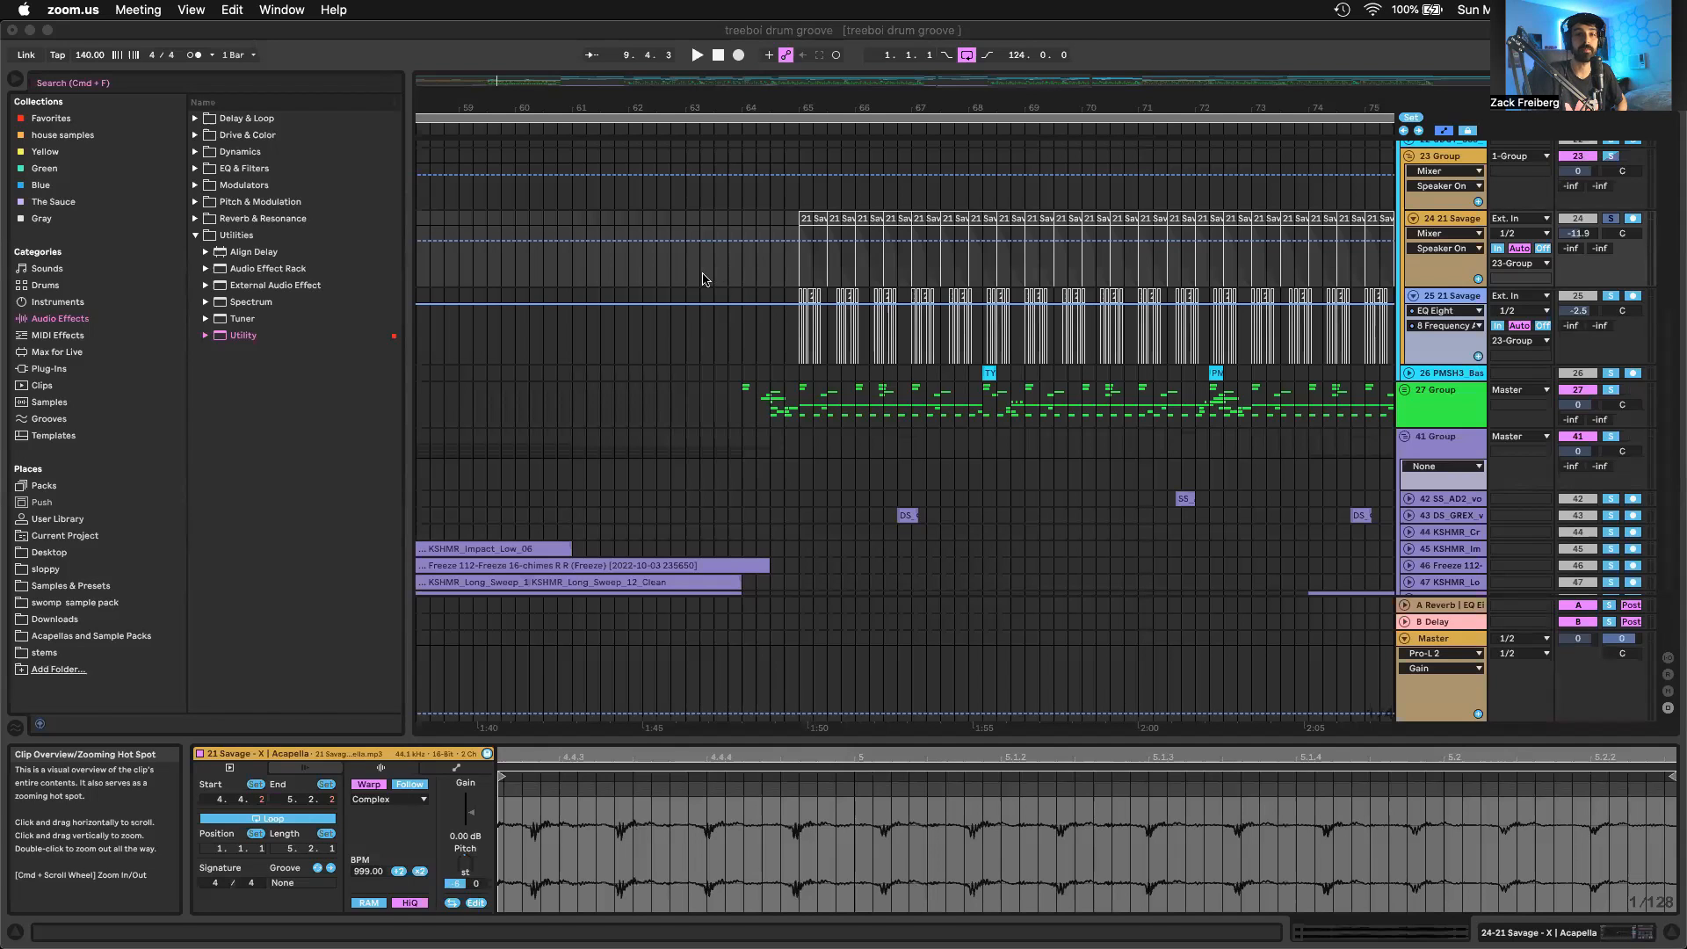
Select the 21 Savage vocal chops on tracks 24 and 25 from bar 9 to bar 17
left_click(871, 218)
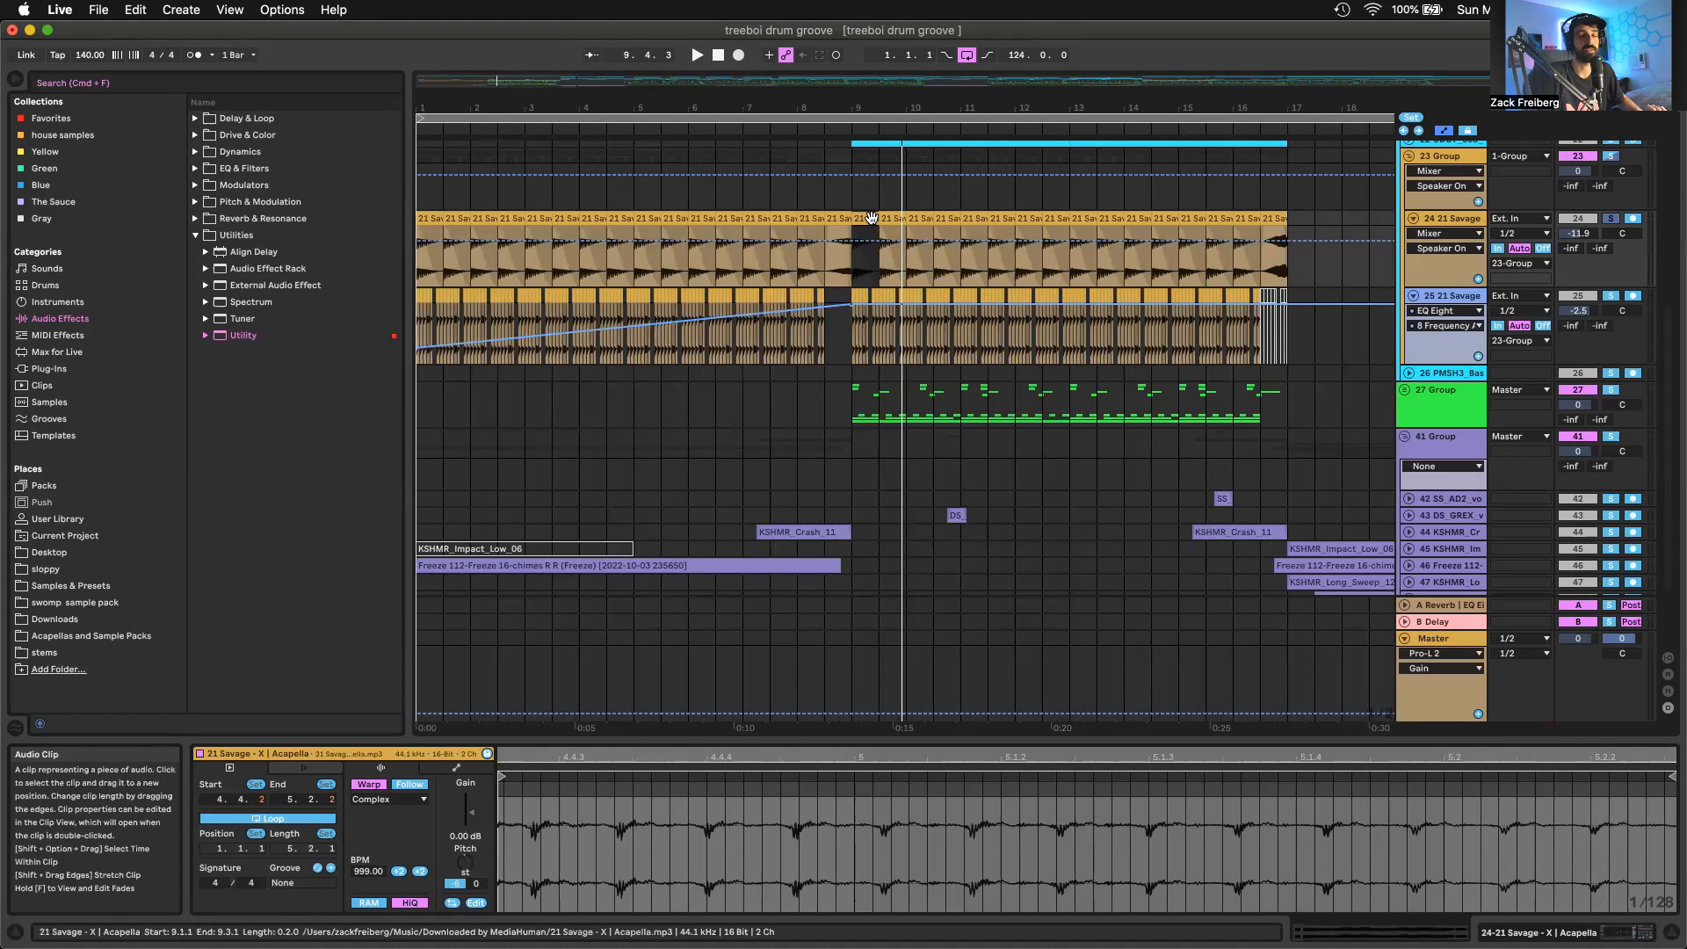
left_click(1273, 321, "shift")
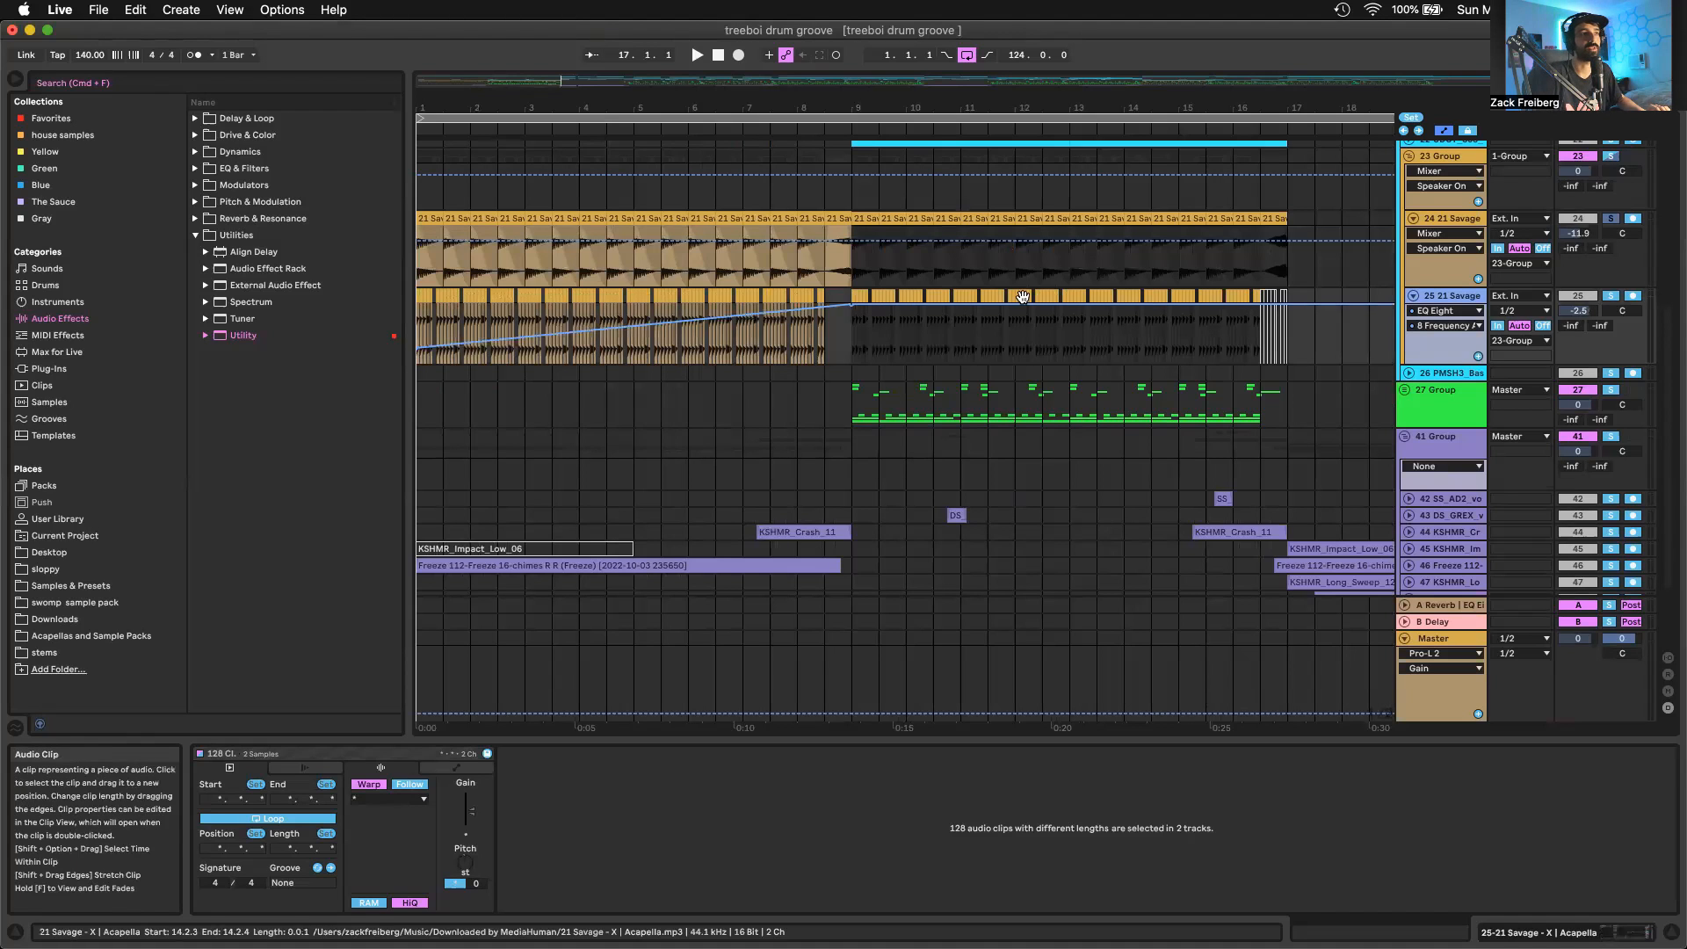
Select the 21 Savage vocal clip at bar 9 on track 24 and play the soloed track from there
left_click(868, 214)
key("plus")
key("plus")
key("plus")
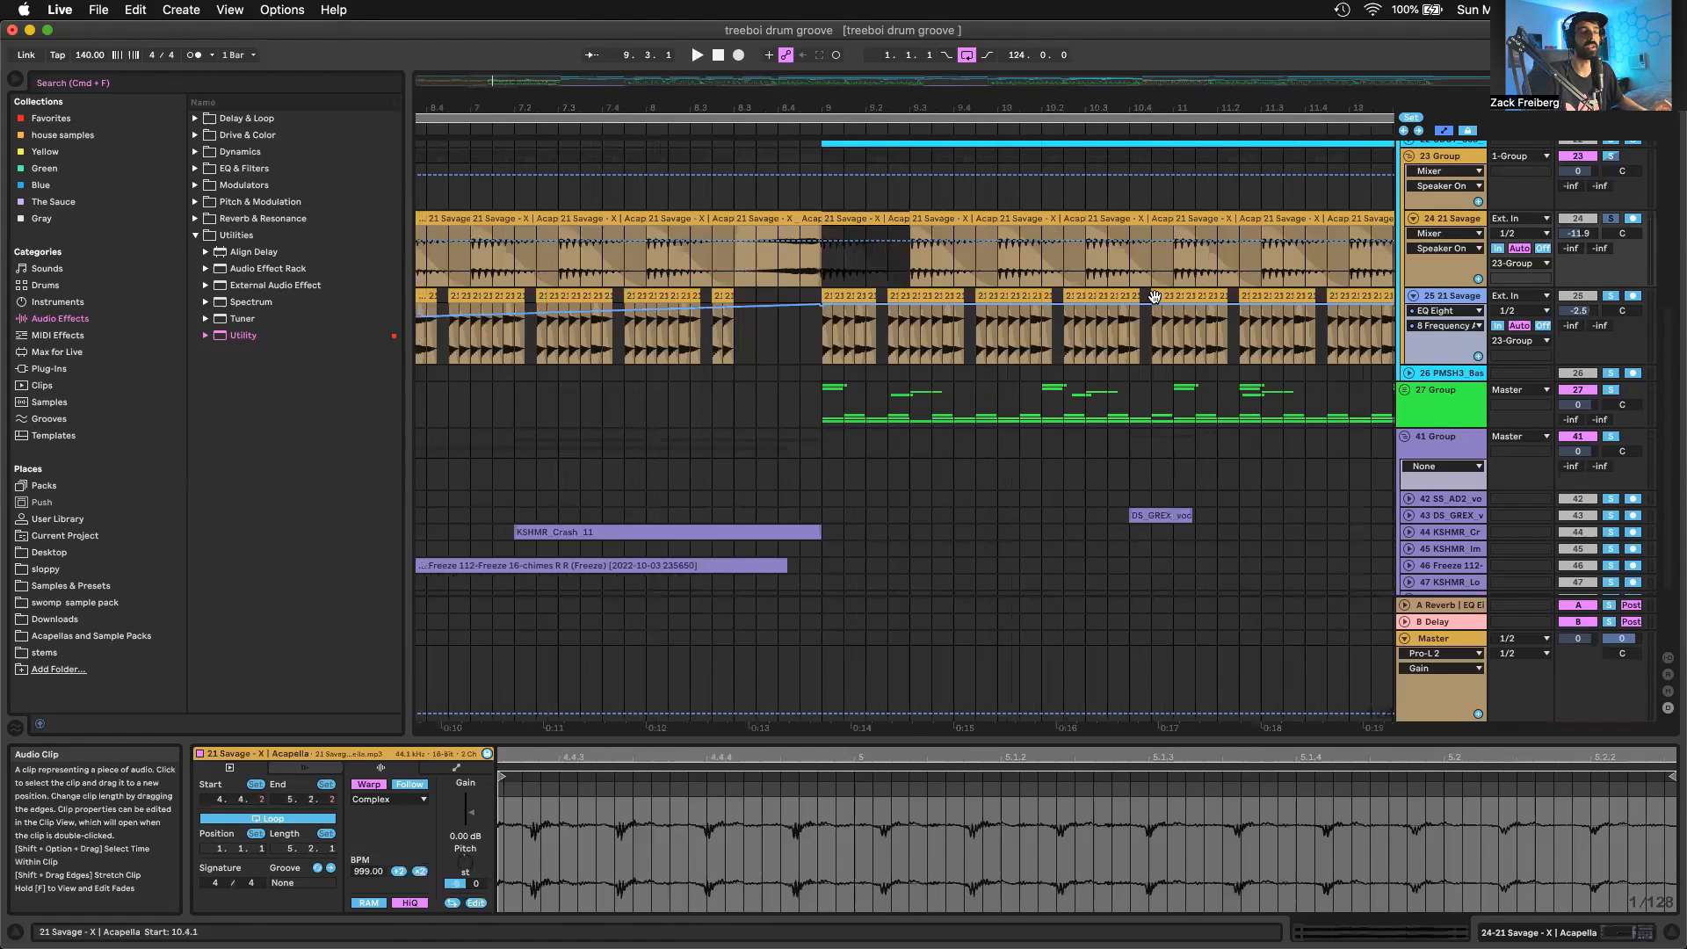
scroll(1151, 294, "right", 5)
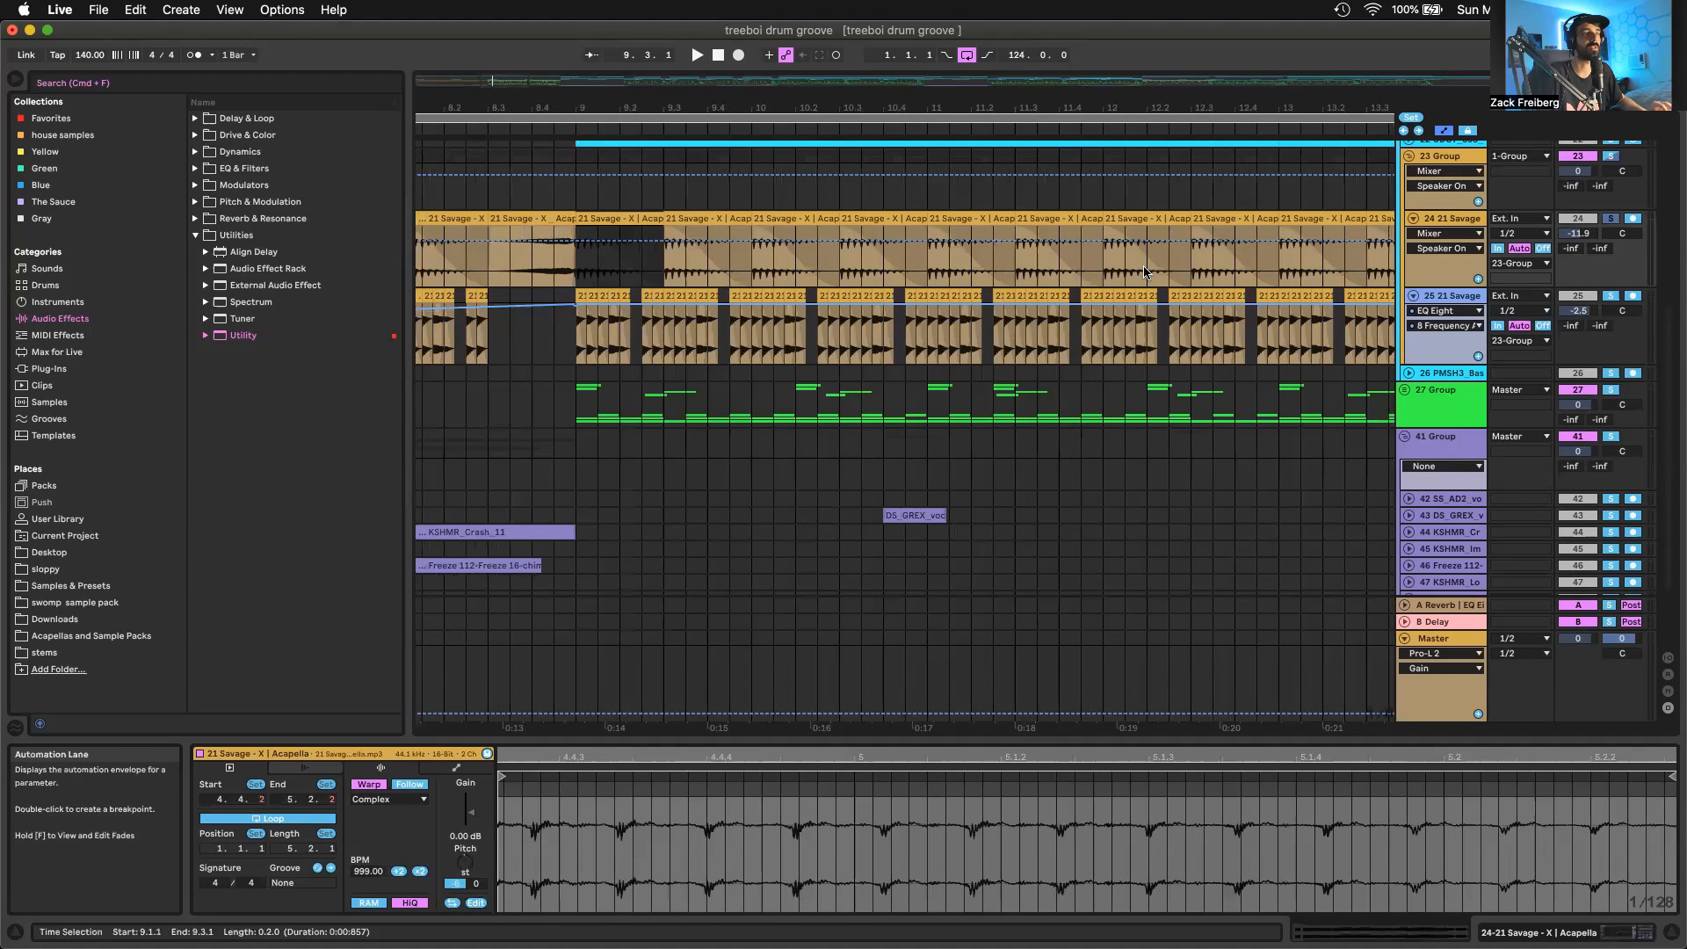
scroll(1152, 276, "down", 5)
scroll(1138, 269, "right", 3)
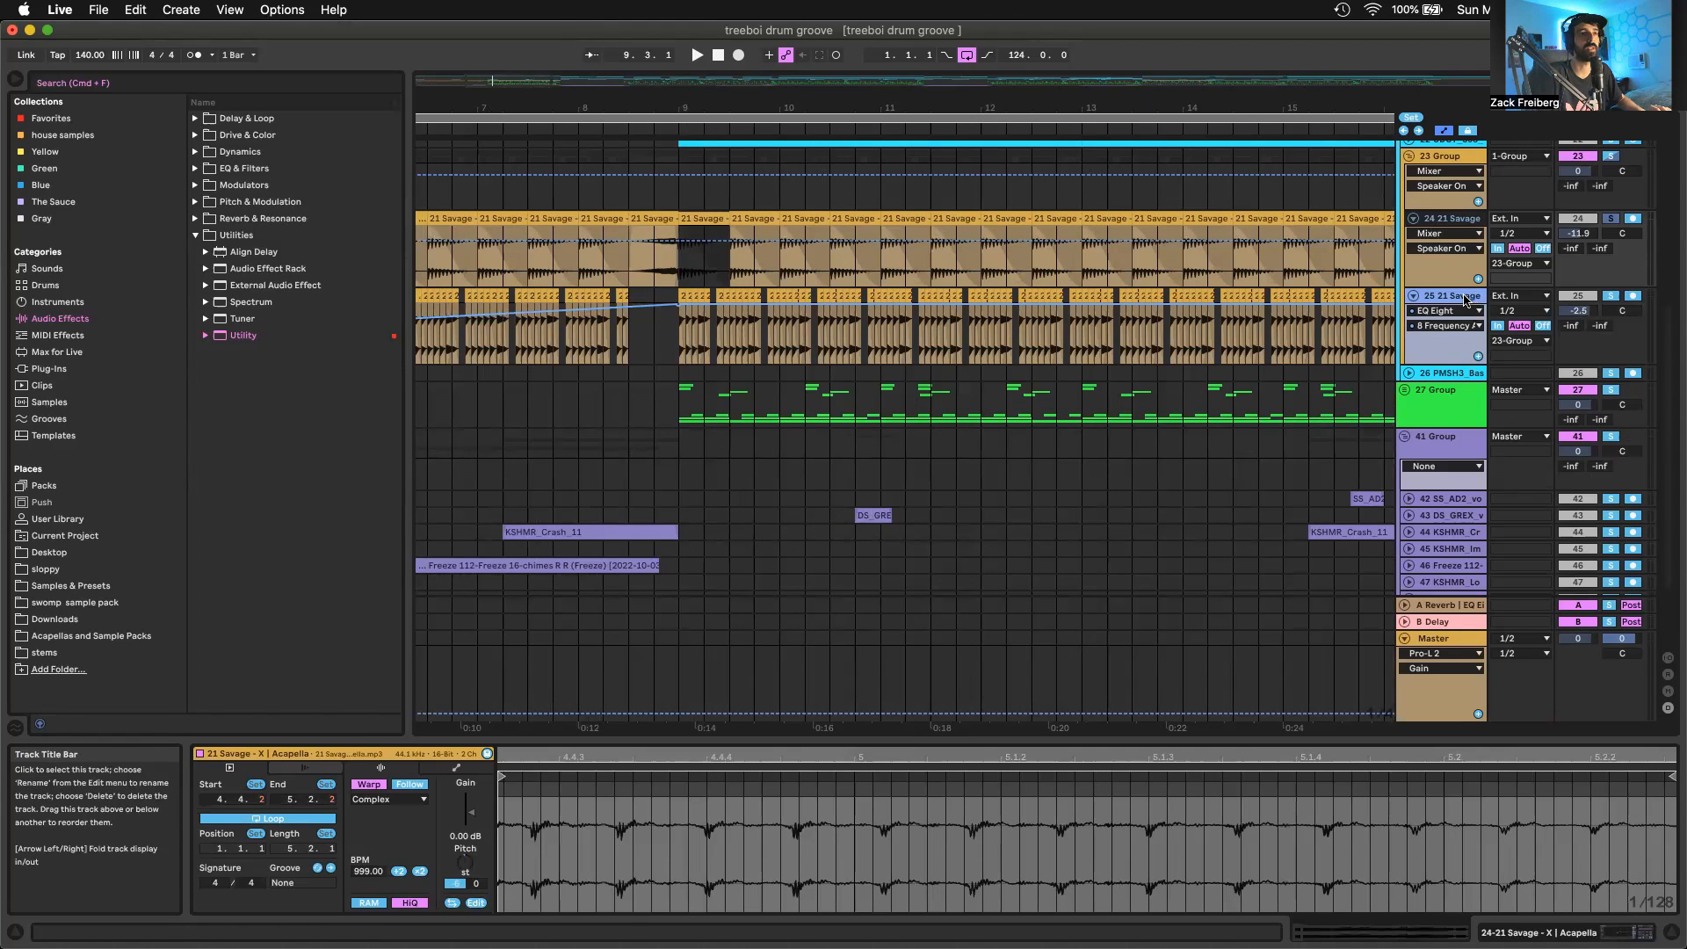
left_click(1465, 299)
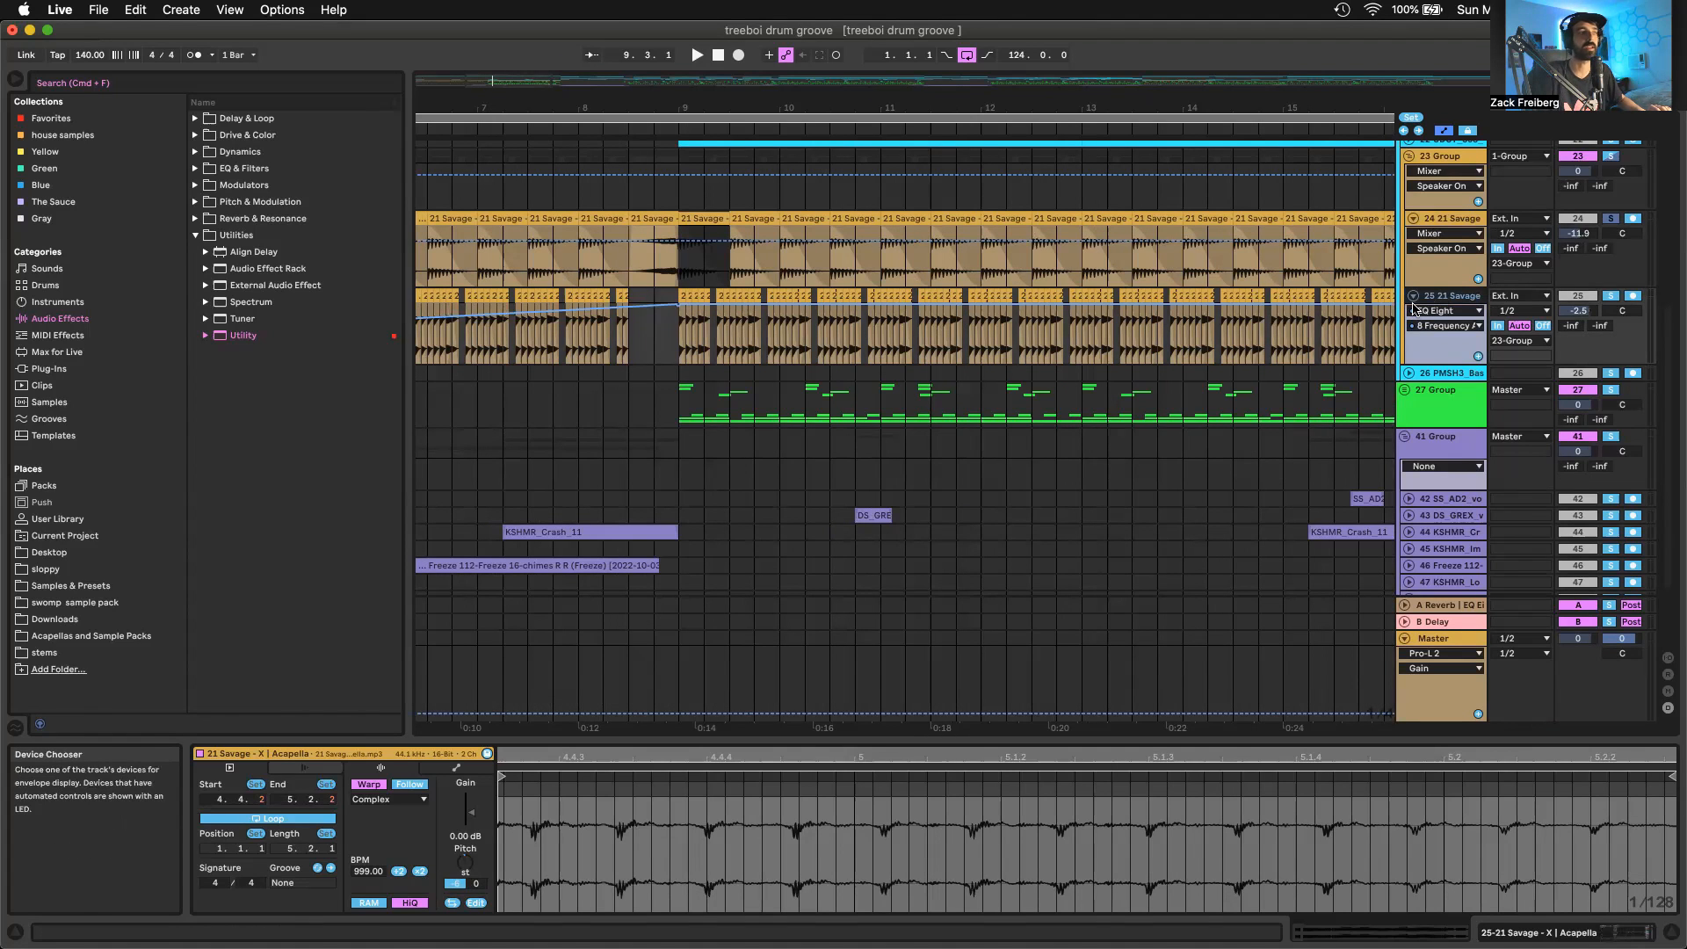
left_click(1449, 221)
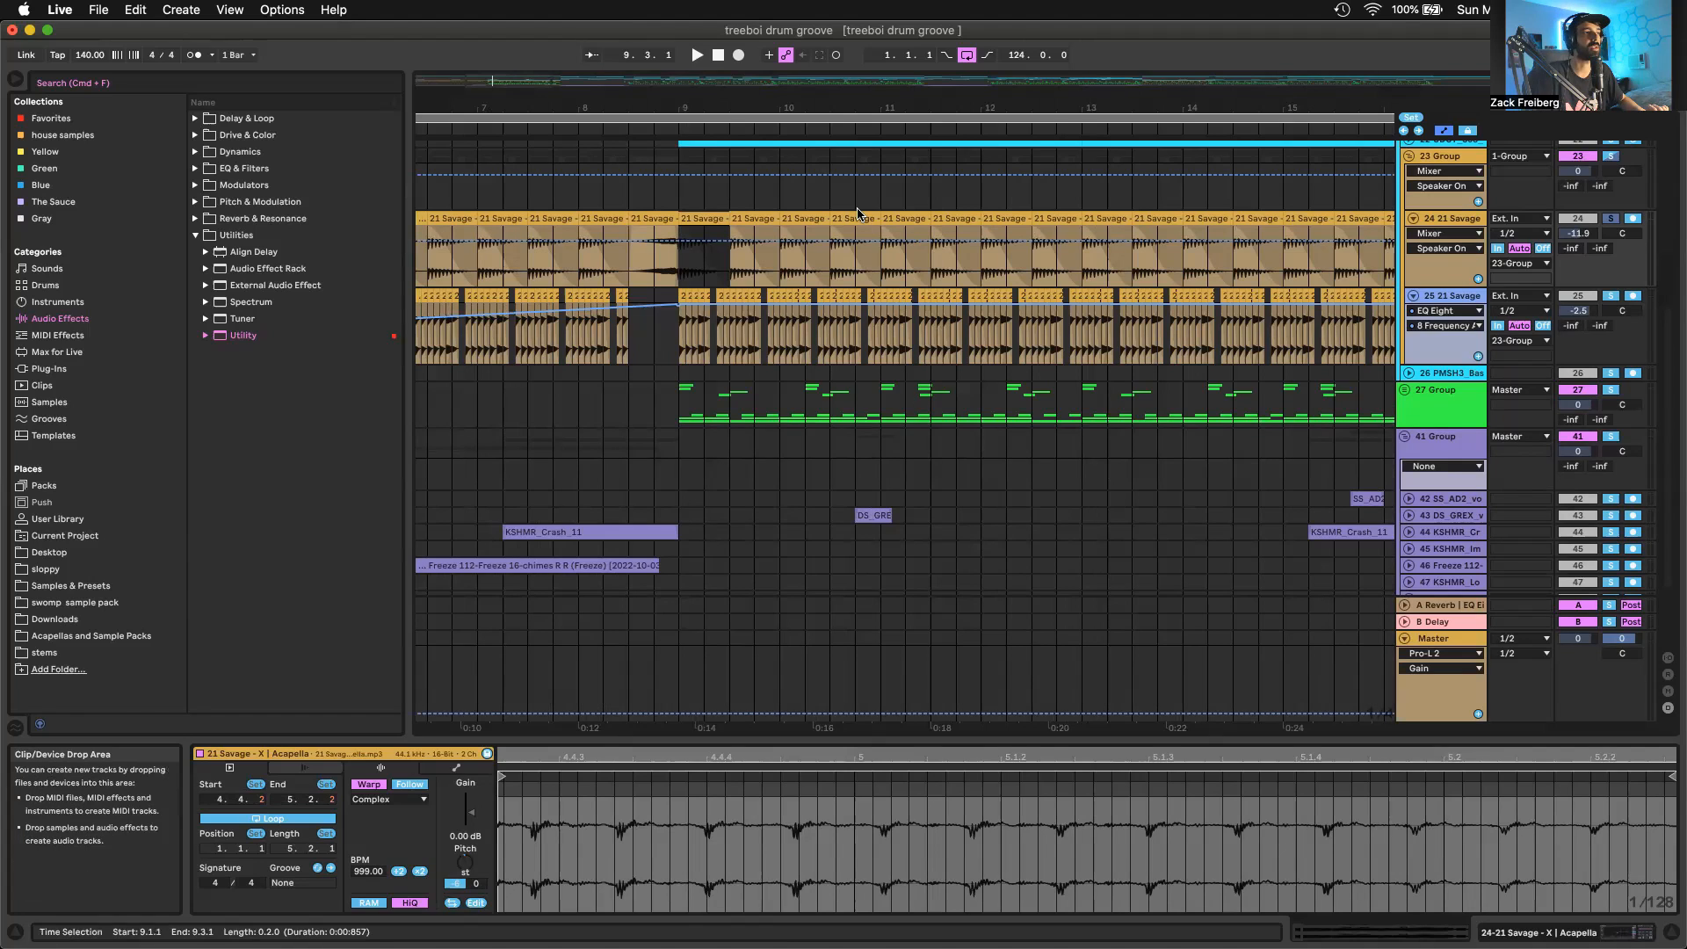
key("space")
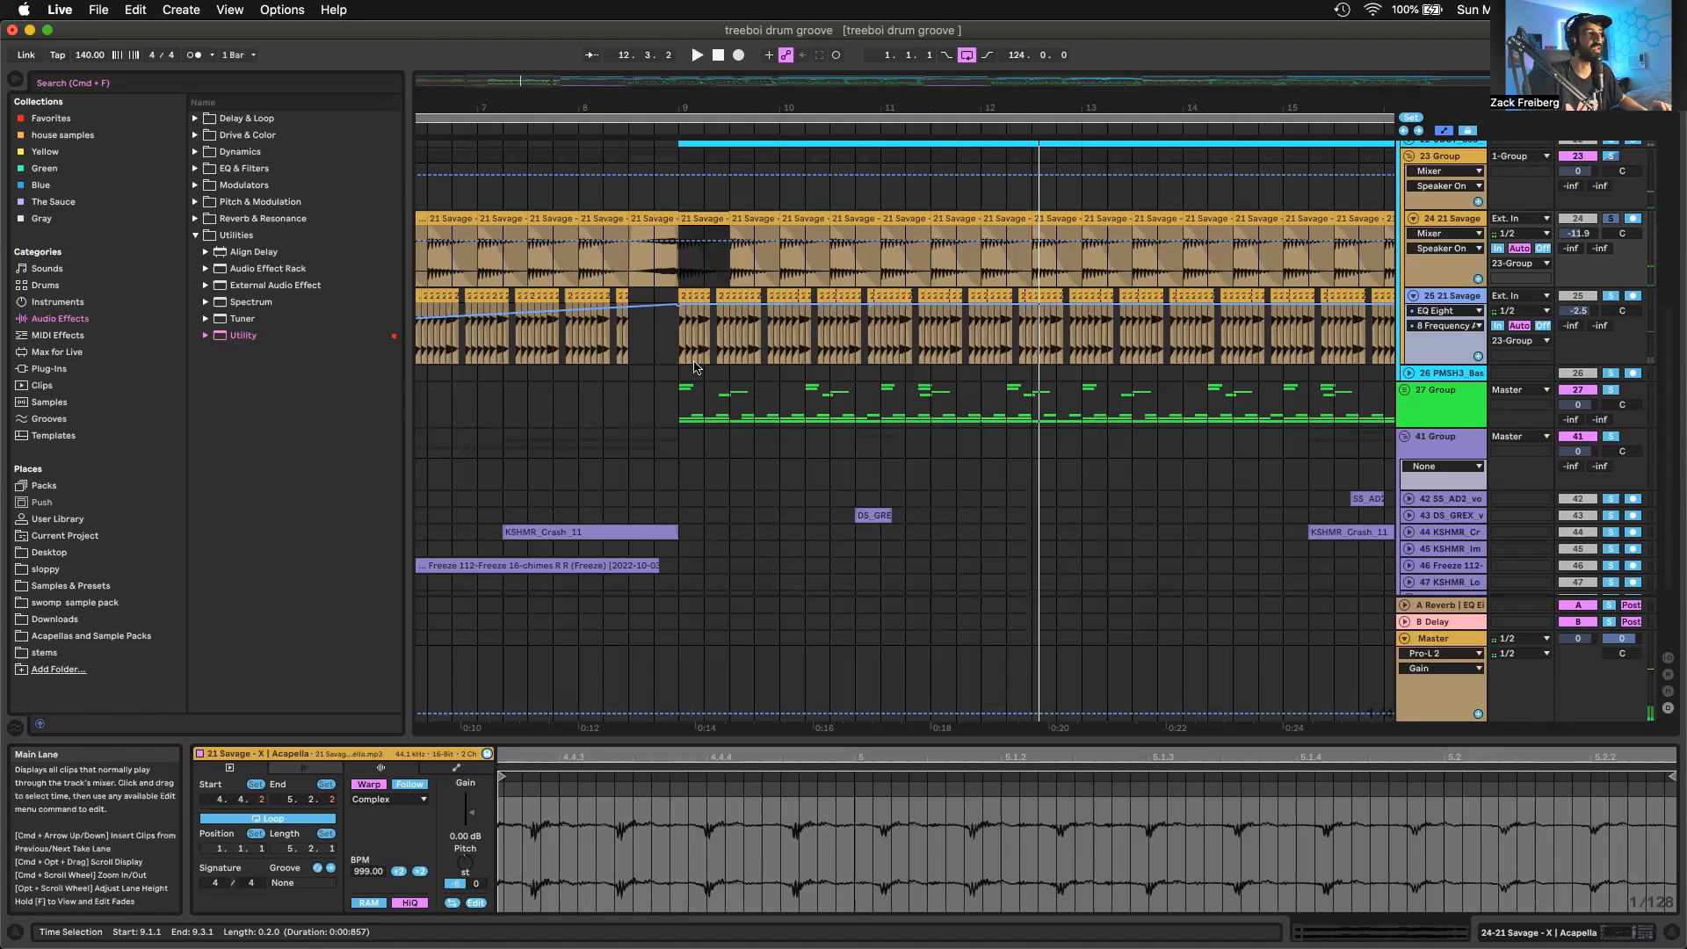
Select the first short vocal slice at bar 9 on track 25 and inspect the chopped pattern closely
left_click(670, 333)
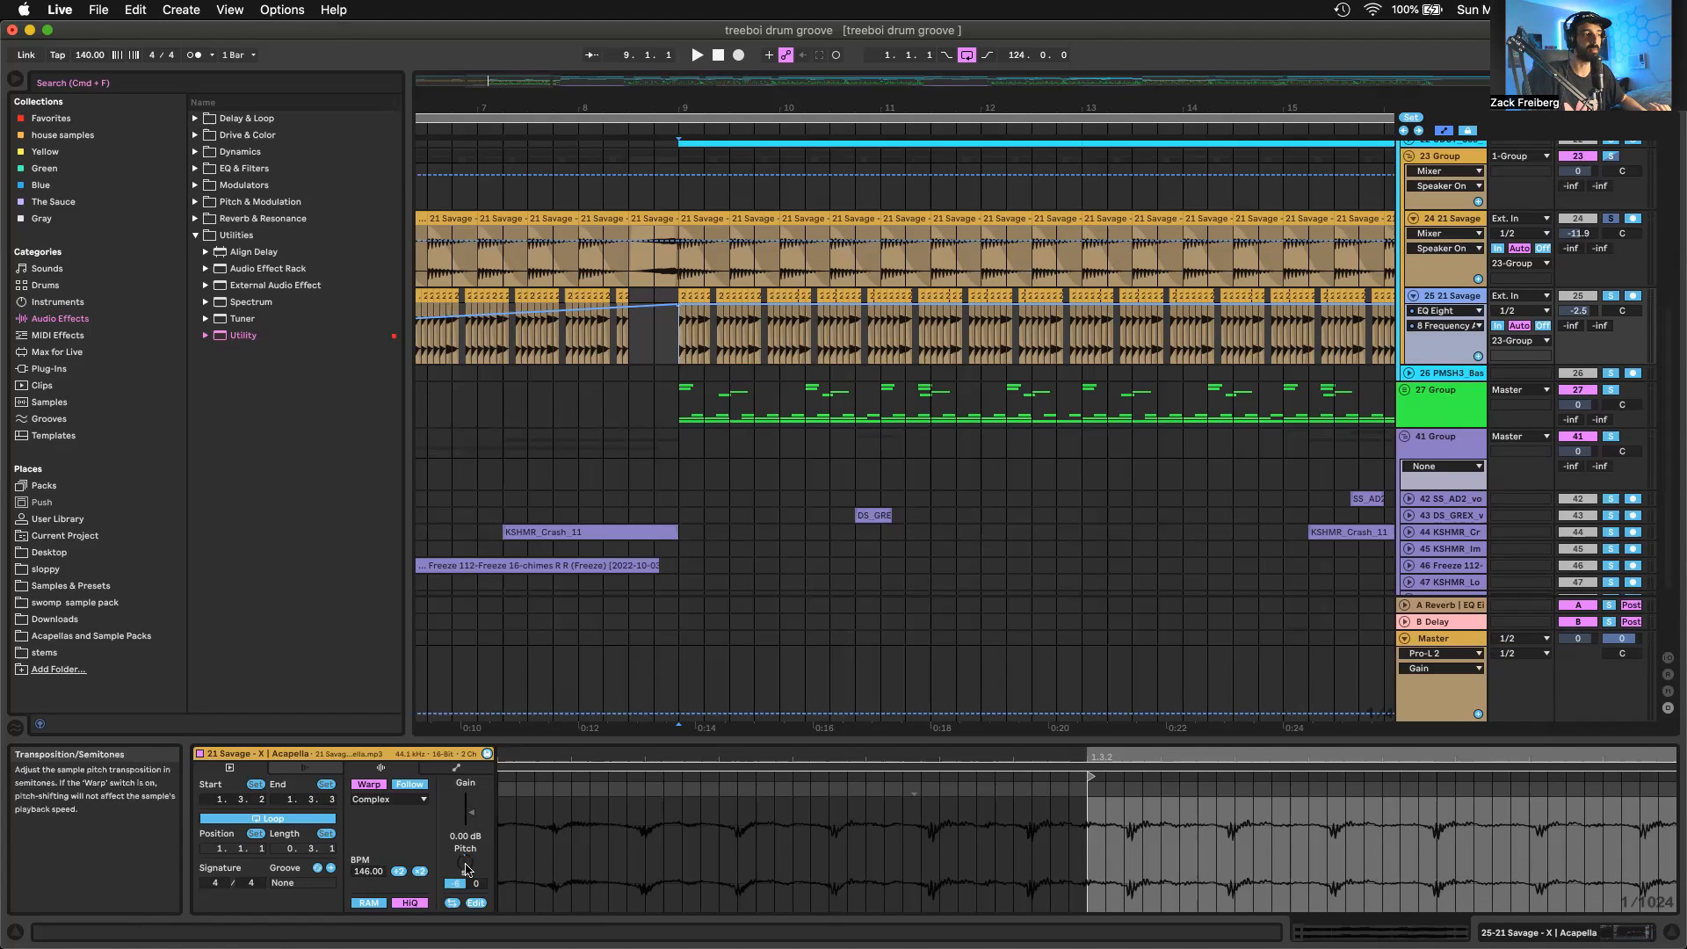
key("plus")
key("plus")
key("plus")
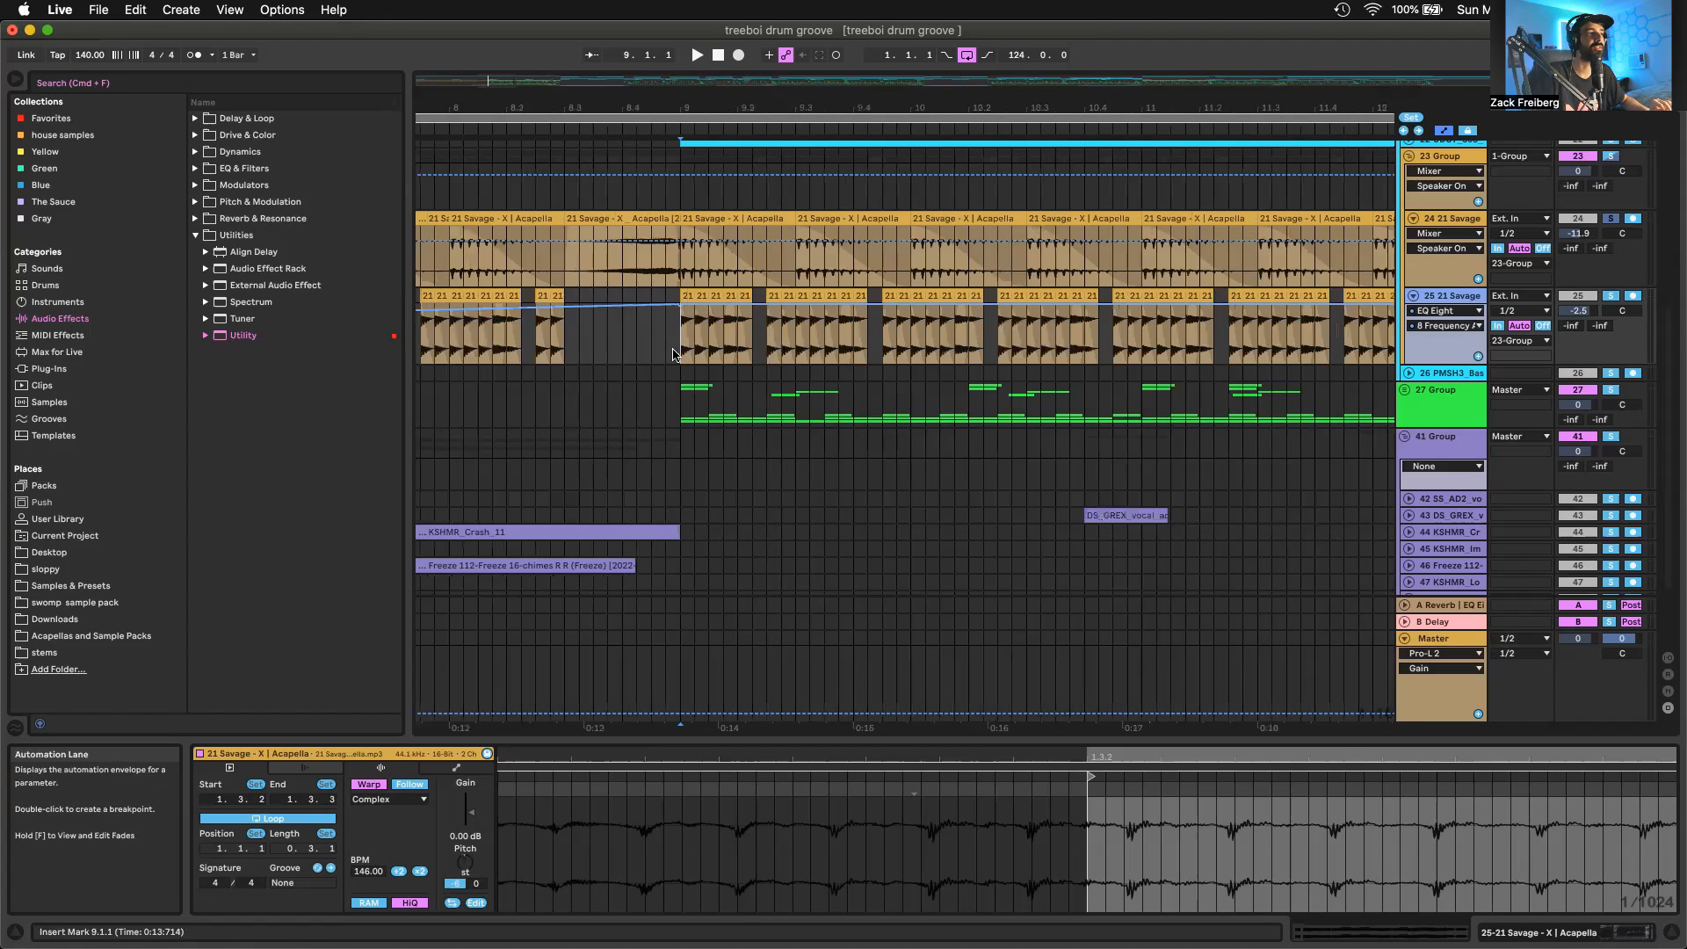
left_click_drag(710, 291, 745, 293)
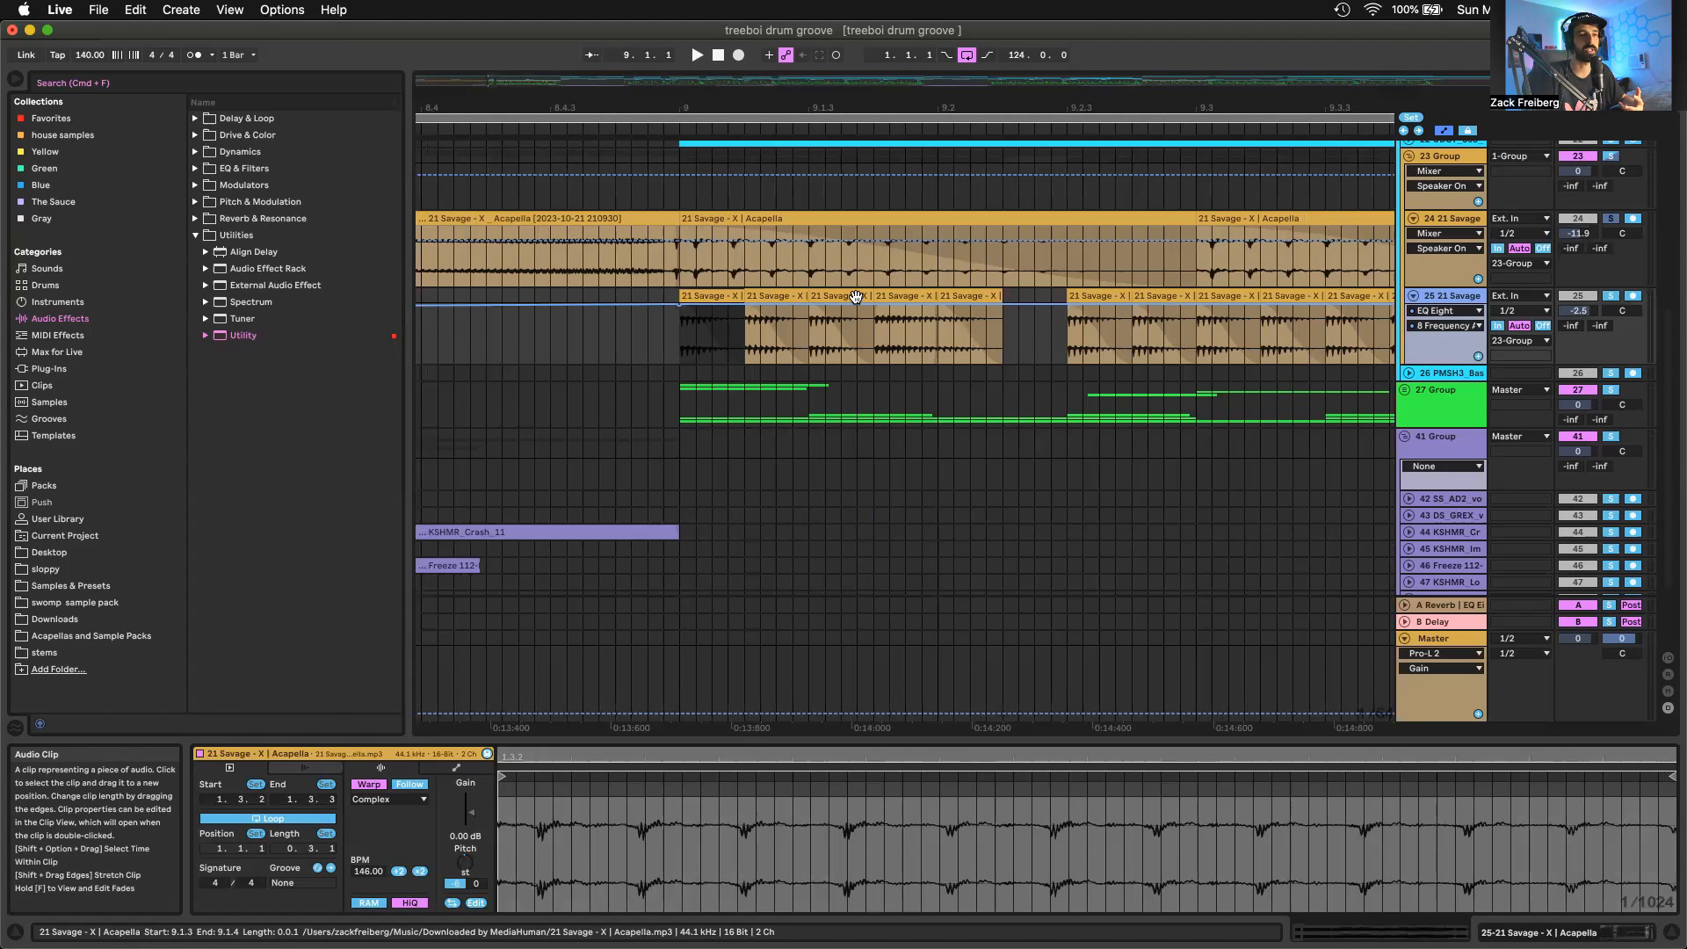
scroll(856, 297, "down", 8)
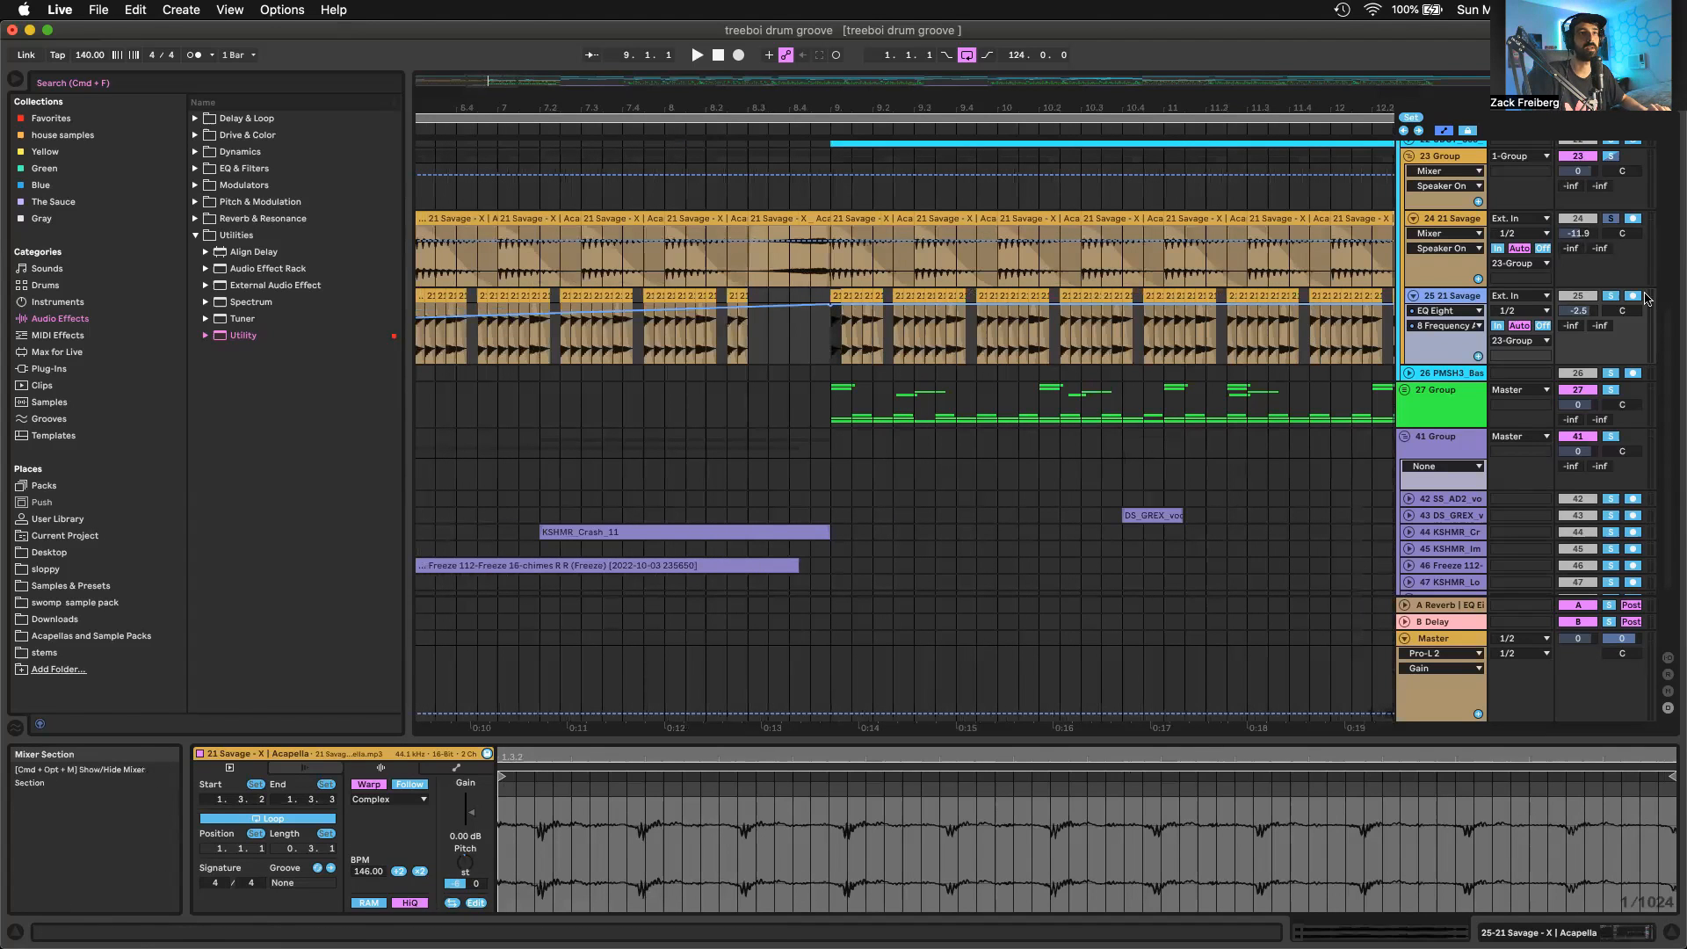
Listen to the soloed track 25 vocal chops from bar 9, and stop playback around bar 13
key("space")
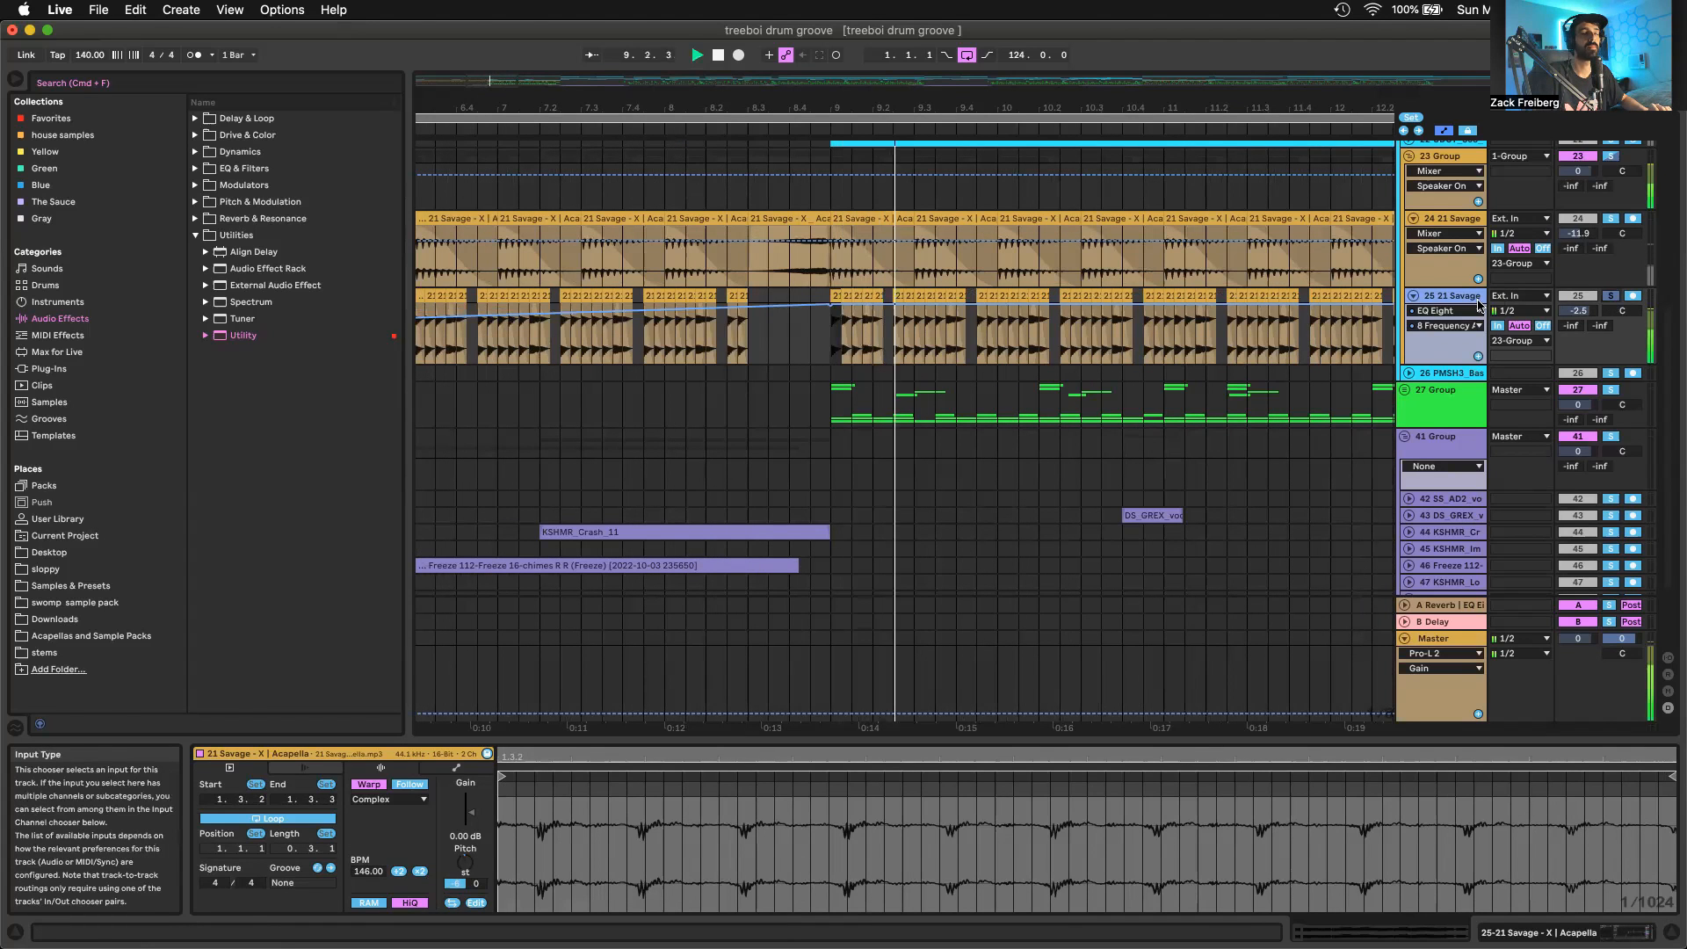
scroll(1359, 325, "up", 4)
scroll(1359, 326, "down", 4)
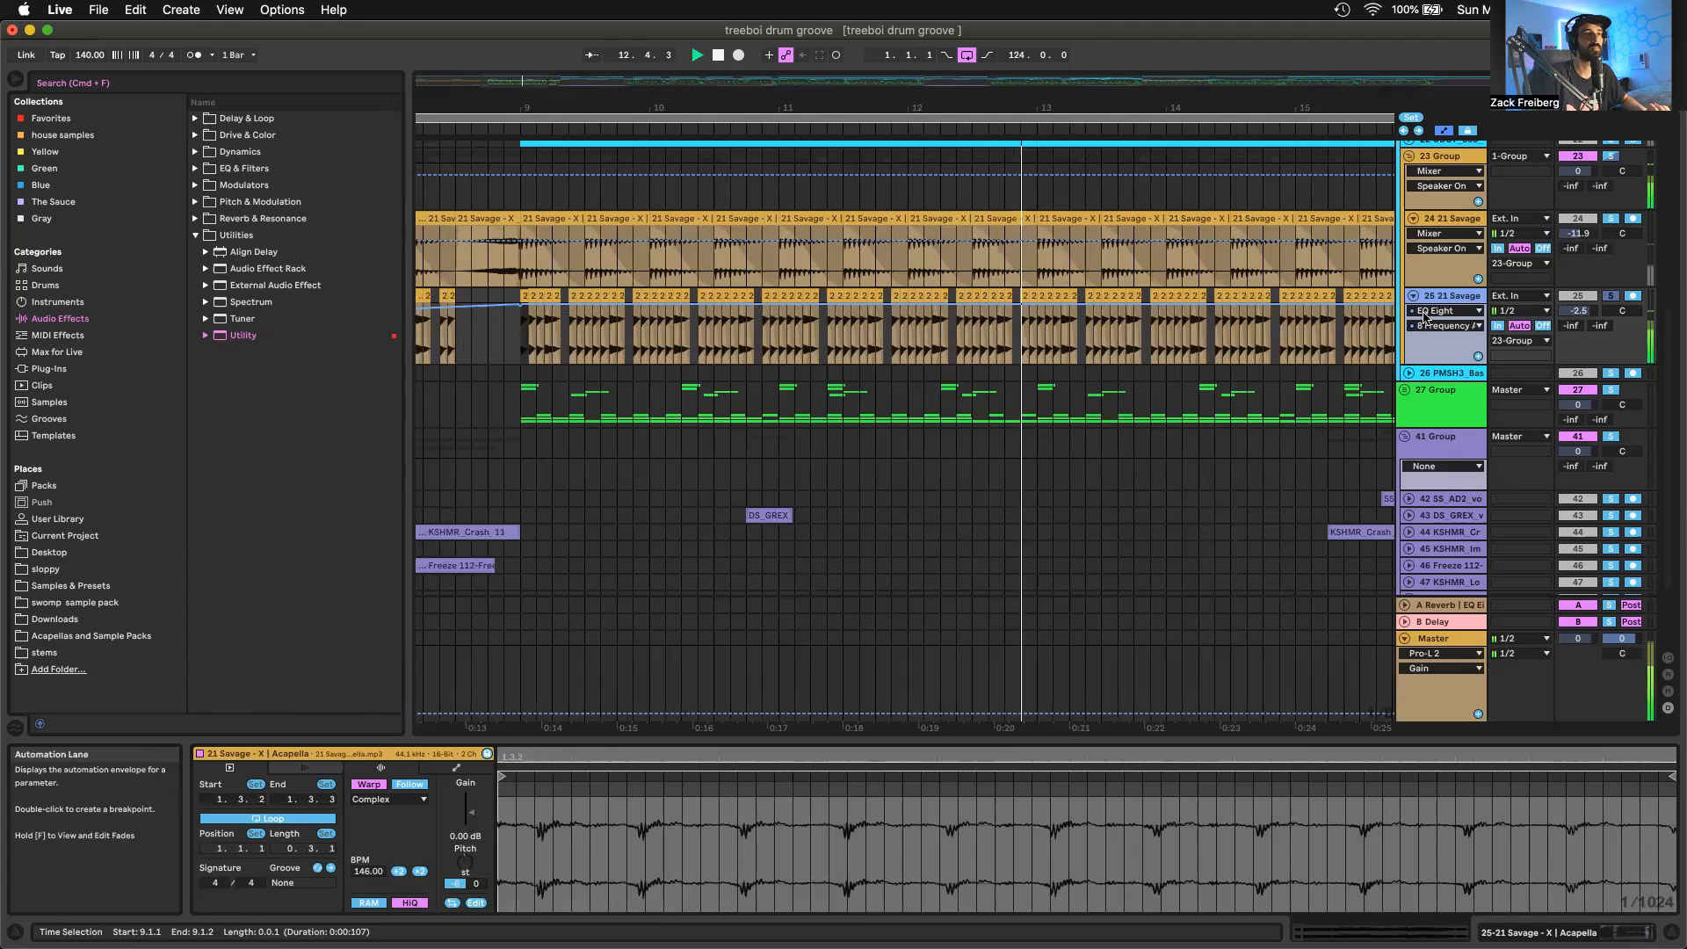
key("space")
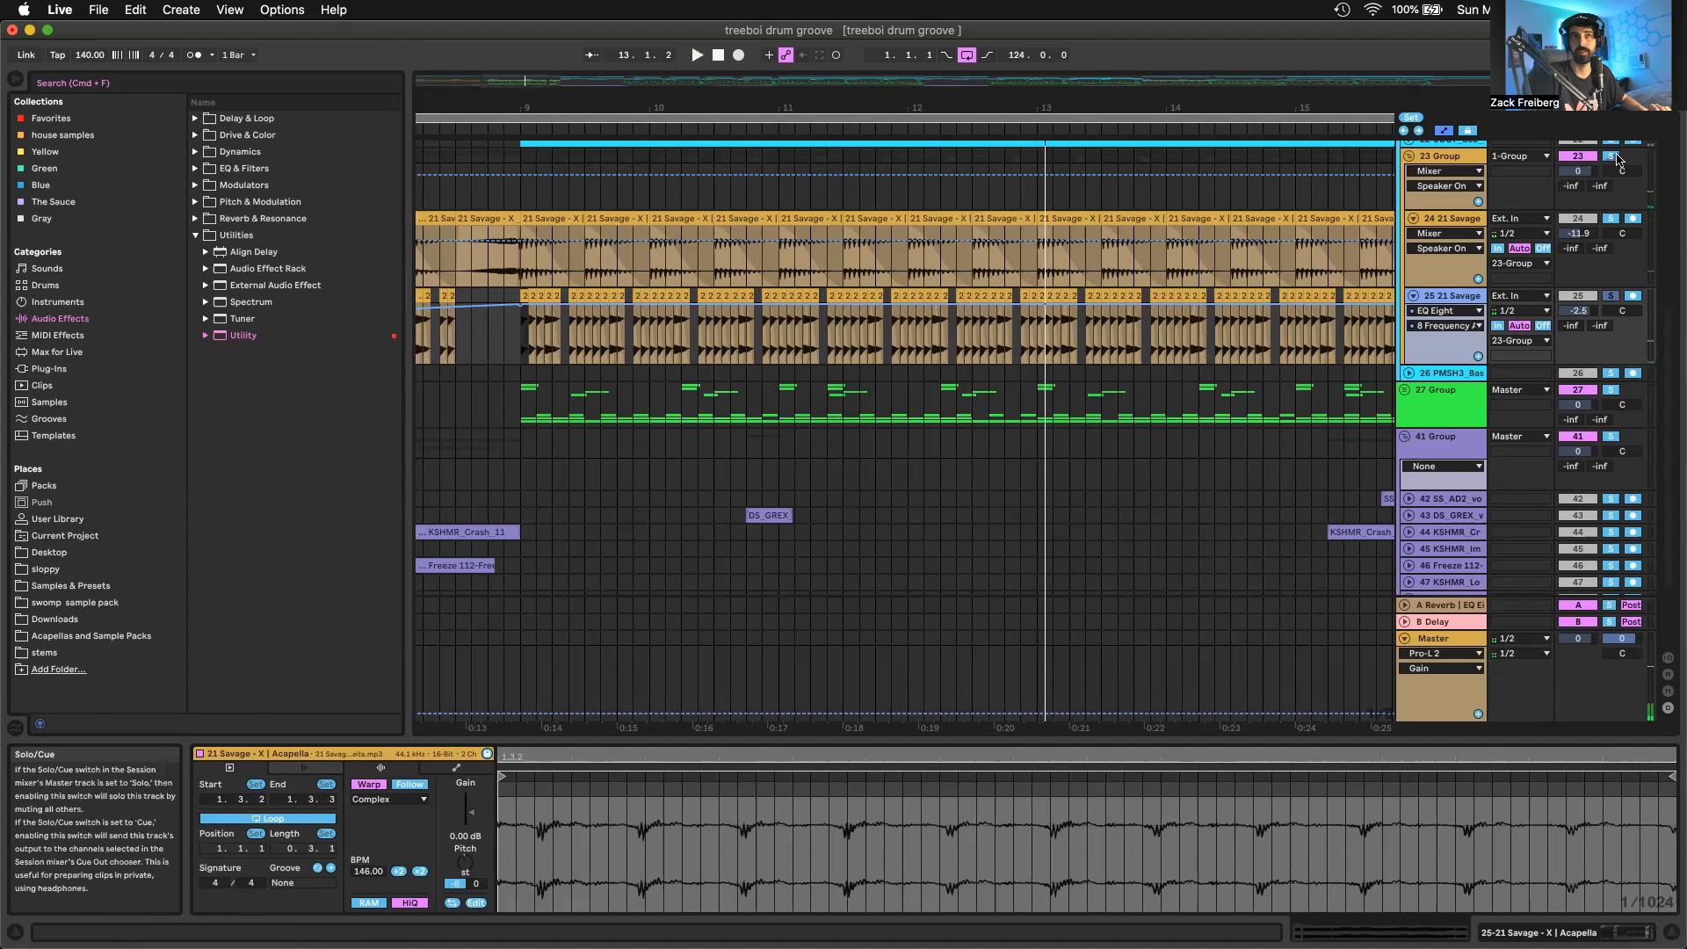
Solo the 23 Group and play both 21 Savage vocal chop tracks together from bar 9
left_click(1613, 161)
key("space")
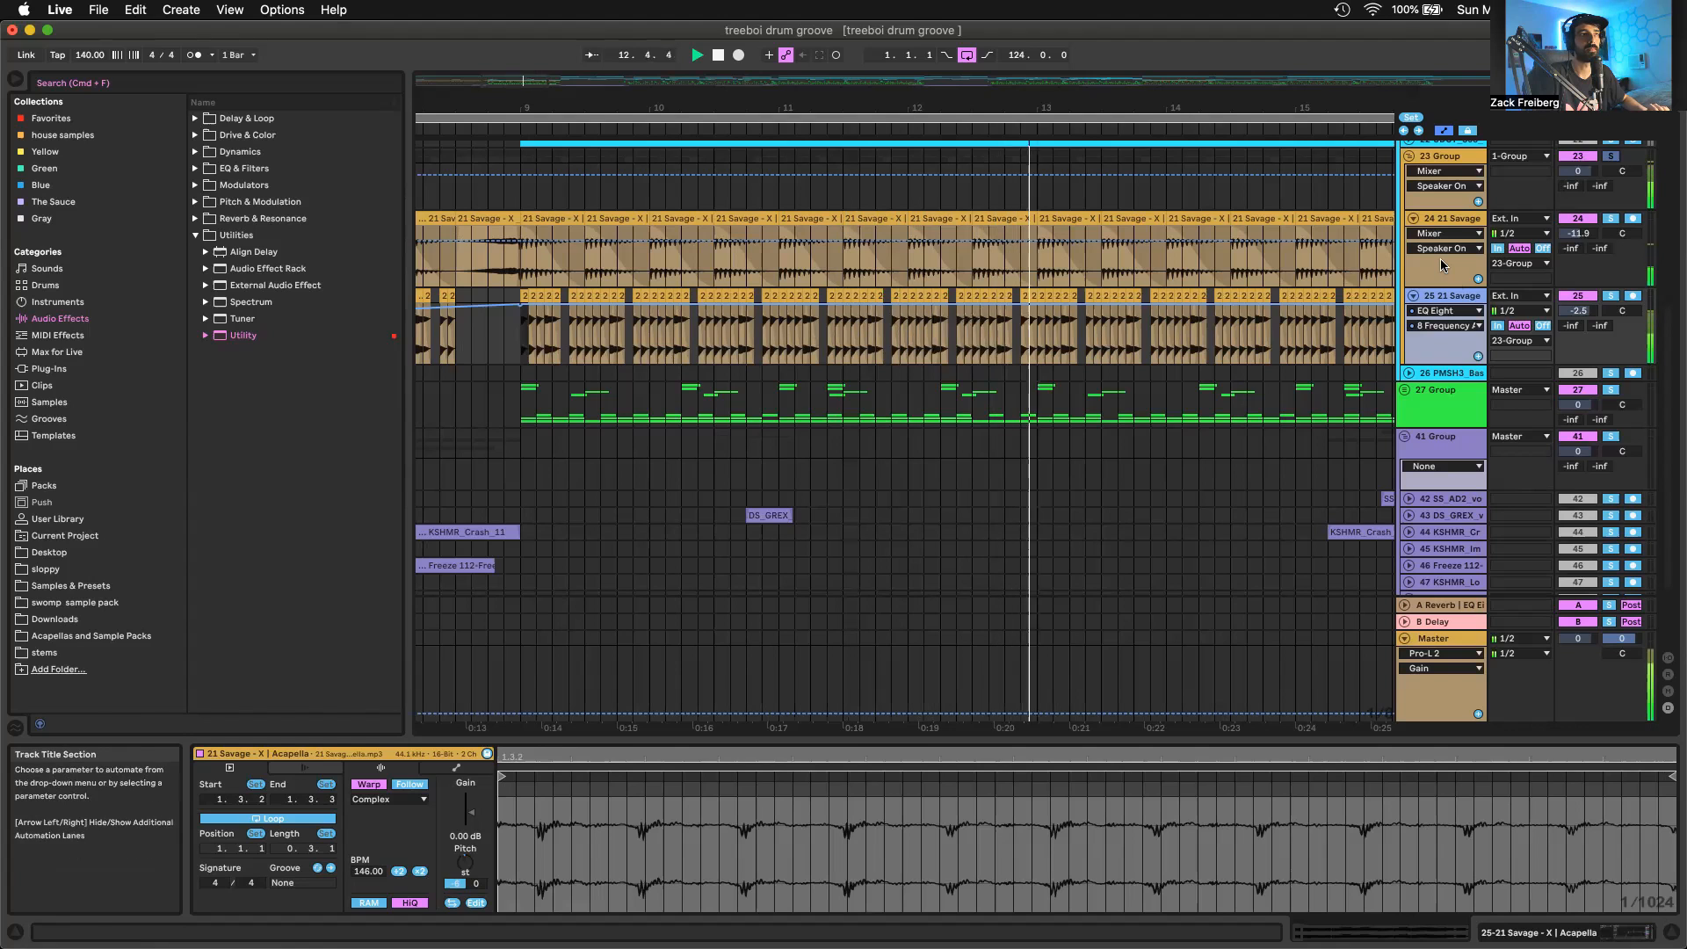
Show the device chain of track 24, followed by the device chain of track 25
left_click(1442, 215)
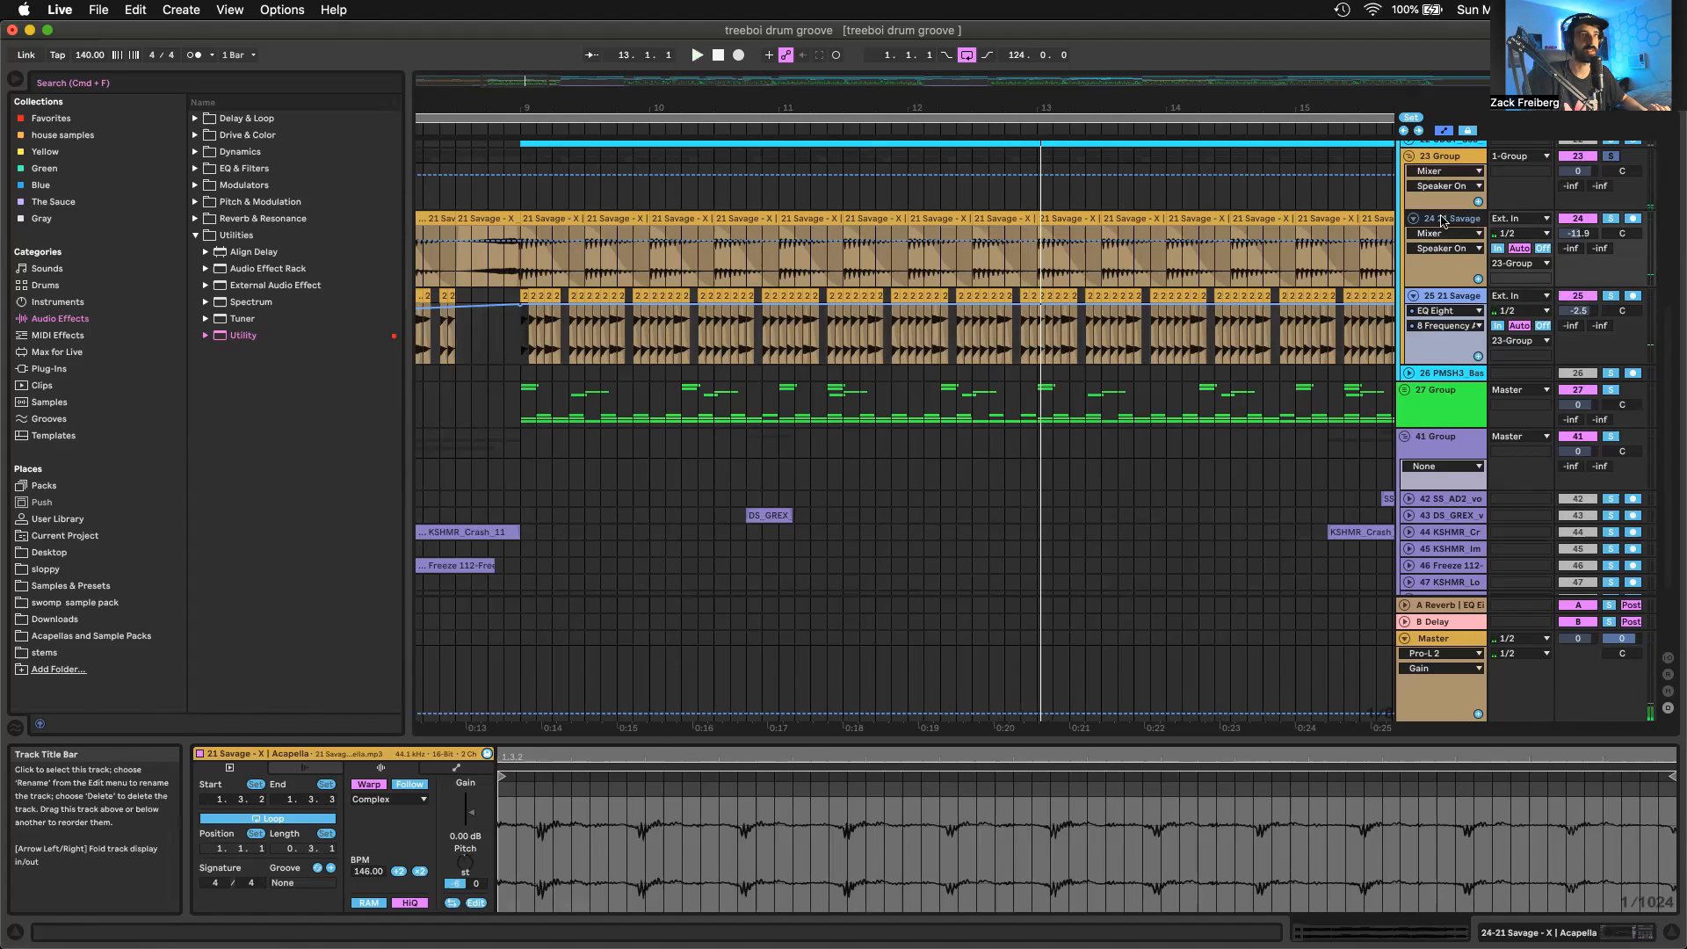
left_click(1442, 220)
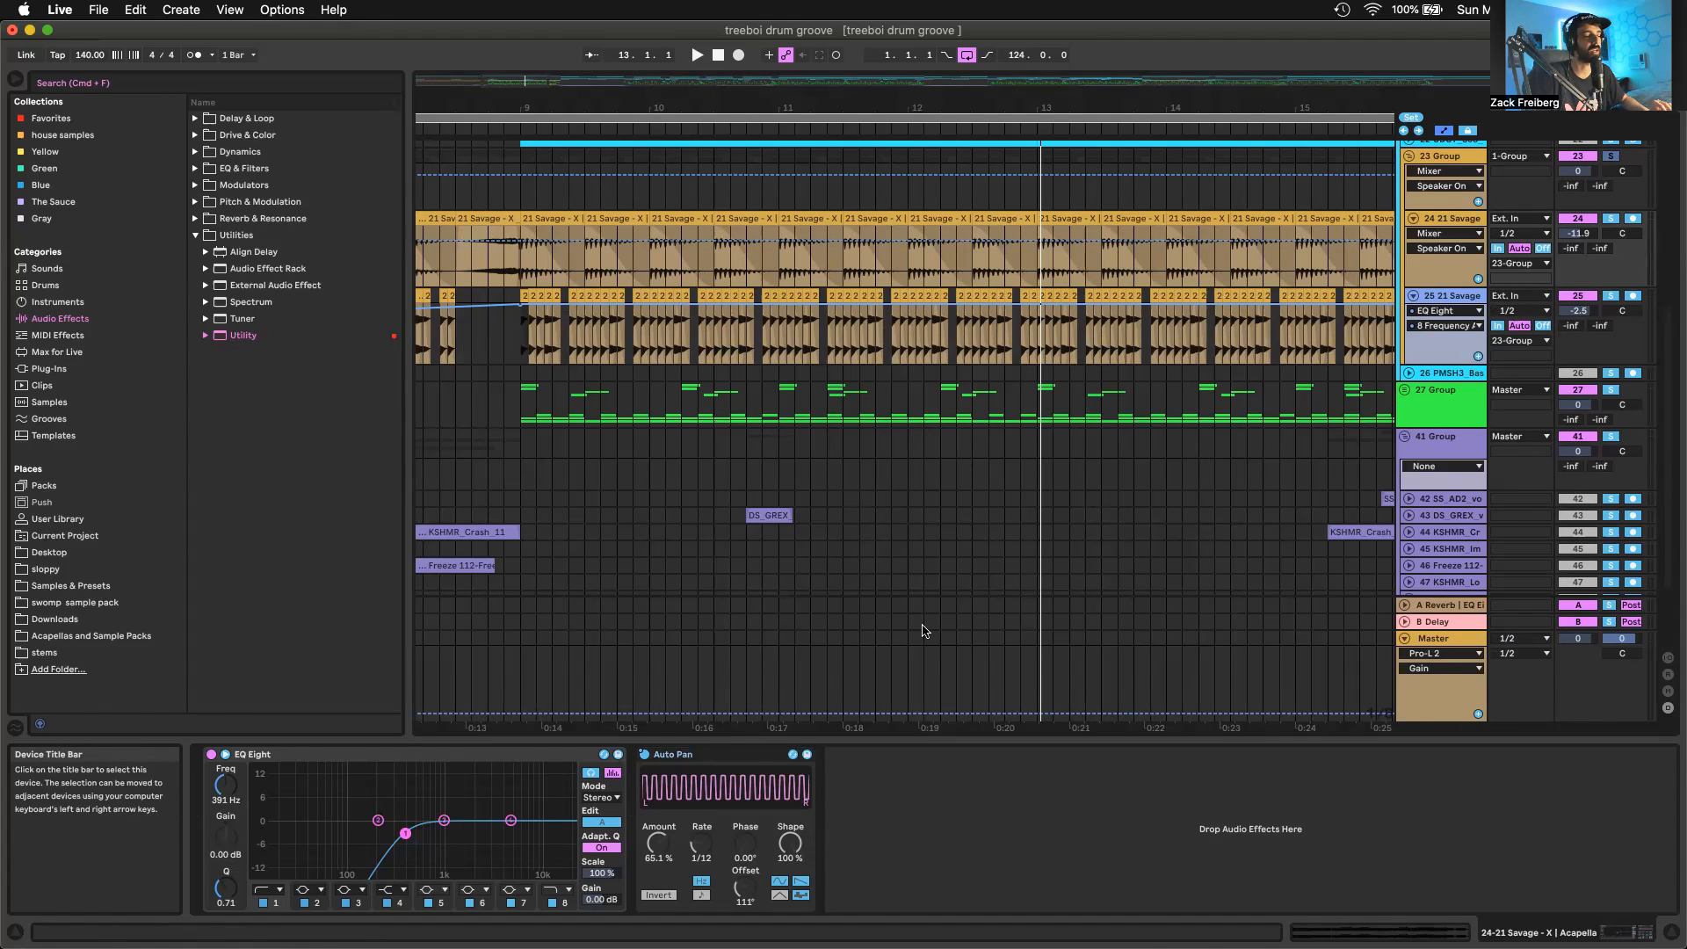
left_click(1448, 296)
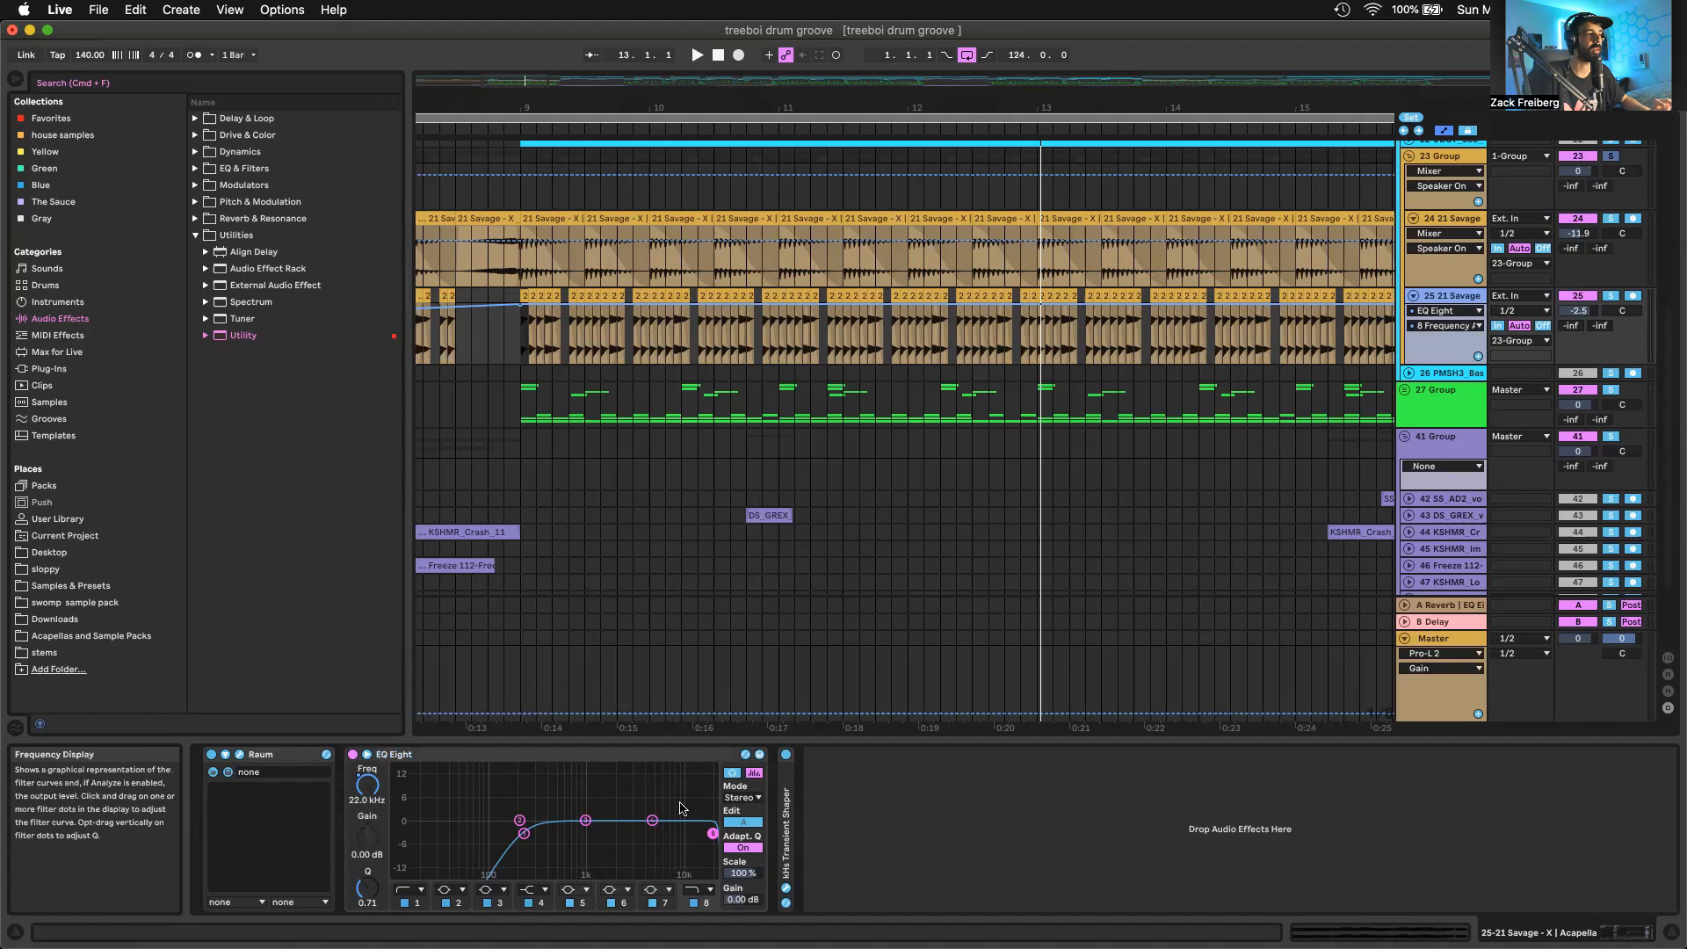
Play the vocal chop intro from bar 1 to hear track 25's EQ Eight frequency automation
scroll(687, 316, "down", 10)
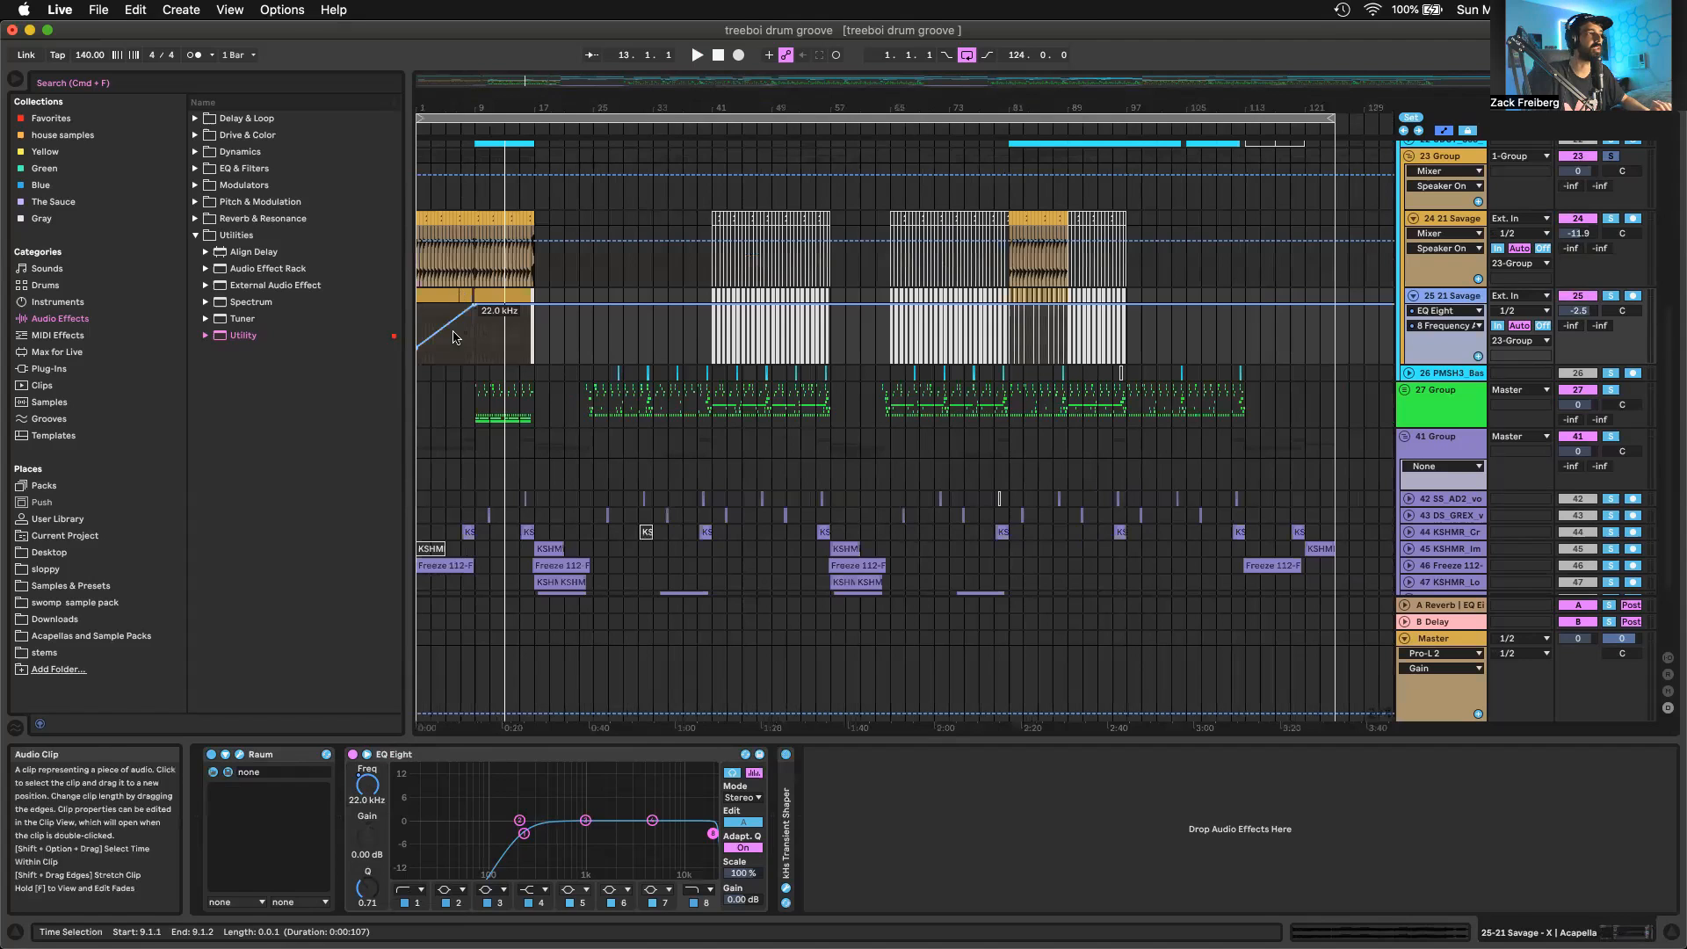
scroll(453, 336, "up", 10)
scroll(453, 333, "left", 4)
left_click(419, 220)
key("space")
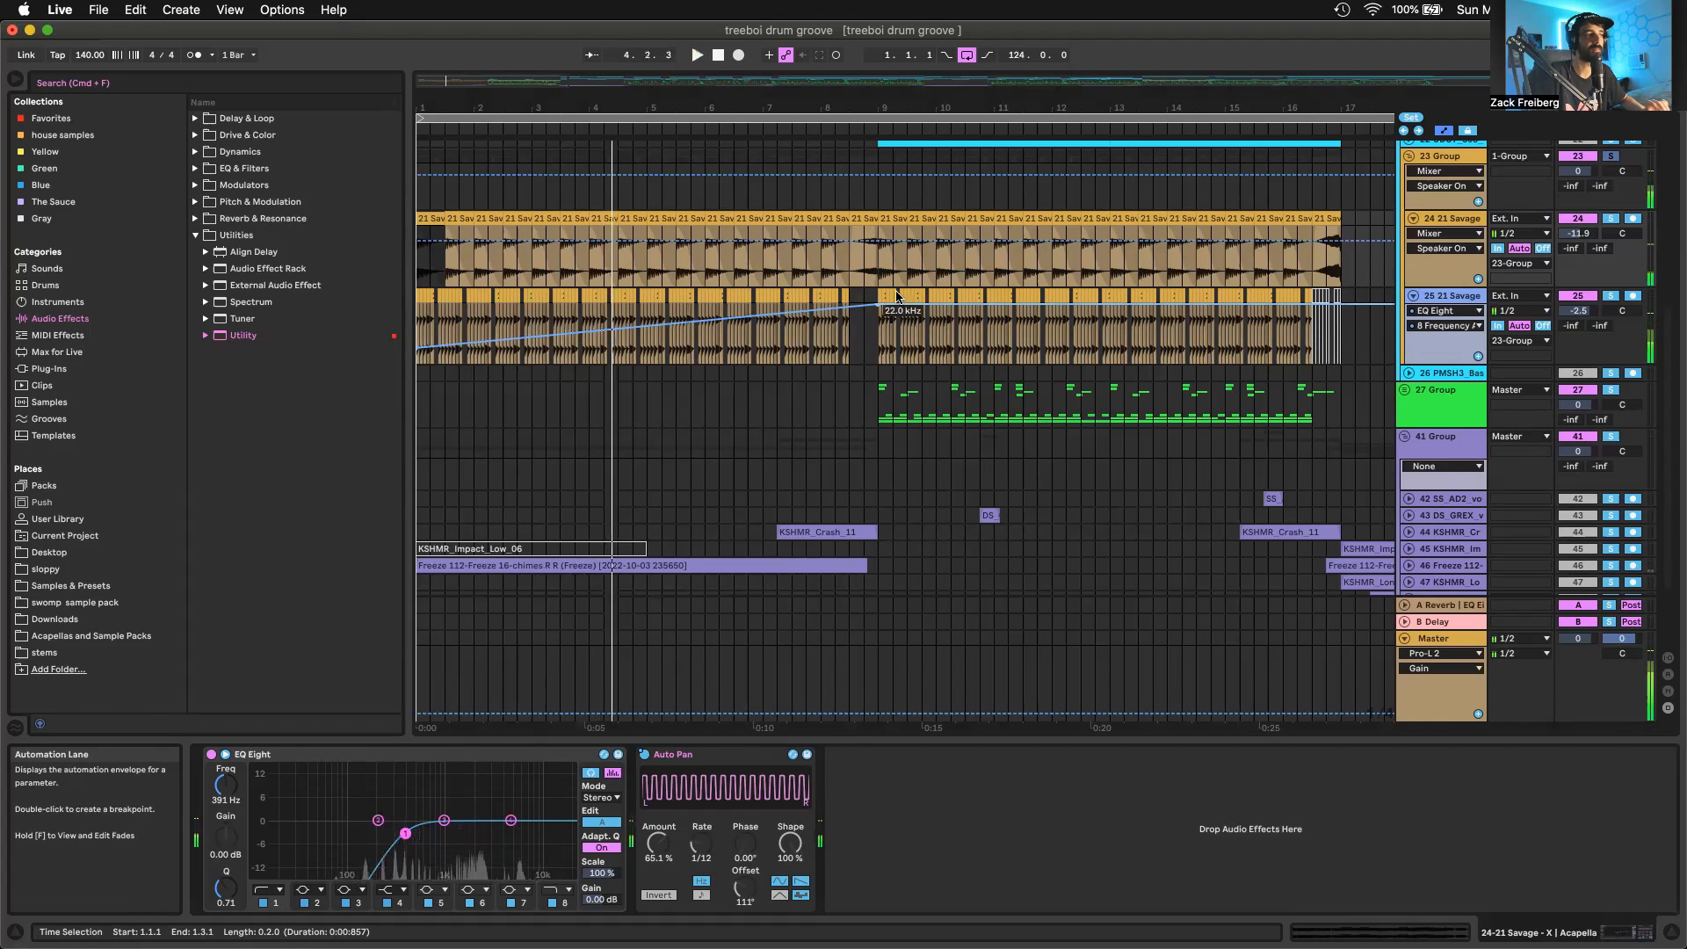
Select the Freeze 112 chimes clip on track 46 and play it soloed from bar 1
scroll(882, 325, "down", 3)
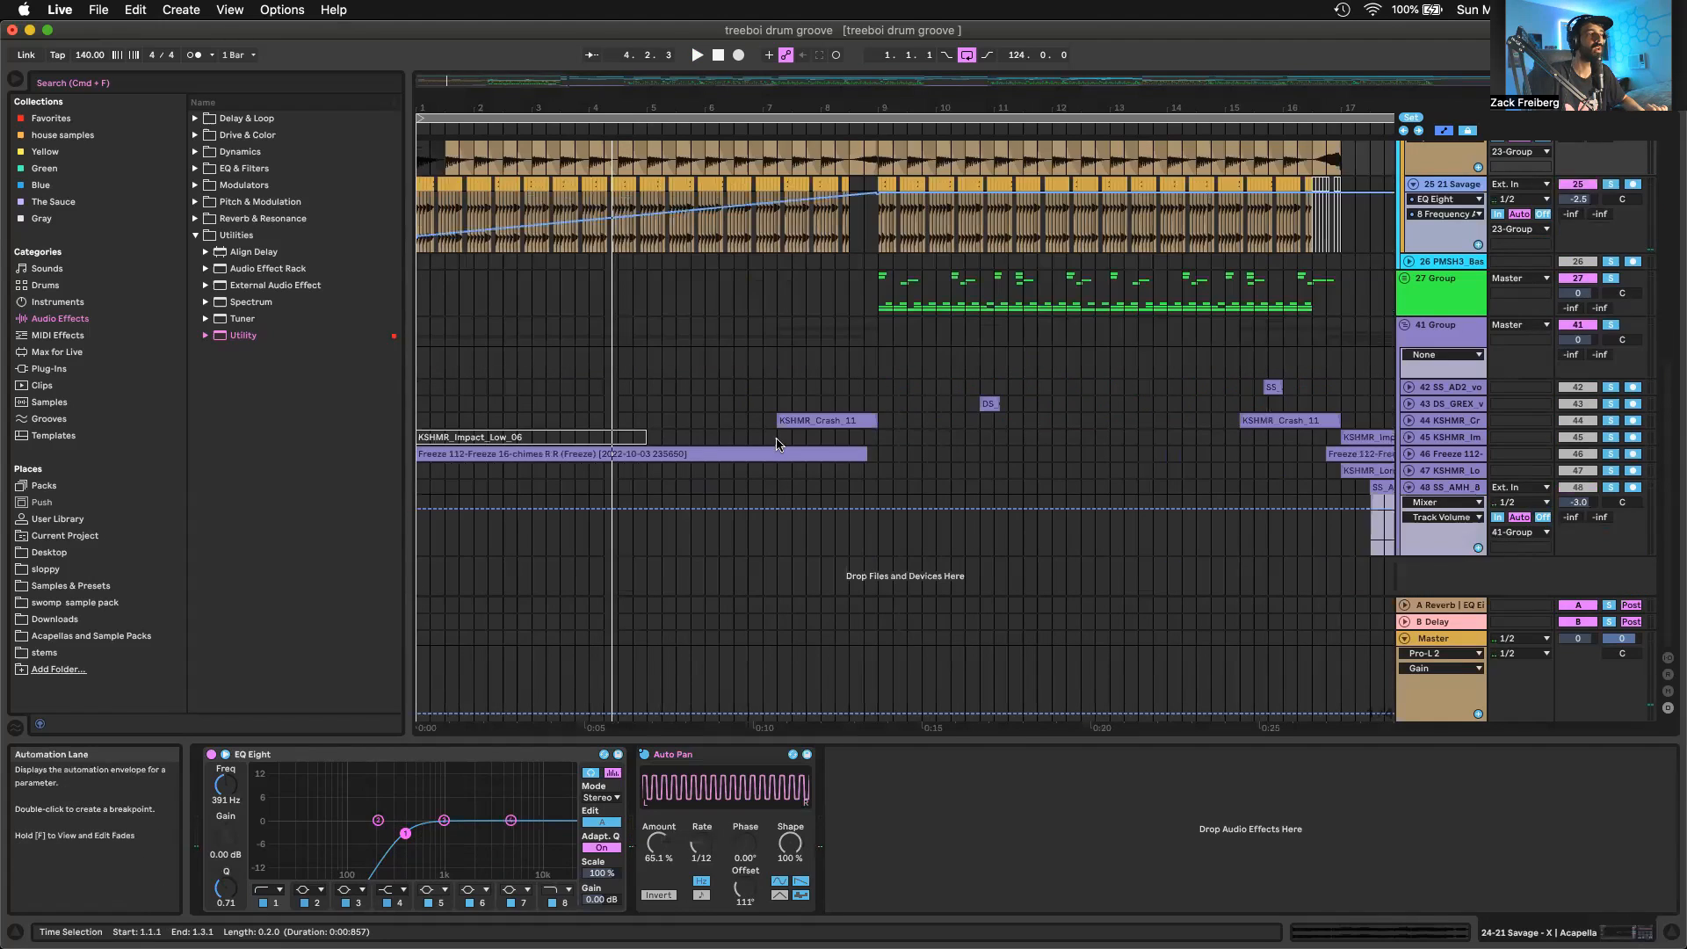
left_click(765, 454)
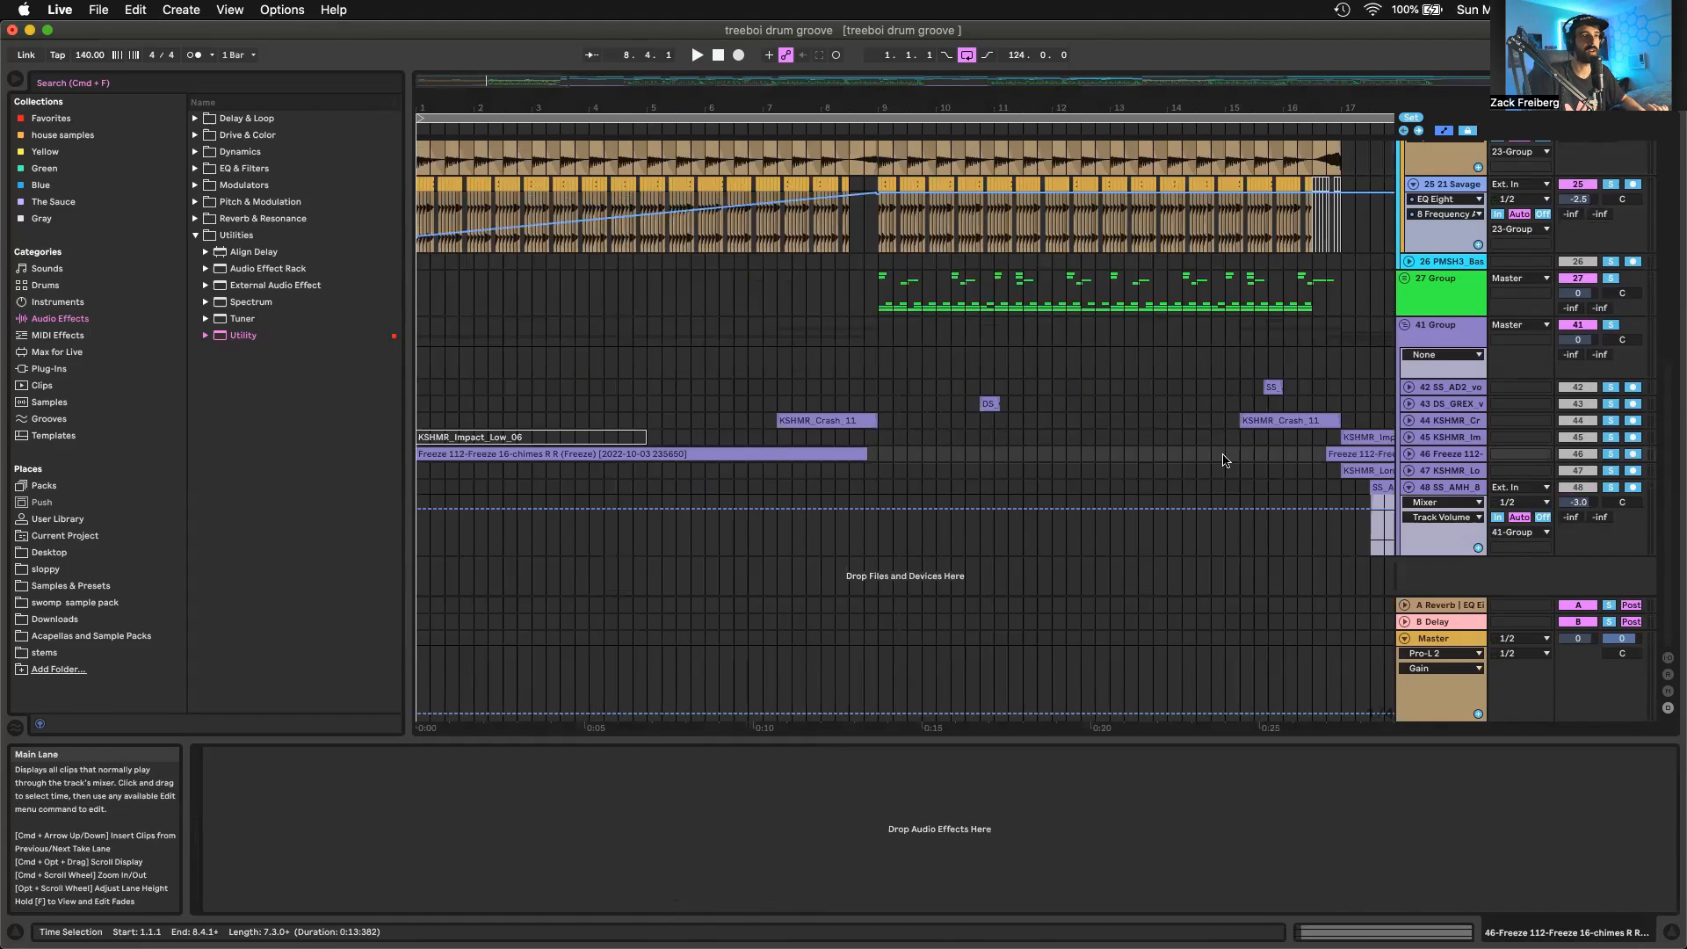
key("space")
left_click(1612, 454)
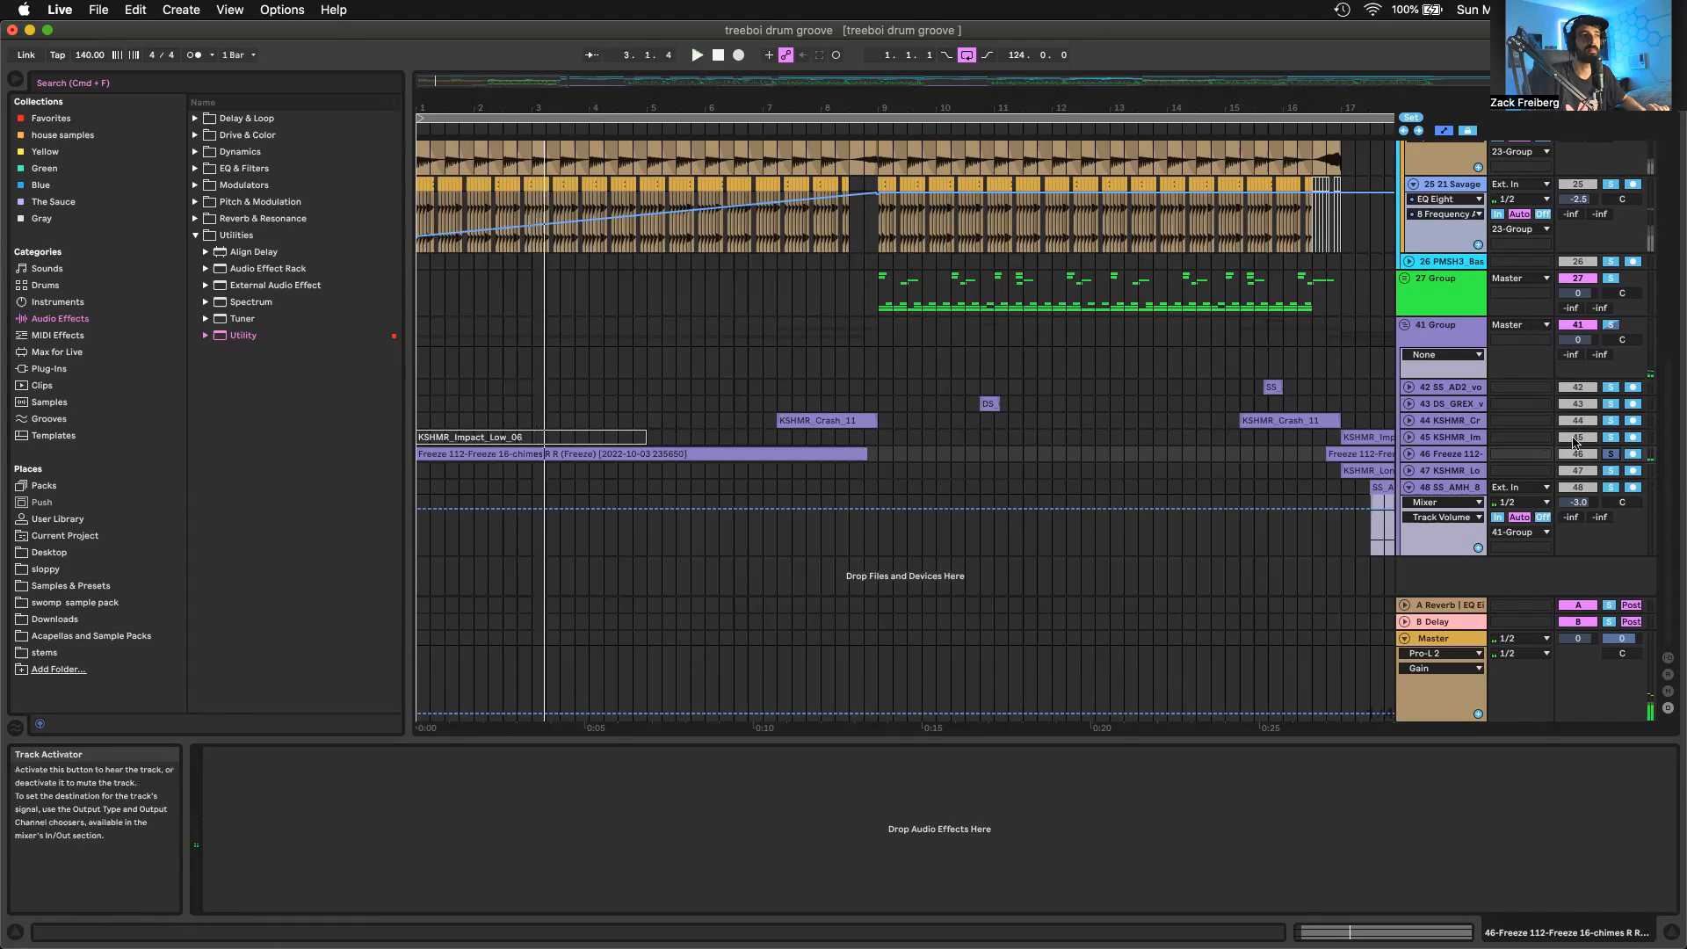
Solo and unfold the KSHMR Crash track, select its clip leading into bar 9, and show the A Reverb return's devices
left_click(1607, 420)
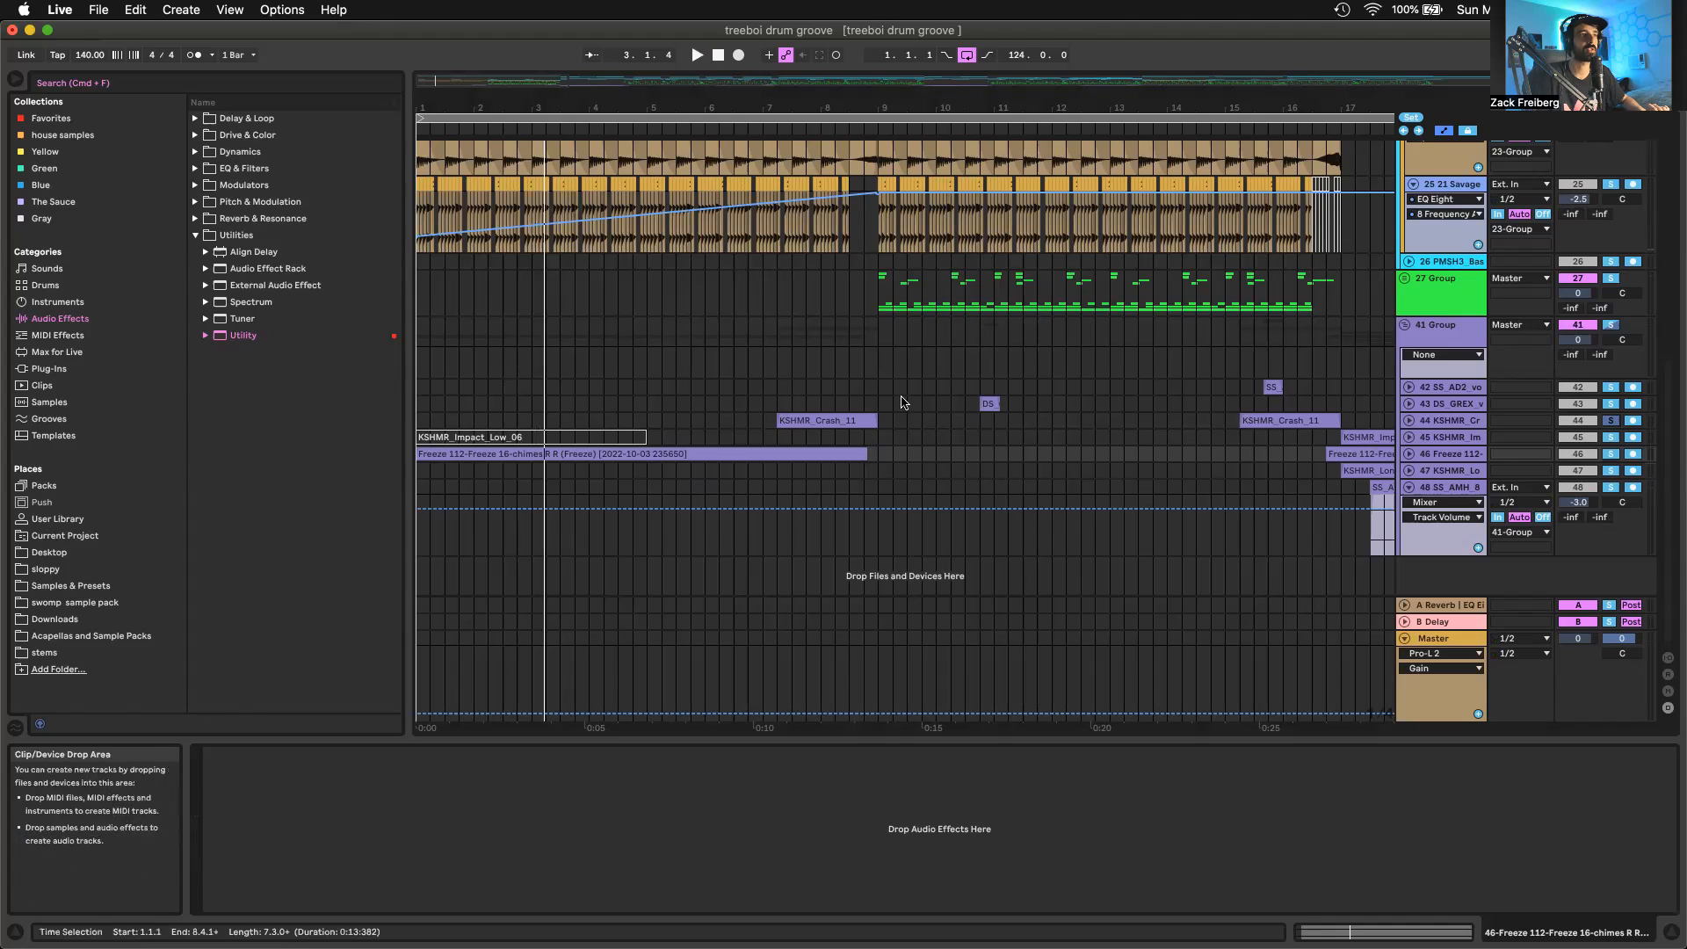
left_click(848, 418)
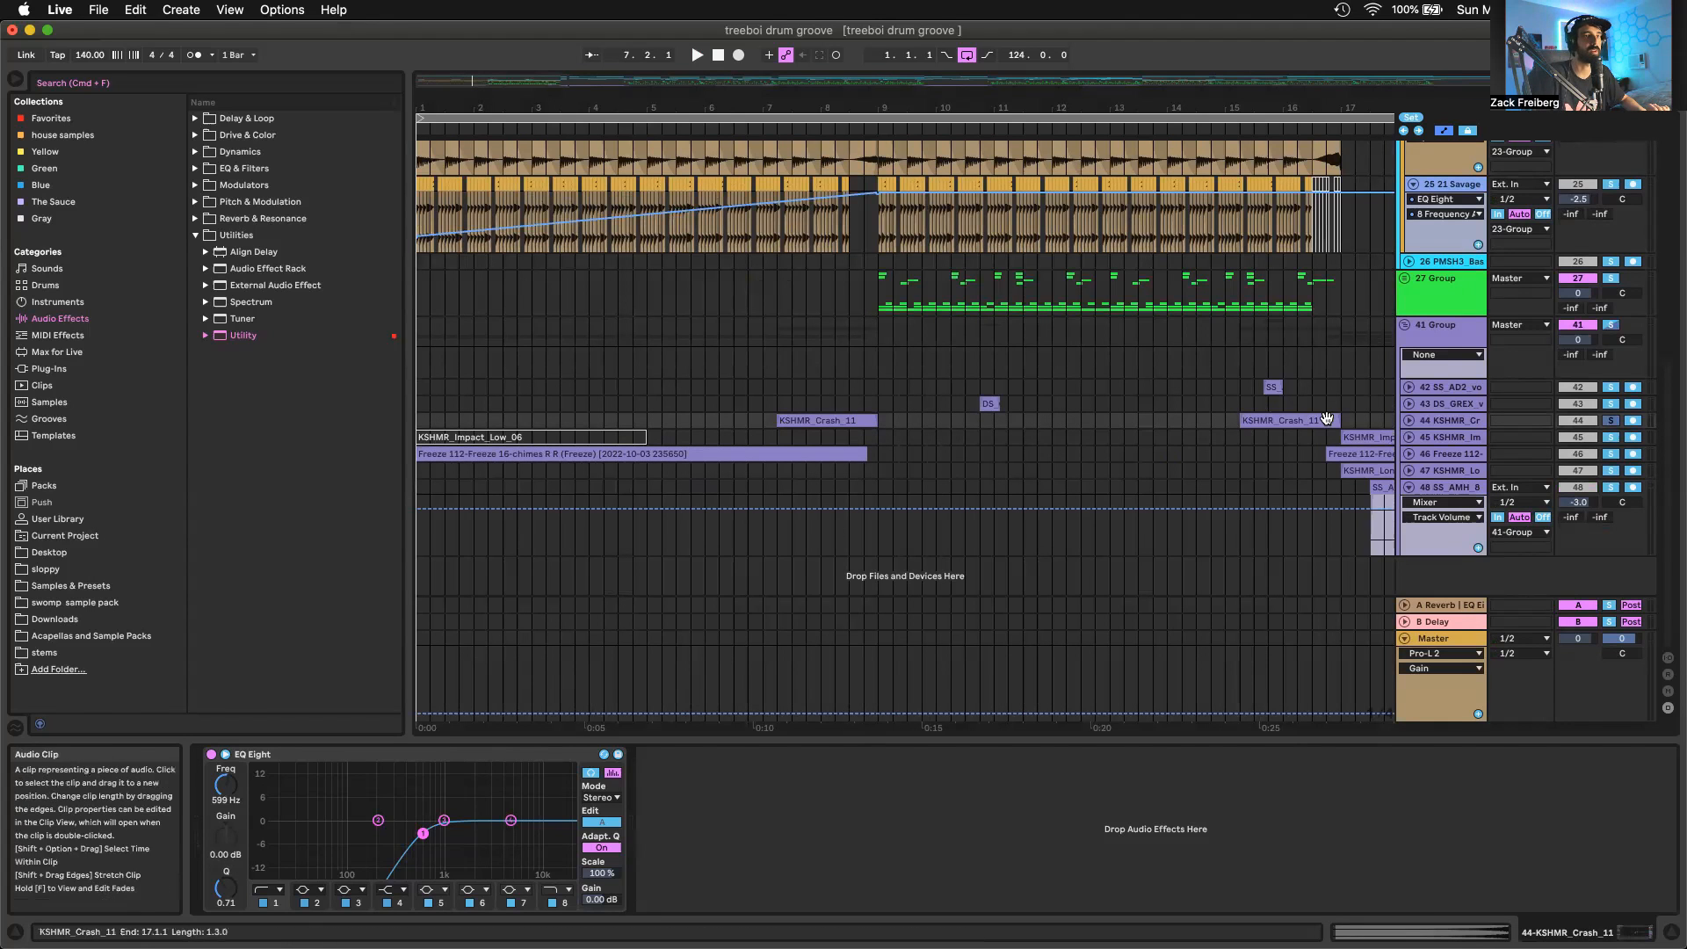
left_click(1409, 420)
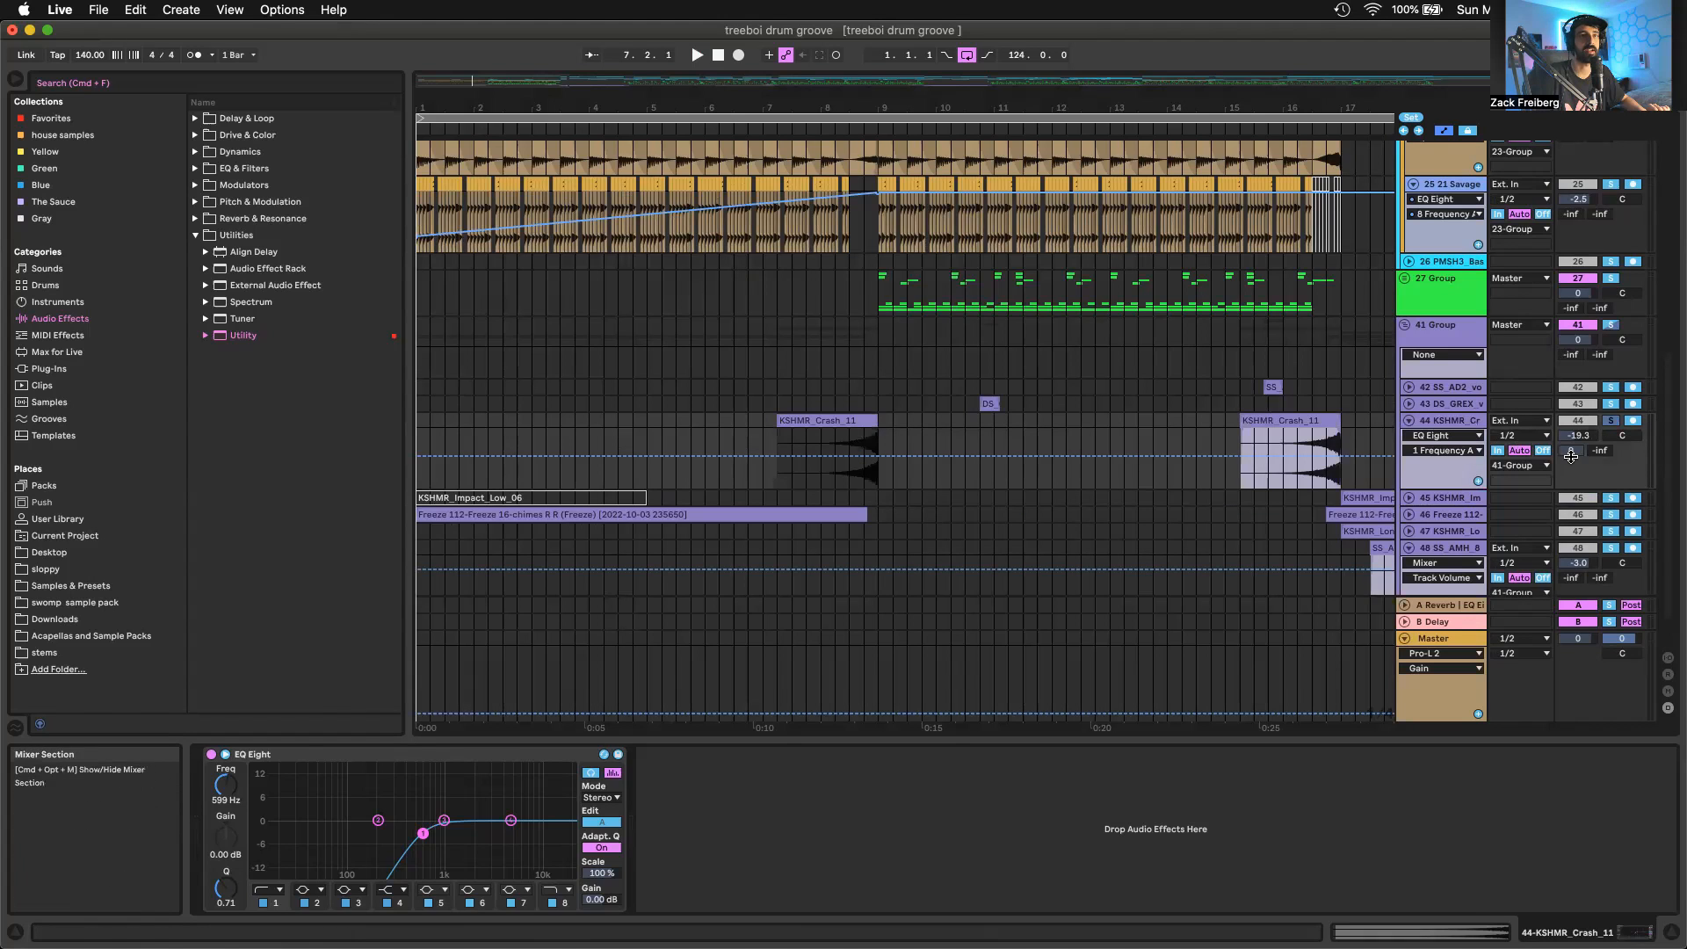
left_click(1441, 604)
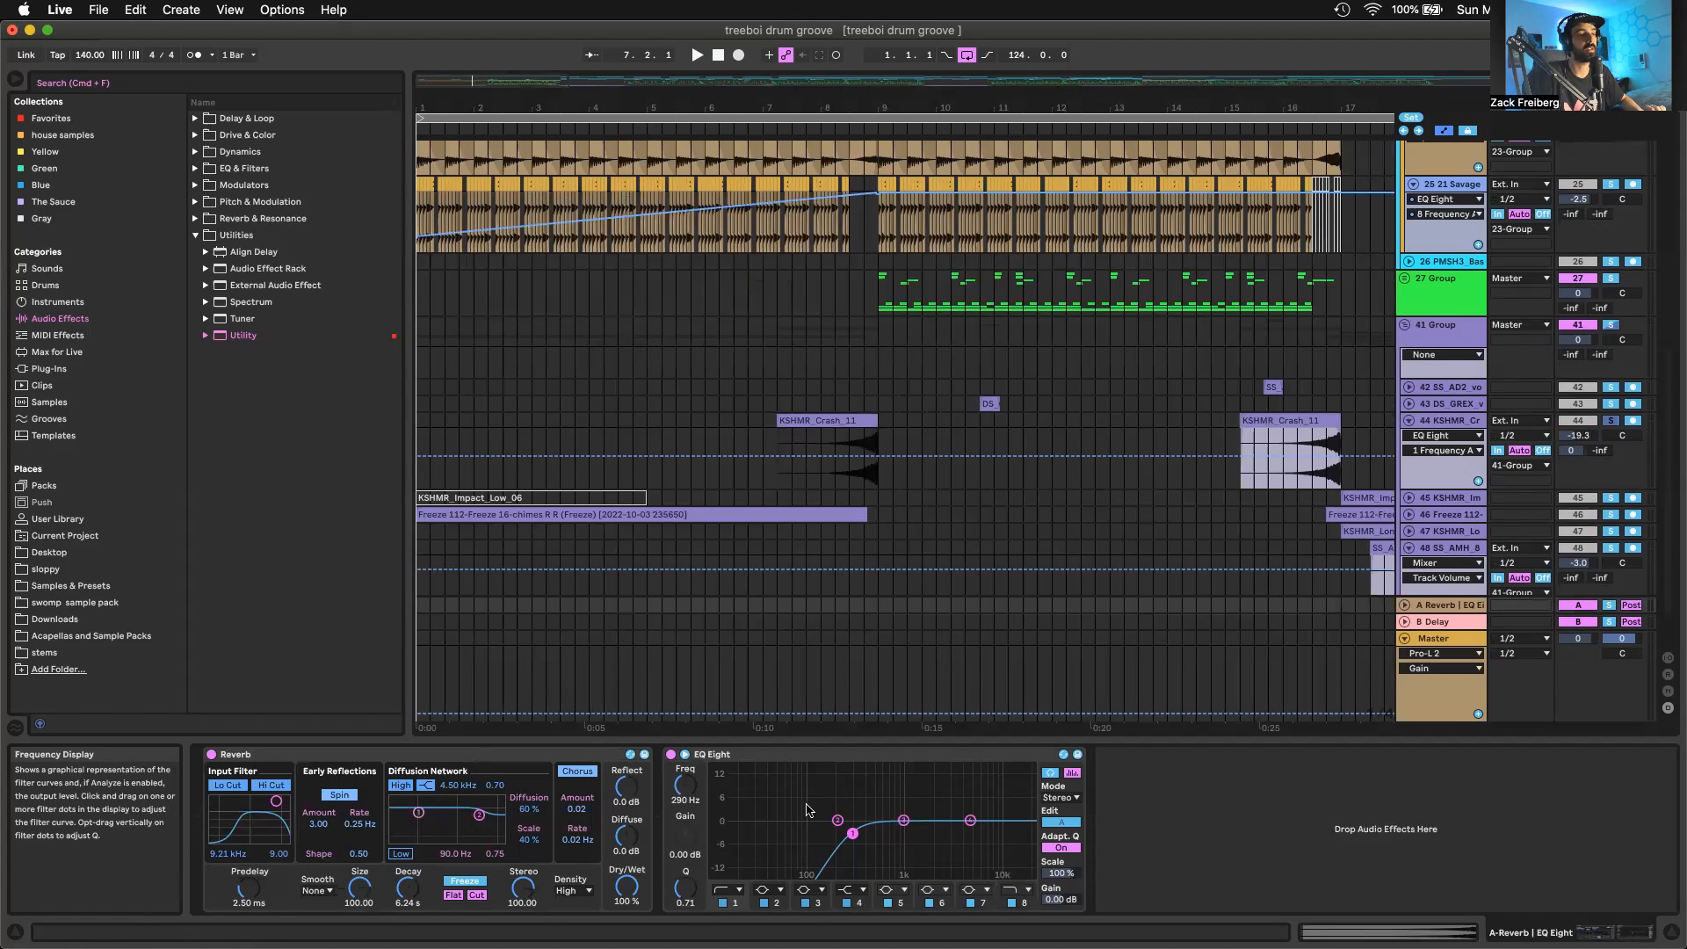
Select the KSHMR Brass Stab clip at bar 1 on track 18 and unfold the track's waveform
scroll(853, 393, "down", 2)
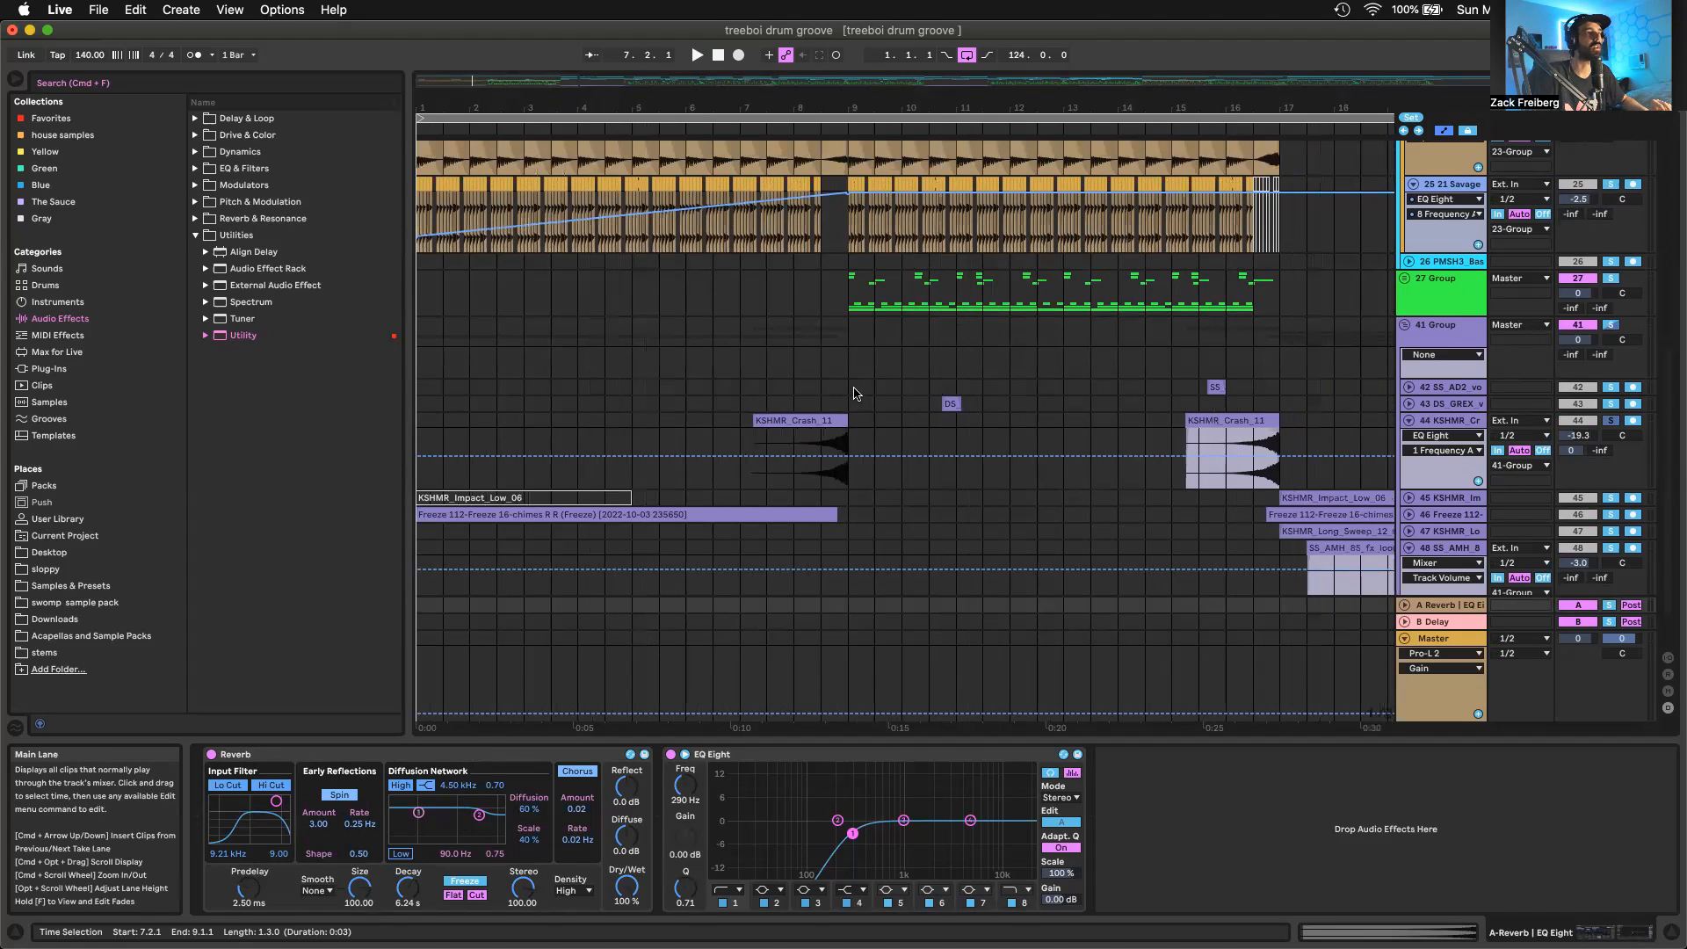
scroll(853, 393, "down", 3)
left_click(439, 418)
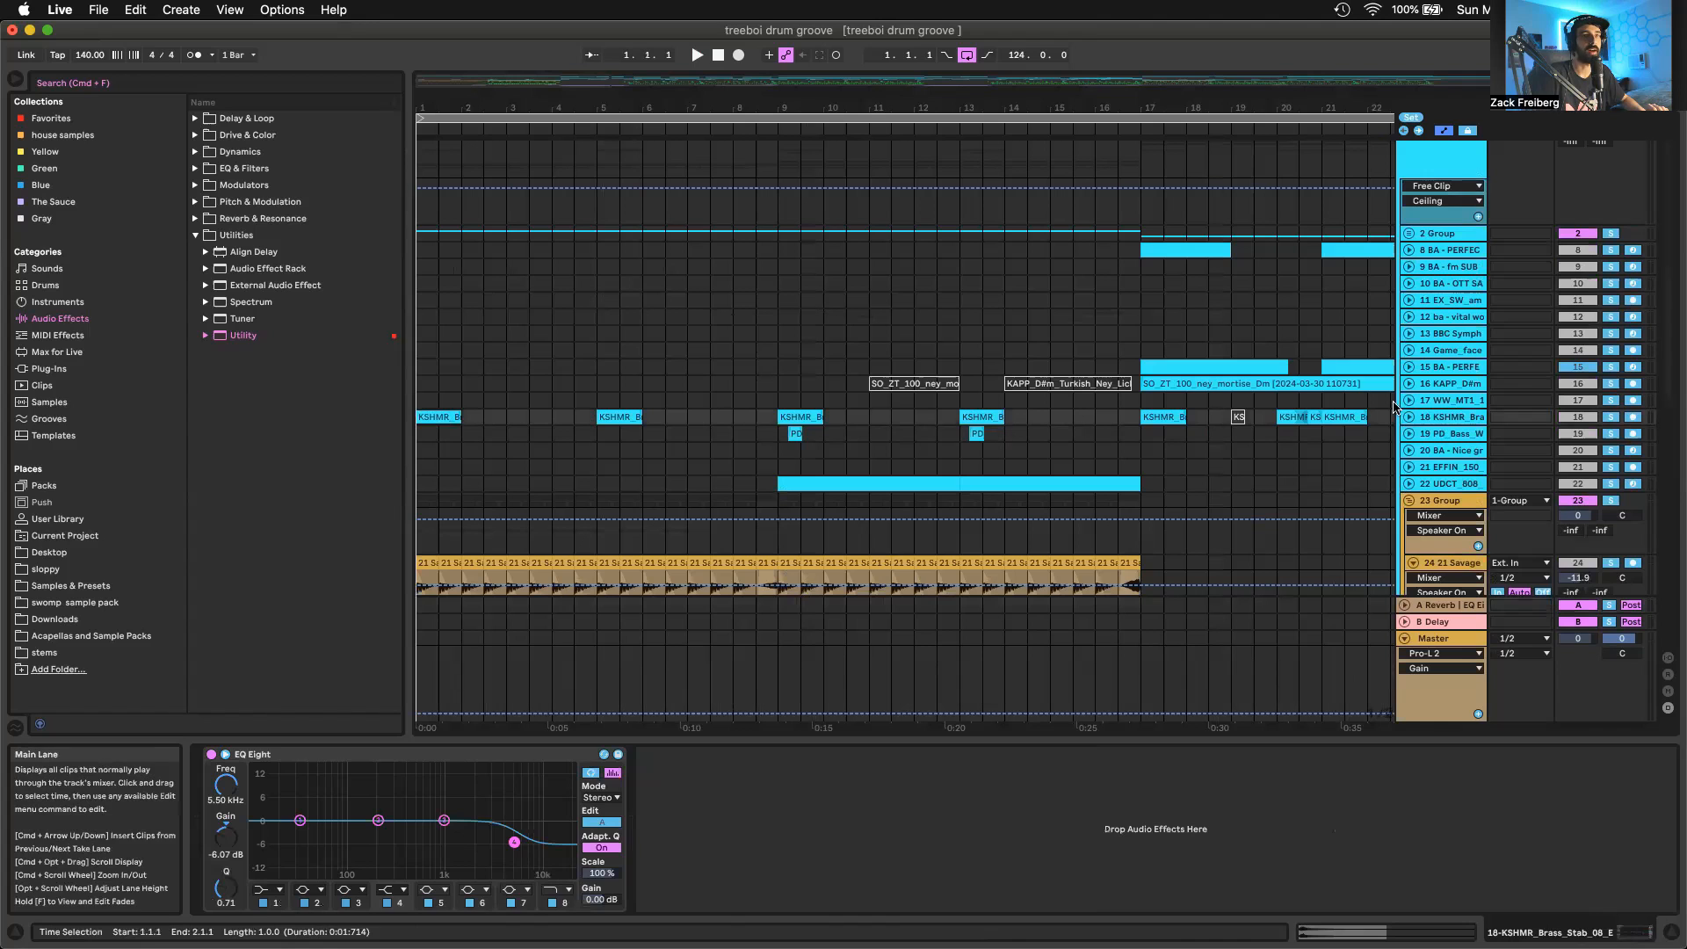
left_click(1403, 417)
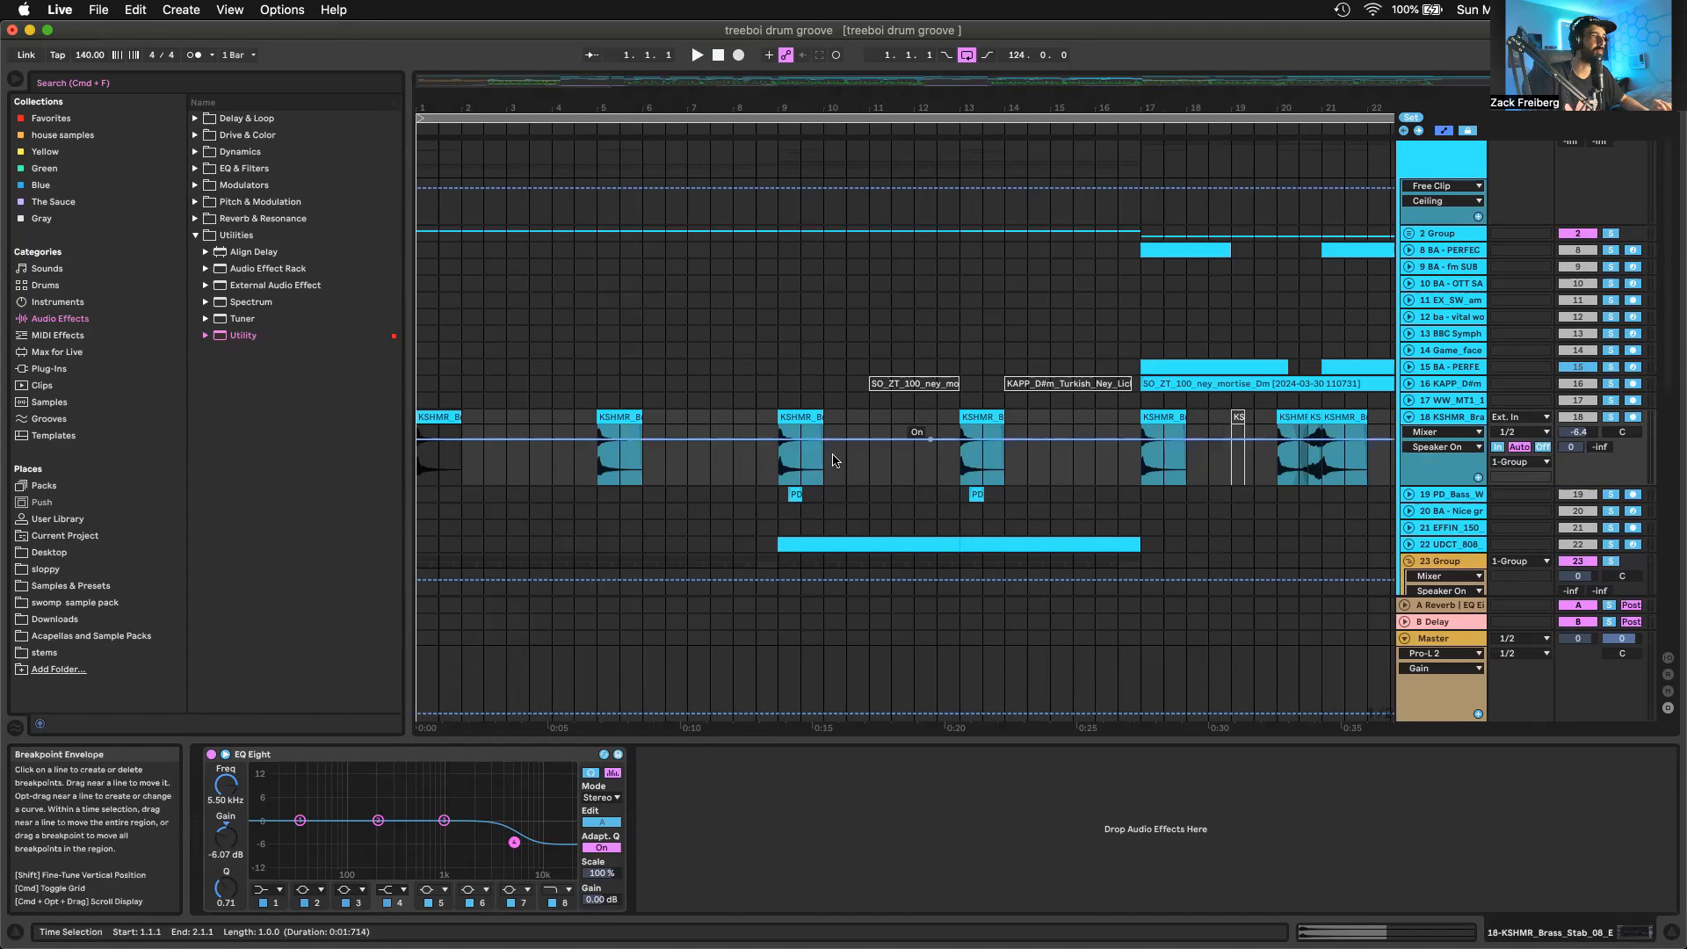
Play the arrangement from bar 1 without the crash solo, and look over the grouped tracks around the brass stabs
scroll(763, 489, "up", 3)
scroll(763, 489, "left", 5)
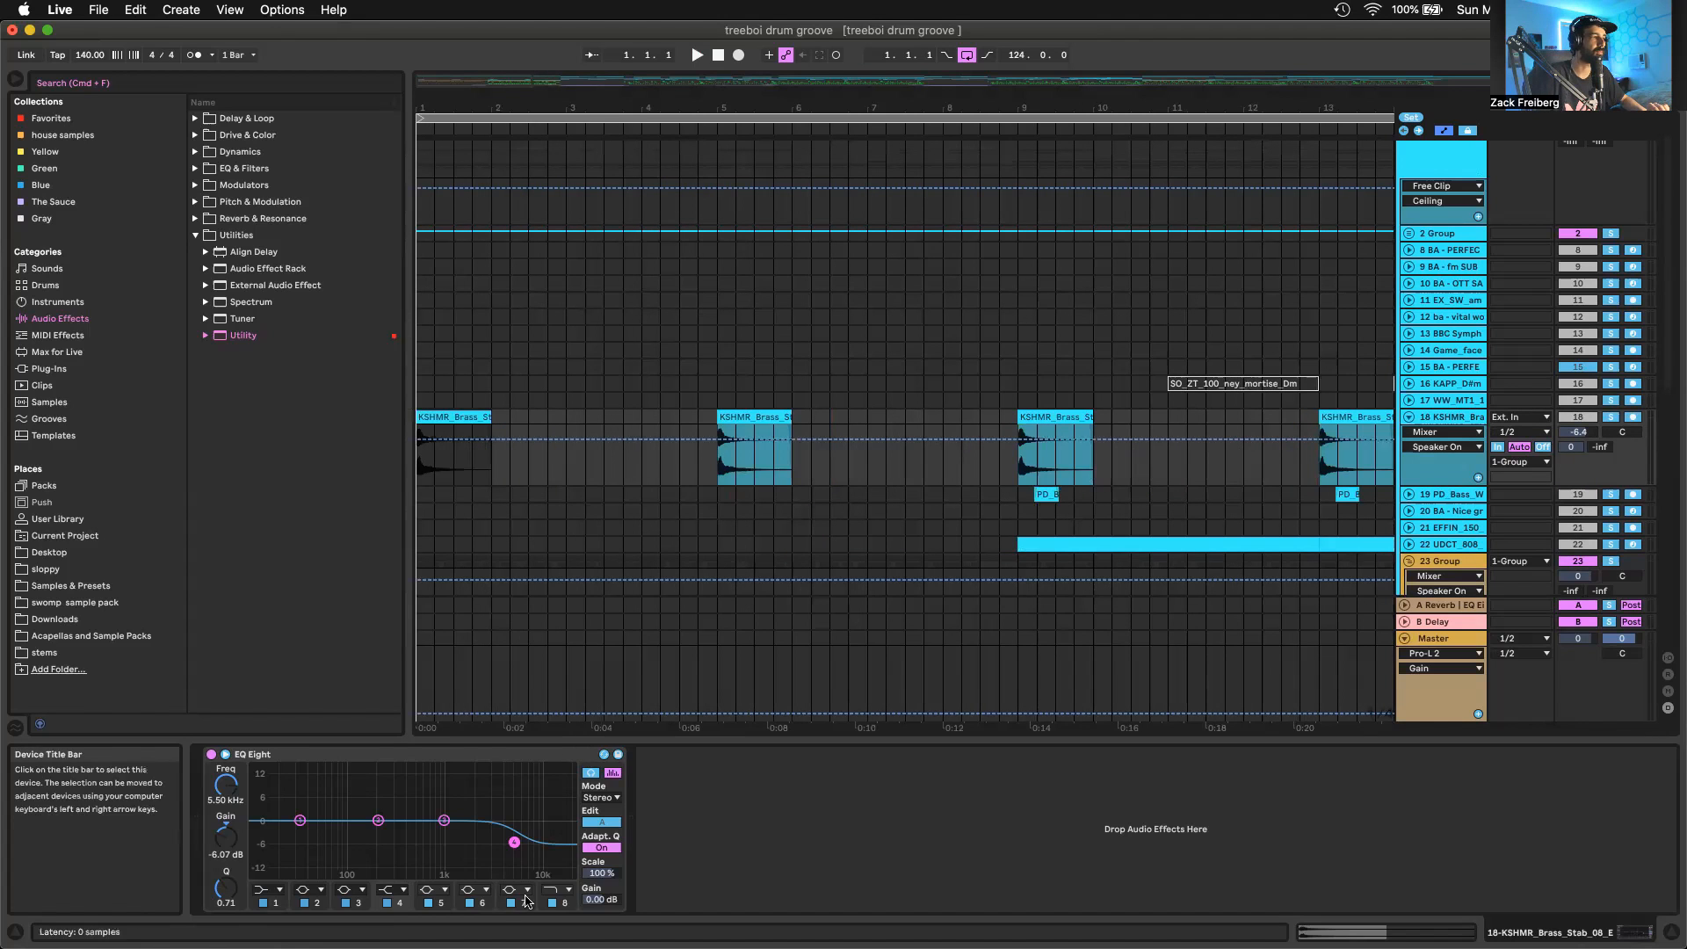
key("space")
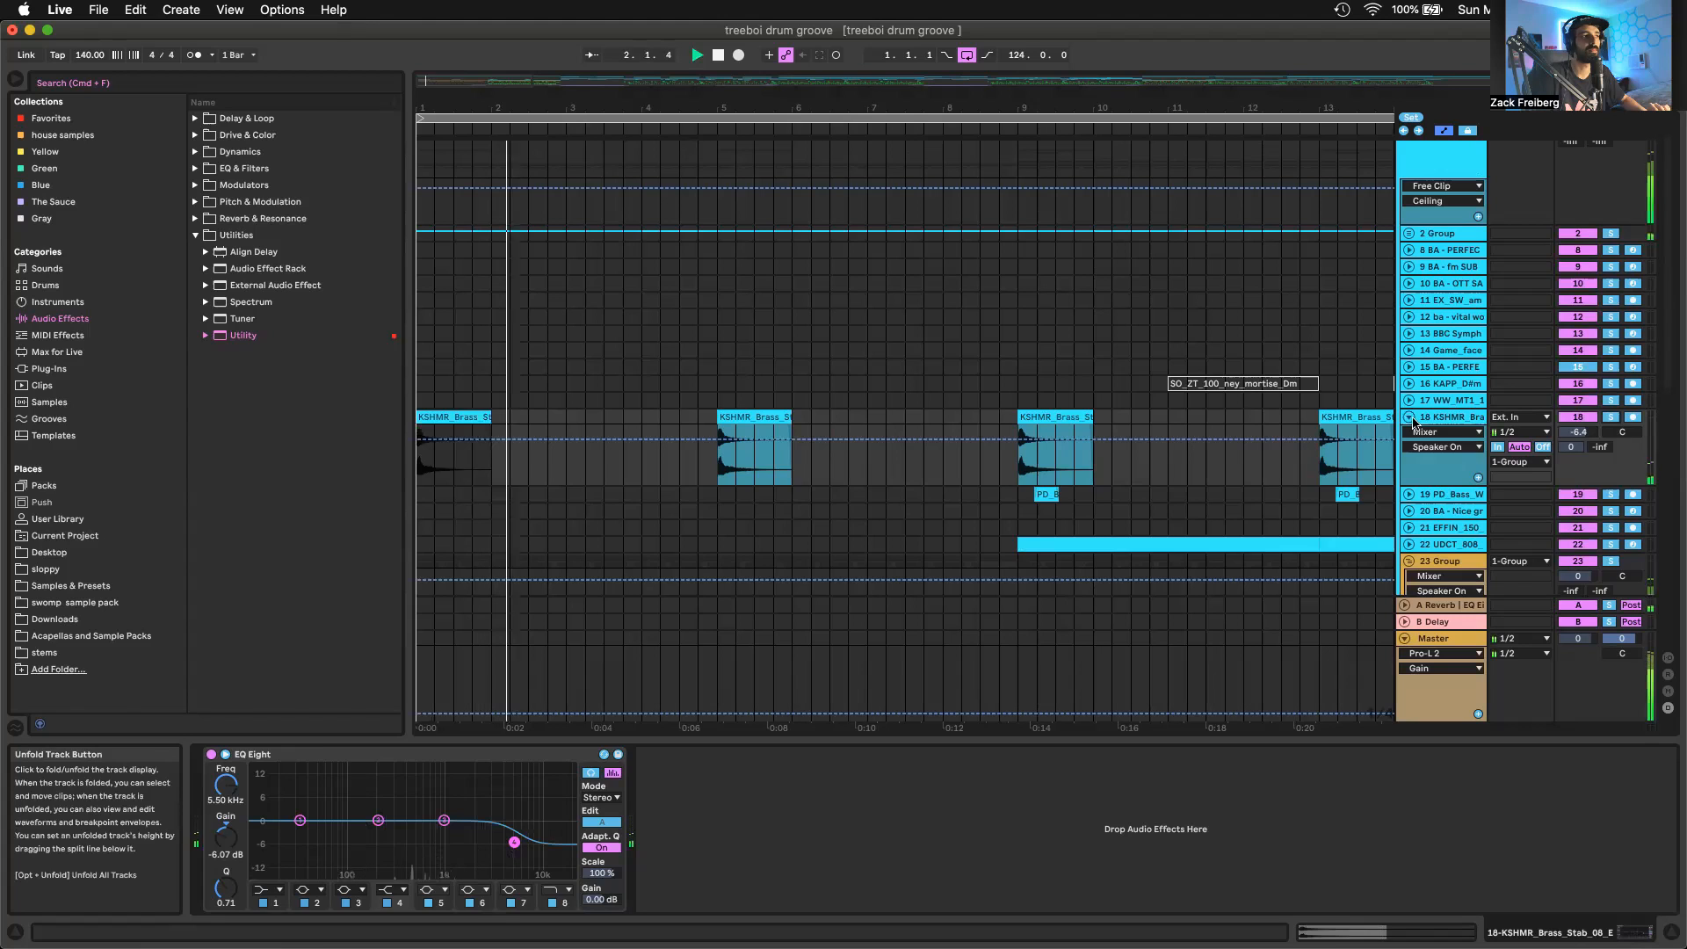
scroll(1413, 422, "up", 1)
scroll(1414, 413, "down", 4)
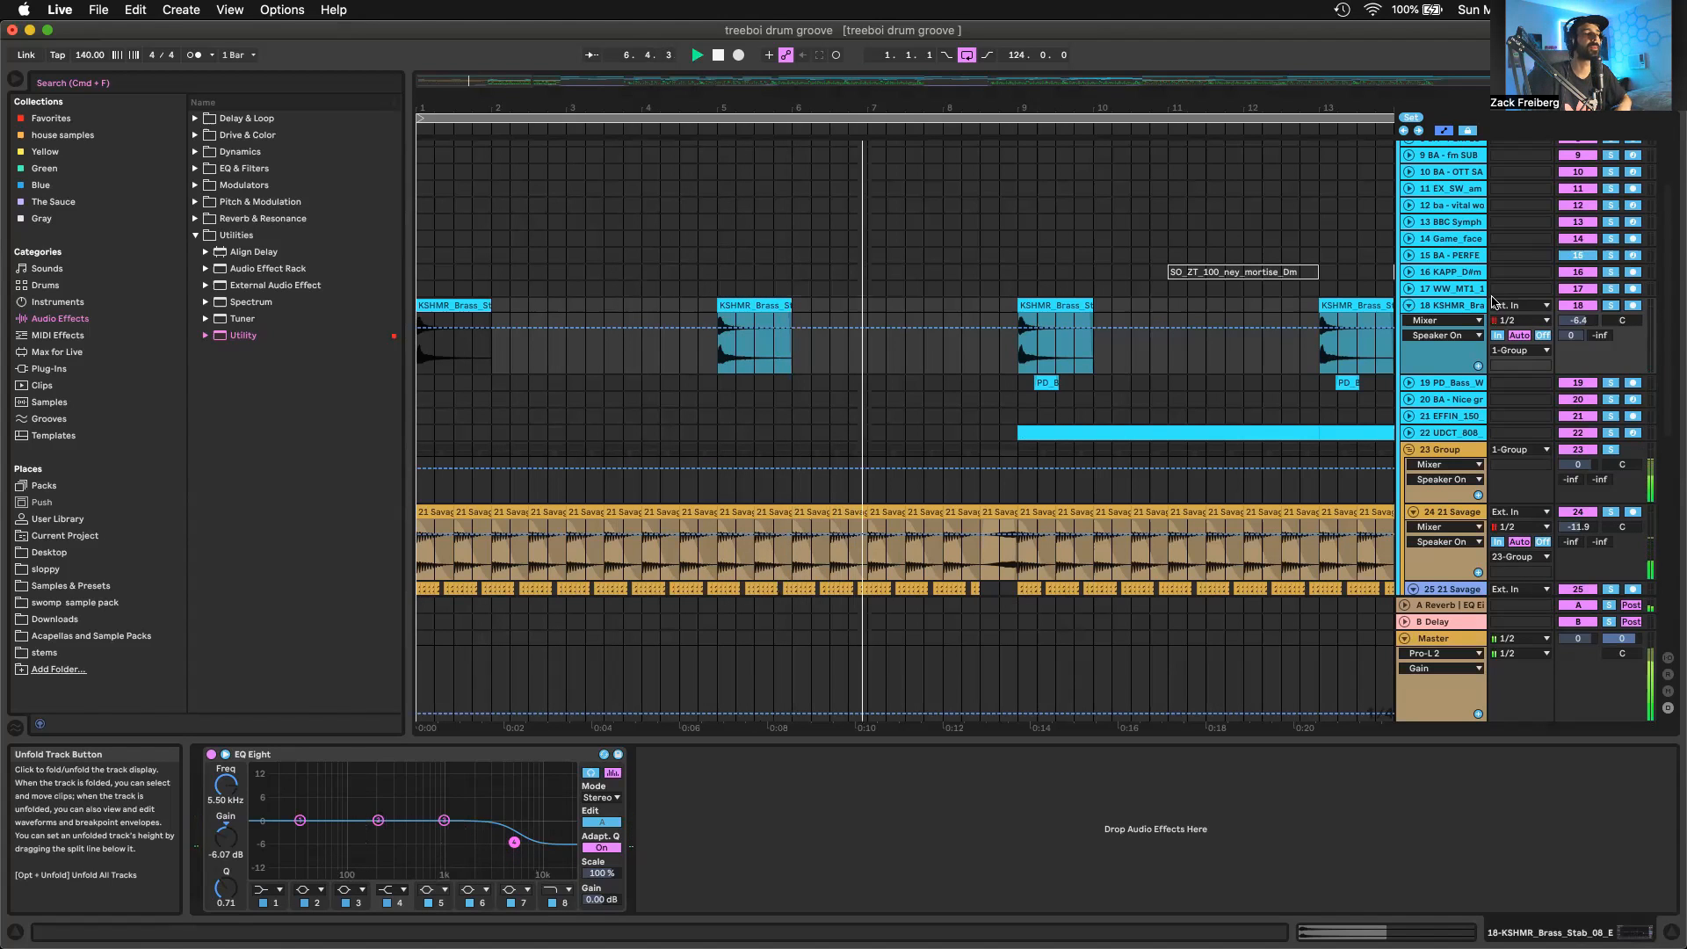
scroll(1451, 340, "up", 4)
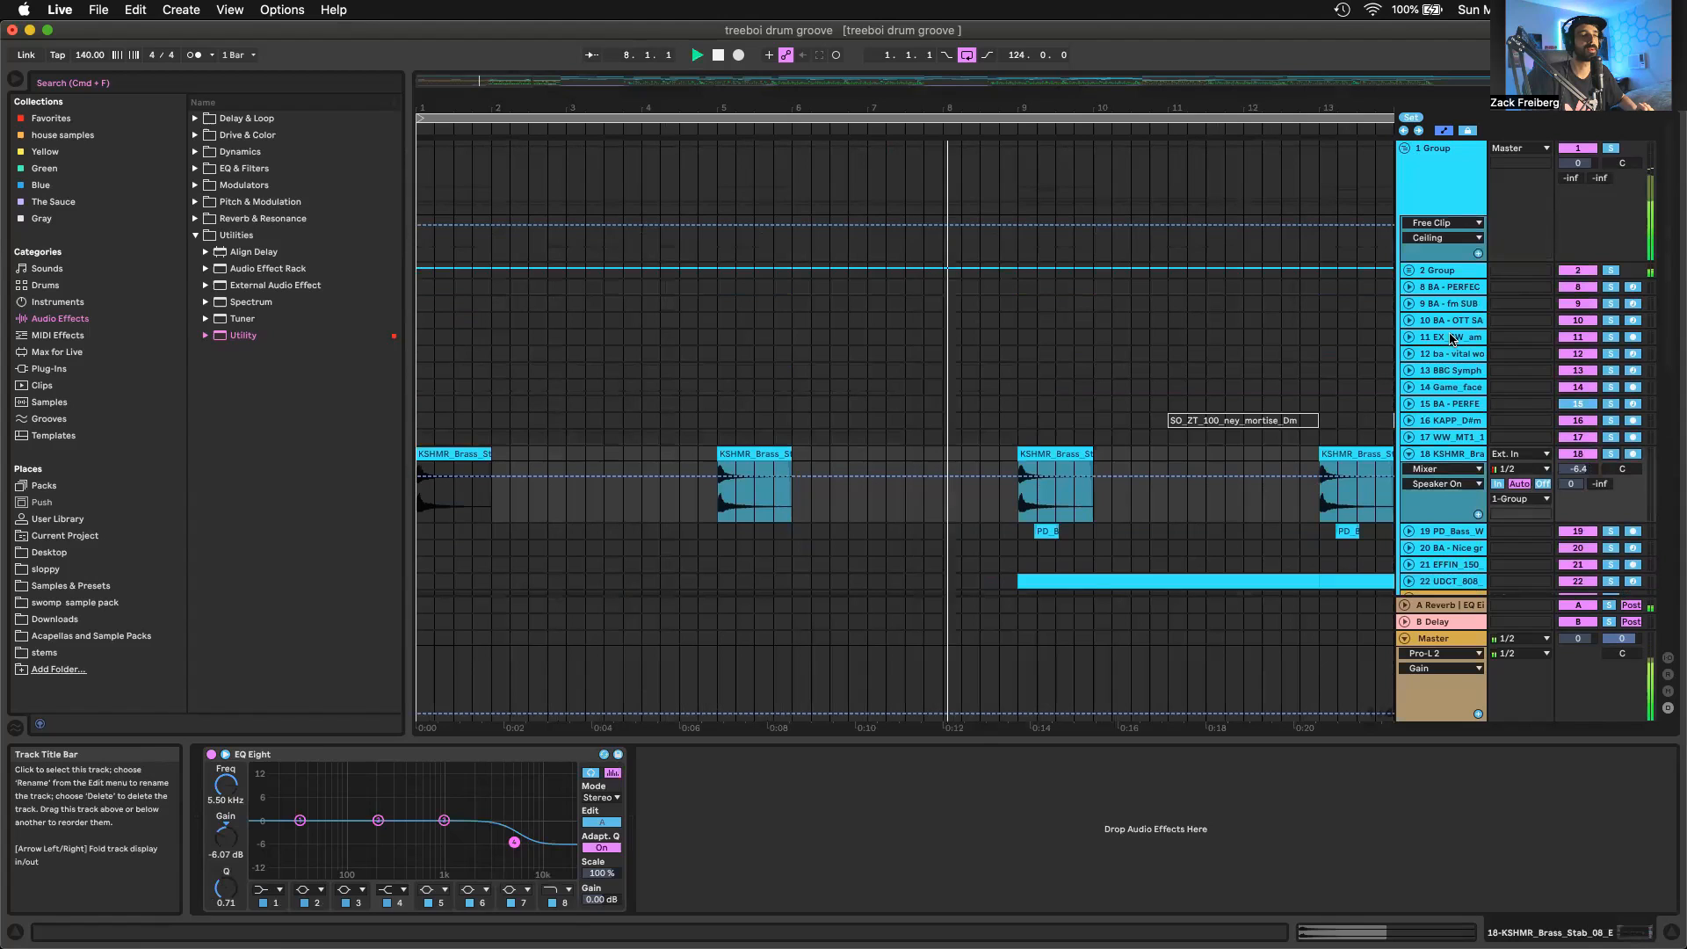
Unfold 2 Group and open the PL - OF THE TREES PLUCK clip at bar 1 in an enlarged note editor
scroll(1451, 339, "down", 1)
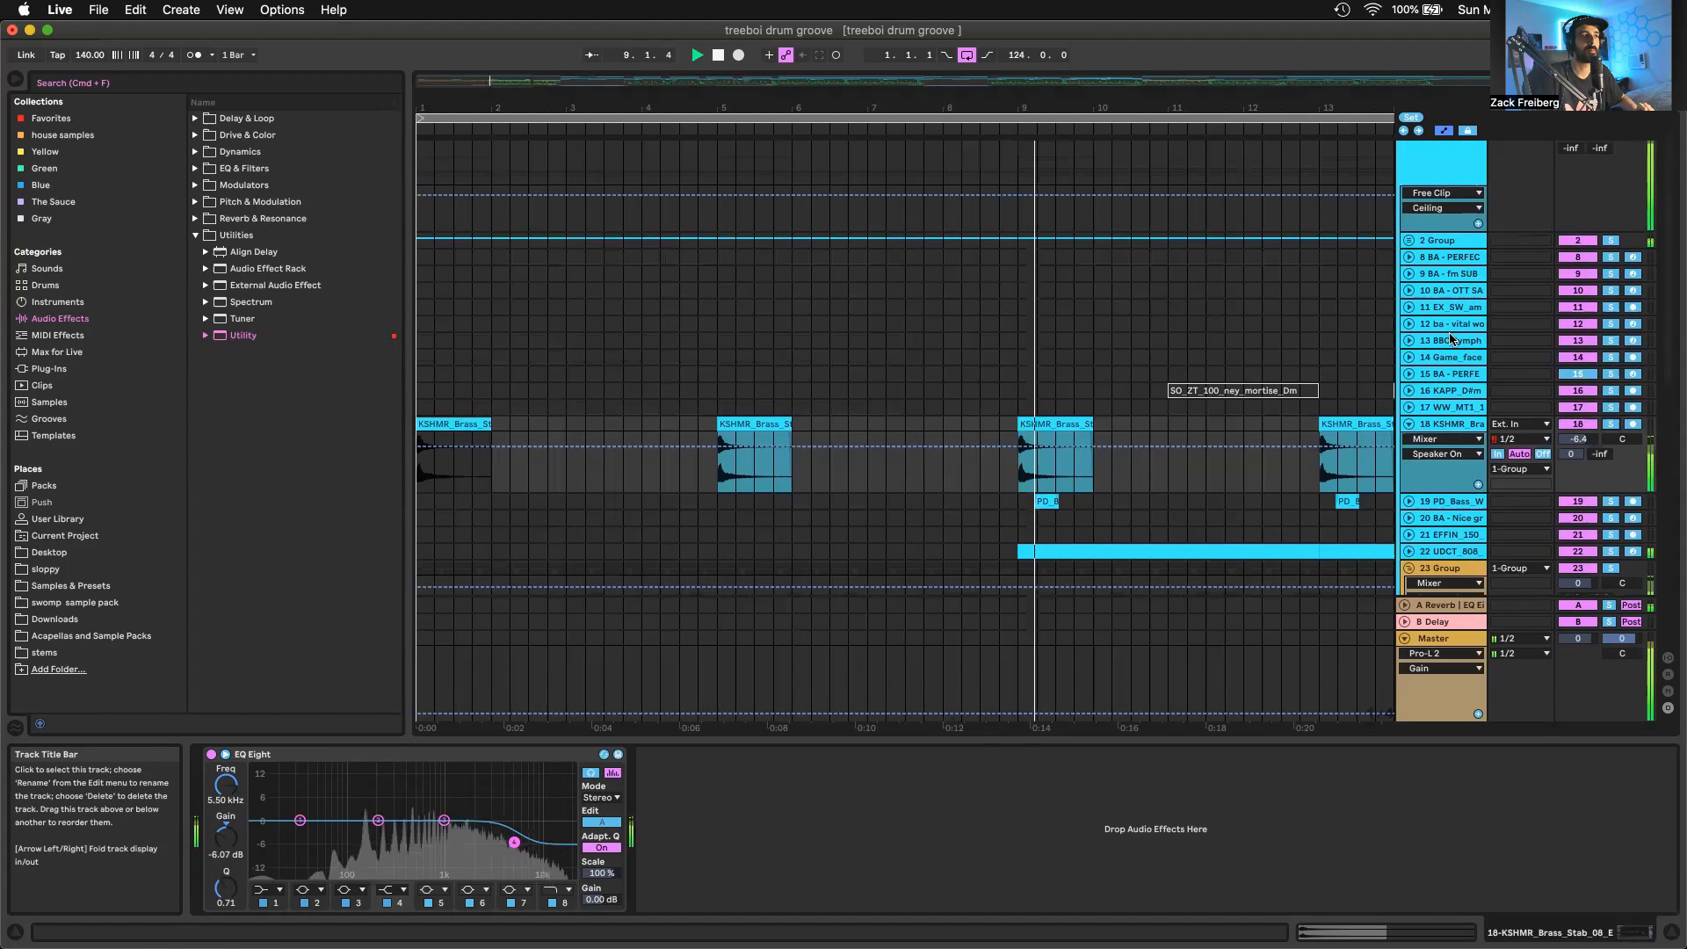
left_click(1408, 240)
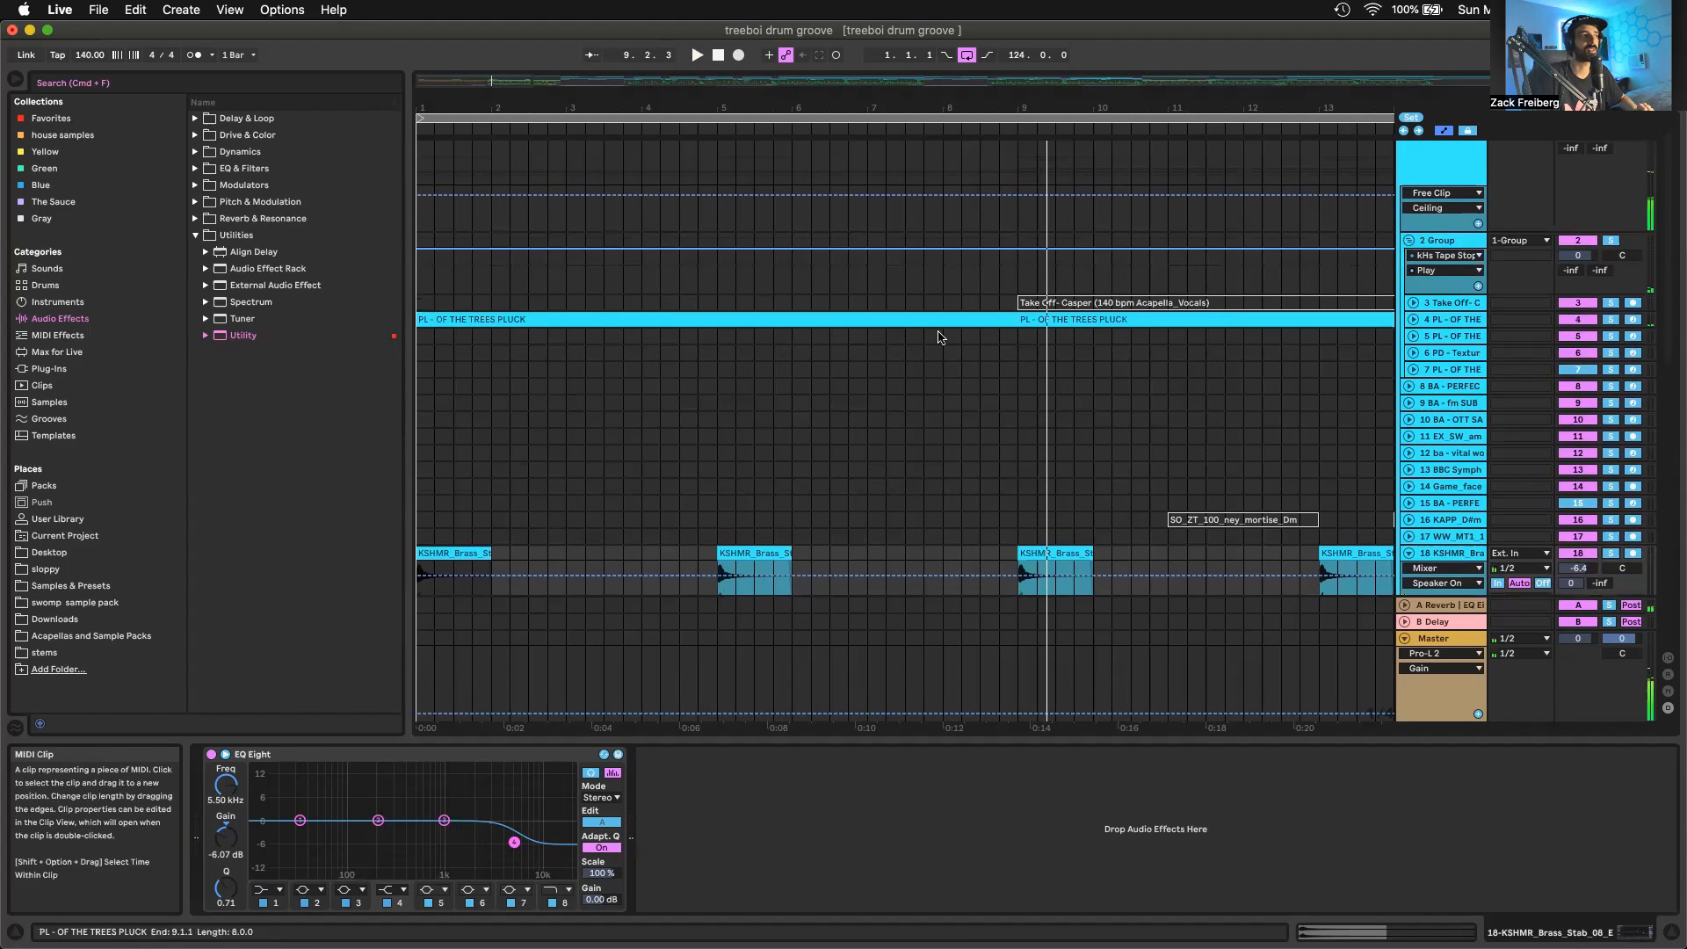
double_click(893, 319)
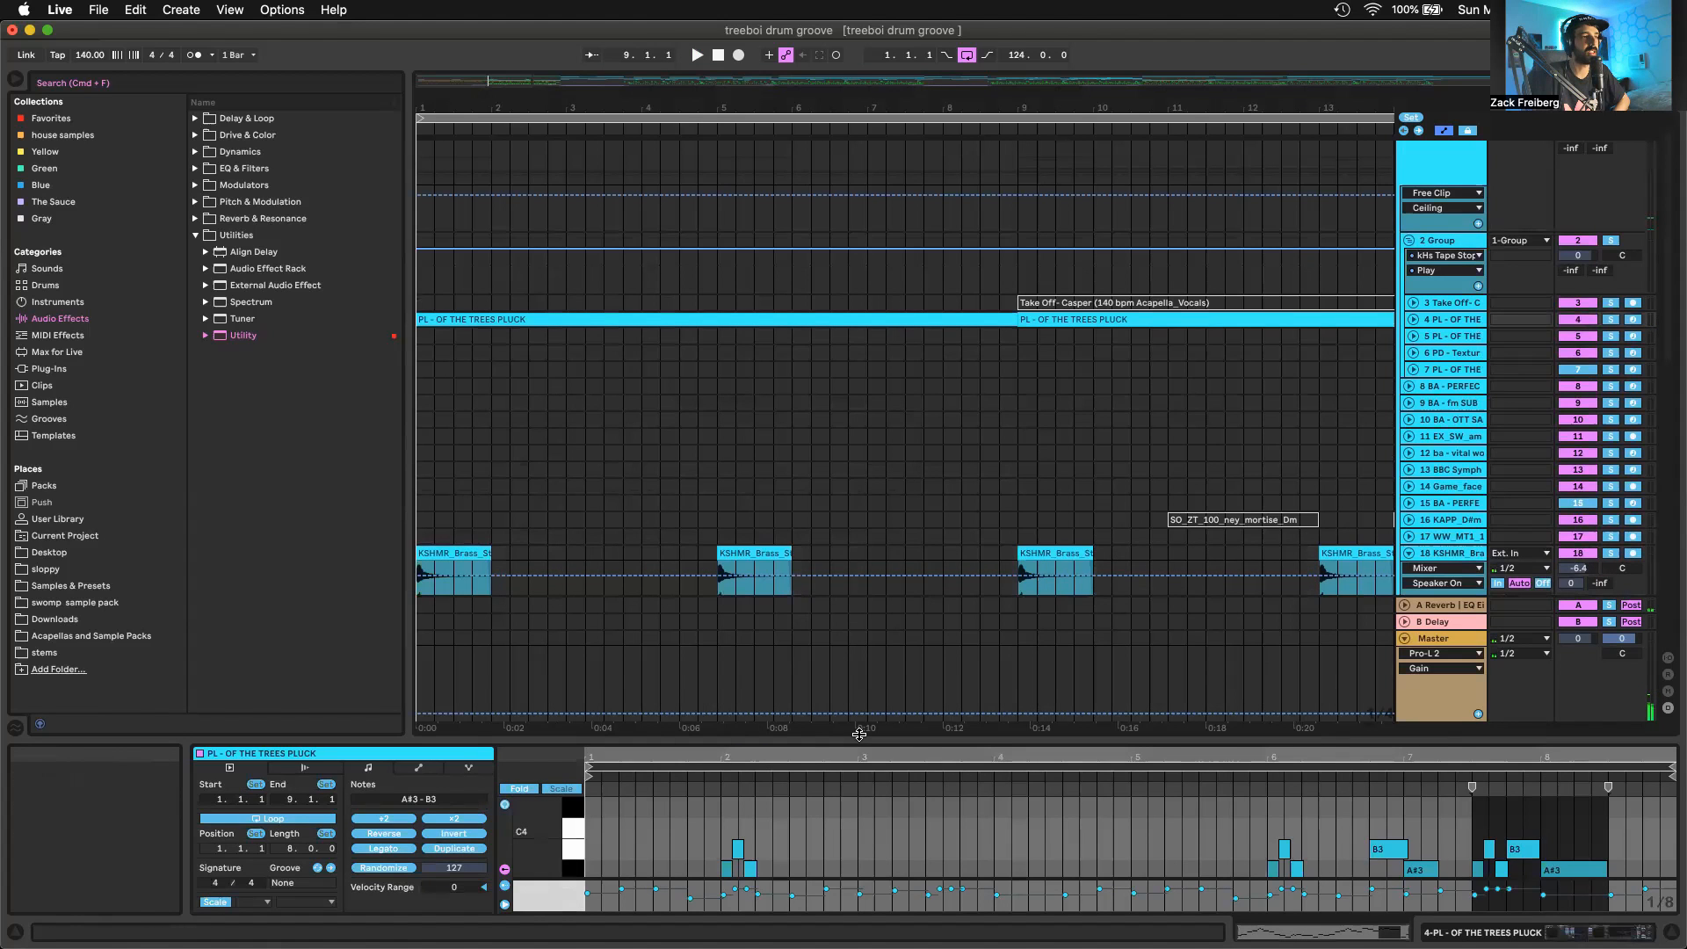
left_click_drag(858, 733, 828, 319)
scroll(918, 591, "up", 3)
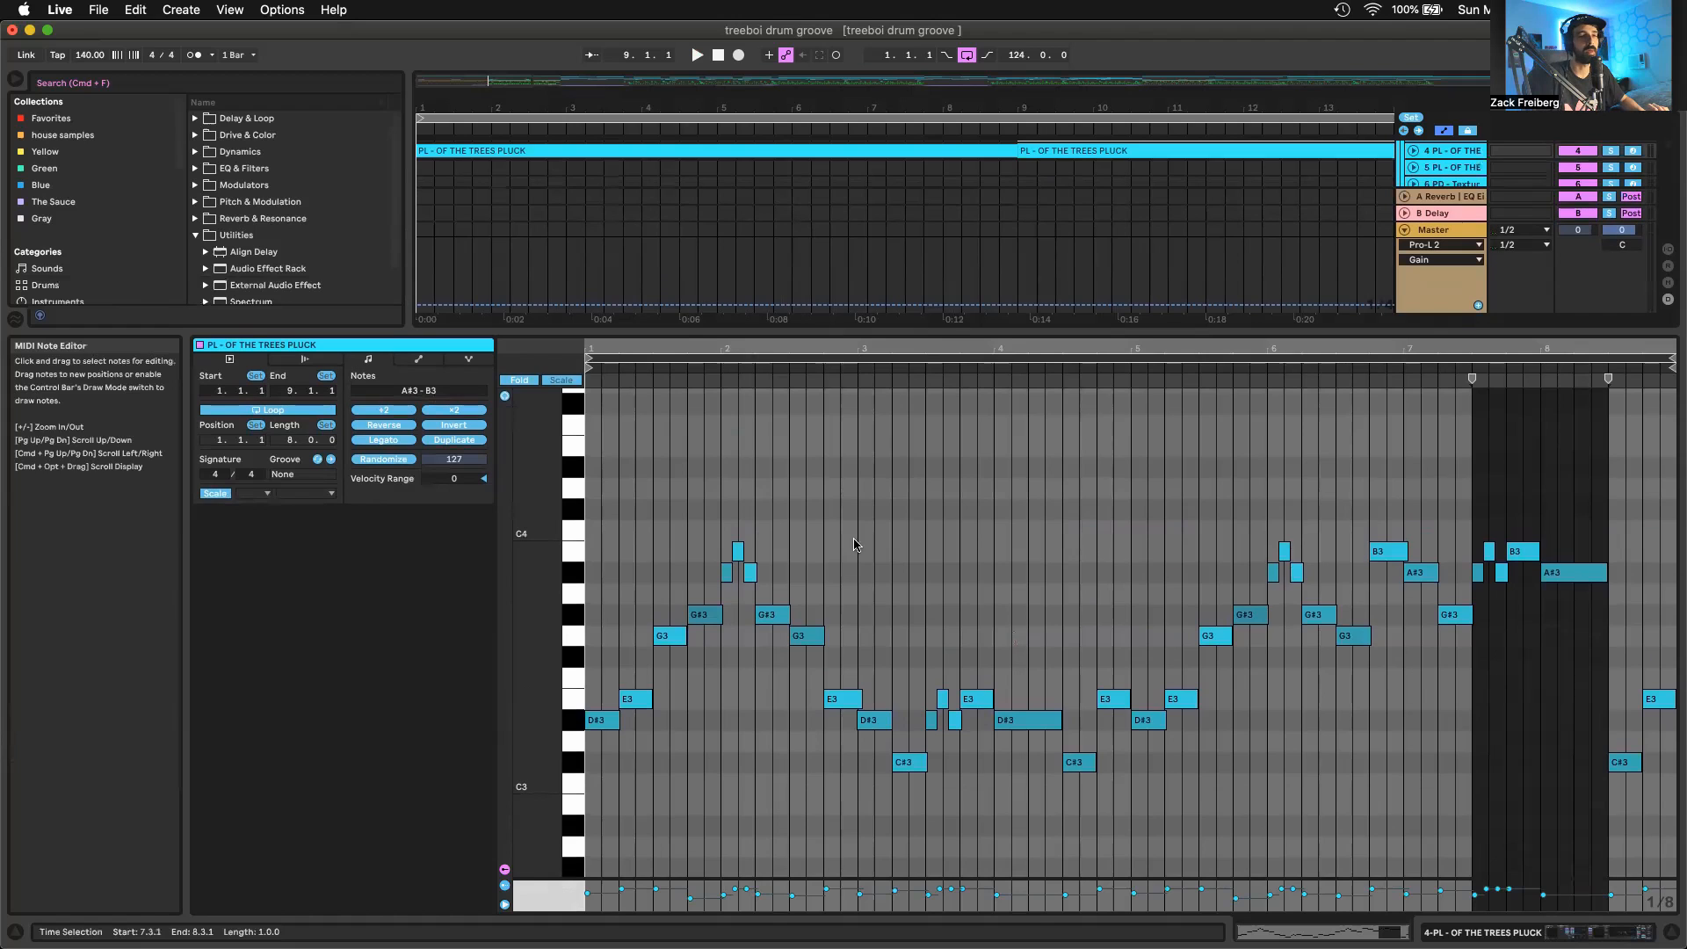
scroll(884, 531, "down", 1)
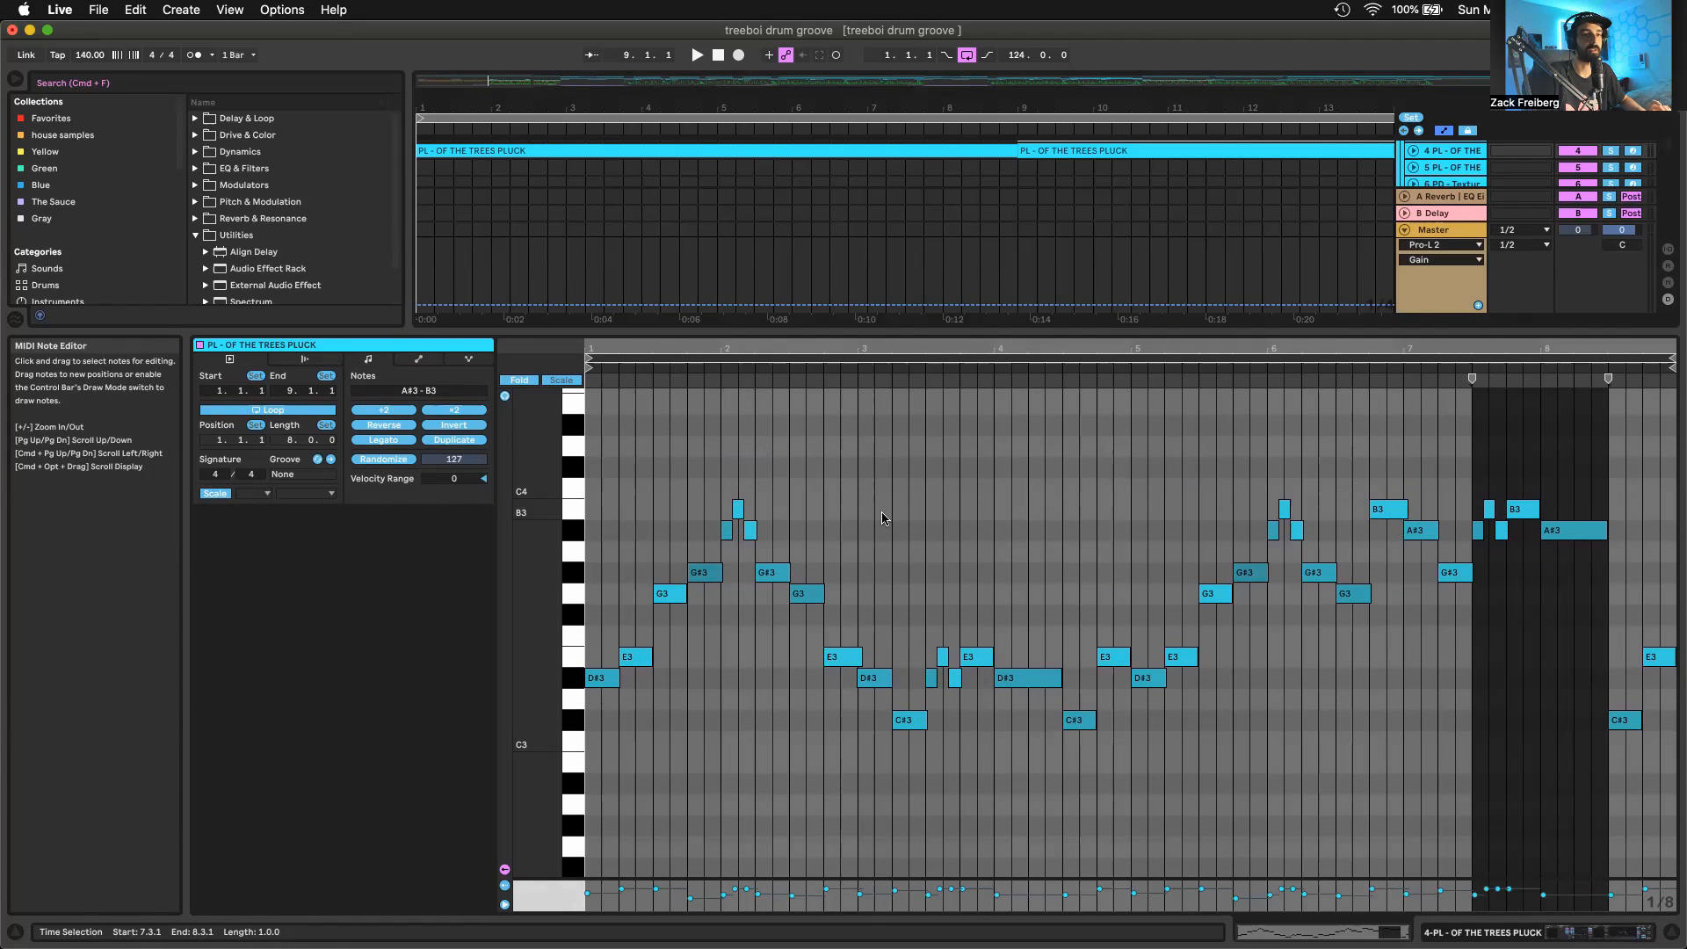
scroll(859, 532, "up", 1)
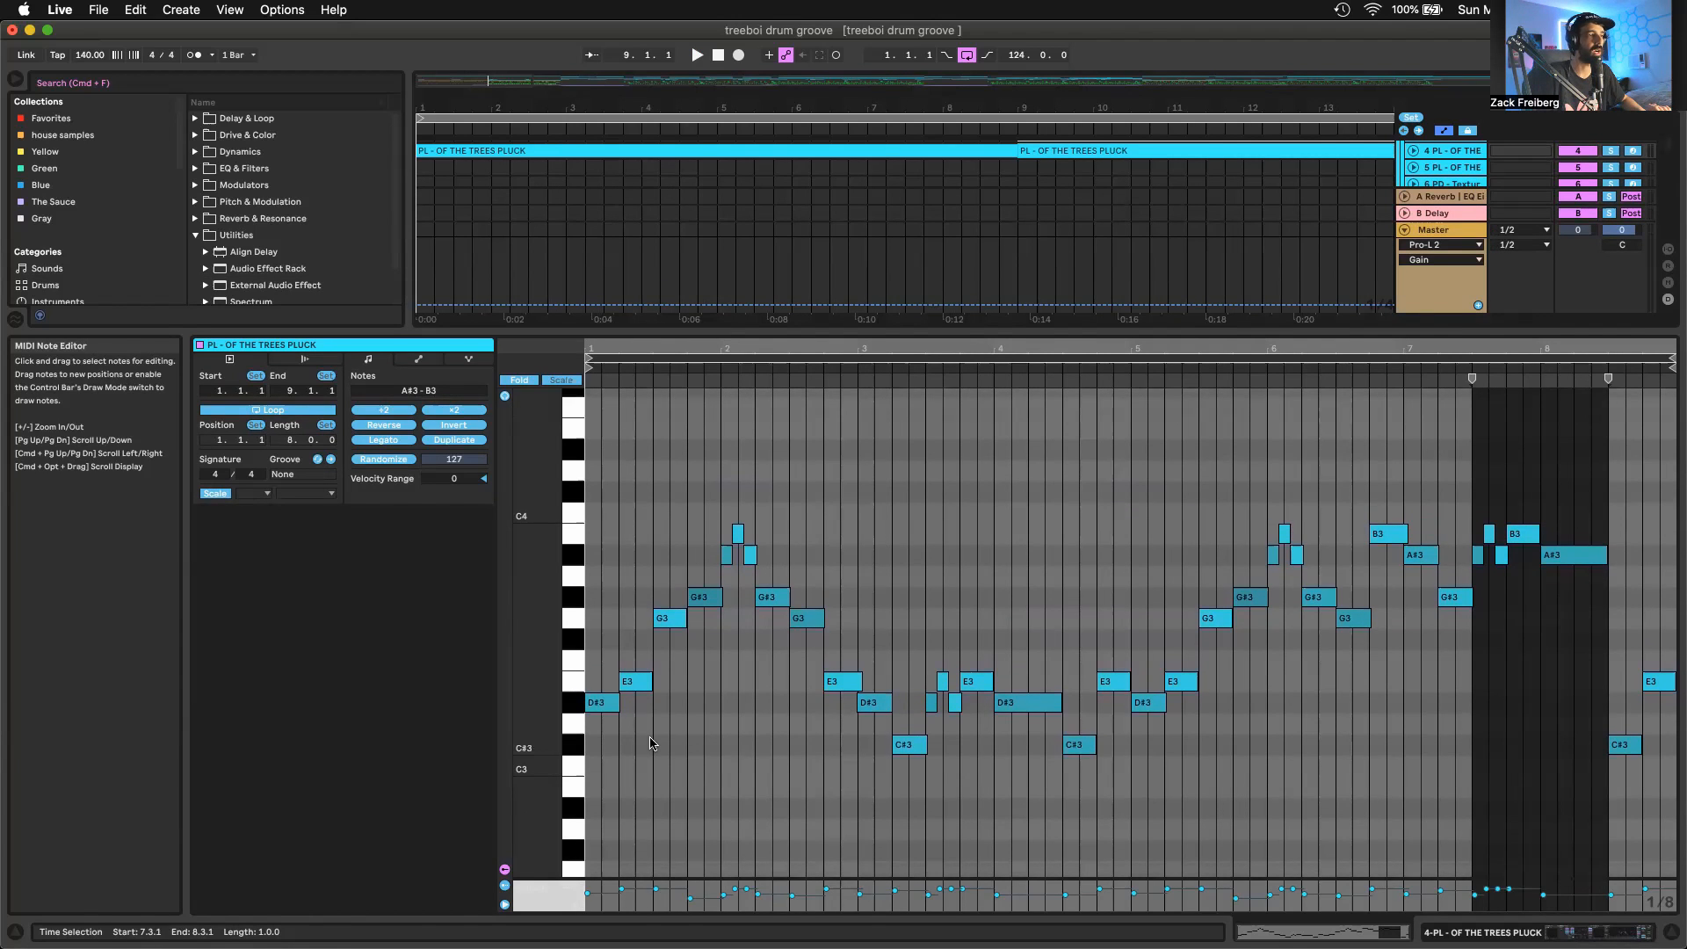
Audition the pluck clip's opening D#3 and E3 notes and the C#3 note in bar 3
left_click(604, 704)
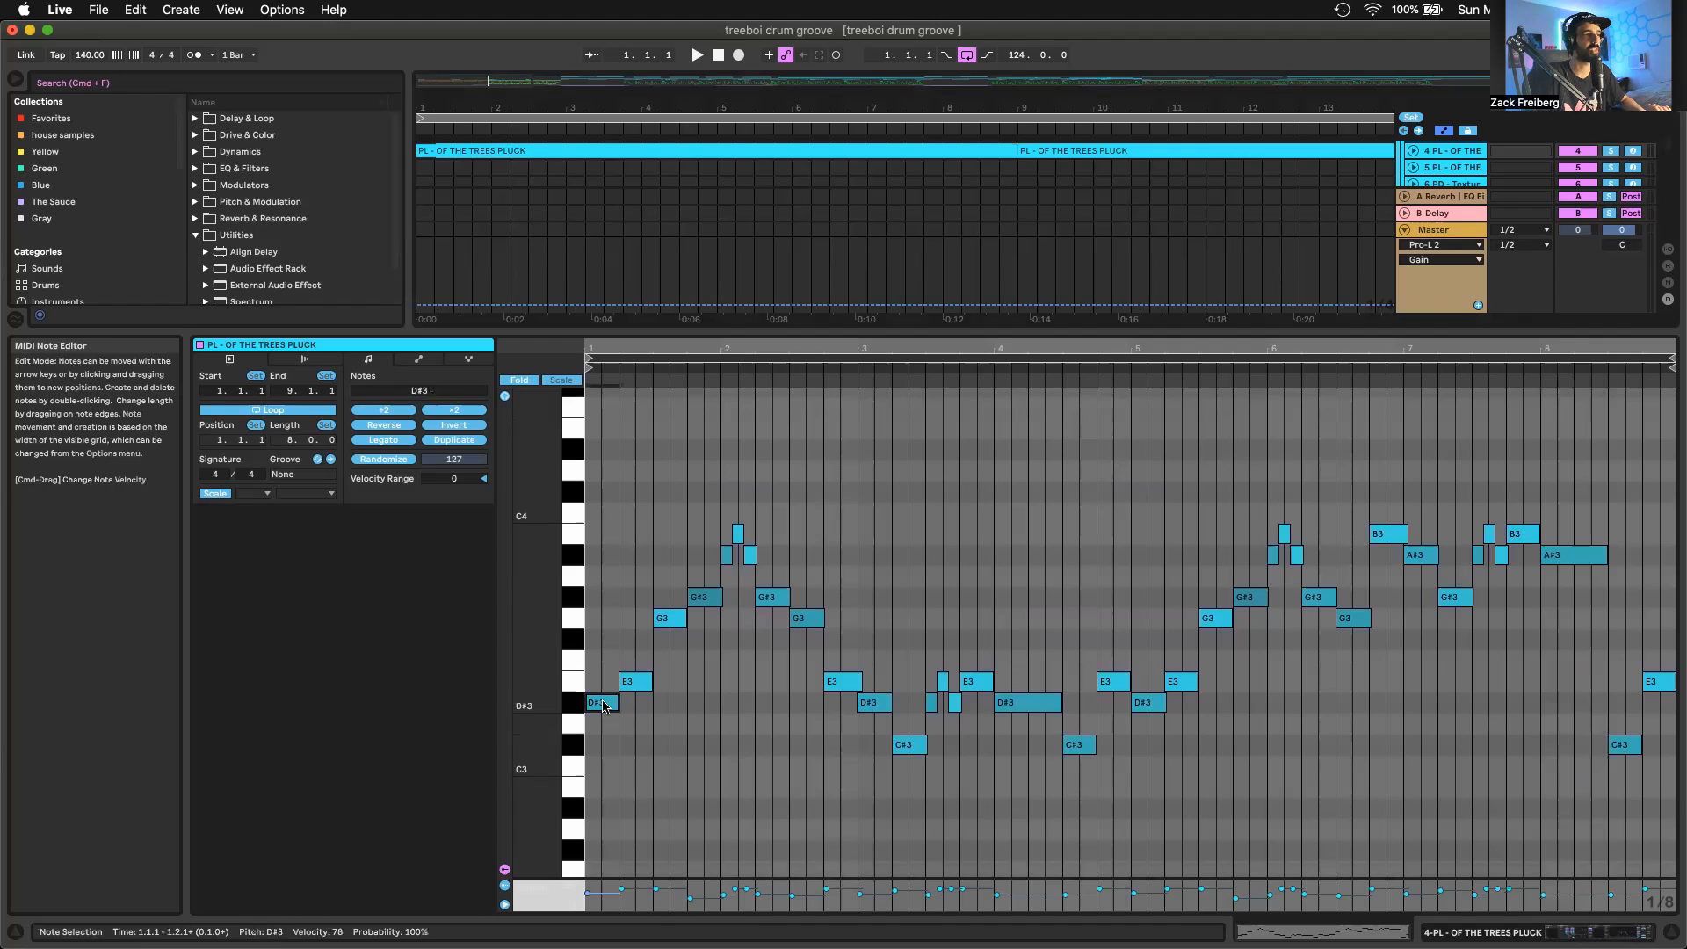
left_click(646, 669)
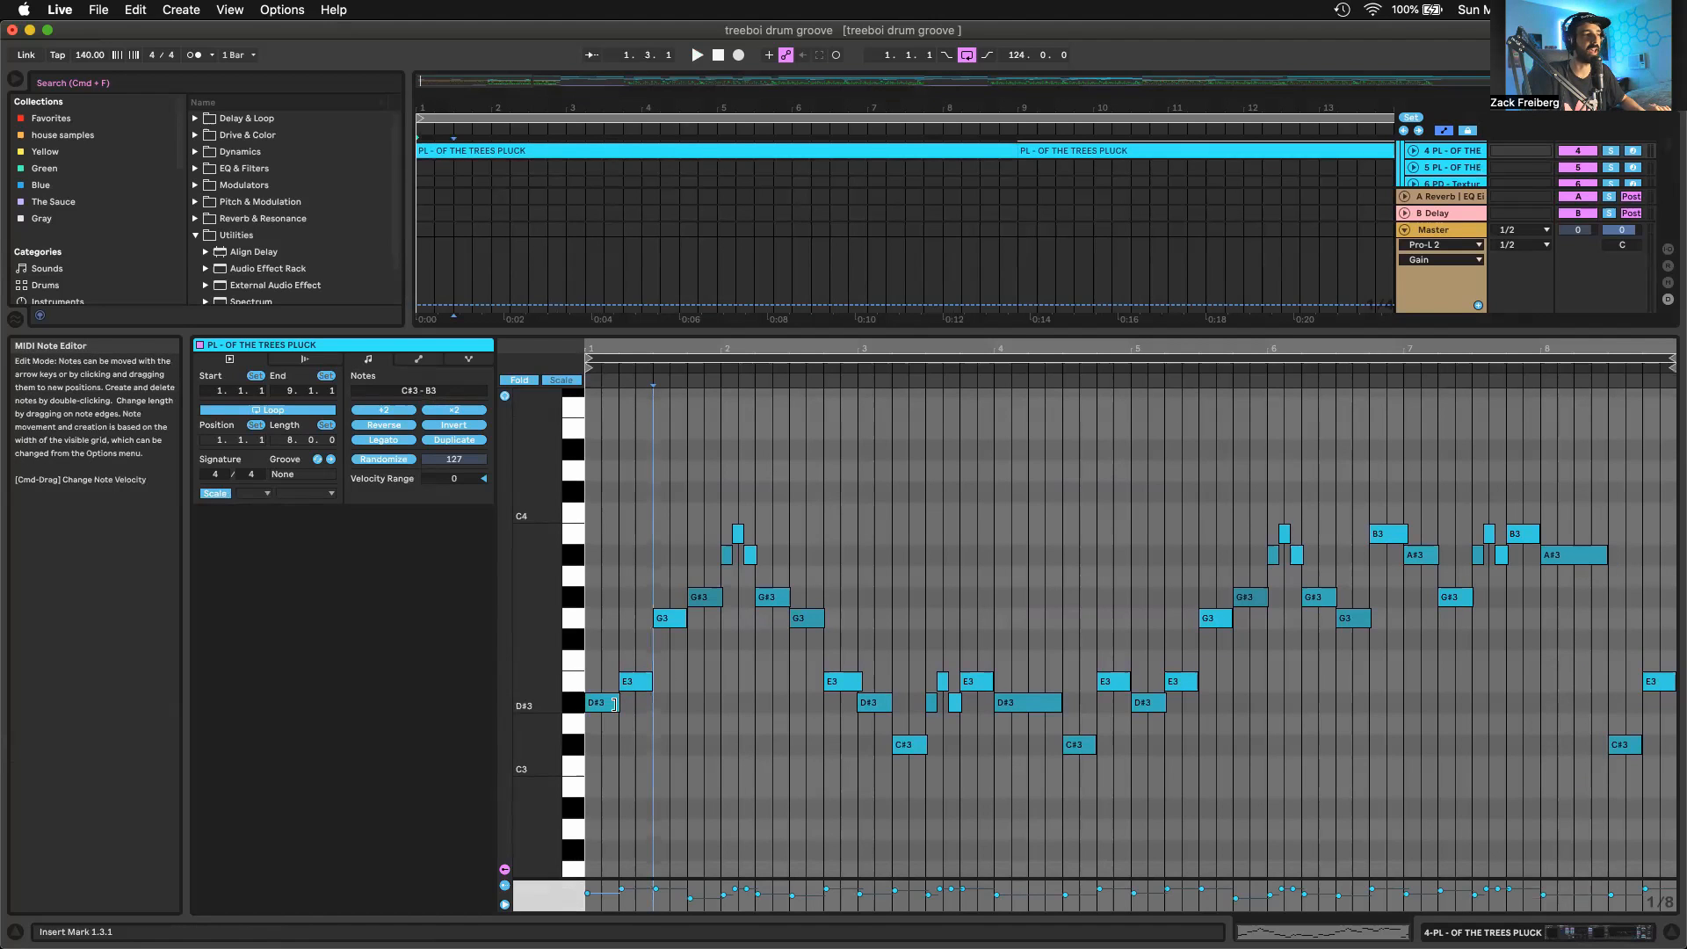
left_click(611, 700)
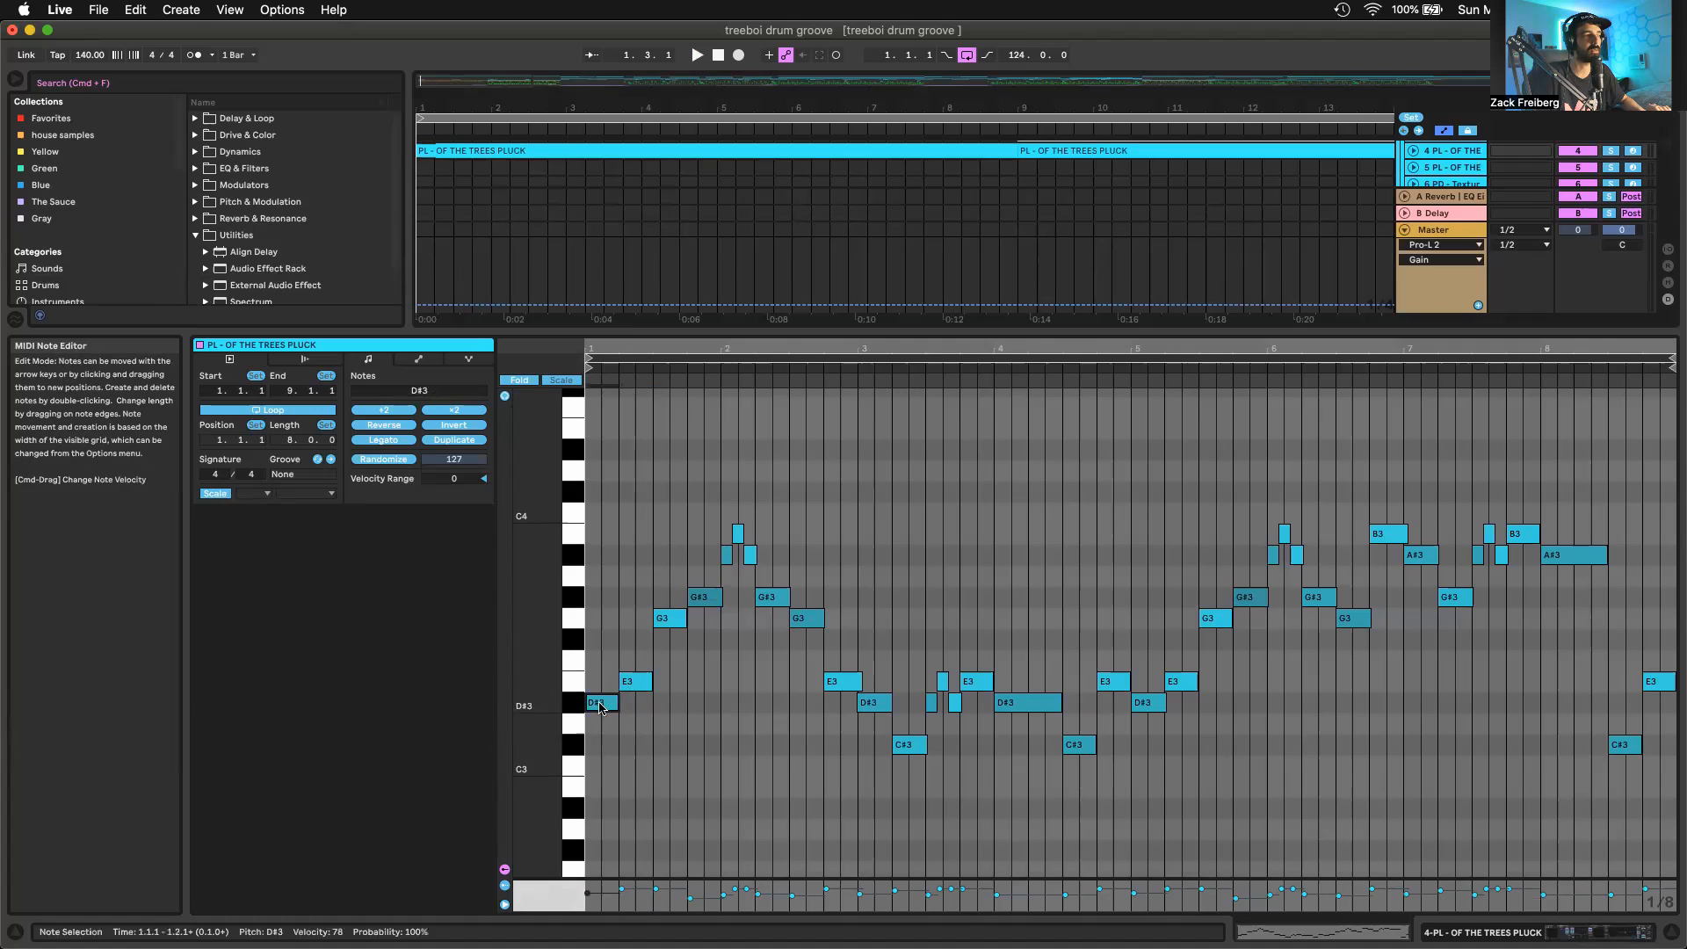
left_click(629, 686)
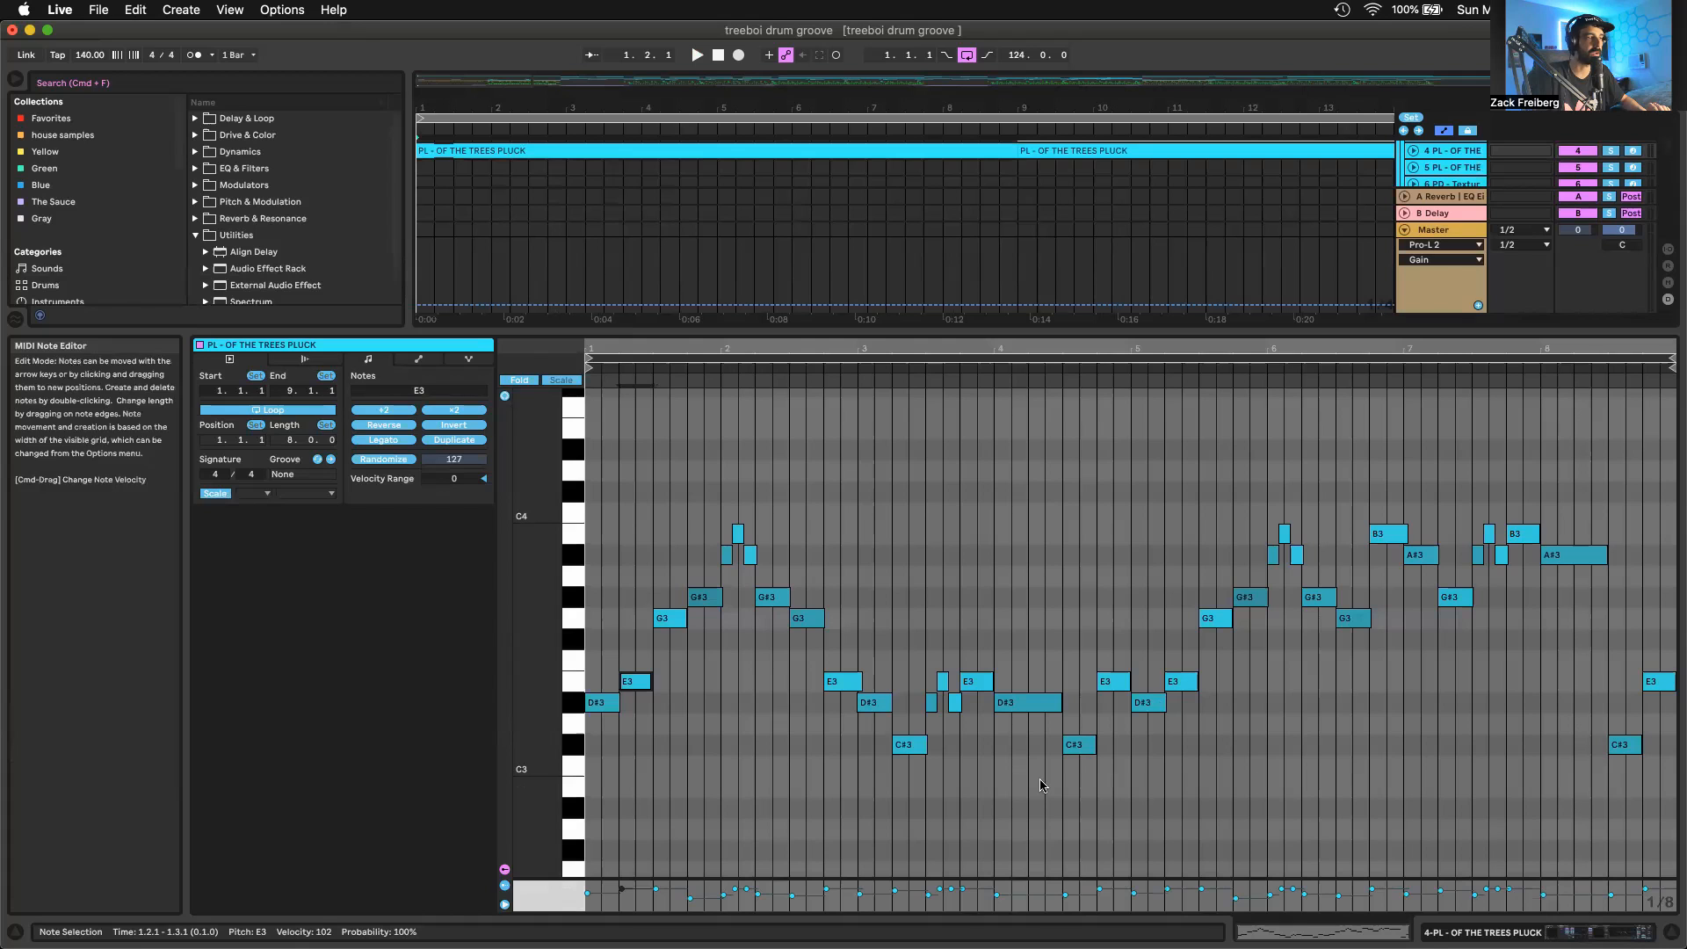
left_click(896, 766)
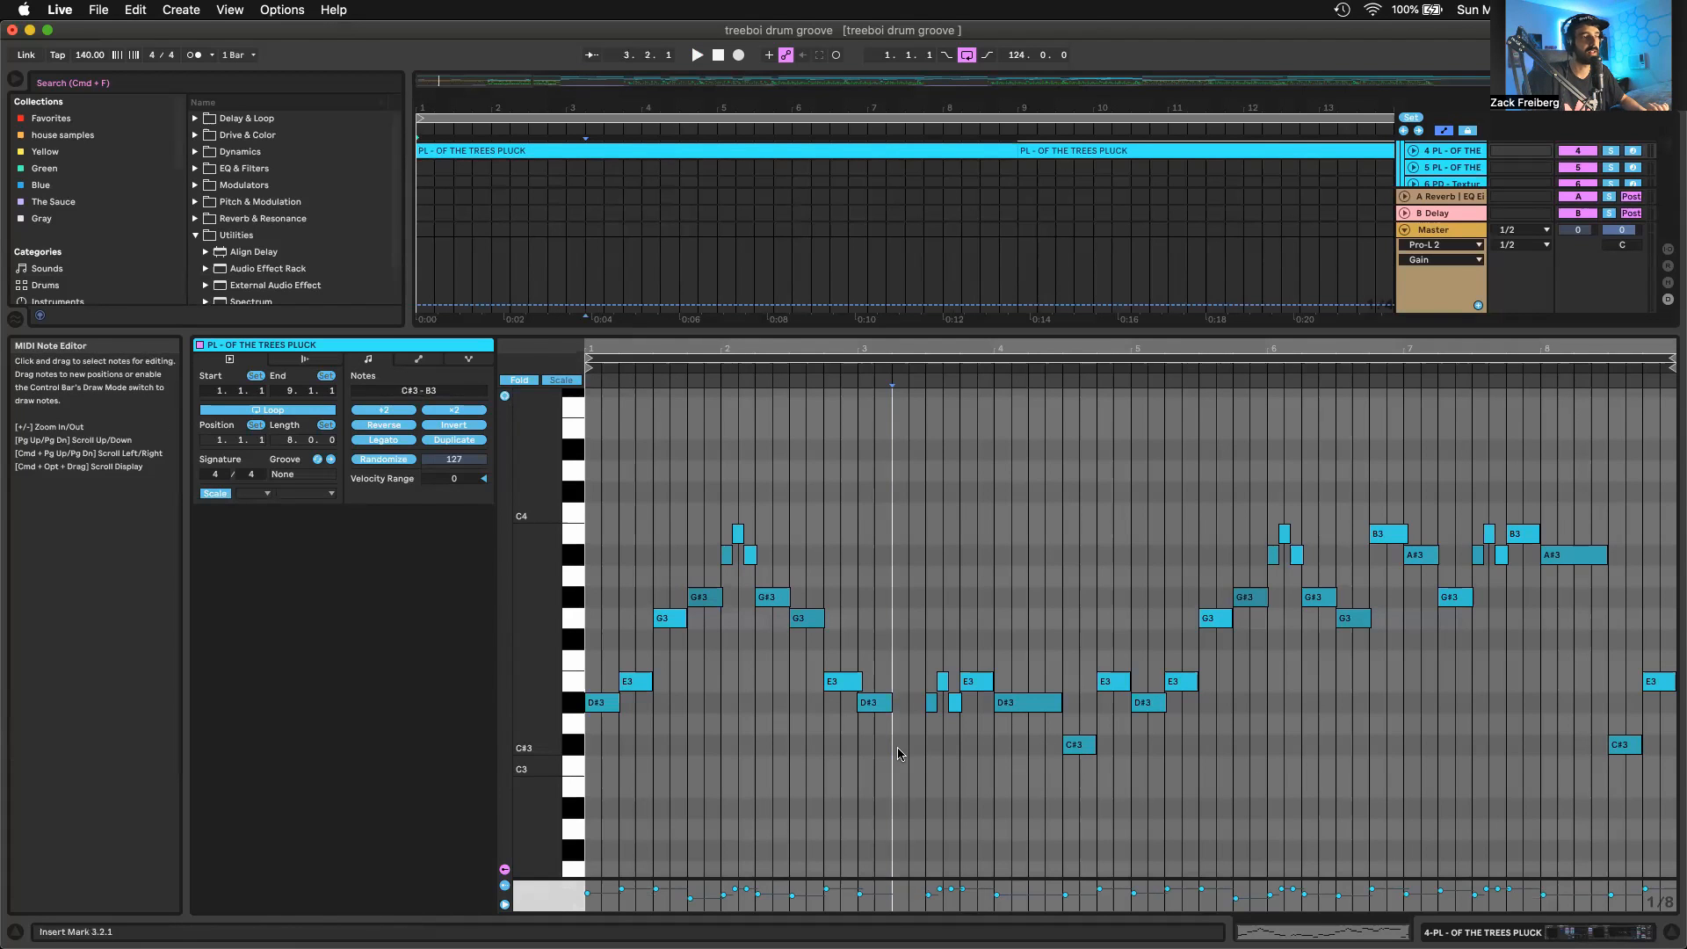
left_click(898, 747)
Shrink the note editor, show the devices on pluck track 4, and open its Serum instrument window
left_click_drag(857, 332, 858, 457)
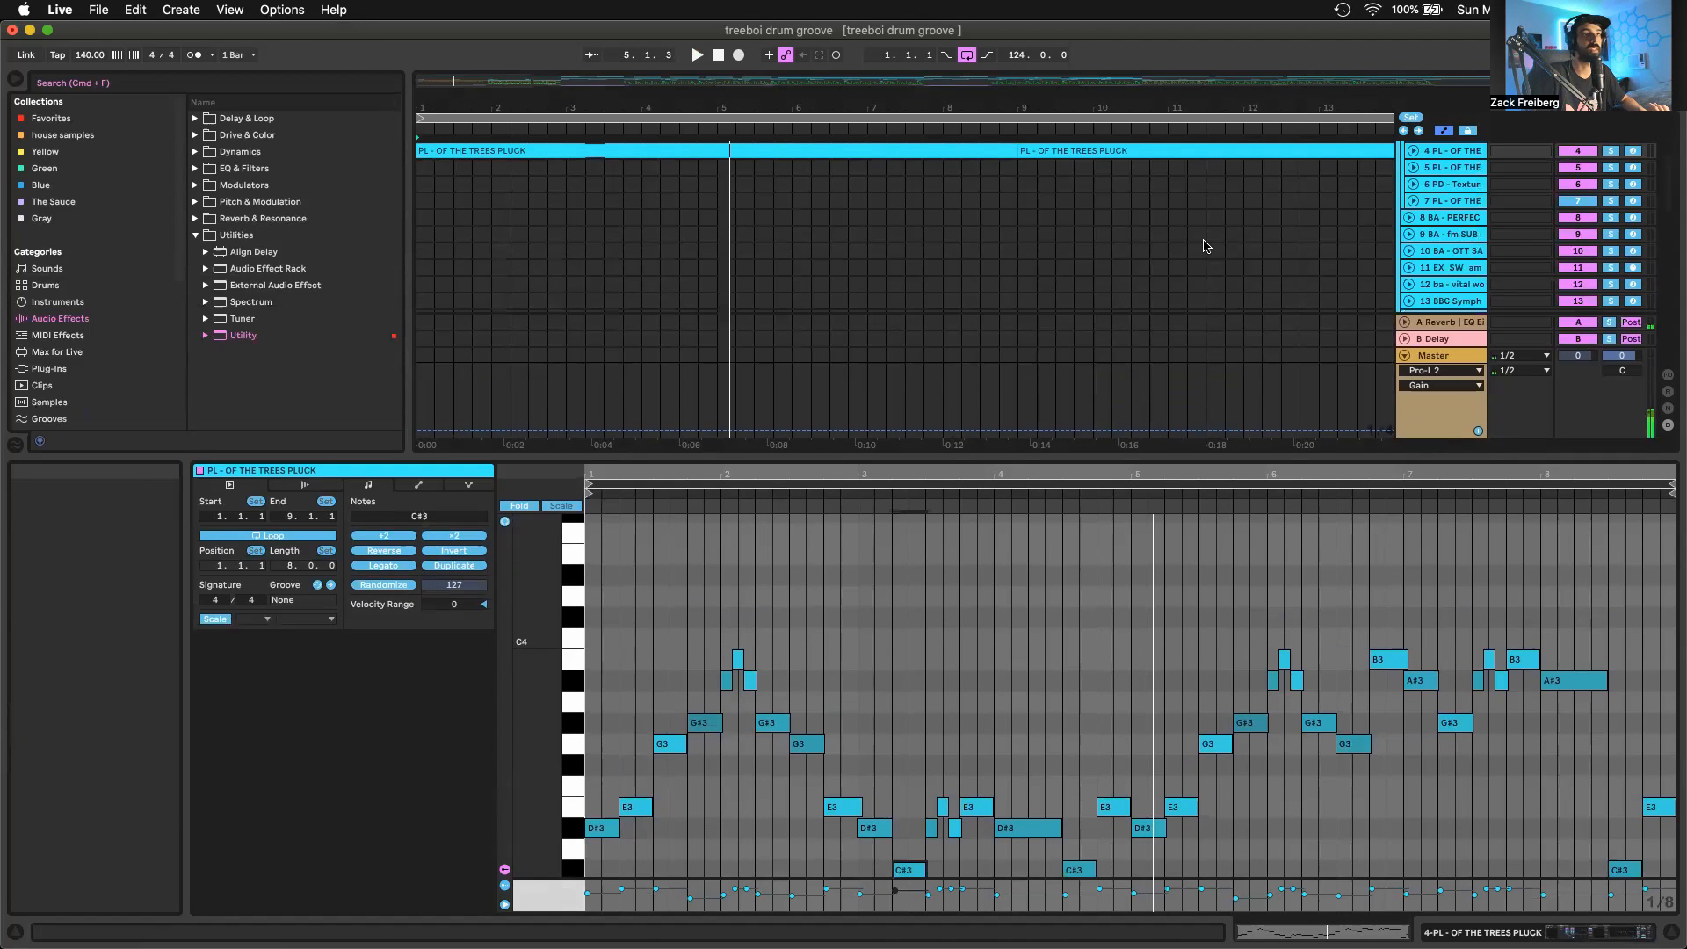
double_click(1443, 151)
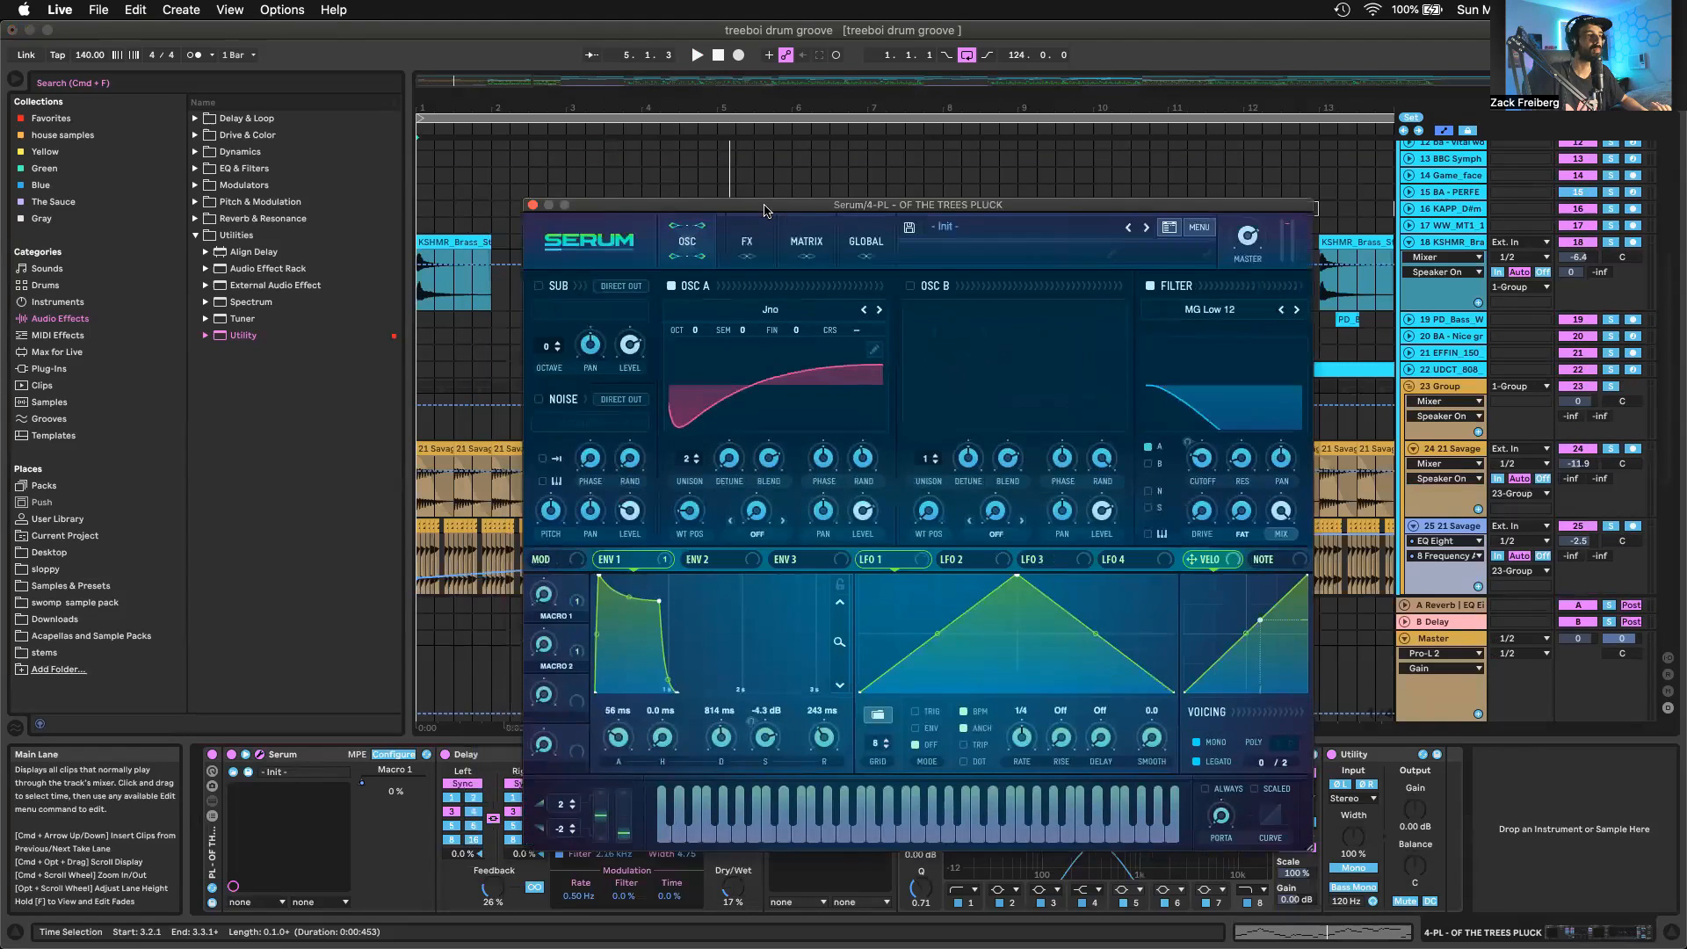
left_click_drag(765, 208, 775, 205)
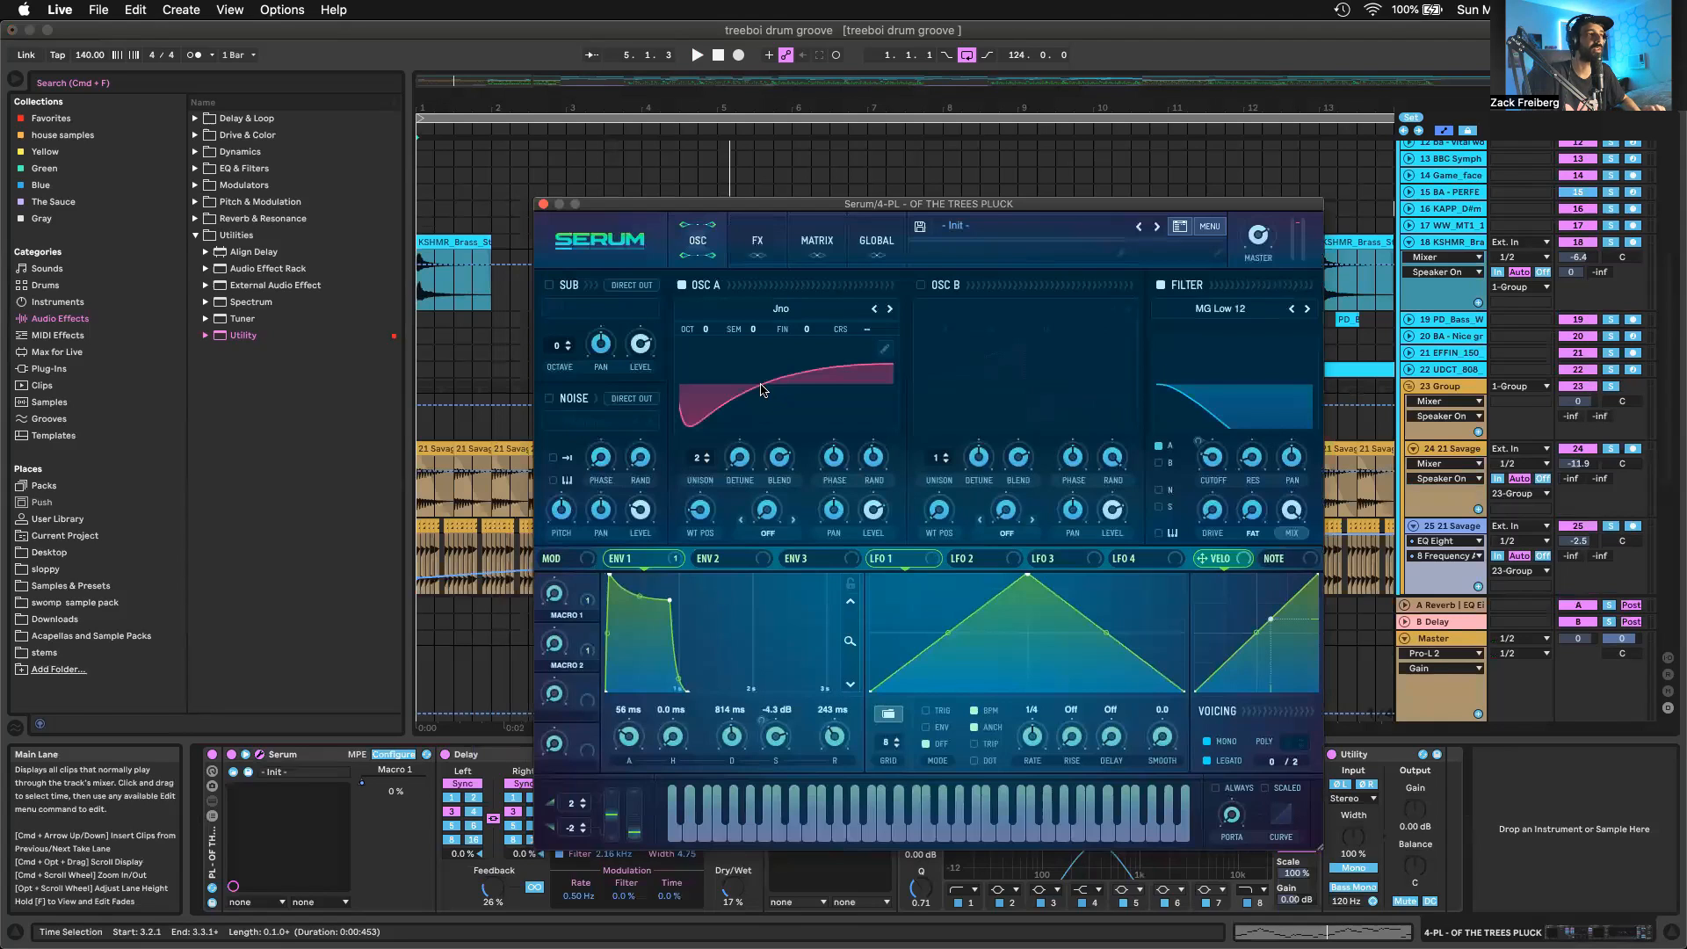
Look over Serum's oscillator A settings and macro assignments, and adjust the Env 1 sustain to about -4.6 dB
mouse_move(700, 509)
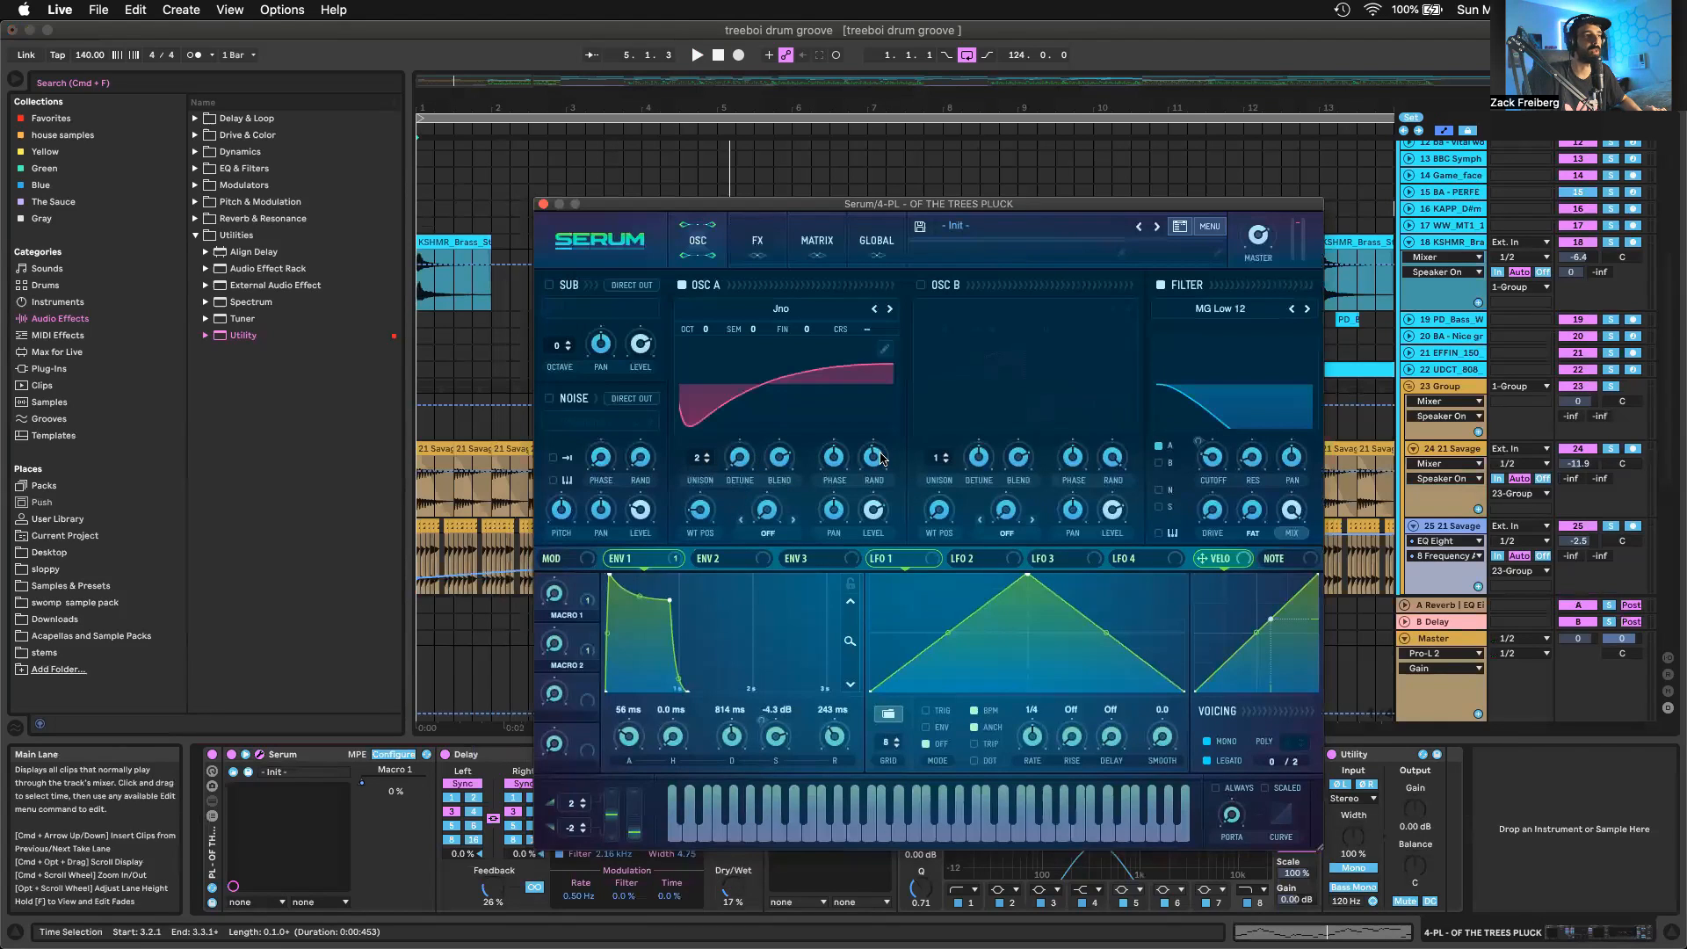
mouse_move(881, 457)
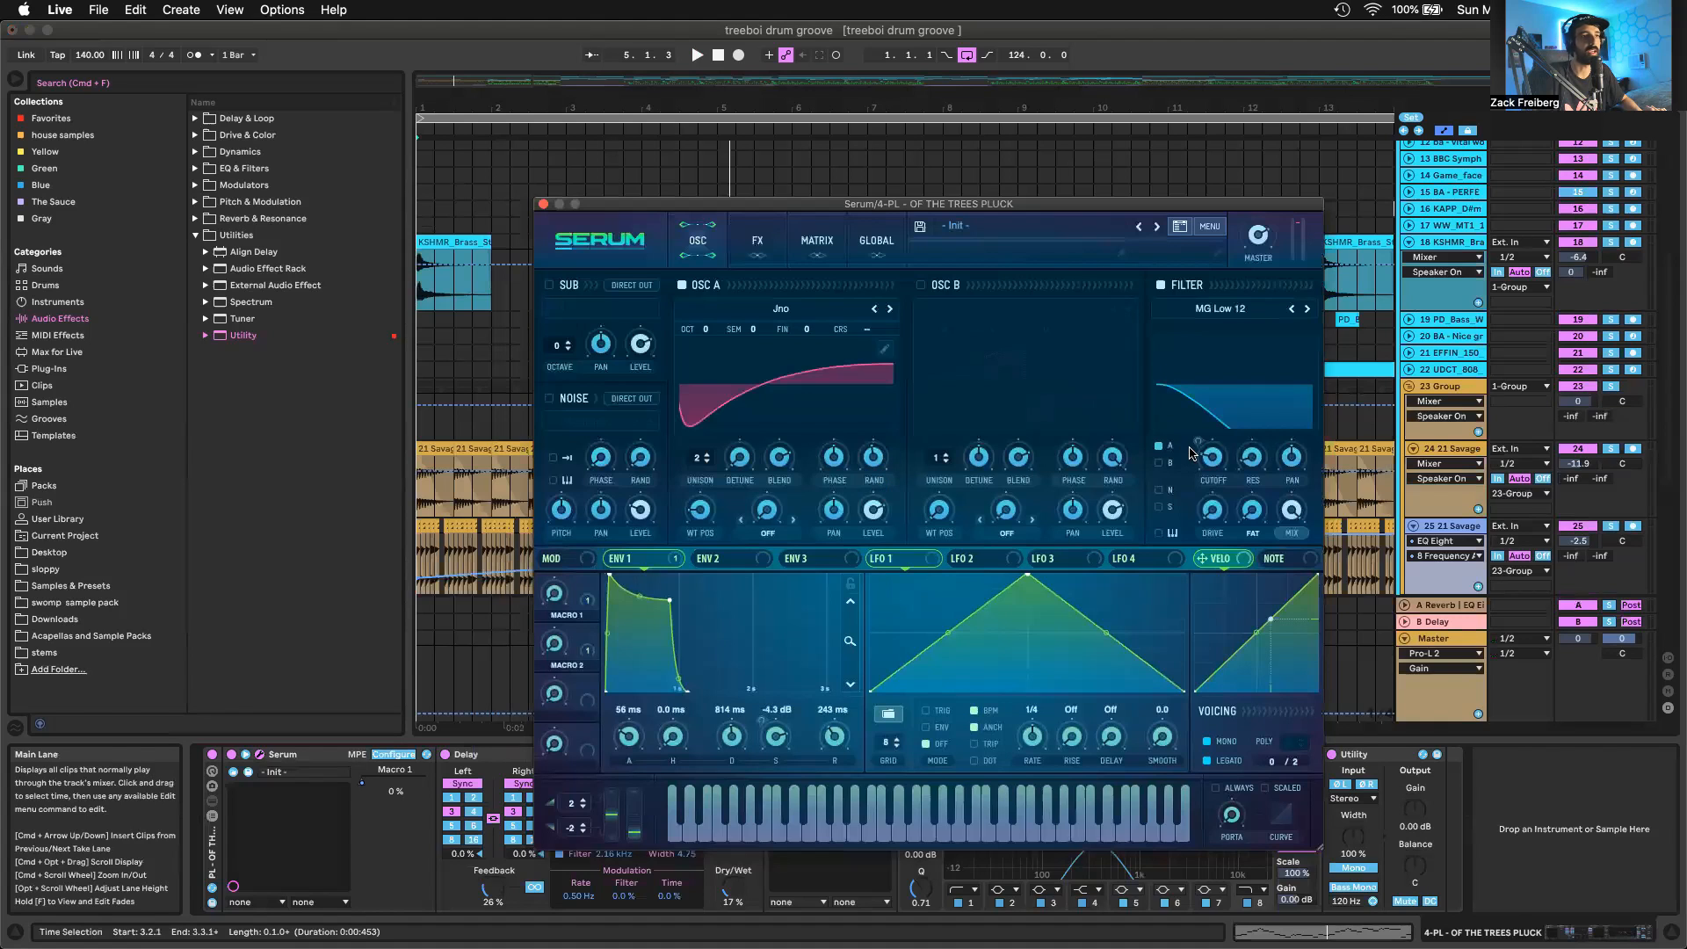
mouse_move(586, 594)
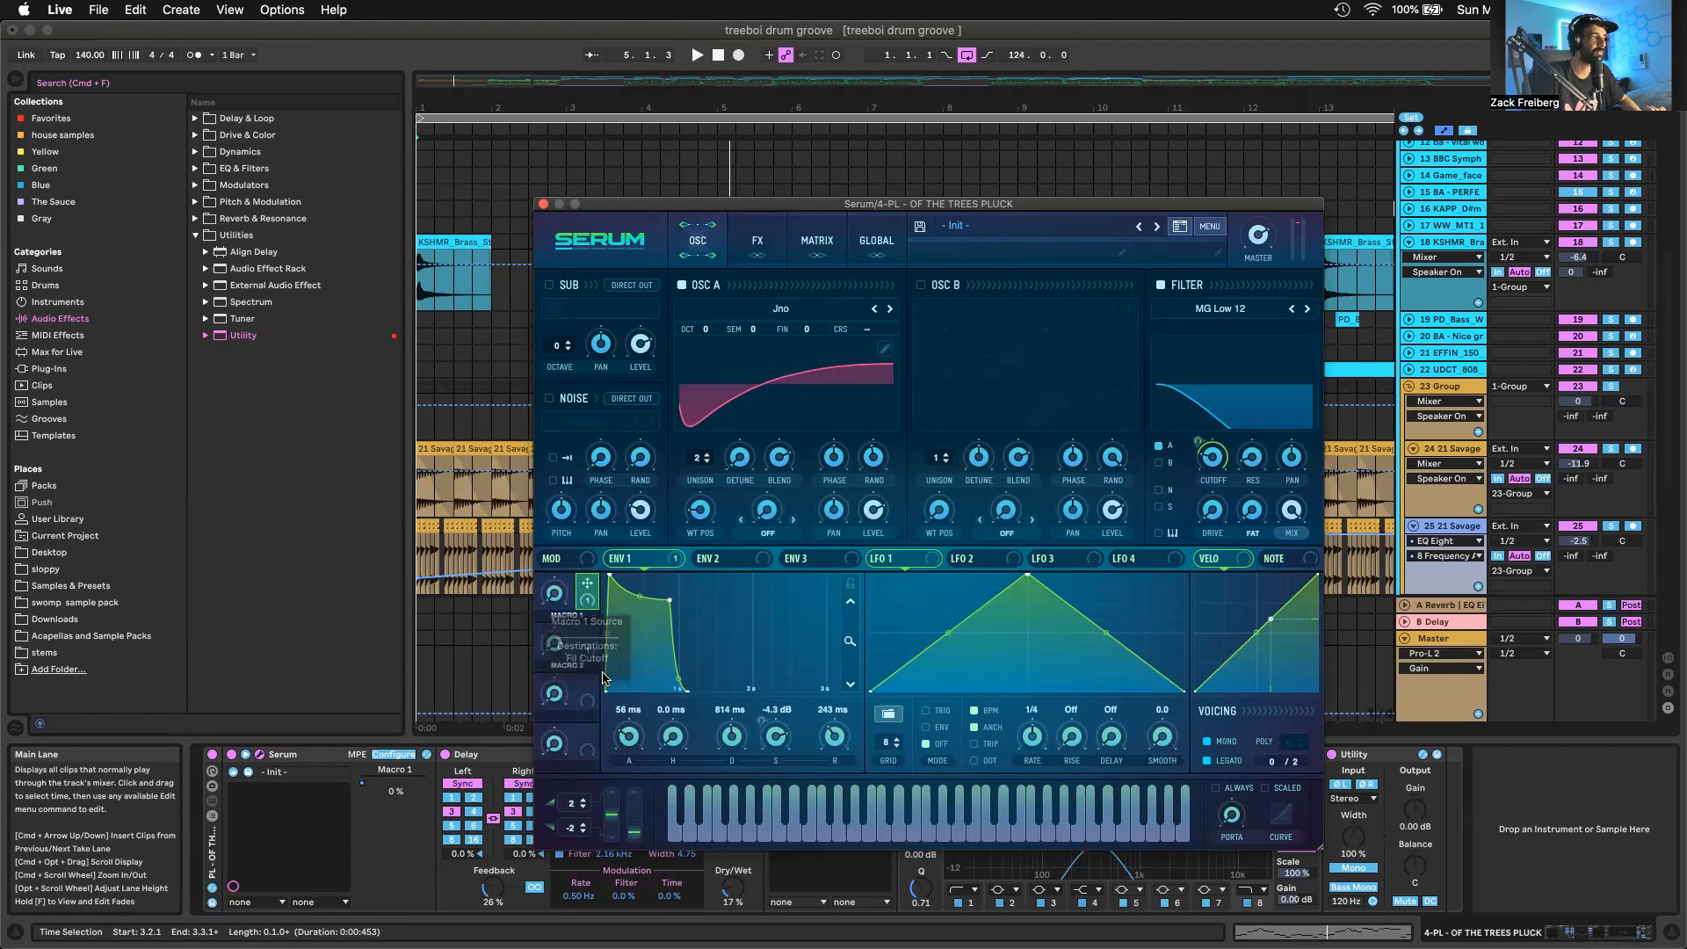
mouse_move(591, 634)
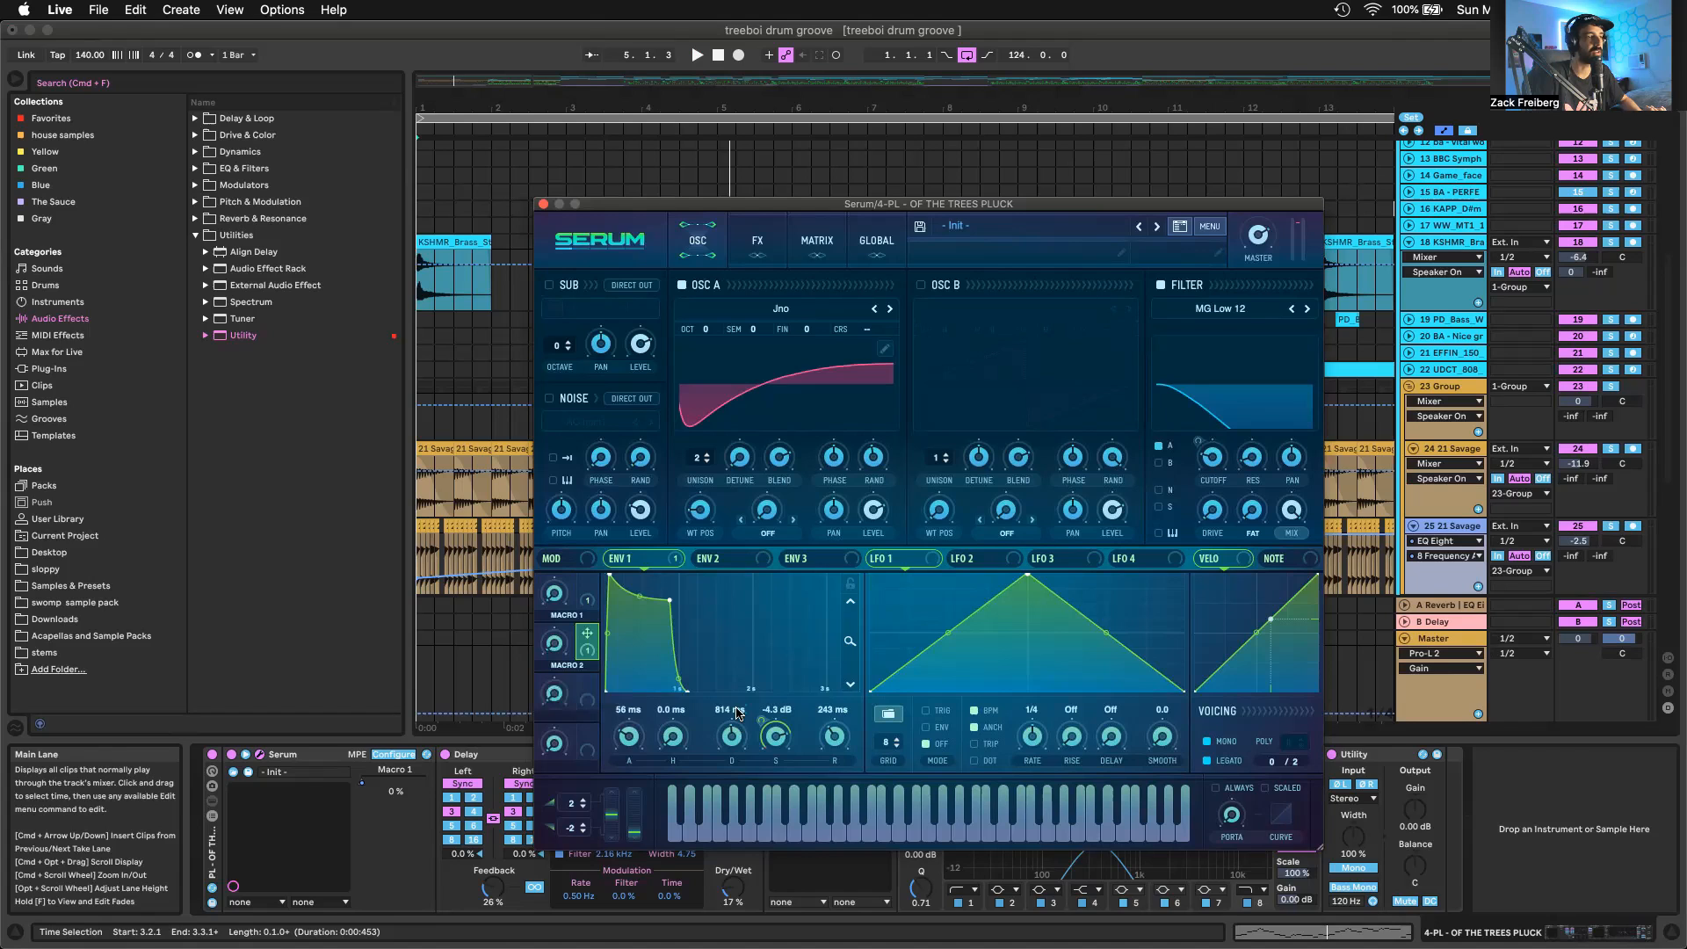
left_click_drag(771, 770, 767, 747)
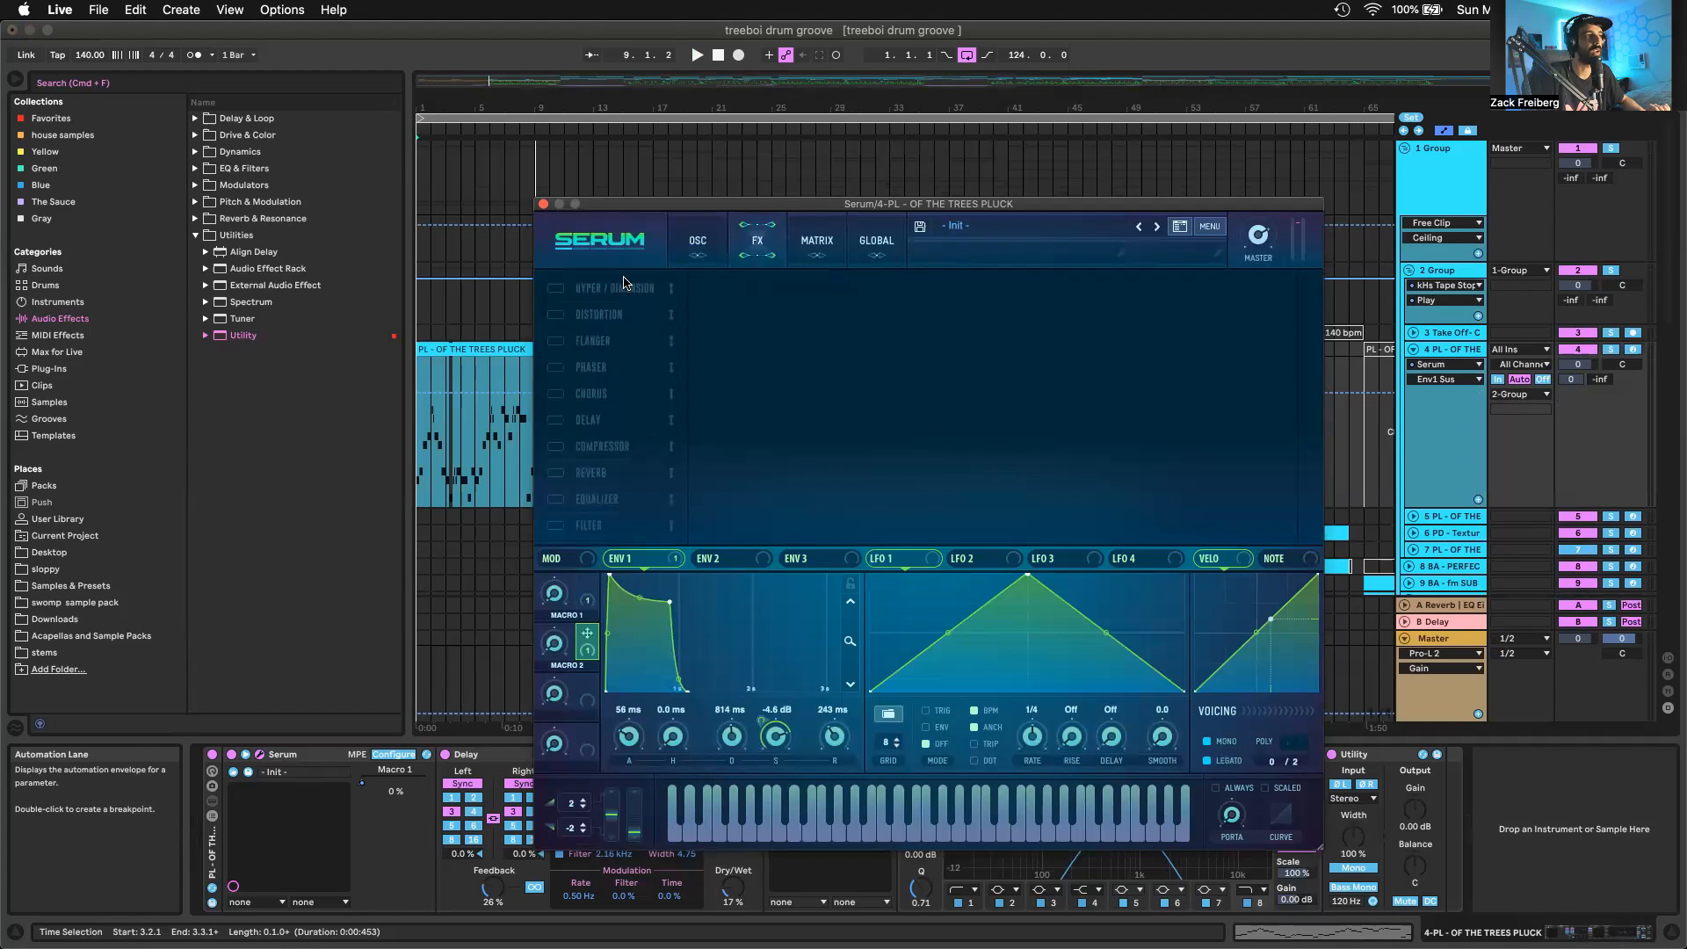
Show the pluck track's Delay and its EQ Eight frequency automation, and compare the clips at bars 41 and 1
left_click(507, 761)
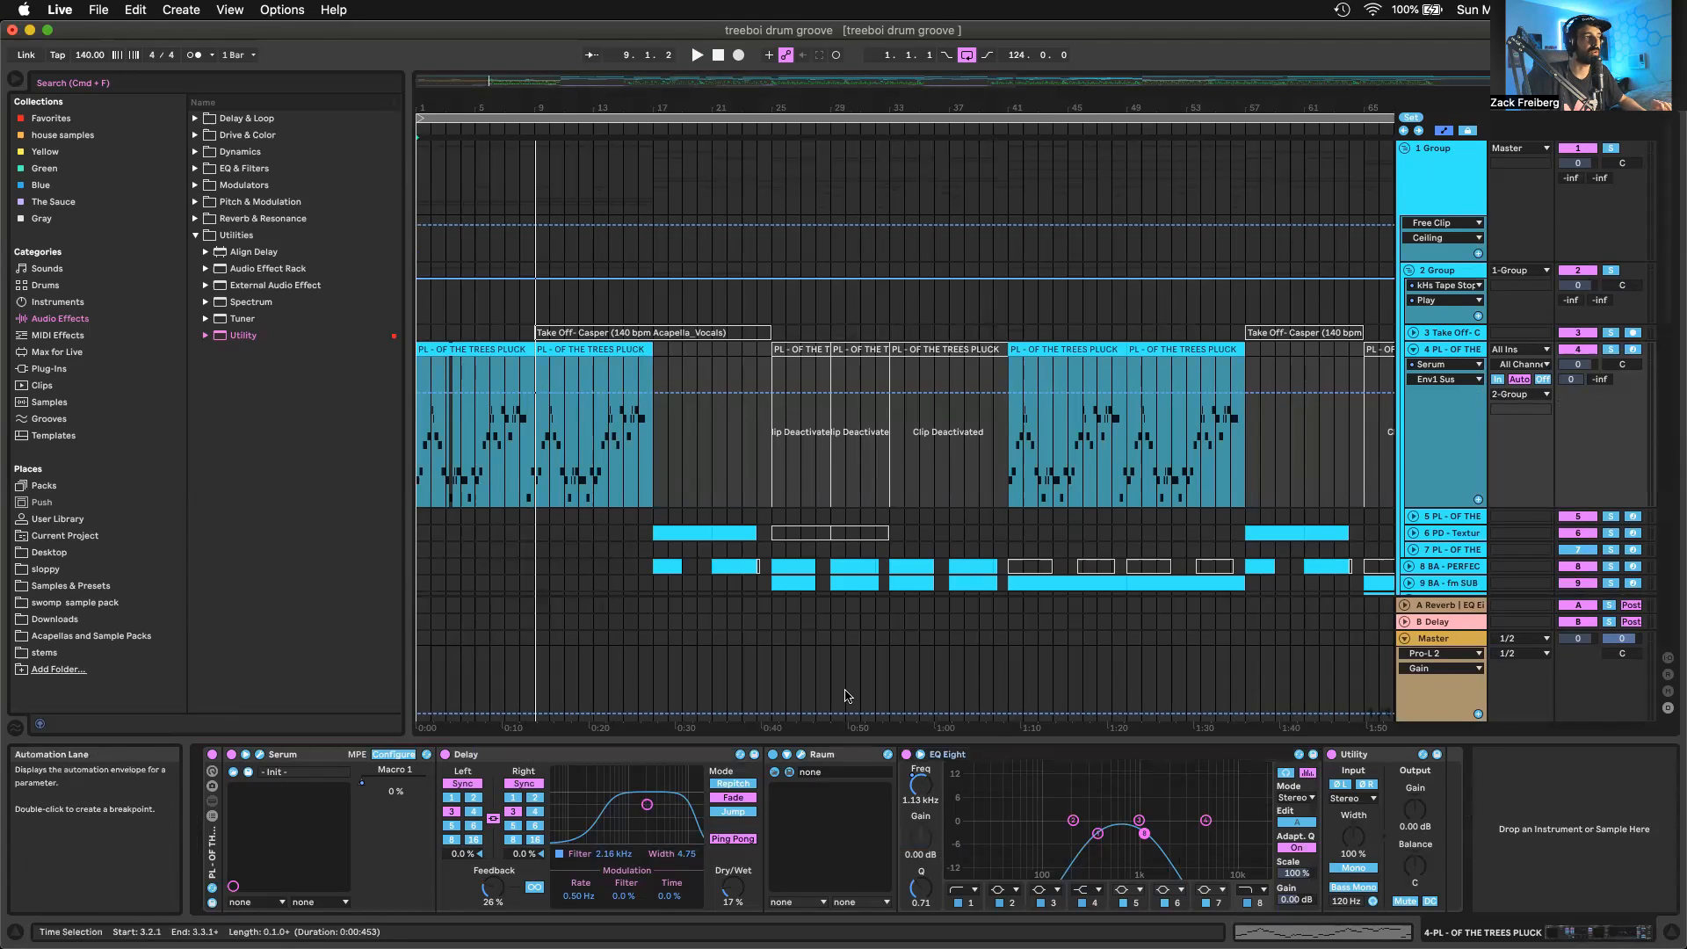
left_click(922, 795)
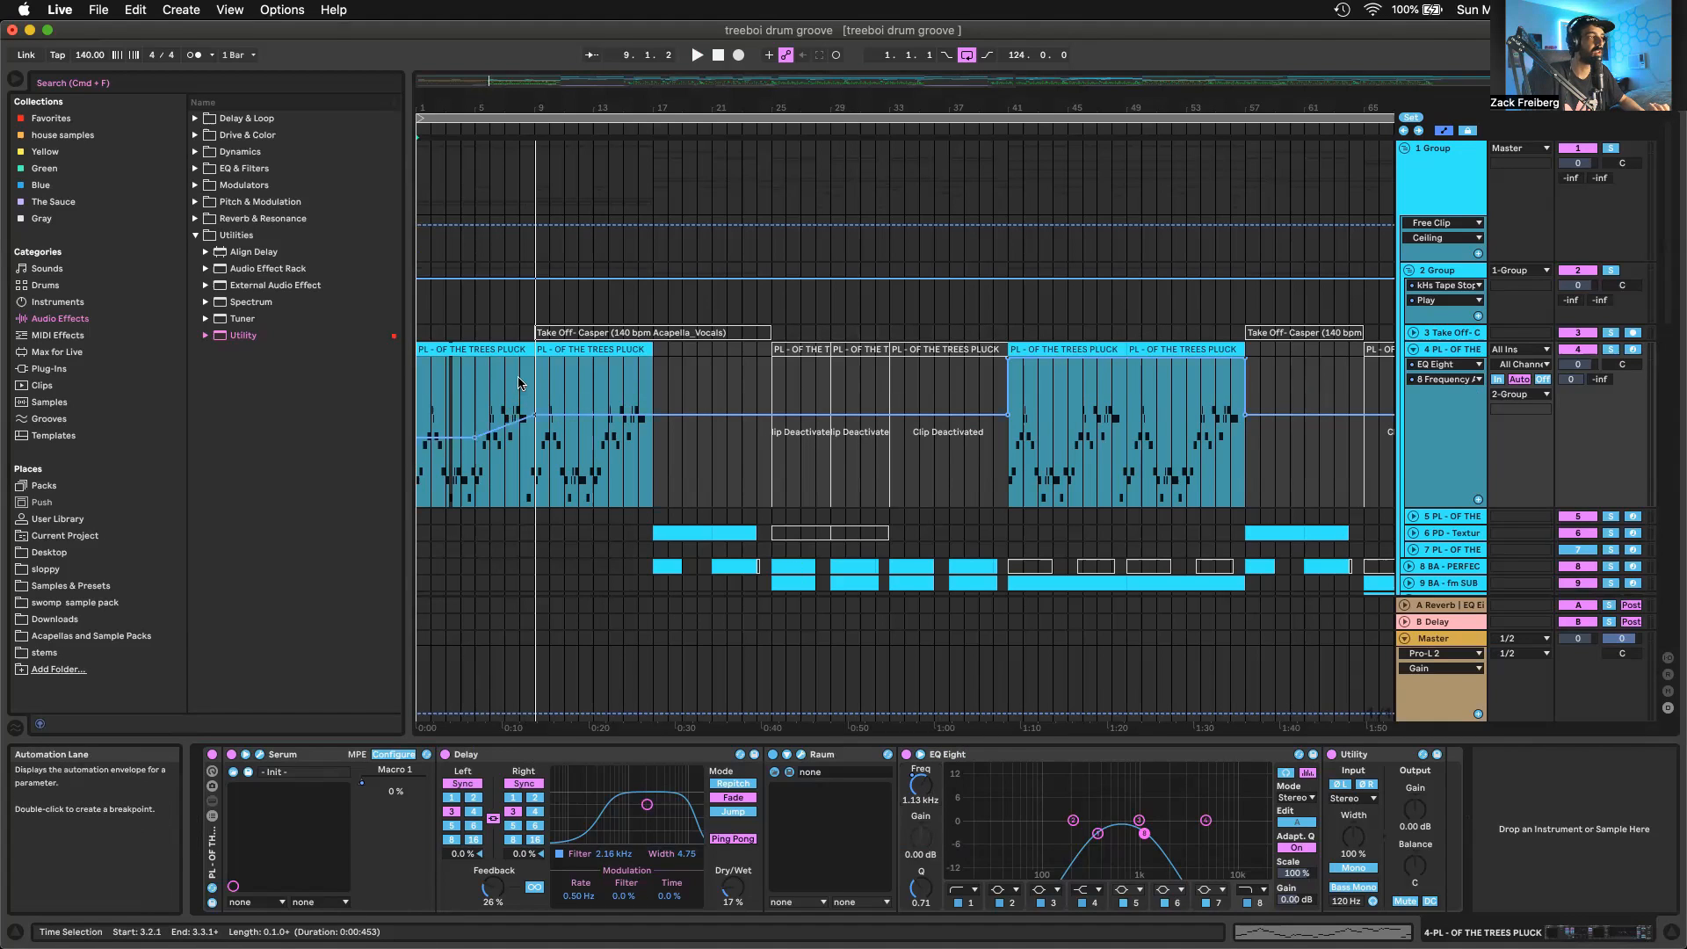
left_click(1063, 349)
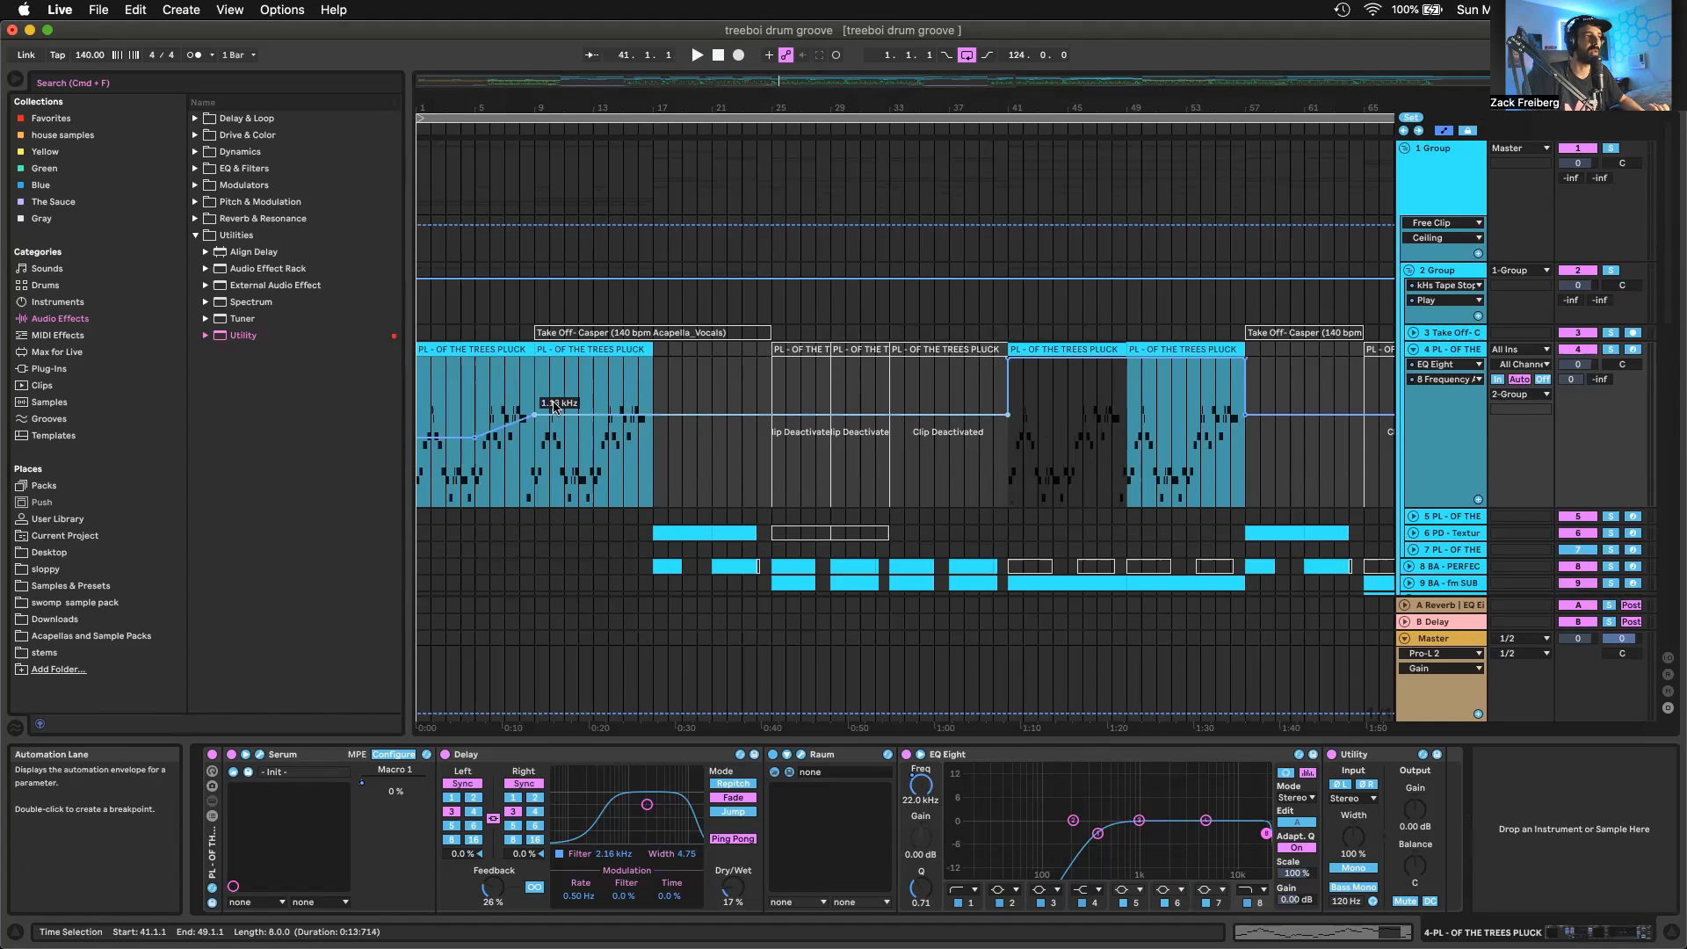
left_click(459, 350)
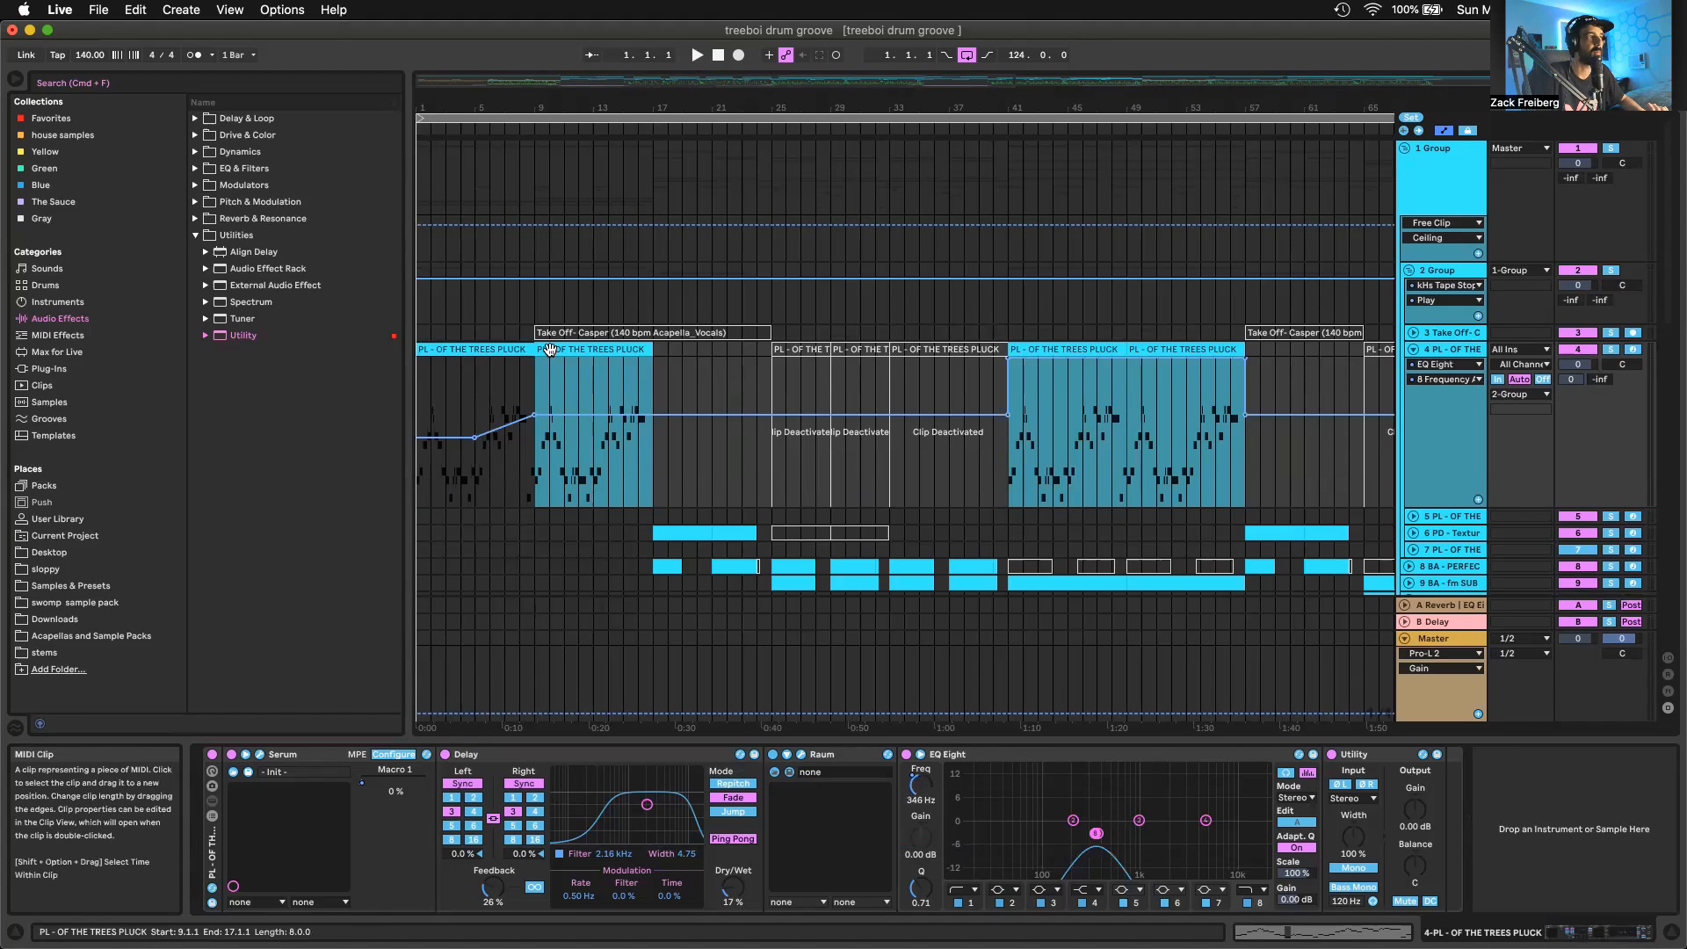
Play the arrangement from bar 1 to about bar 16 while looking over the vocal, drum and effects tracks
key("space")
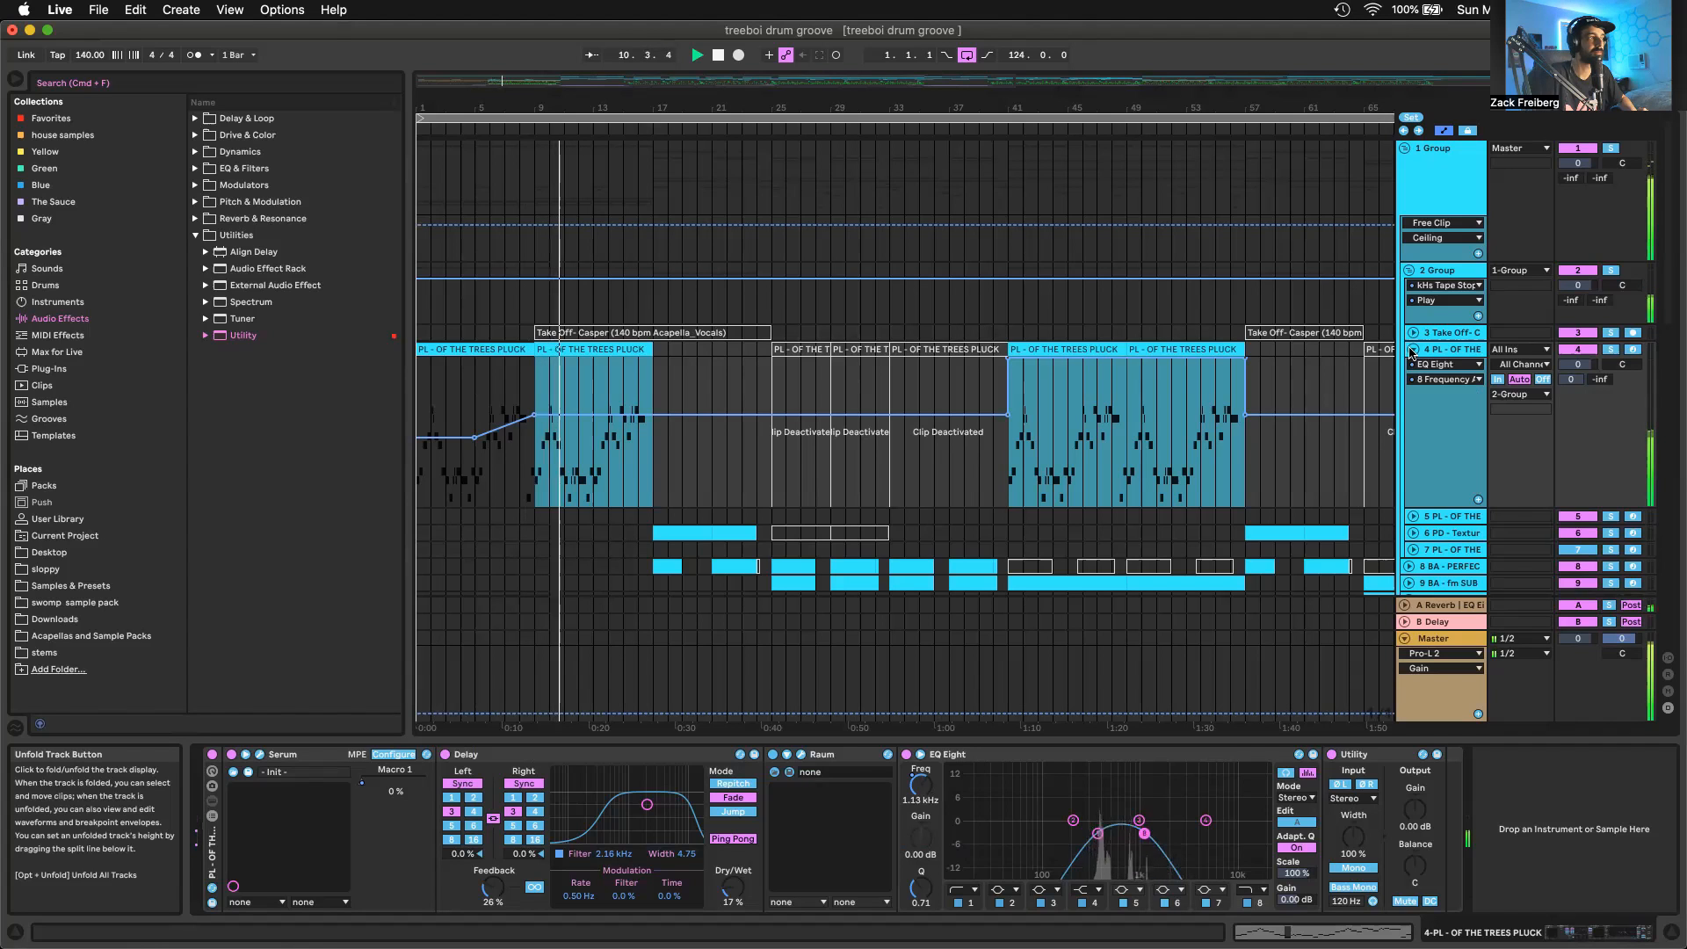
scroll(1363, 353, "down", 10)
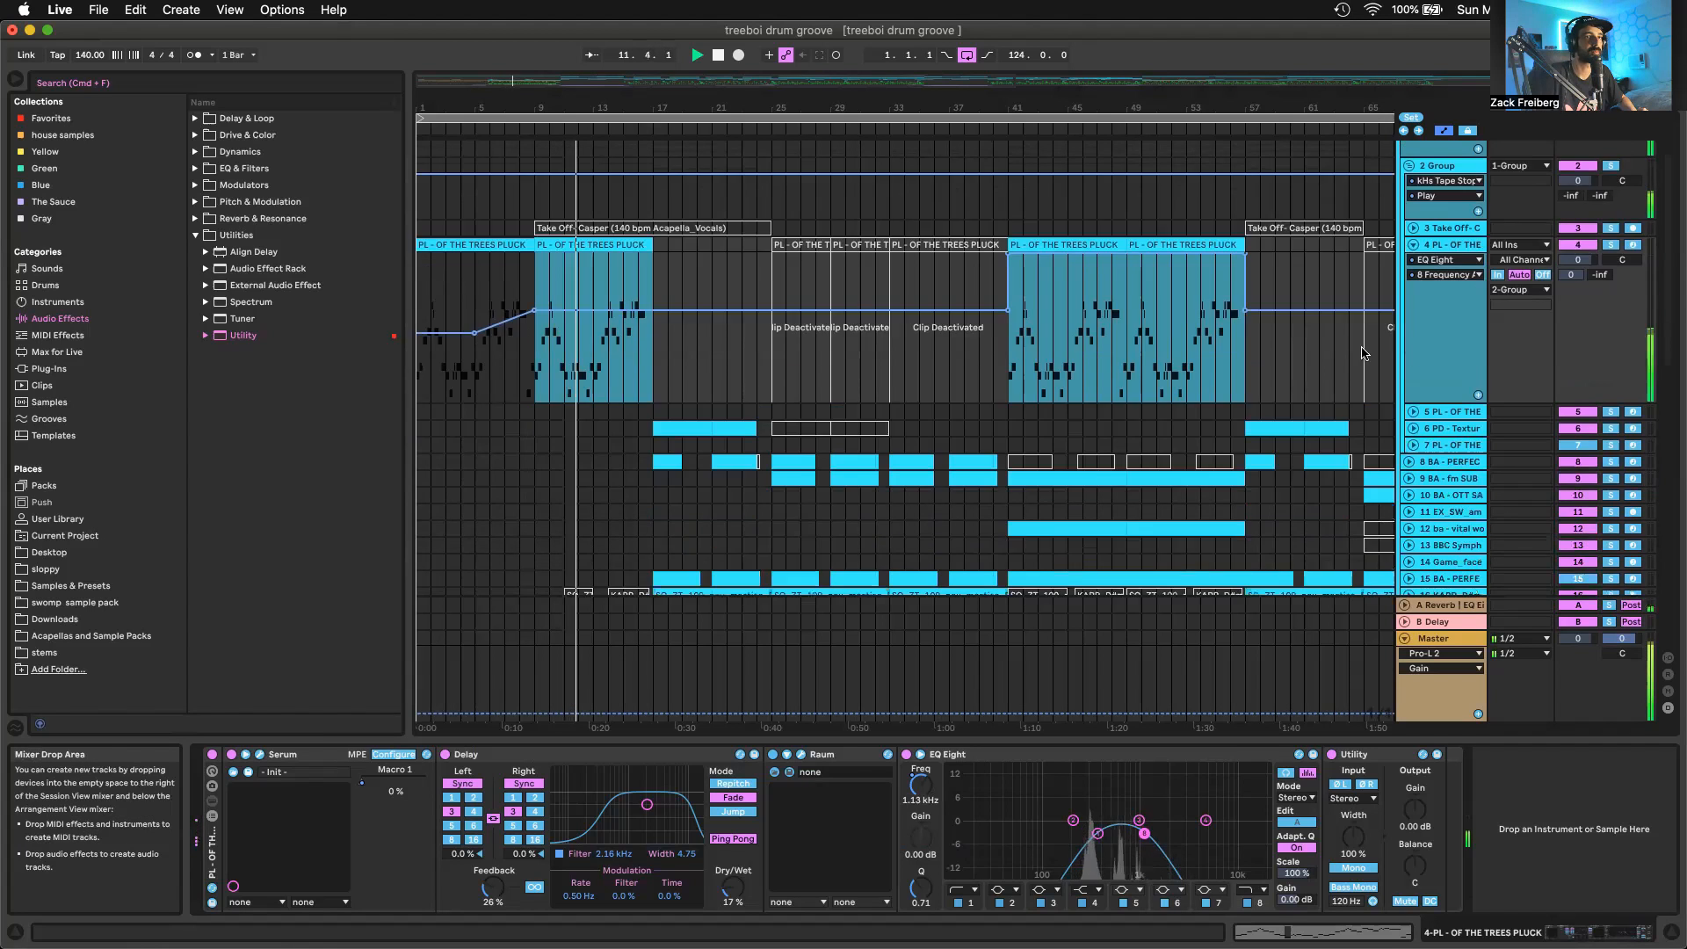
scroll(710, 488, "down", 5)
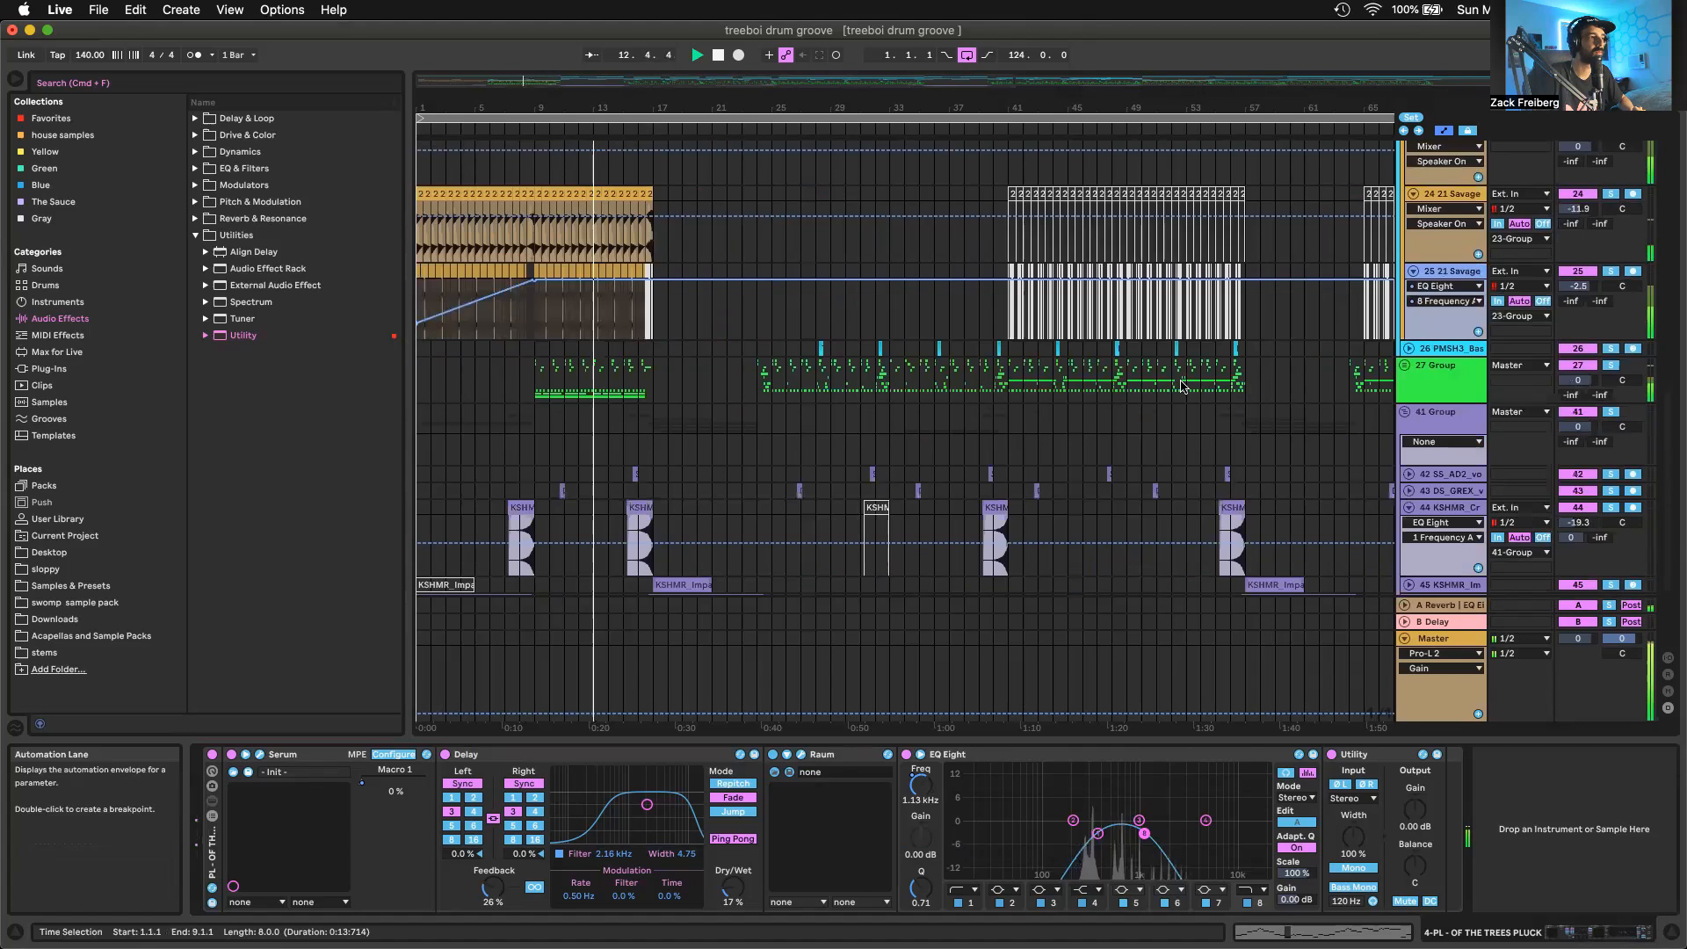
scroll(566, 495, "up", 5)
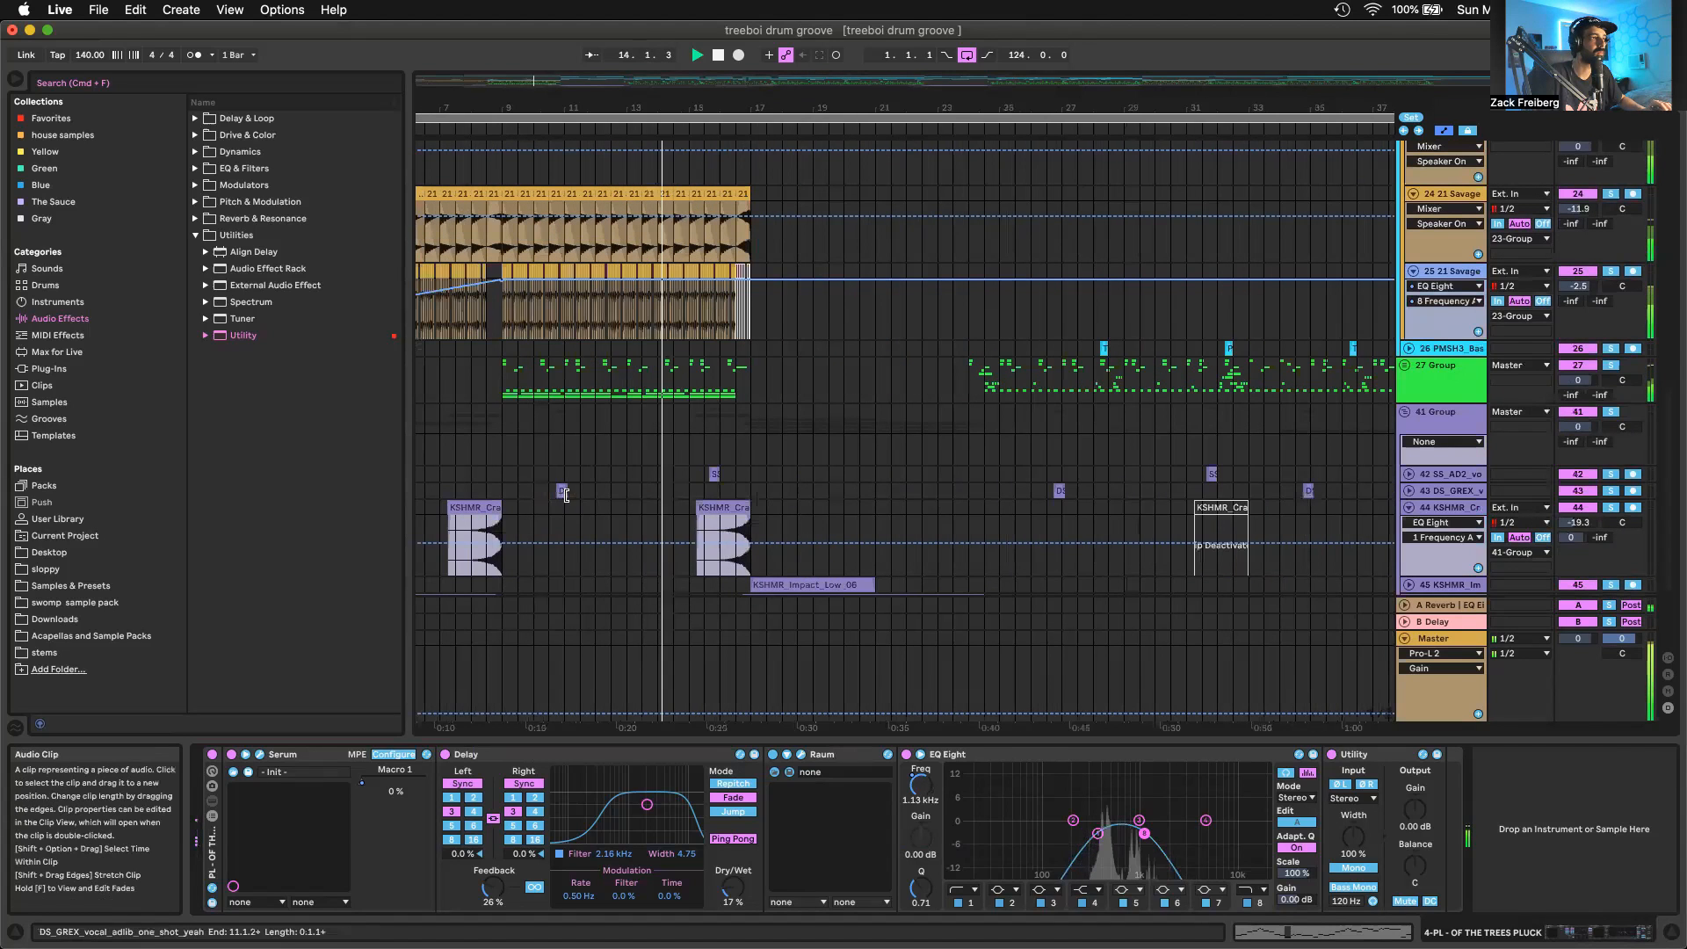
scroll(727, 481, "up", 3)
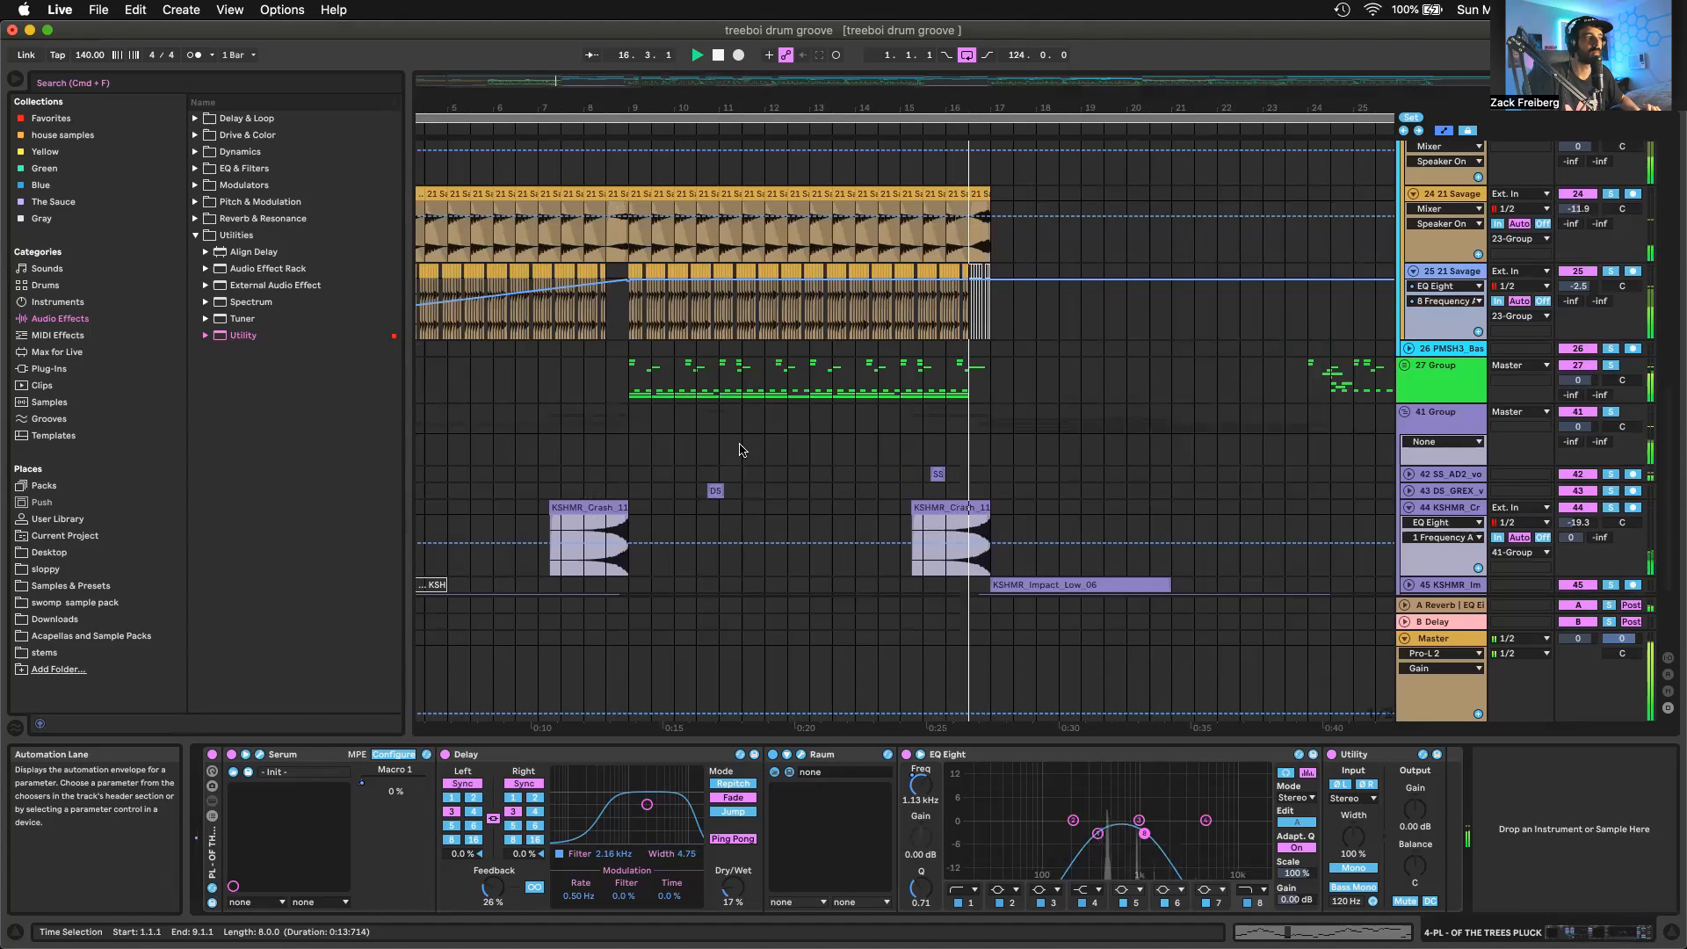
key("space")
Solo and unfold the 27 Group drums, unfold the nested 29 Group, and look over their clips from bar 9 to 17
left_click(629, 391)
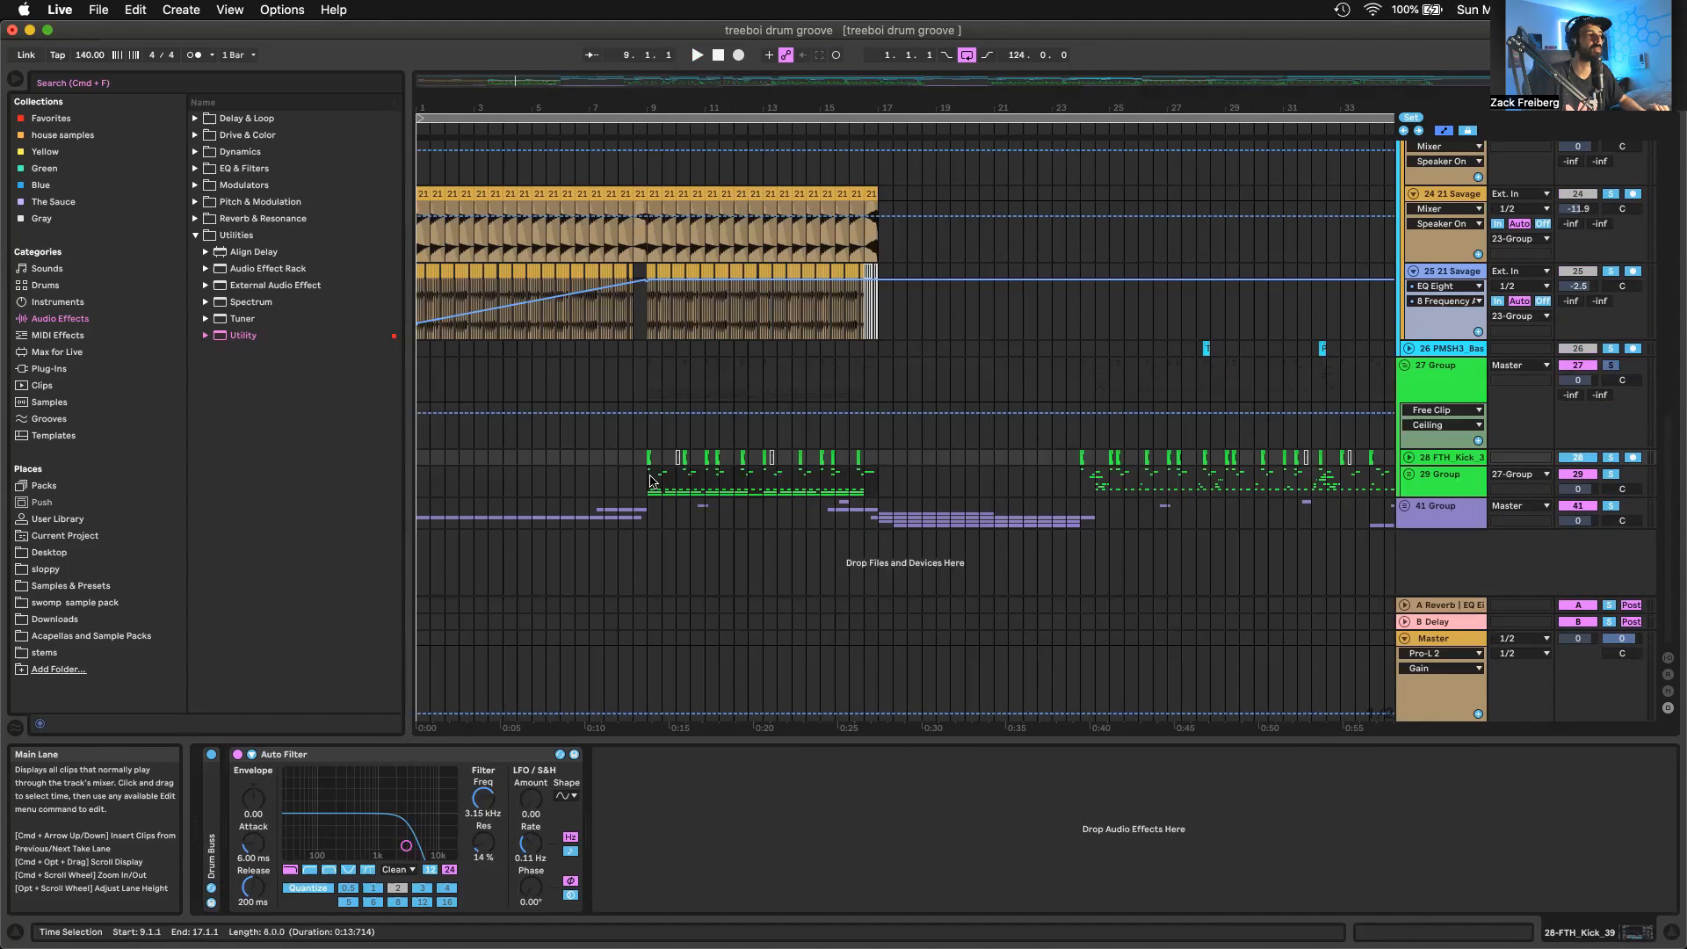
left_click(821, 479)
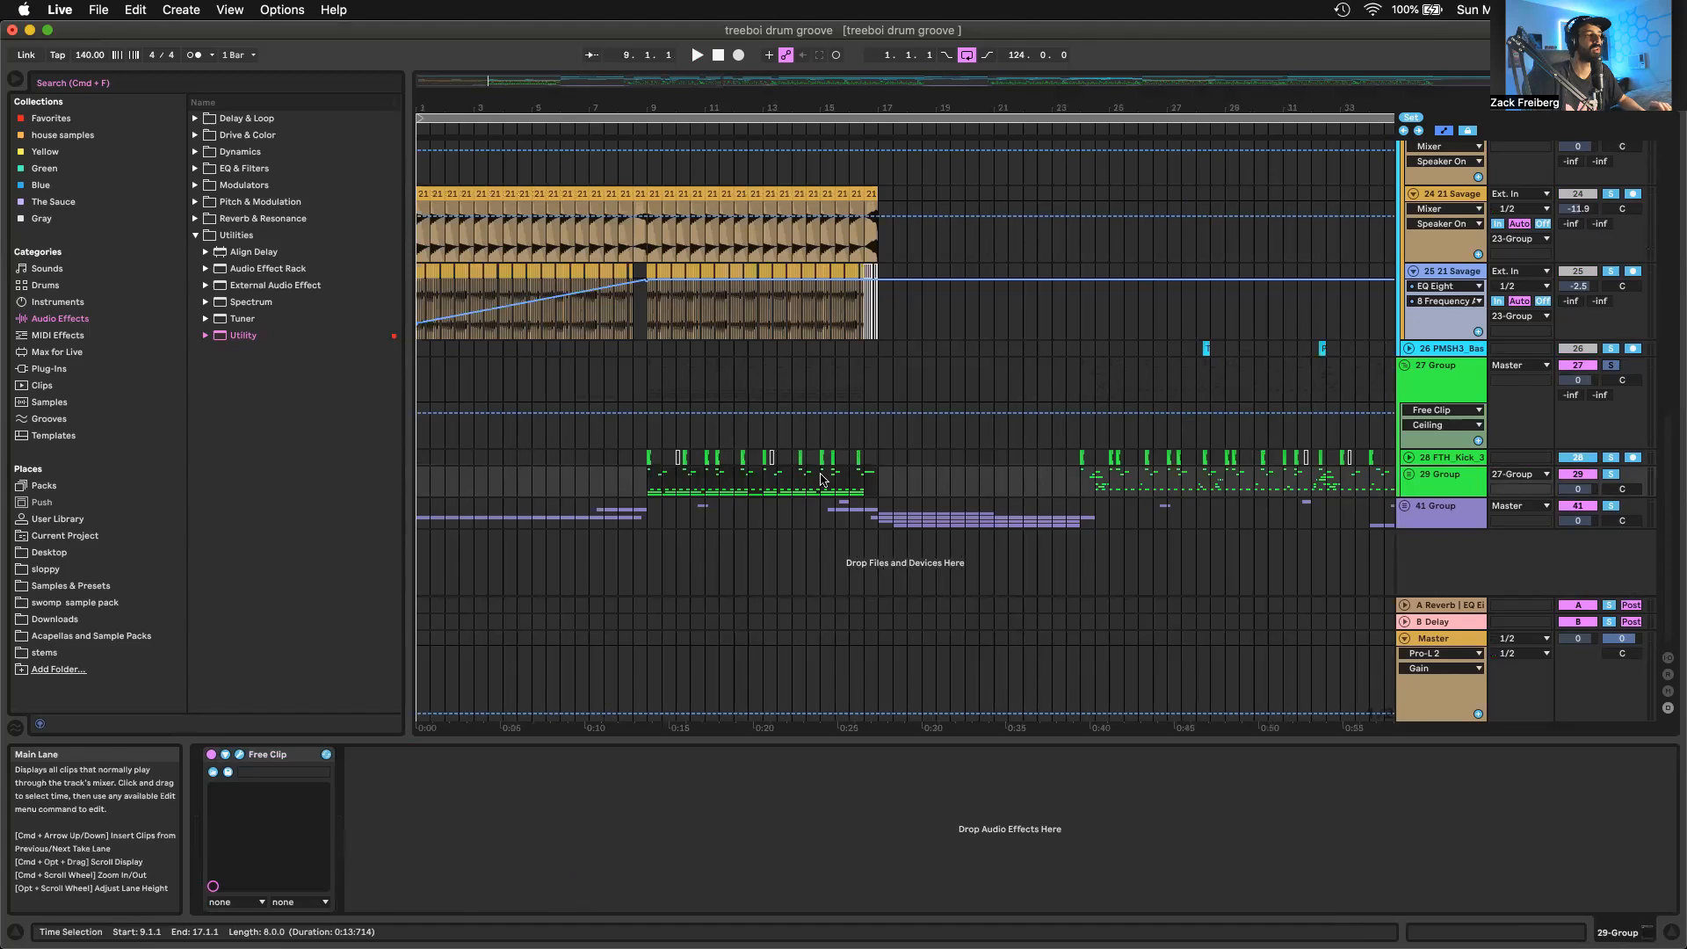
left_click(1408, 475)
scroll(784, 484, "up", 2)
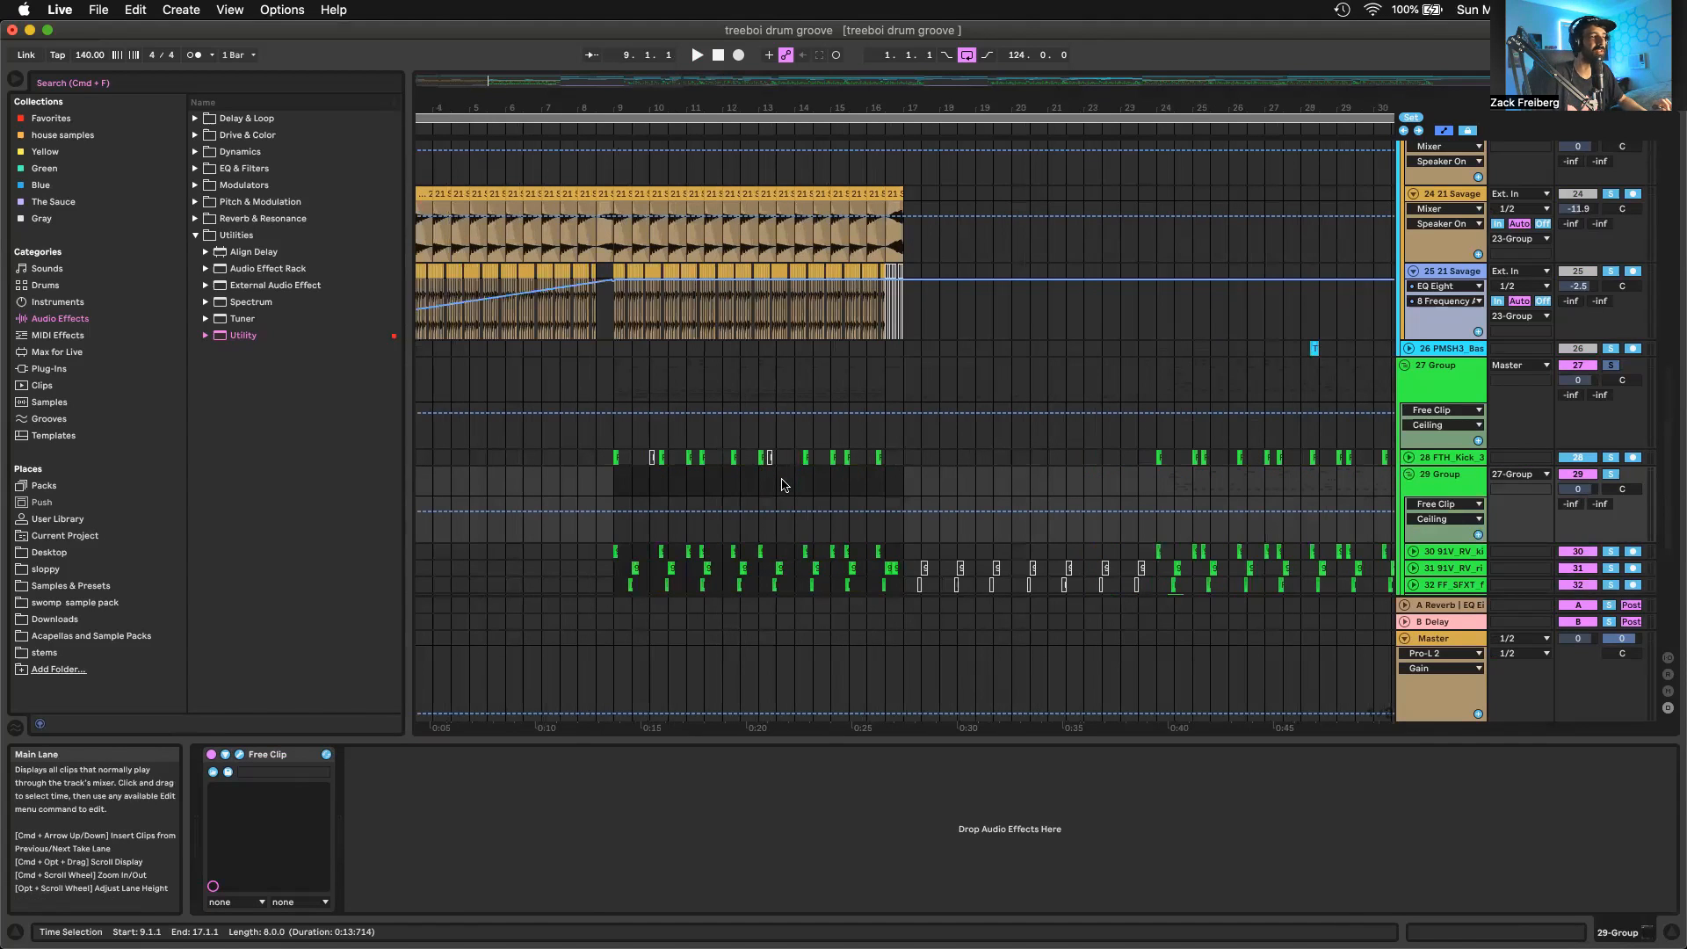
scroll(785, 484, "down", 5)
scroll(738, 474, "up", 3)
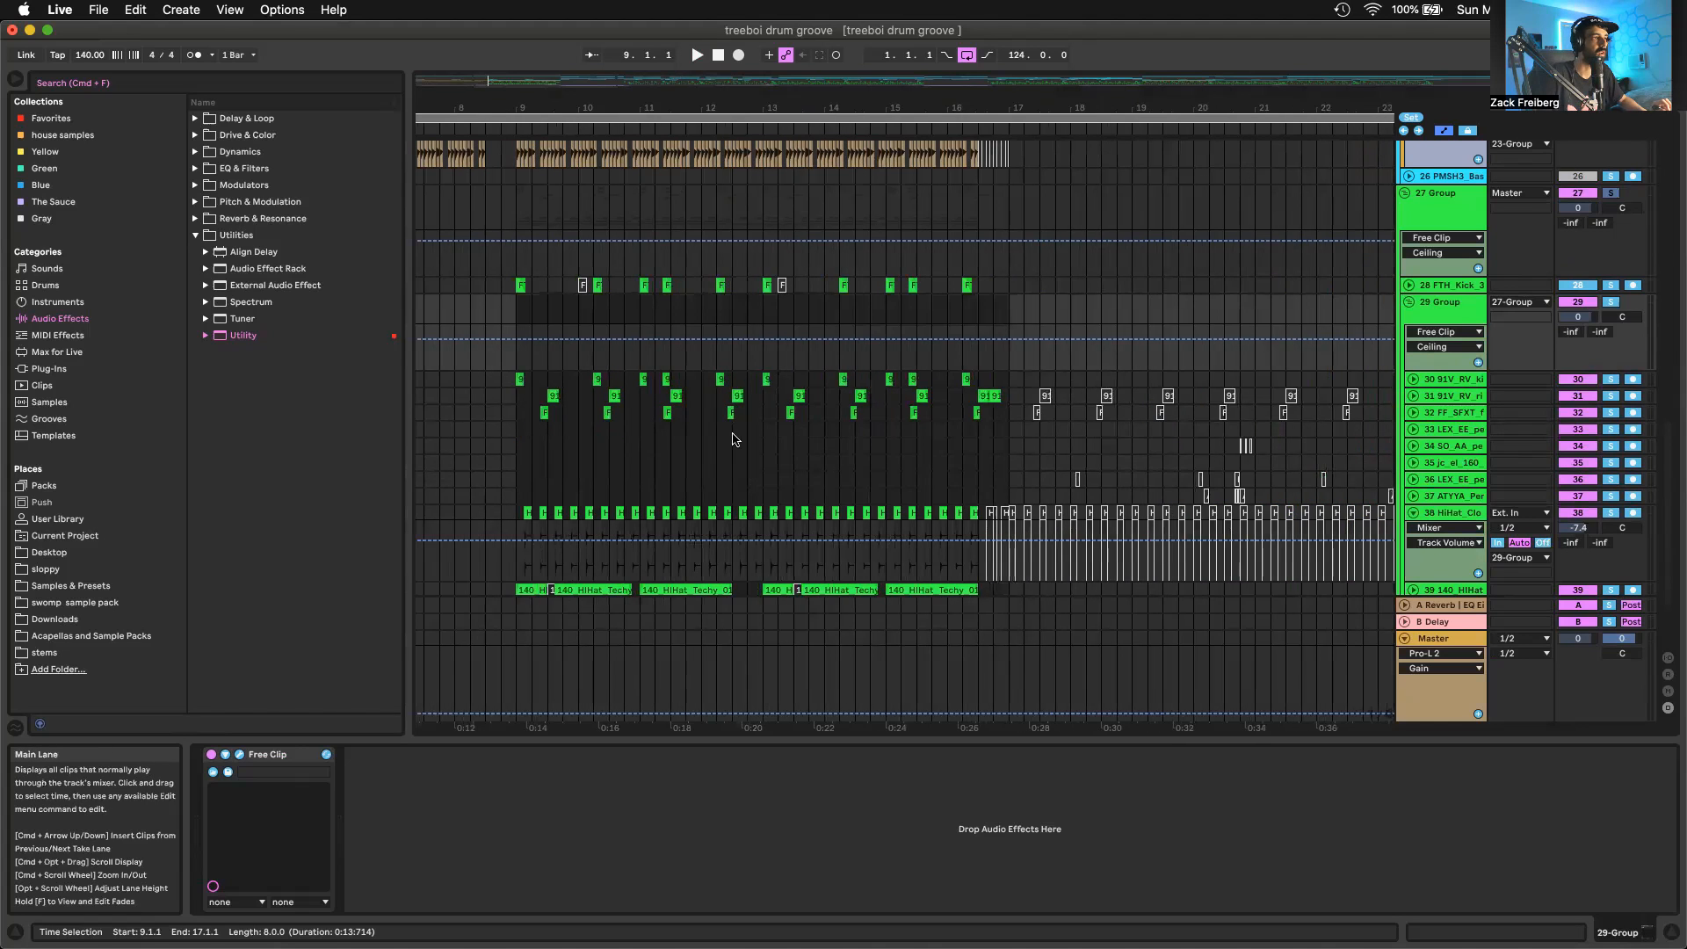
scroll(694, 465, "up", 2)
scroll(694, 466, "down", 1)
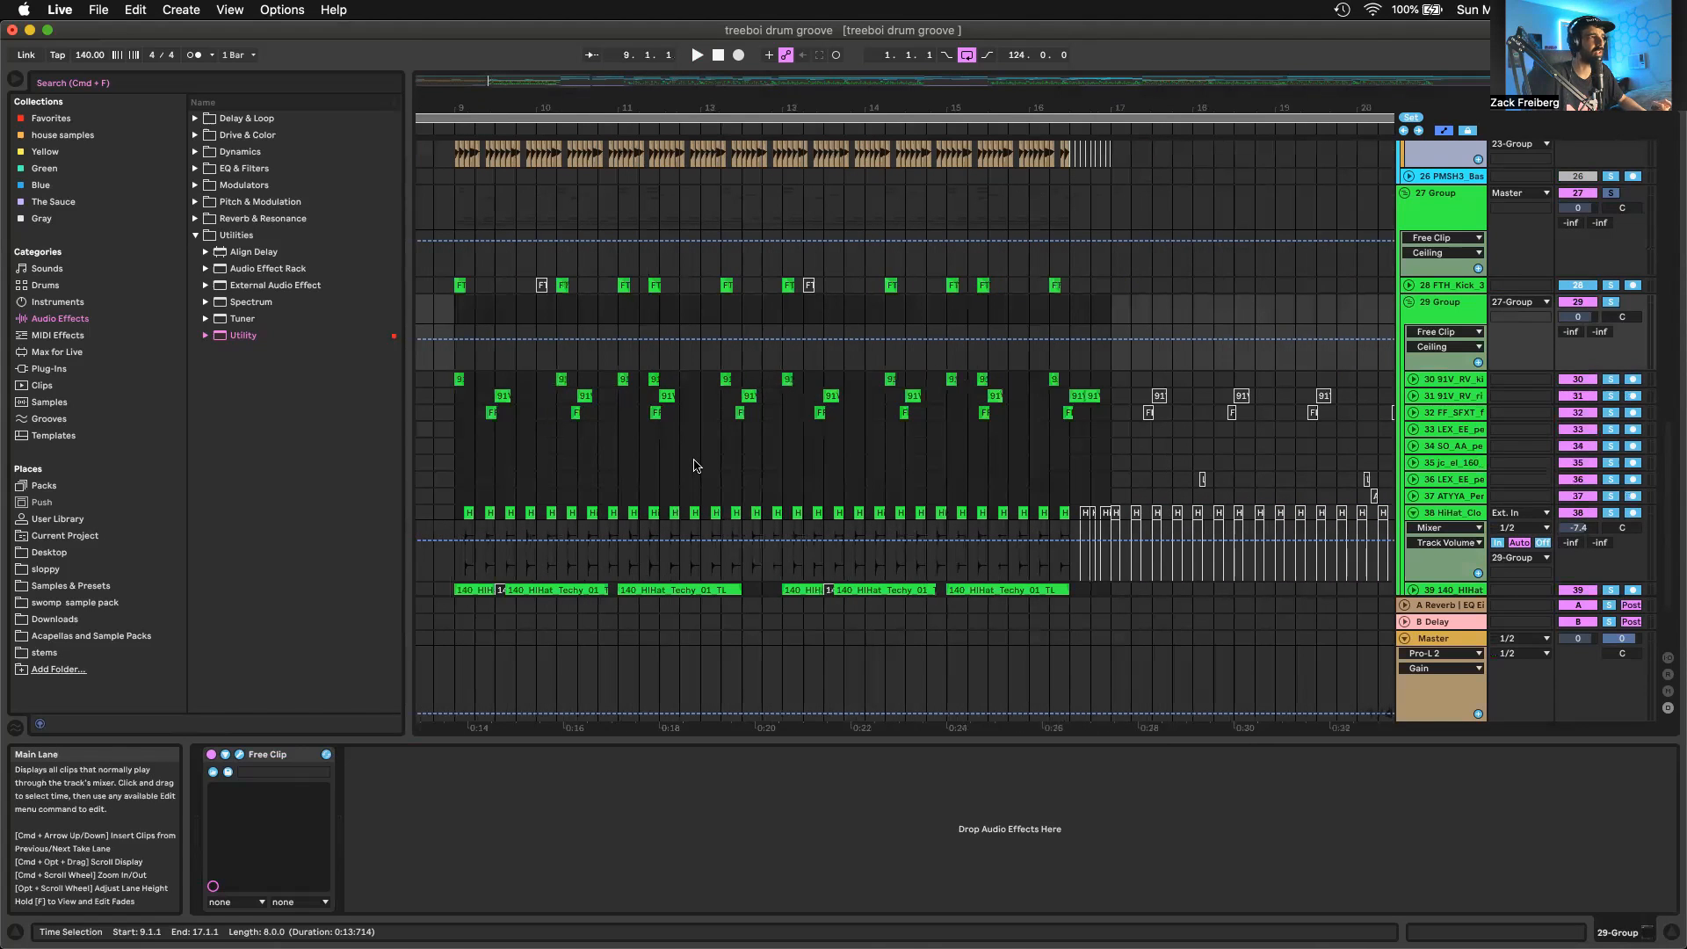
scroll(484, 557, "down", 3)
Select the first 140_HiHat_Techy_01 clip on track 39, unfold the track, and play it soloed from bar 9
left_click(477, 500)
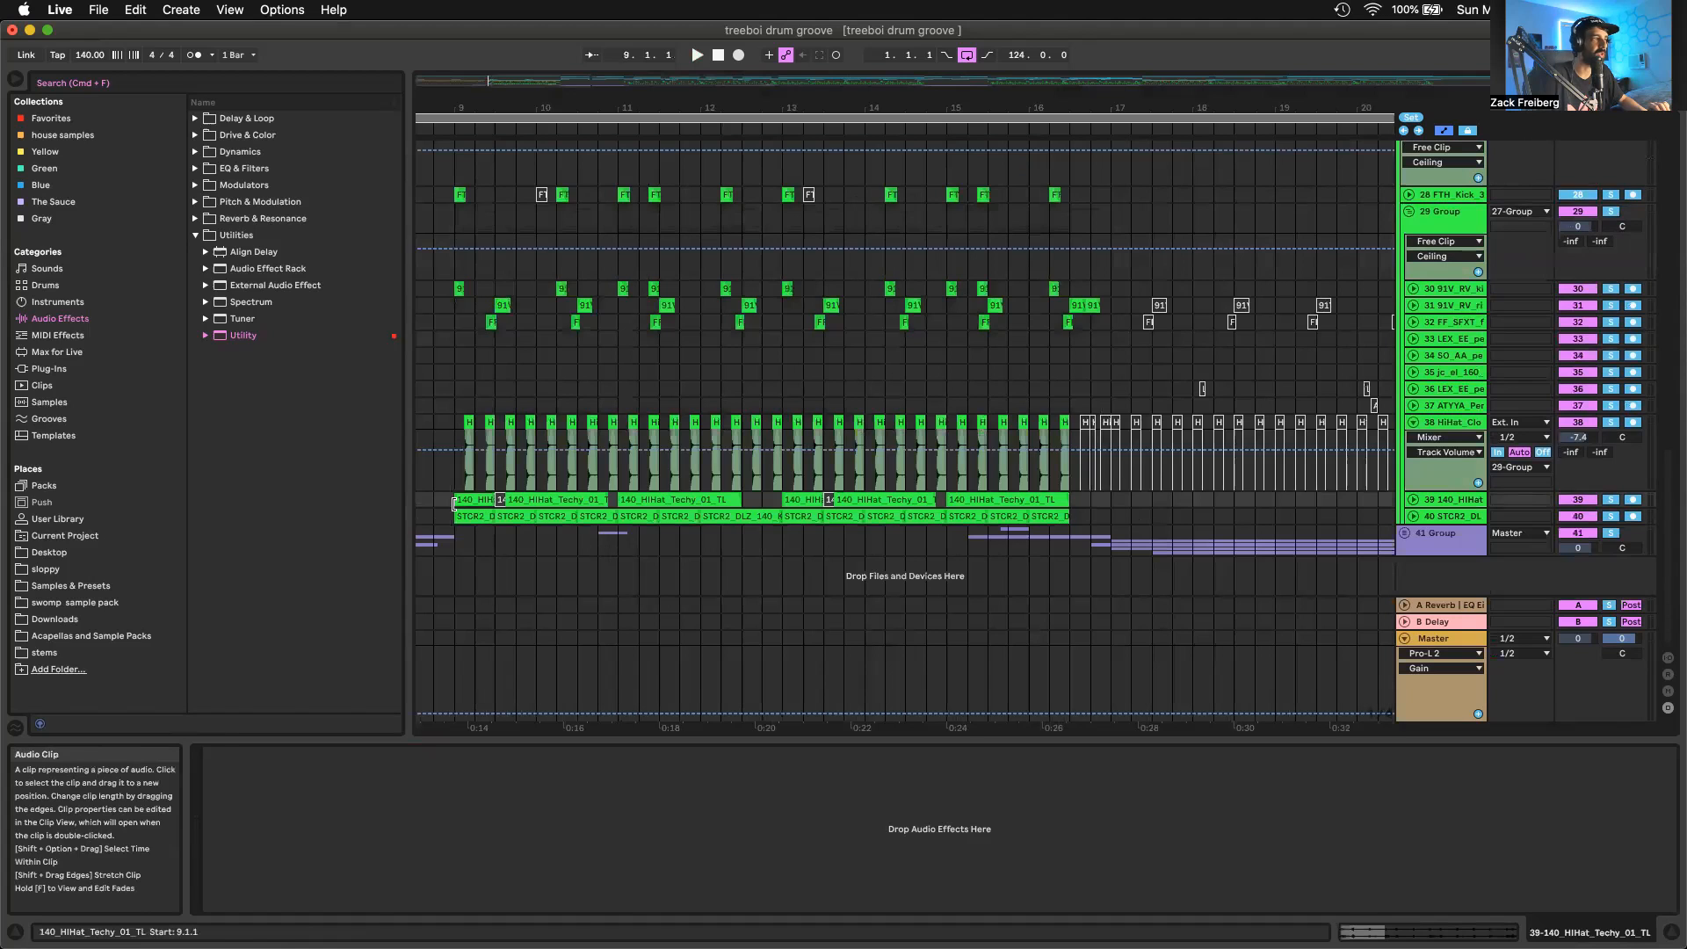
left_click(1412, 499)
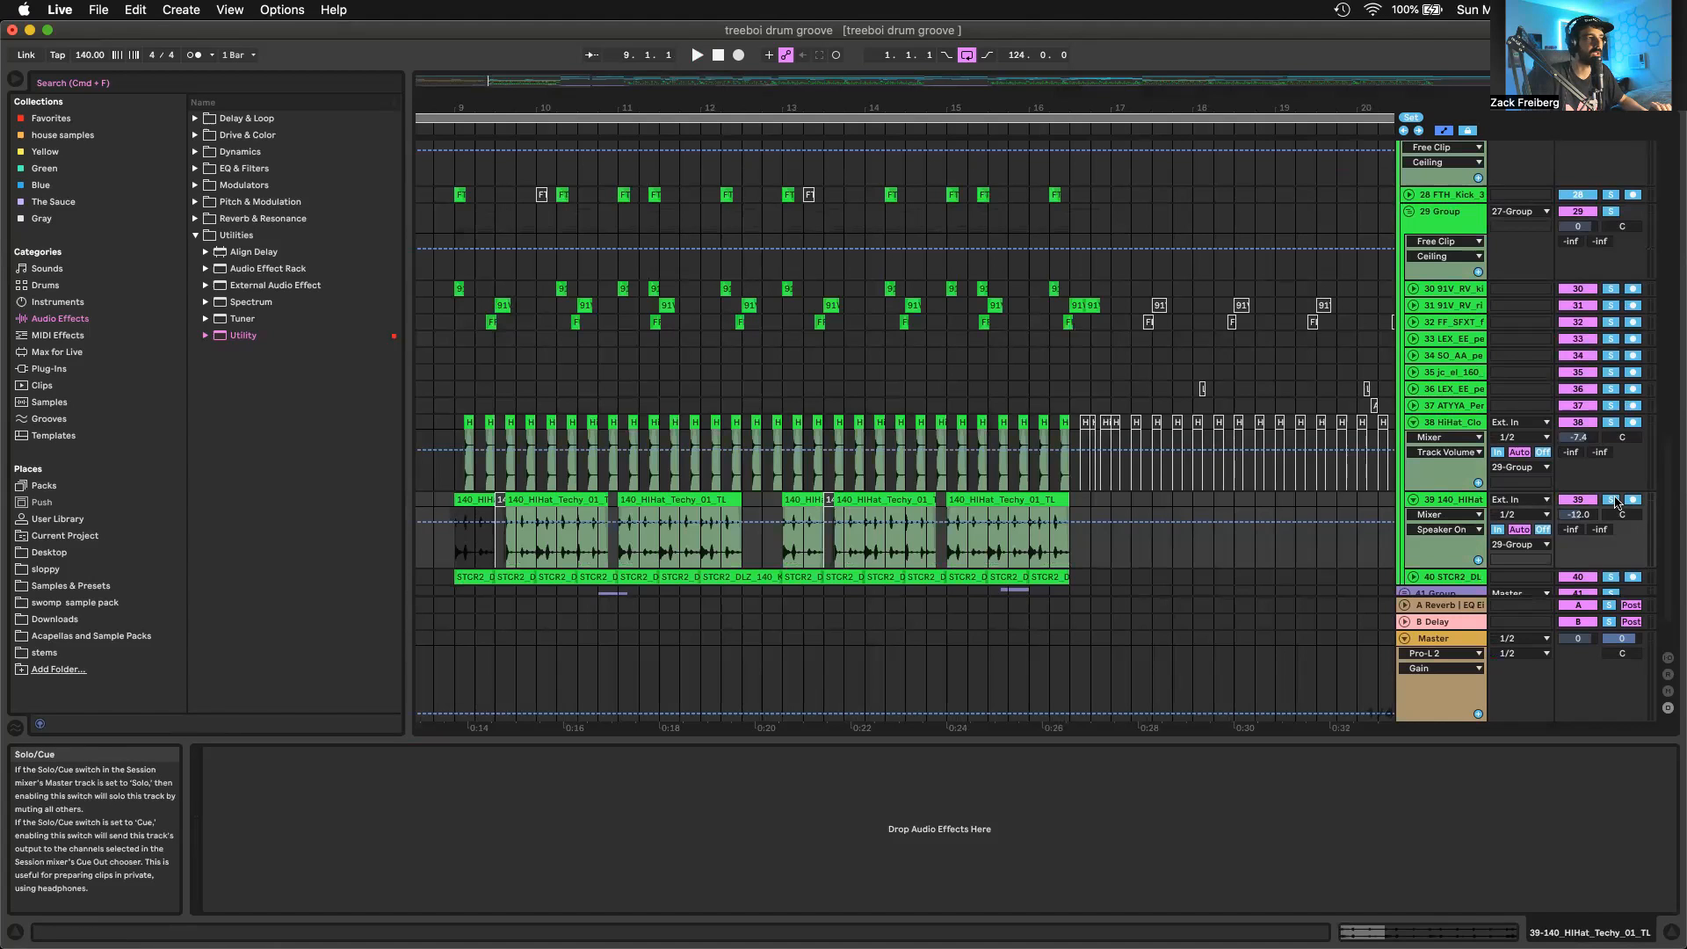
left_click(1613, 500)
key("space")
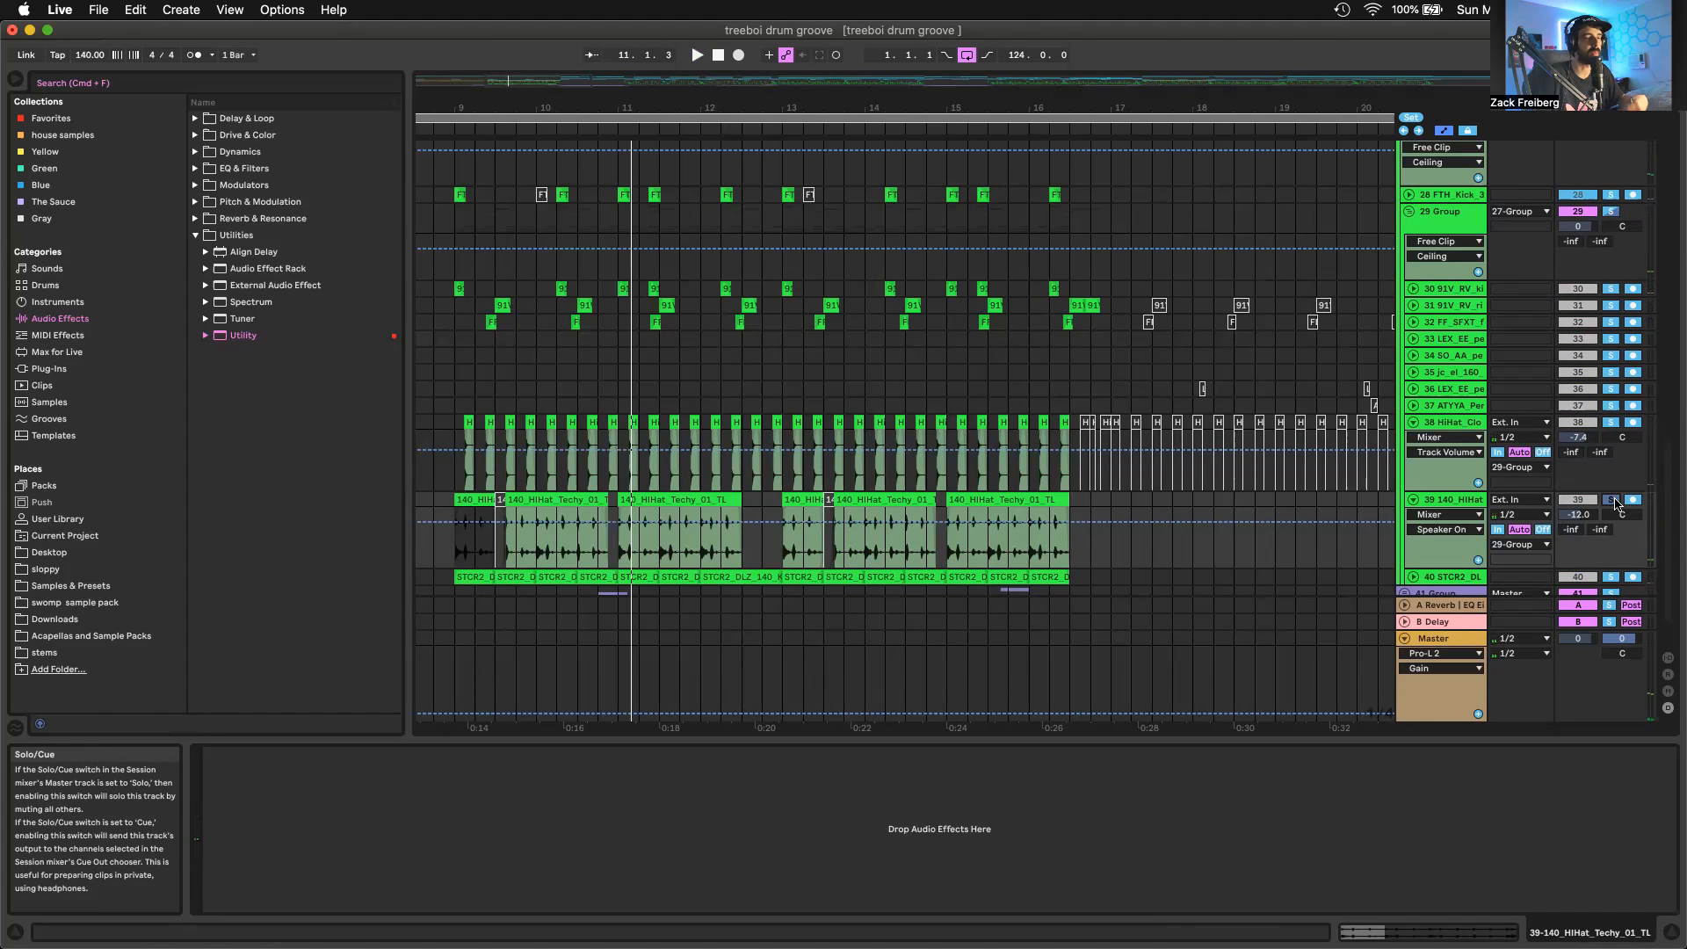
Unfold track 40 with the STCR2 kit loop and play it soloed from bar 9
key("space")
scroll(1410, 525, "down", 2)
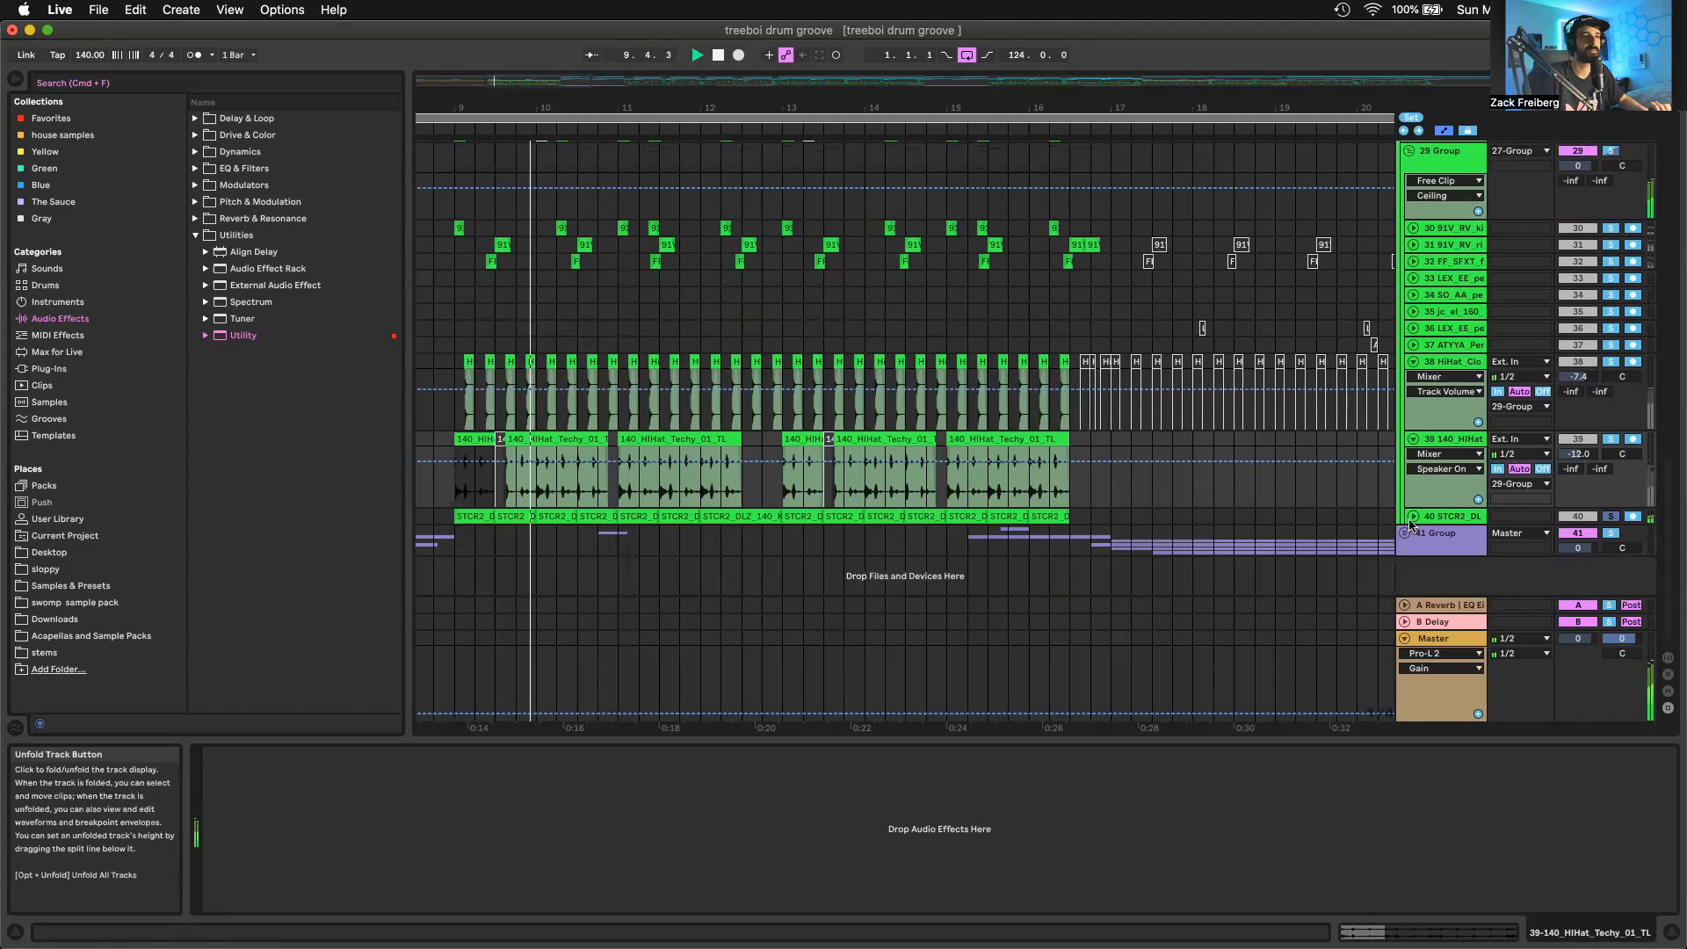
left_click(1412, 518)
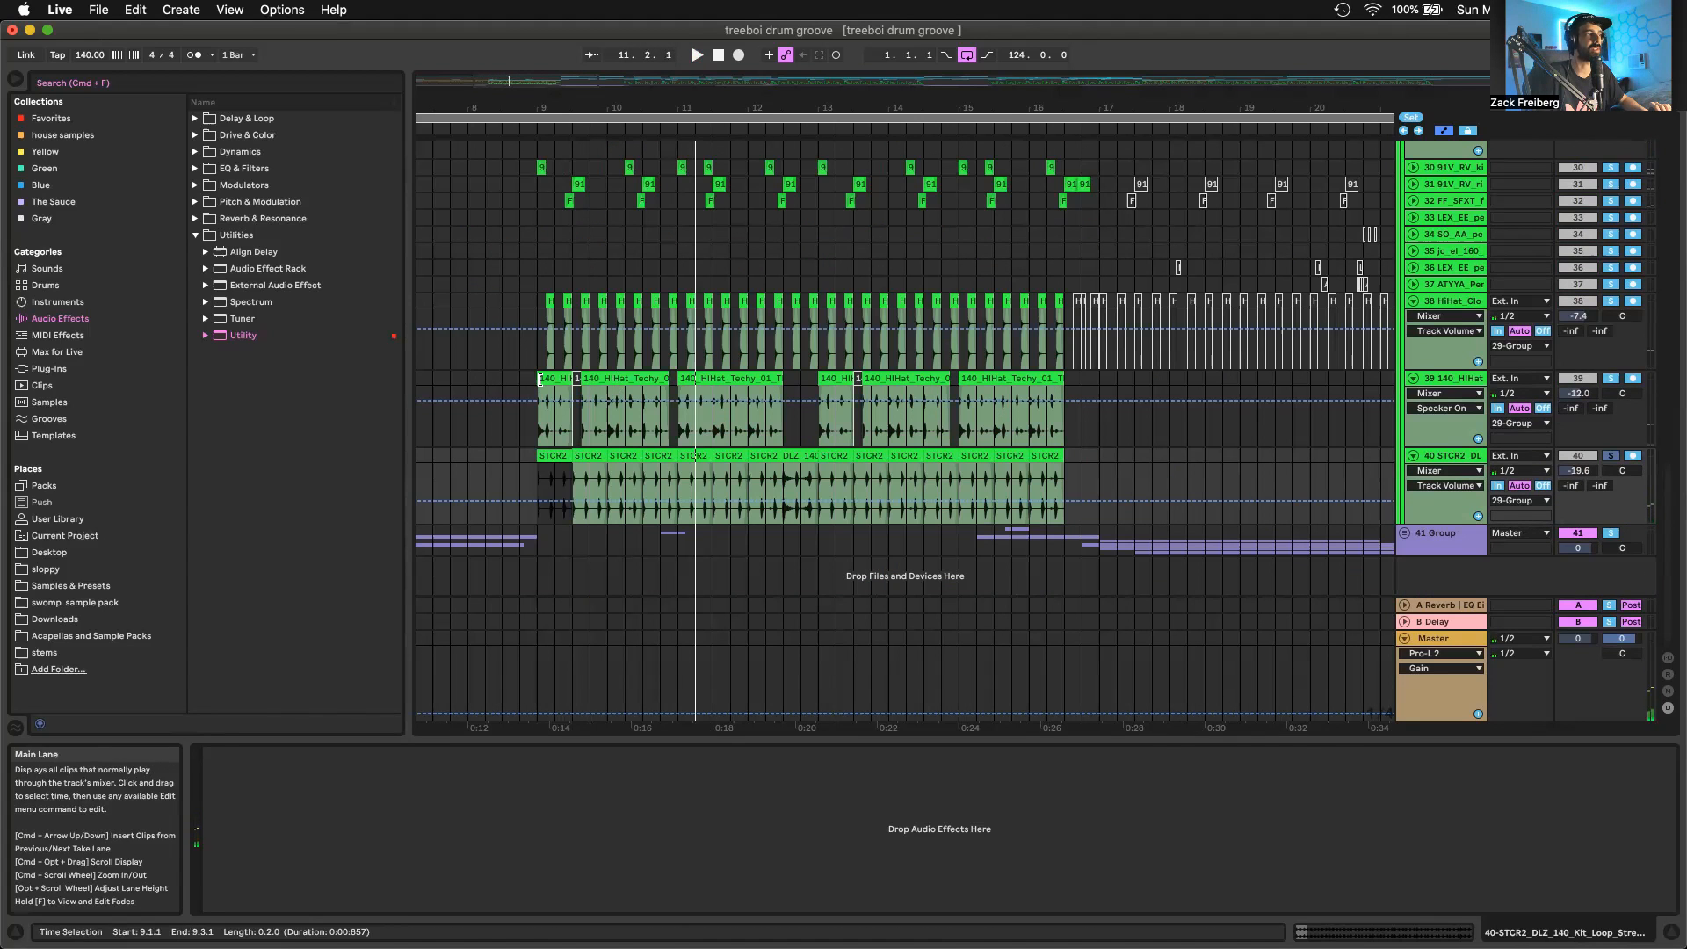
Select the first 140_HiHat_Techy_01 clip and play track 39 soloed together with the track 40 loop from bar 9
left_click(551, 379)
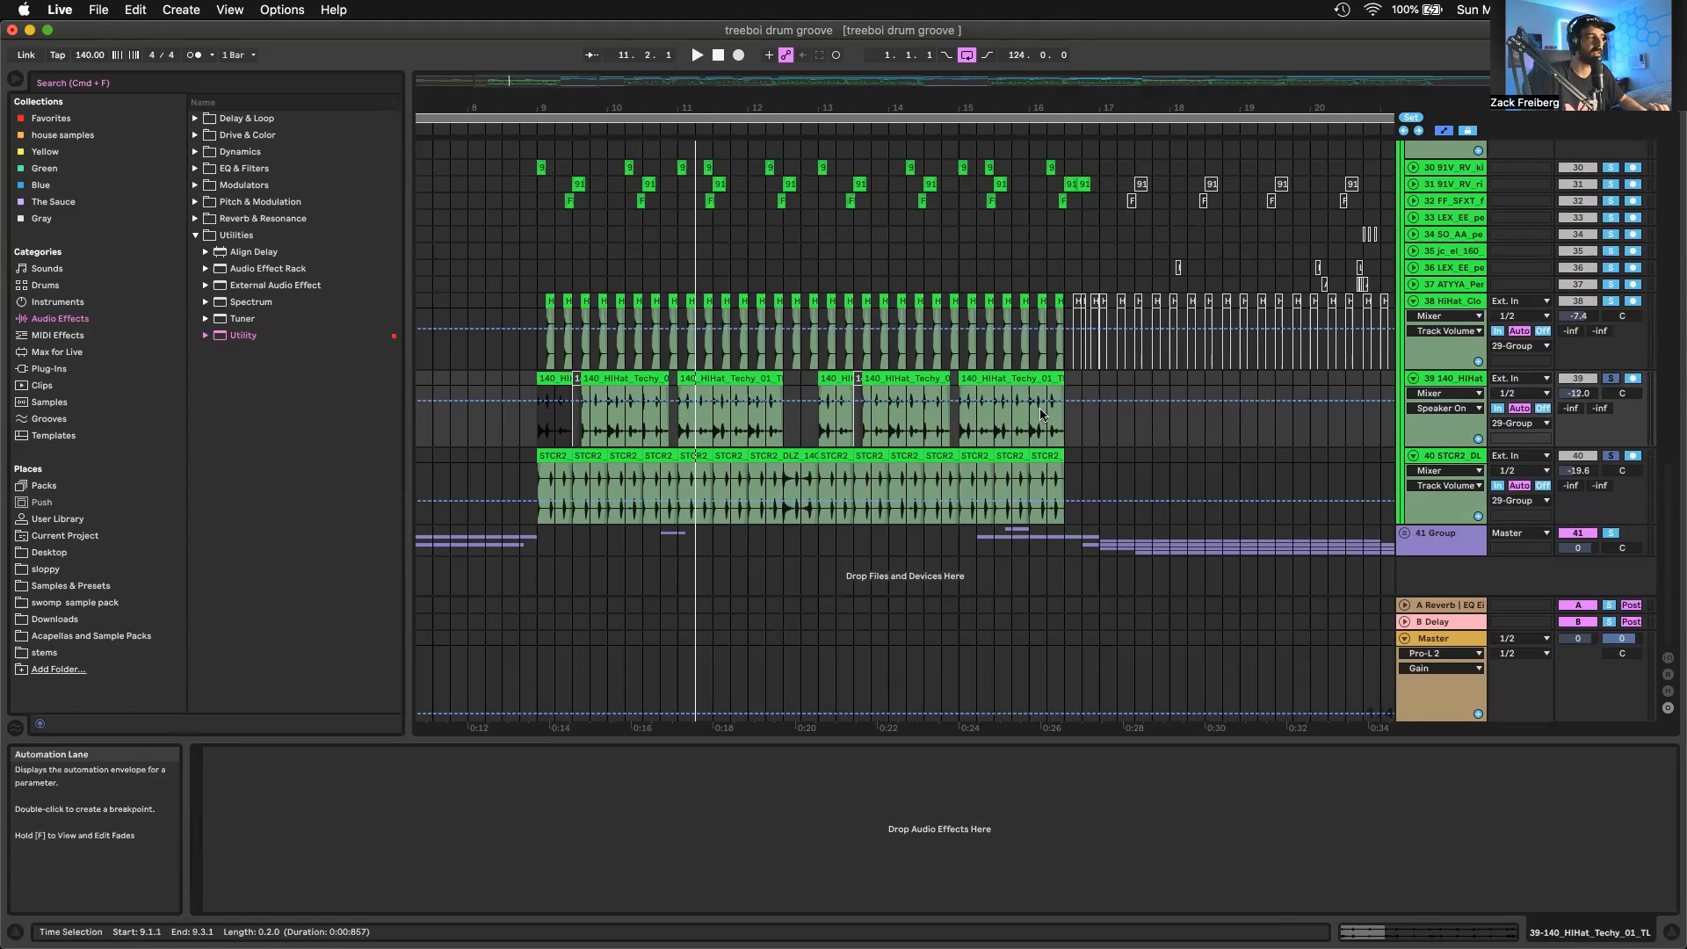
key("space")
left_click(591, 378)
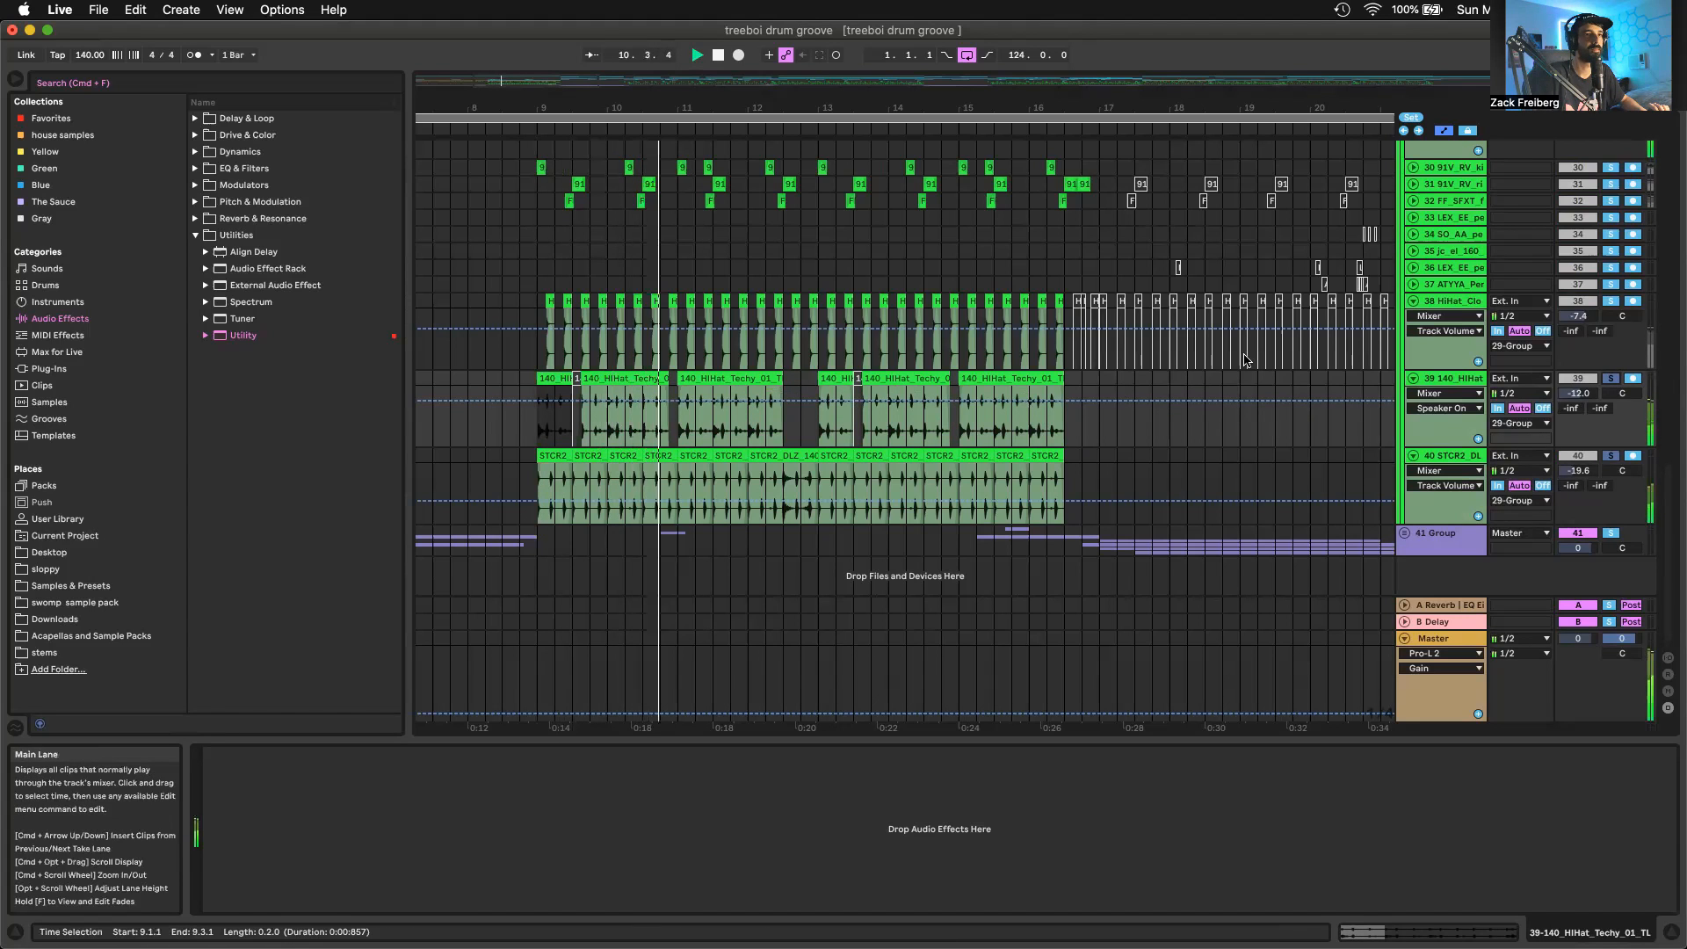
key("space")
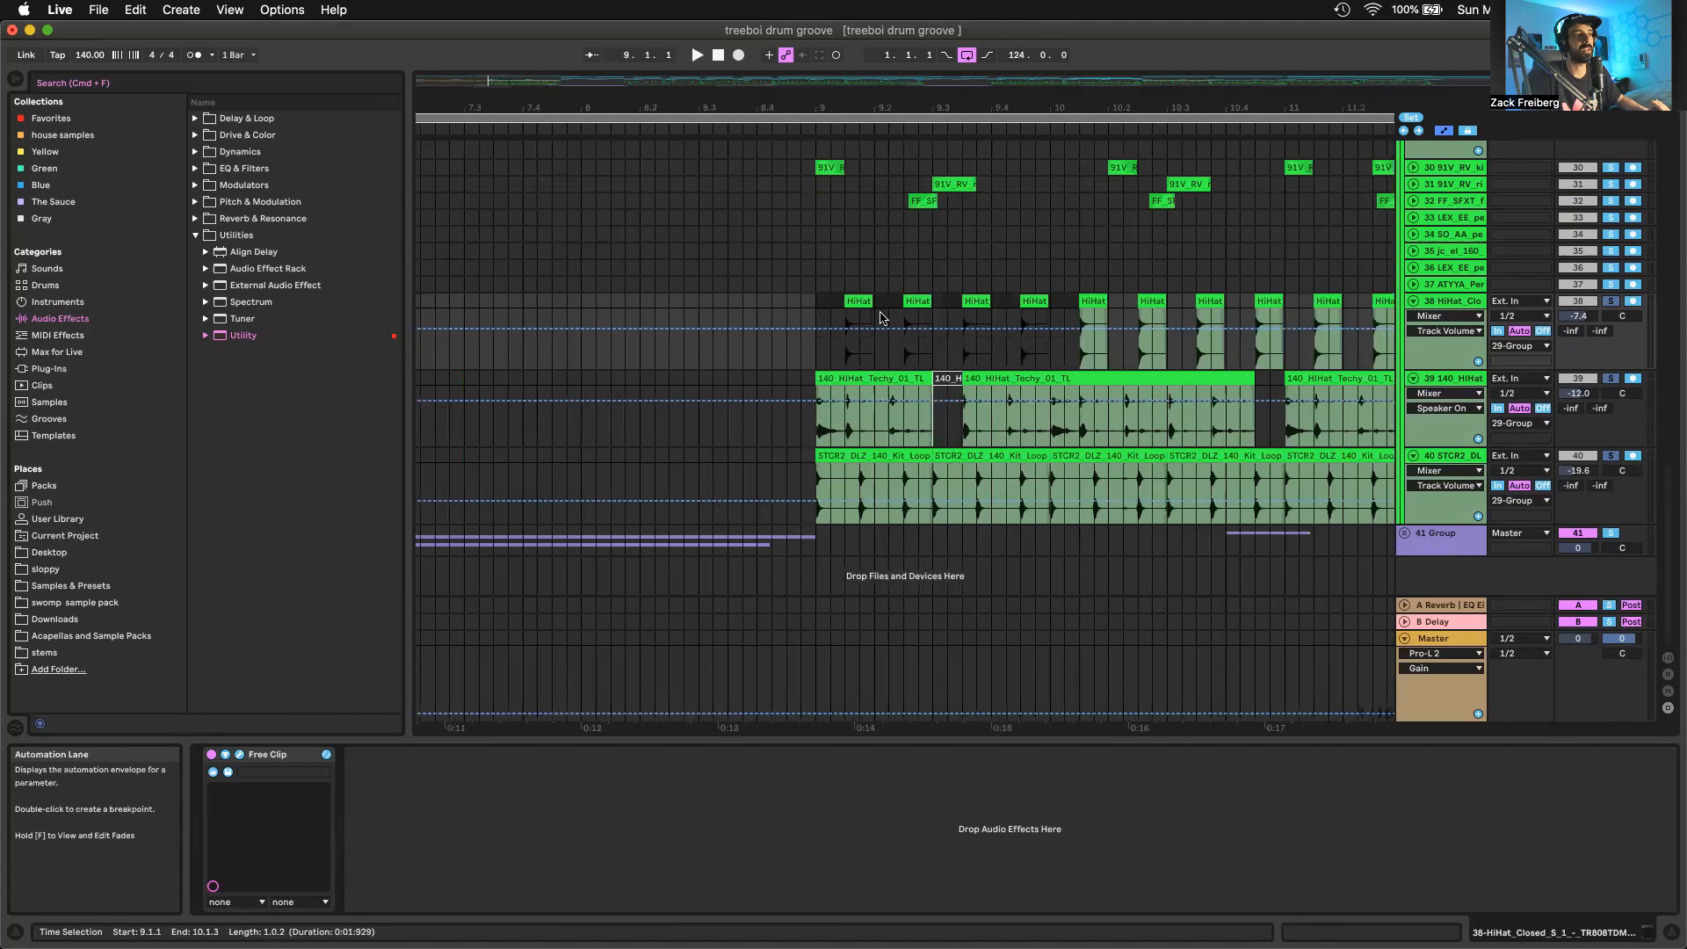
Play the closed hi-hats on track 38 soloed together with tracks 39 and 40, and place the insert marker at bar 9
scroll(883, 319, "up", 1)
scroll(882, 318, "right", 1)
scroll(882, 318, "right", 2)
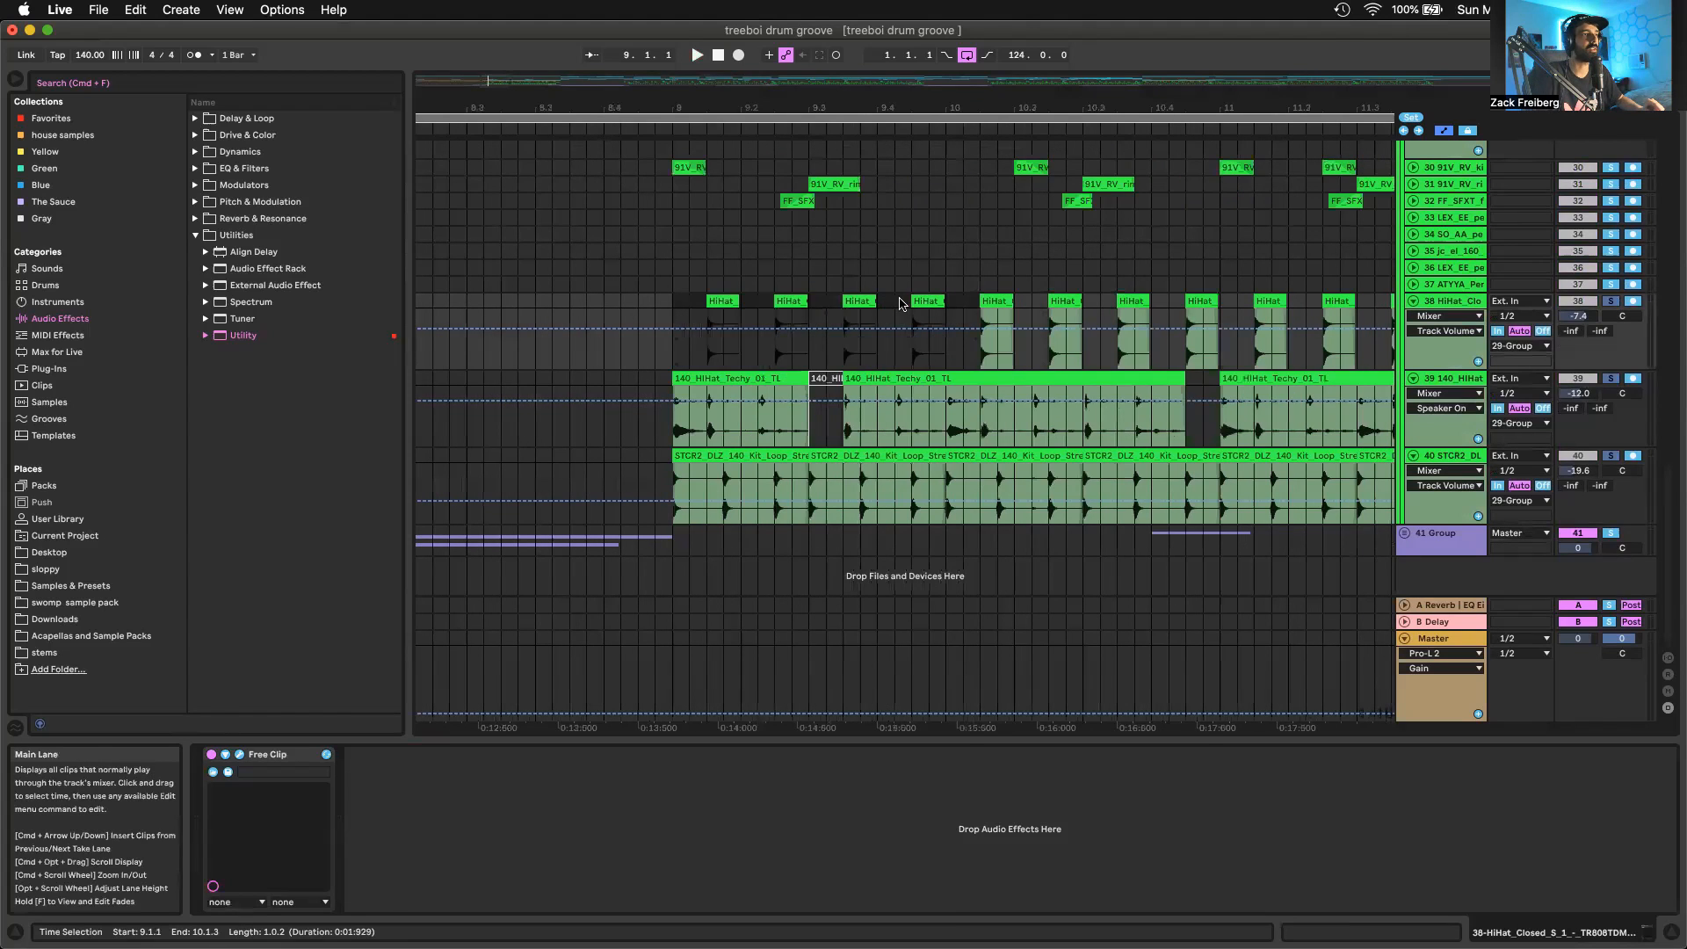
left_click(947, 303)
key("space")
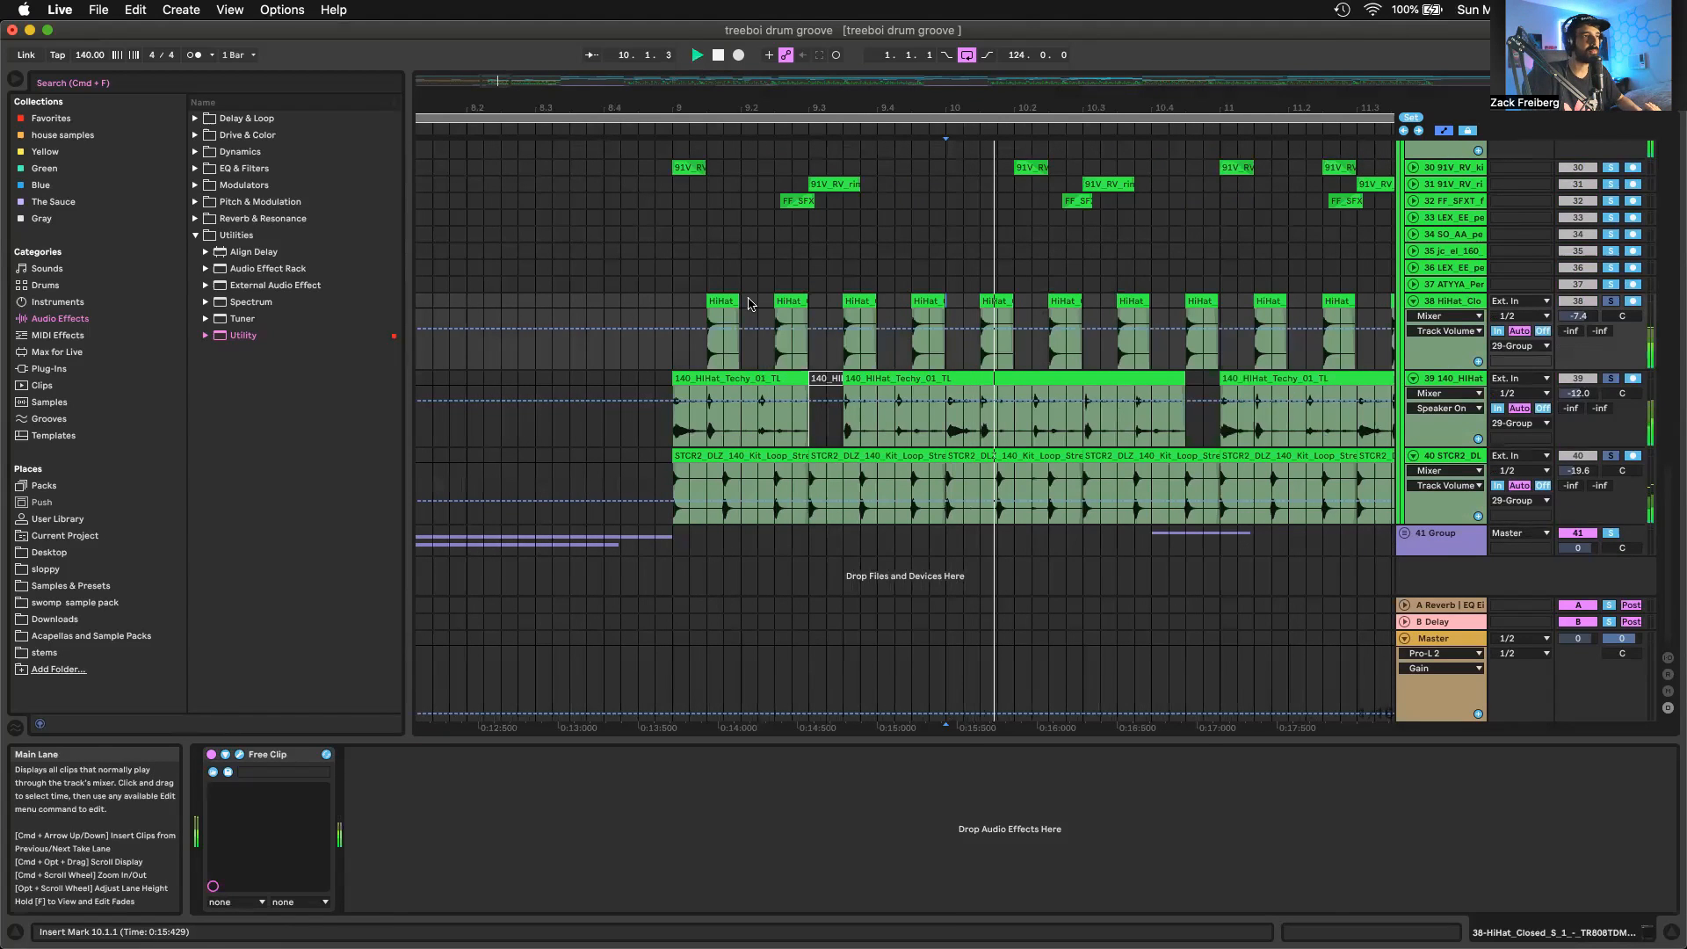
left_click(672, 304)
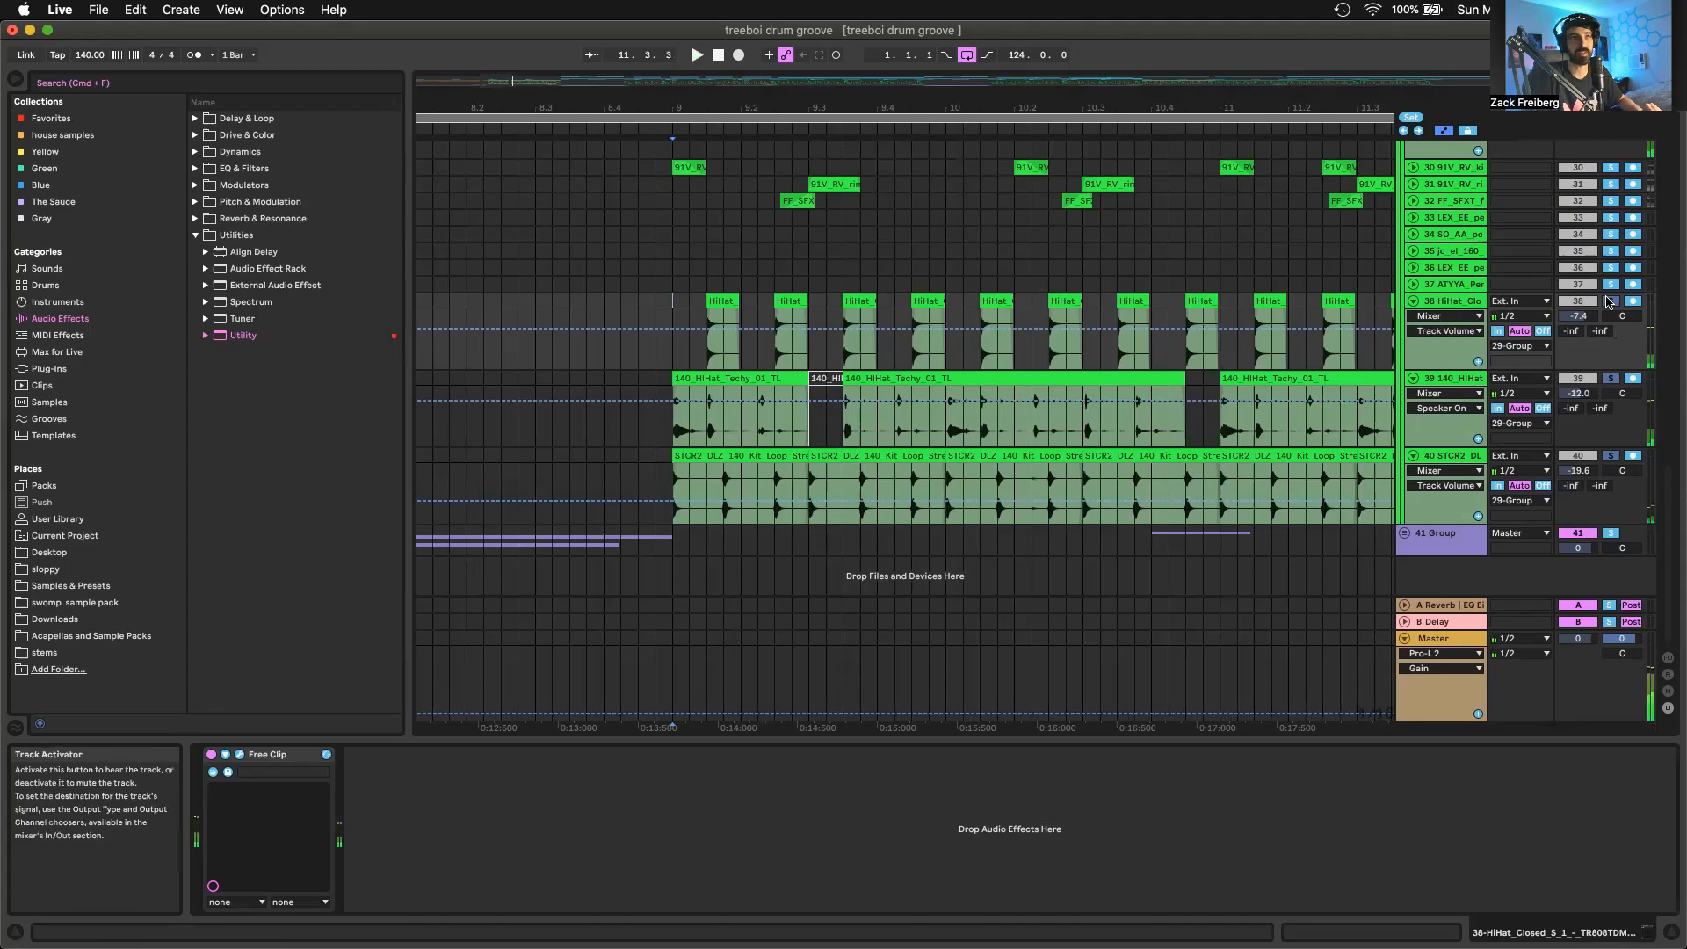
Unfold the 91V_RV kick track 30, select its first clip at bar 9, and play the track soloed
scroll(1317, 272, "up", 3)
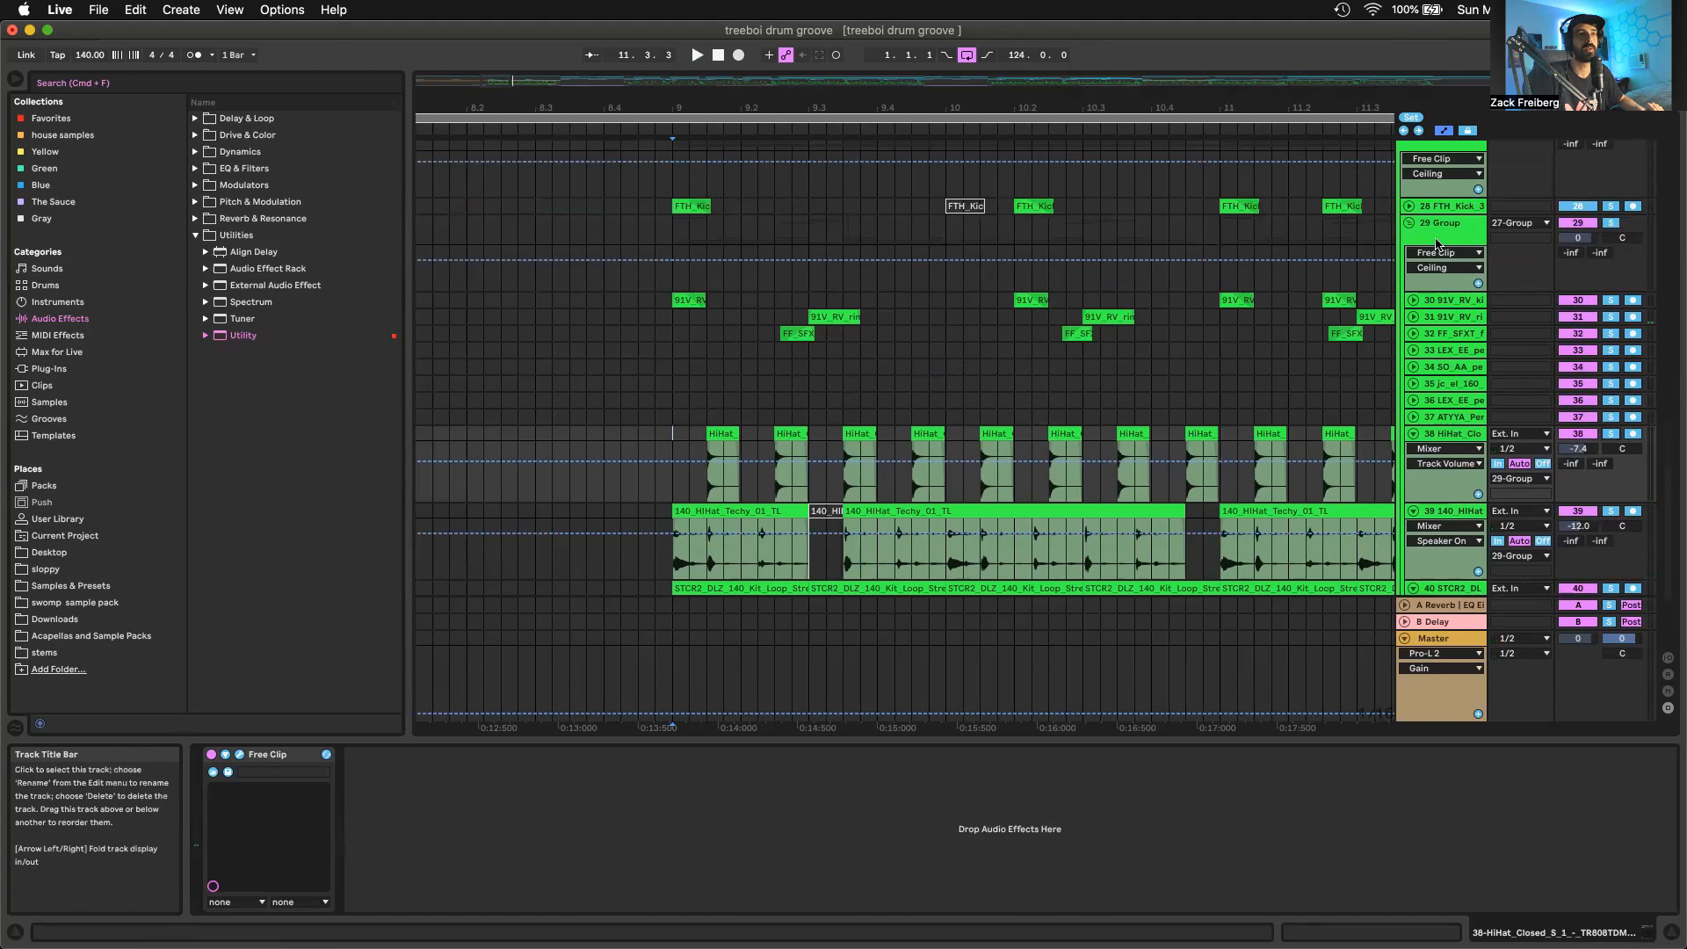
left_click(1445, 300)
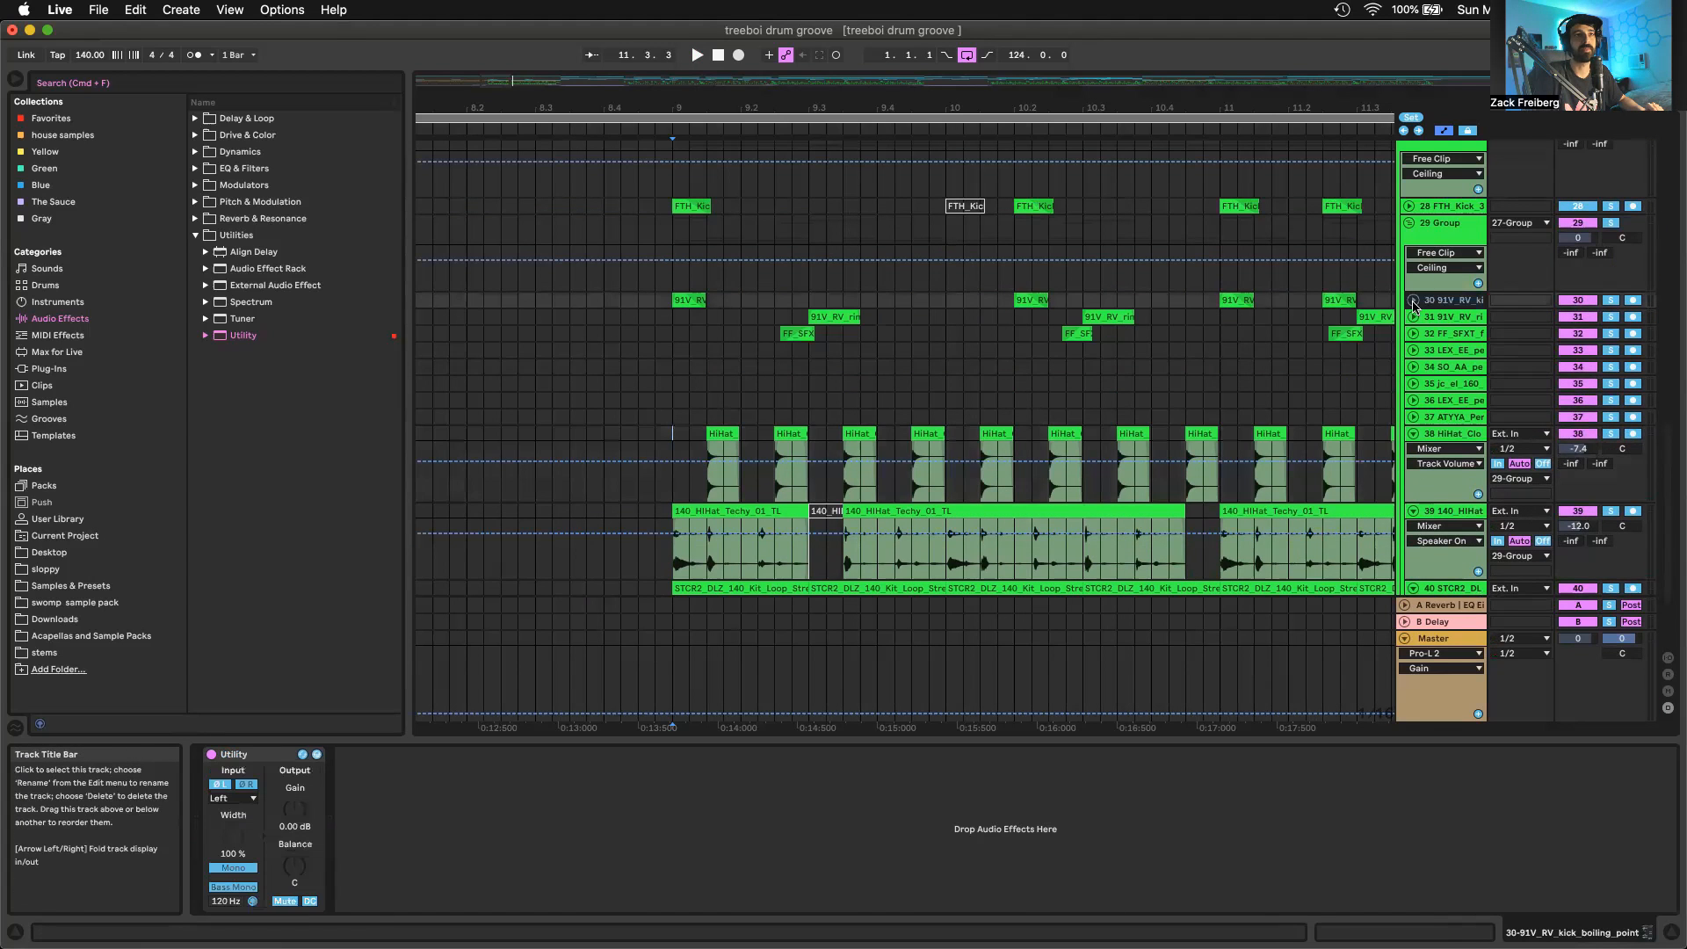
left_click(1414, 299)
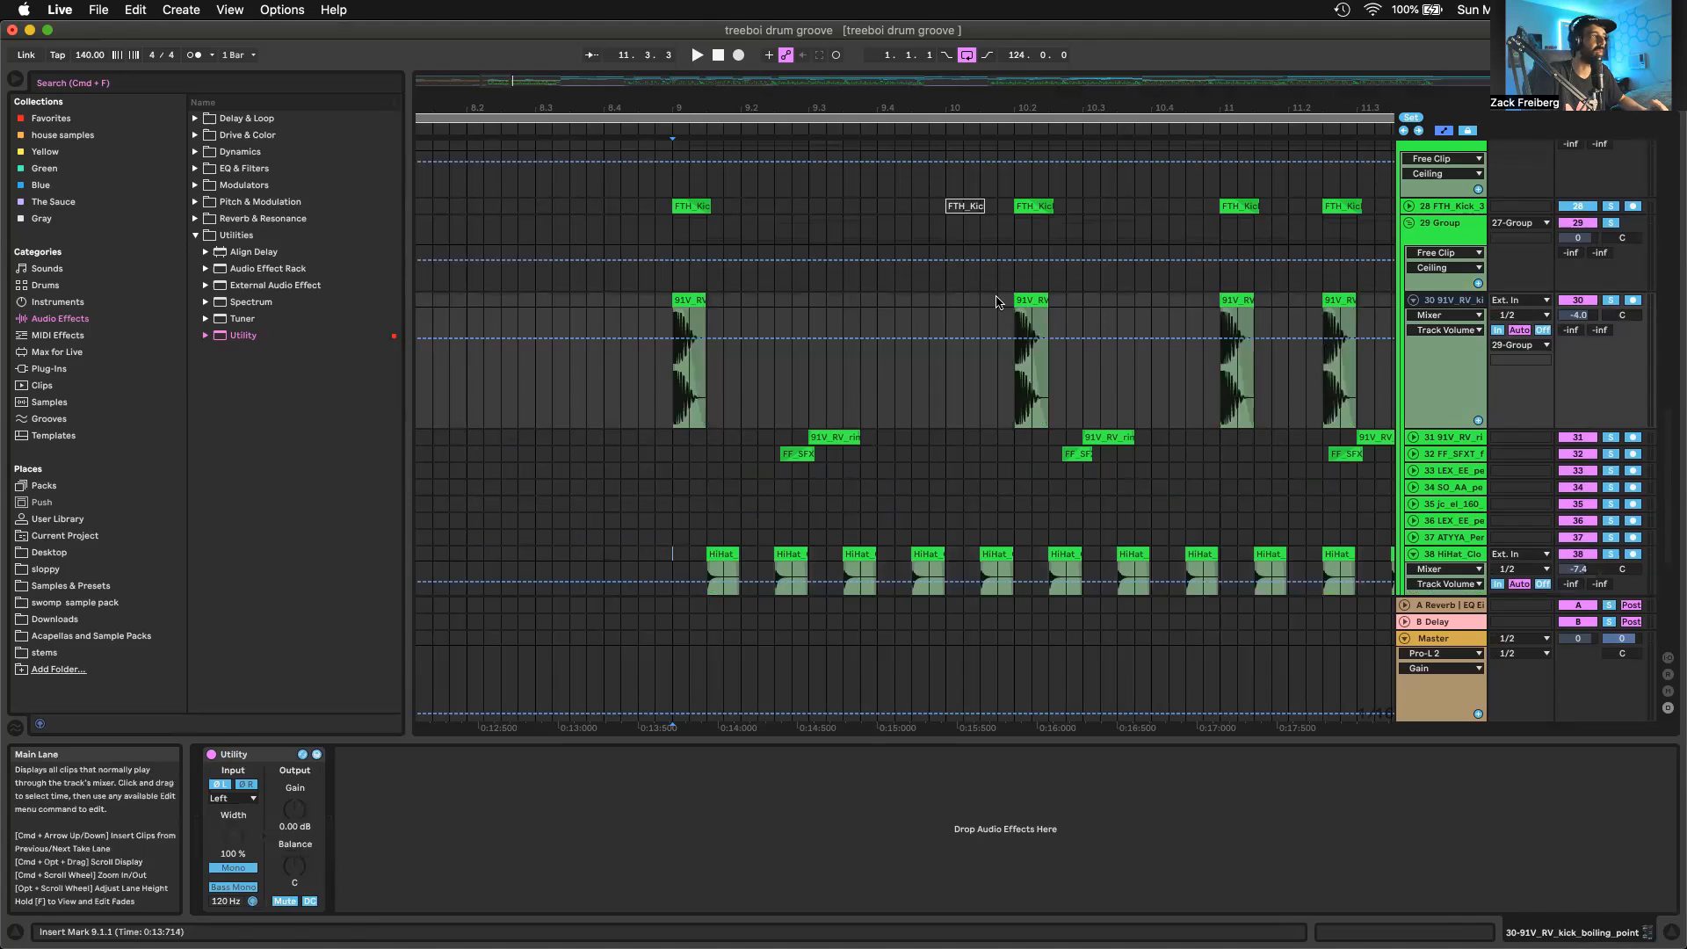
left_click(692, 300)
left_click(1611, 300)
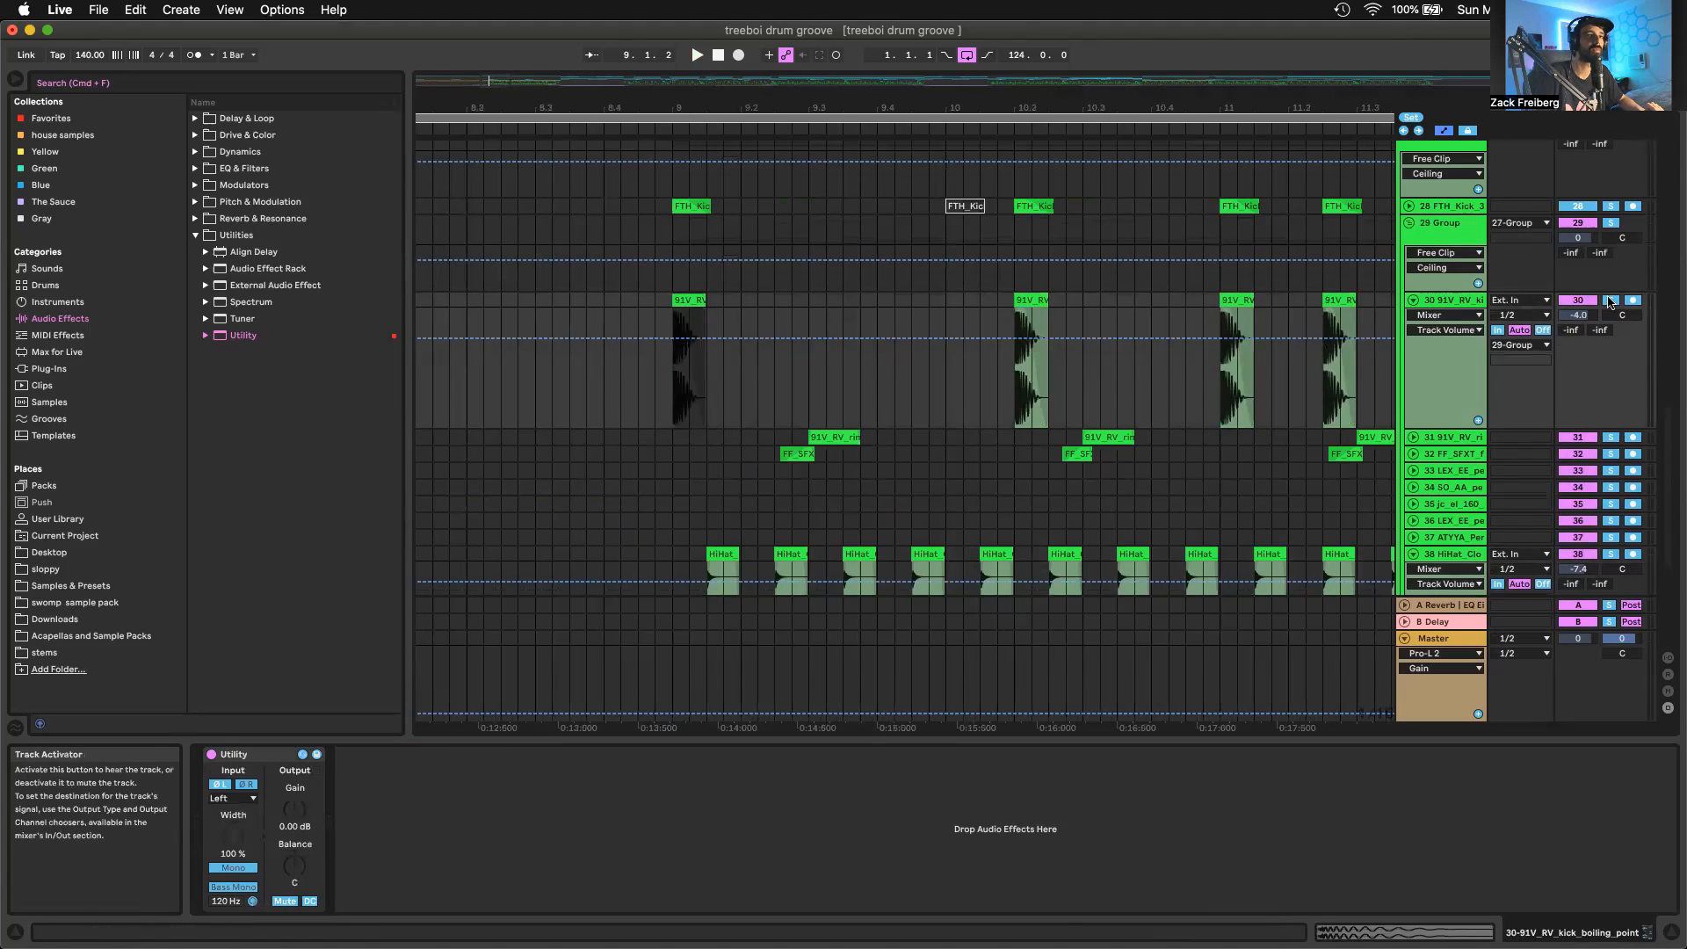
key("space")
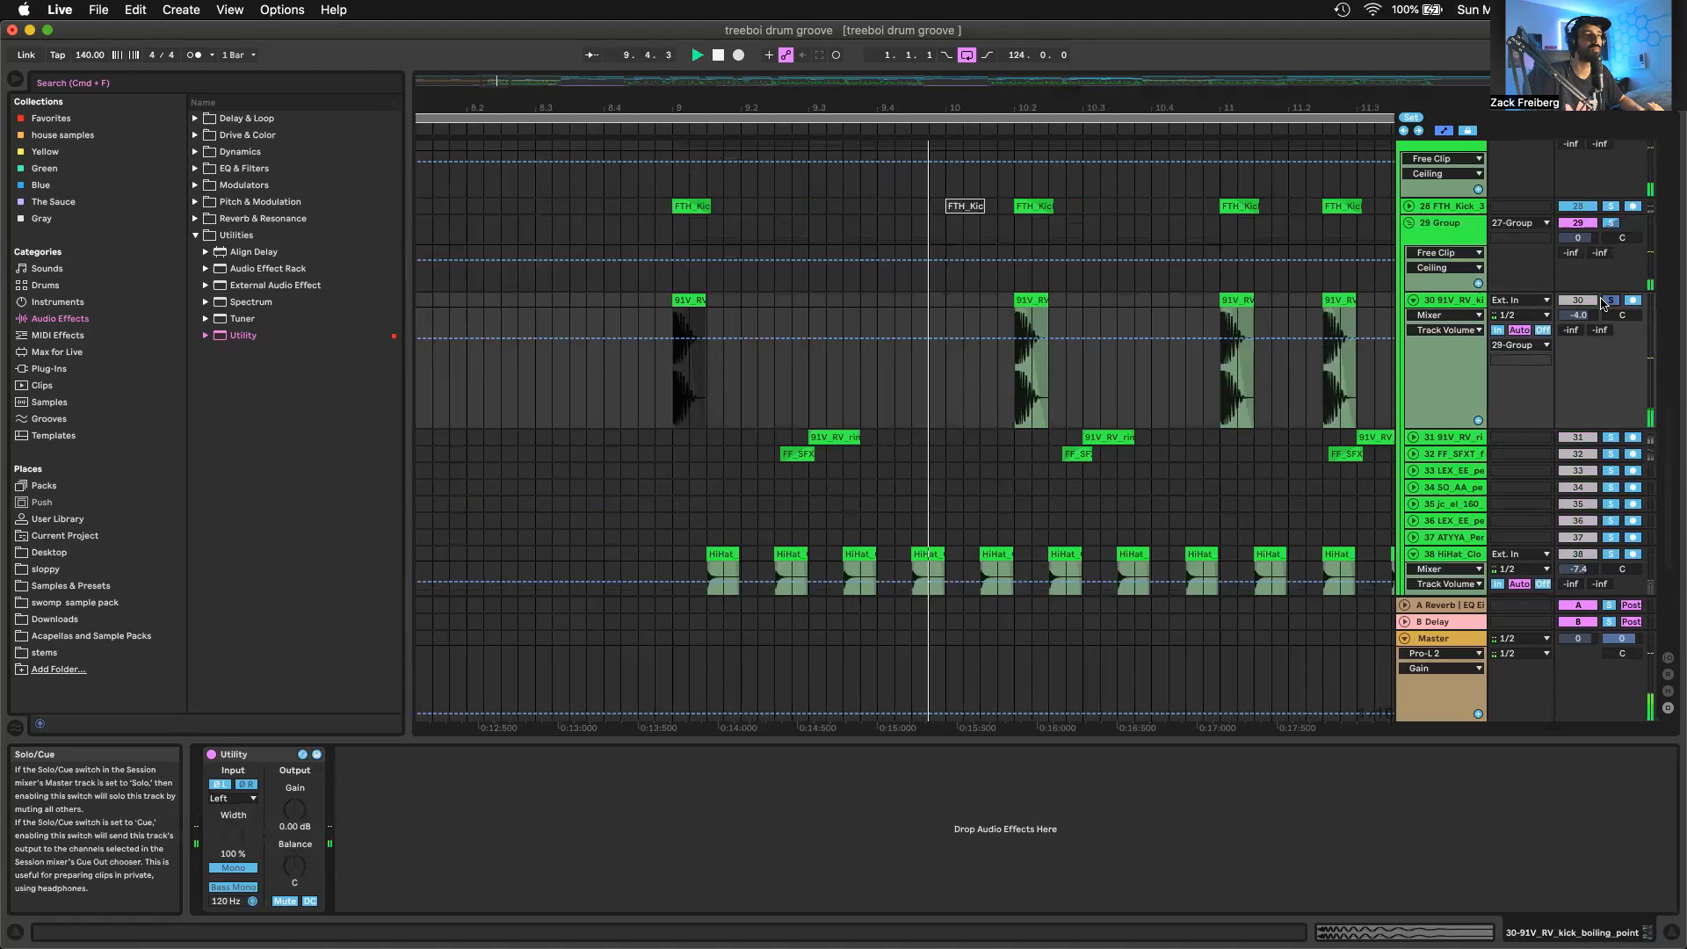
key("space")
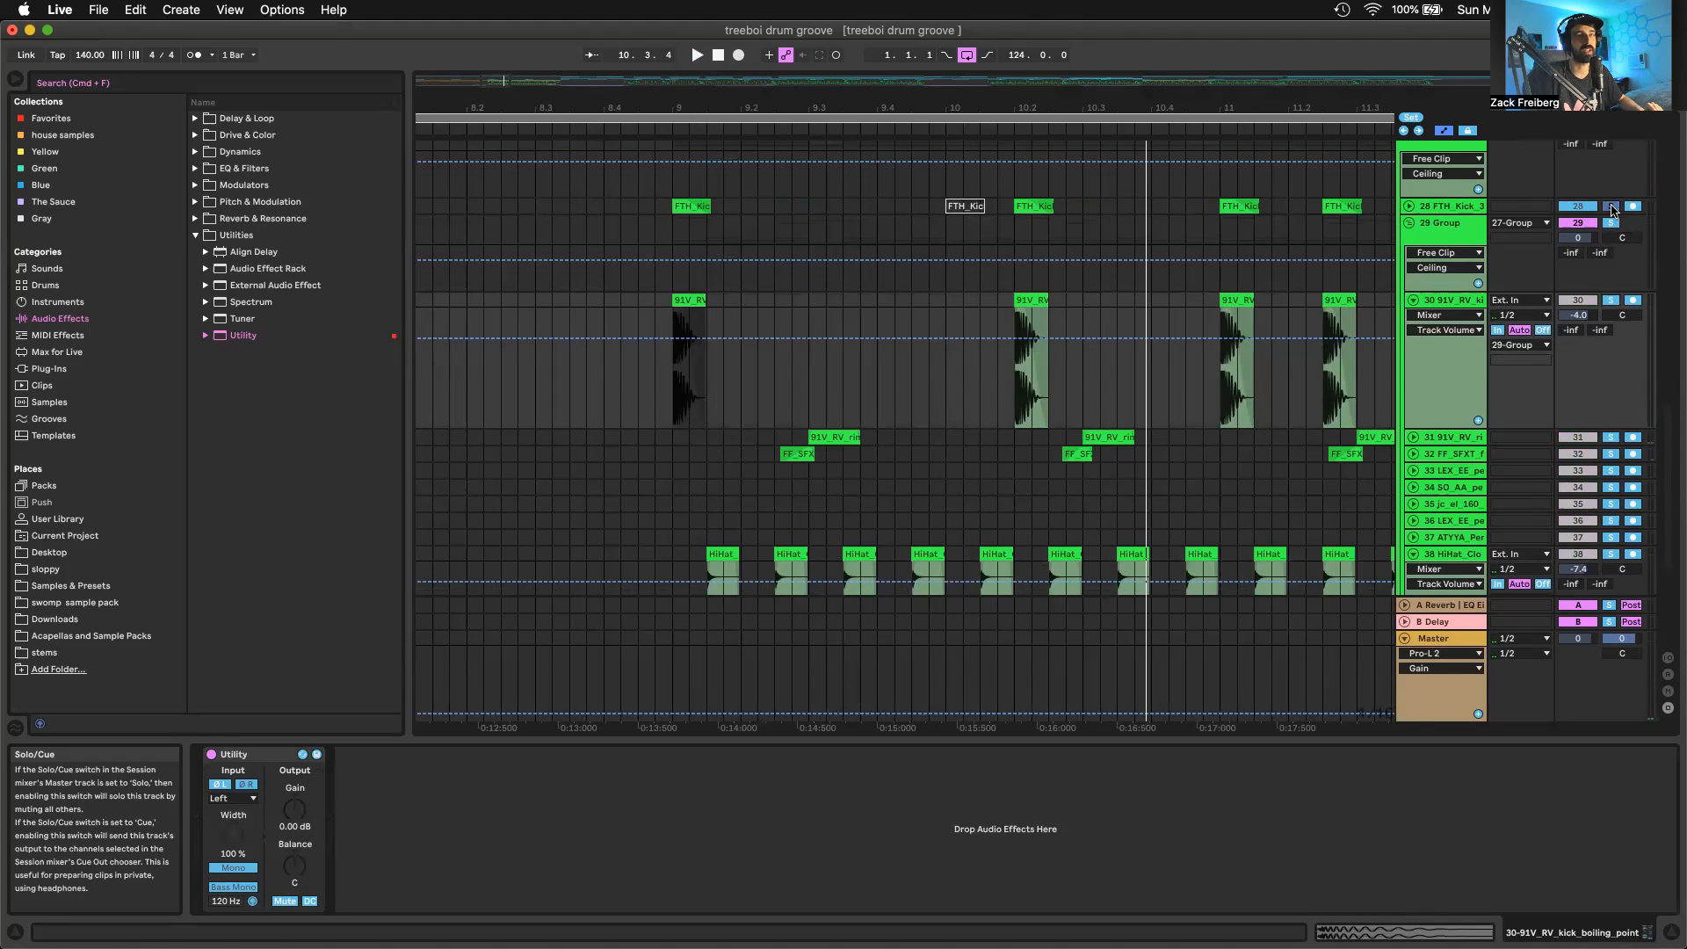
Select the FTH_Kick track 28 to show its devices, and play it soloed from bar 9
key("space")
left_click(1425, 206)
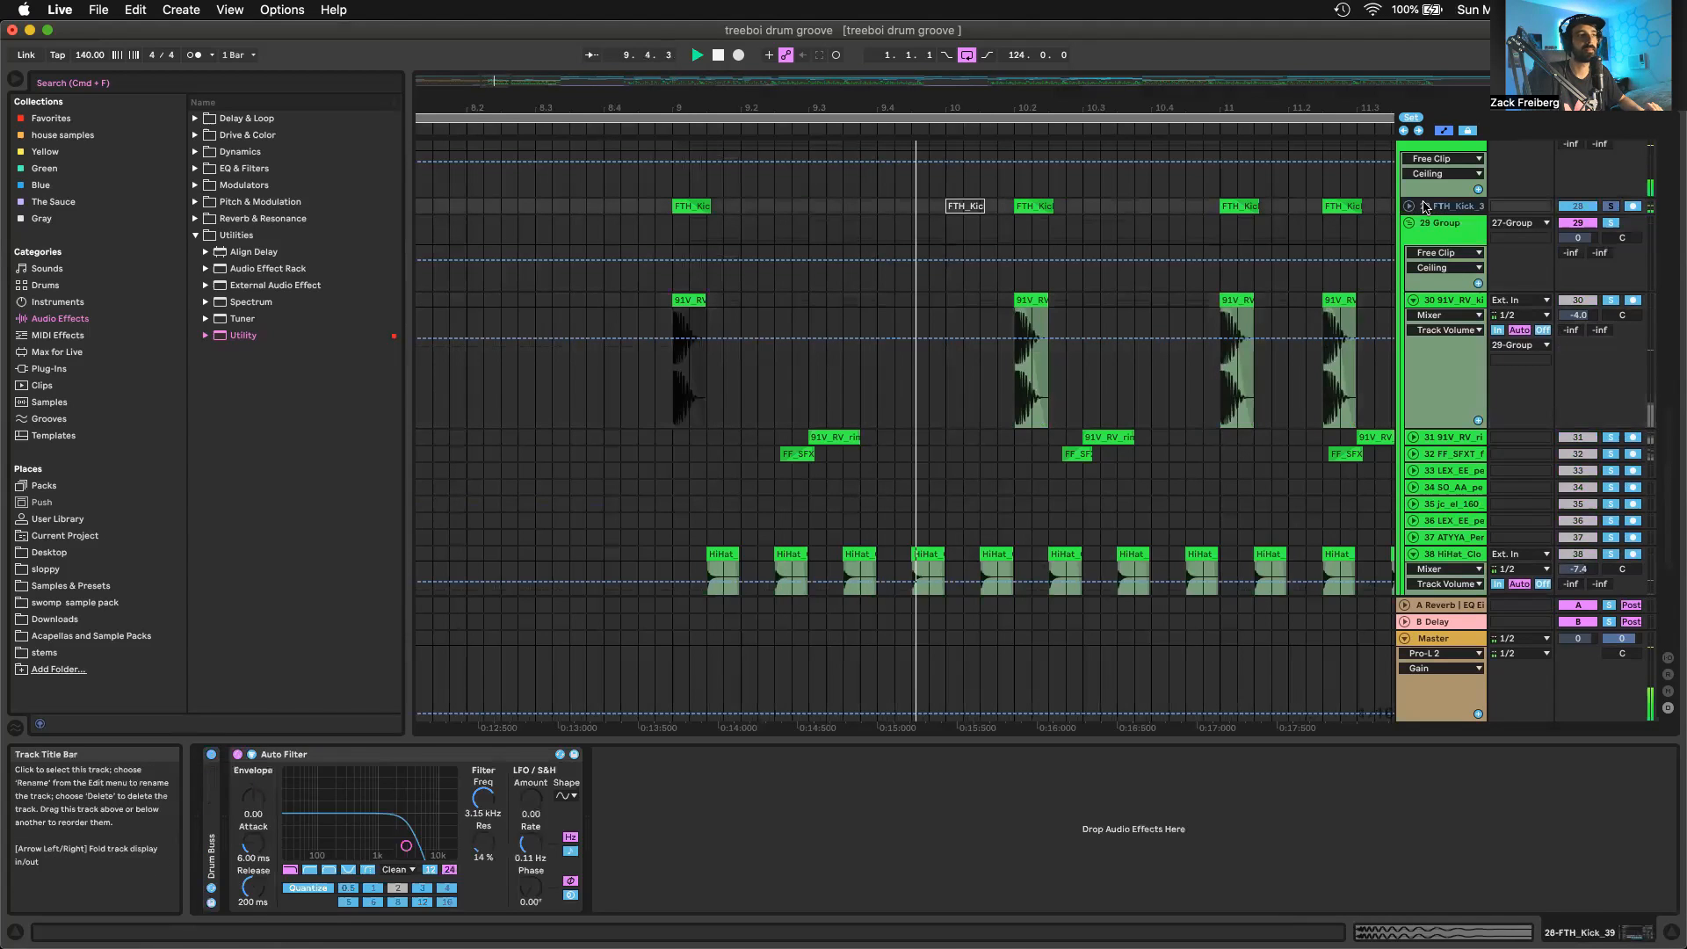
key("space")
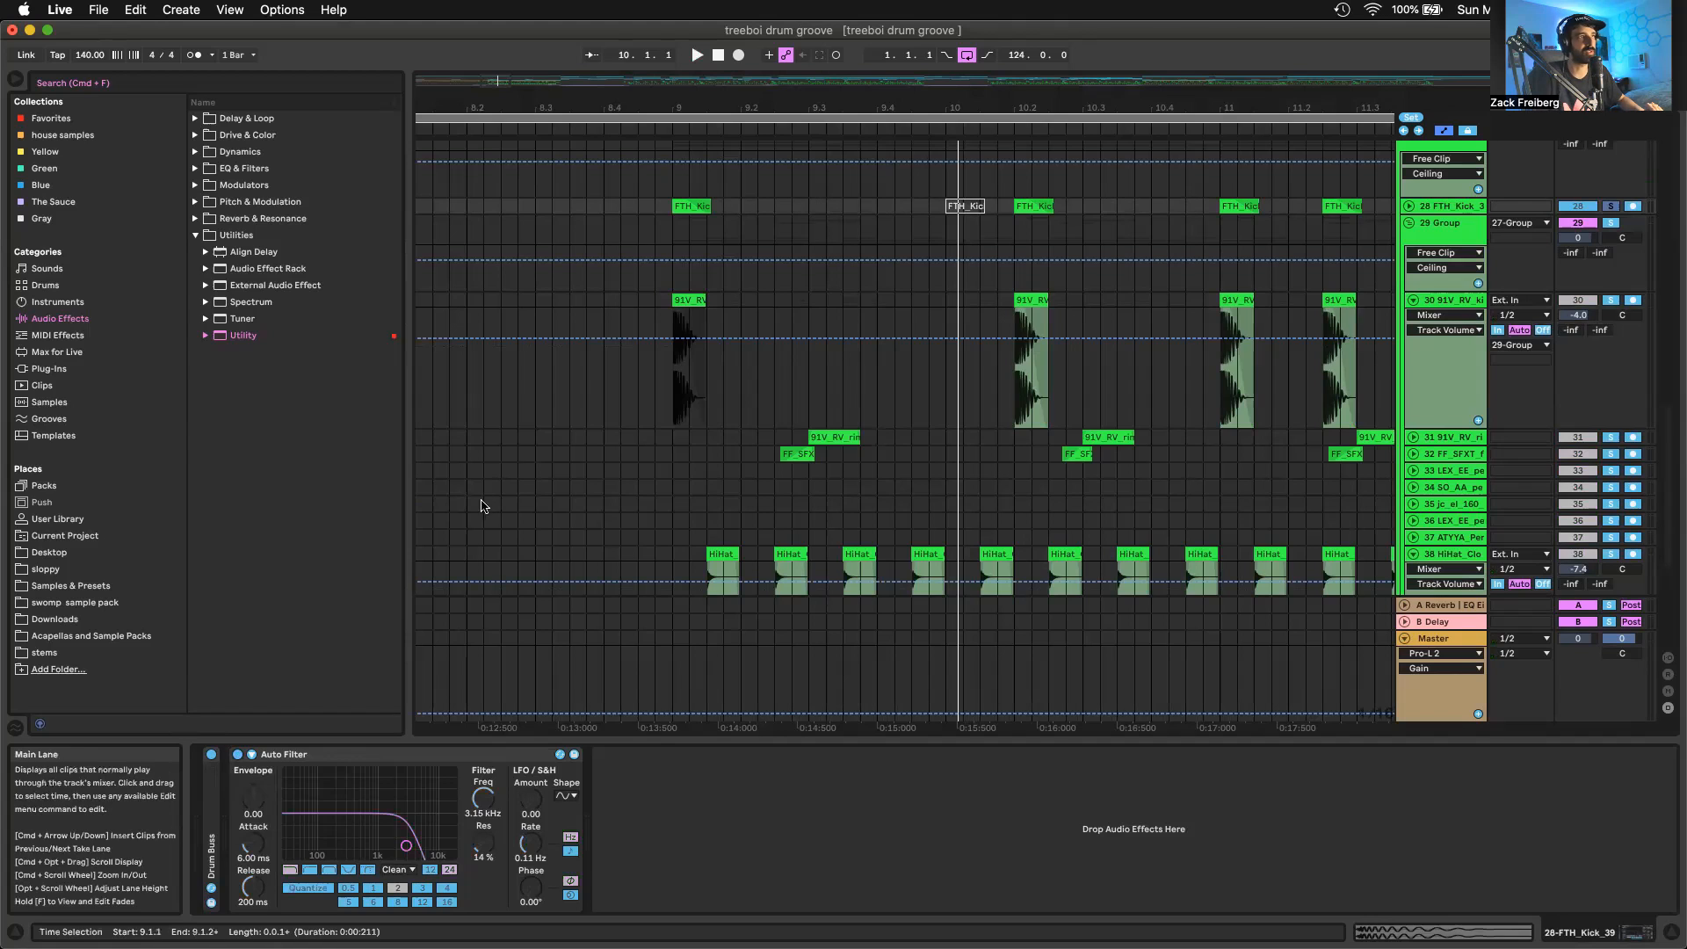
key("space")
scroll(1421, 226, "up", 1)
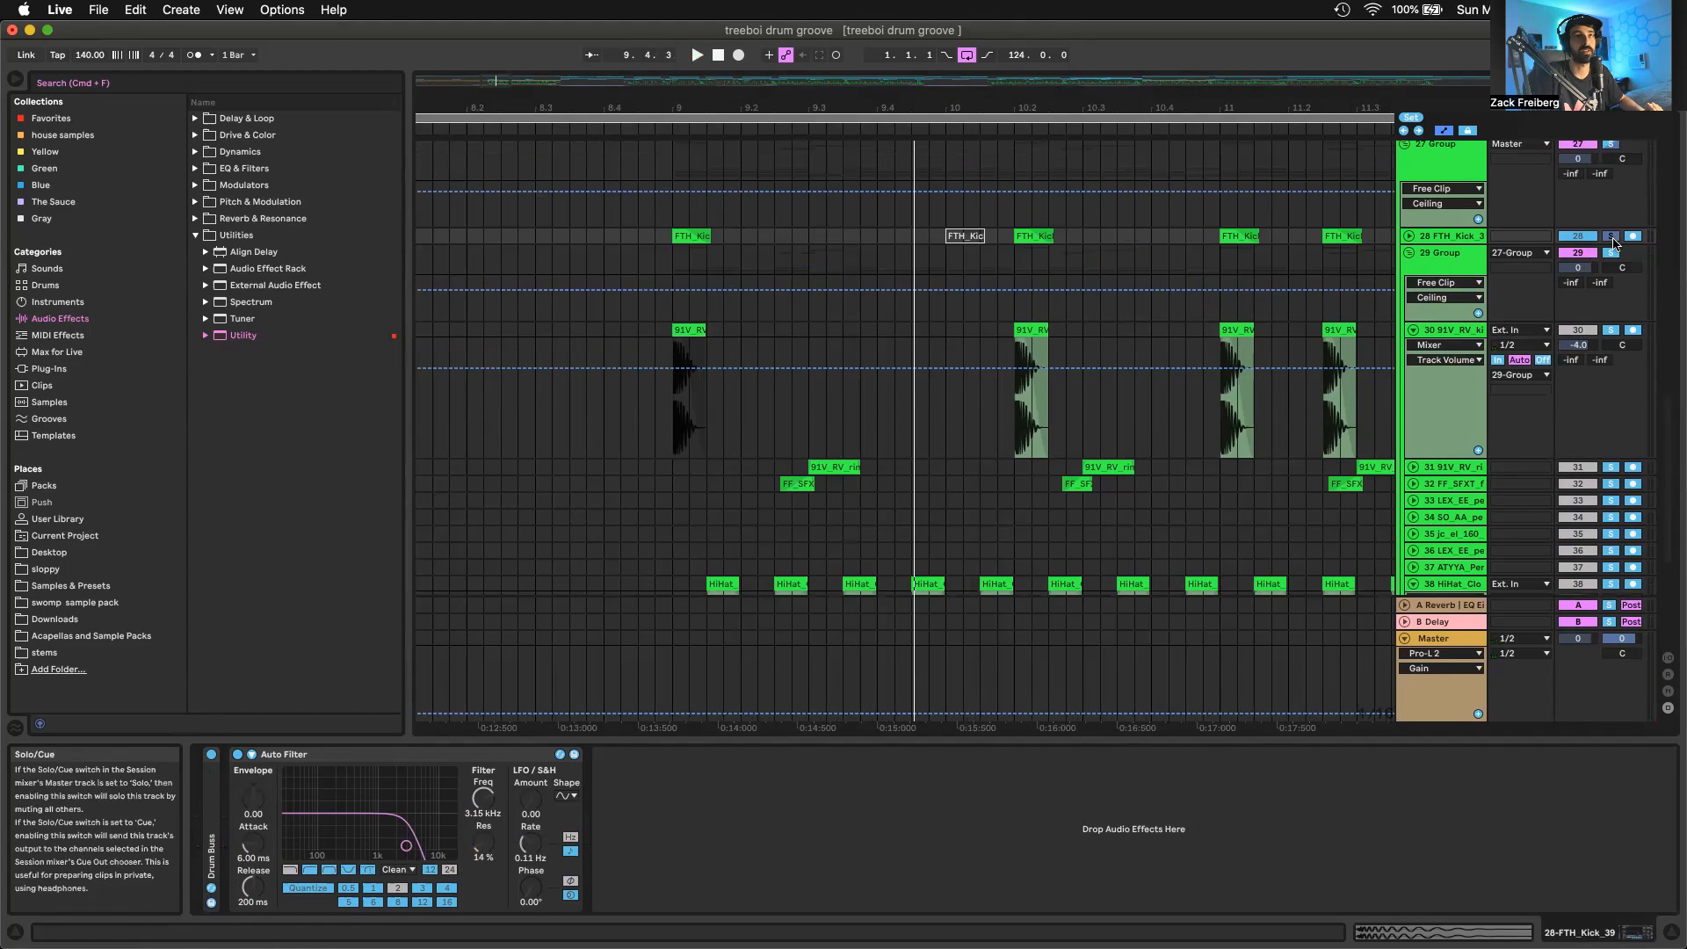
Deactivate the track 30 kick in favour of the track 28 kick, and play the soloed 27 Group from bar 9
left_click(1610, 237)
left_click(1575, 331)
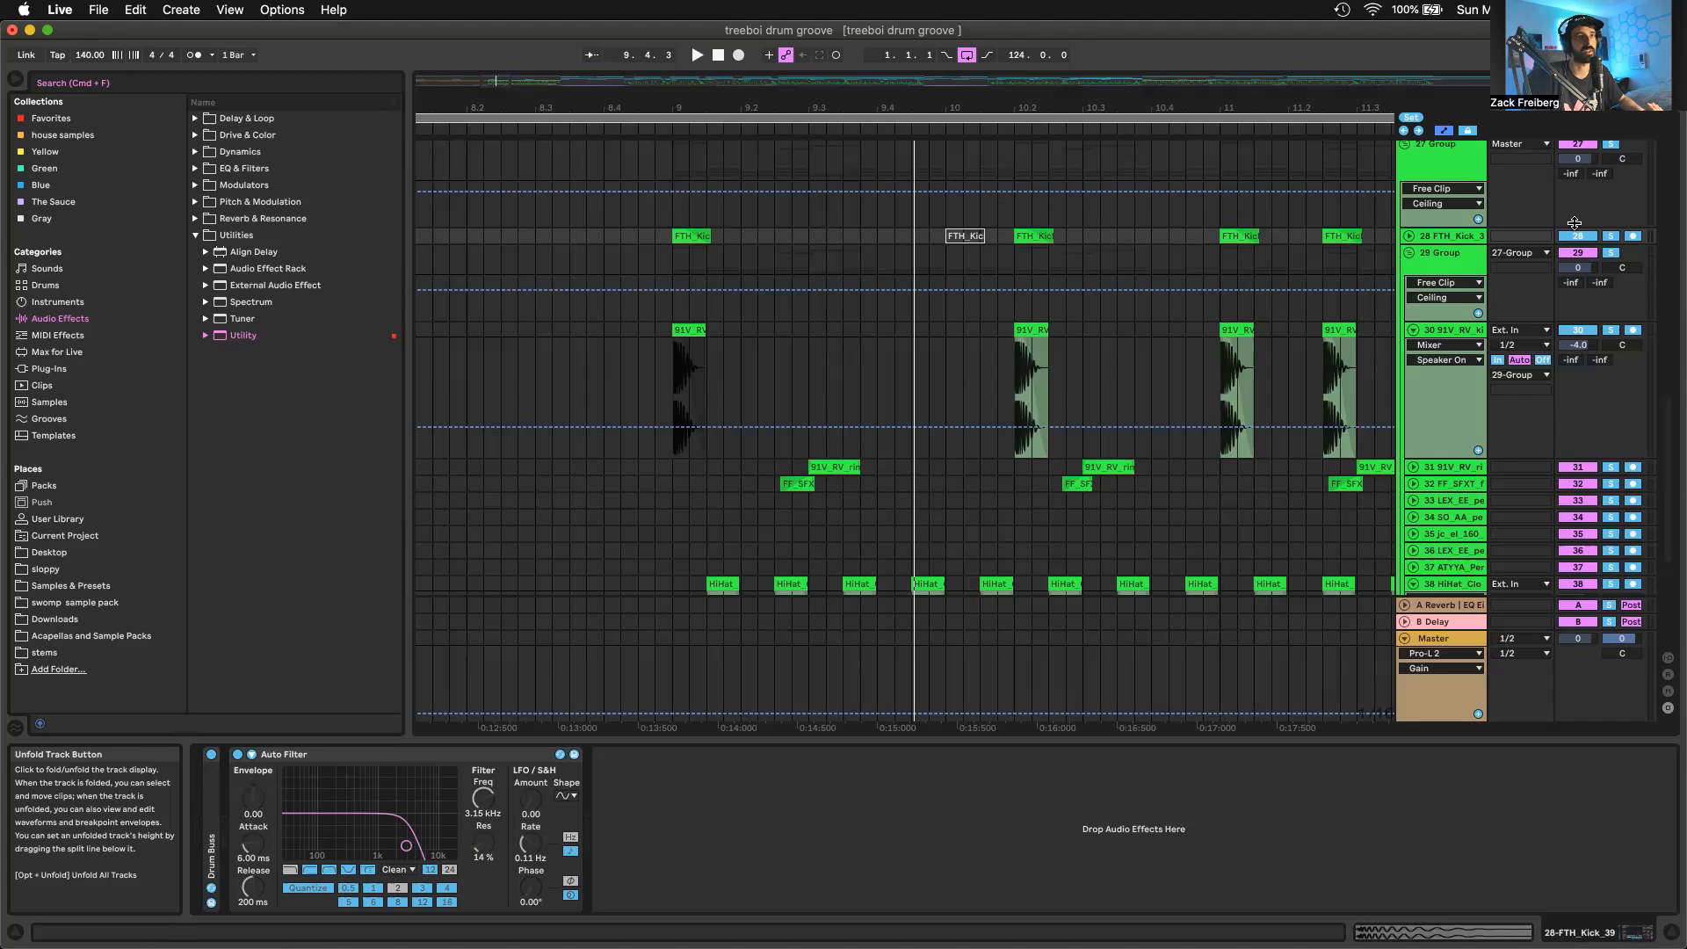
scroll(1517, 205, "up", 1)
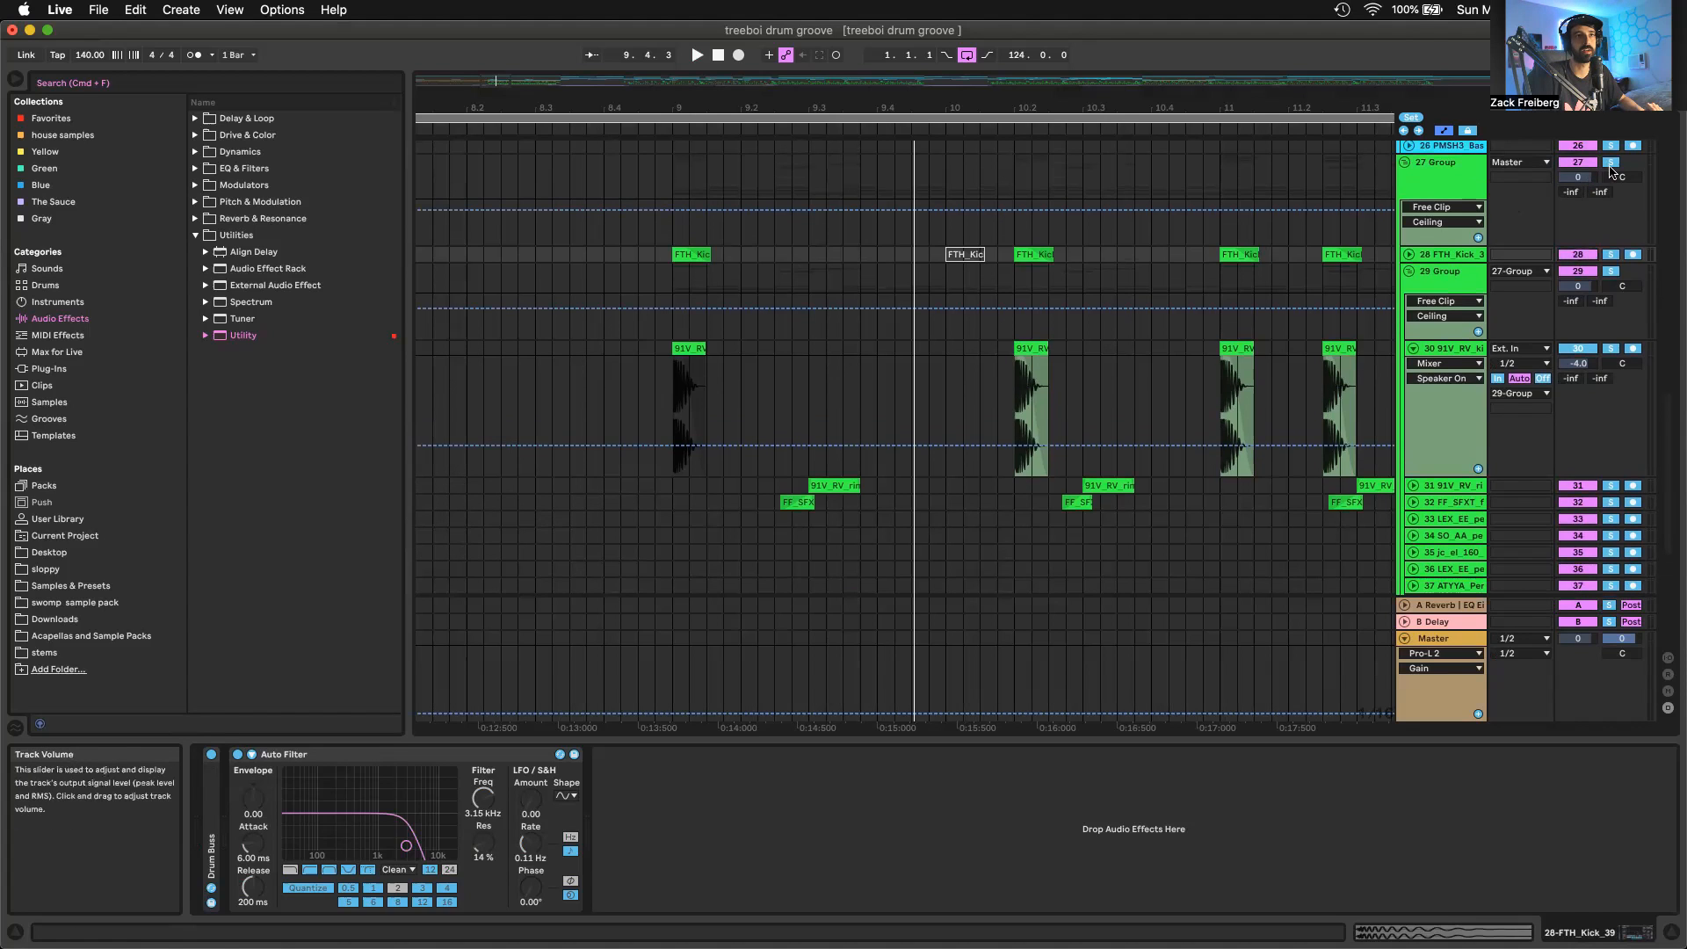
key("space")
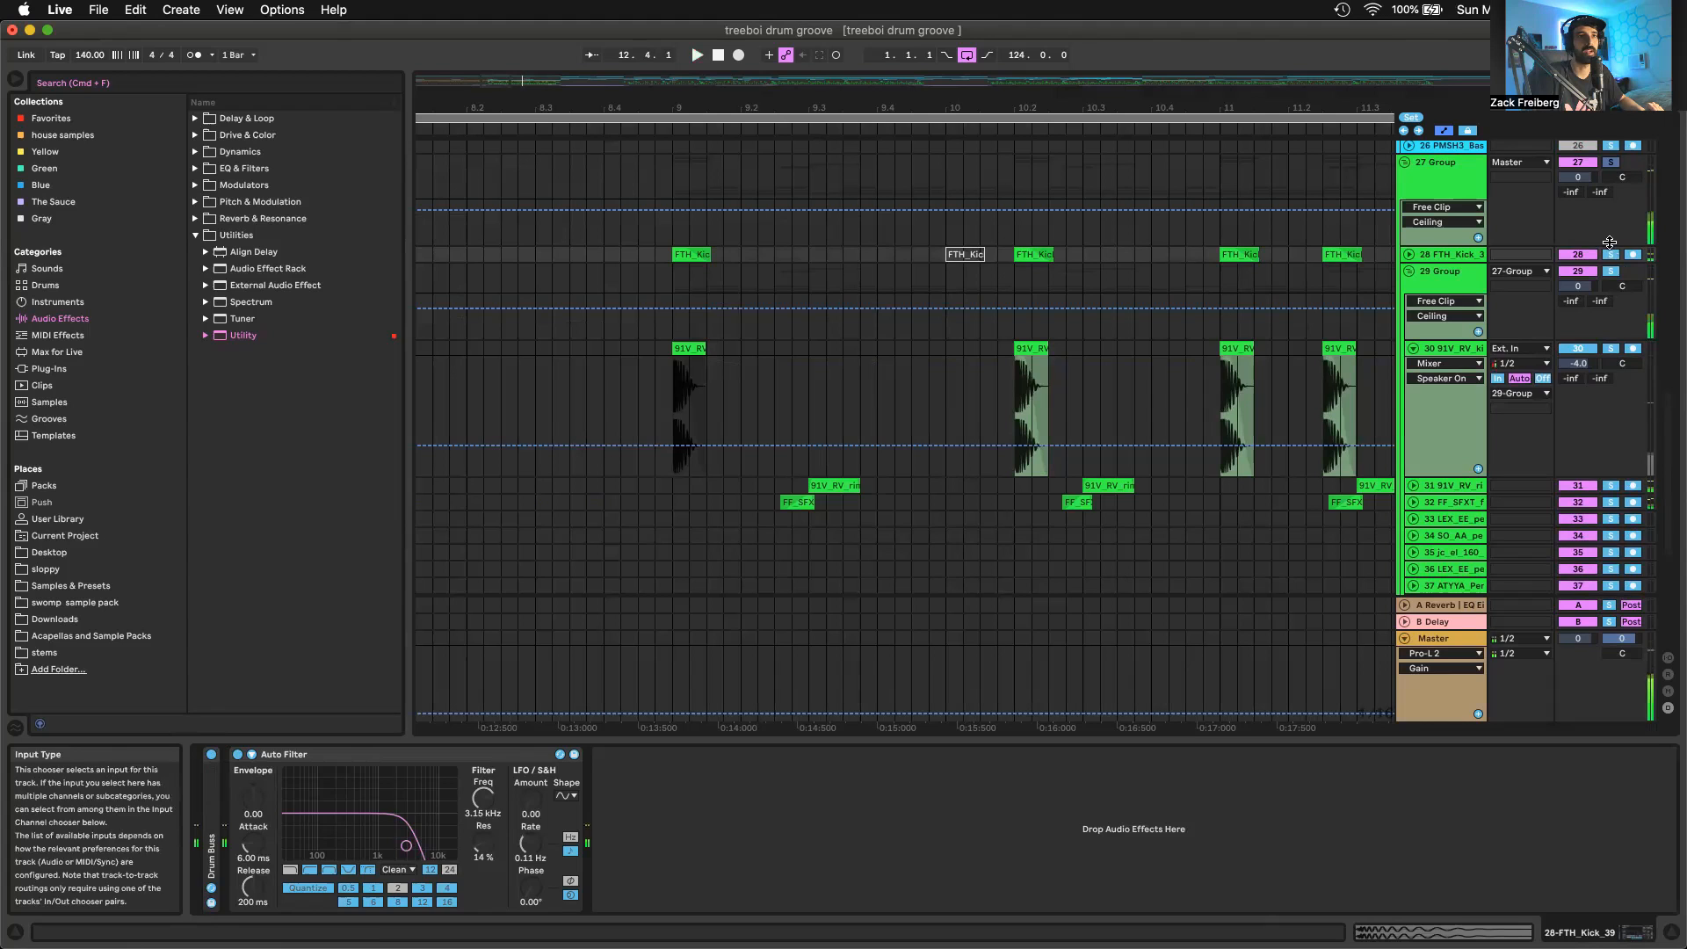
Play the soloed 27 Group from bar 9 with the track 30 kick active instead of track 28, looking over the drum clips
key("space")
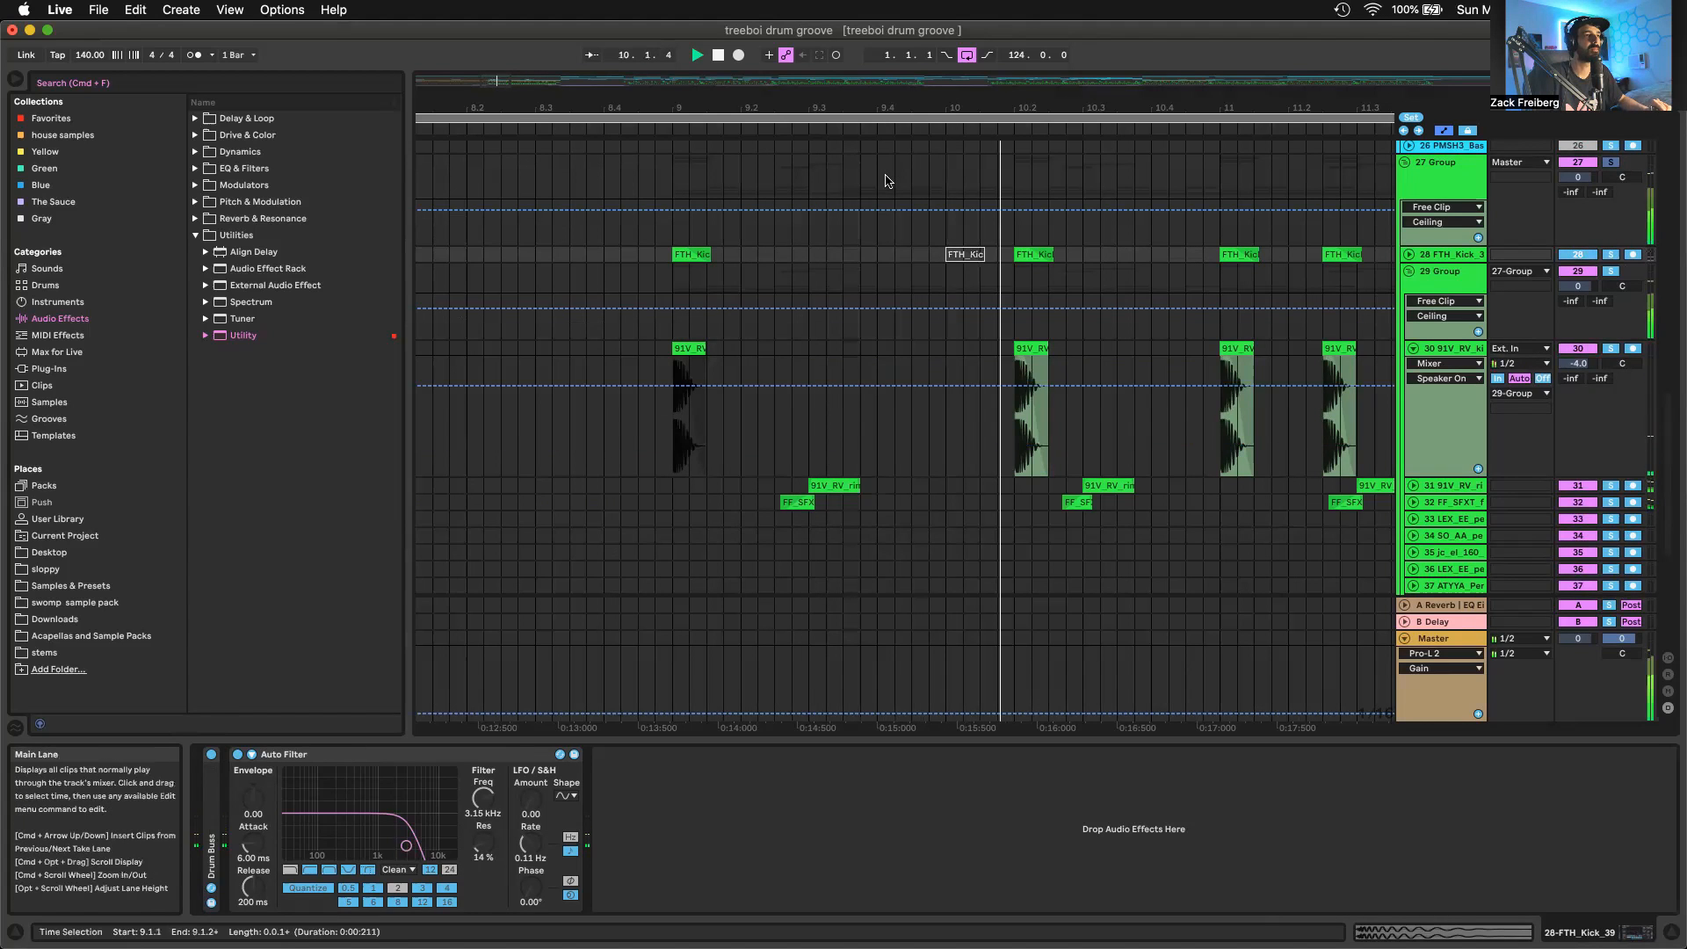
scroll(886, 178, "down", 5)
scroll(889, 188, "right", 3)
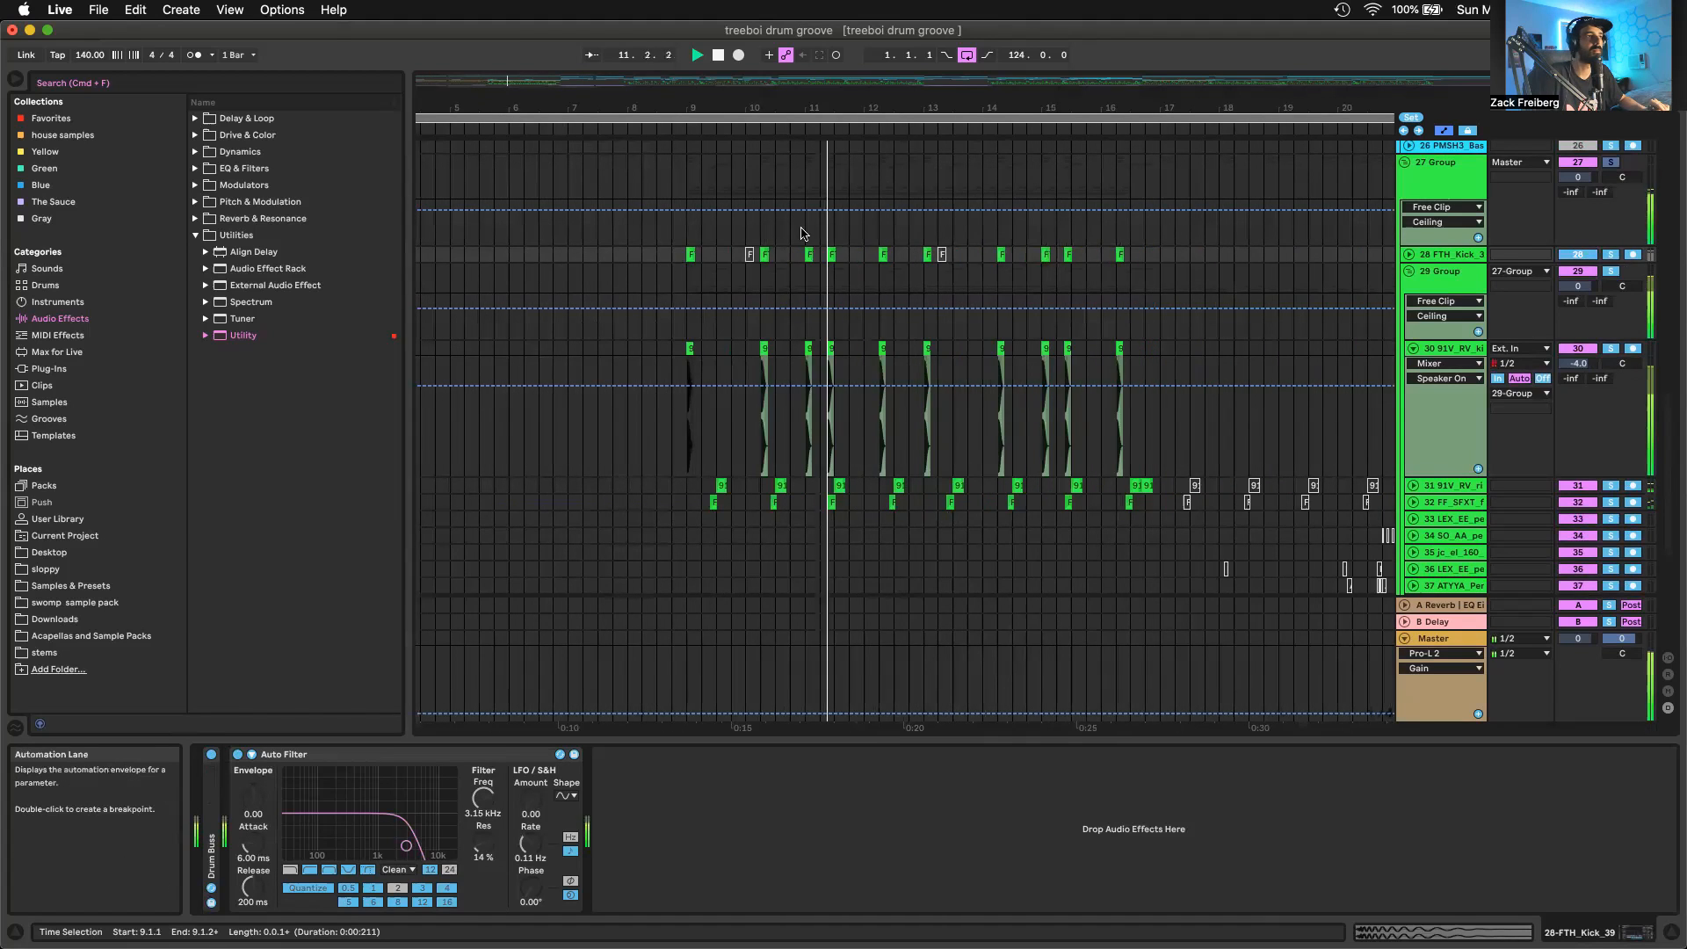
scroll(801, 232, "up", 2)
scroll(801, 233, "up", 1)
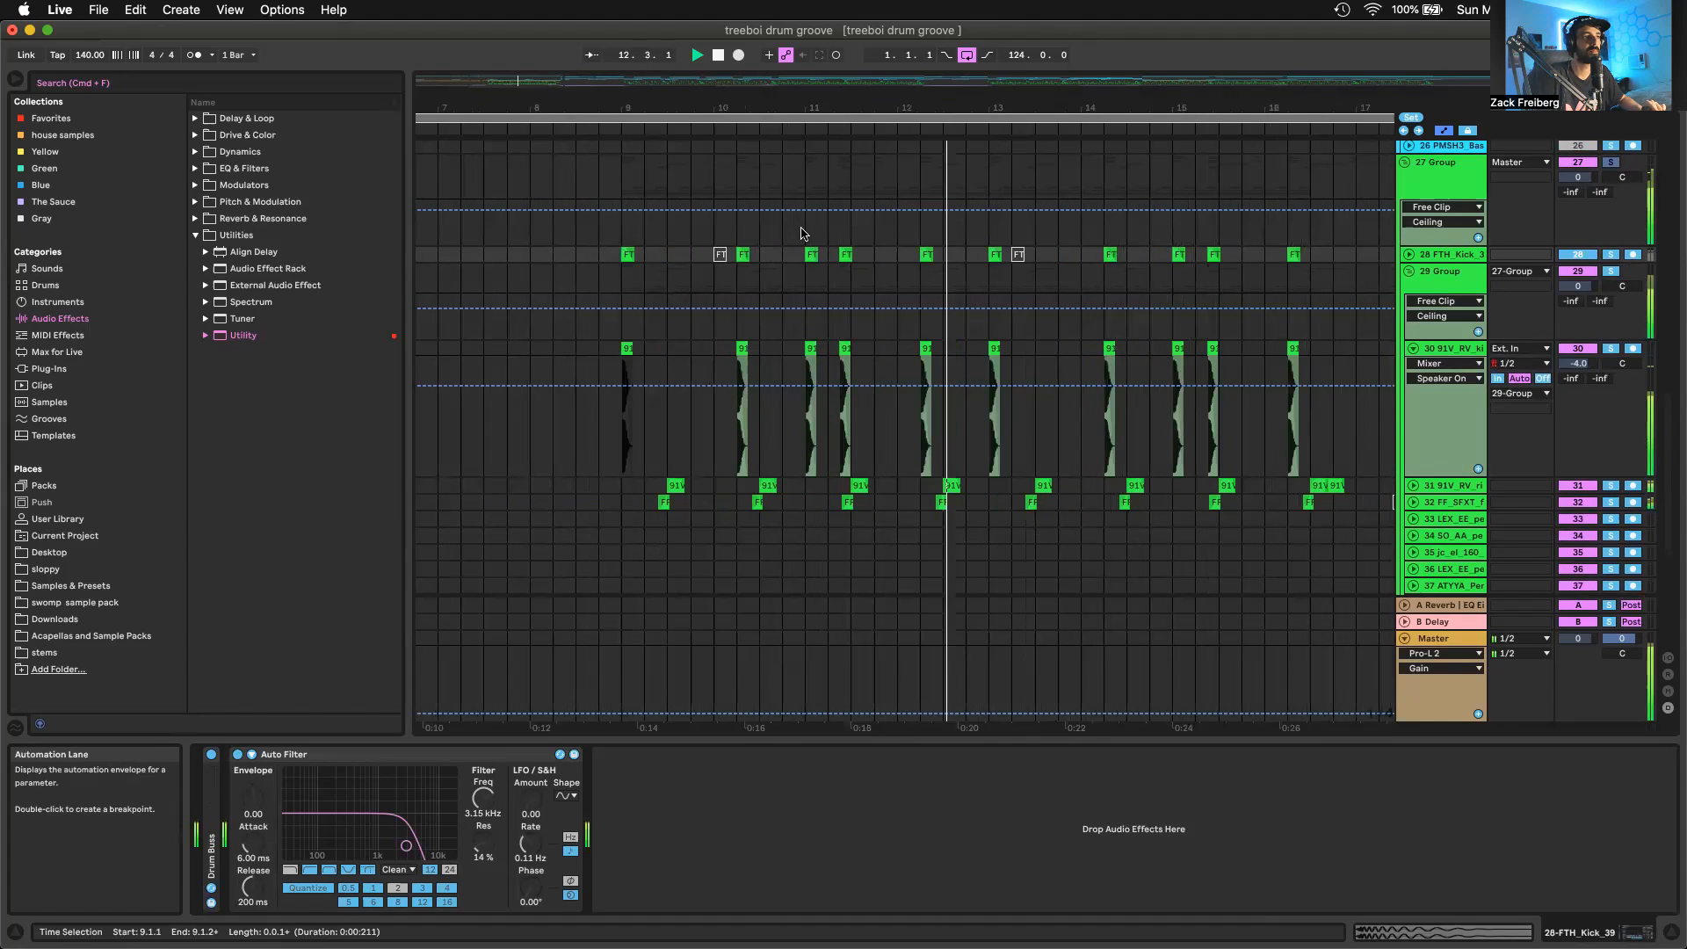
Unfold the rim track 31, select its first 91V_RV_rim_new_york clip in bar 9, and play the track soloed
scroll(1300, 334, "down", 5)
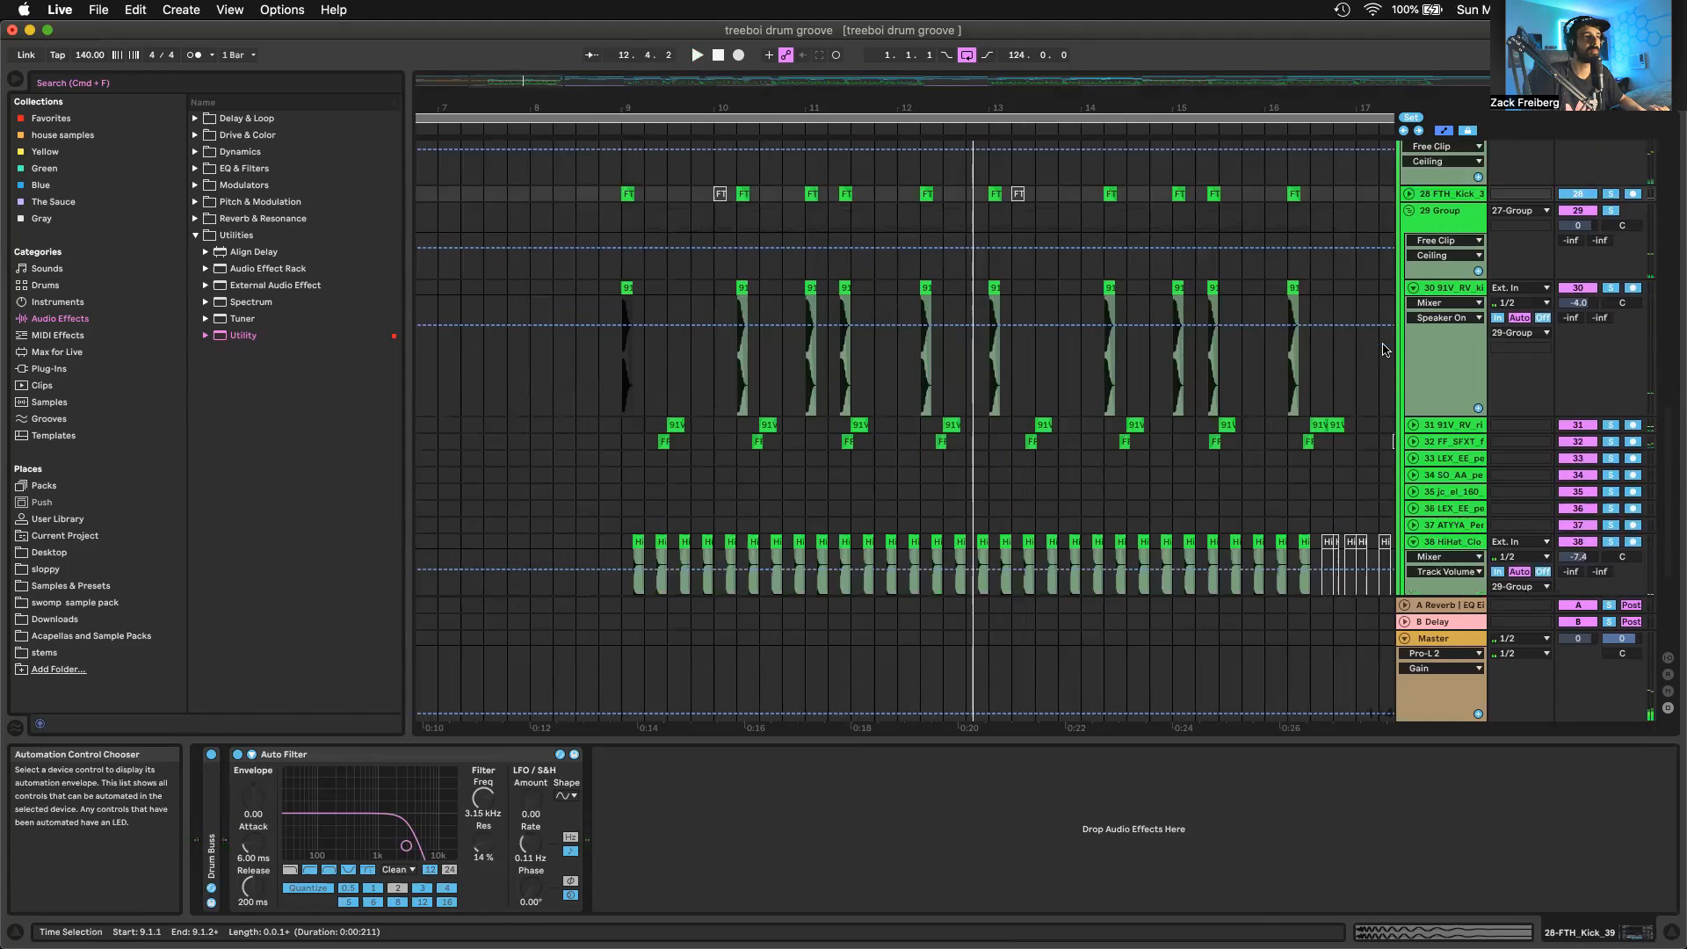
left_click(1412, 369)
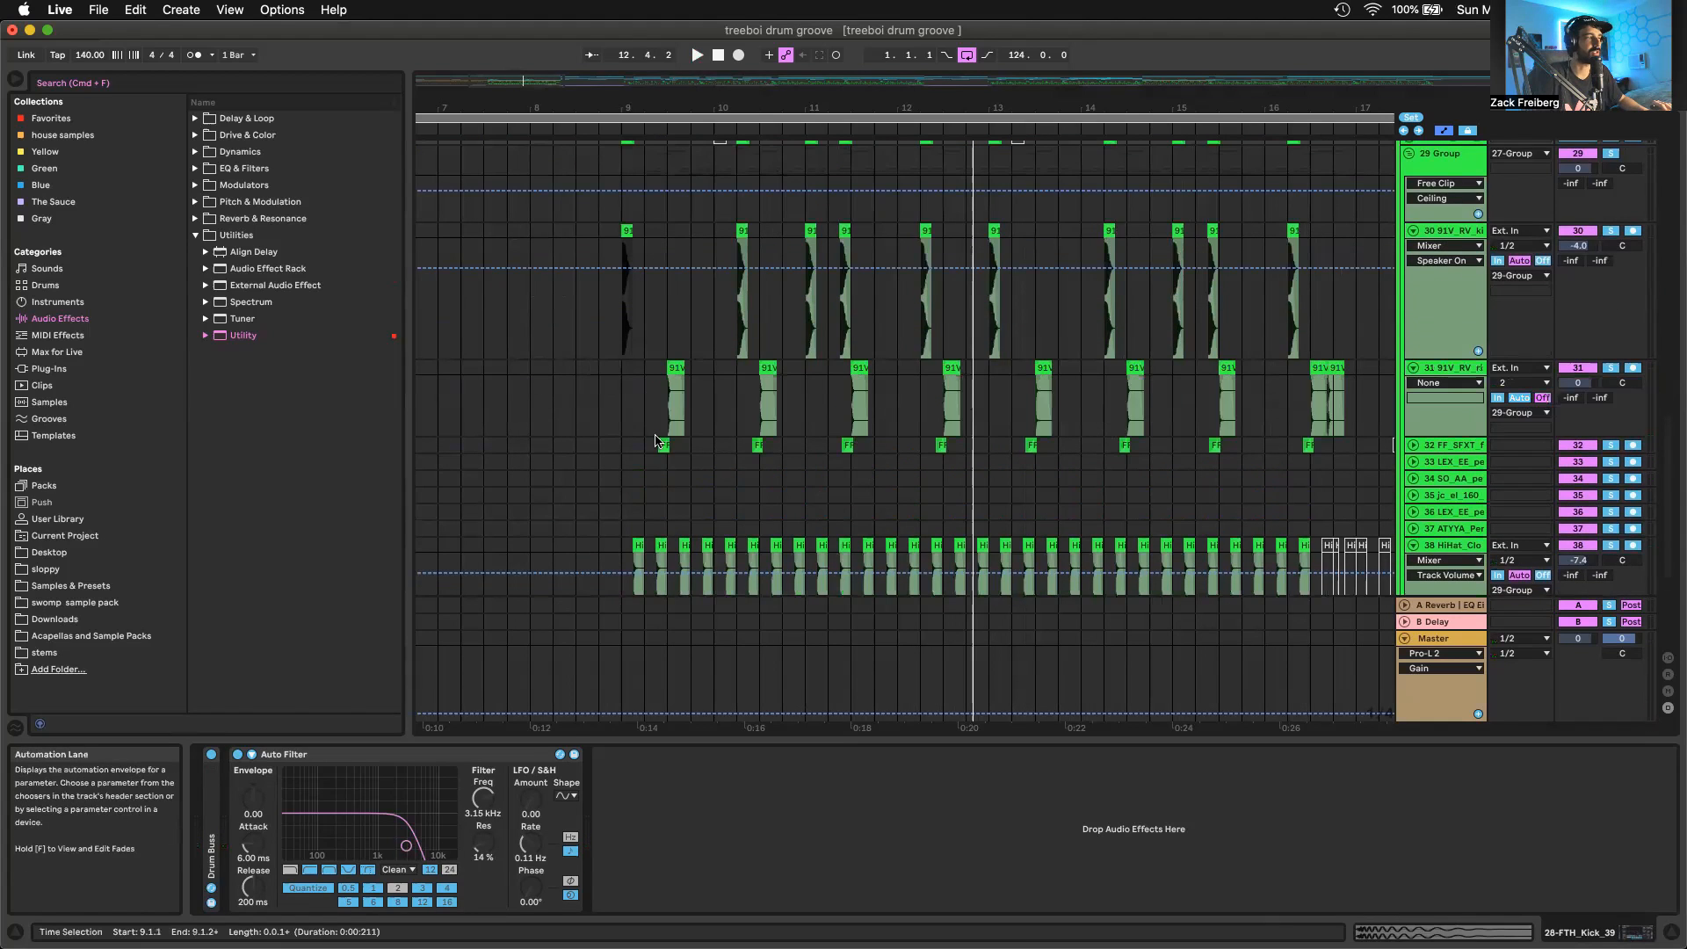
scroll(626, 415, "up", 5)
scroll(762, 400, "up", 3)
left_click(903, 367)
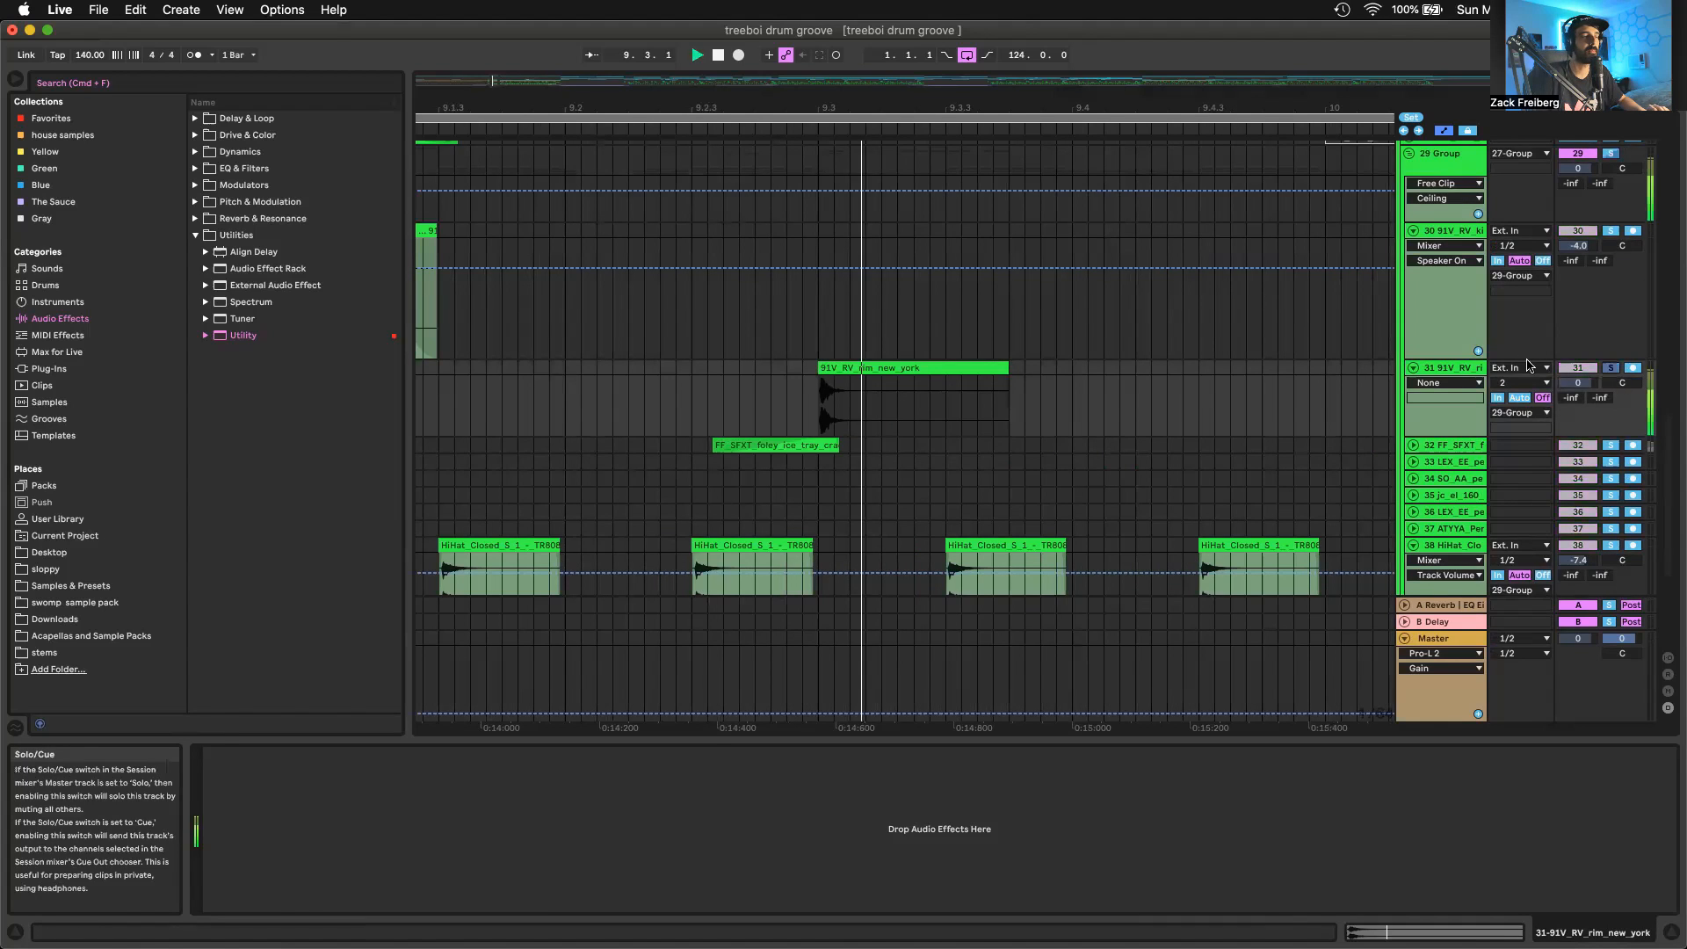
Unfold track 32, select its first FF_SFXT foley ice tray clip in bar 9, and play the track soloed
left_click(1412, 444)
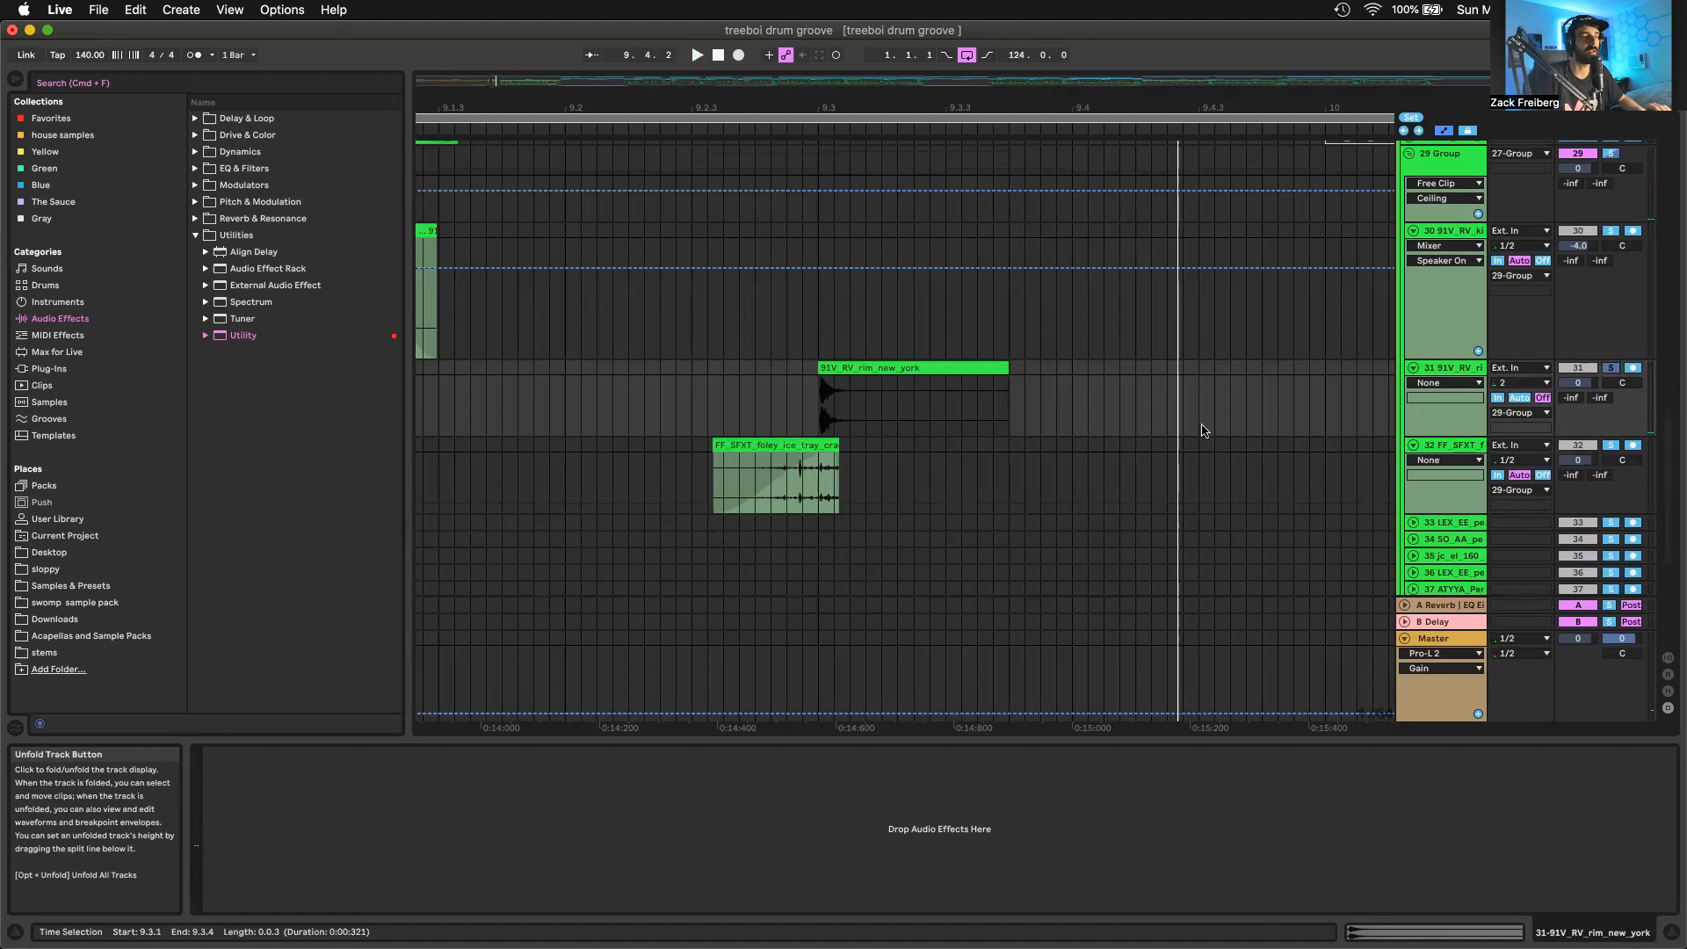
scroll(1020, 479, "up", 3)
scroll(1019, 480, "down", 4)
scroll(1023, 481, "down", 2)
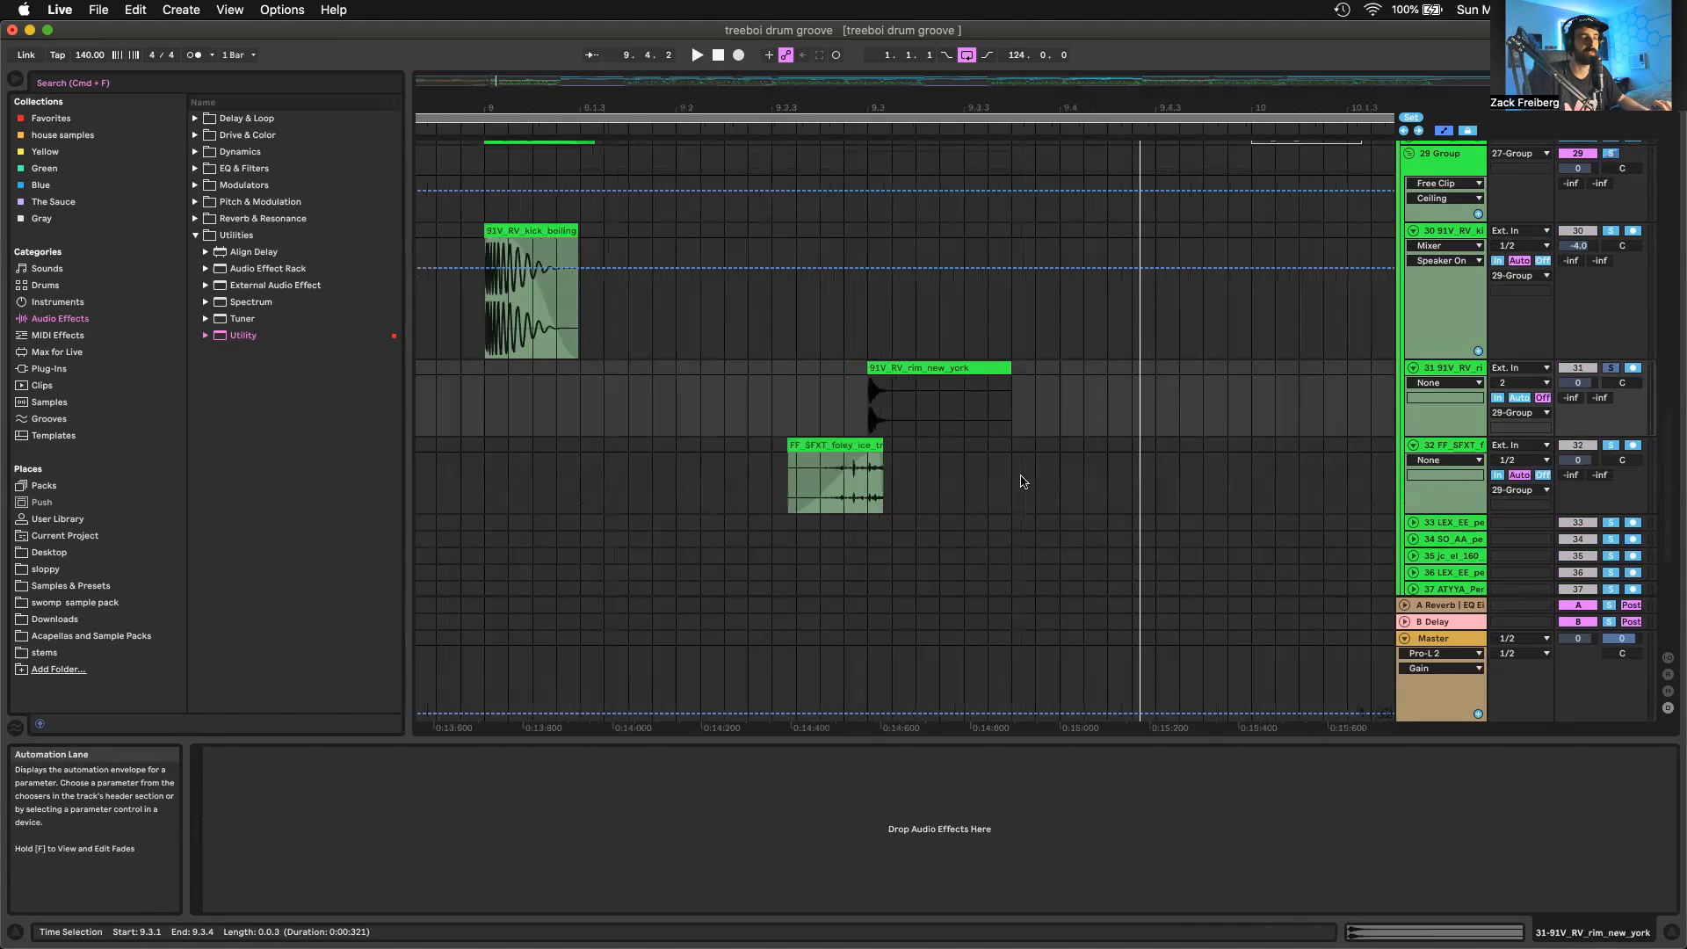
scroll(1023, 481, "down", 4)
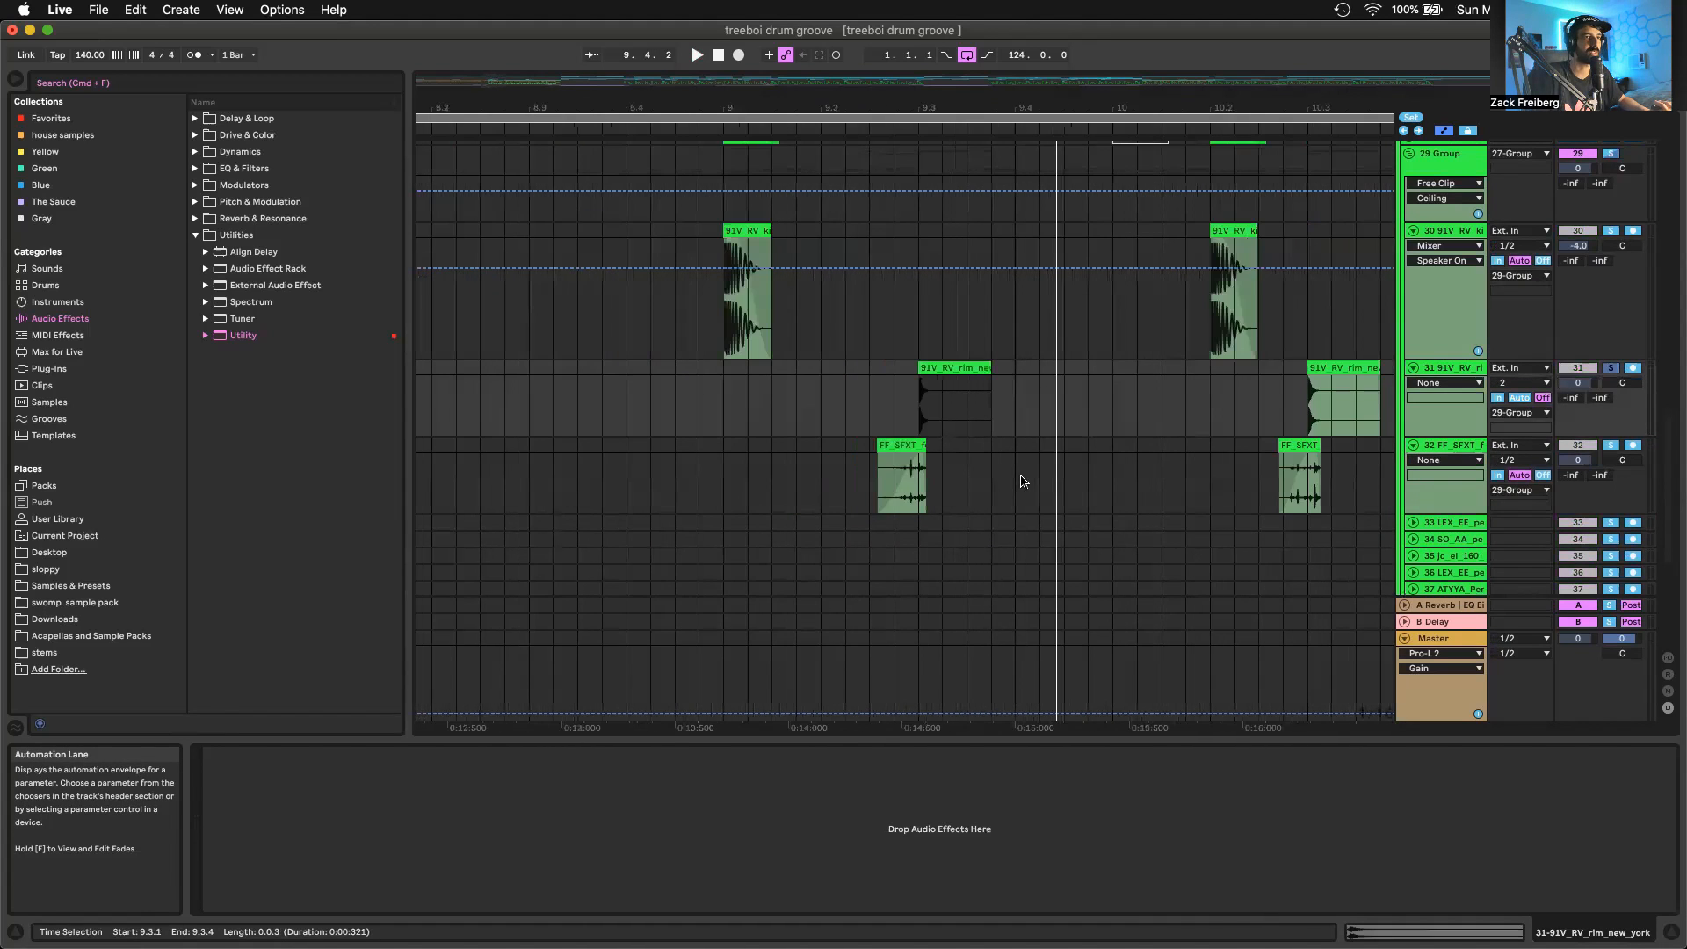
left_click(900, 445)
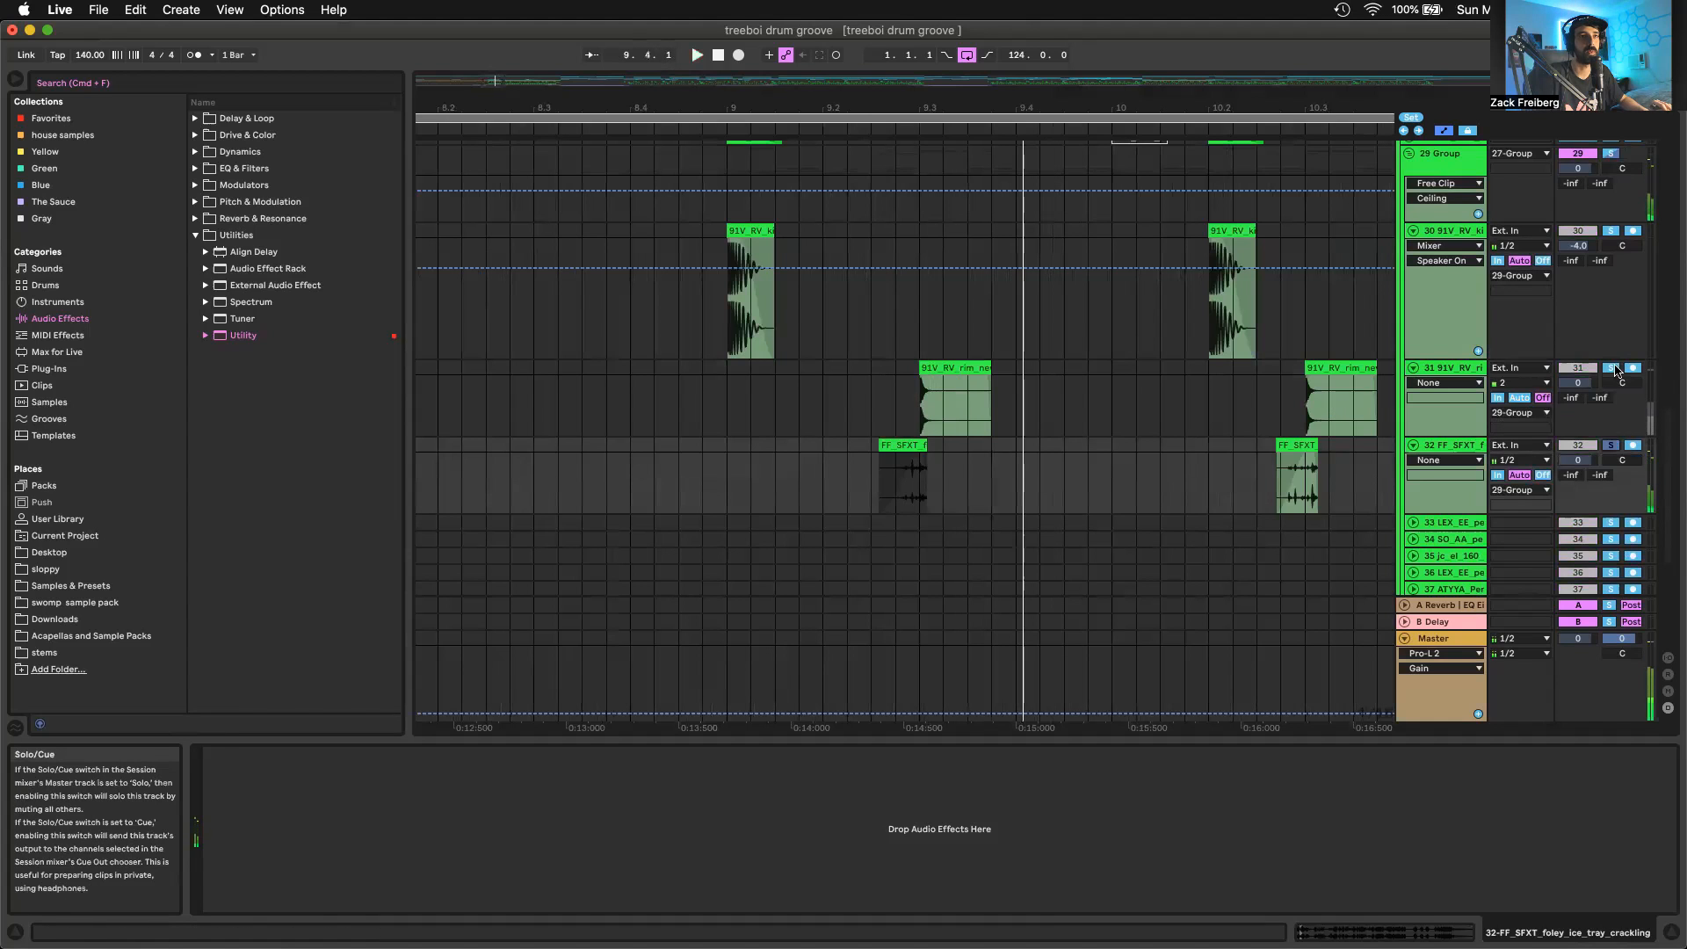
key("space")
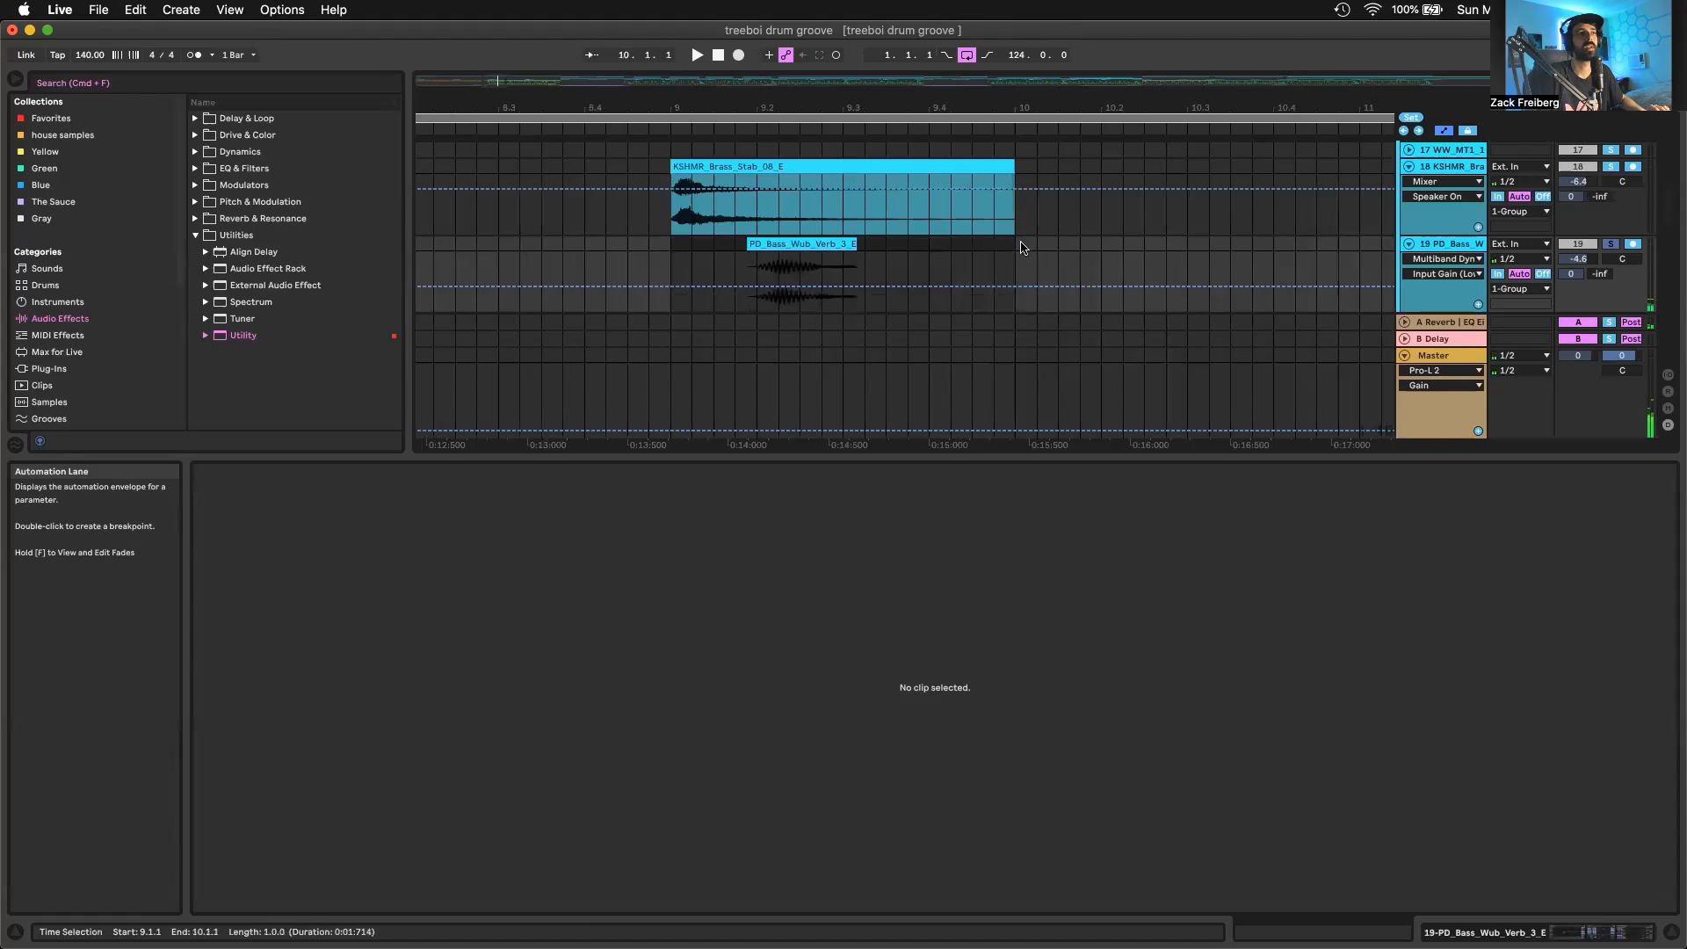
Play bar 9 of the soloed PD_Bass_Wub_Verb_3_E track 19, and show its Reverb send and Multiband Dynamics settings
left_click_drag(672, 247, 1022, 247)
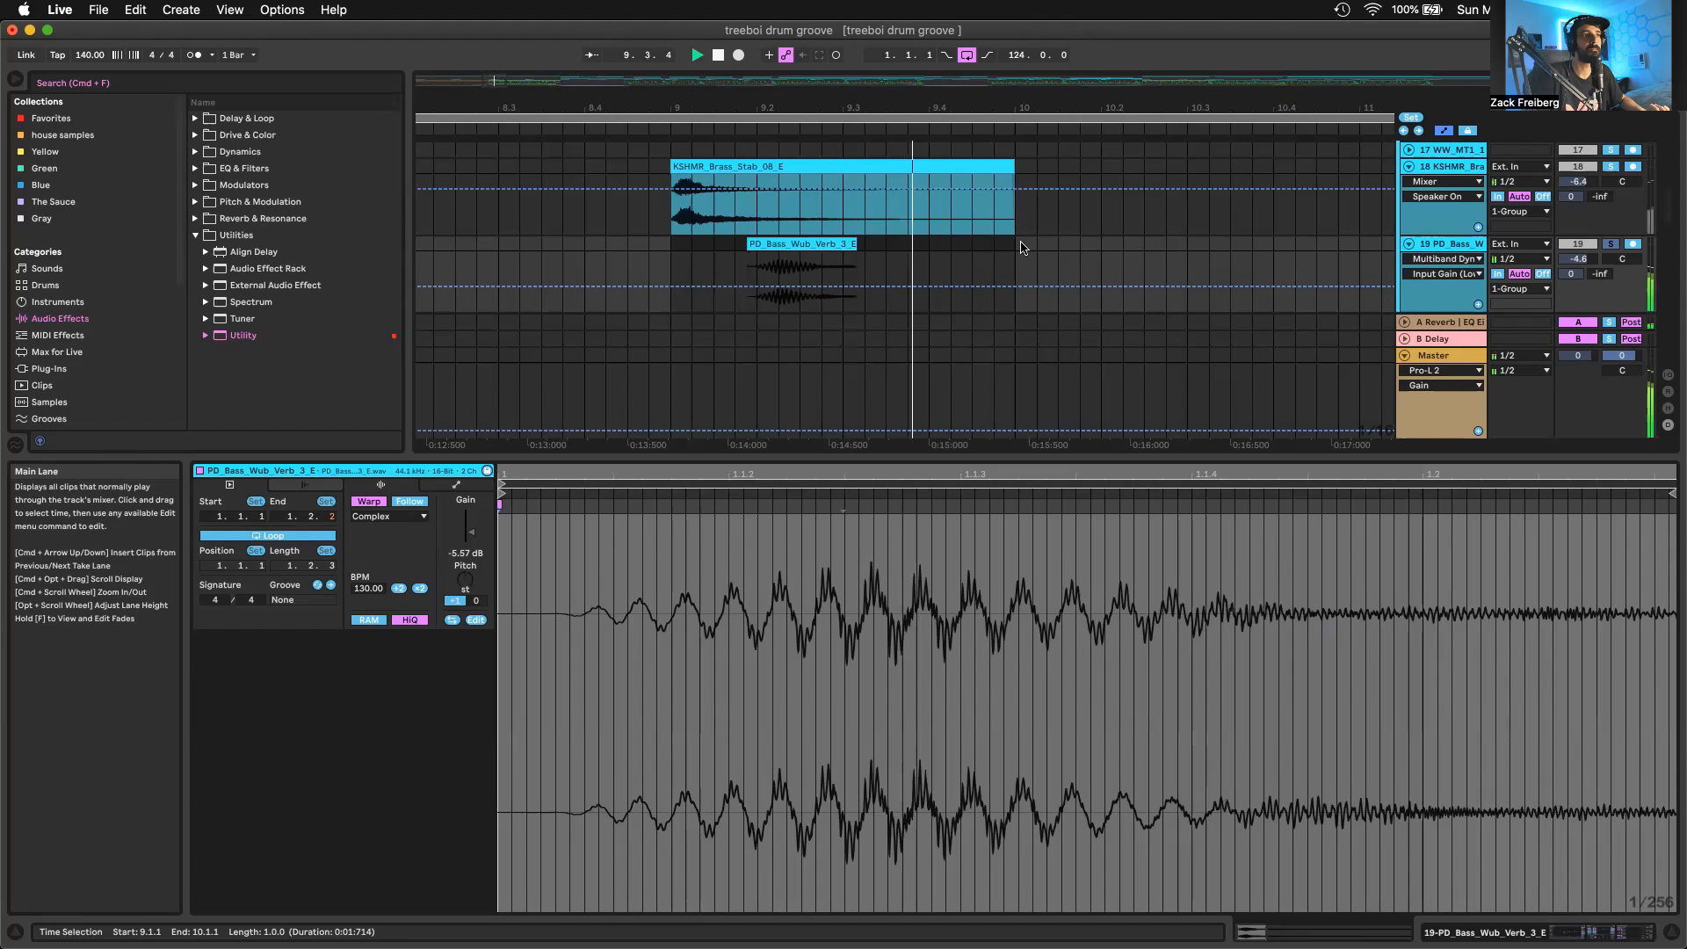
key("space")
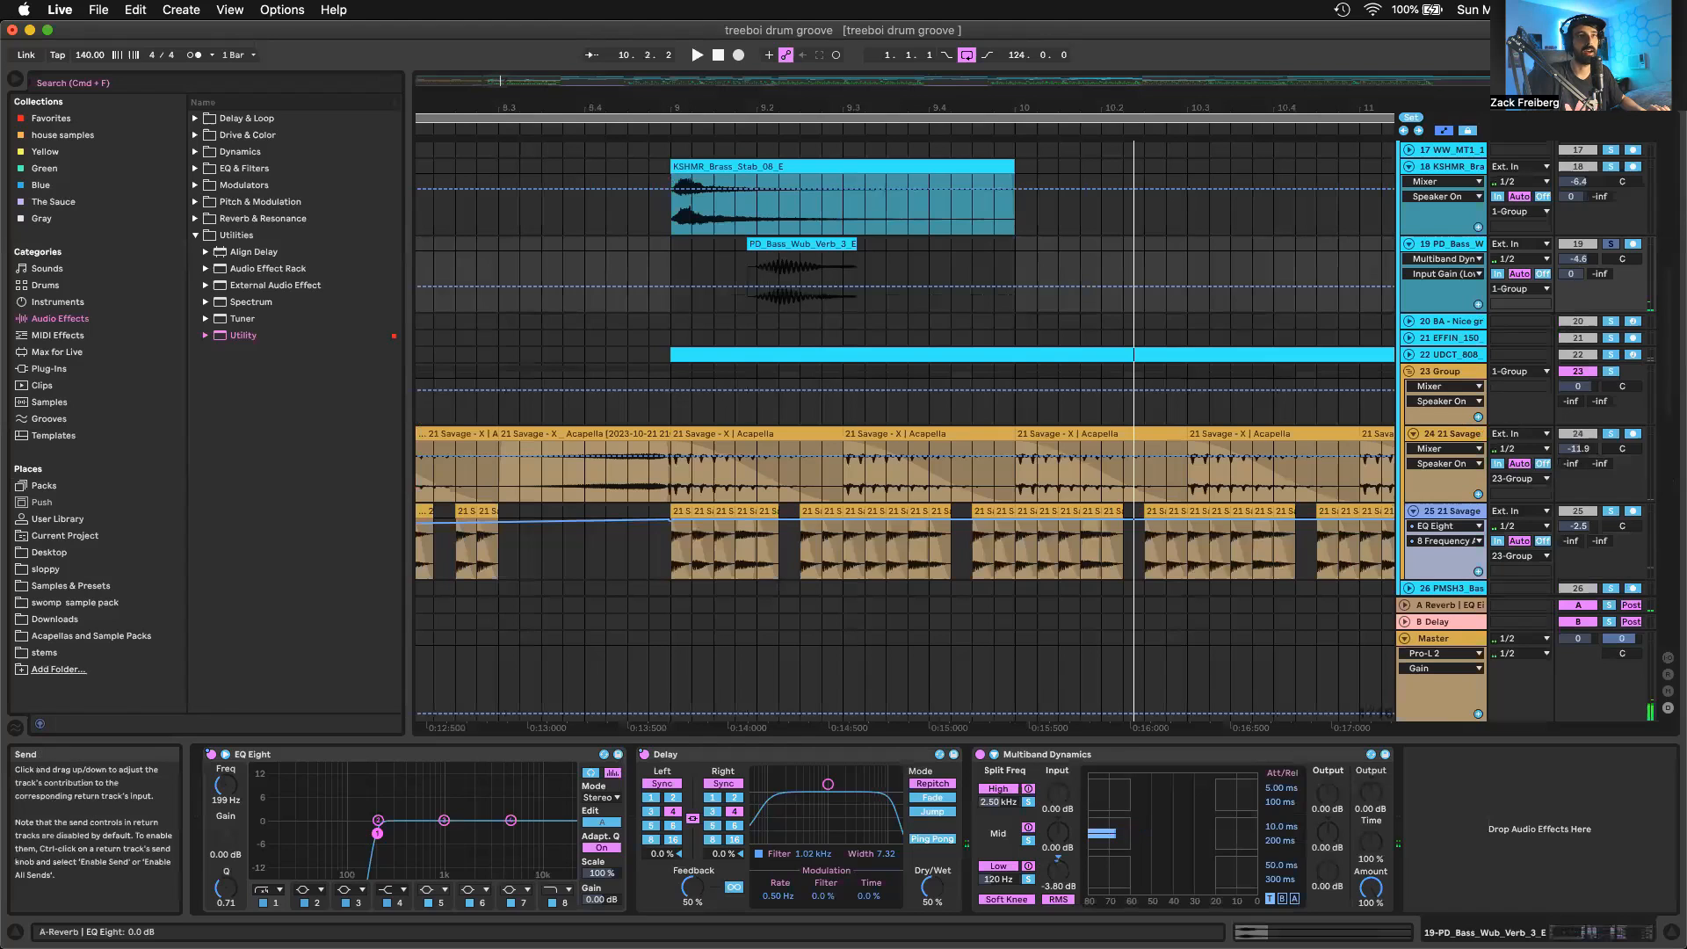
left_click(1572, 274)
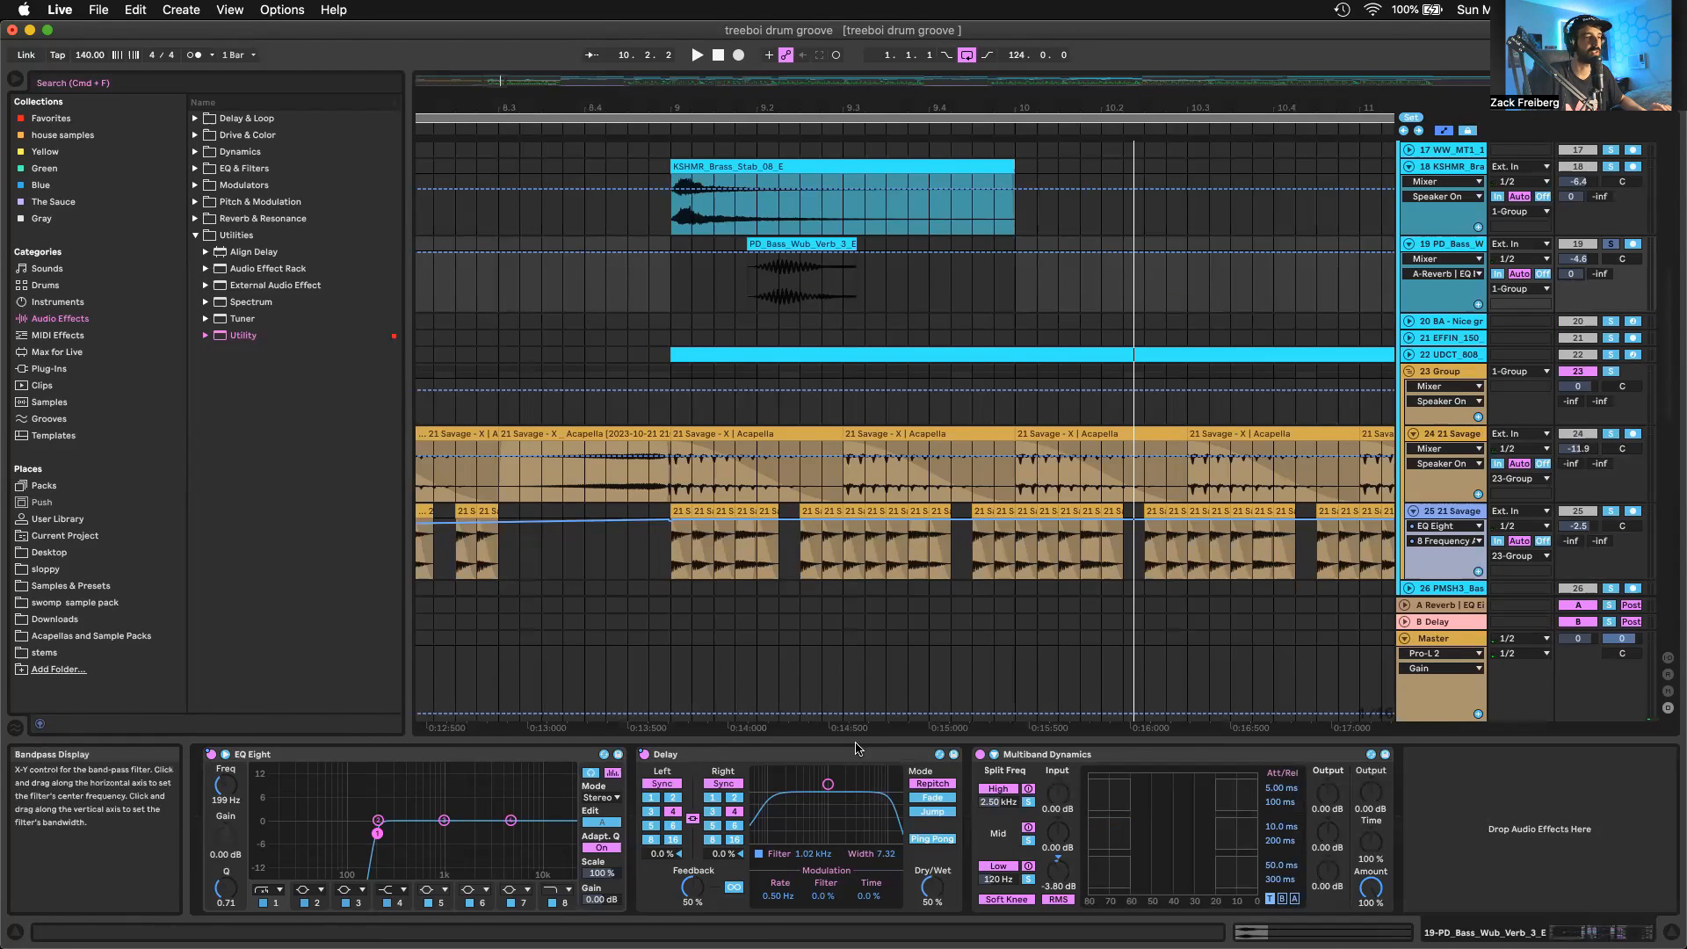
left_click(1064, 756)
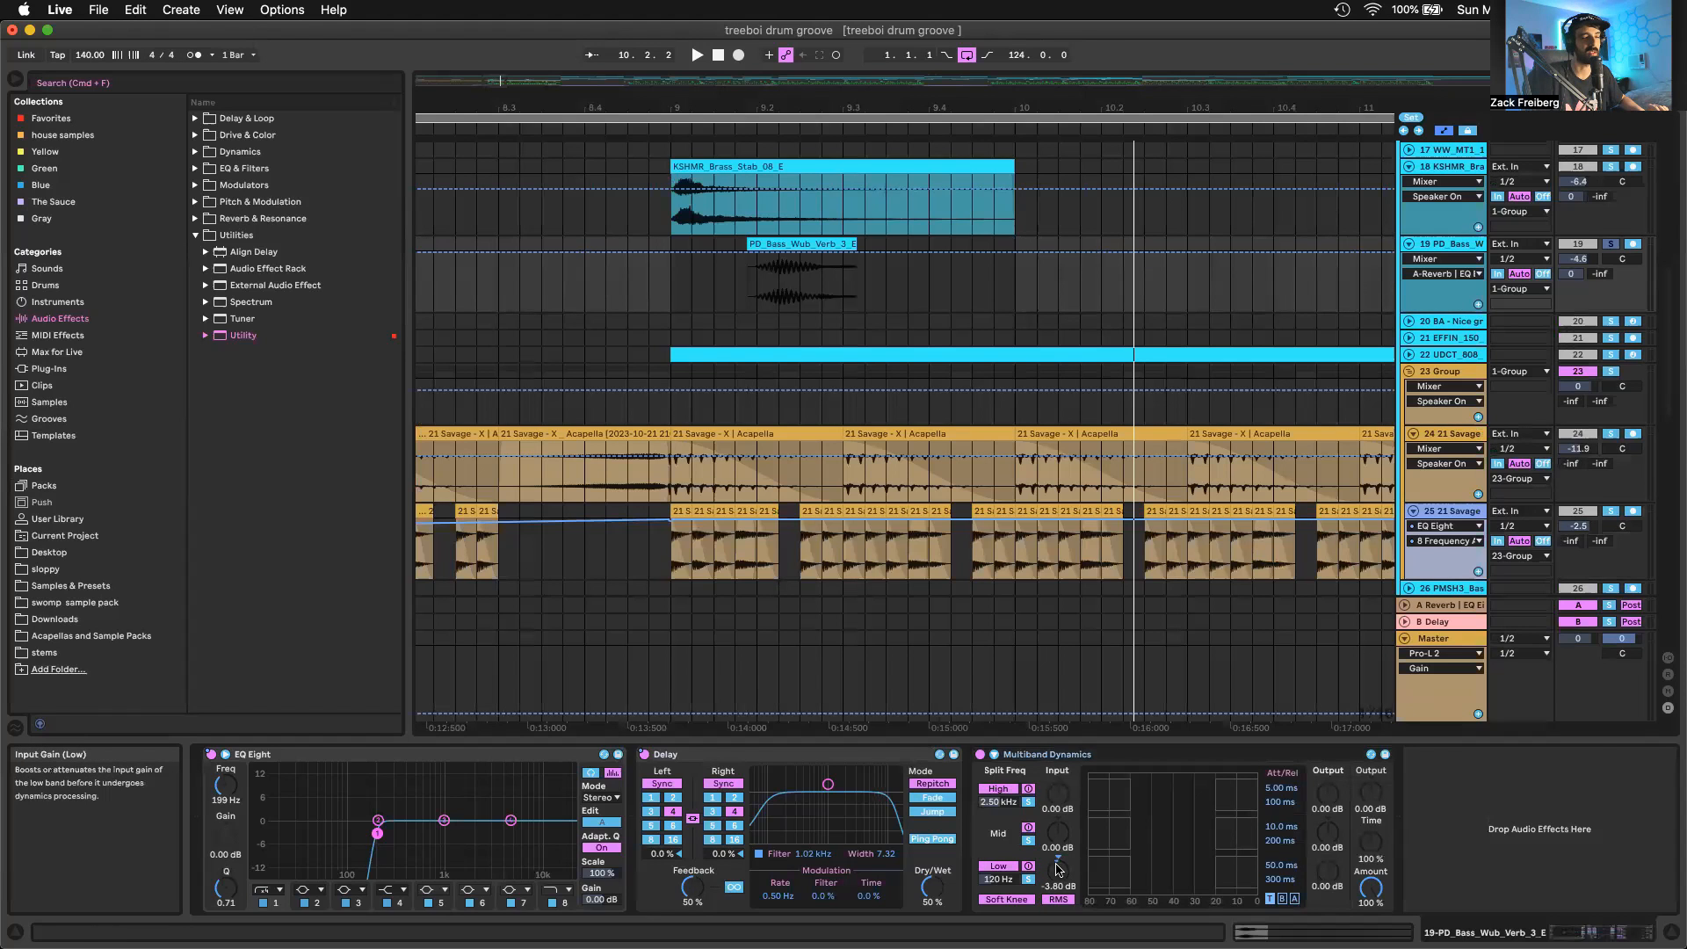
Unsolo the PD_Bass_Wub_Verb_3_E track 19 and play the full arrangement from bar 9
scroll(1017, 325, "down", 5)
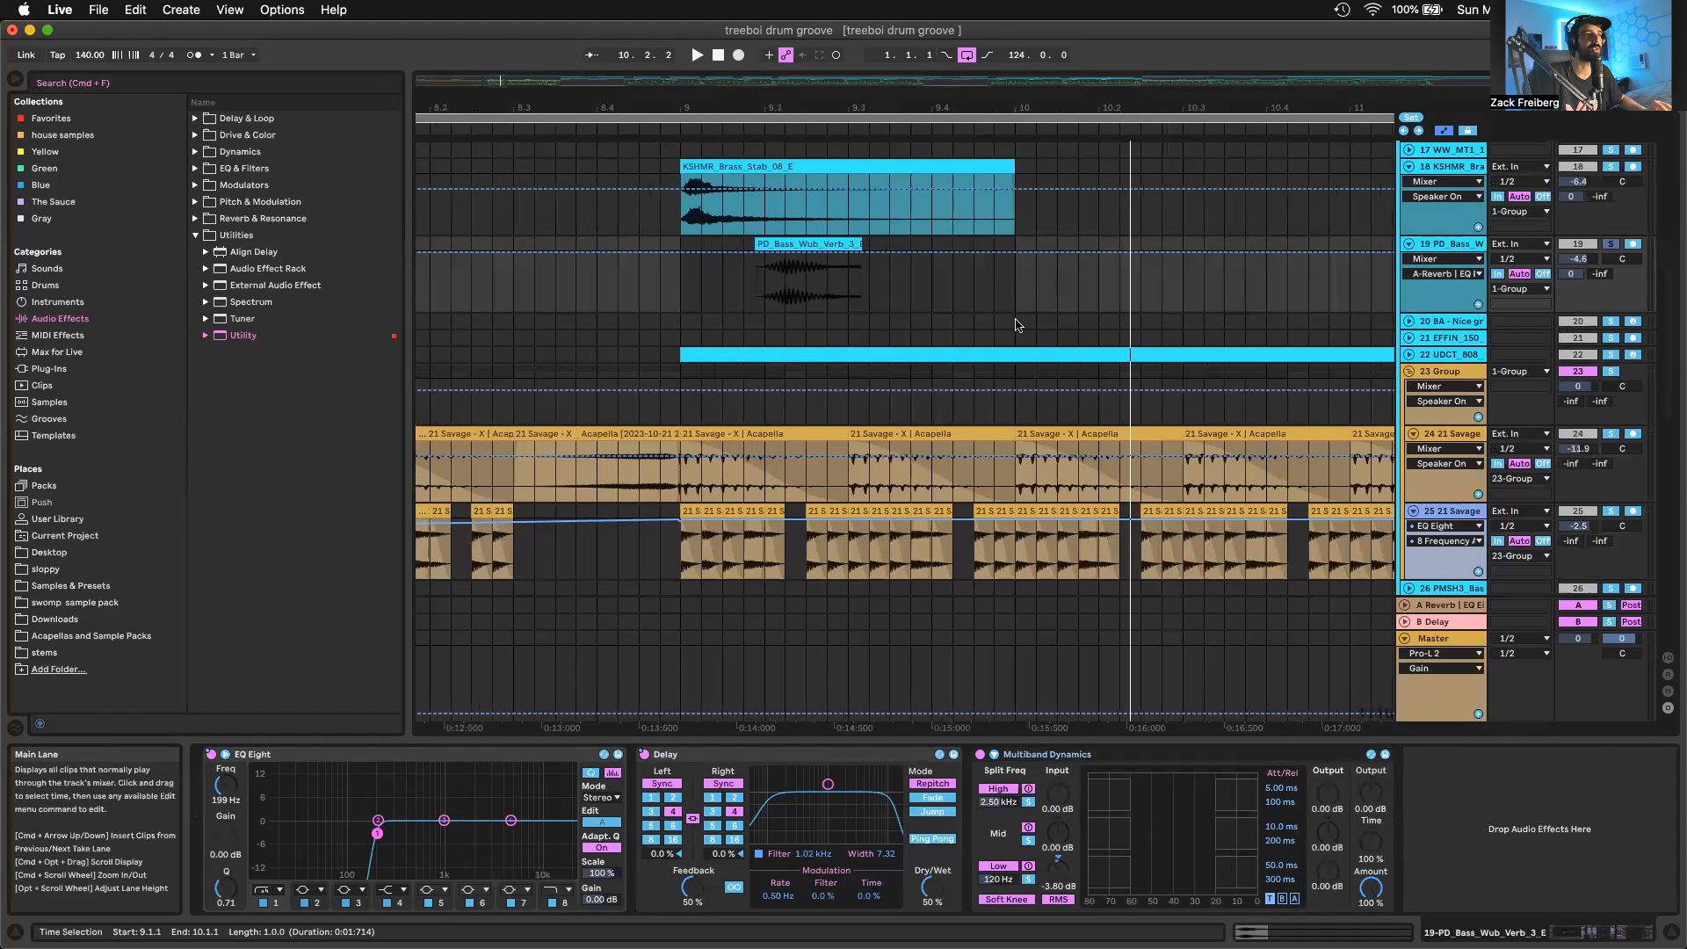
scroll(1016, 325, "down", 3)
scroll(984, 294, "down", 4)
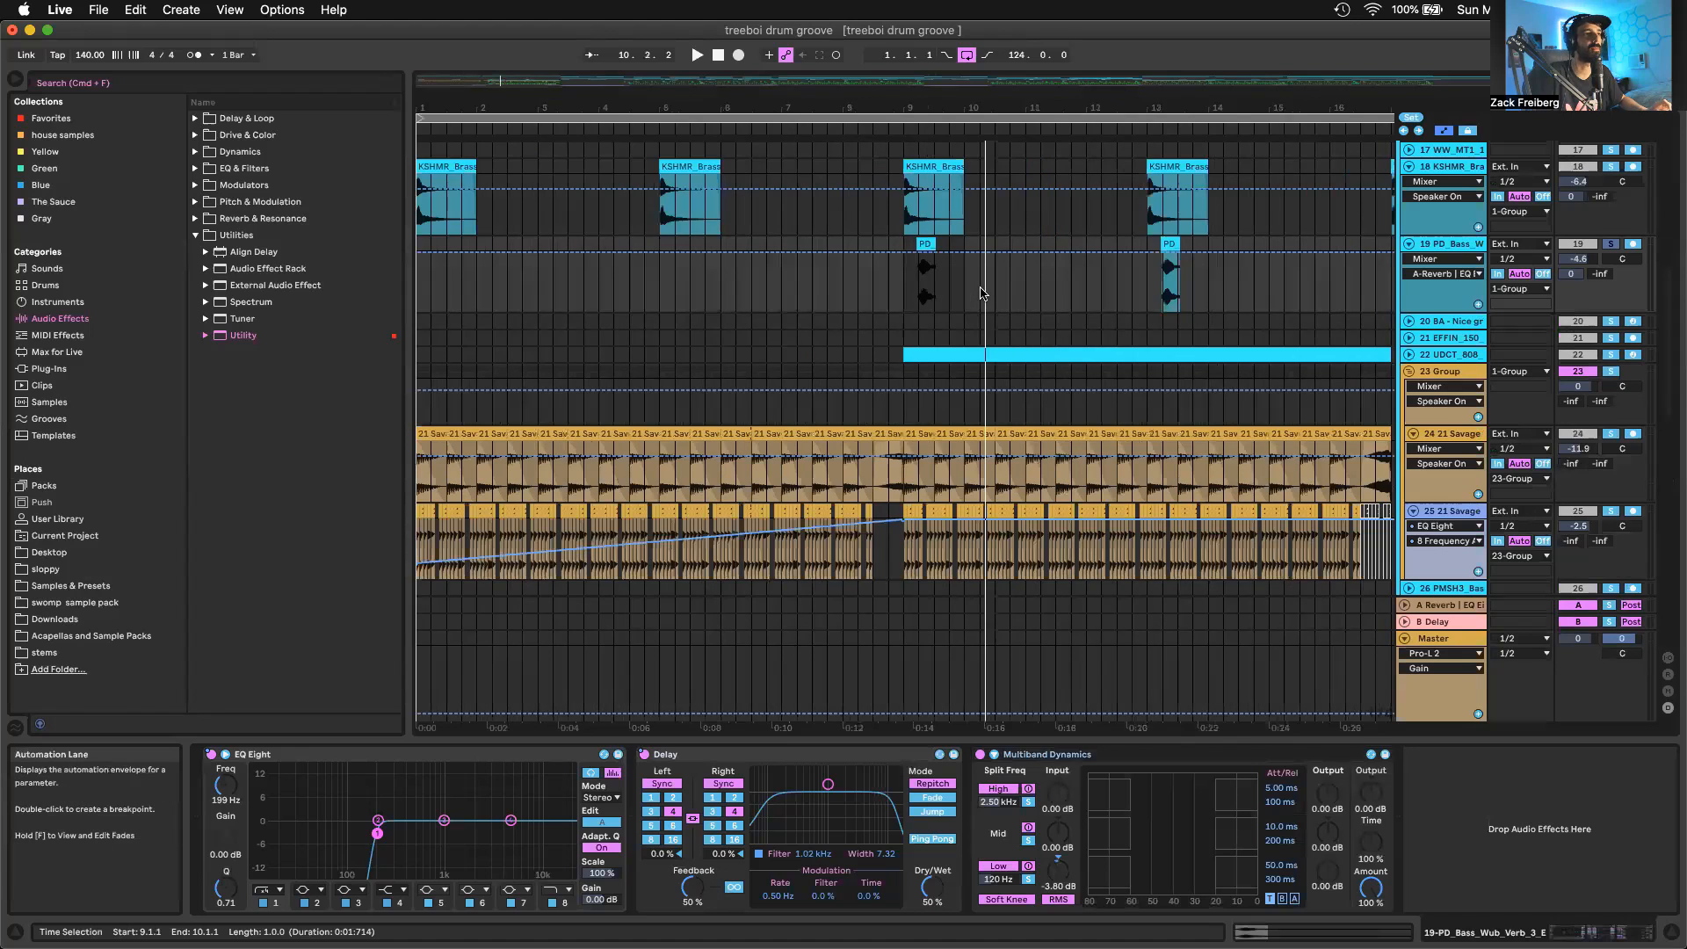
scroll(982, 294, "down", 6)
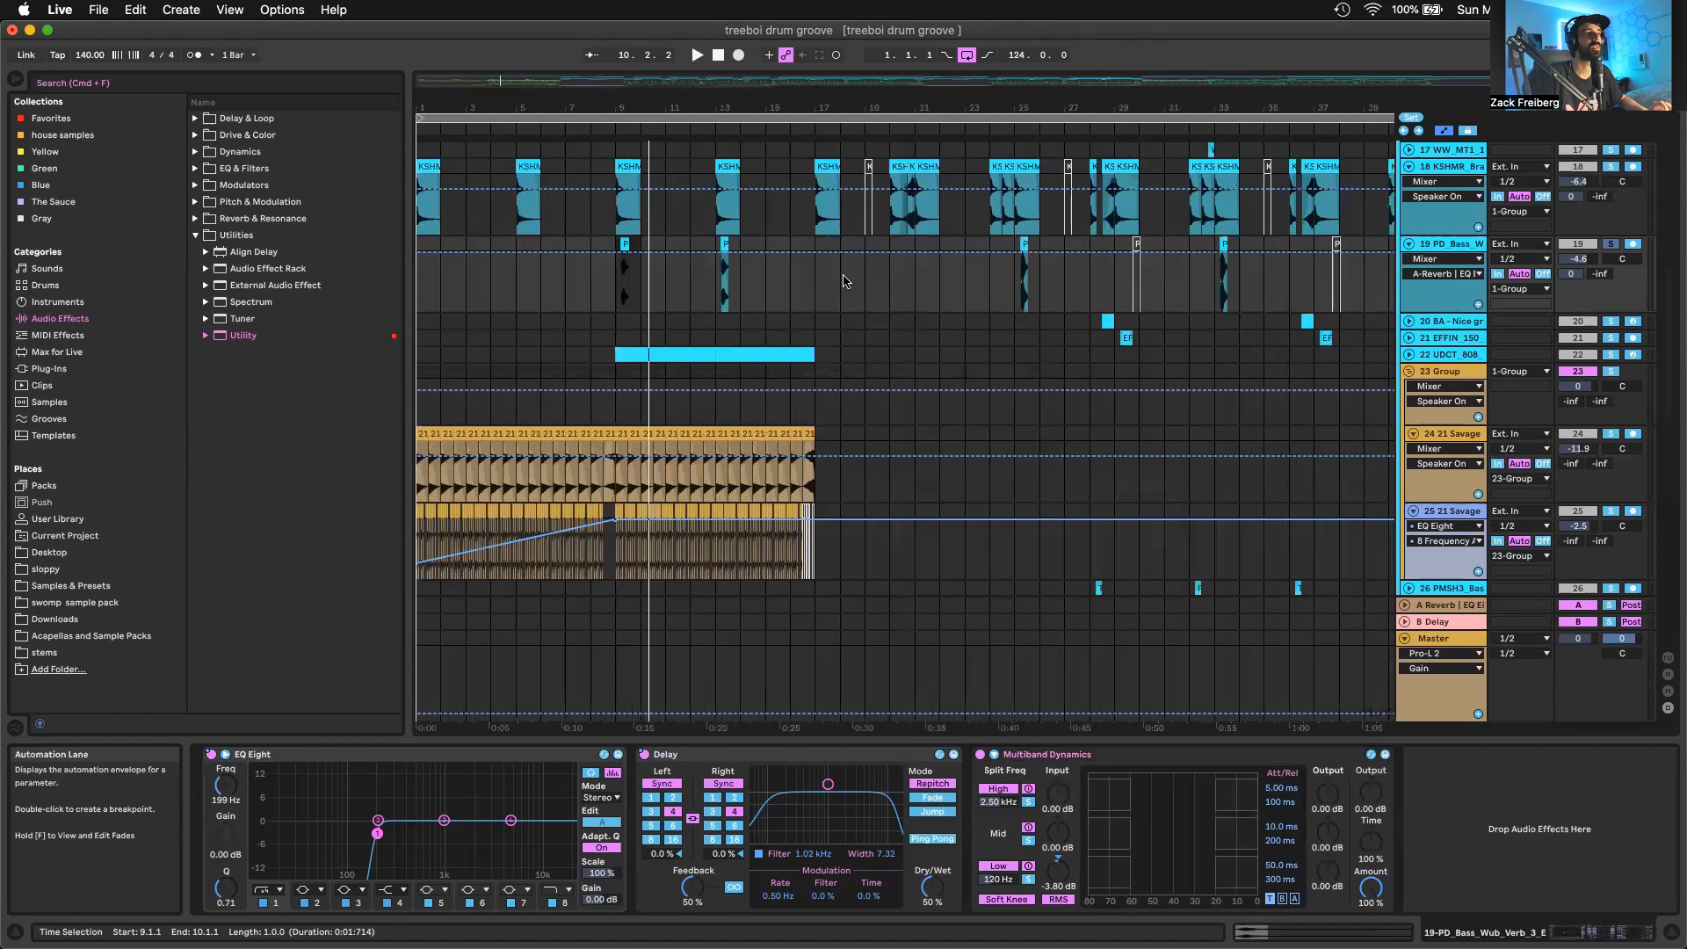
left_click(603, 294)
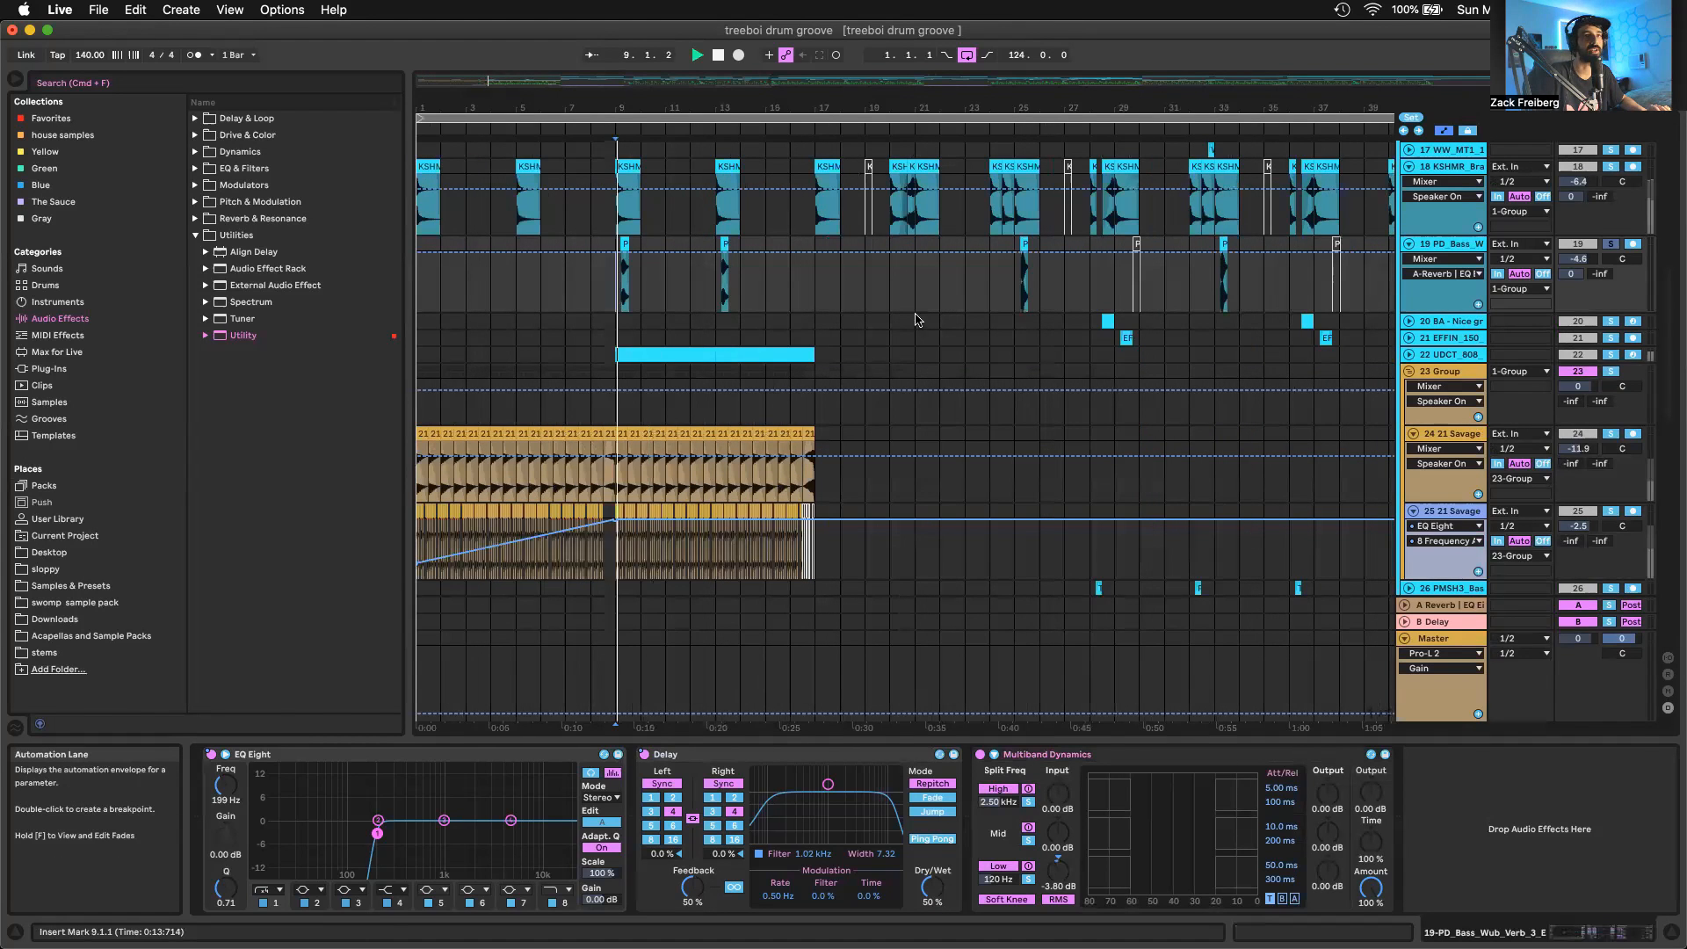
left_click(1610, 244)
key("space")
key("space")
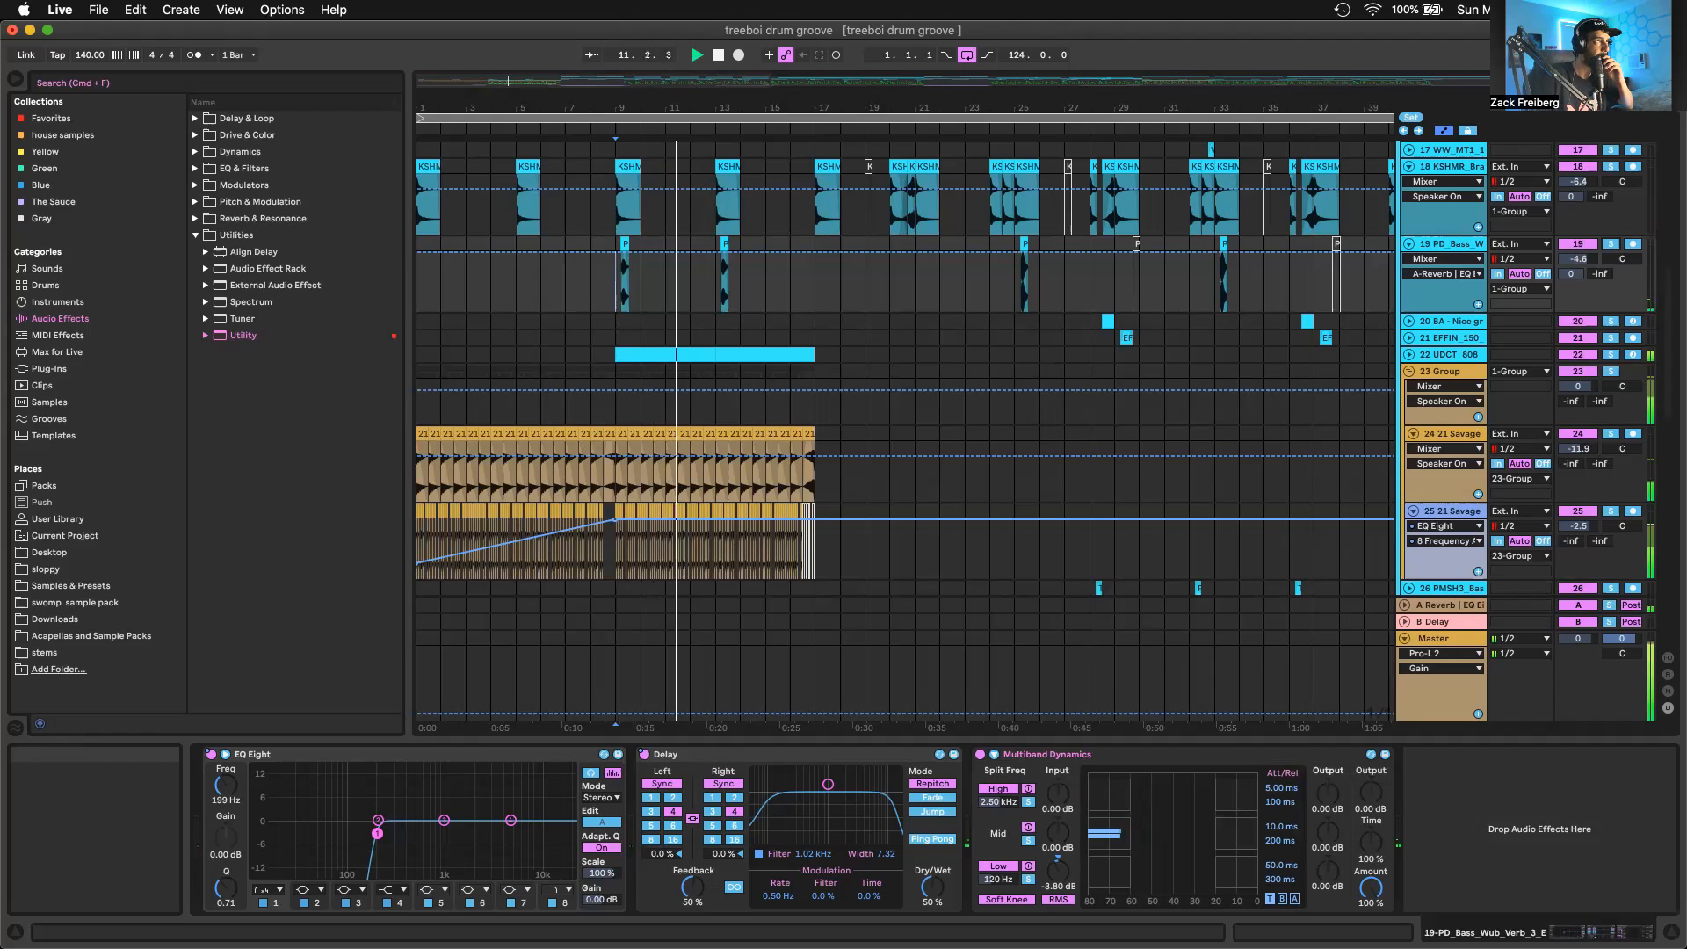
left_click_drag(683, 83, 682, 85)
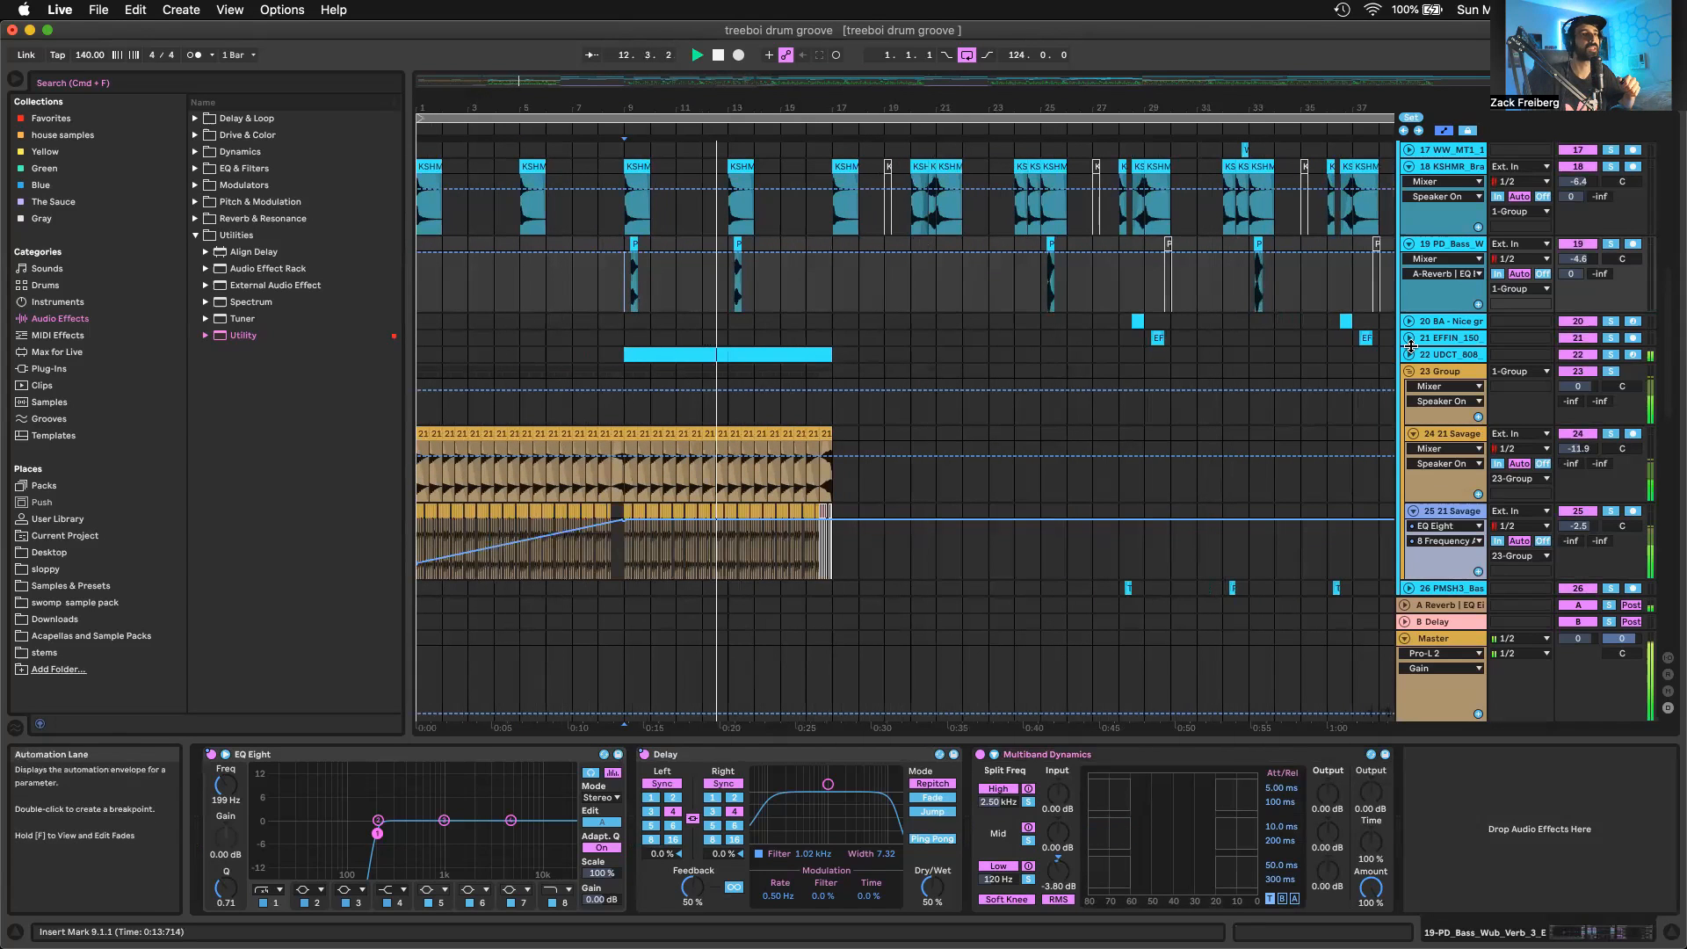
Fold the 23 Group and tracks 19, 18 and 4 during playback, and stop playing once bar 17 is reached
left_click(1412, 370)
left_click(1408, 243)
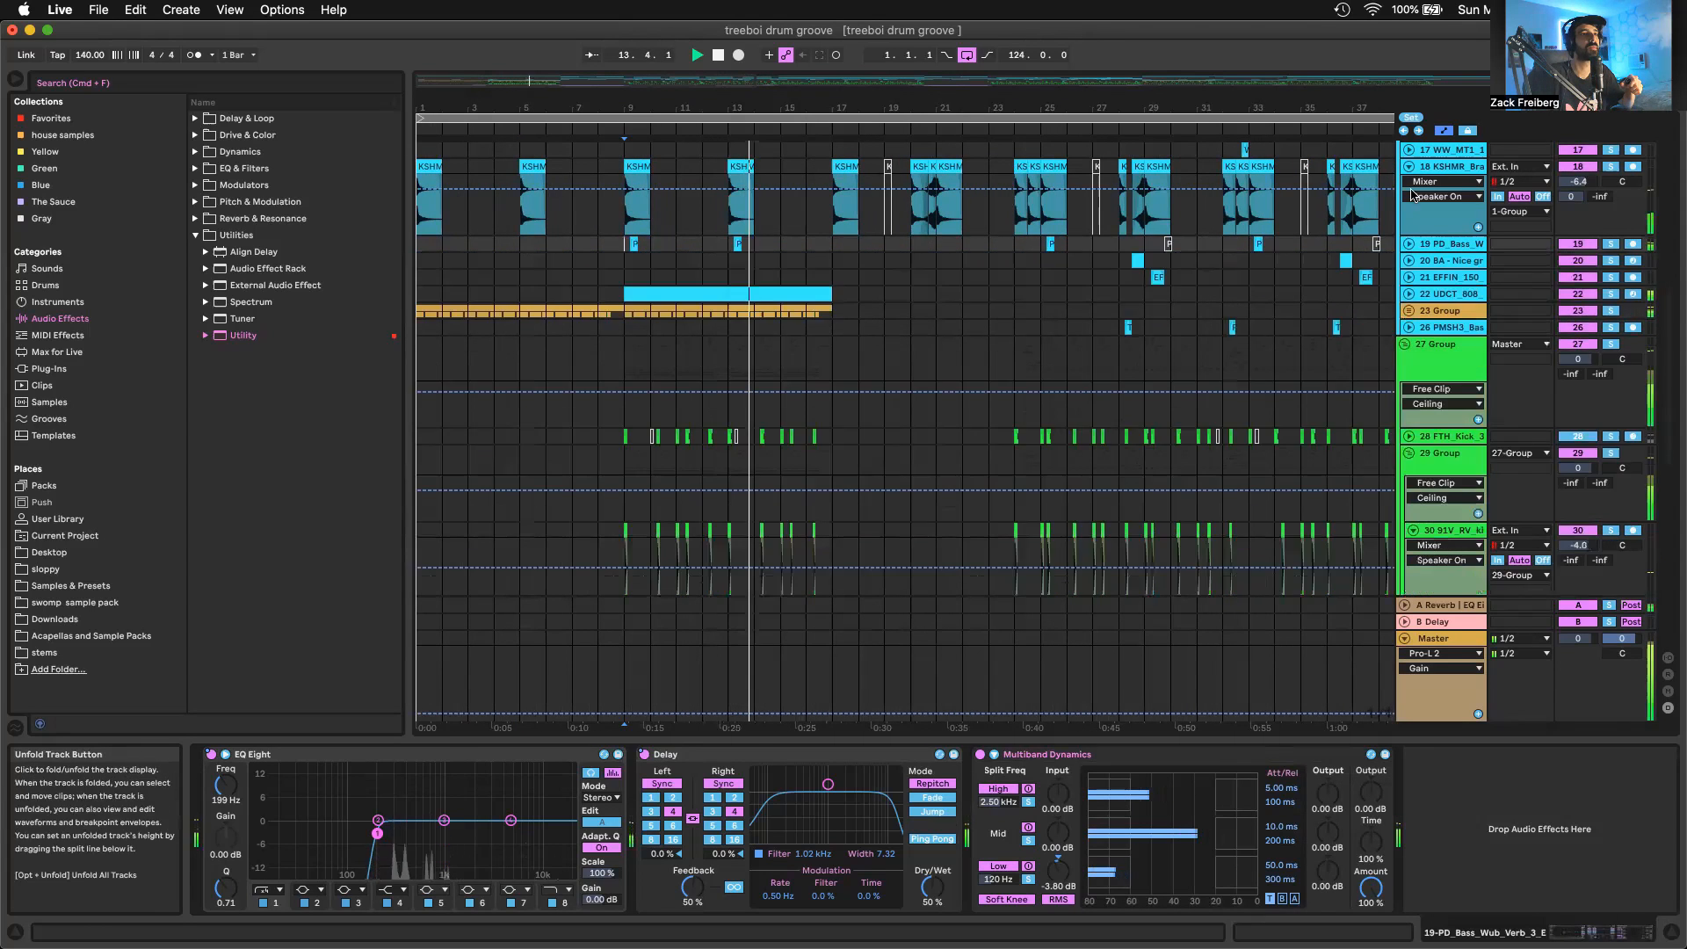
left_click(1408, 166)
scroll(1409, 173, "up", 8)
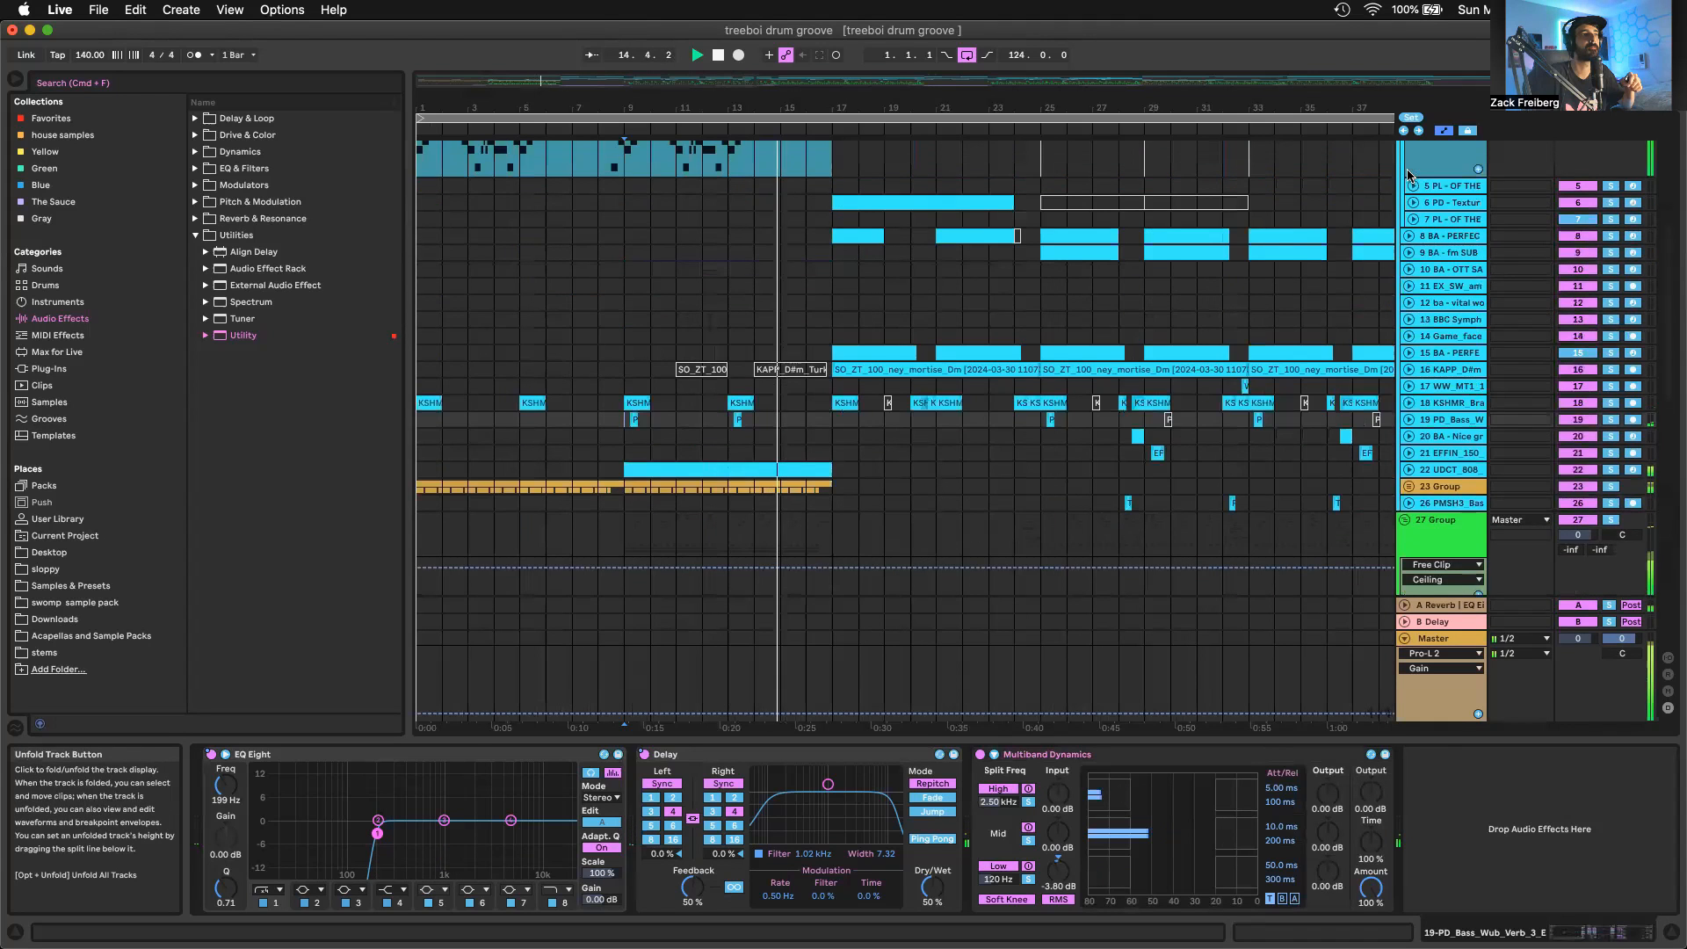
scroll(1410, 175, "up", 3)
left_click(1411, 178)
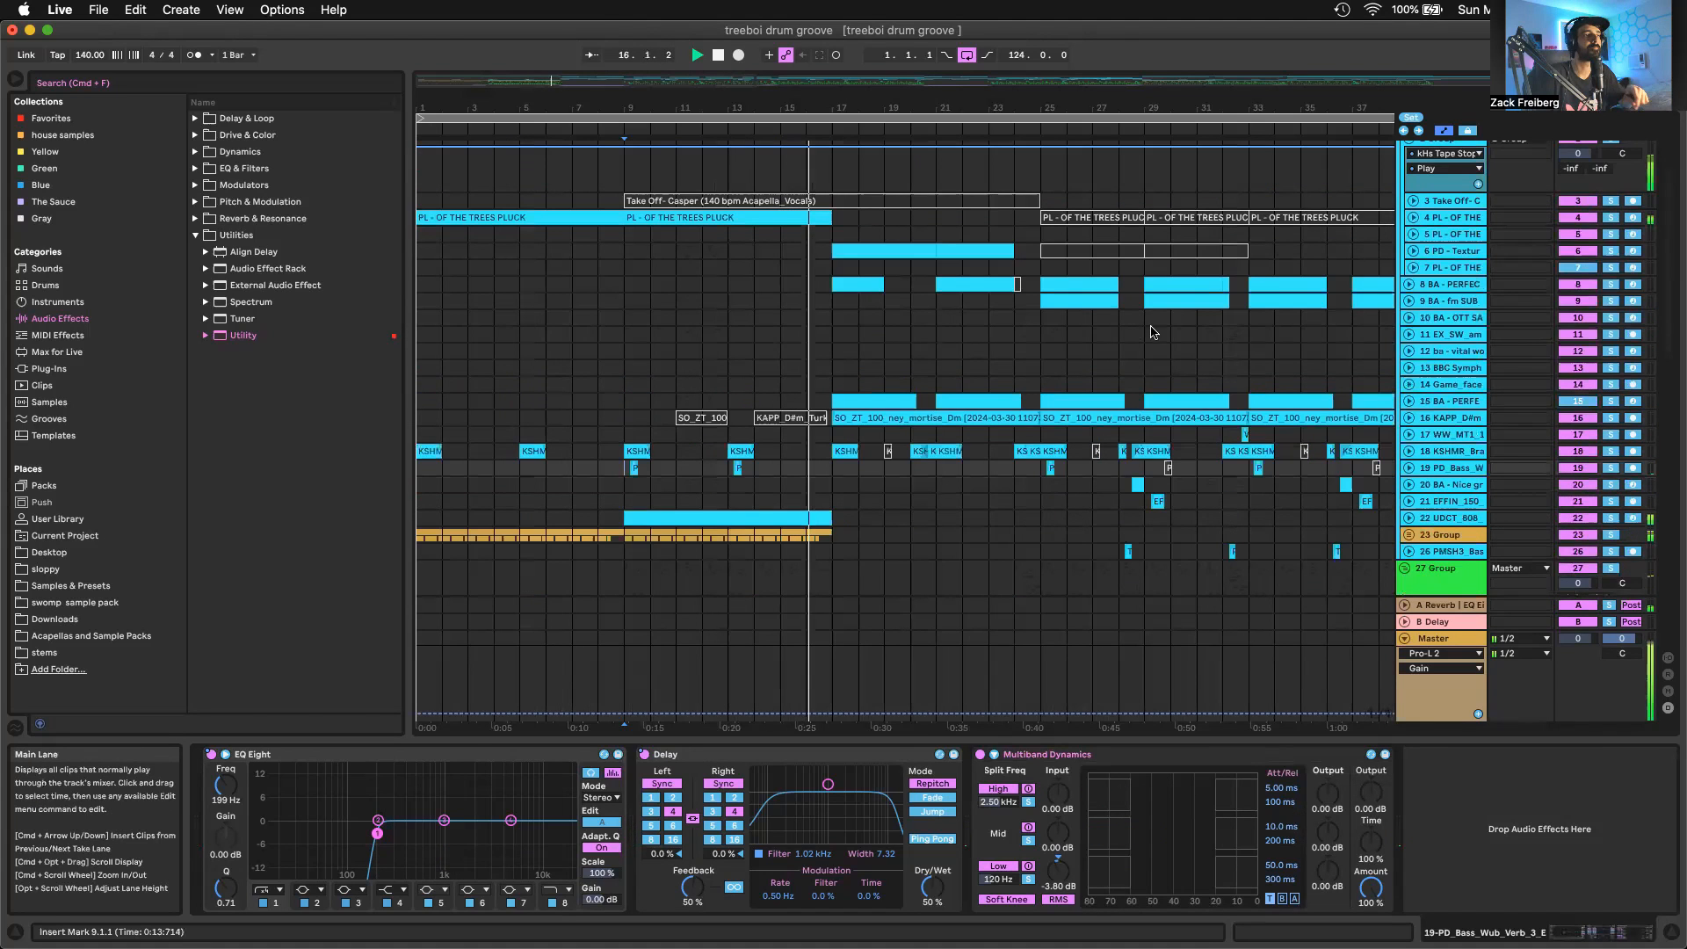
scroll(1153, 332, "down", 3)
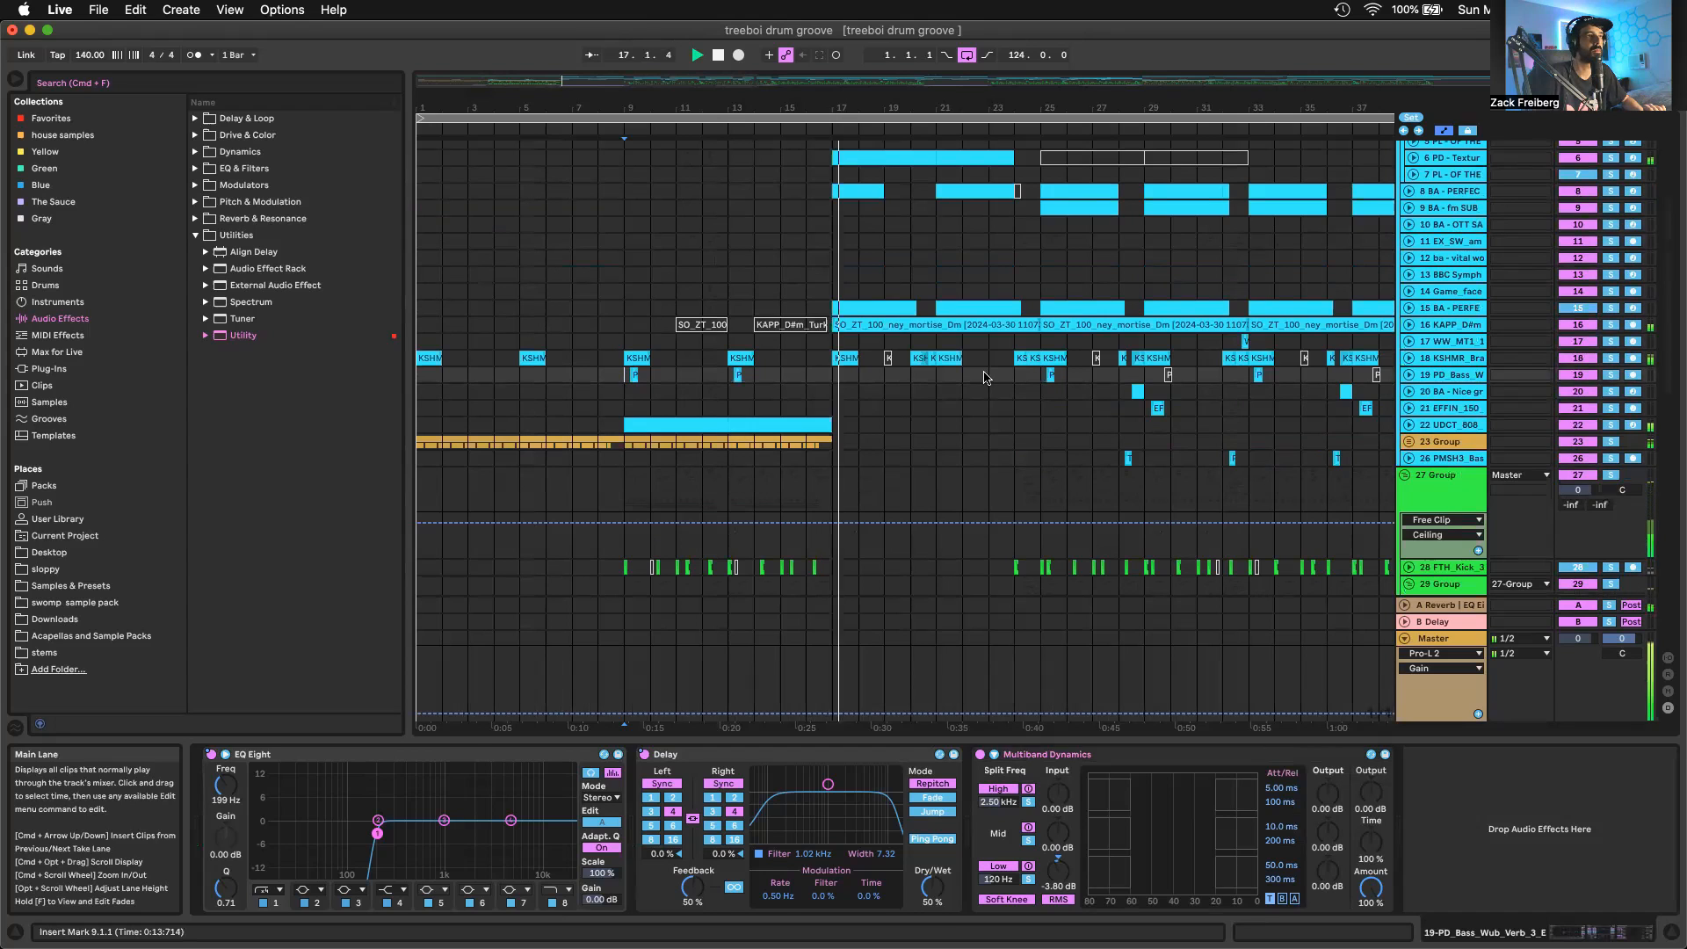
key("space")
Highlight the bar 17 to 25 section by selecting its clips on tracks 6, 16 and 8 and the matching range on the 41 Group
left_click(859, 308)
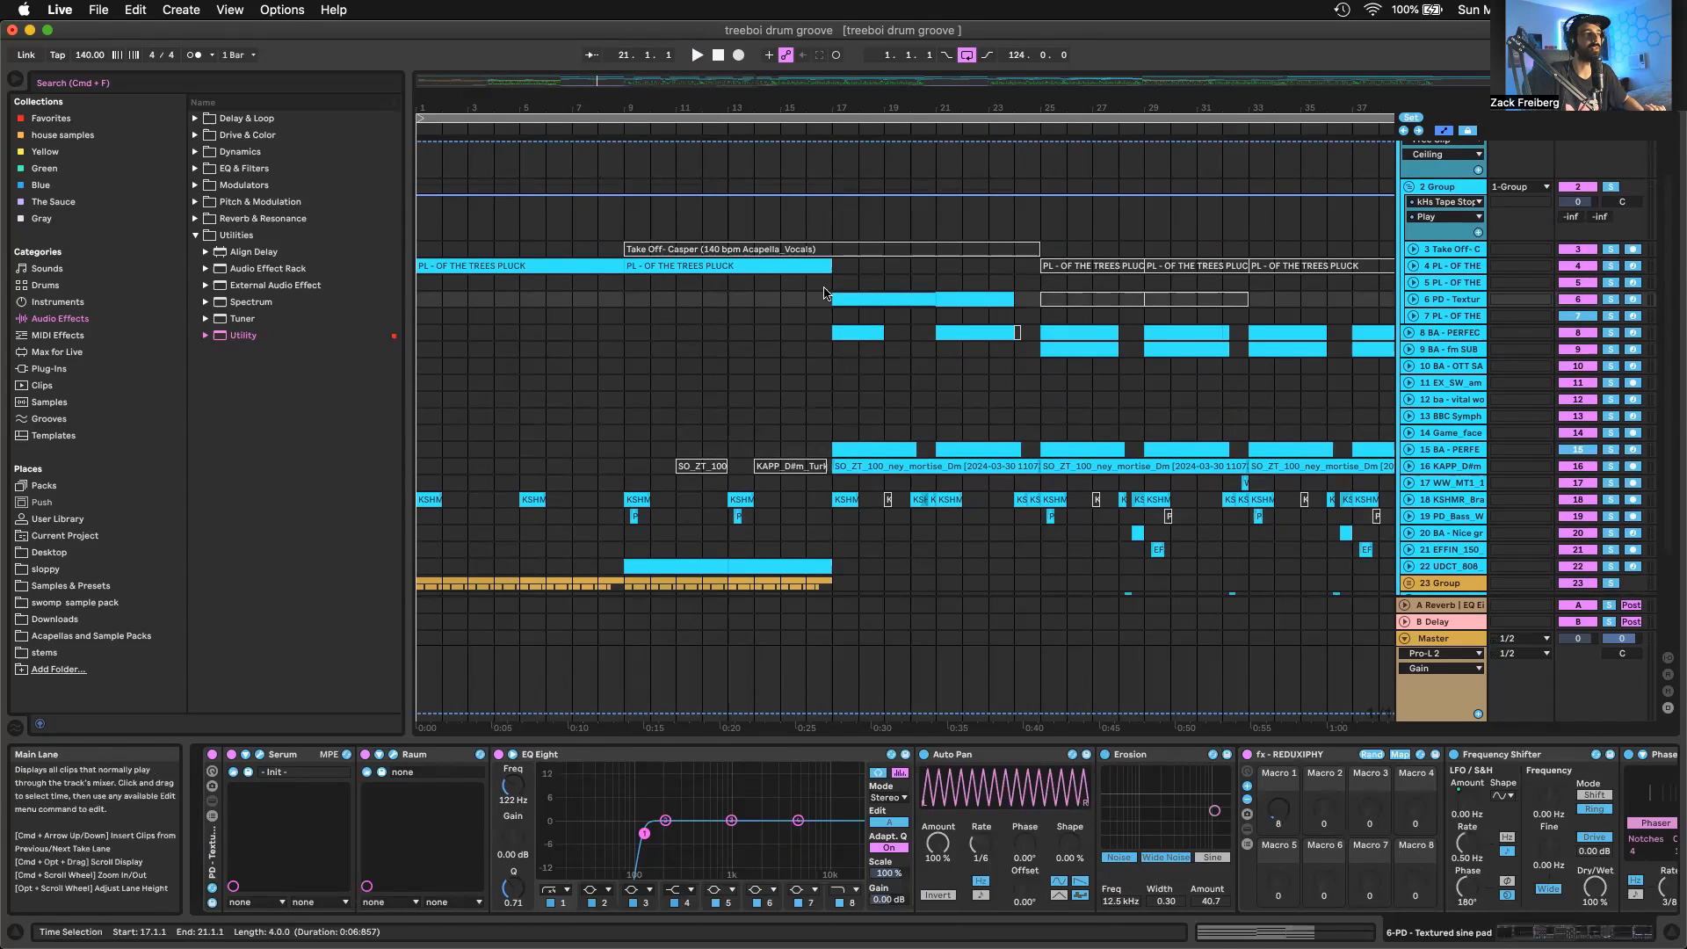
left_click_drag(913, 292, 1034, 362)
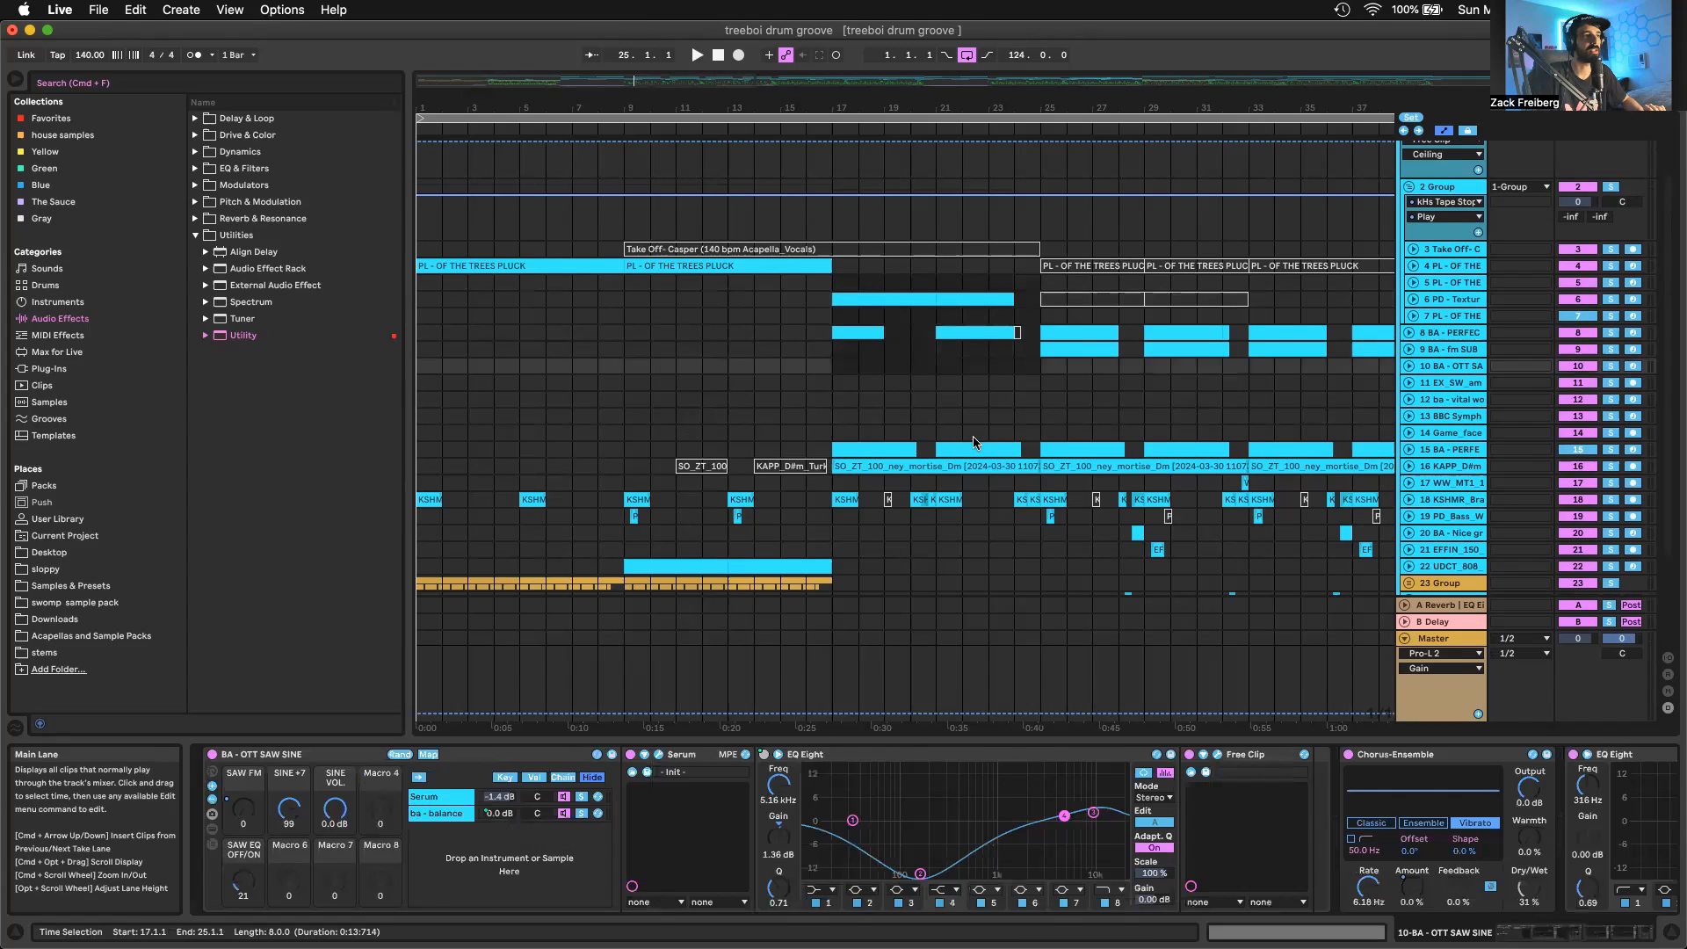
left_click(964, 466)
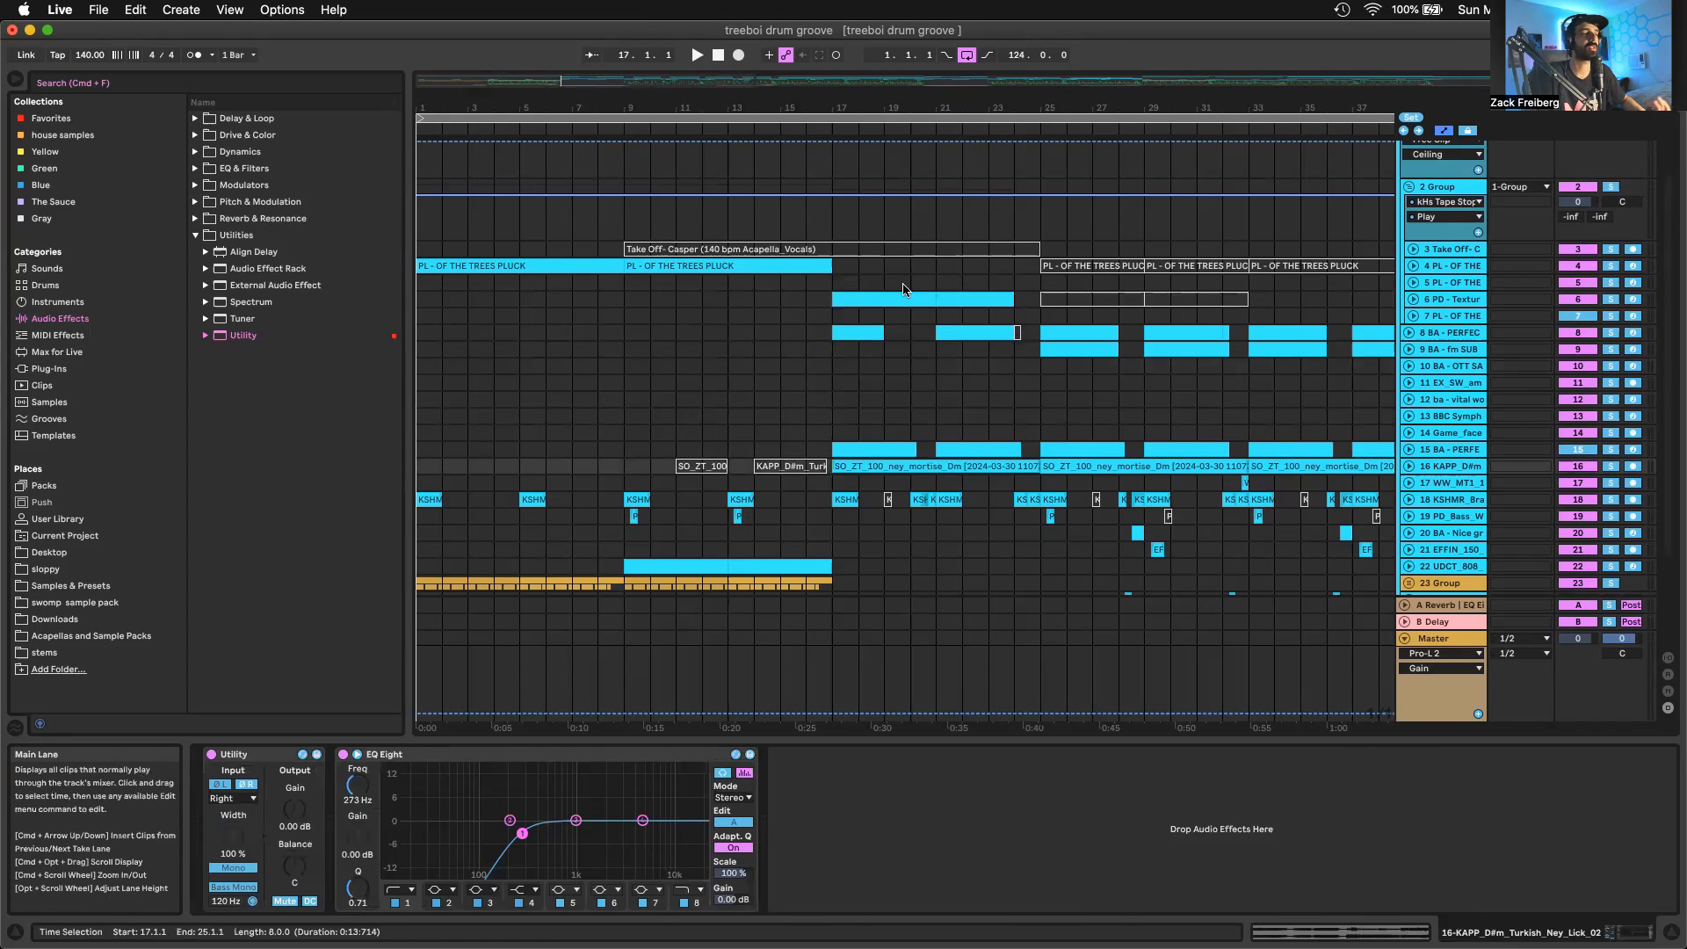
left_click(872, 331, "shift")
scroll(1017, 488, "down", 3)
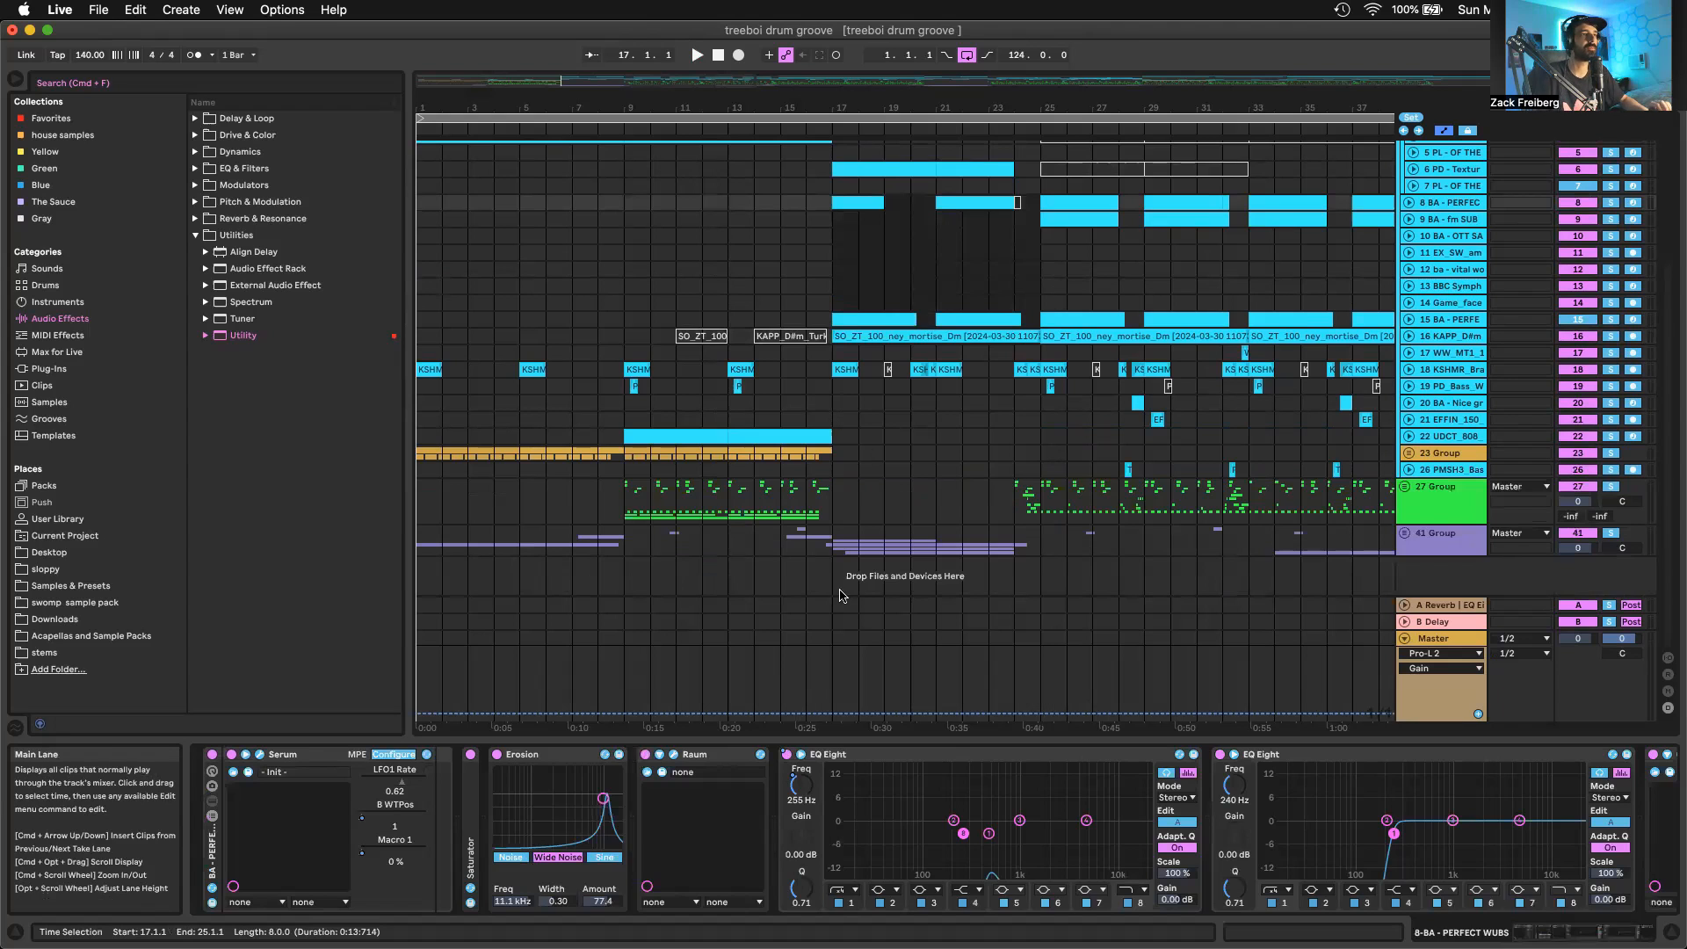
left_click_drag(837, 548, 1040, 562)
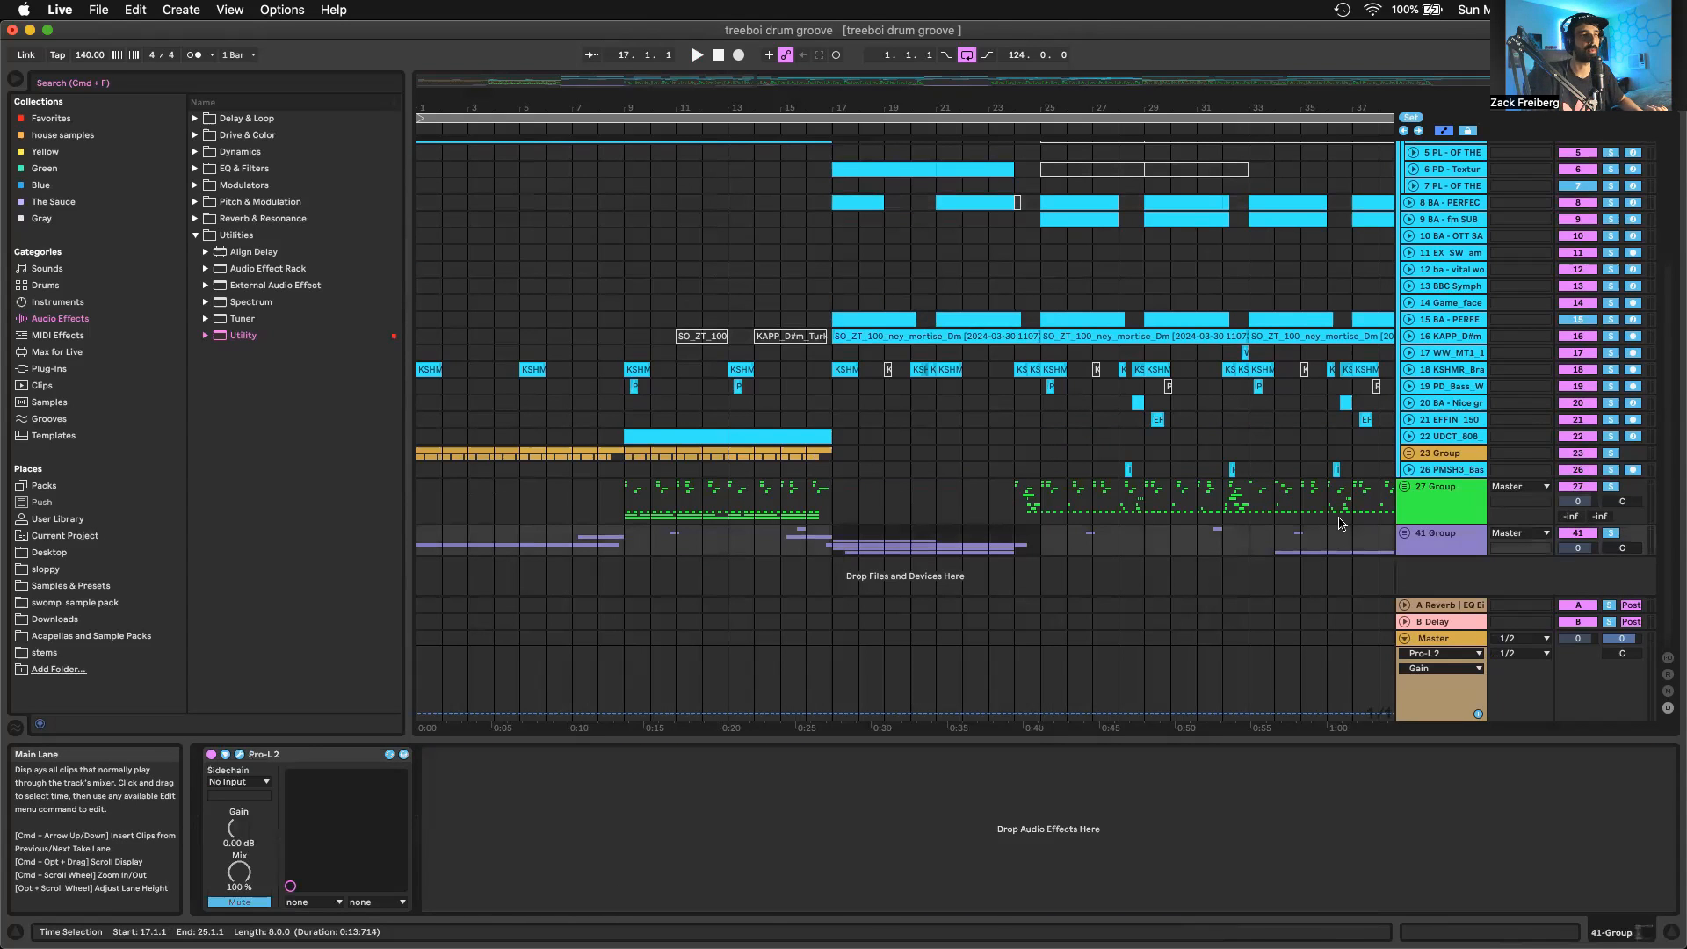
scroll(975, 334, "up", 3)
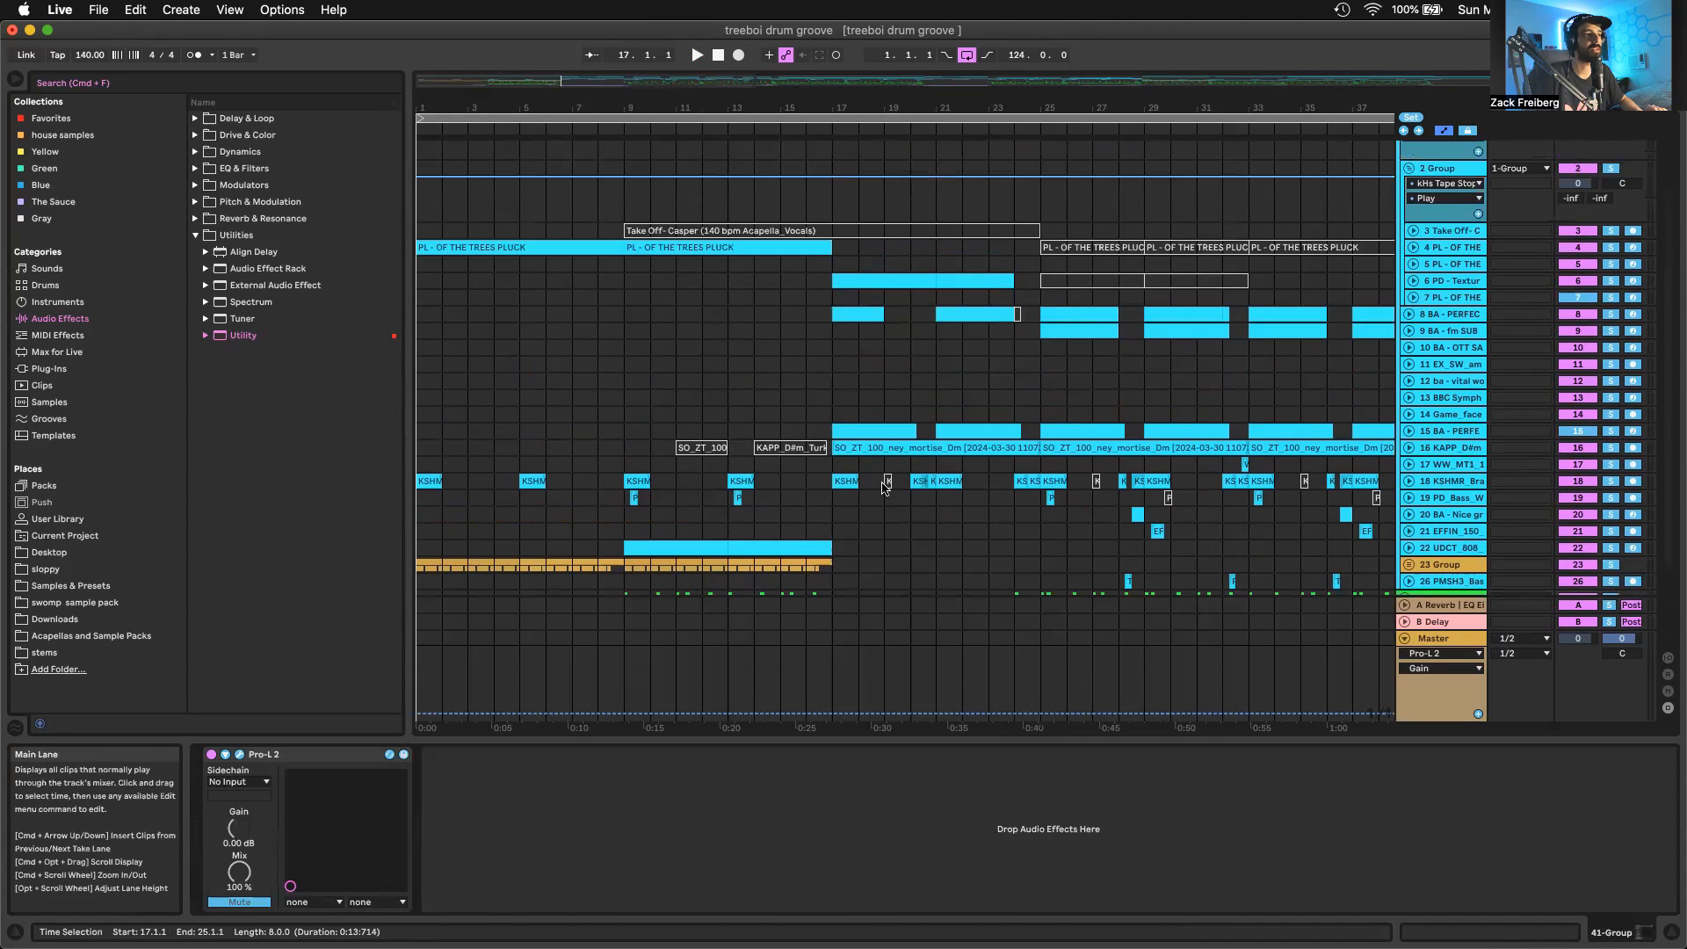
Open the SO_ZT_100_ney_mortise_Dm clip at bar 17 in the clip editor and unfold its track 16
double_click(885, 458)
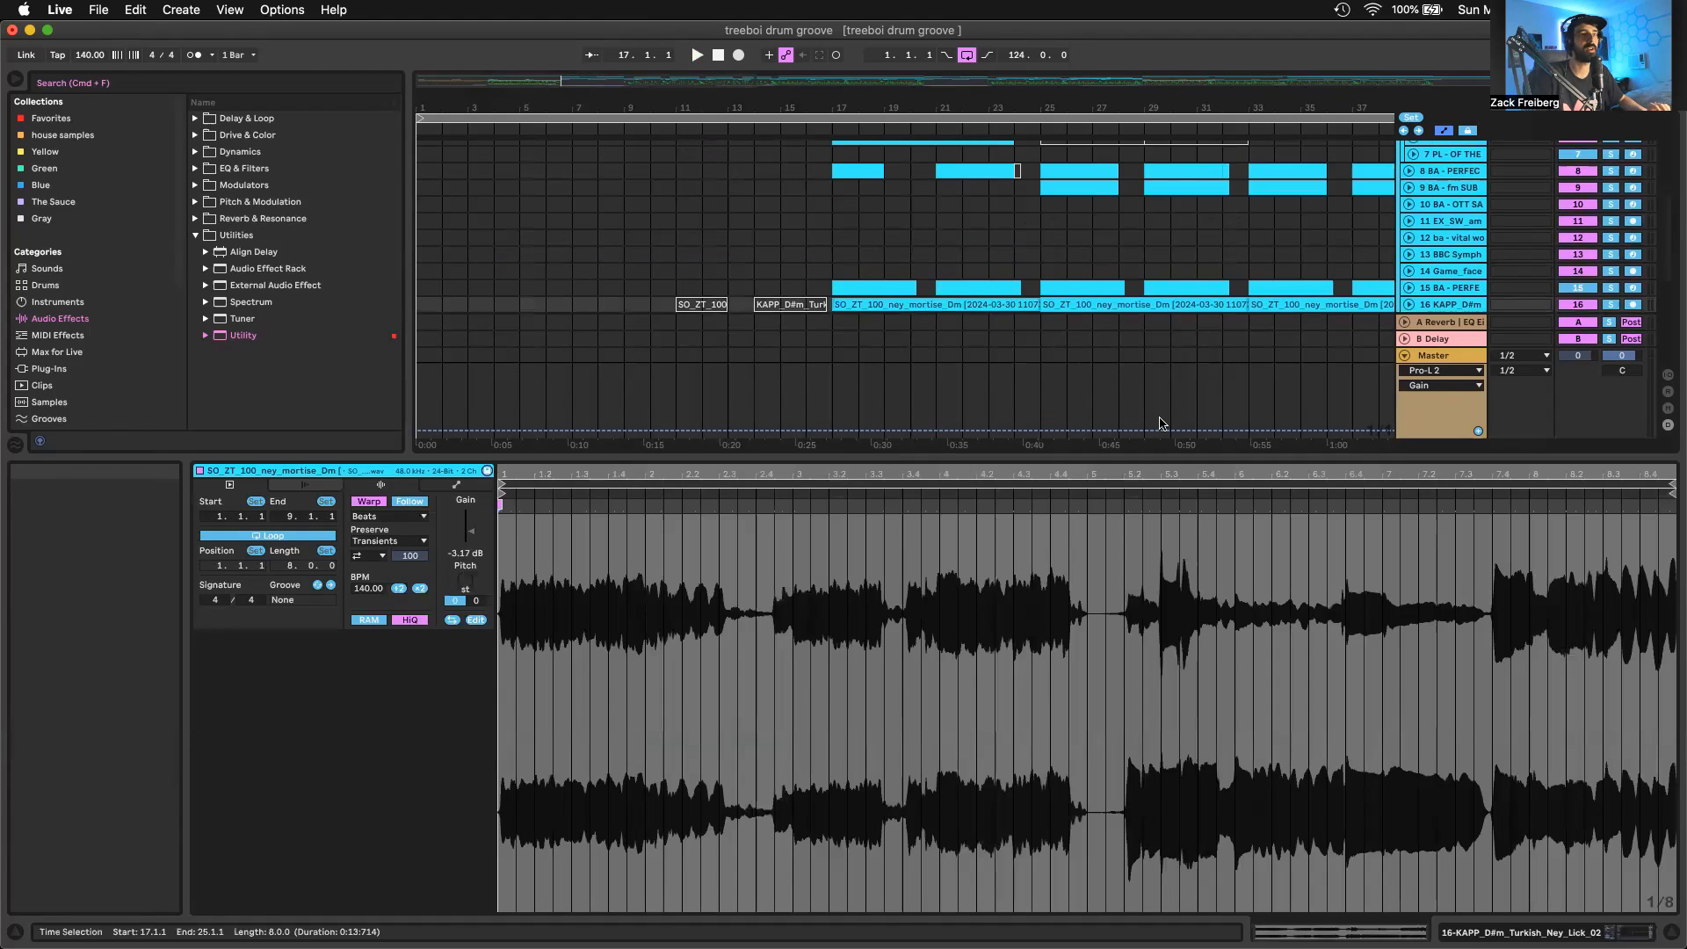
scroll(1312, 288, "down", 1)
left_click(1408, 267)
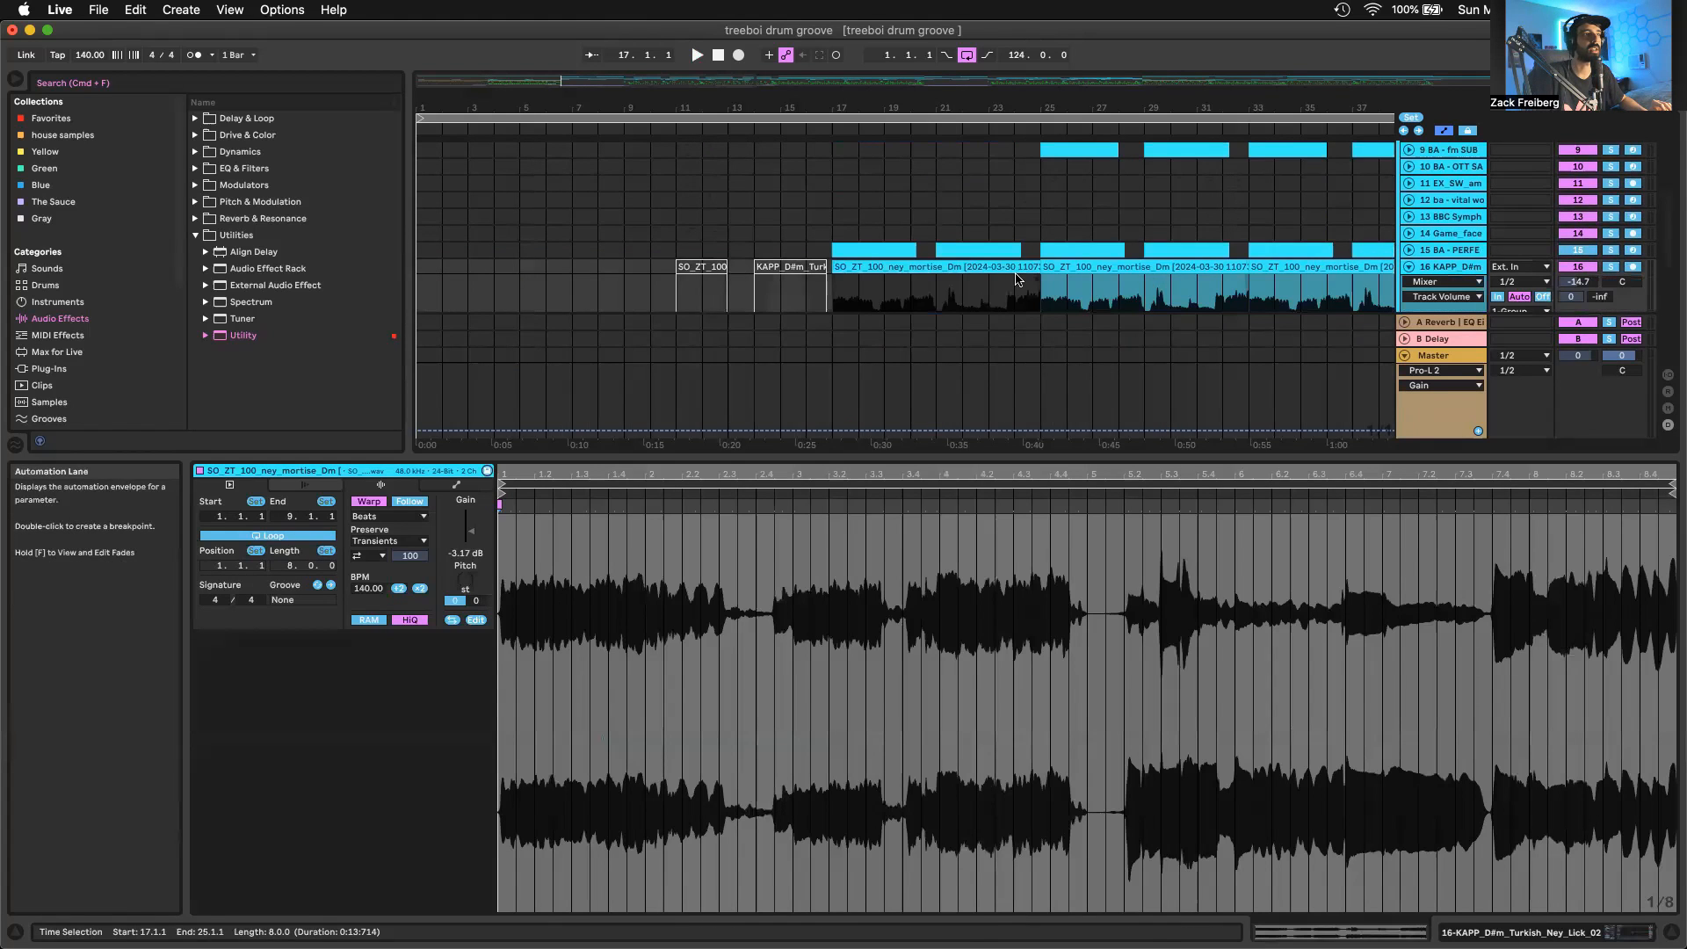
scroll(911, 261, "up", 5)
scroll(910, 262, "down", 3)
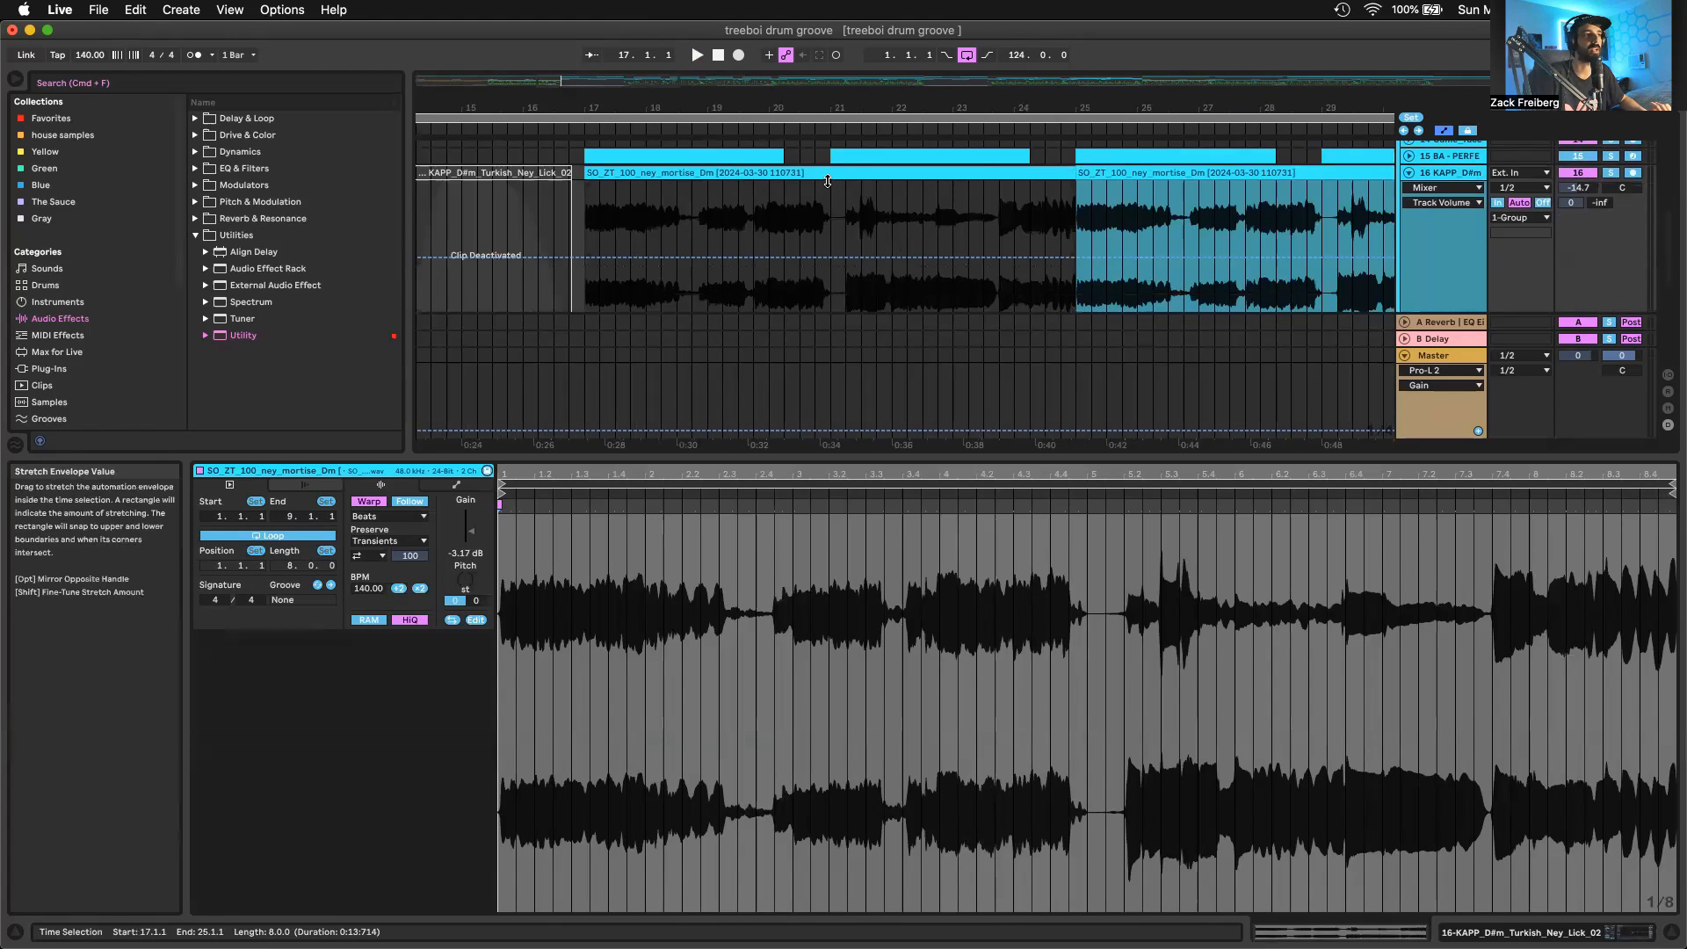
Highlight bars 17–21 and 21–23 of the ney clip, reselect the whole clip, and shrink the clip editor to enlarge the arrangement
scroll(827, 195, "down", 1)
left_click_drag(829, 200, 586, 228)
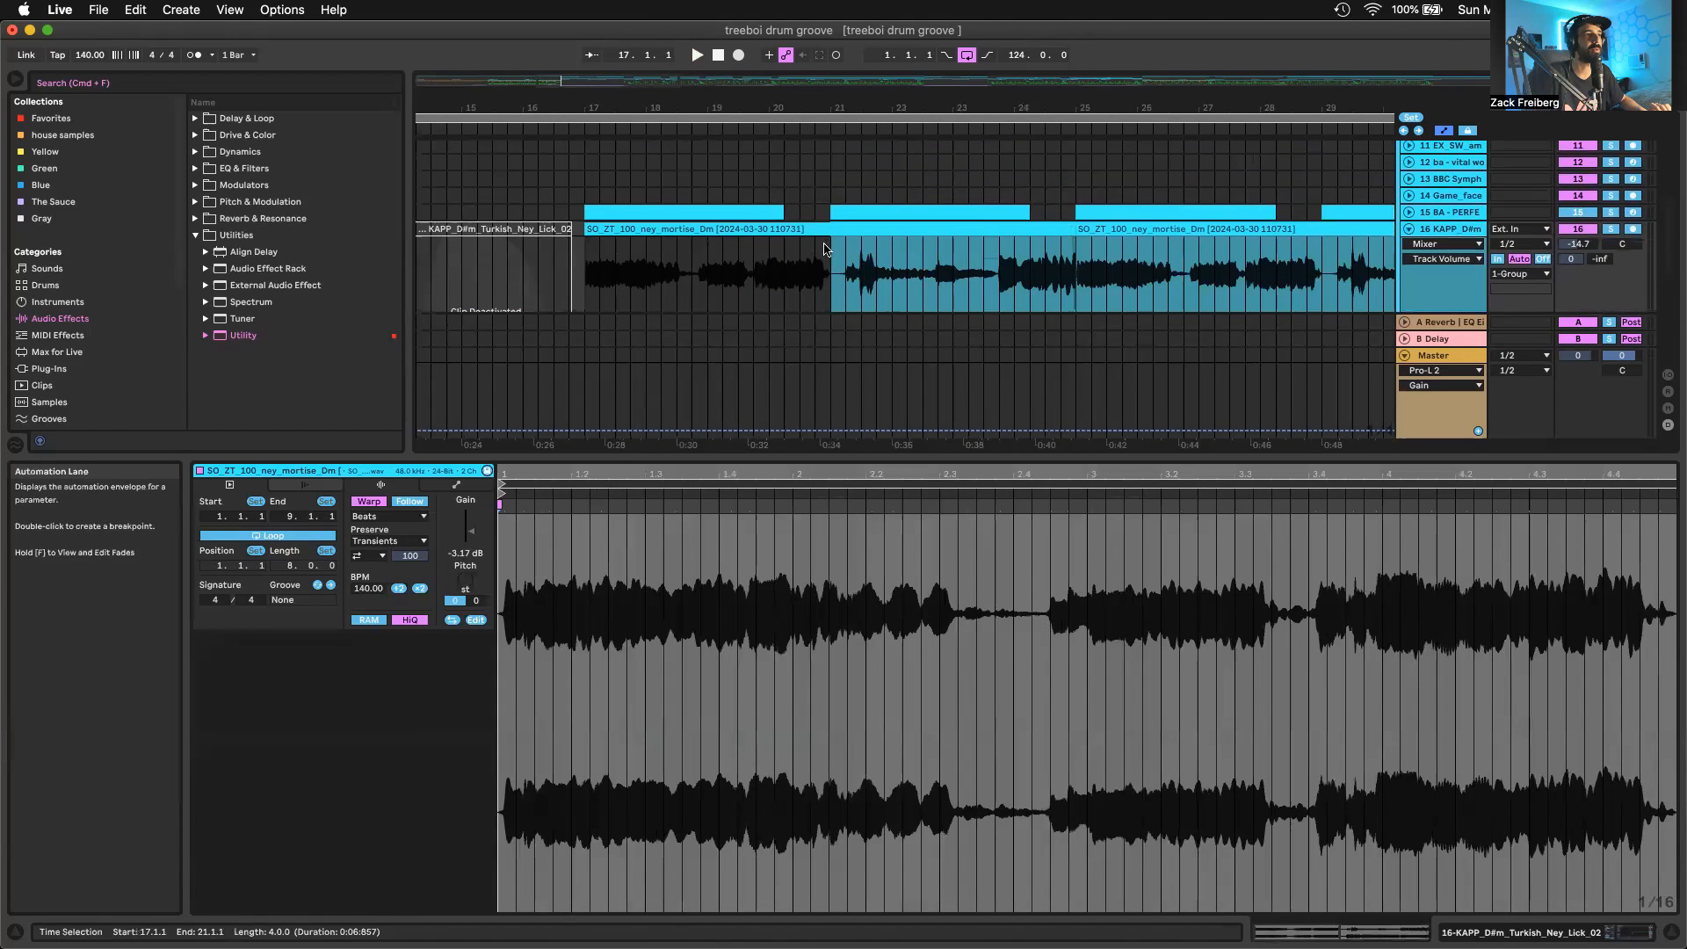
left_click_drag(826, 246, 956, 231)
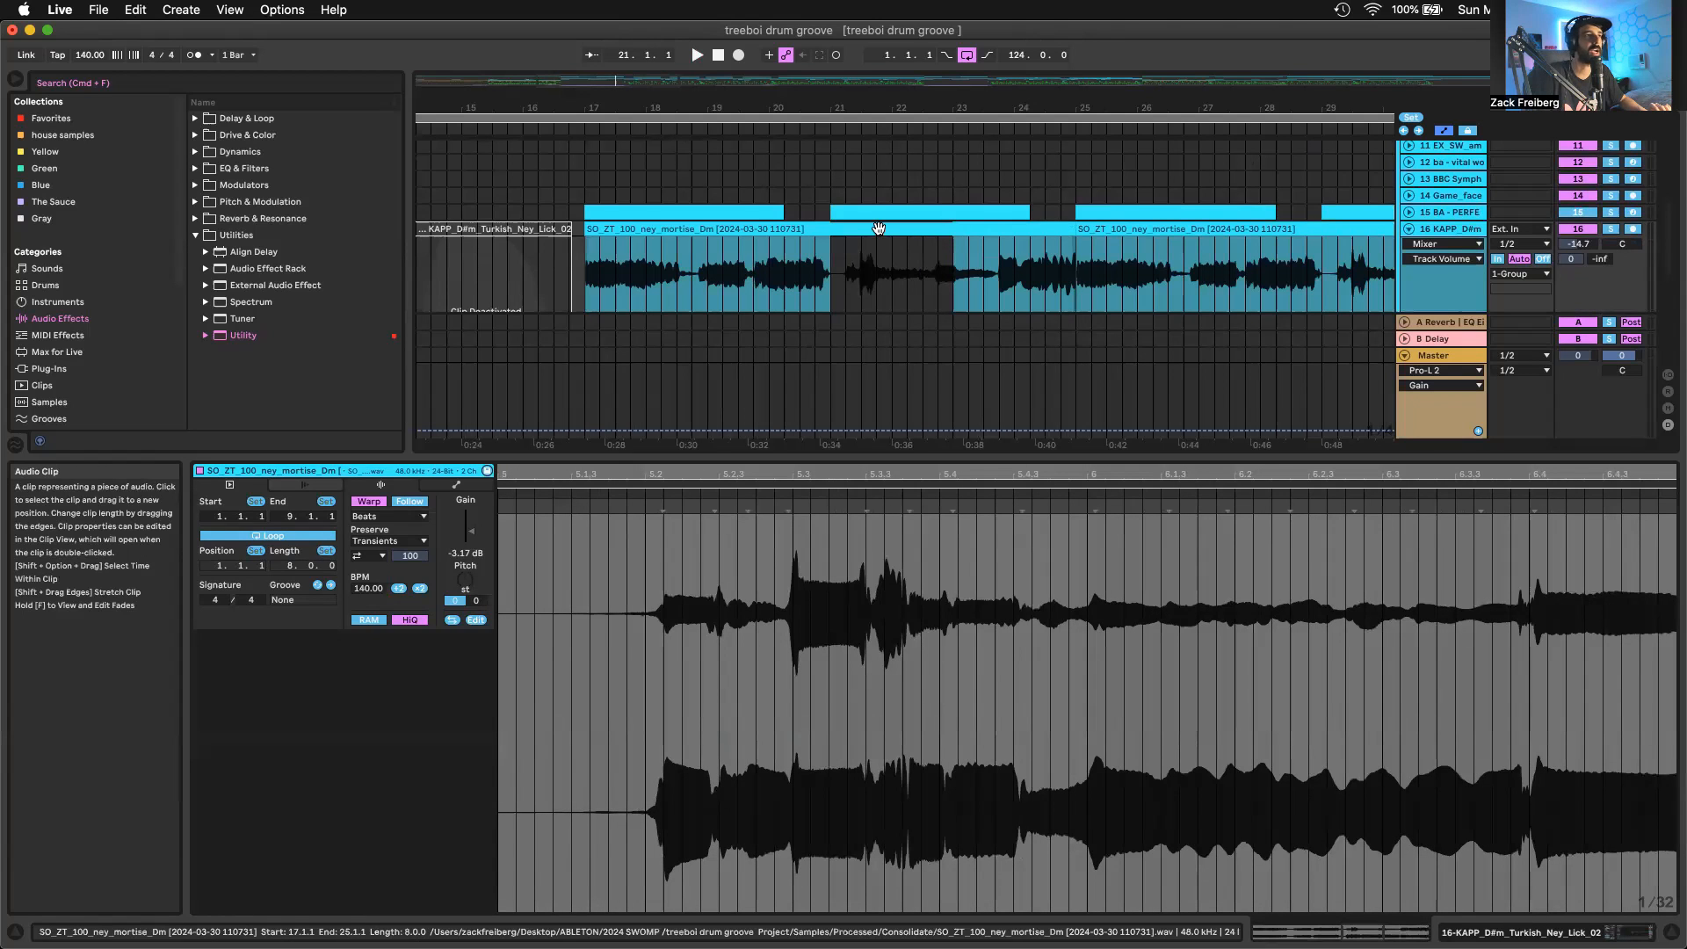
left_click(878, 229)
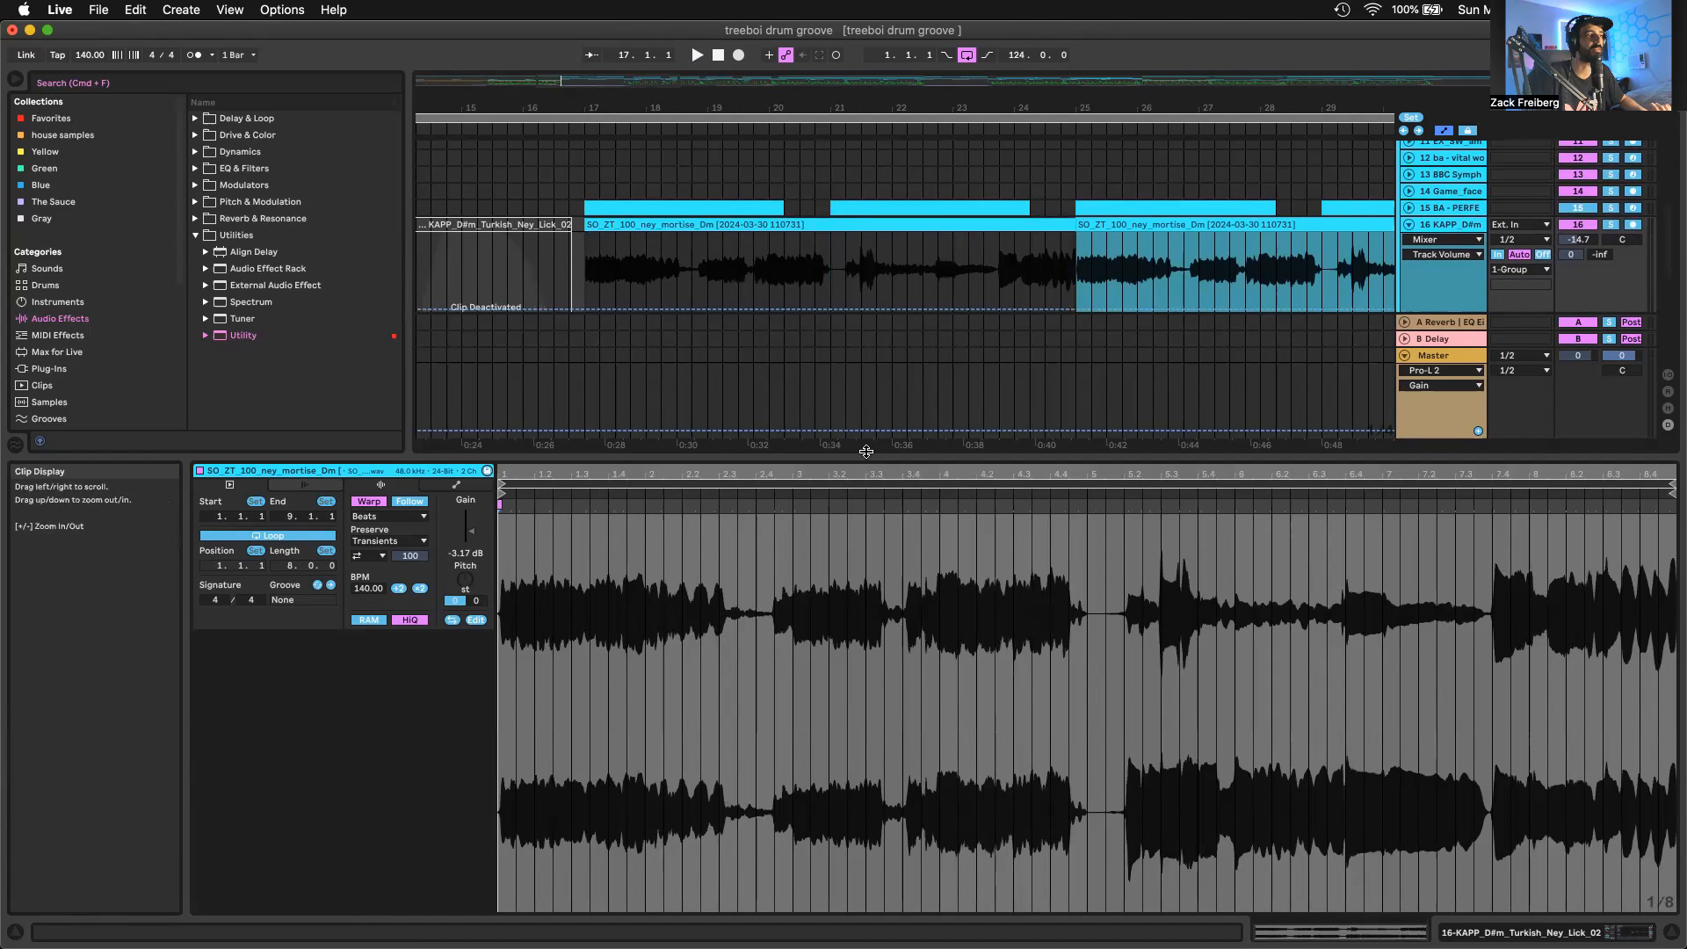
left_click_drag(843, 457, 842, 650)
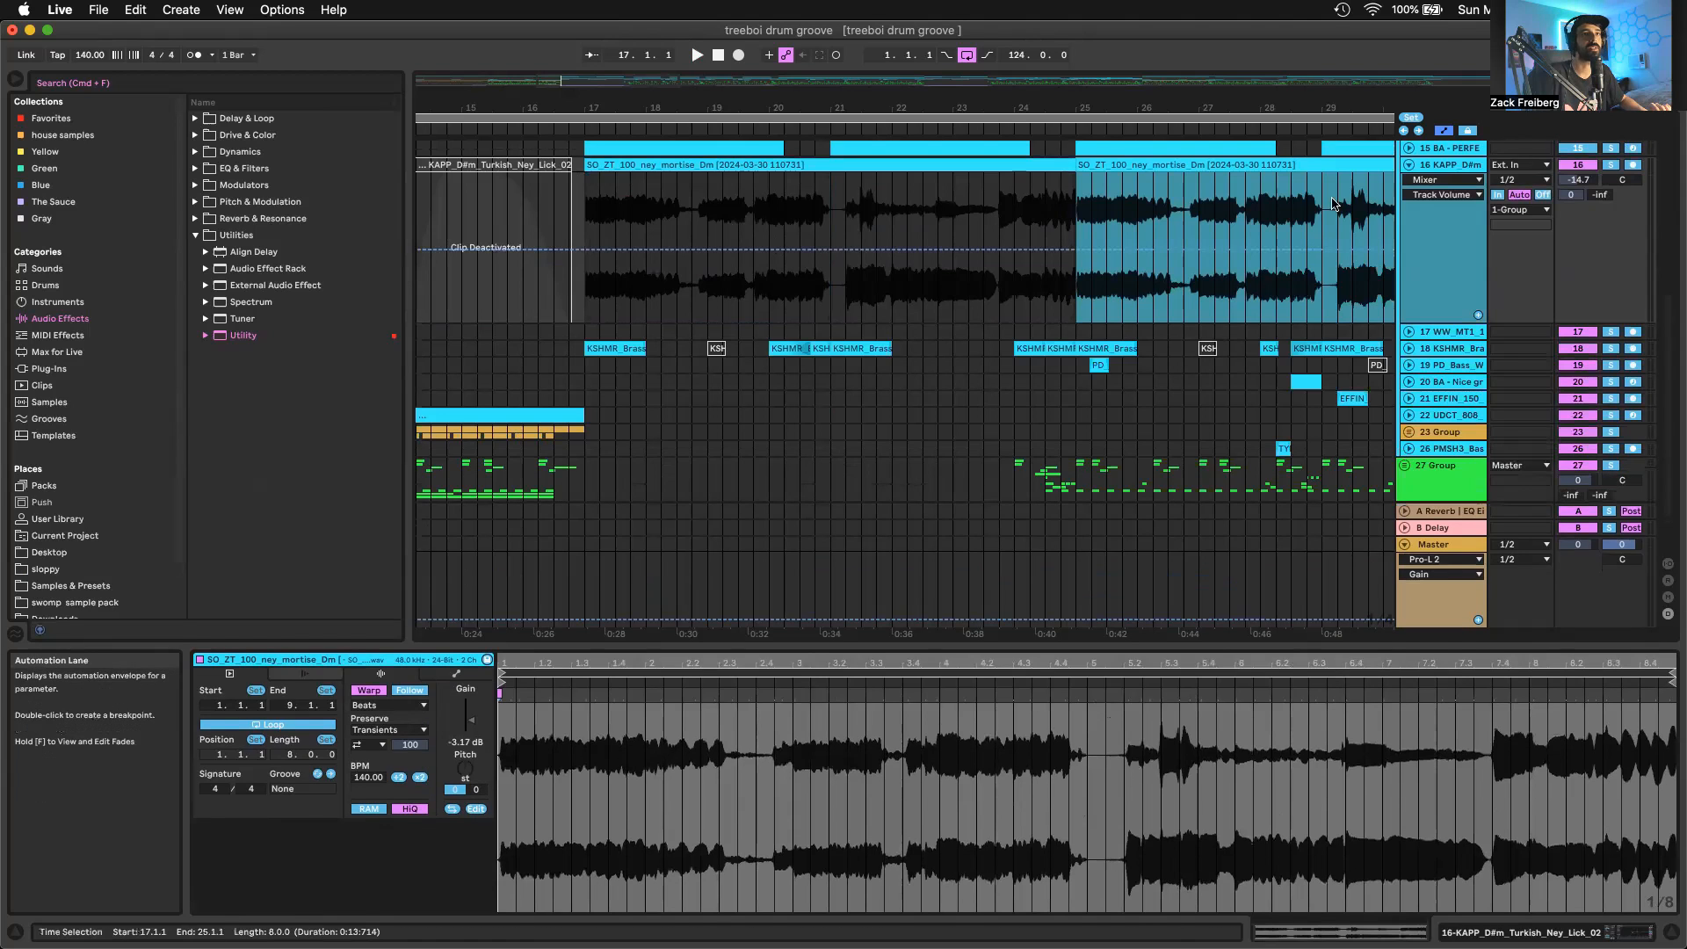
Play the soloed ney track 16 from bar 17, and show its Utility and EQ Eight devices and its Reverb send
key("space")
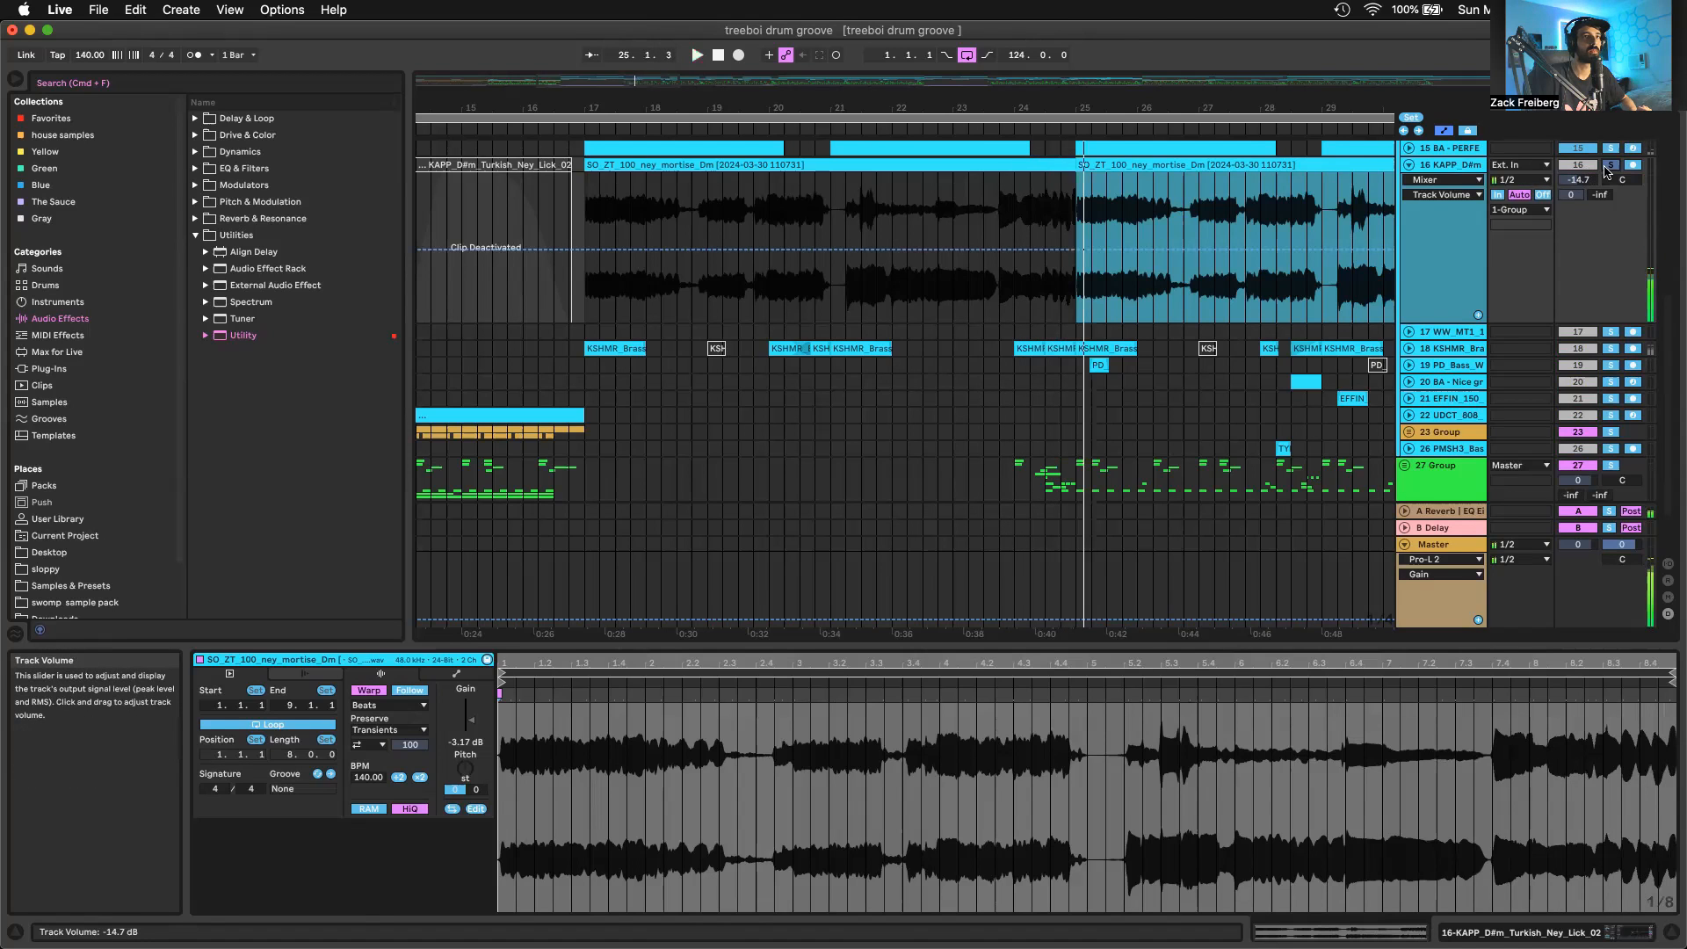
key("space")
double_click(1457, 167)
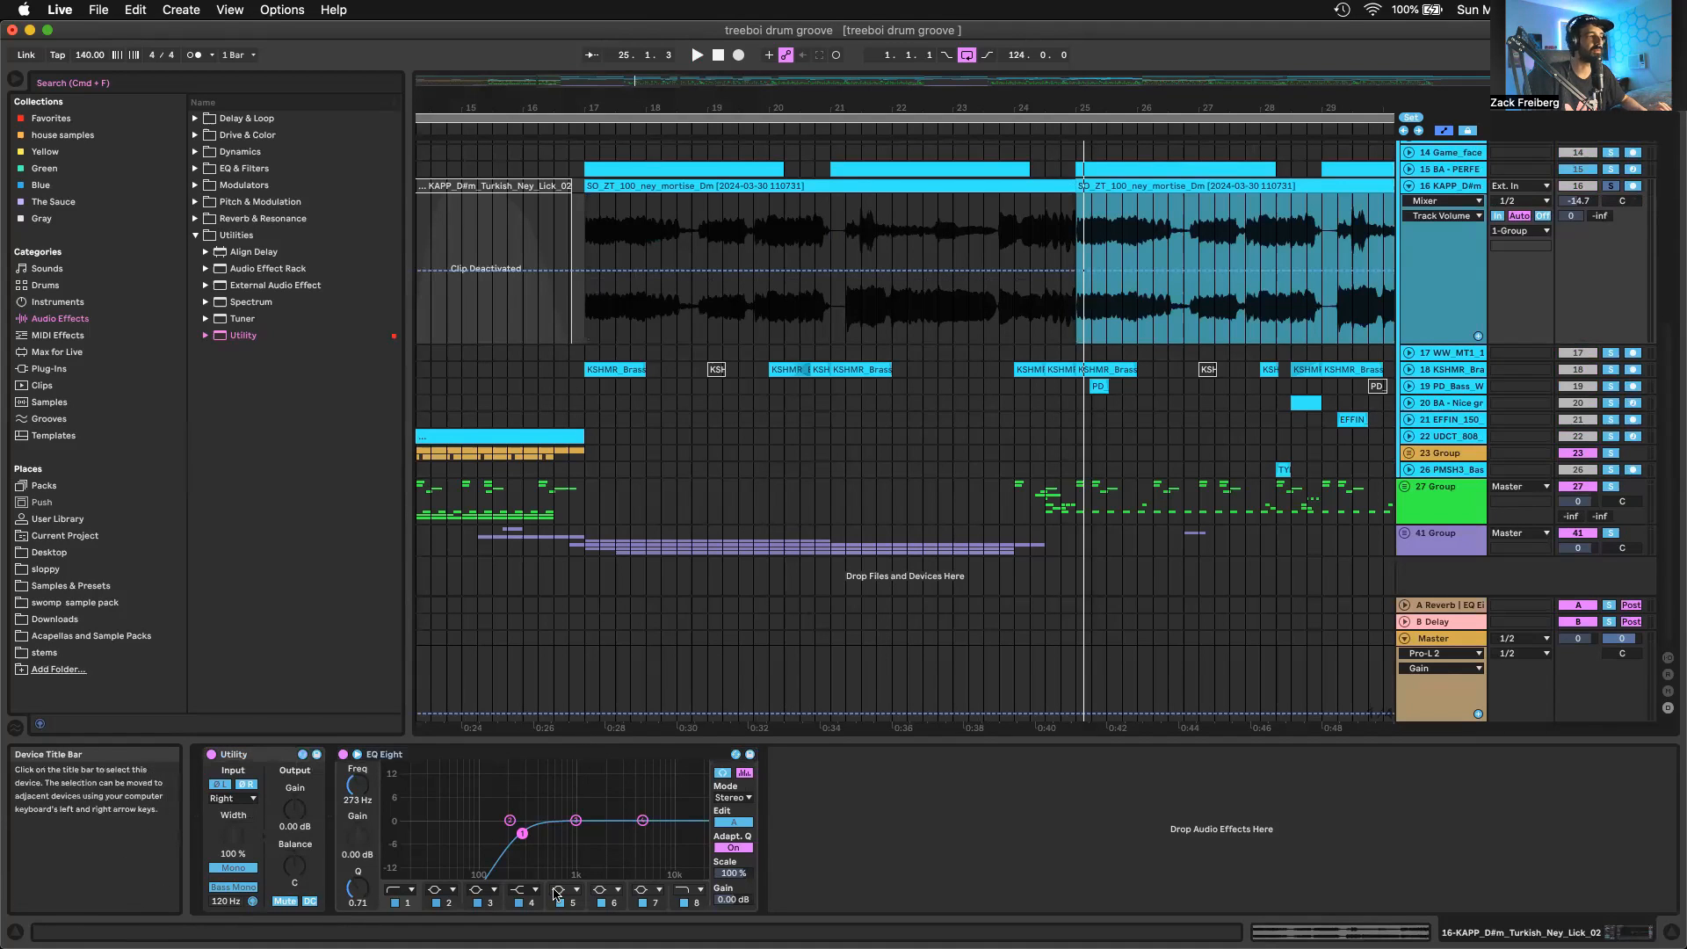
left_click(1571, 217)
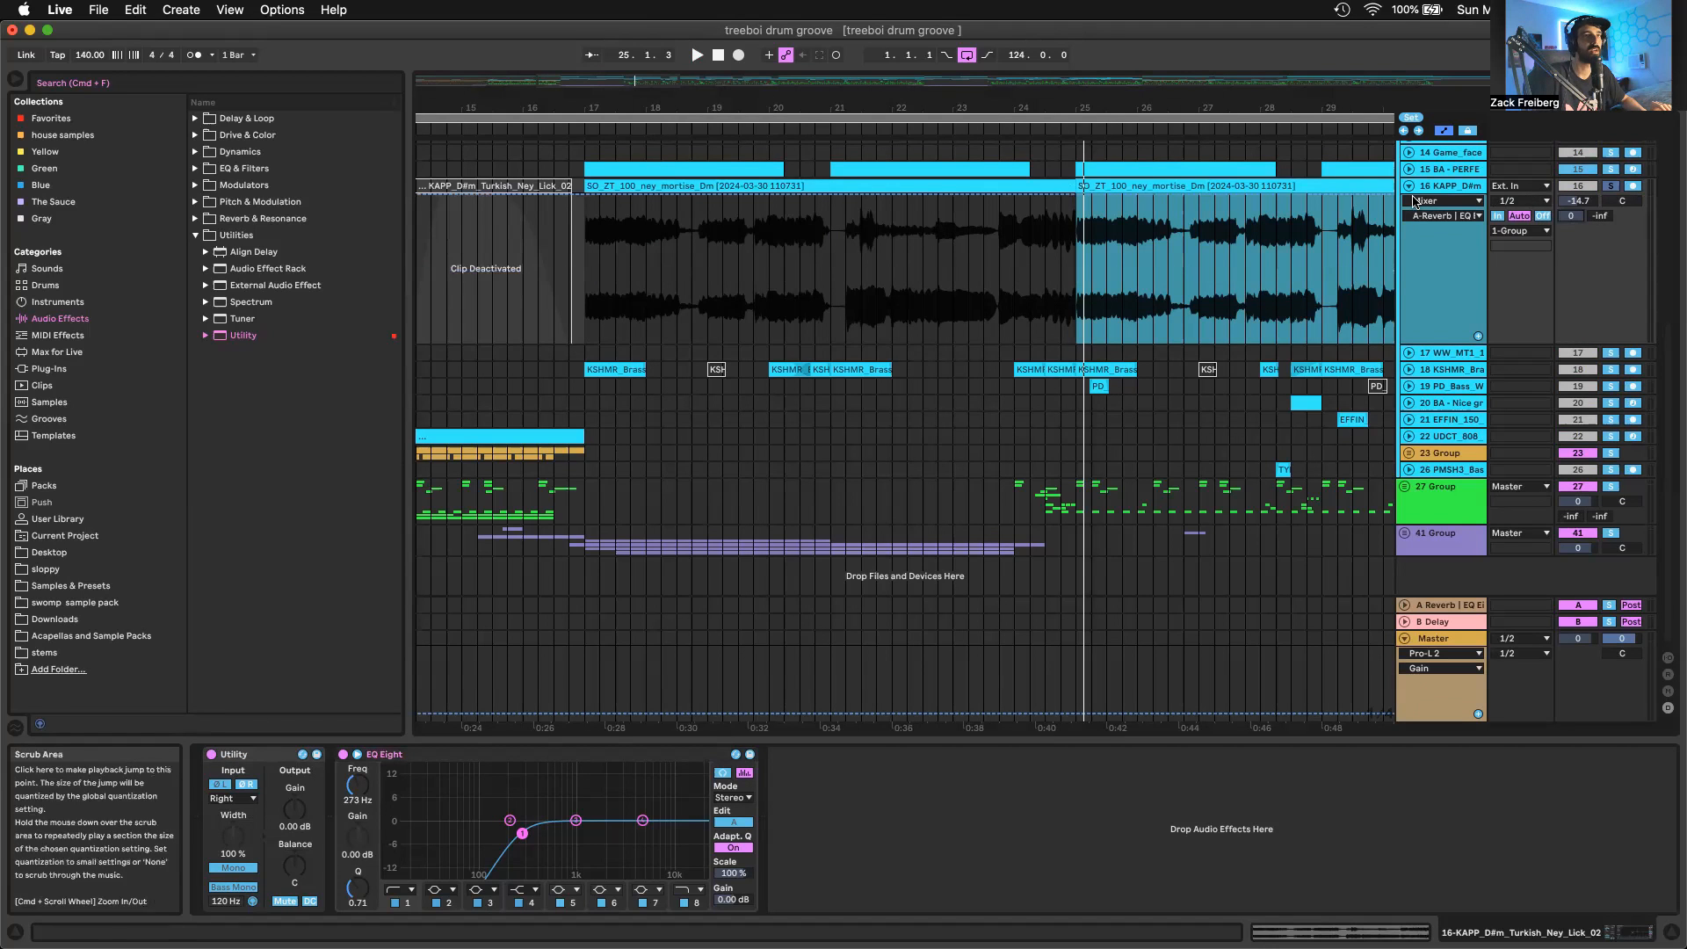
key("space")
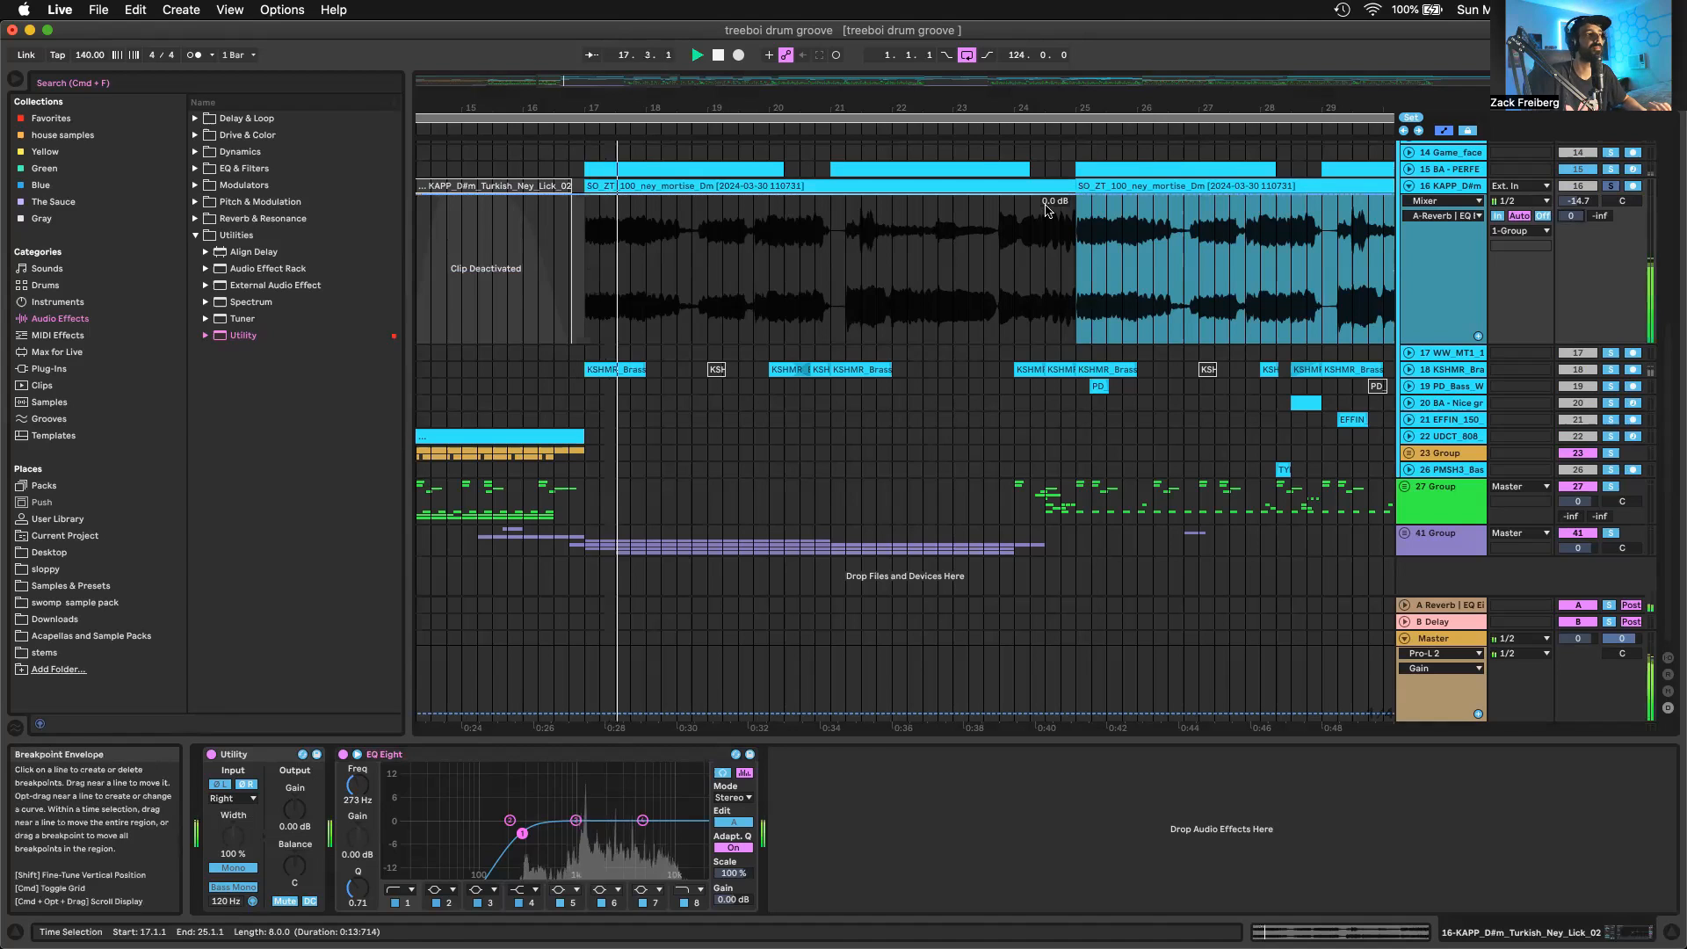
Solo the BA - PERFECT WUBS track 8 instead of track 16, unfold it and show its device chain
scroll(1046, 210, "up", 3)
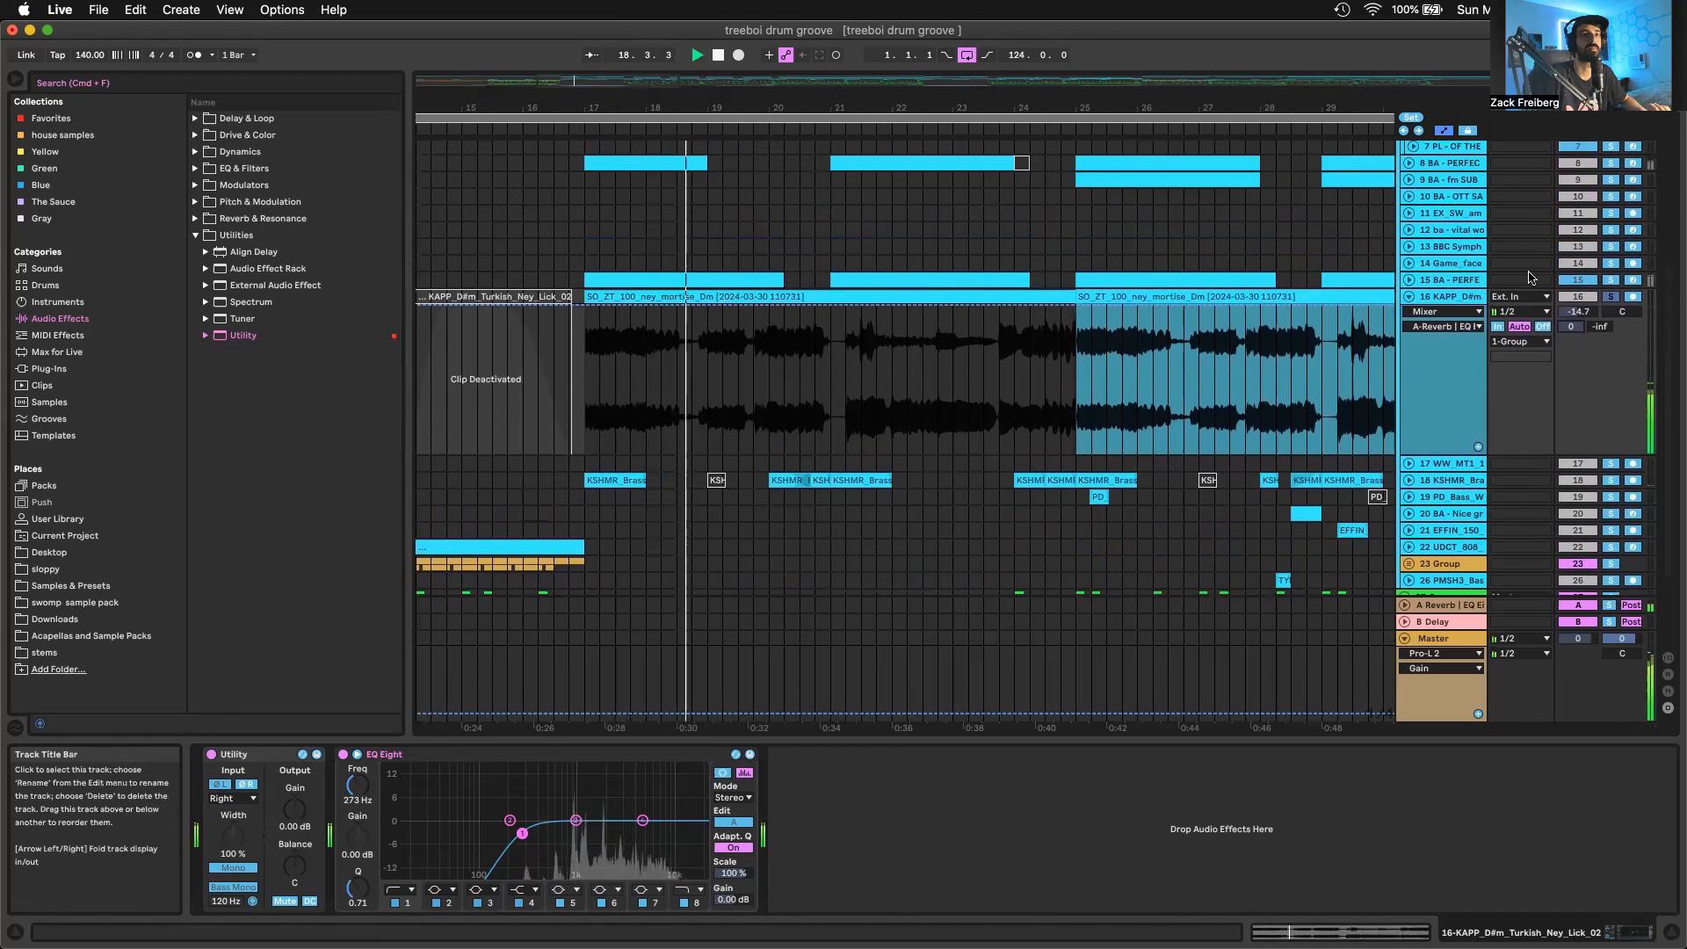
scroll(1610, 285, "up", 2)
scroll(1610, 285, "up", 2)
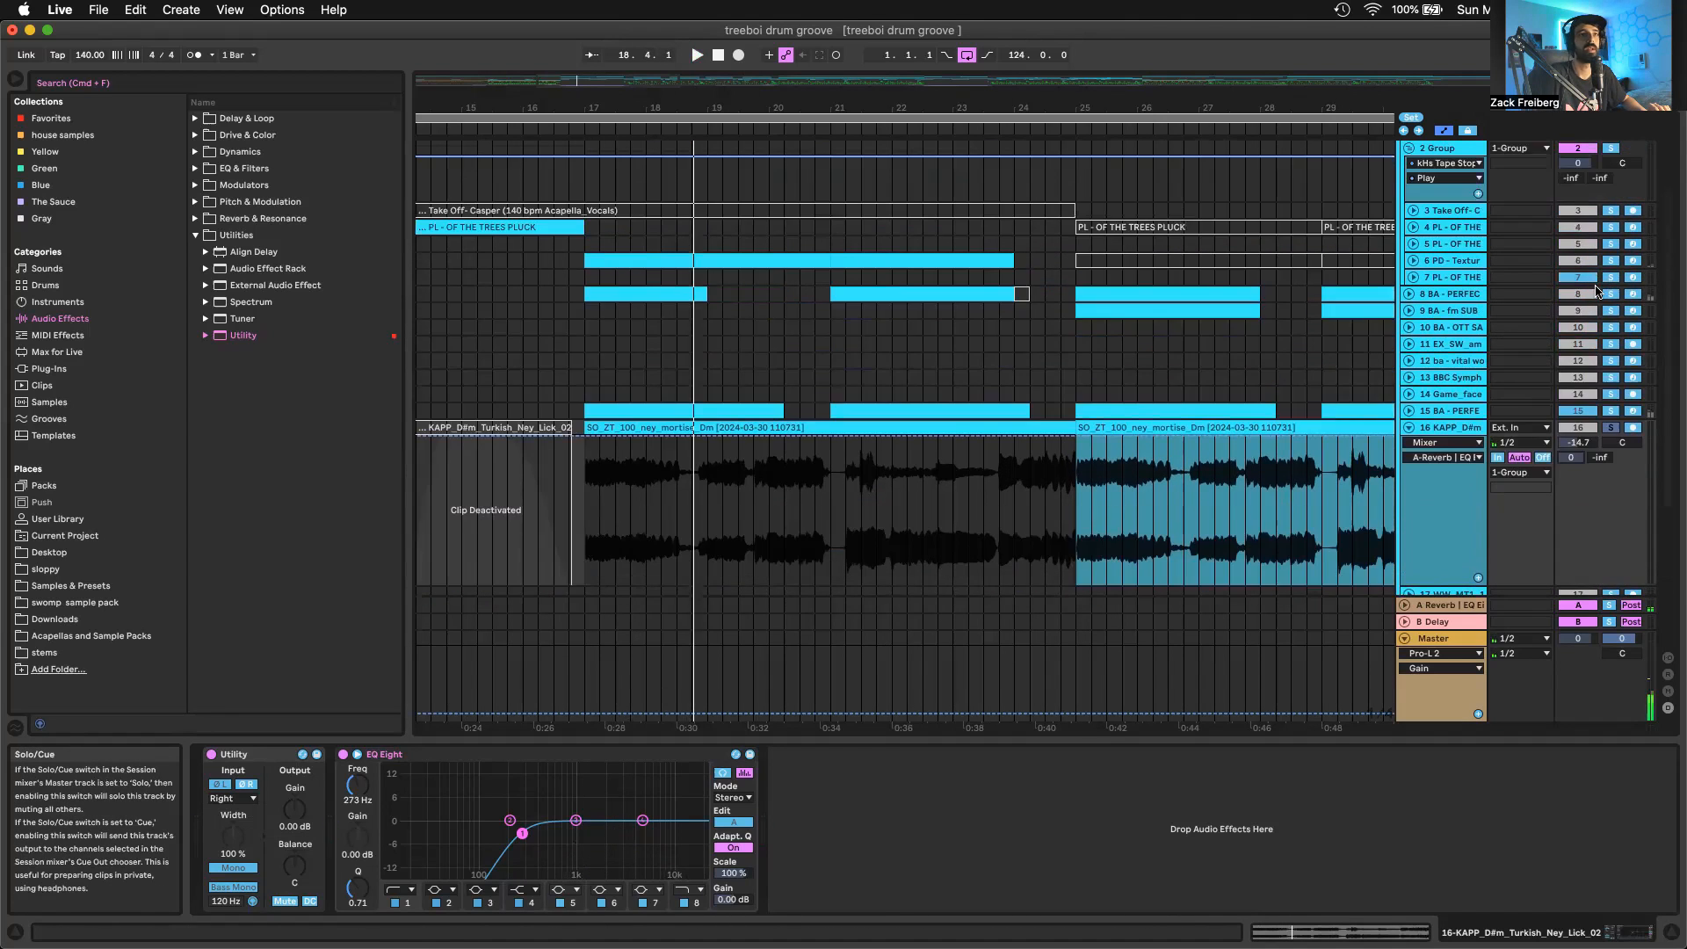
left_click(1409, 294)
left_click(1328, 332)
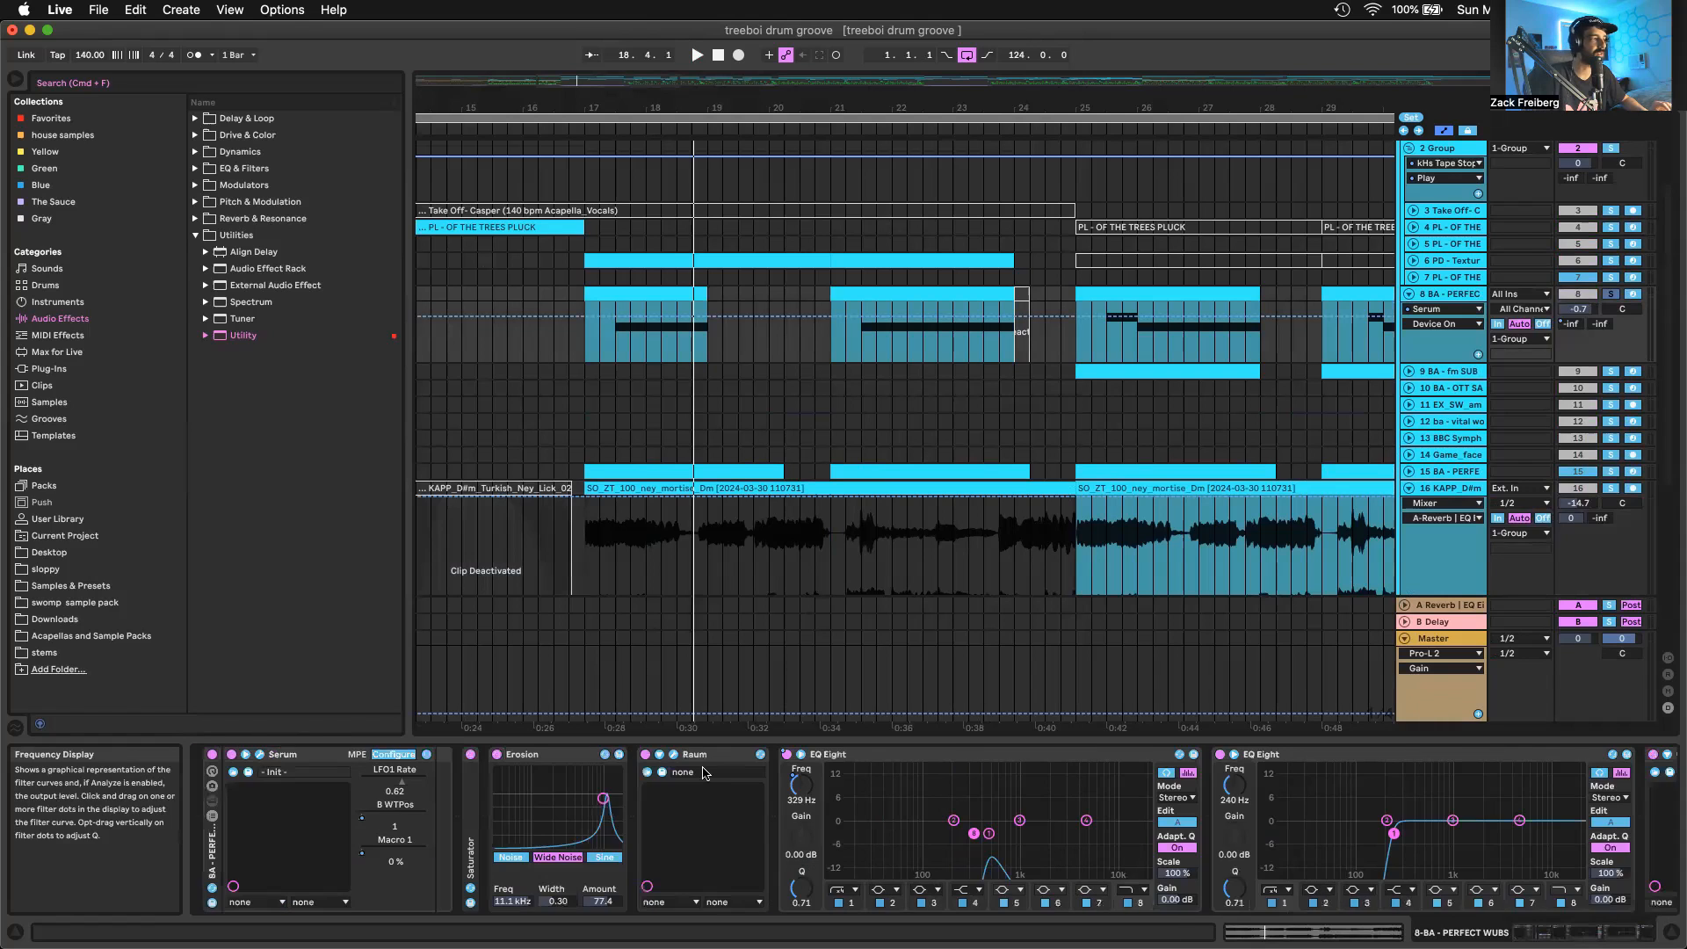
Open the Serum instrument of track 8 and play the soloed wub bass with its oscillators visible
left_click(260, 758)
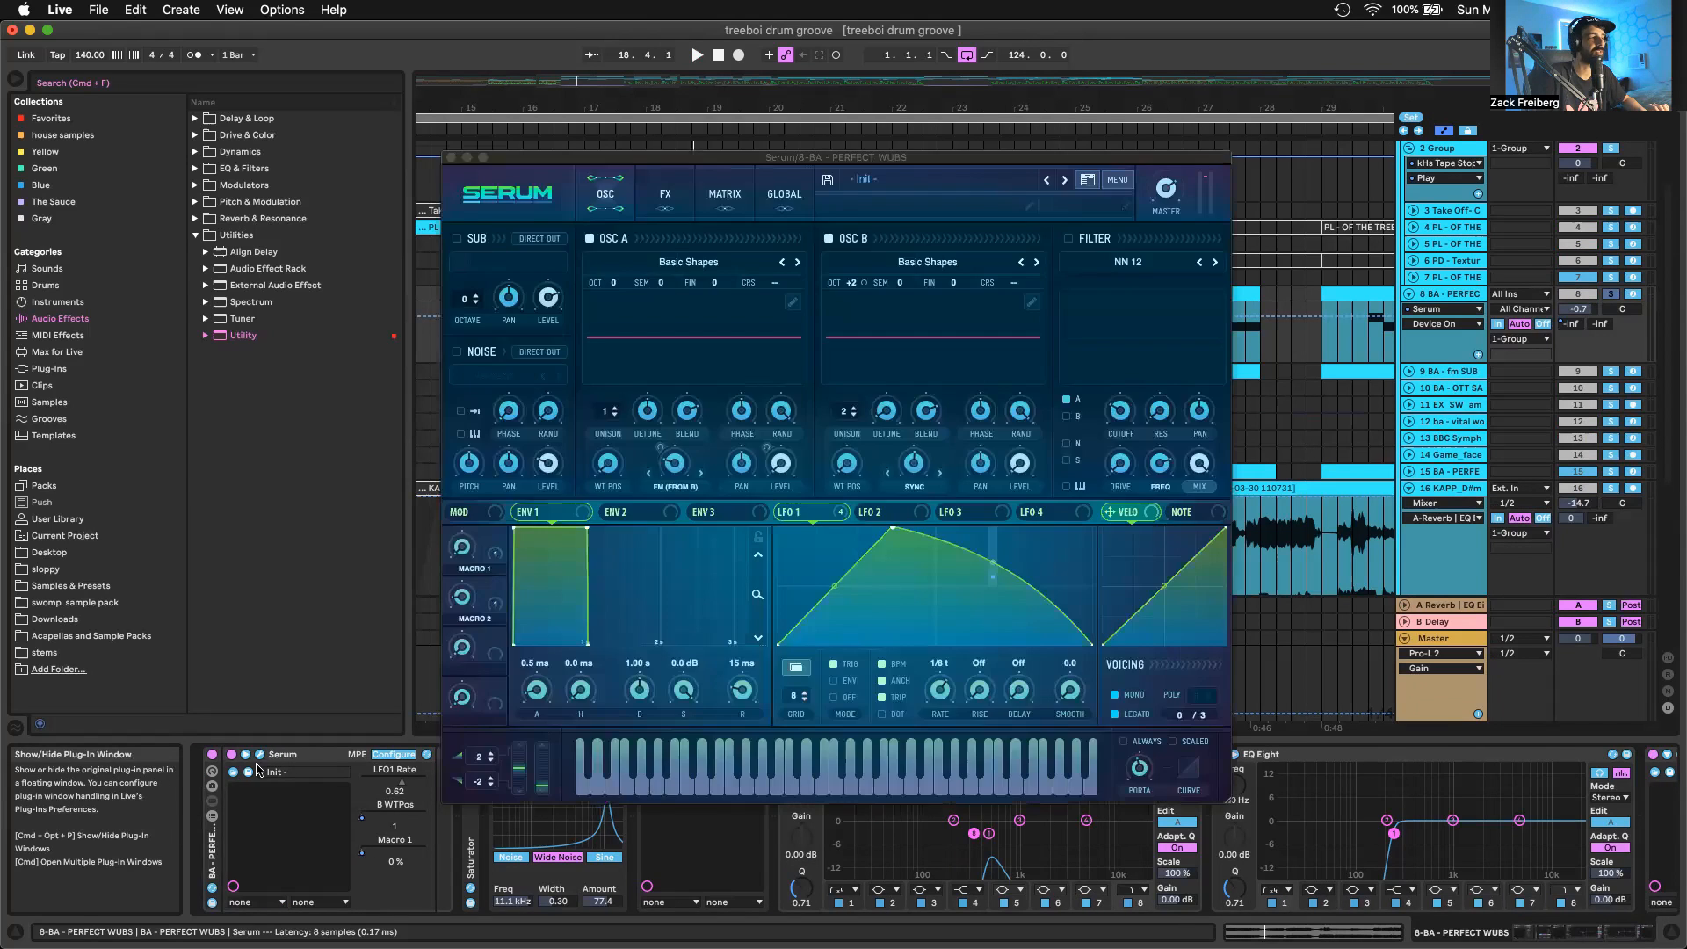
key("space")
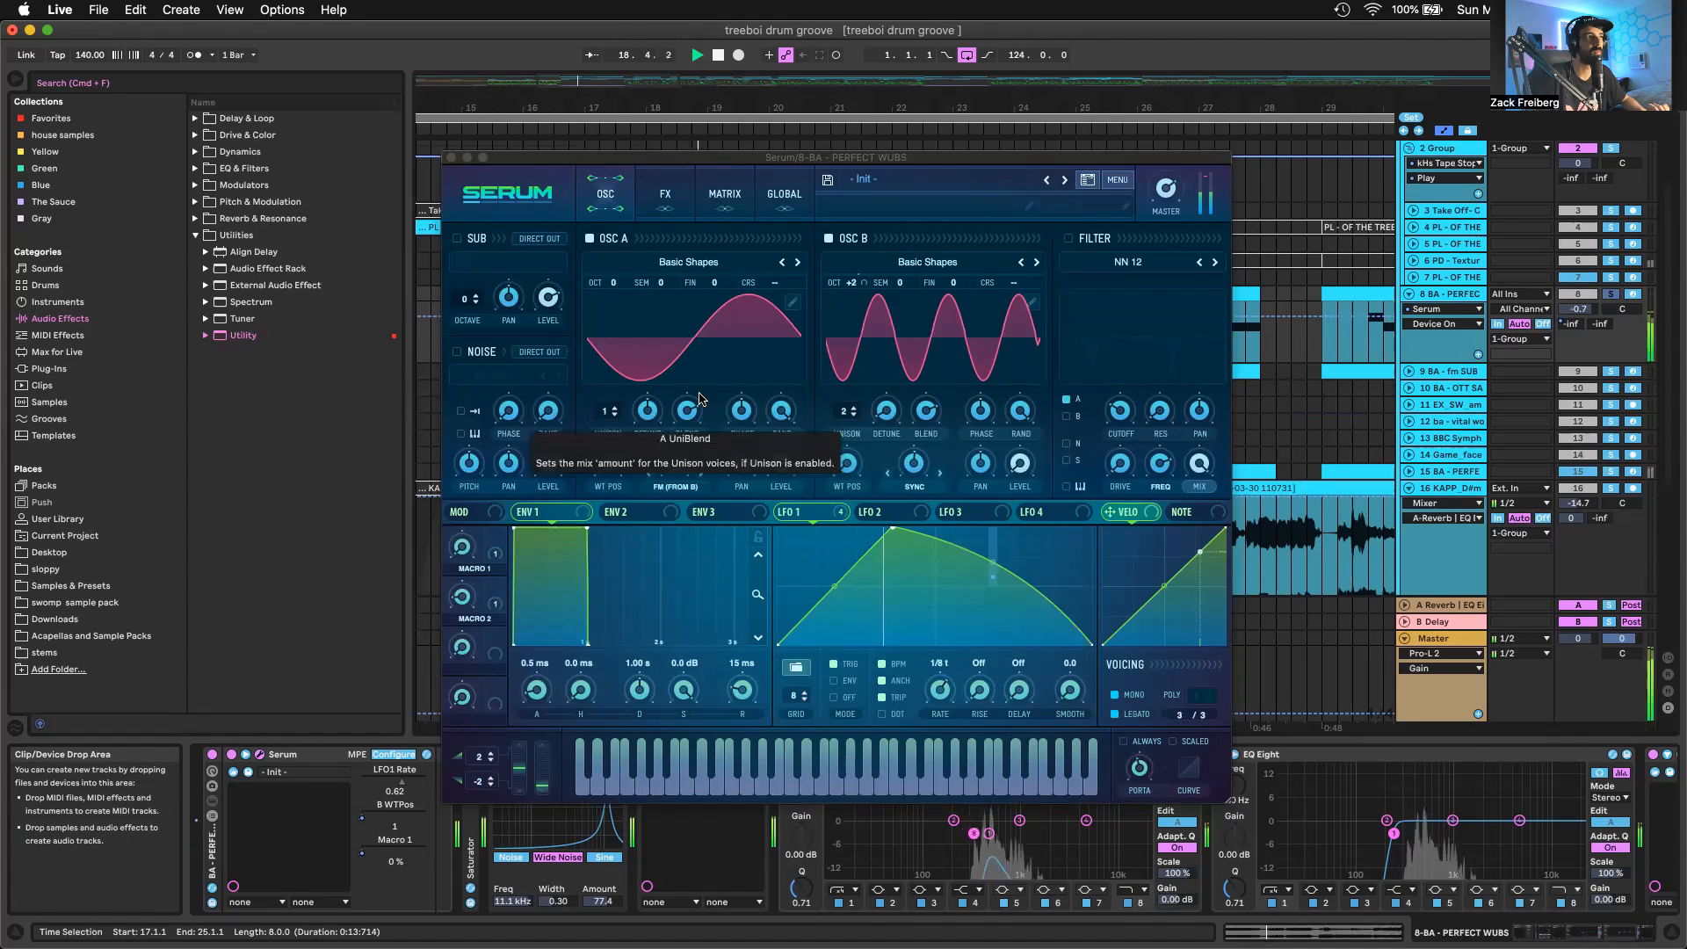
key("space")
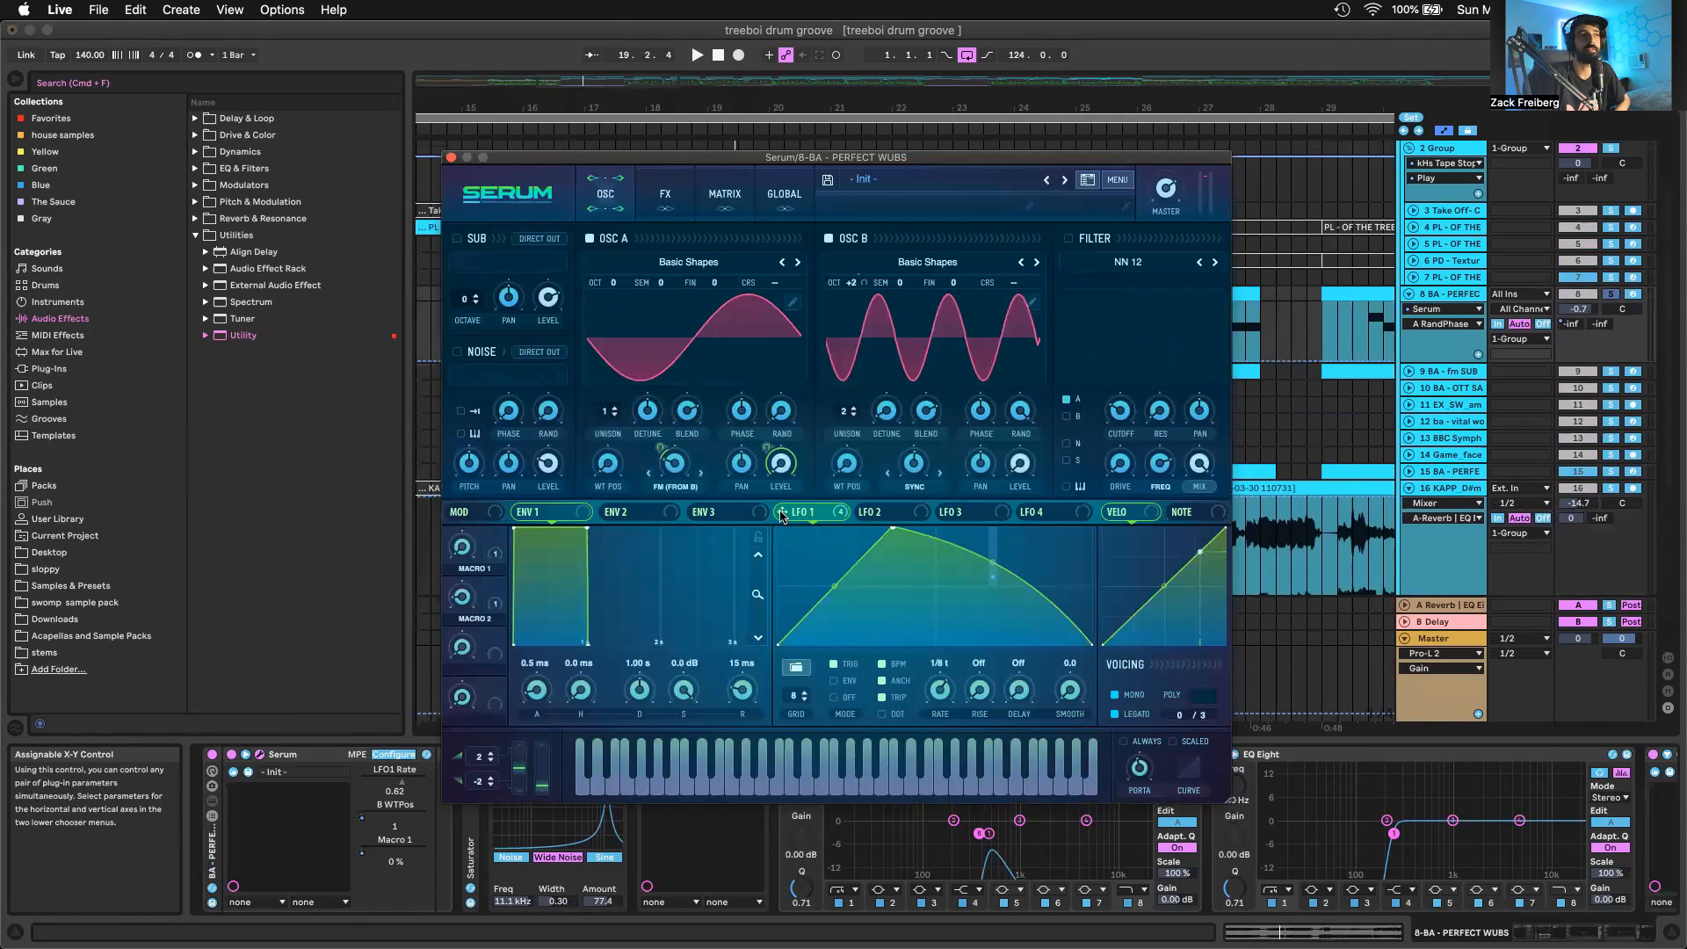
Point out the LFO 1 modulation on oscillator A's FM (From B) warp and its level in Serum
left_click(677, 465)
left_click(657, 444)
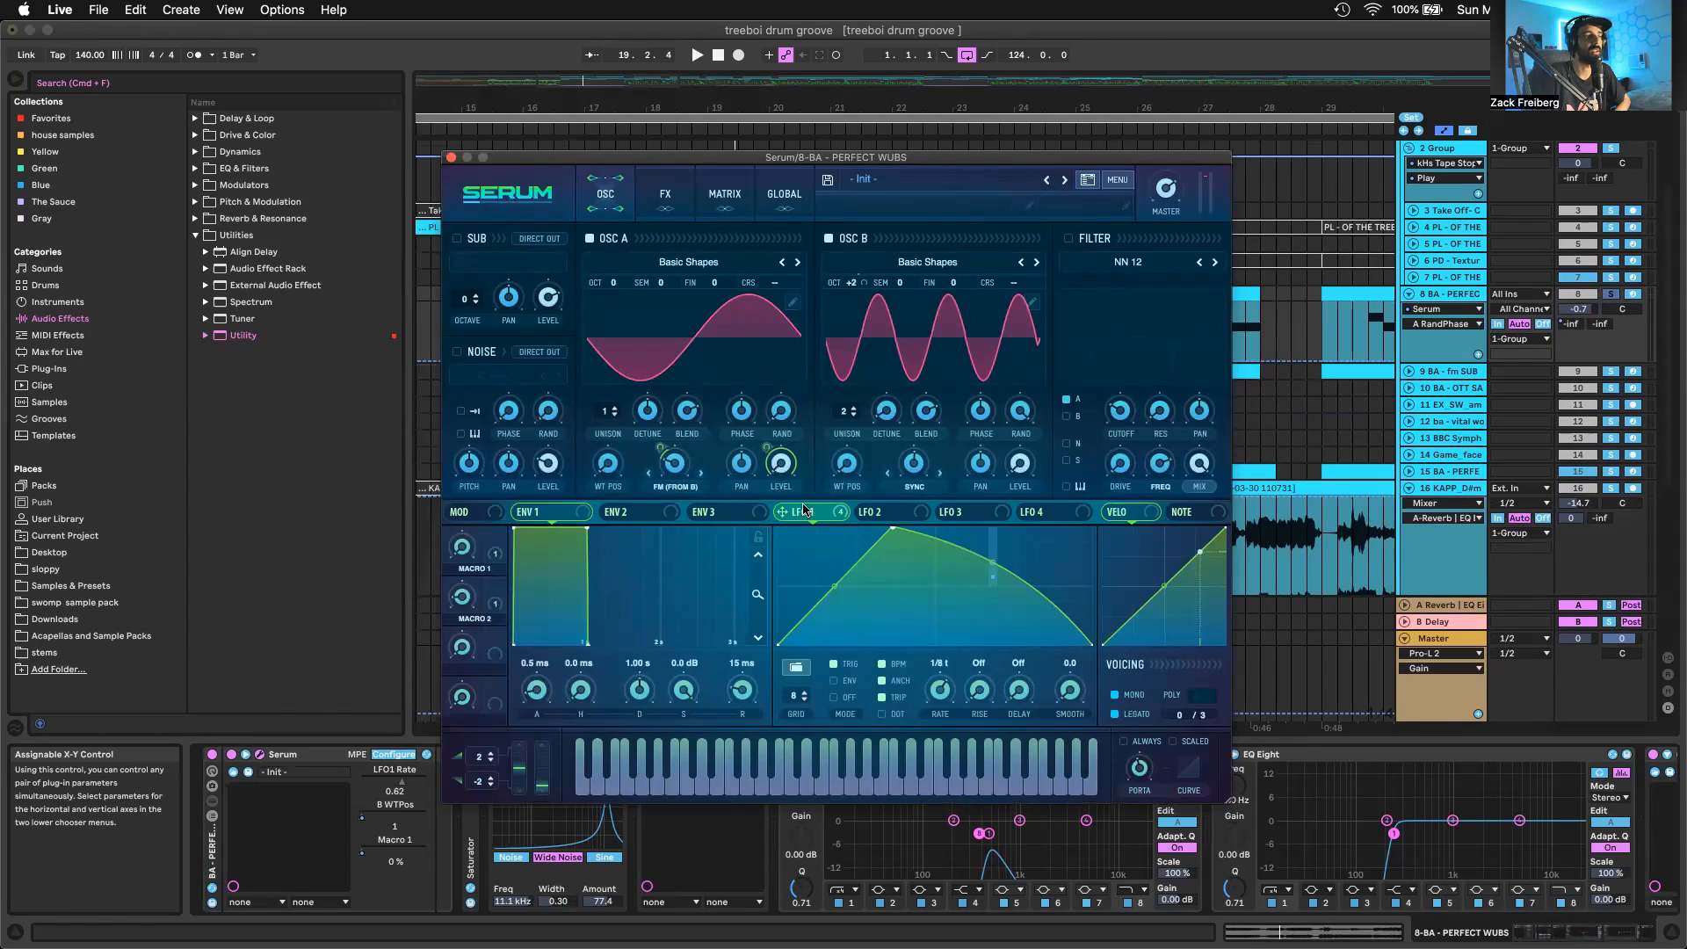
mouse_move(780, 460)
left_mouse_down()
mouse_move(779, 435)
mouse_move(779, 461)
left_mouse_up()
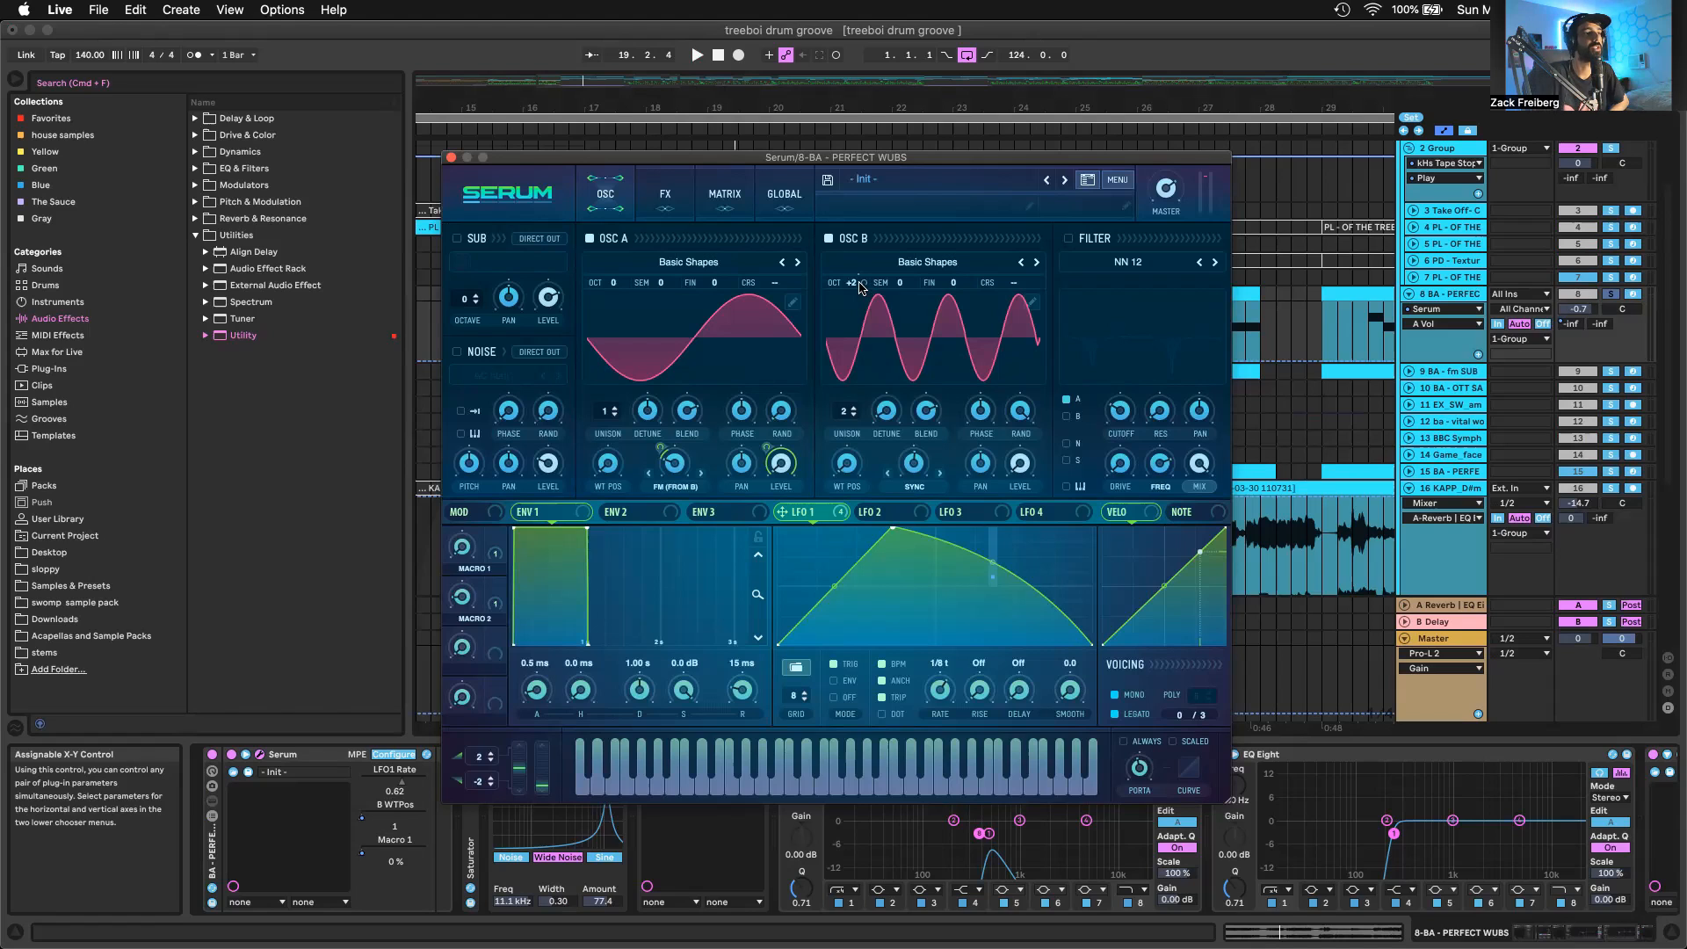
Point out oscillator B's unison detune and its Sync warp setting in track 8's Serum
left_click(882, 414)
left_click(880, 417)
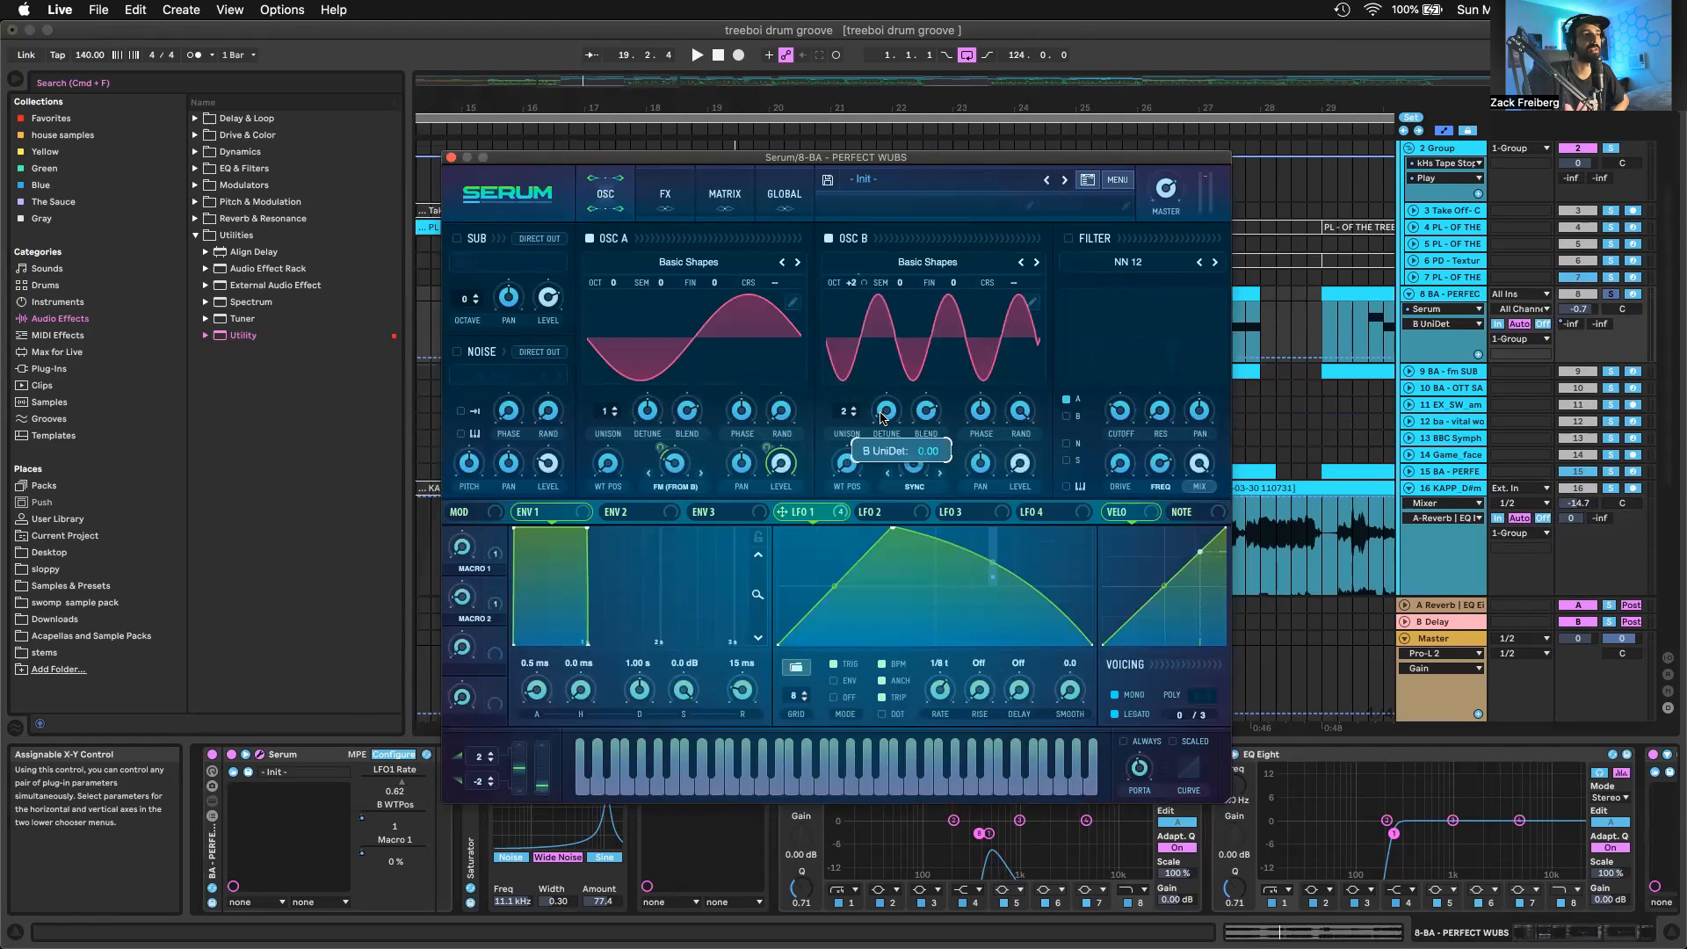
left_click(918, 467)
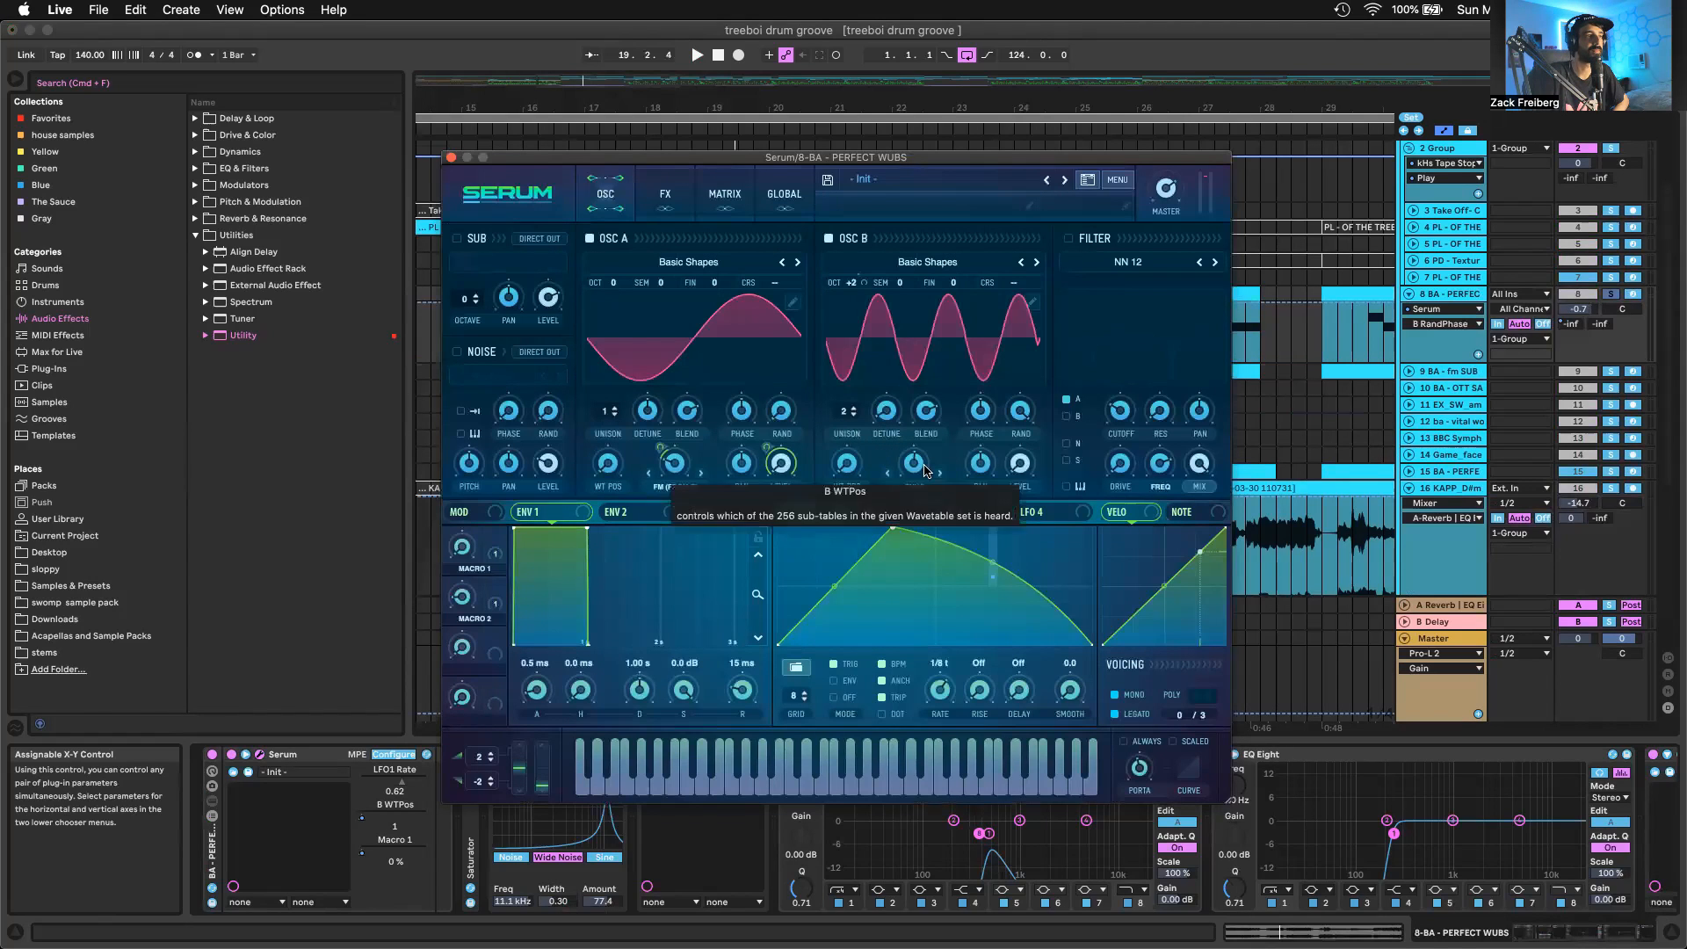
mouse_move(919, 468)
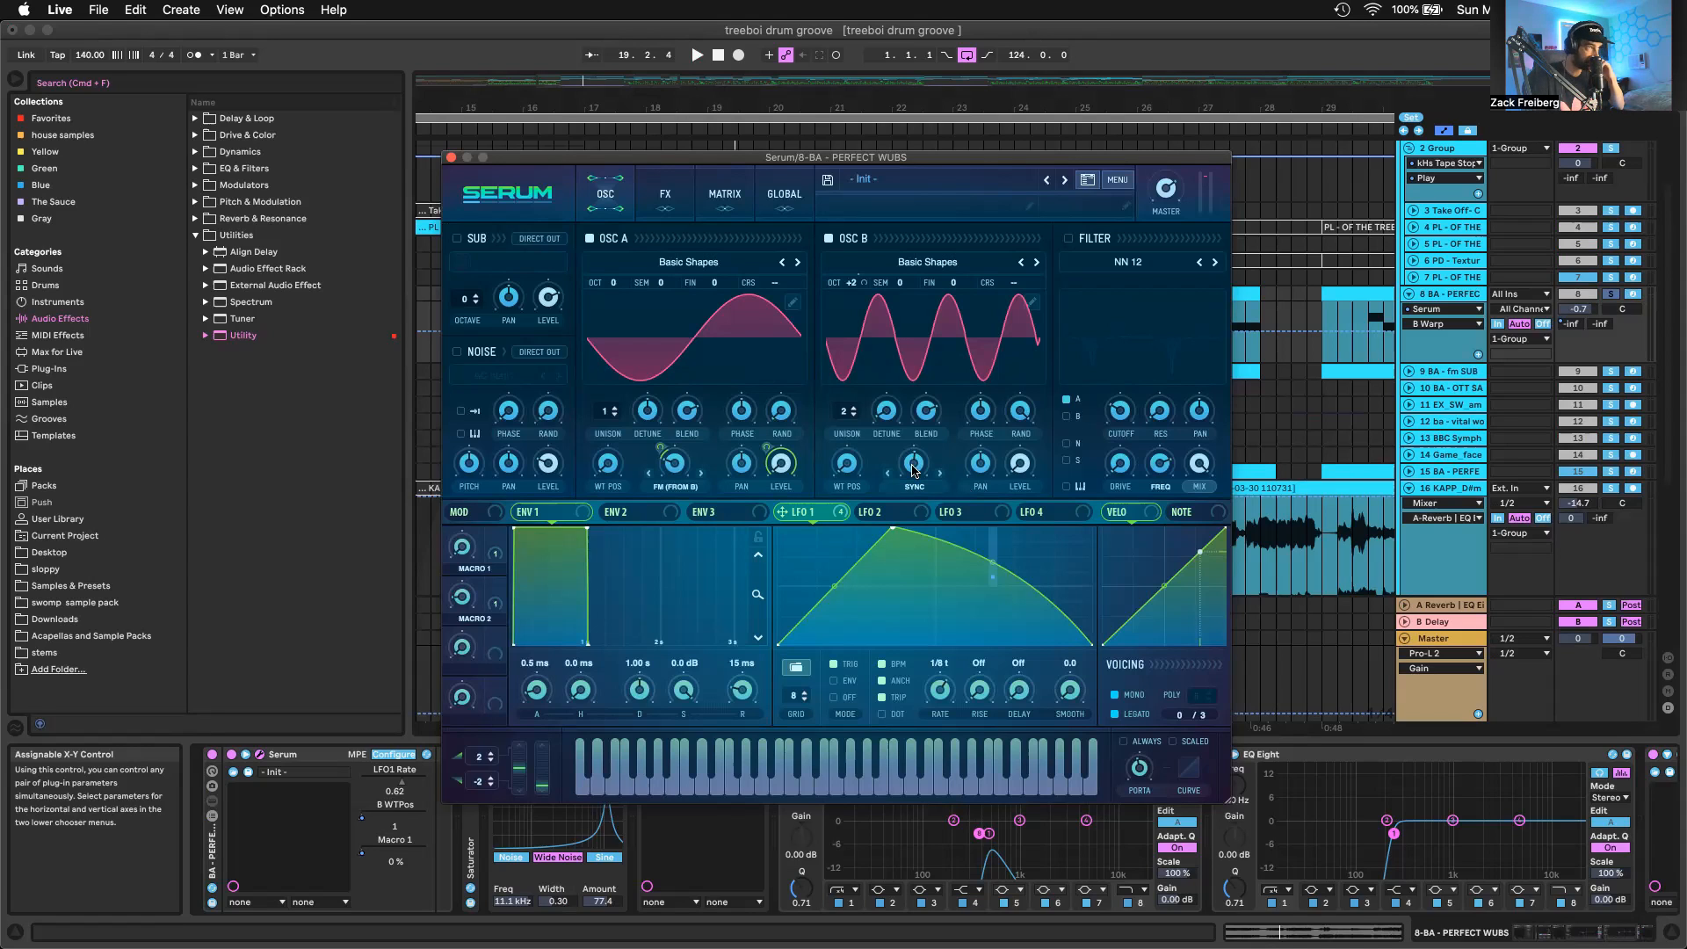
Assign Macro 3 to oscillator B's Sync warp amount and sweep the macro up and down while playing the soloed bass
left_click_drag(495, 643, 914, 463)
key("space")
left_click_drag(457, 649, 475, 450)
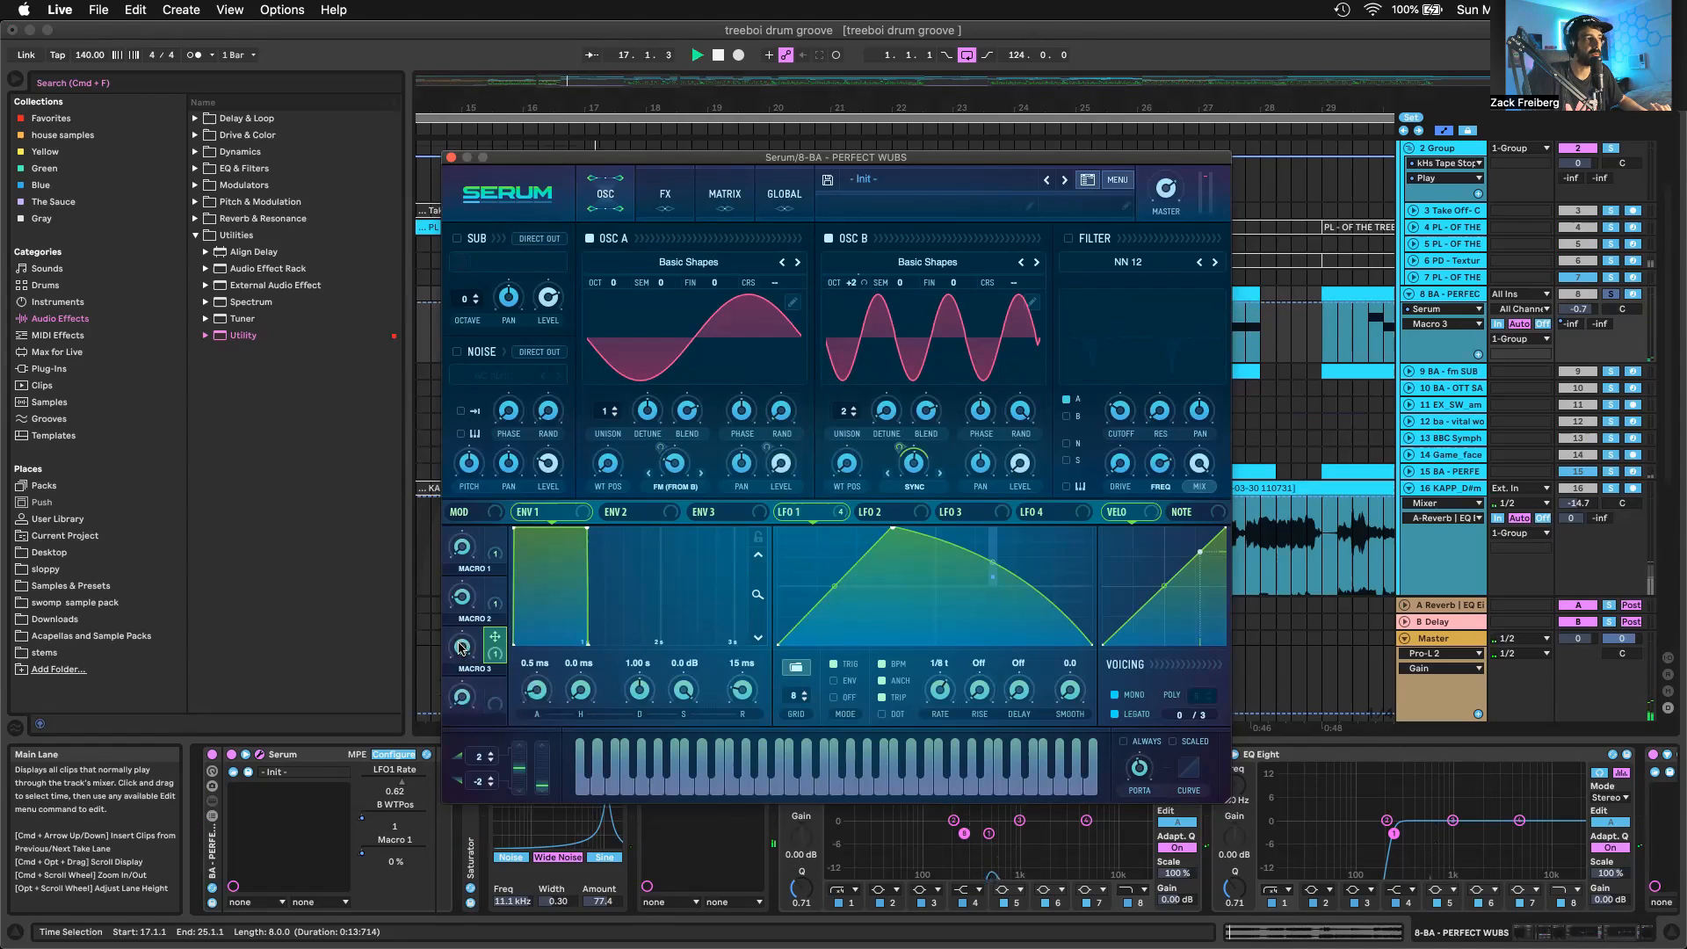
left_click_drag(463, 649, 448, 760)
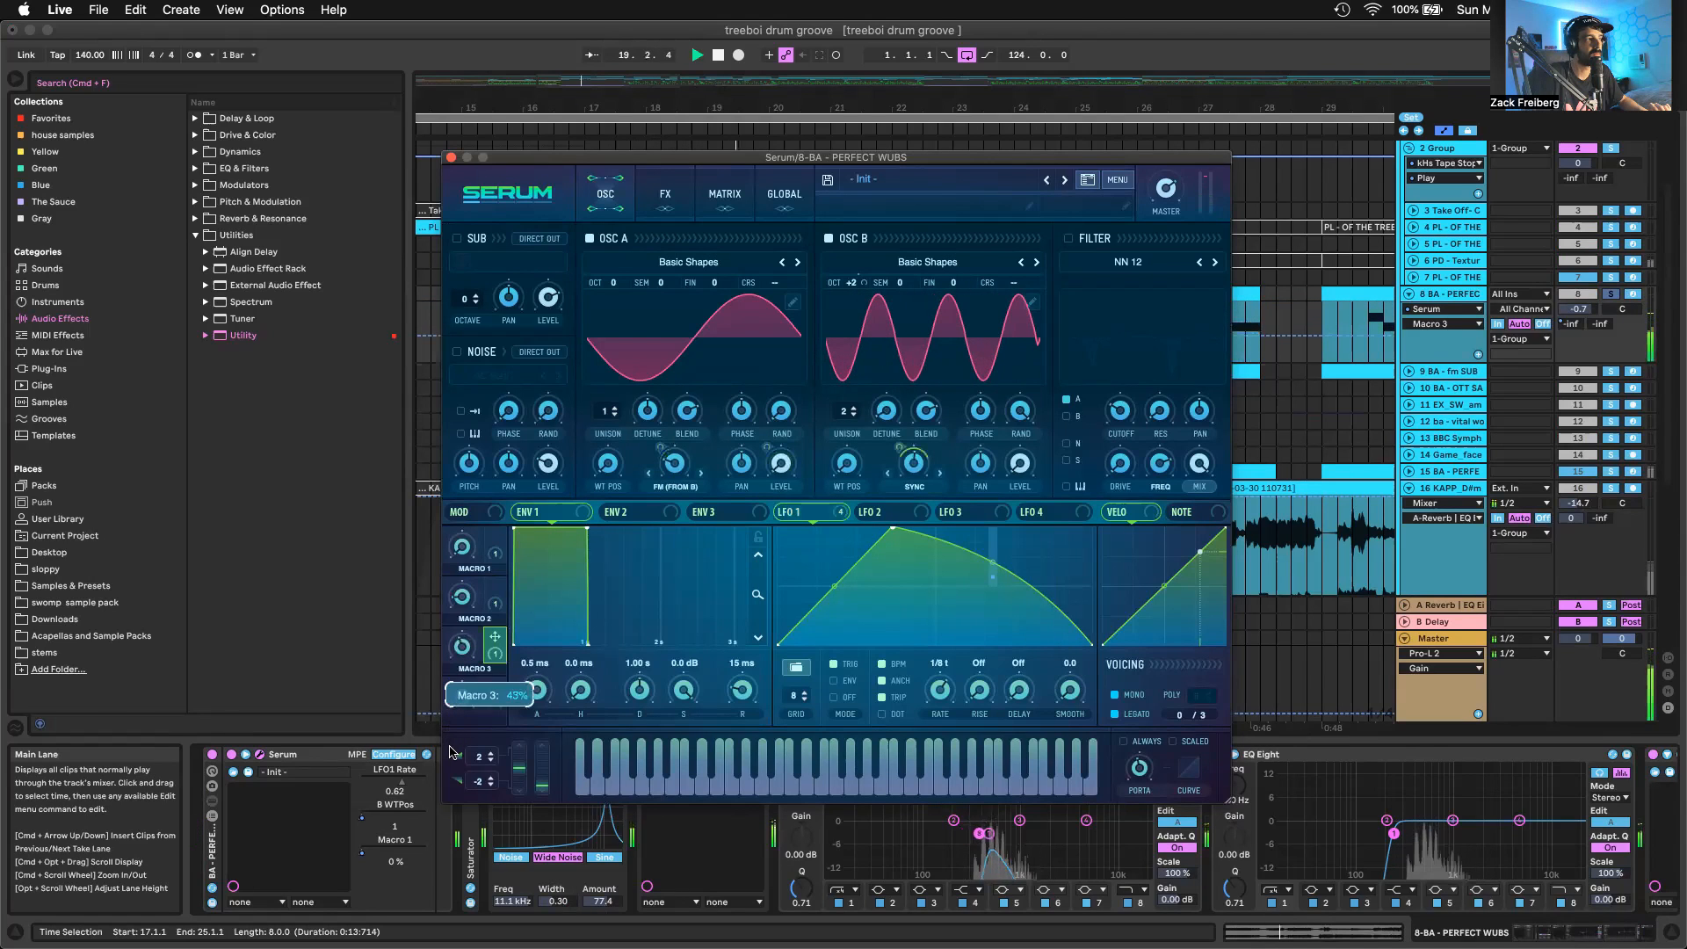
left_click_drag(455, 657, 472, 481)
key("space")
key("space")
key("space")
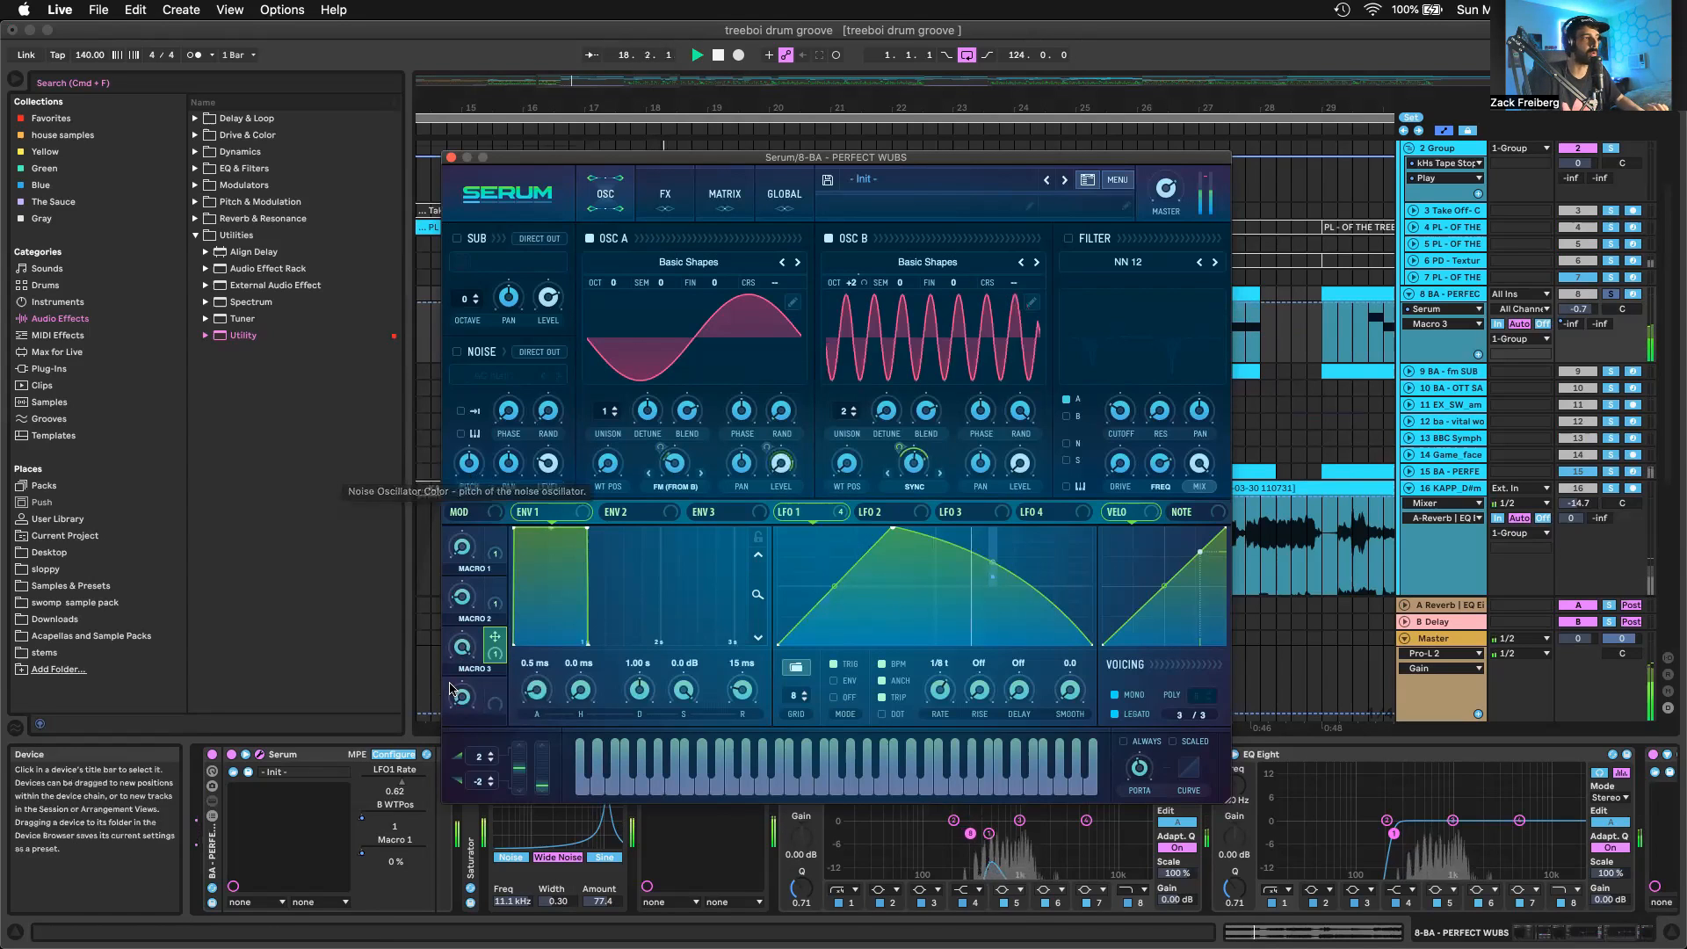
Reset Macro 3, remove its modulation of oscillator B's warp, and replay the bass
double_click(462, 647)
key("space")
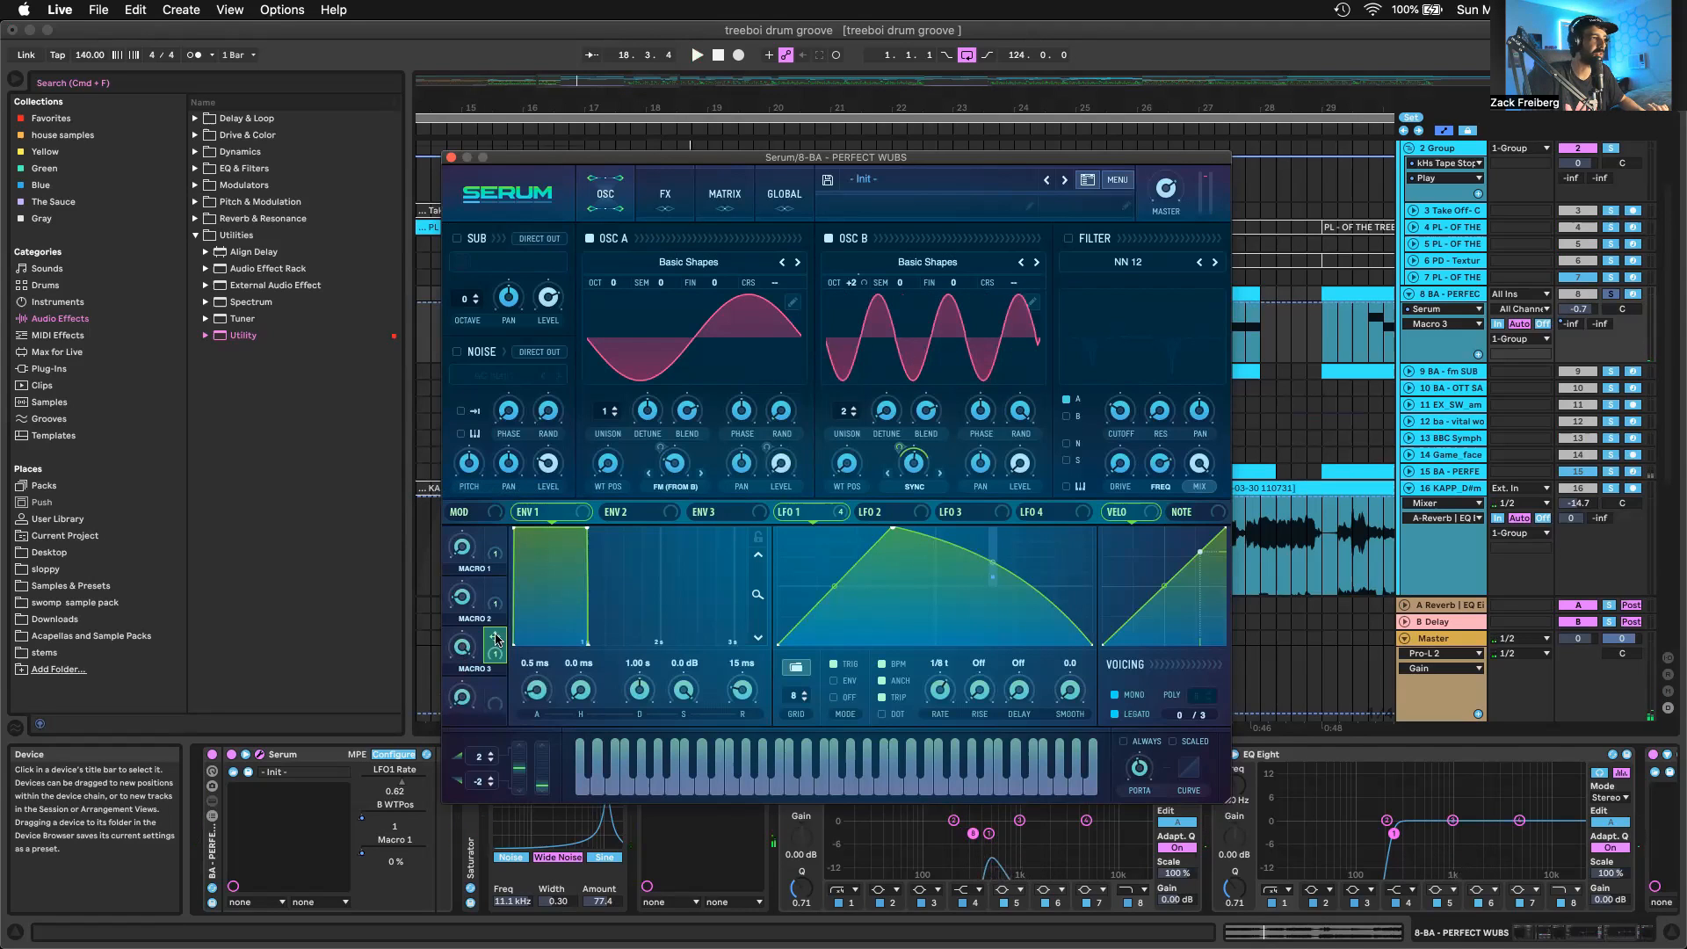
right_click(497, 639)
left_click(519, 698)
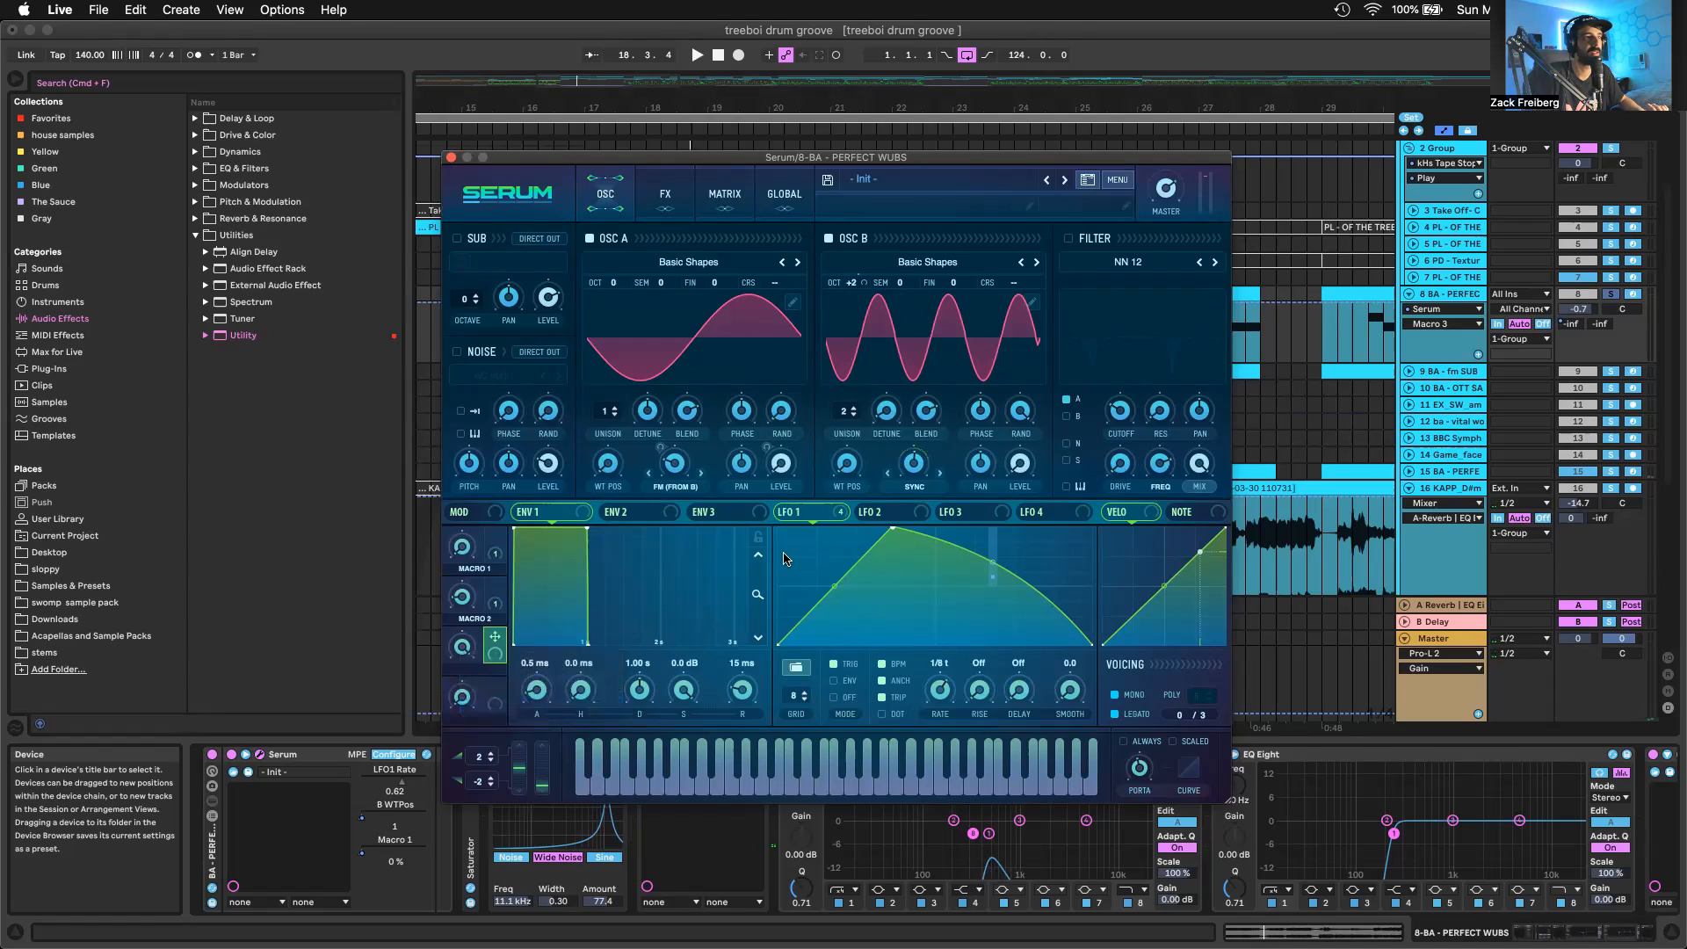
key("space")
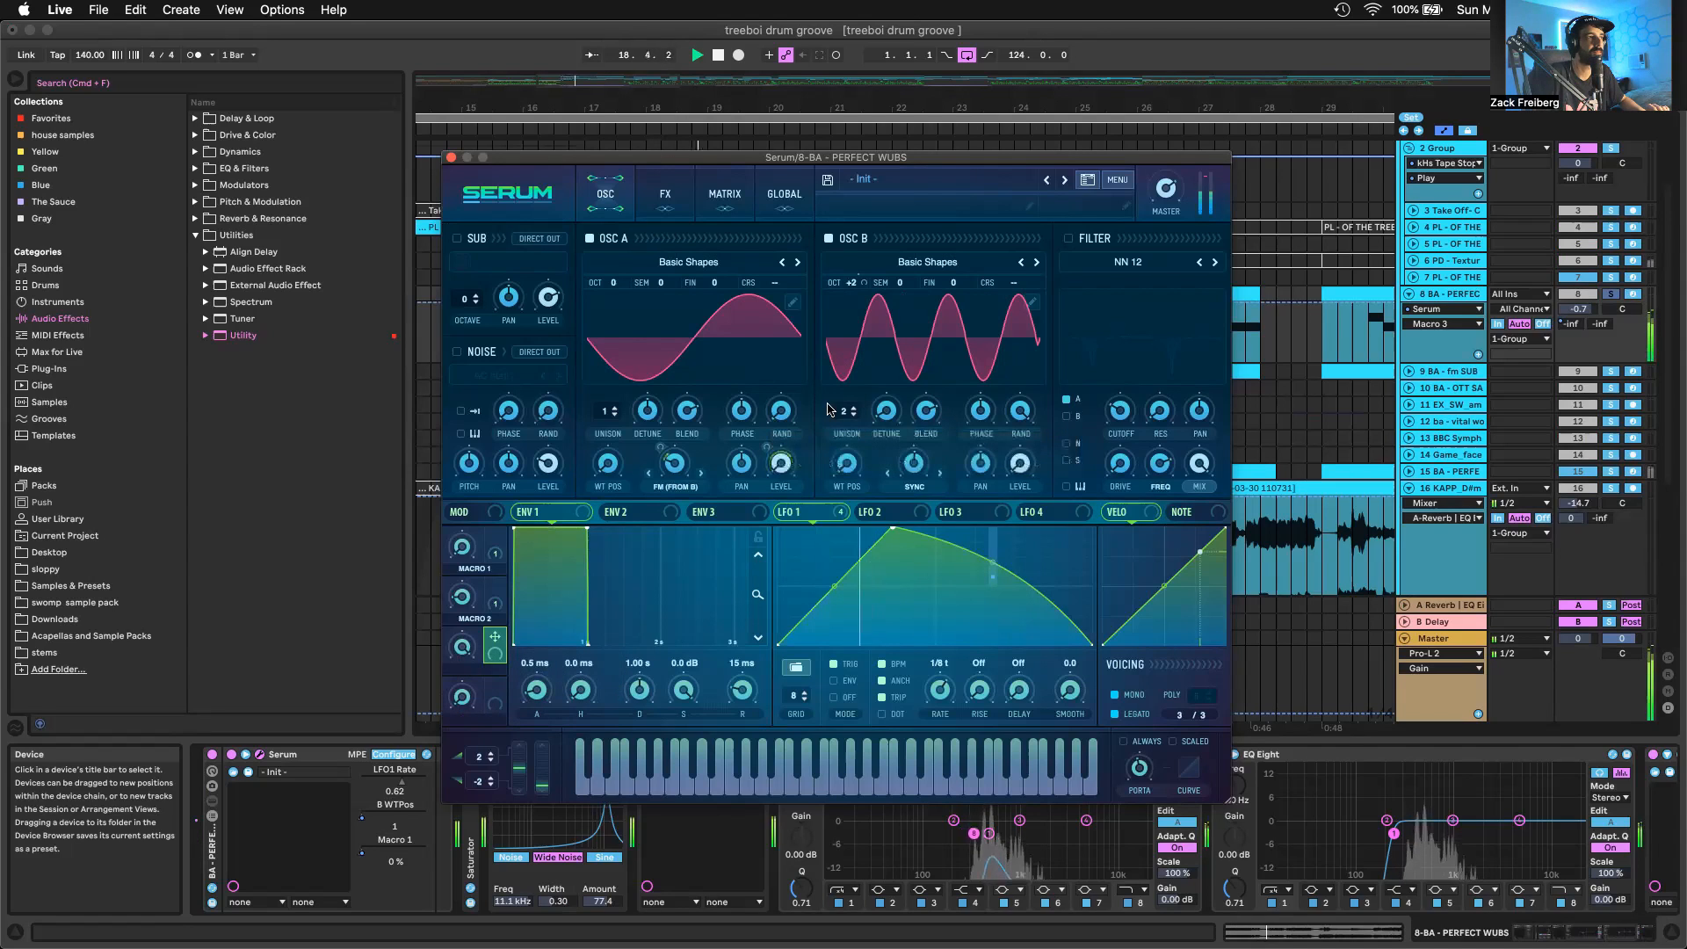
key("space")
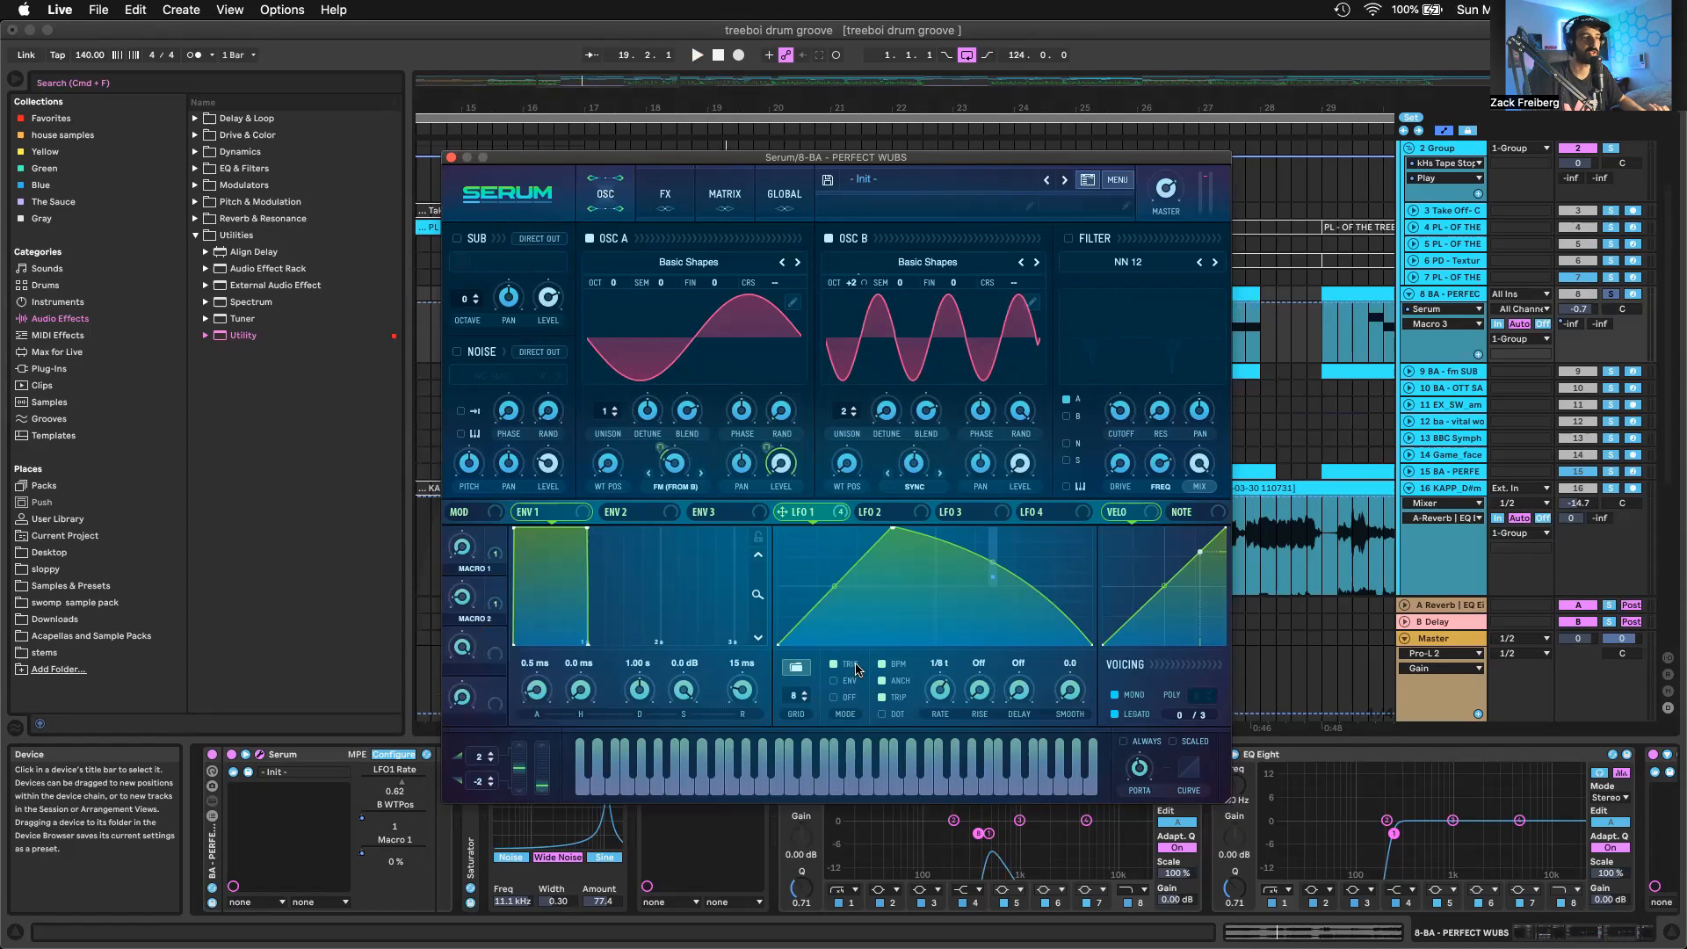
Turn off Mono in Serum's voicing section and inspect the modulation destinations of Macro 1 and Macro 2
left_click(1137, 695)
mouse_move(1137, 769)
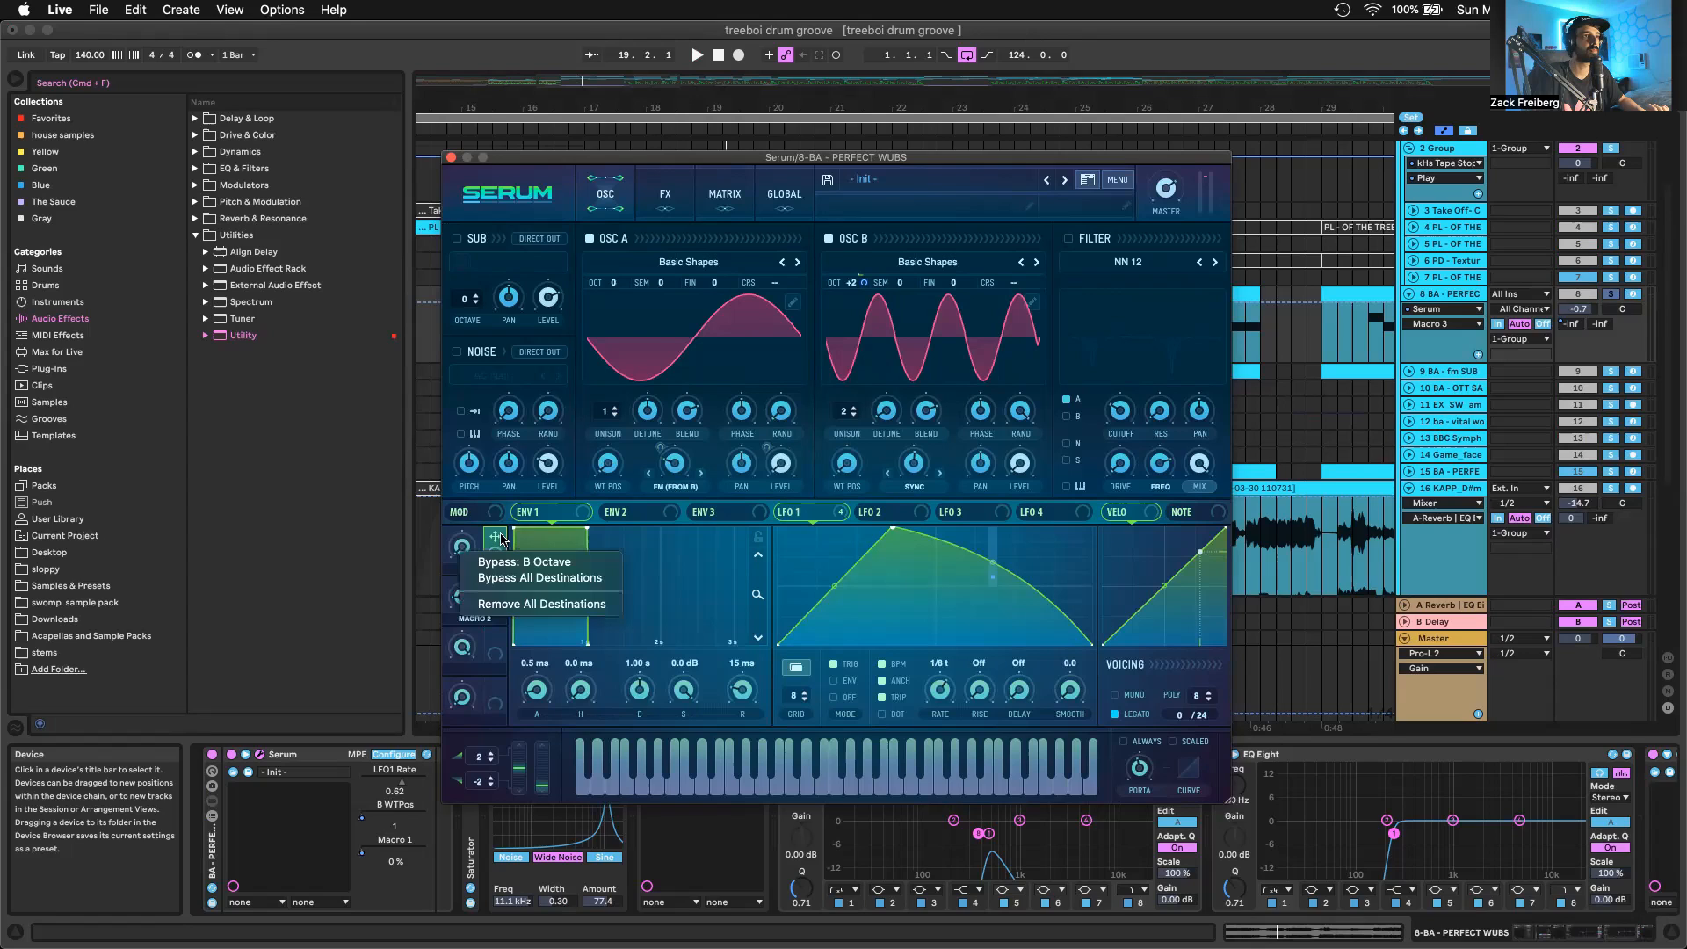
left_click(495, 537)
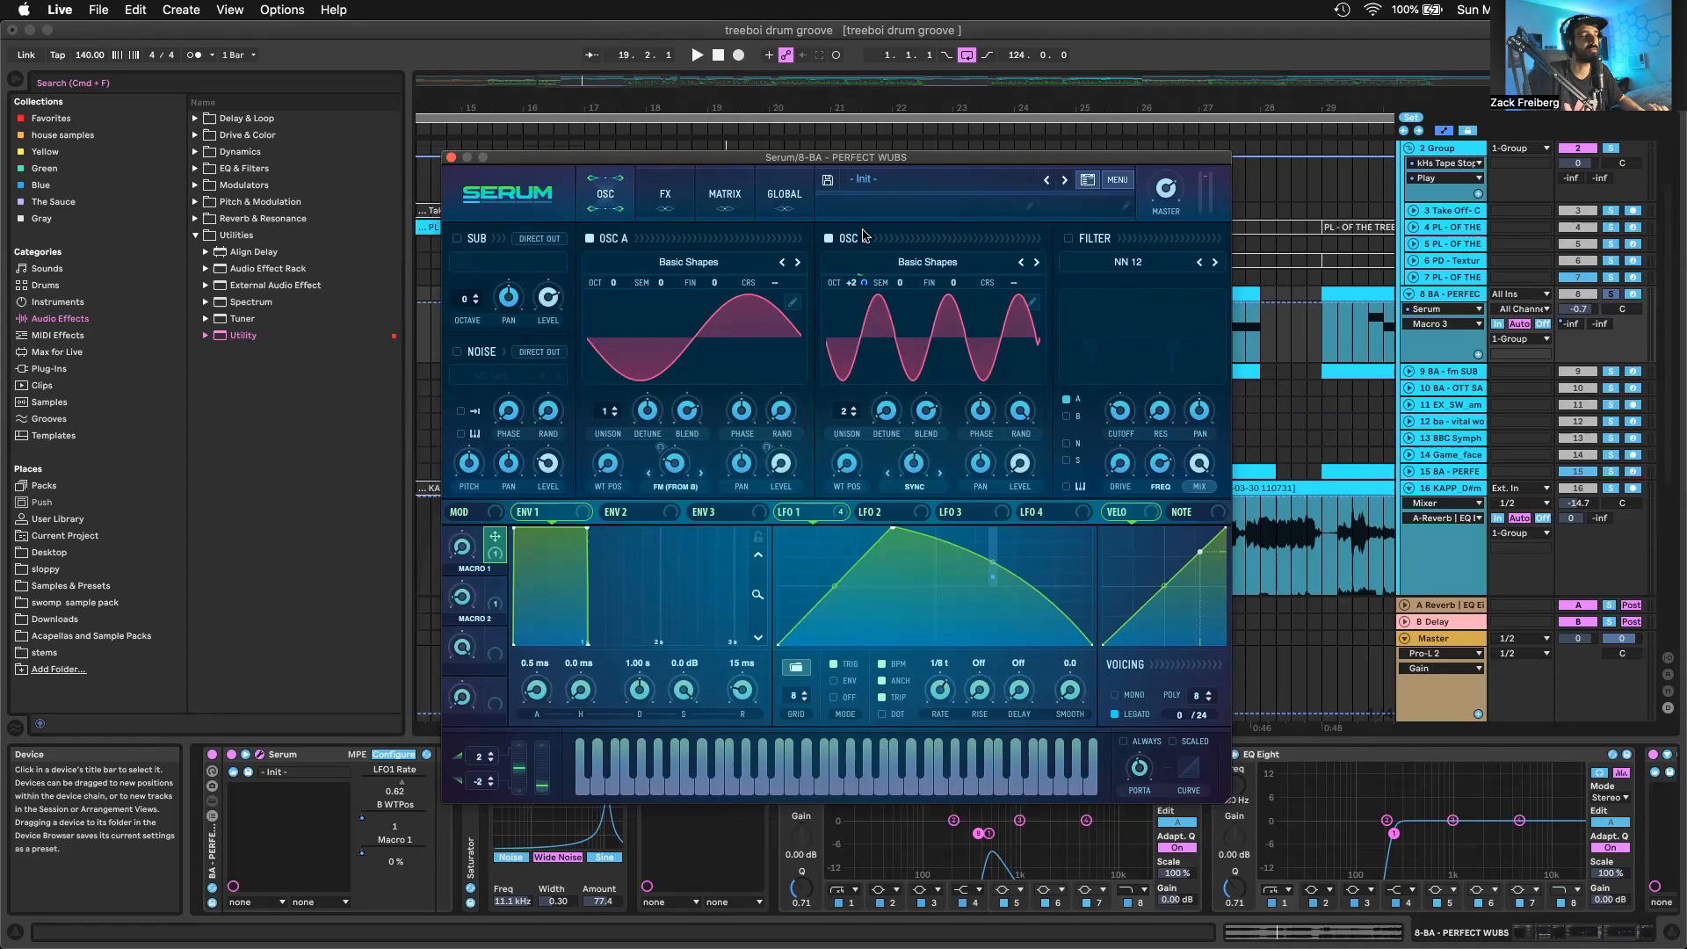
right_click(495, 590)
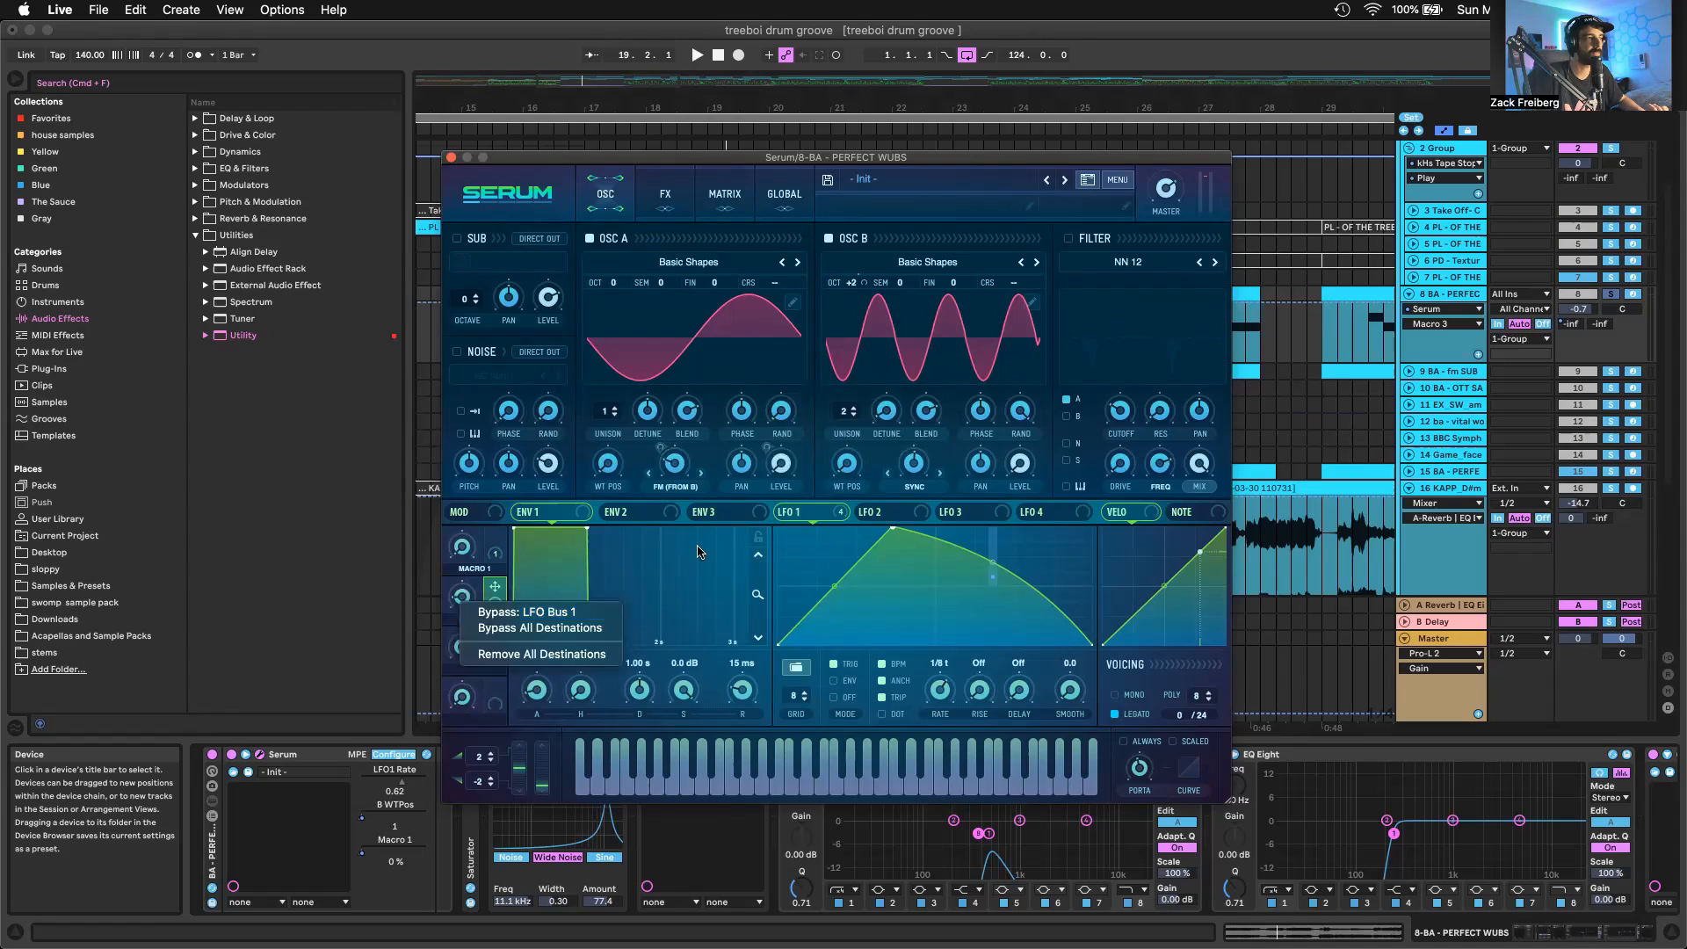
left_click(551, 596)
mouse_move(492, 590)
left_mouse_down()
mouse_move(966, 580)
mouse_move(617, 630)
mouse_move(458, 595)
left_mouse_up()
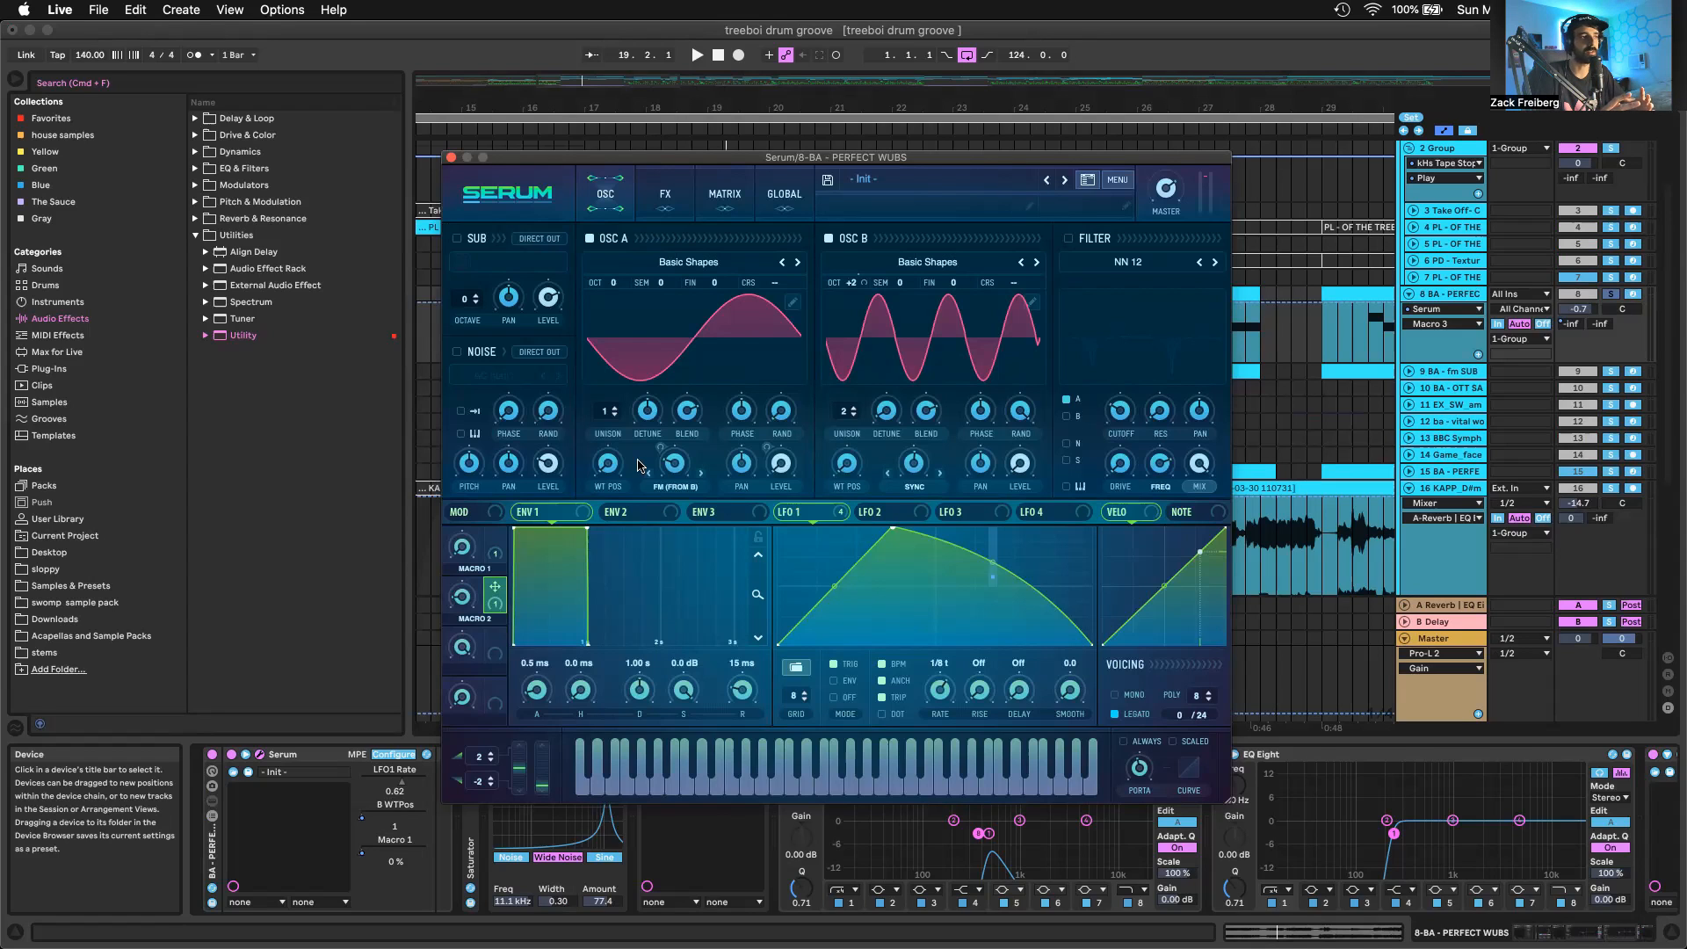
Play the wub bass and show Serum's Distortion, Filter and Reverb effects, including the LFO 1 modulation on the filter cutoff
key("space")
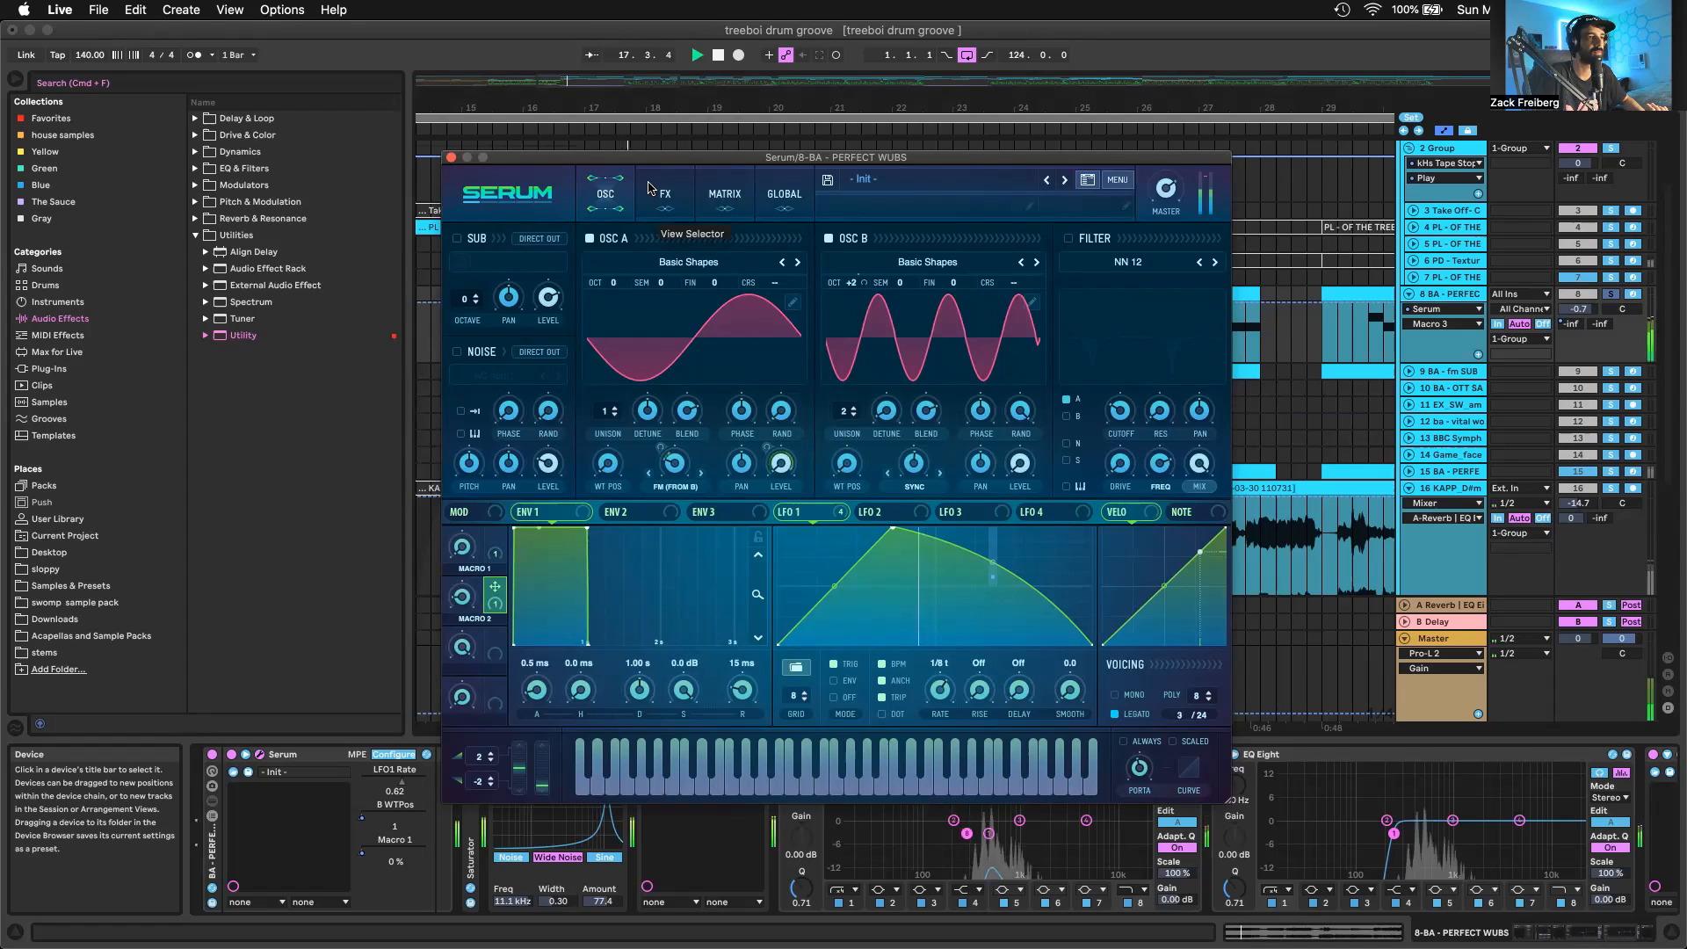
key("space")
left_click(665, 192)
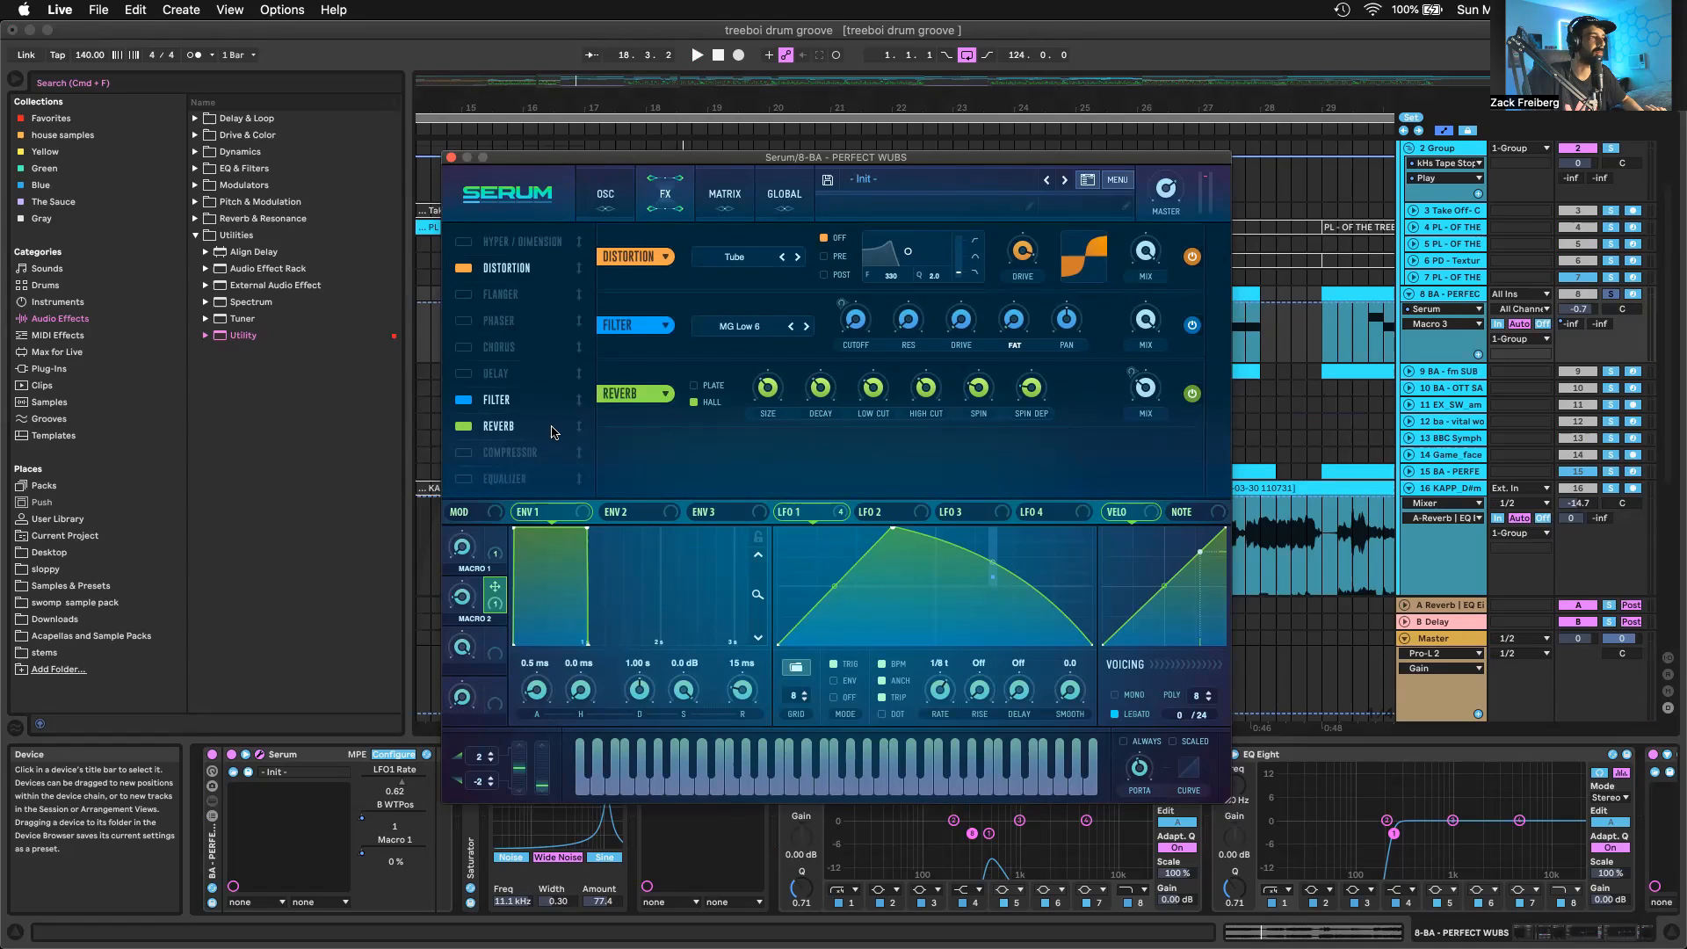
key("space")
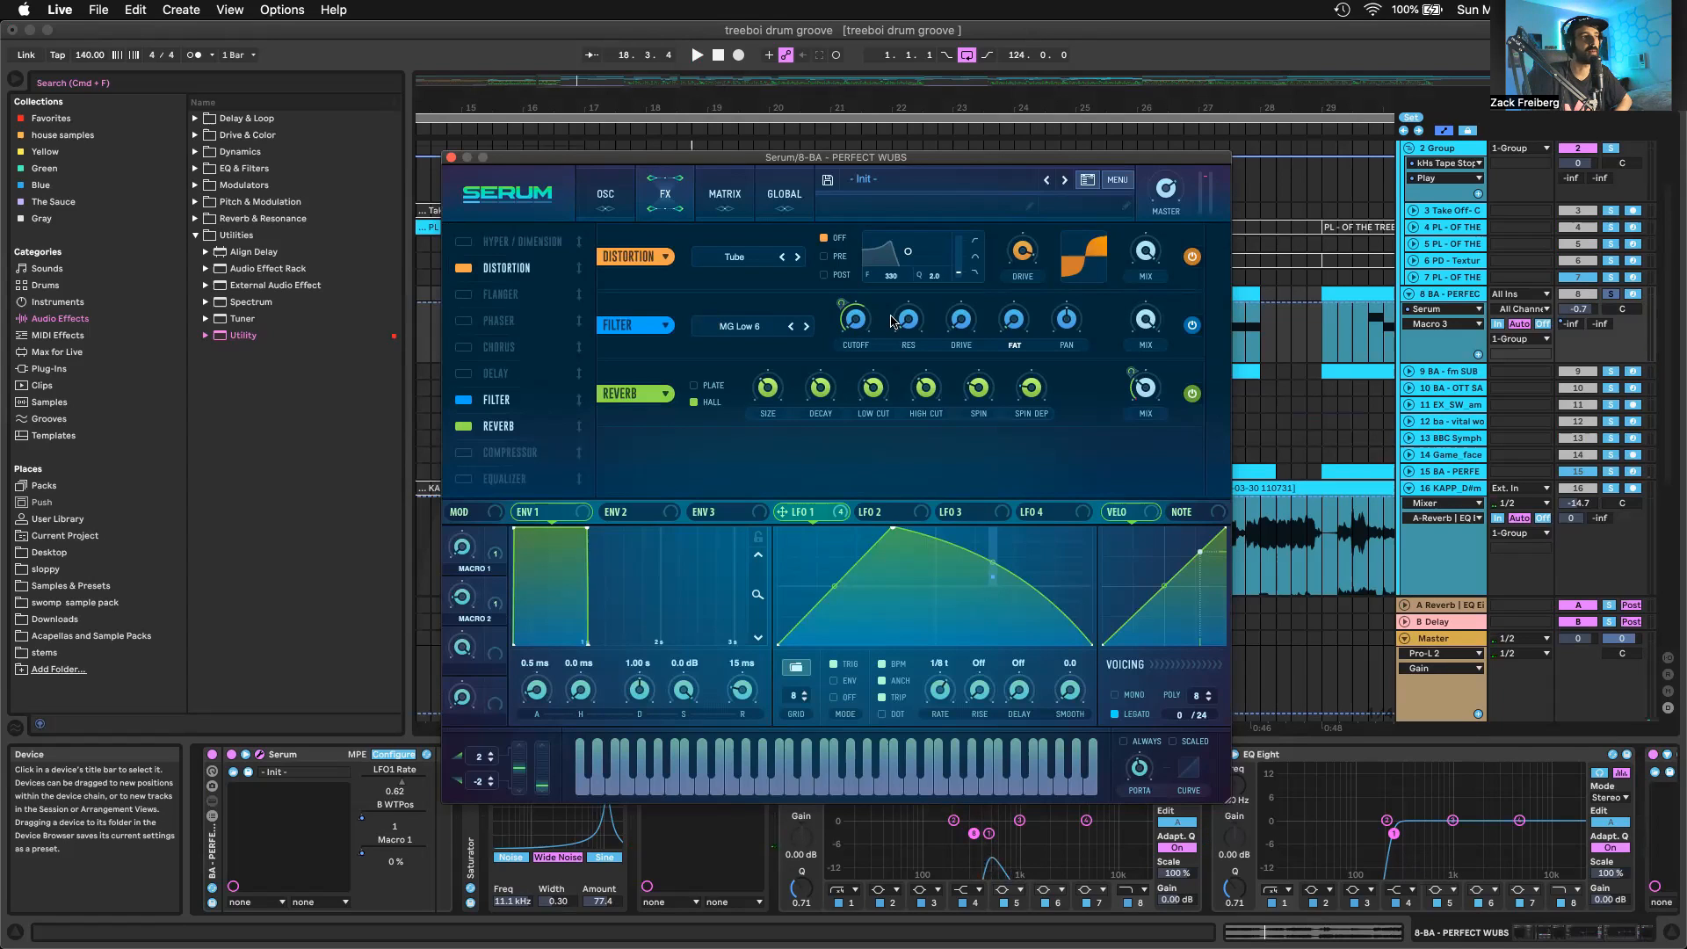
mouse_move(837, 302)
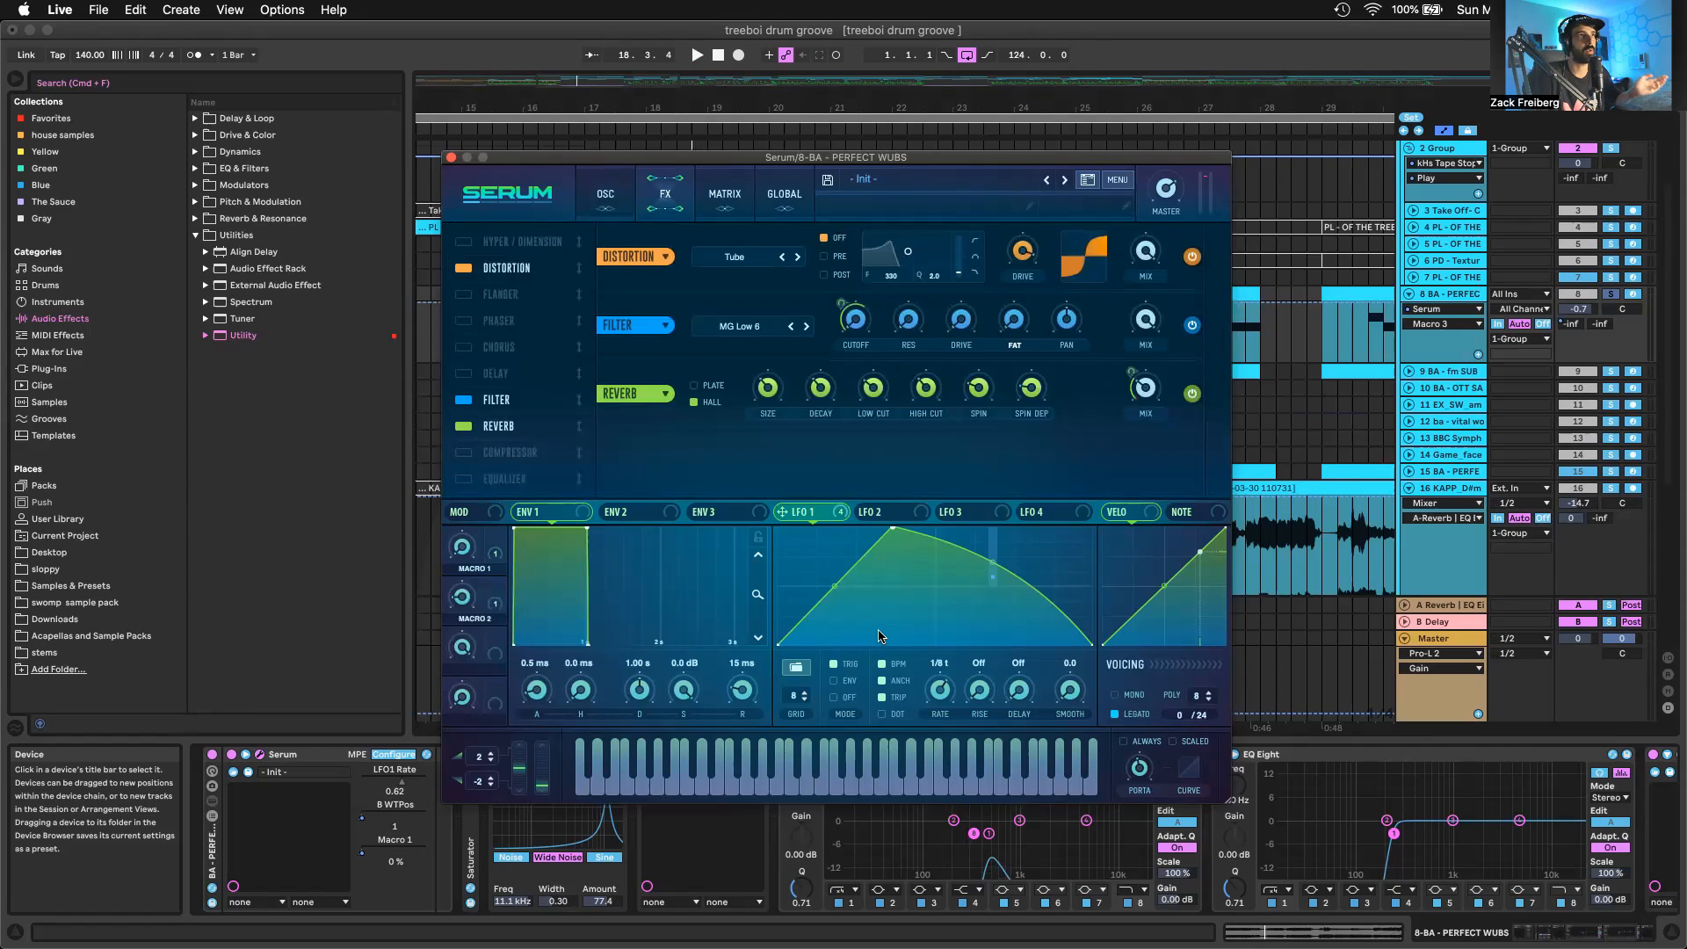
key("space")
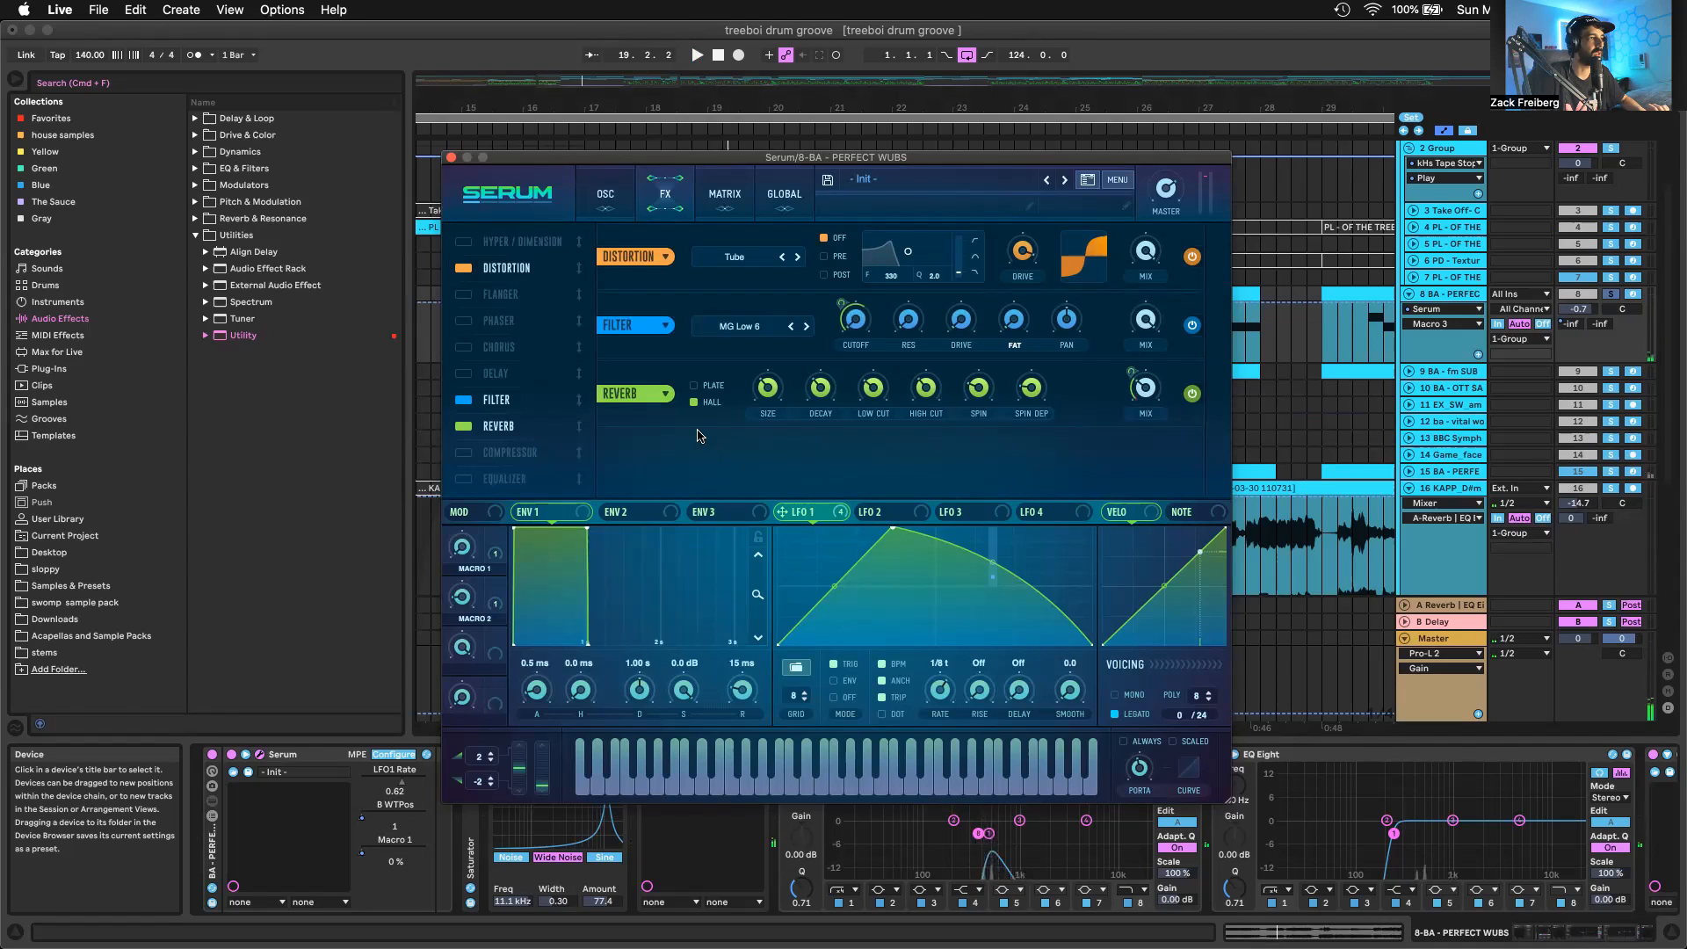
Close the Serum window and unfold the Saturator device in track 8's chain
left_click(451, 157)
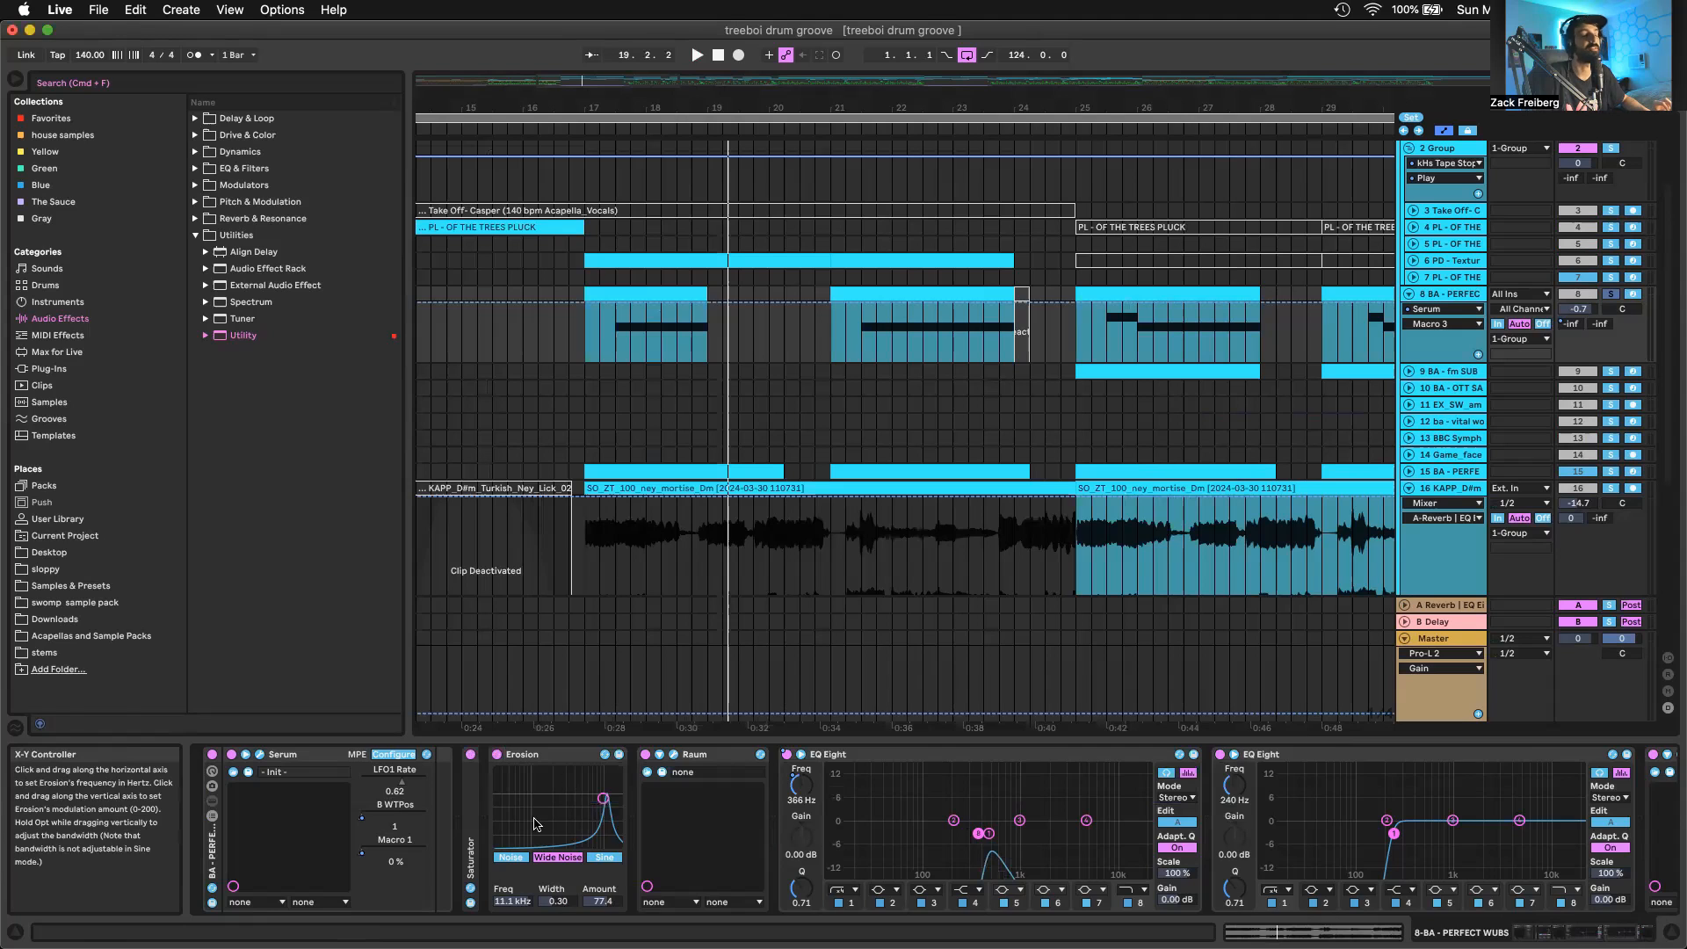
double_click(472, 791)
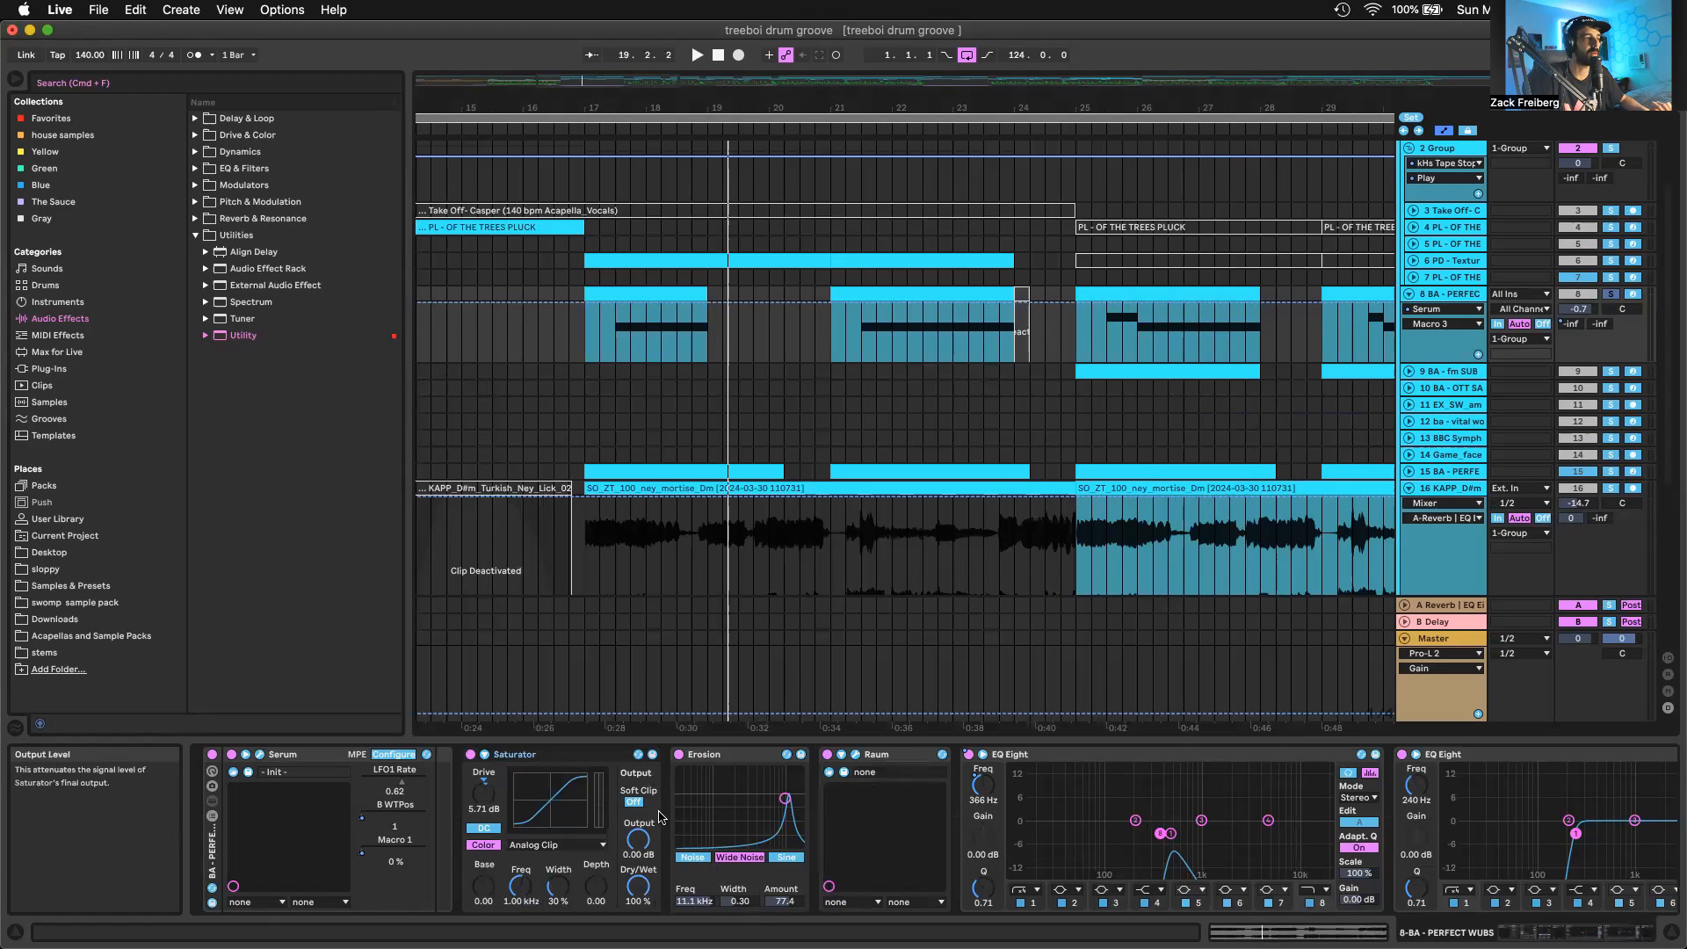
scroll(727, 761, "right", 2)
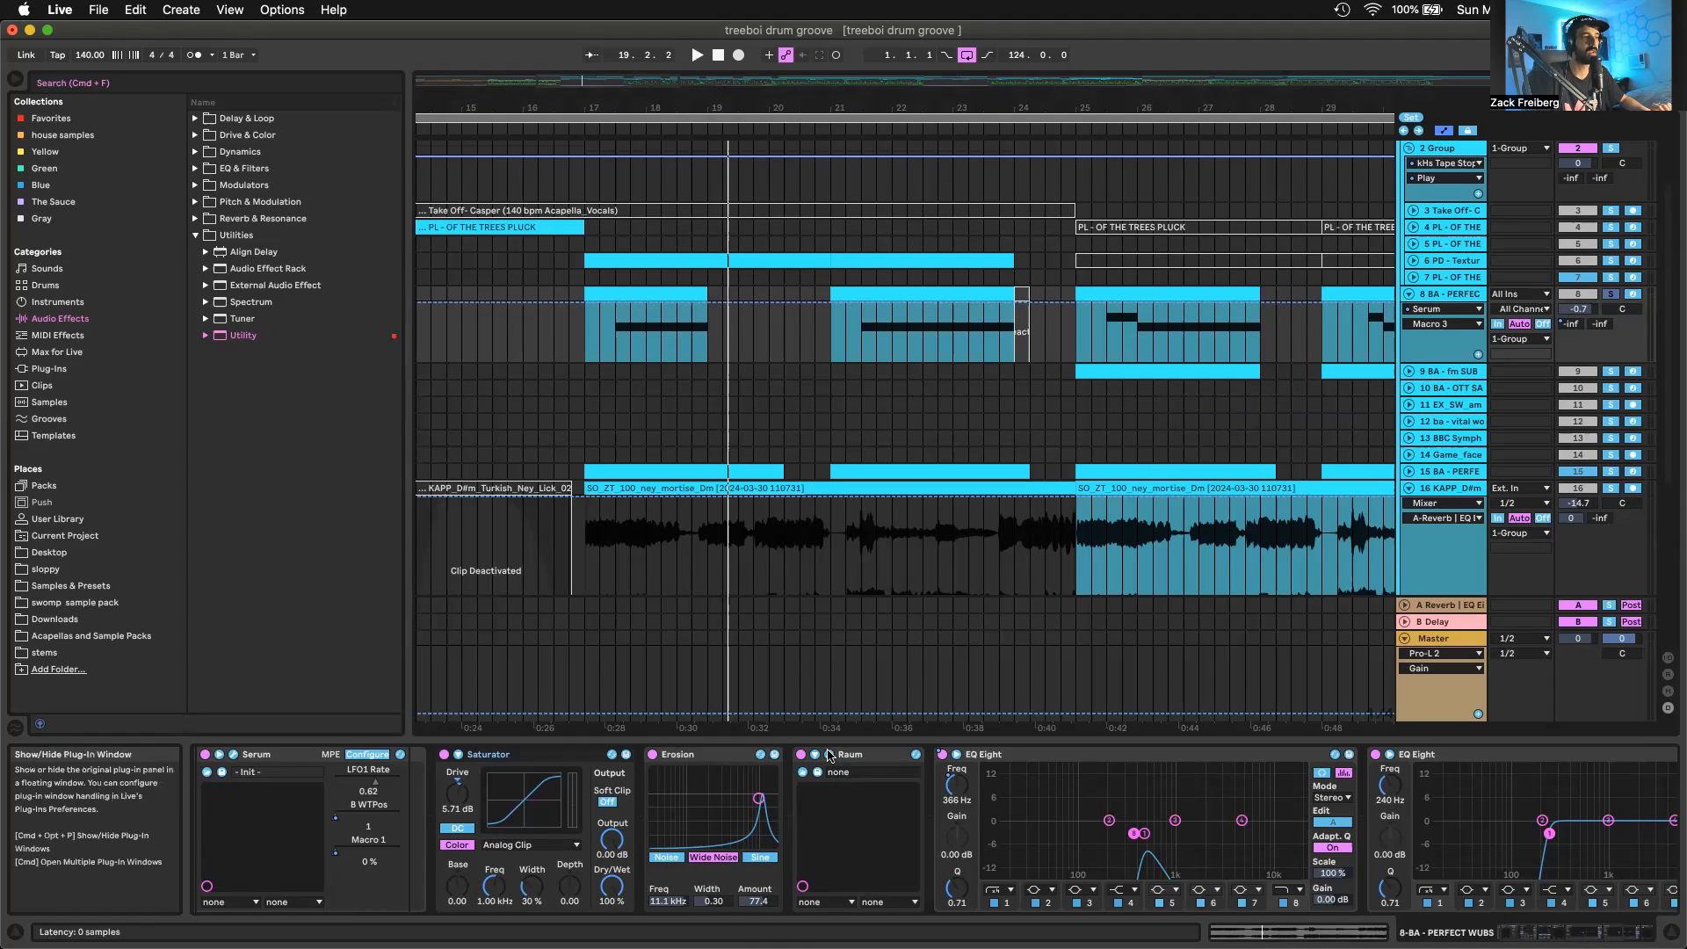
Open track 8's Raum reverb, point out its Low Cut, Mix and Decay, and show the EQ Eight devices that follow it
key("super+alt+p")
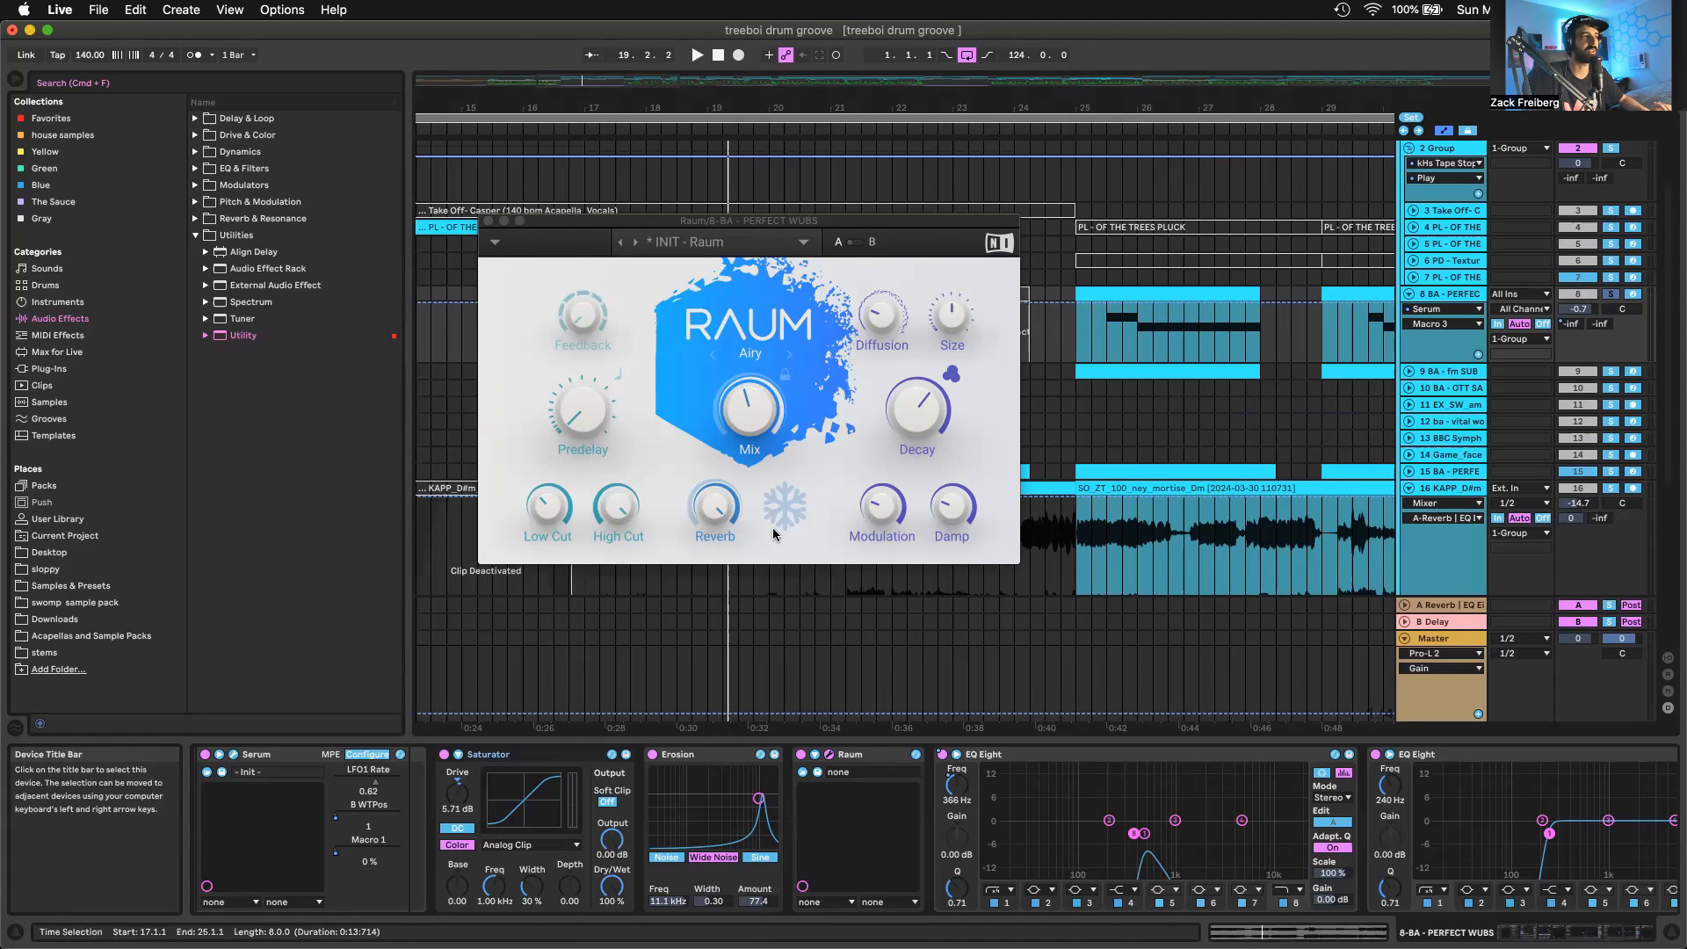
left_click(549, 506)
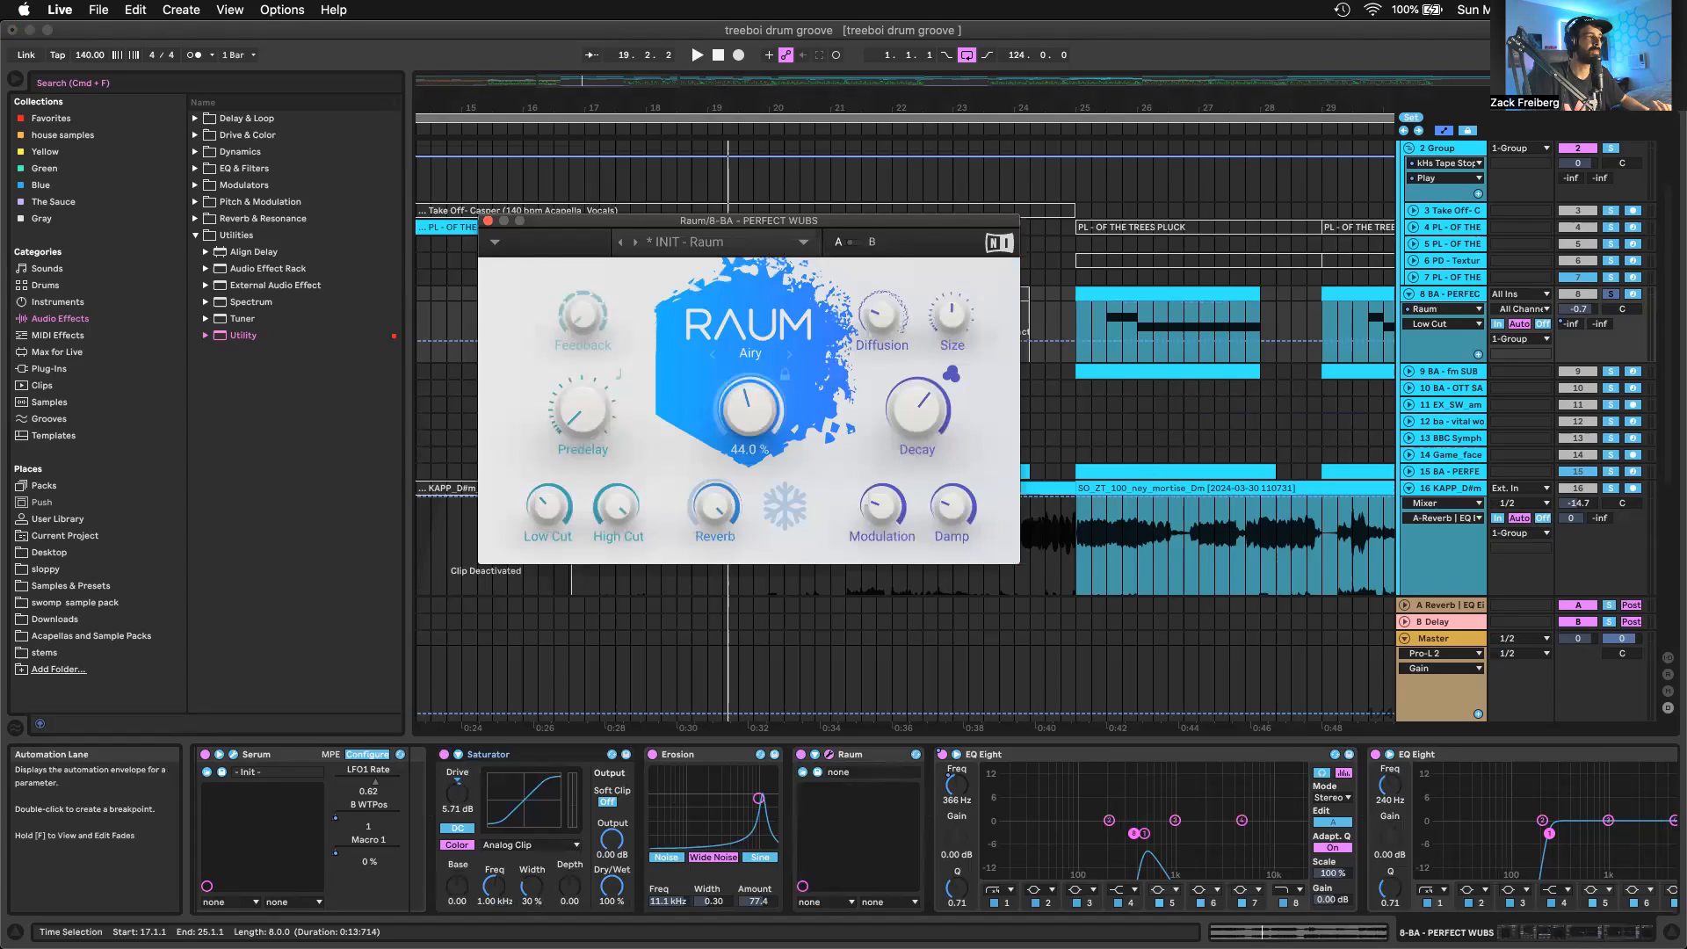
left_click(748, 409)
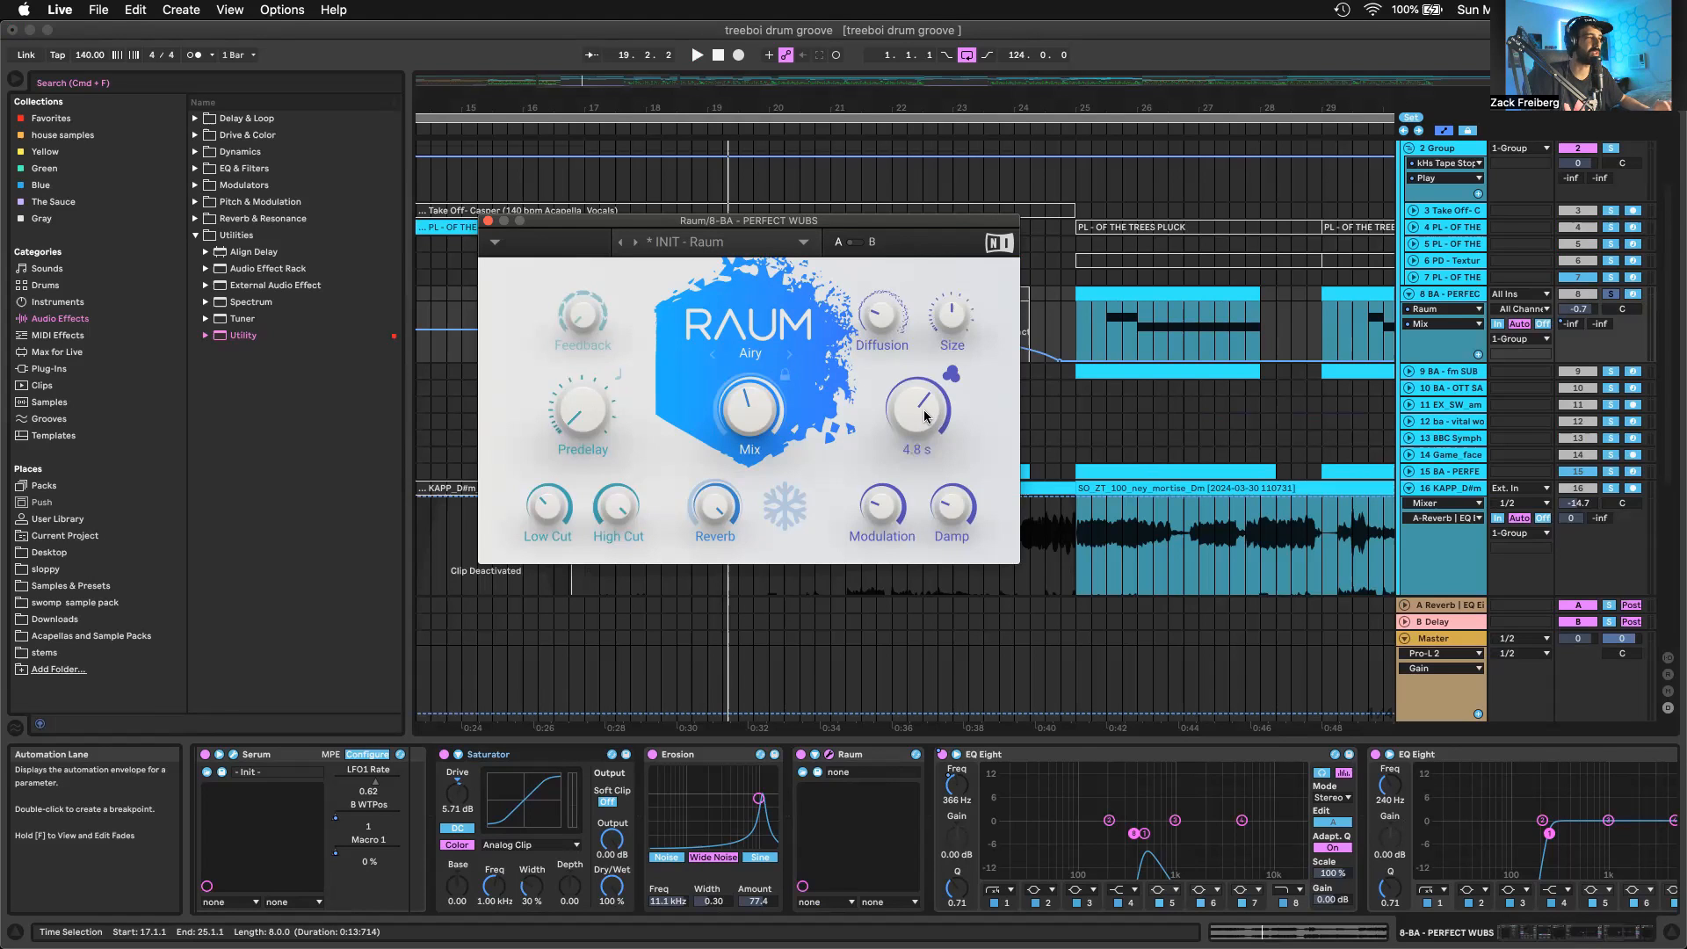
scroll(947, 795, "right", 4)
left_click(947, 796)
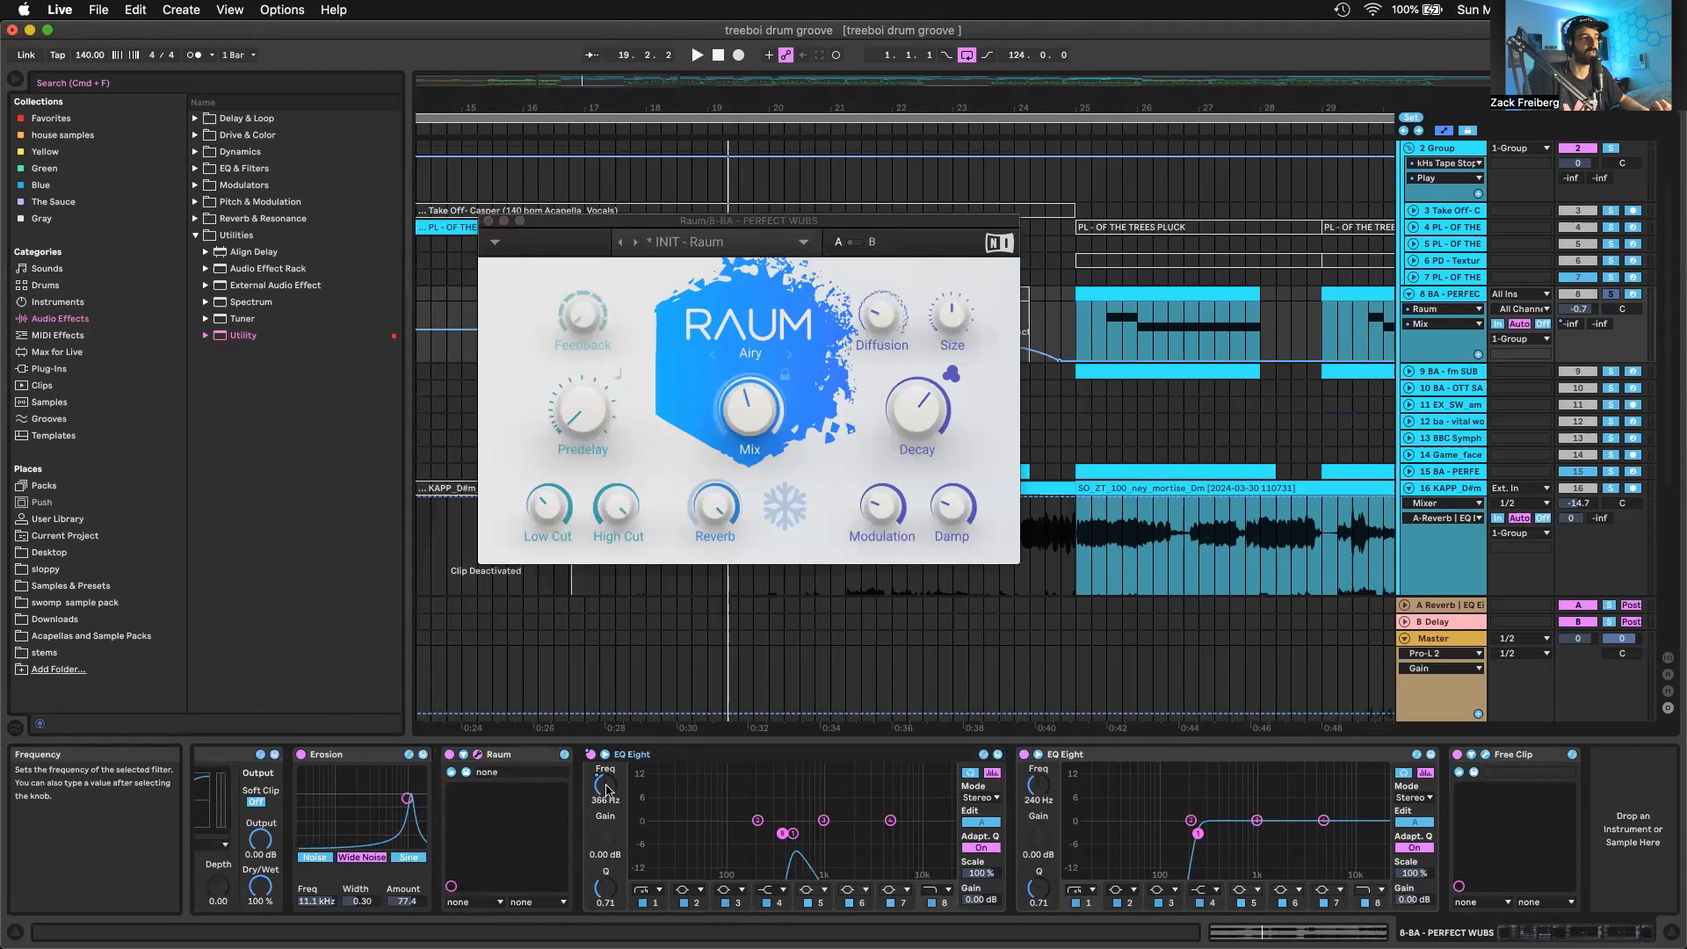
Play the soloed PD - Textured sine pad track 6 from bar 17 and show its device chain
key("space")
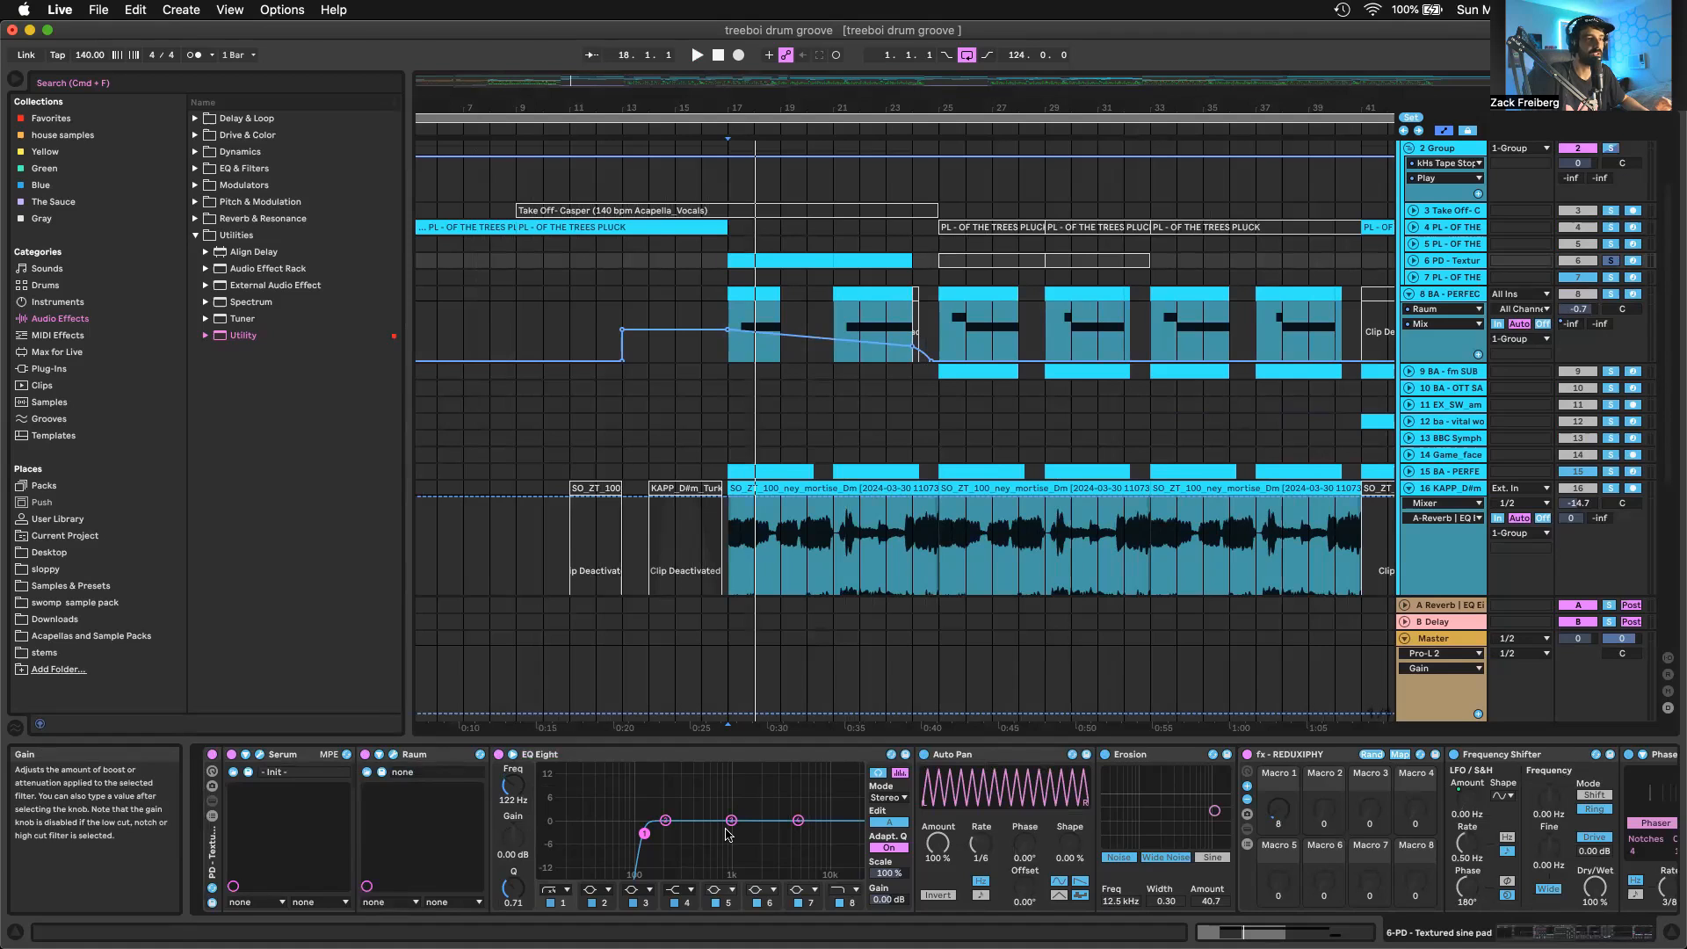
scroll(659, 817, "right", 5)
scroll(725, 834, "right", 3)
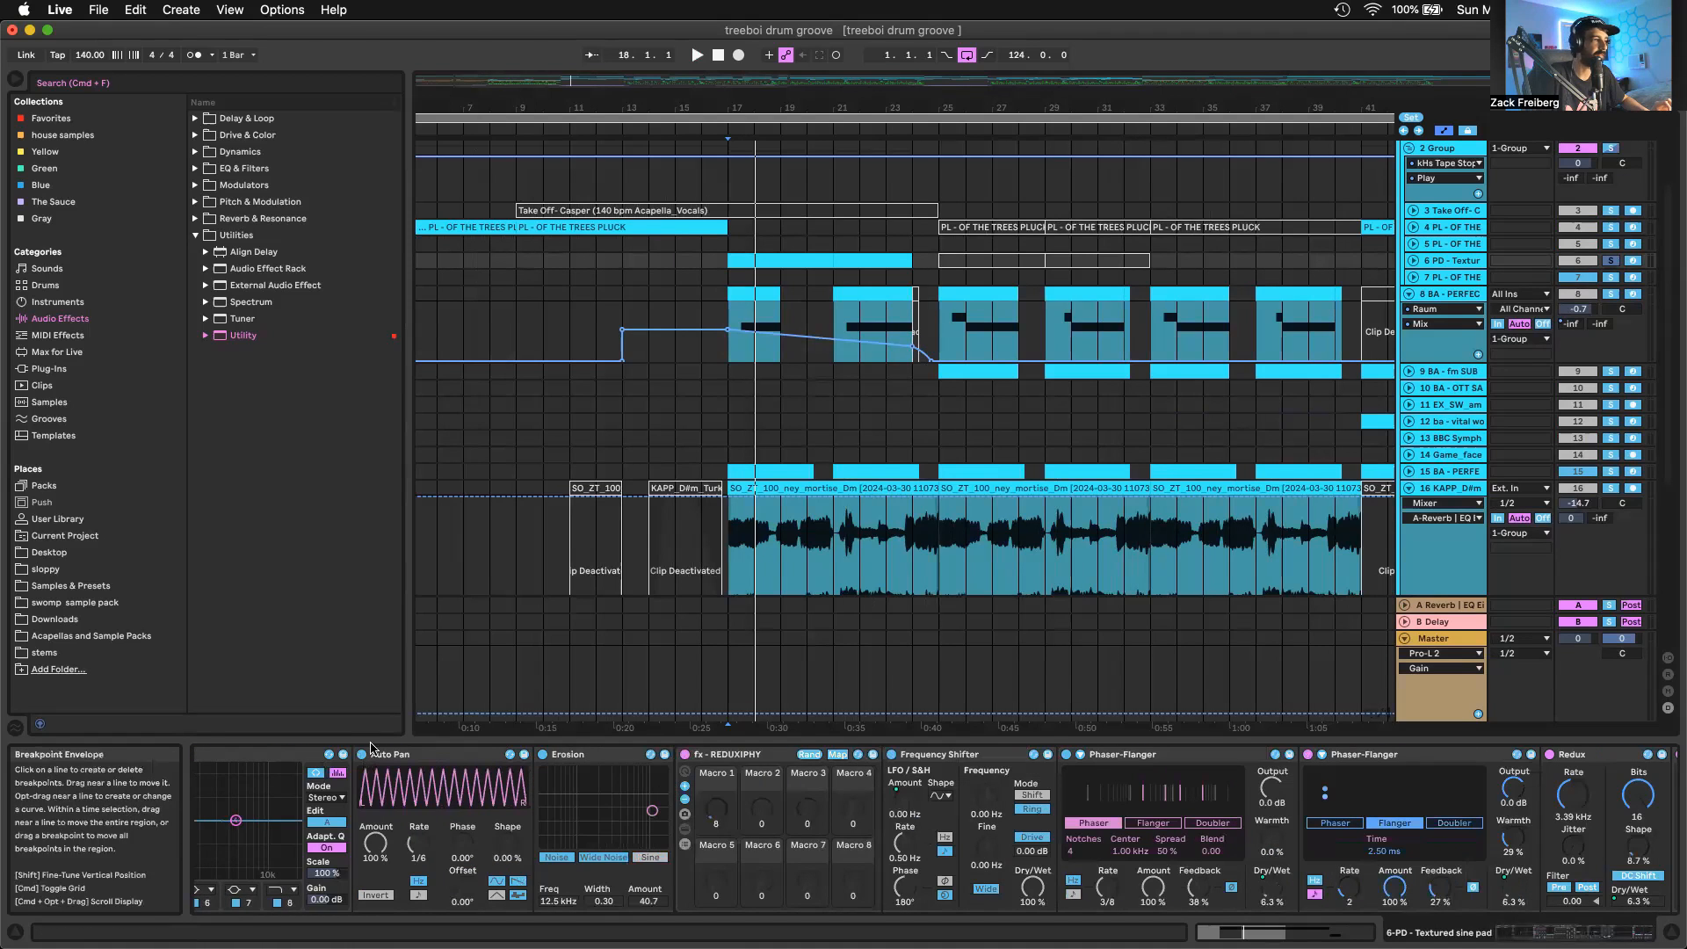
Open track 6's Serum, show its oscillator A, effects page and LFO 1 destination, and play the pad
key("super+alt+p")
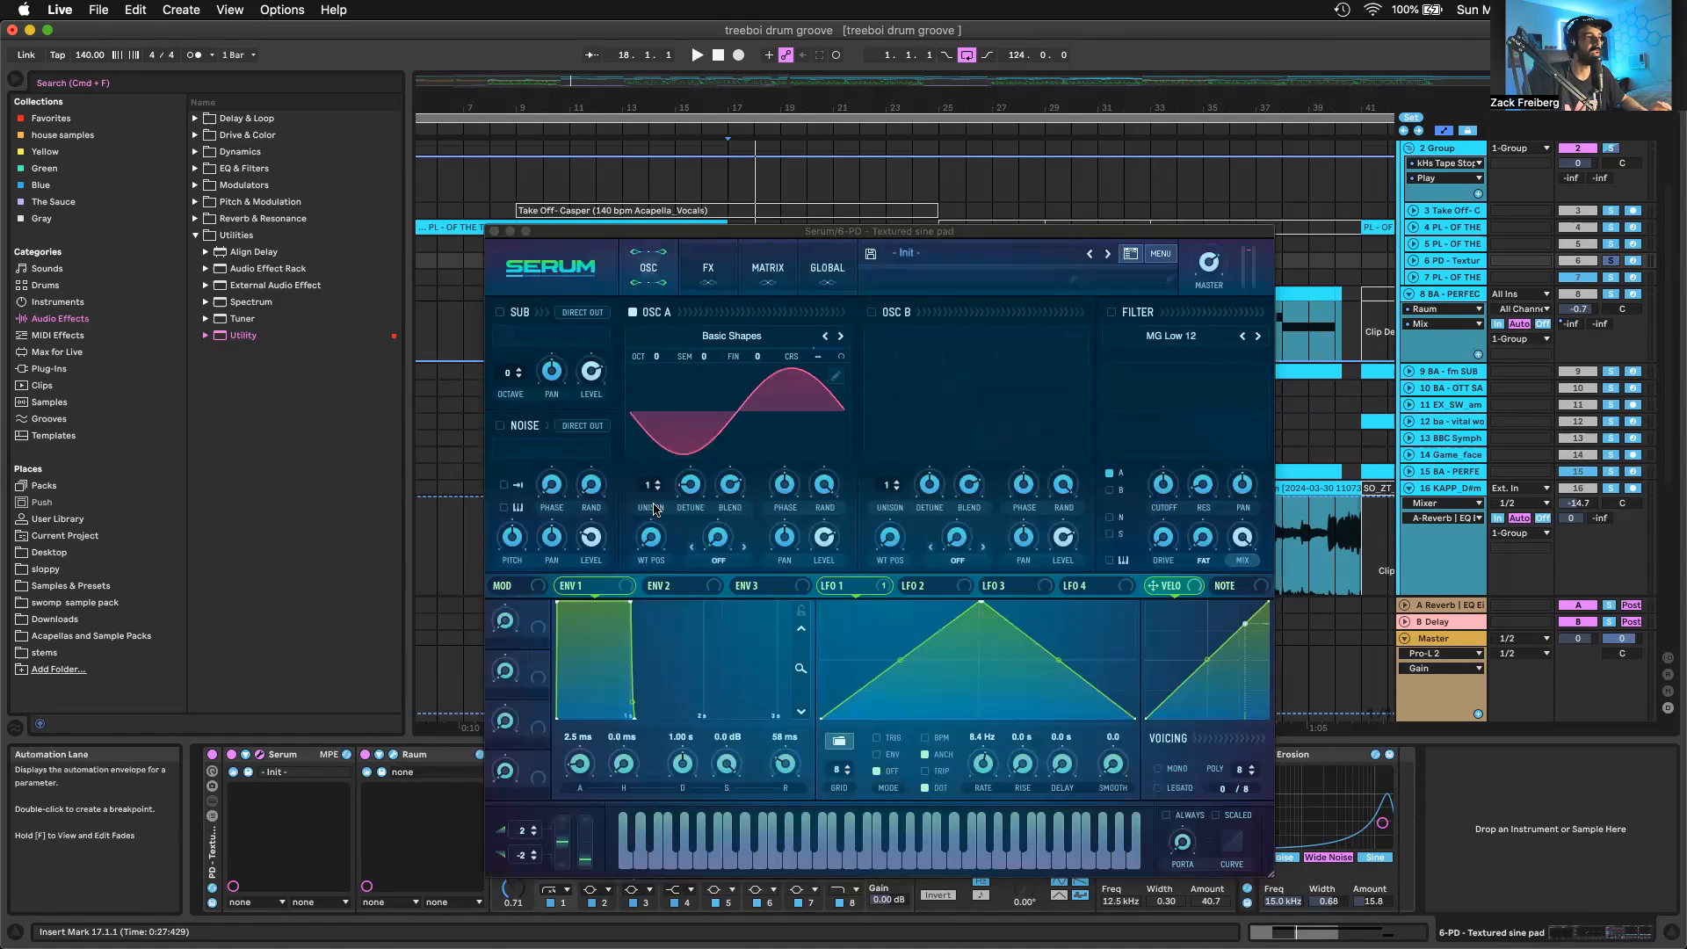
left_click_drag(826, 478, 736, 681)
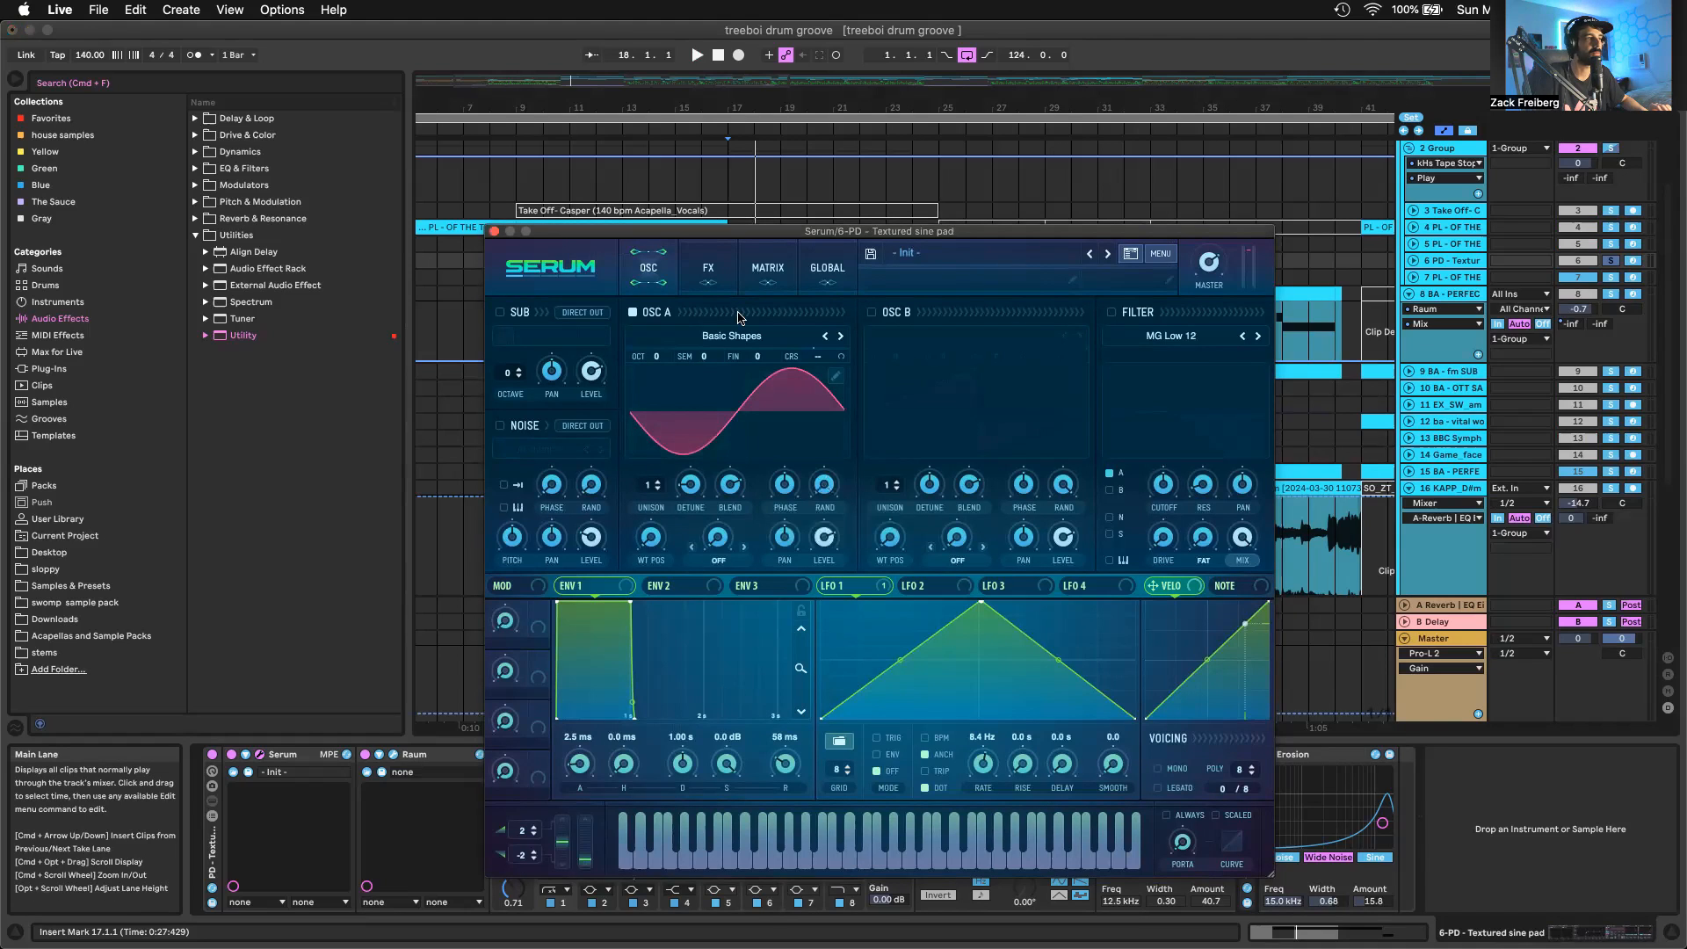
left_click(708, 272)
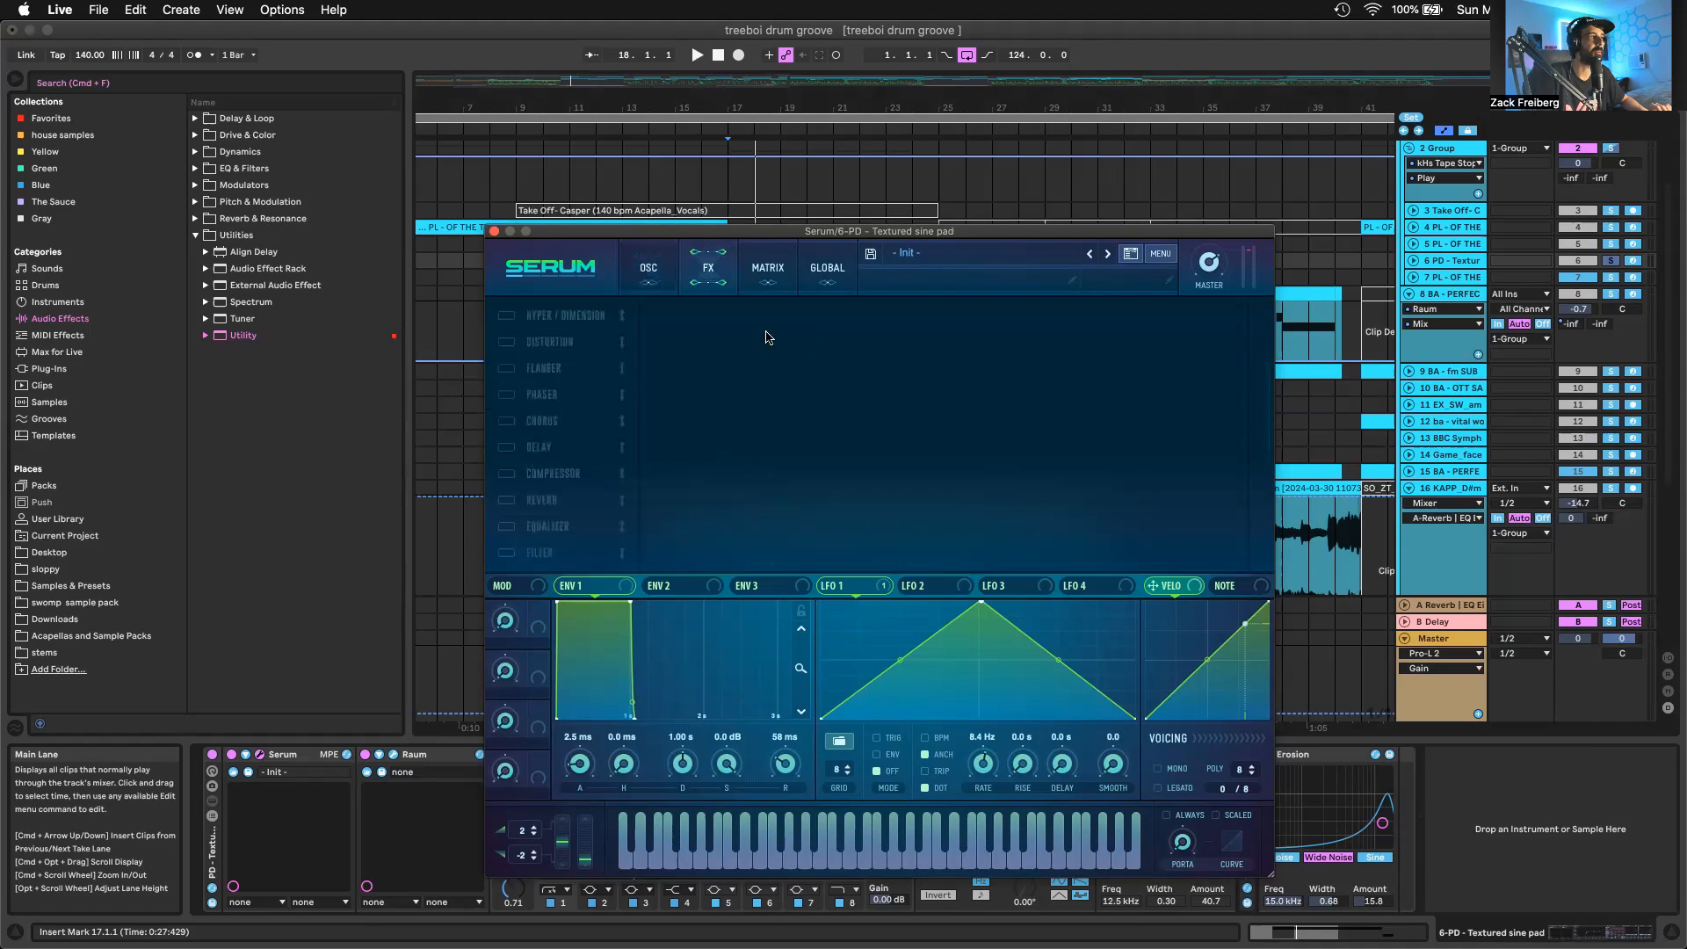
left_click(646, 262)
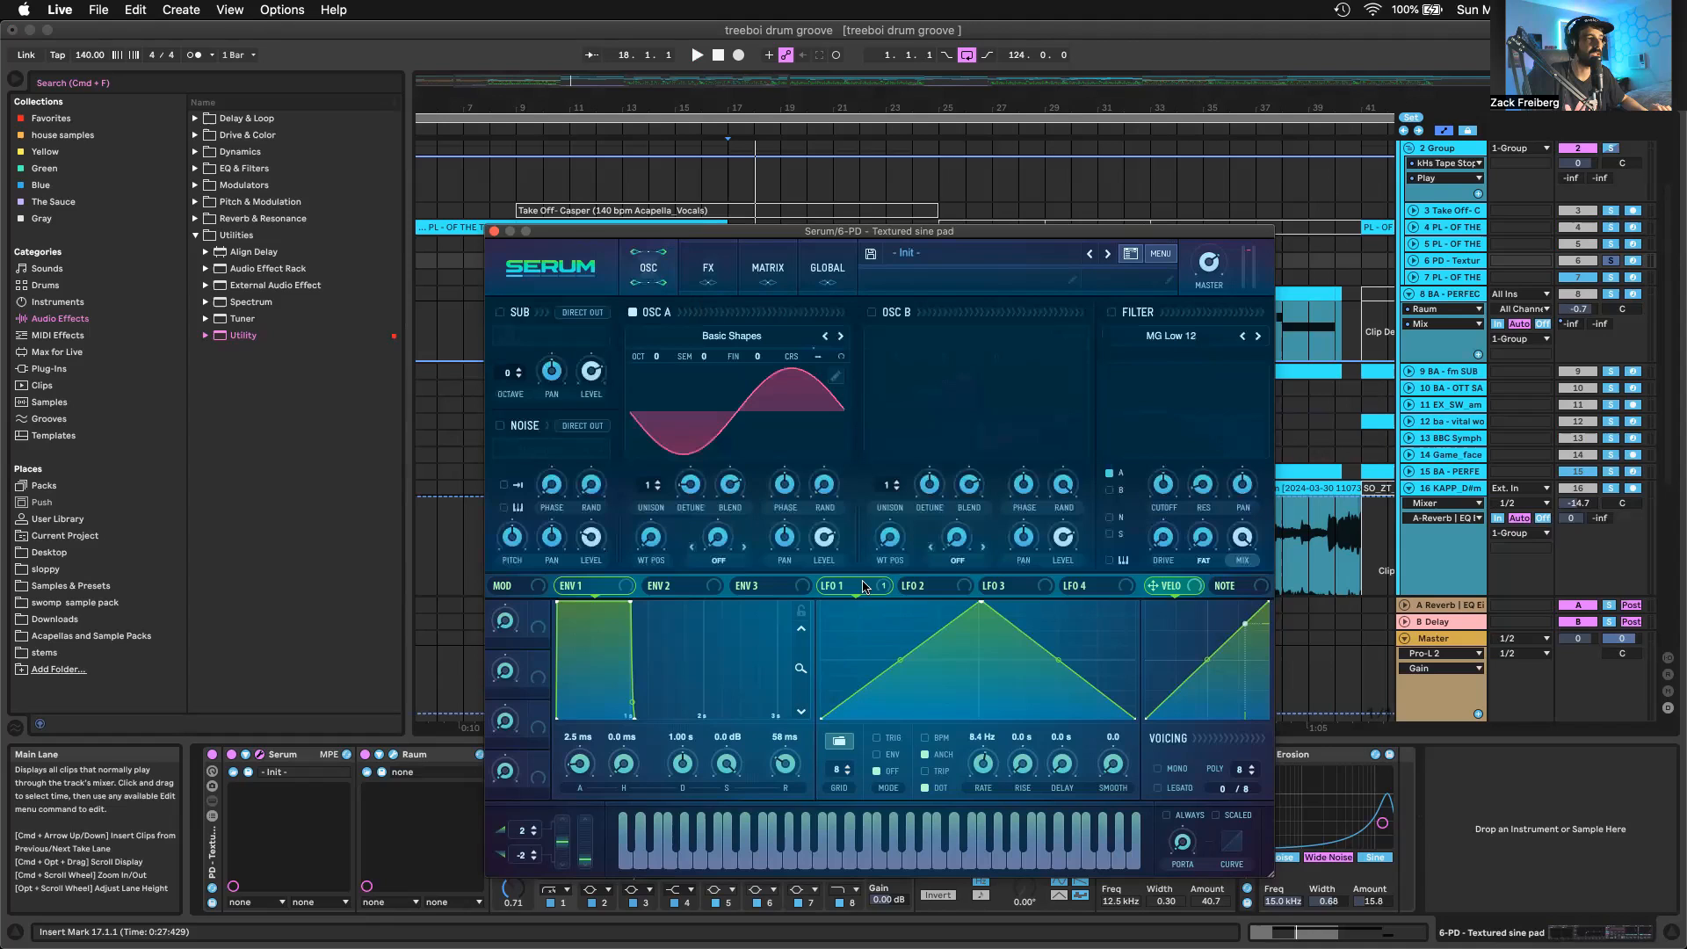
right_click(866, 586)
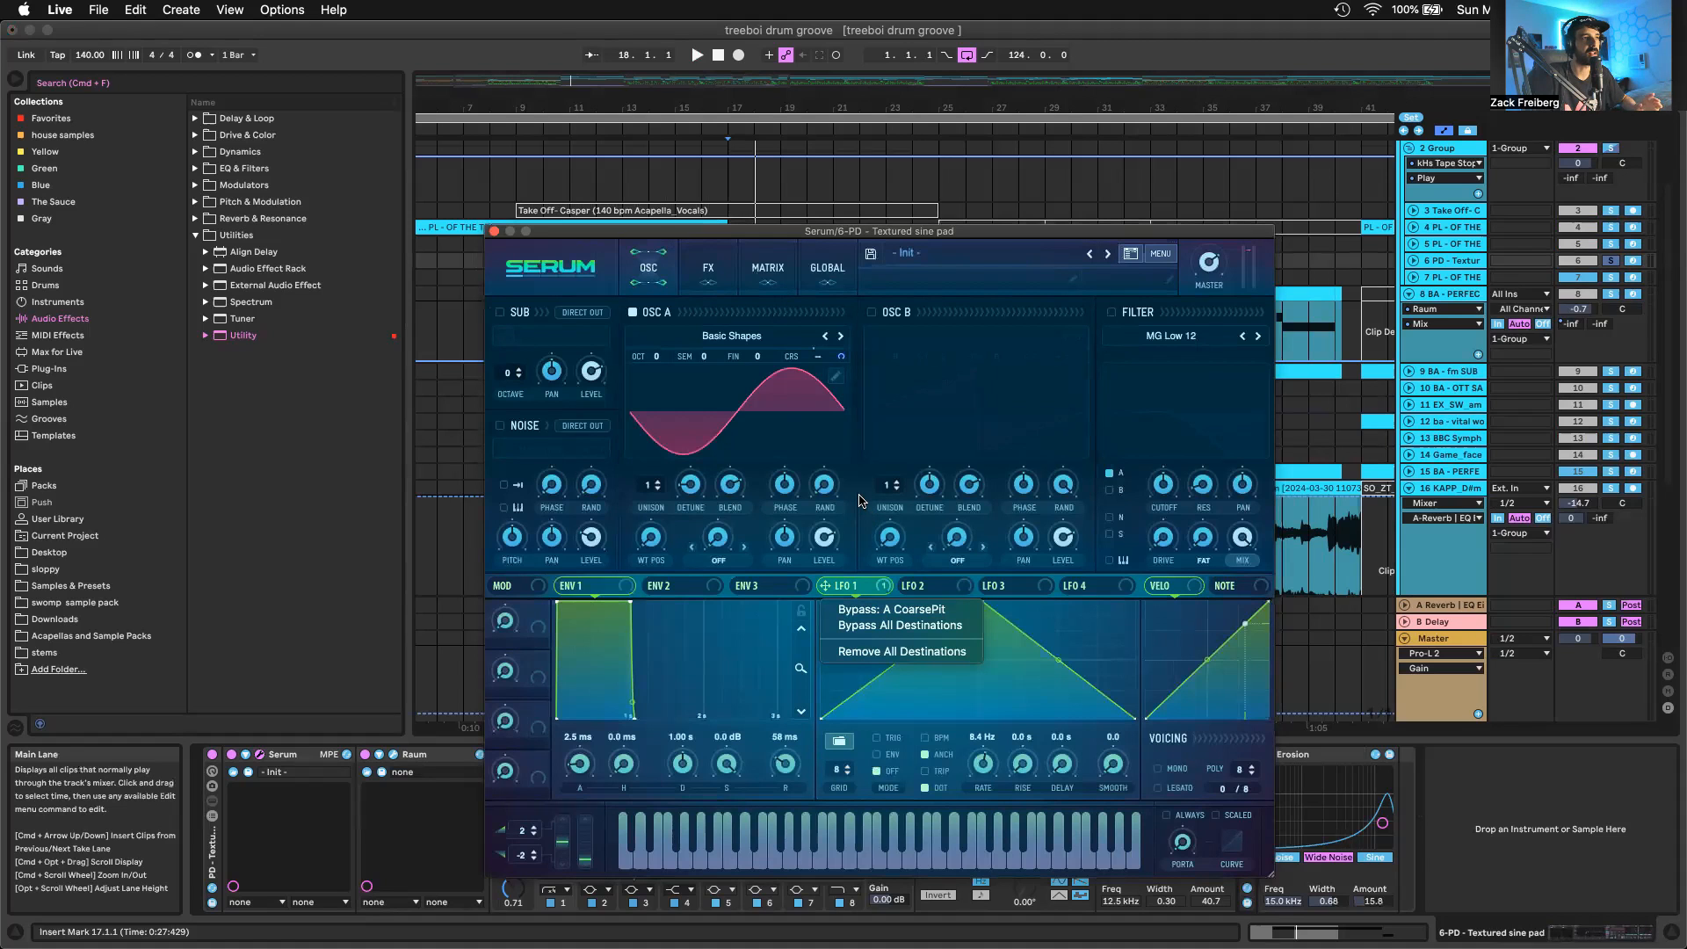
key("space")
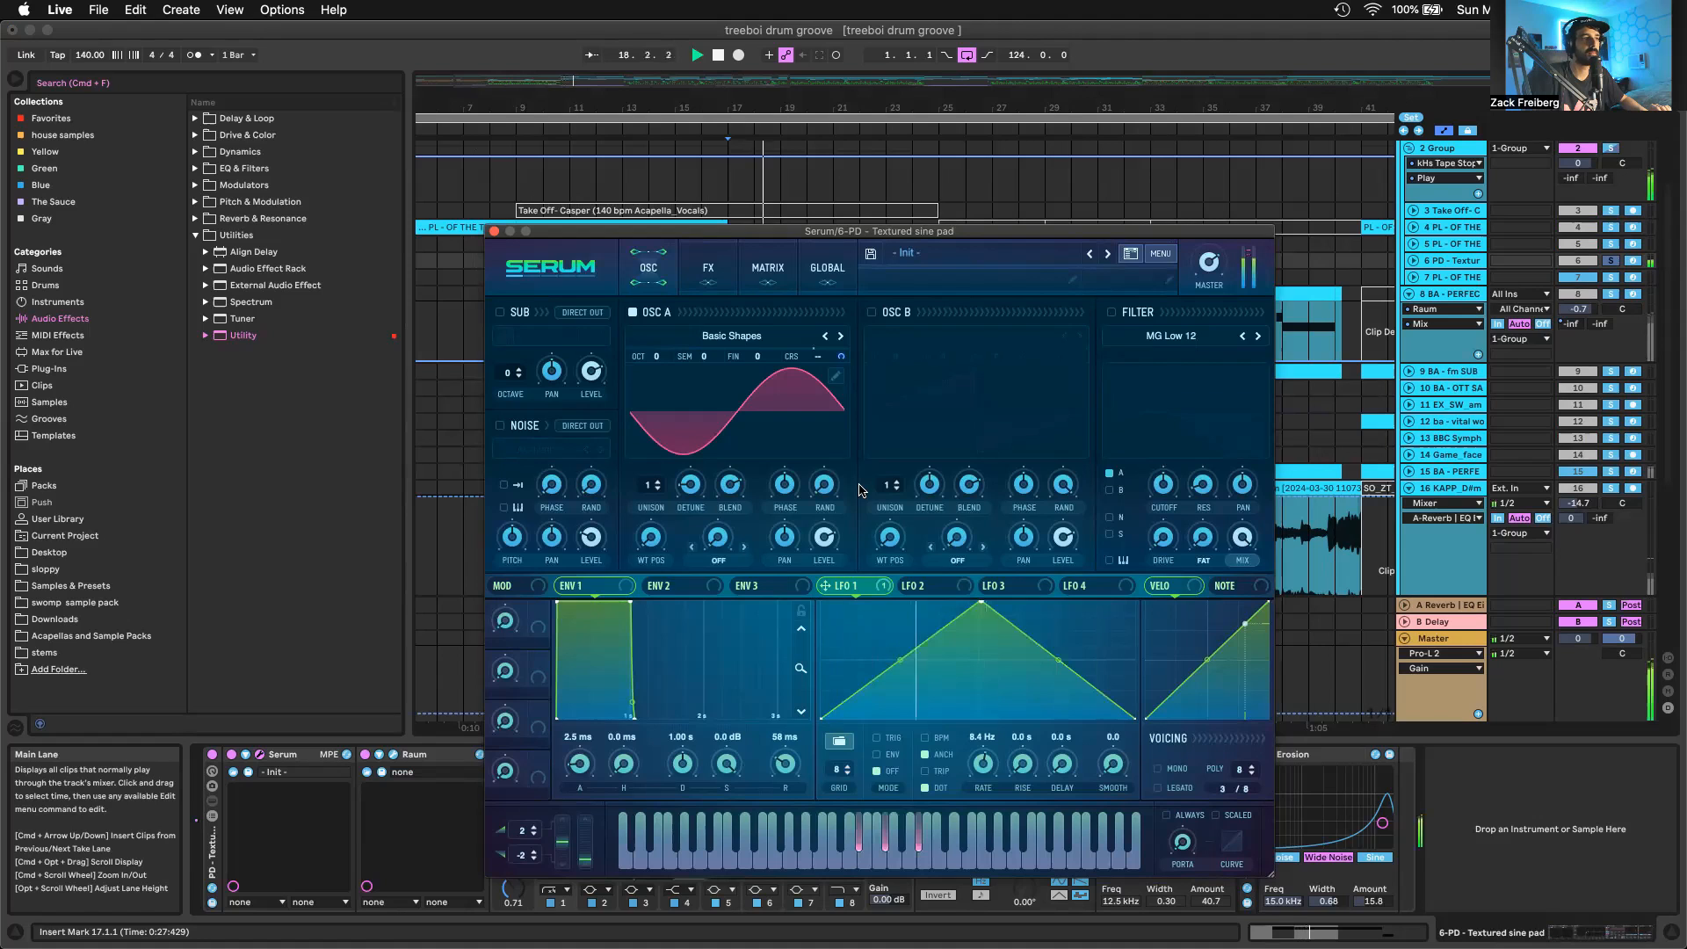
left_click(709, 268)
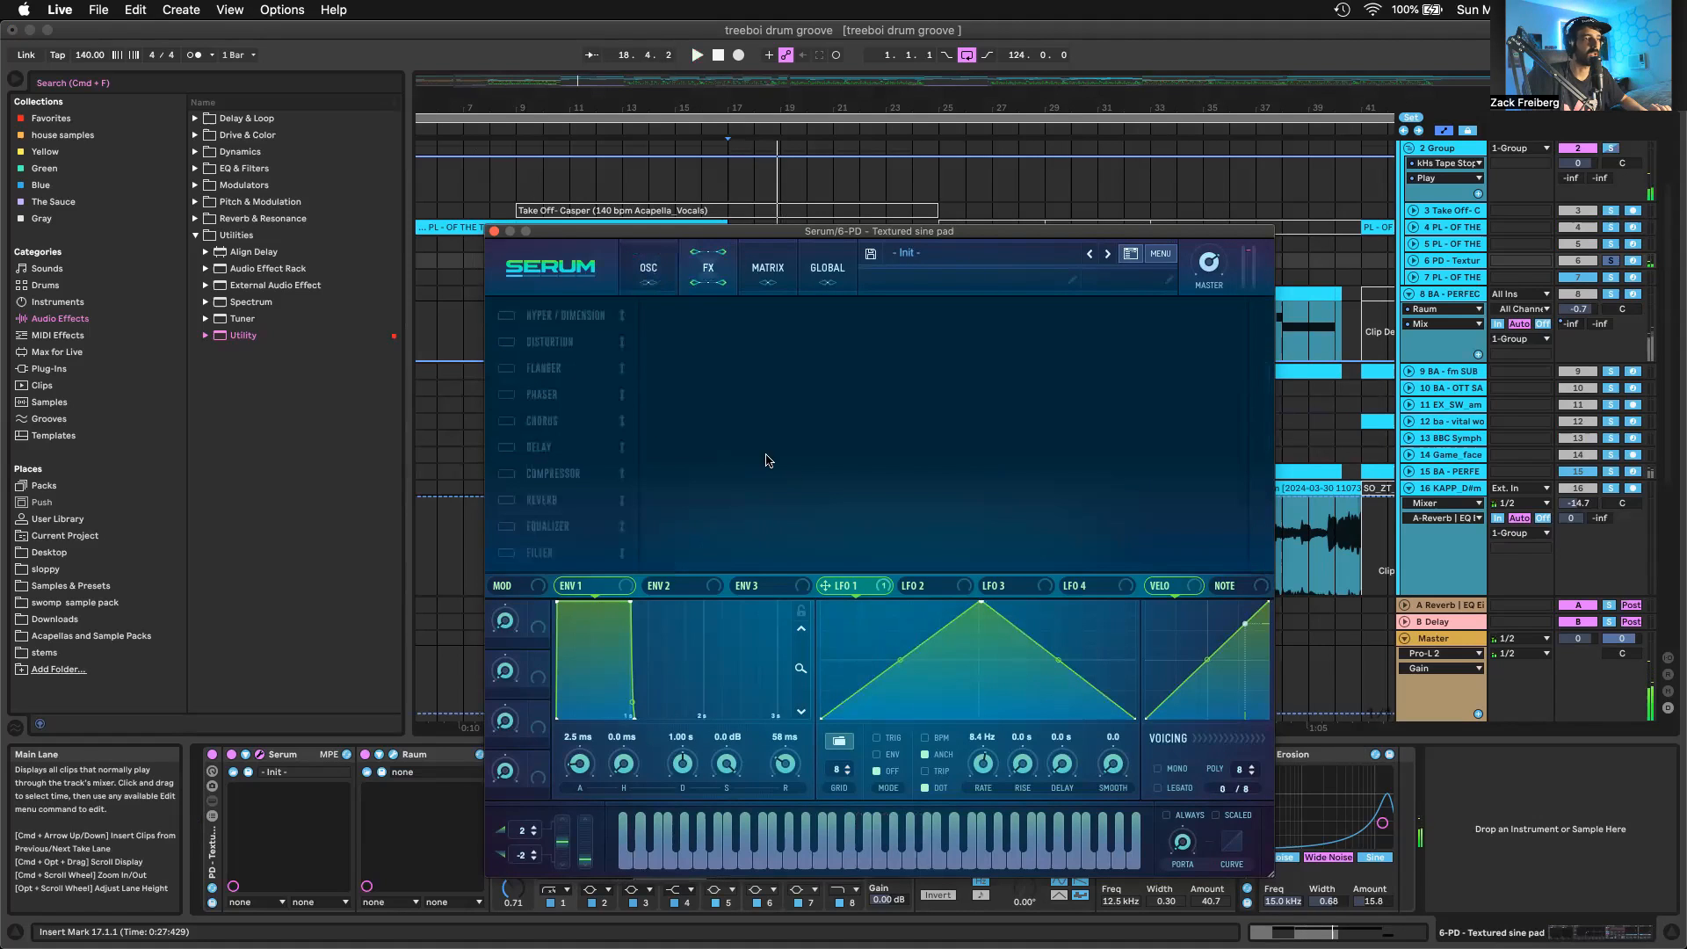
Close the pad's Serum window, show the settings of track 6's Raum reverb, and close it again
left_click(494, 231)
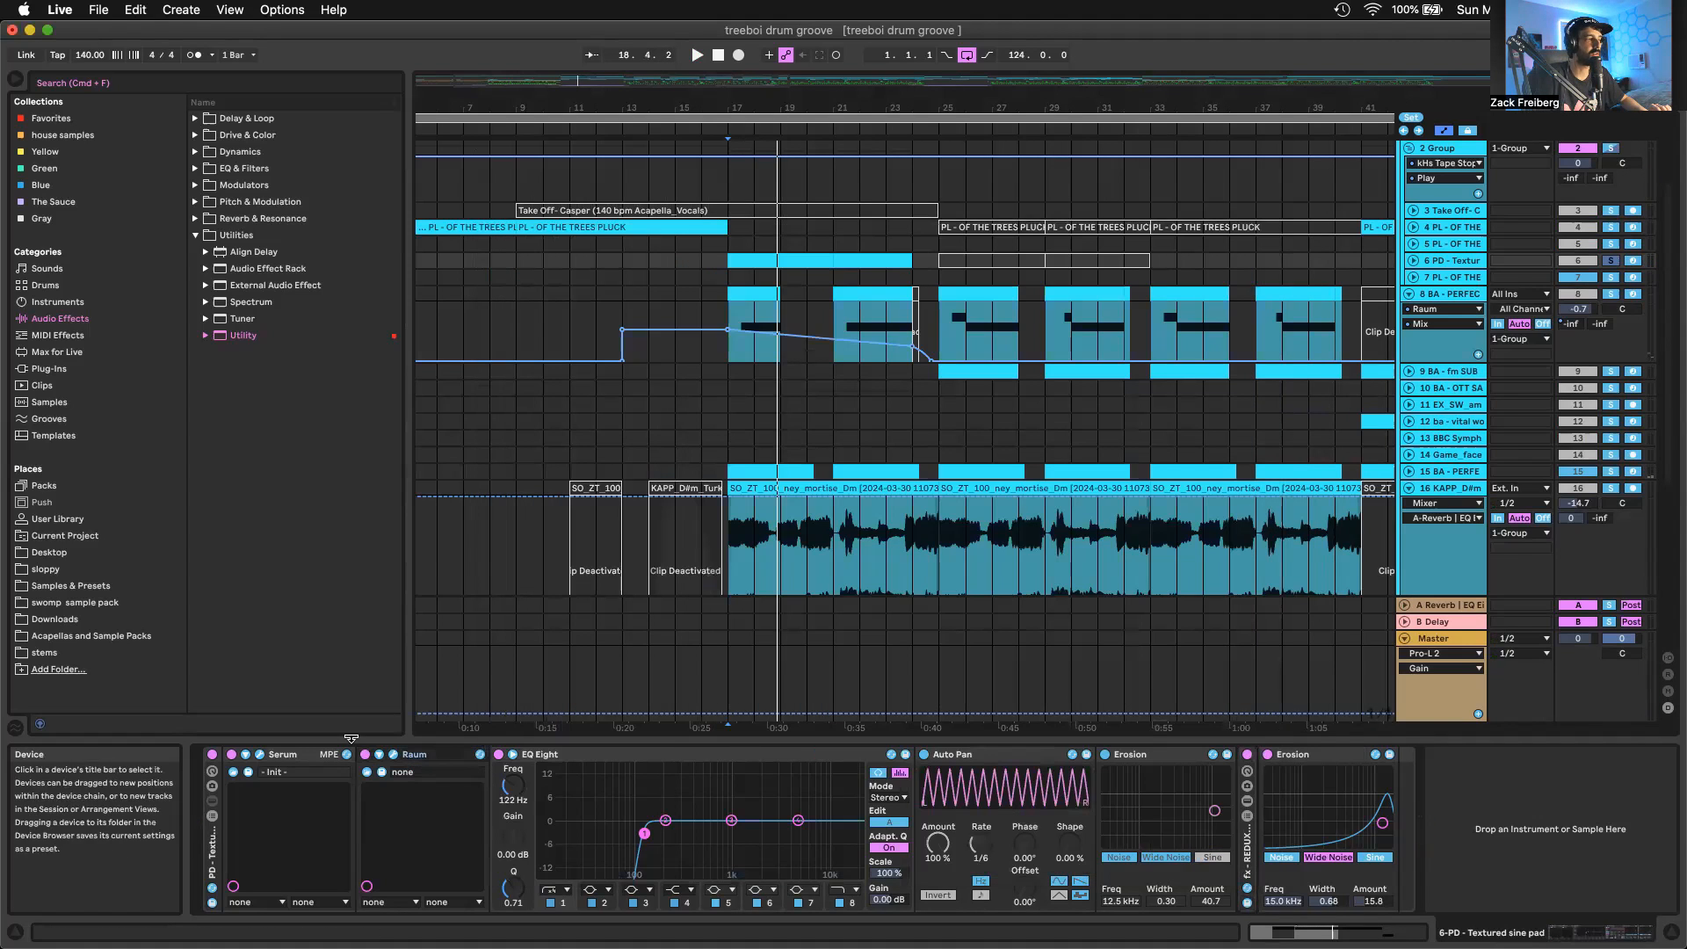
left_click(390, 755)
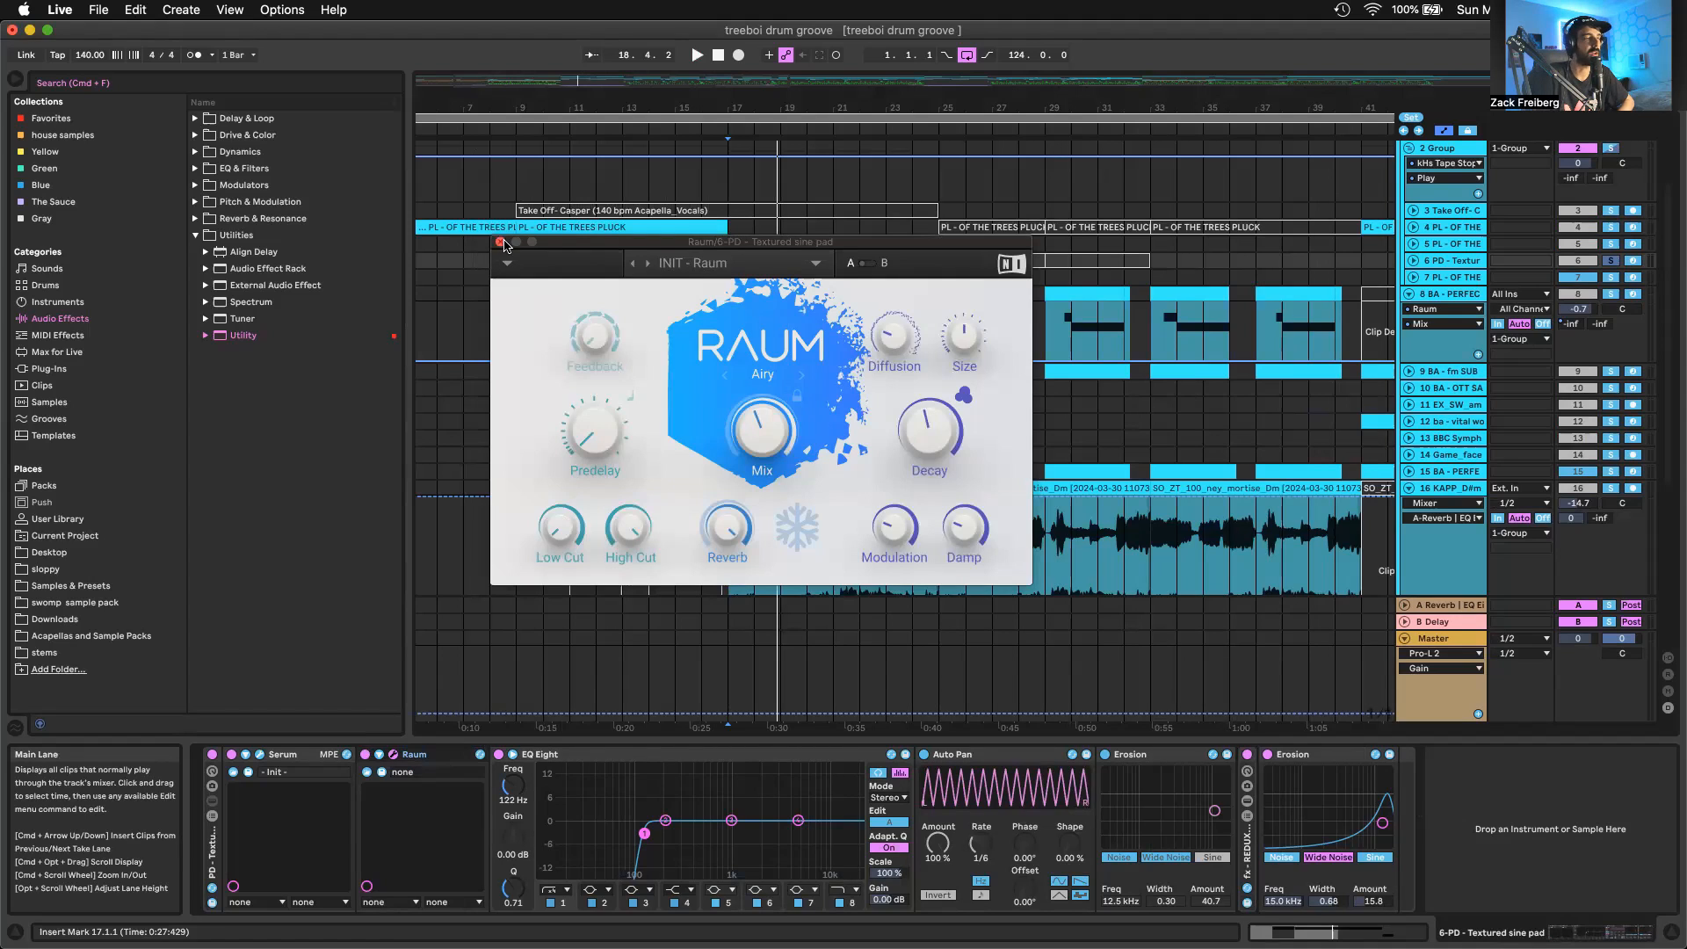
left_click(500, 243)
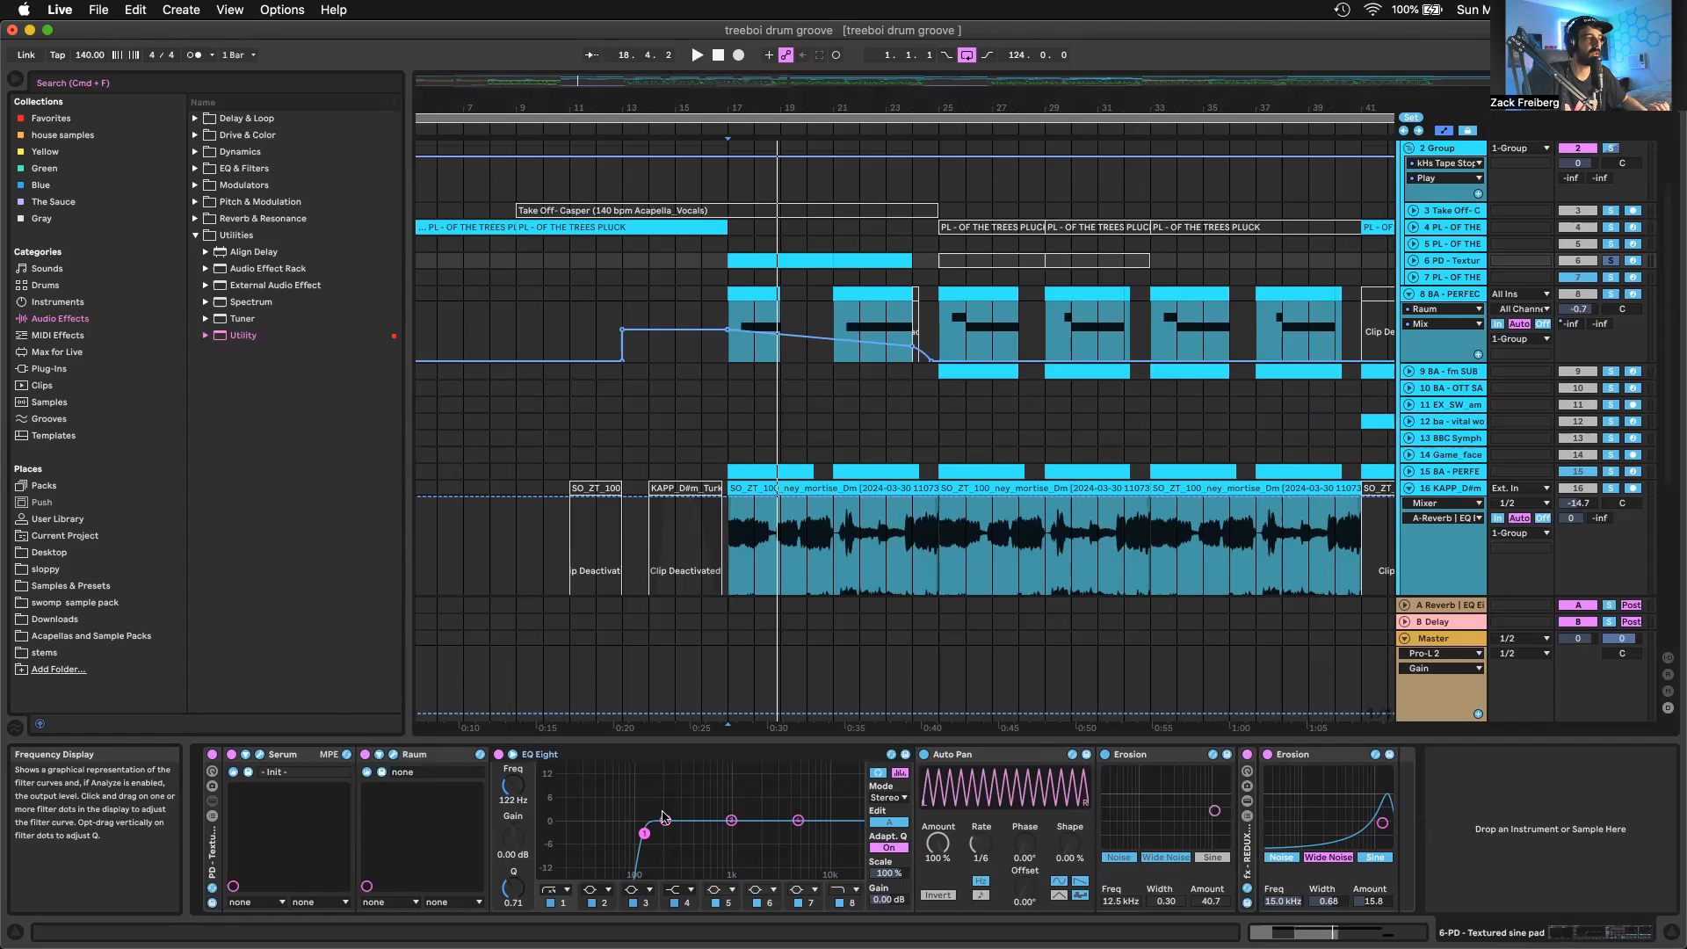
Fold track 6's Auto Pan and first Erosion, unfold the REDUXIPHY rack, and examine its devices through to the final Erosion
double_click(1009, 753)
double_click(1010, 754)
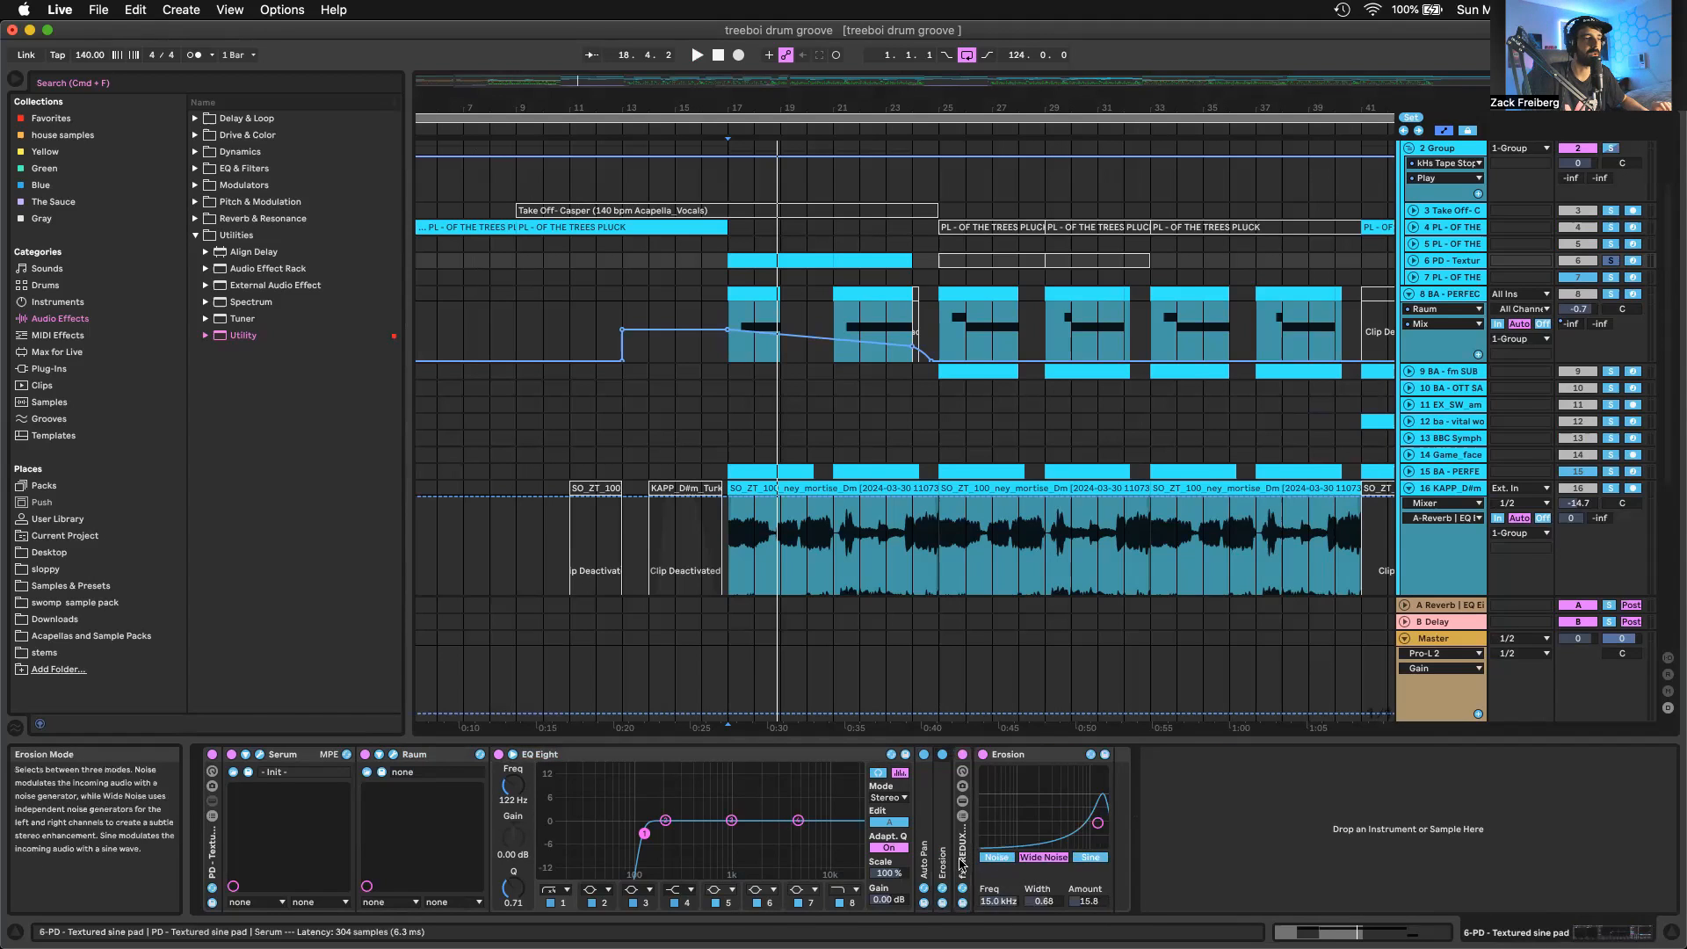
double_click(963, 845)
scroll(1030, 803, "right", 1)
scroll(1029, 803, "right", 10)
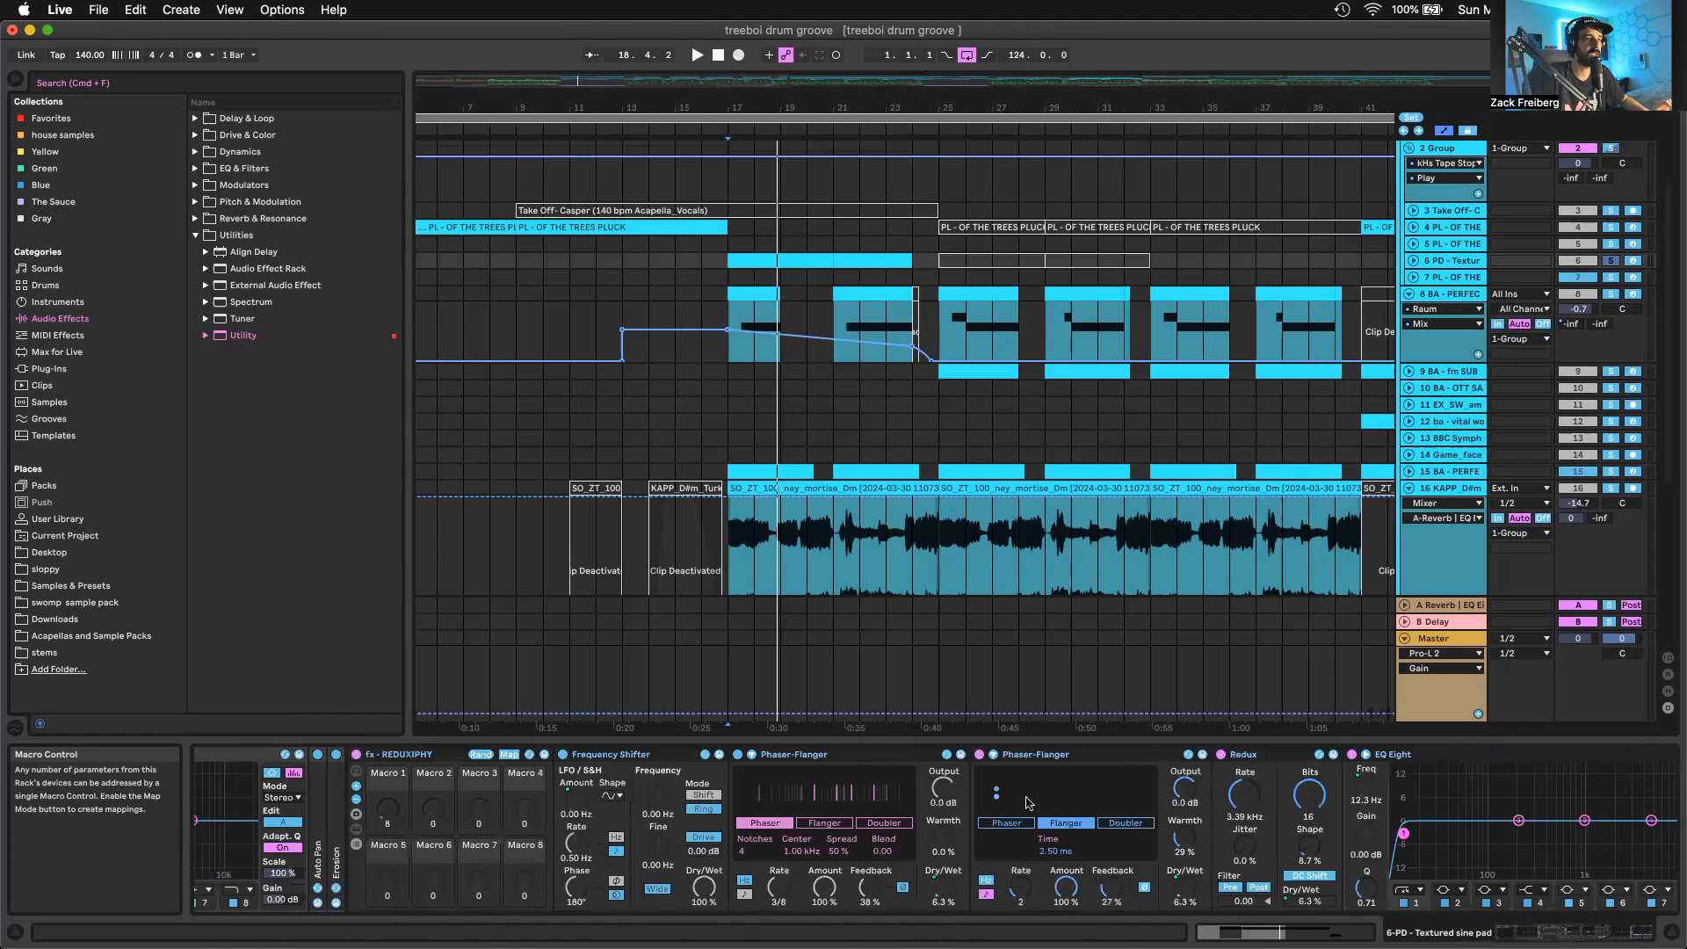
scroll(1029, 803, "right", 2)
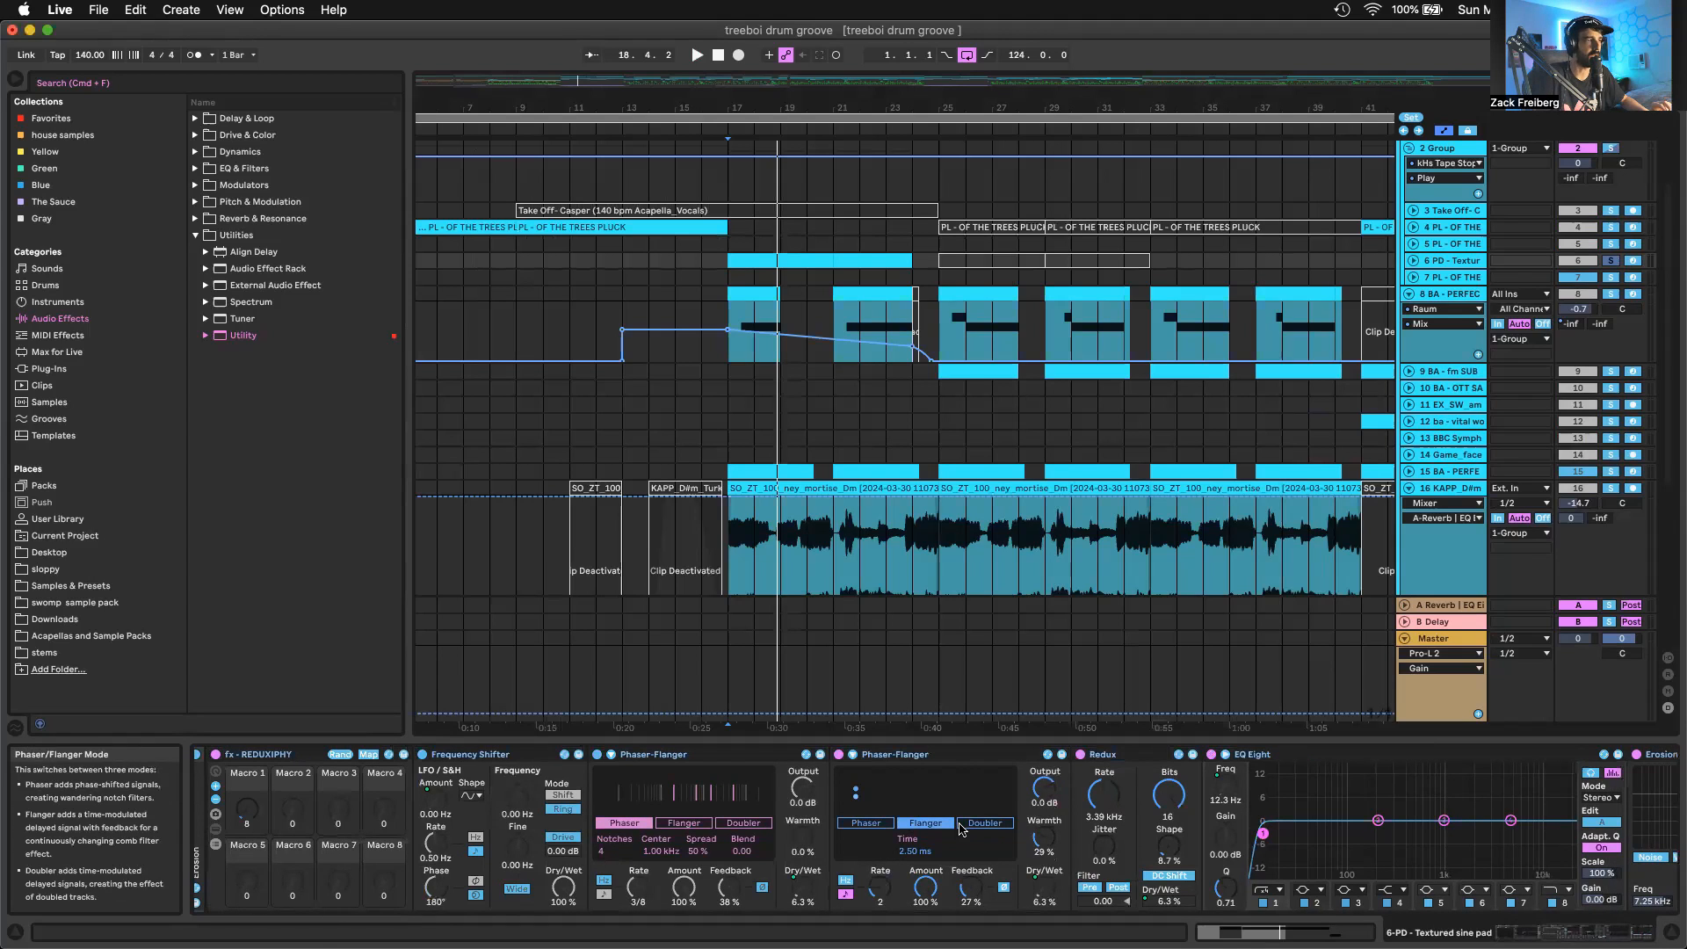
scroll(1054, 796, "right", 10)
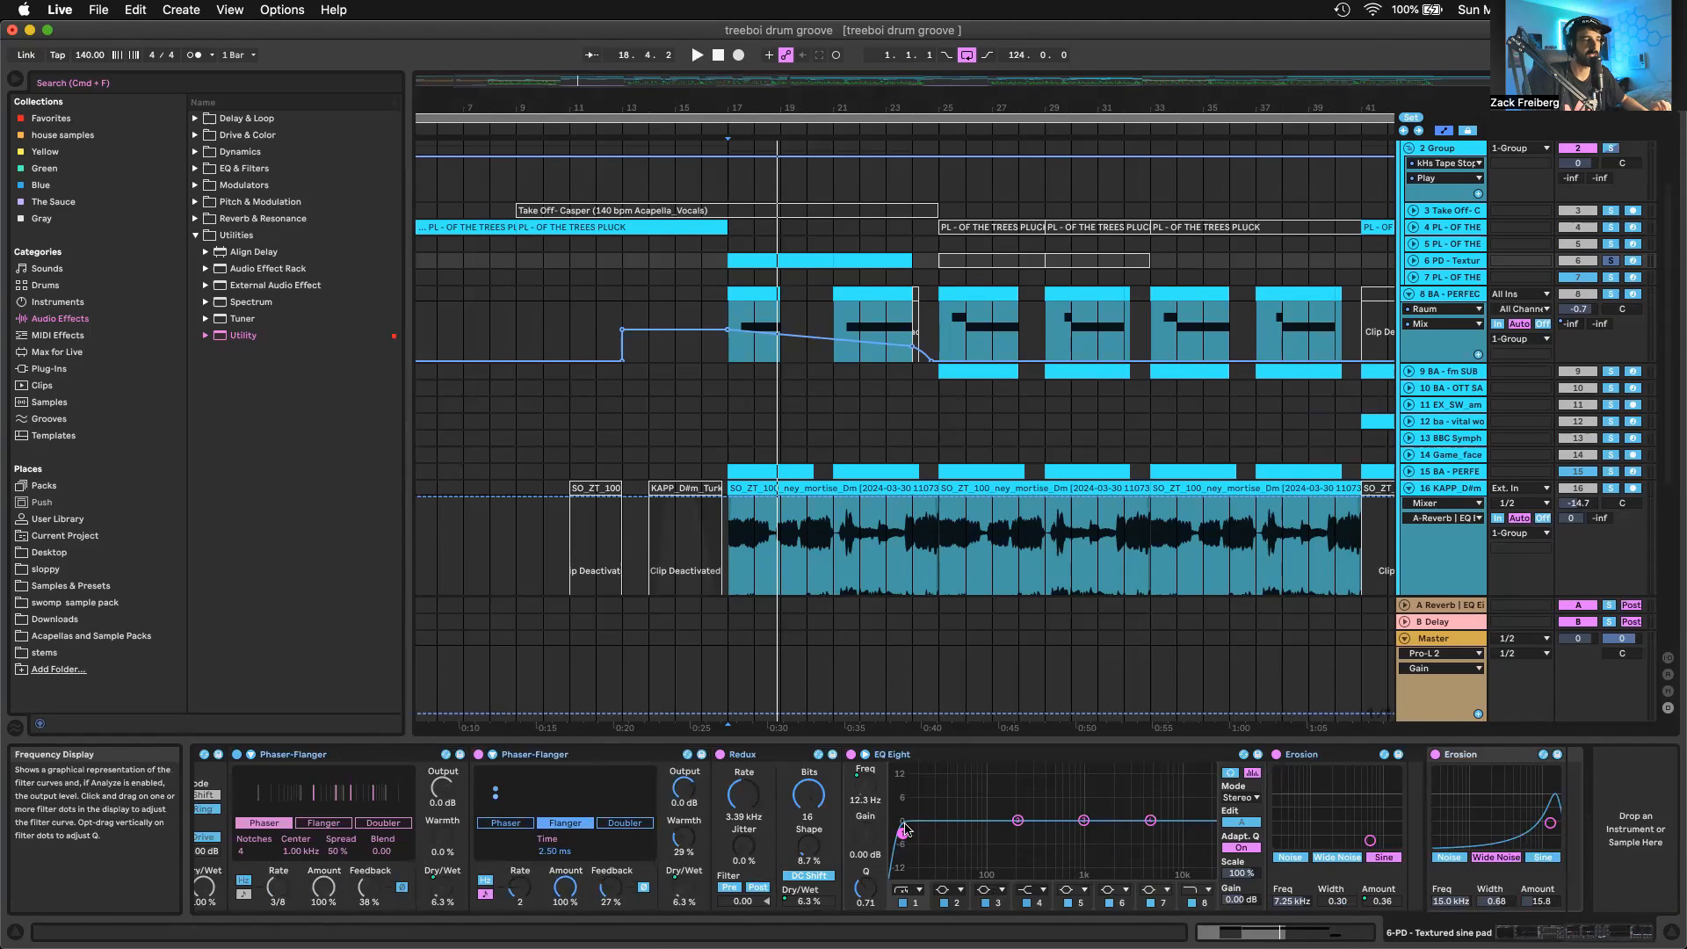
scroll(1116, 815, "right", 1)
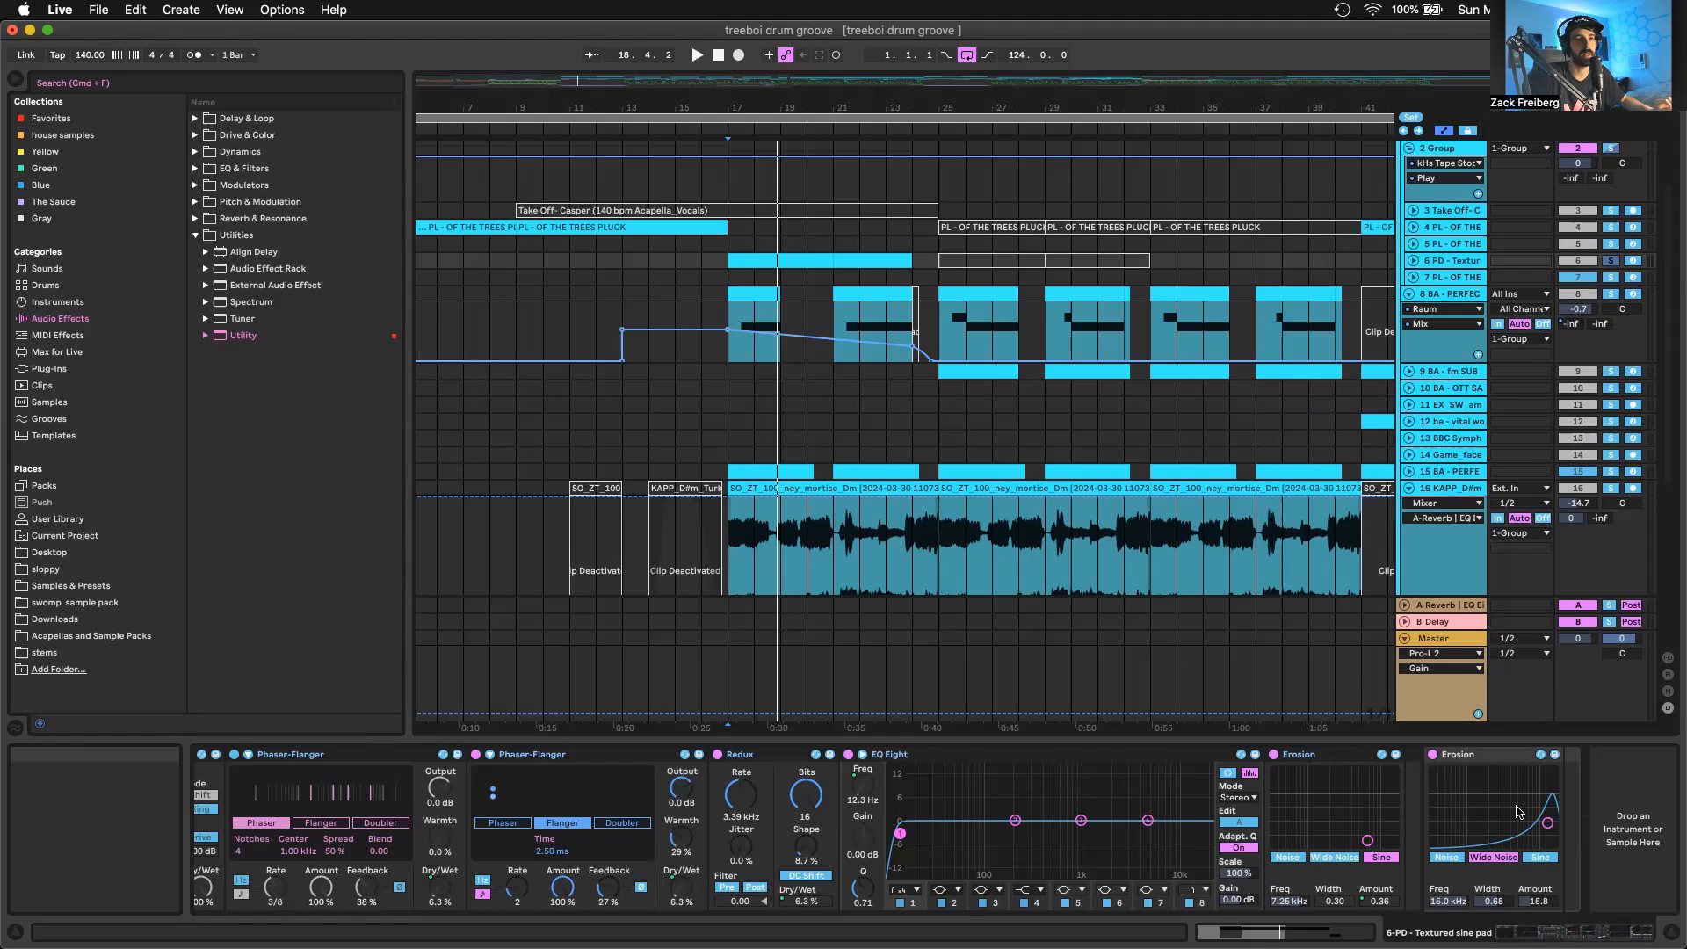
scroll(1518, 810, "left", 1)
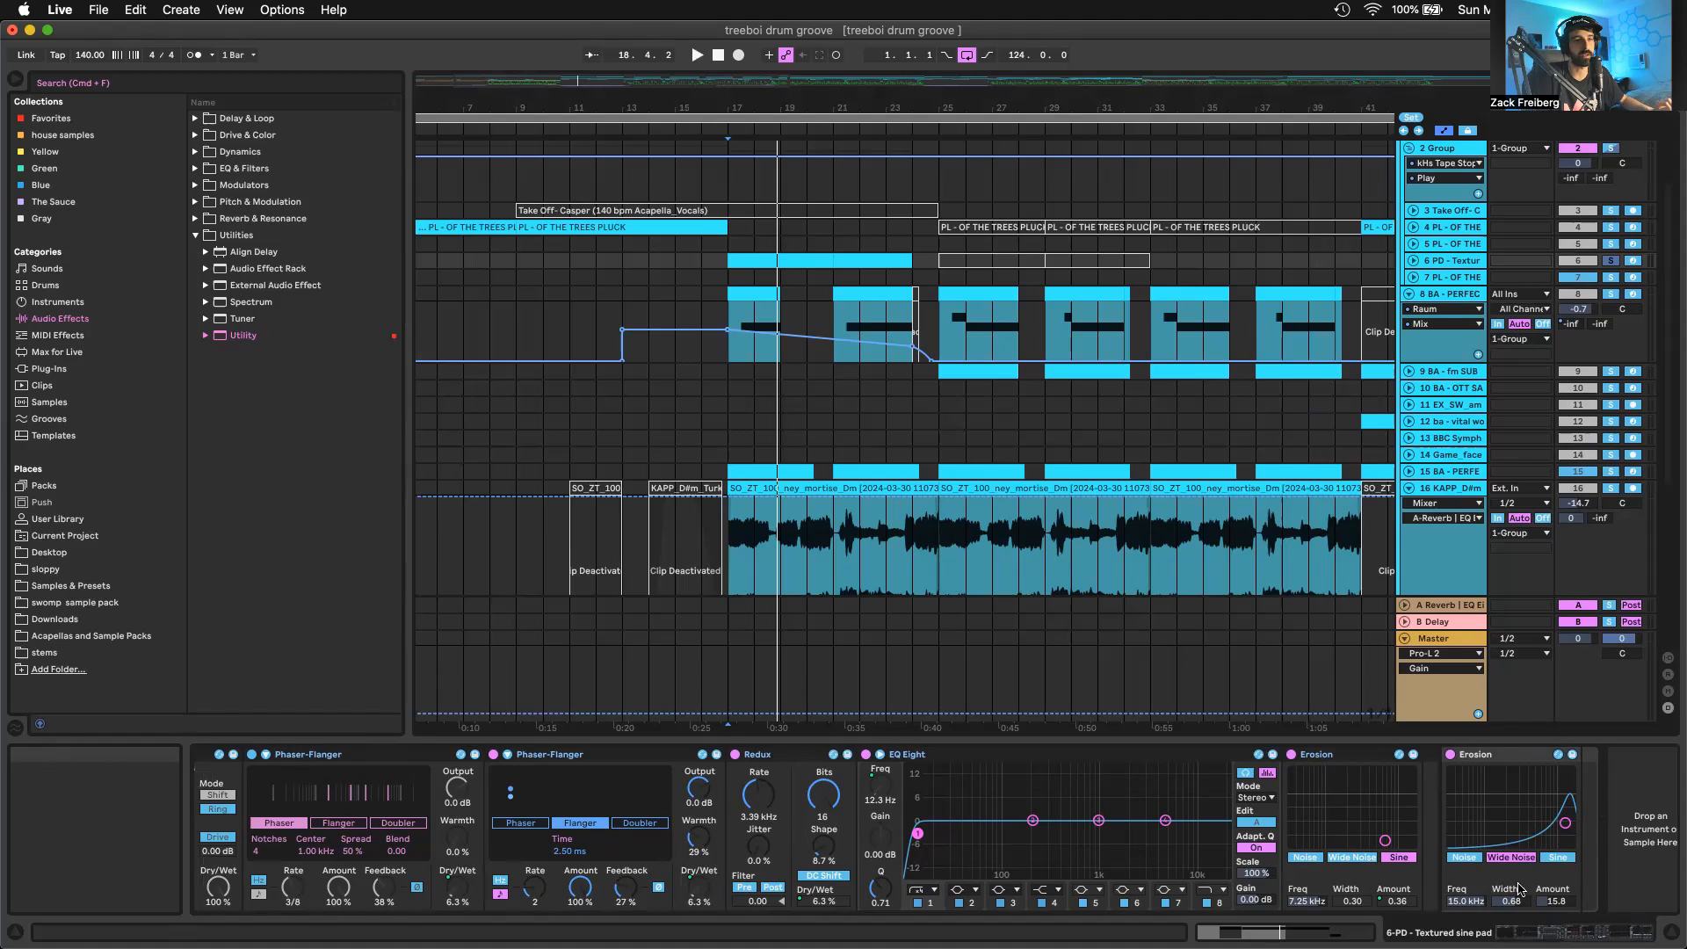
Play the soloed textured sine pad on track 6 from bar 17
left_click(798, 261)
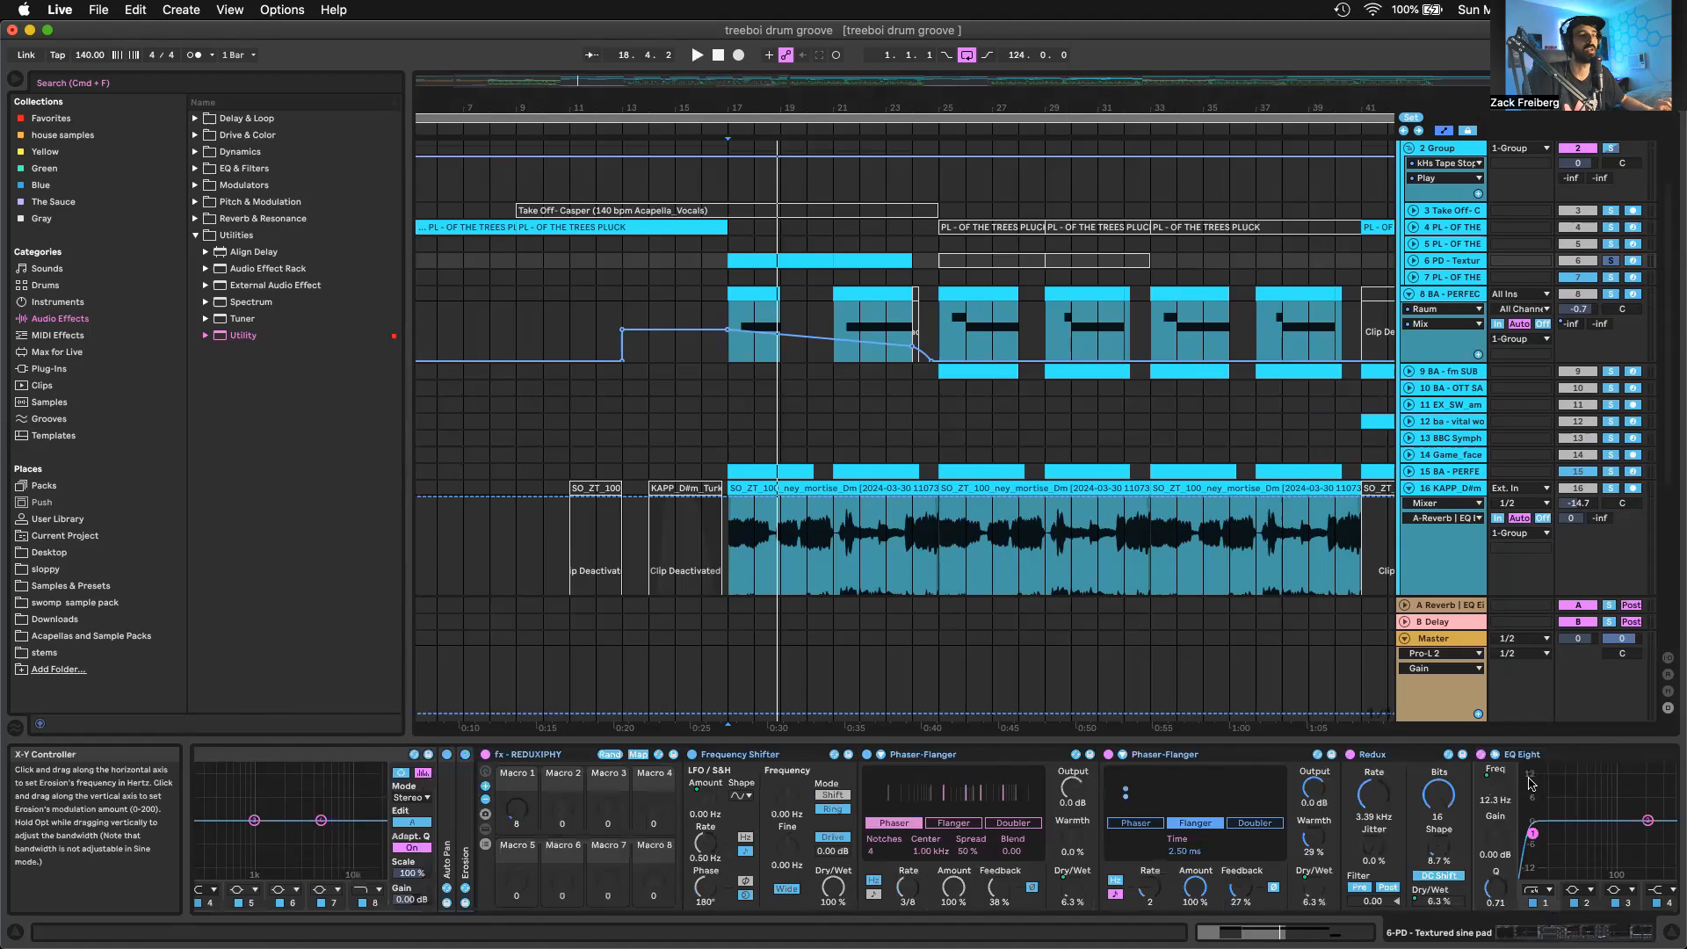
key("space")
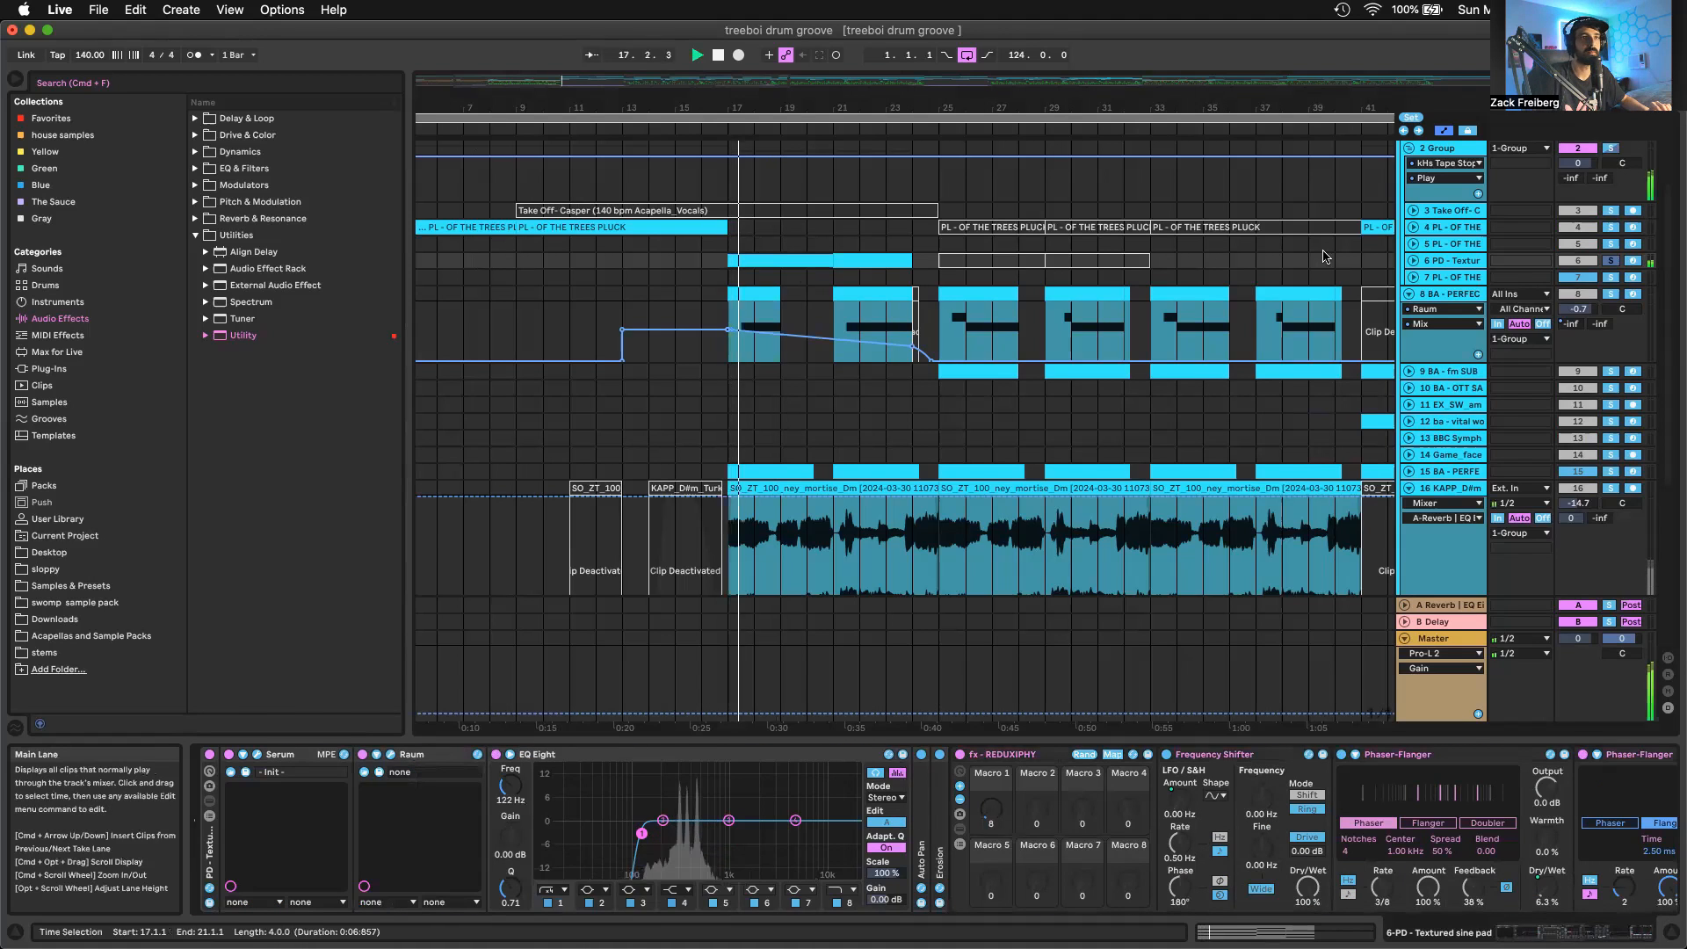
scroll(1363, 777, "right", 5)
scroll(1364, 776, "right", 2)
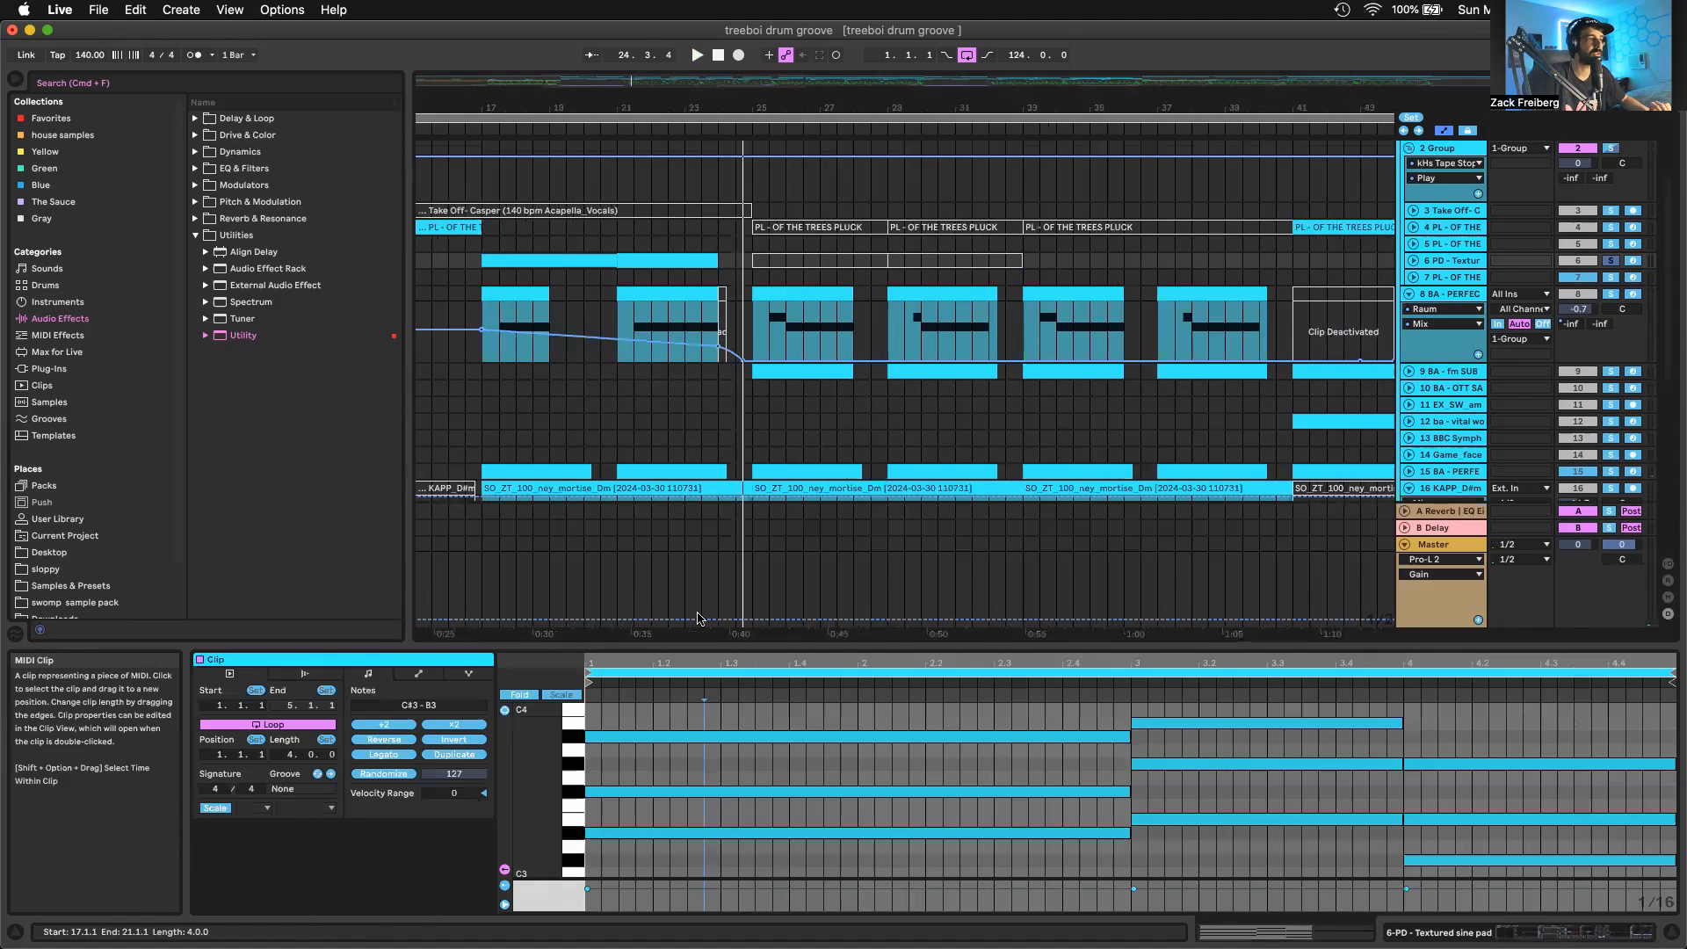
Show the pad's MIDI clip in an enlarged note editor, point out its three chords, and play the clip from bar 17
left_click_drag(732, 647, 736, 362)
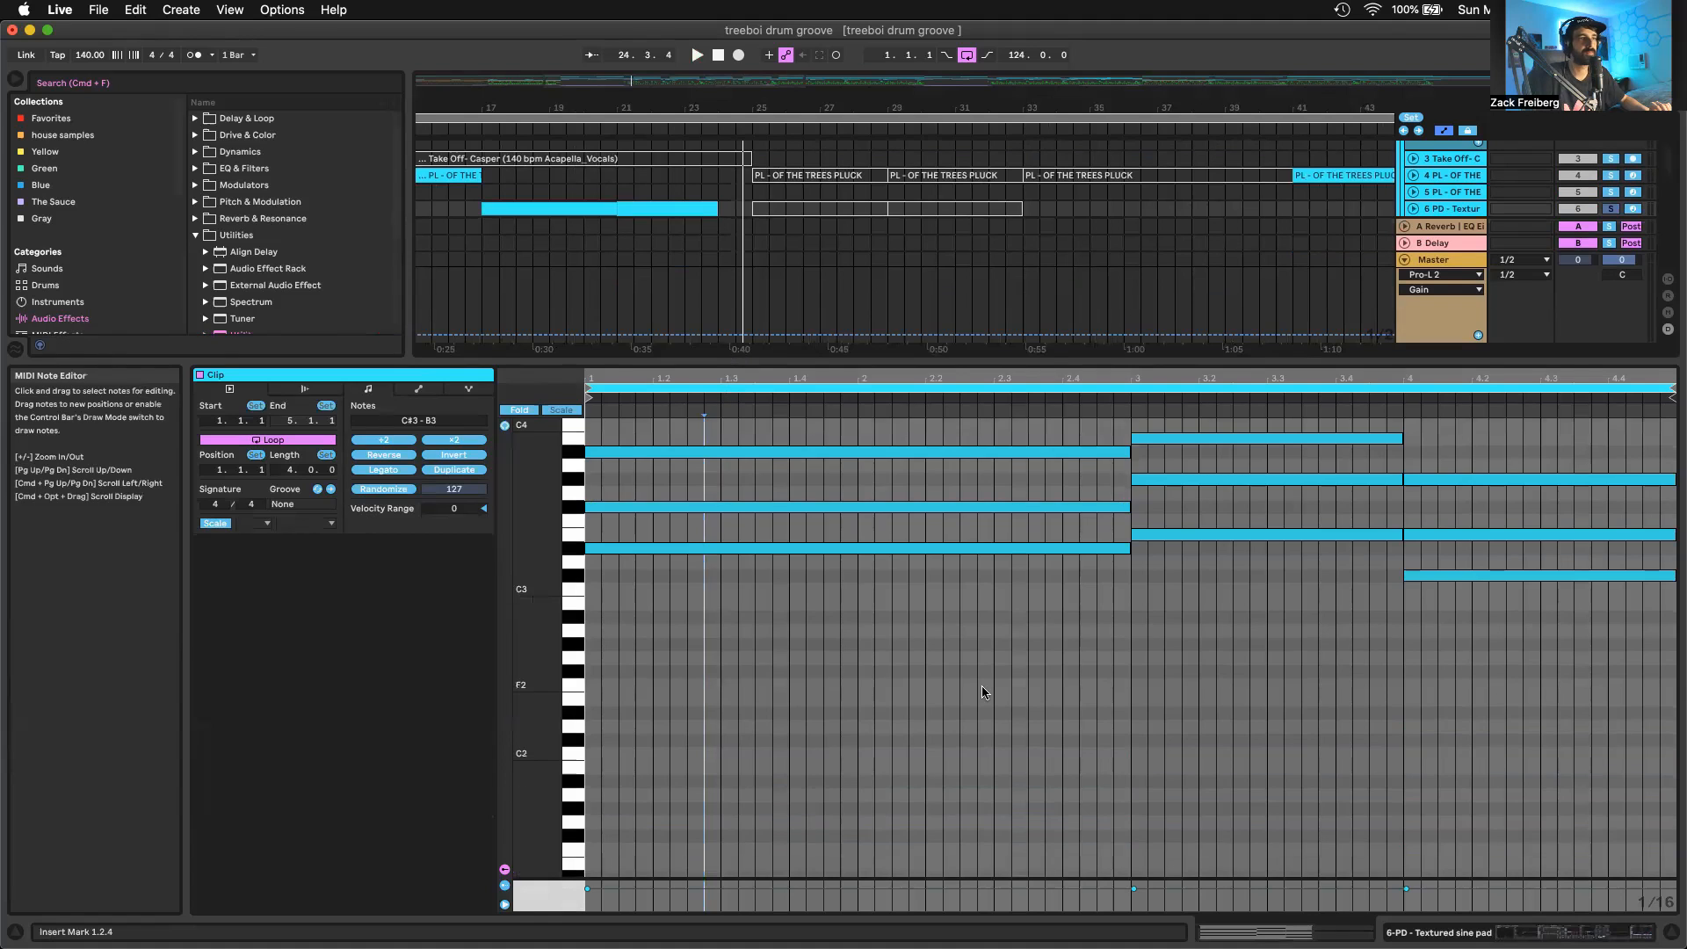
left_click_drag(983, 693, 791, 421)
left_click_drag(1227, 792, 1226, 466)
left_click_drag(1452, 562, 1454, 856)
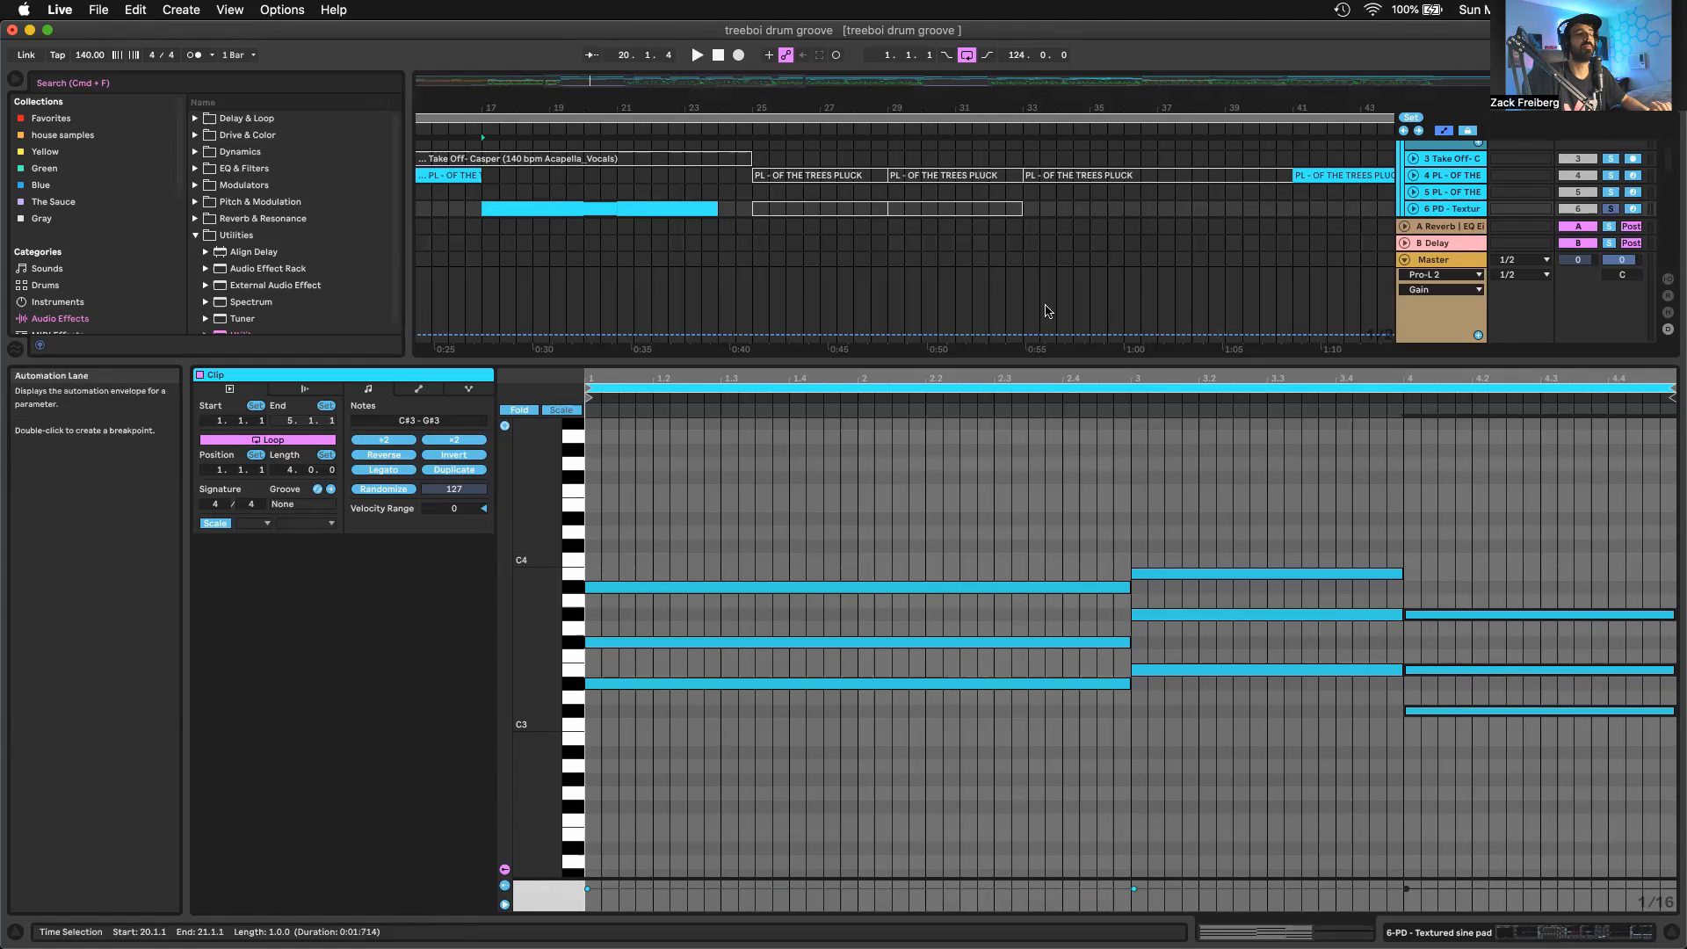
left_click(574, 208)
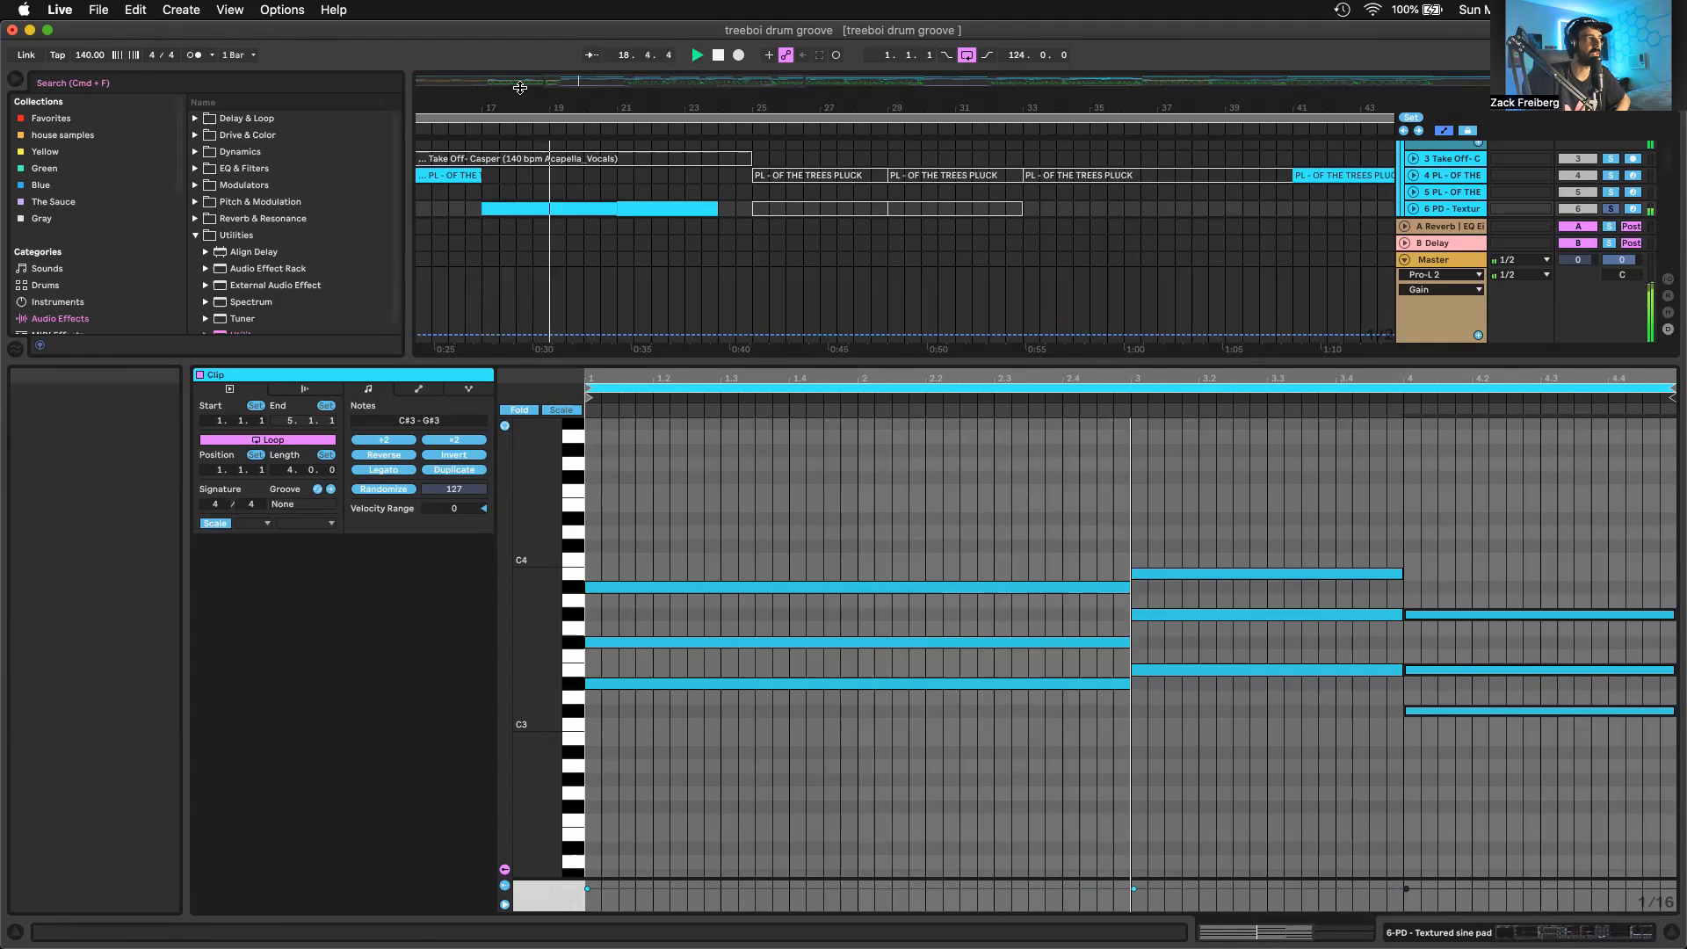
Unfold 41 Group and show its individual FX tracks around bar 17
left_click_drag(582, 81, 718, 111)
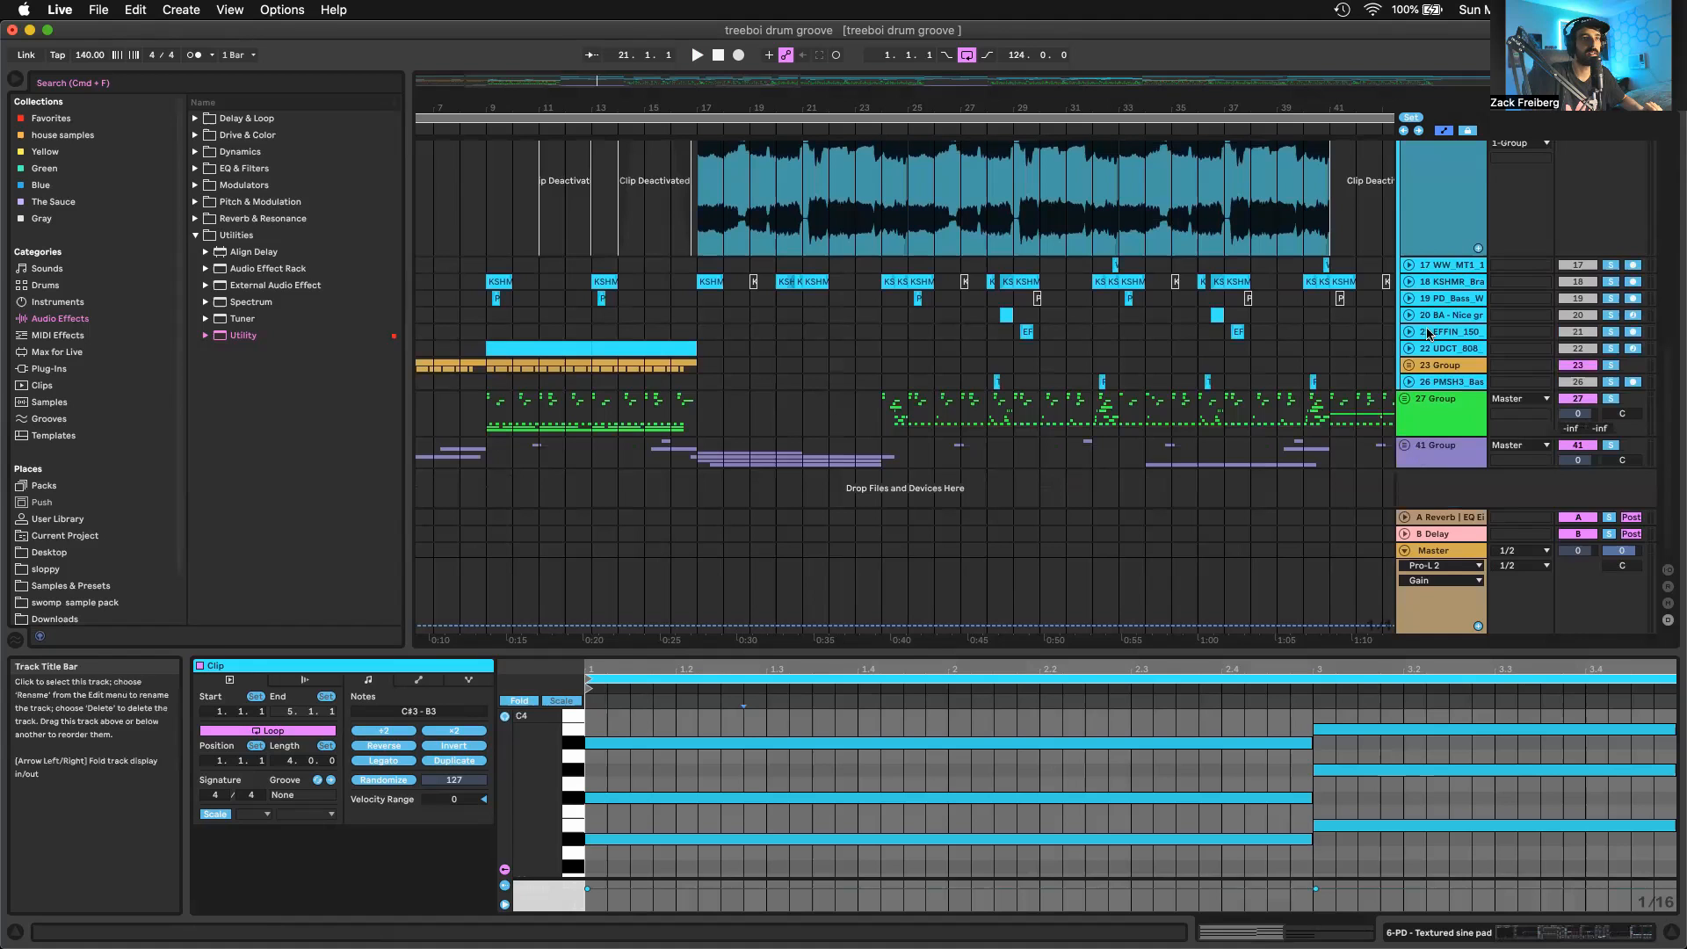
left_click(1439, 282)
left_click(1404, 445)
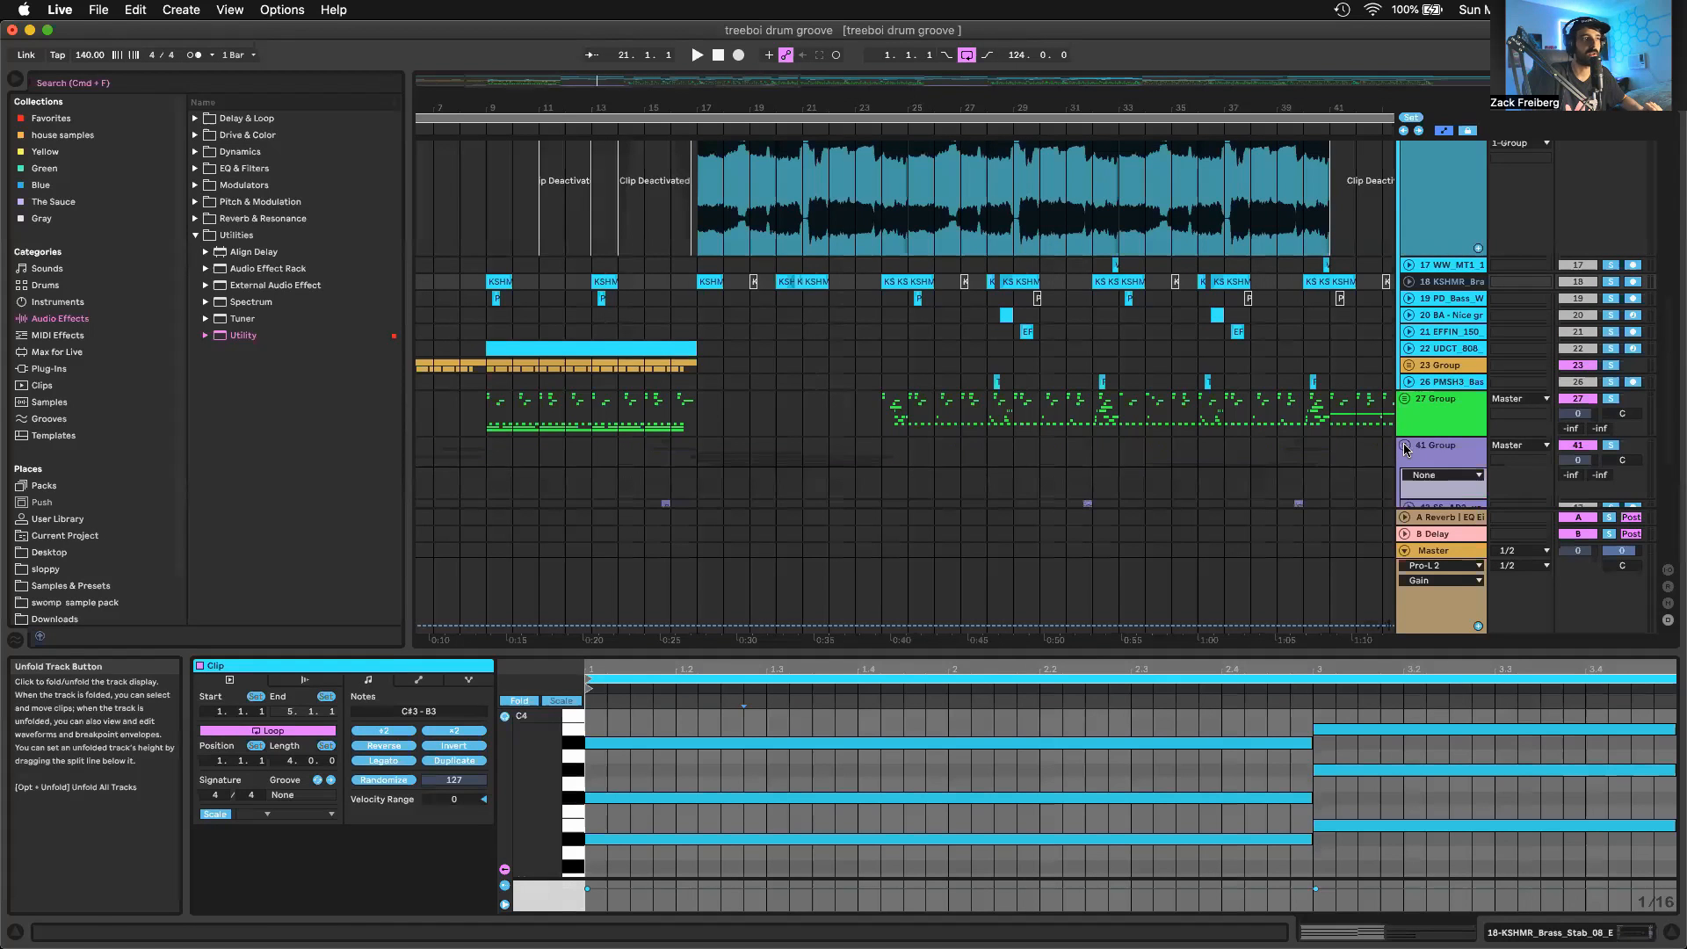
scroll(846, 332, "down", 6)
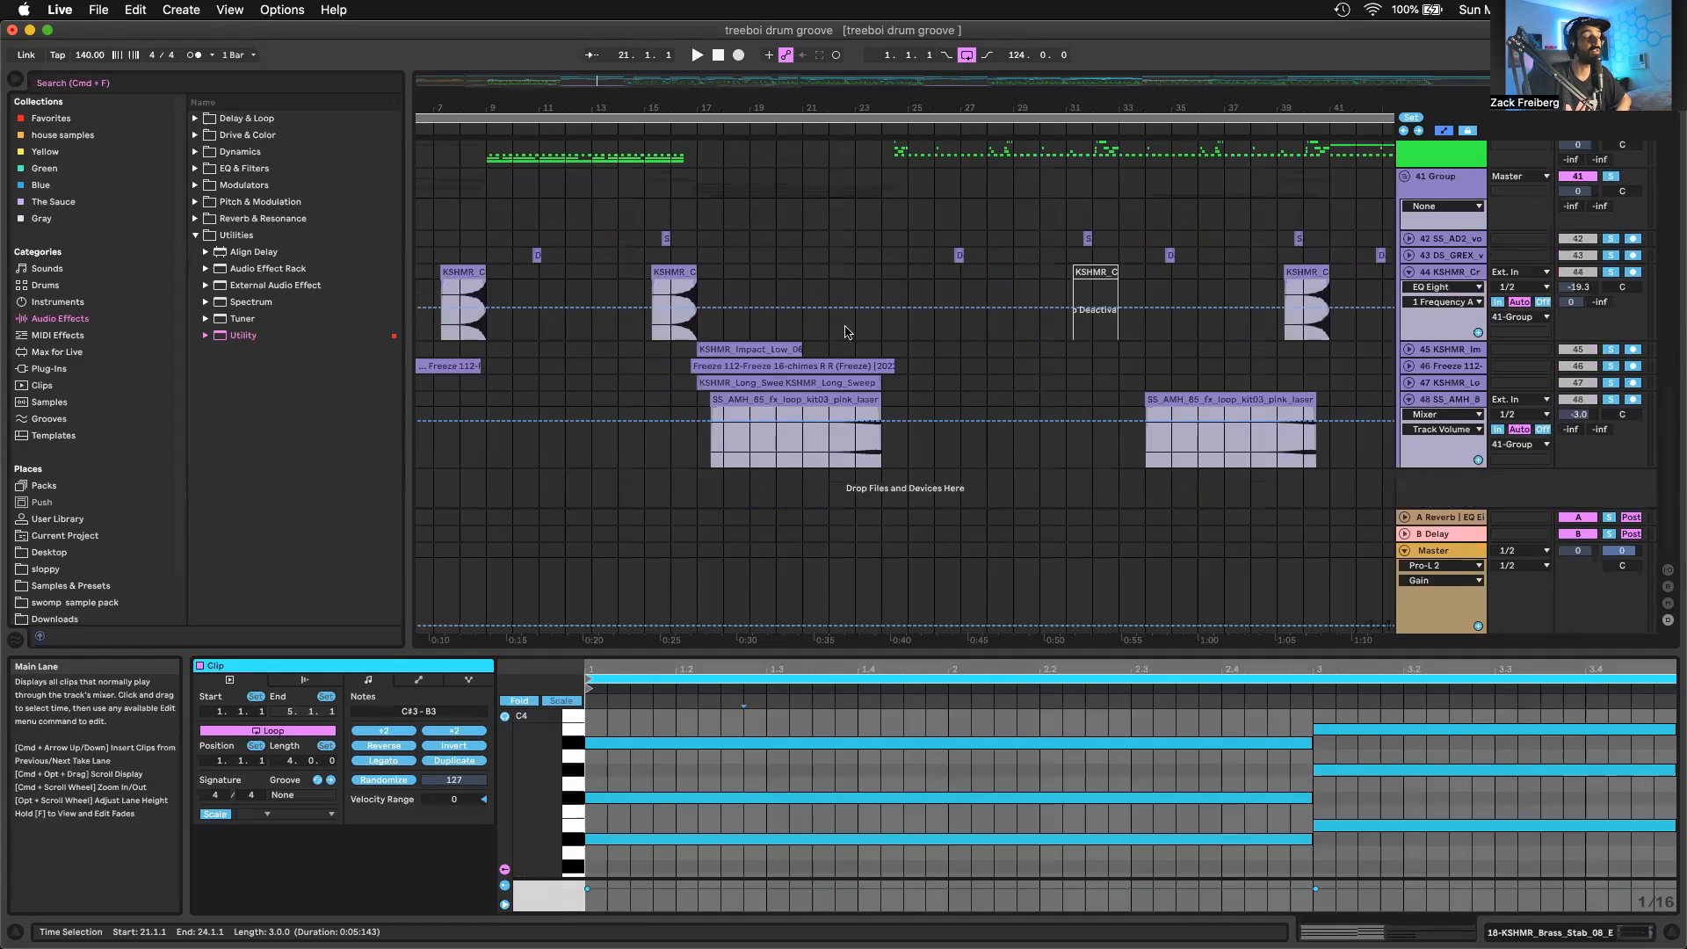
Select the KSHMR_Impact_Low_06 clip at bar 17 and audition tracks 45, 46 and 47 soloed one after another
left_click(749, 349)
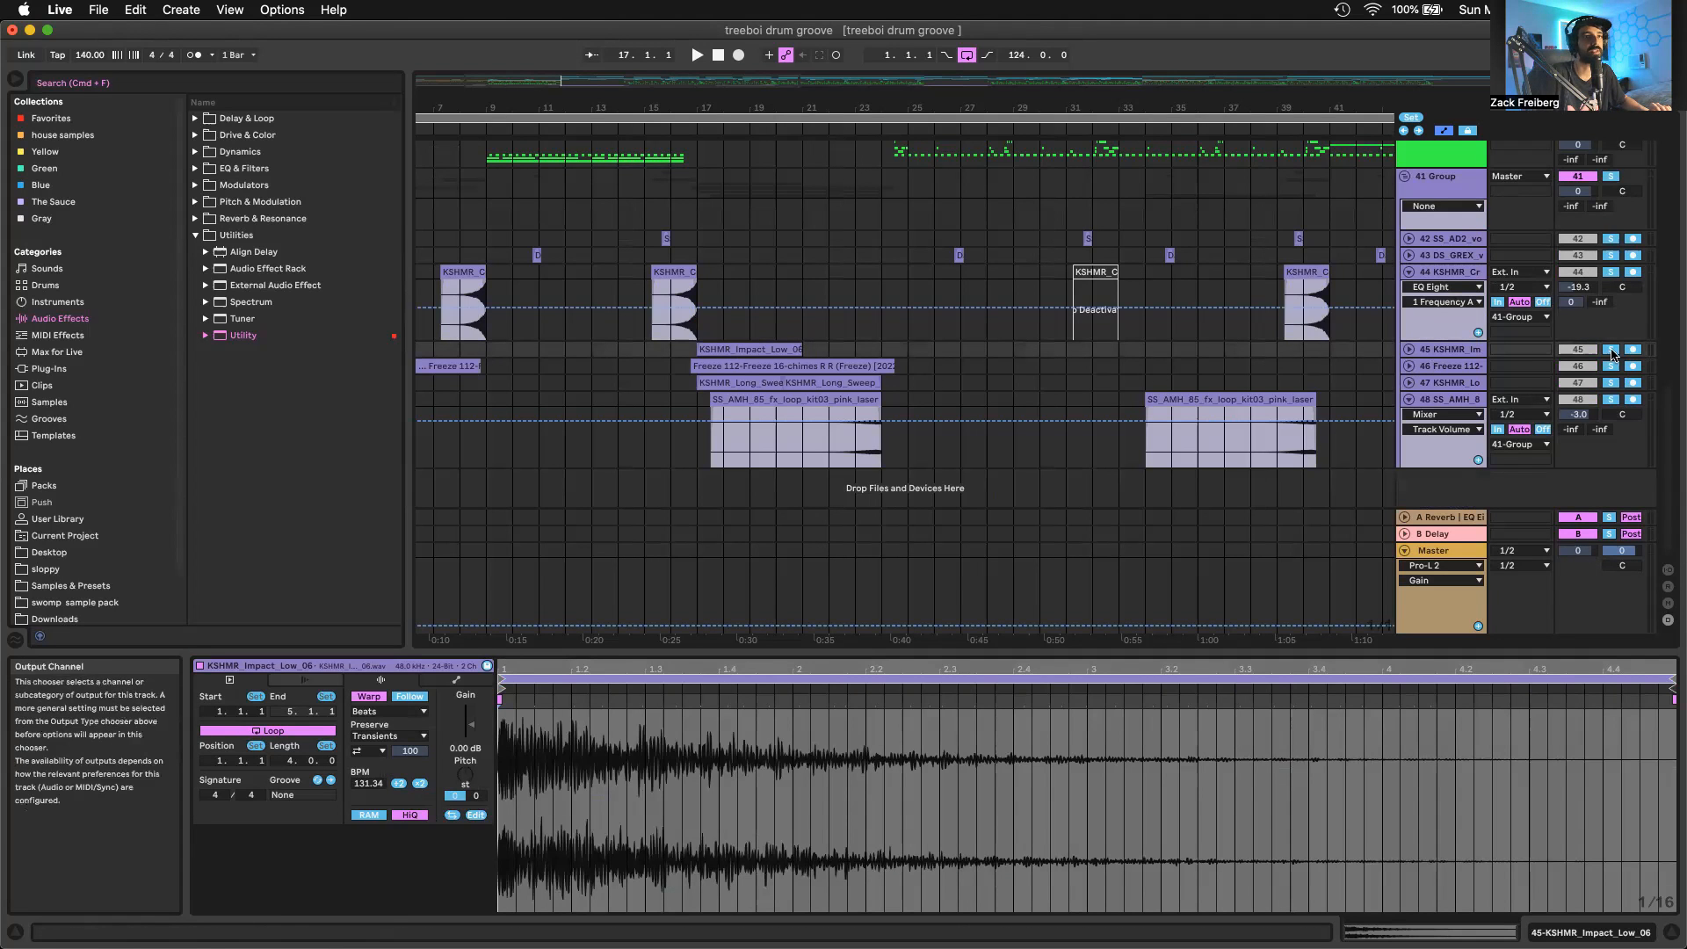
key("space")
key("space")
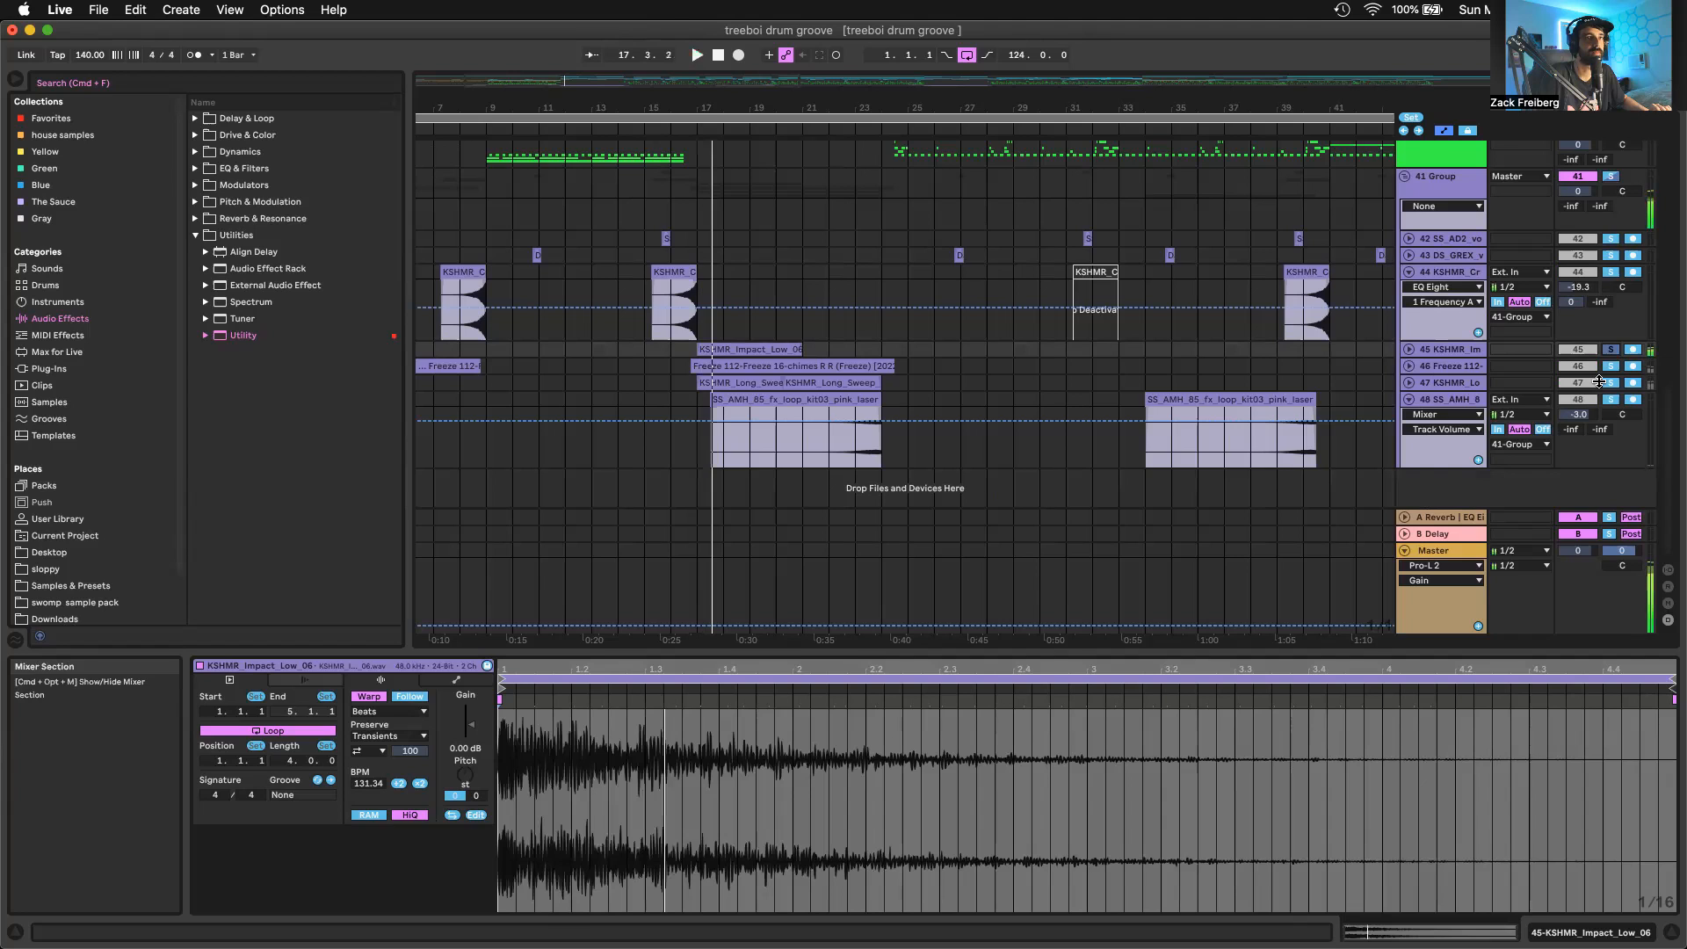
key("space")
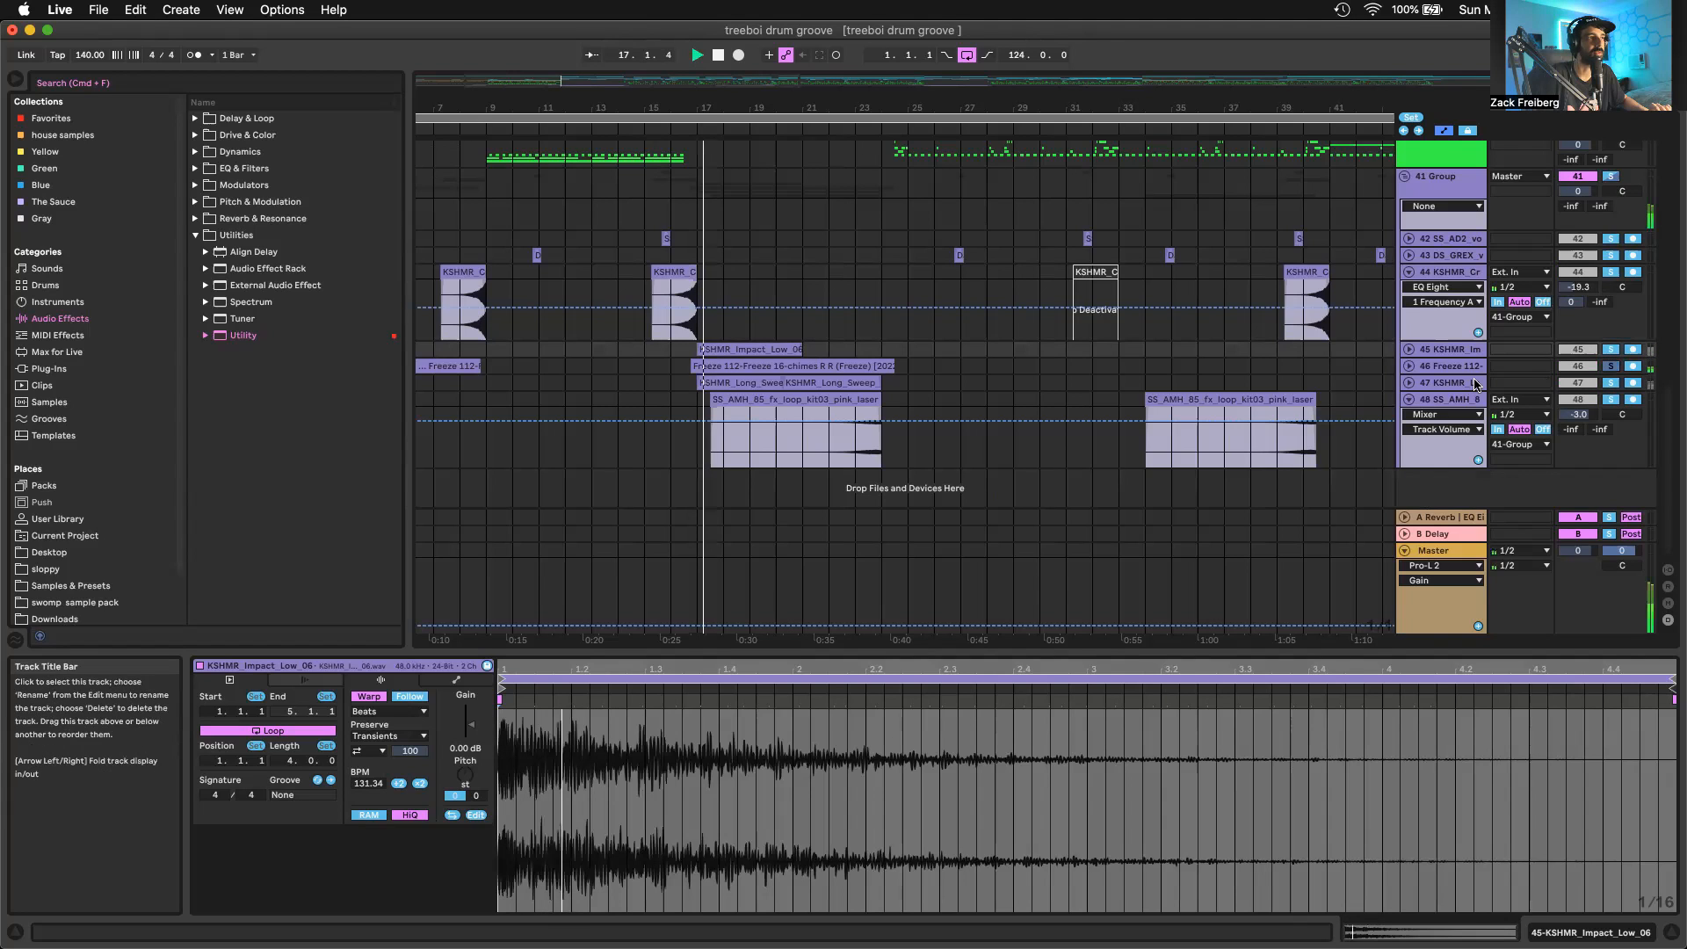
key("space")
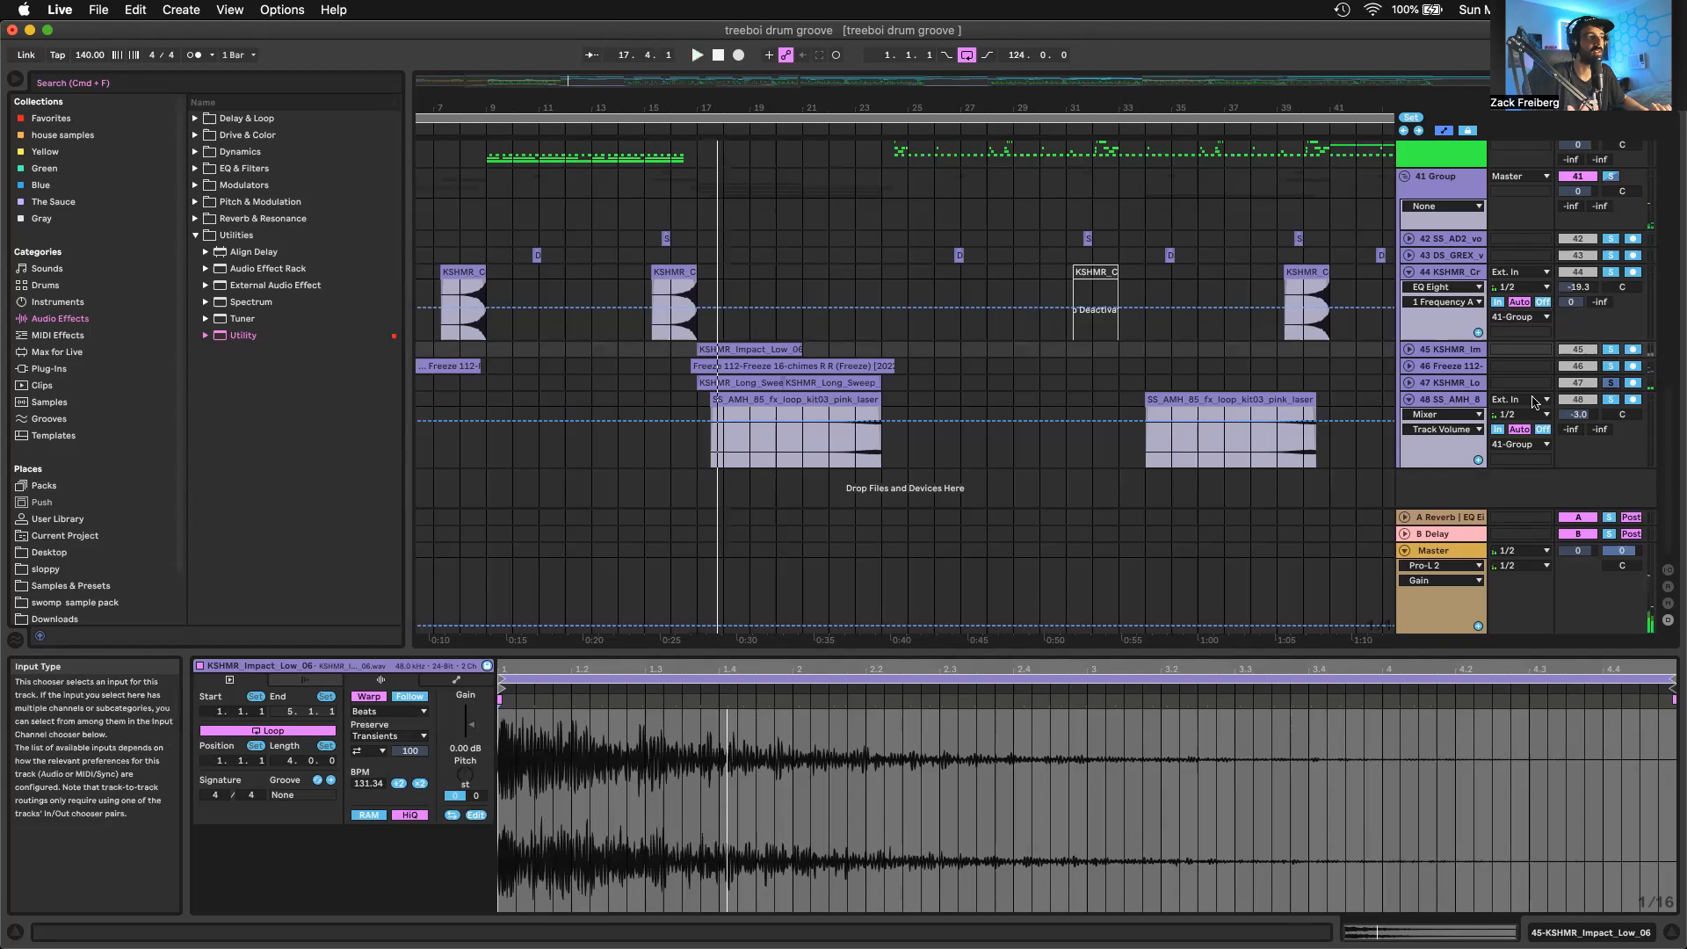
Unfold track 47, show its two KSHMR_Long_Sweep clips, and play them soloed from bar 17 and from bar 22
left_click(1408, 383)
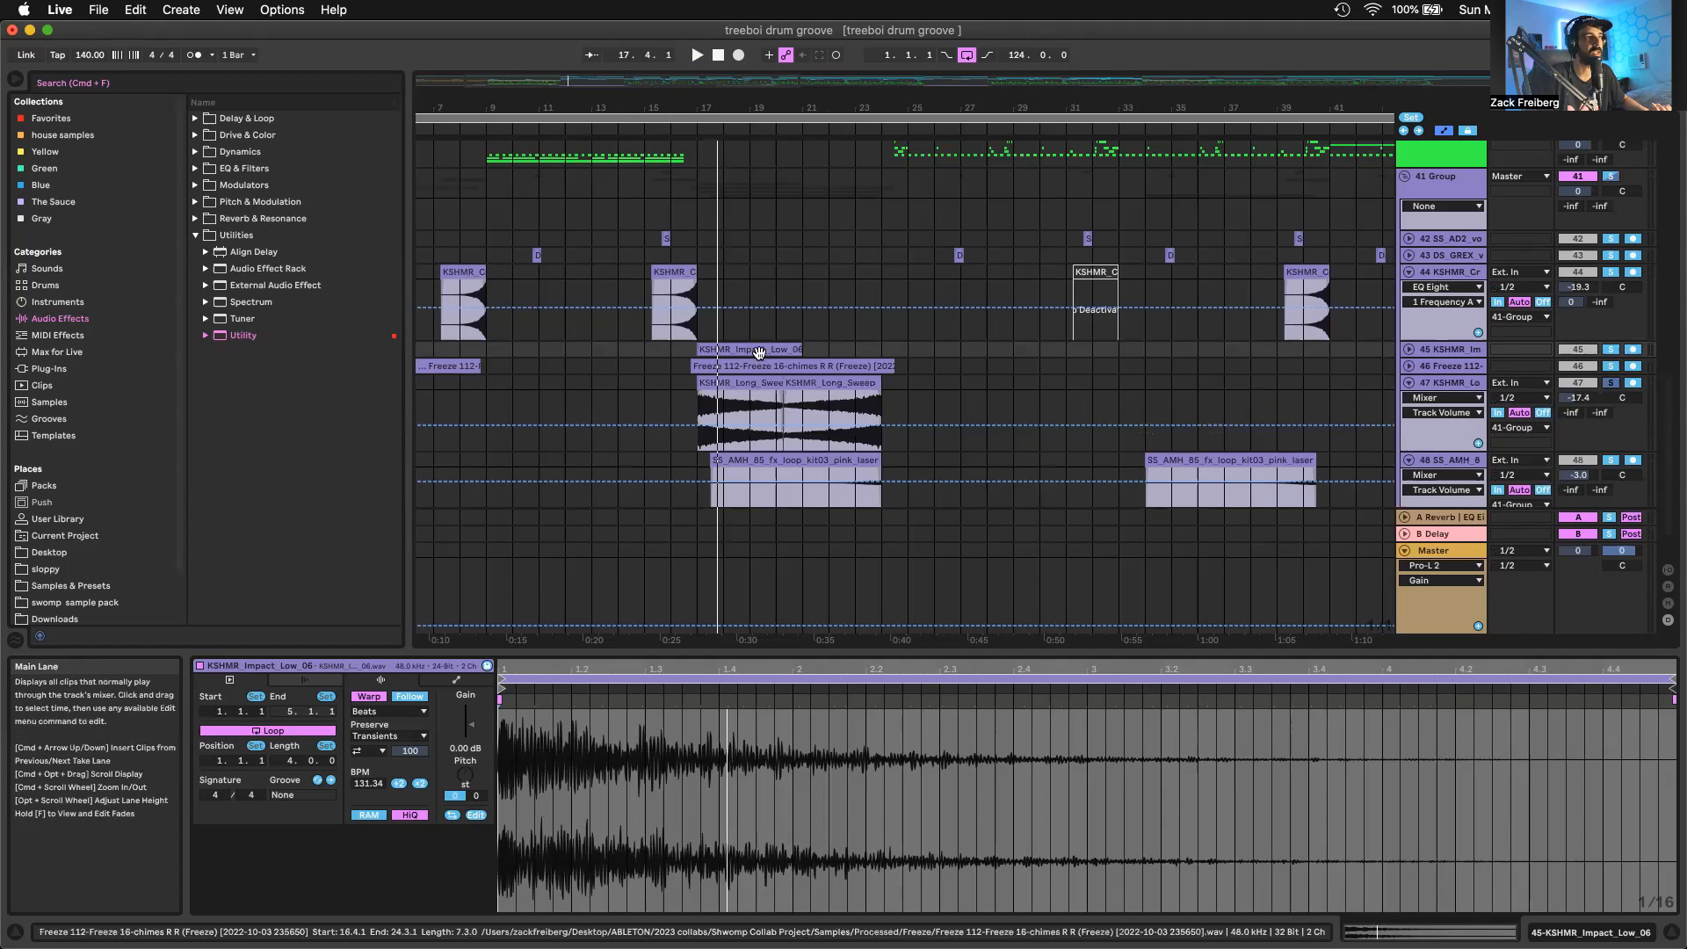
left_click(824, 398)
left_click(824, 398)
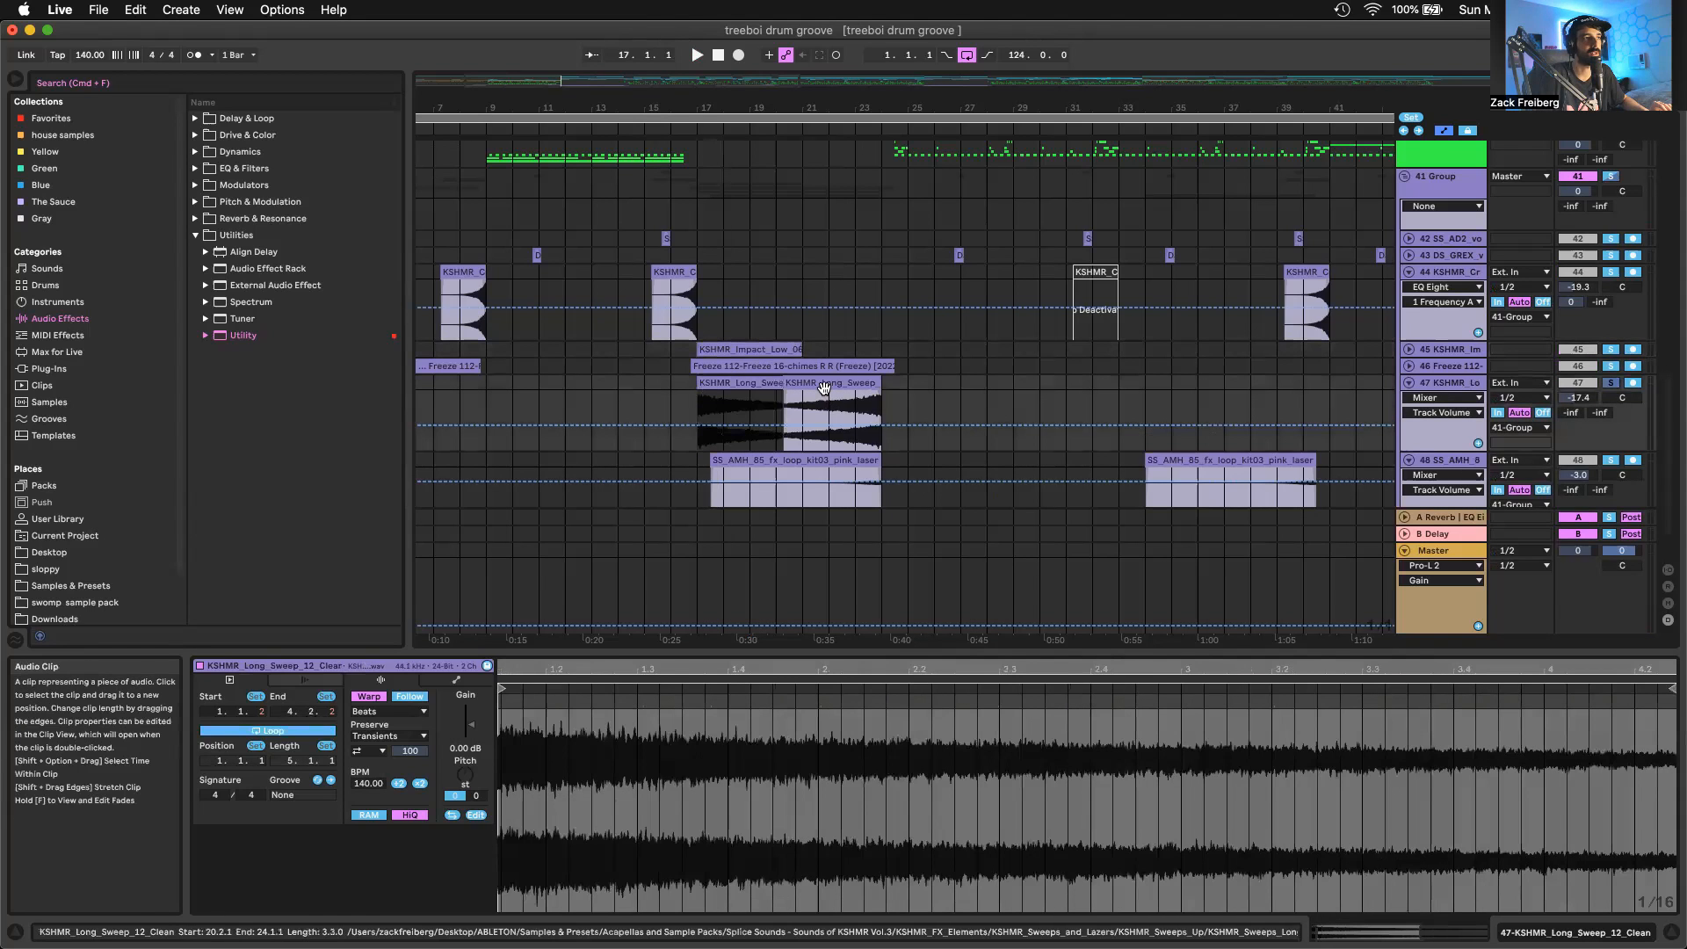
left_click(759, 383)
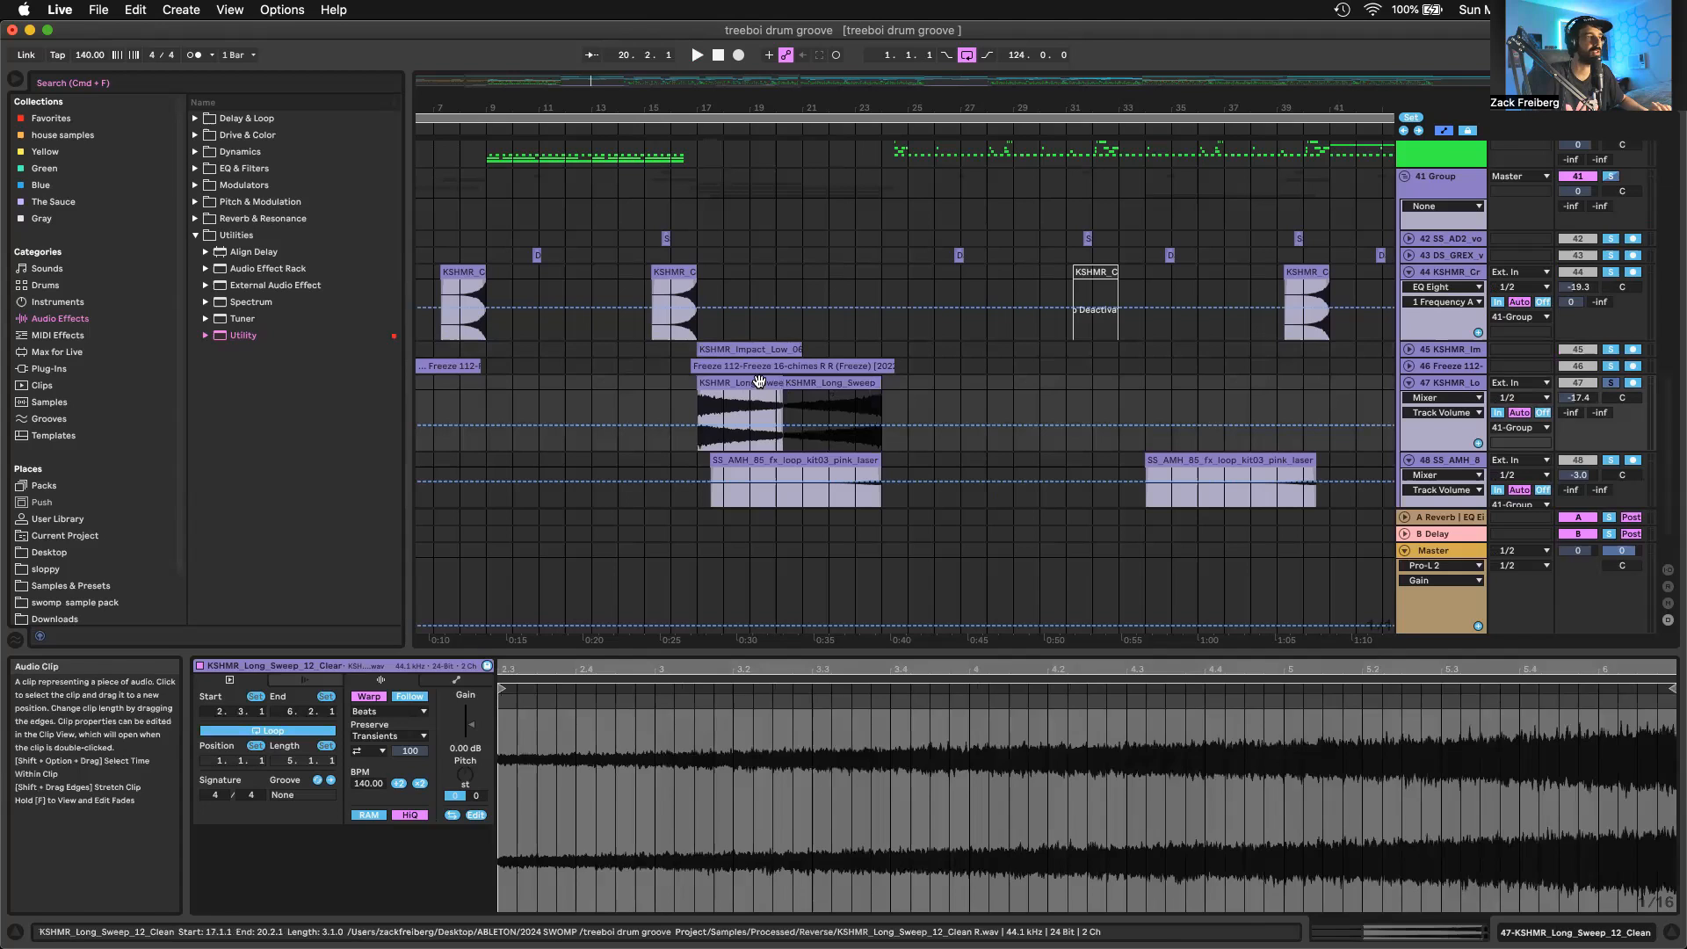
key("space")
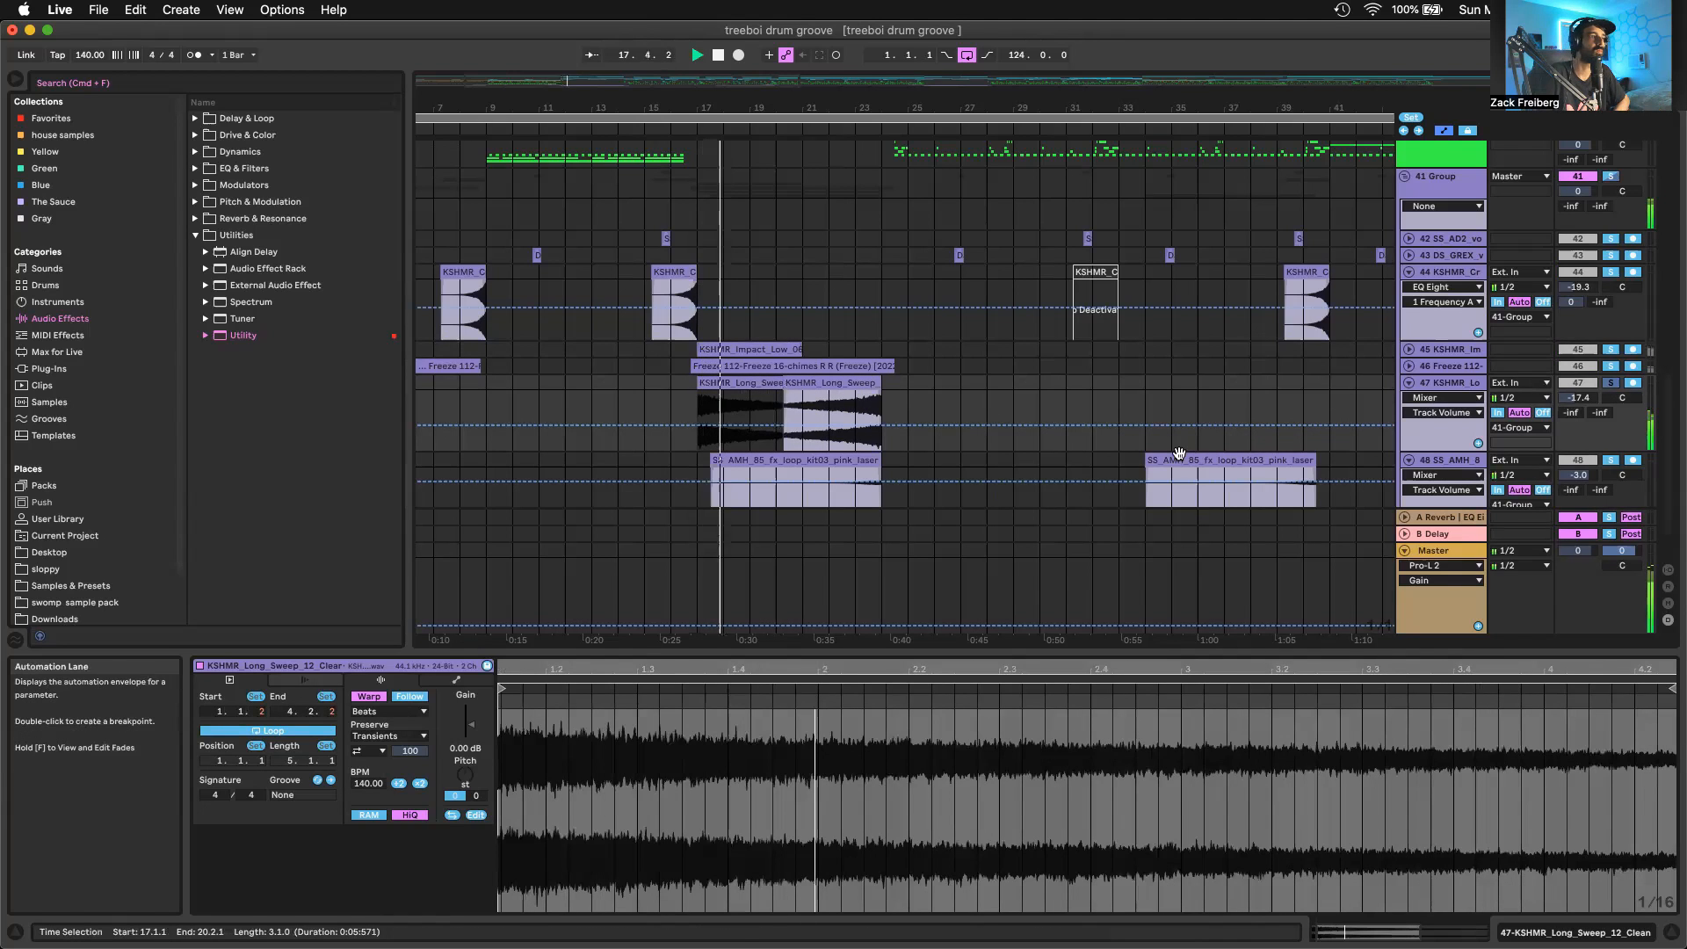
left_click(824, 400)
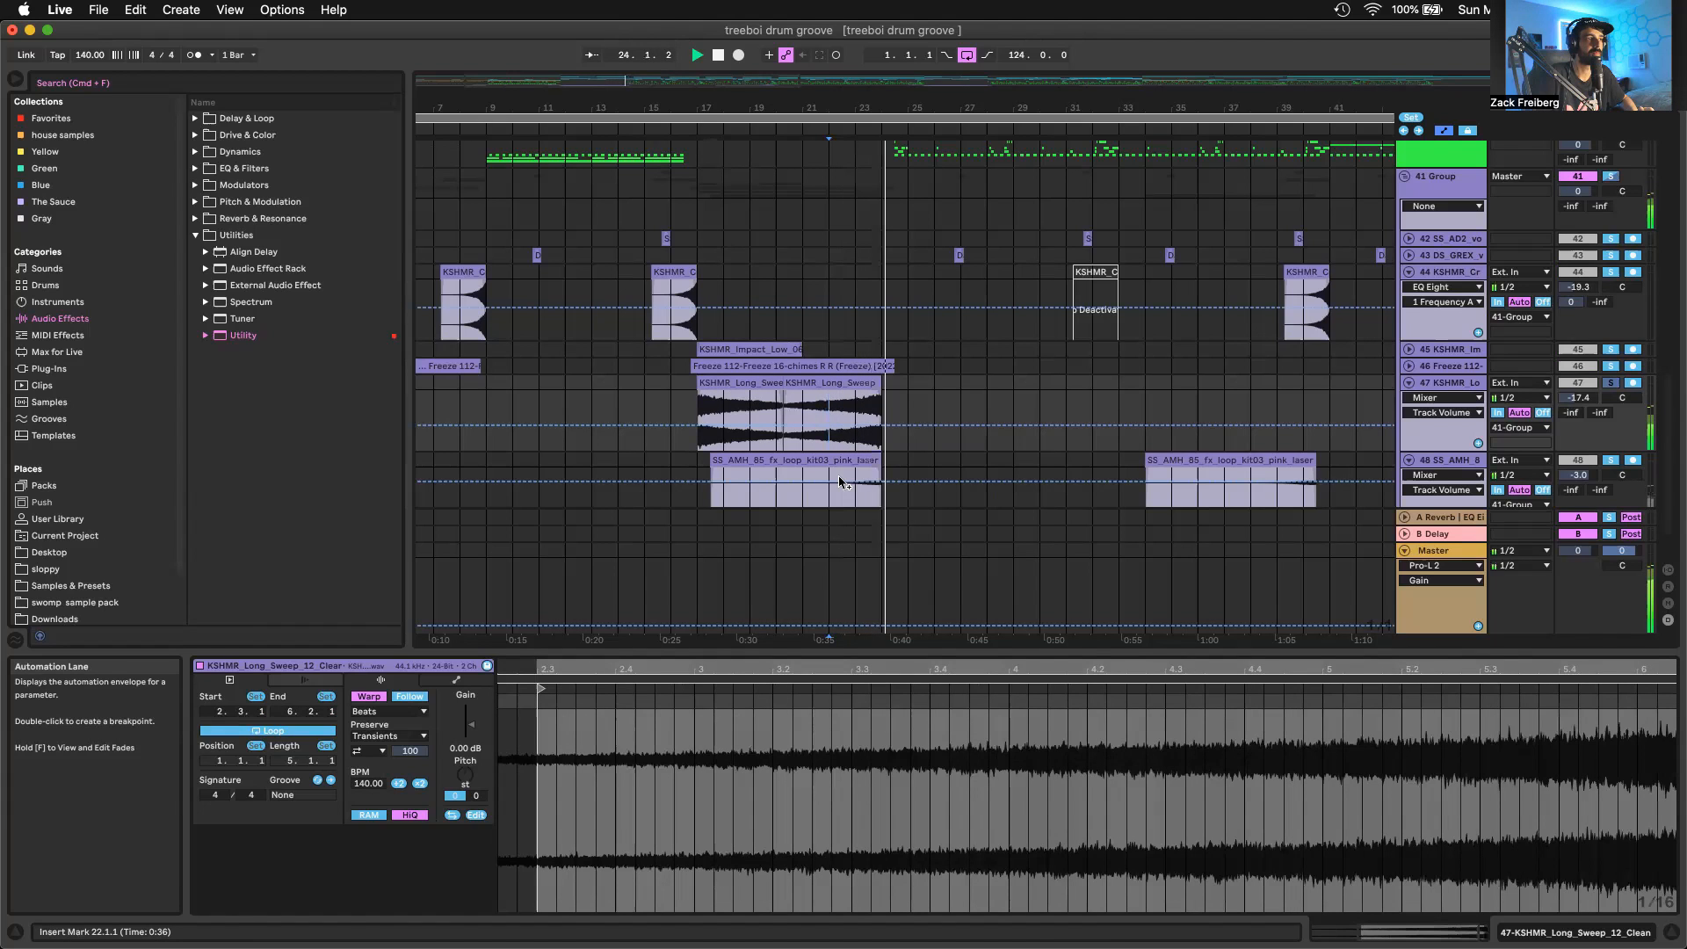
Solo track 48 and audition the pink laser FX loop, first from bar 22 and then from its clip start
scroll(1146, 395, "down", 3)
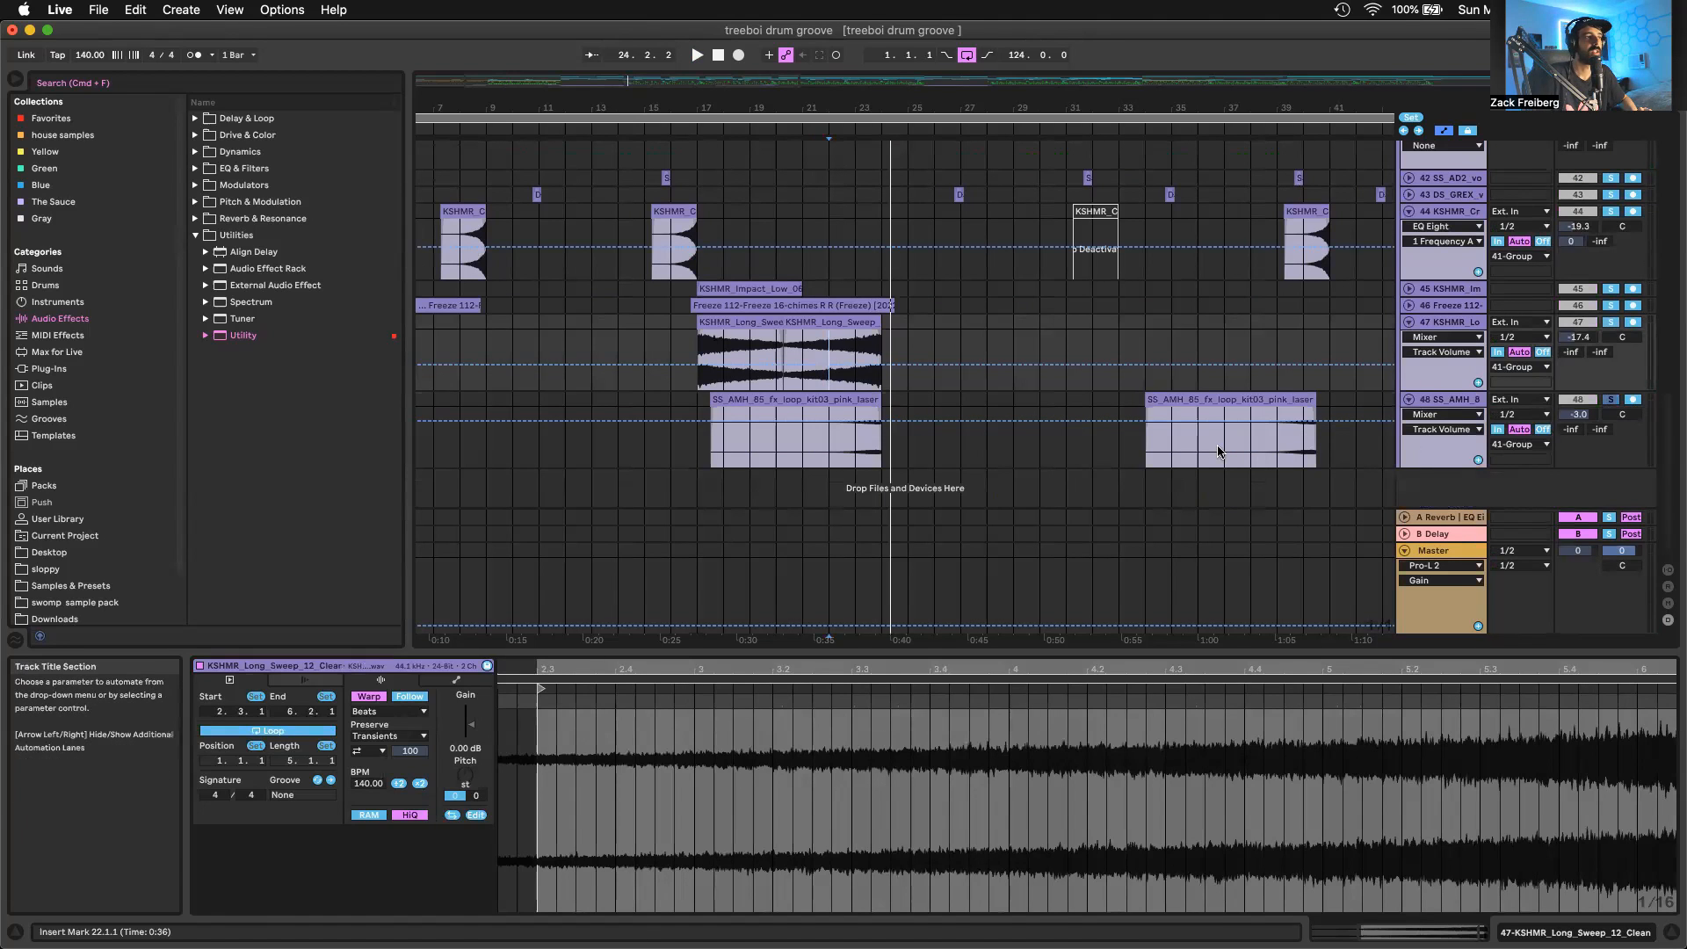
left_click(830, 441)
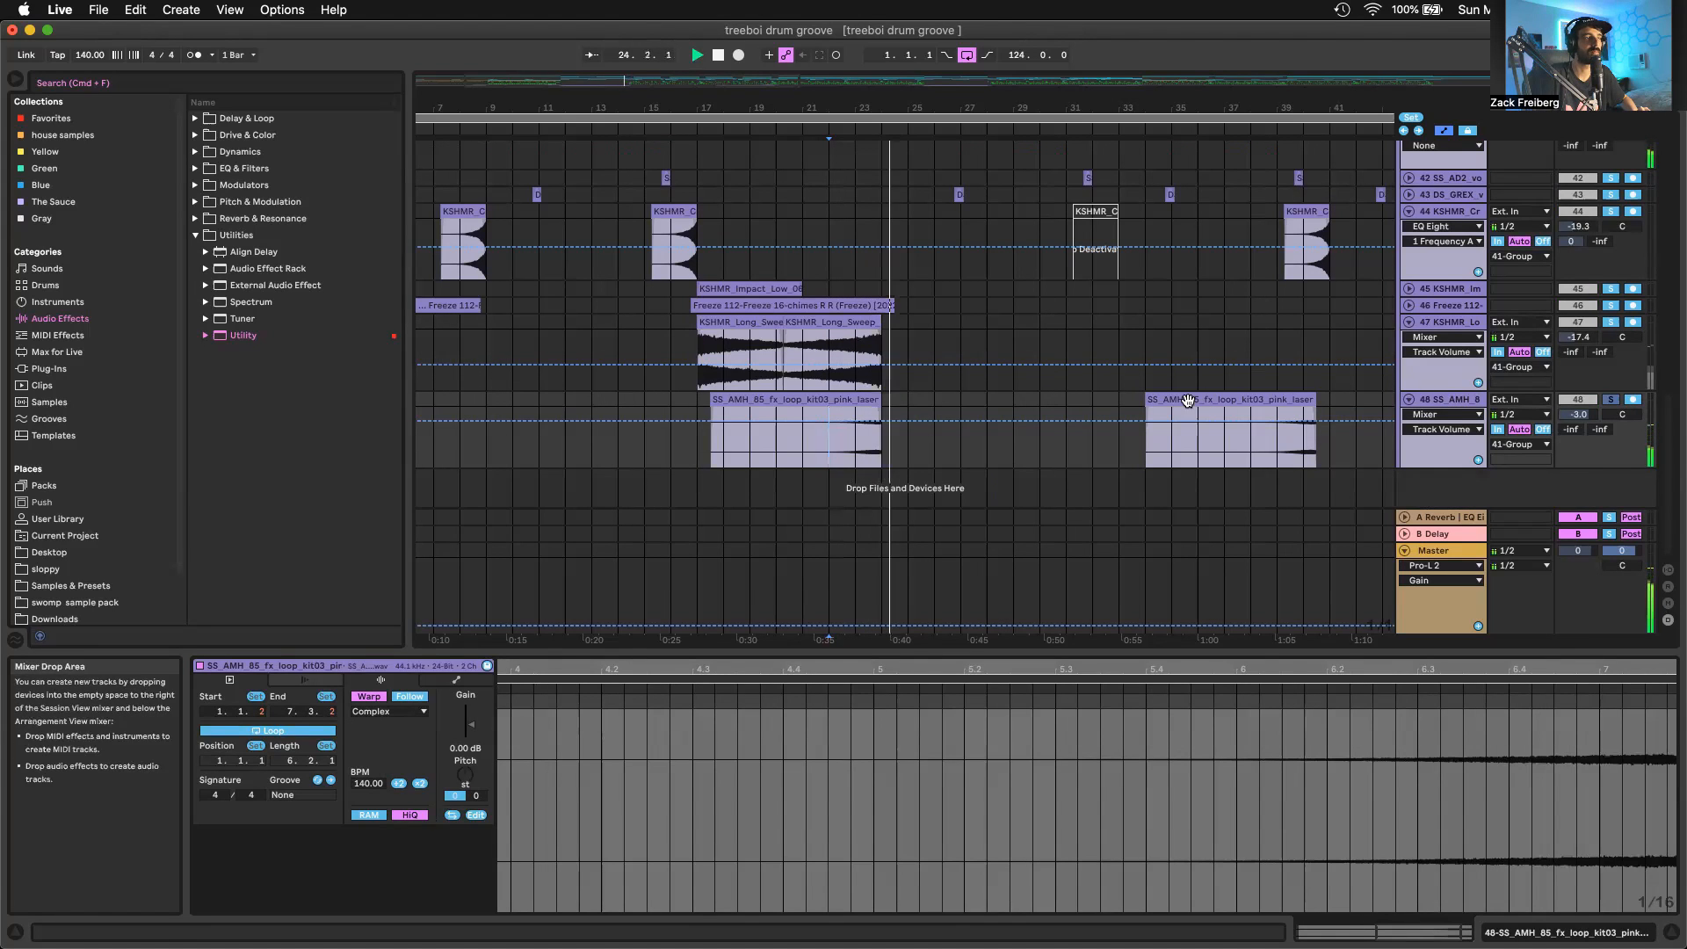
left_click(780, 399)
key("space")
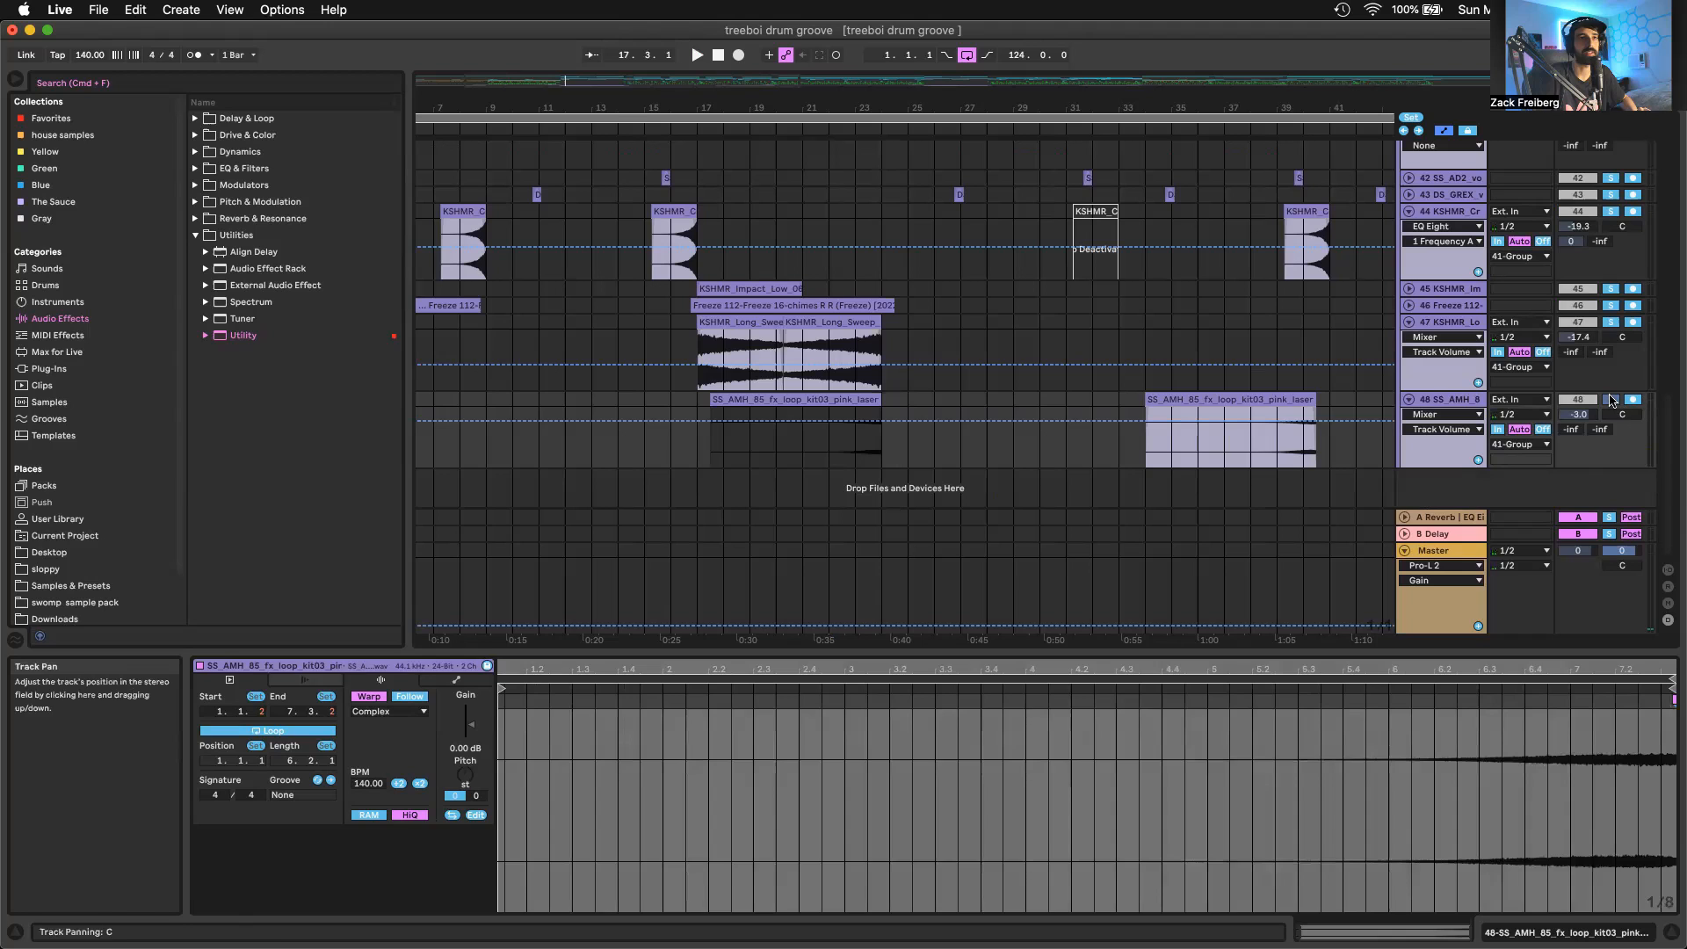
Play all layers together without solo from the long sweep clip at bar 17 through bar 25, then stop playback
left_click(749, 320)
key("space")
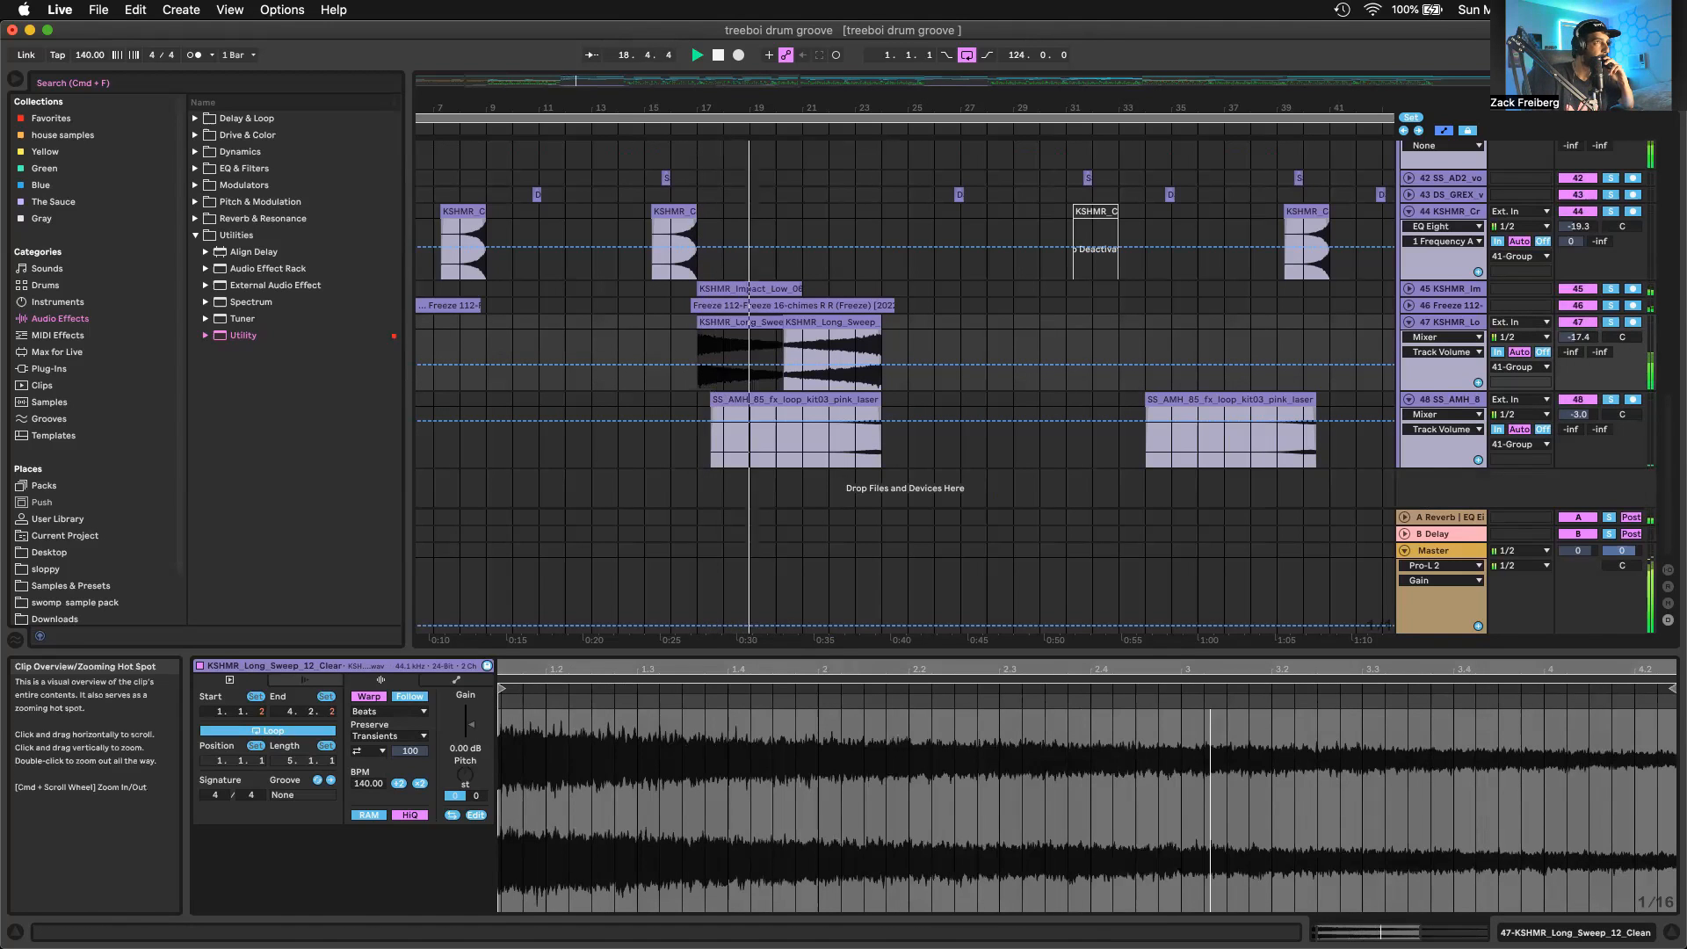
left_click_drag(703, 107, 730, 98)
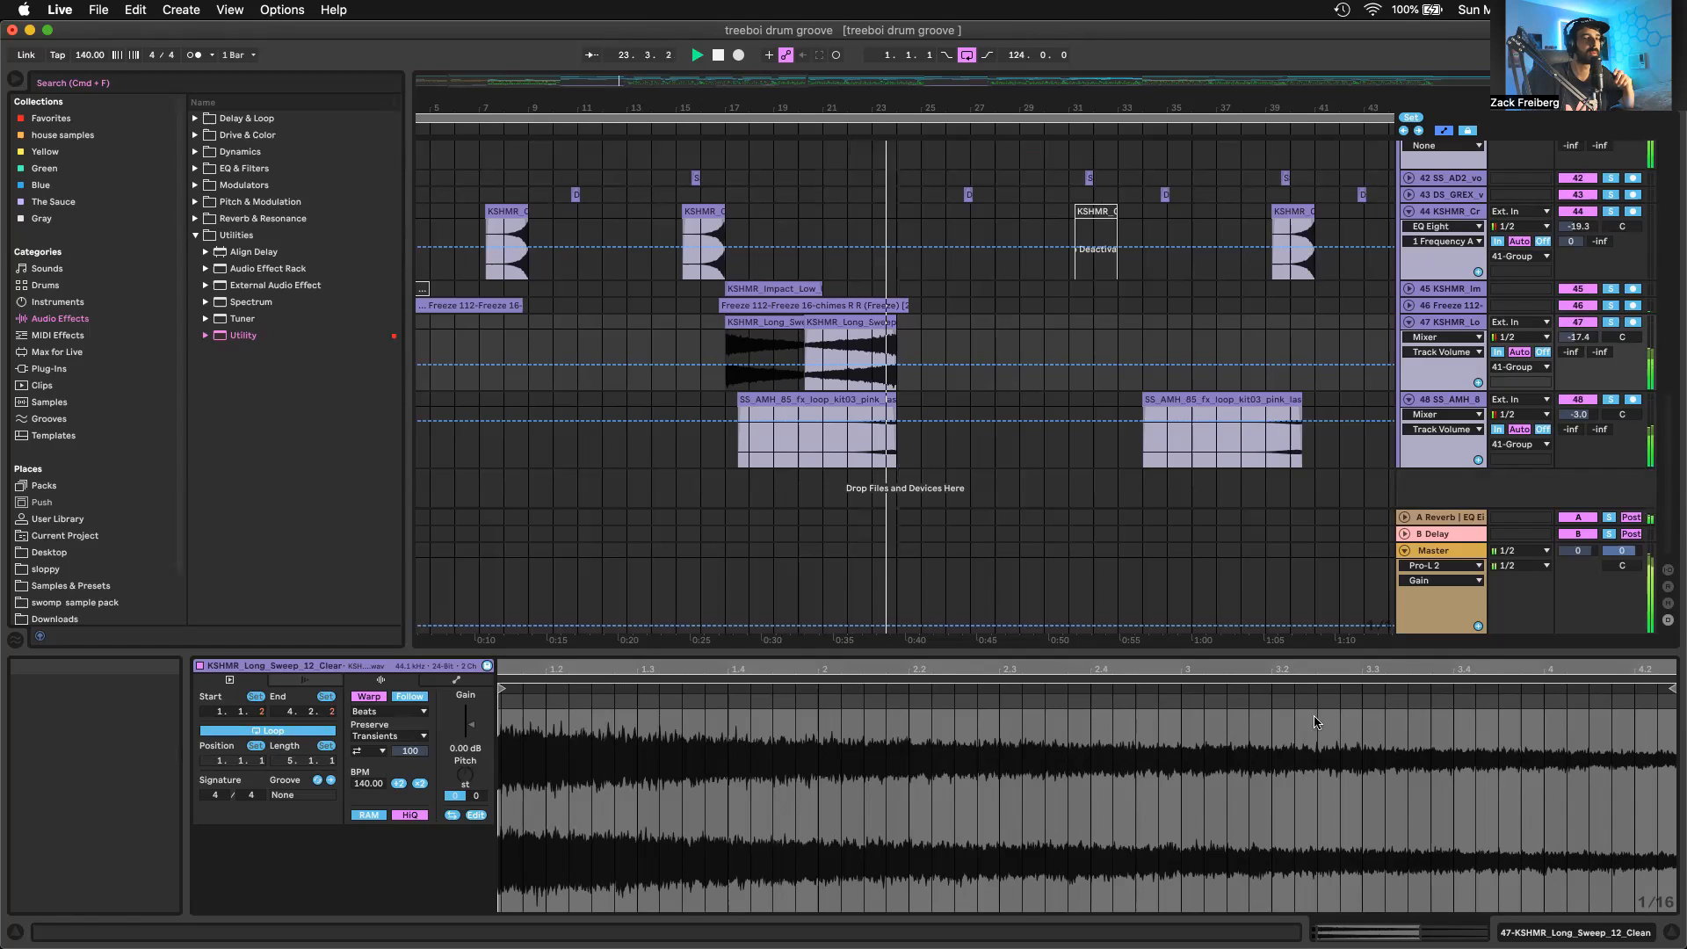
left_click(974, 317, "shift")
key("space")
Place the insert marker at bar 25 and bring 27 Group into view
scroll(913, 305, "up", 15)
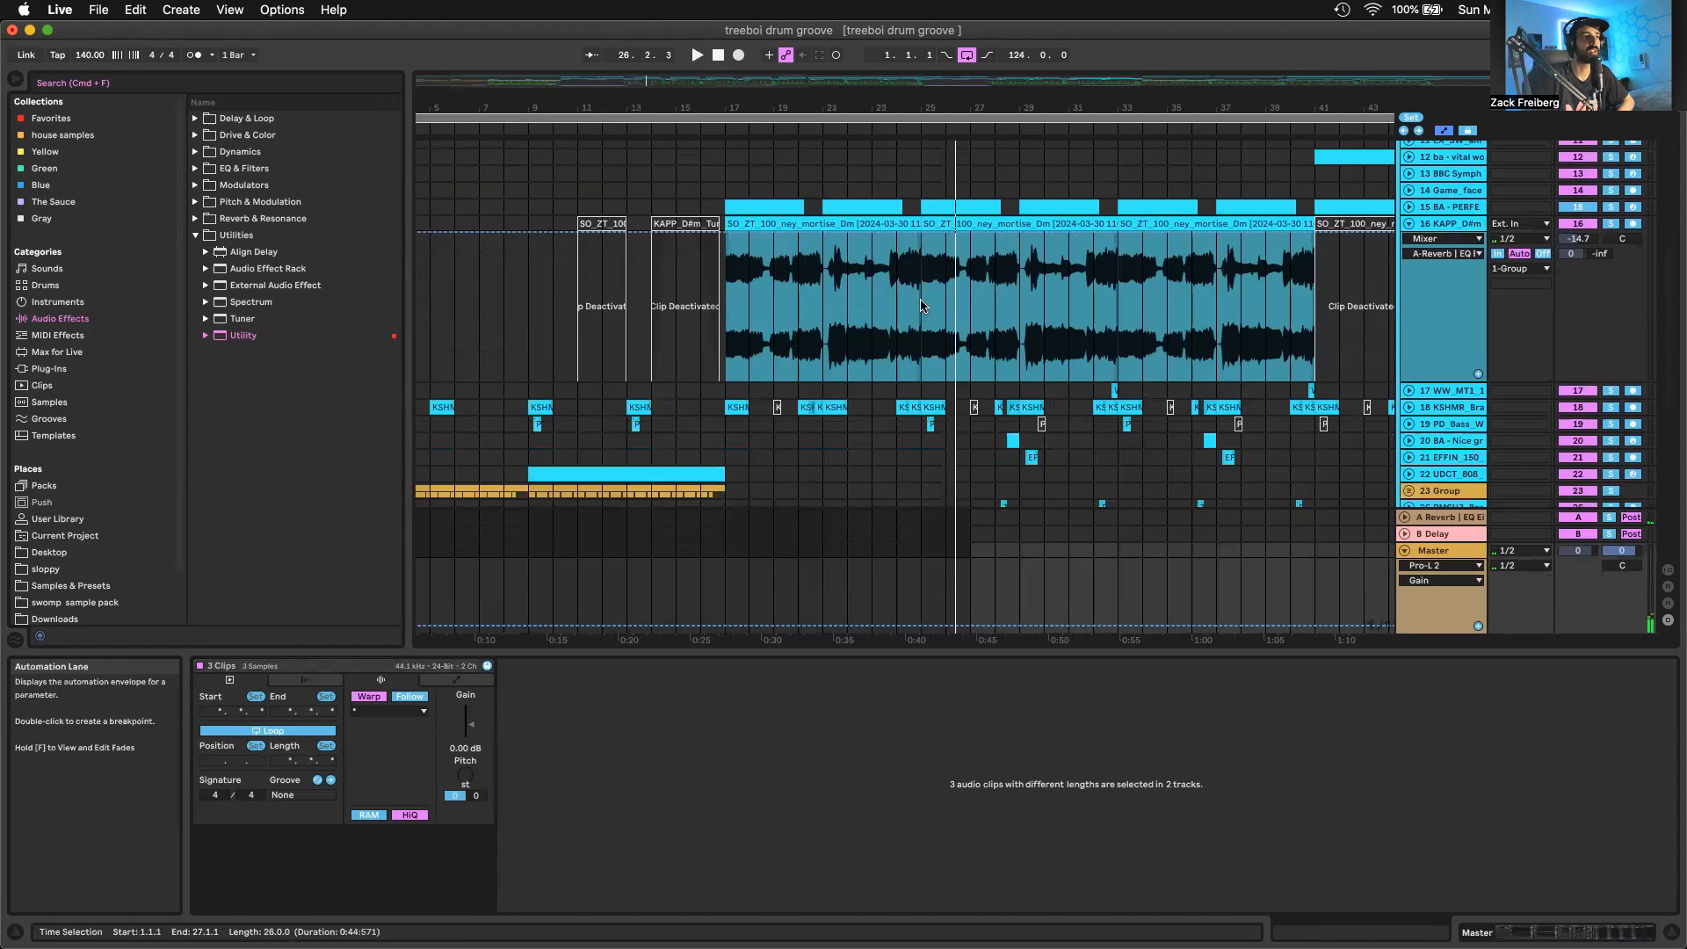
scroll(913, 385, "down", 2)
left_click(920, 391)
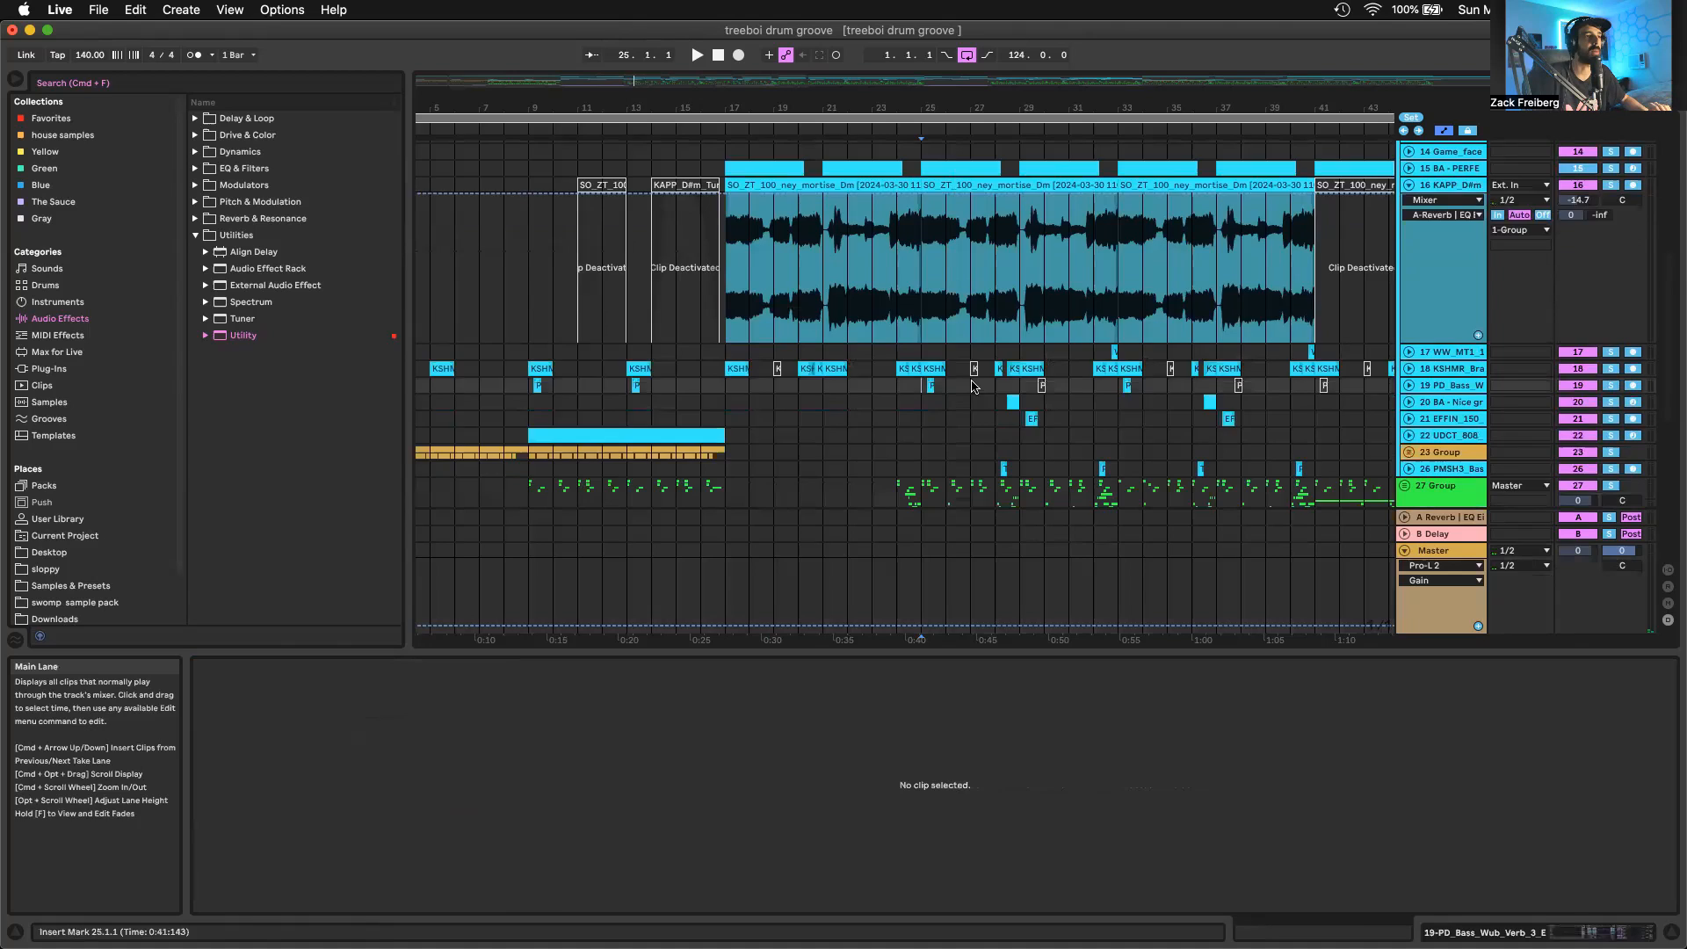
scroll(1172, 421, "down", 5)
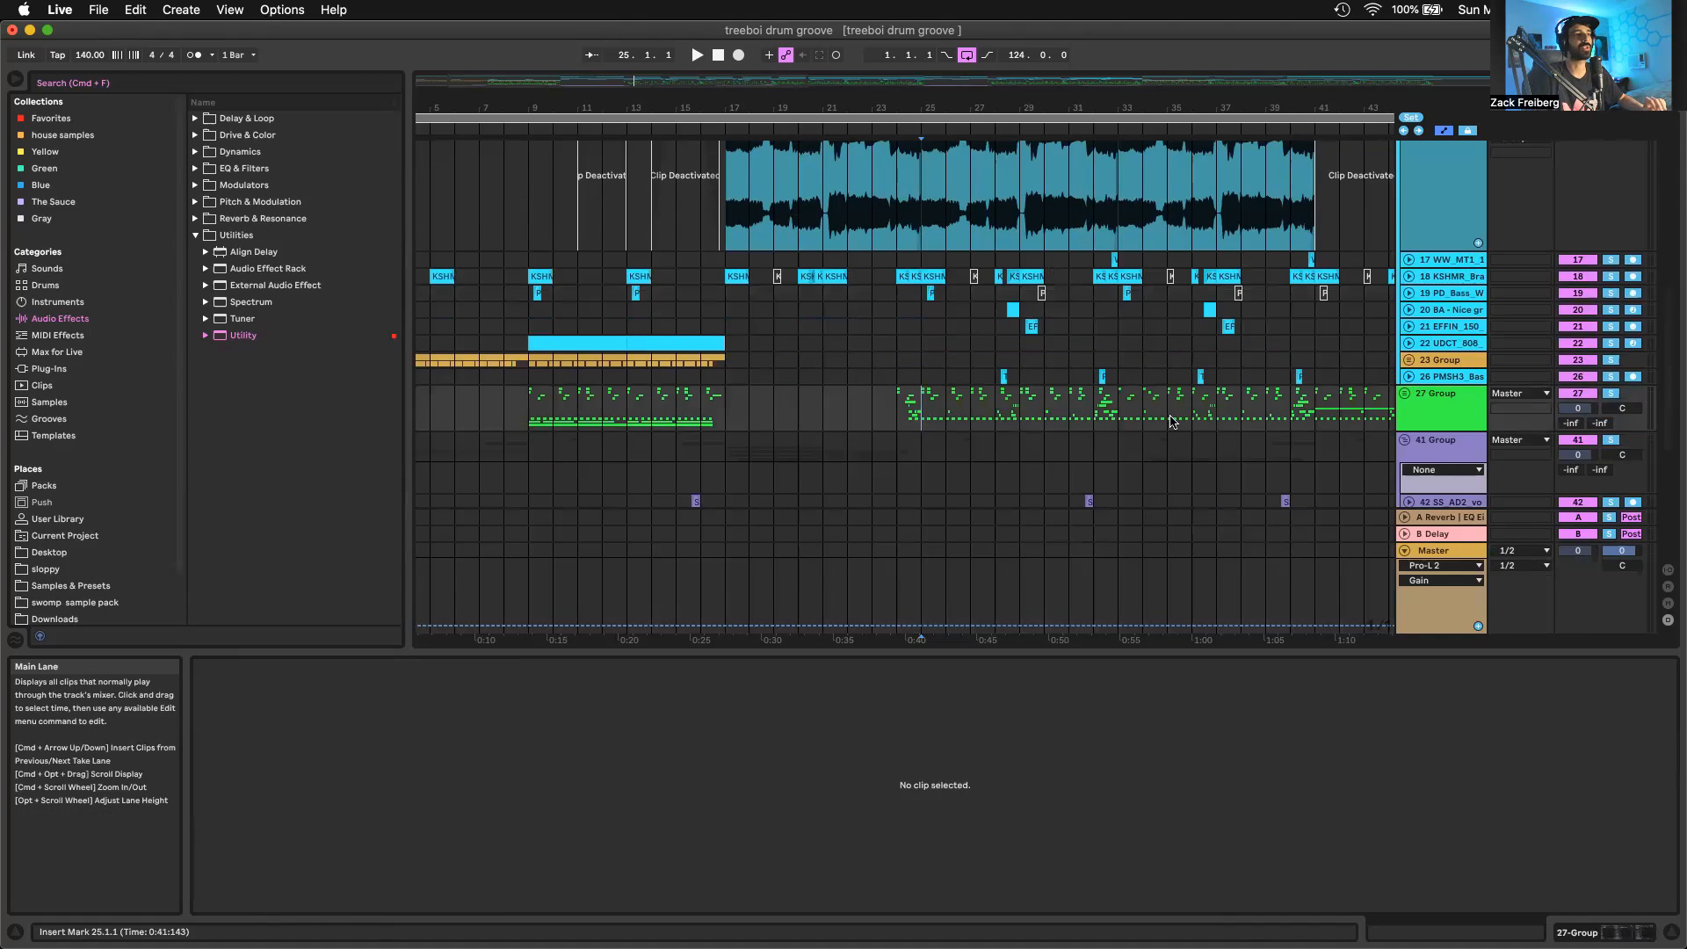
Unfold 27 Group to show its drum tracks, and fold track 30
left_click(1425, 430)
left_click(1429, 447)
left_click(1416, 425)
key("Right")
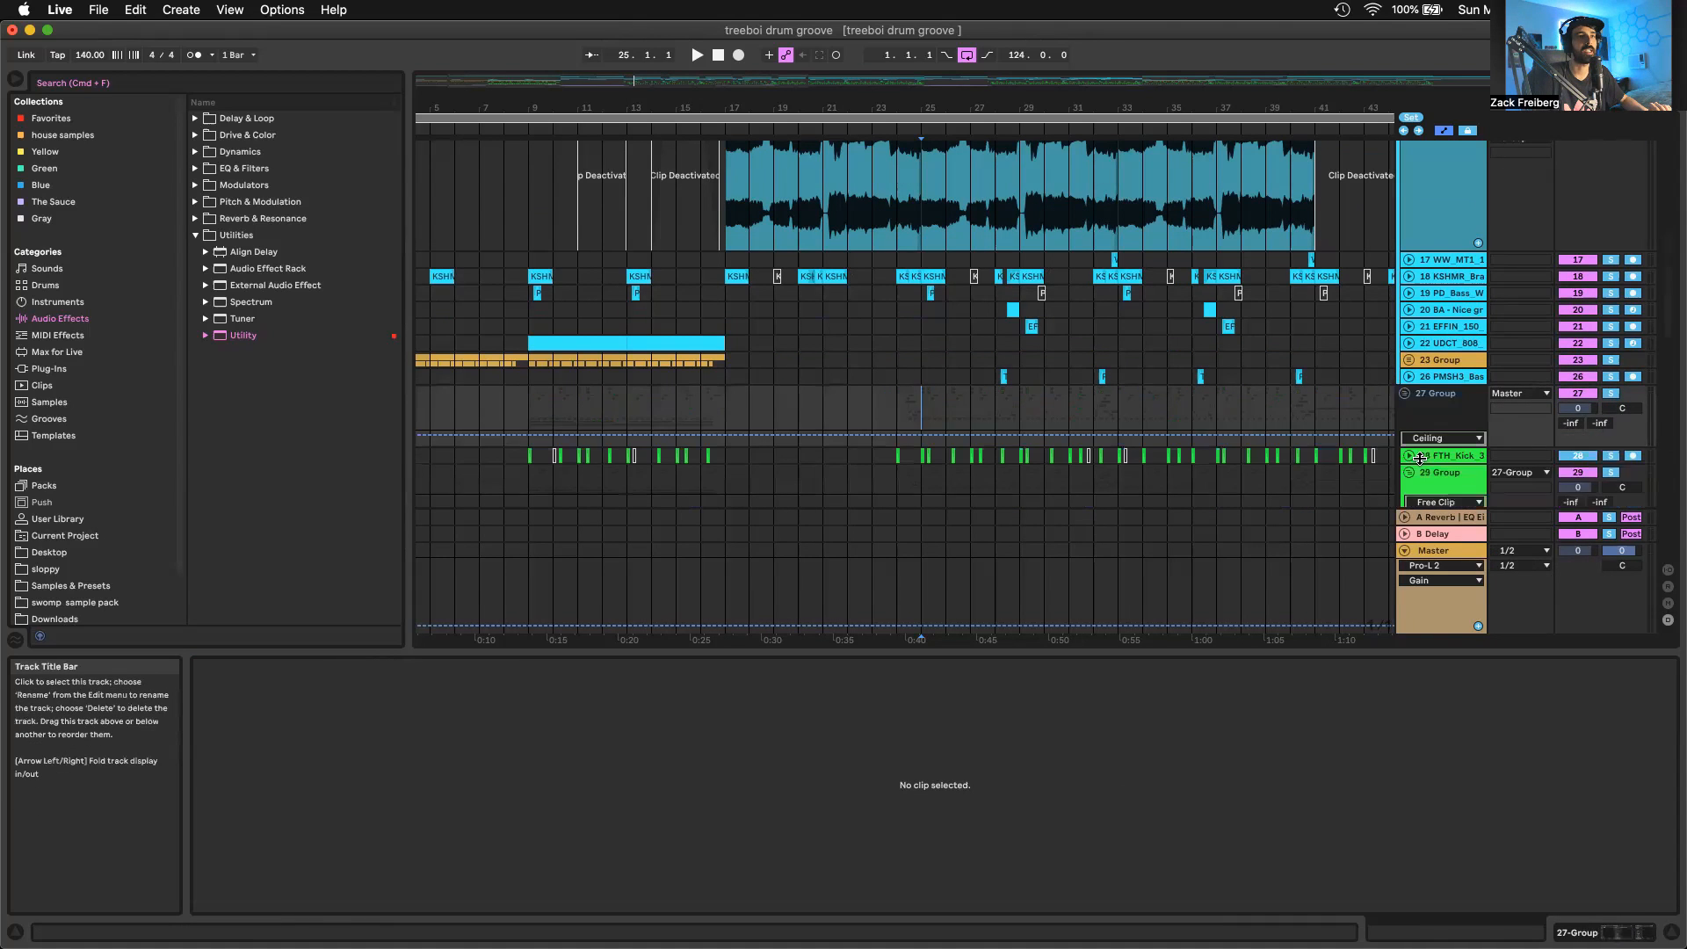
left_click_drag(1419, 457, 1420, 467)
scroll(1164, 345, "down", 13)
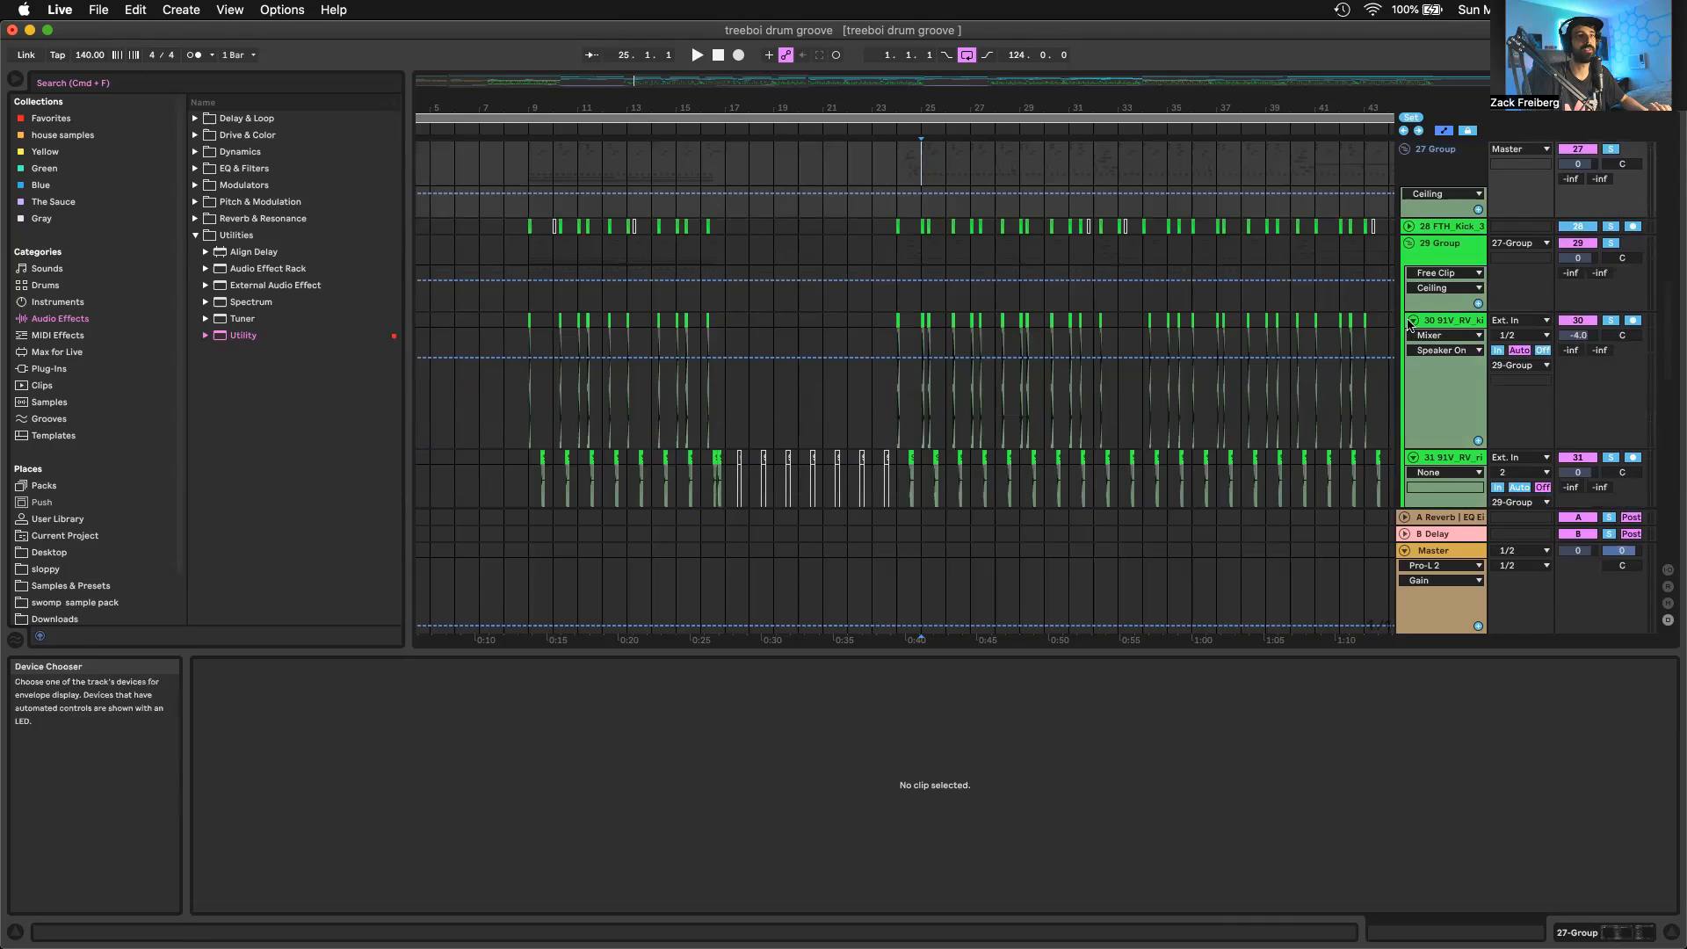
left_click(1411, 321)
scroll(1131, 355, "right", 1)
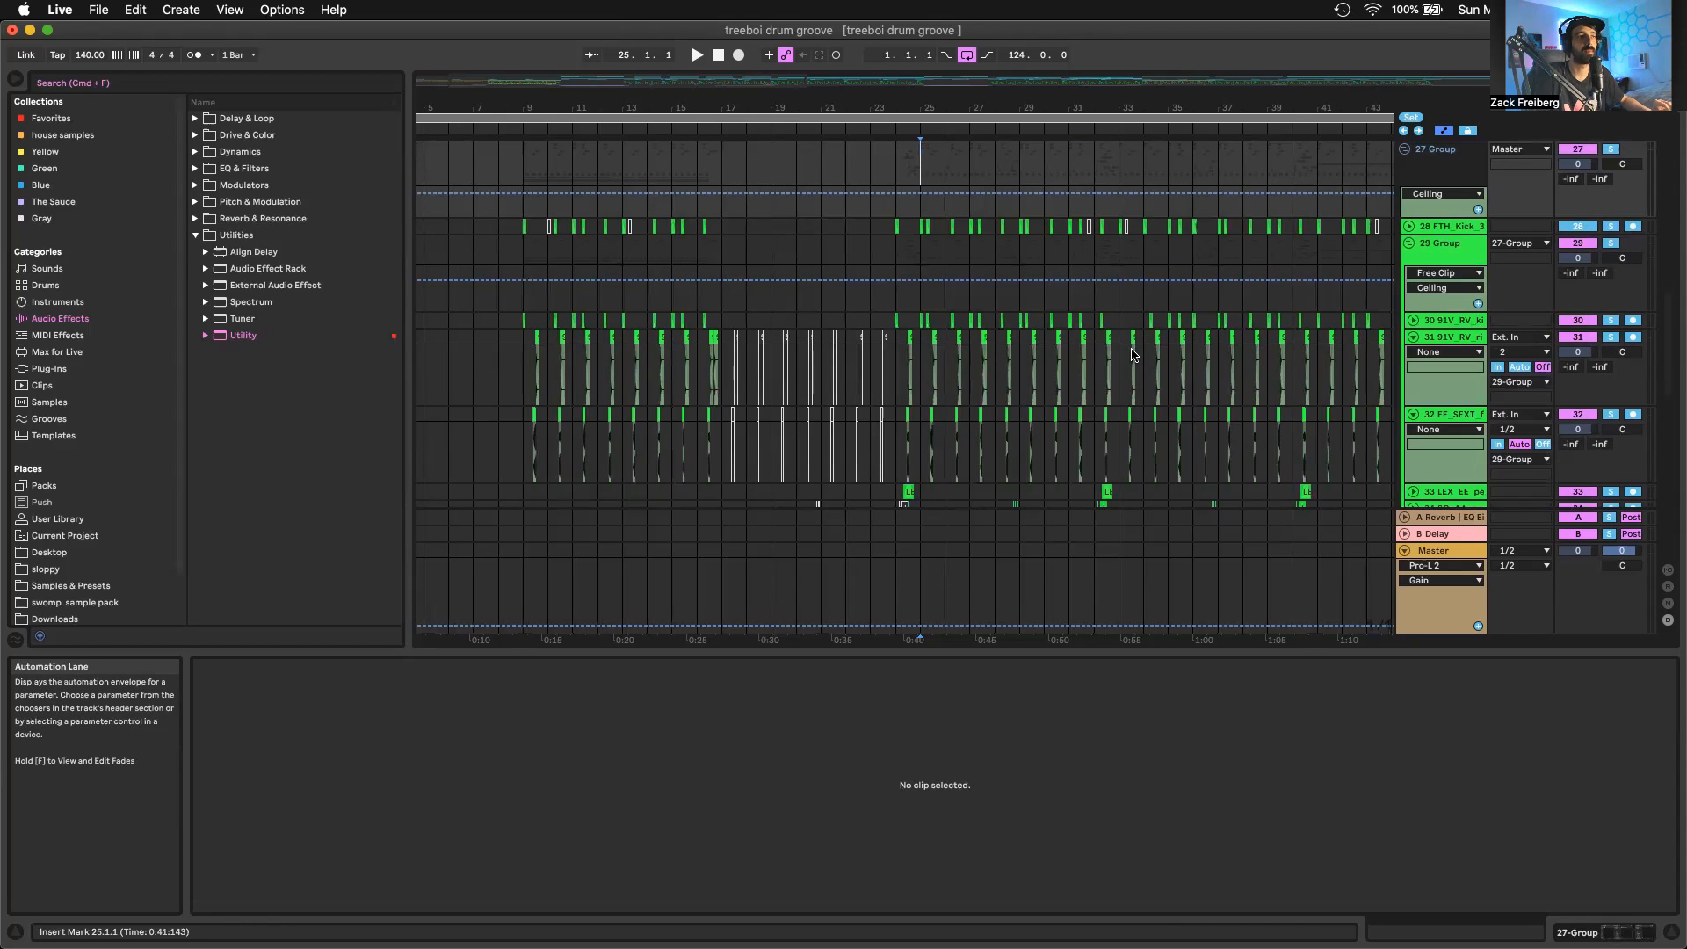
scroll(1131, 354, "right", 4)
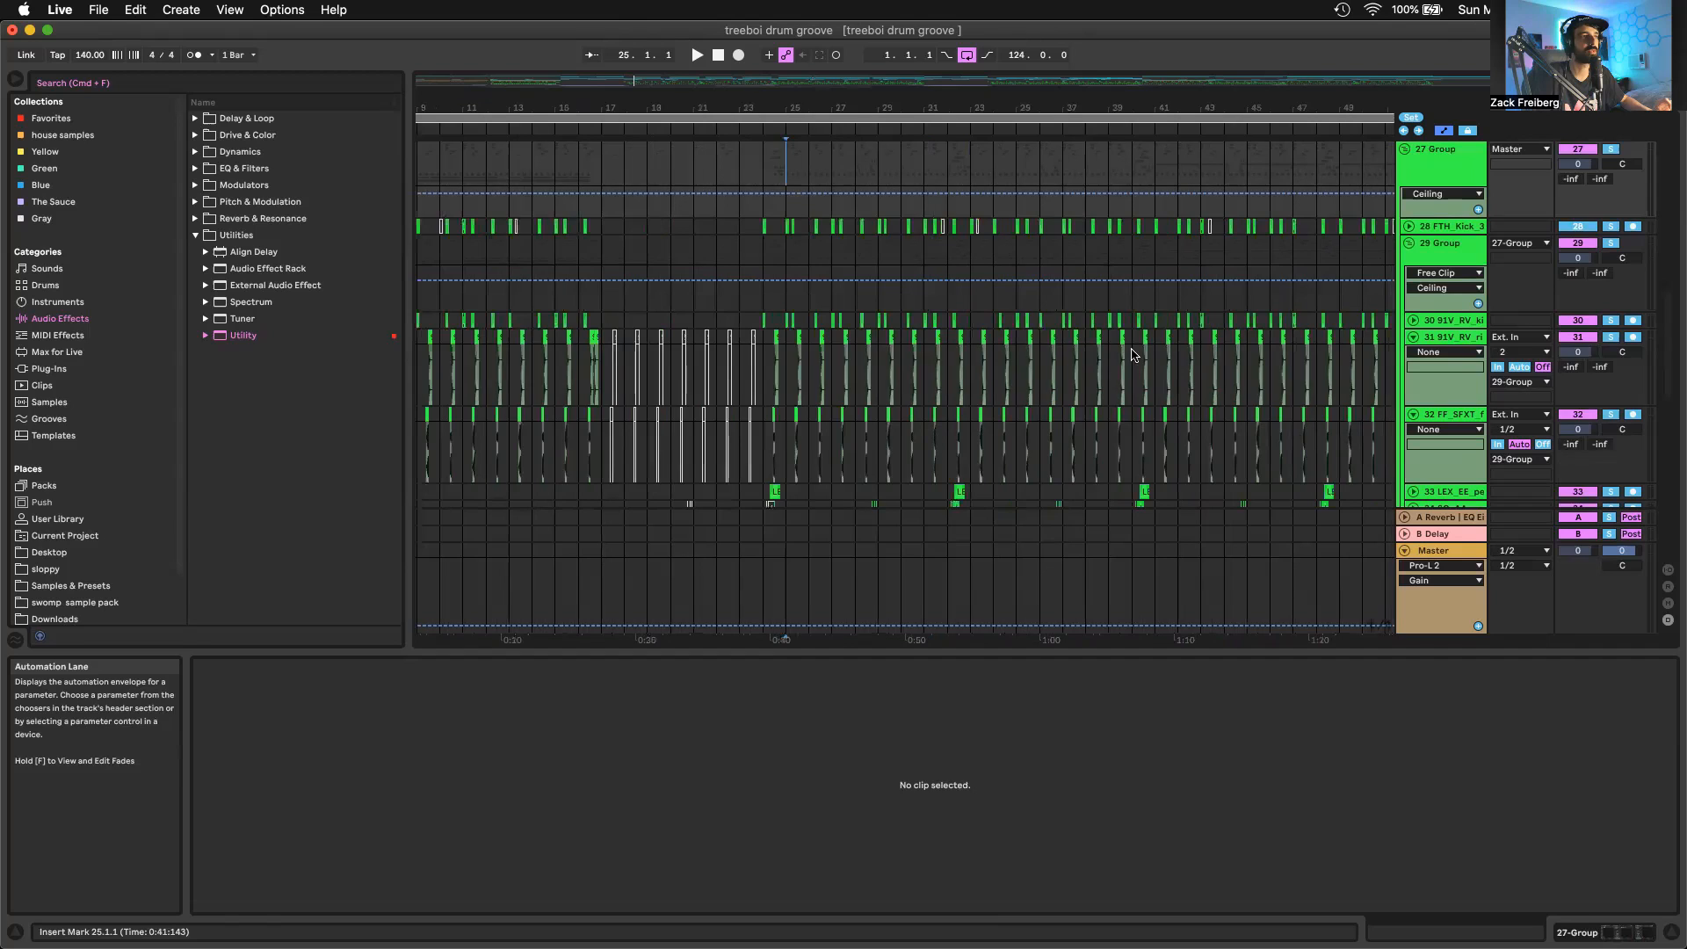
Select the rim clips on track 31 from about bar 24.3 to bar 32 and play the drum layers through that range
left_click_drag(746, 375, 918, 375)
key("space")
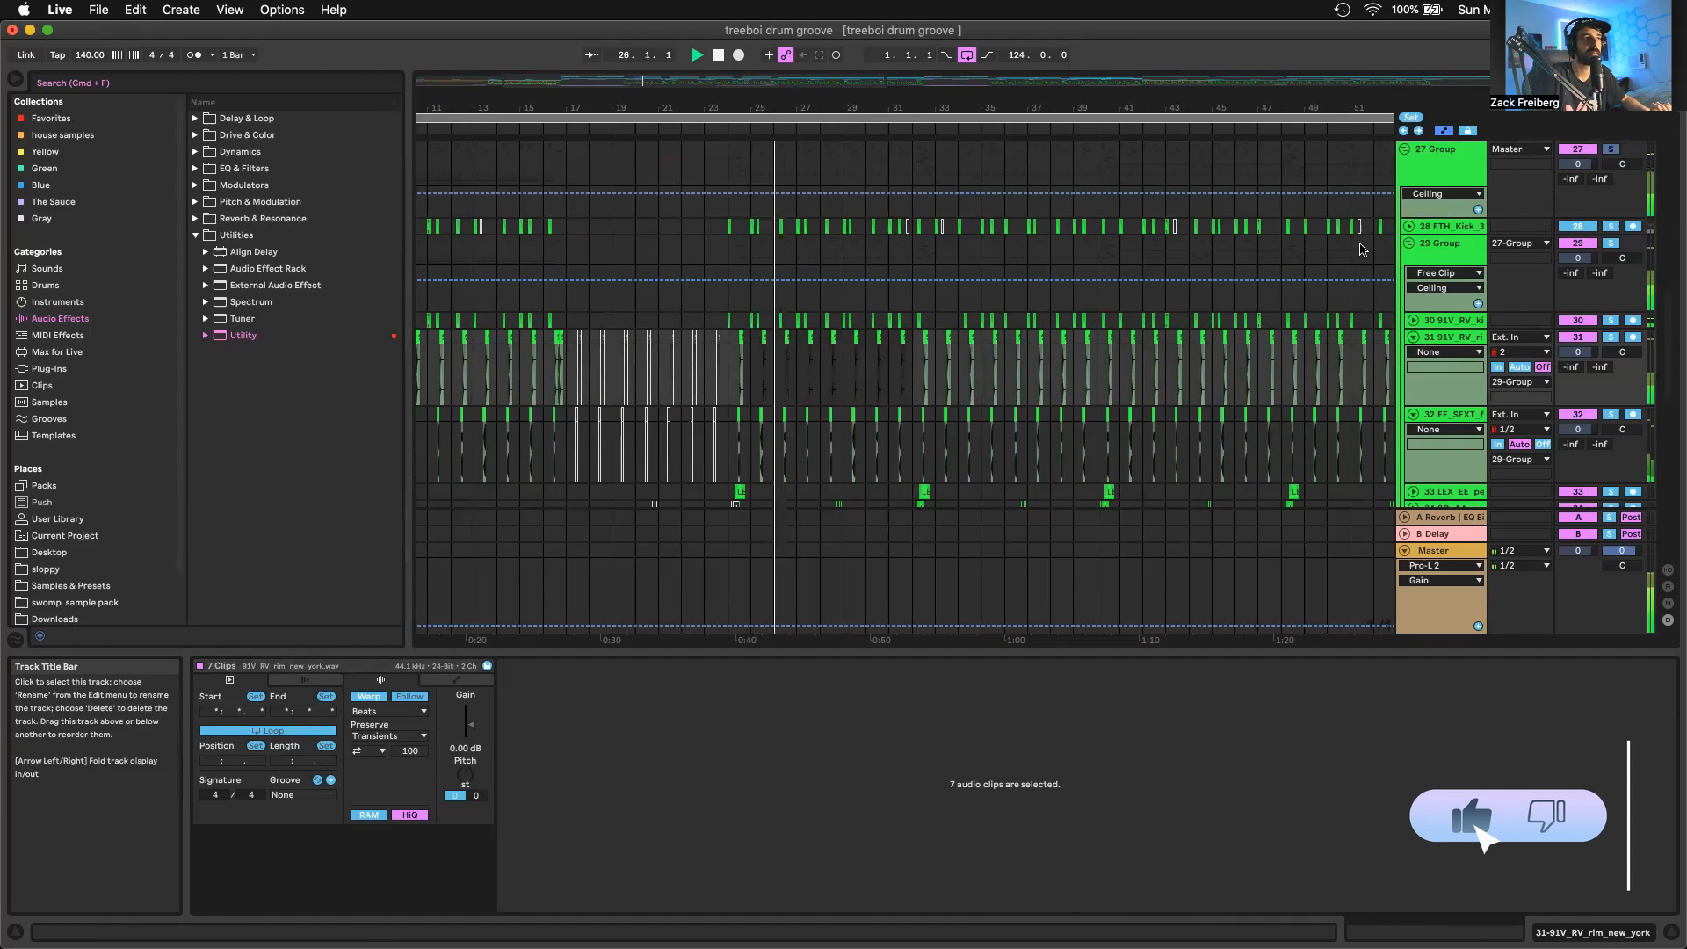
scroll(1227, 358, "down", 2)
scroll(1227, 359, "down", 1)
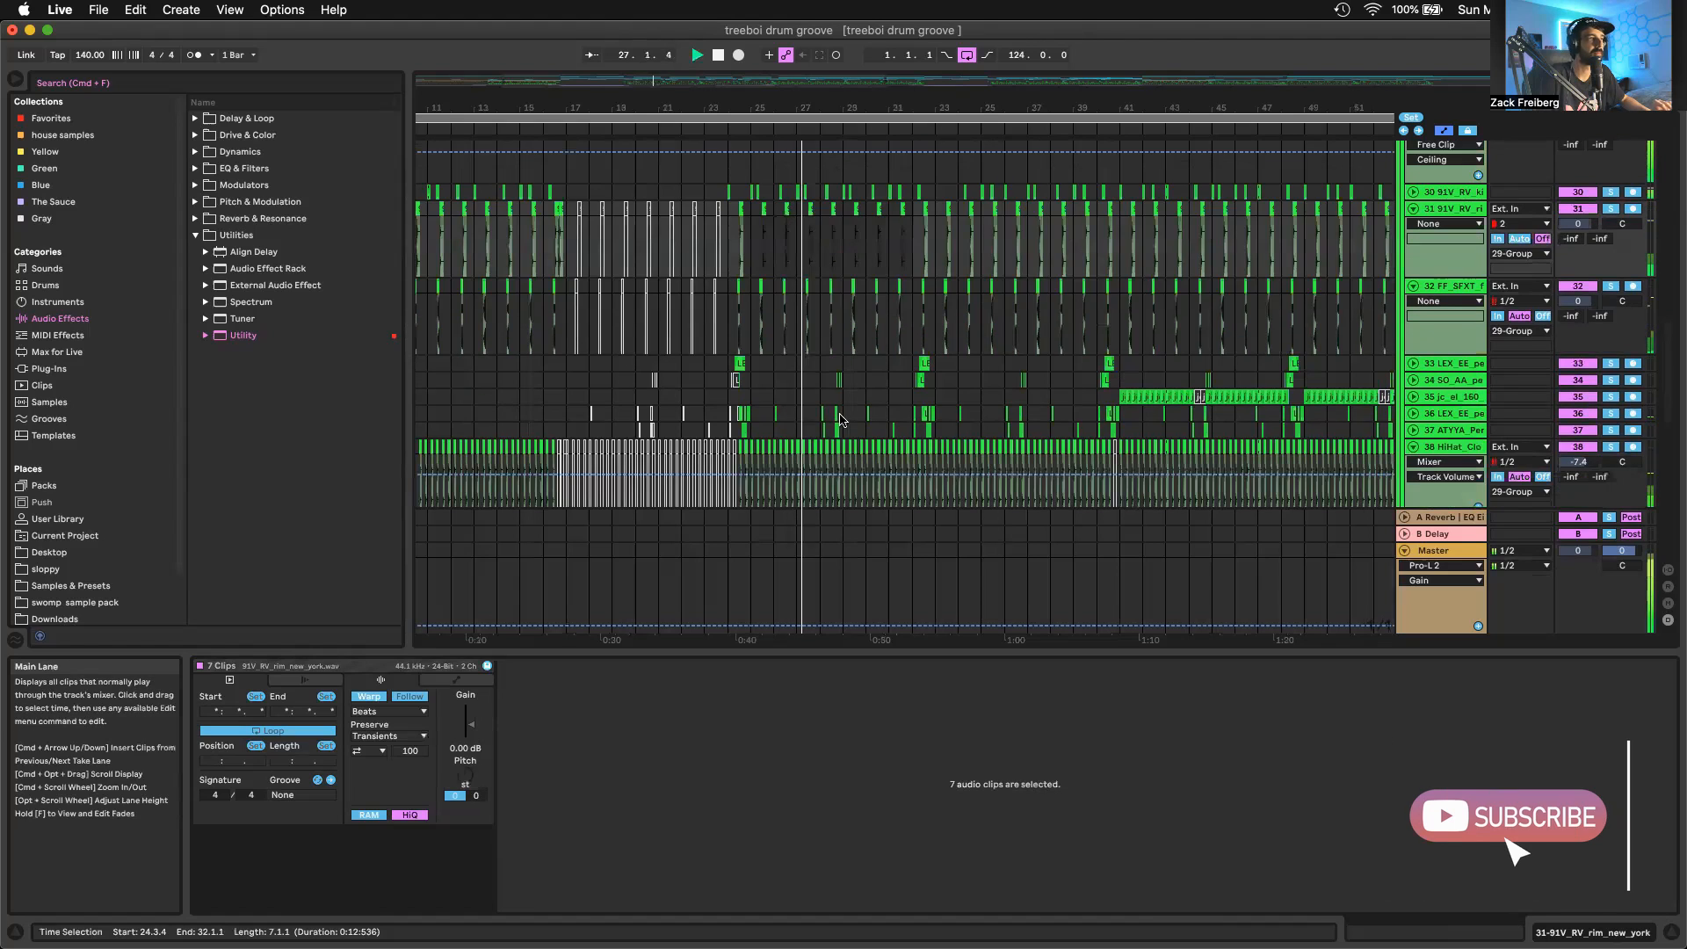
scroll(798, 420, "up", 5)
scroll(798, 420, "up", 2)
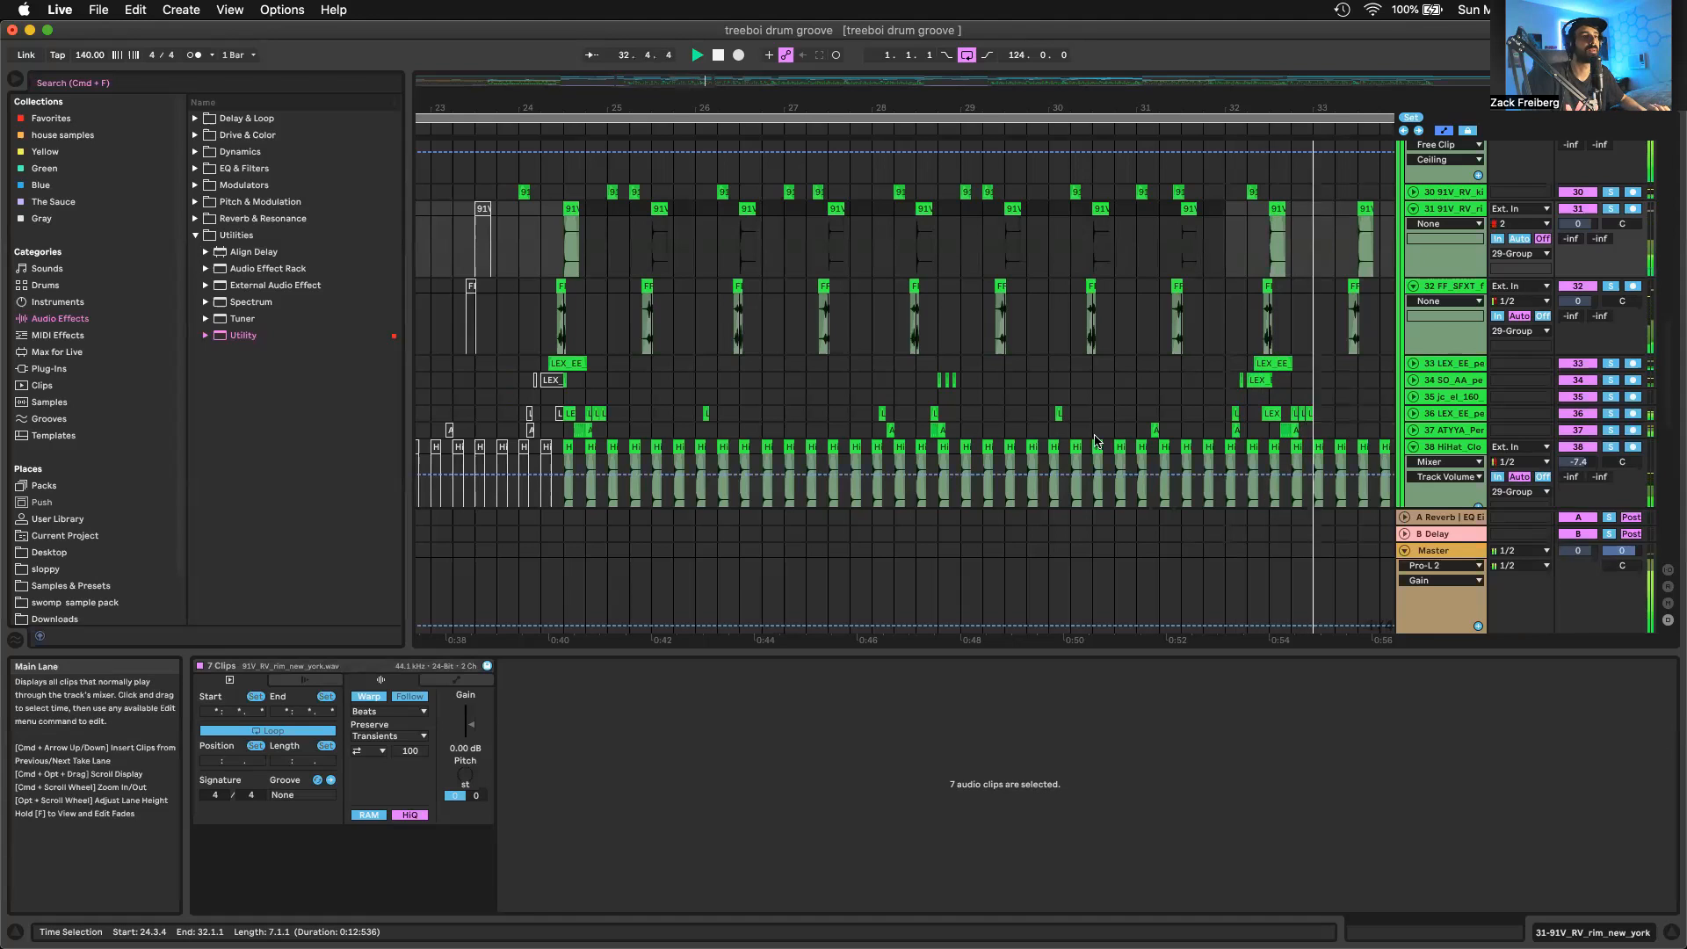
key("space")
Show the 91V_RV_kick_boiling_point clip at bar 24 and unfold track 30 to reveal the kick waveforms
scroll(1098, 320, "up", 2)
left_click(520, 226)
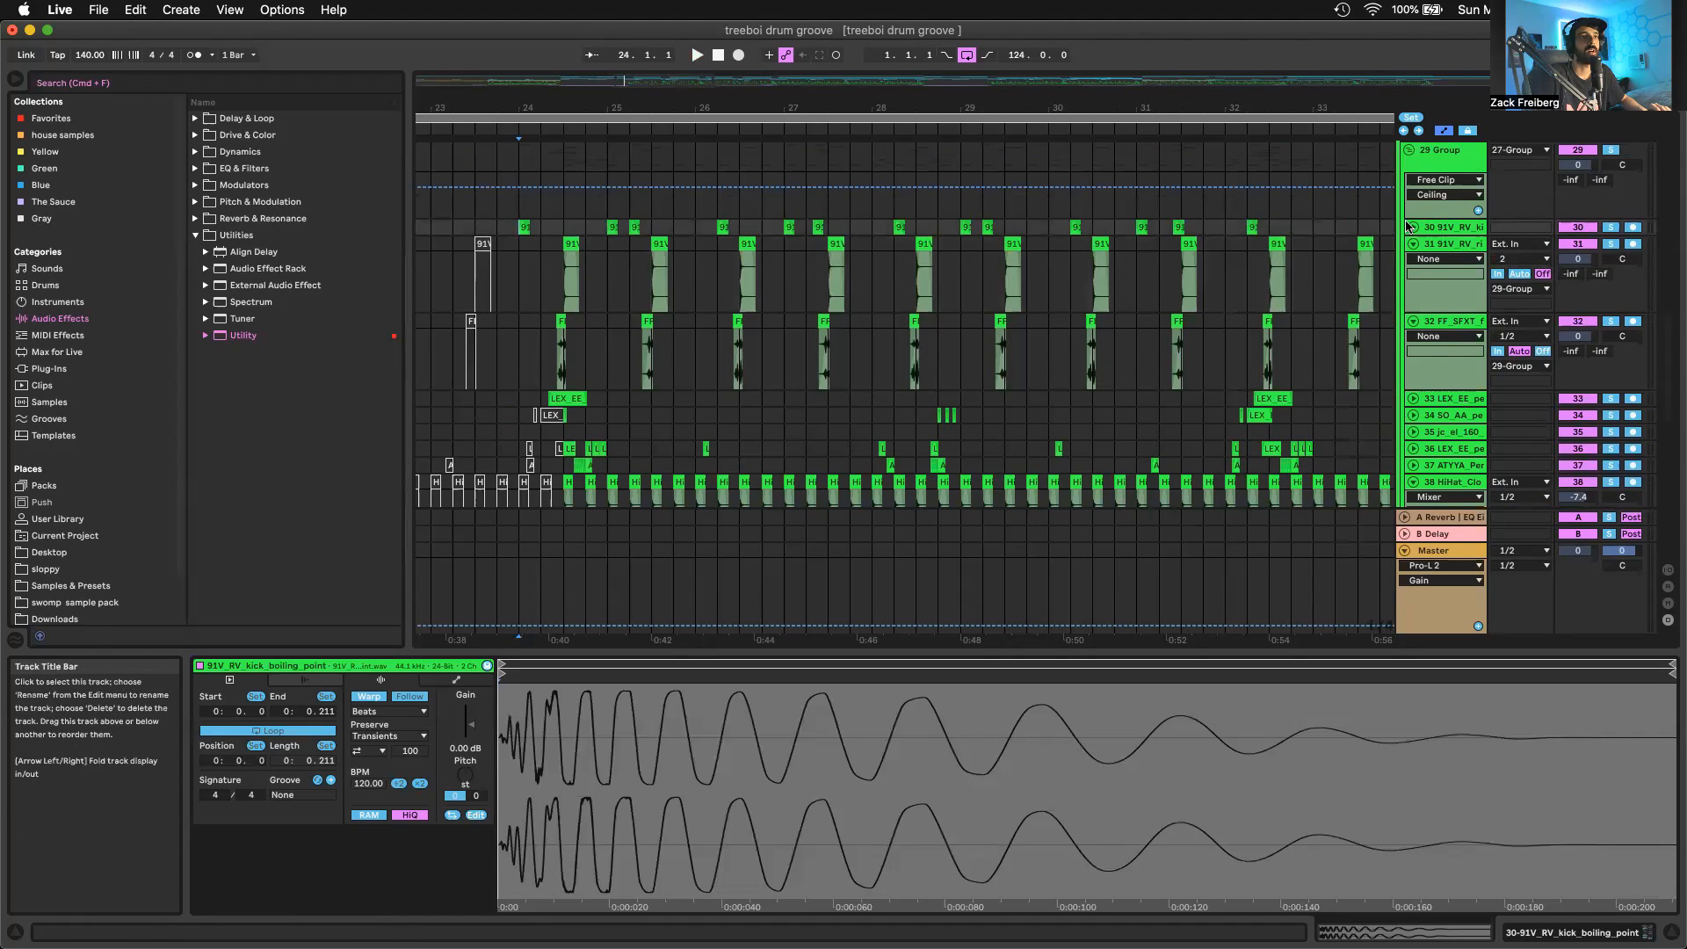
left_click(1412, 227)
scroll(560, 231, "up", 5)
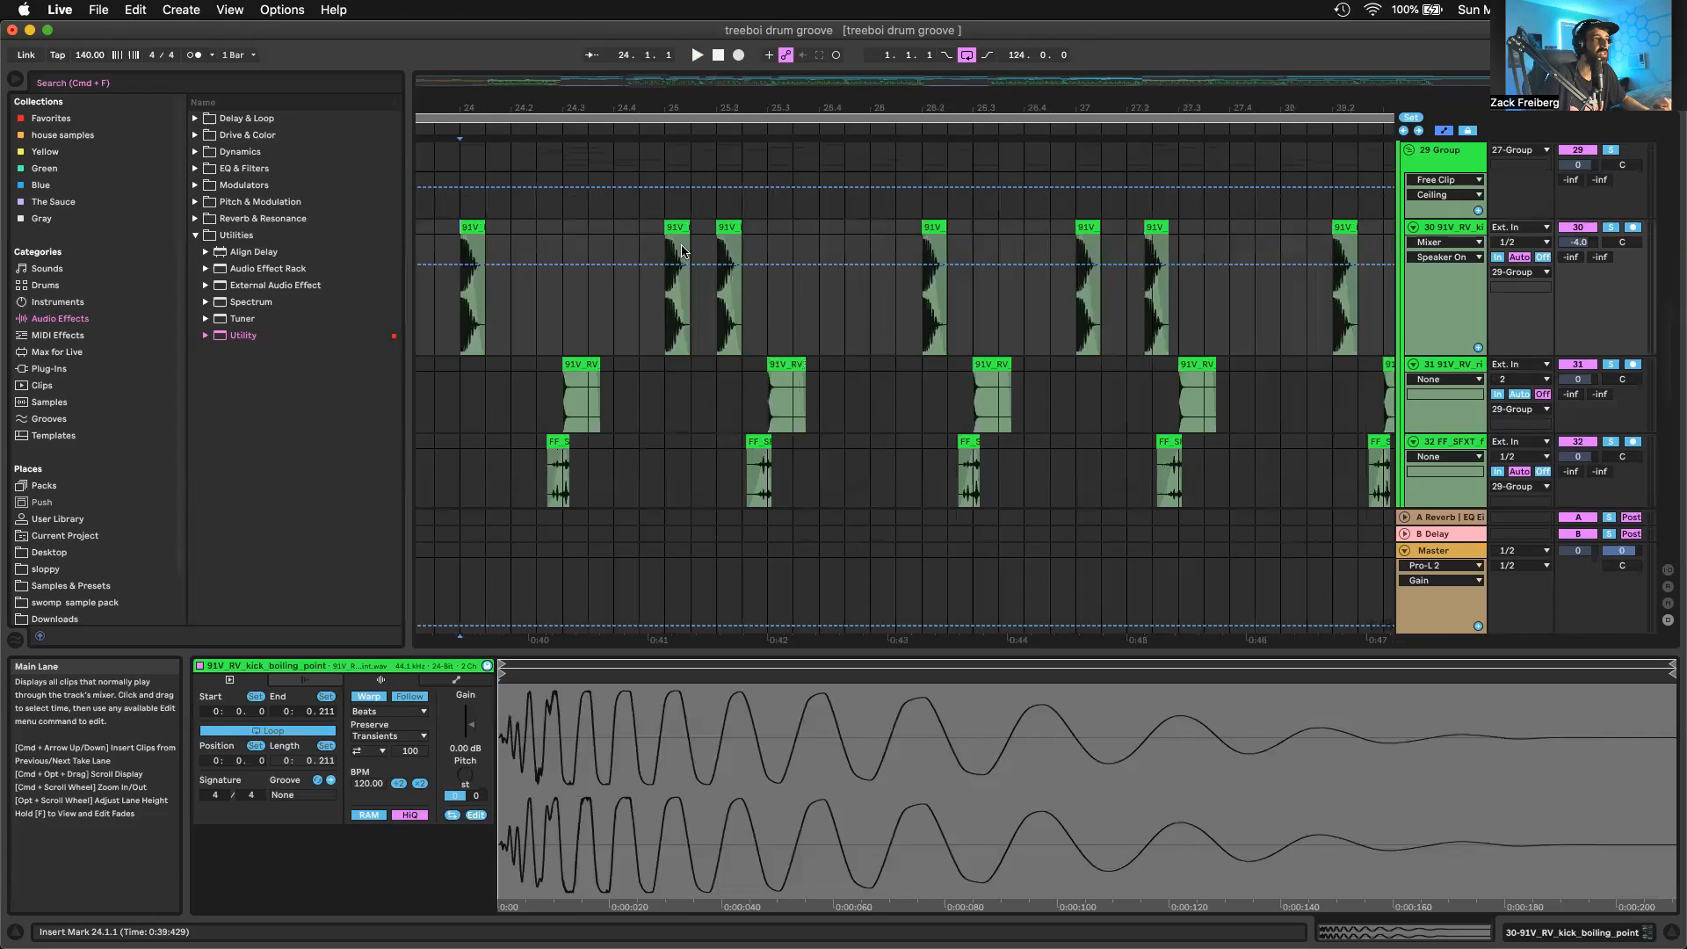
right_click(827, 321)
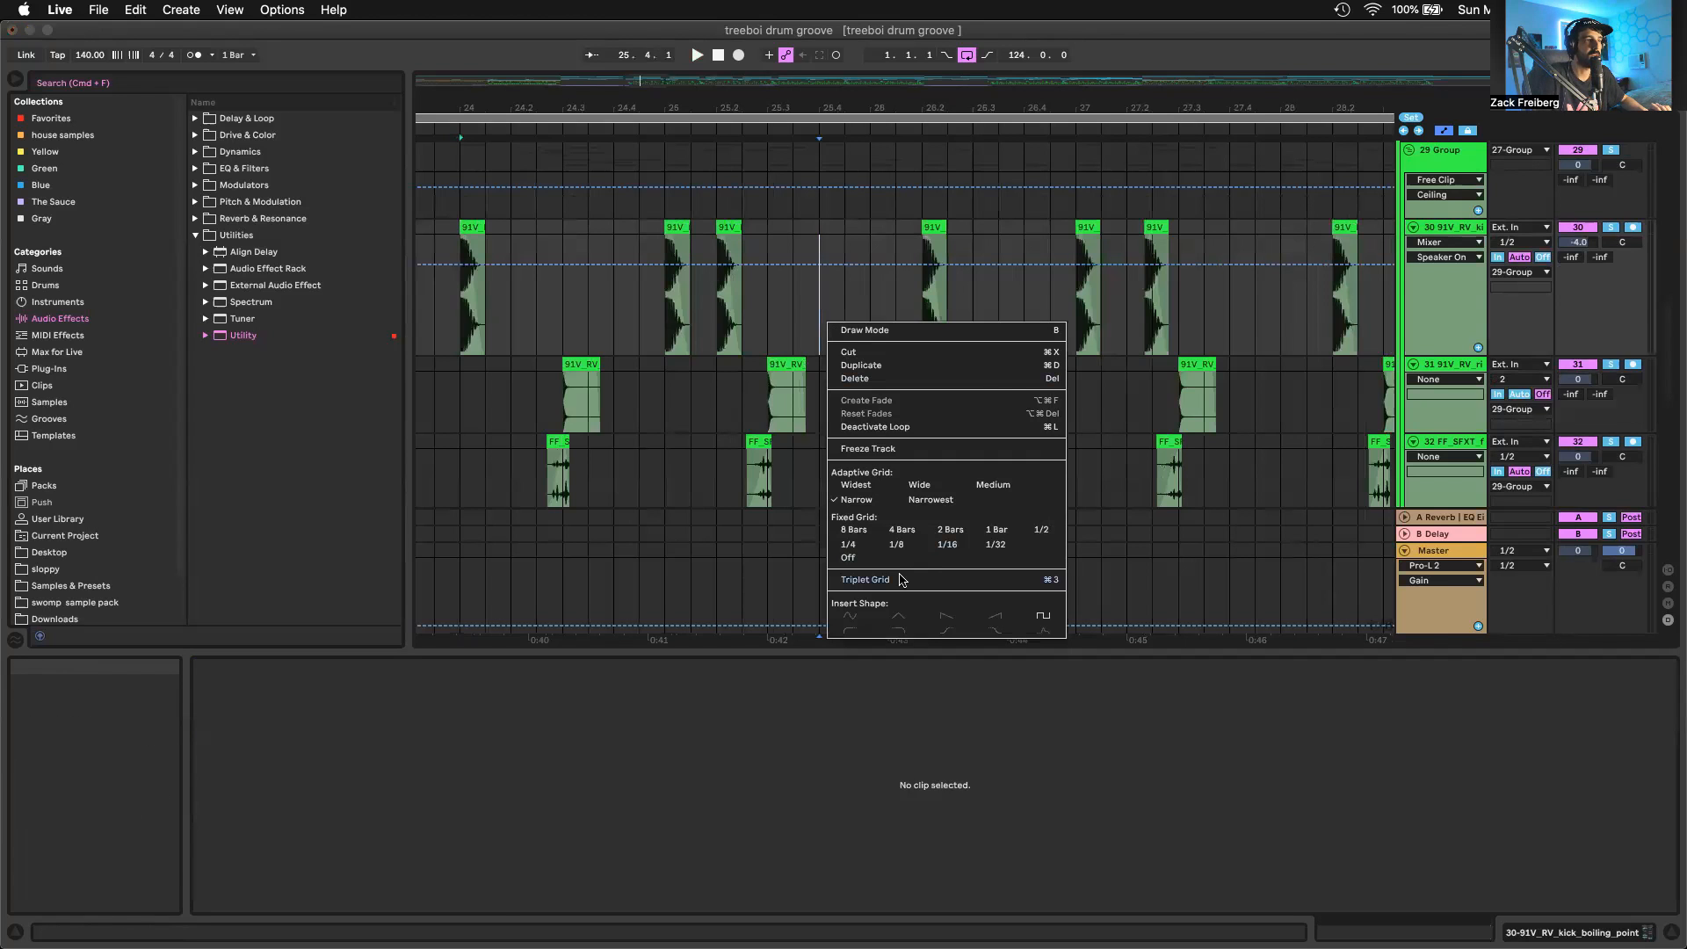
key("Escape")
Audition the kick pattern from bar 27.2.2, from bar 29.2.1 and from bar 29.1.1, then stop playback
left_click(1156, 242)
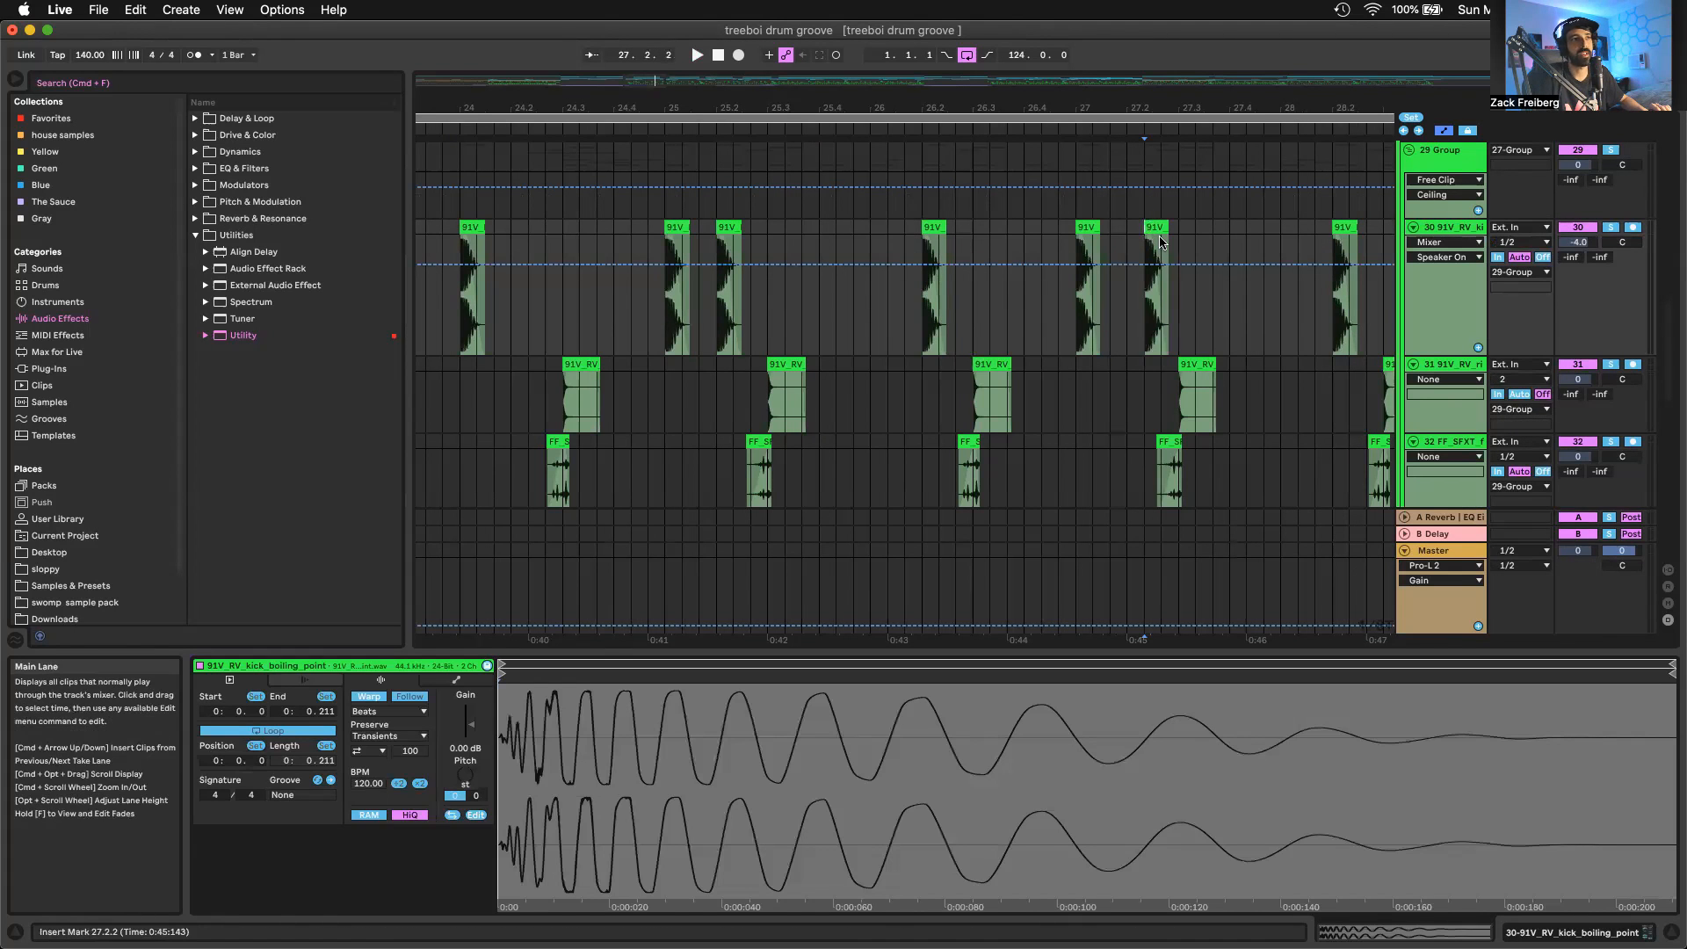
key("space")
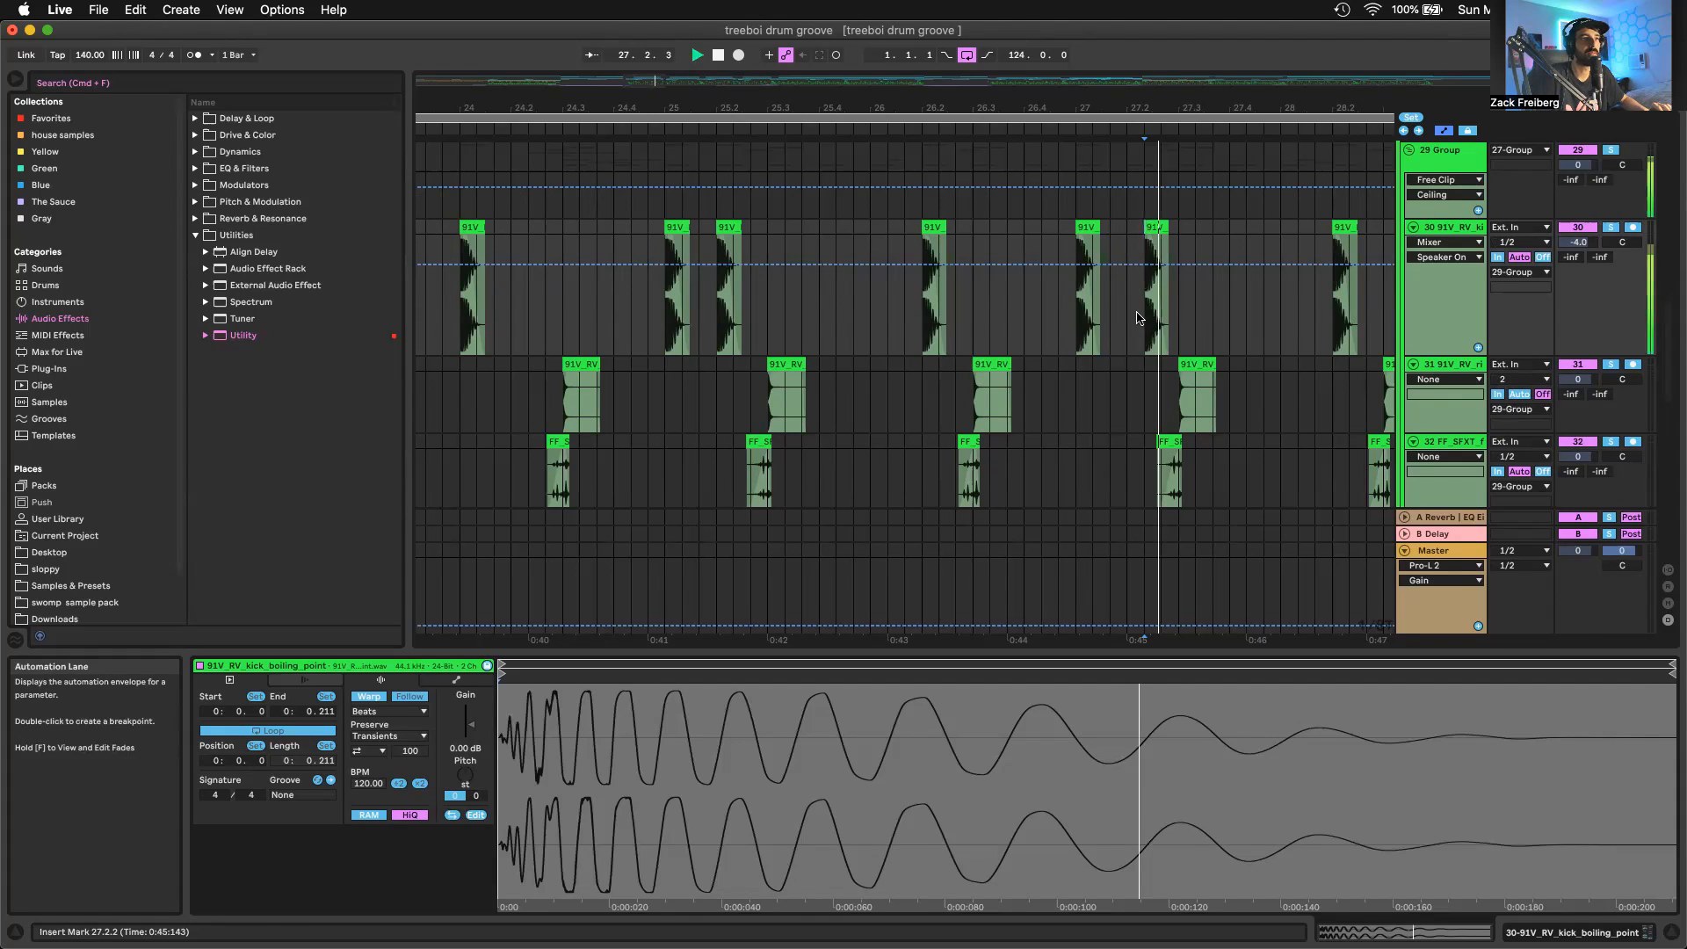
left_click(1206, 342)
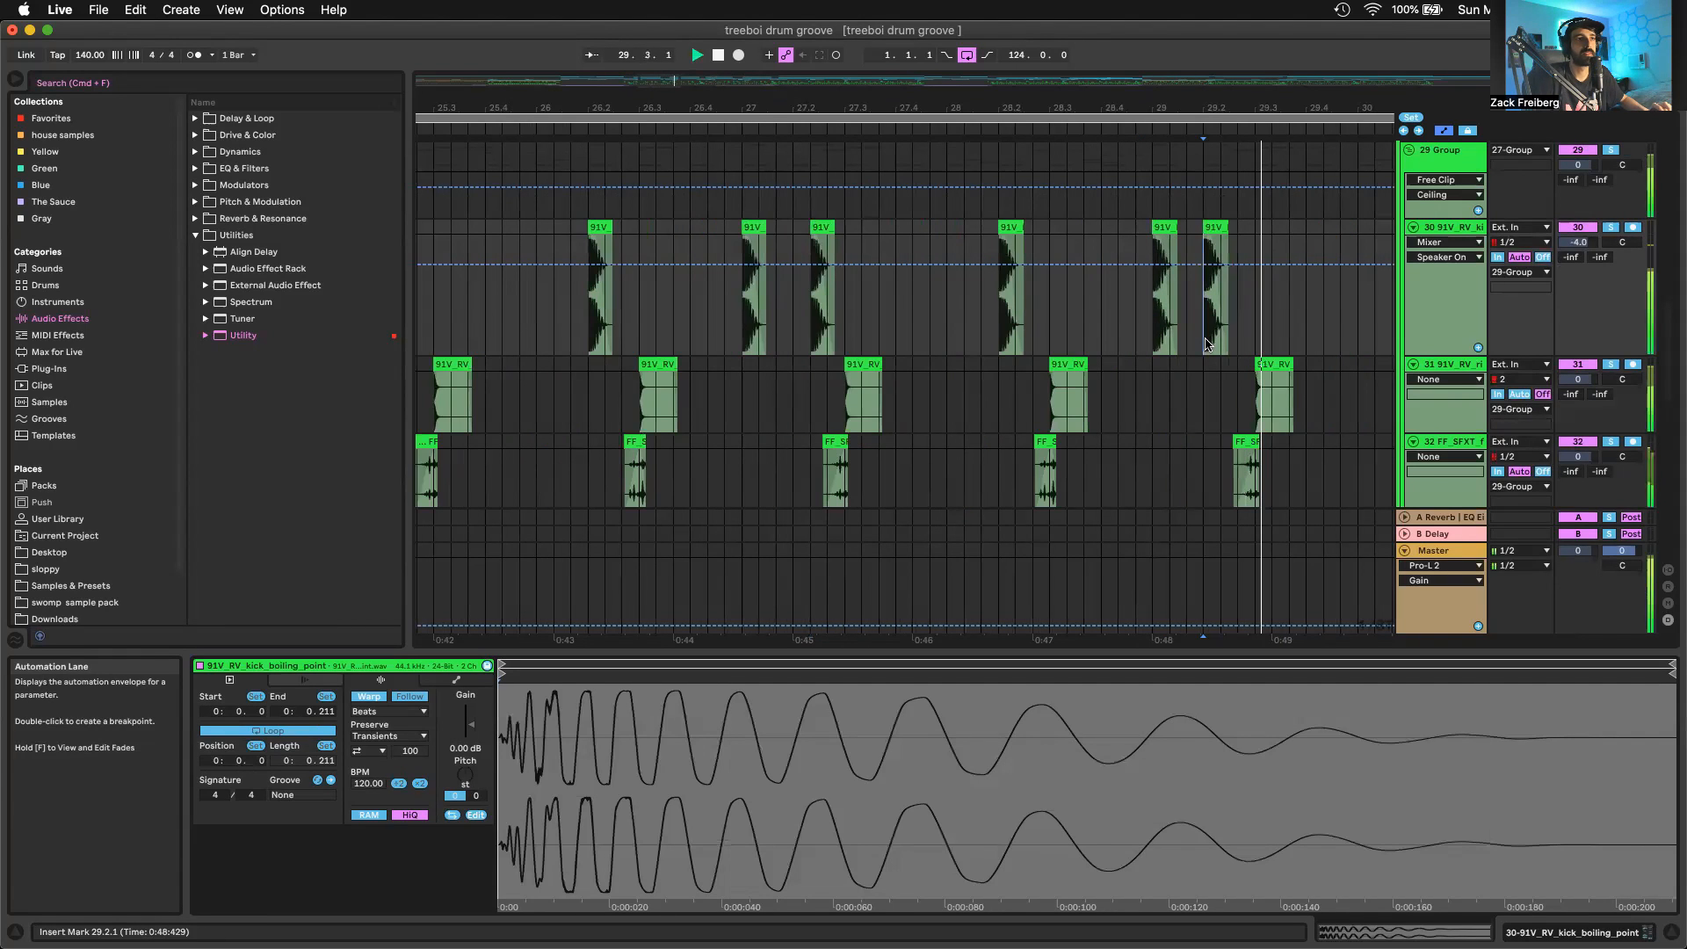
left_click(1149, 360)
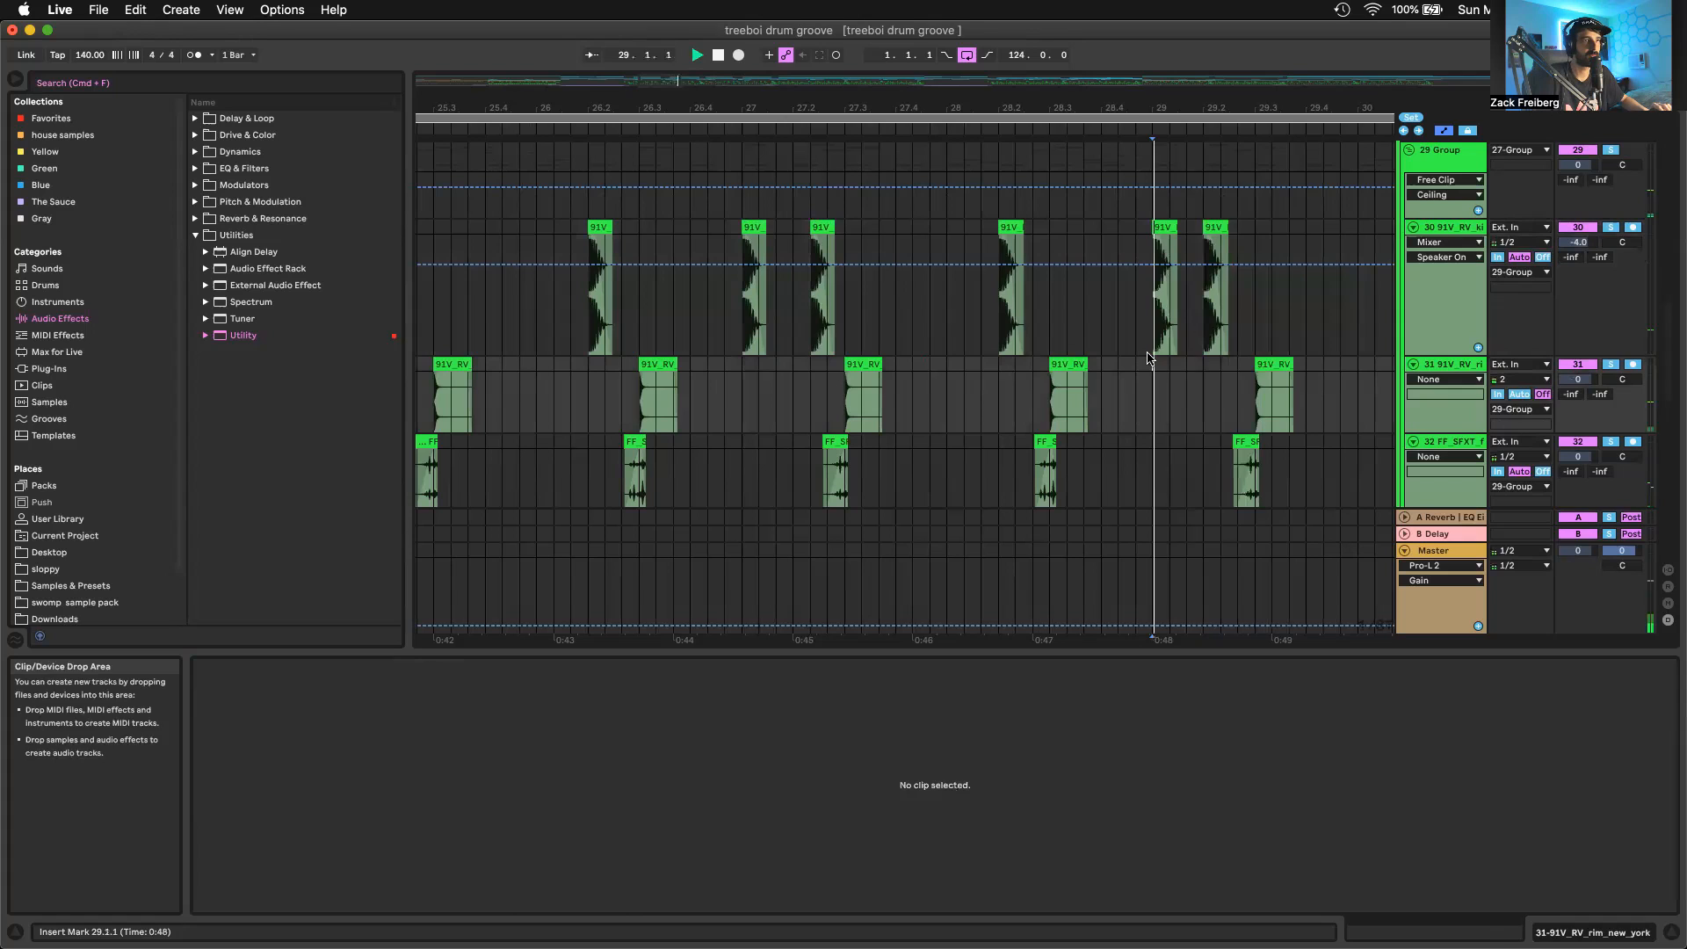
Select the kick spacing from 27.1.1 to 27.2.2 on track 30 and play the groove from there
left_click(743, 334)
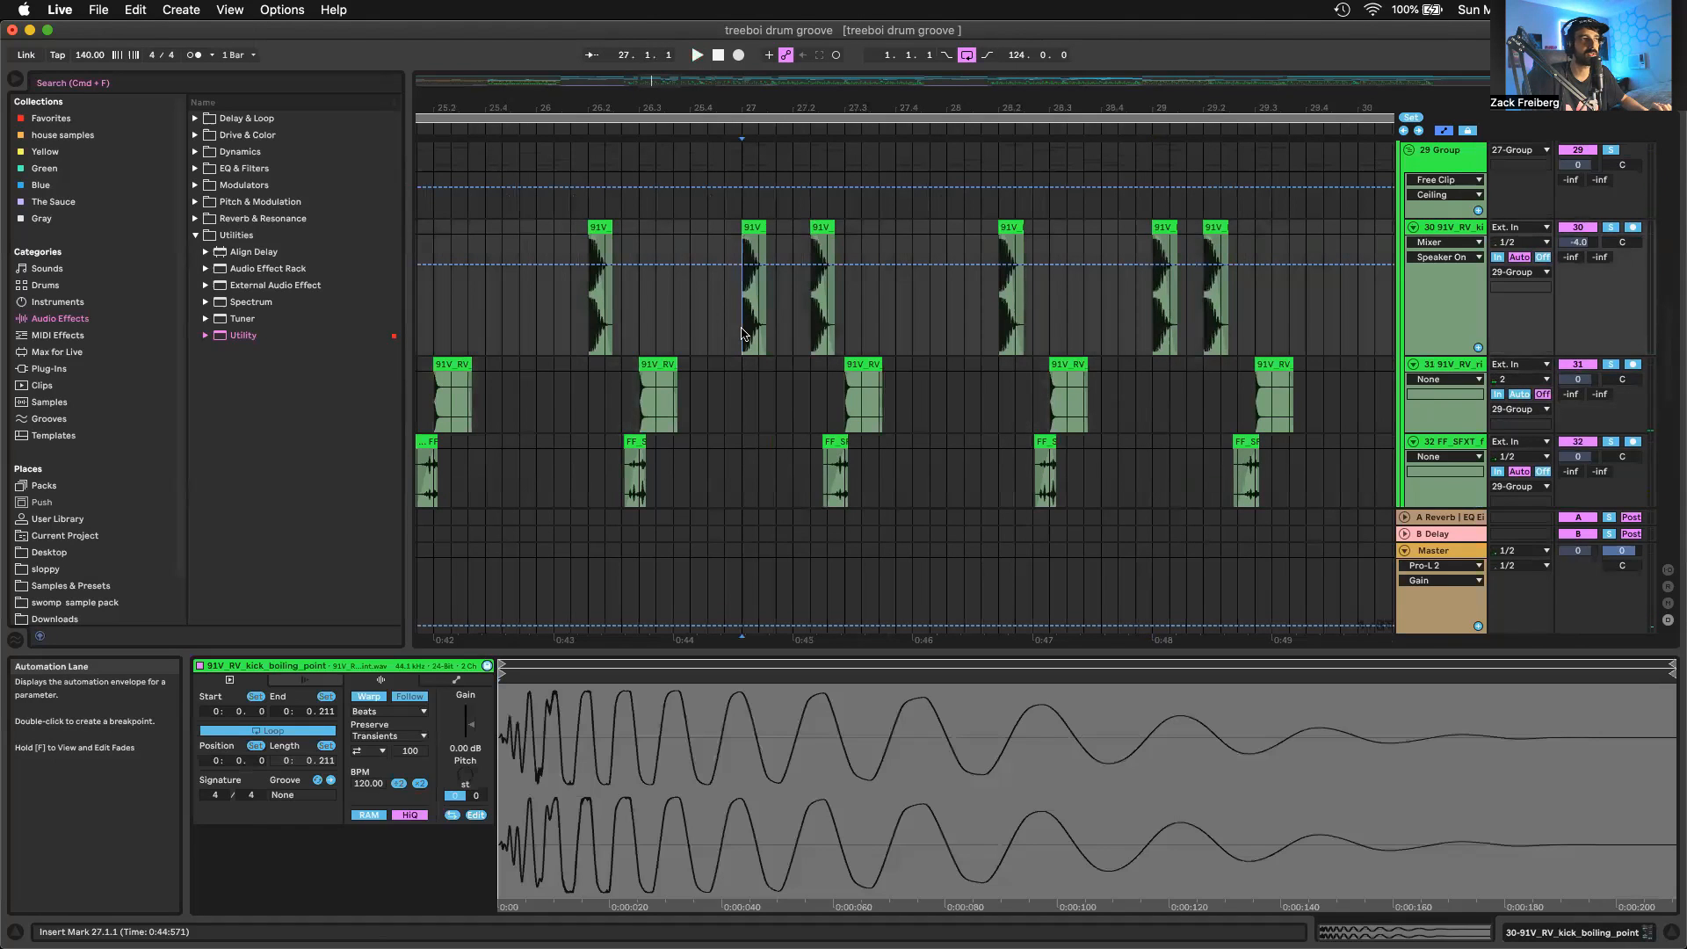
left_click_drag(743, 334, 807, 312)
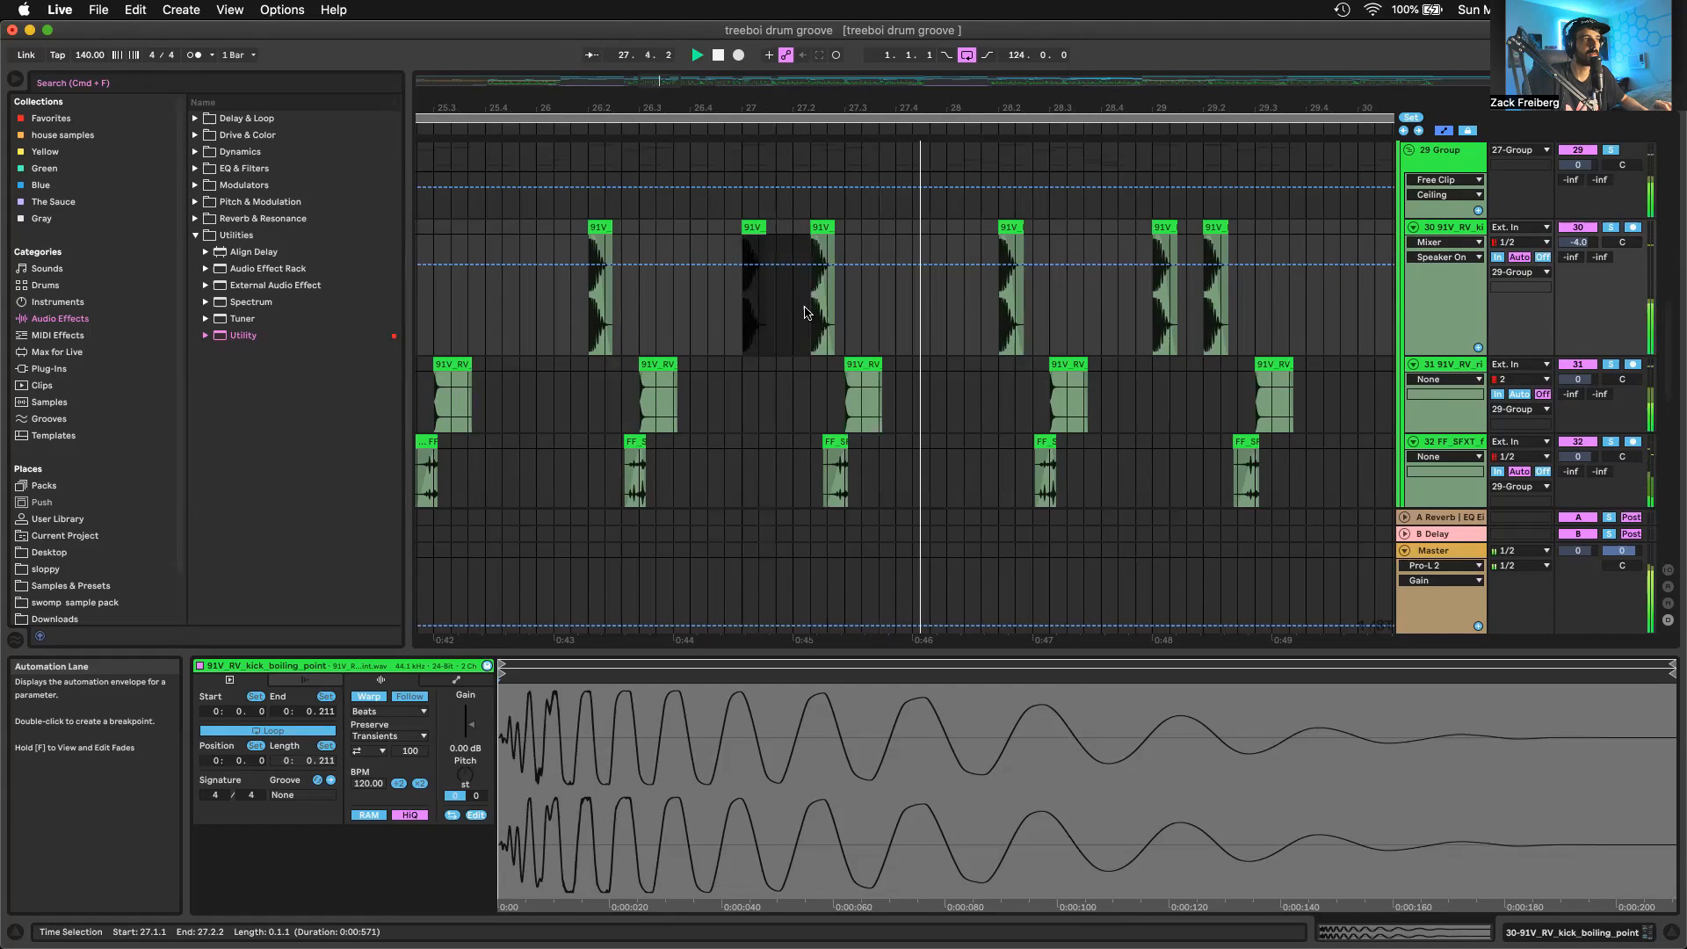
key("space")
Highlight the rim, foley and percussion layers leading into bar 25 on tracks 31 to 34, then place the insert marker at 25.1.1
scroll(805, 312, "left", 8)
scroll(805, 313, "down", 4)
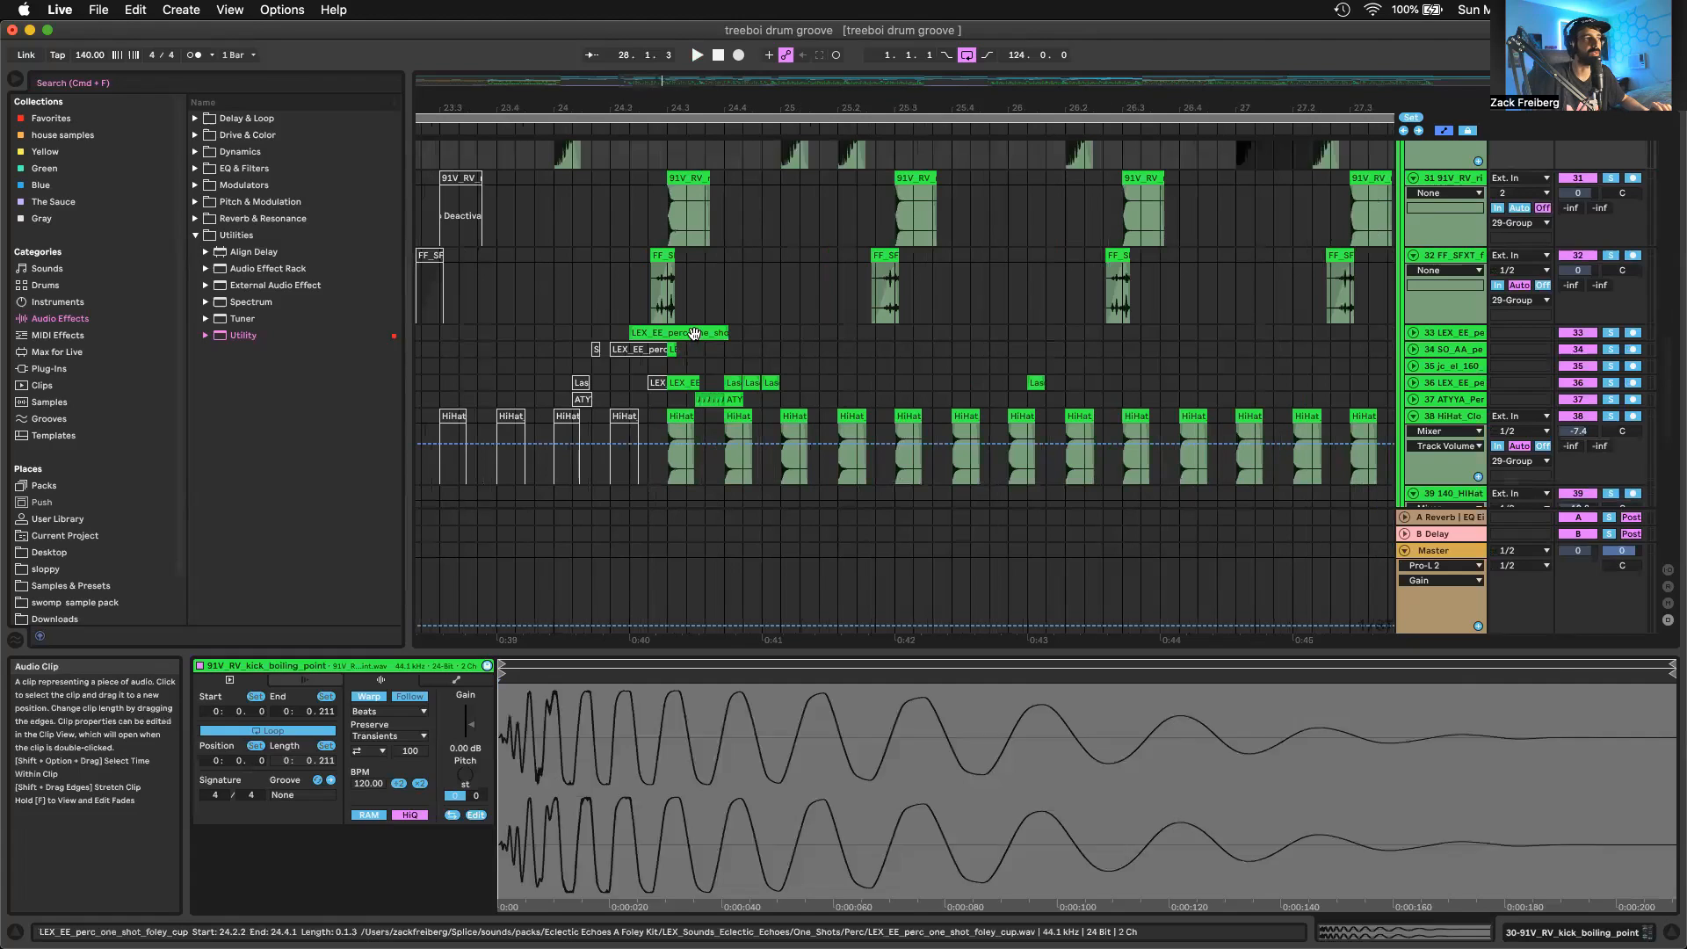
left_click(692, 332)
left_click_drag(665, 252, 600, 164)
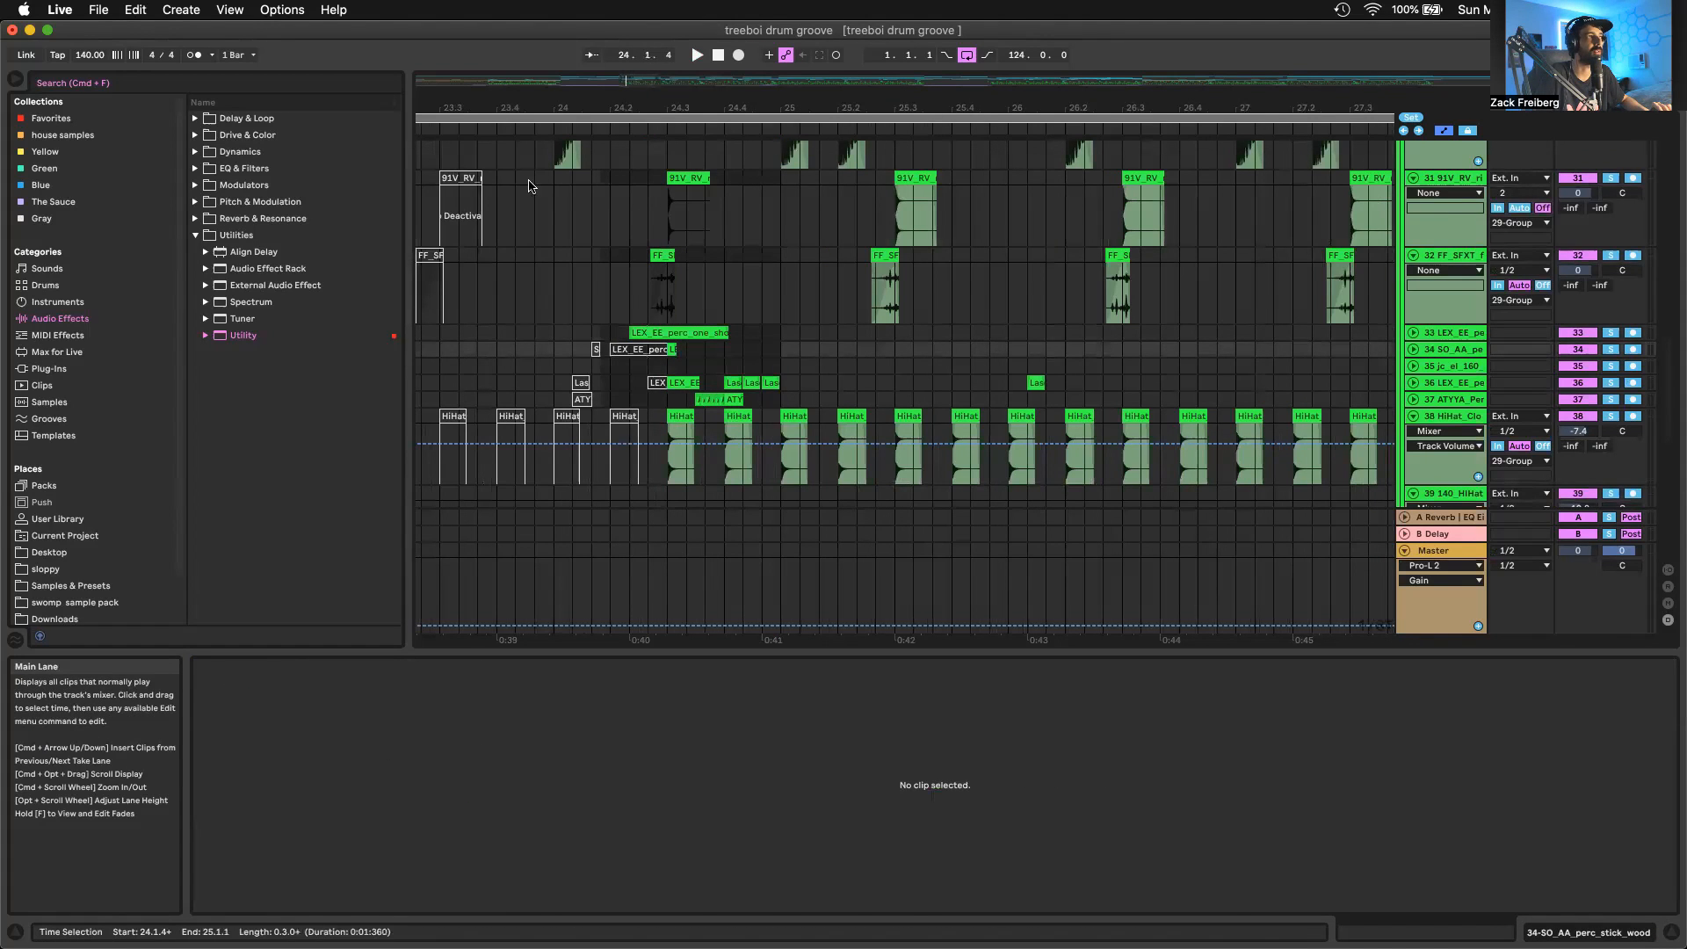
left_click(781, 190)
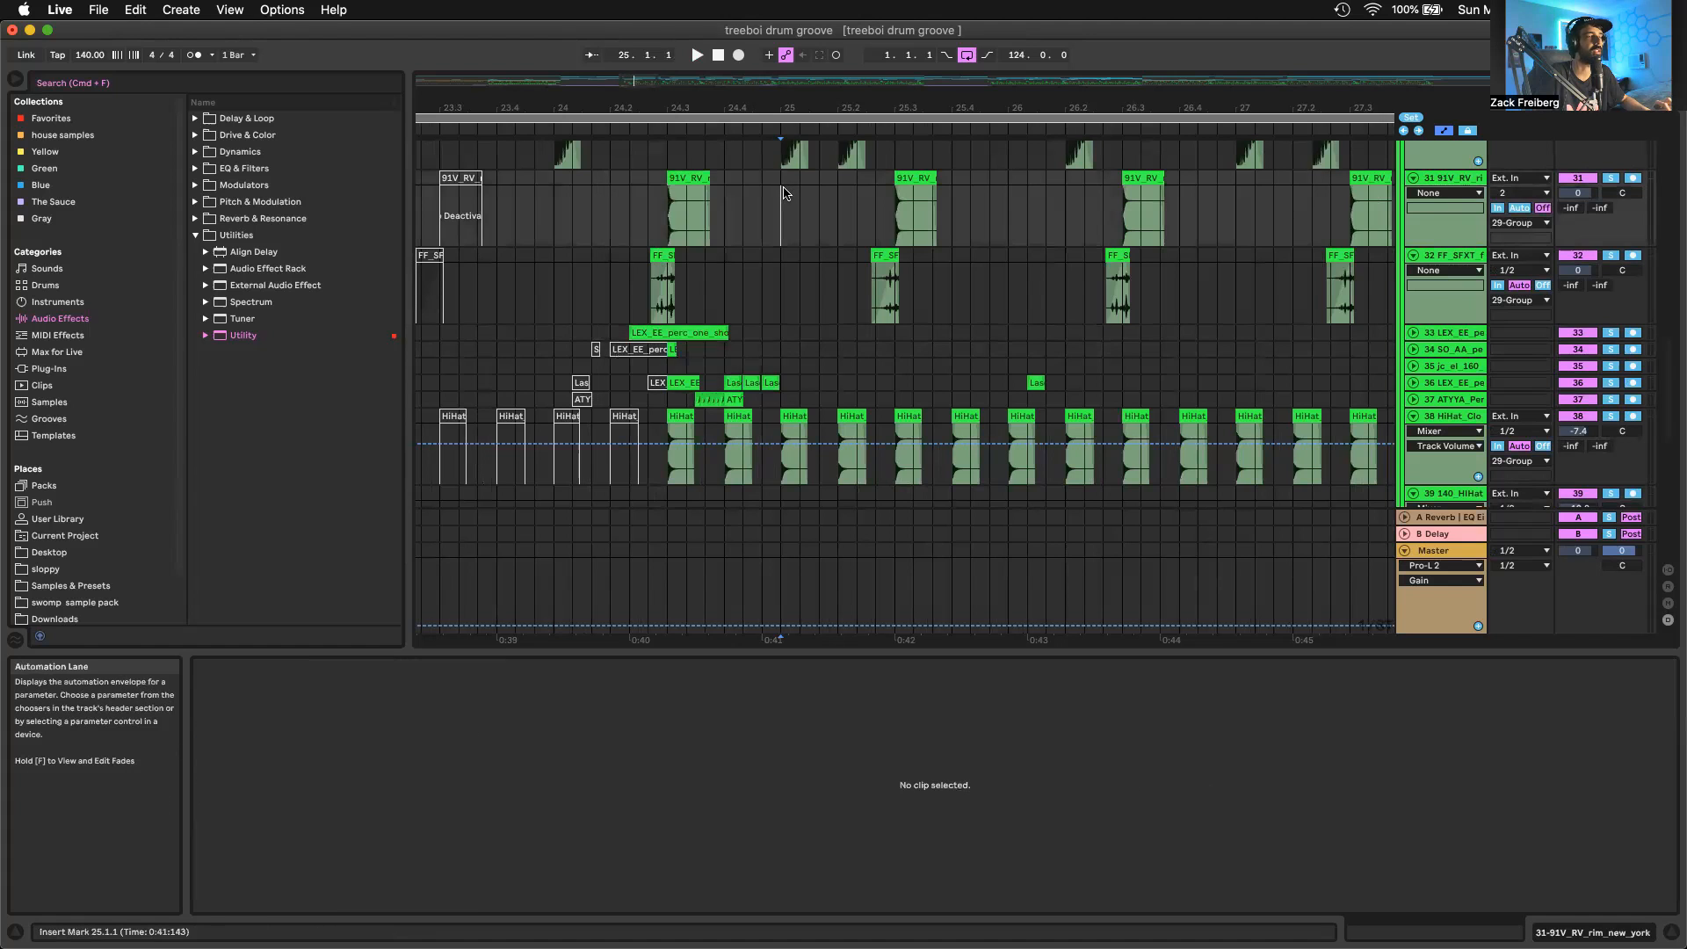
Show the hand drum clip on track 36 and play the percussion fill from bar 24.3
scroll(781, 192, "up", 2)
scroll(781, 191, "right", 2)
scroll(723, 383, "up", 2)
left_click(723, 383)
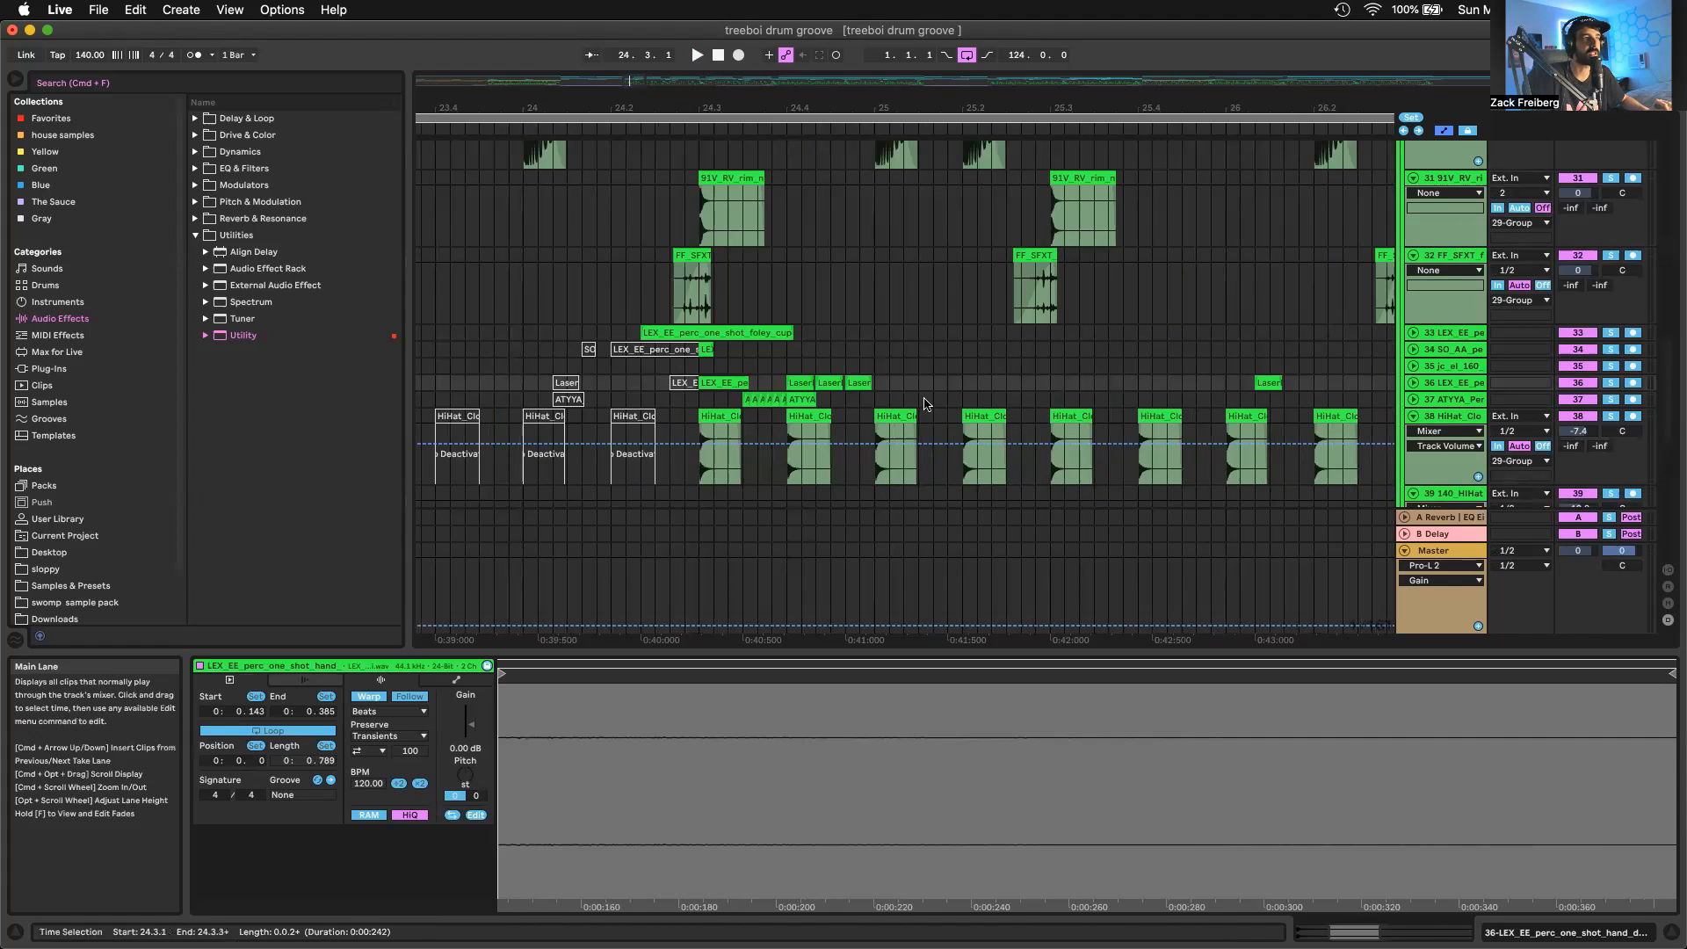
scroll(925, 404, "down", 5)
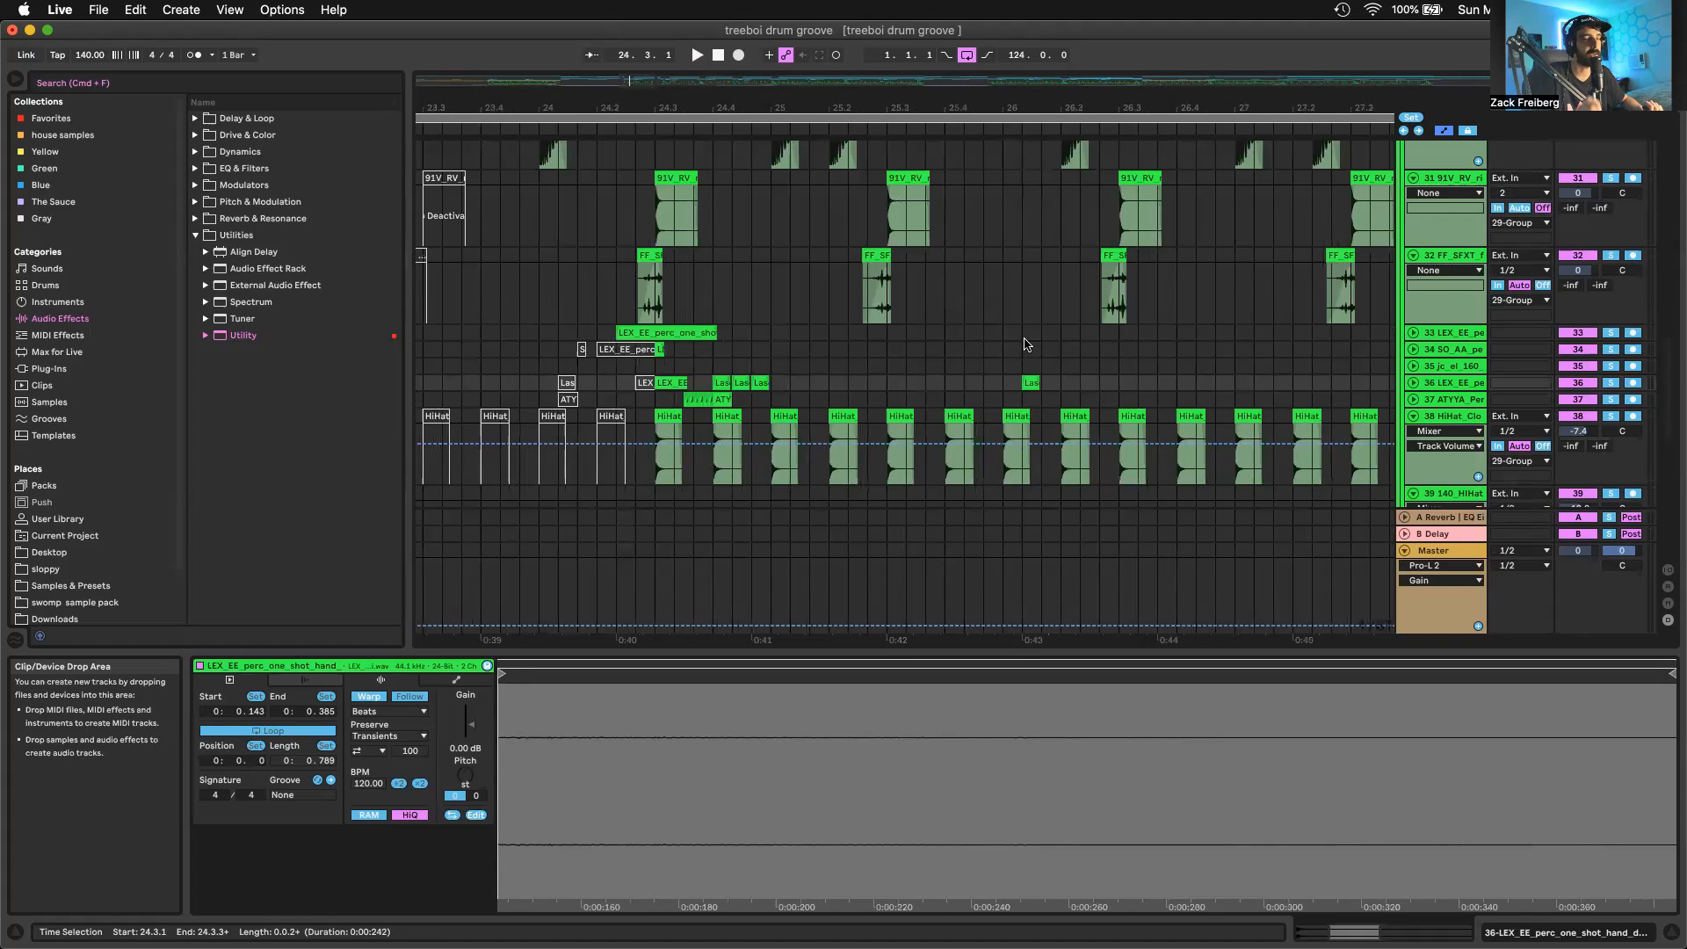
left_click(659, 369)
key("space")
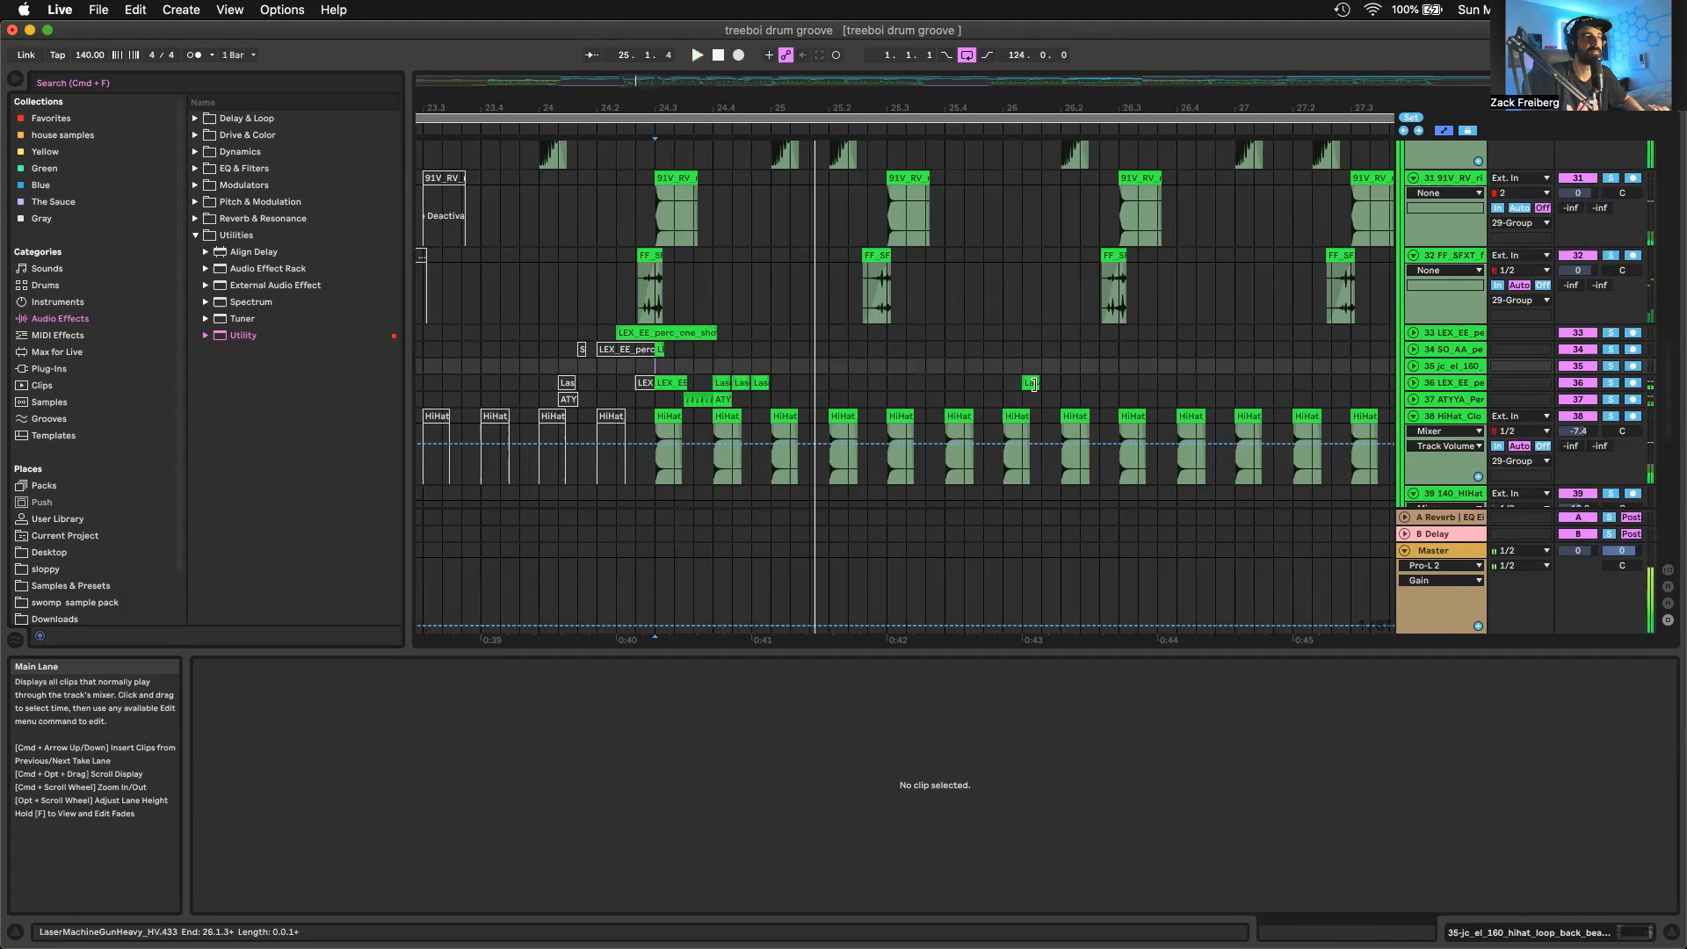
Audition the LaserMachineGunHeavy clip near bar 26.1.3 with track 36 soloed, and unfold the track to show its waveforms
left_click(1033, 384)
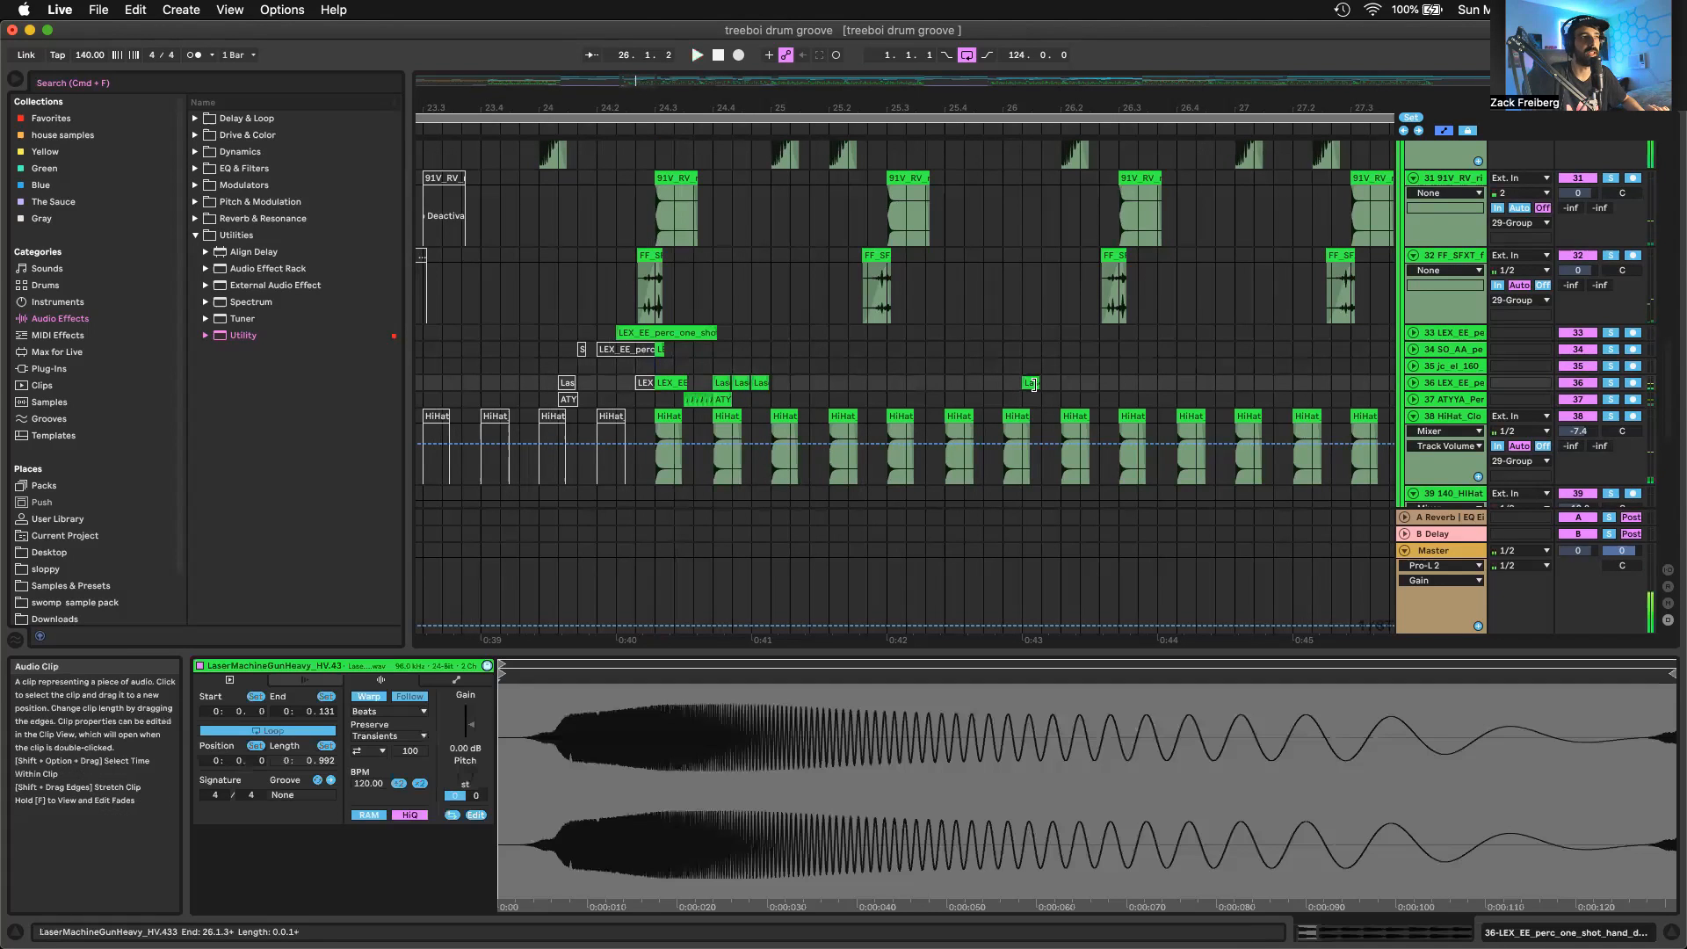
left_click(1609, 383)
key("space")
key("space")
key("space")
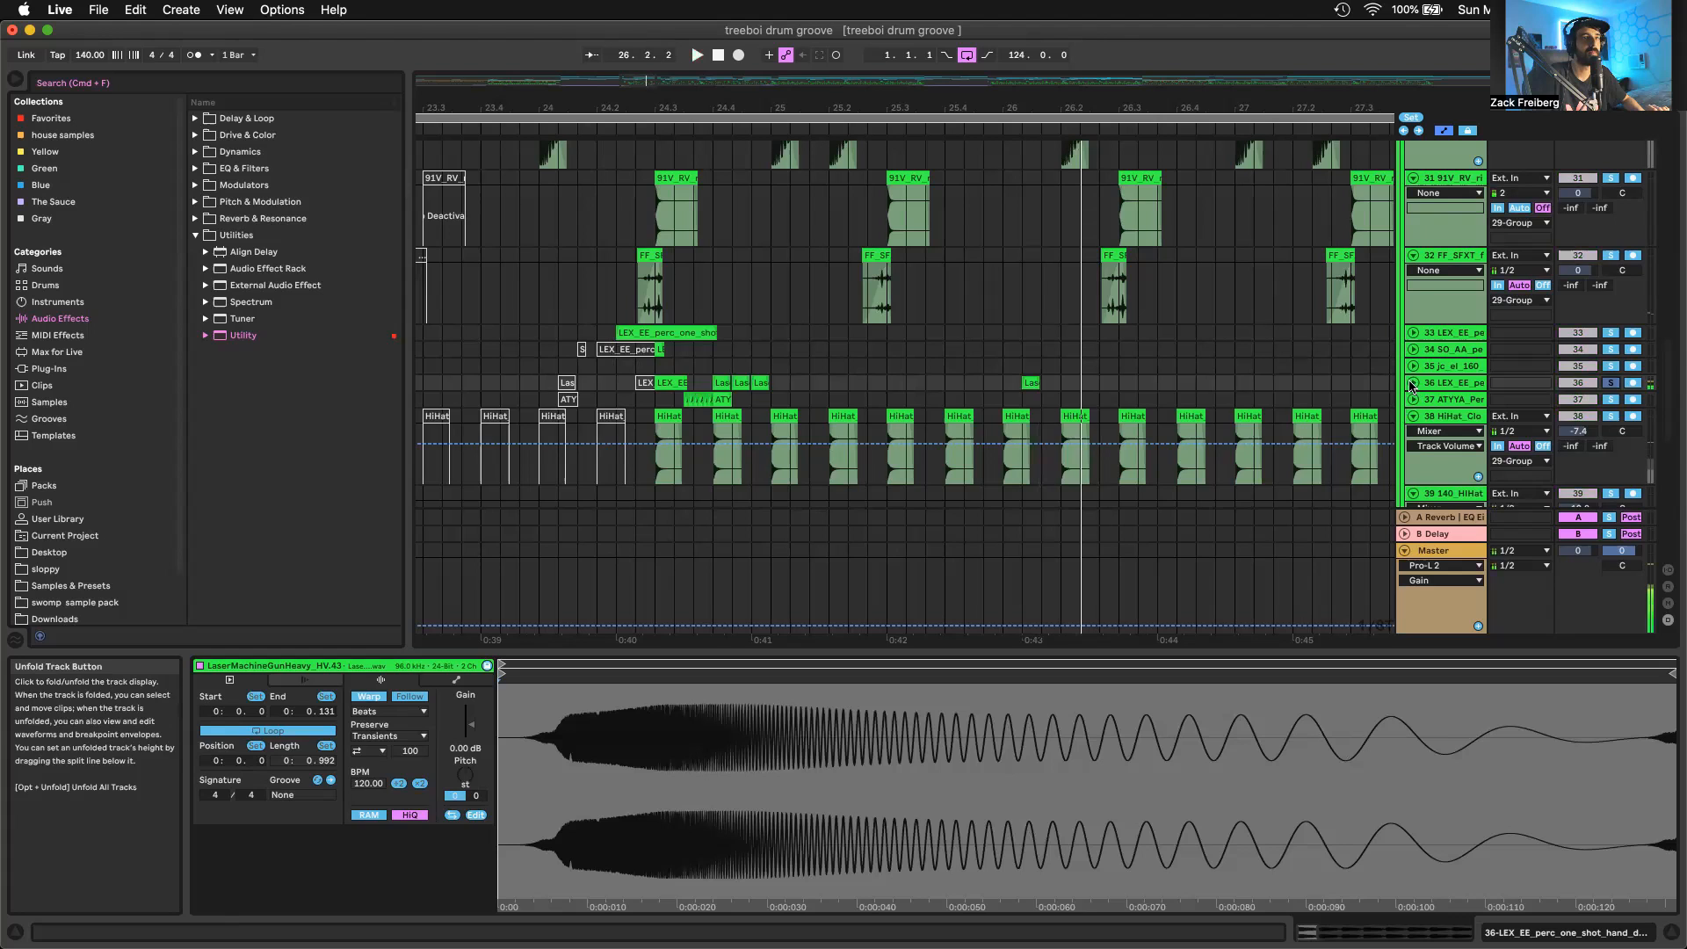
left_click(1412, 384)
scroll(911, 359, "up", 5)
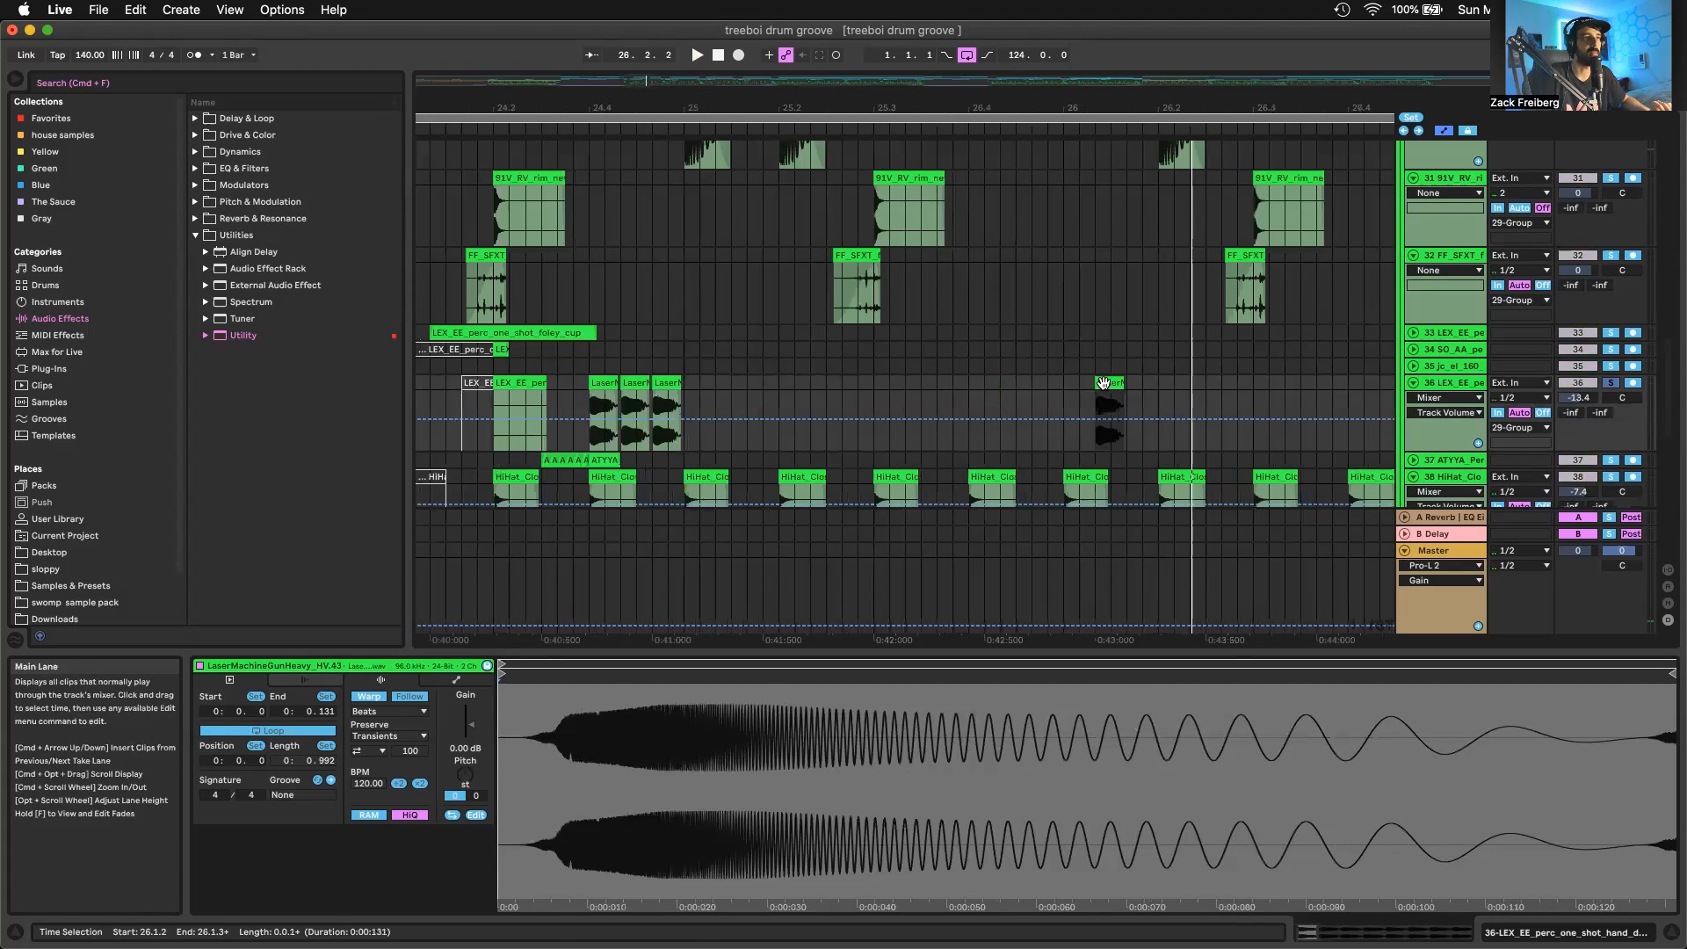
Insert a new MIDI track below track 36 and load Serum onto it from the Favorites collection
left_click(41, 124)
key("super+shift+t")
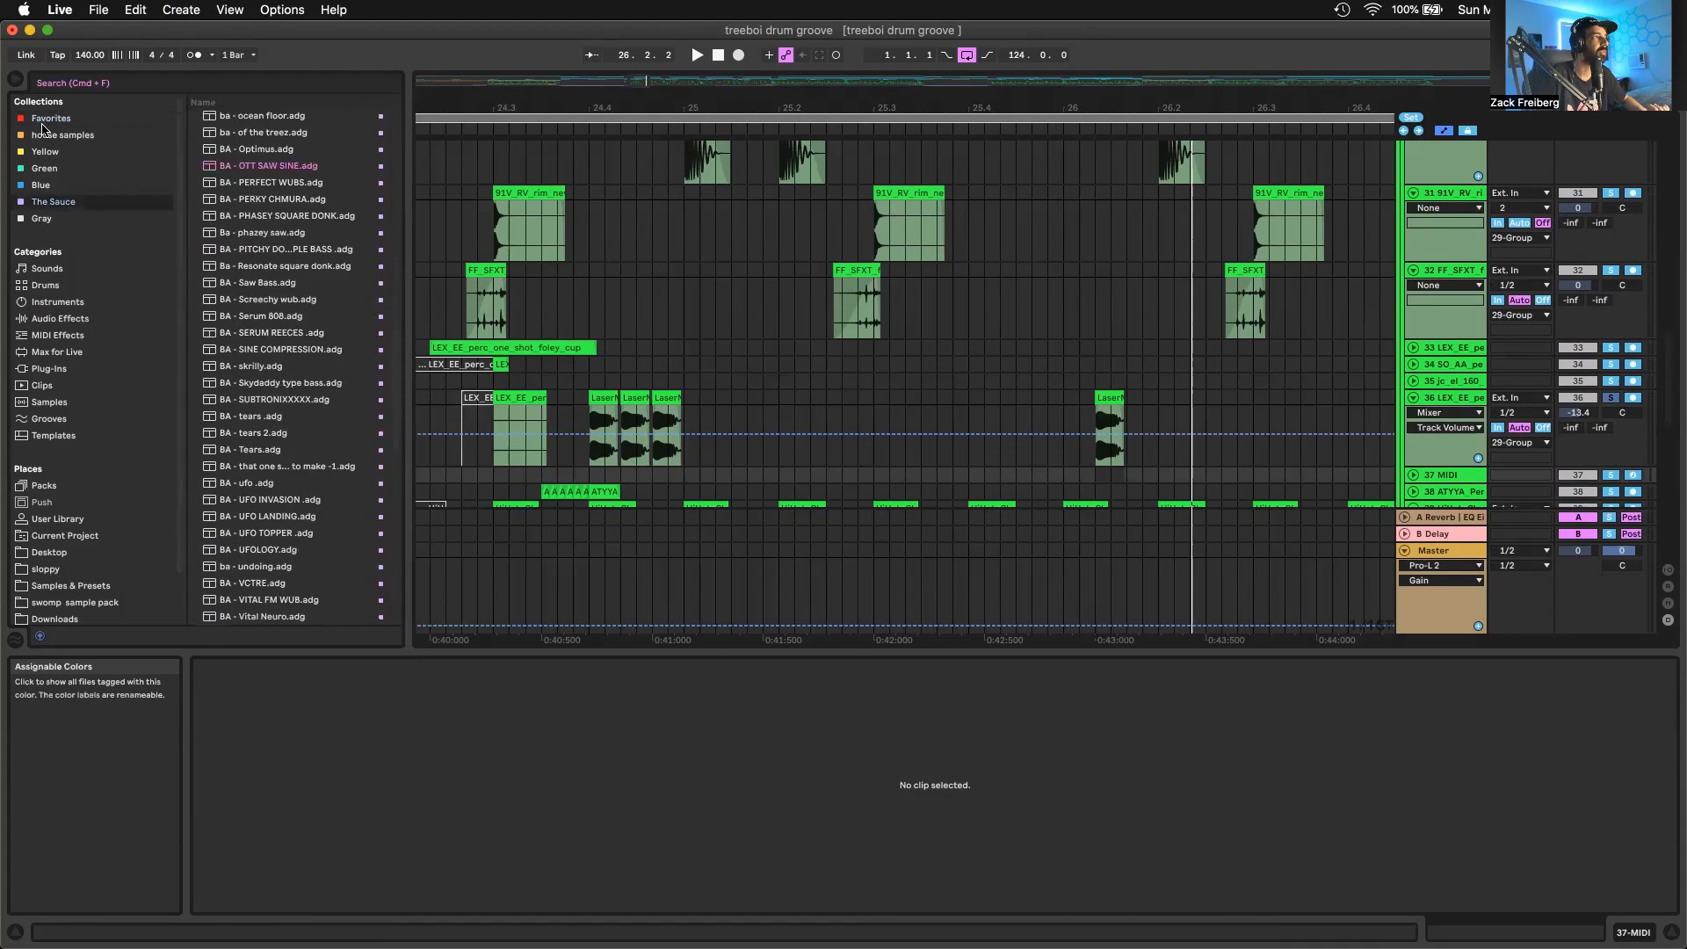
left_click(45, 121)
left_click(49, 202)
scroll(320, 481, "up", 2)
scroll(320, 481, "down", 2)
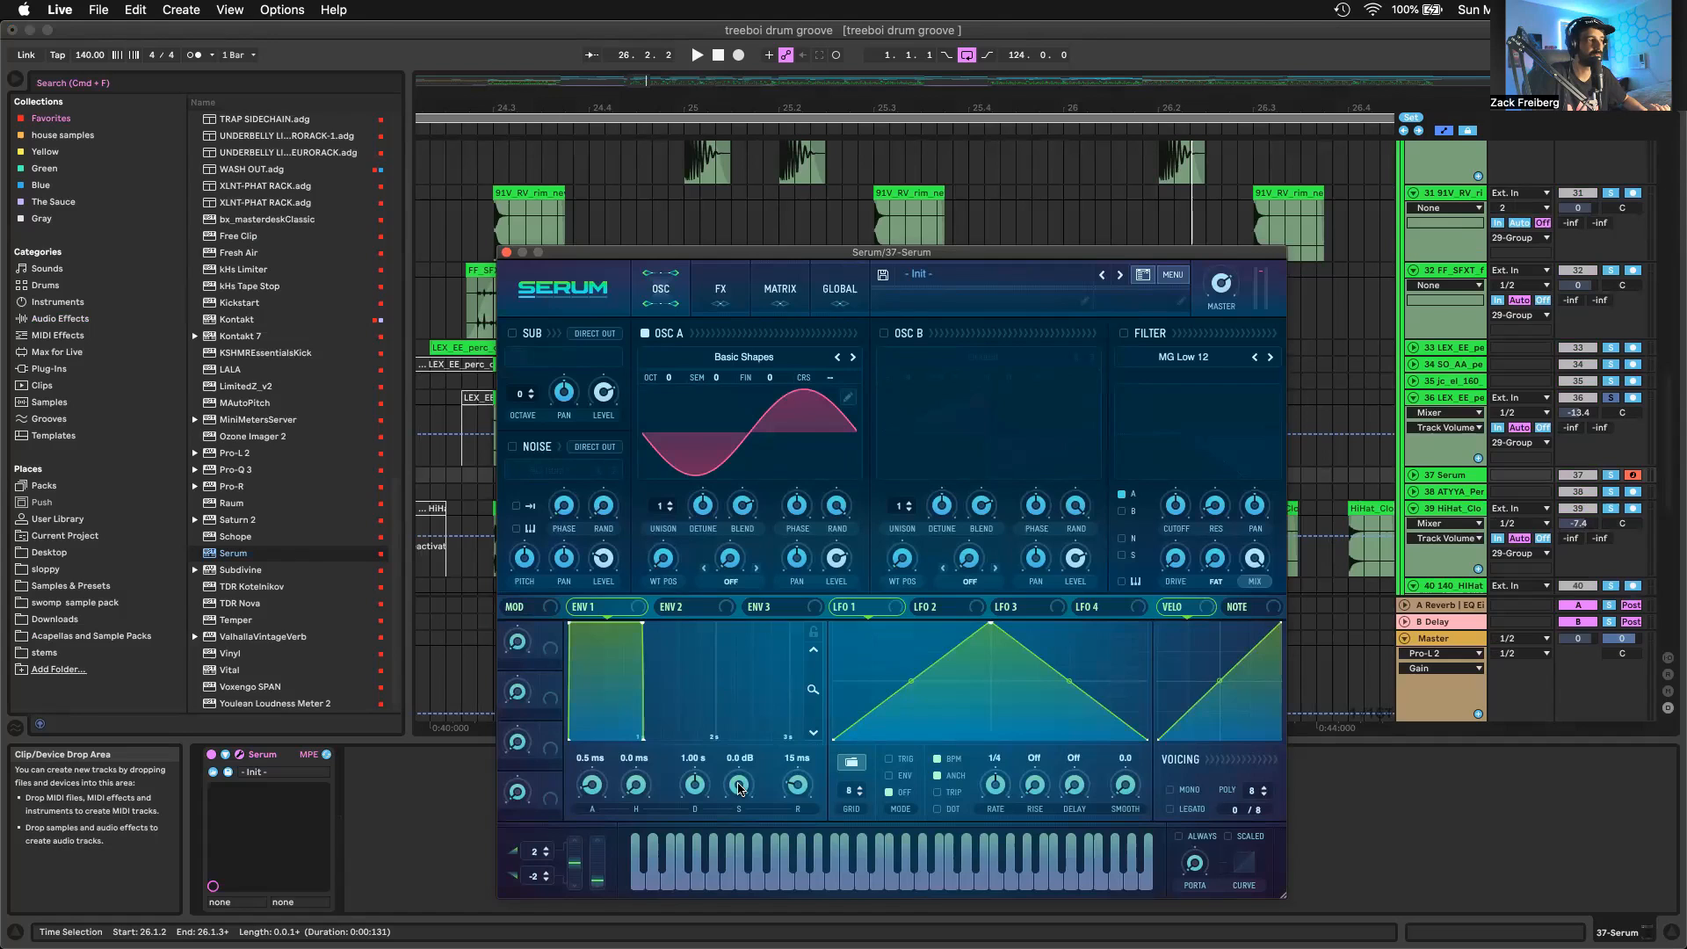
Lower Env 1's sustain to -∞ dB and route Env 1 to Mast.Tun in Serum's modulation matrix with a positive amount
left_click_drag(739, 786, 739, 843)
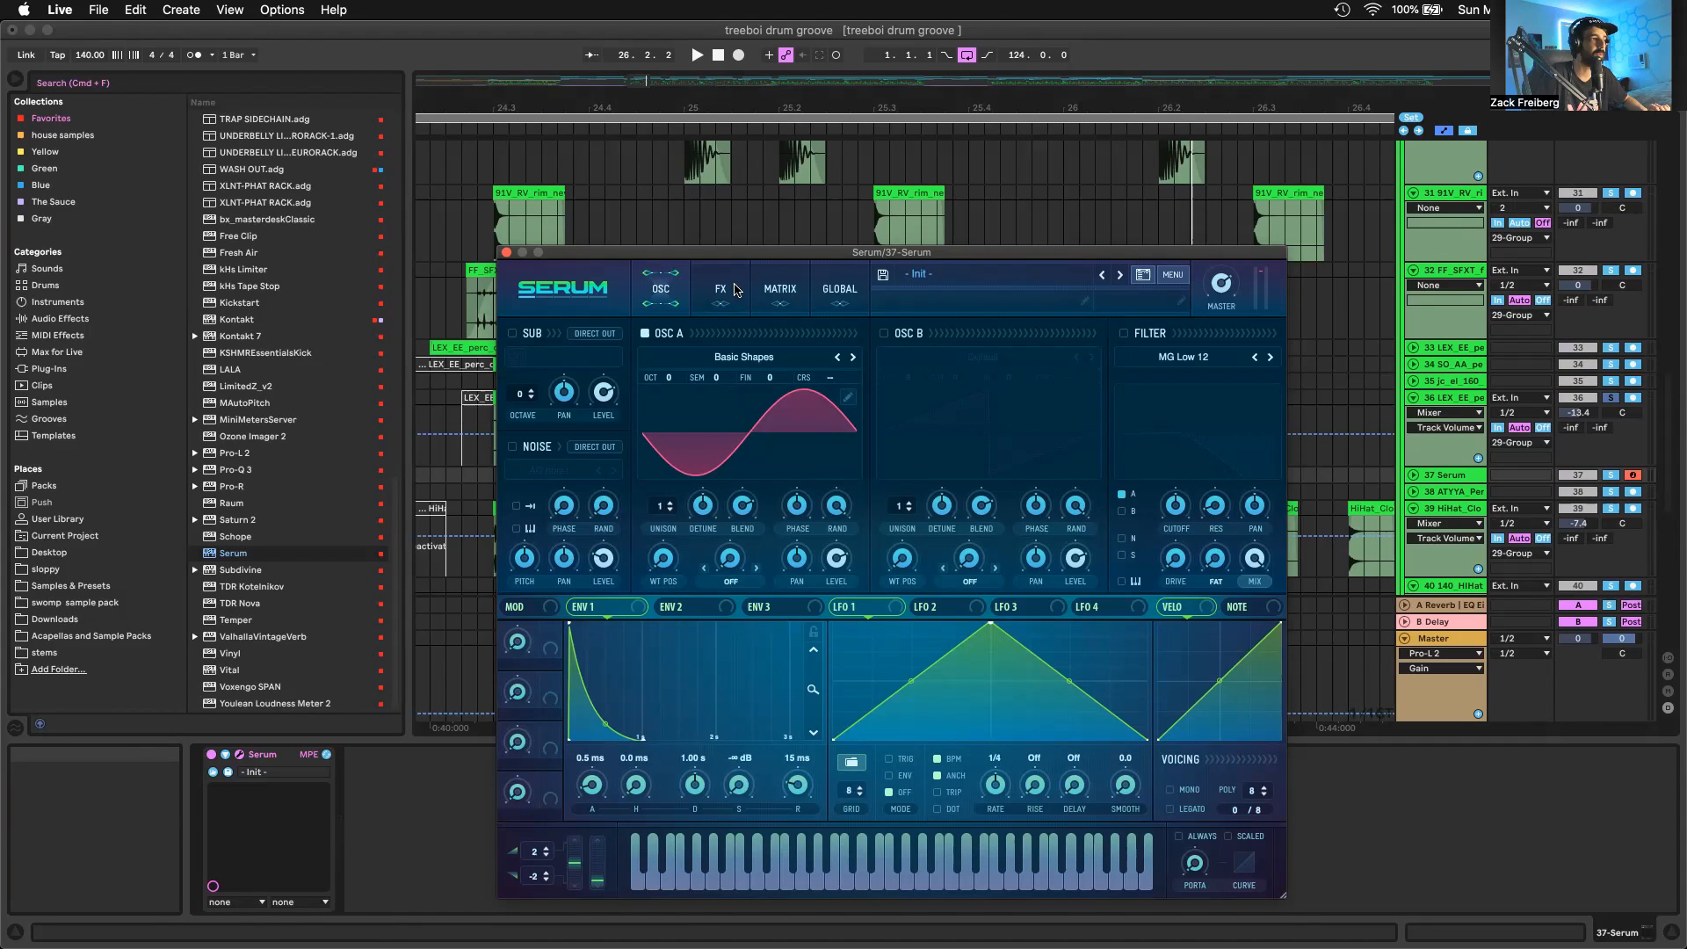
left_click(736, 290)
left_click(780, 288)
left_click(540, 355)
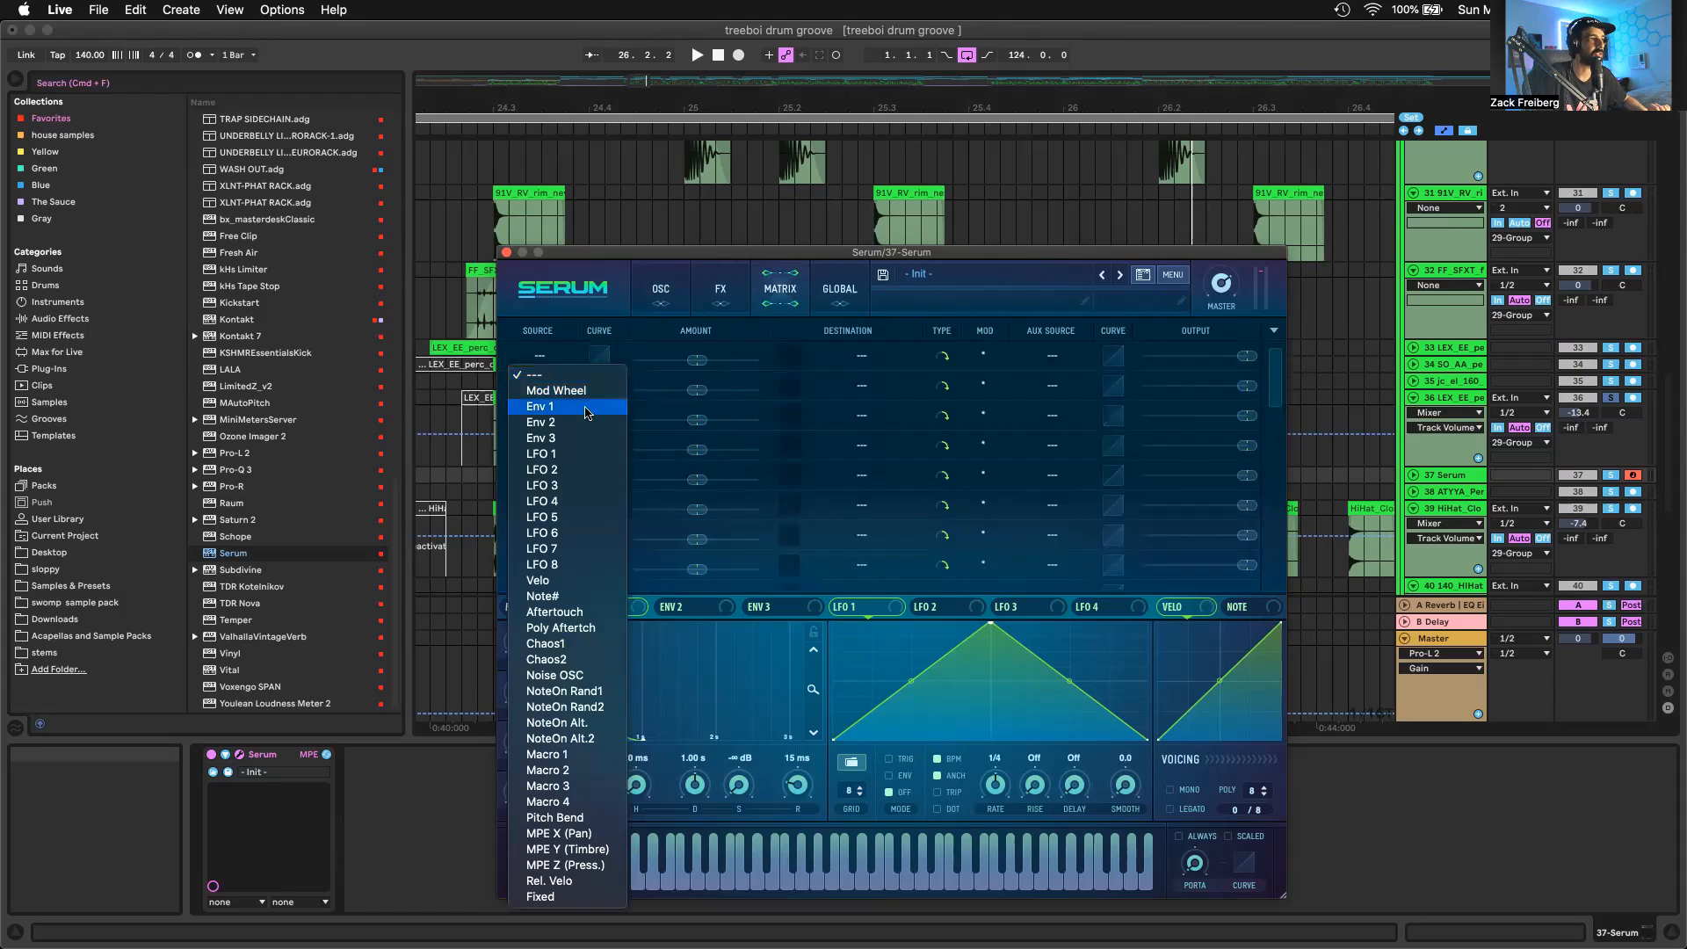
left_click(587, 407)
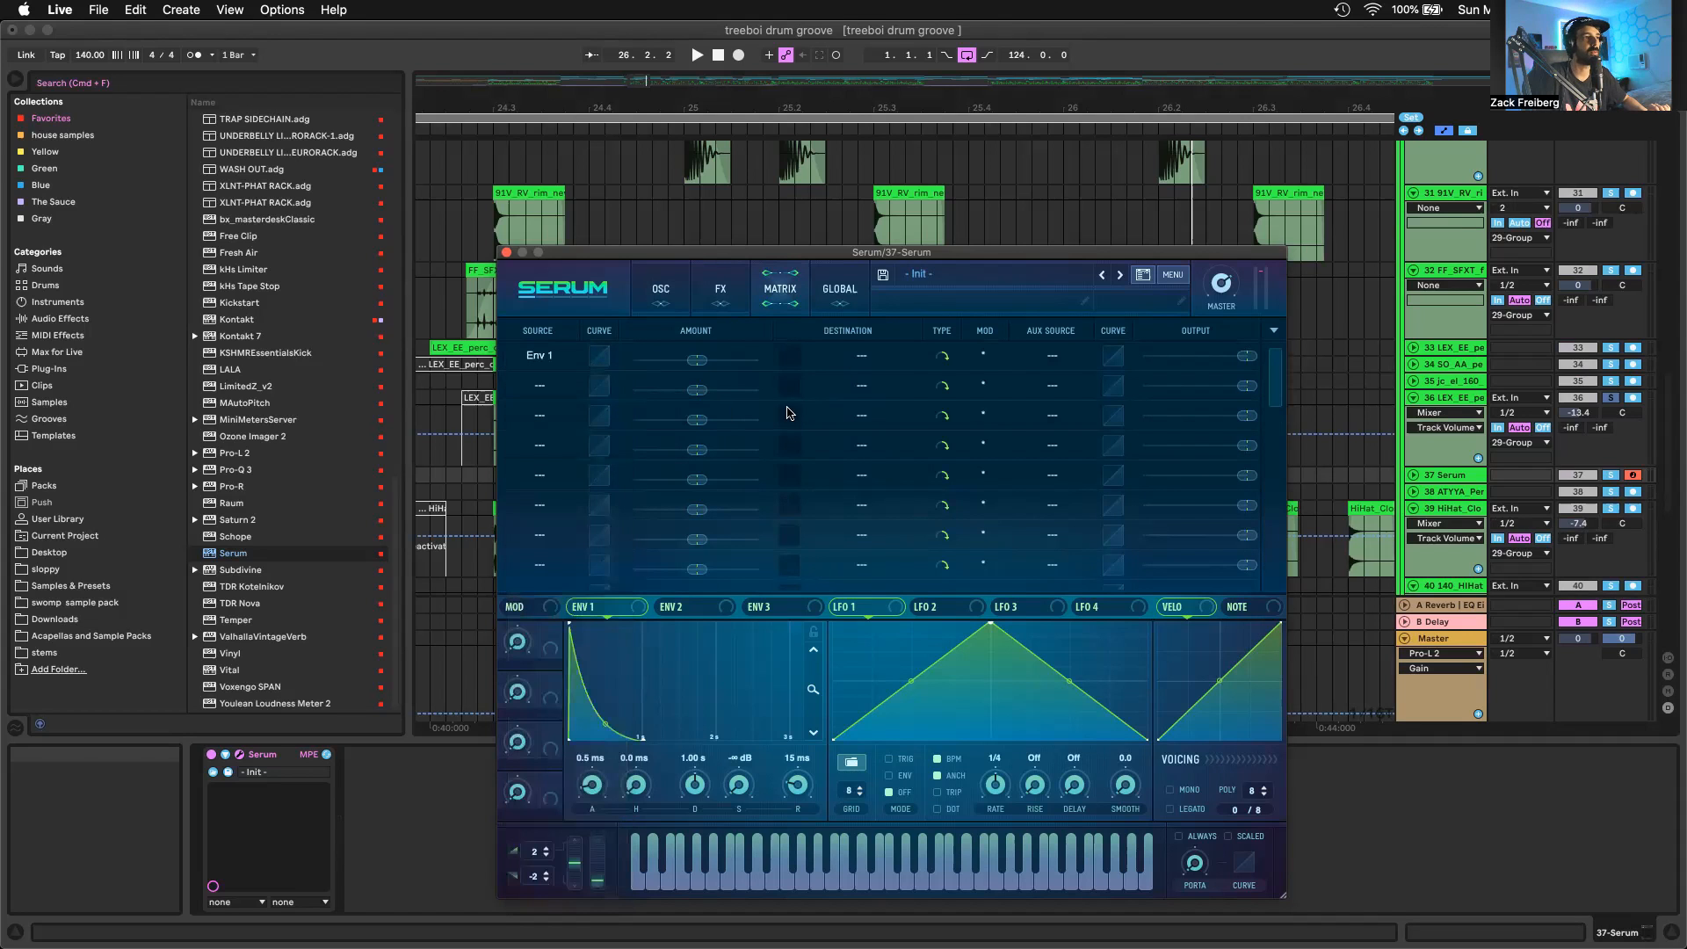
left_click(862, 356)
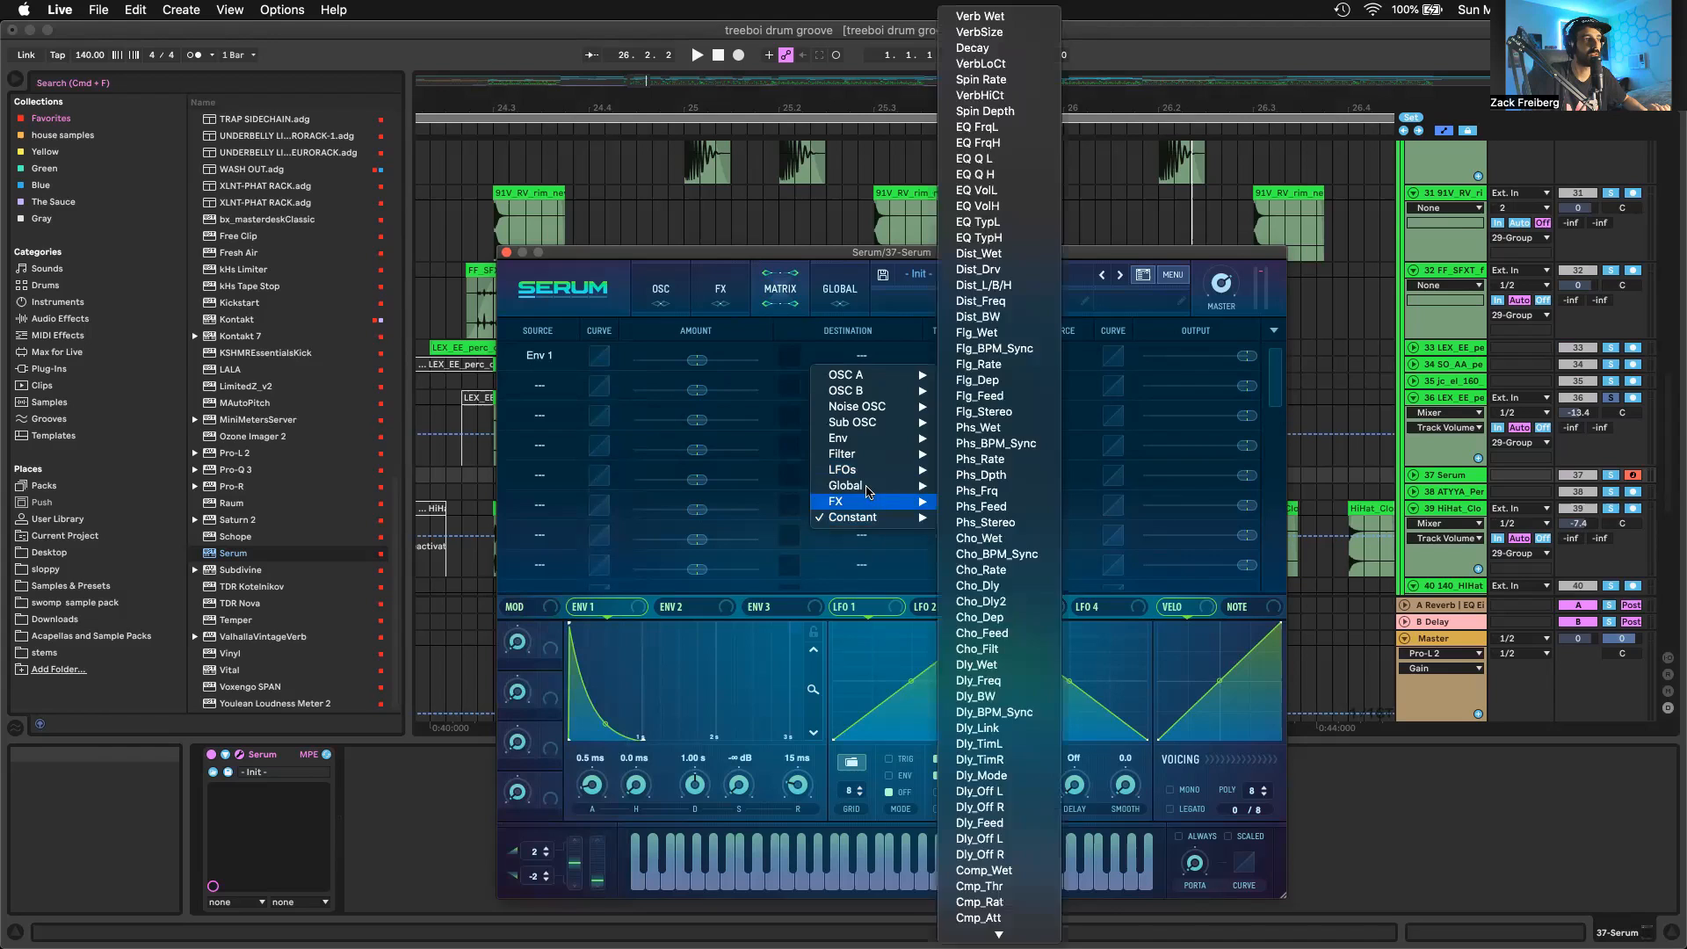
mouse_move(878, 485)
left_click(979, 485)
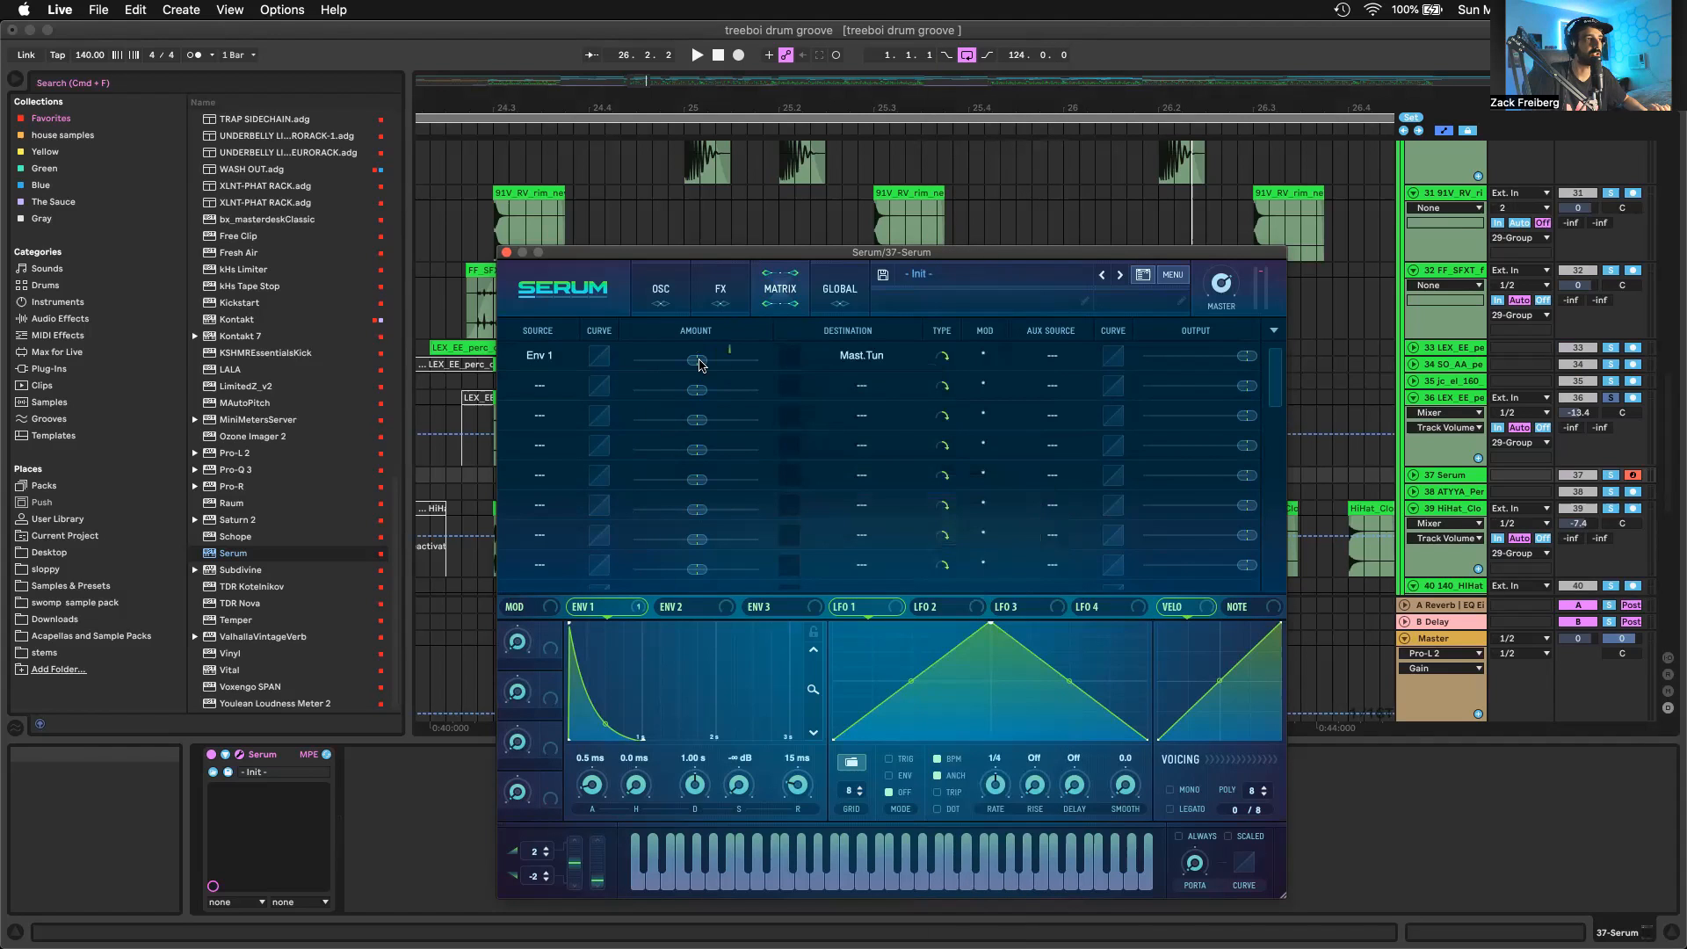
left_click_drag(700, 365, 736, 370)
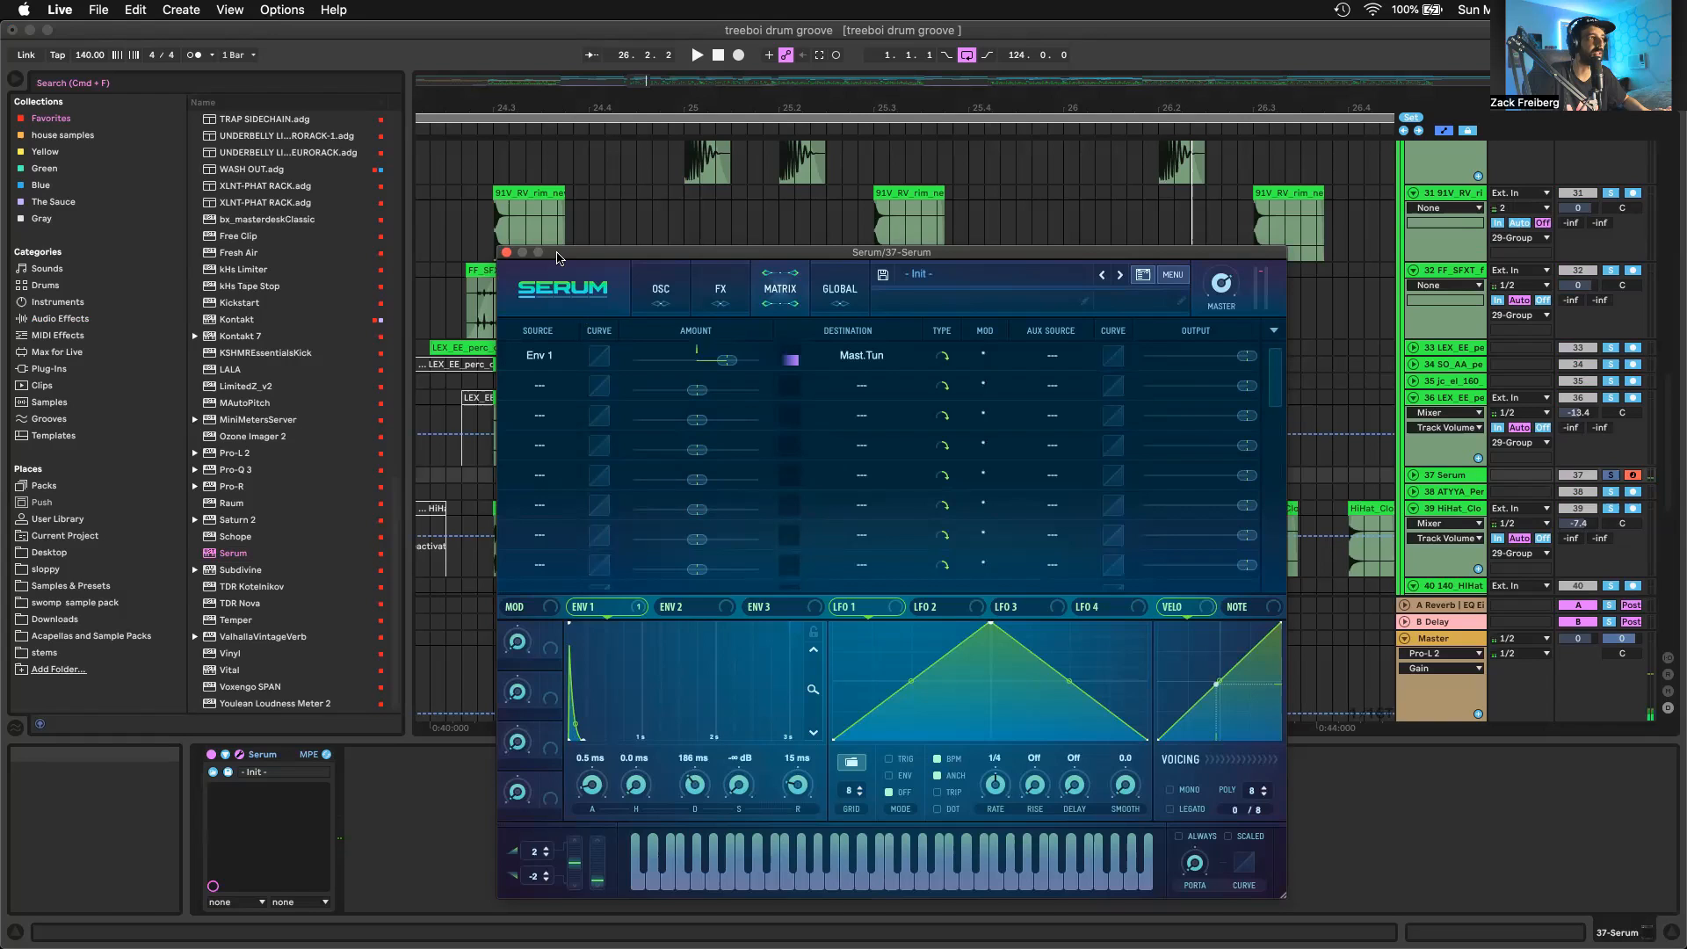
Return to Serum's oscillator page and shorten Env 1's decay
left_click(659, 292)
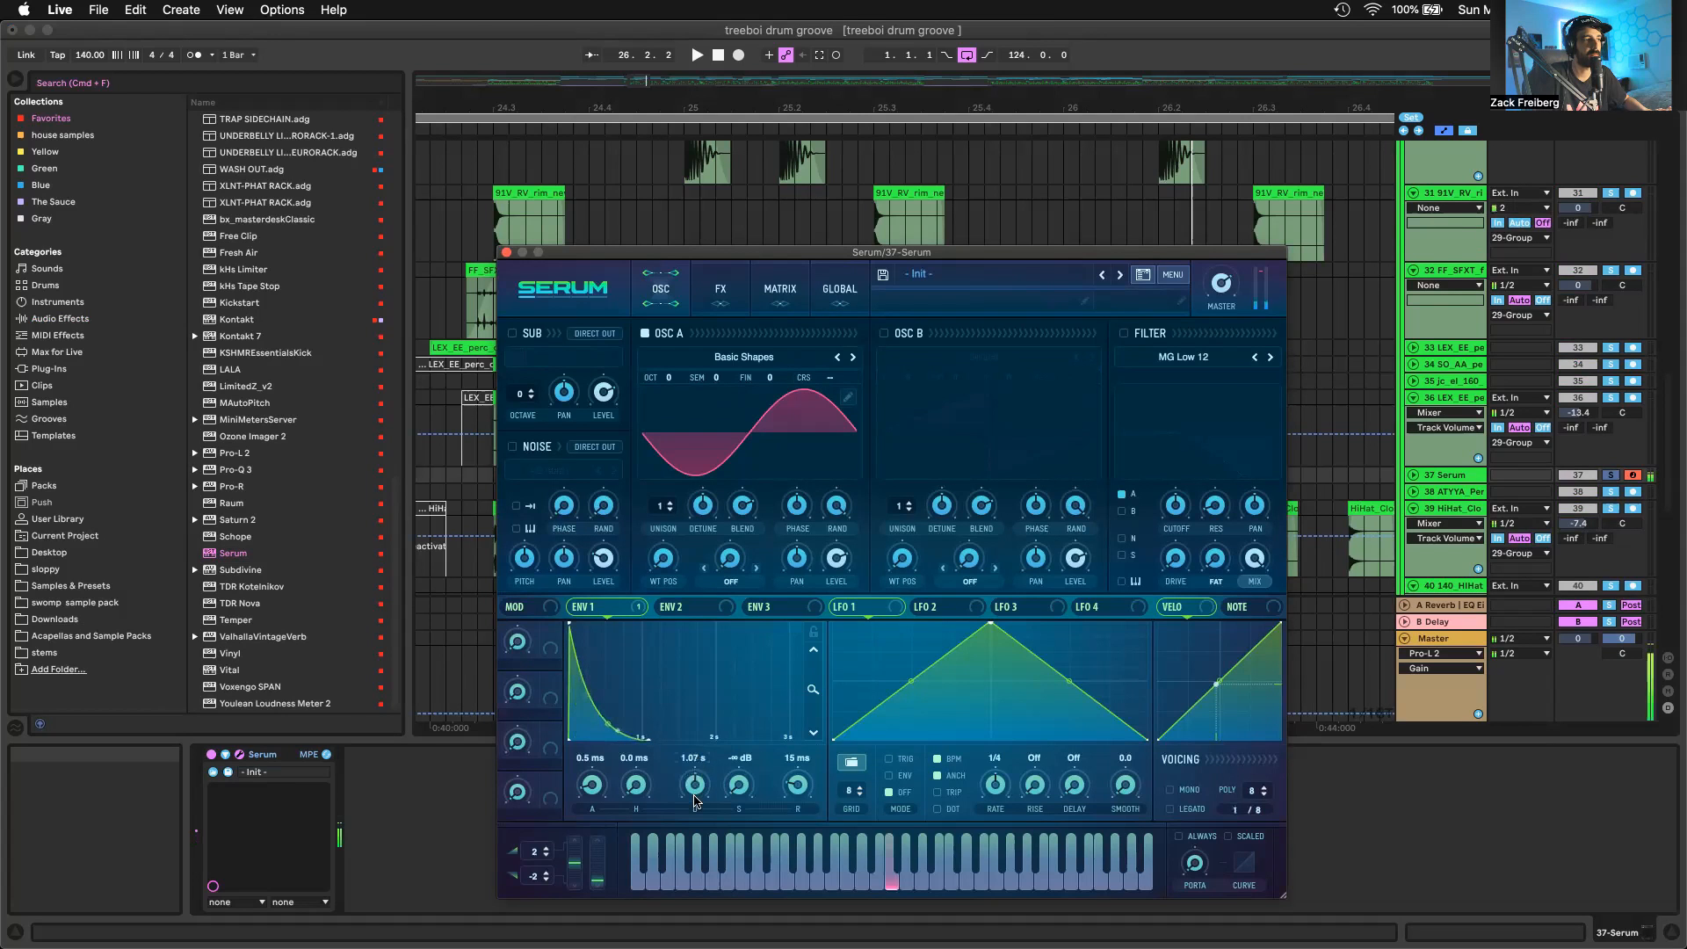
left_click_drag(694, 817, 694, 852)
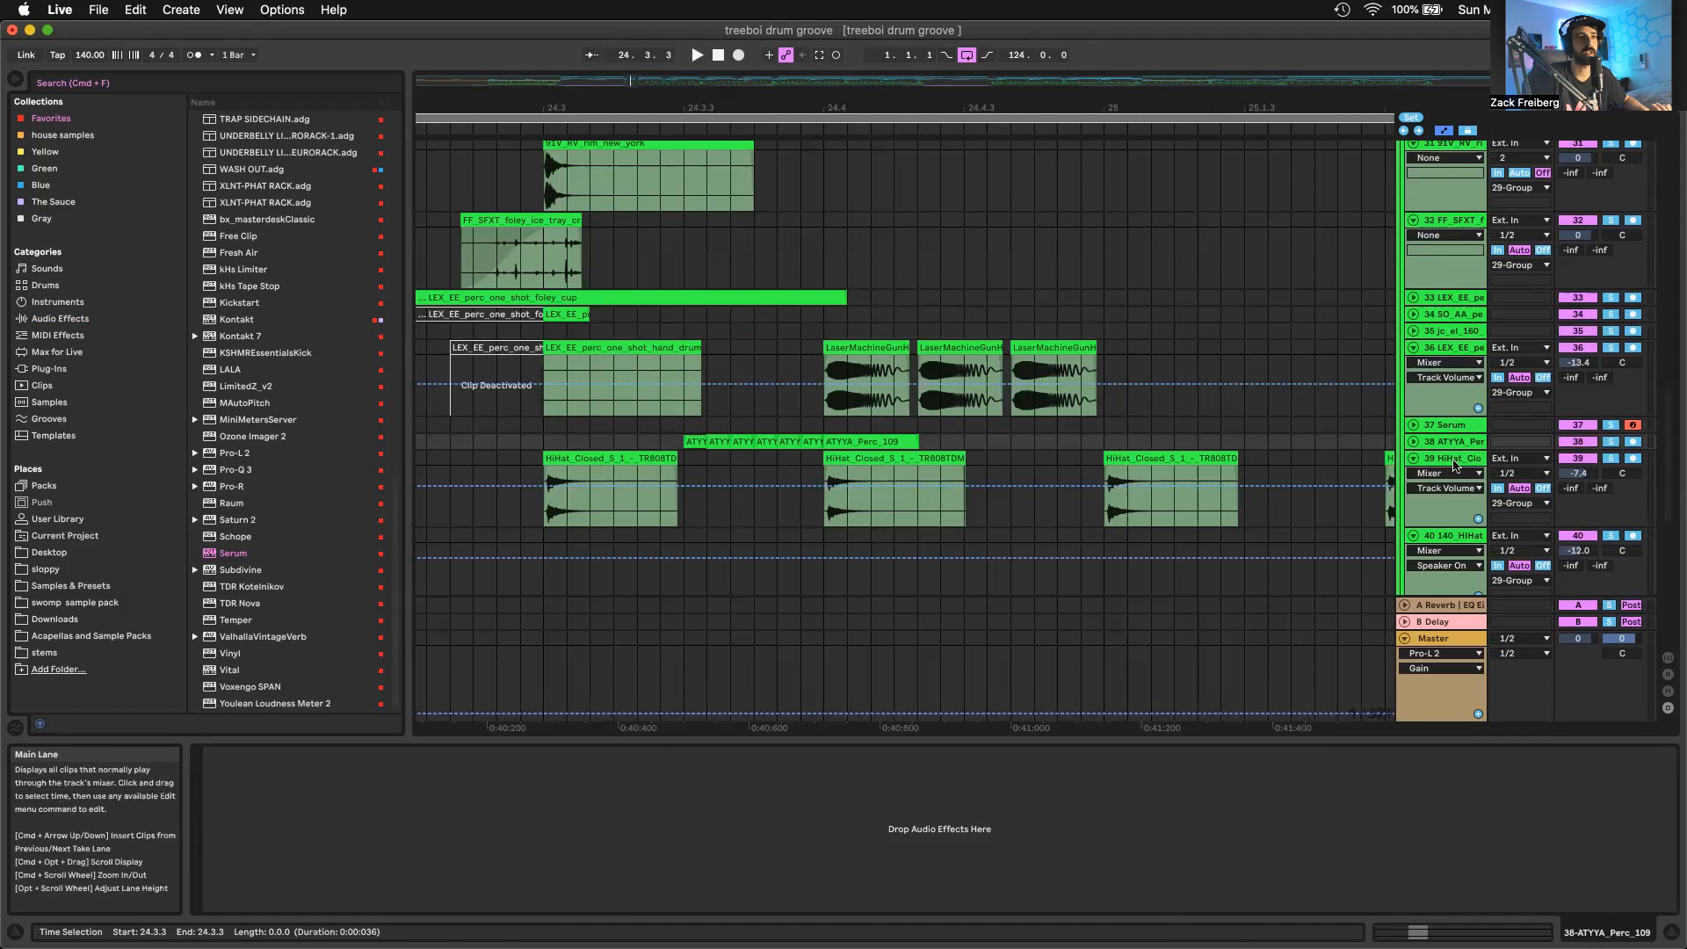
Unfold track 38 and audition its repeated ATYYA_Perc_109 clips from 24.3.3 in solo
left_click(1412, 441)
scroll(685, 474, "up", 5)
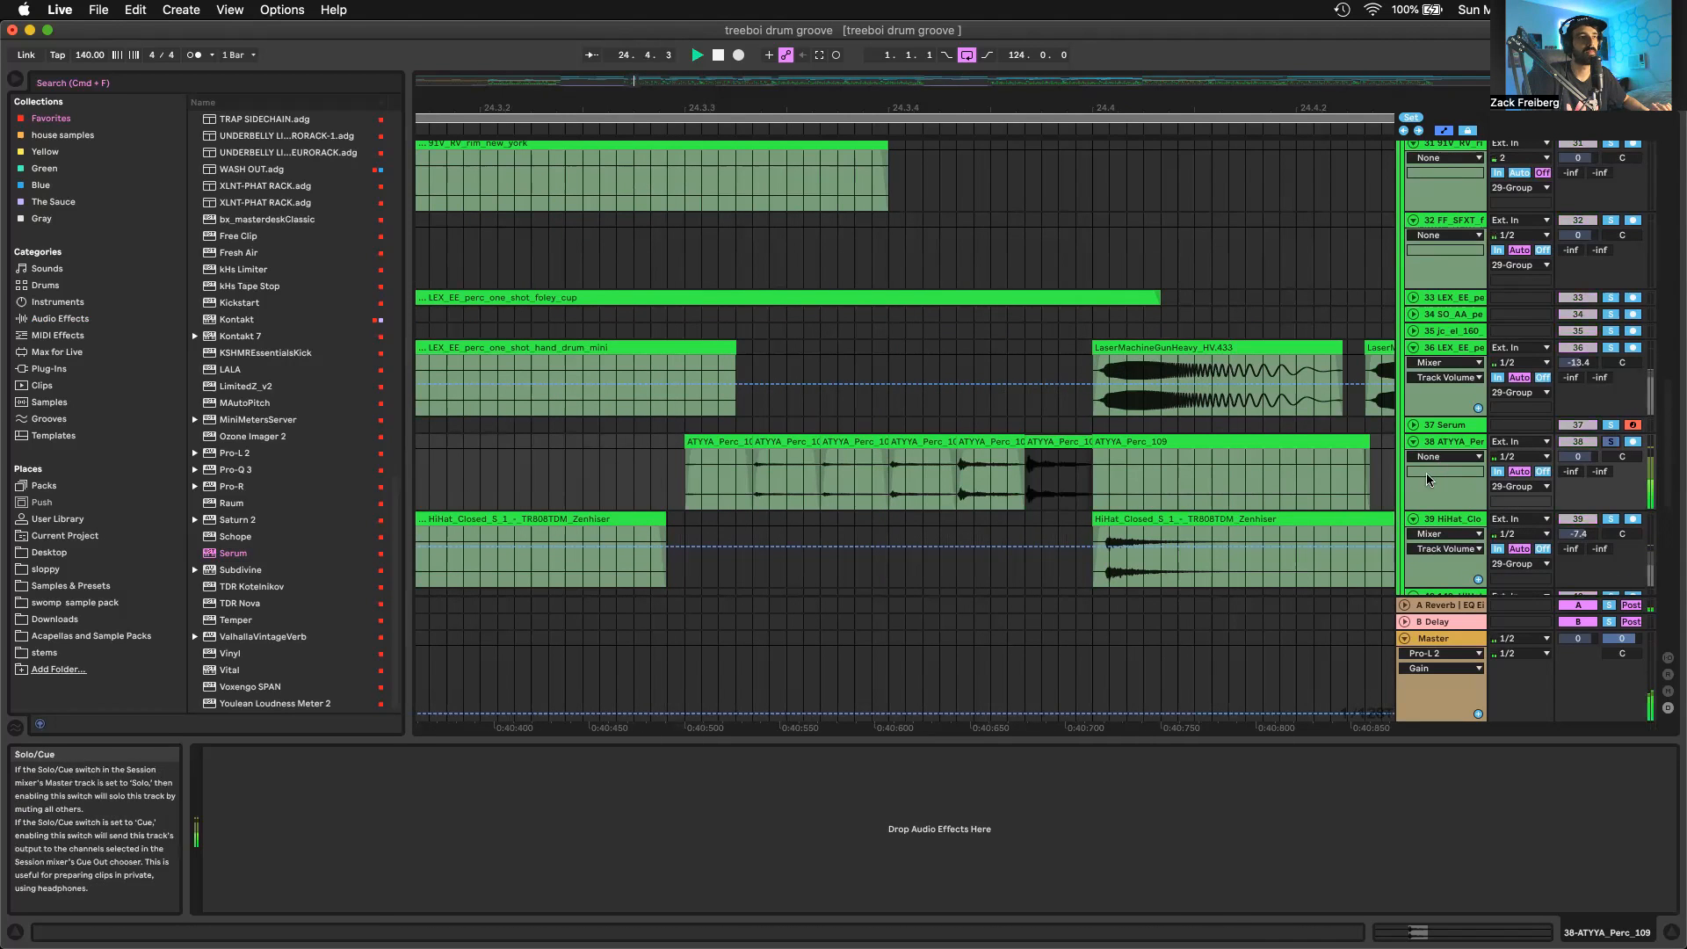
left_click(738, 441)
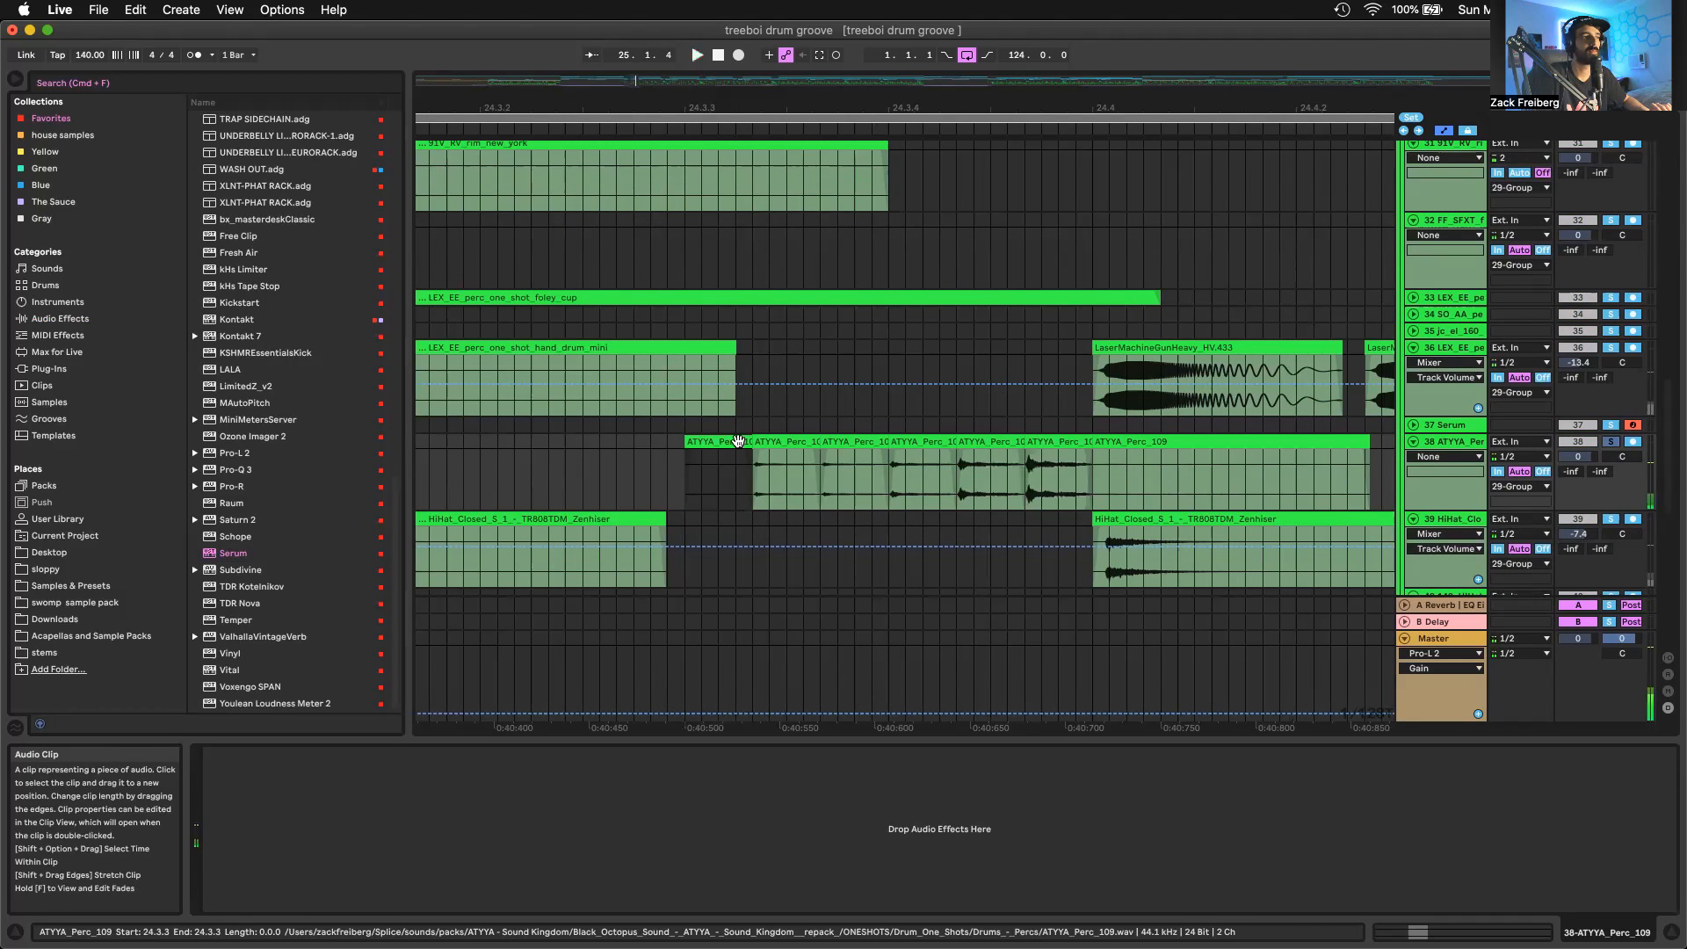
left_click(703, 486)
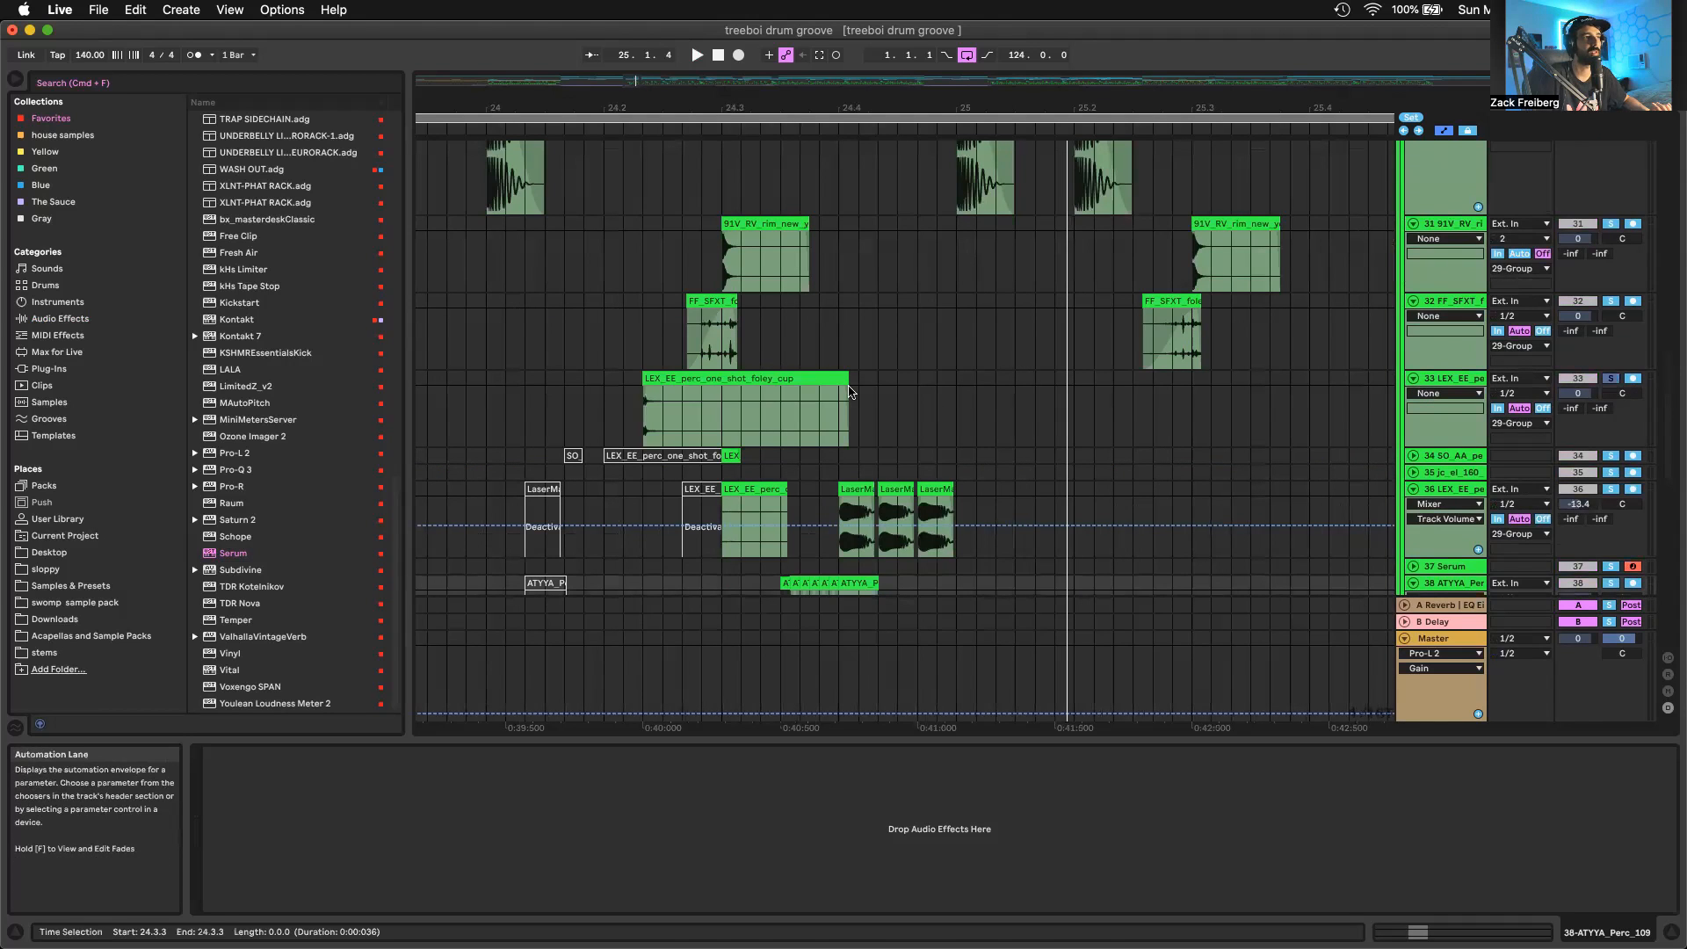
Audition the LEX_EE_perc_one_shot_foley_cup clip on track 33 from 24.2.2
left_click(783, 376)
key("space")
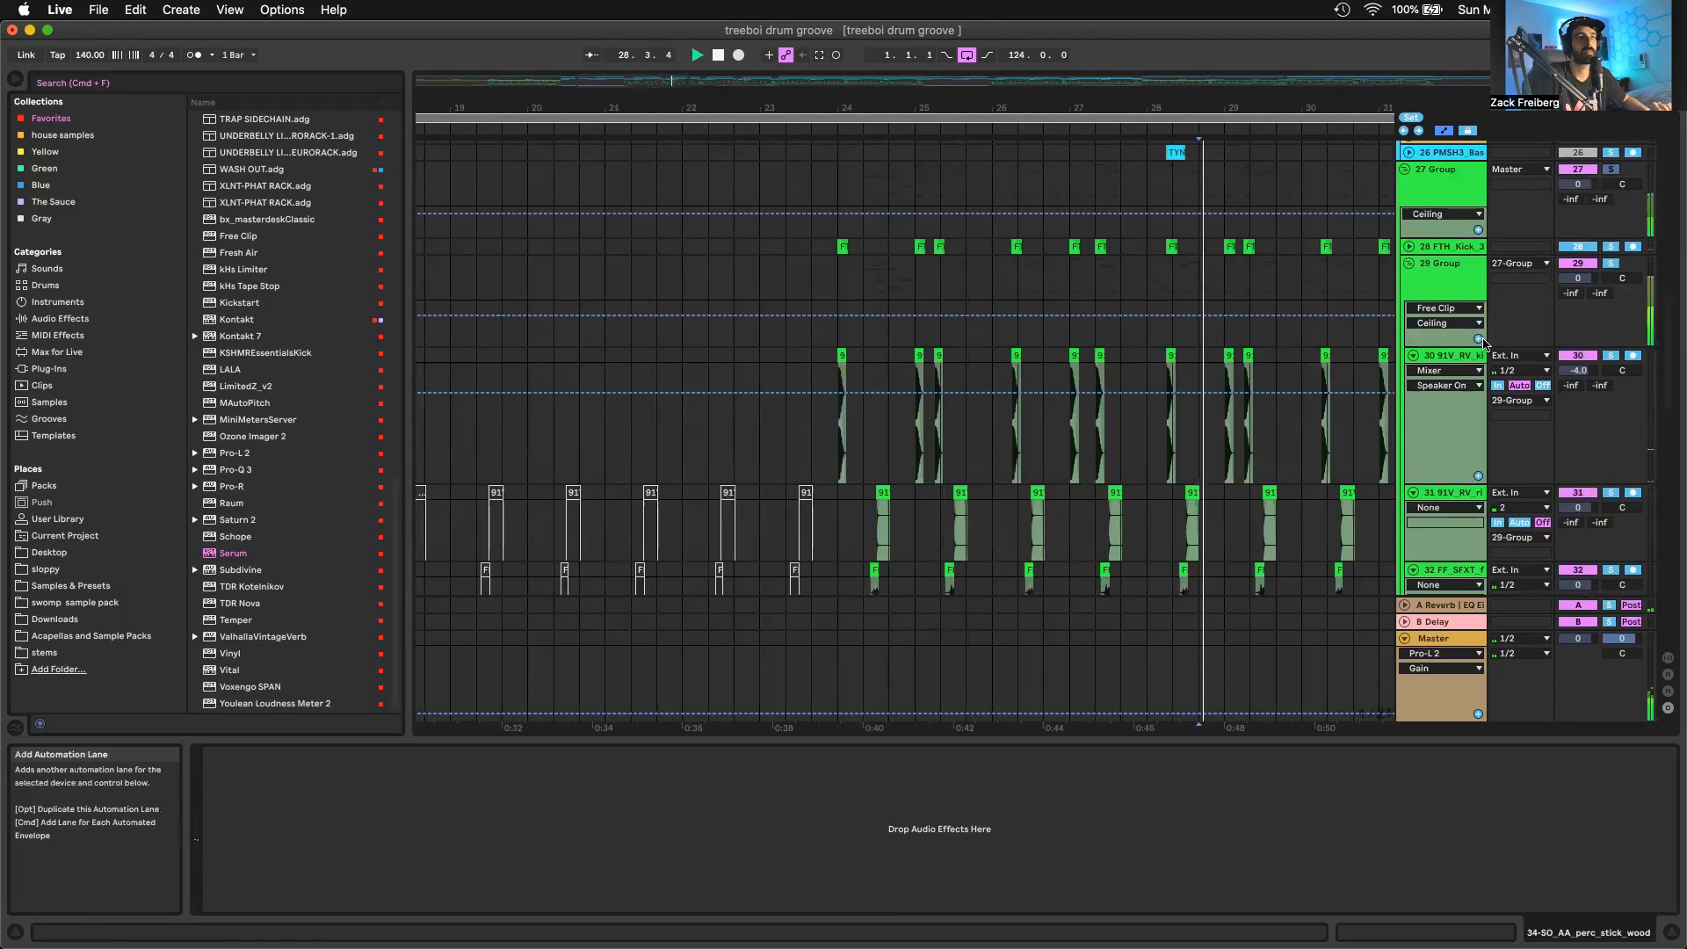
scroll(1303, 421, "down", 10)
key("space")
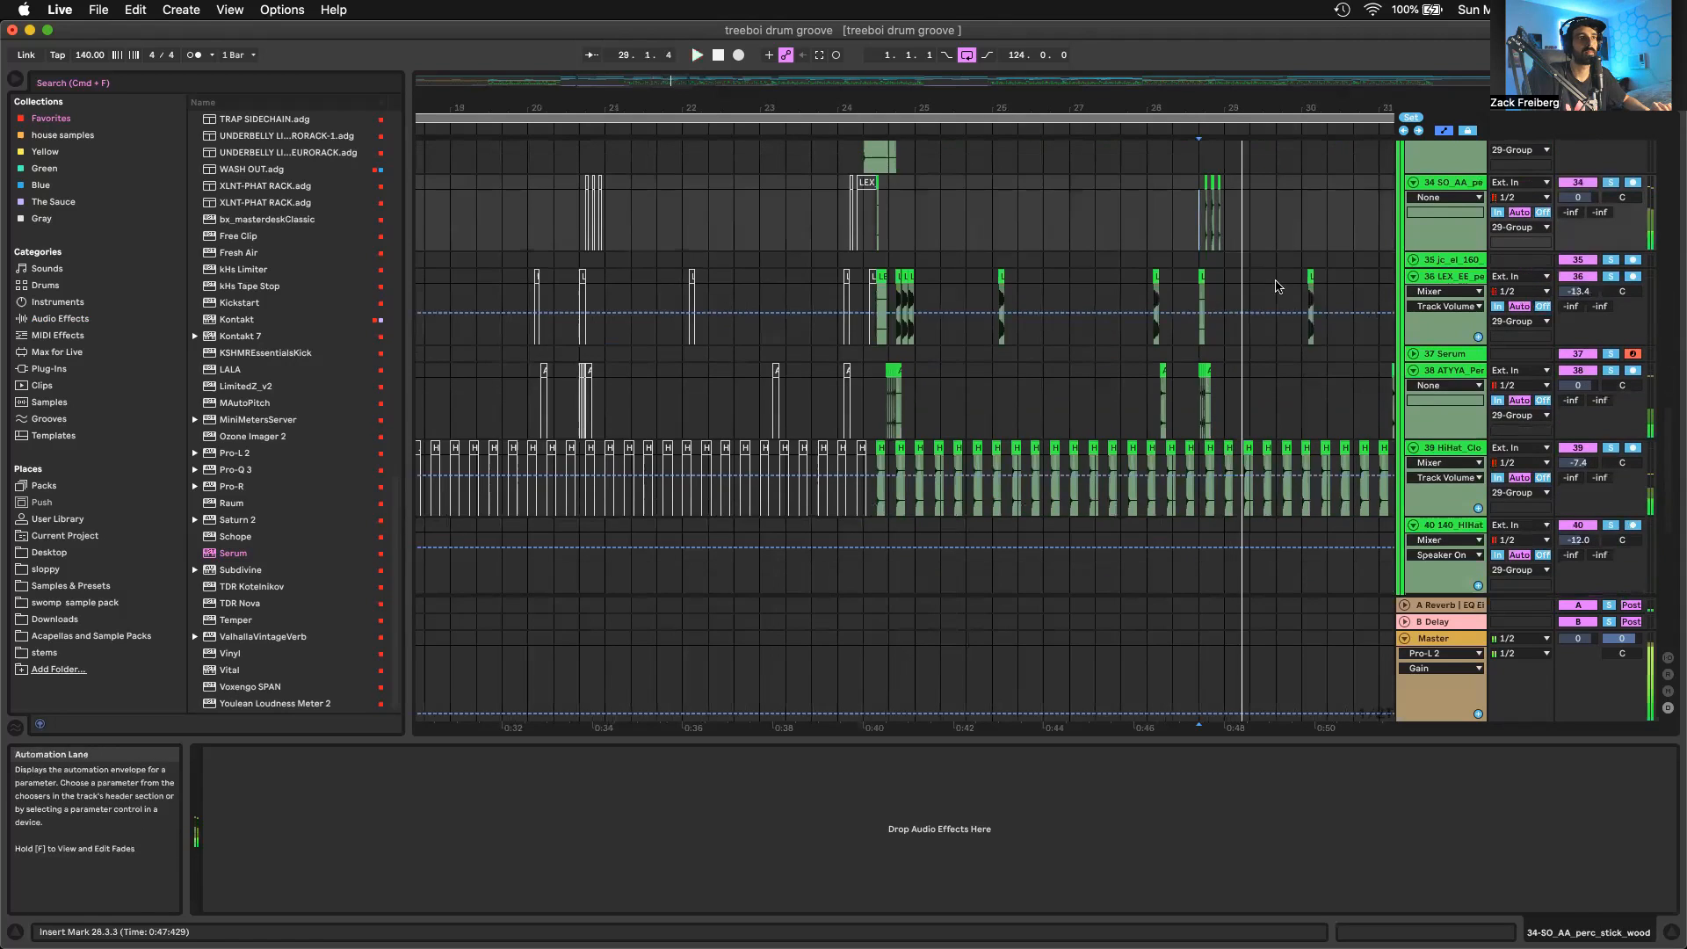
Select the three SO_AA_perc_stick_wood clips on track 34 from 28.4.1 to 29.1.1 and play them
key("plus")
key("plus")
key("plus")
left_click_drag(1197, 403, 1270, 354)
scroll(1230, 369, "right", 5)
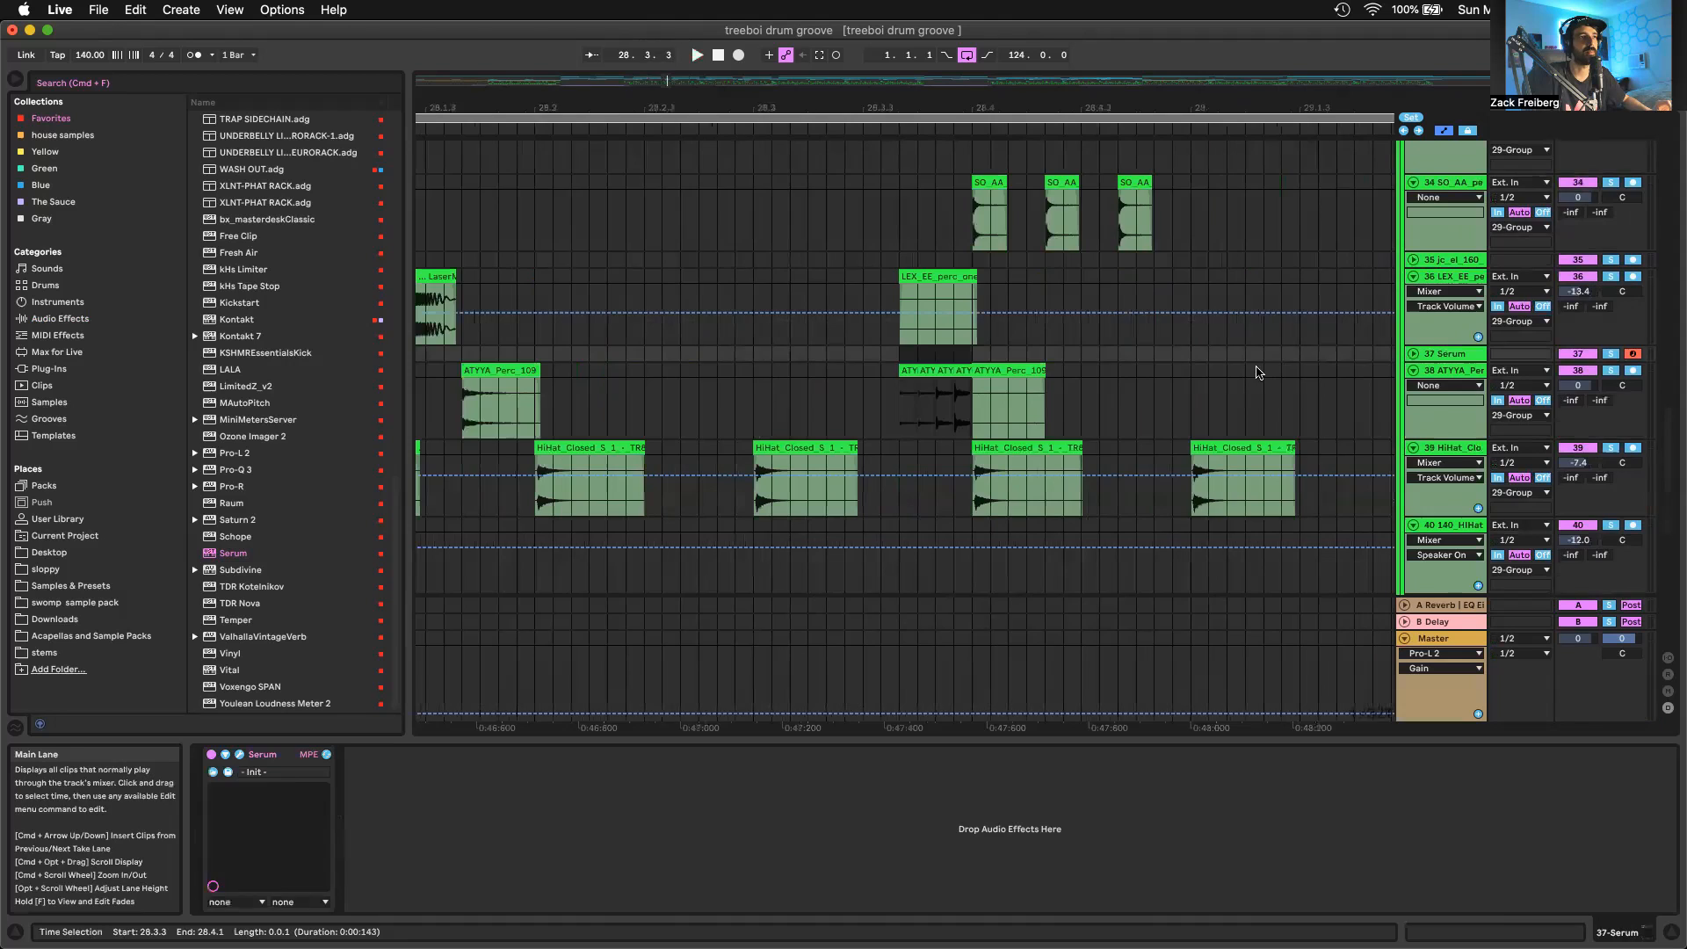
left_click(982, 235)
left_click_drag(982, 235, 1219, 191)
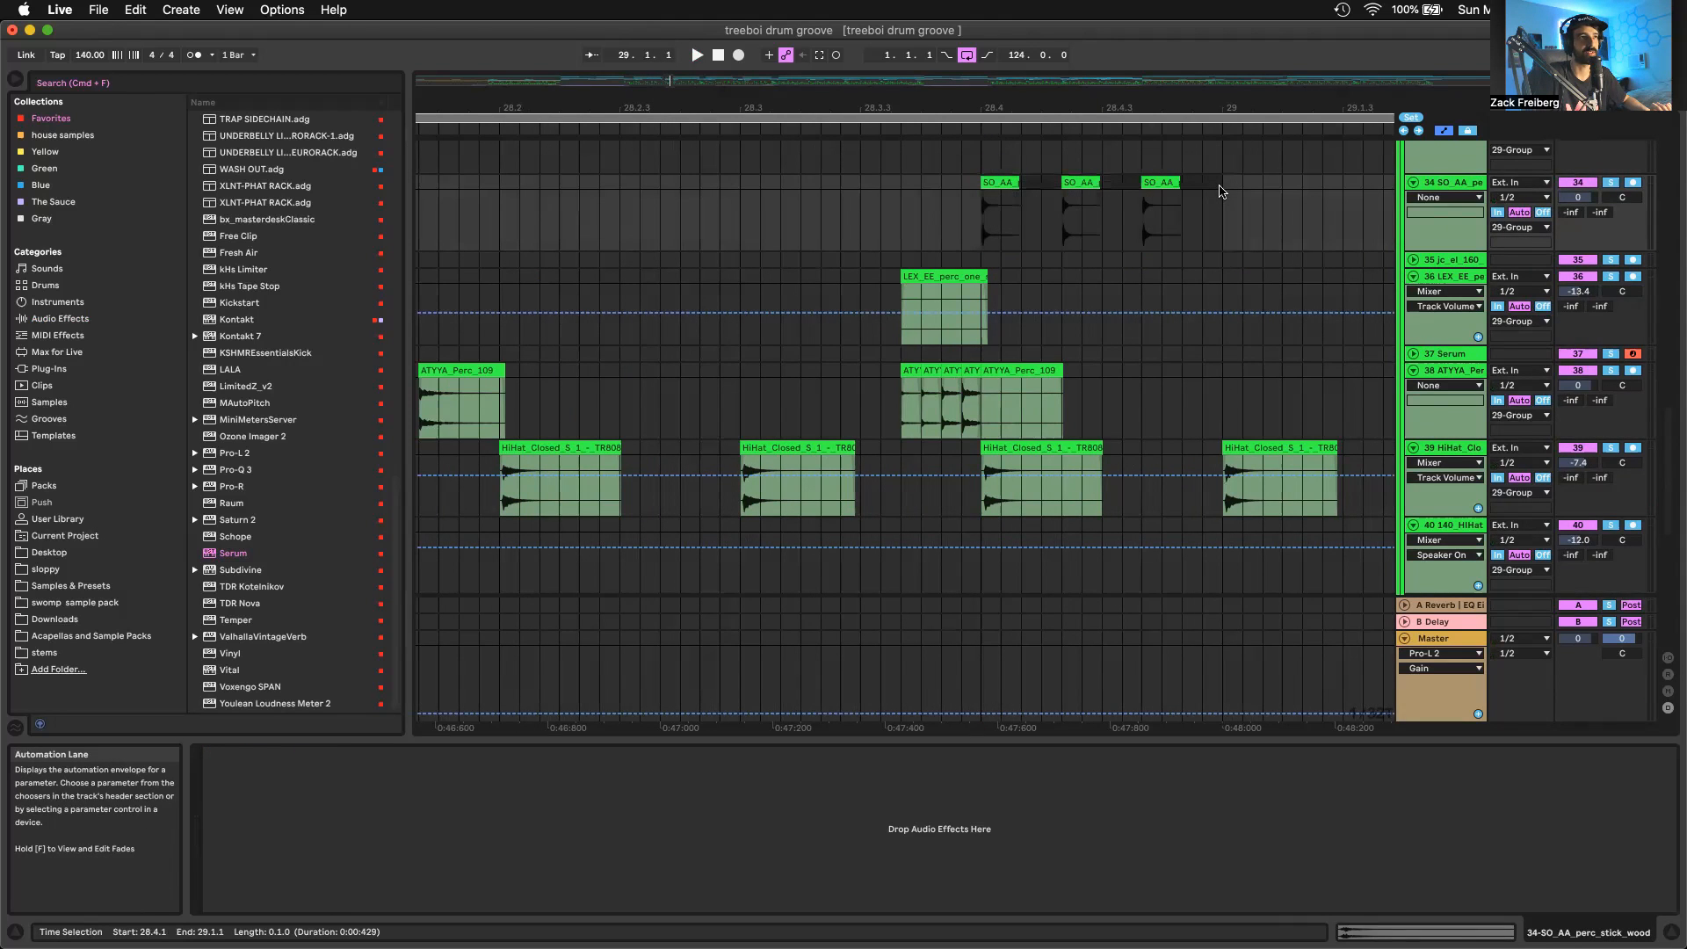
key("space")
key("space")
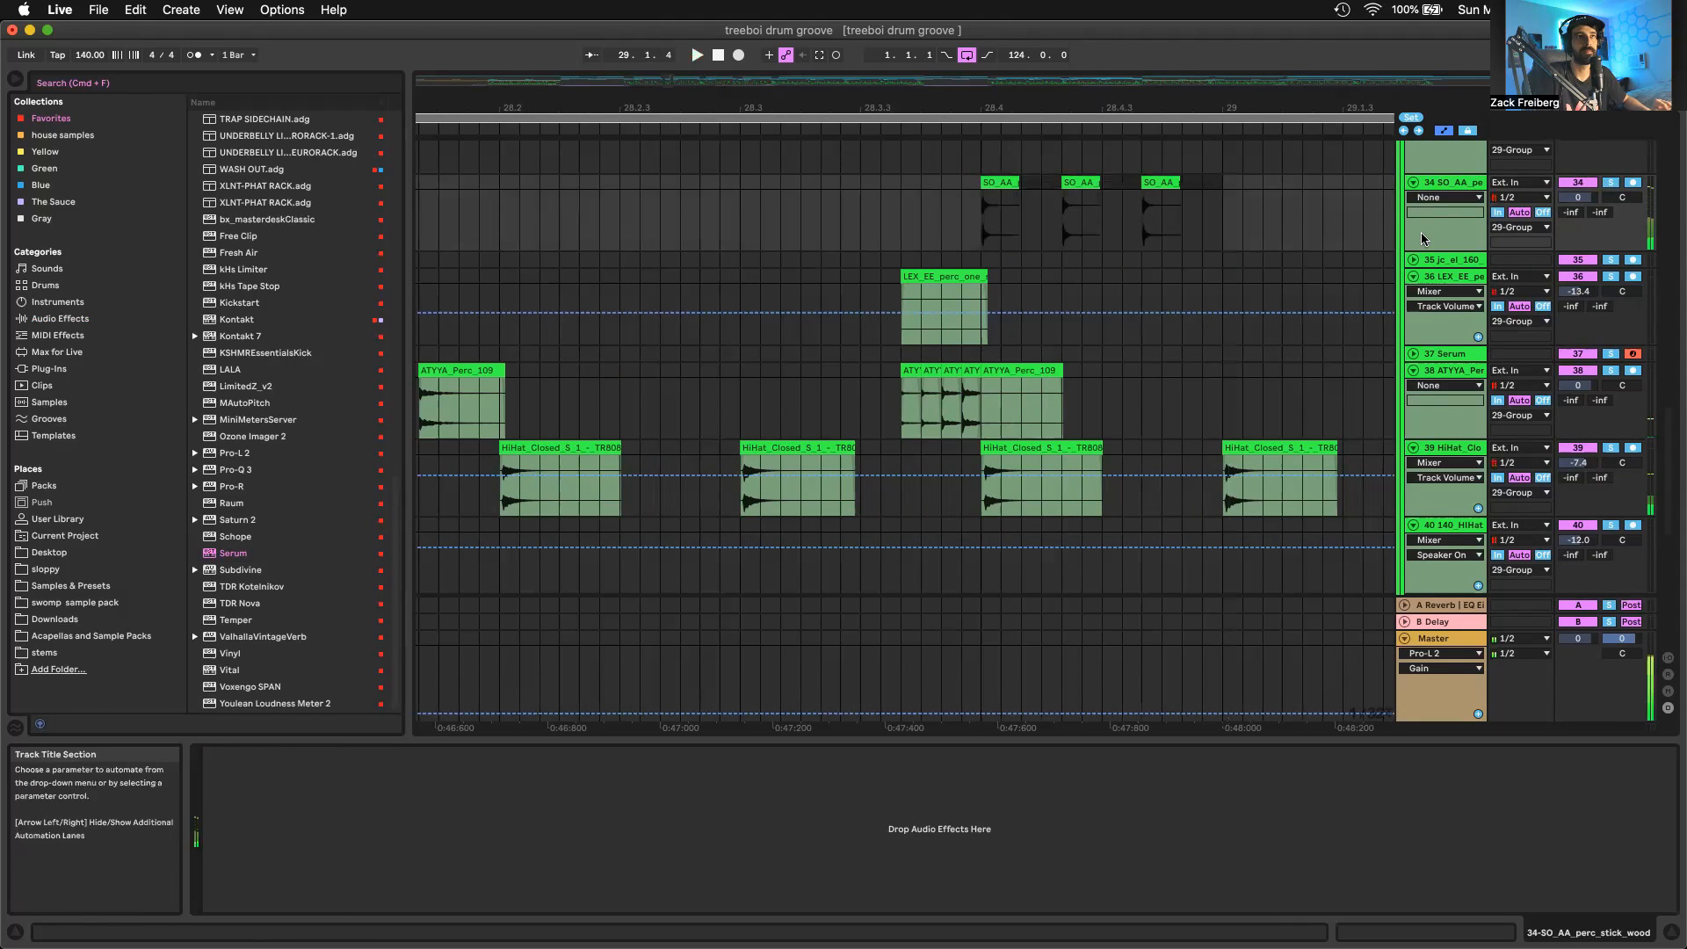
Play the percussion layers together from 25.1.1 and follow the arrangement through the following bars
scroll(1289, 294, "down", 10)
scroll(1054, 395, "up", 4)
left_click(907, 398)
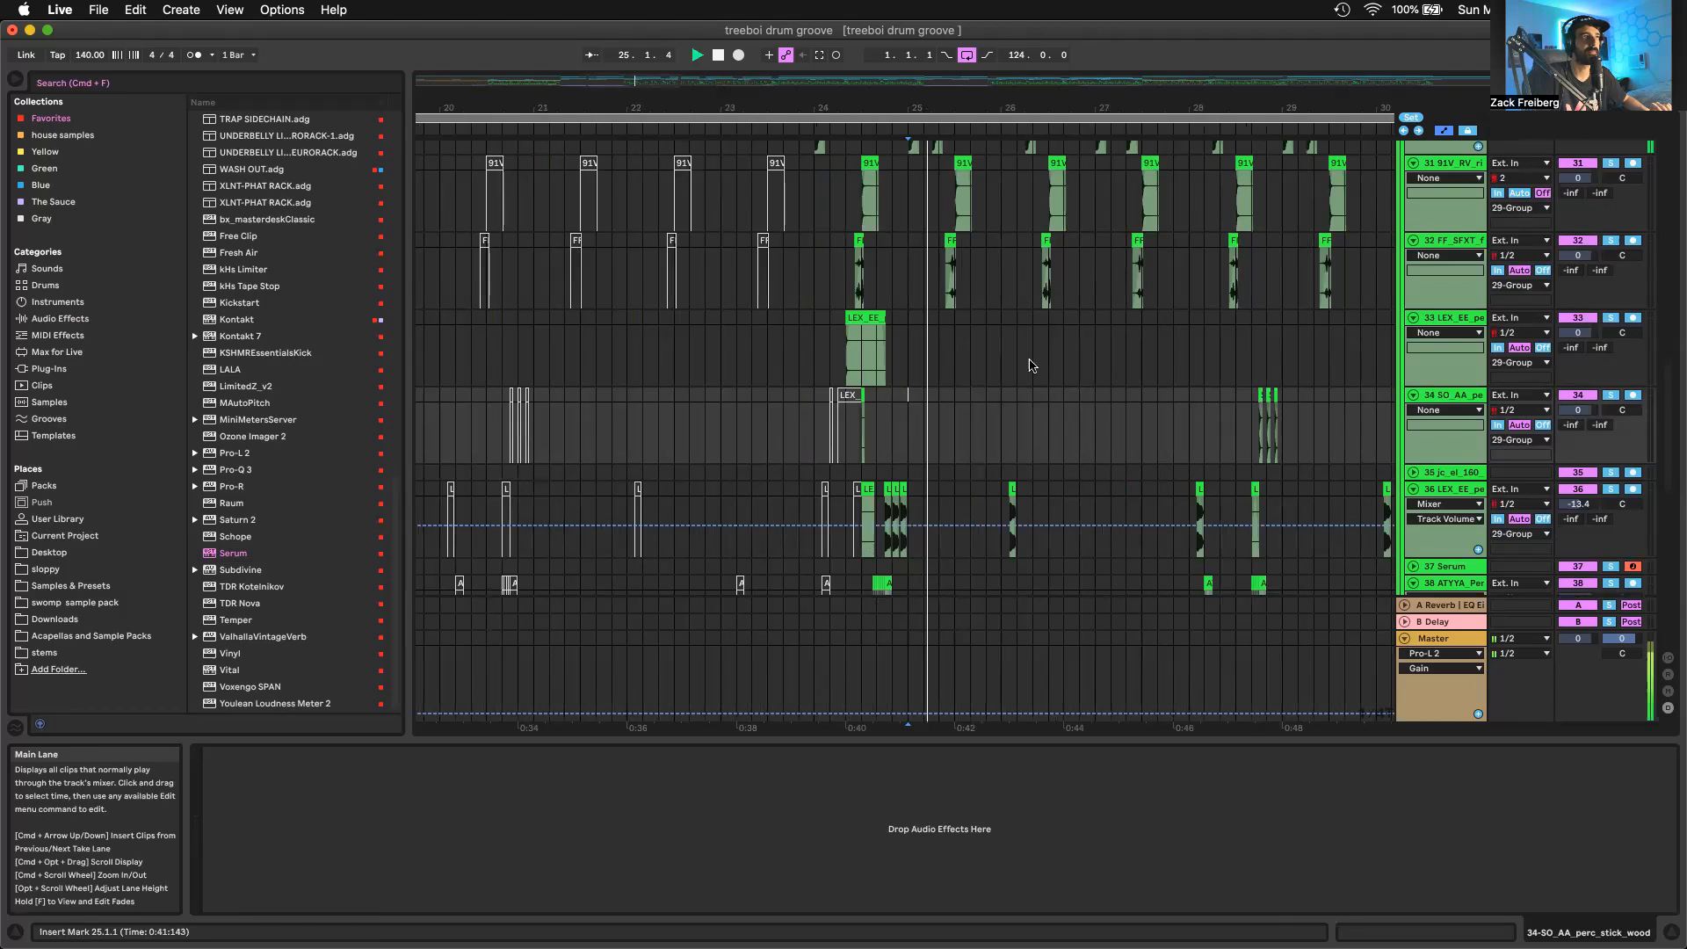
scroll(1227, 388, "down", 2)
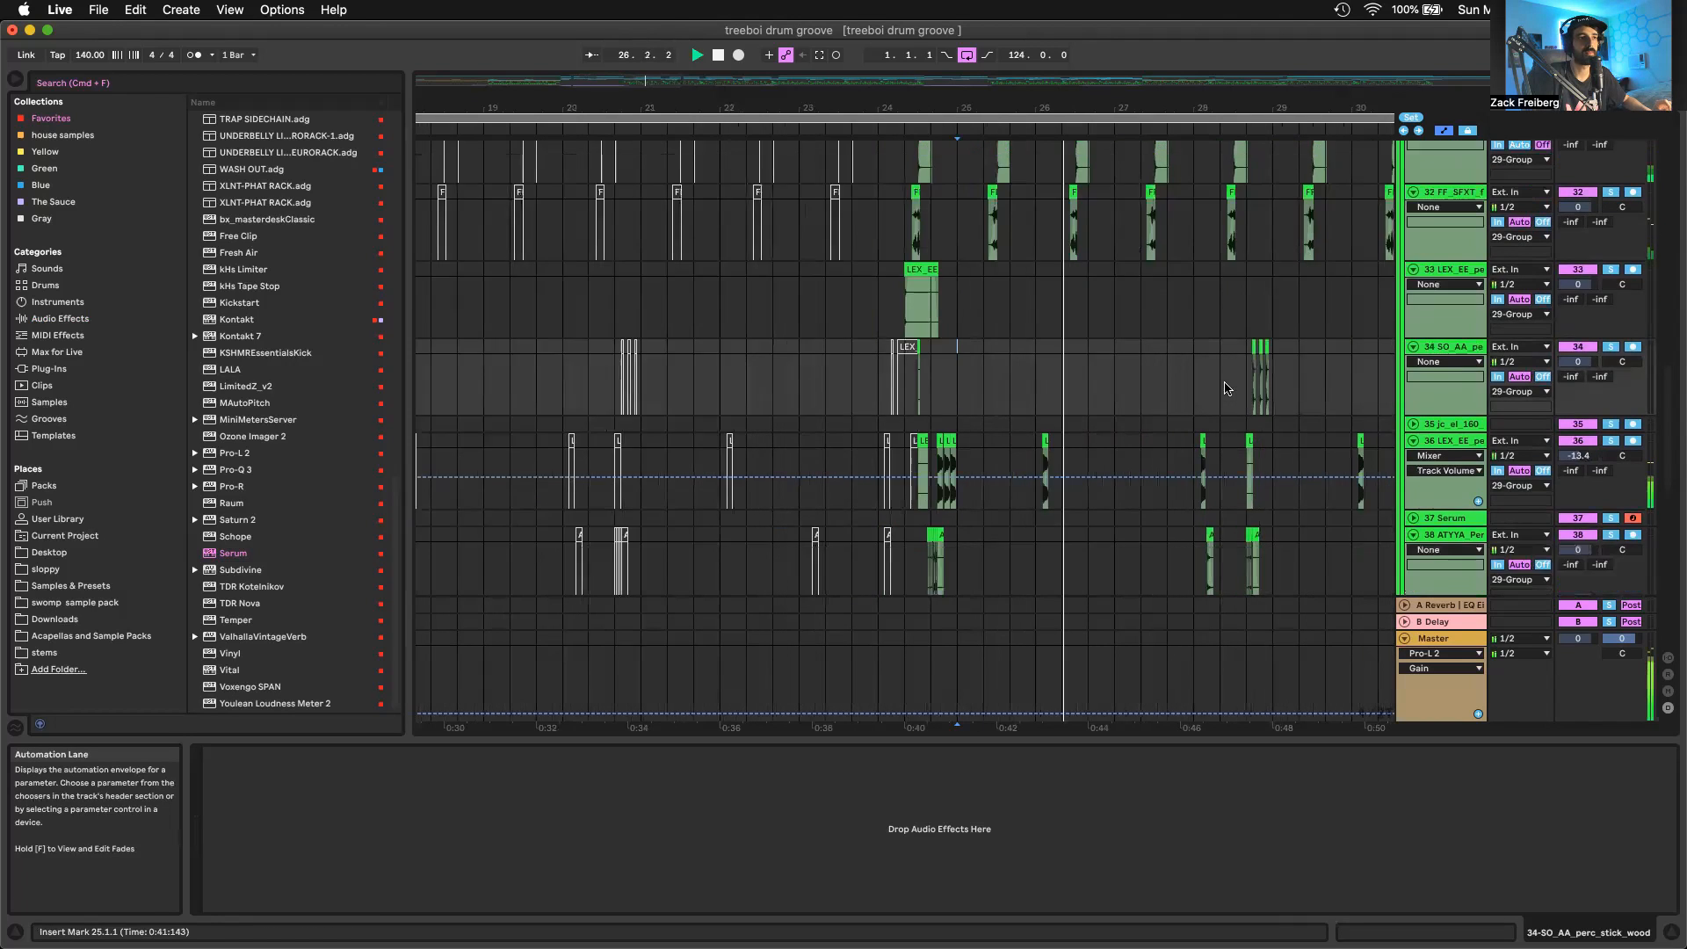
scroll(1221, 385, "down", 4)
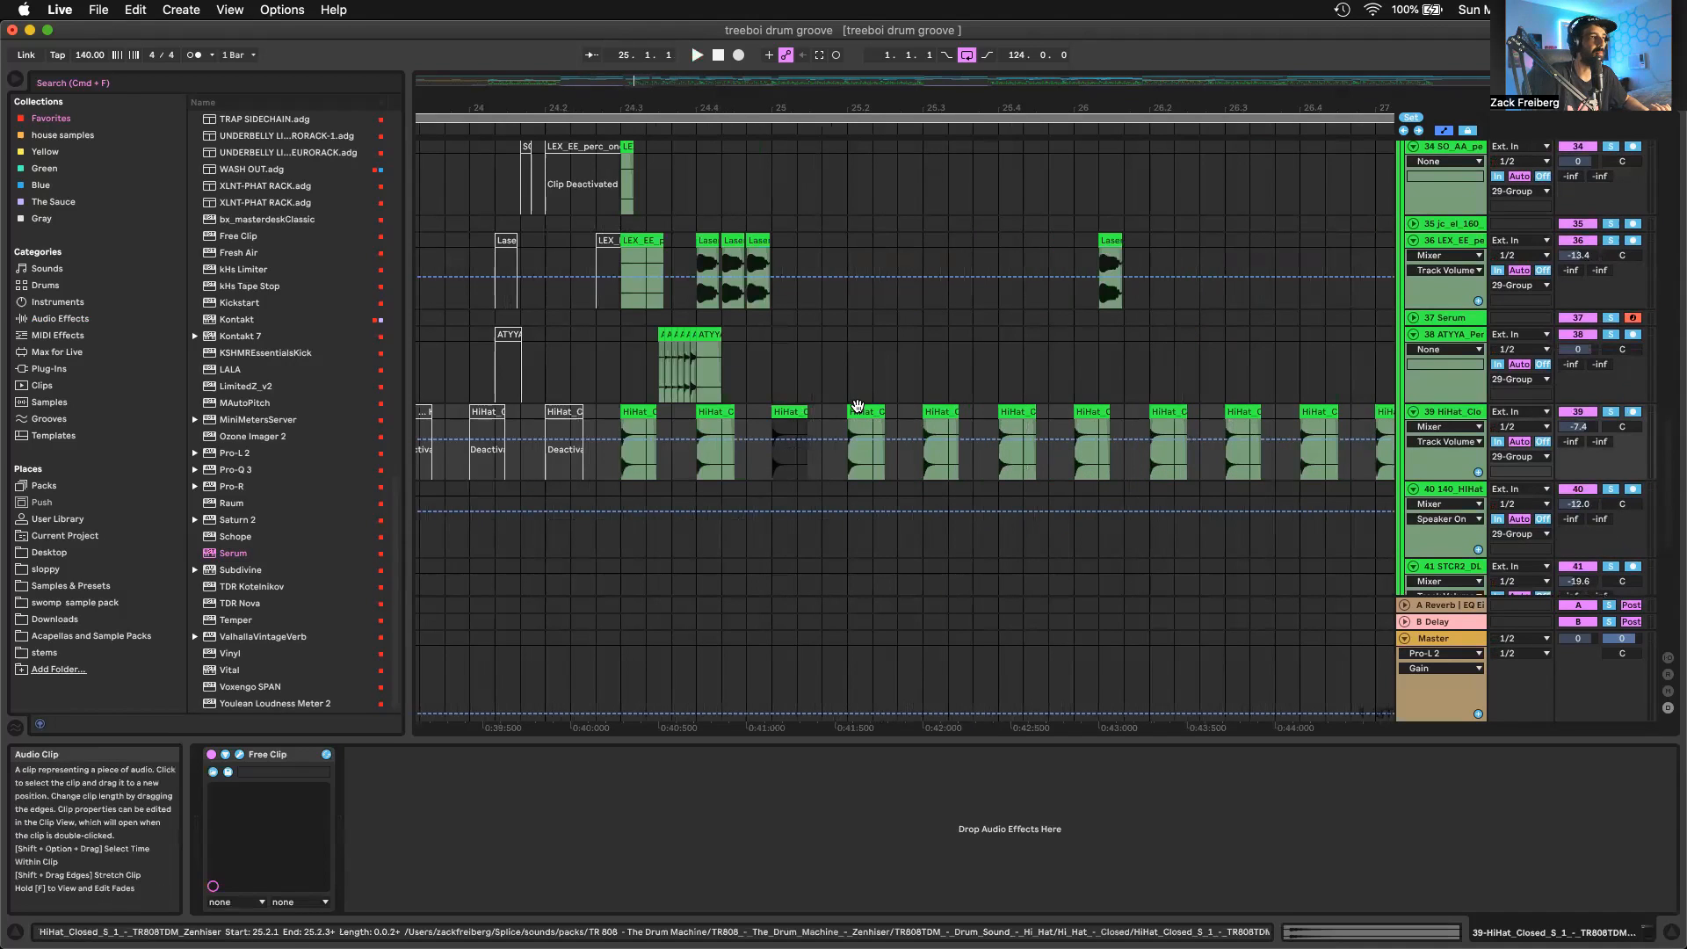
Open the closed hi-hat clips at 25.2.1 and 25.1.1 on track 39 and compare their gain and pitch settings
left_click(857, 409)
double_click(857, 409)
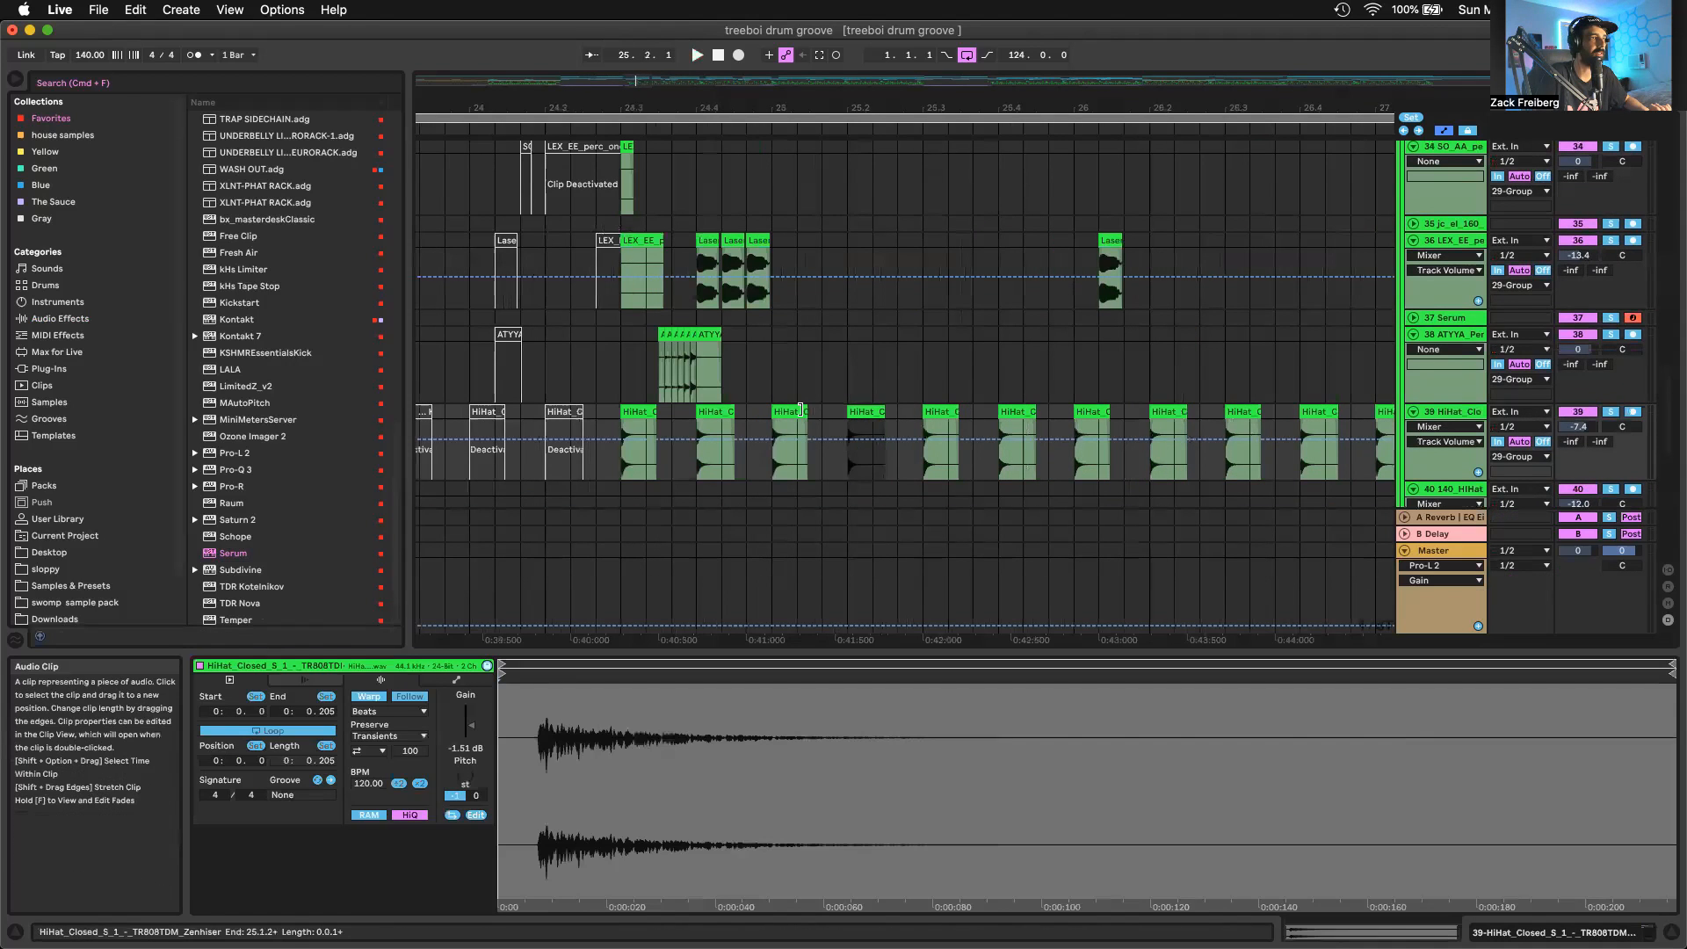
left_click(797, 410)
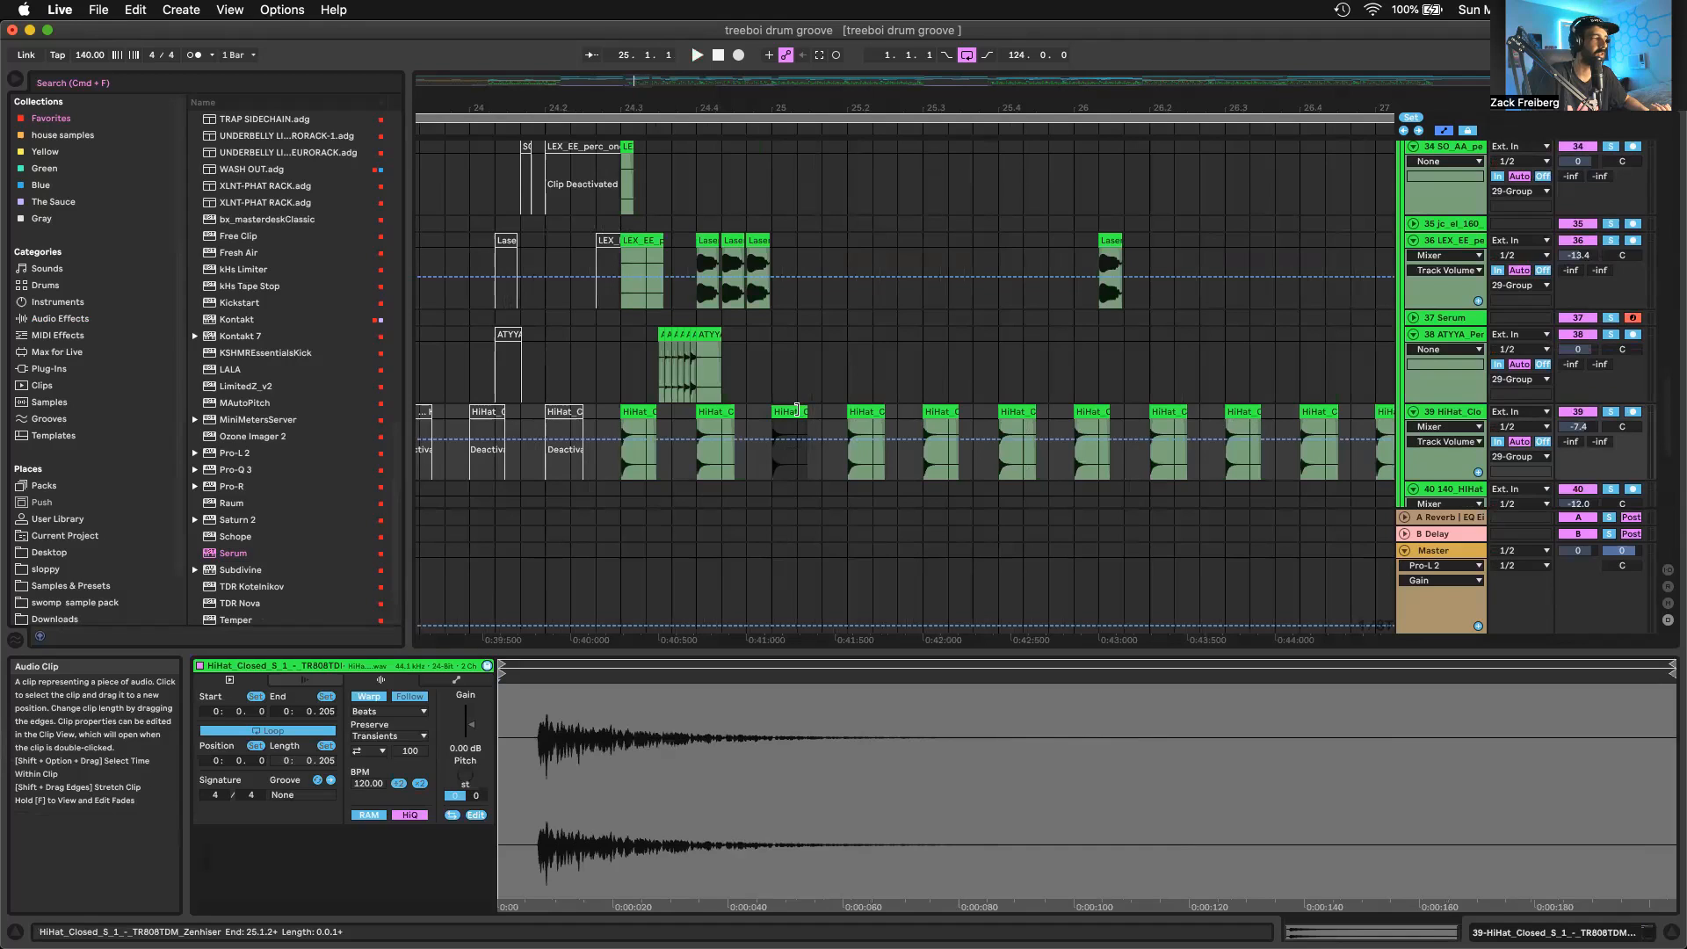
left_click(860, 408)
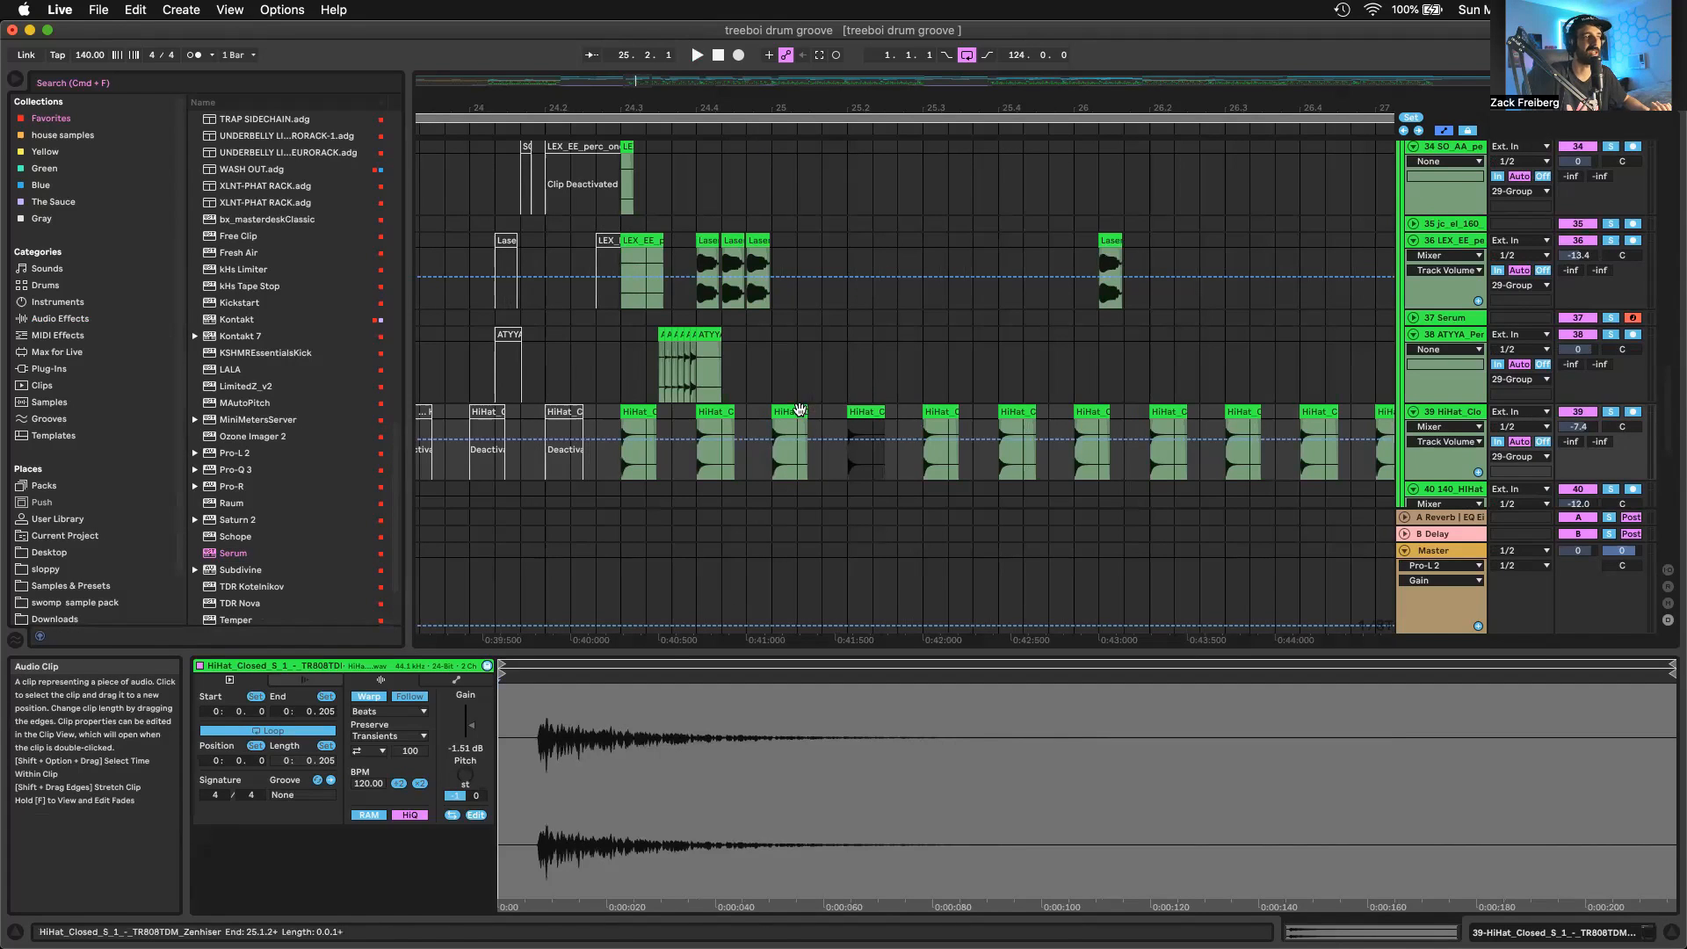
key("Left")
scroll(873, 427, "down", 6)
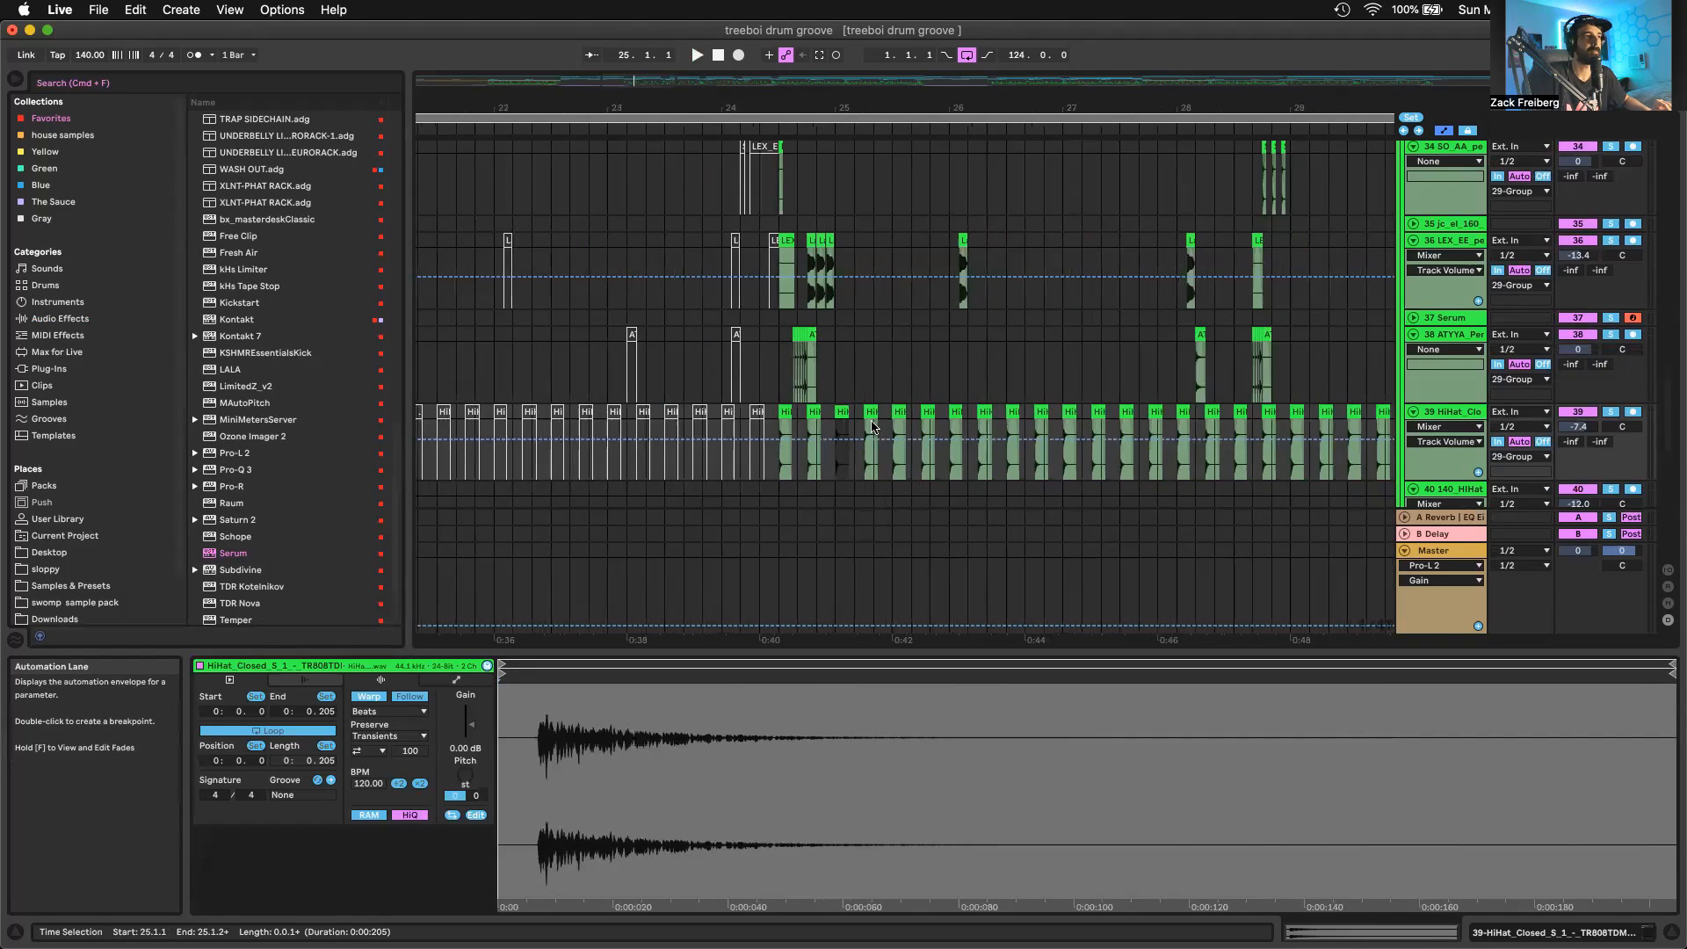
Select the closed hi-hat clip at 25.1.1, solo track 39 and play the hi-hat pattern from there
left_click(894, 415, "shift")
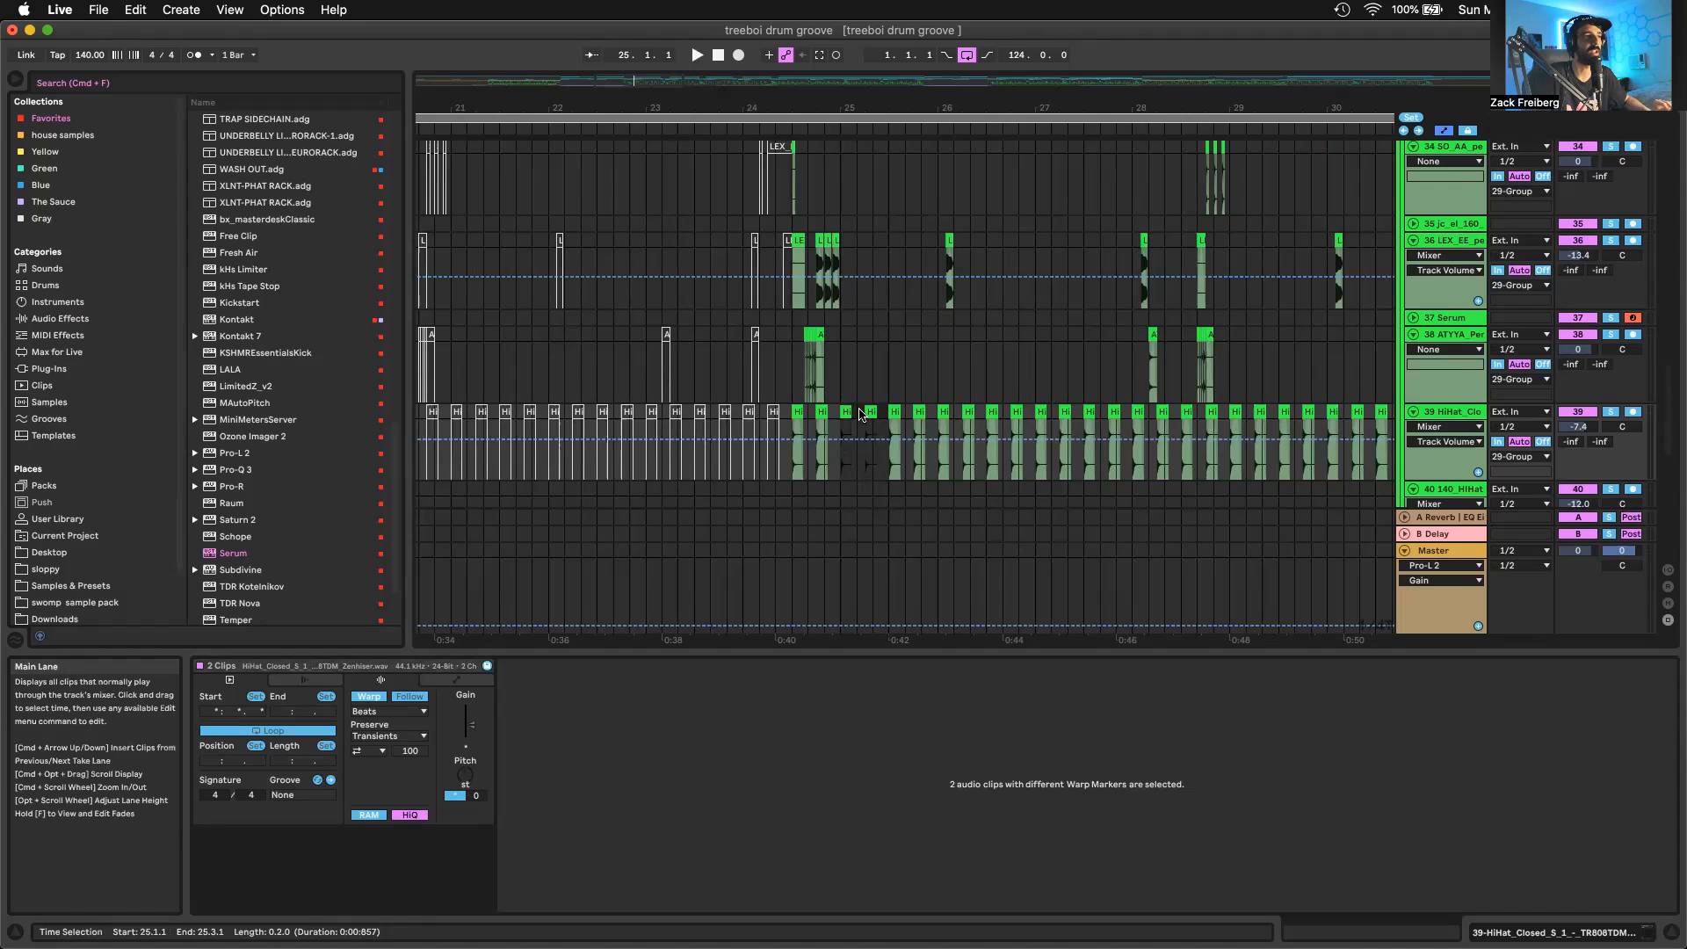
scroll(877, 415, "up", 5)
left_click(845, 417)
left_click(843, 415)
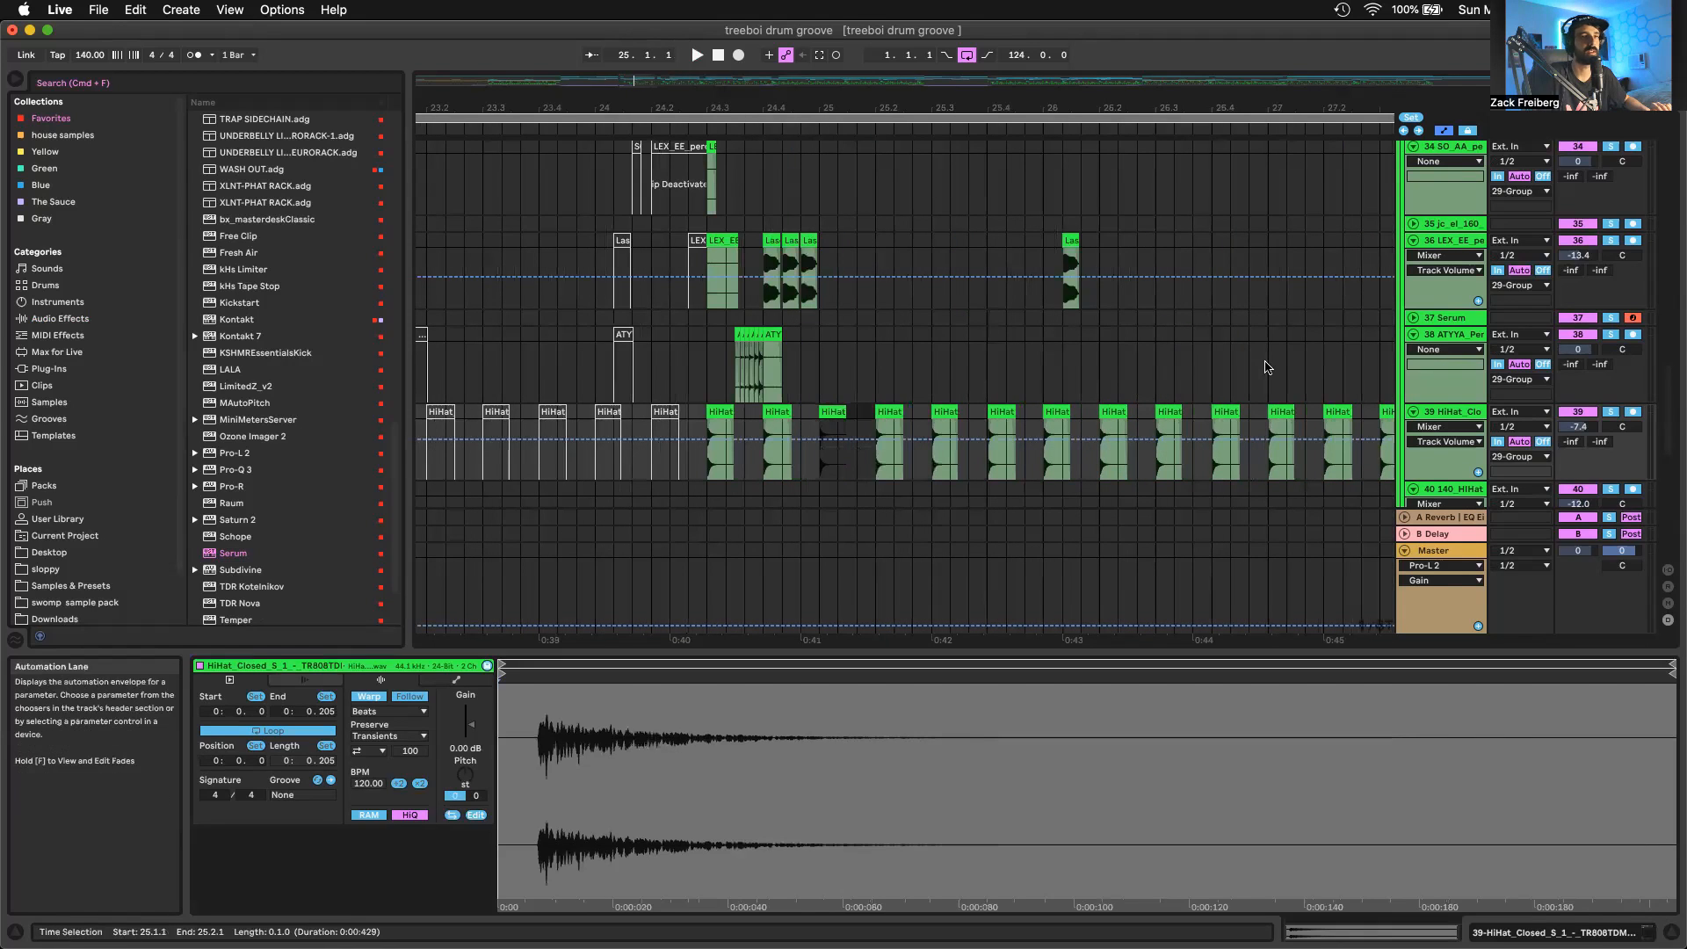
left_click(1608, 413)
key("space")
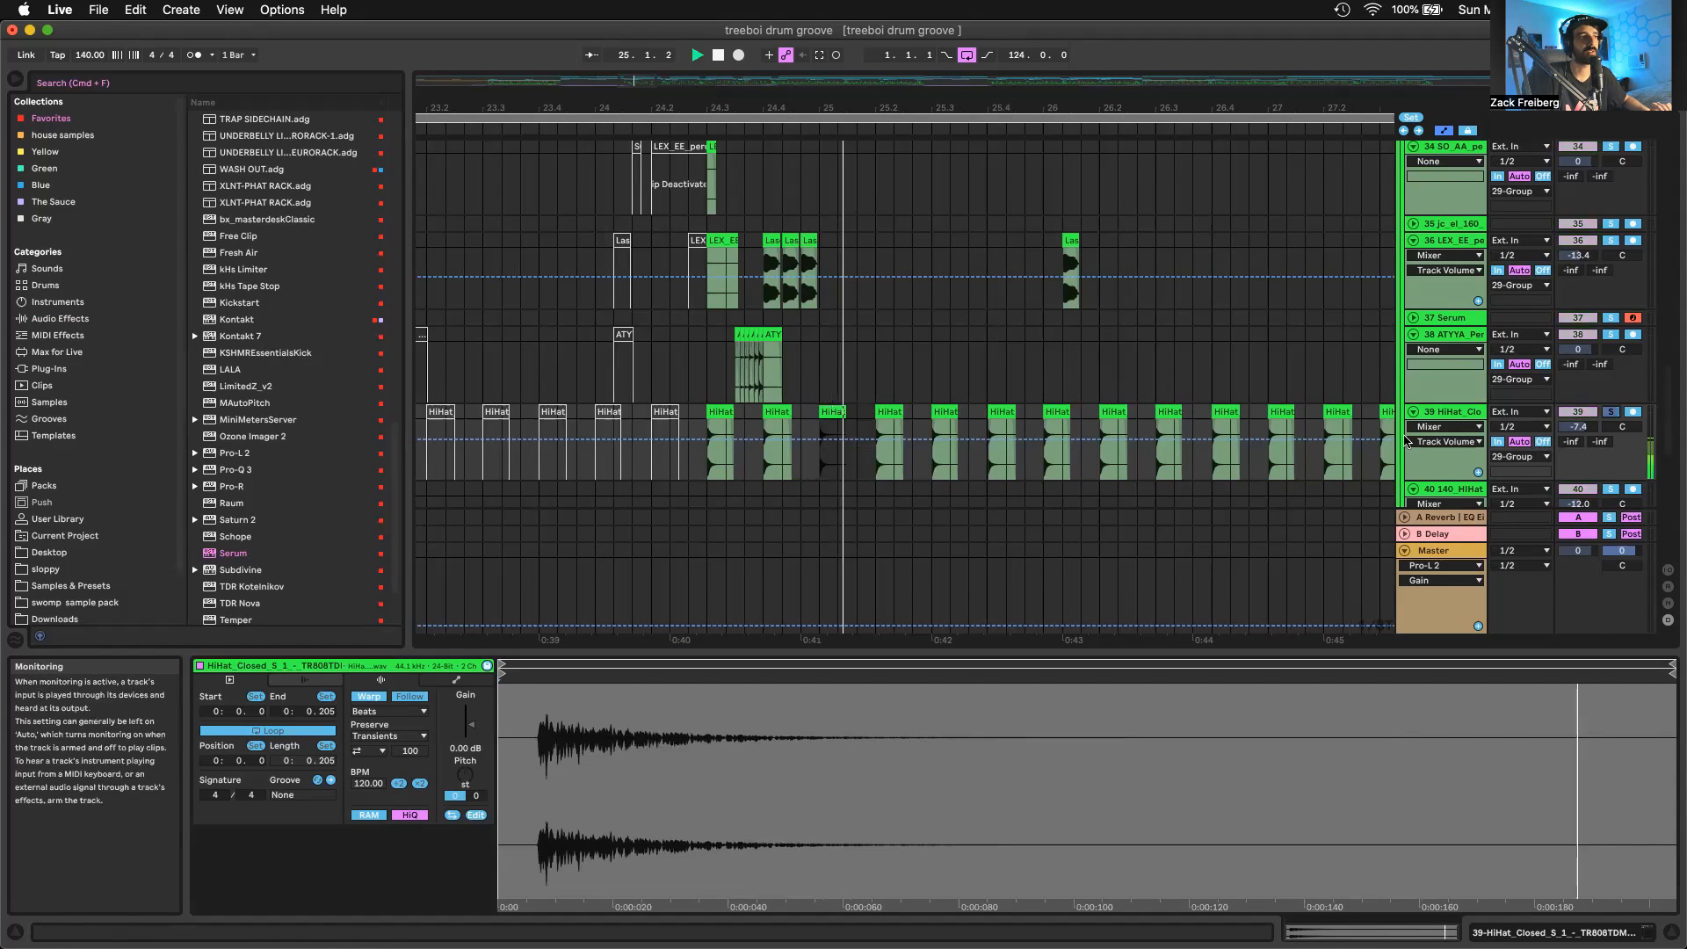
scroll(1105, 332, "down", 5)
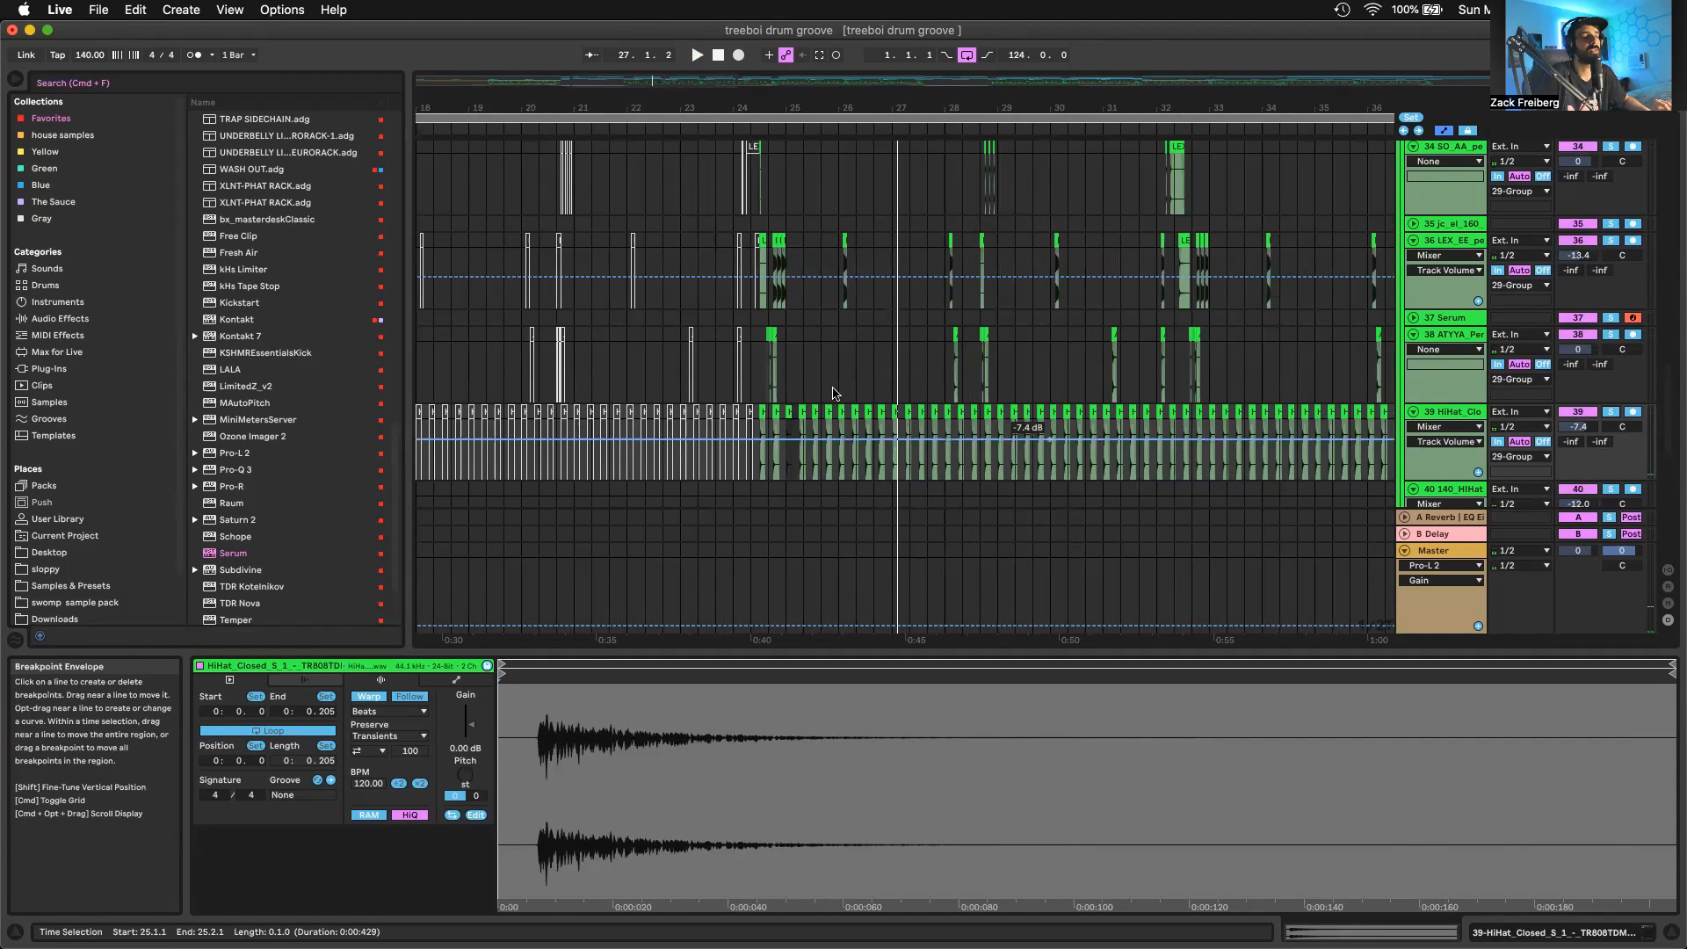
Switch between the neighbouring hi-hat clips at 25.2.1 and 25.1.1 to recheck the gain and pitch variation
scroll(808, 402, "up", 4)
scroll(806, 404, "up", 6)
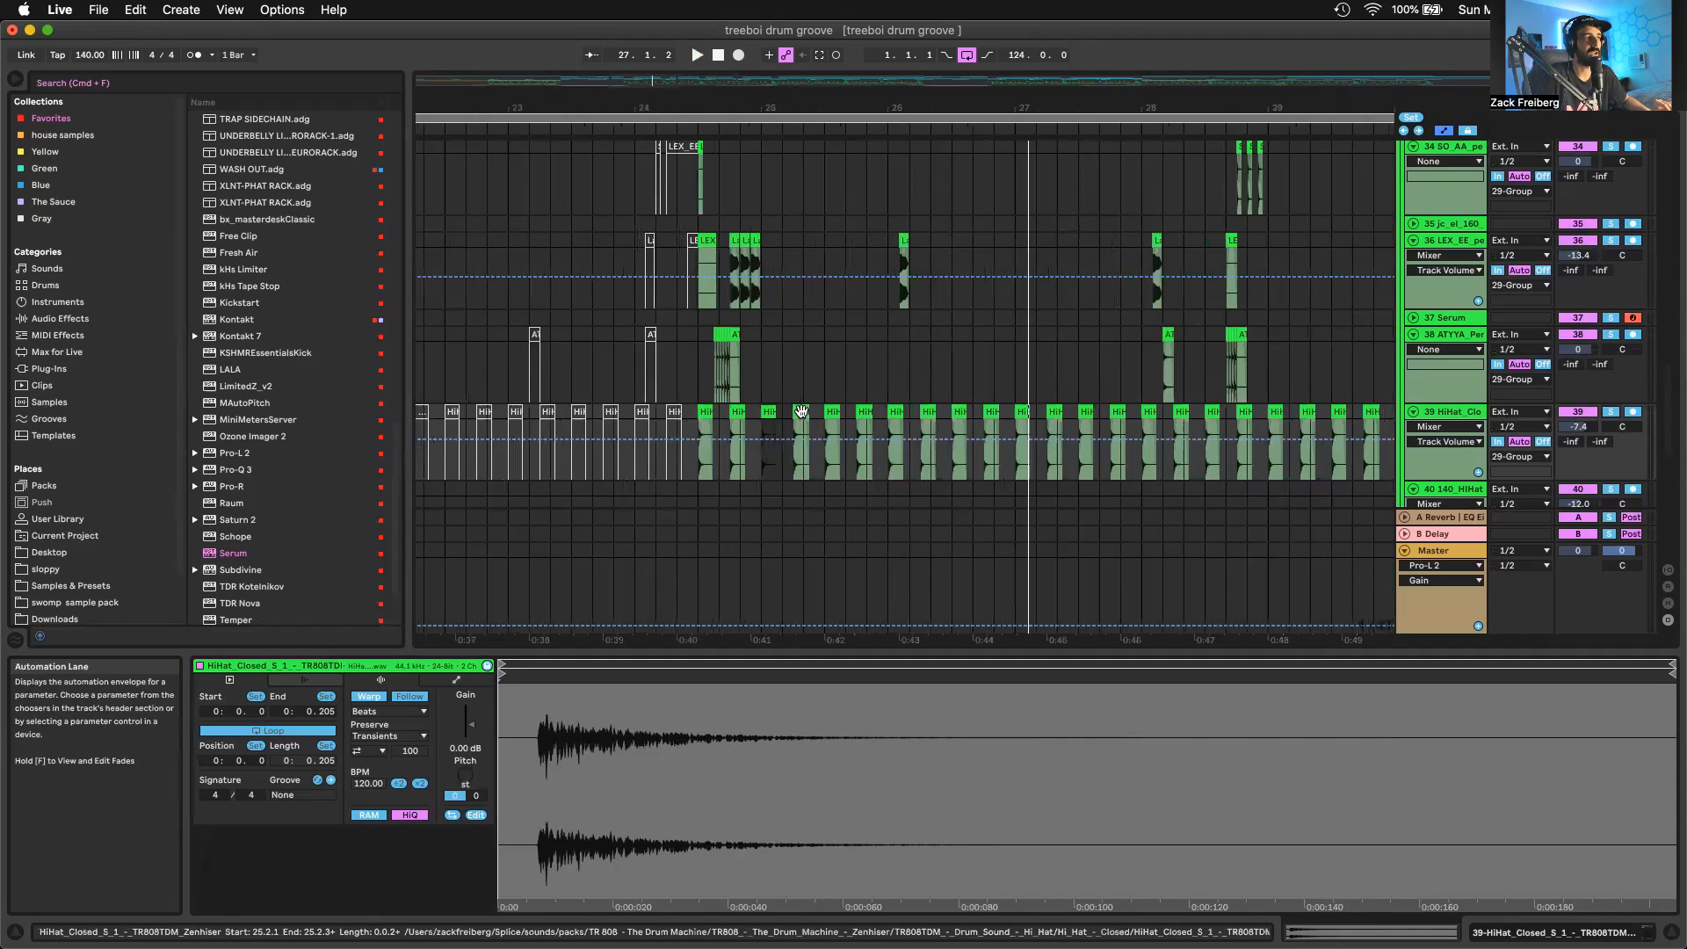
left_click(792, 412)
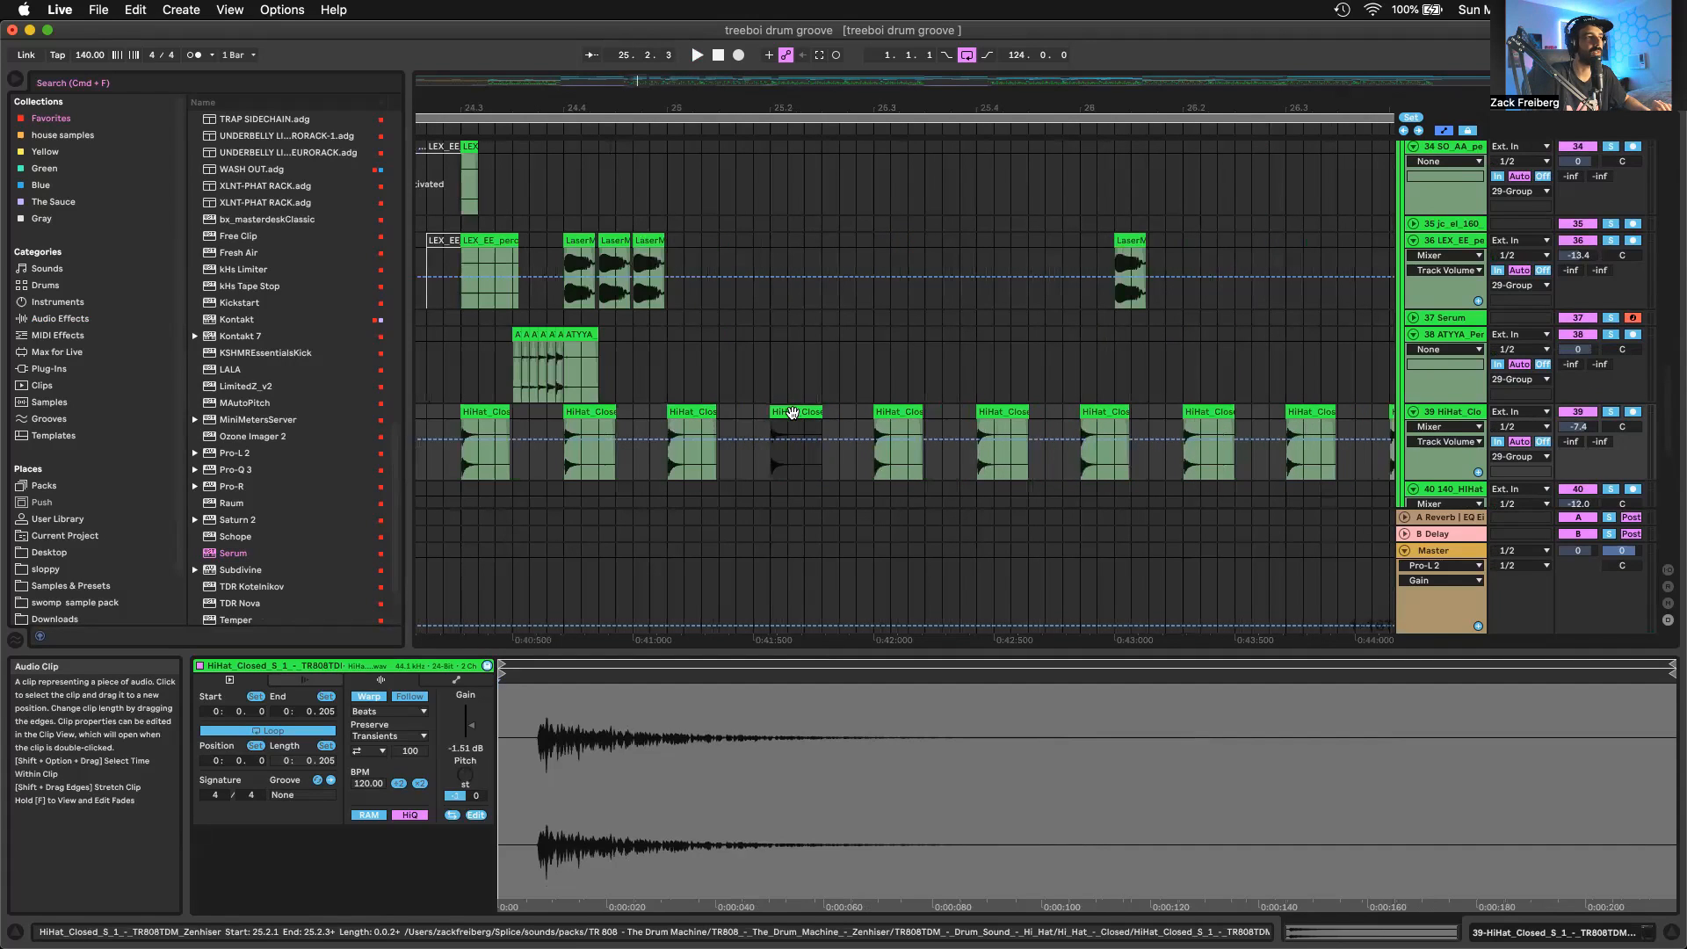
left_click(700, 410)
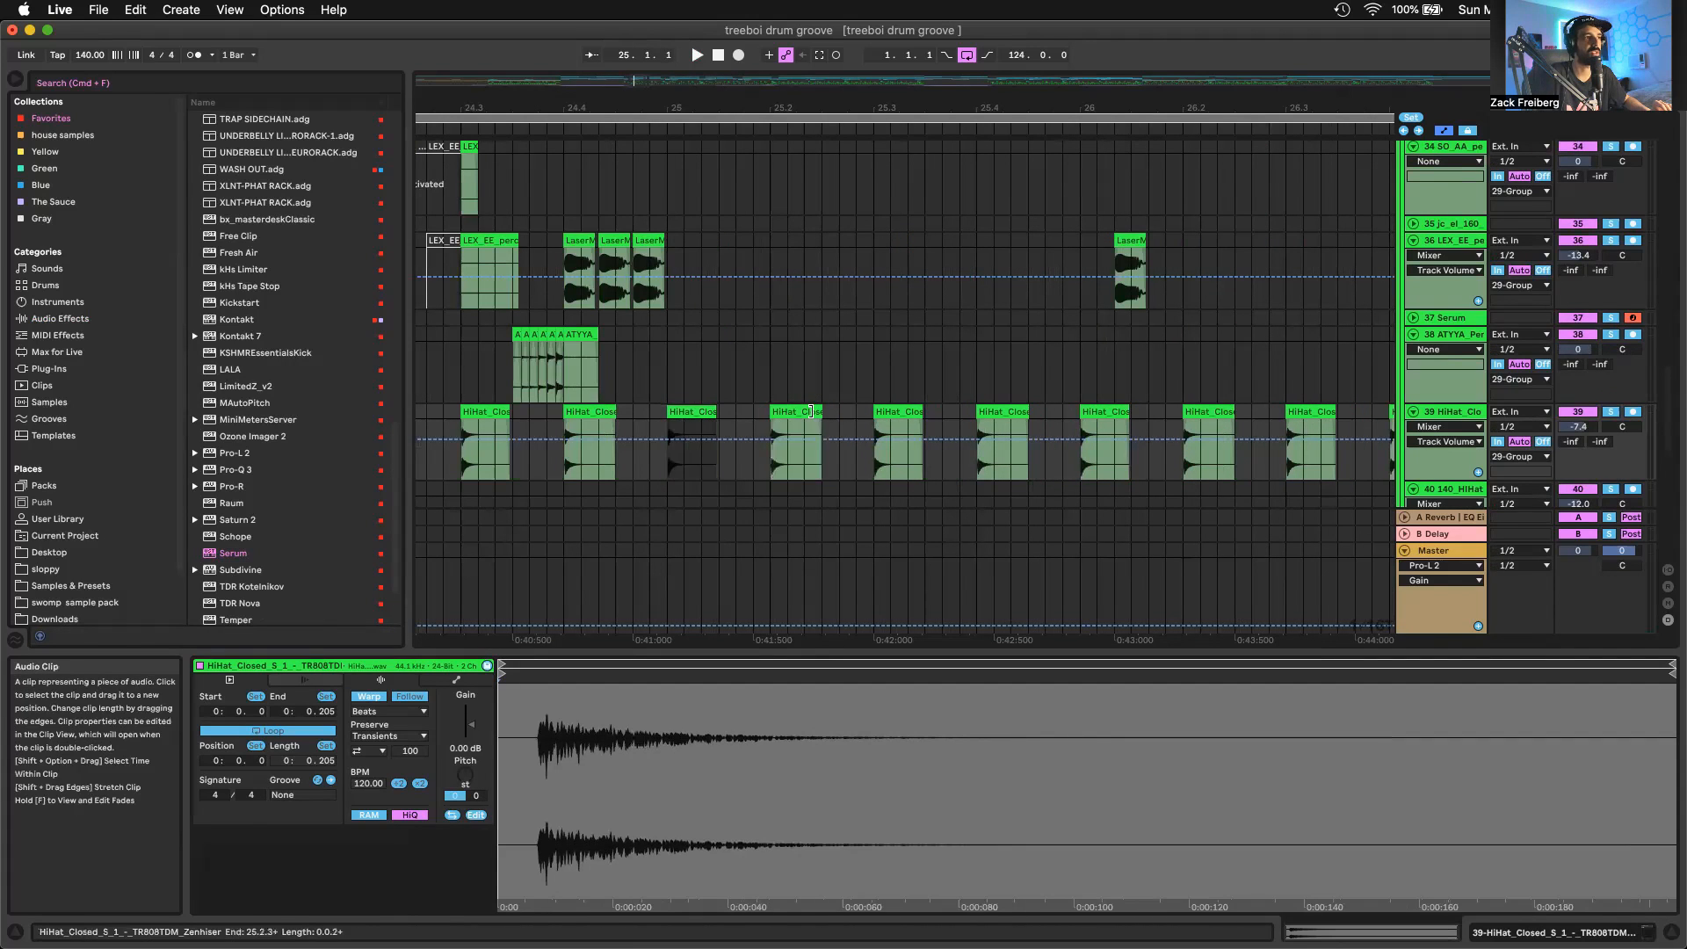
left_click(789, 411)
left_click(788, 413)
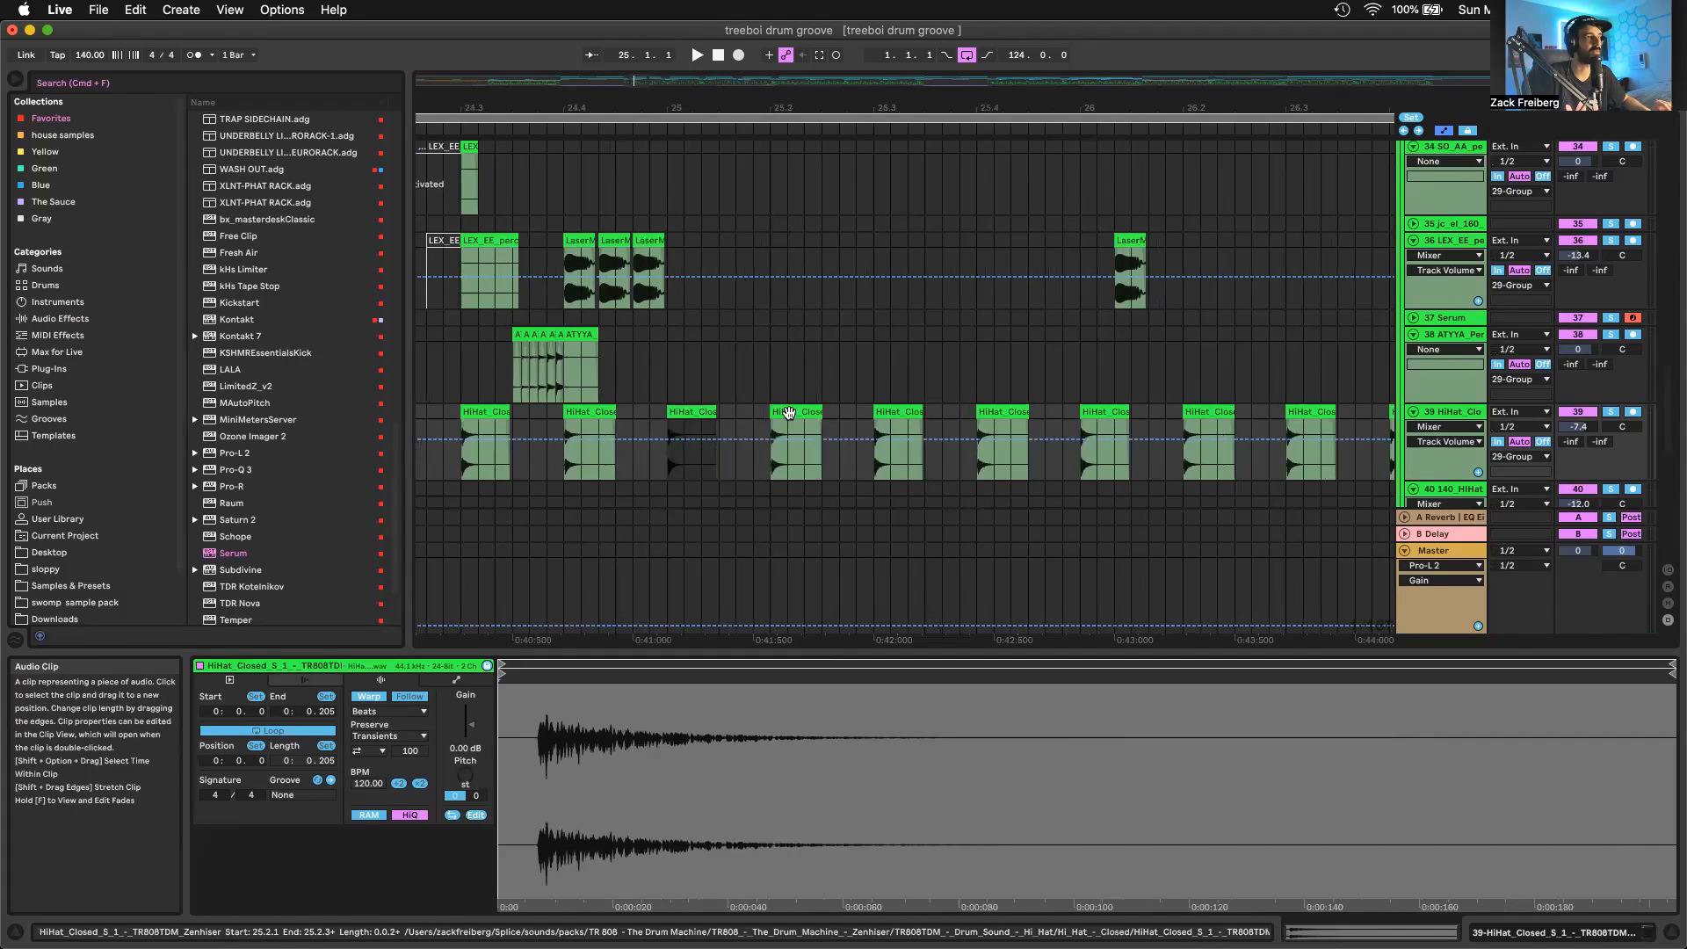
left_click(789, 413)
Go to track 8 (BA - PERFECT WUBS), show its device chain and audition it in solo from bar 21
scroll(789, 413, "down", 10)
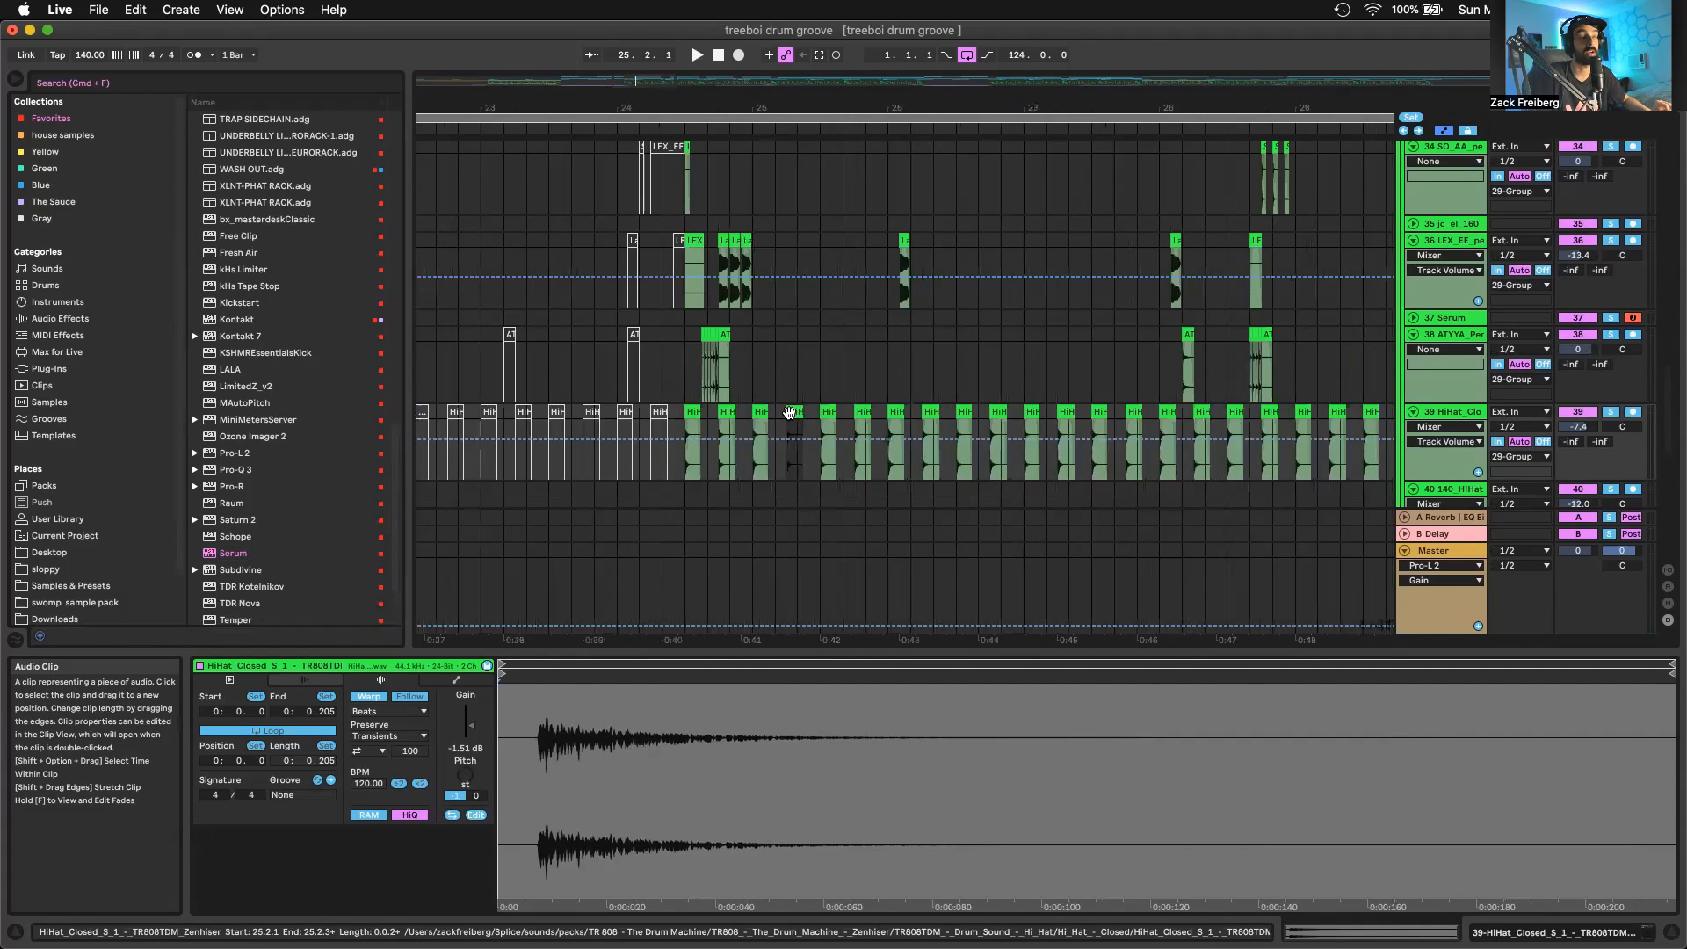
scroll(789, 413, "down", 5)
scroll(977, 393, "down", 3)
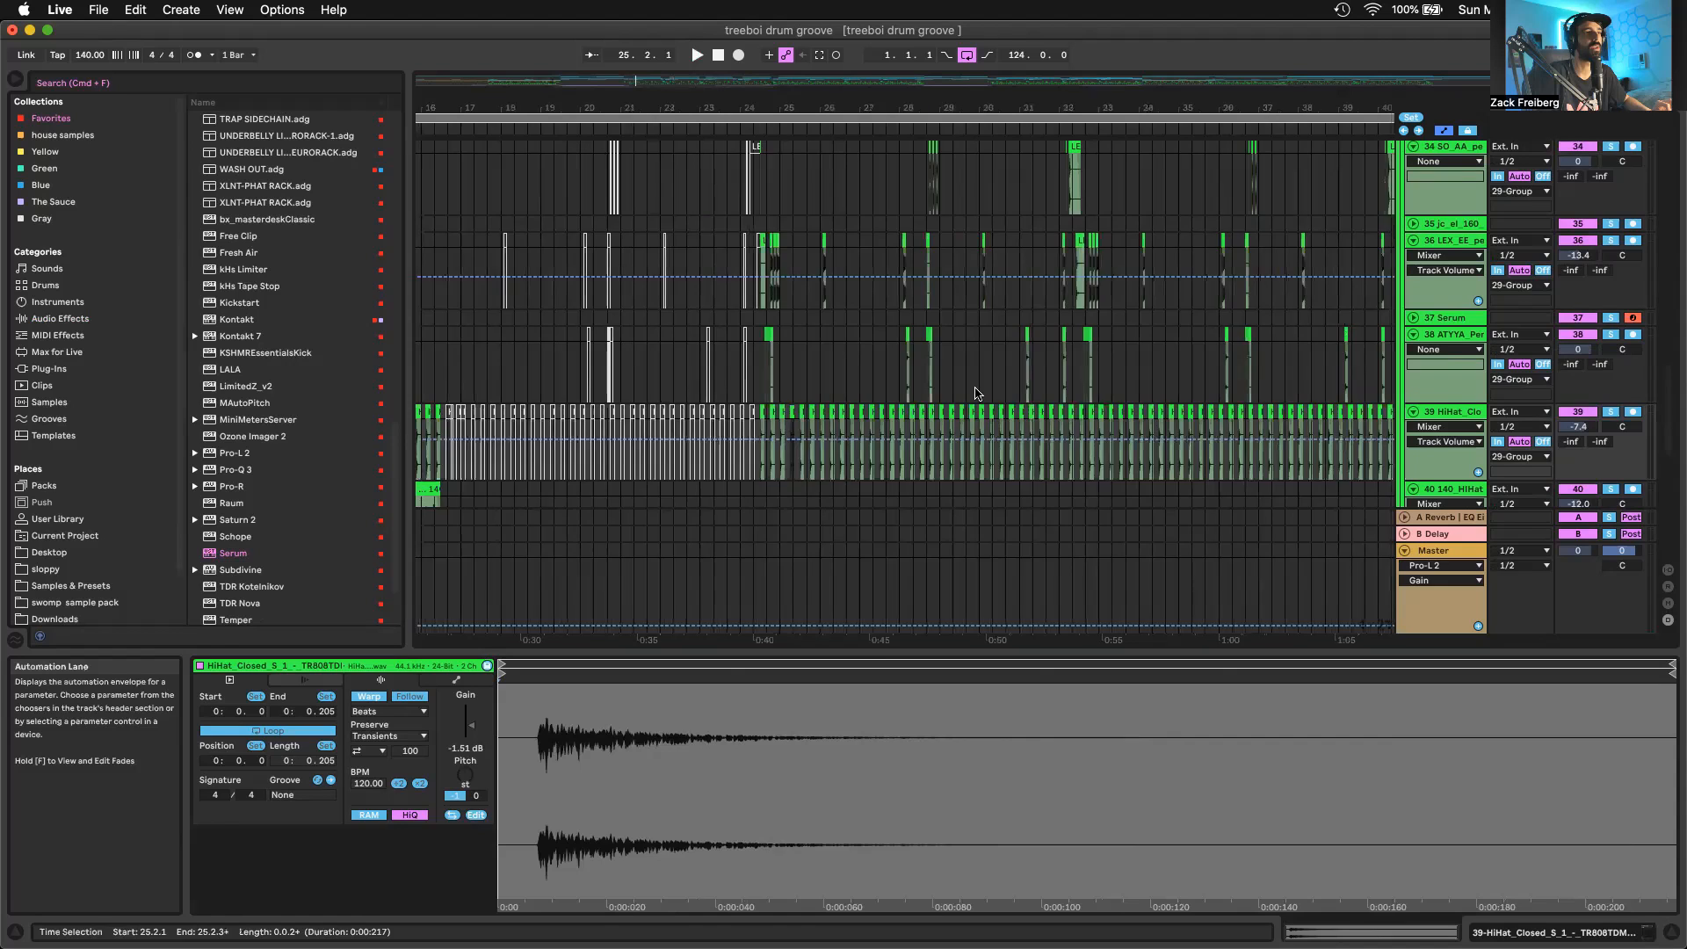
scroll(971, 356, "up", 5)
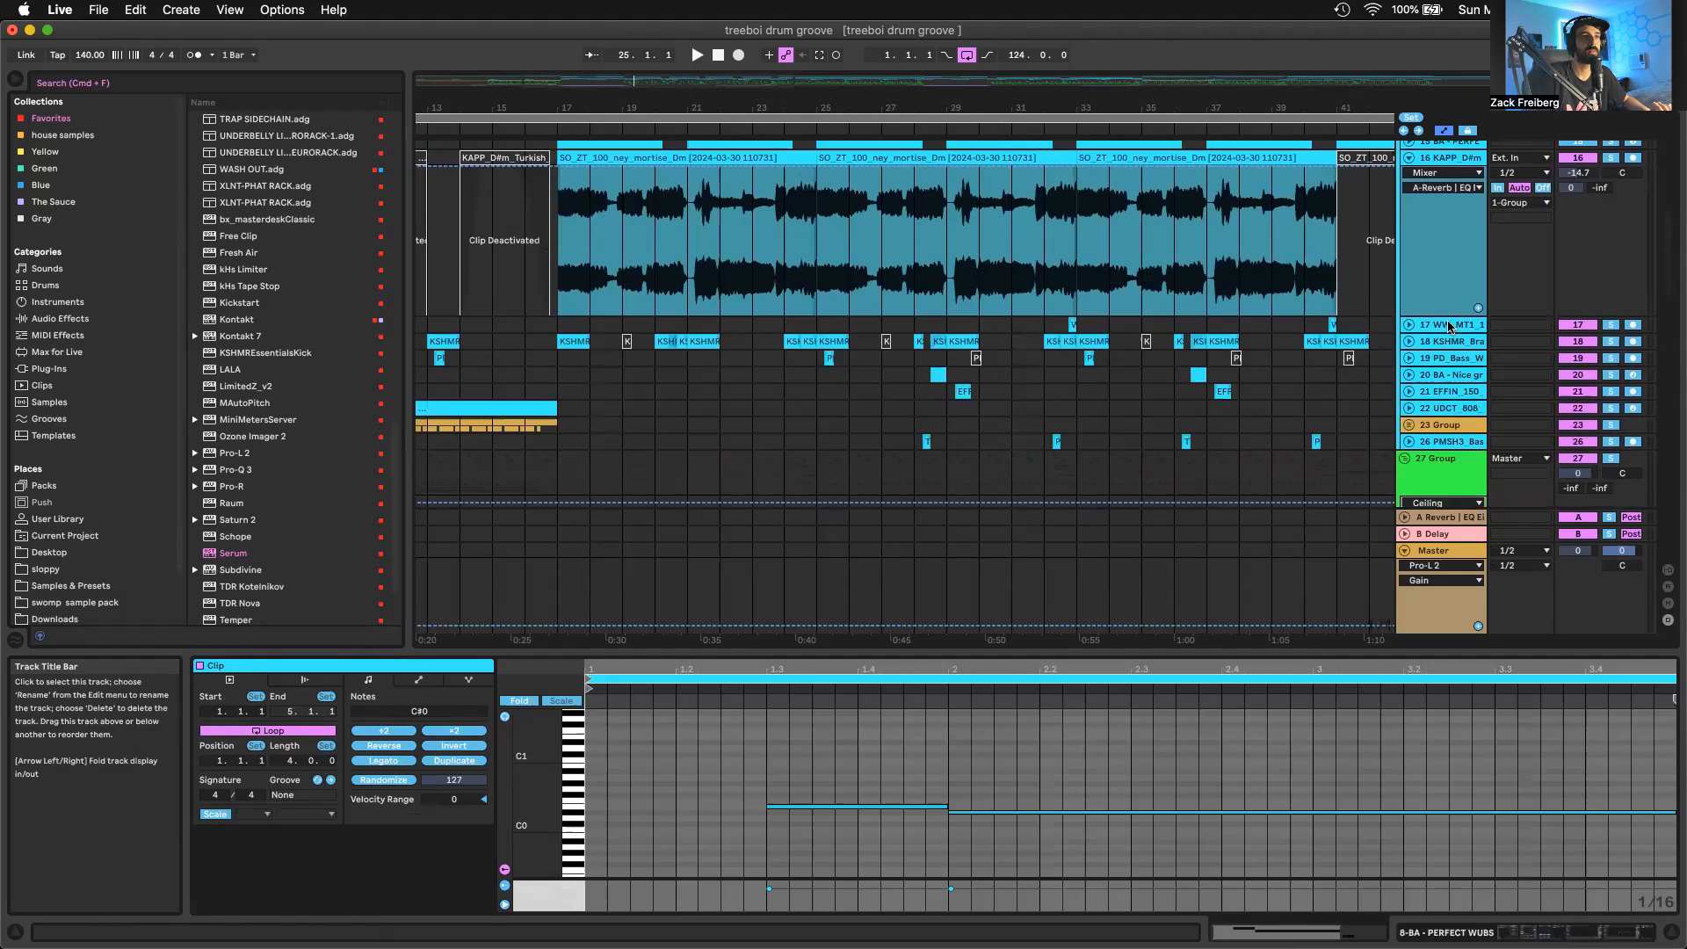
scroll(1448, 327, "up", 8)
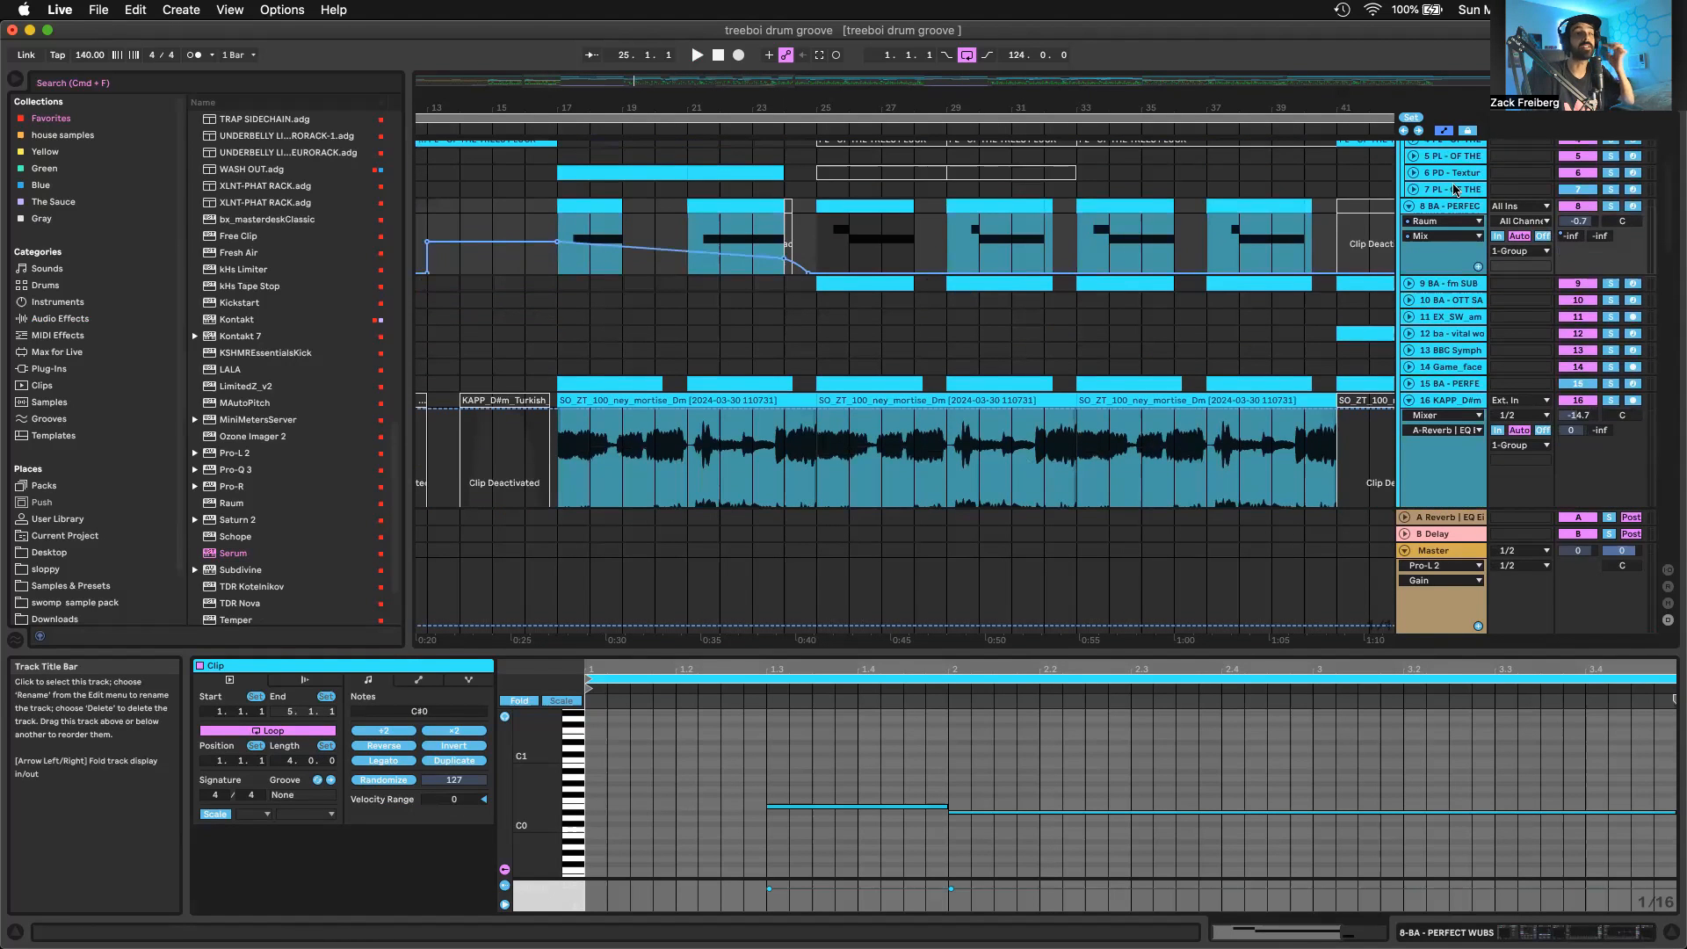
left_click(1451, 211)
left_click(700, 231)
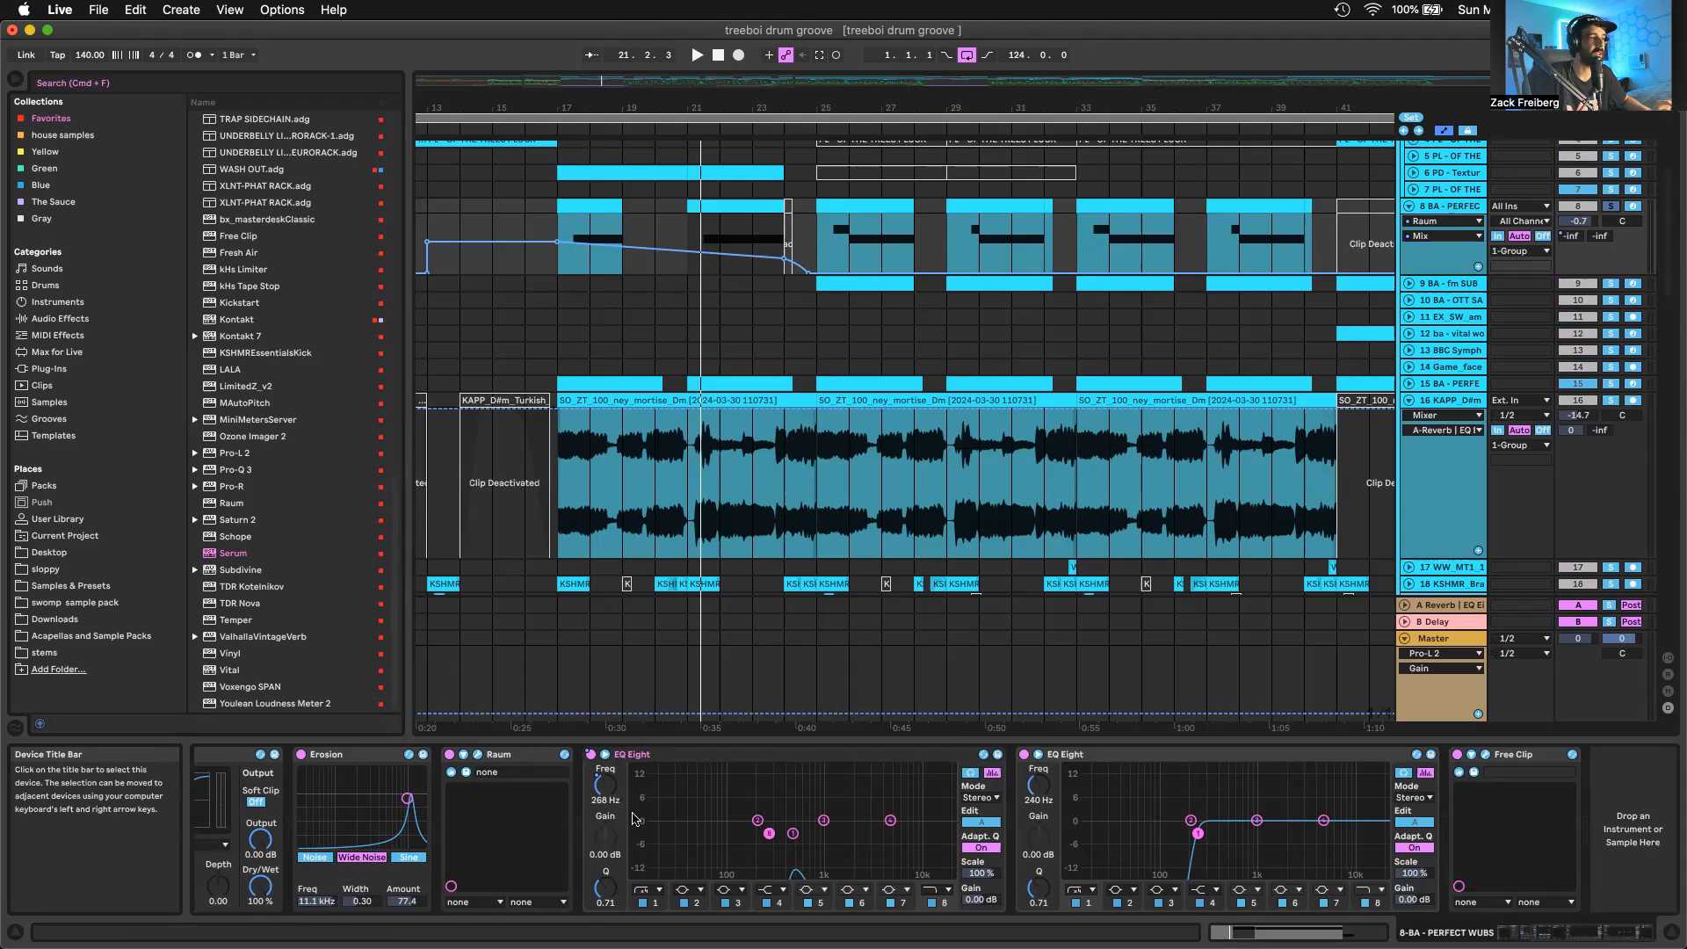
Display Serum's B WTPos automation on track 8 and open that track's Serum window
scroll(417, 848, "left", 3)
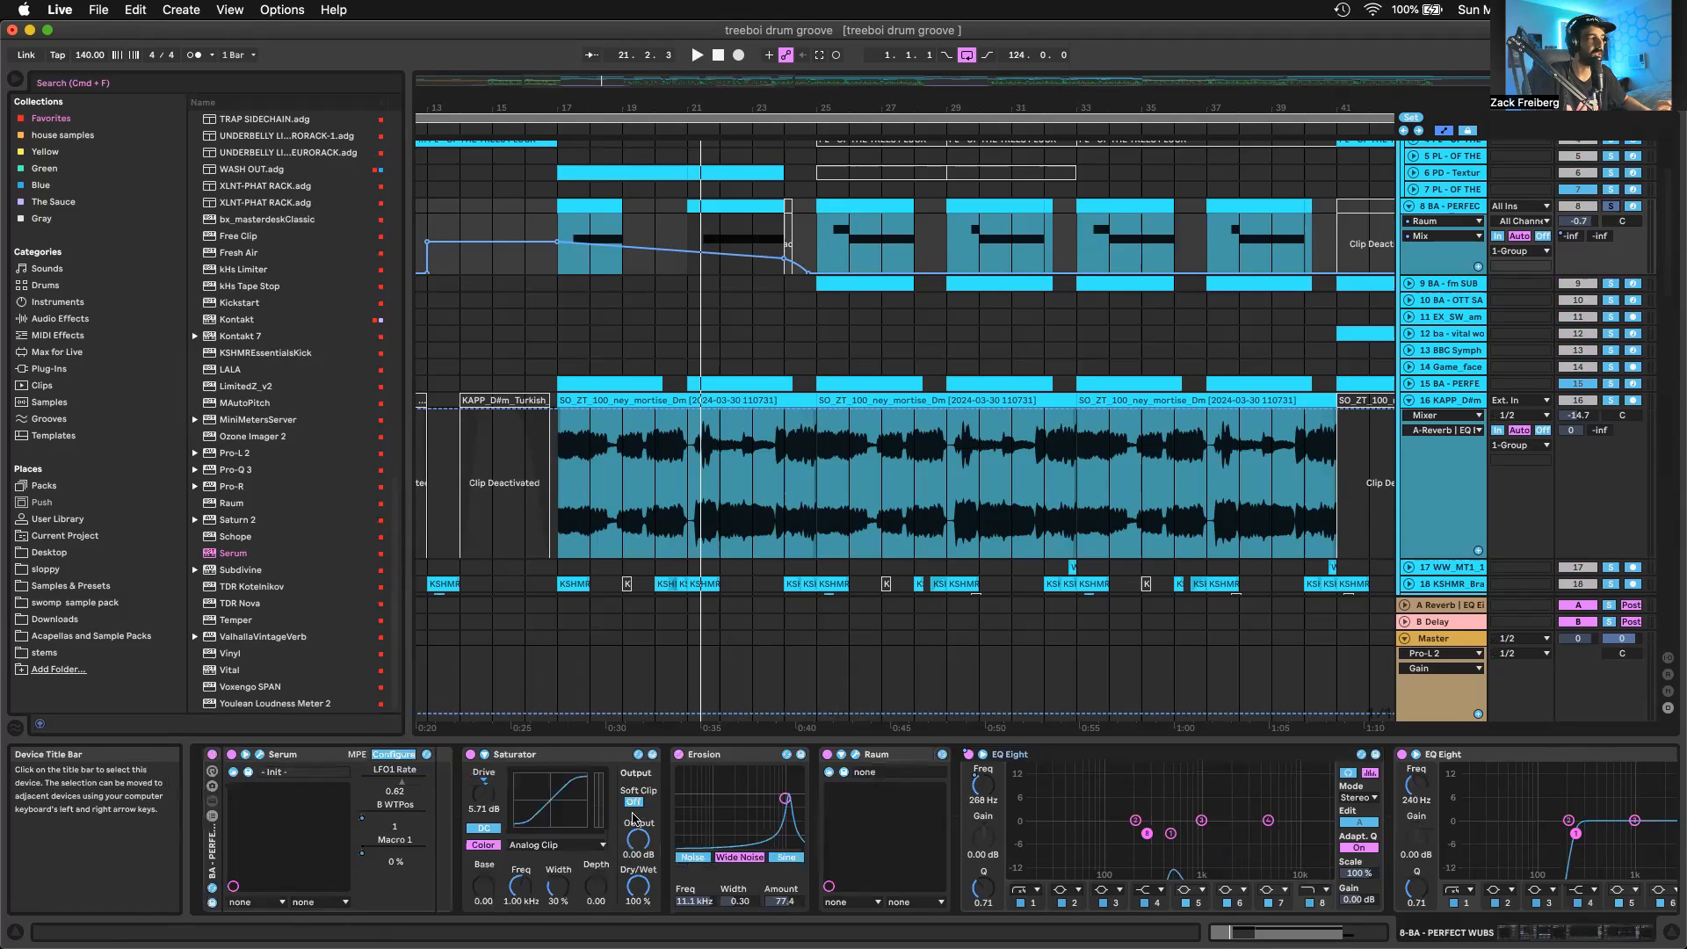
left_click(364, 823)
left_click(860, 271)
key("super+alt+p")
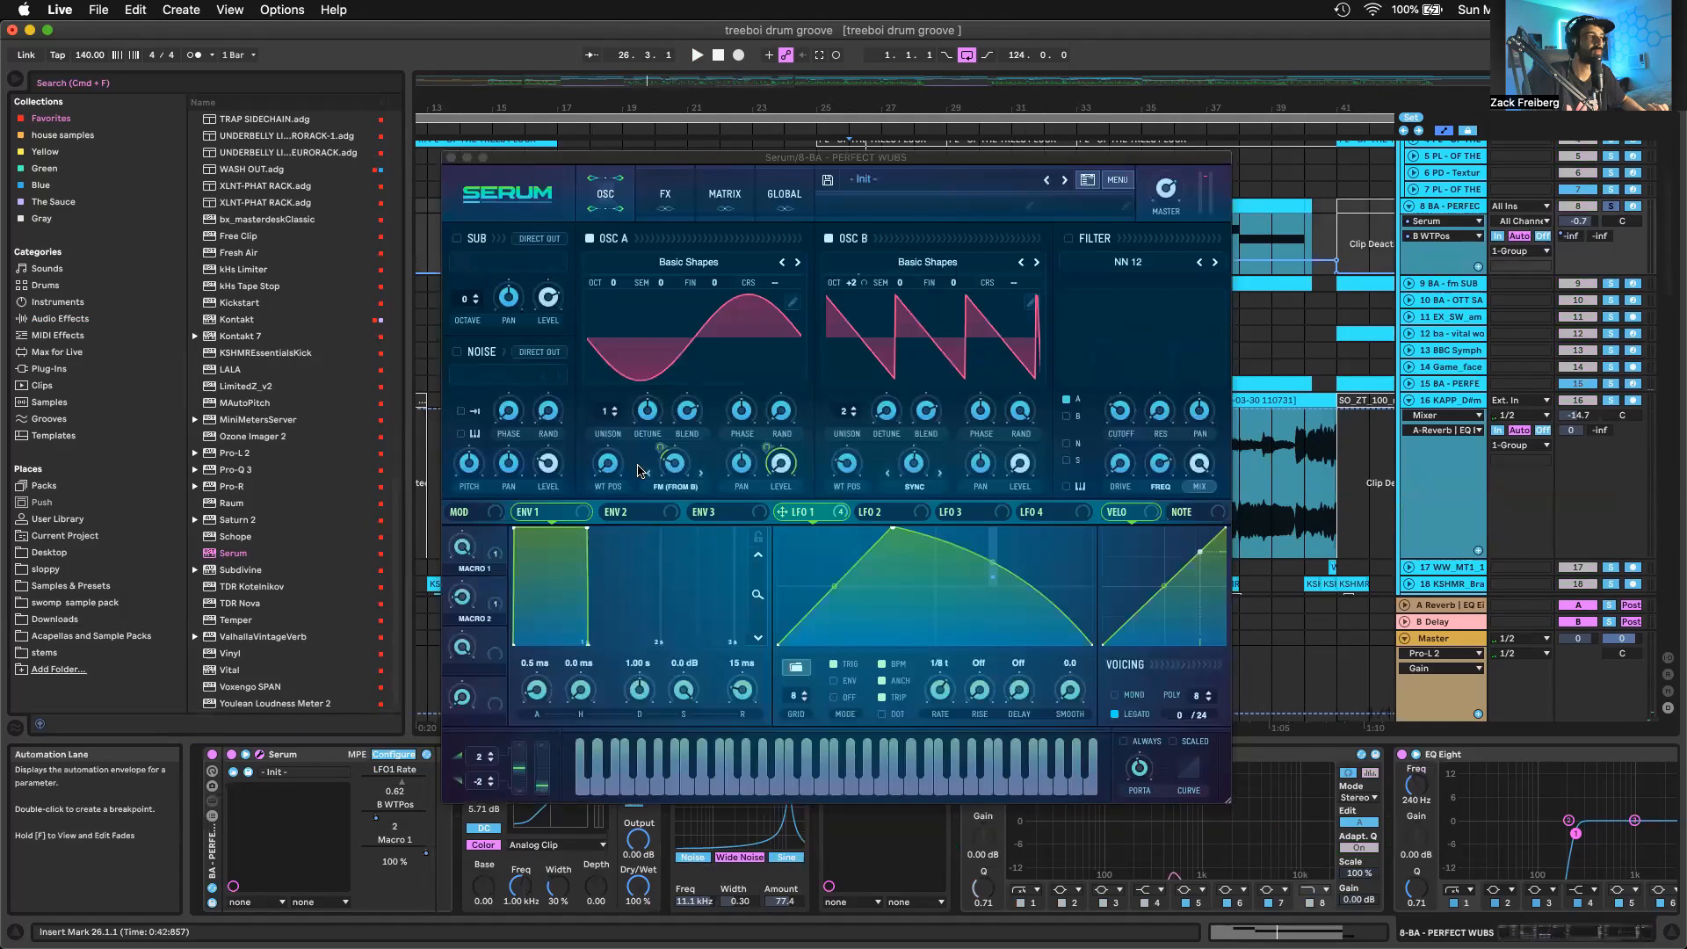
Move the Serum window clear of the clips and audition the wub clips on track 8 from bars 21 and 25
key("space")
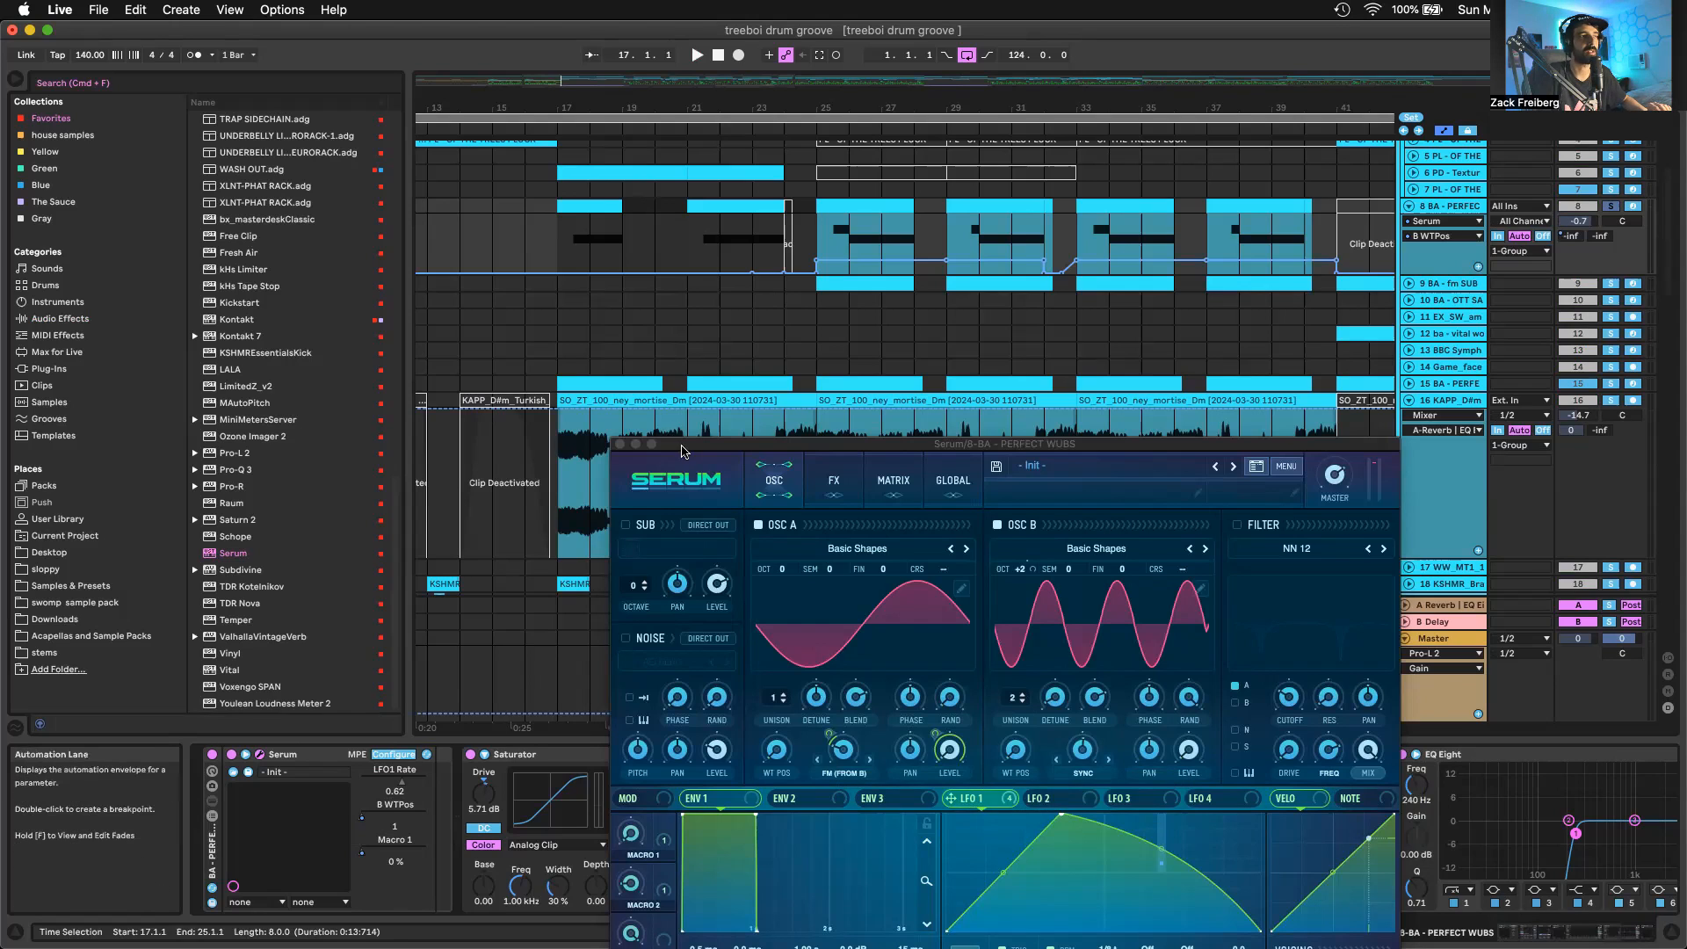
left_click_drag(682, 451, 678, 430)
left_click(689, 235)
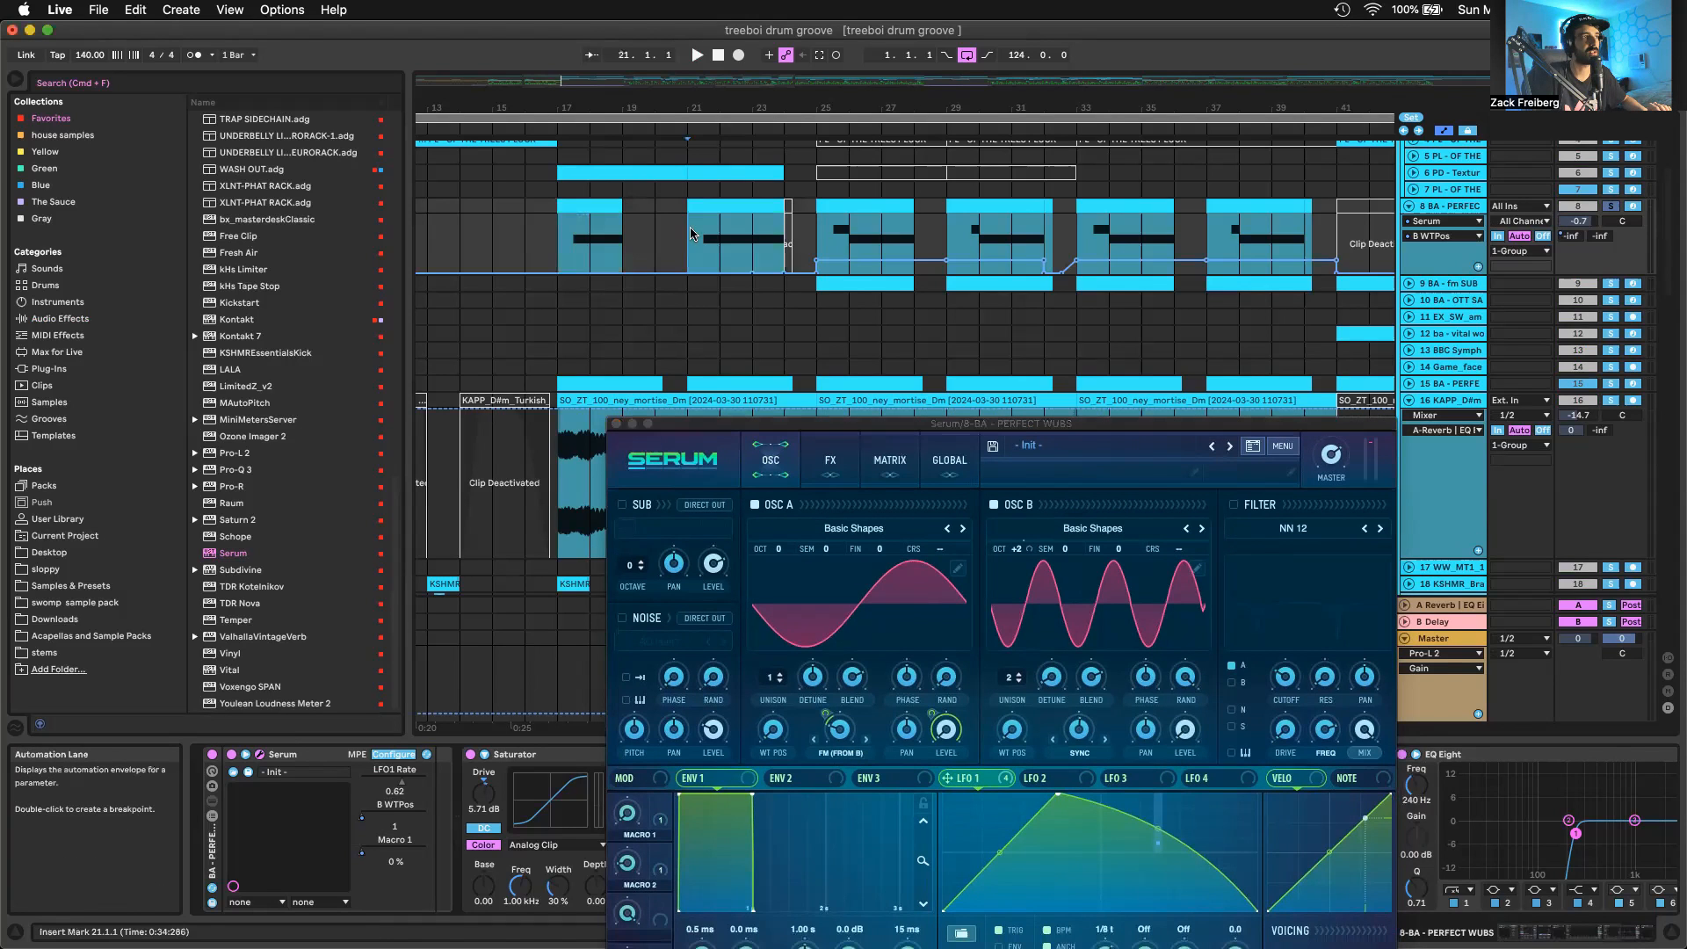
key("space")
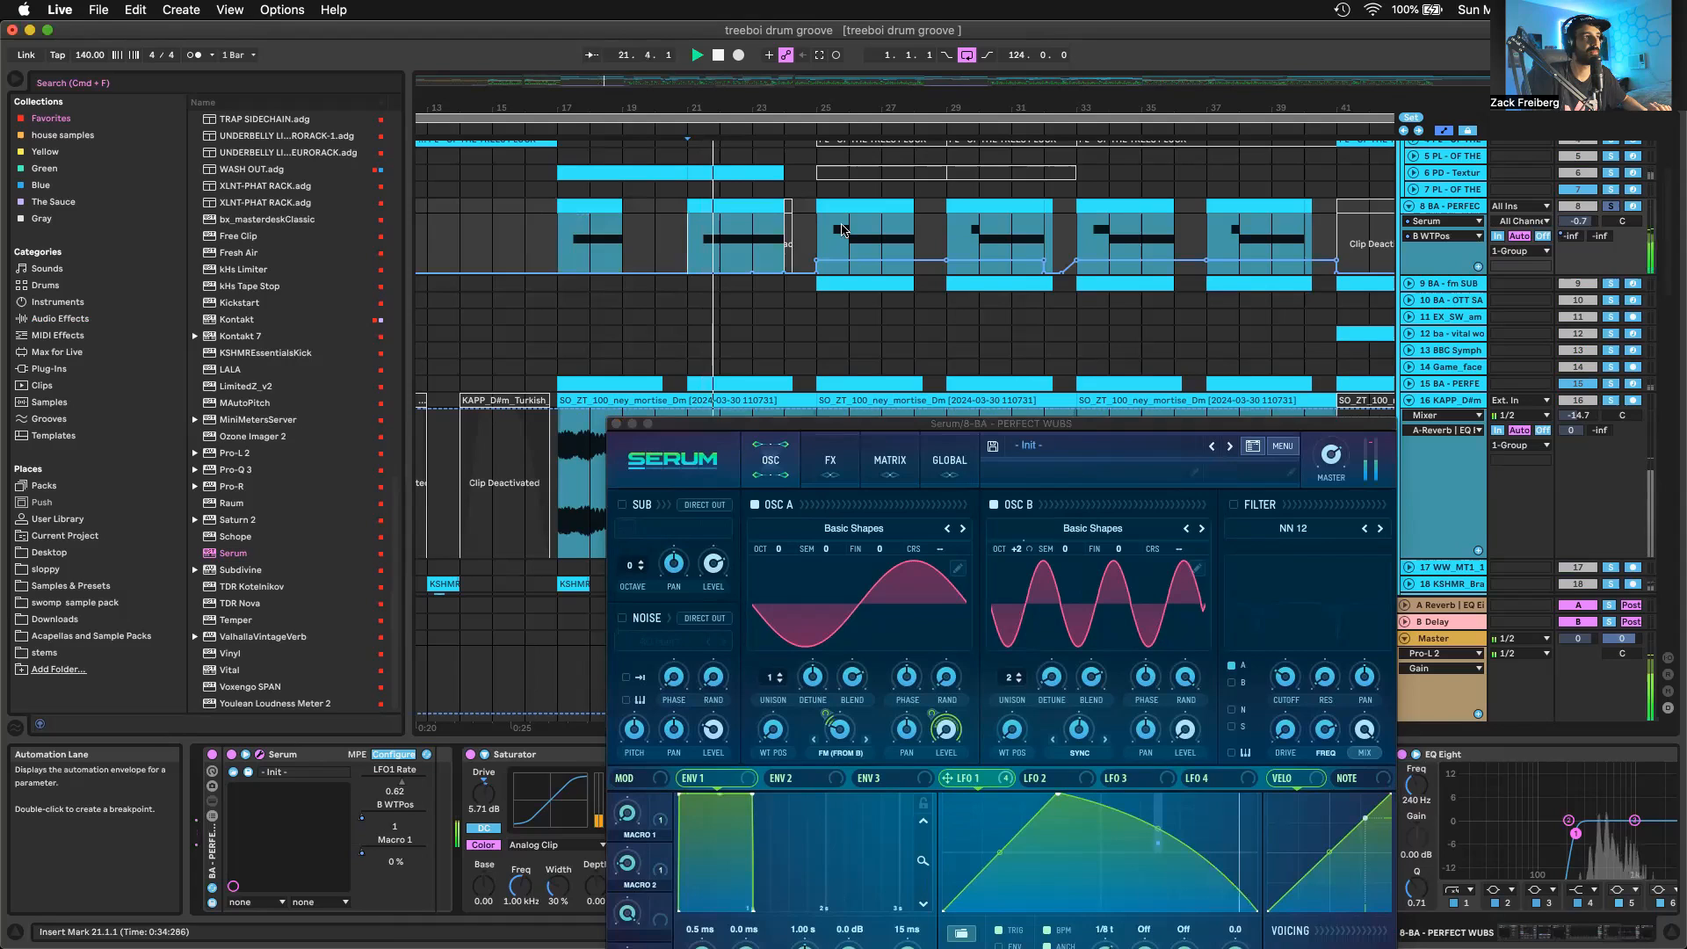
key("space")
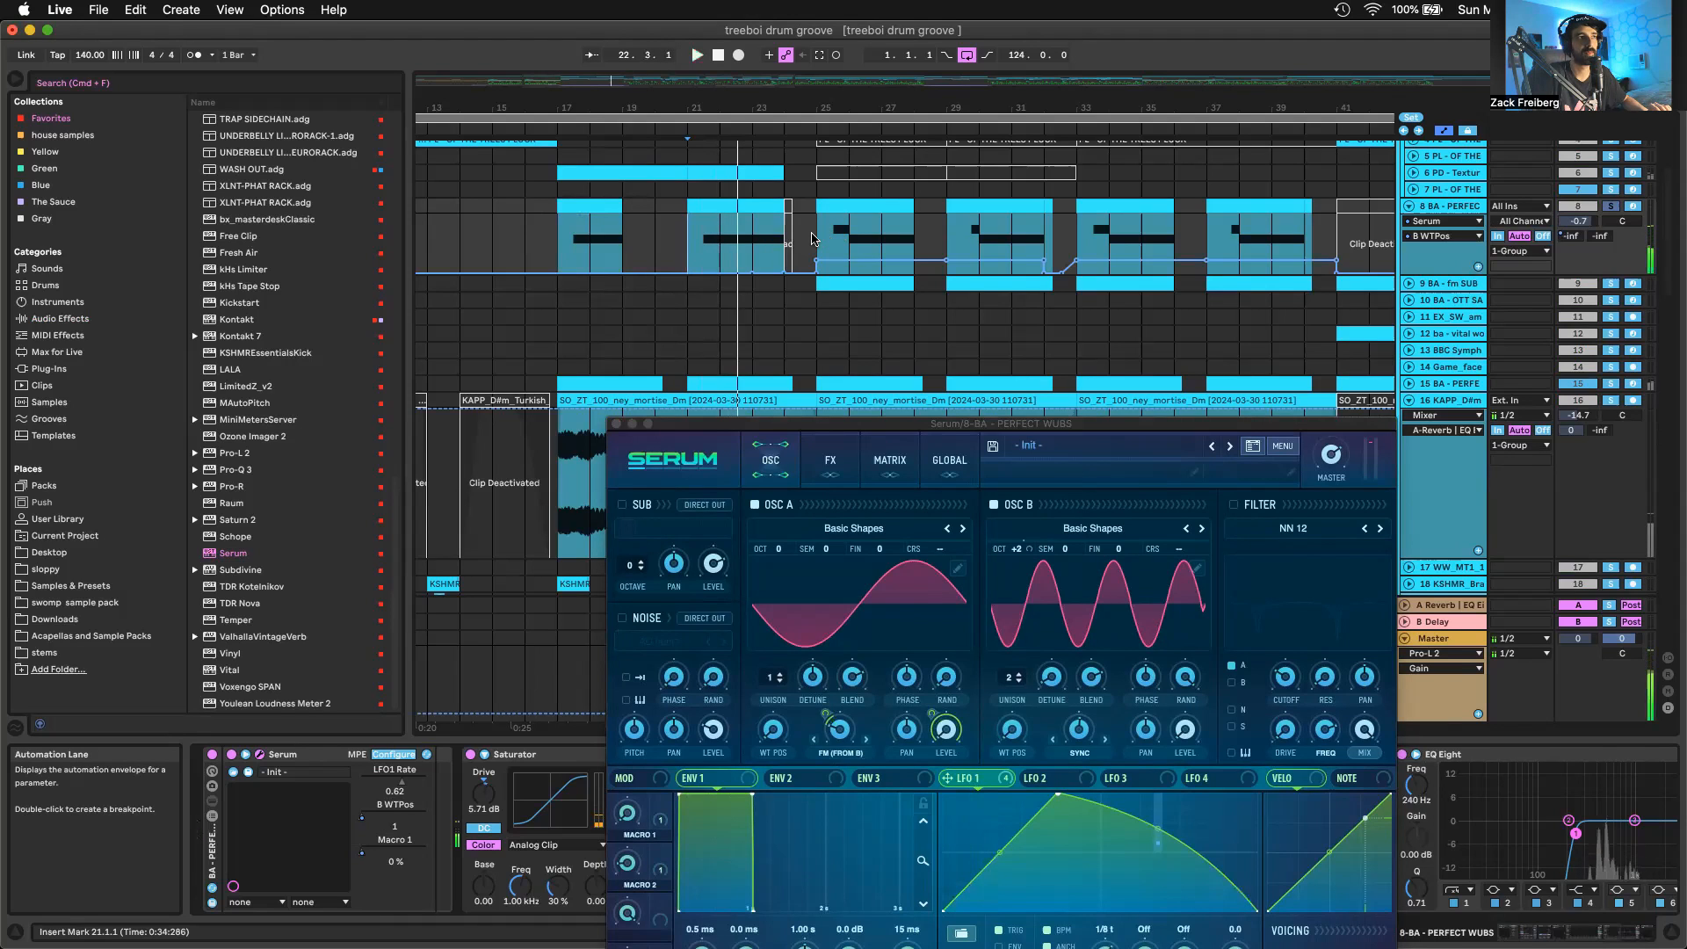
left_click(813, 238)
key("space")
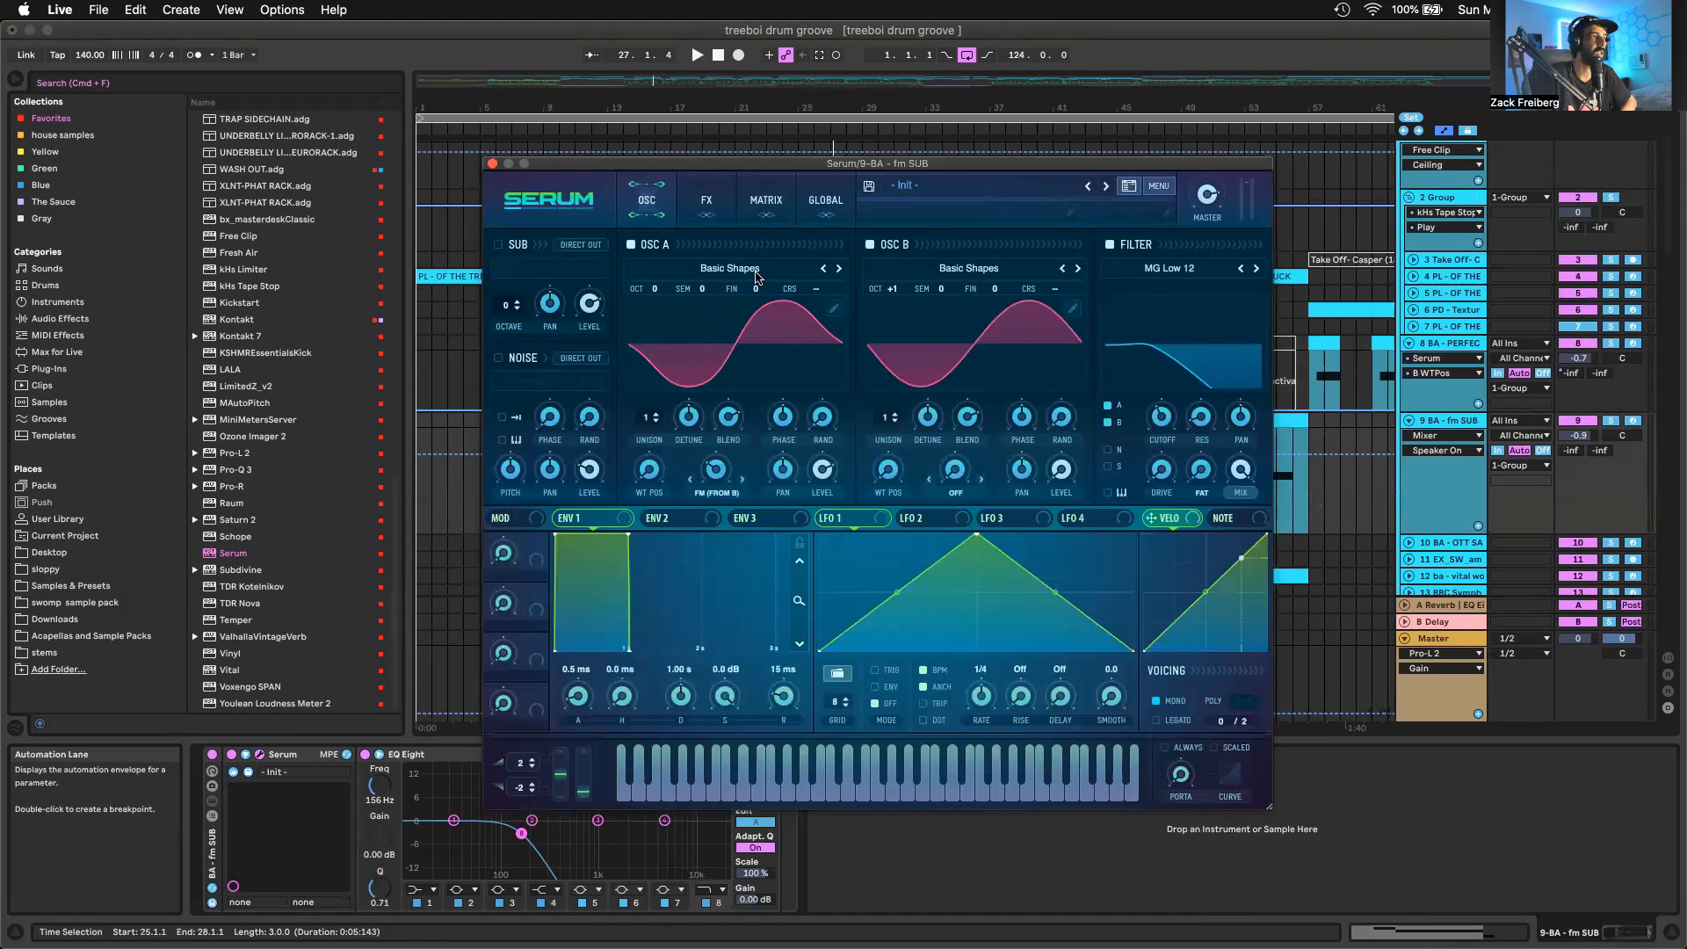
Open Oscillator A's wavetable editor in the fm SUB track's Serum to examine the waveform's harmonics
left_click(837, 304)
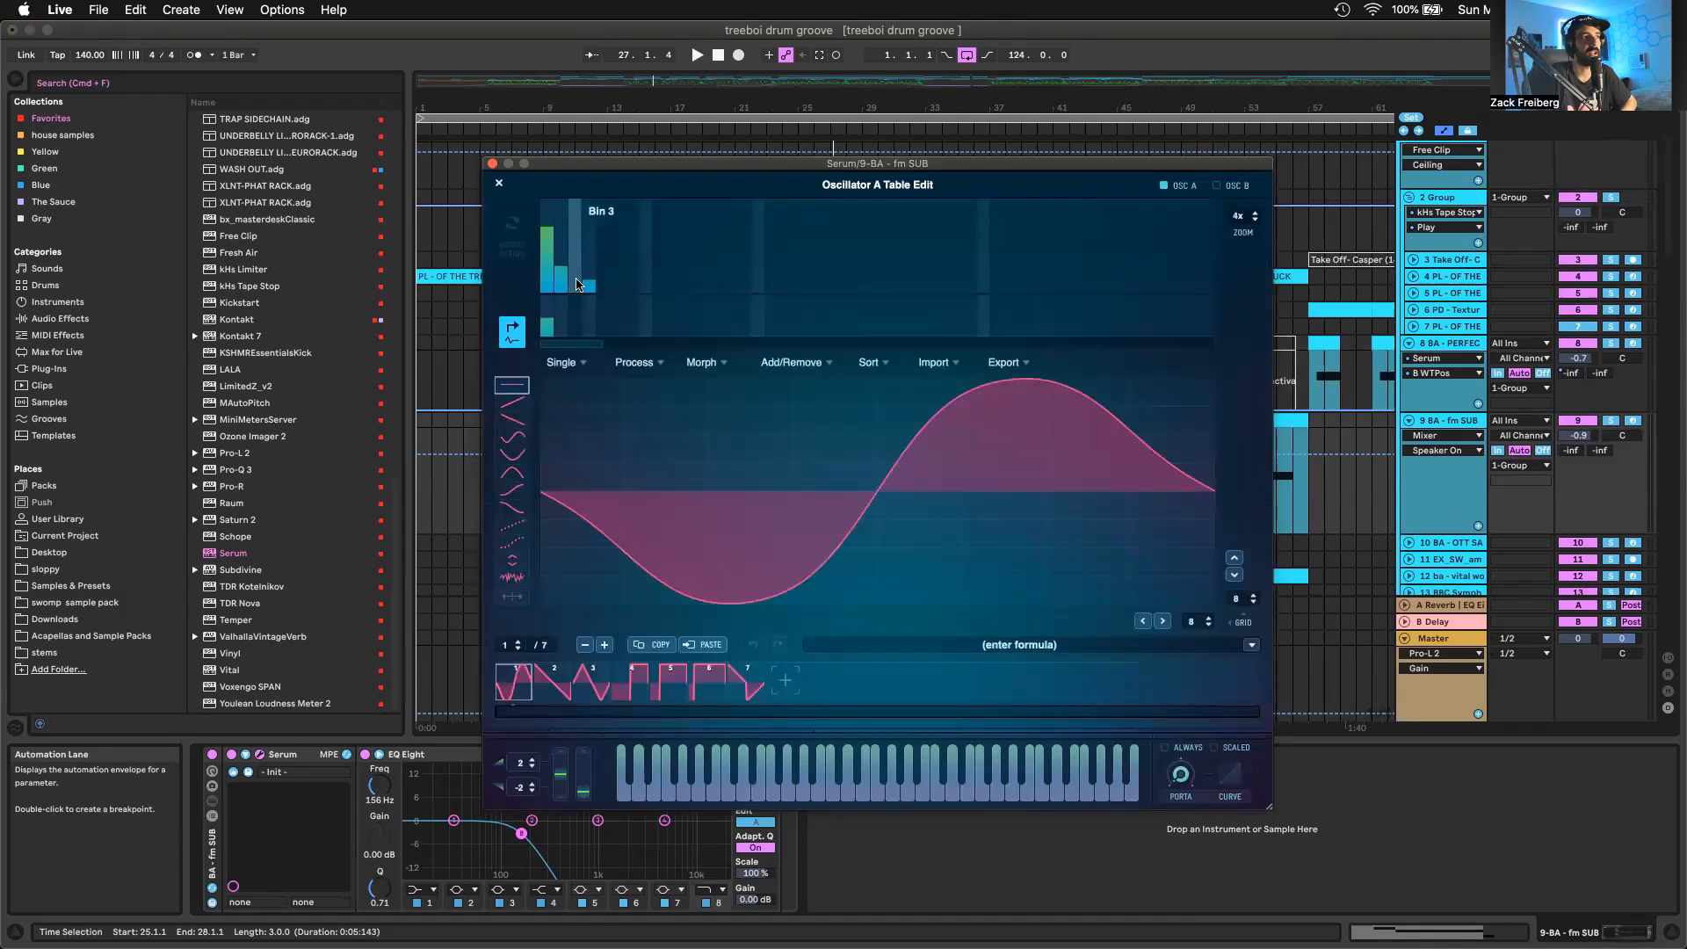
Close the wavetable editor and examine Oscillator A's random phase and FM (From B) controls in the fm SUB track's Serum
left_click(499, 184)
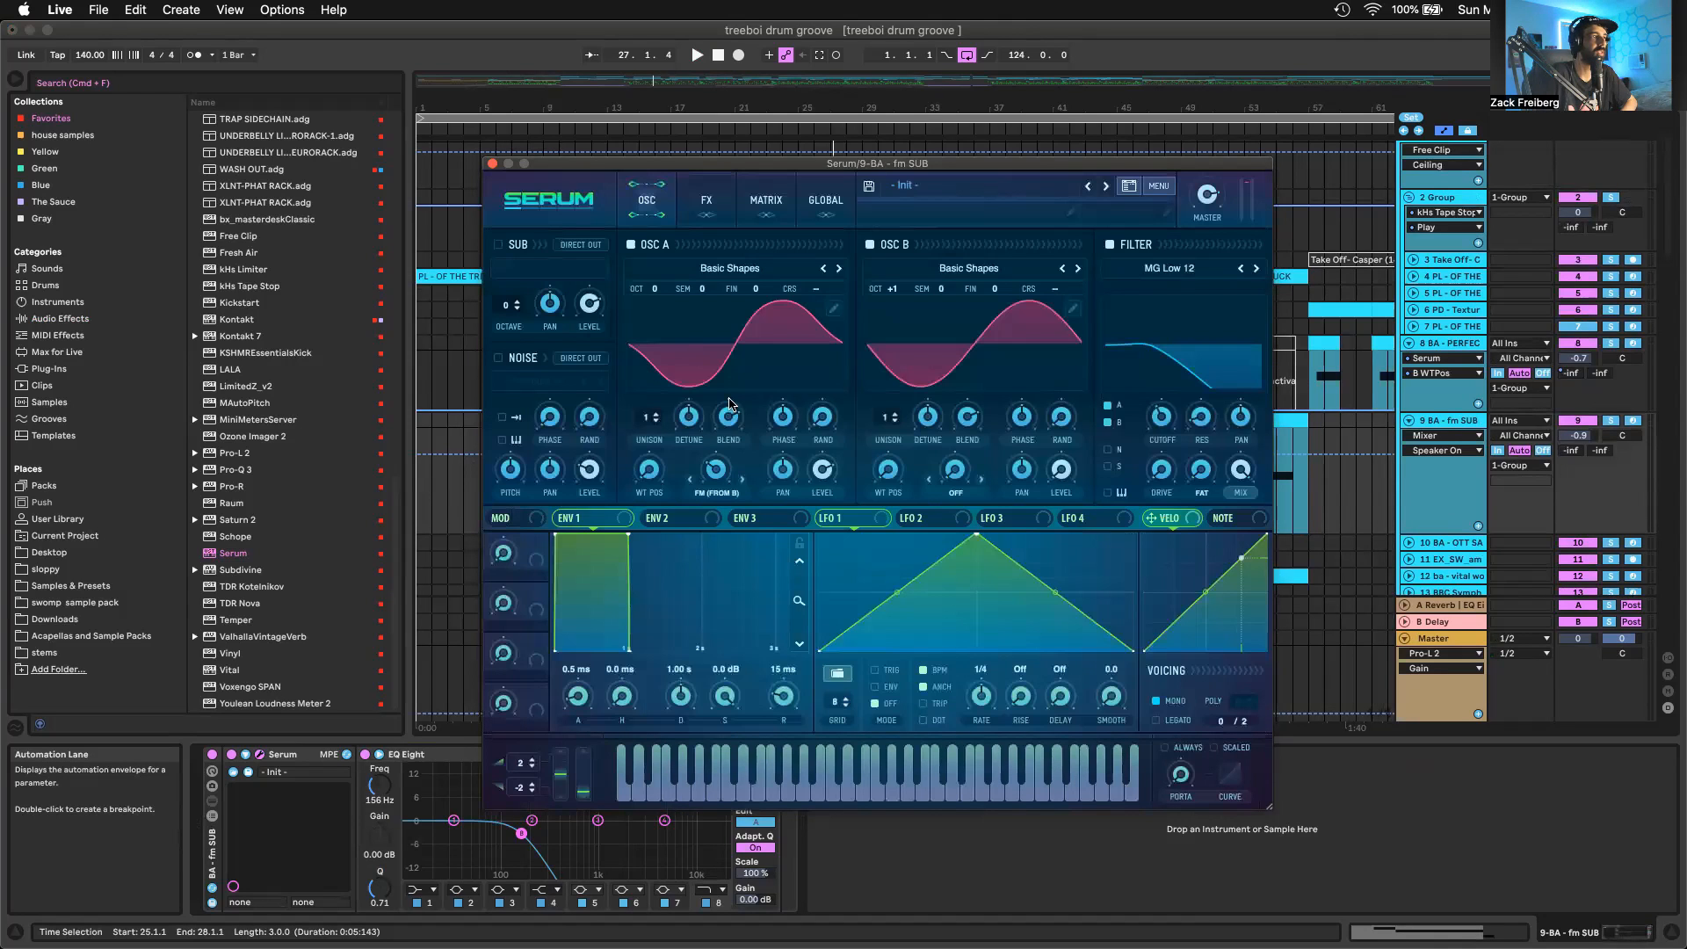
left_click(821, 418)
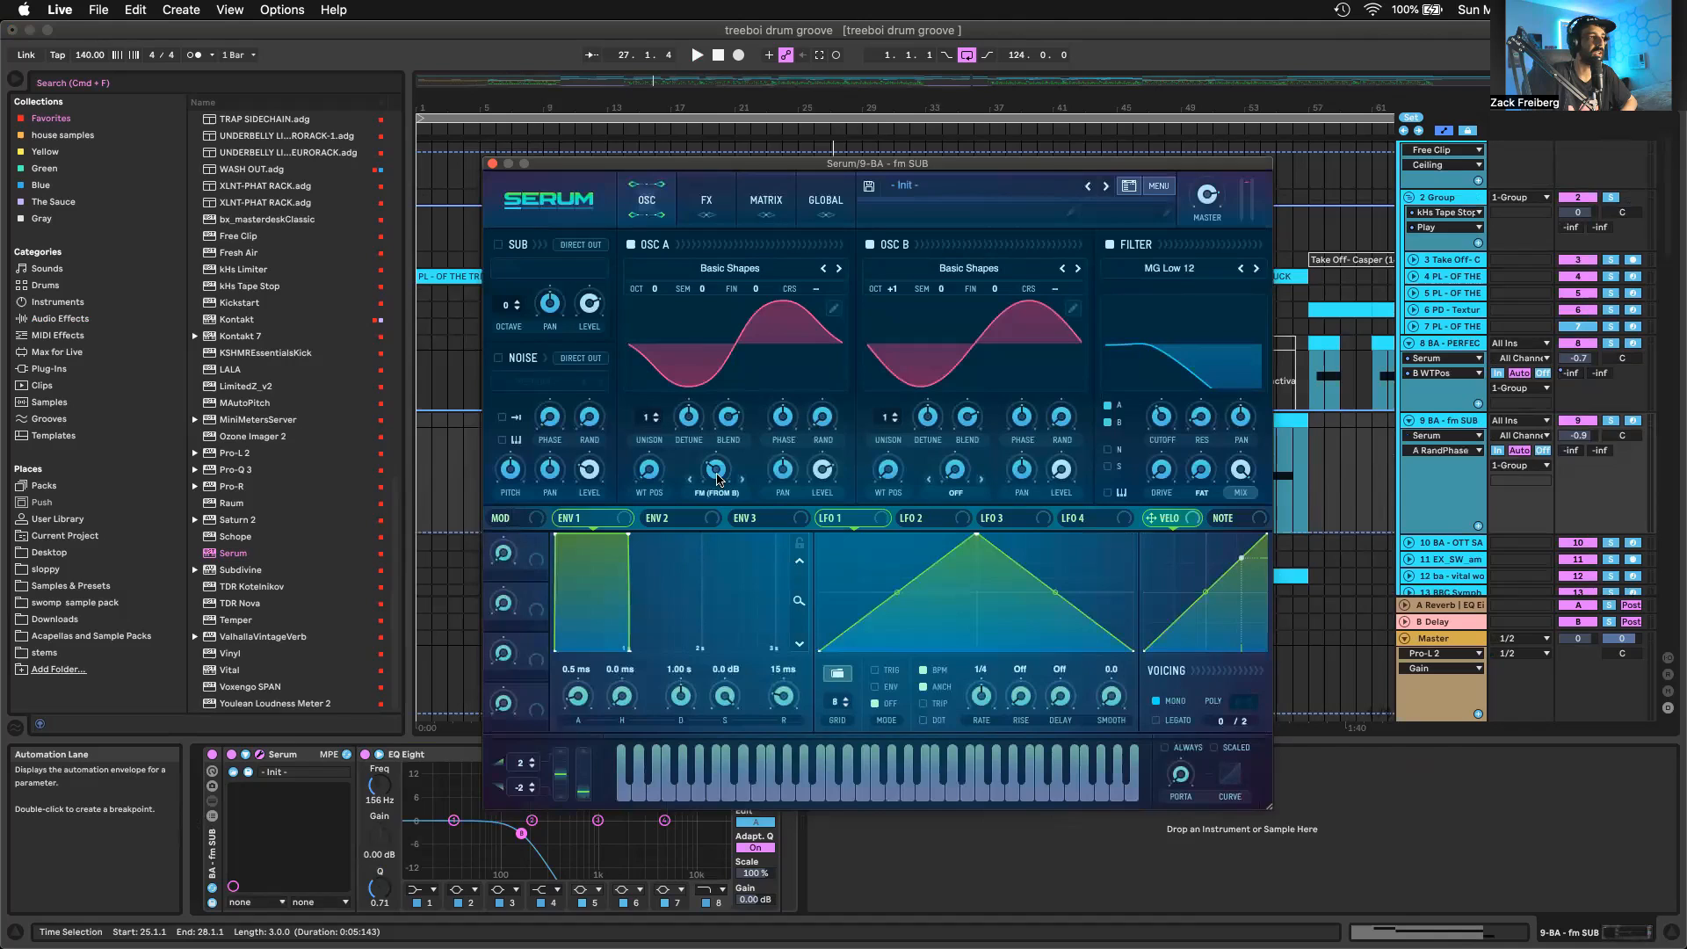
mouse_move(717, 479)
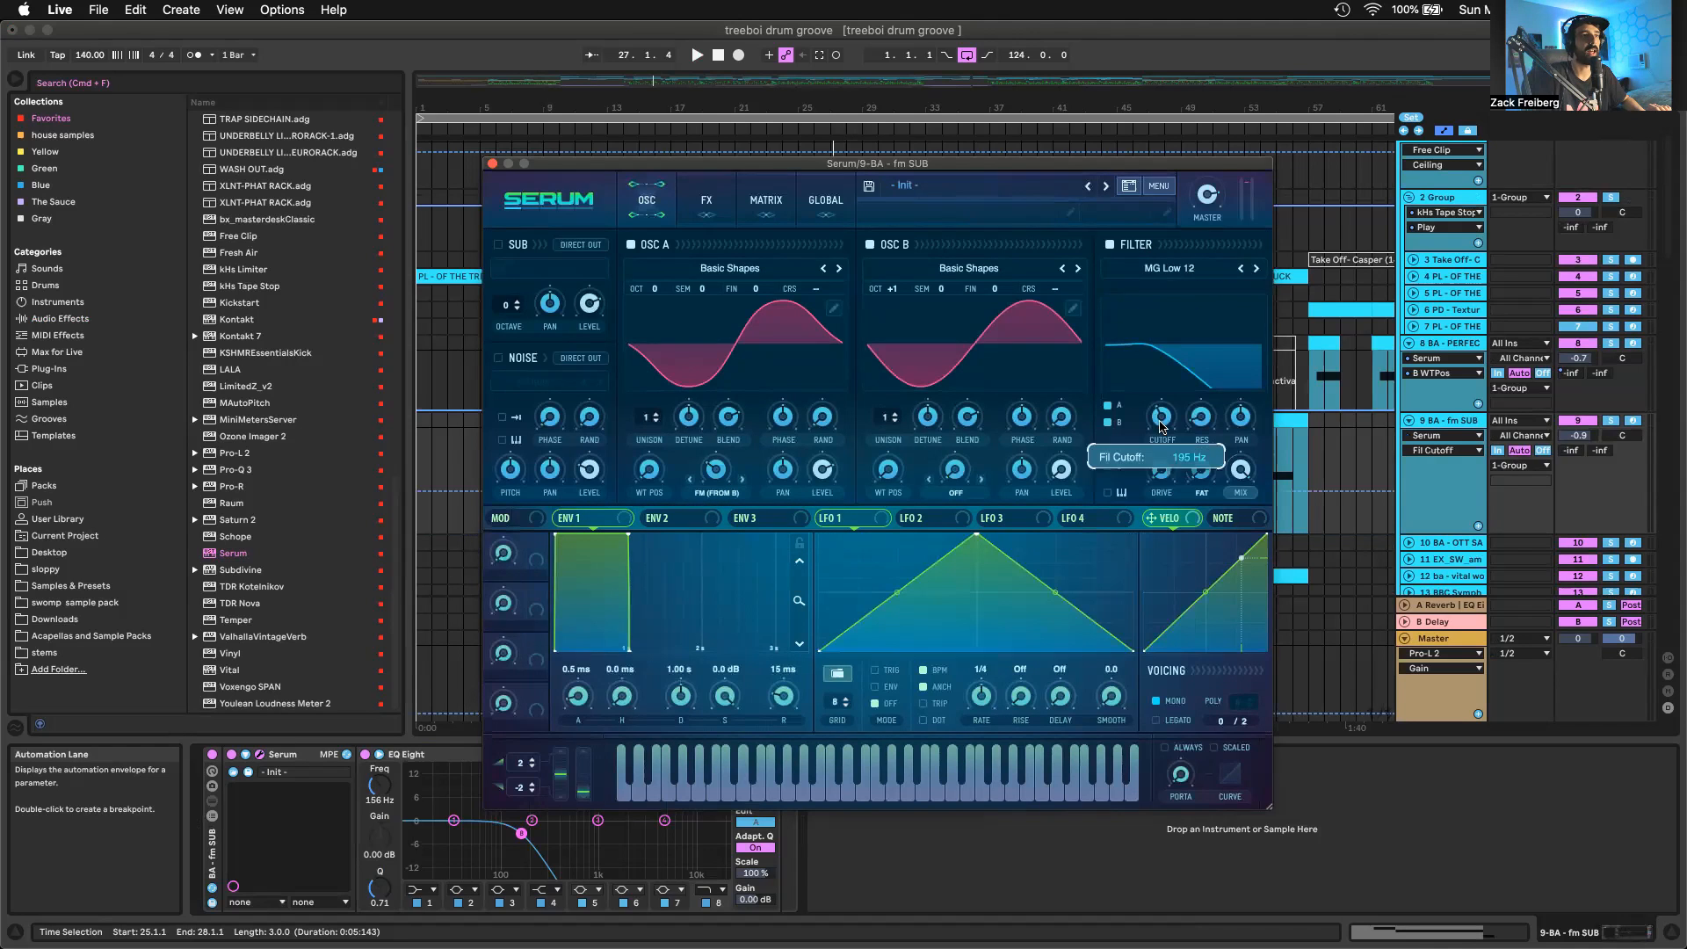
Examine the distortion, compressor and filter settings in the fm SUB Serum's effects section, including the filter cutoff, and close the plugin window
left_click(706, 199)
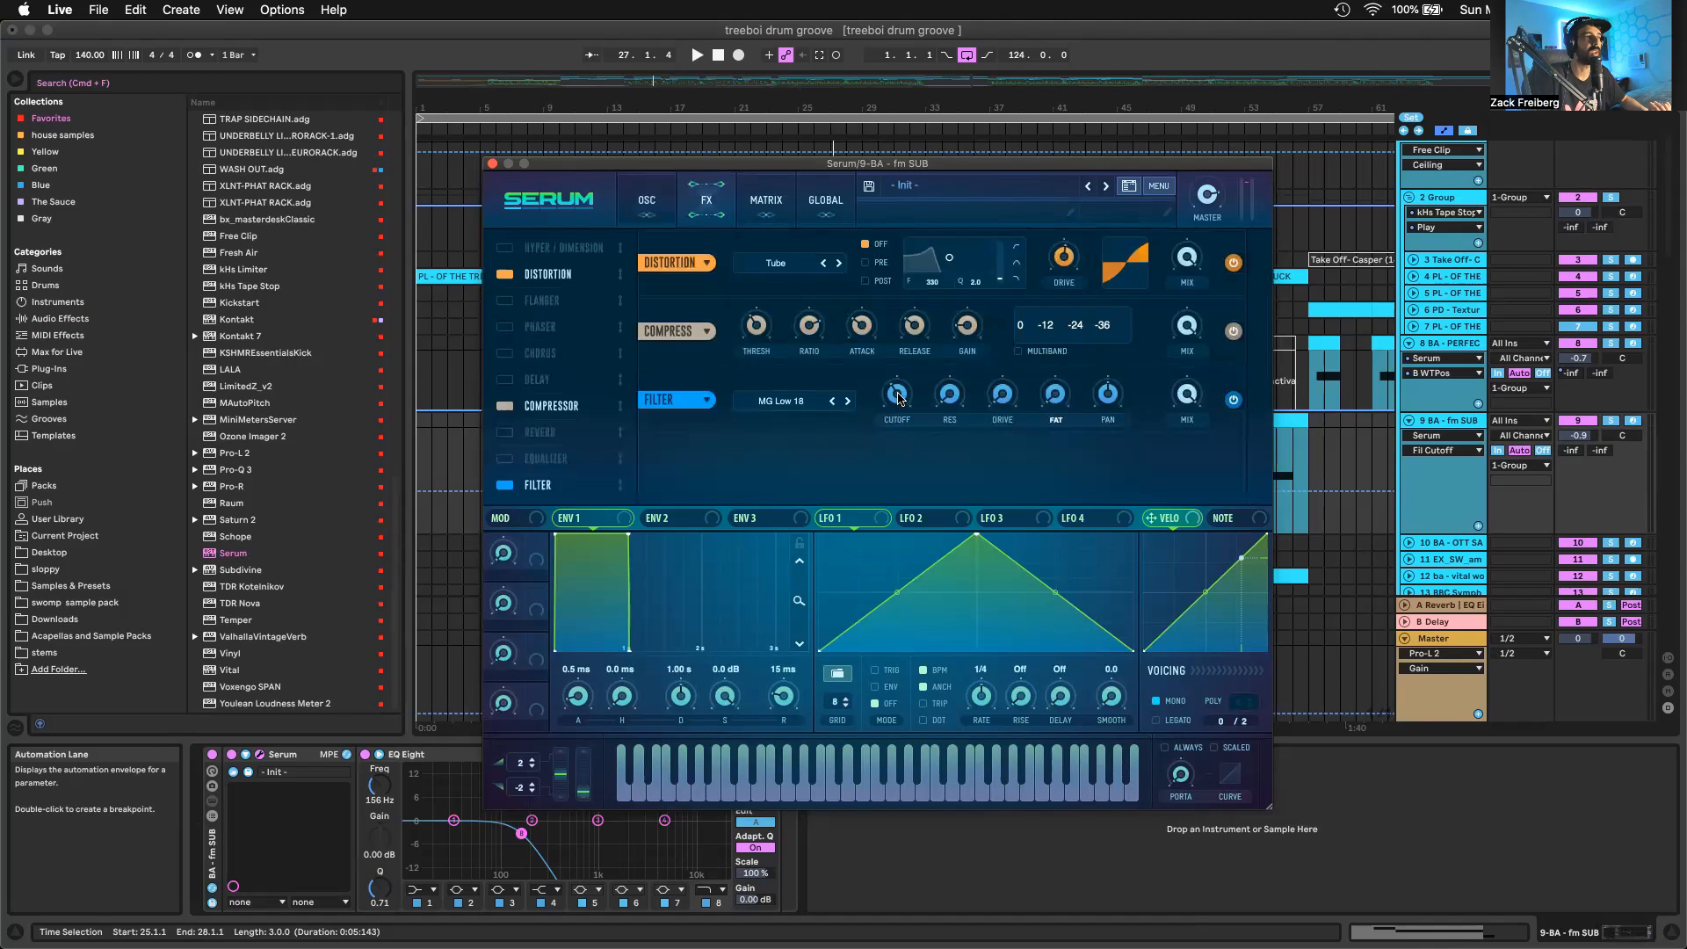
mouse_move(897, 397)
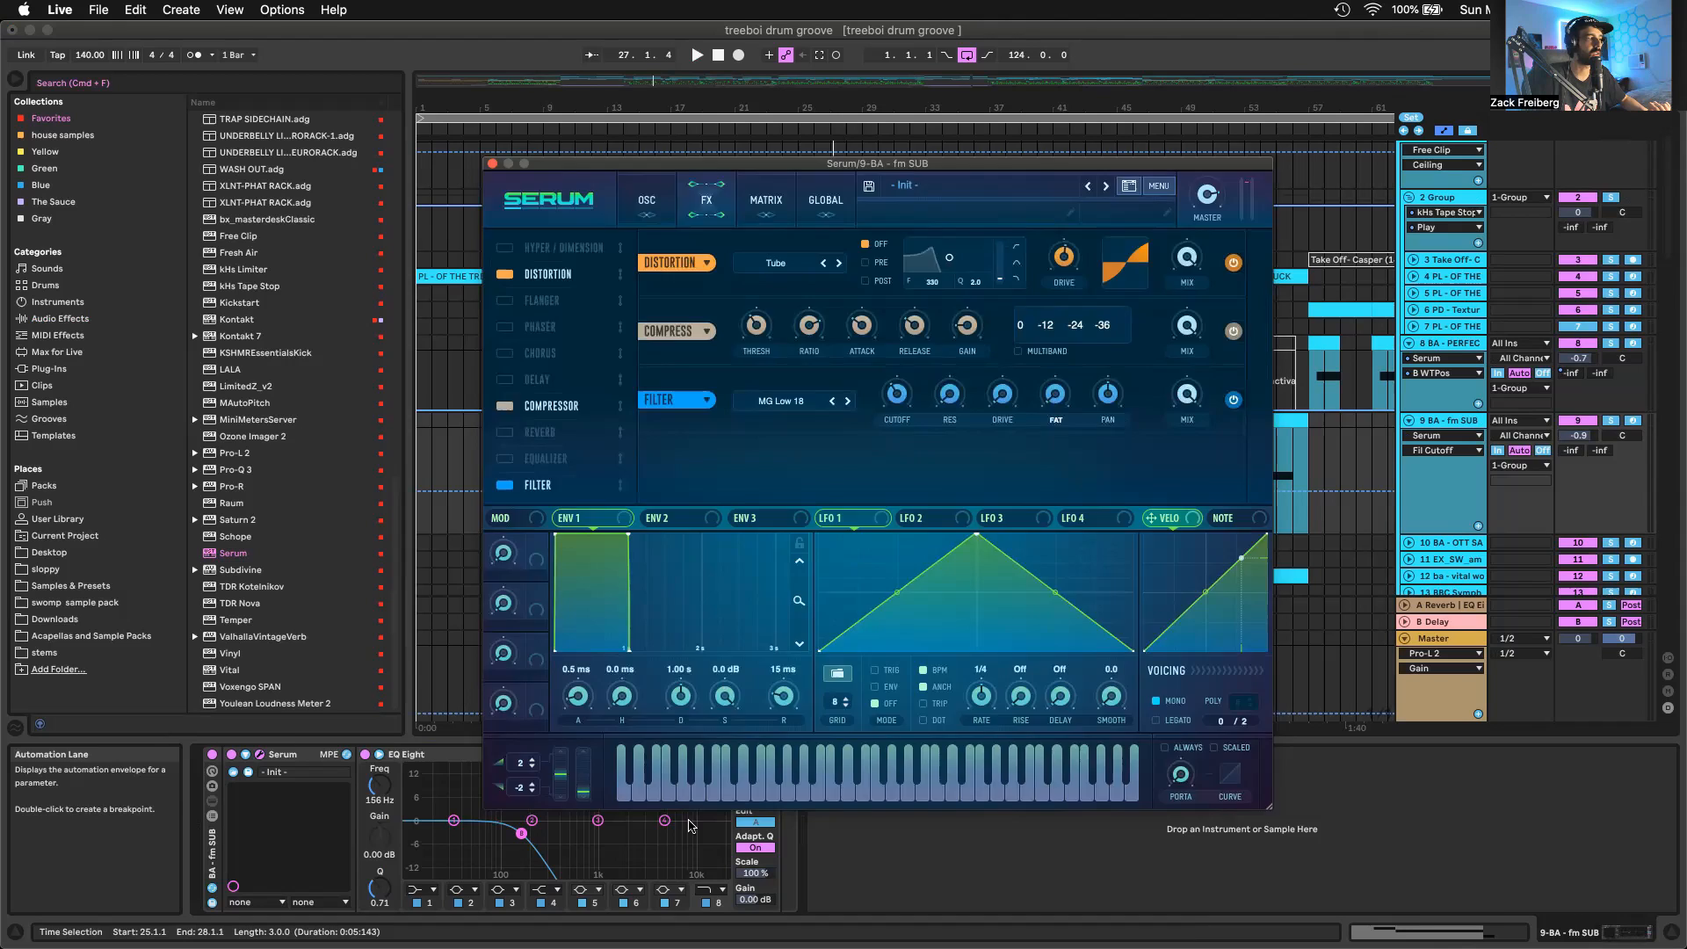
key("super+w")
Inspect the EQ Eight after Serum on the fm SUB track and reopen that track's Serum window
left_click(478, 754)
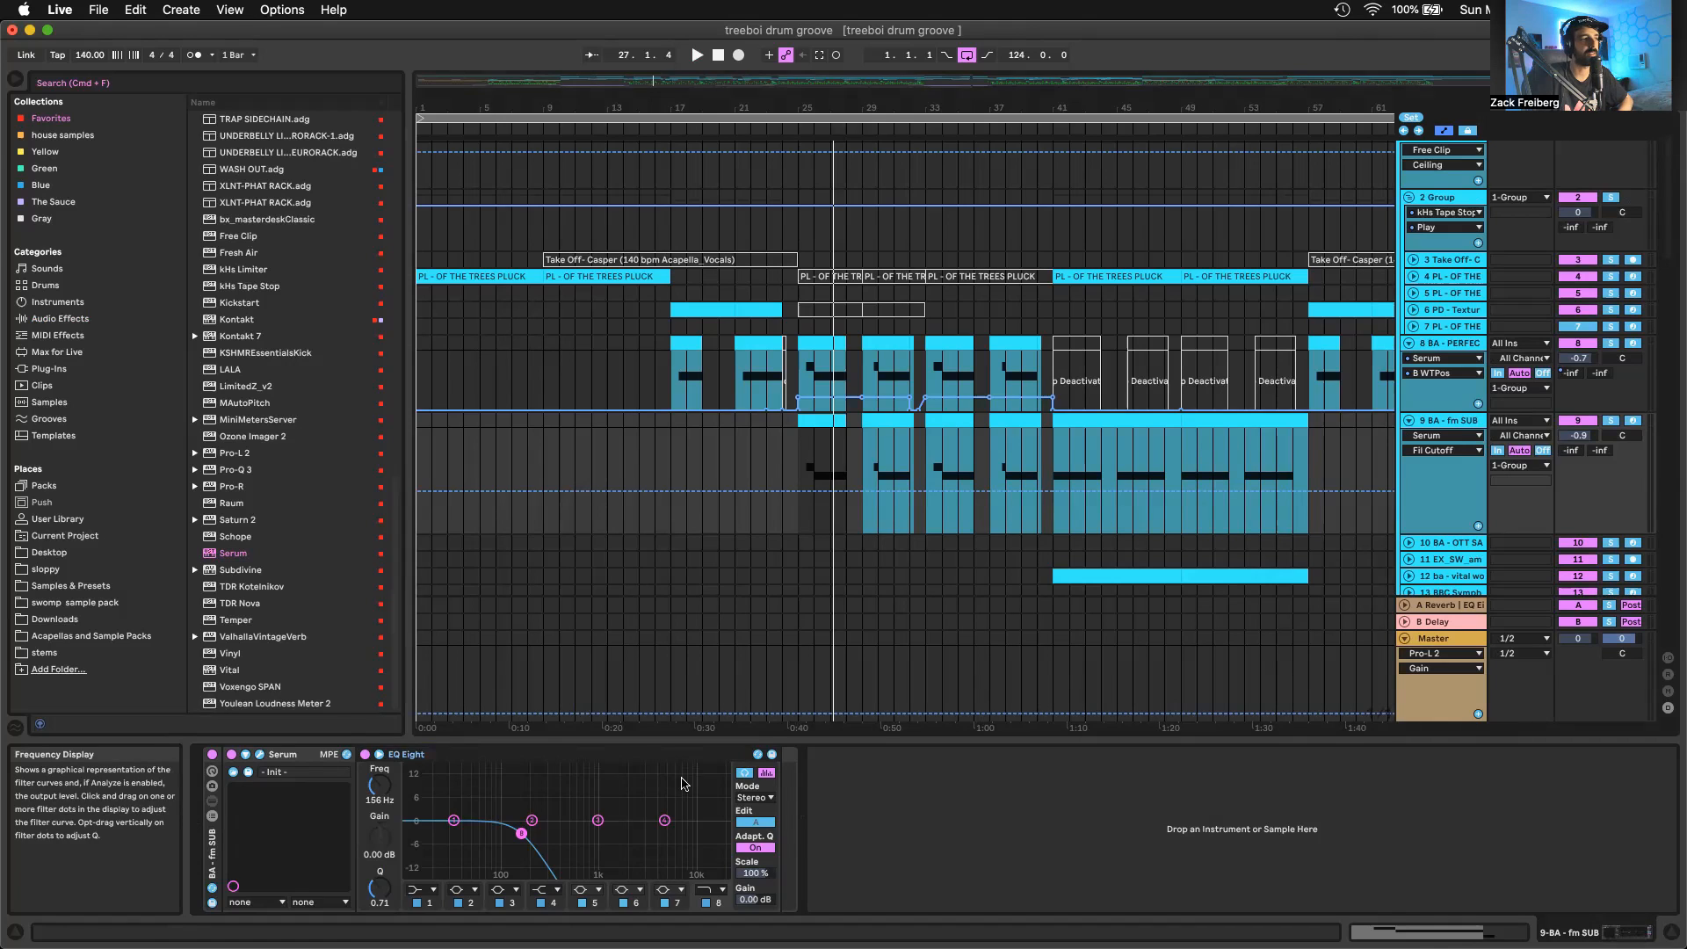
left_click(1441, 338)
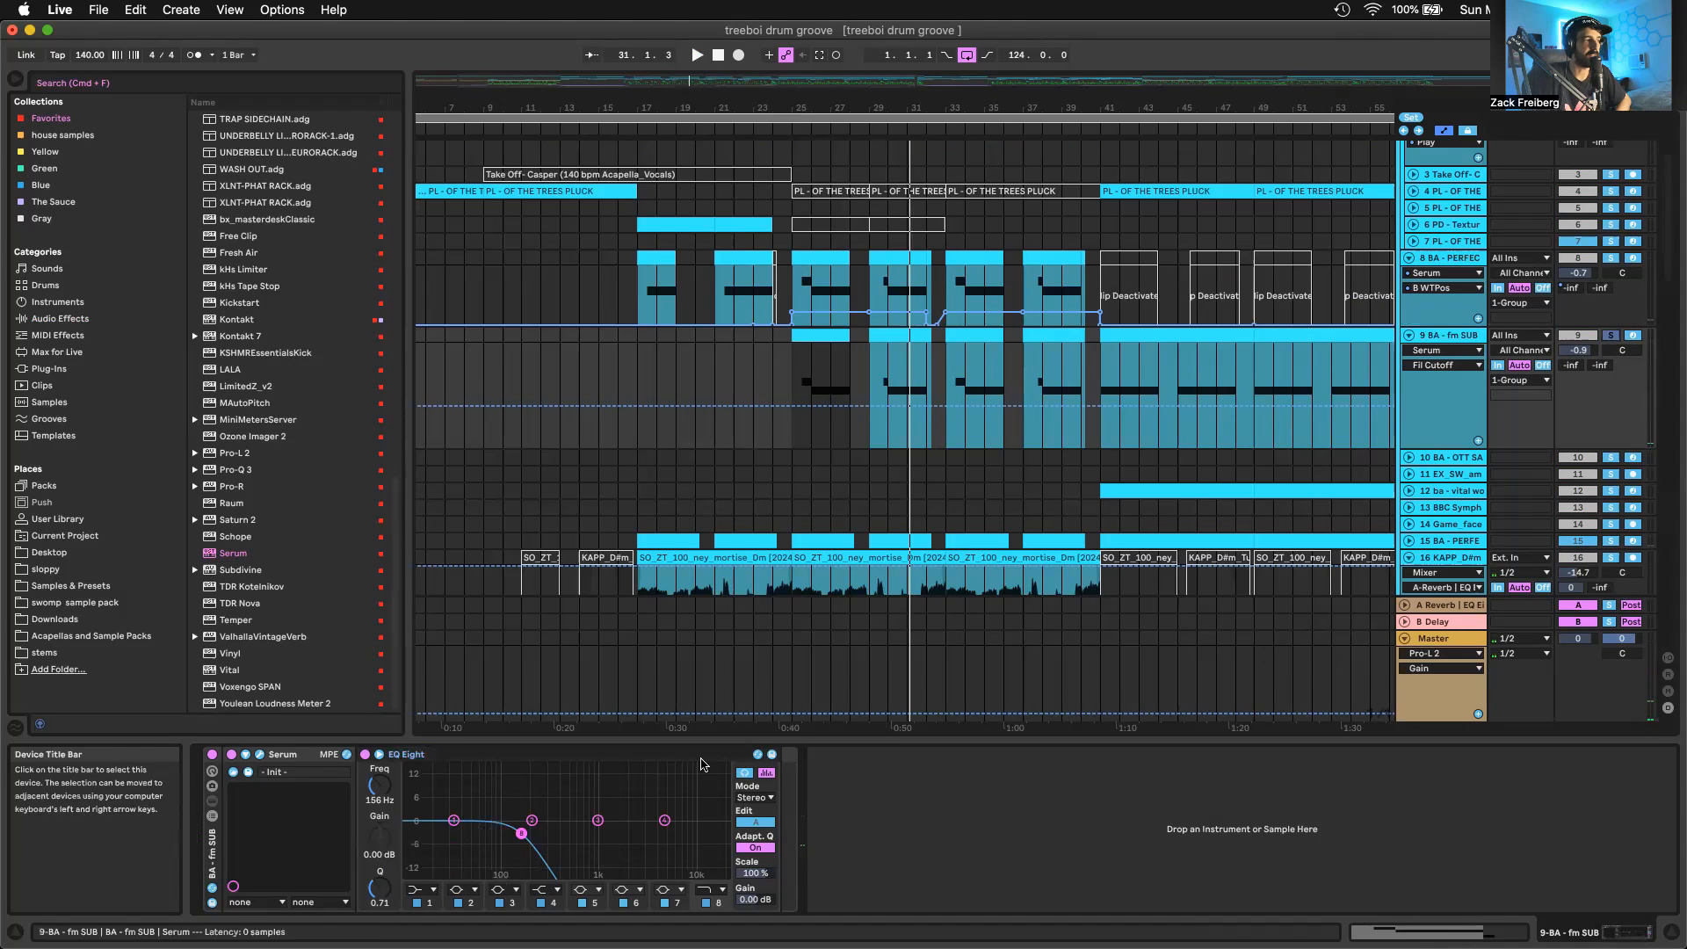
left_click(244, 753)
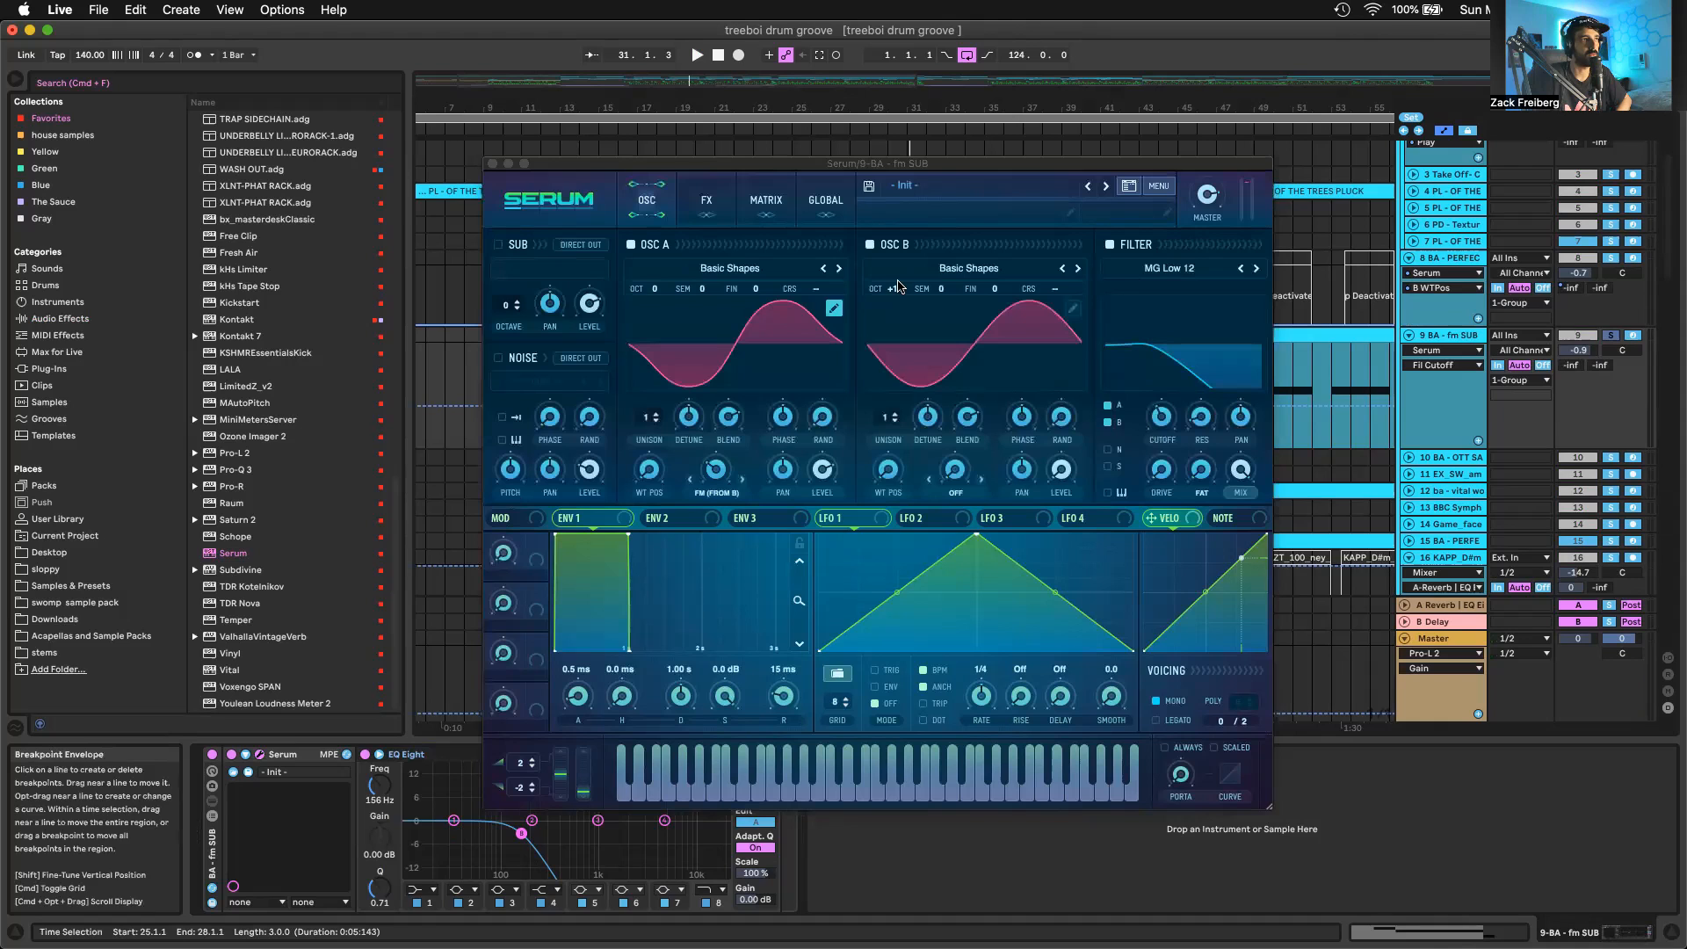
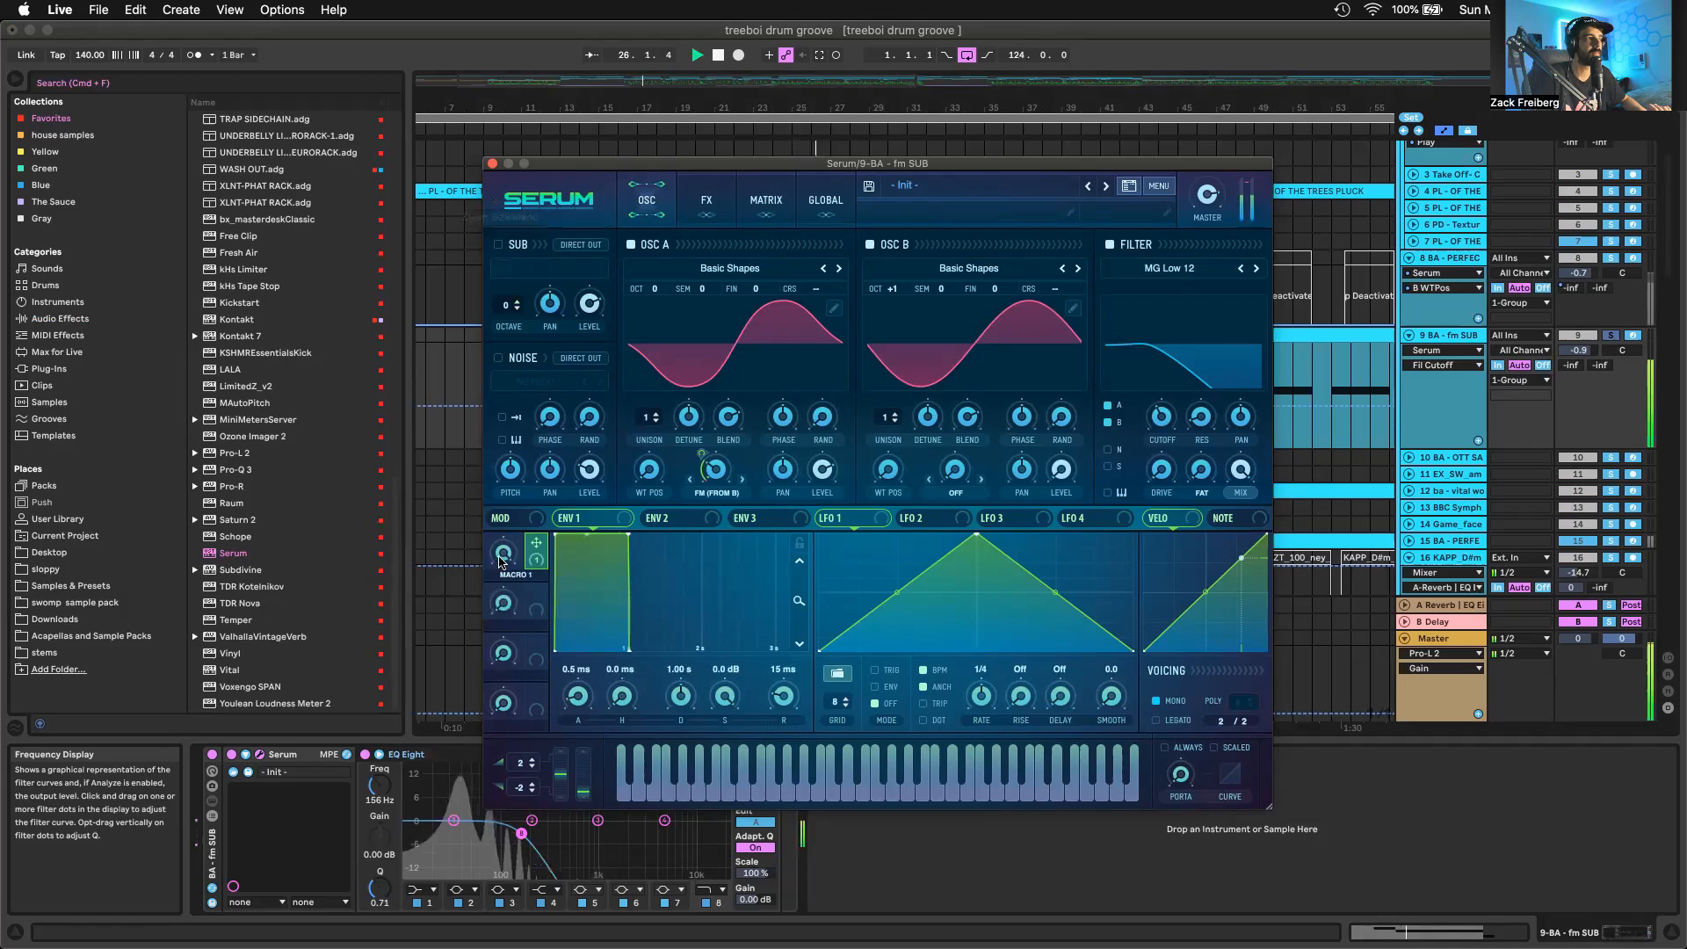
Examine the Macro 1 control in the fm SUB track's Serum and close the plugin window
left_click(503, 553)
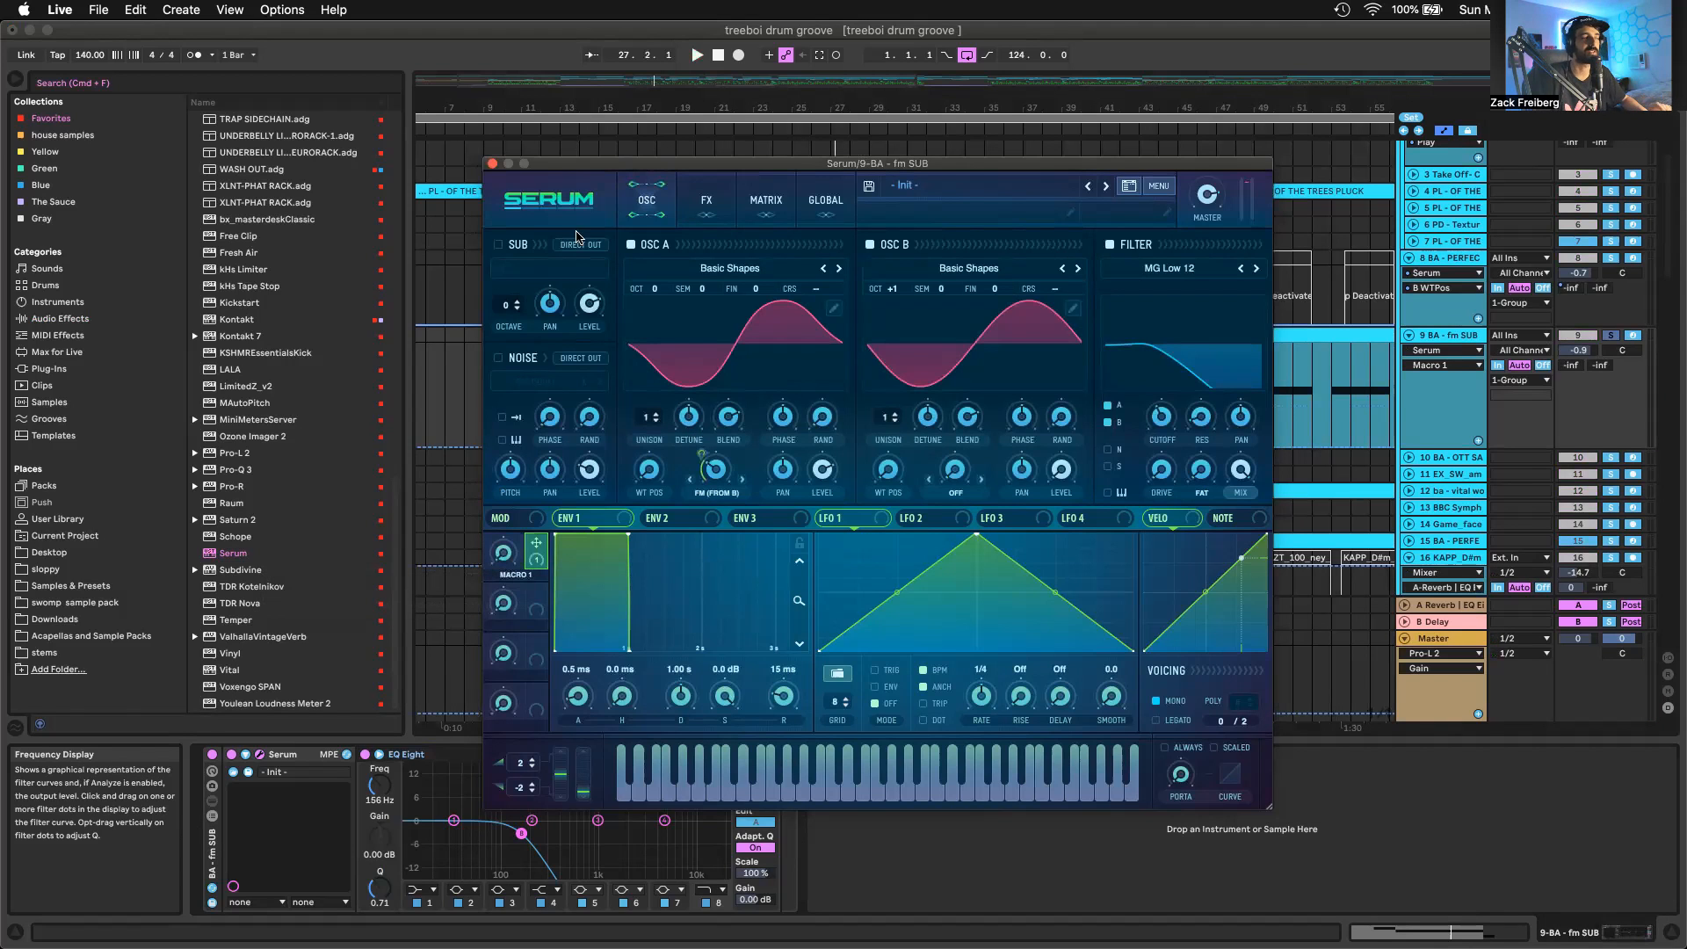
left_click(492, 164)
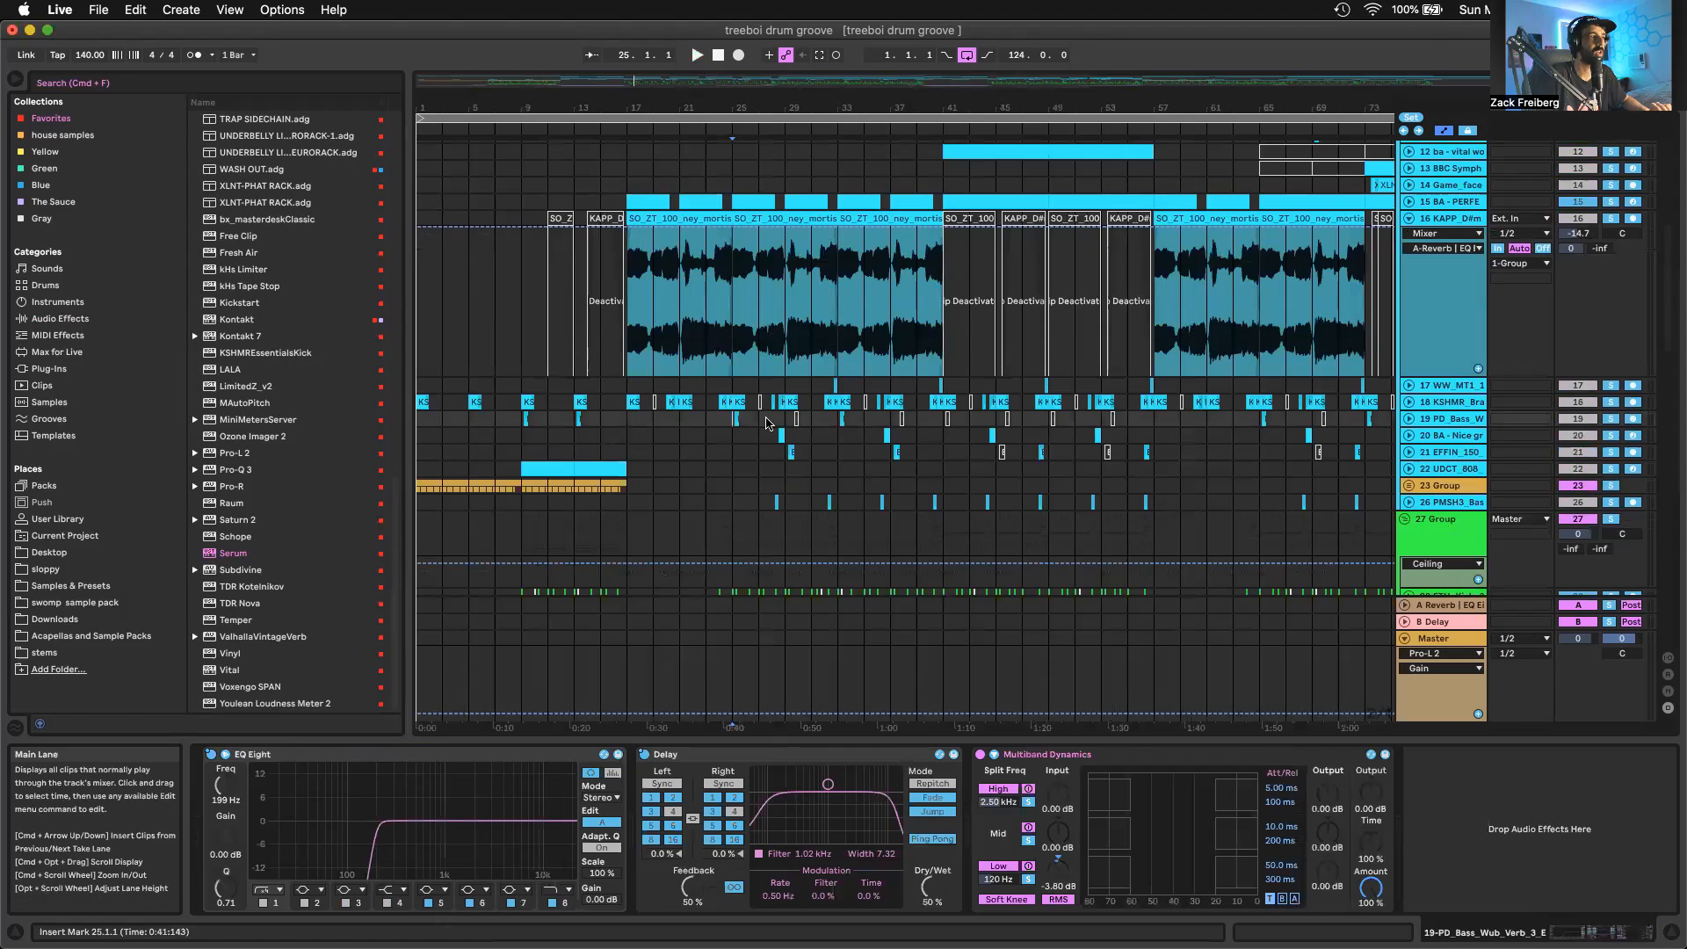
Unfold the Nice growly thang track and open its Vital synth in a window clear of the automation lanes above
scroll(766, 420, "down", 3)
scroll(766, 420, "up", 4)
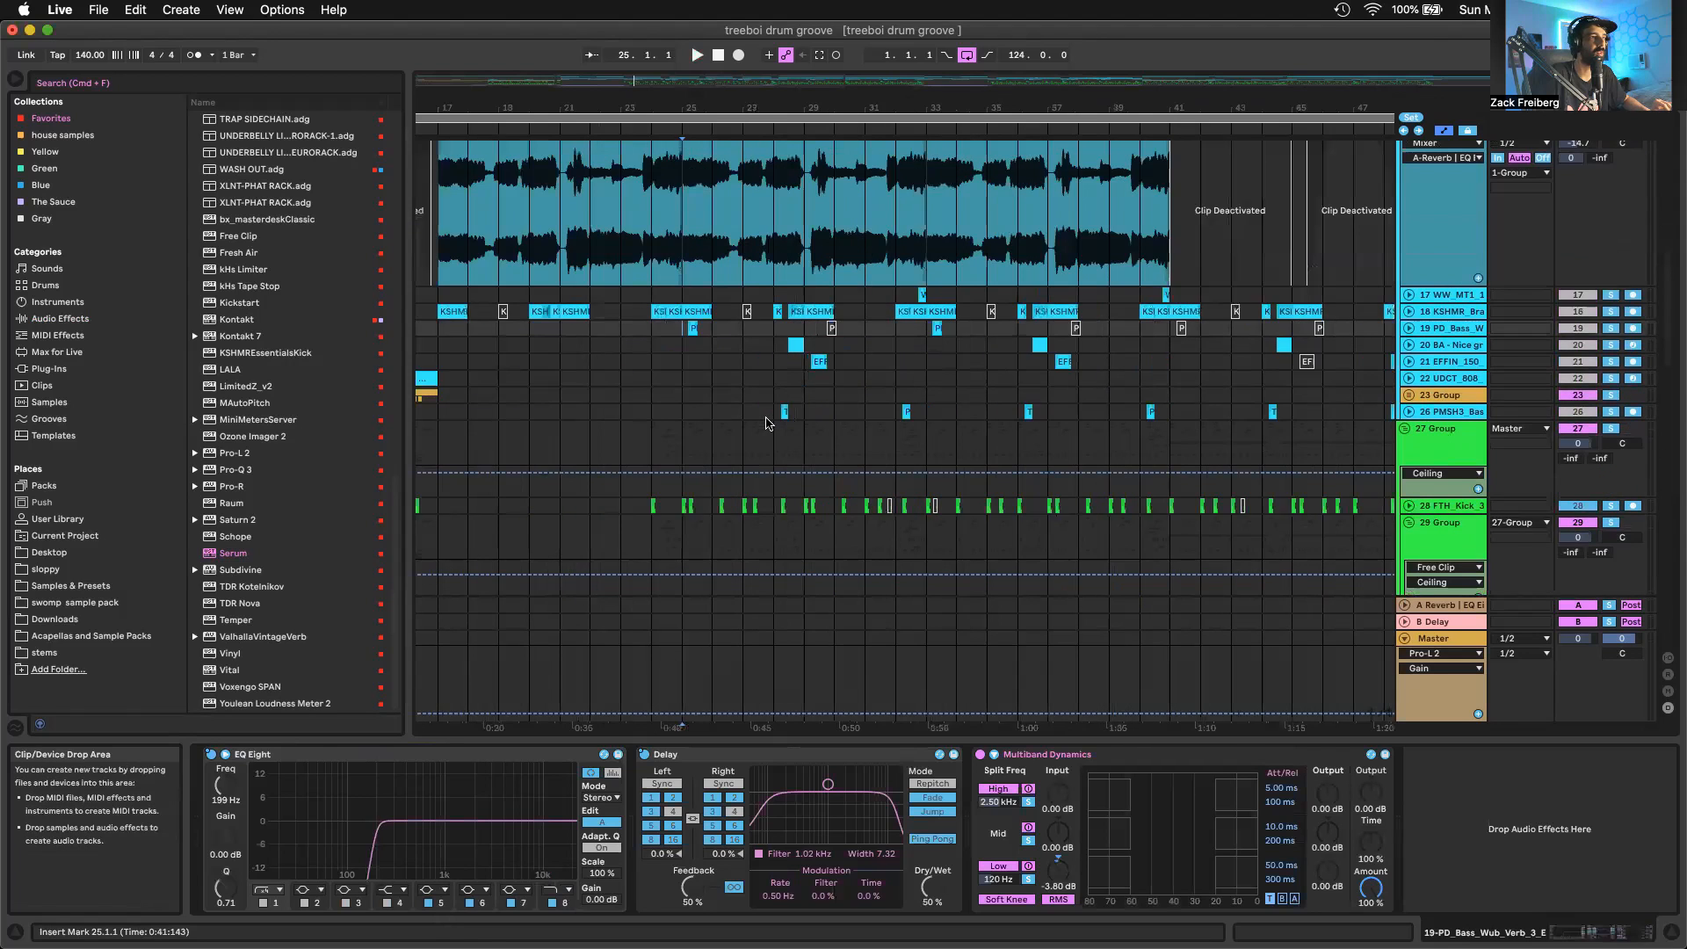
scroll(767, 420, "up", 2)
left_click(773, 345)
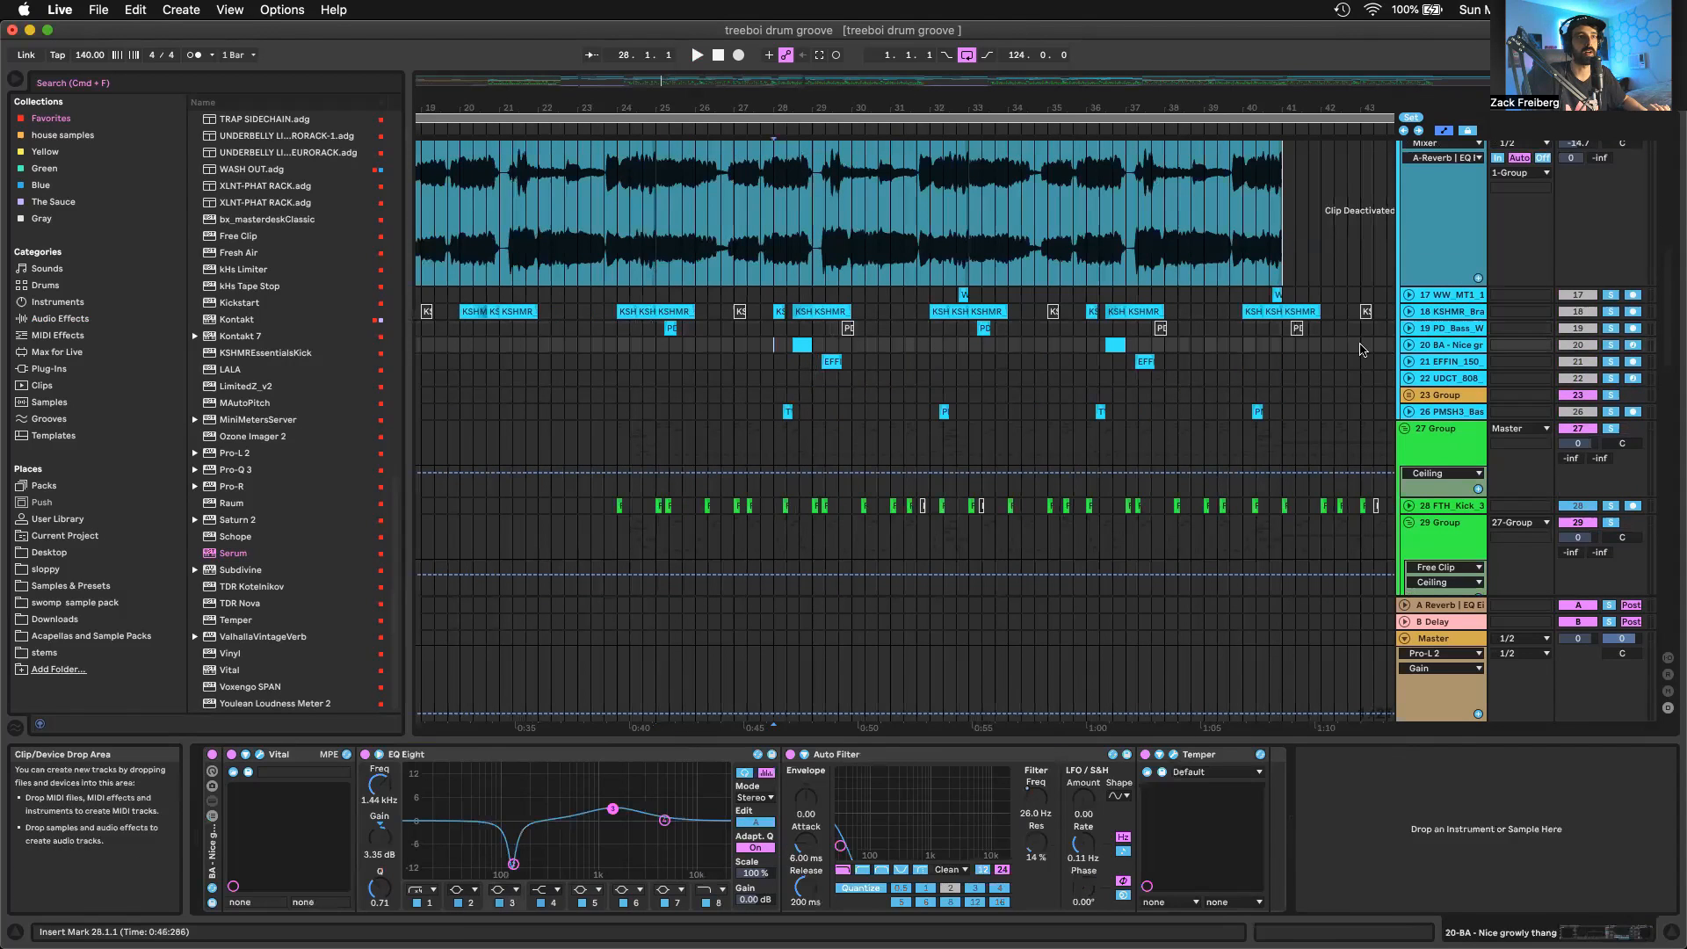
left_click(1409, 345)
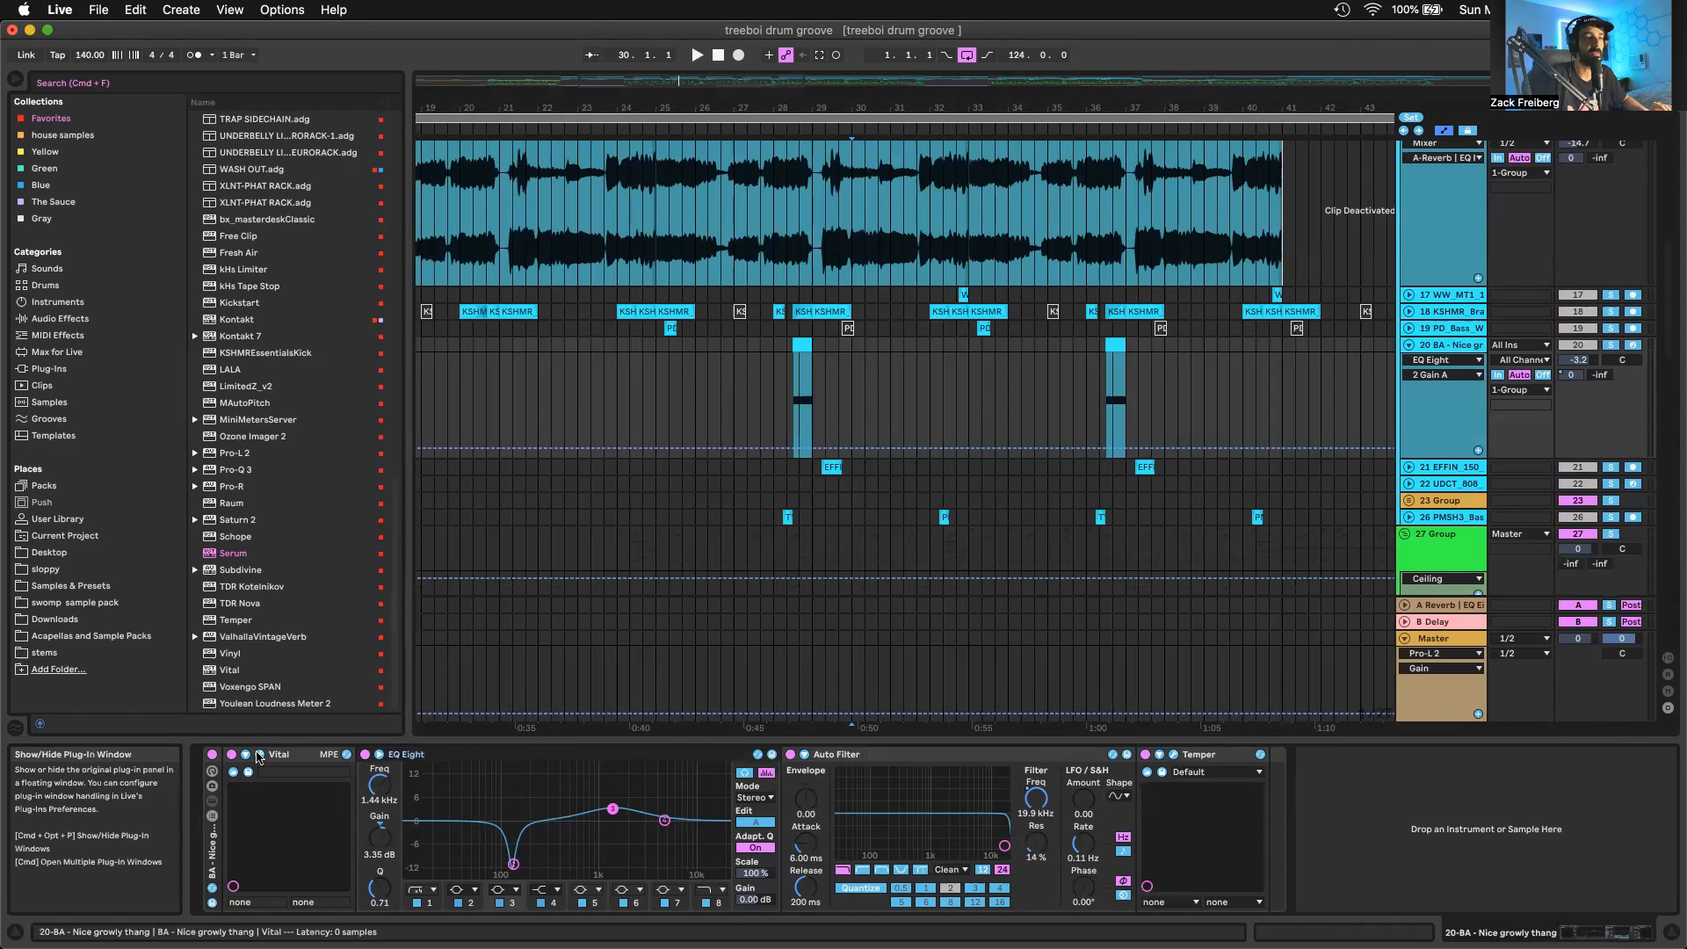
key("super+alt+p")
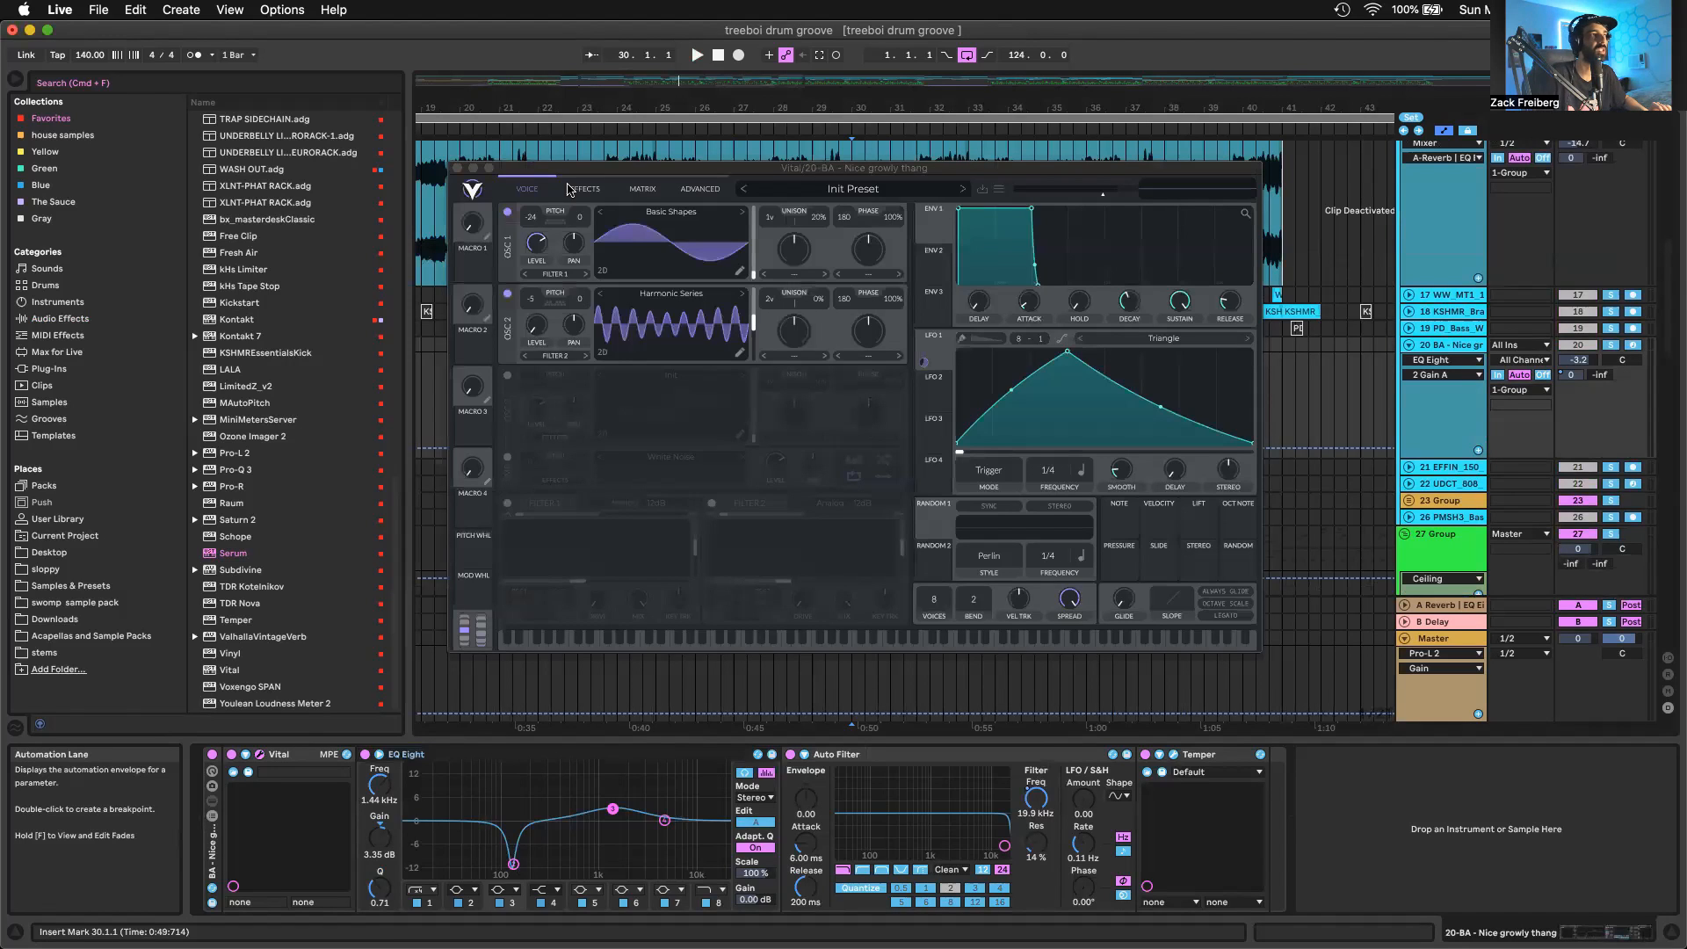
left_click_drag(603, 168, 599, 243)
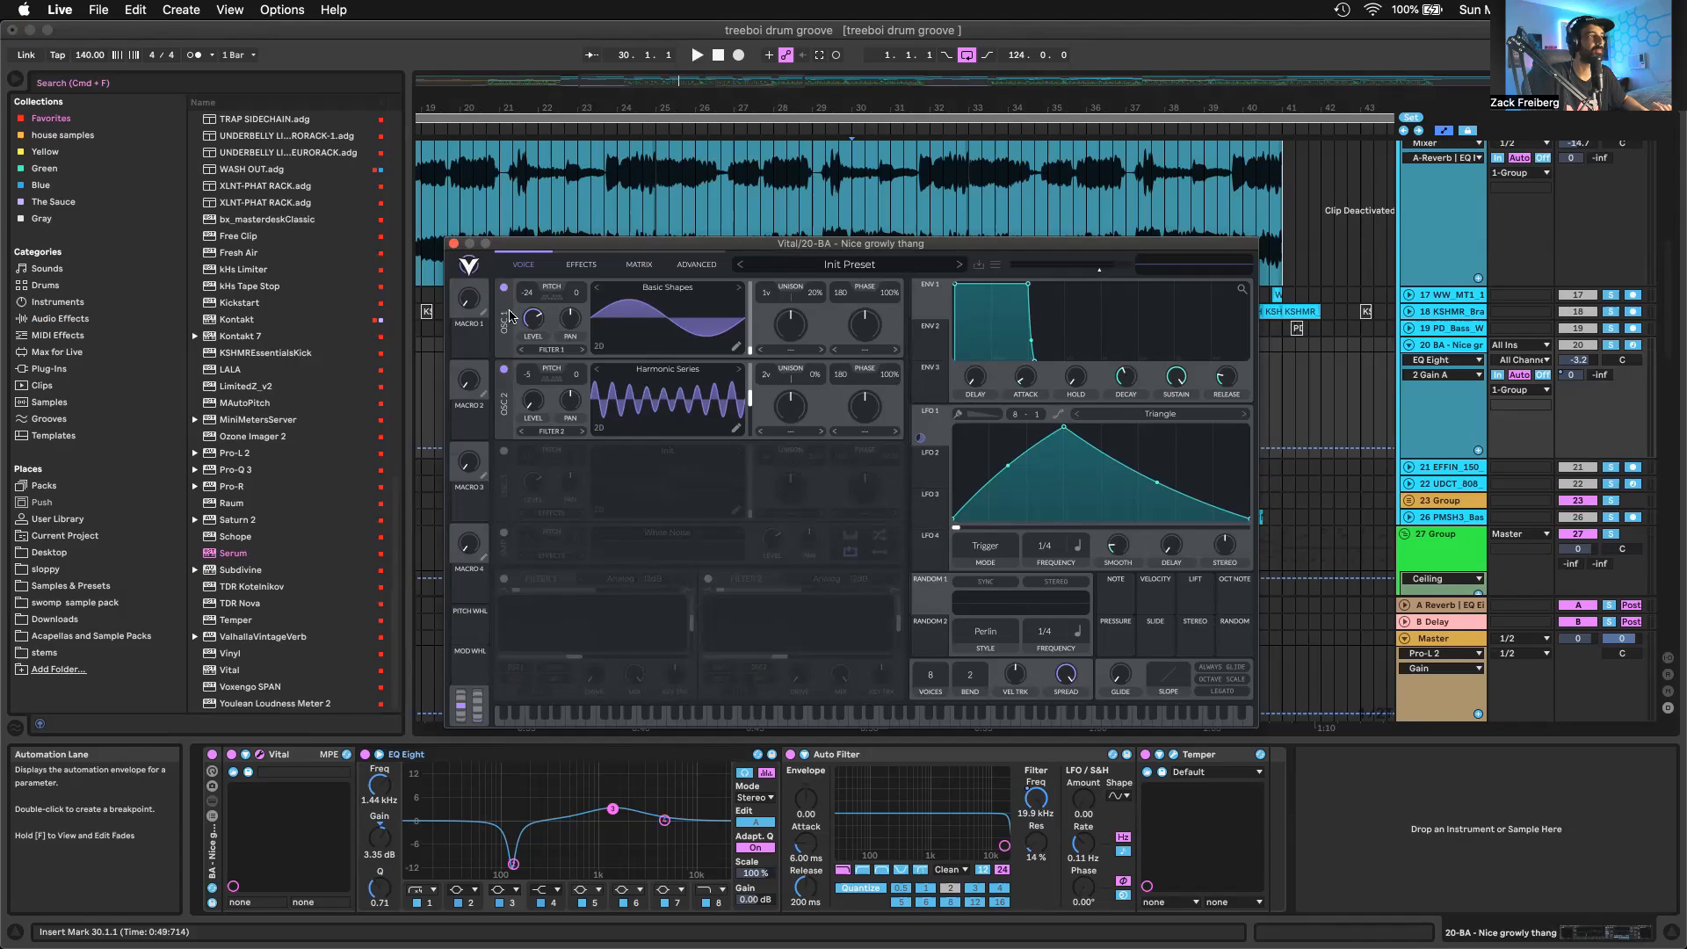
Set Oscillator 1's phase randomization to 0% in the Nice growly thang track's Vital
mouse_move(530, 322)
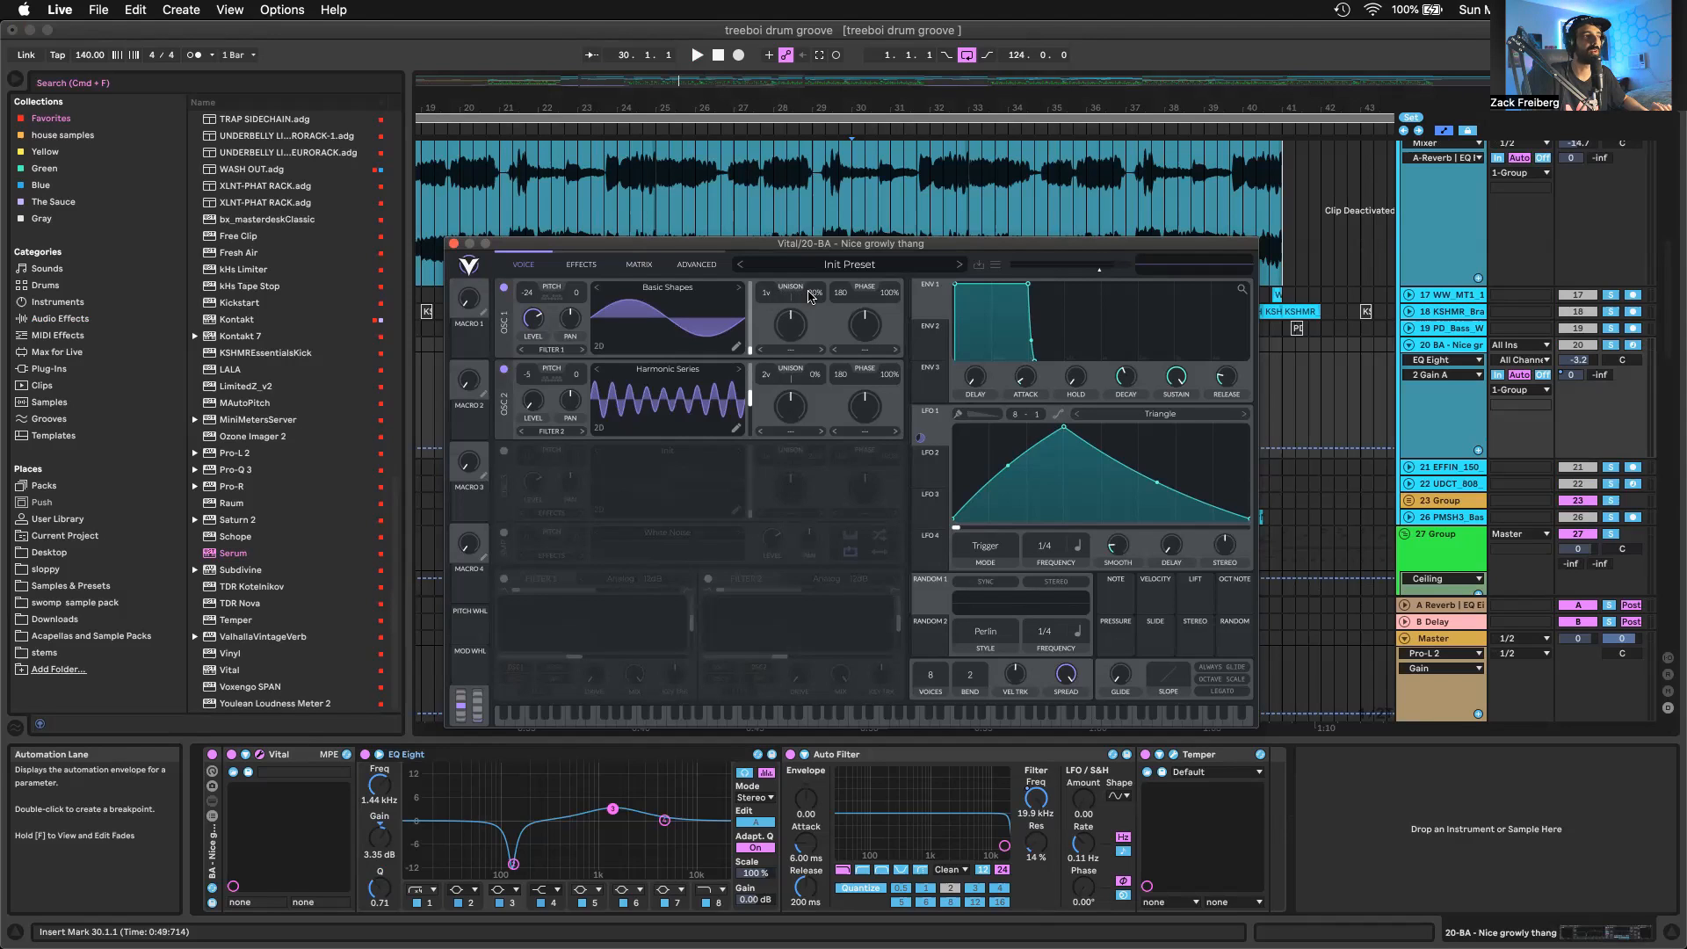
left_click_drag(889, 292, 826, 602)
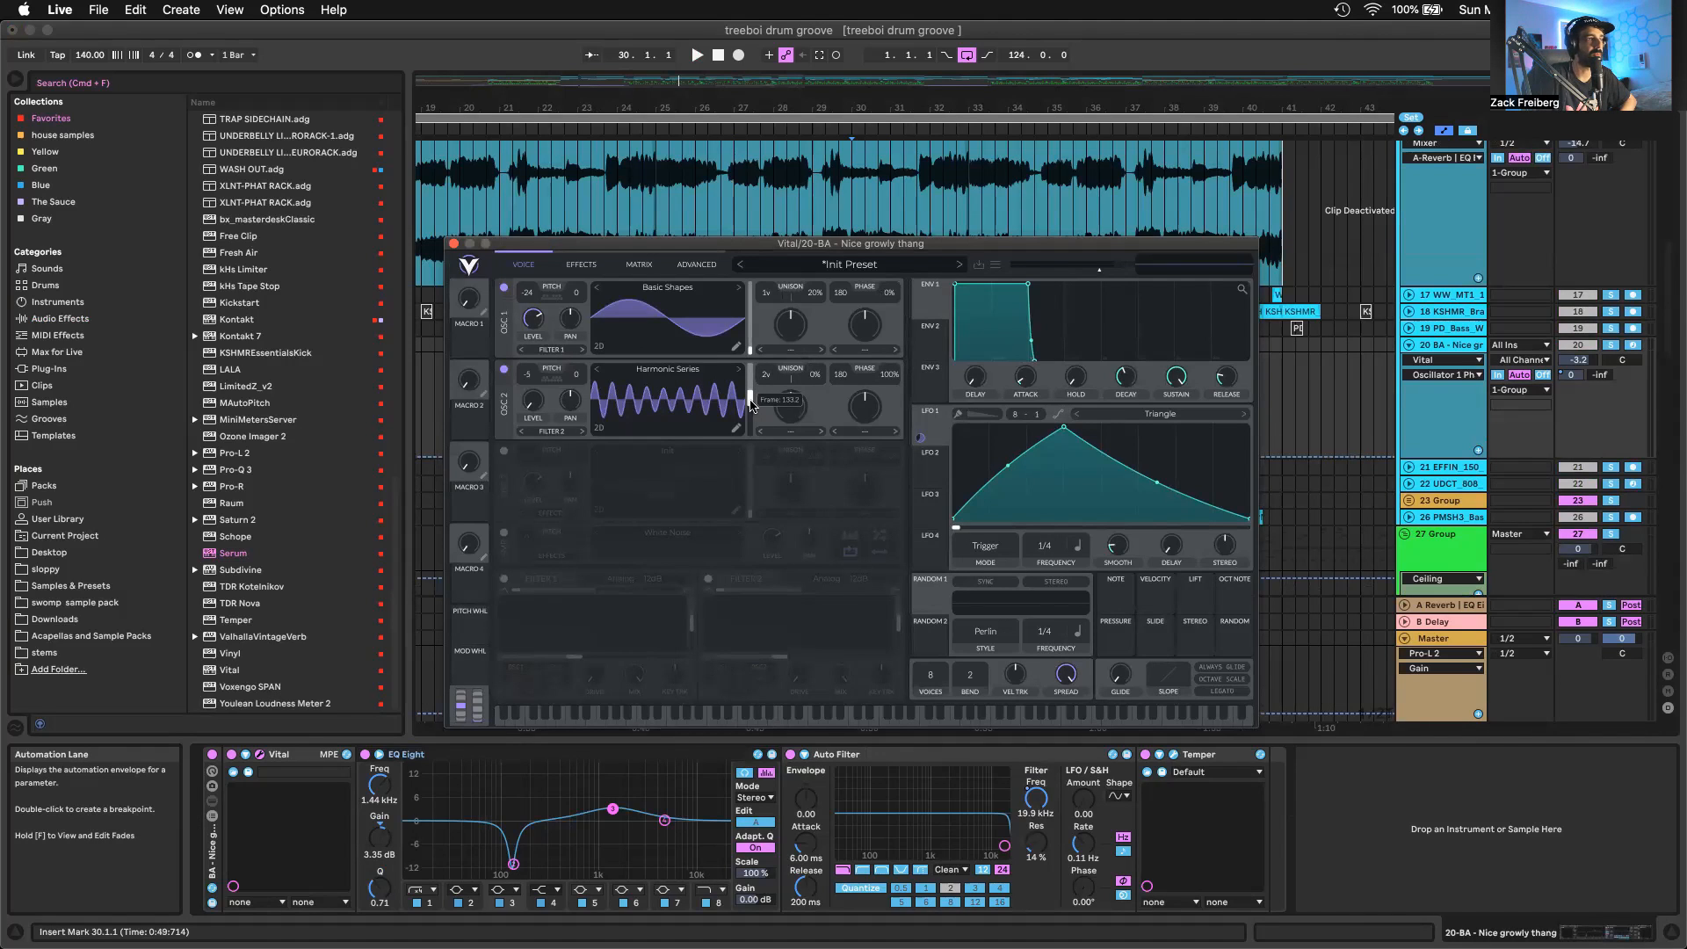
Examine the Soft Clip distortion's drive in Vital's effects section and return to the oscillator page
left_click(581, 264)
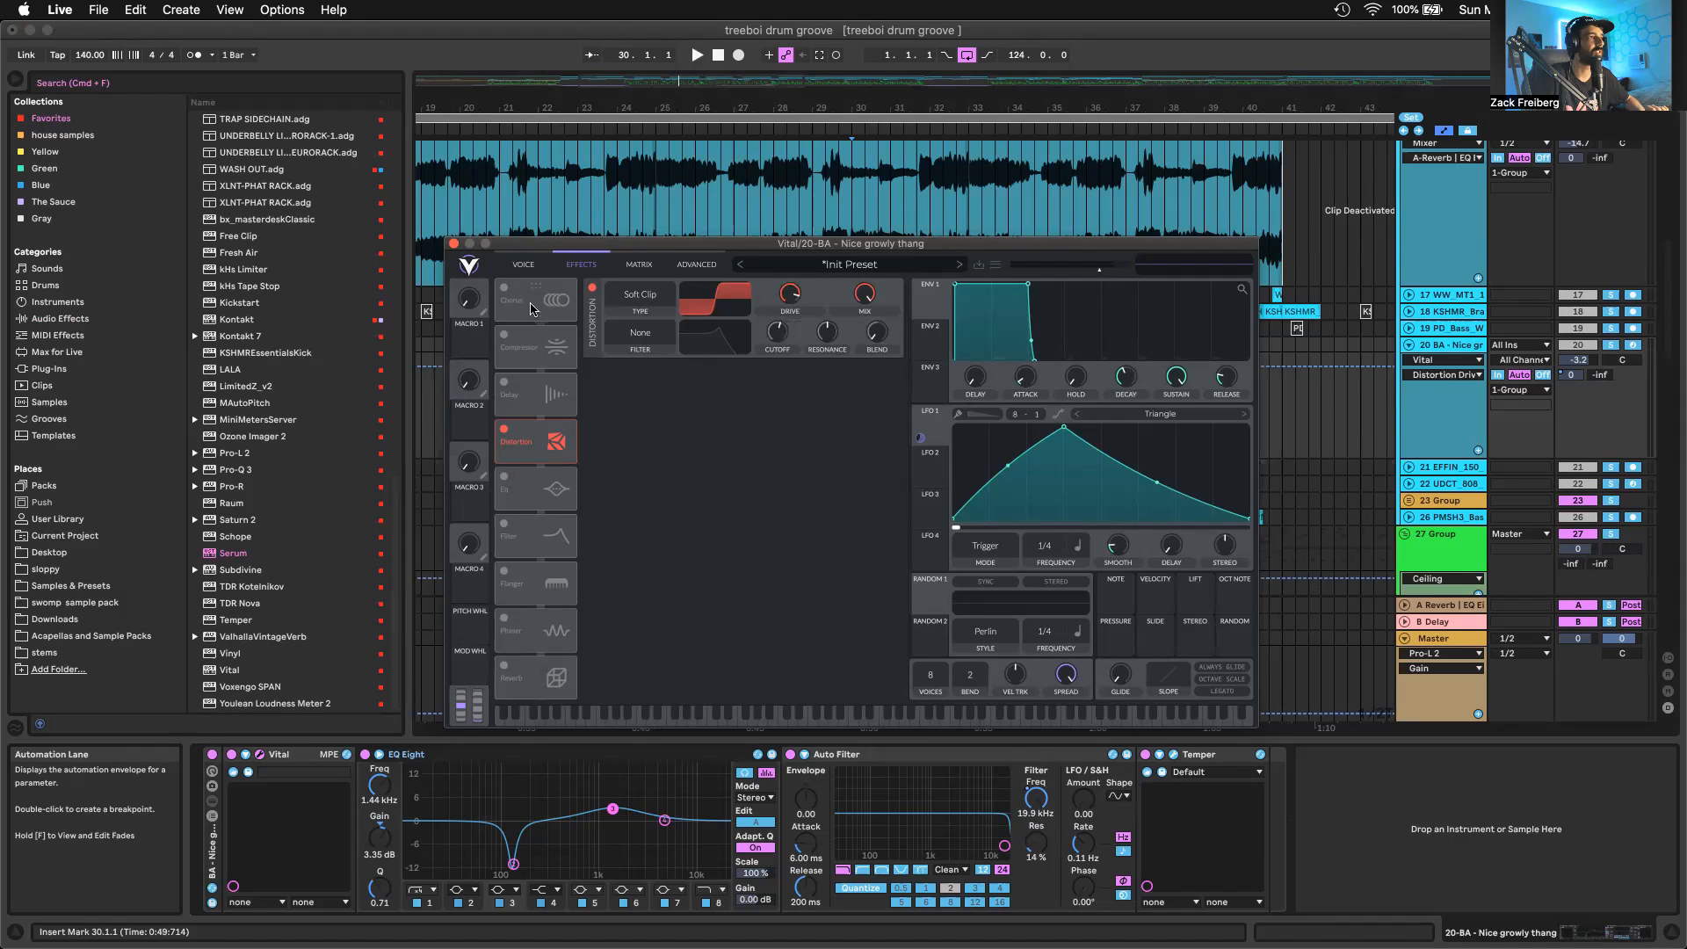
mouse_move(793, 298)
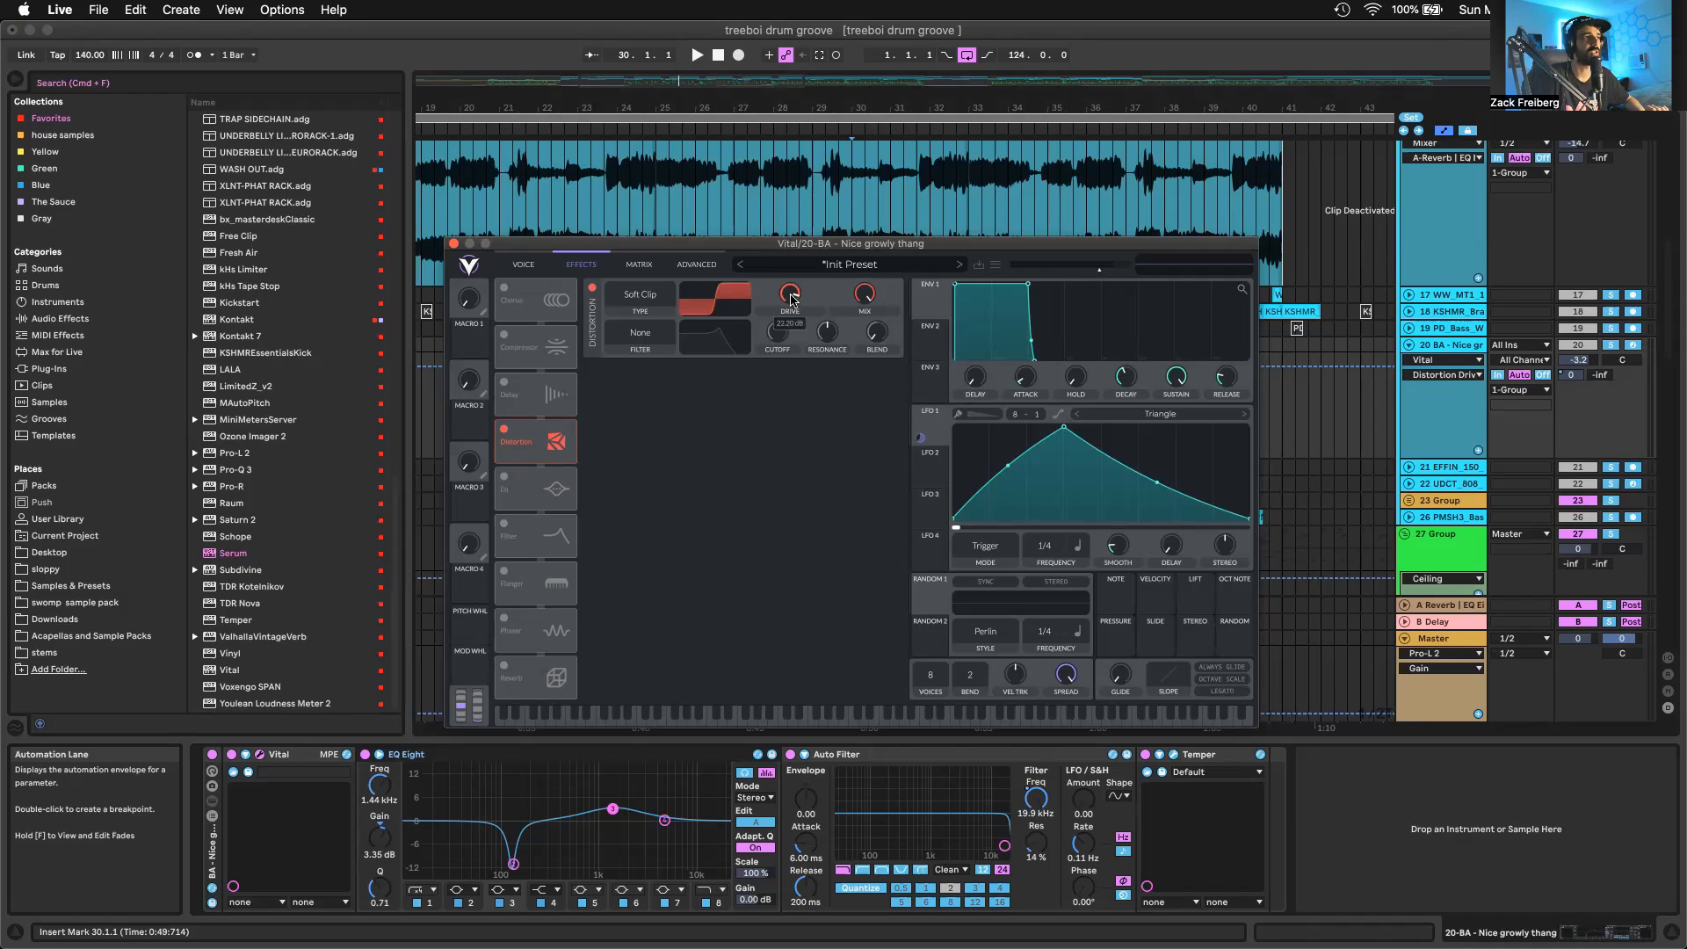
left_click(522, 264)
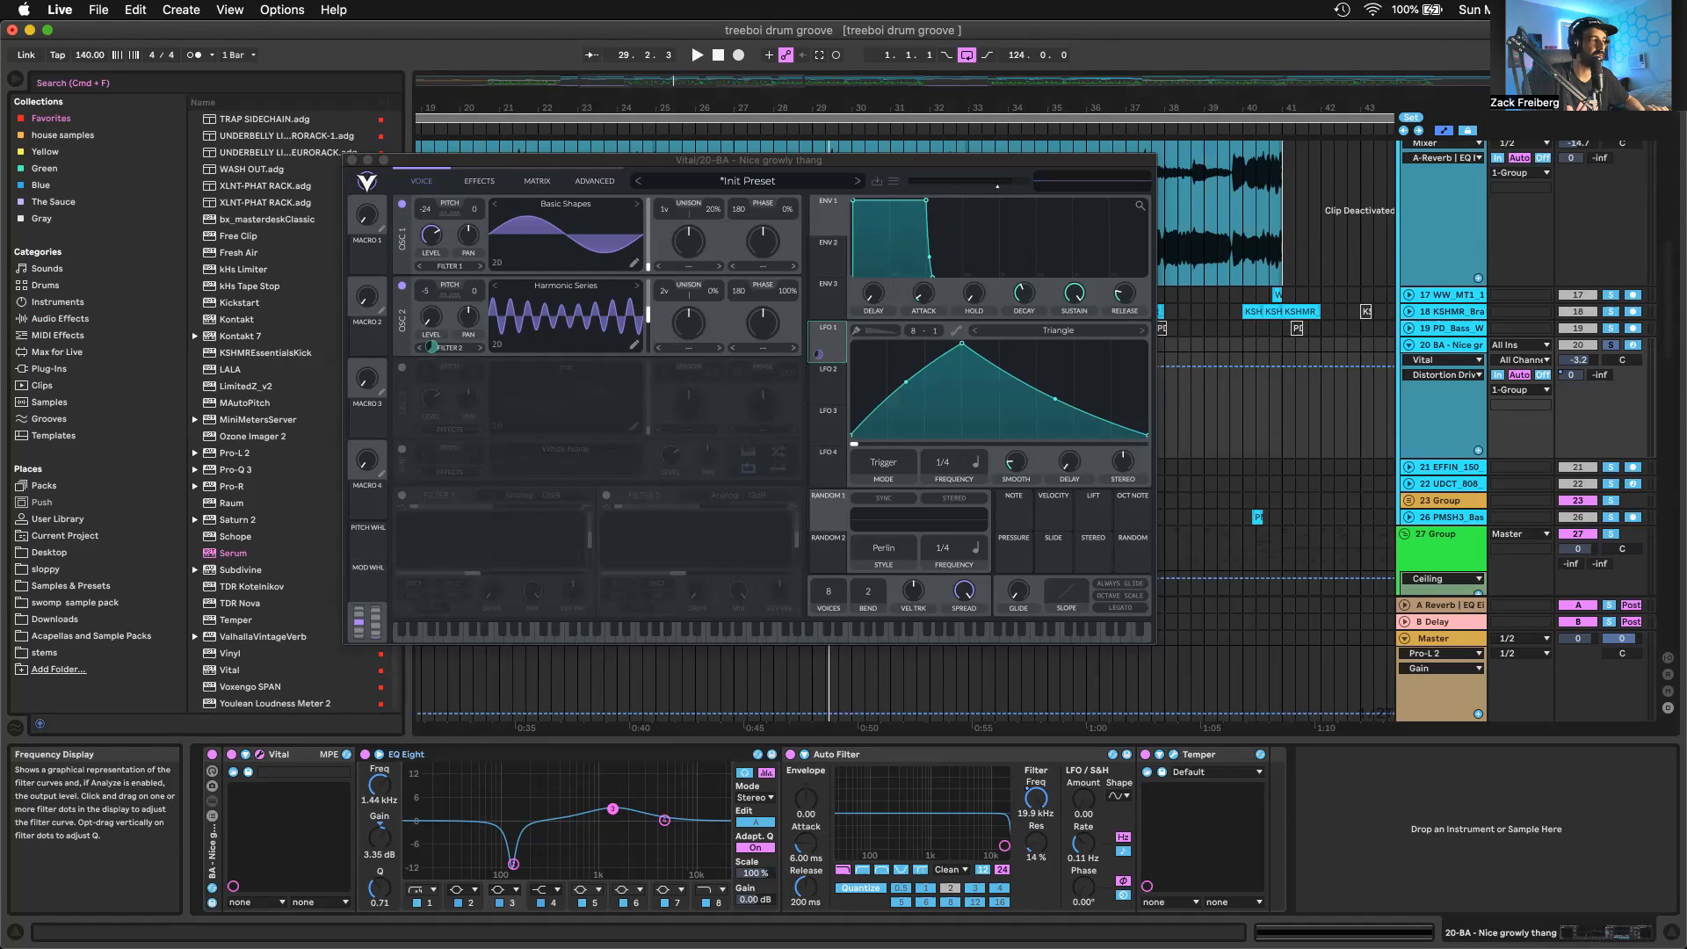
Inspect the EQ Eight on the Nice growly thang track and display the Auto Filter's frequency automation
left_click(713, 819)
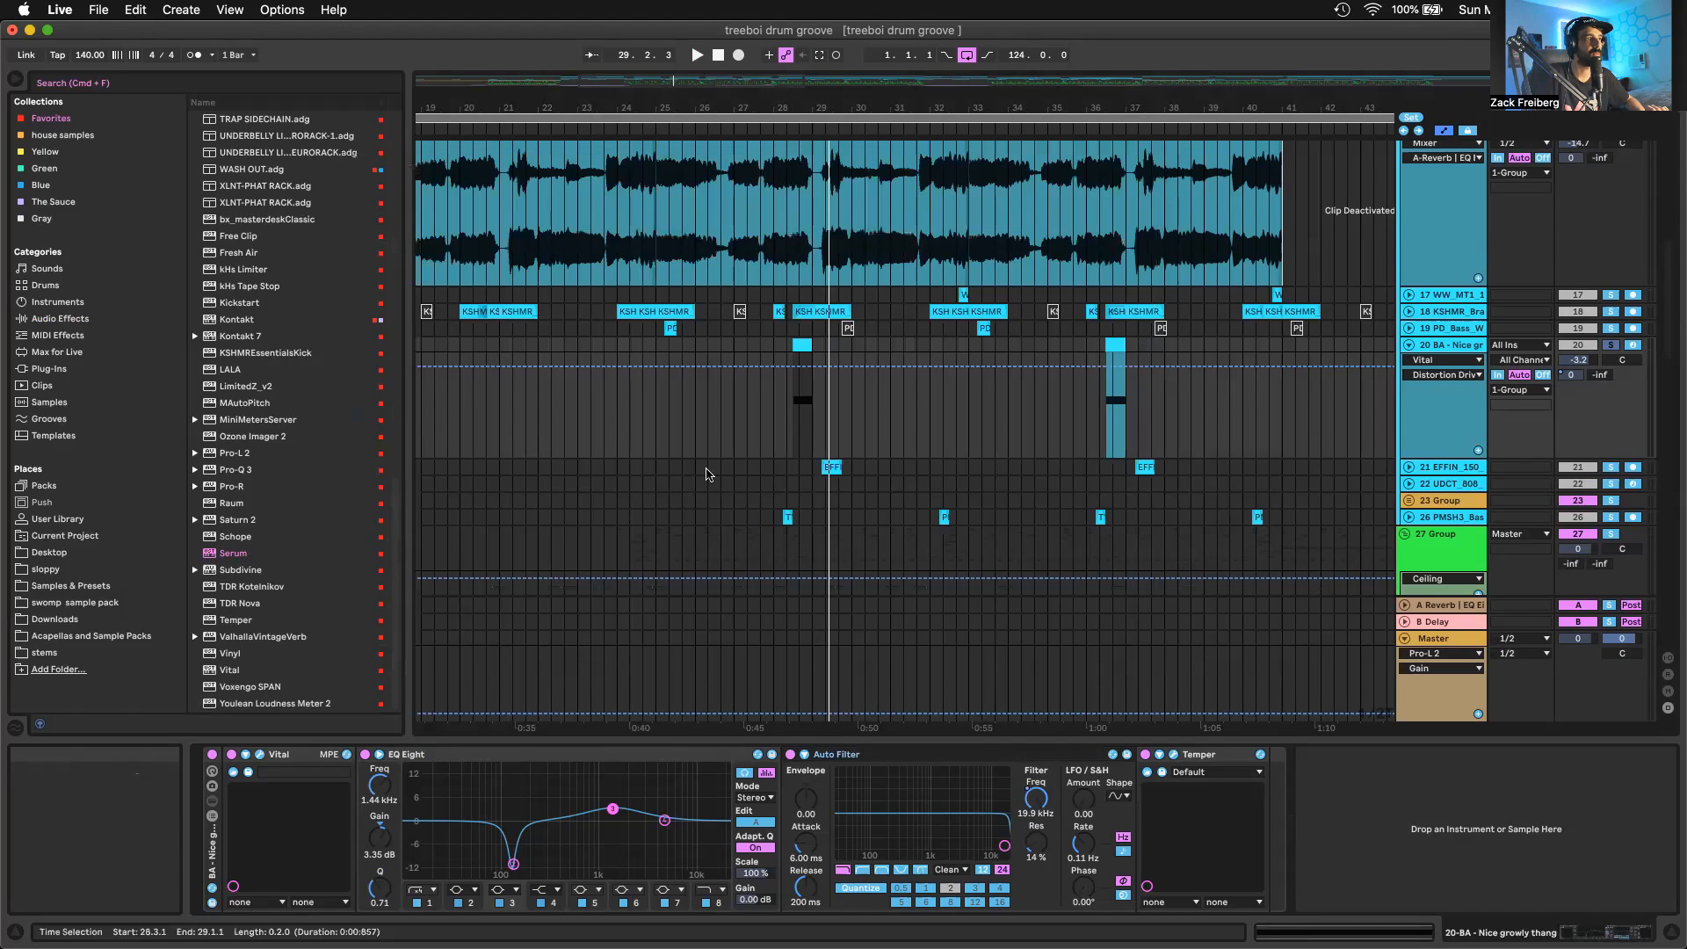
left_click(1032, 795)
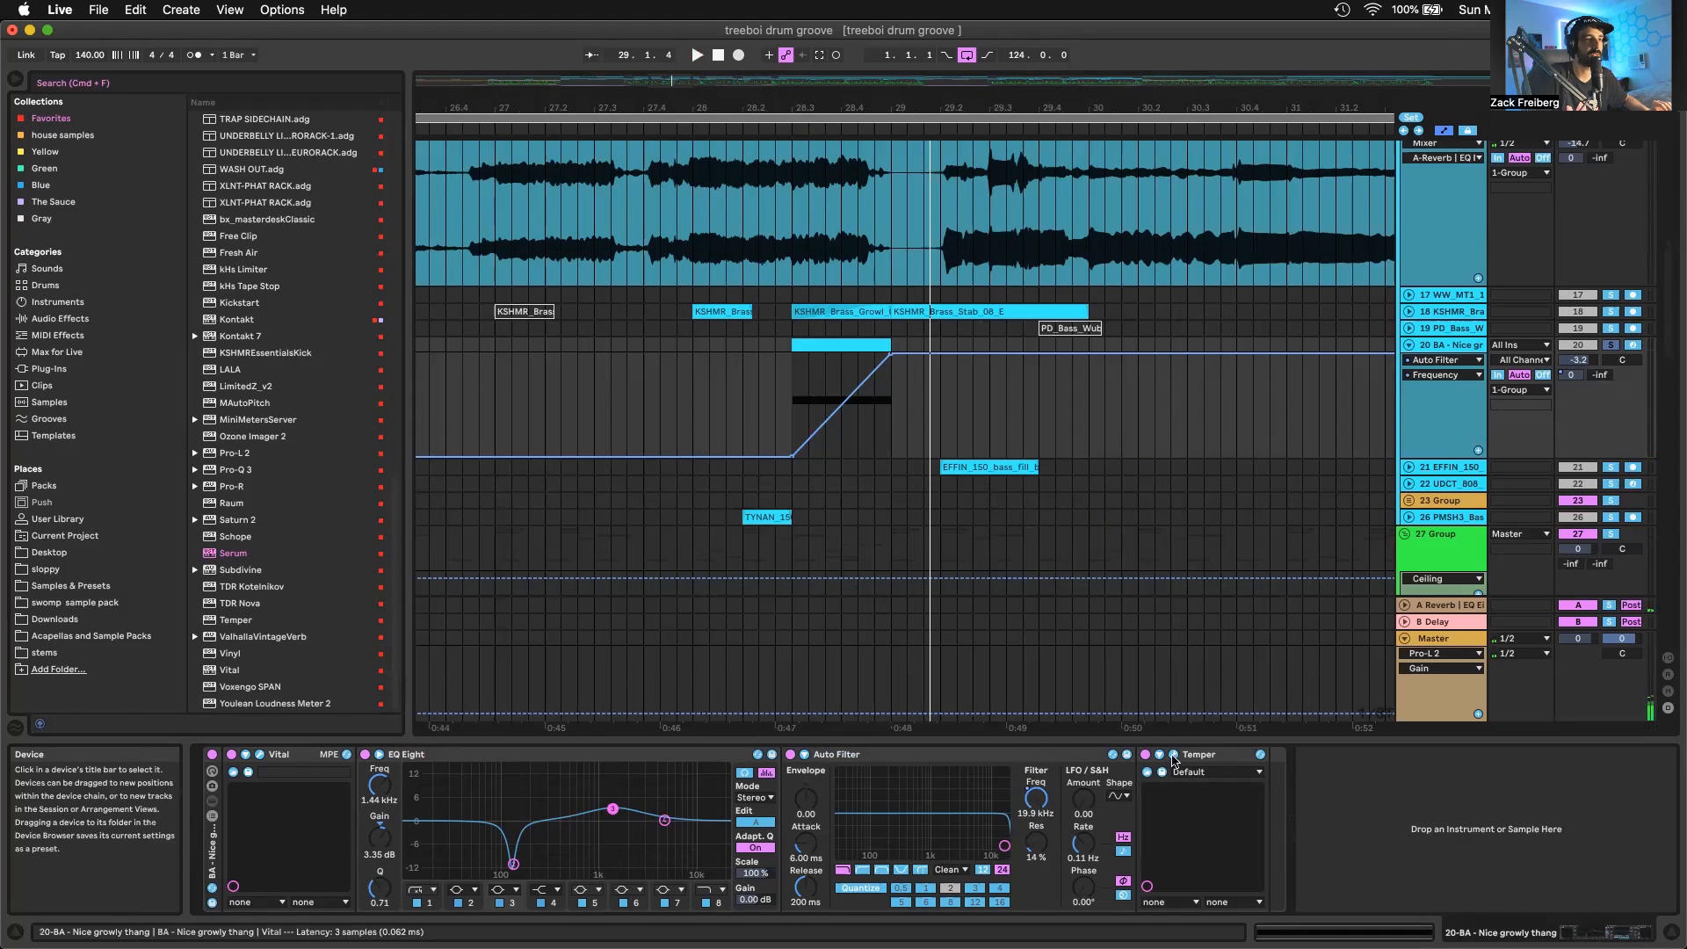
Examine Temper's Drive on the Nice growly thang track, close the plugin, and inspect the track's reverb send automation
left_click(1173, 755)
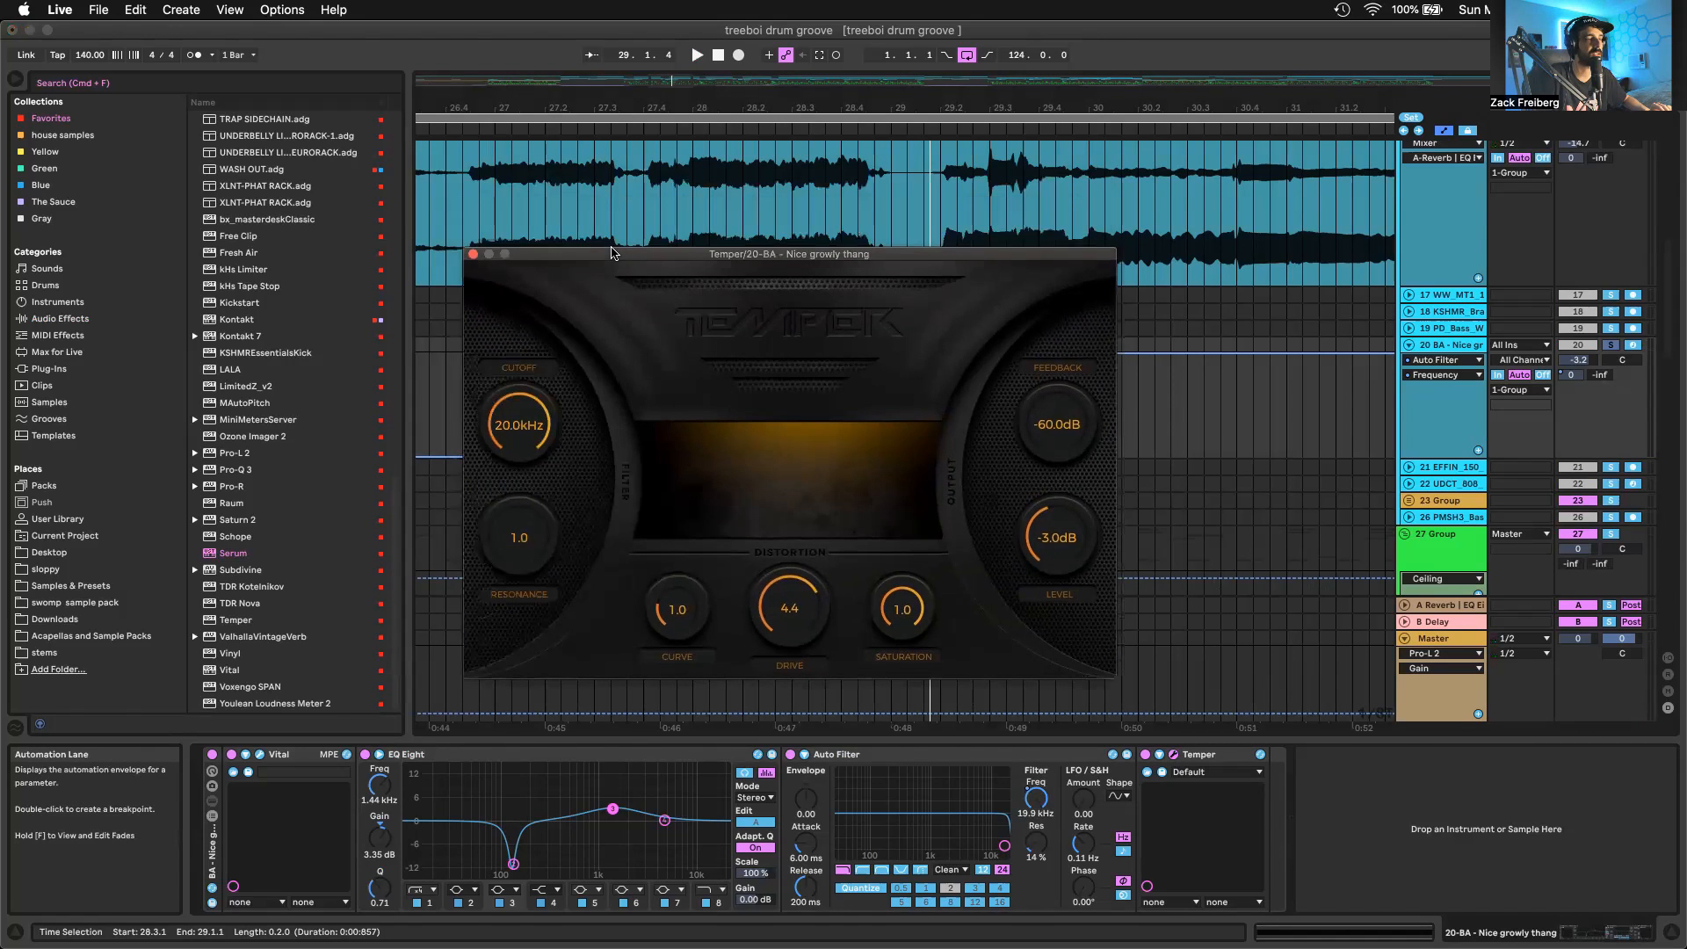
left_click(794, 620)
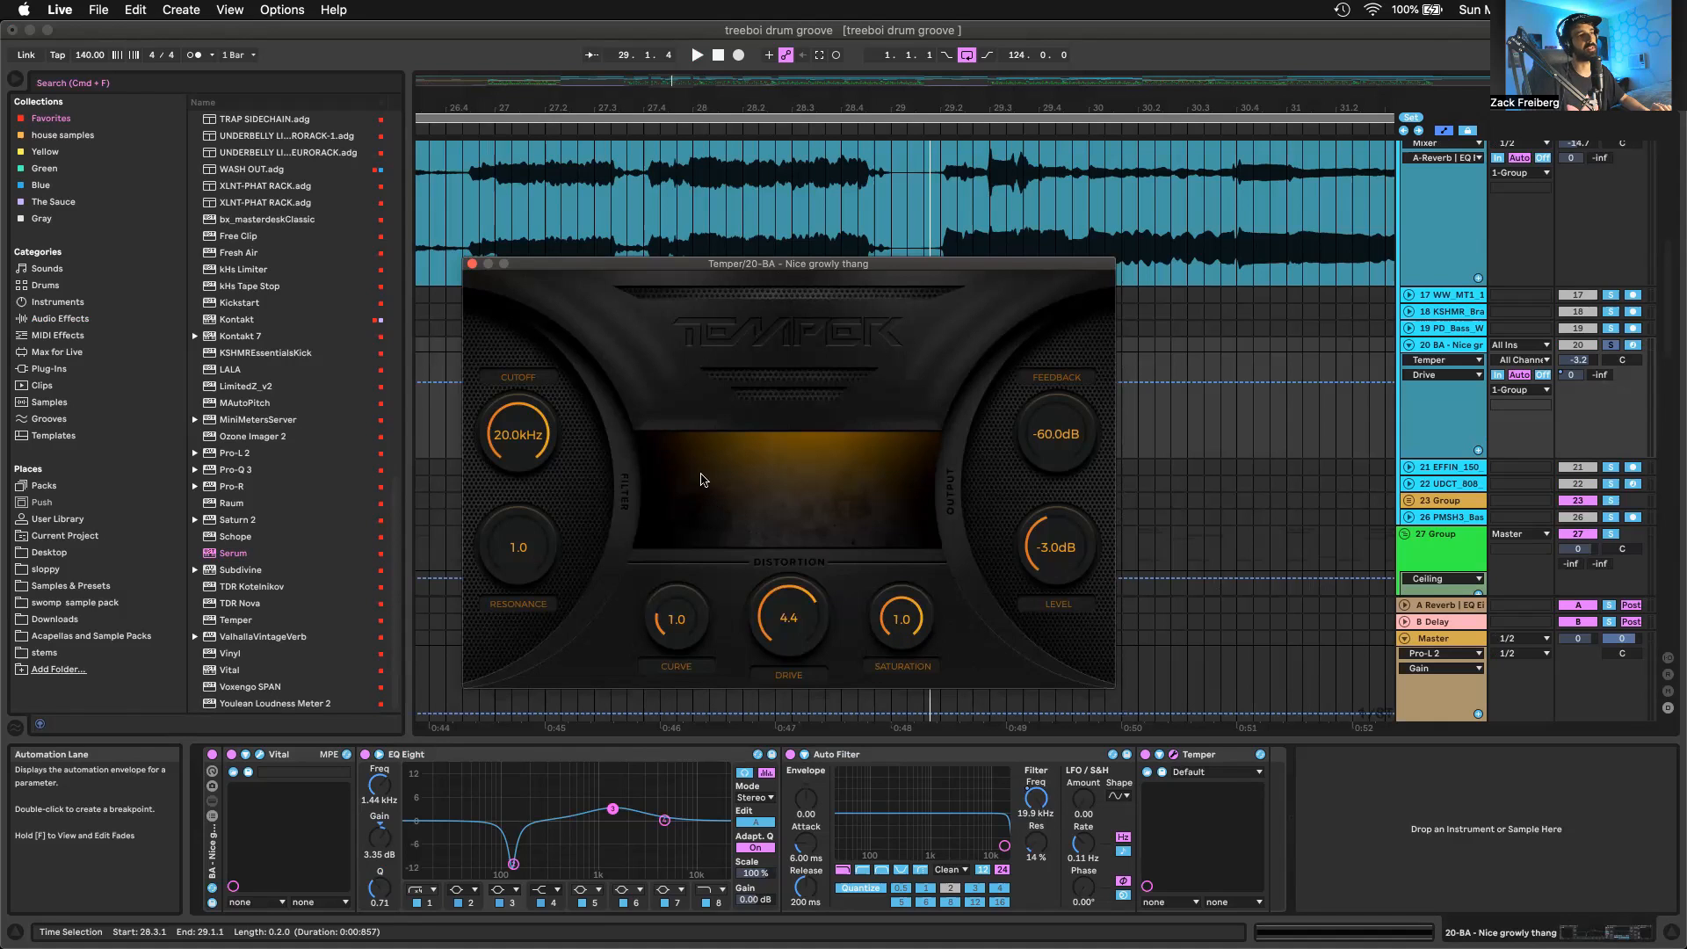
left_click(471, 264)
scroll(1405, 358, "up", 2)
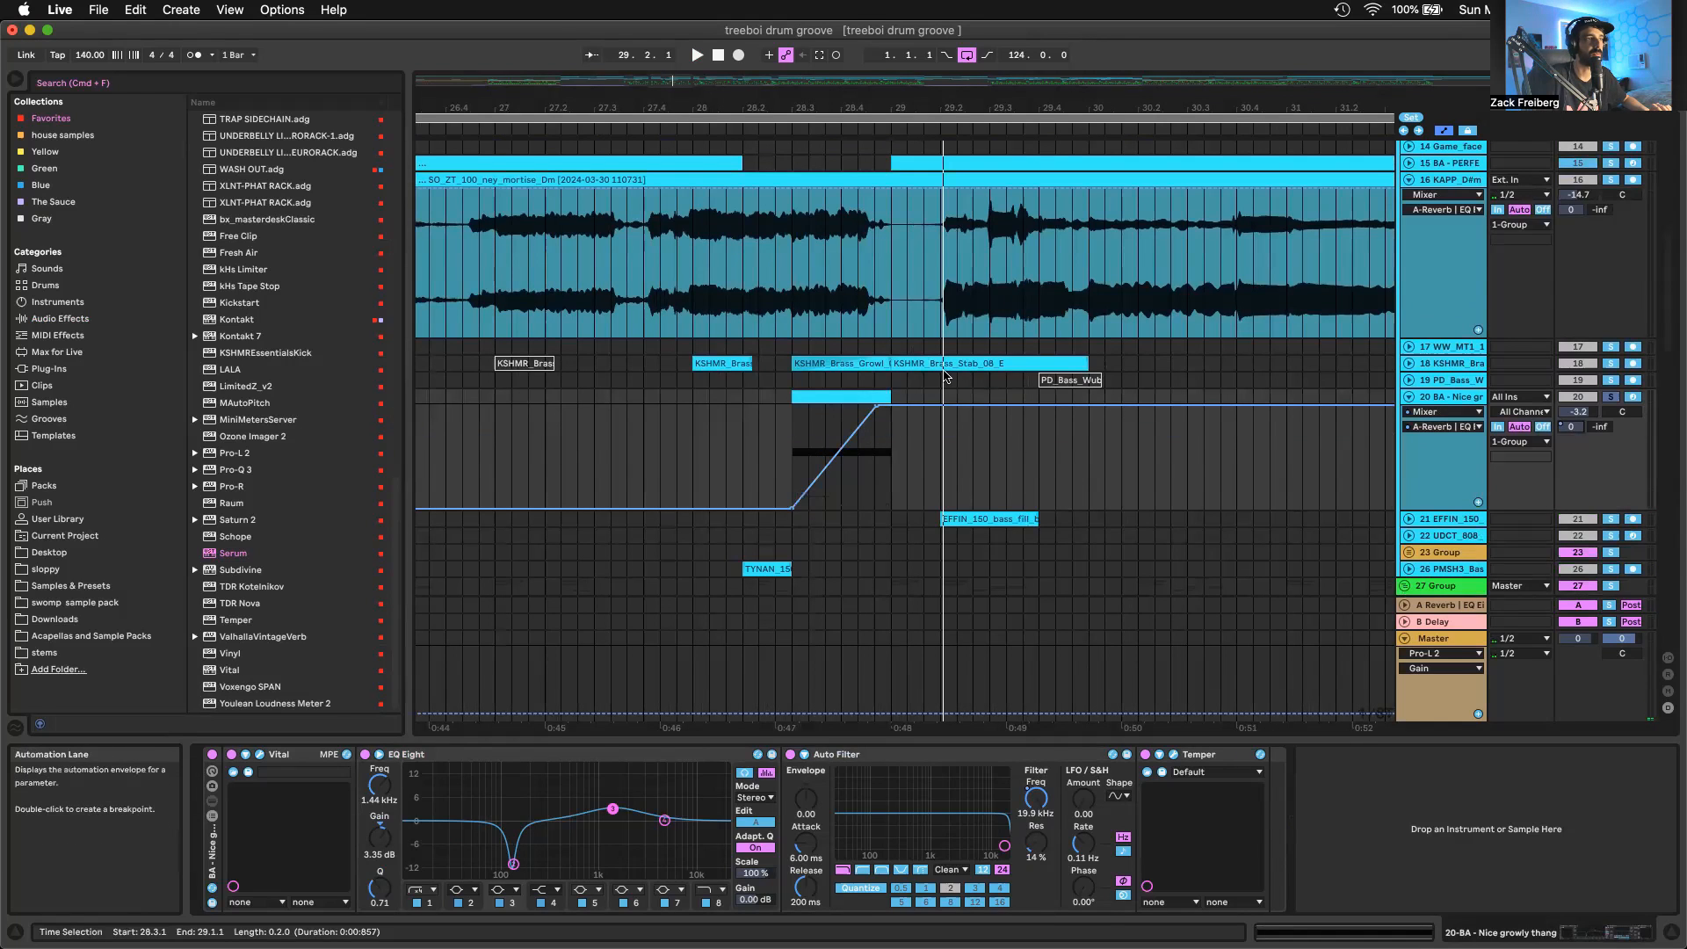
left_click(877, 406)
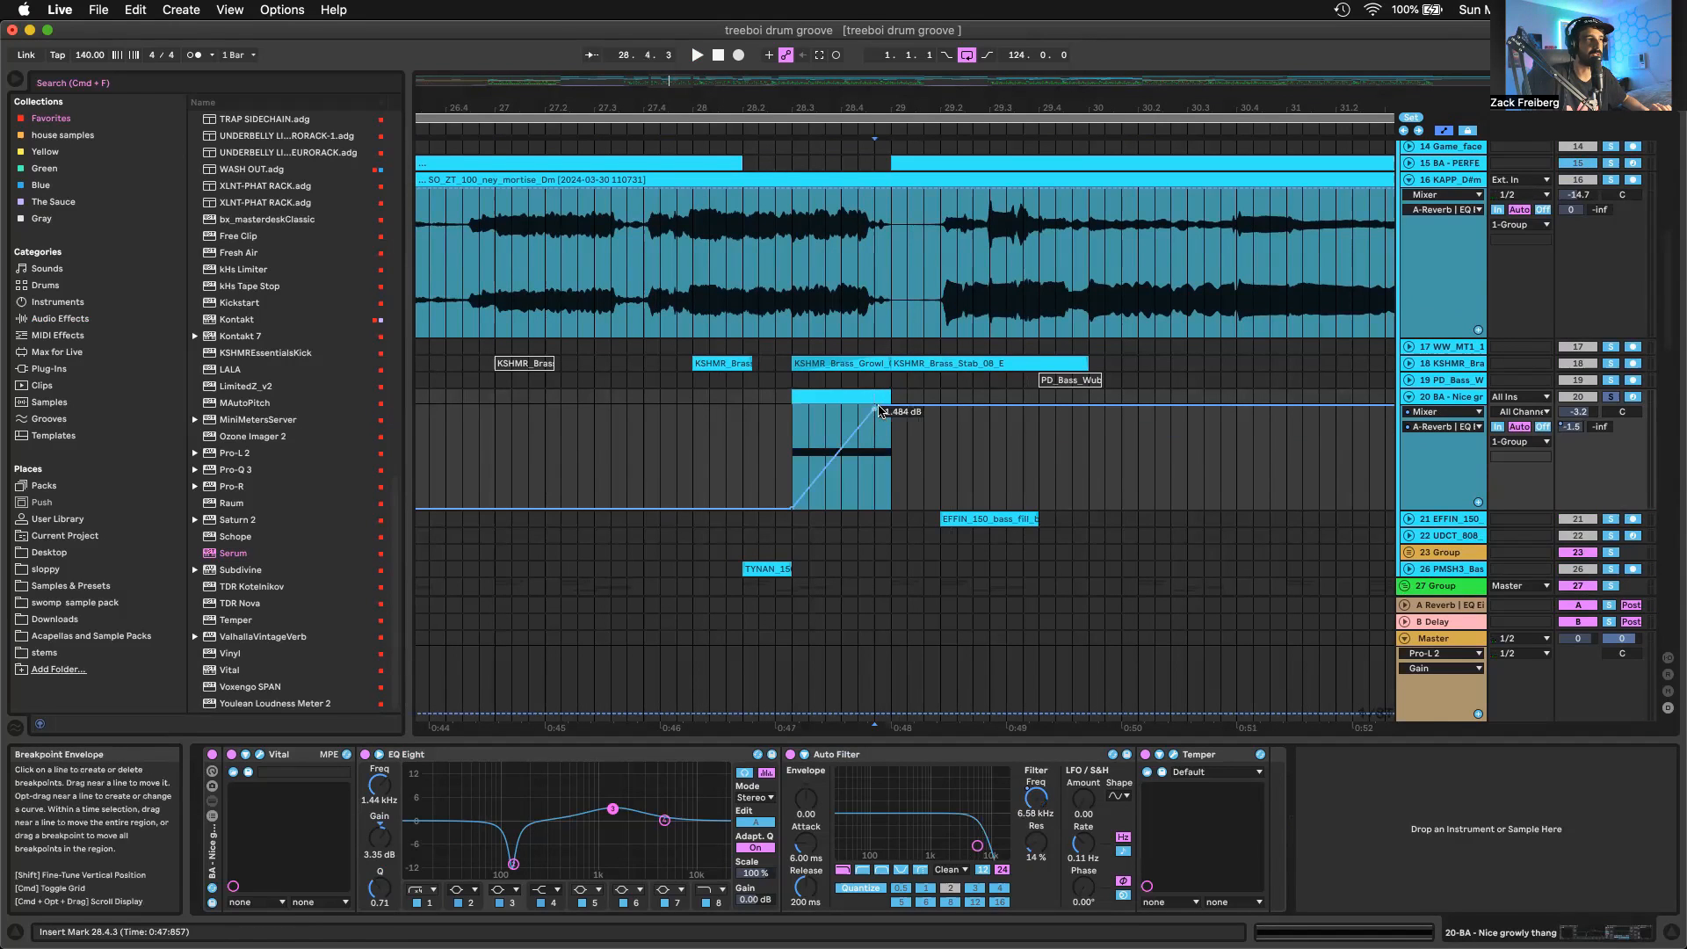
Unfold the PMSH3_Bass track and audition its TYNAN_150 modular wubs clip before bar 28.3 in solo
scroll(822, 470, "down", 8)
left_click(818, 476)
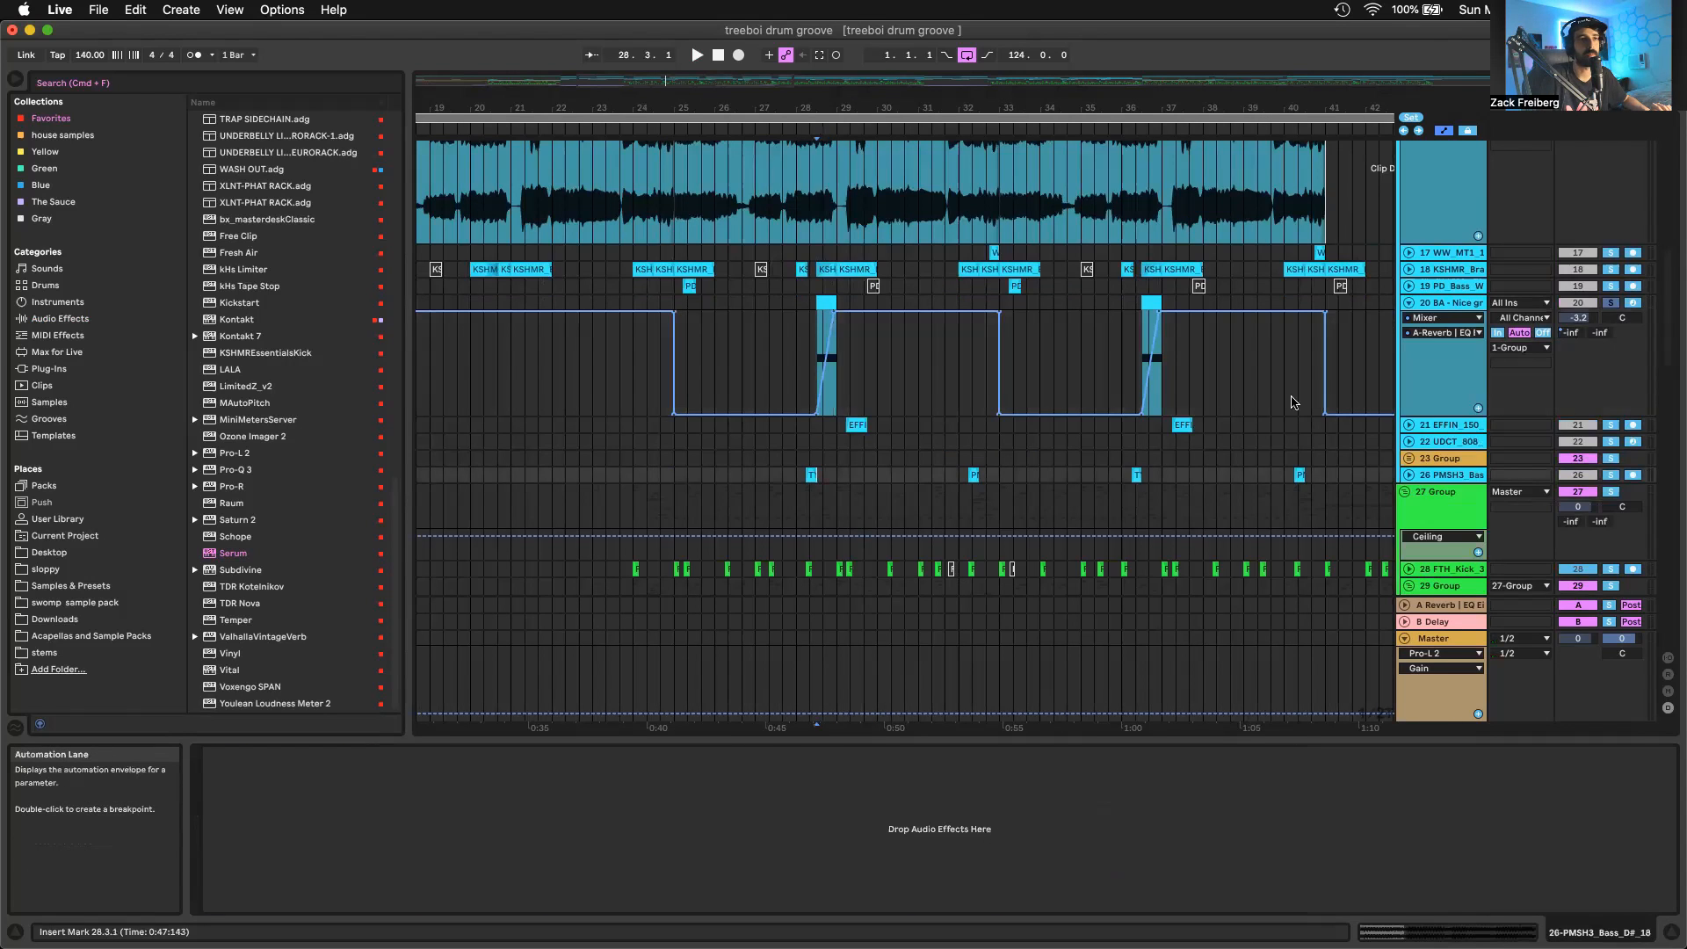
left_click(1408, 475)
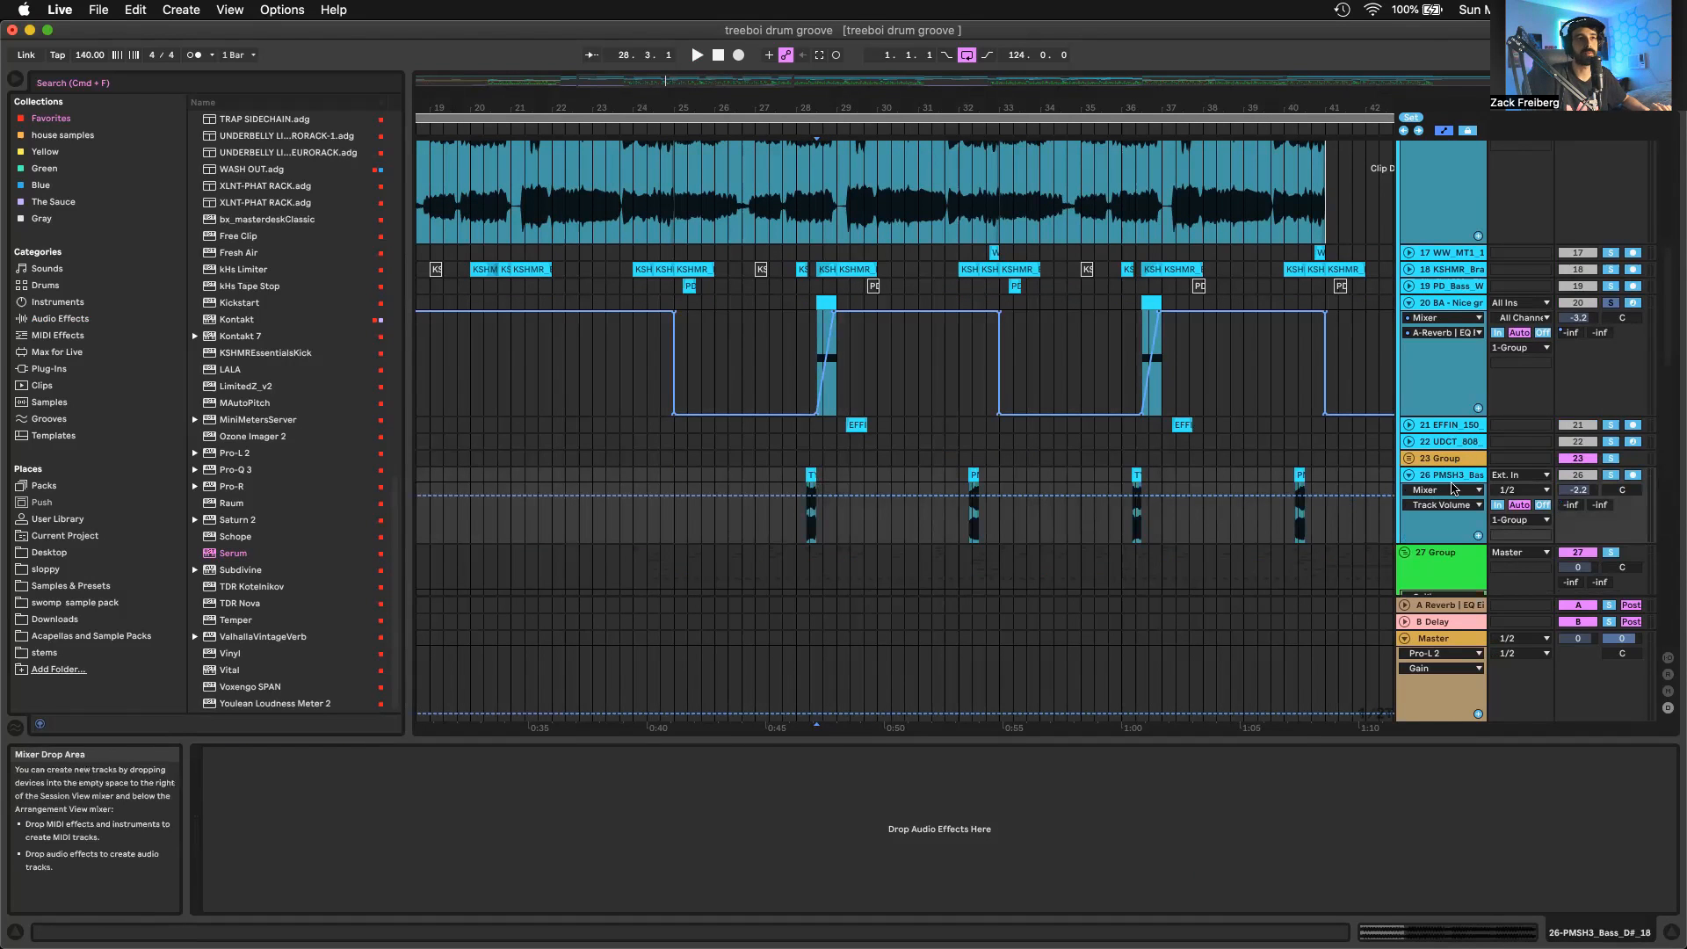
left_click(1452, 483)
scroll(801, 448, "up", 5)
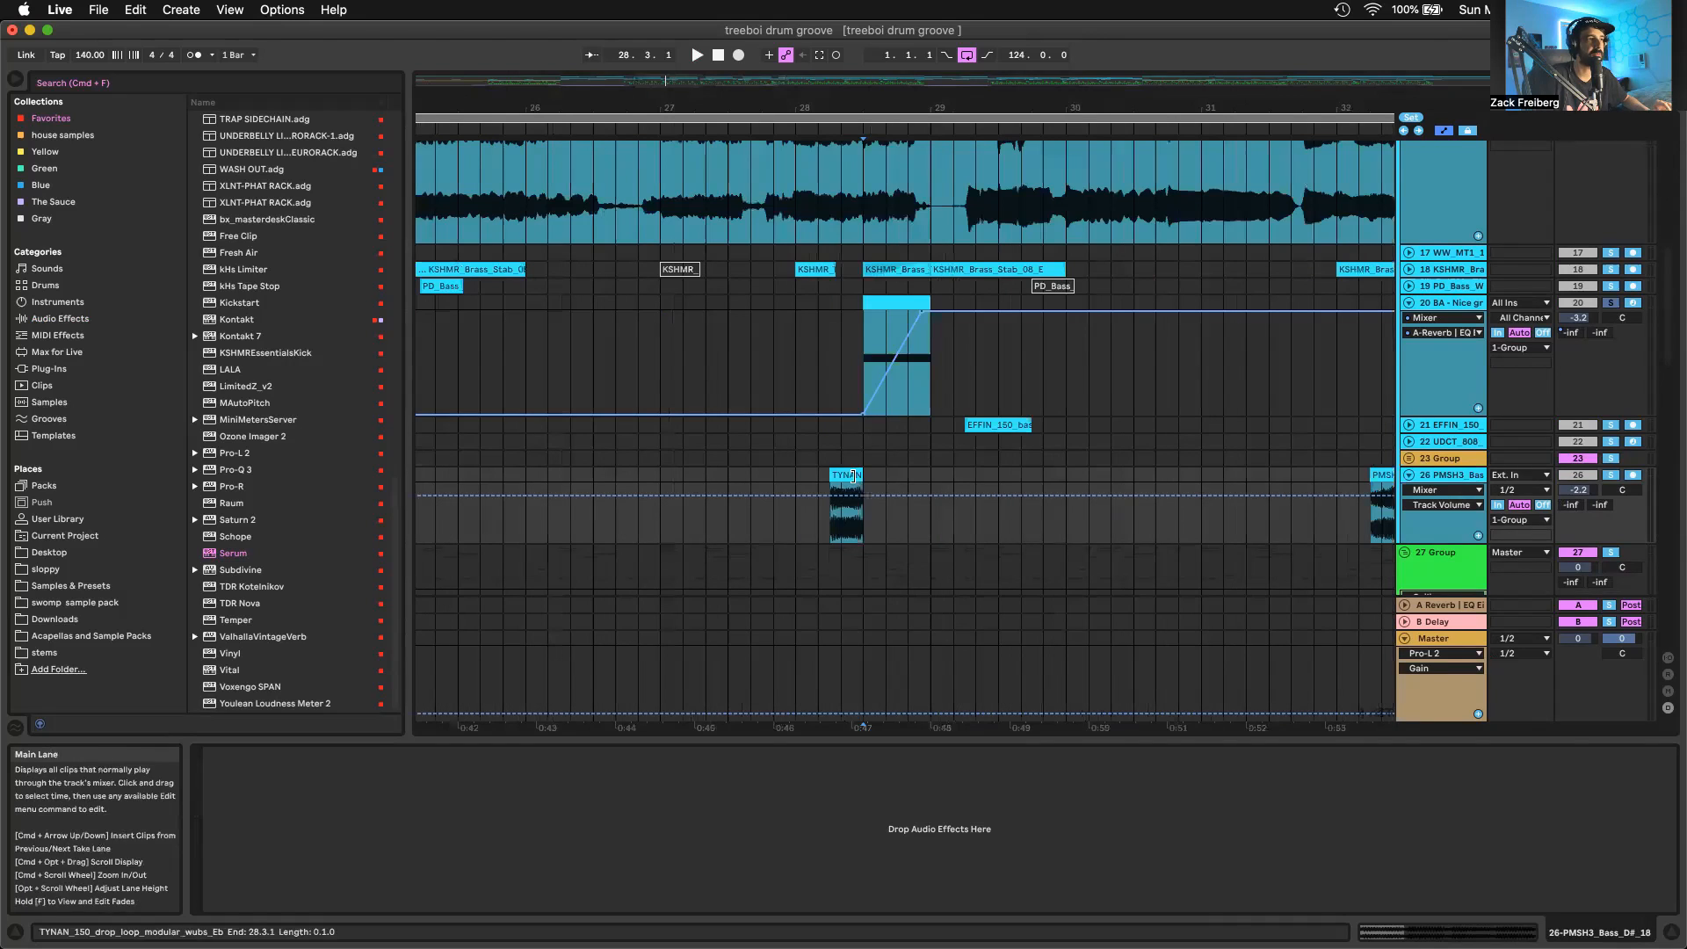
left_click(846, 475)
key("space")
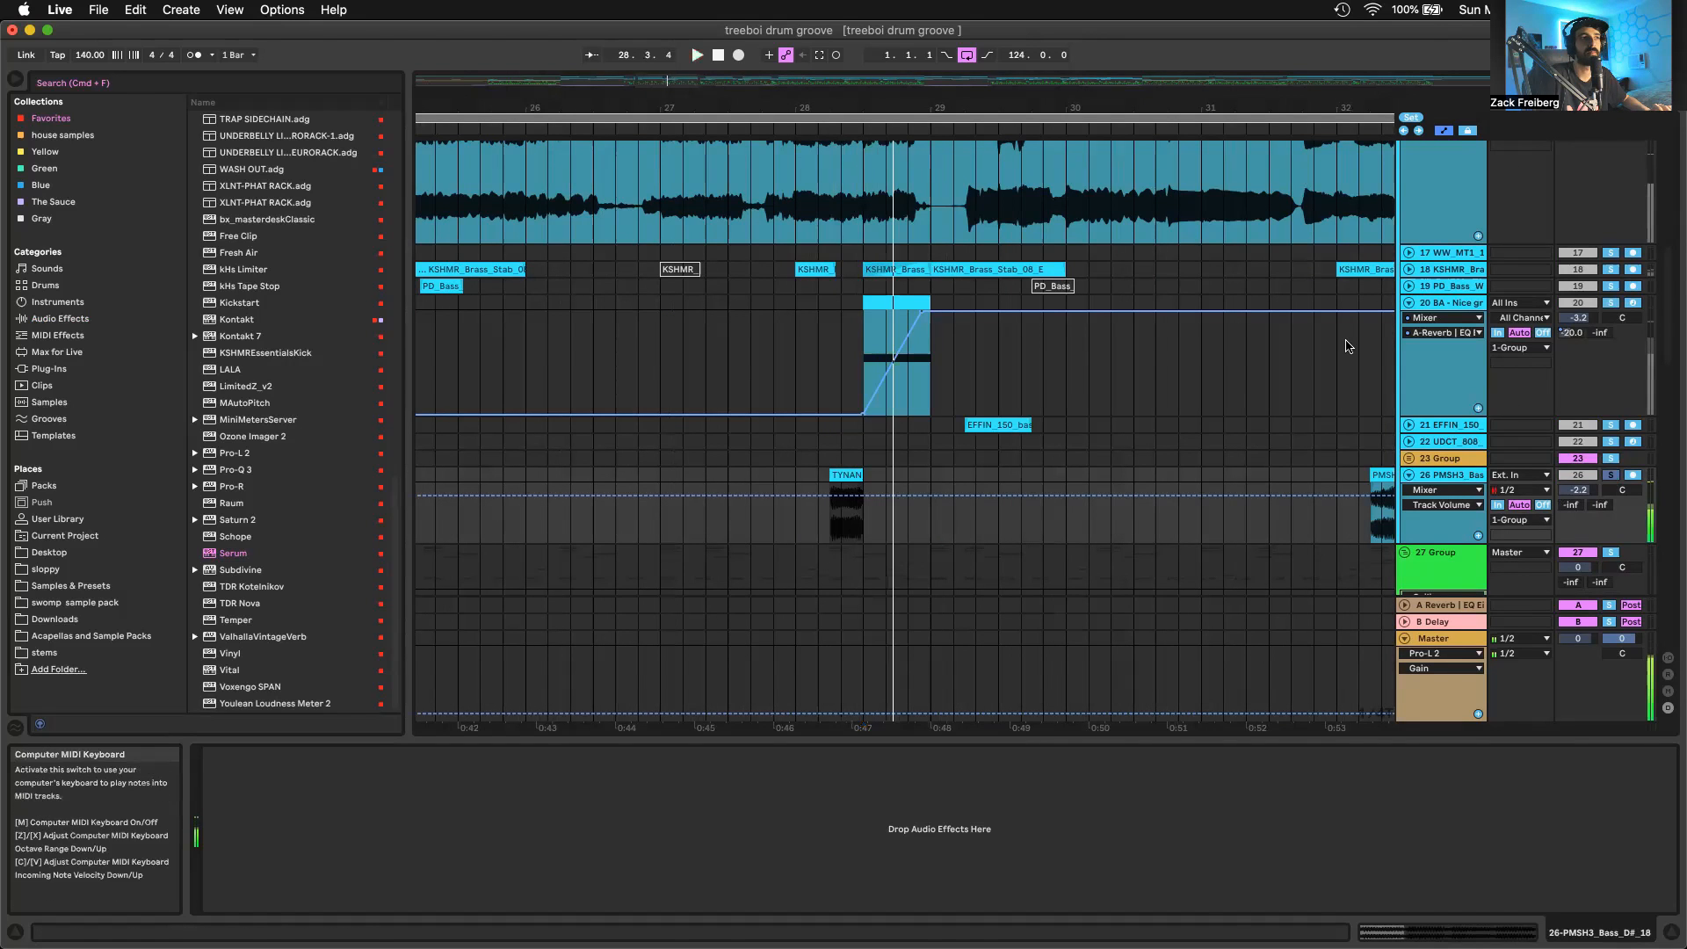
scroll(996, 437, "up", 1)
key("space")
Unfold the EFFIN_150 track and audition its blown-out bass fill clip at bar 29.2 in solo
left_click(994, 433)
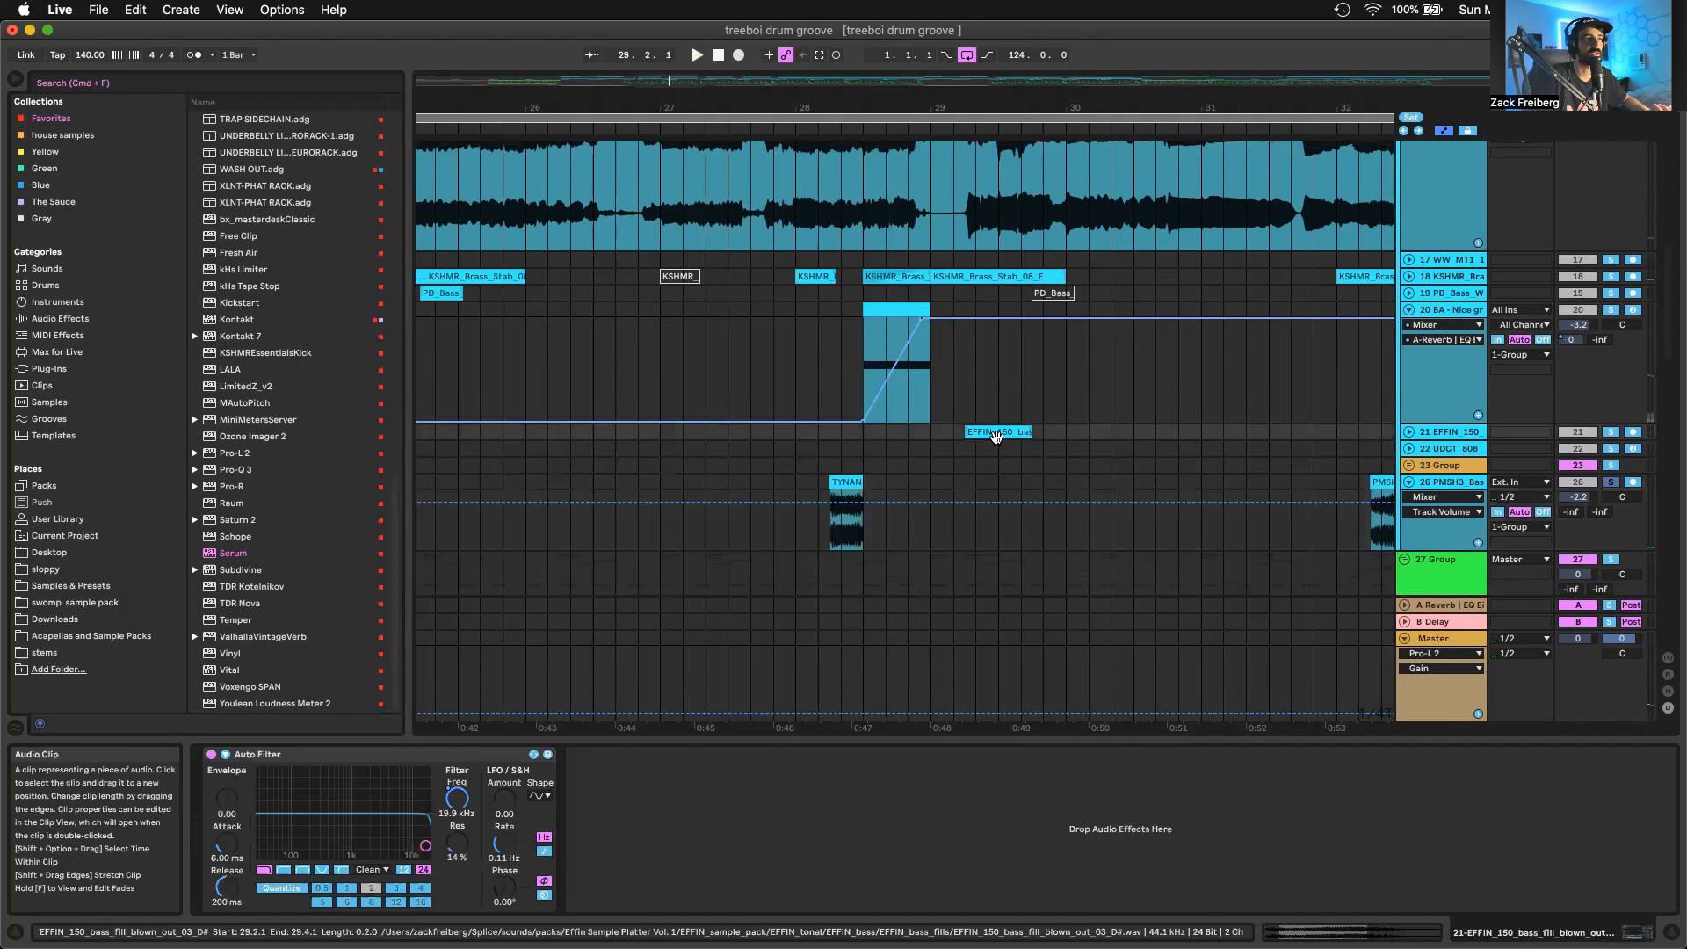
left_click(1408, 432)
key("plus")
key("space")
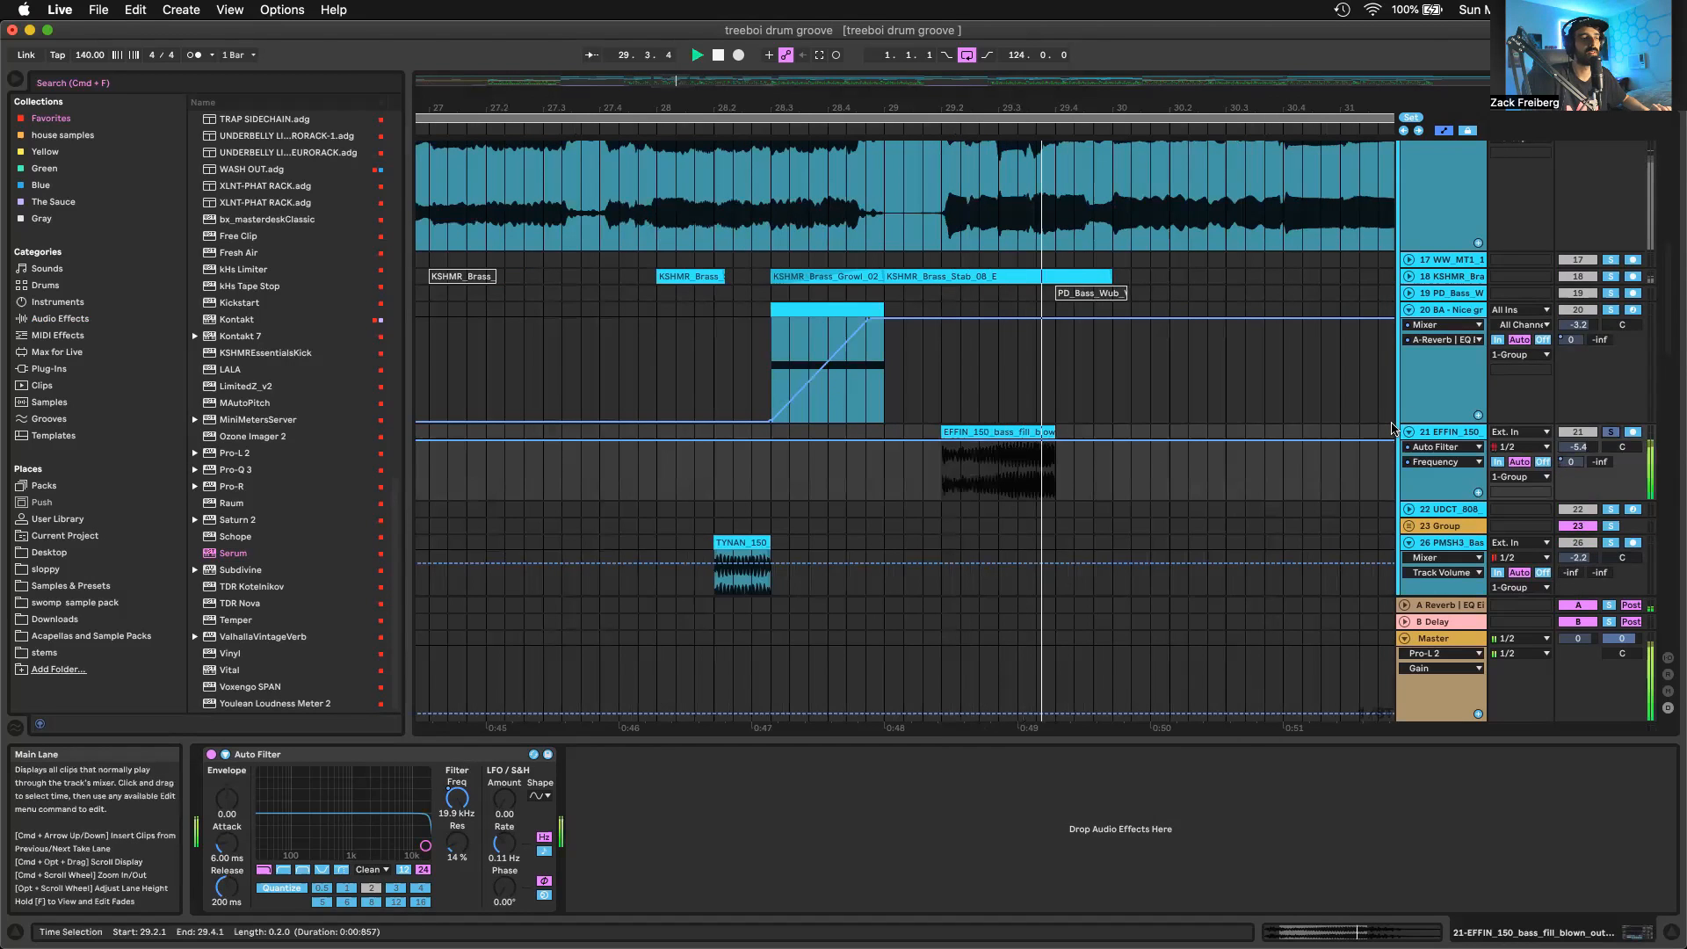
key("space")
Examine the EFFIN_150 bass fill's placement in the arrangement by selecting bar 29 on its track
scroll(1053, 431, "down", 3)
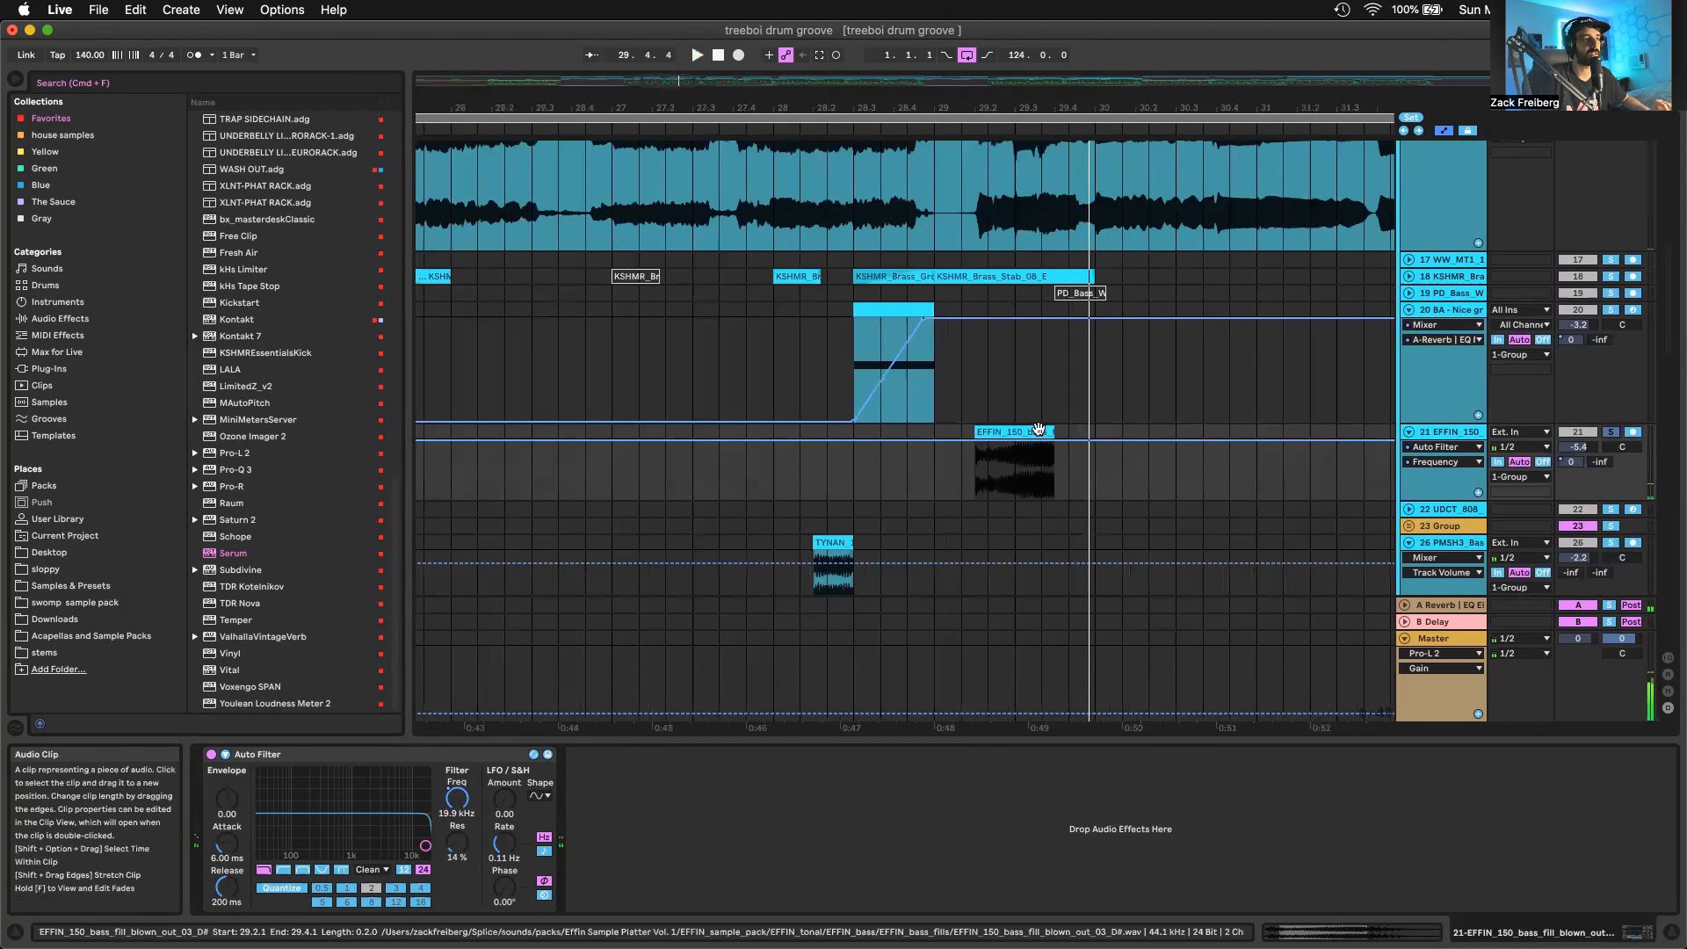
scroll(1038, 429, "down", 2)
scroll(1037, 430, "right", 3)
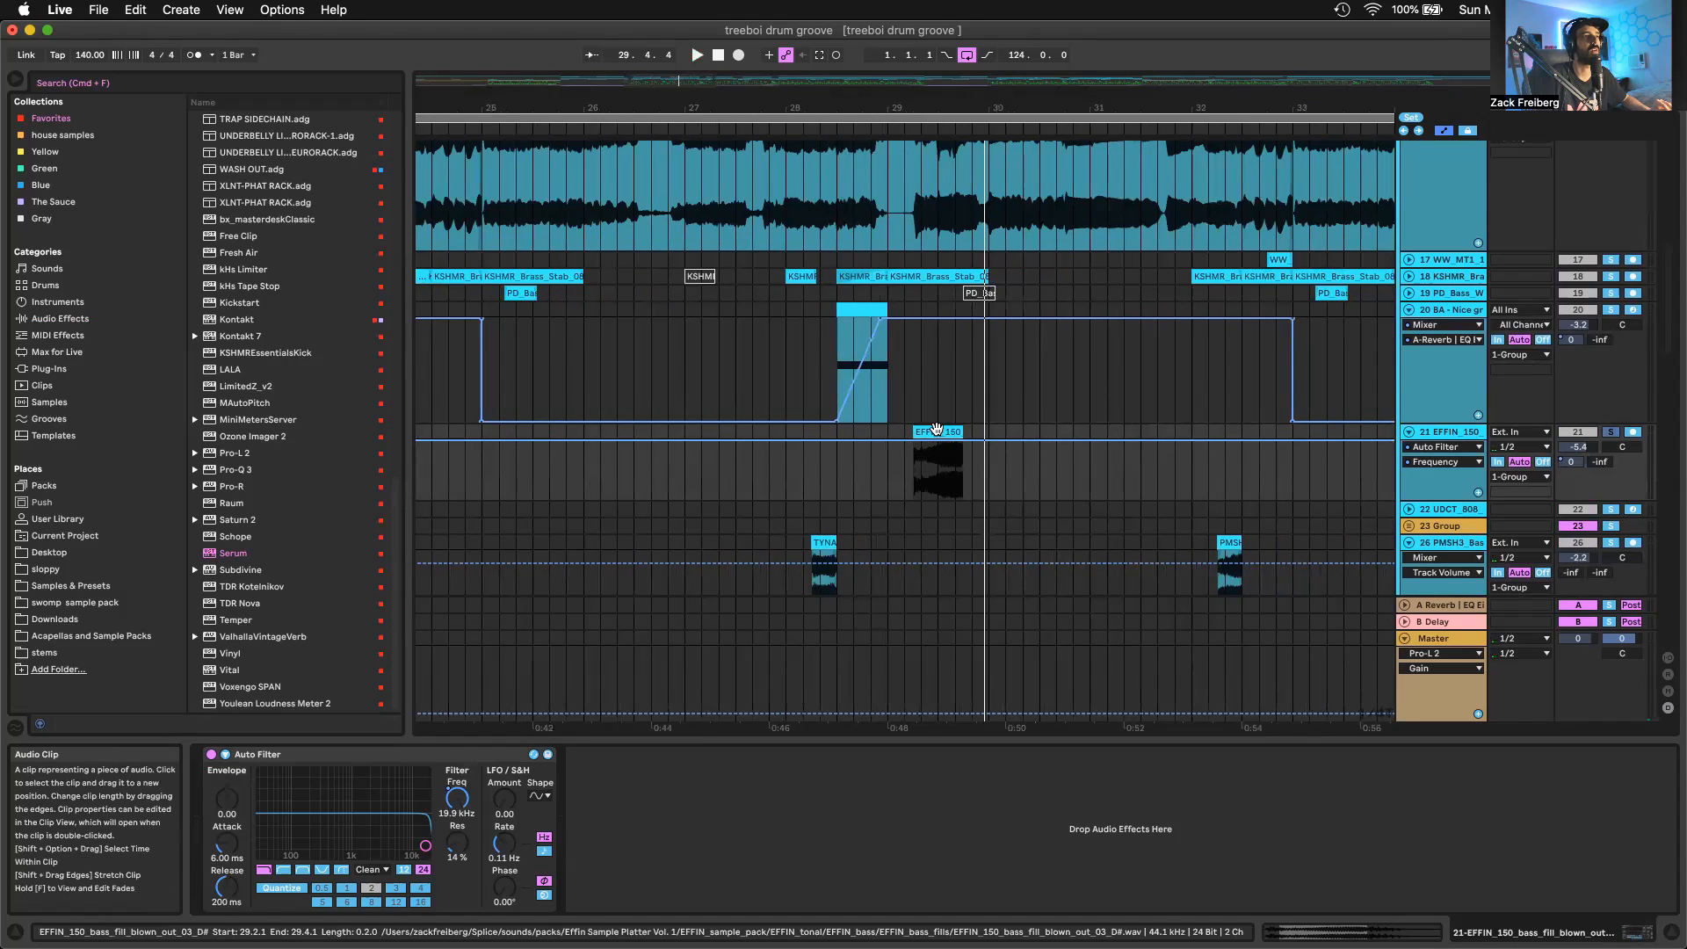
scroll(911, 416, "down", 2)
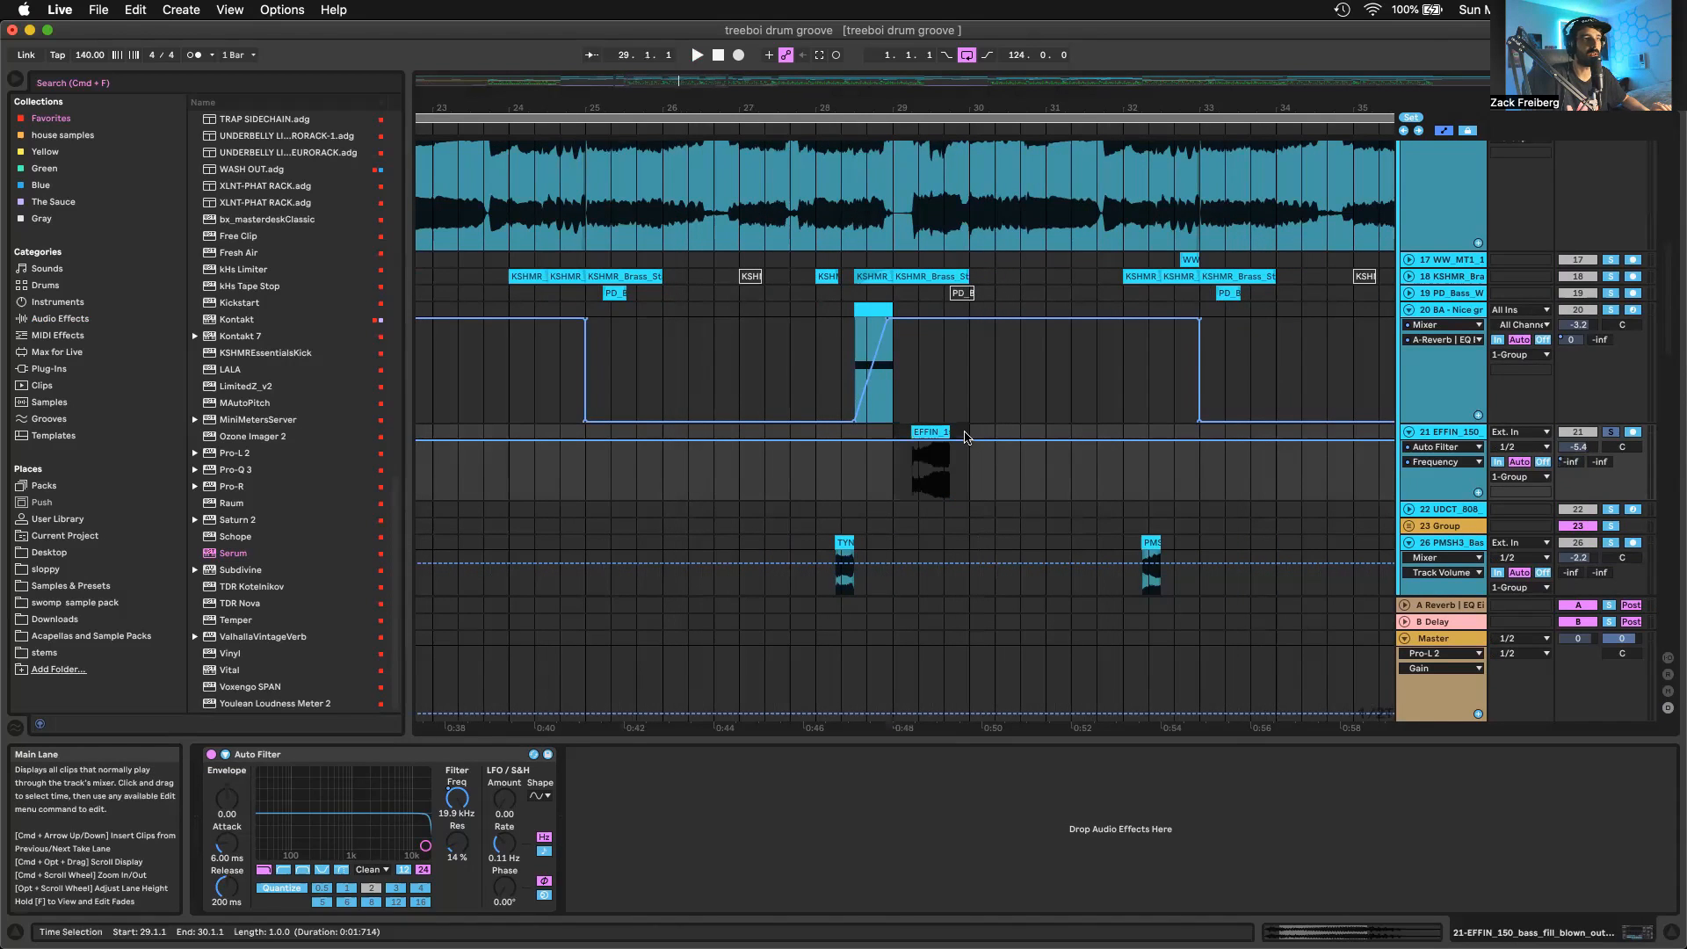
left_click(935, 430)
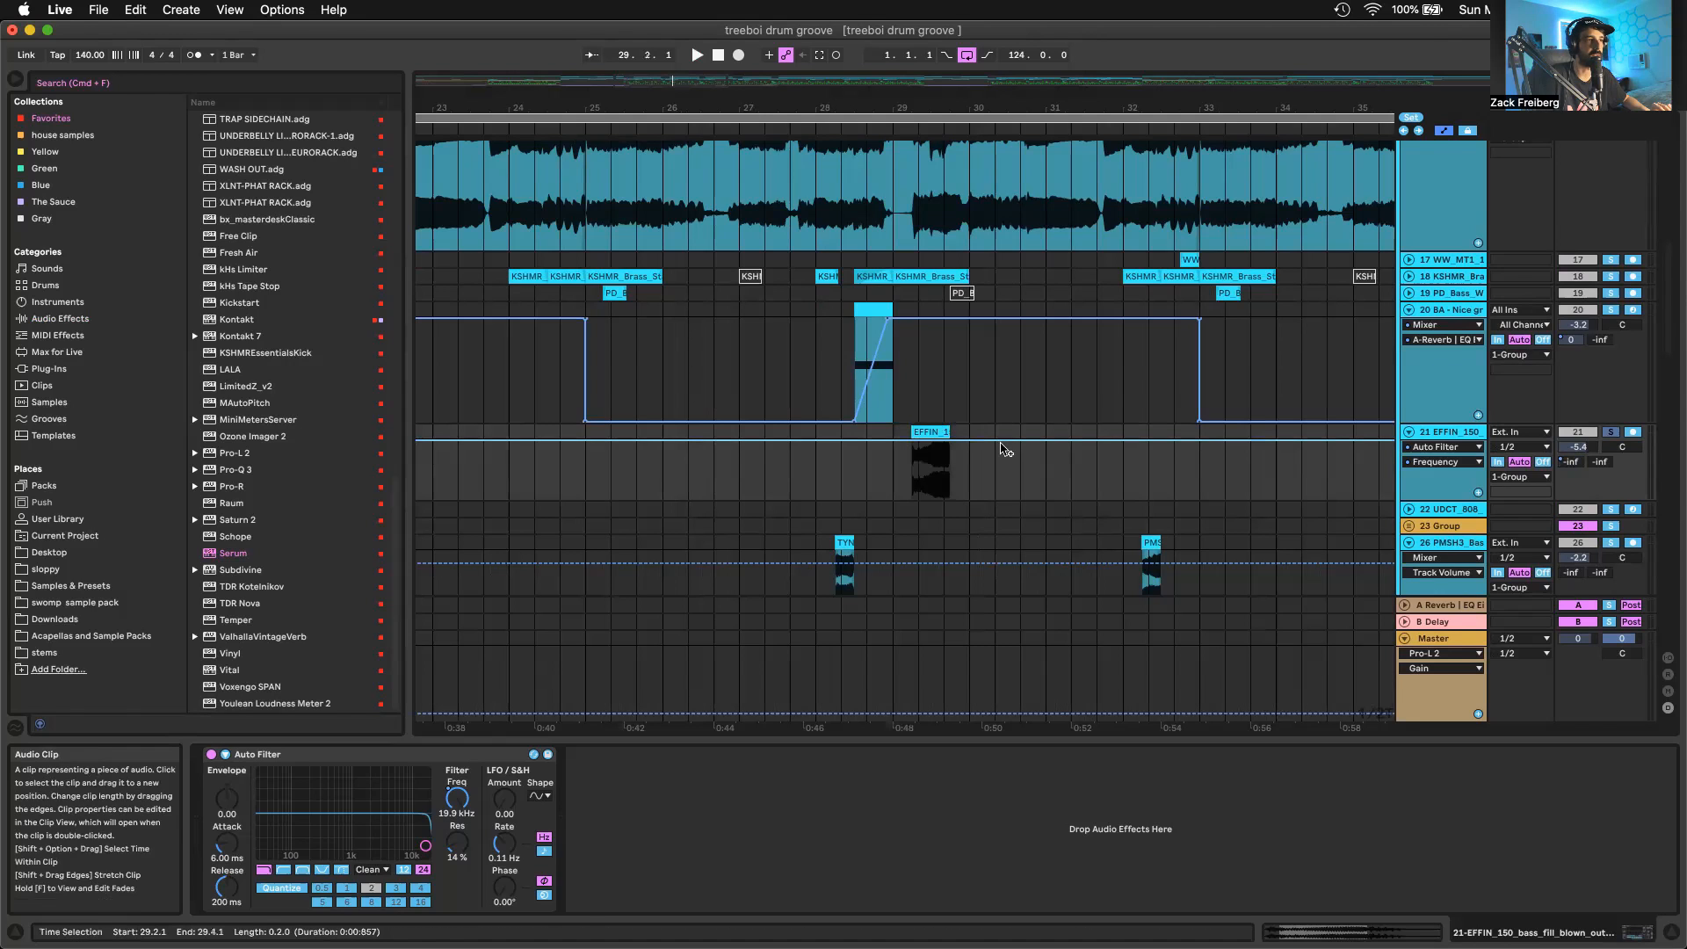
left_click_drag(971, 431, 898, 430)
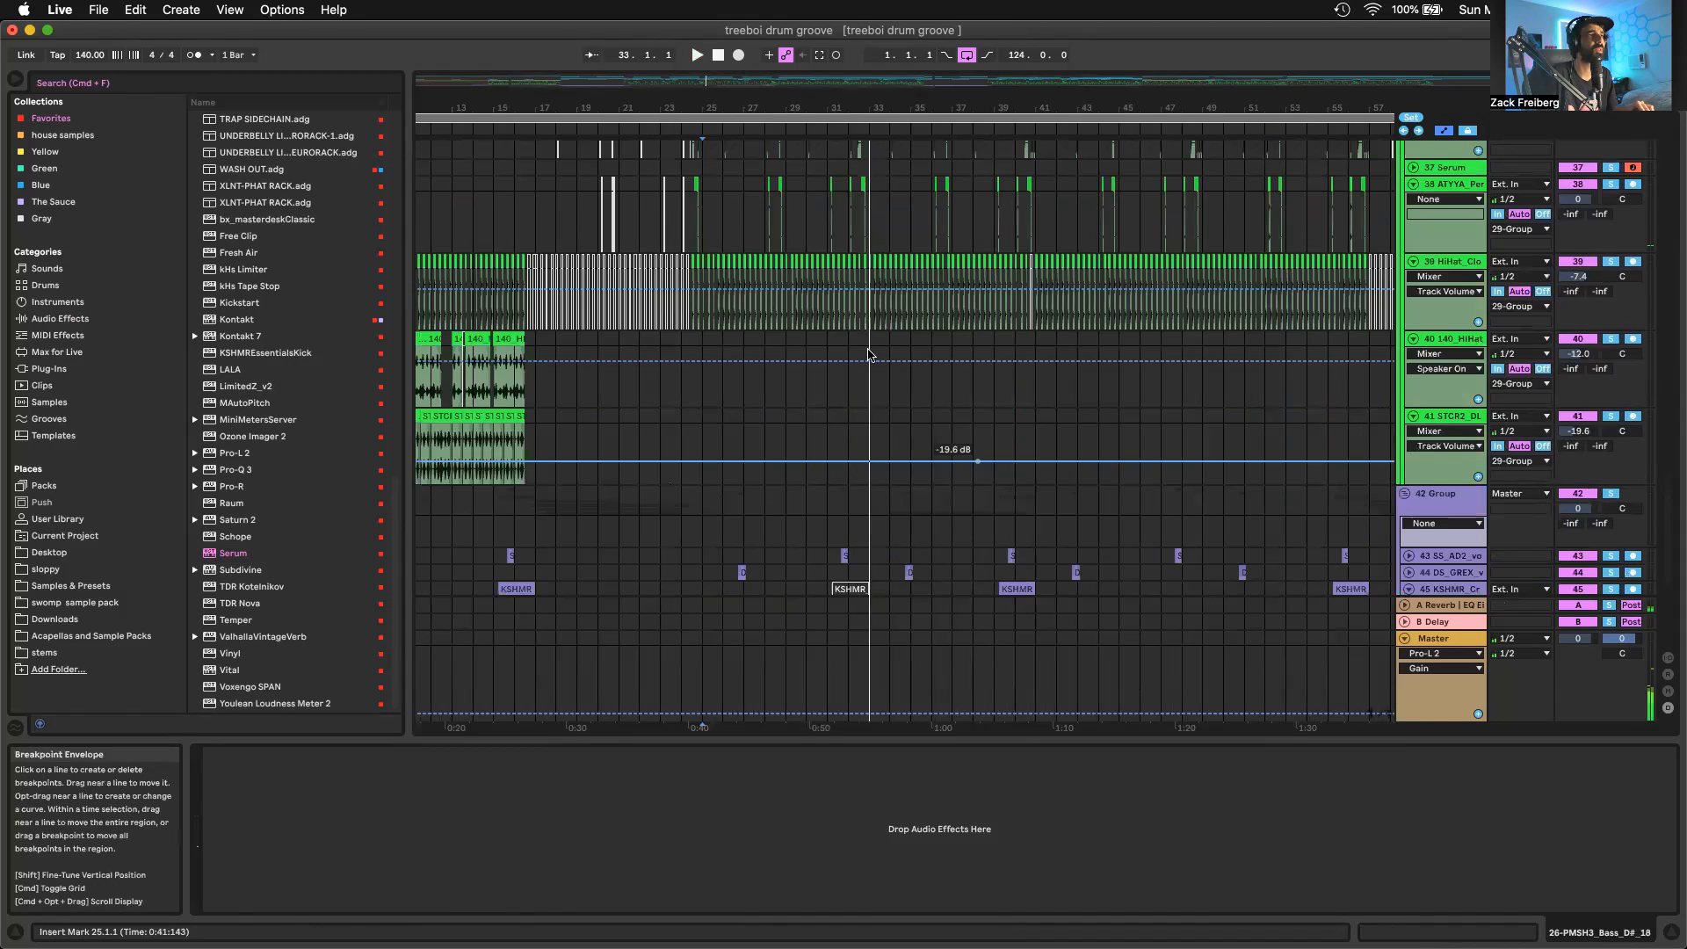
Audition the SS_AD2 vocal adlib clip near bar 32 in solo and unfold its track
scroll(868, 354, "down", 5)
left_click_drag(842, 264, 852, 265)
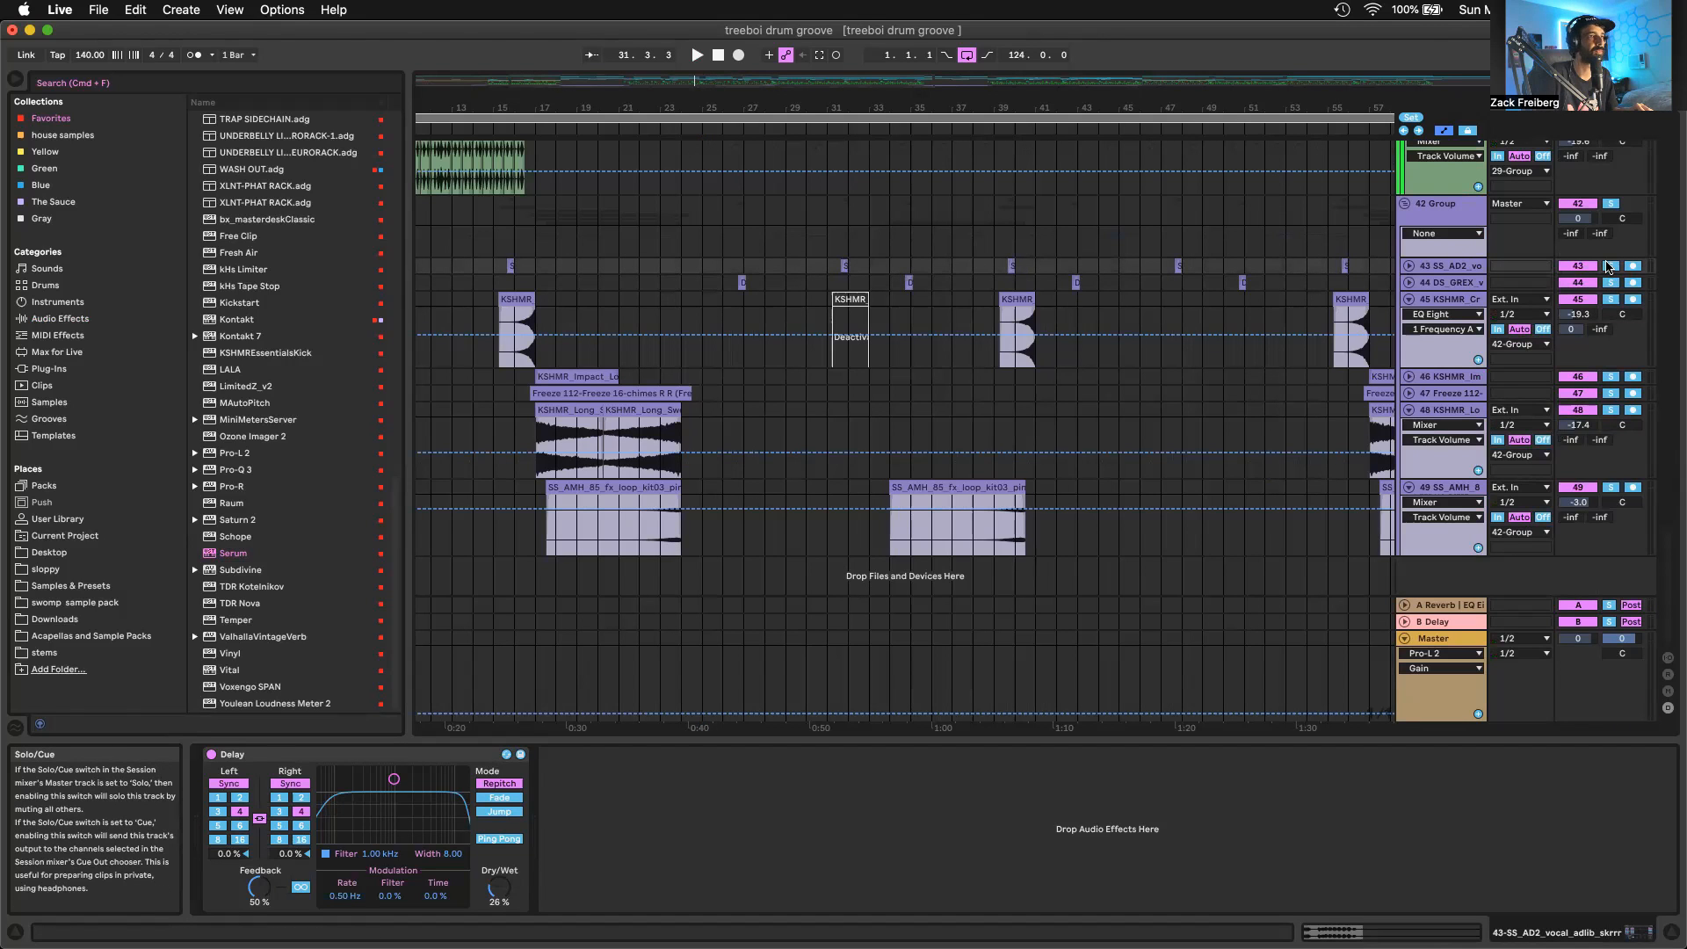
left_click(1607, 266)
key("space")
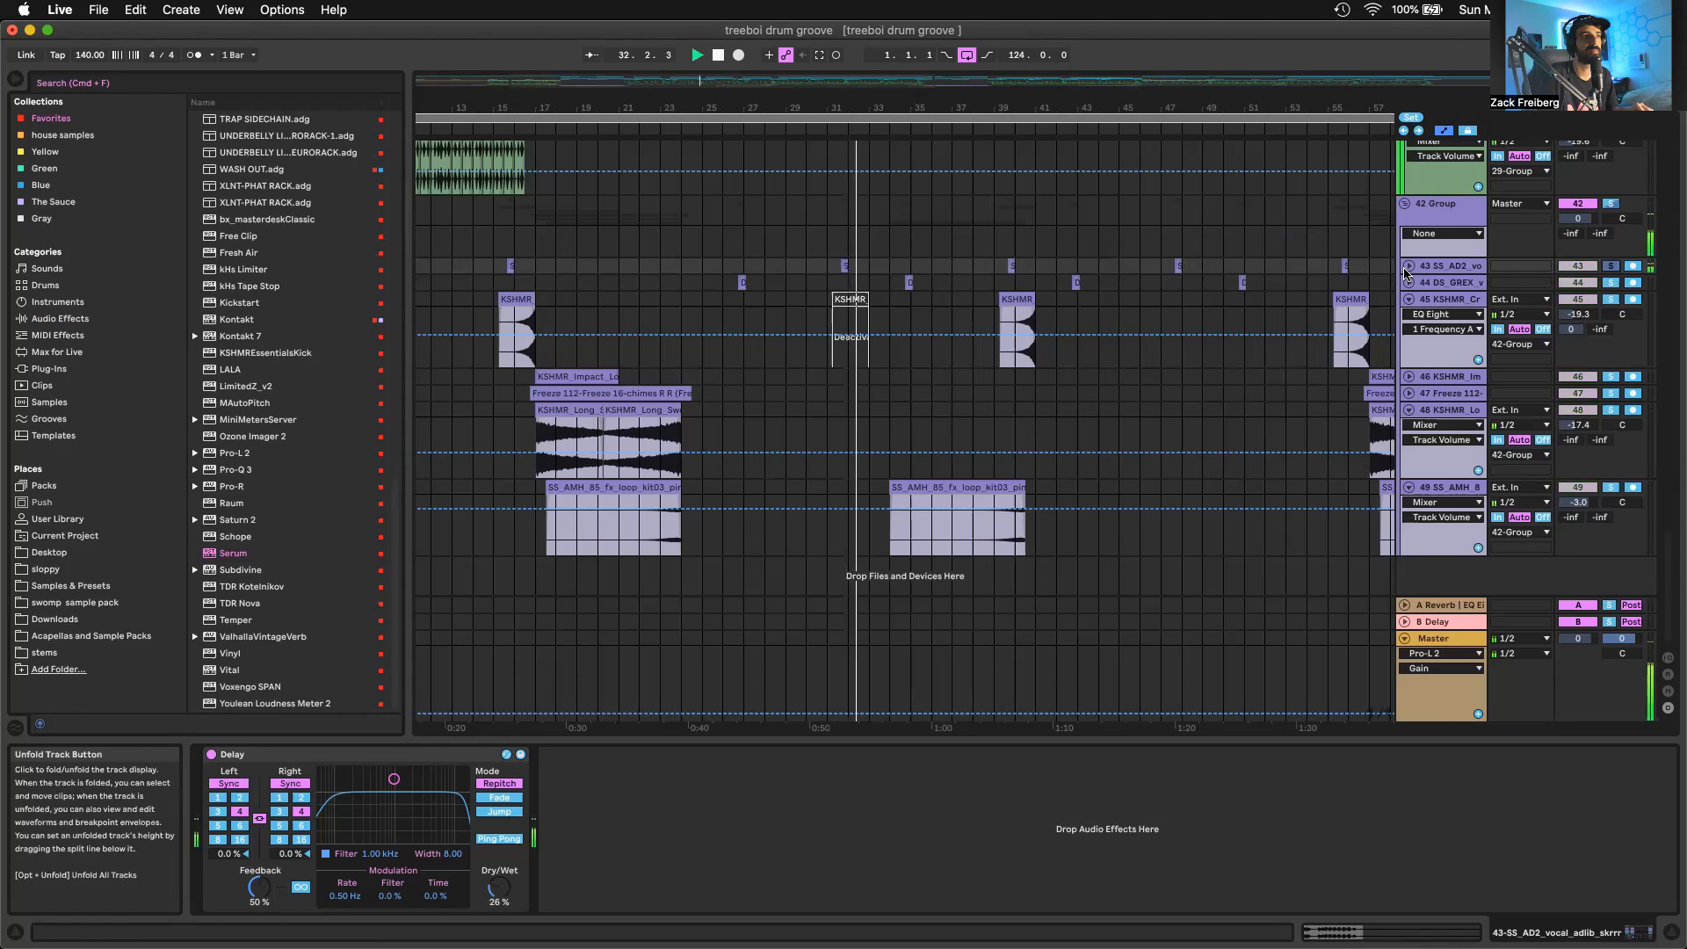
key("space")
left_click(1407, 267)
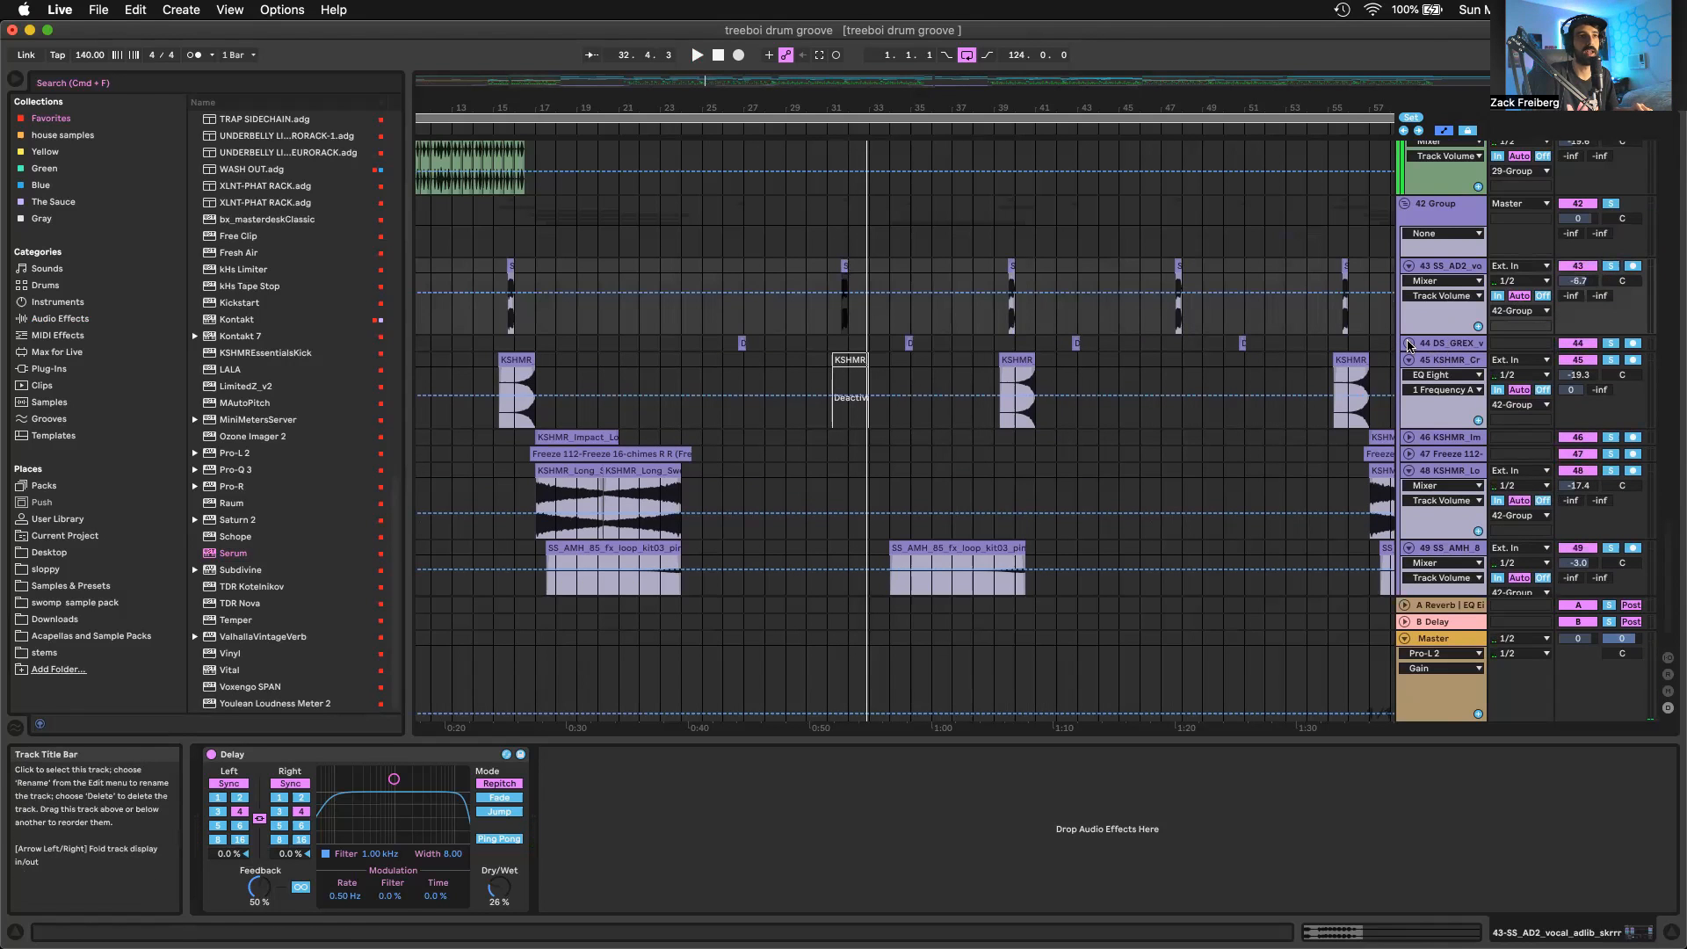
Unfold the DS_GREX vocal adlib track and audition its one-shot clip at bar 27 in solo
left_click(1409, 343)
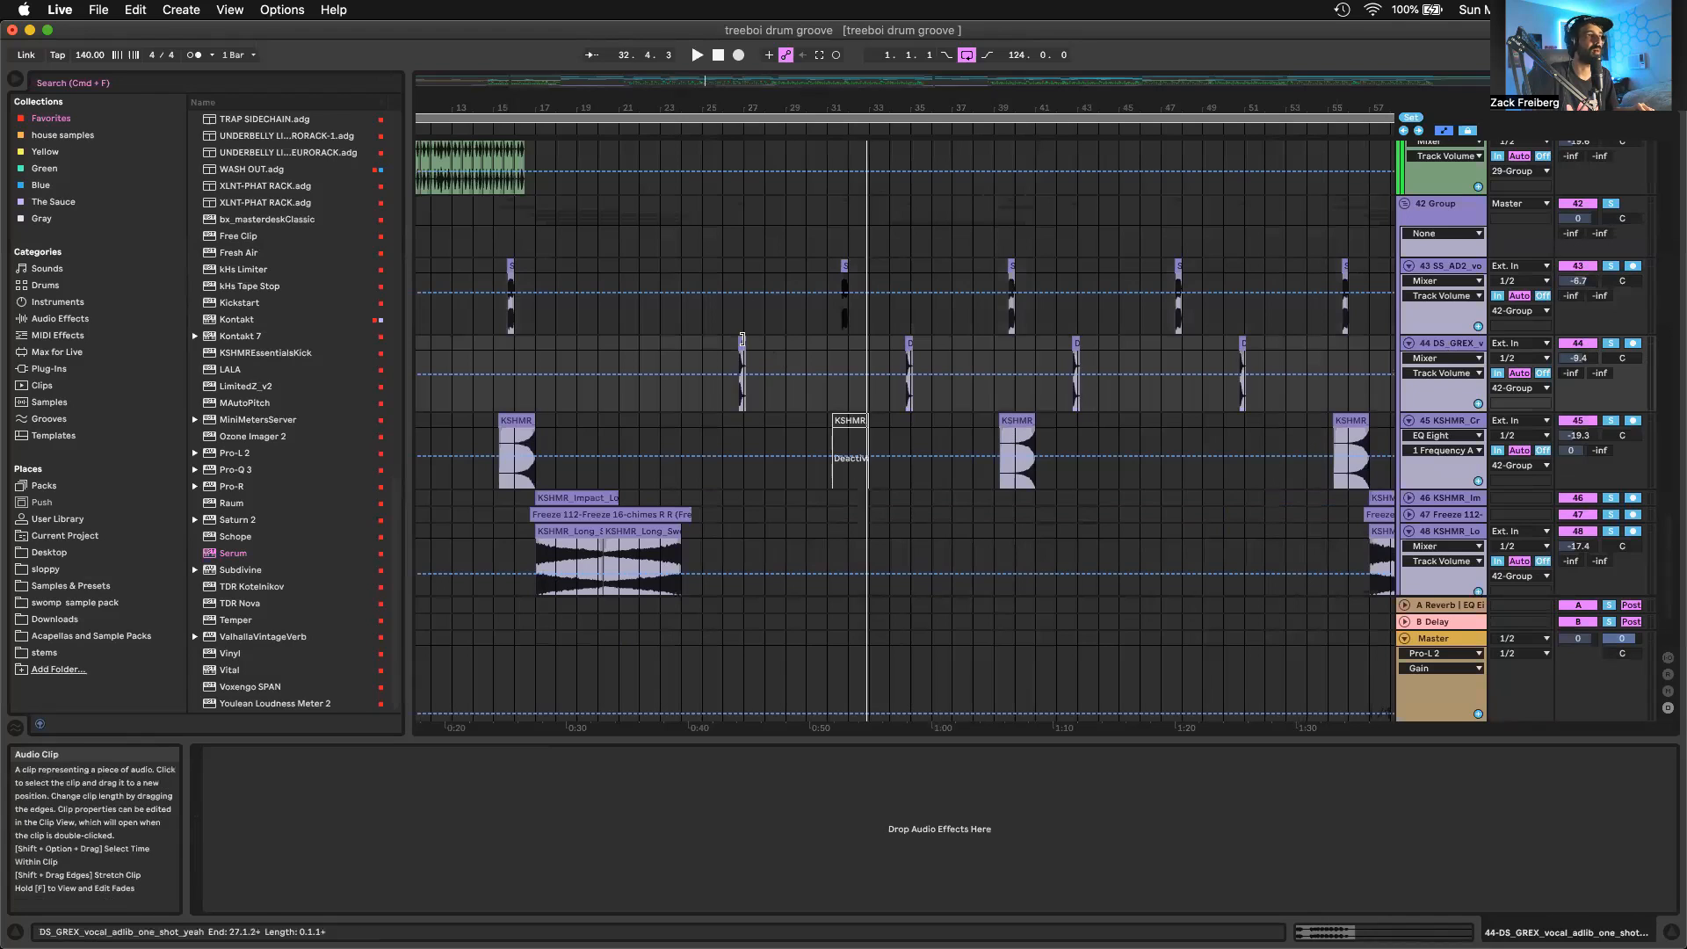
left_click(741, 339)
key("space")
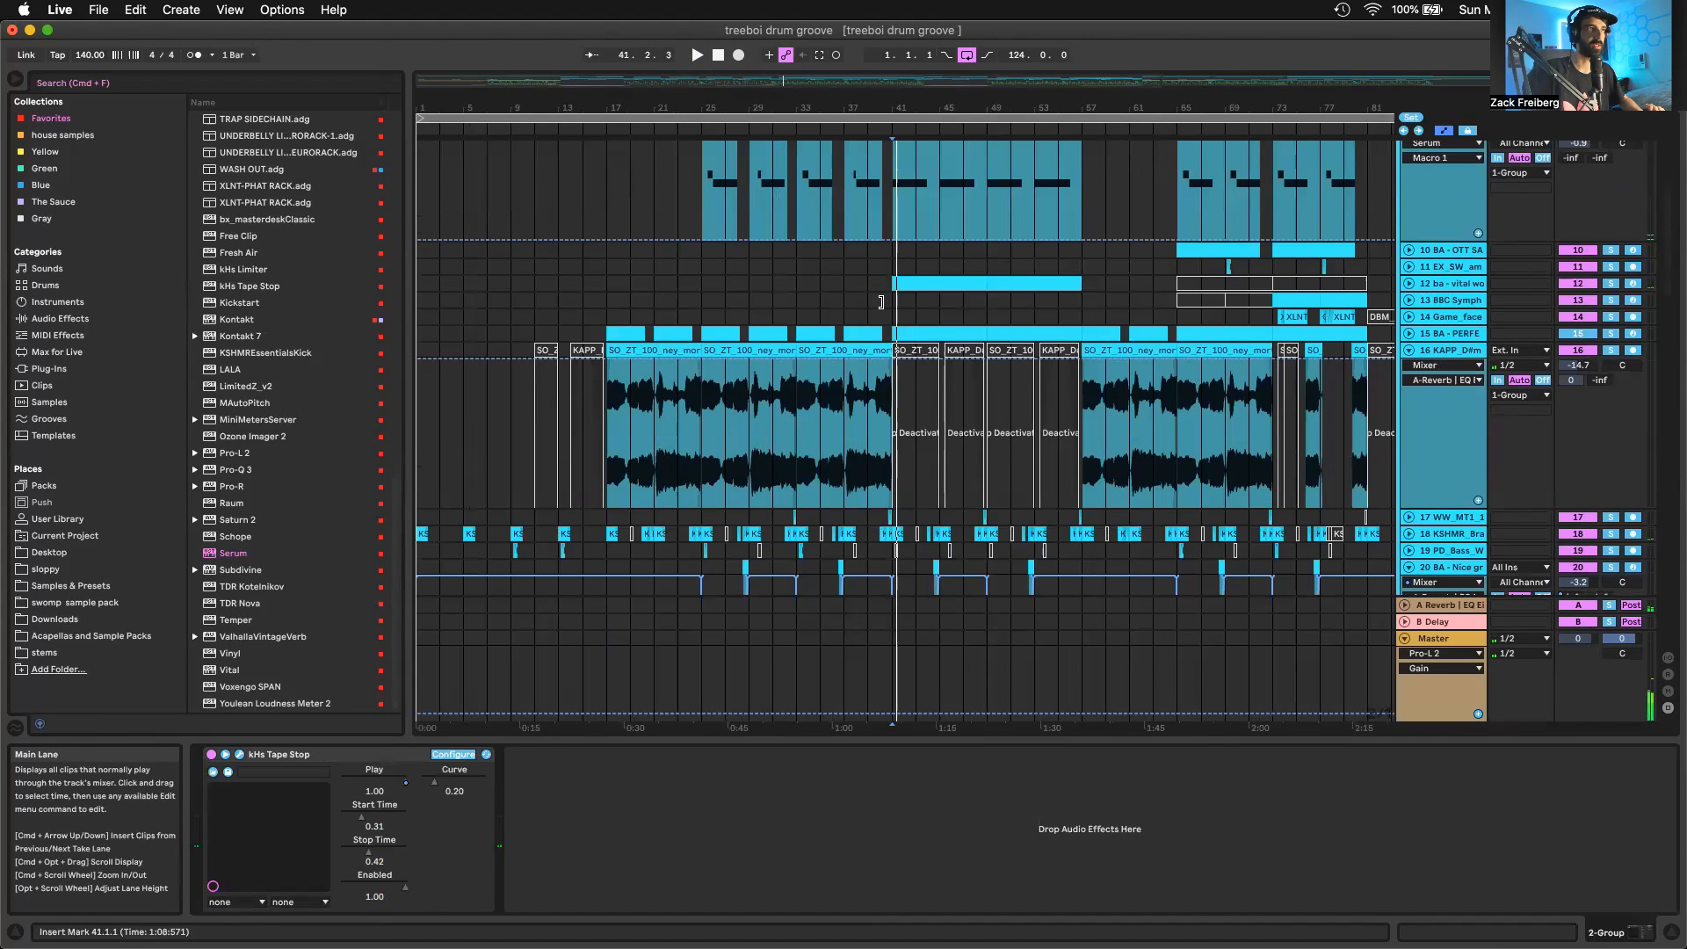
Play the full arrangement from bar 41, where the next section of bass clips begins
scroll(966, 273, "down", 3)
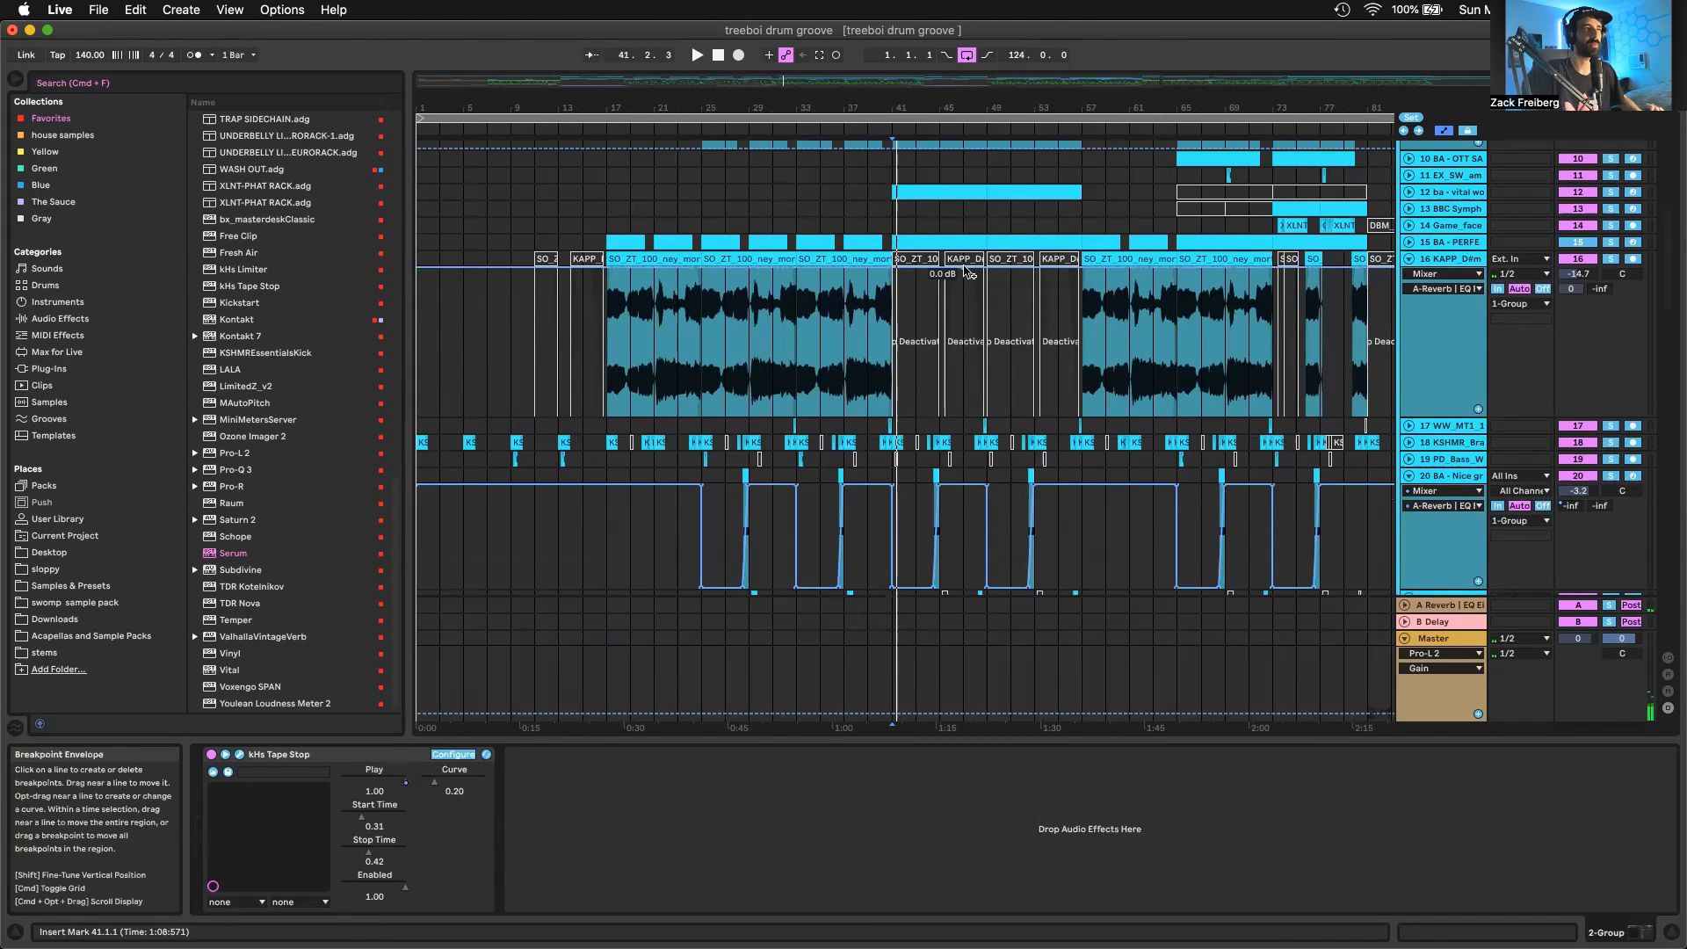
scroll(967, 271, "up", 6)
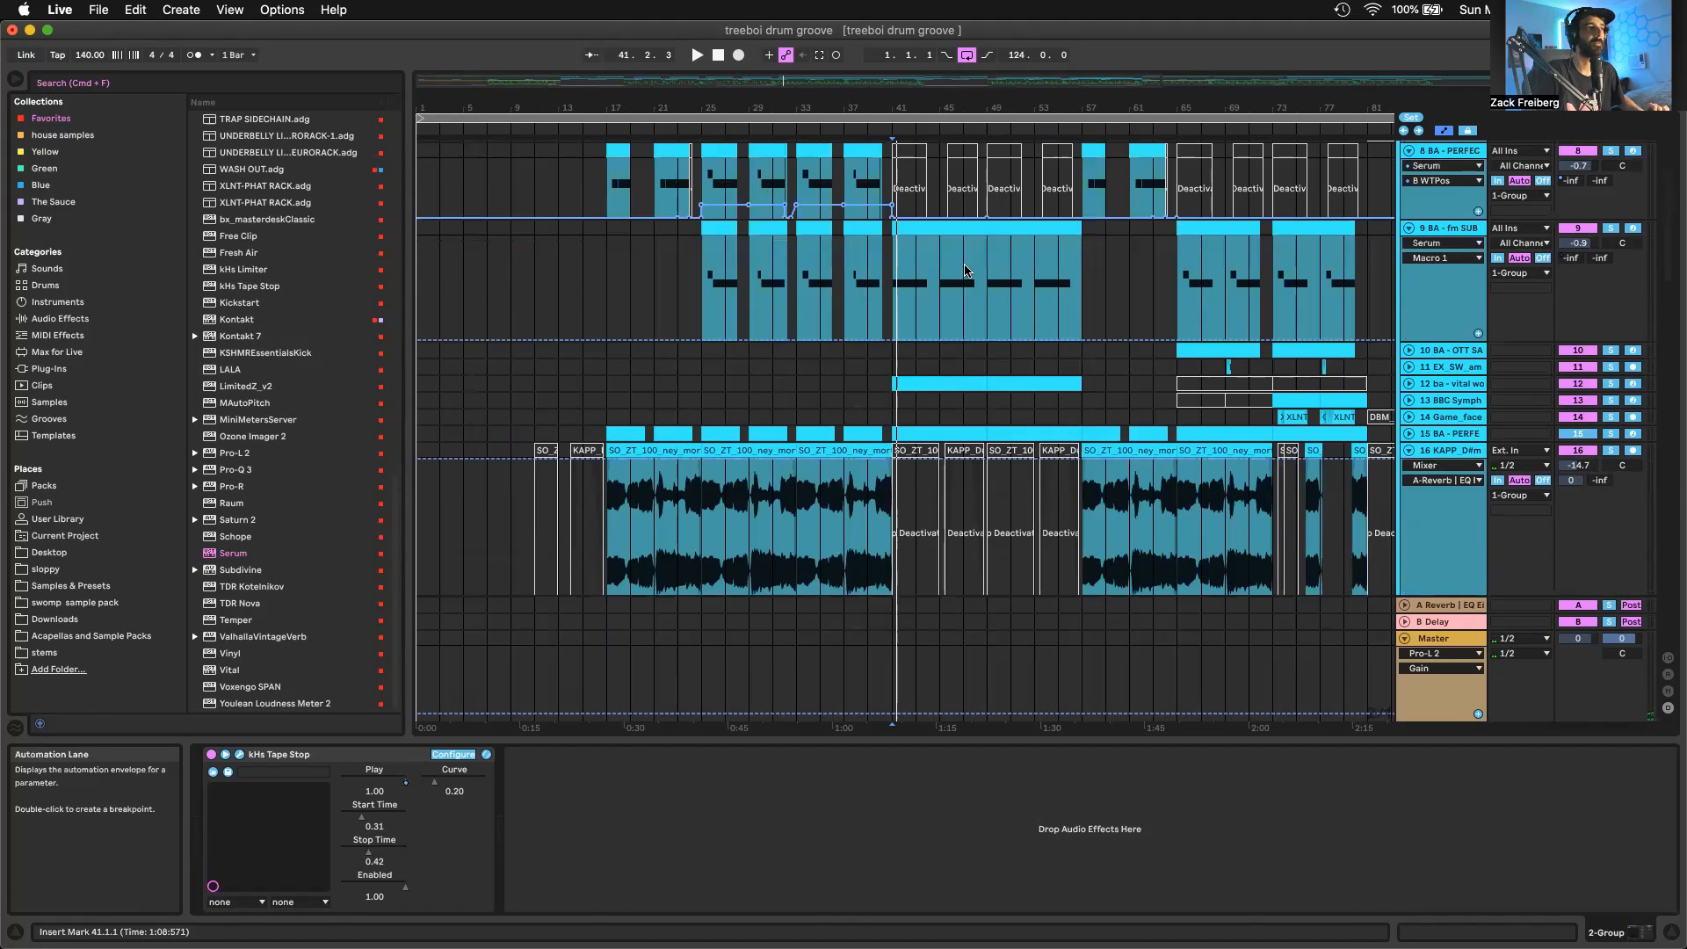
key("space")
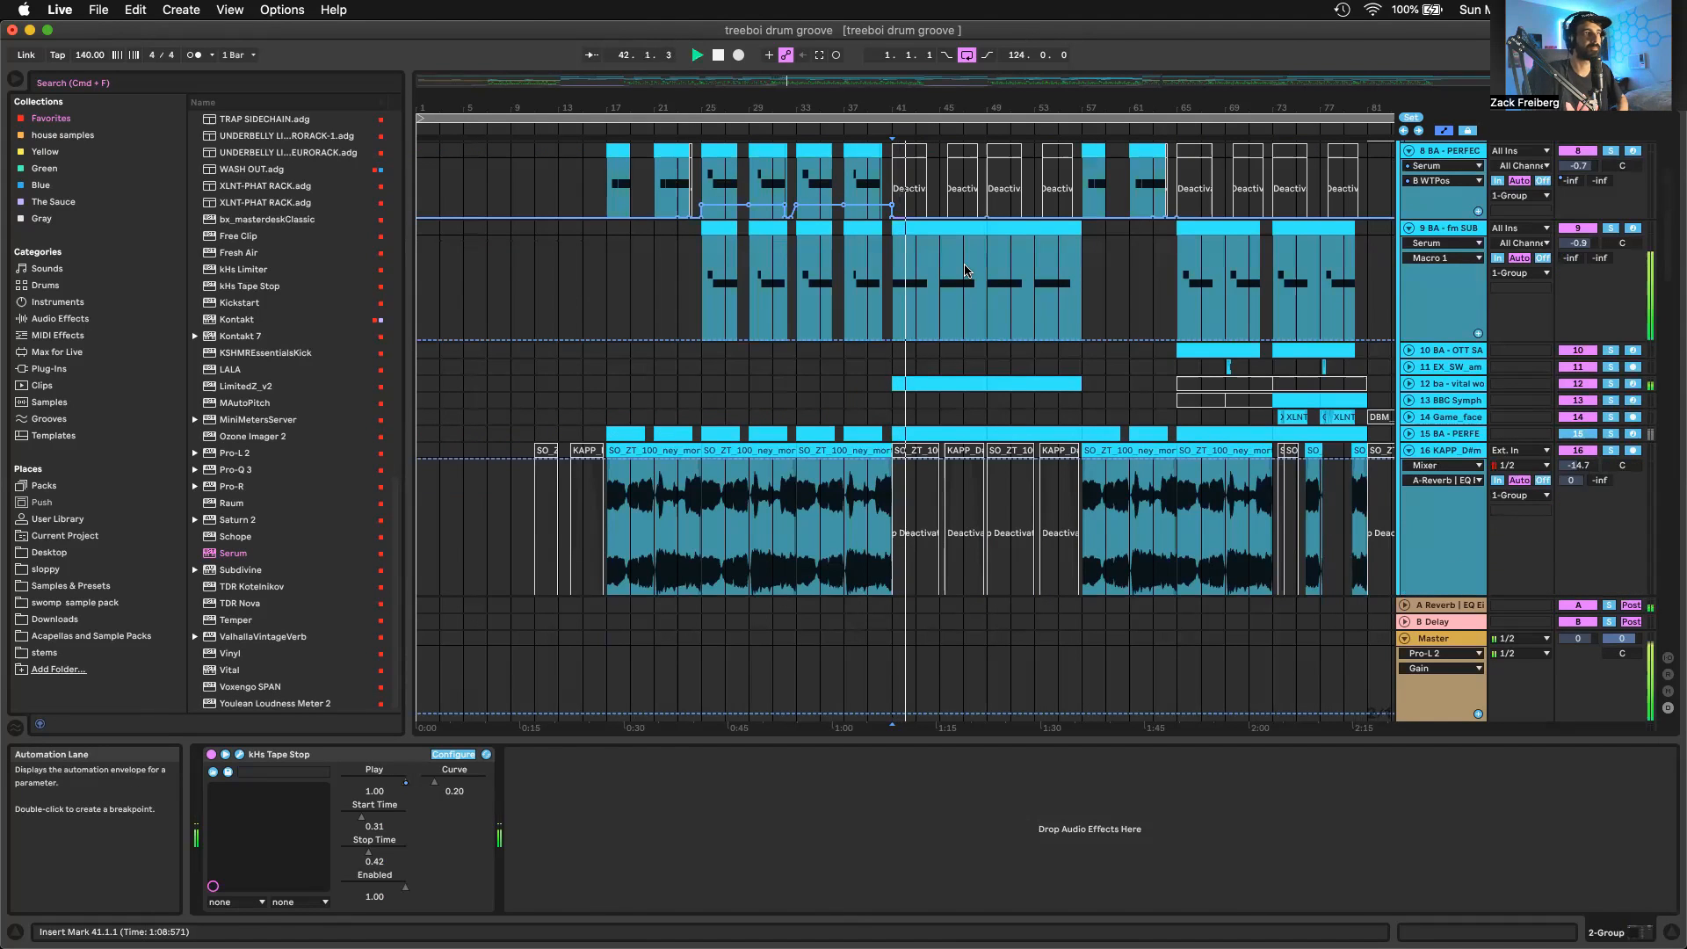
Look over the lower bass, fill and vocal tracks during playback from bar 41 and stop around bar 45
scroll(1067, 349, "down", 3)
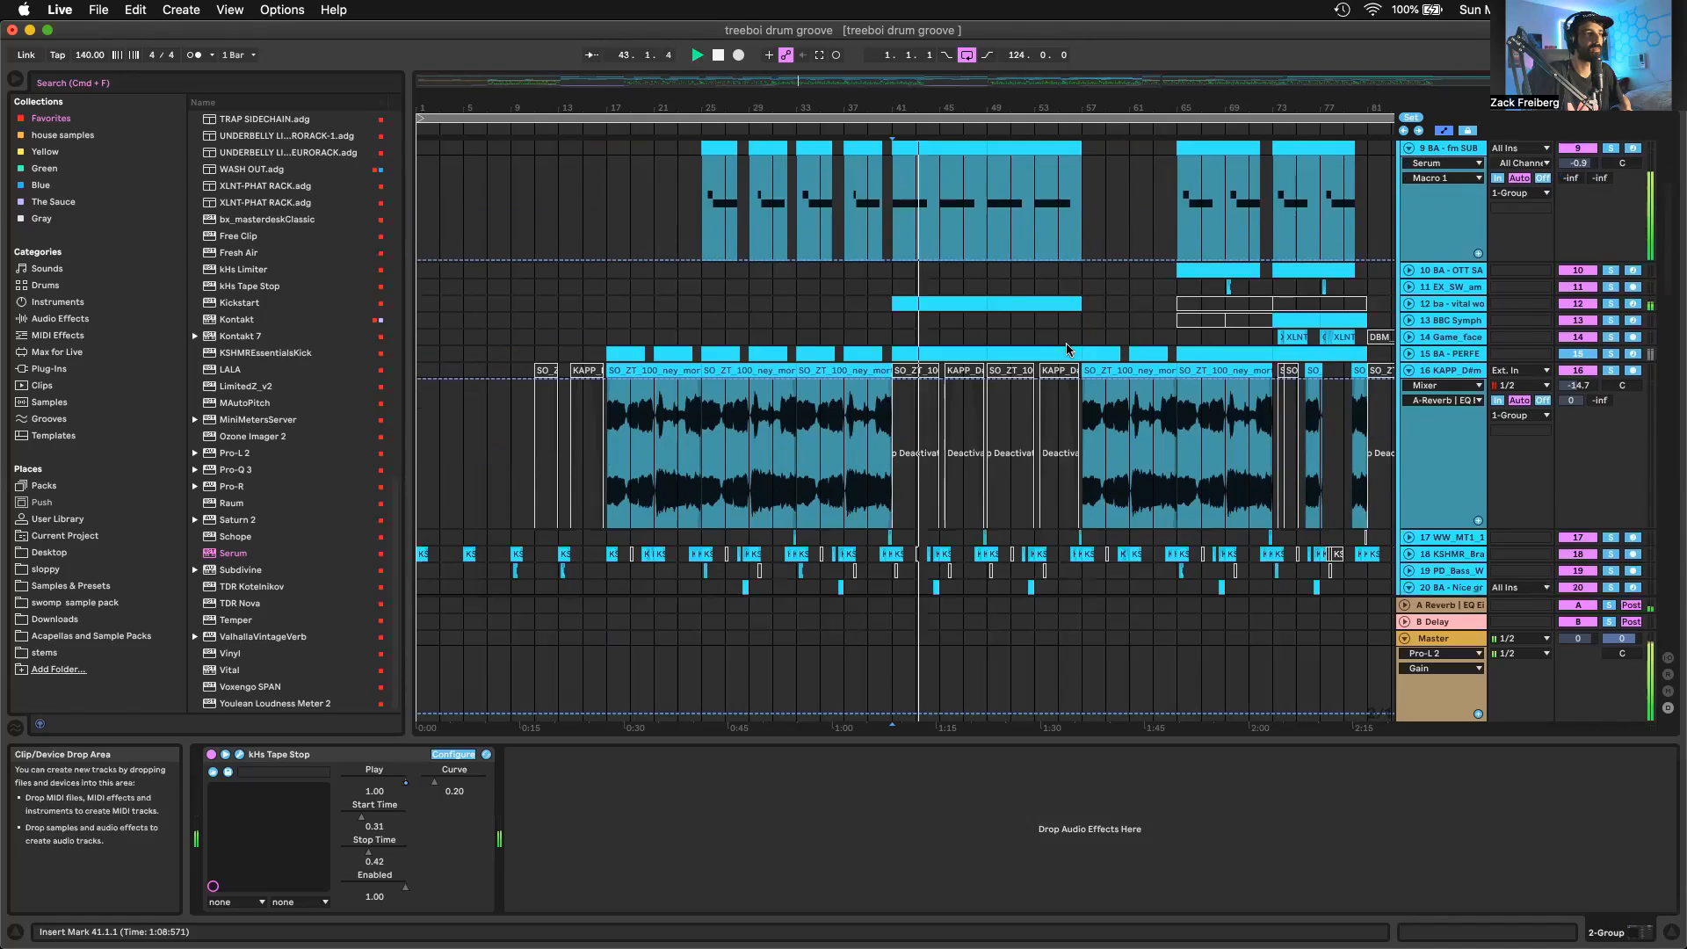
scroll(1067, 349, "down", 4)
scroll(989, 282, "down", 4)
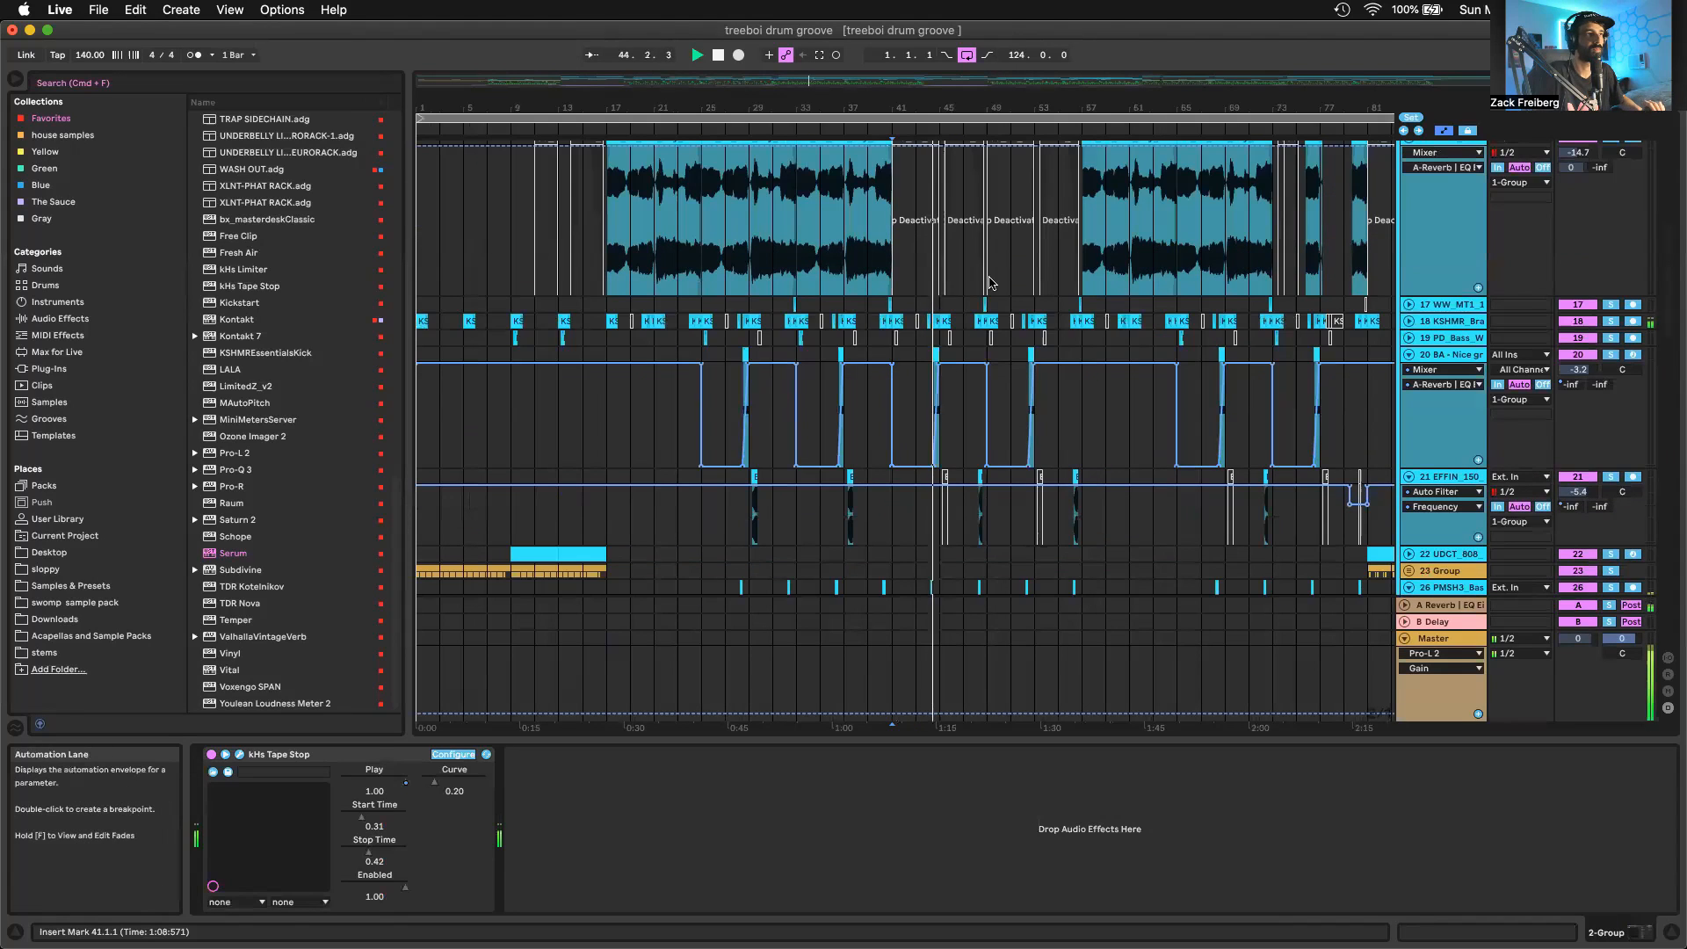
key("space")
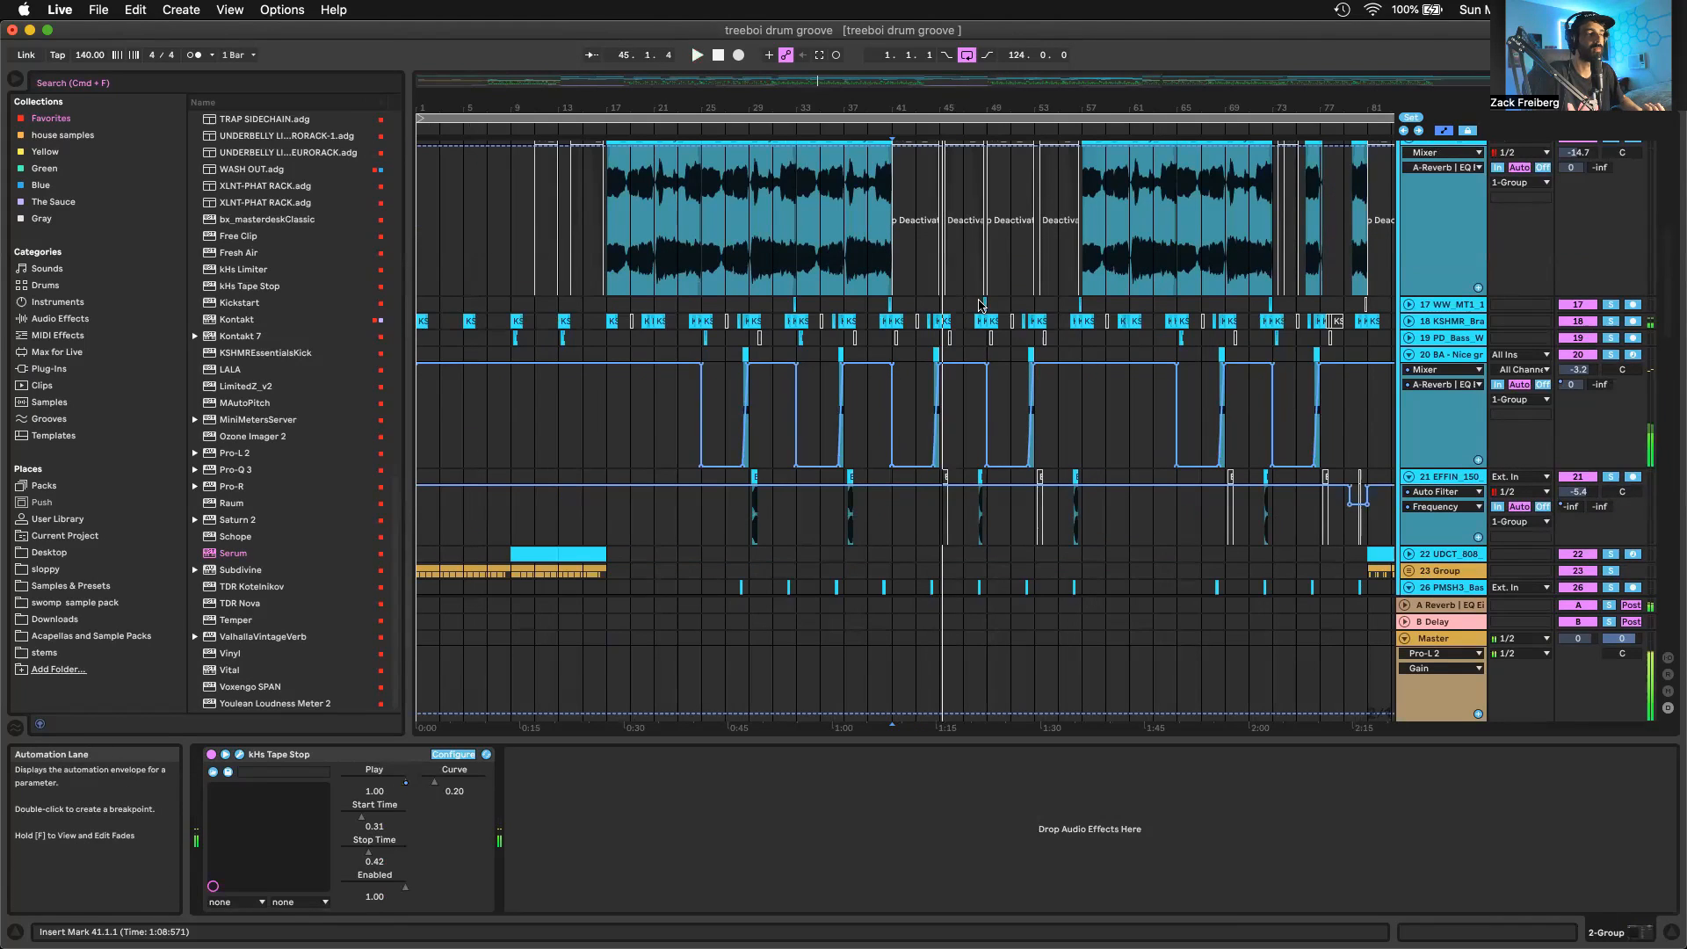
Select the OF THE TREES PLUCK clip at bar 41 and open the fm SUB clip's MIDI notes at the same bar
scroll(982, 305, "up", 10)
left_click(946, 350)
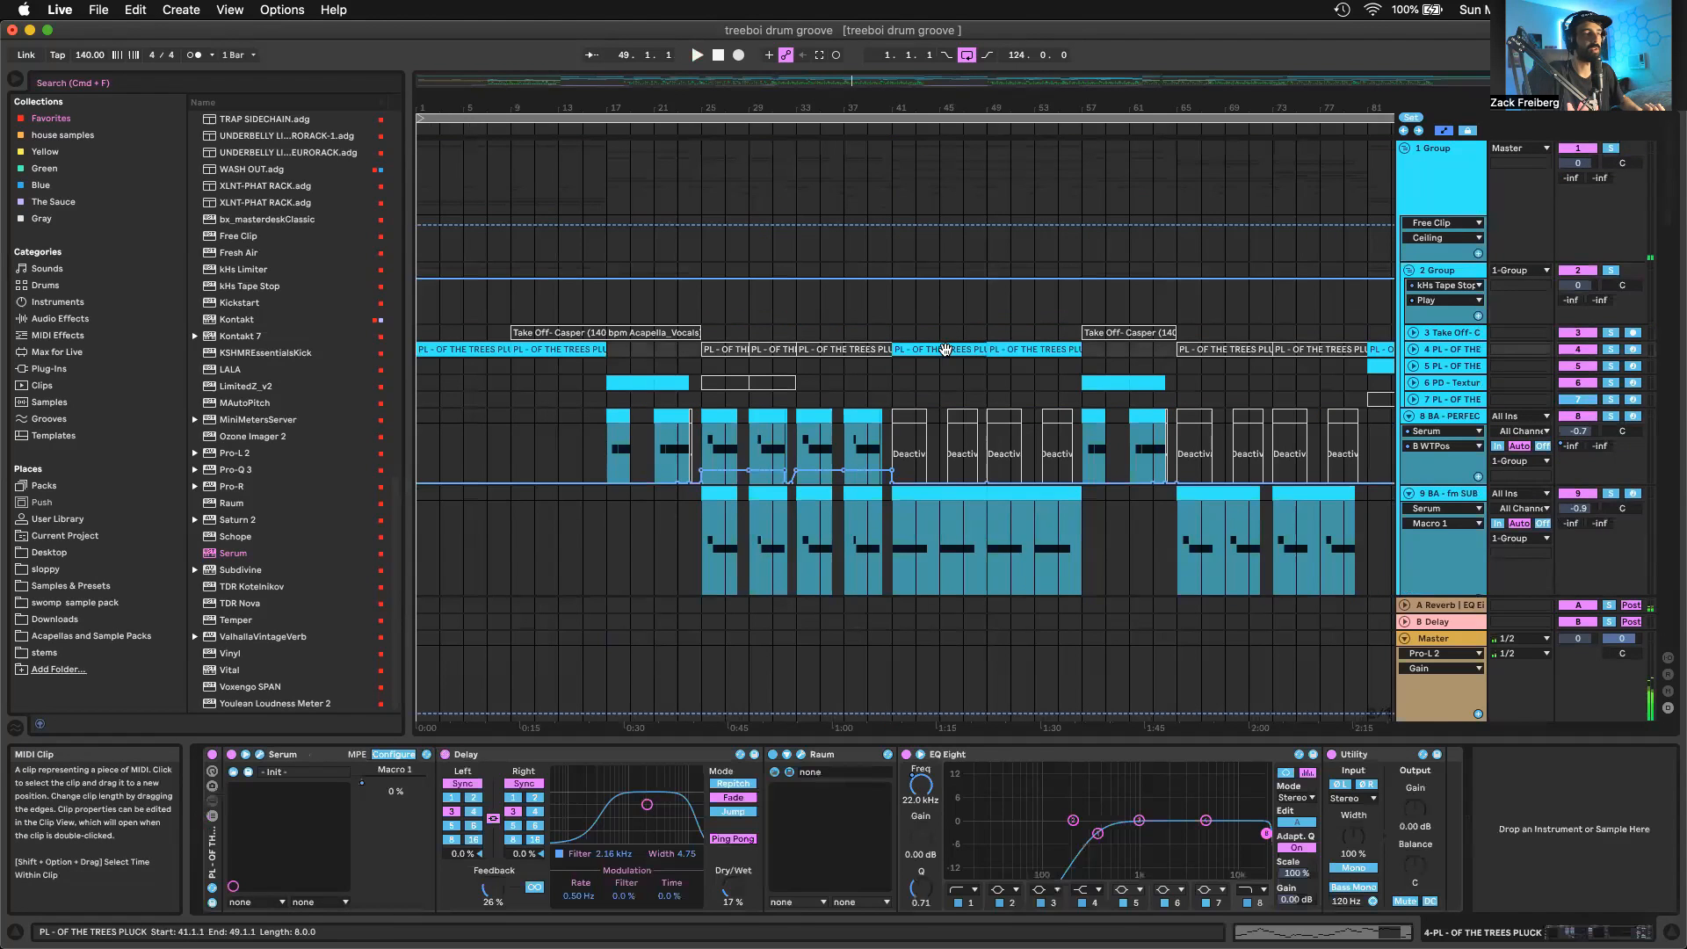
scroll(943, 347, "down", 3)
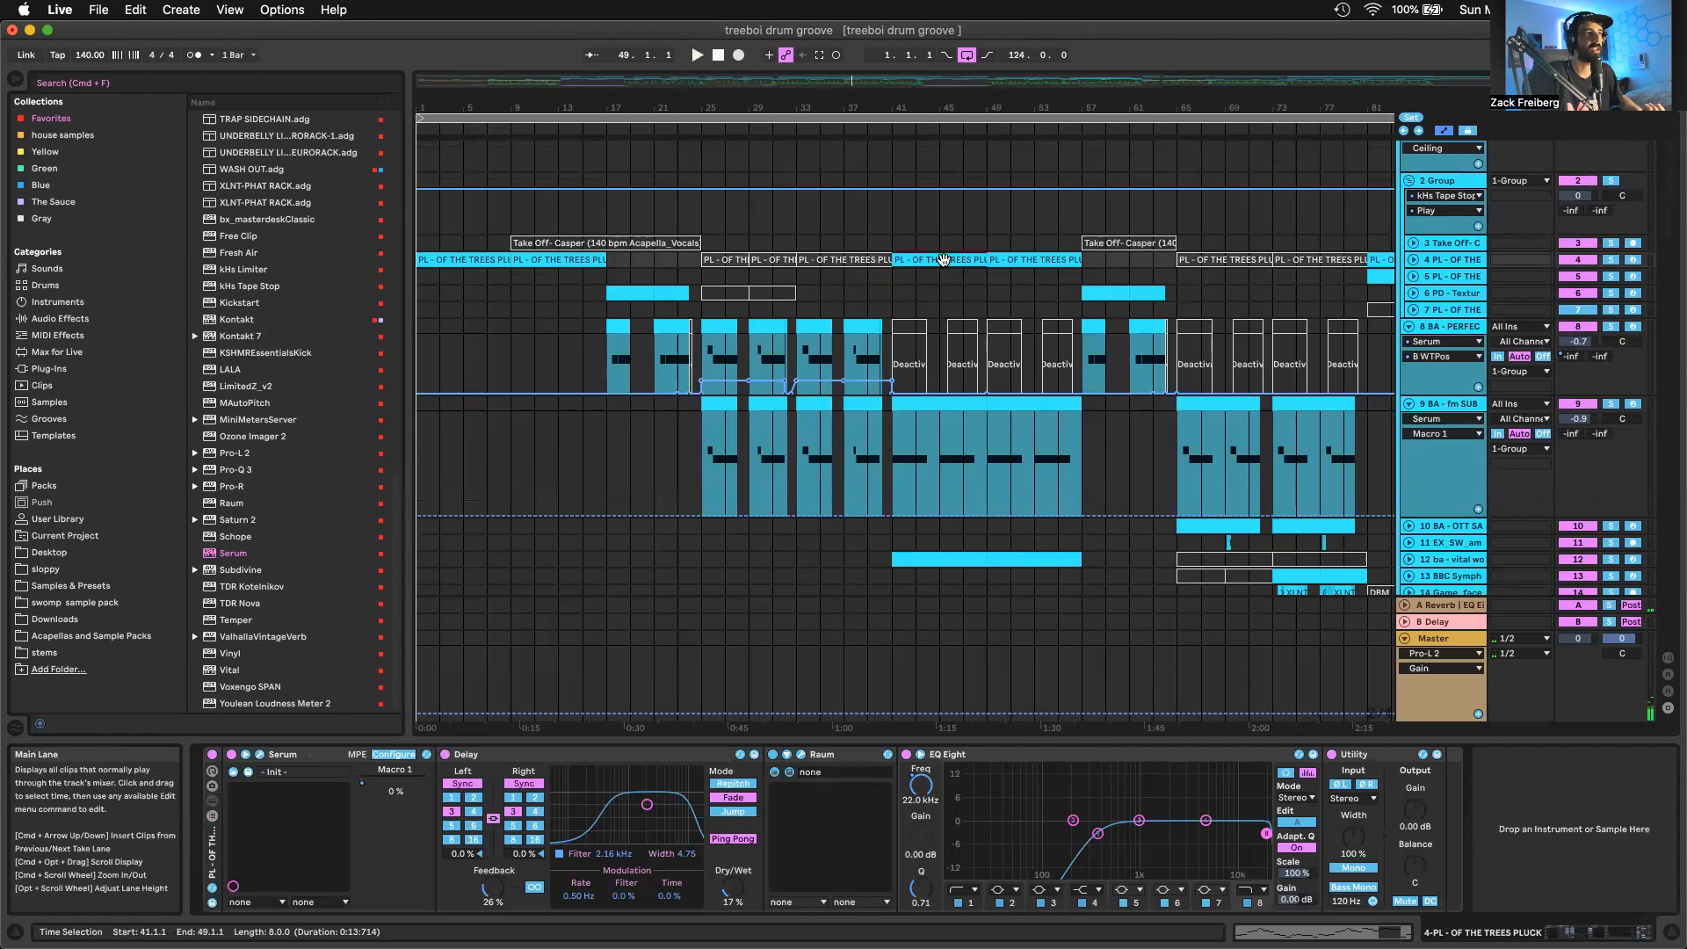
double_click(961, 403)
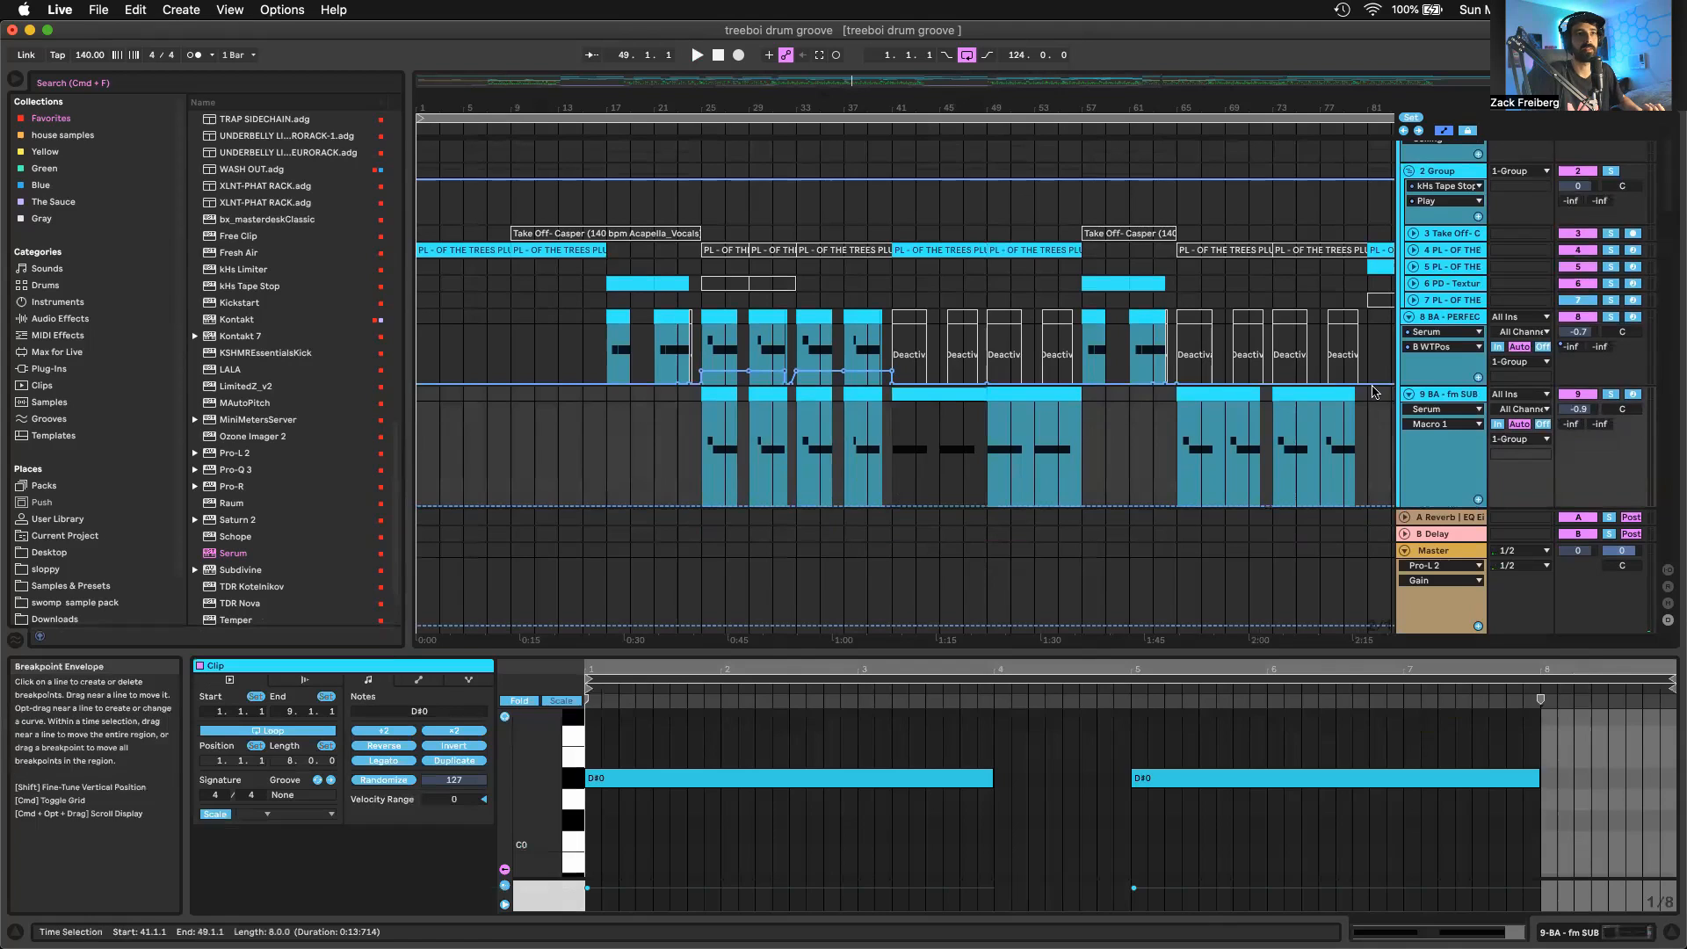
scroll(1098, 402, "down", 3)
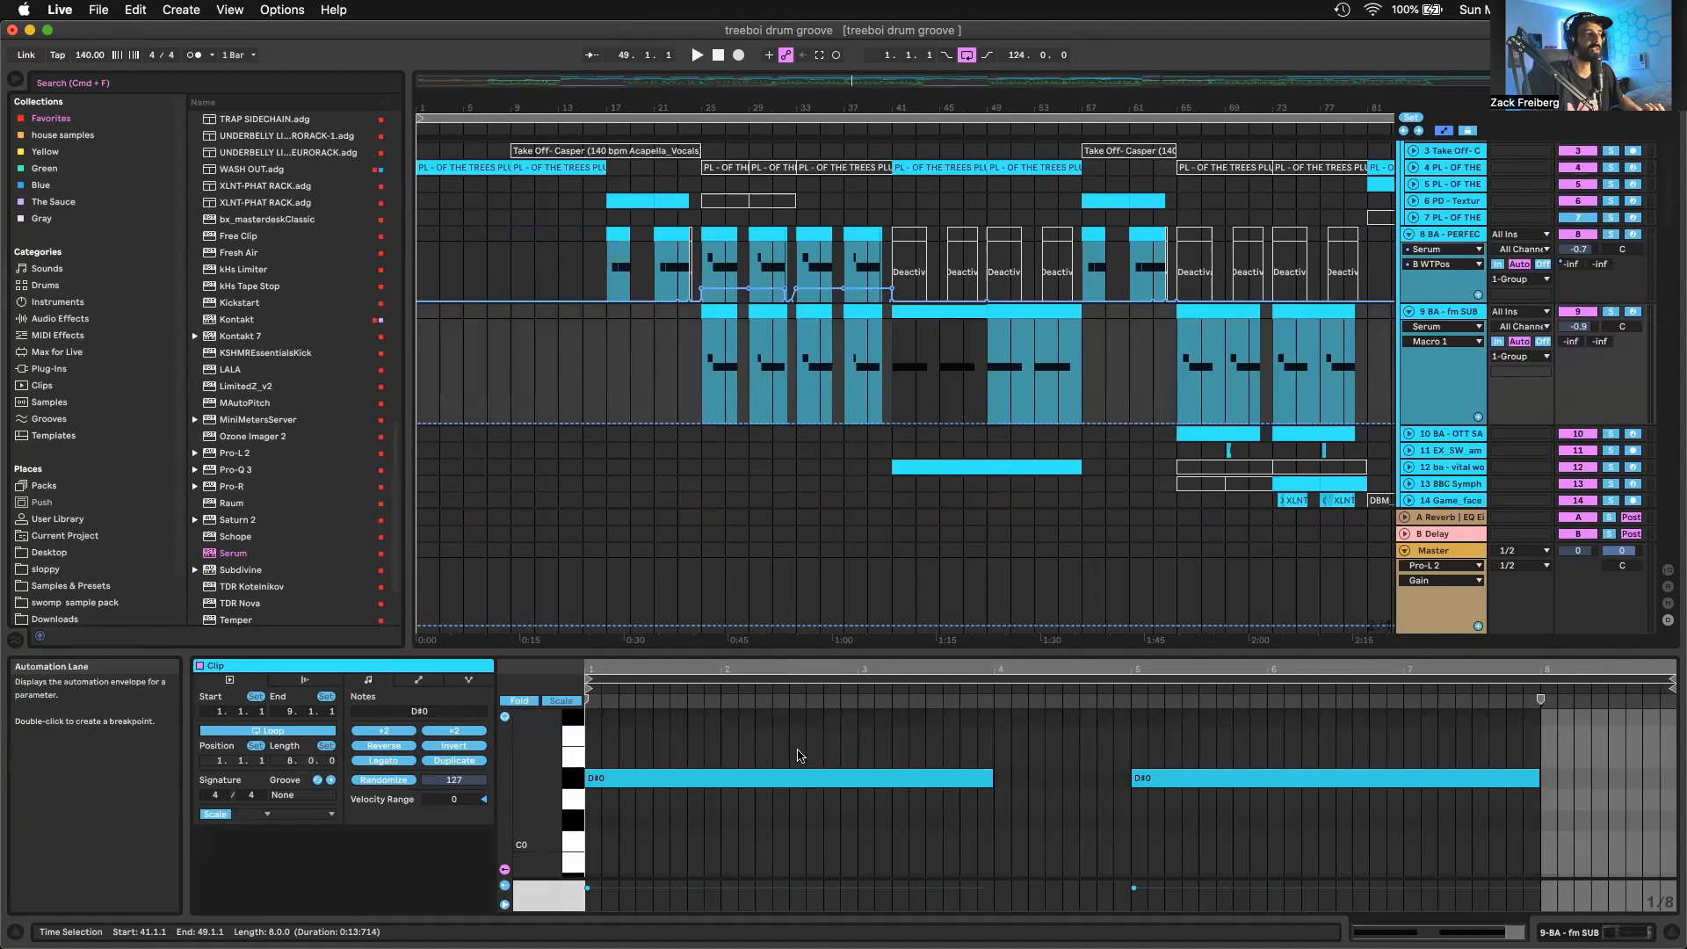
Select the vital wookie clip at bar 41 and open the track's Vital synth window, placing it lower over the arrangement
key("super+a")
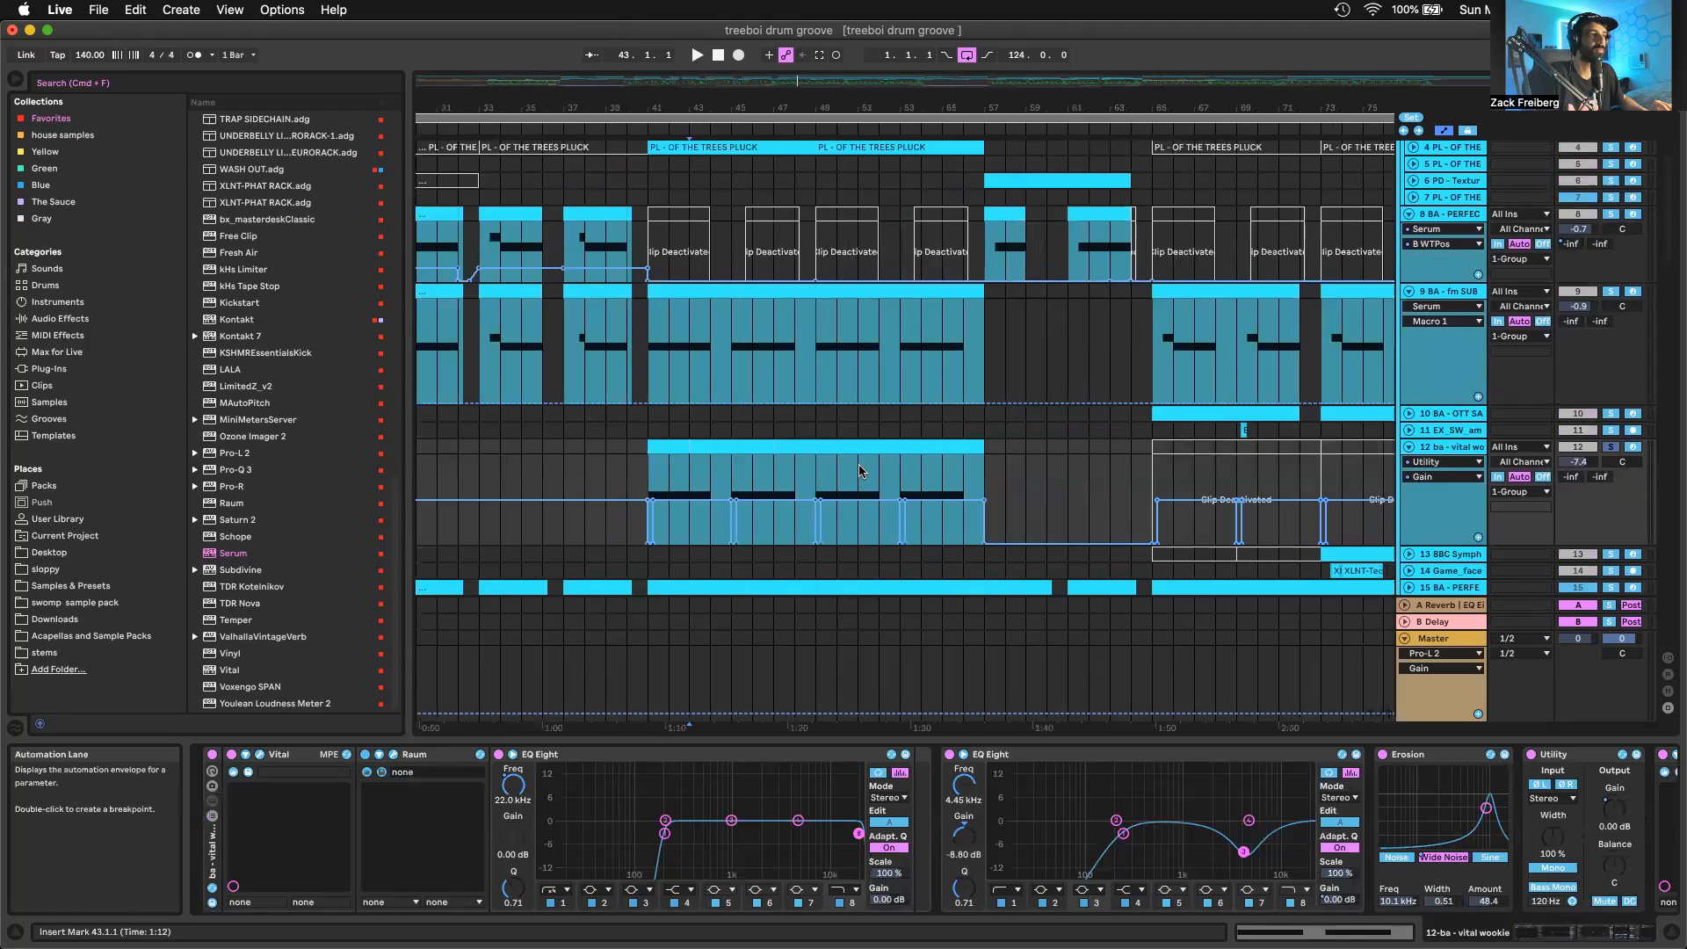
scroll(753, 444, "left", 3)
scroll(896, 487, "up", 2)
left_click(892, 448)
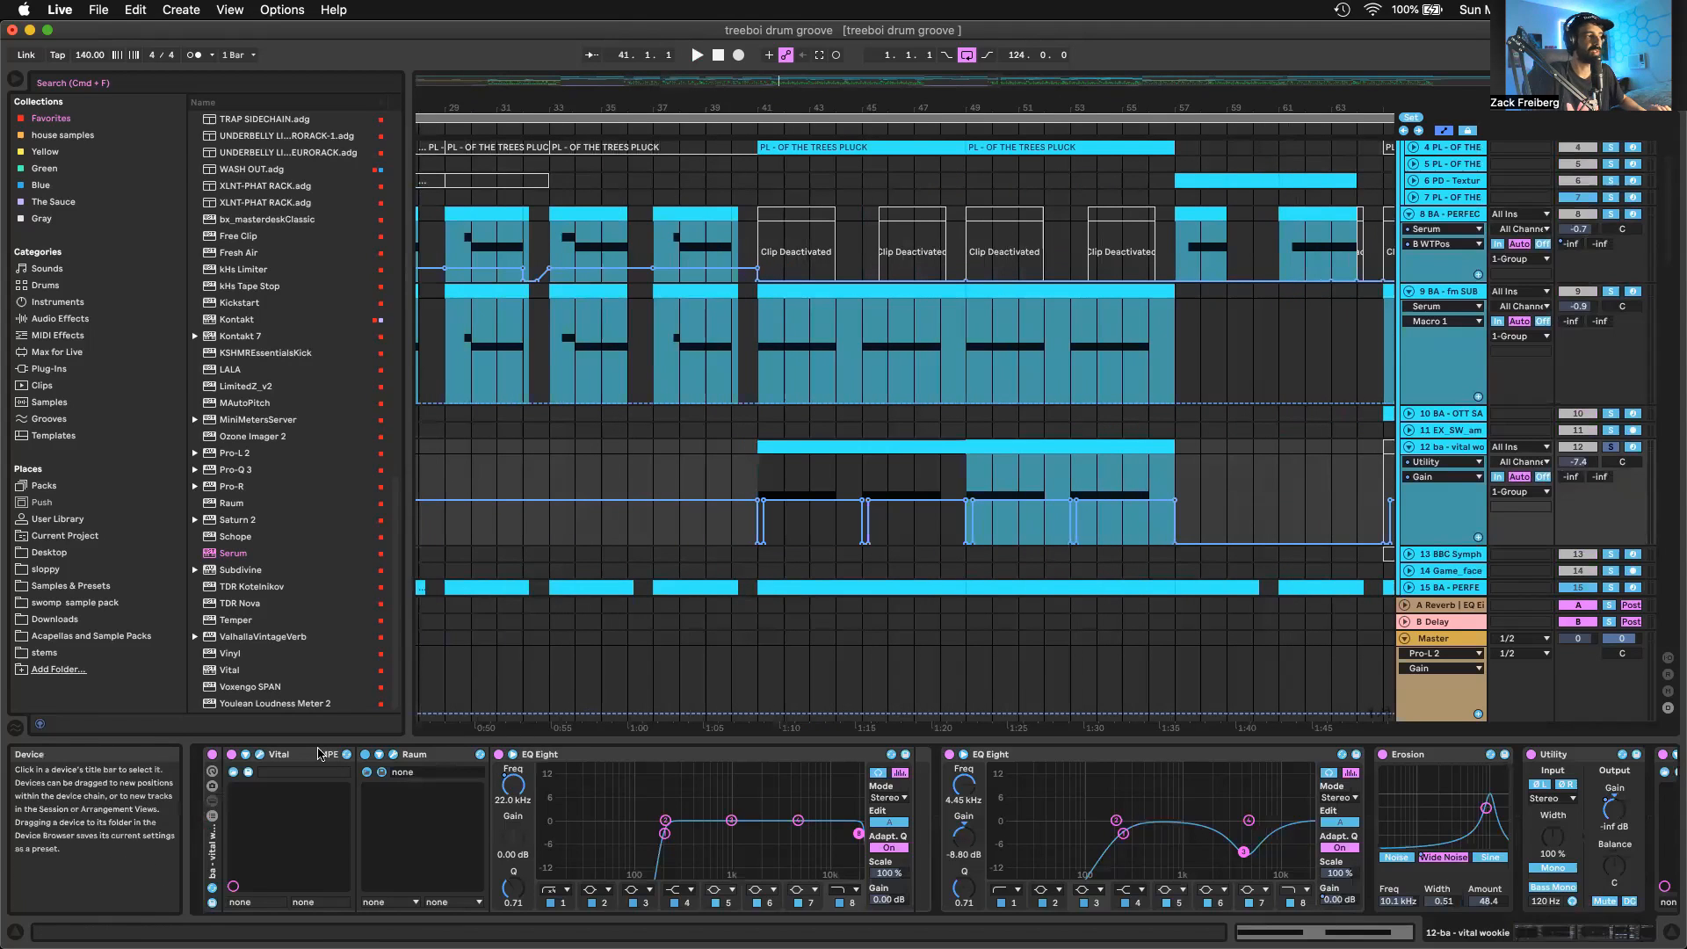
key("super+alt+p")
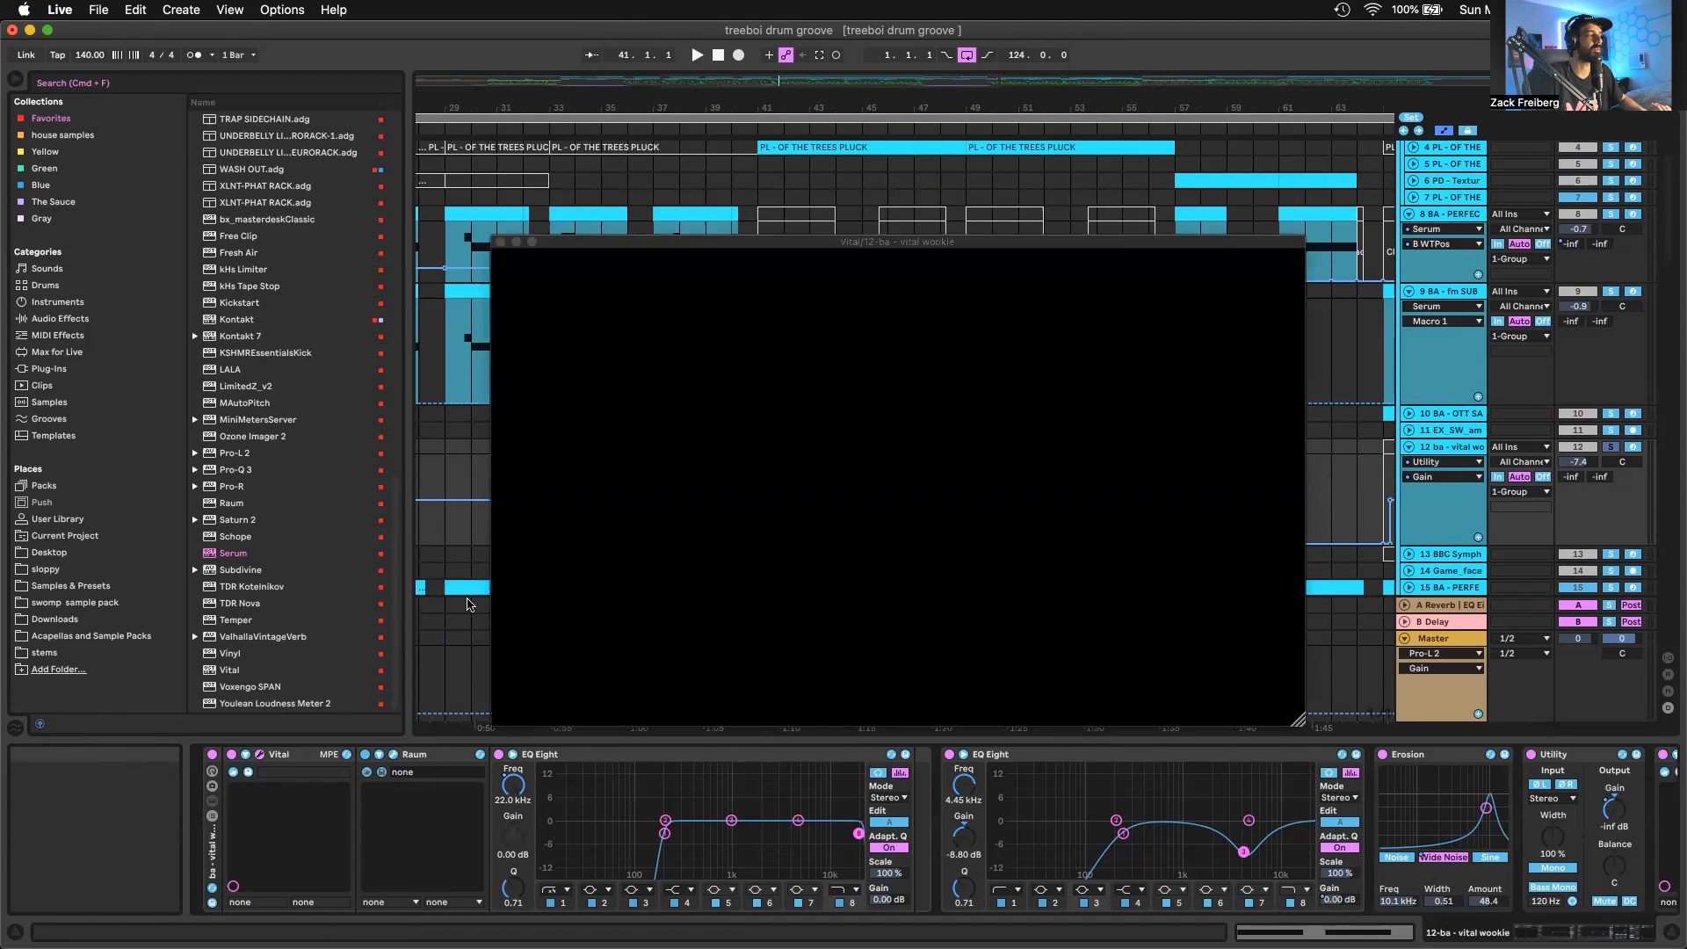
left_click_drag(881, 245, 898, 329)
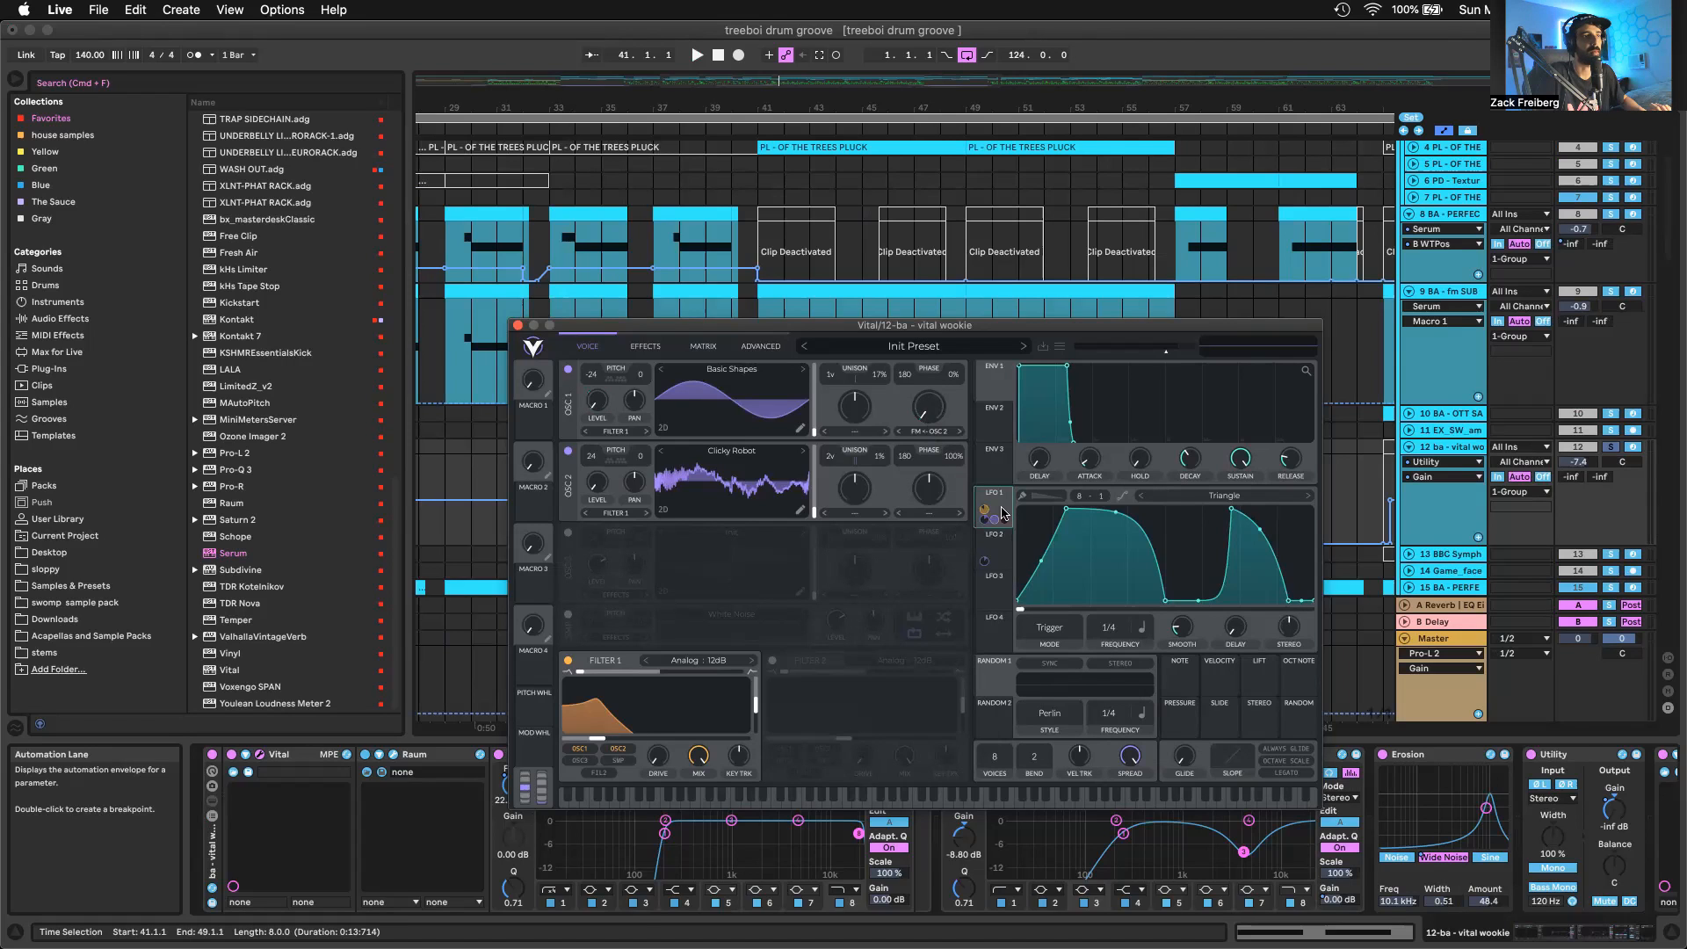
Examine Vital's Basic Shapes and Clicky Robot oscillators and the LFO 2 shape, auditioning the bass from bar 41
left_click(705, 455)
left_click(709, 492)
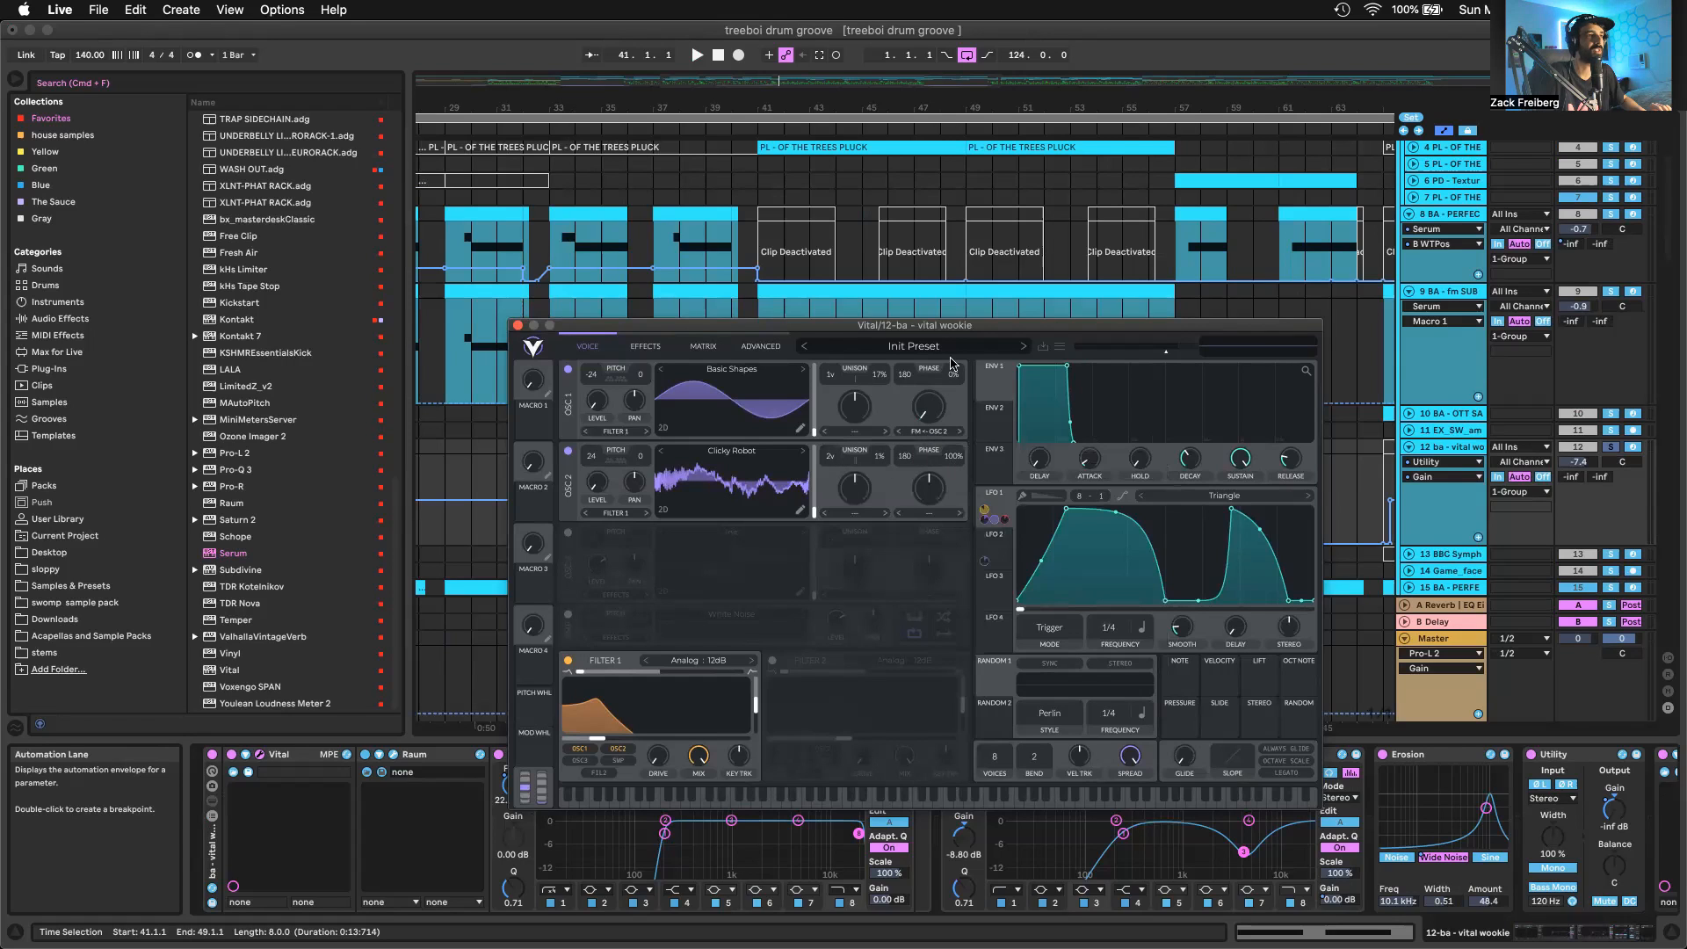
left_click(951, 385)
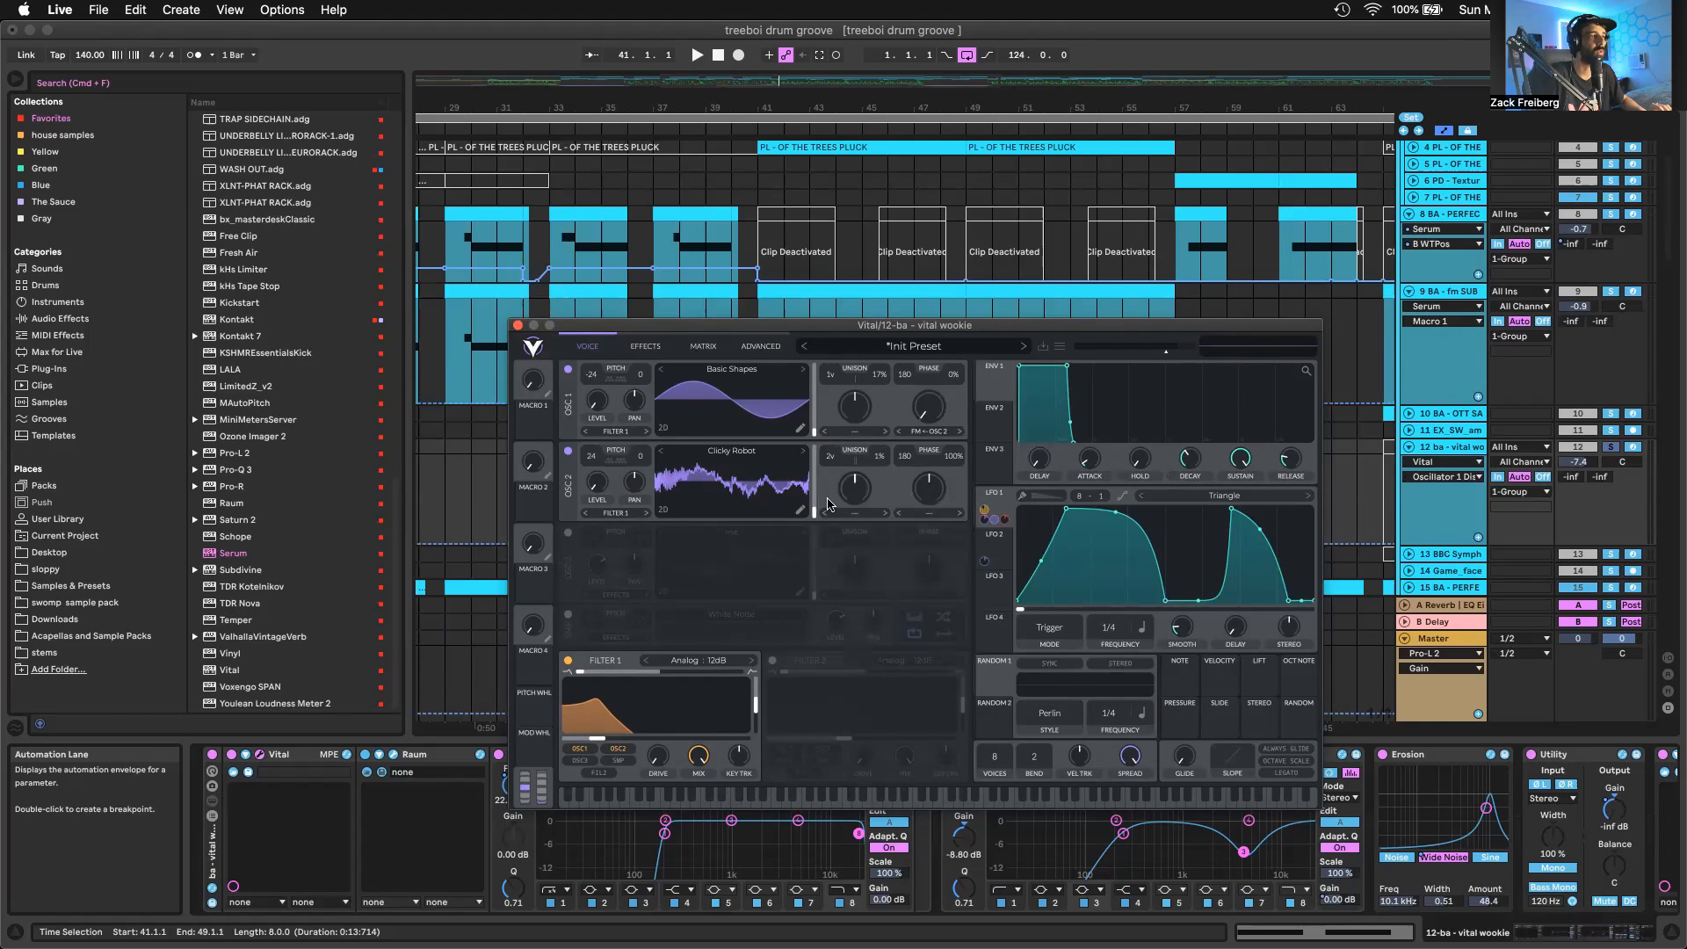
left_click(994, 540)
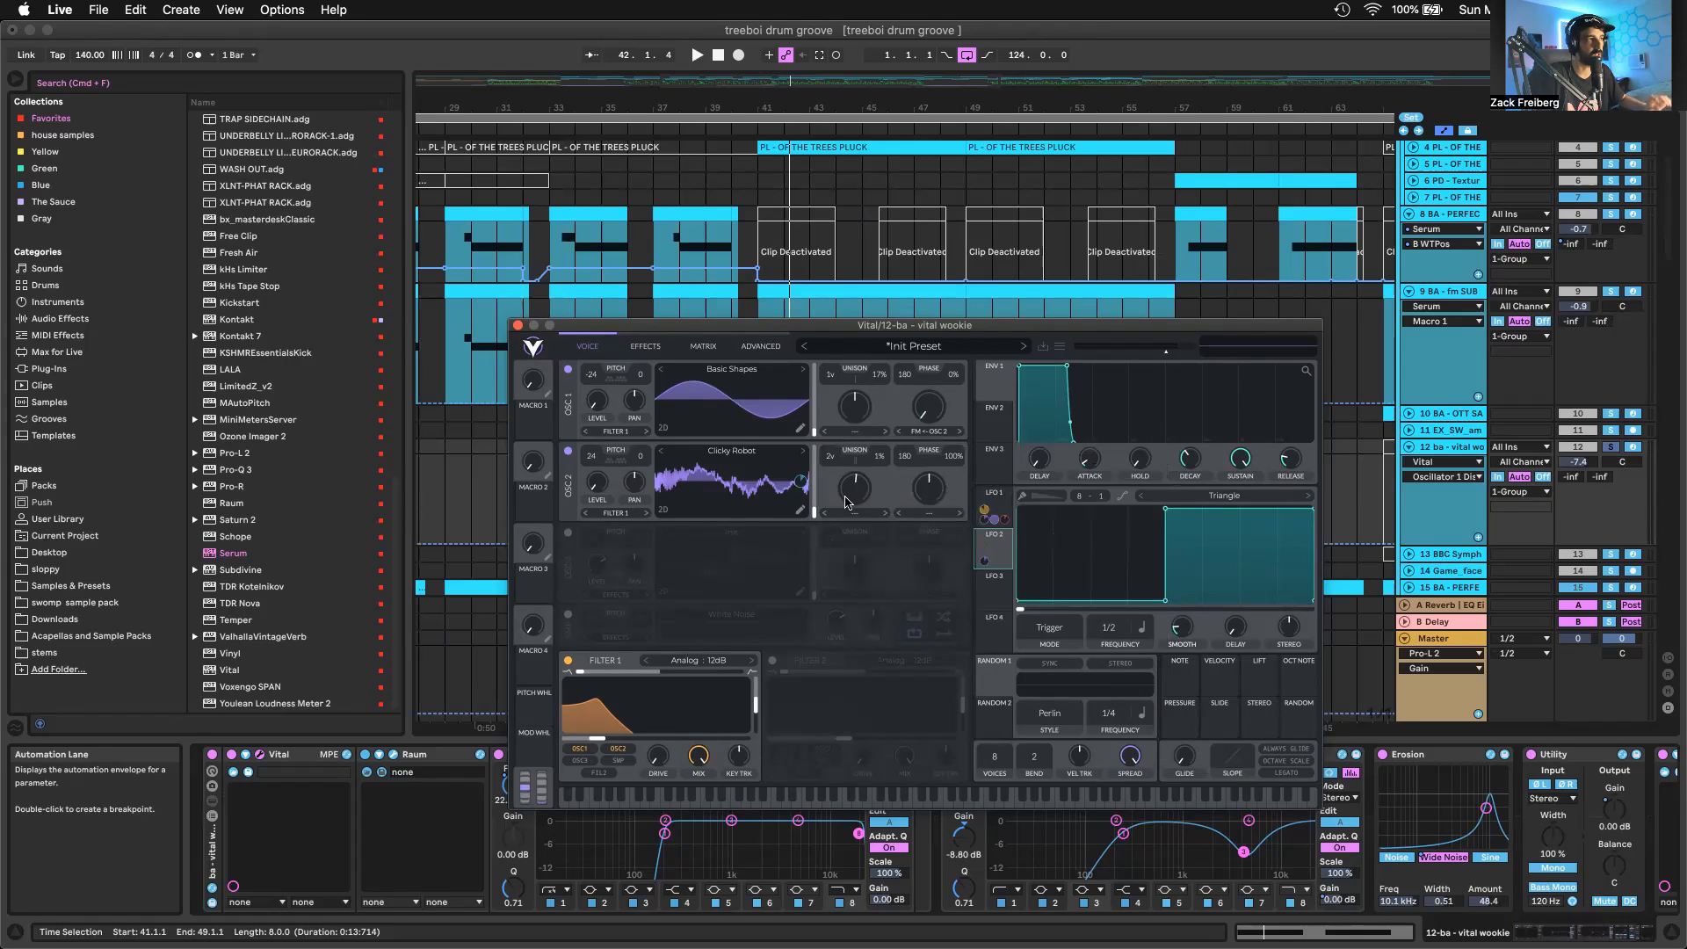
key("space")
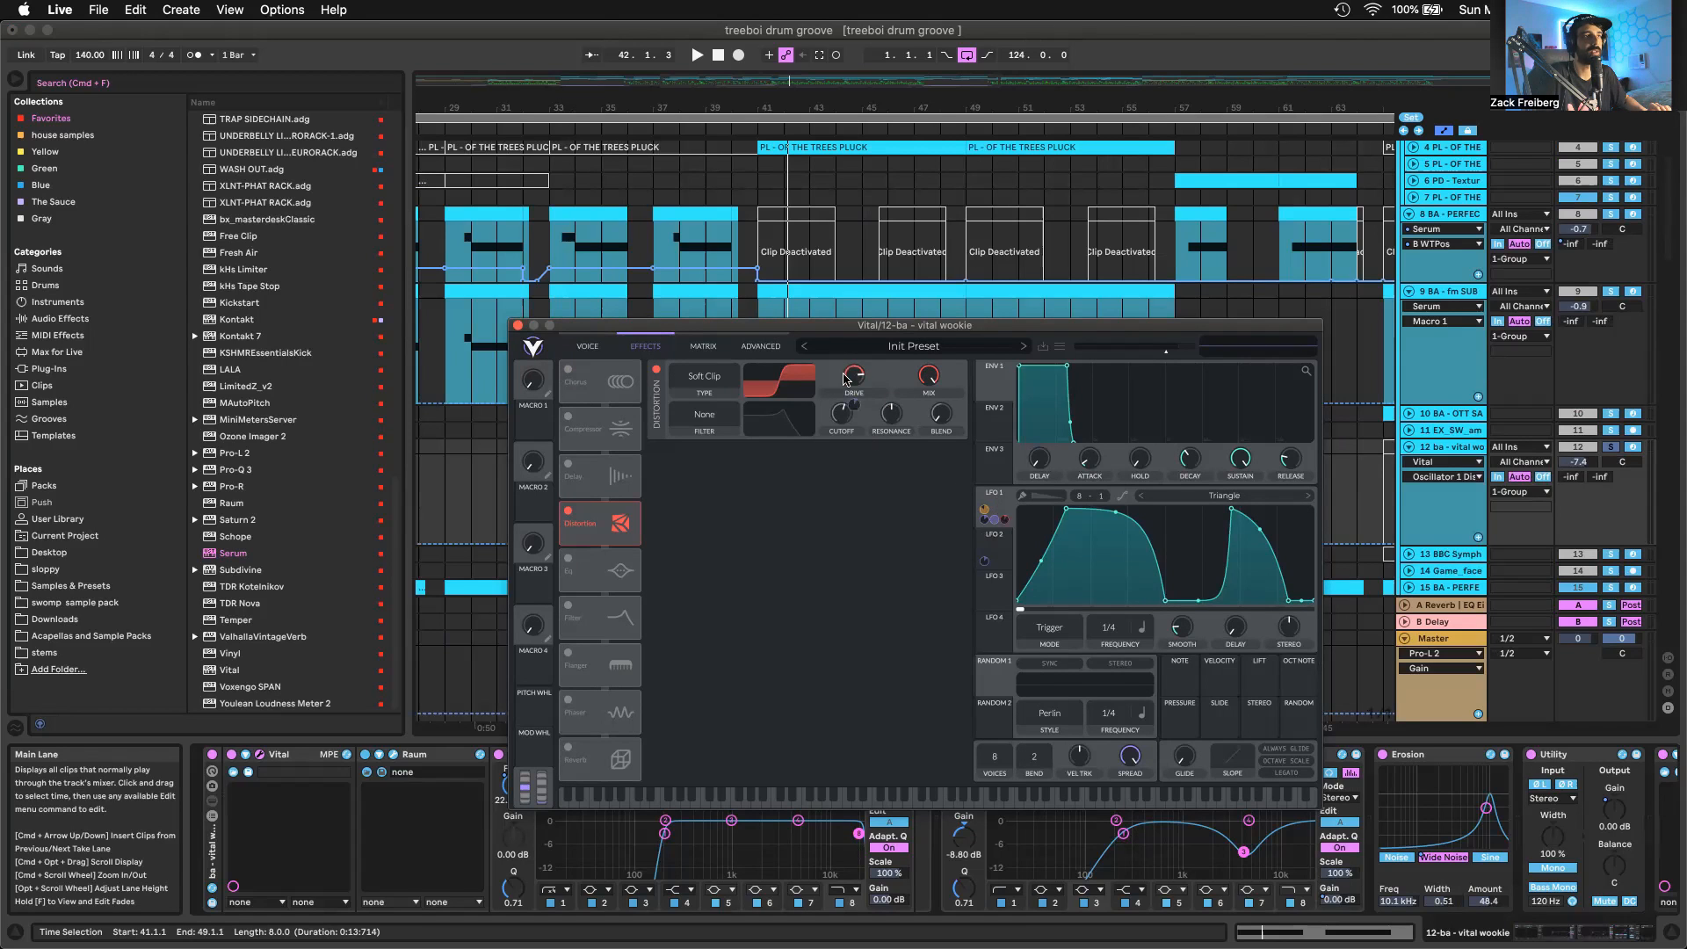
Return to Vital's voice page, inspect the Filter 1 resonance and close the synth window
left_click(588, 345)
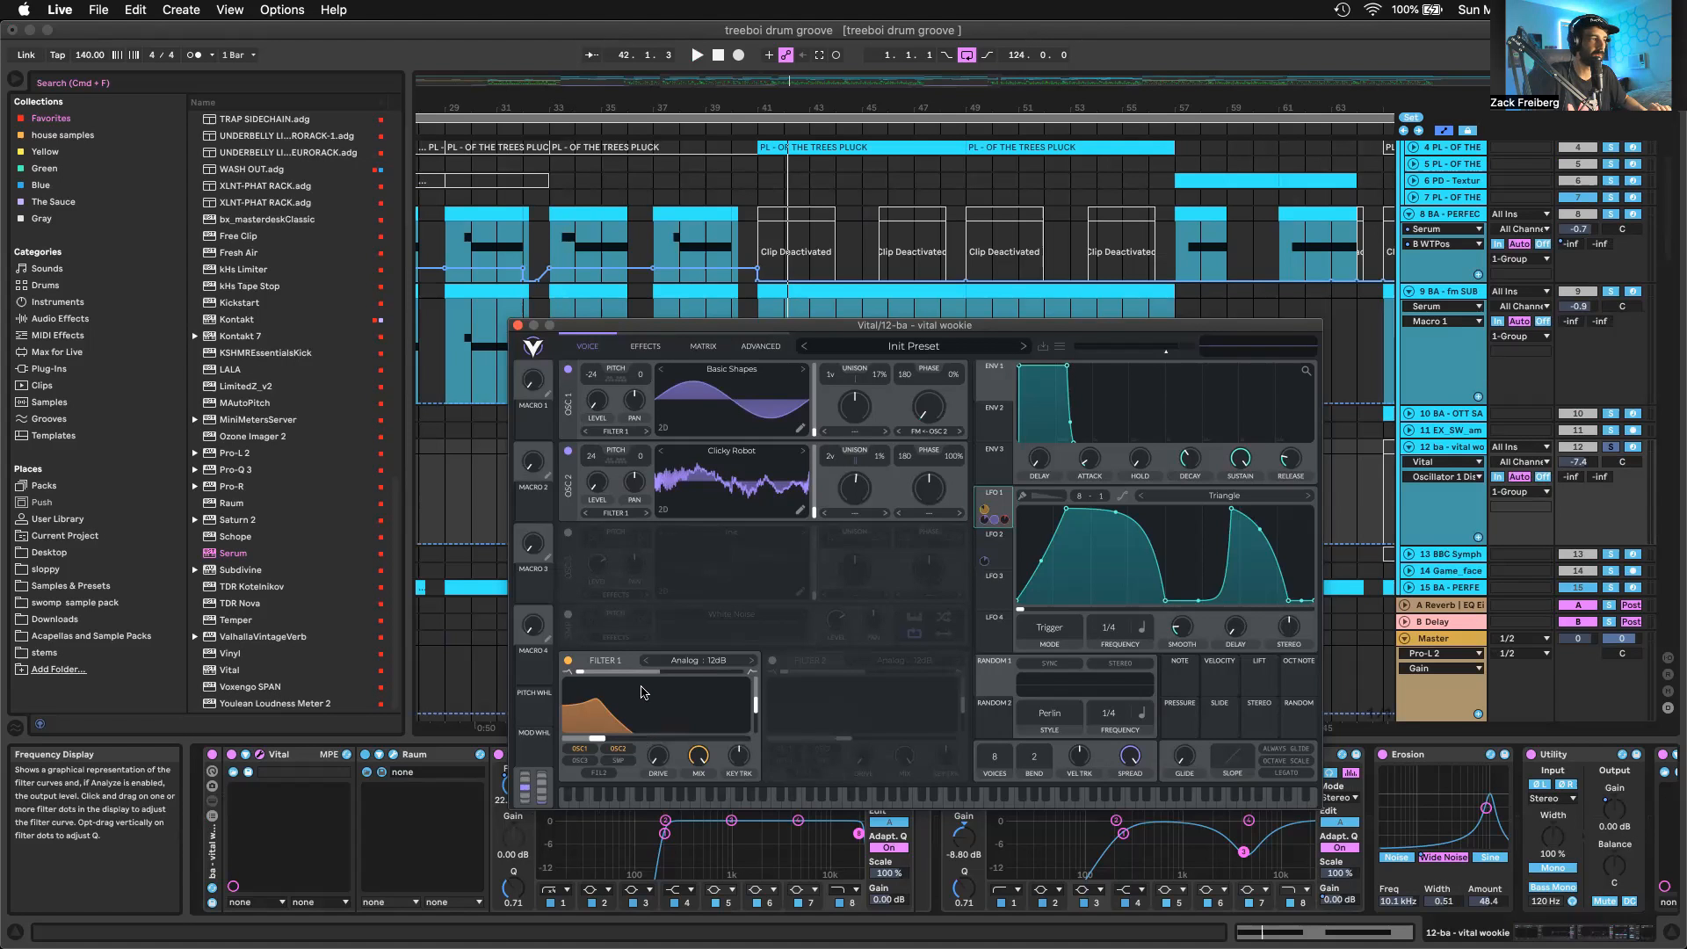
left_click(756, 709)
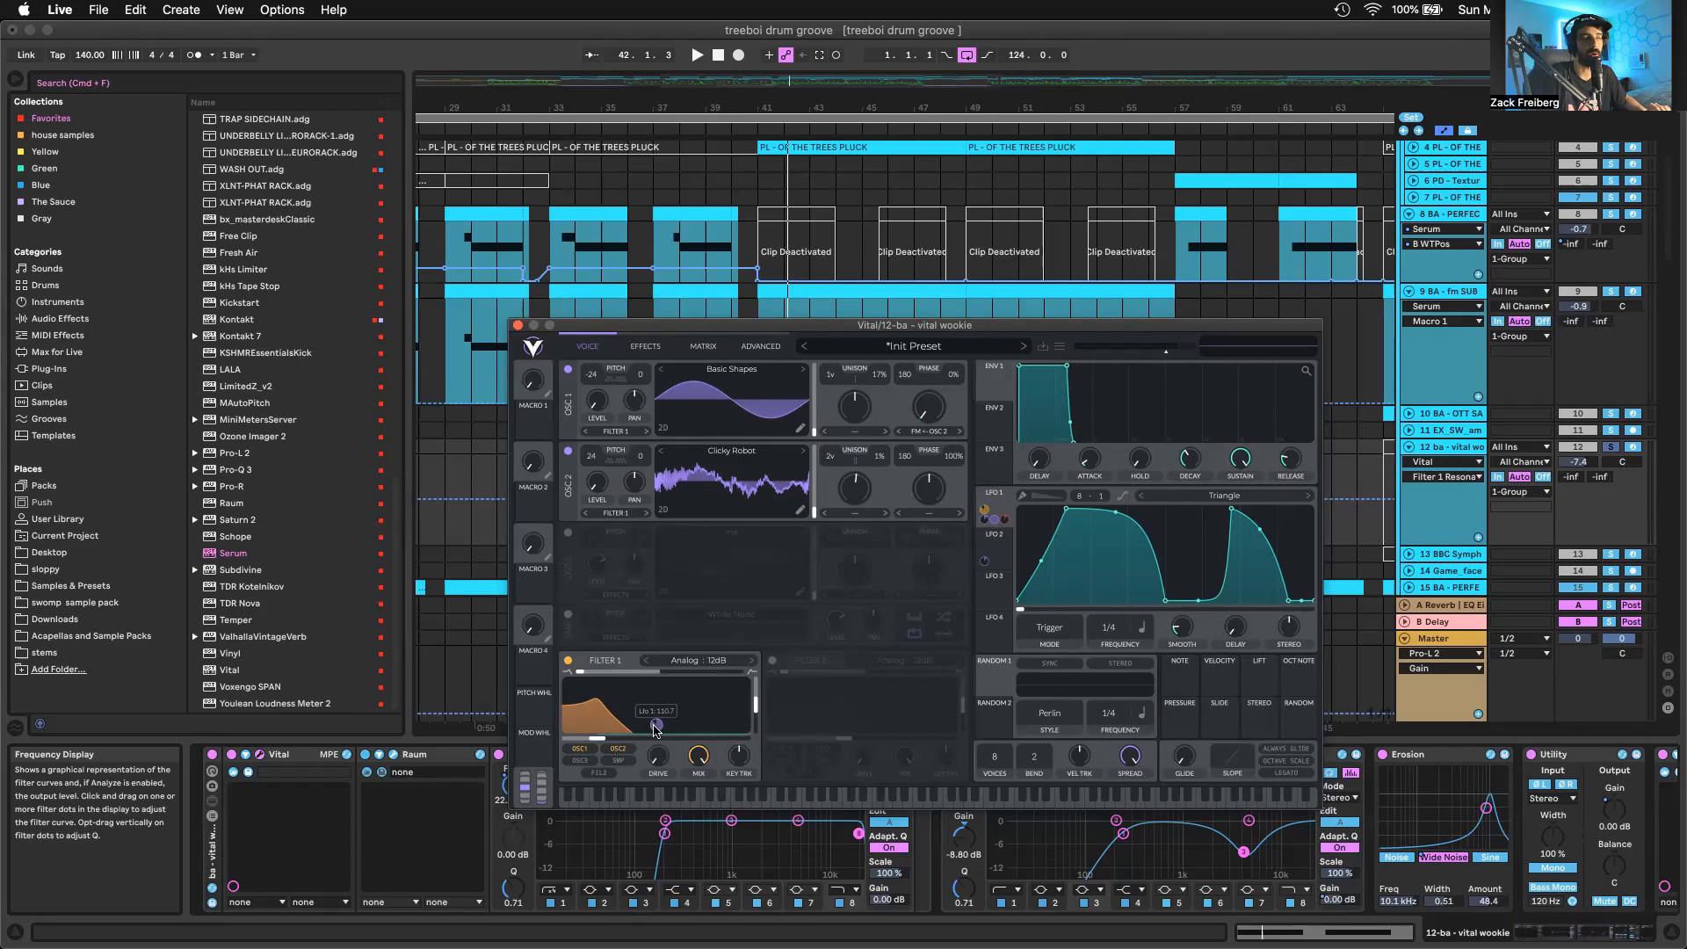
key("super+w")
Look through the vital wookie effect chain after Vital, from Raum and the EQ Eights to Free Clip
scroll(769, 659, "down", 1)
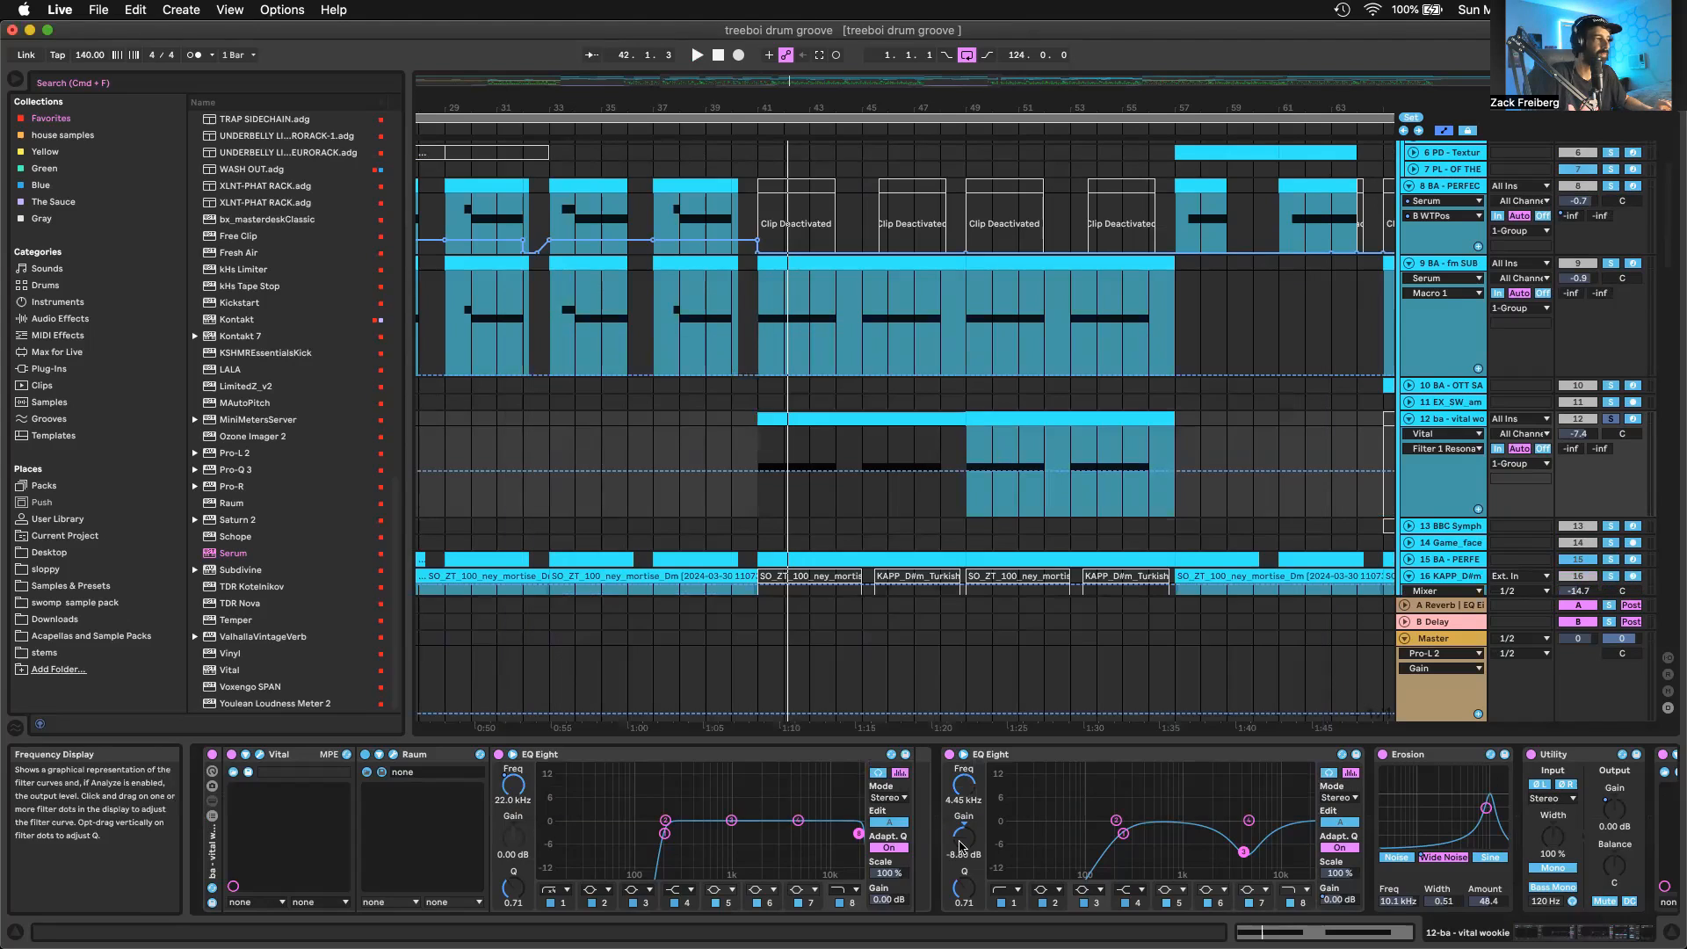
scroll(961, 845, "right", 1)
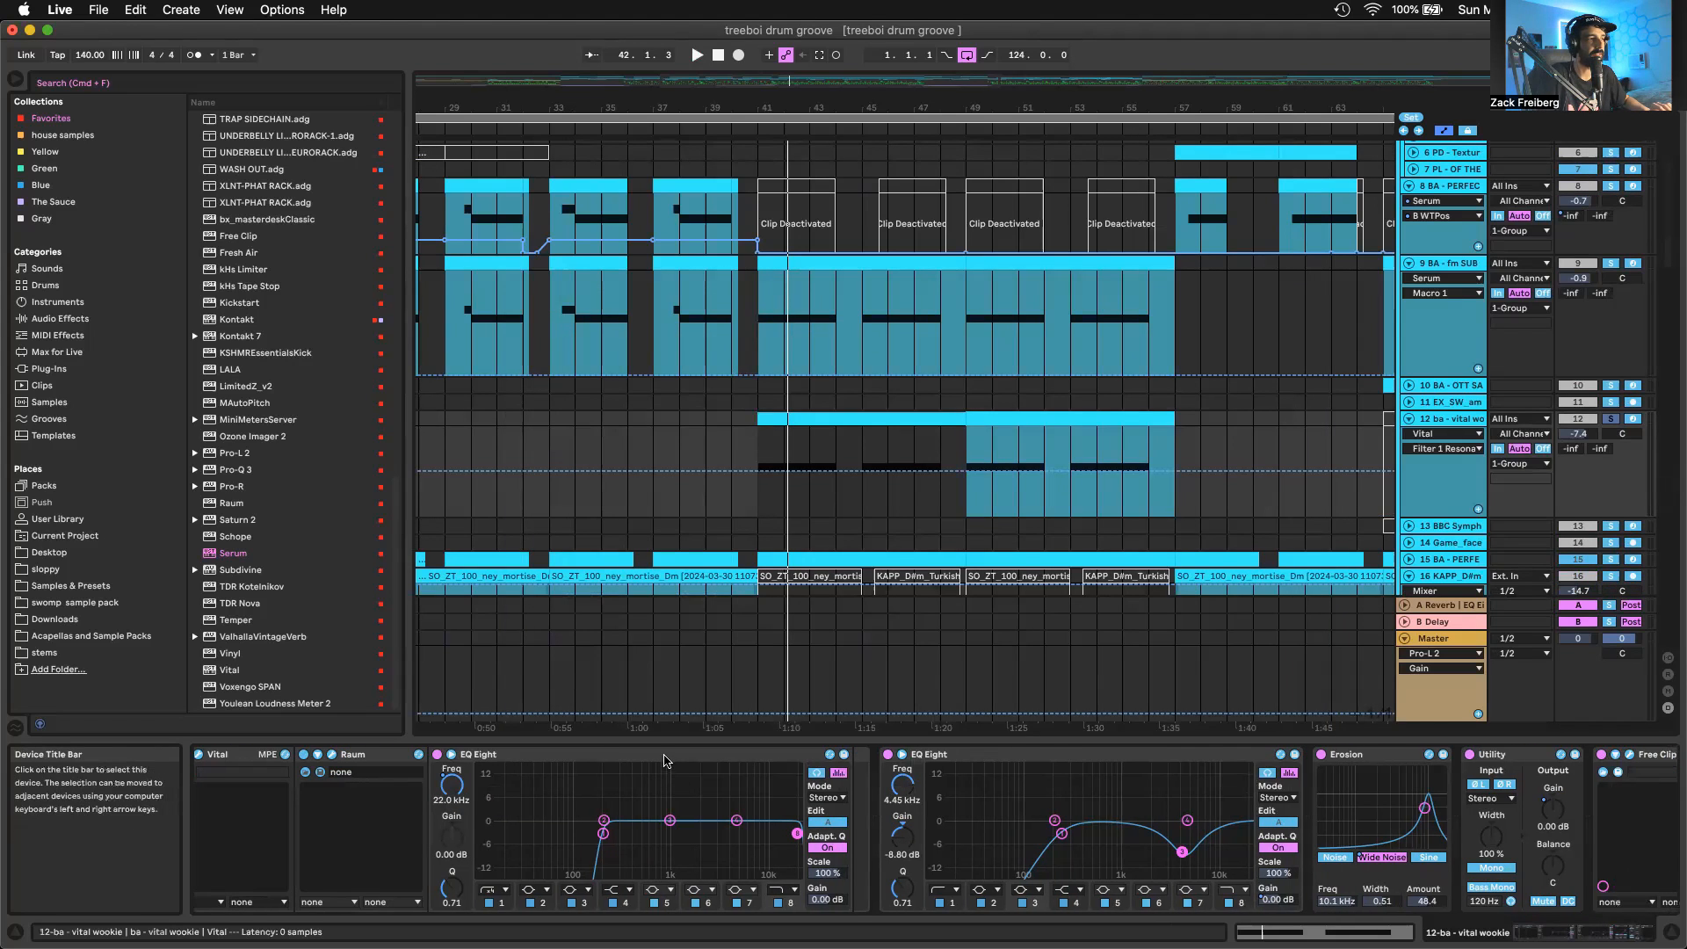
scroll(940, 829, "right", 2)
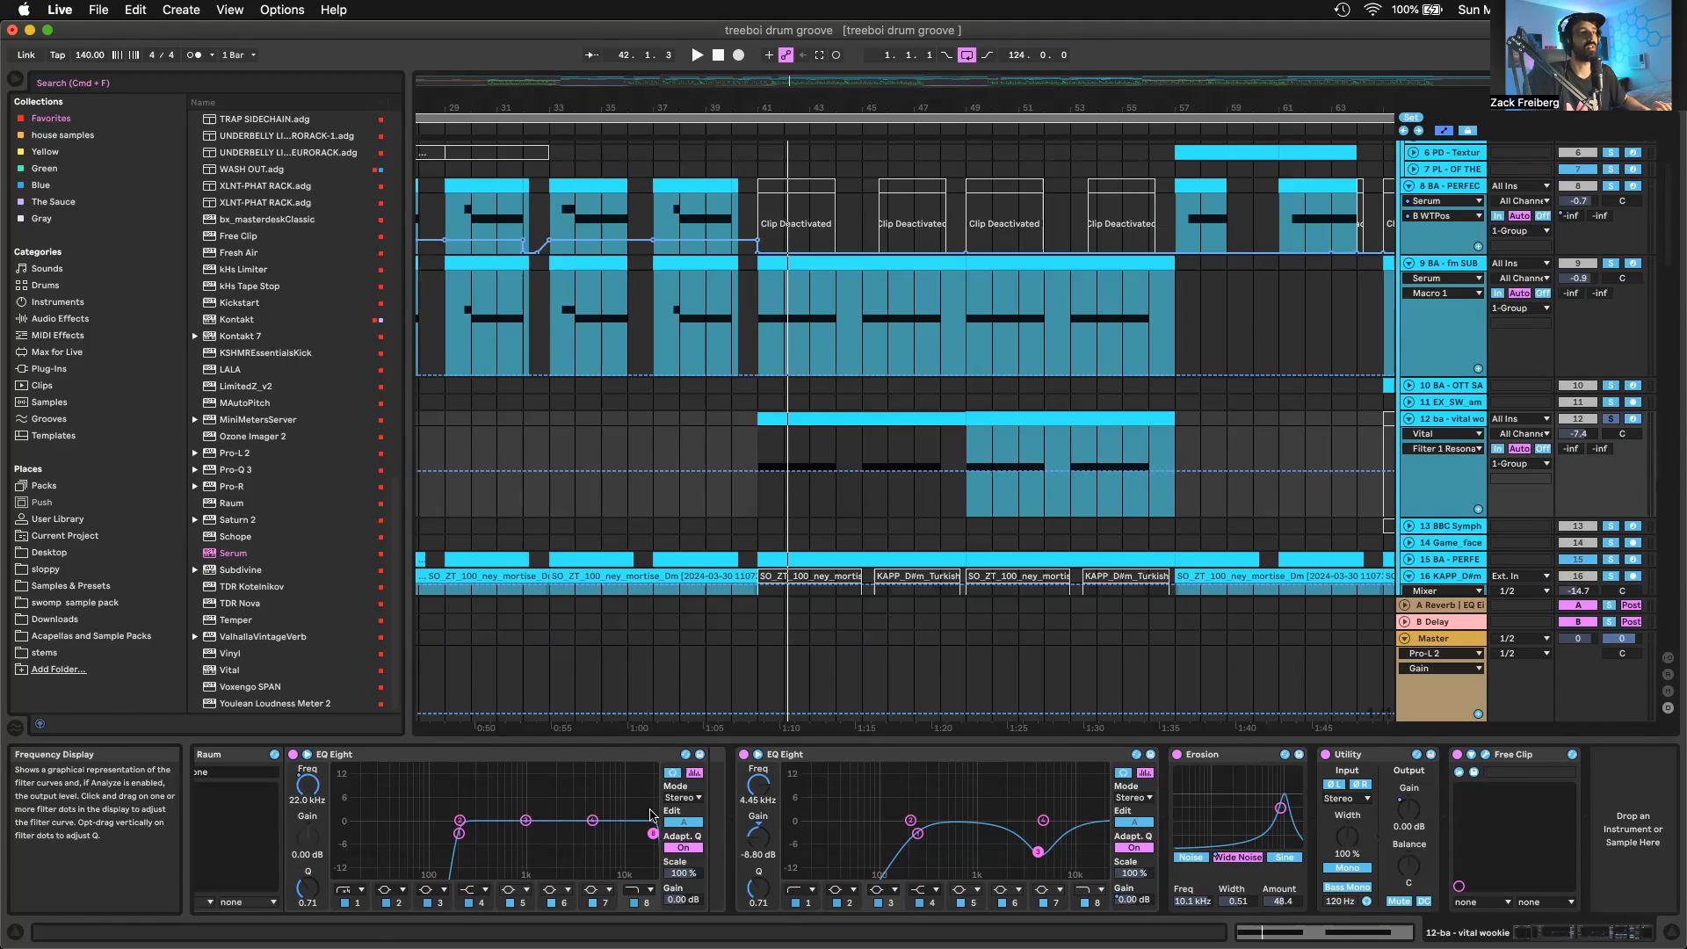
Select the vital wookie clip at bar 49 and inspect the Erosion device's mode options, folding and unfolding the device
left_click(1012, 419)
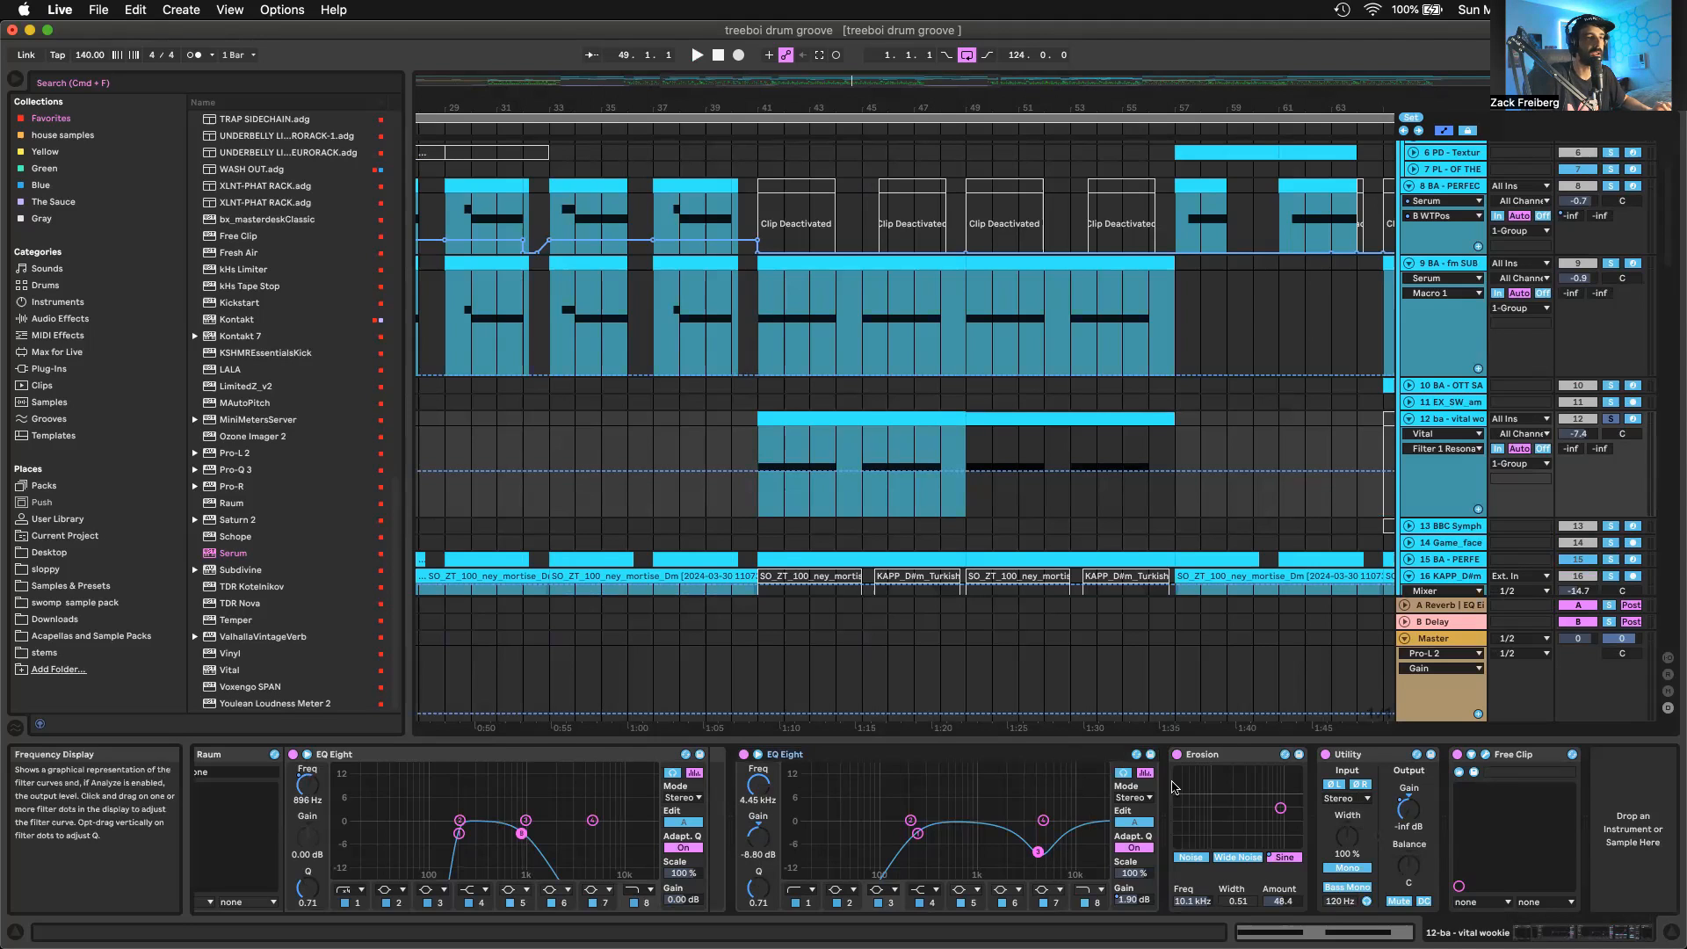
double_click(1253, 756)
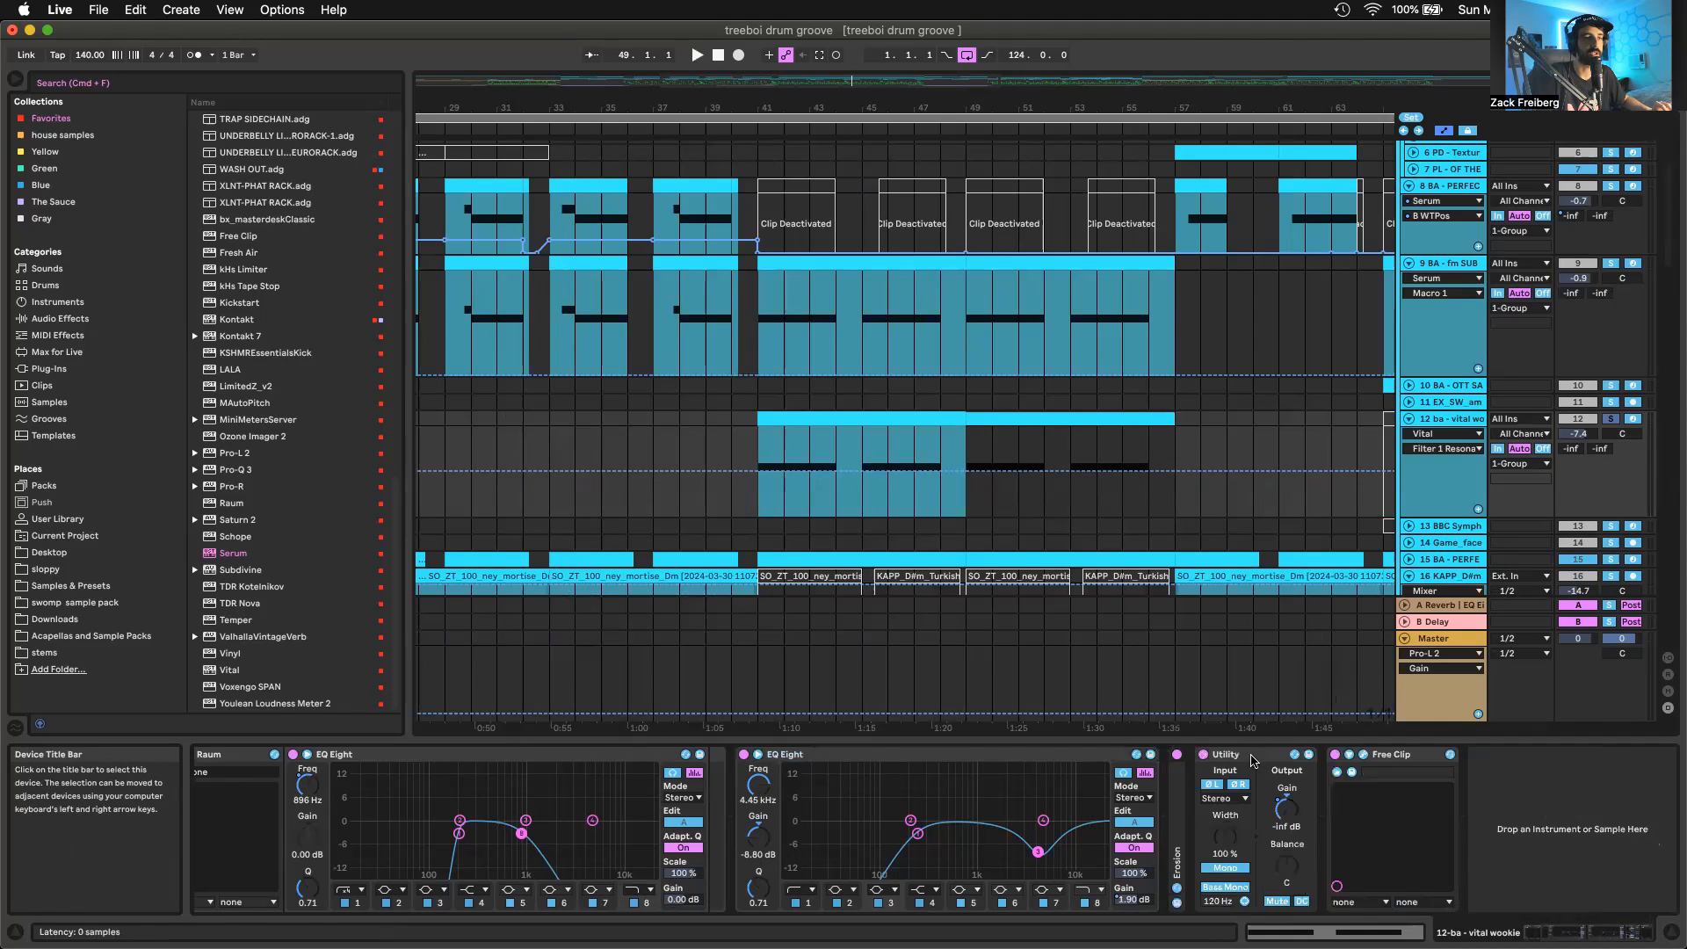
double_click(1177, 801)
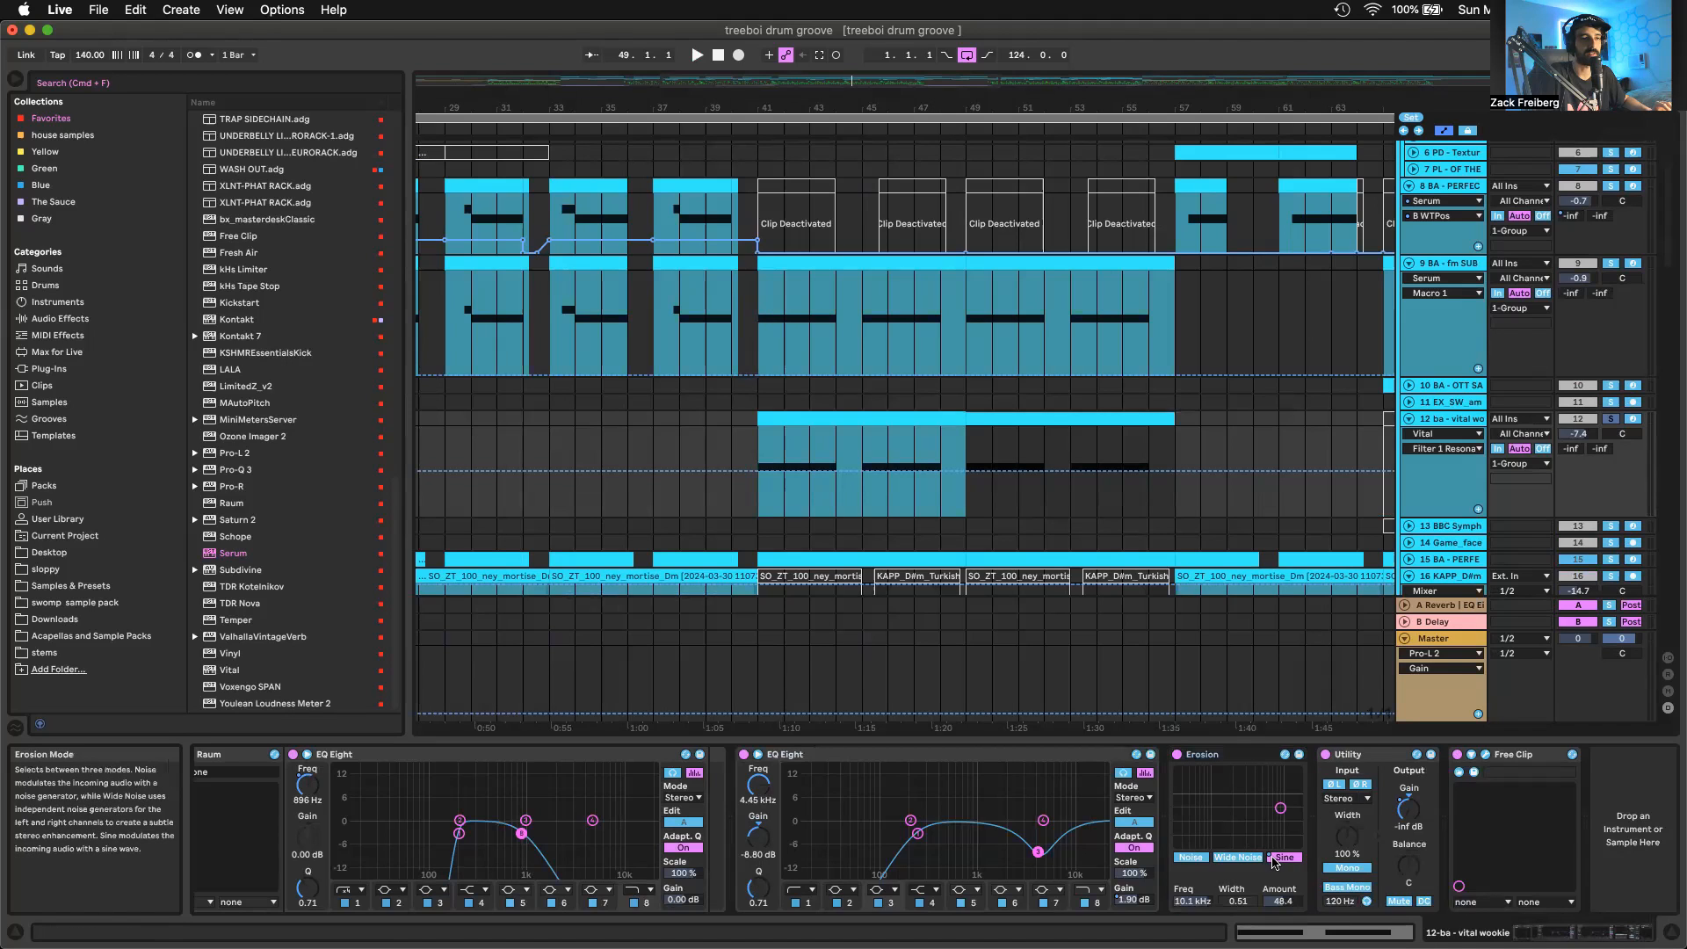
left_click(1238, 858)
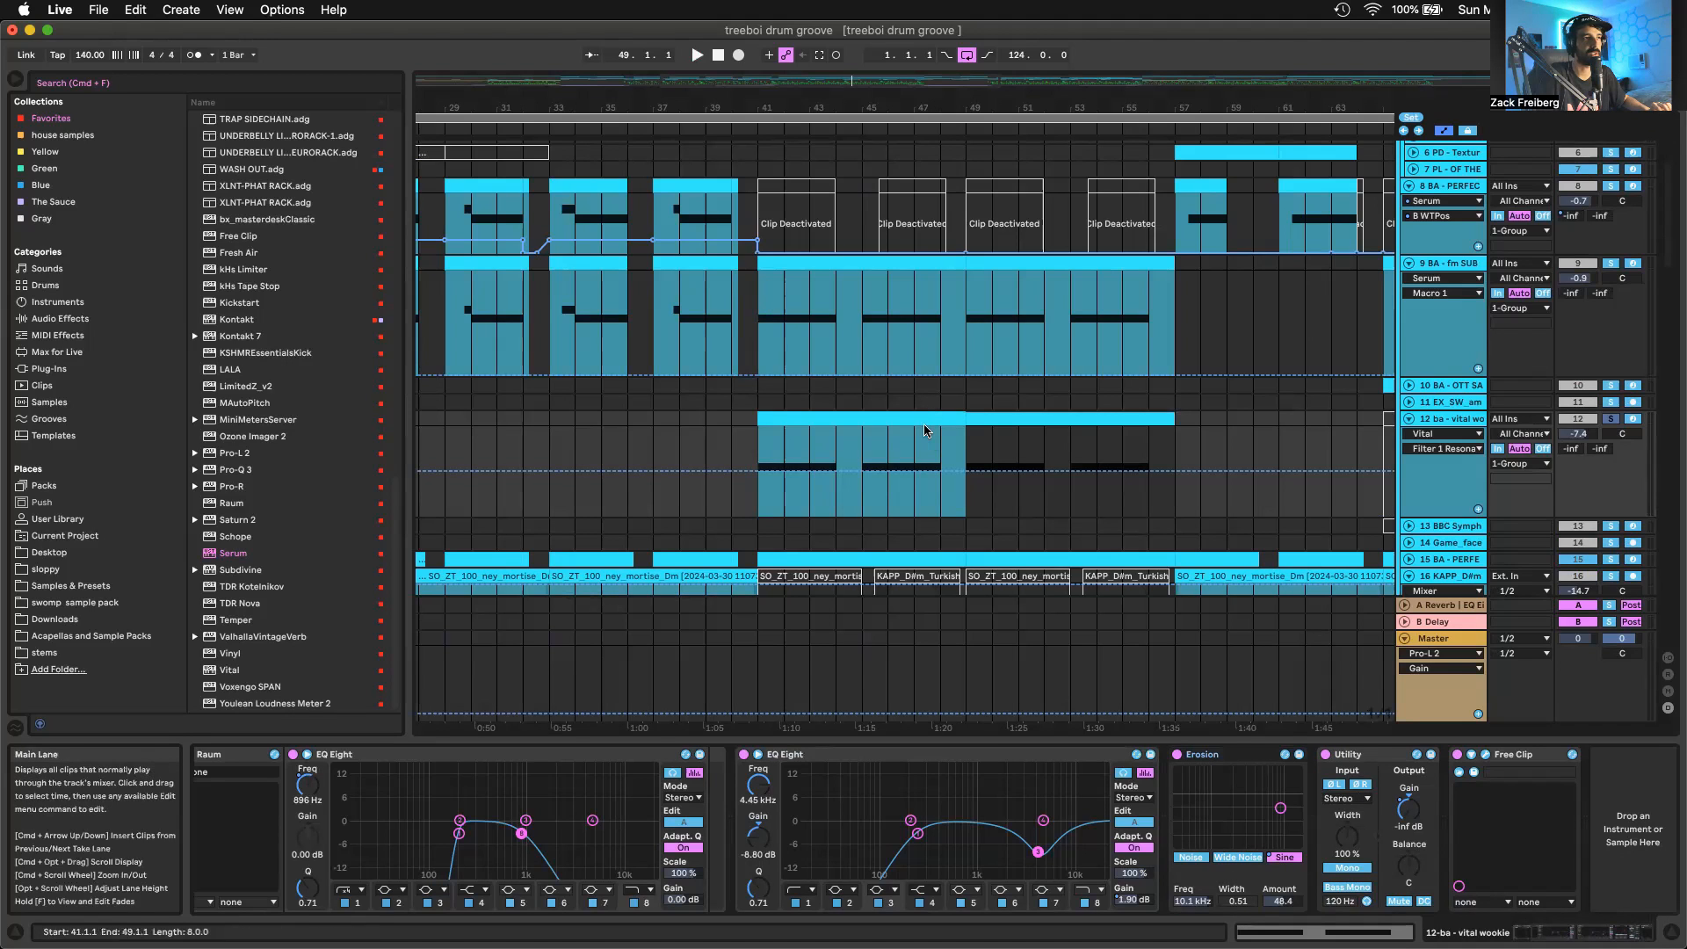
Audition the vital wookie clip at bar 41, followed by the clip at bar 49, to compare their processing
left_click(924, 419)
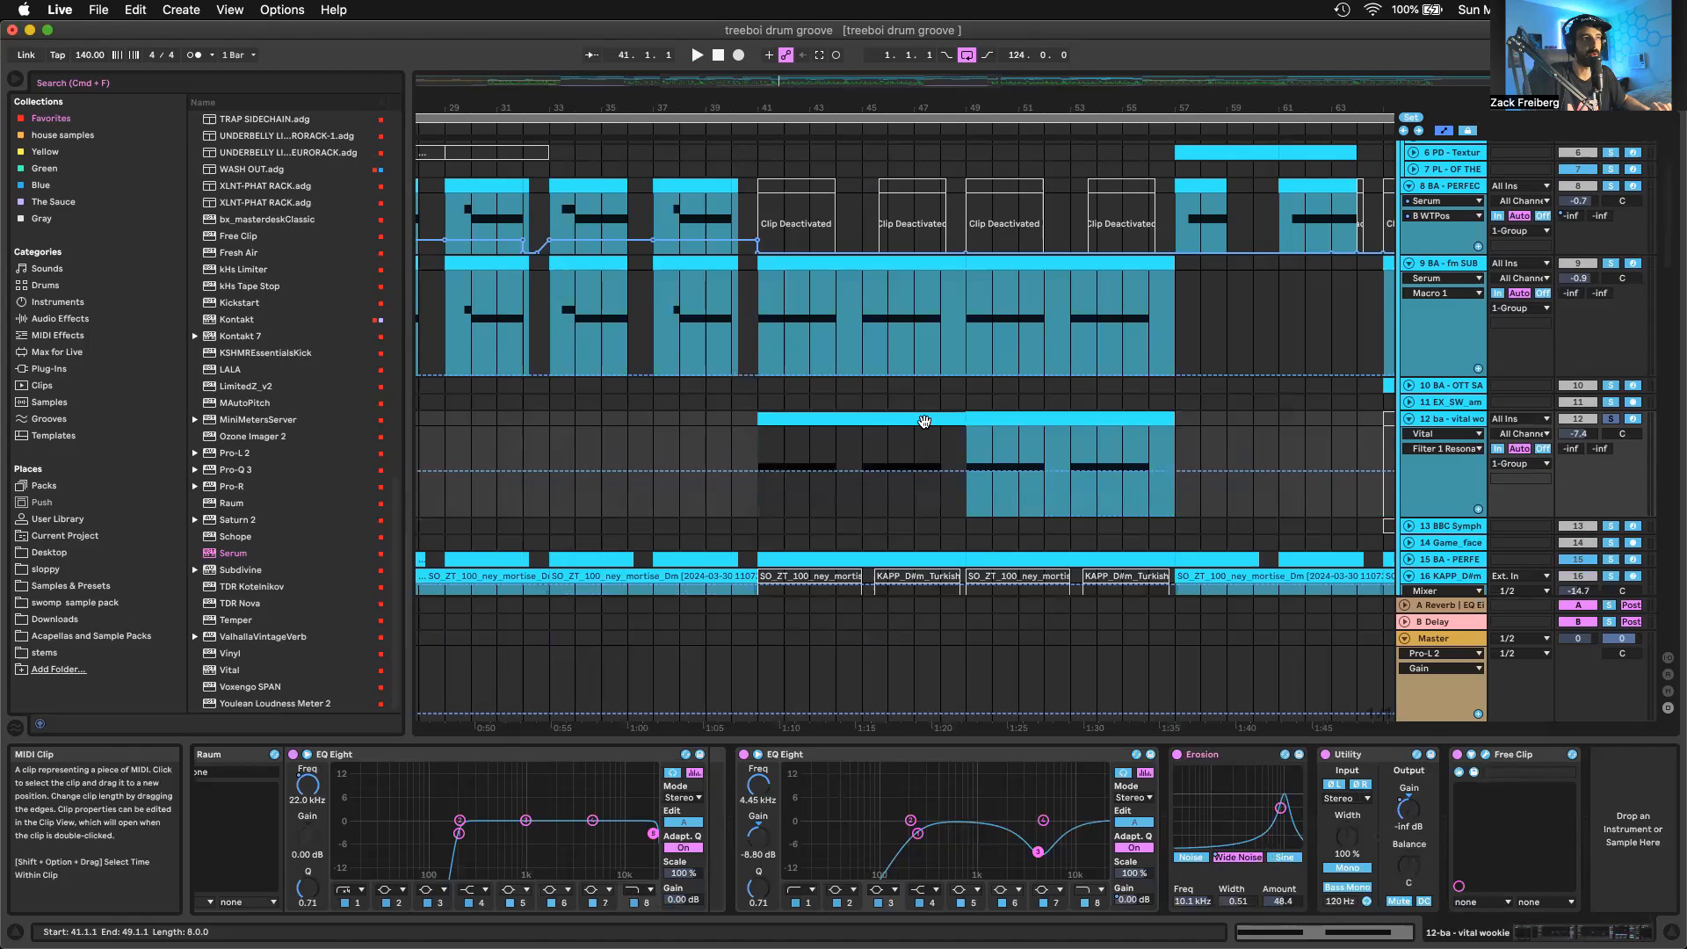
key("space")
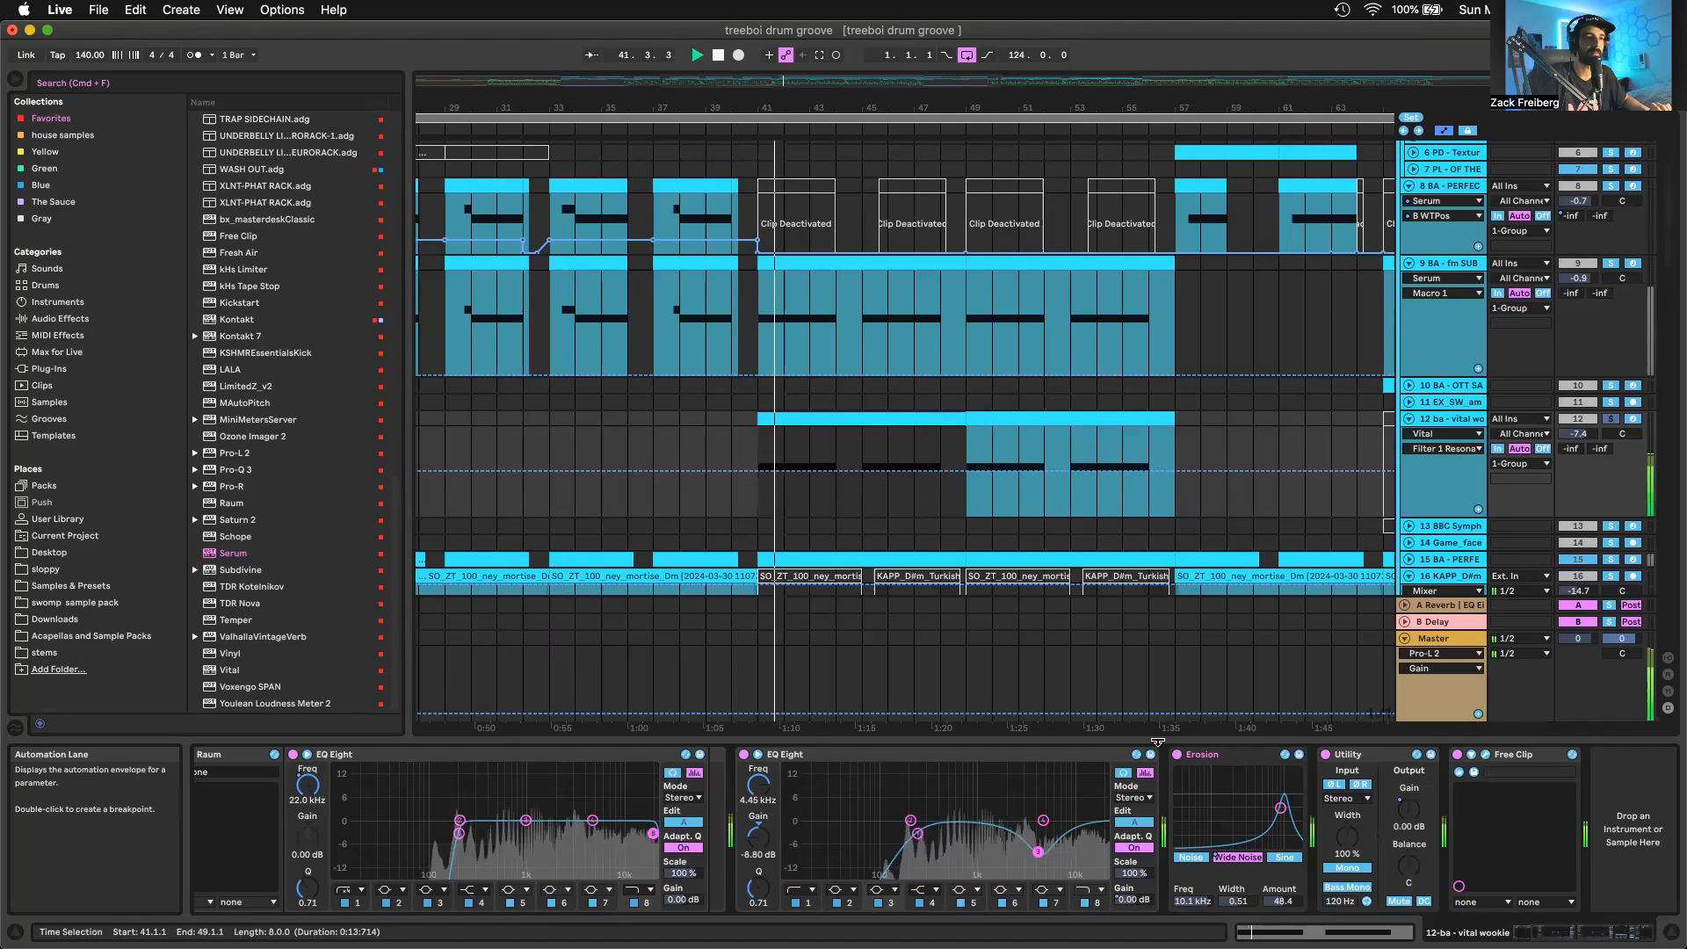
left_click(1012, 421)
key("space")
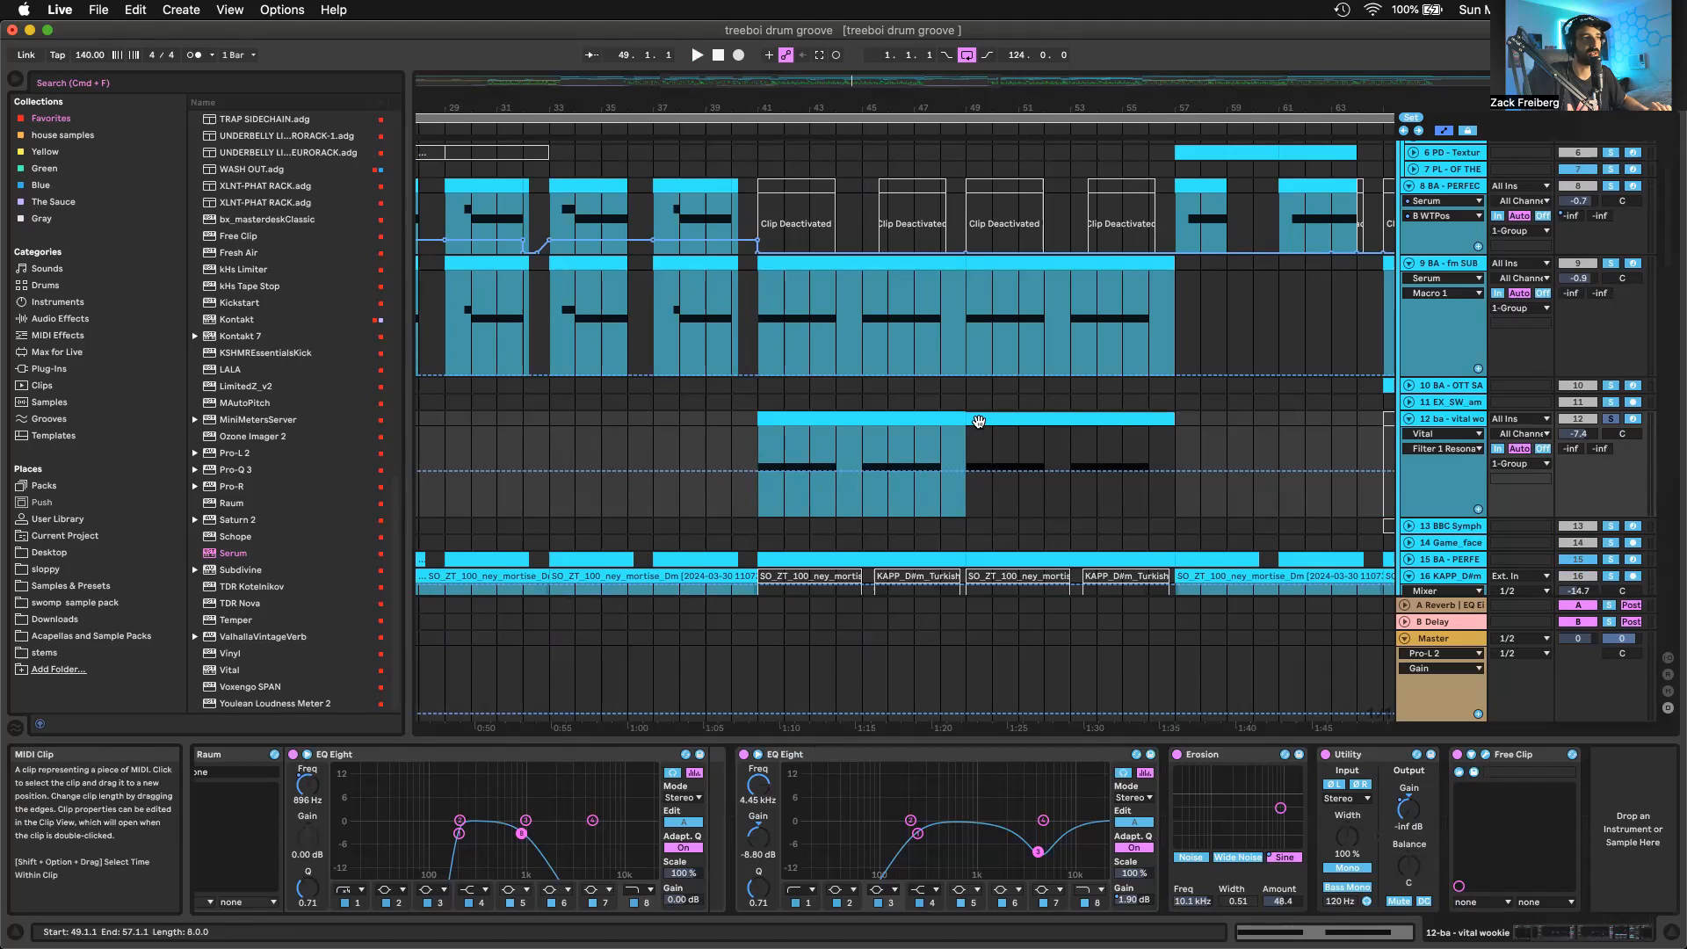
key("space")
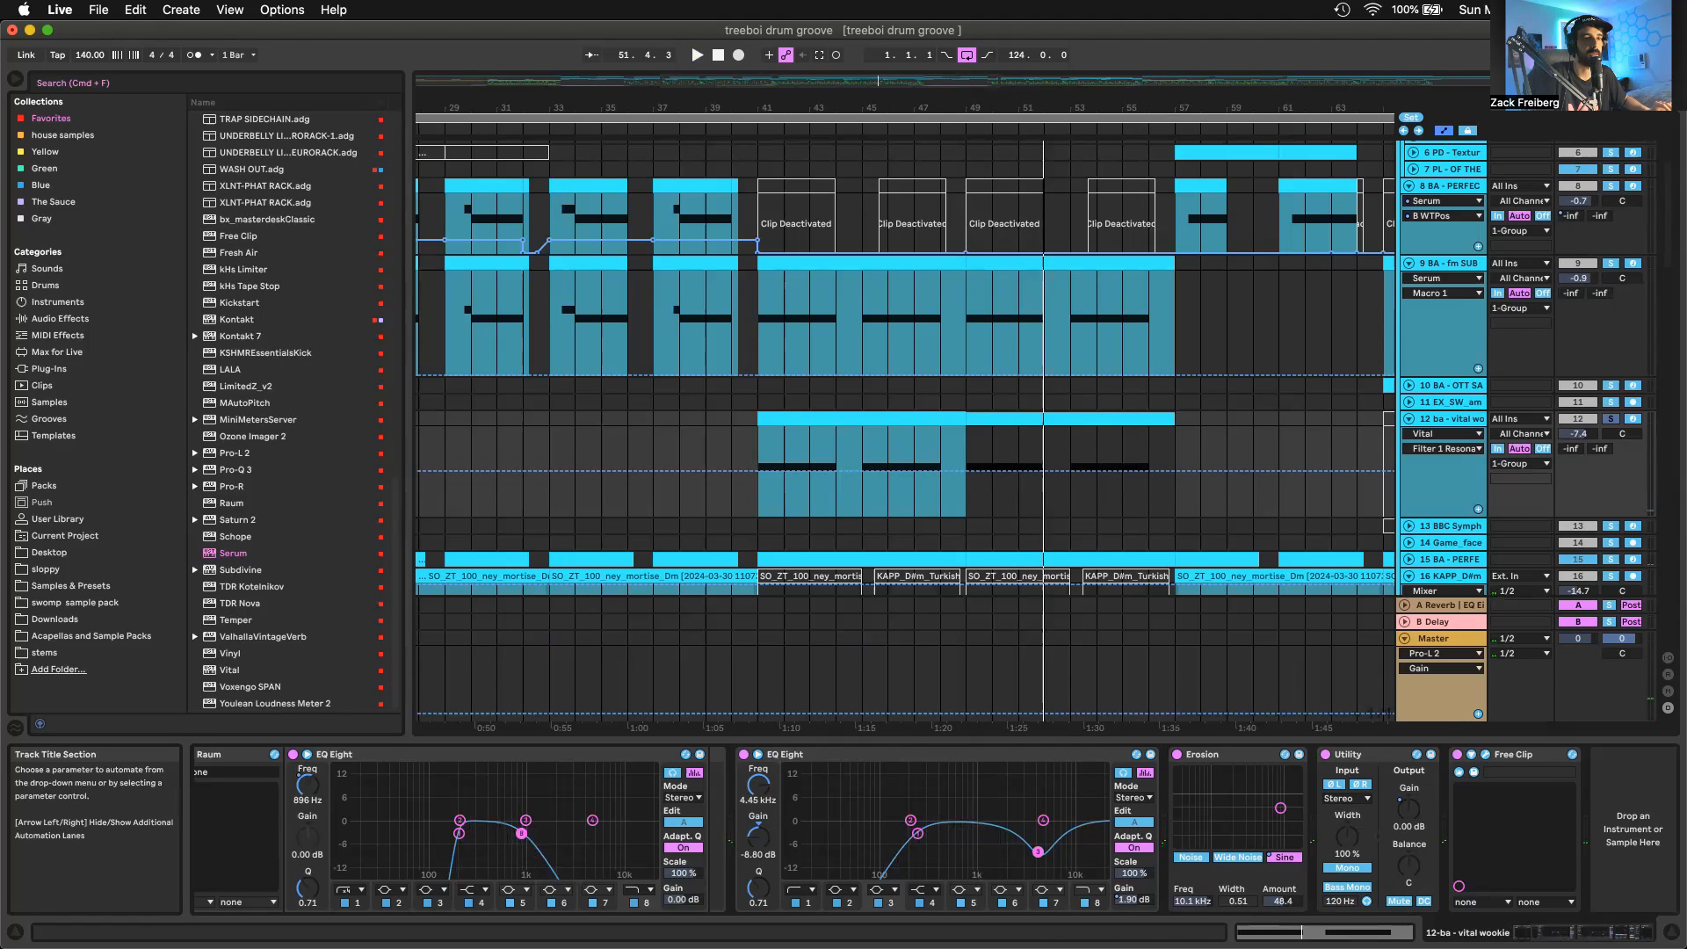
Display the Utility Gain automation on the vital wookie track and zoom in on it at bar 41
left_click(1408, 810)
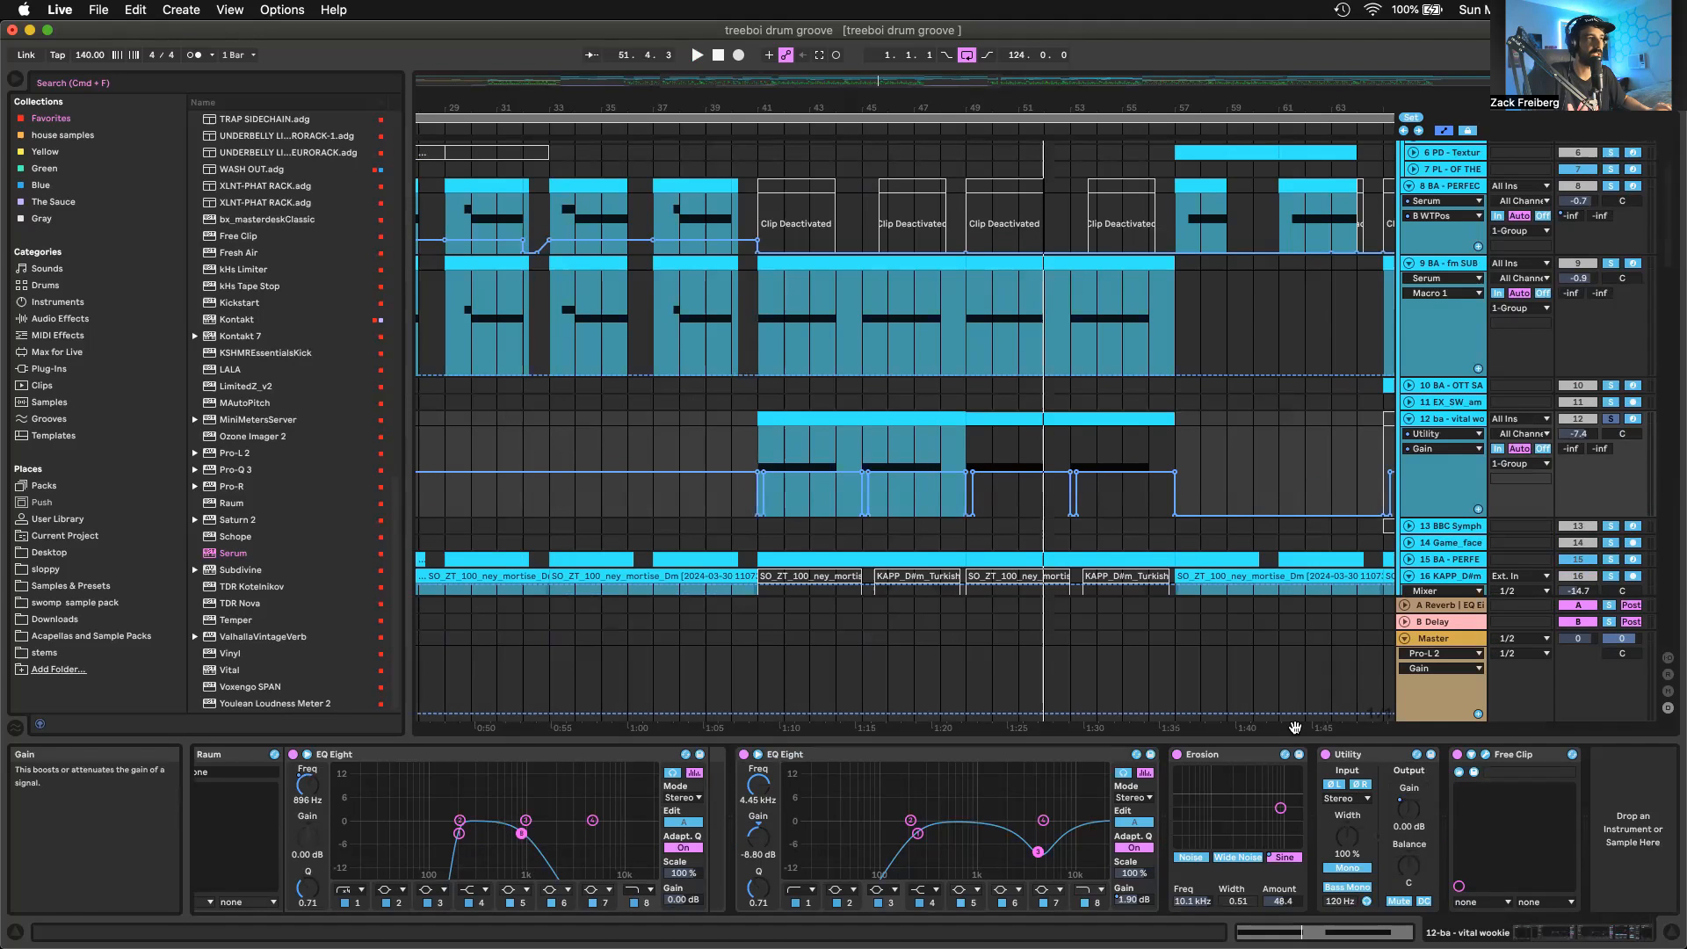
scroll(762, 444, "up", 5)
left_click(761, 445)
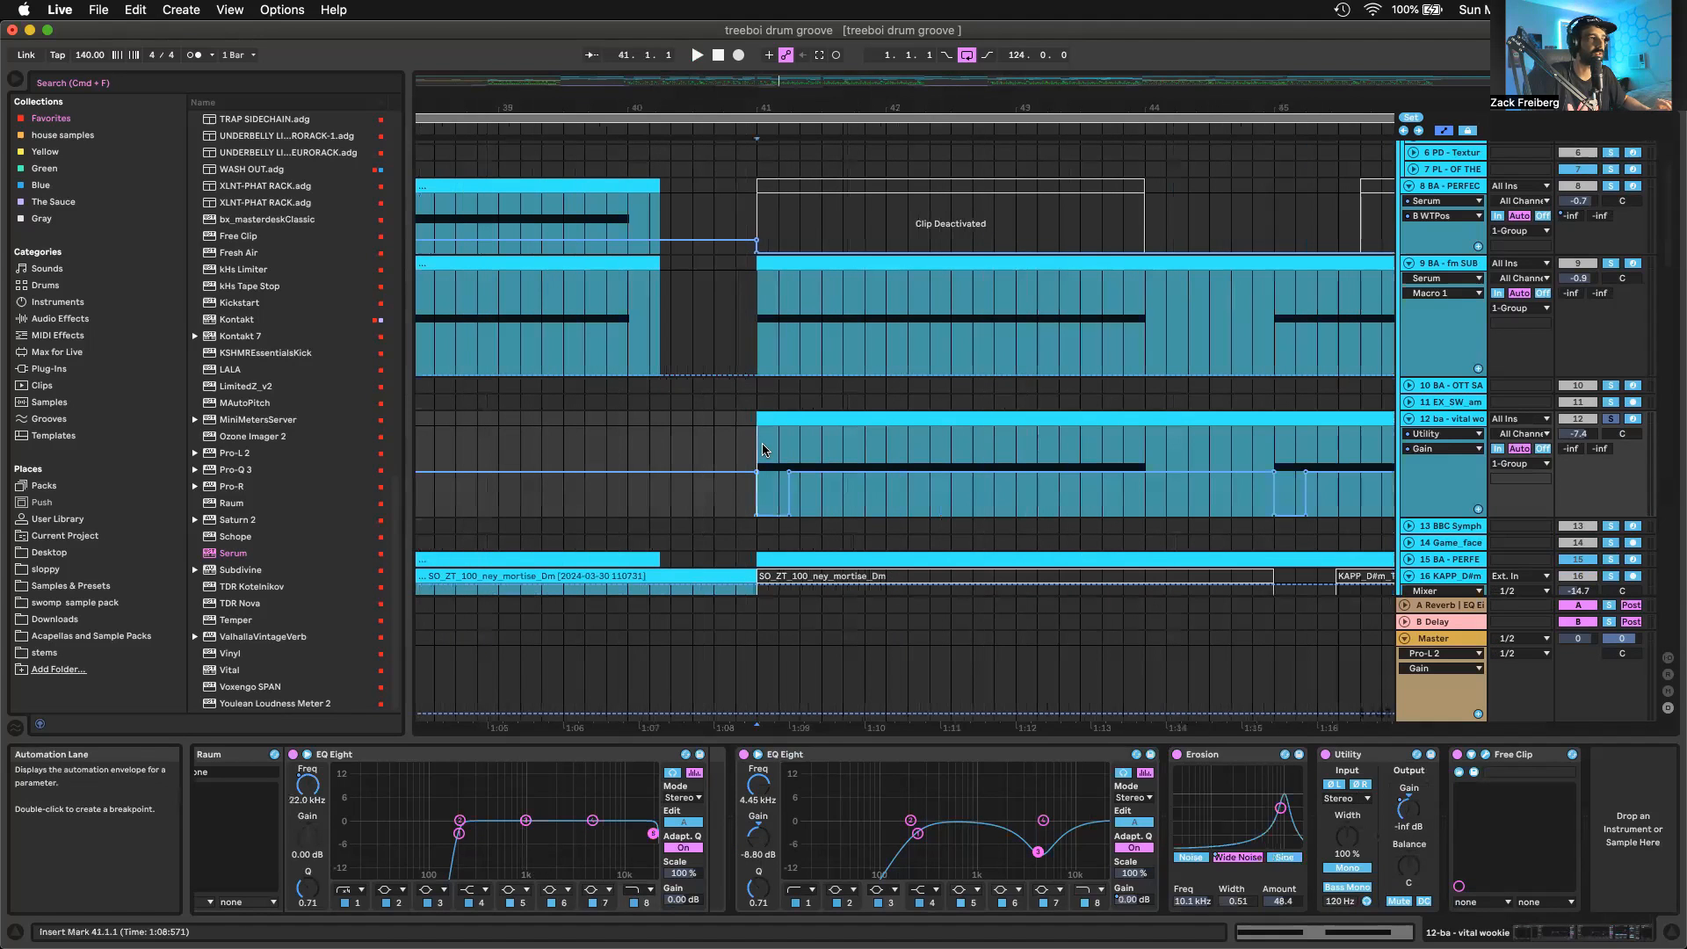
Disable the triplet grid and select the first beat of bar 41 on the vital wookie automation lane
scroll(762, 449, "up", 3)
right_click(763, 449)
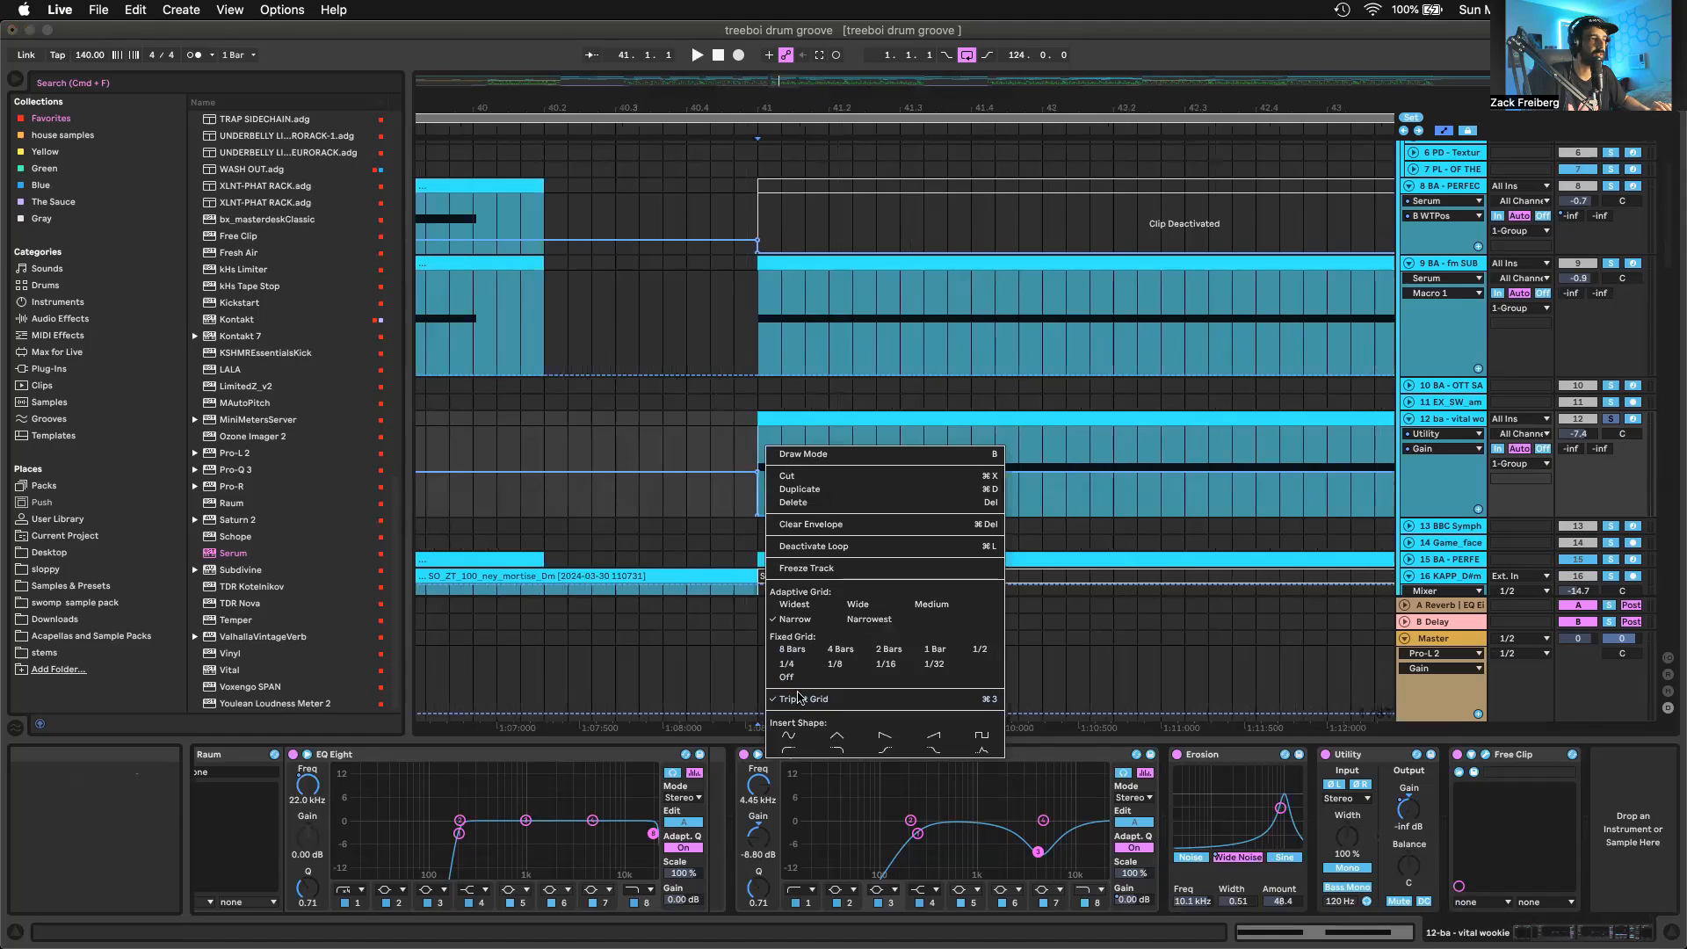
left_click(798, 697)
left_click_drag(759, 455, 831, 455)
scroll(794, 455, "down", 4)
scroll(803, 574, "down", 3)
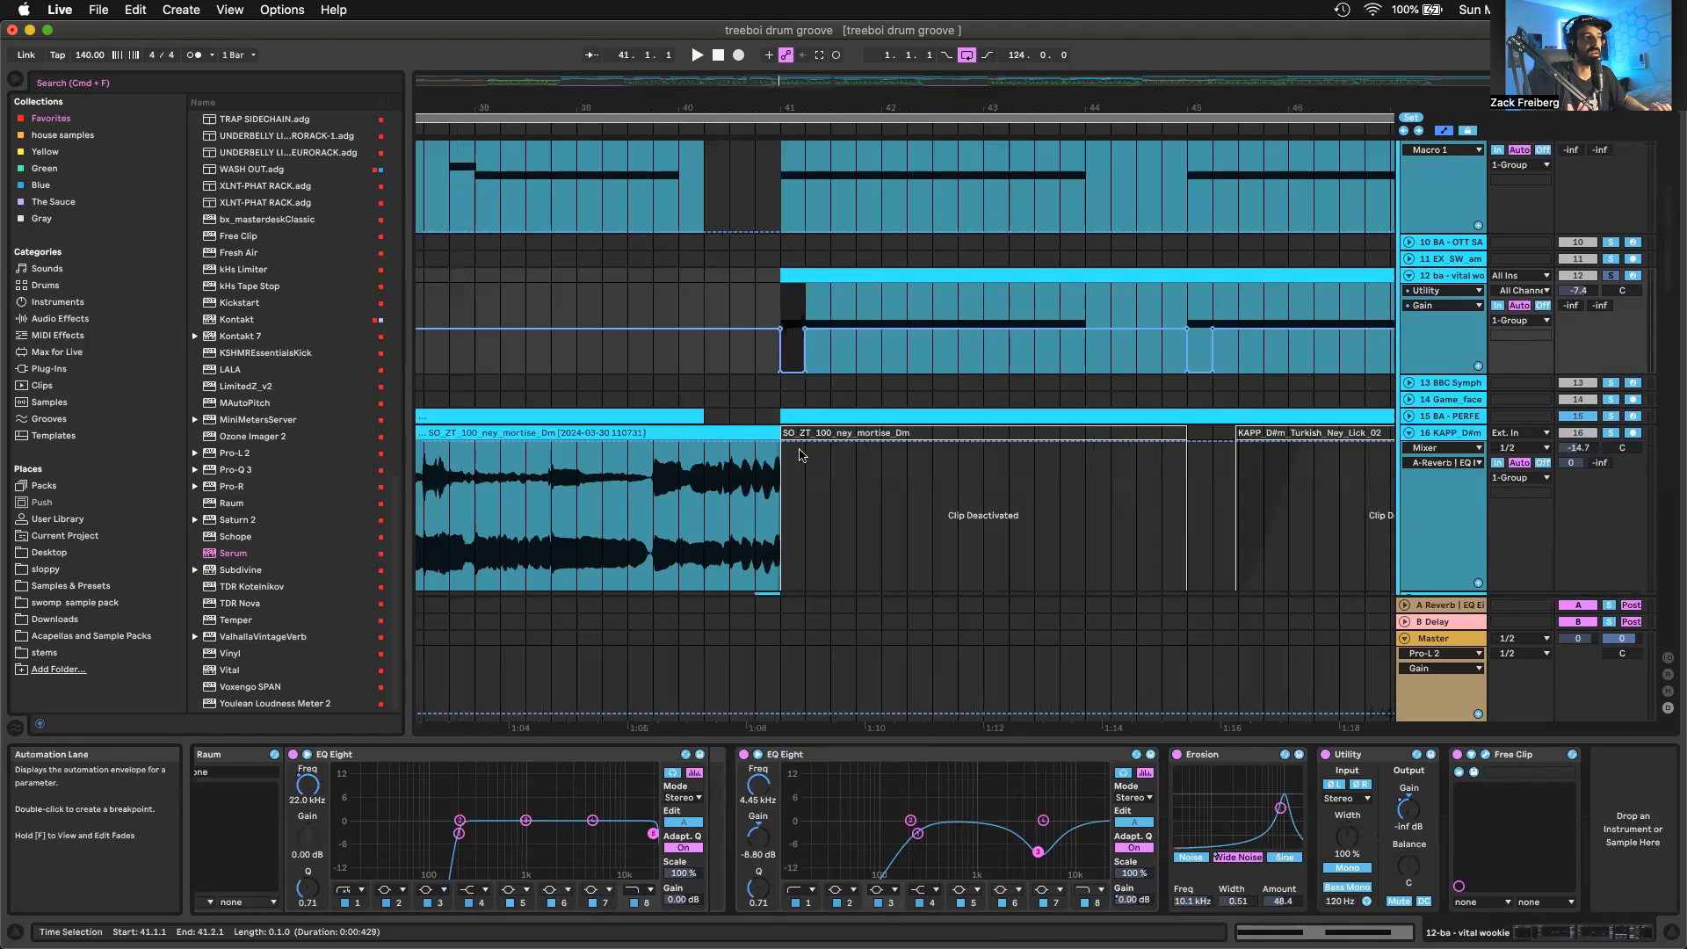
scroll(800, 454, "down", 3)
scroll(830, 450, "up", 5)
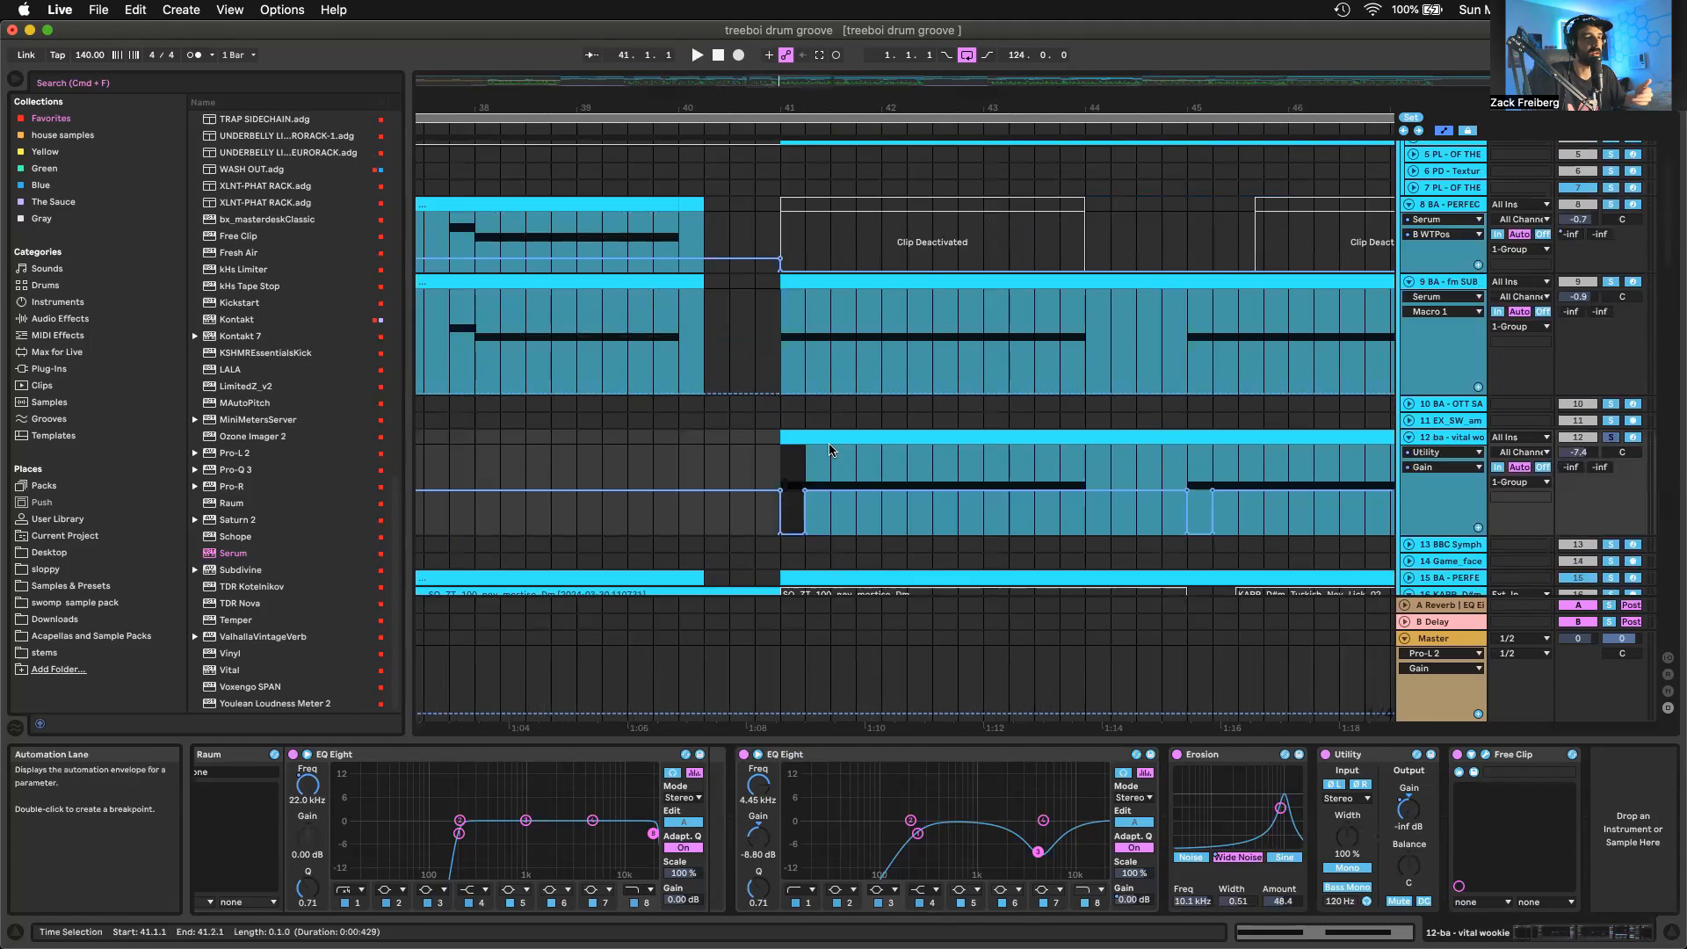
Open the Free Clip plugin window at the end of the vital wookie effect chain
scroll(831, 451, "down", 5)
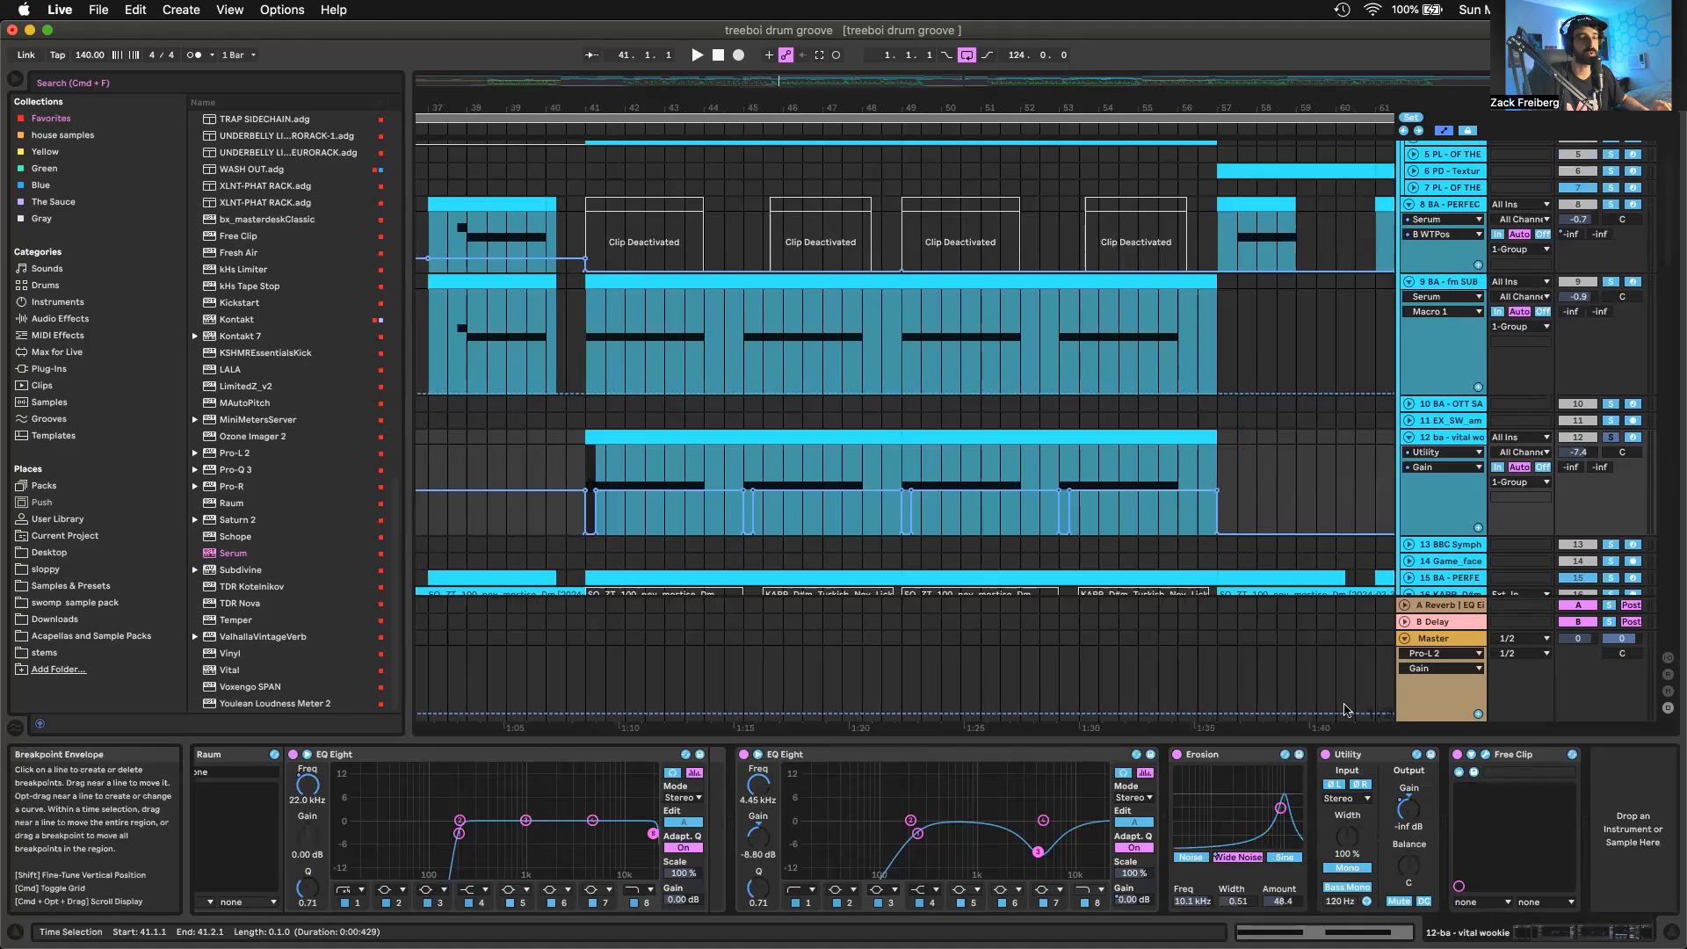
left_click(1485, 755)
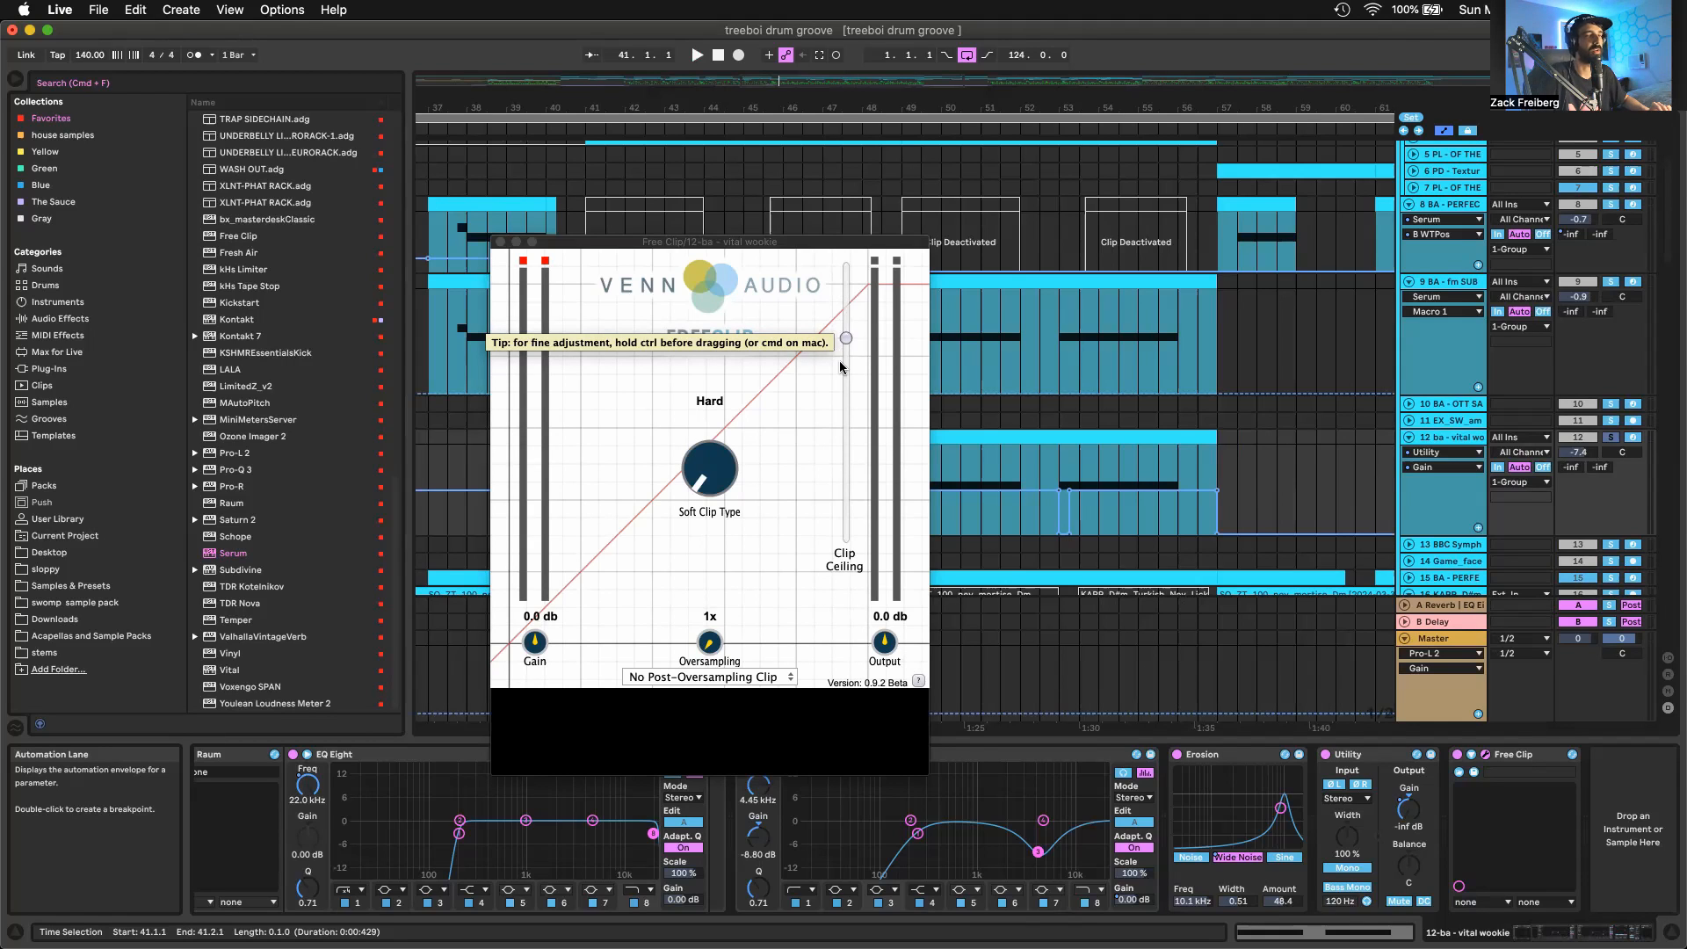
Close the Free Clip window and compare the vital wookie clips at bars 41 and 49, soloed and in the full mix
left_click(500, 241)
key("space")
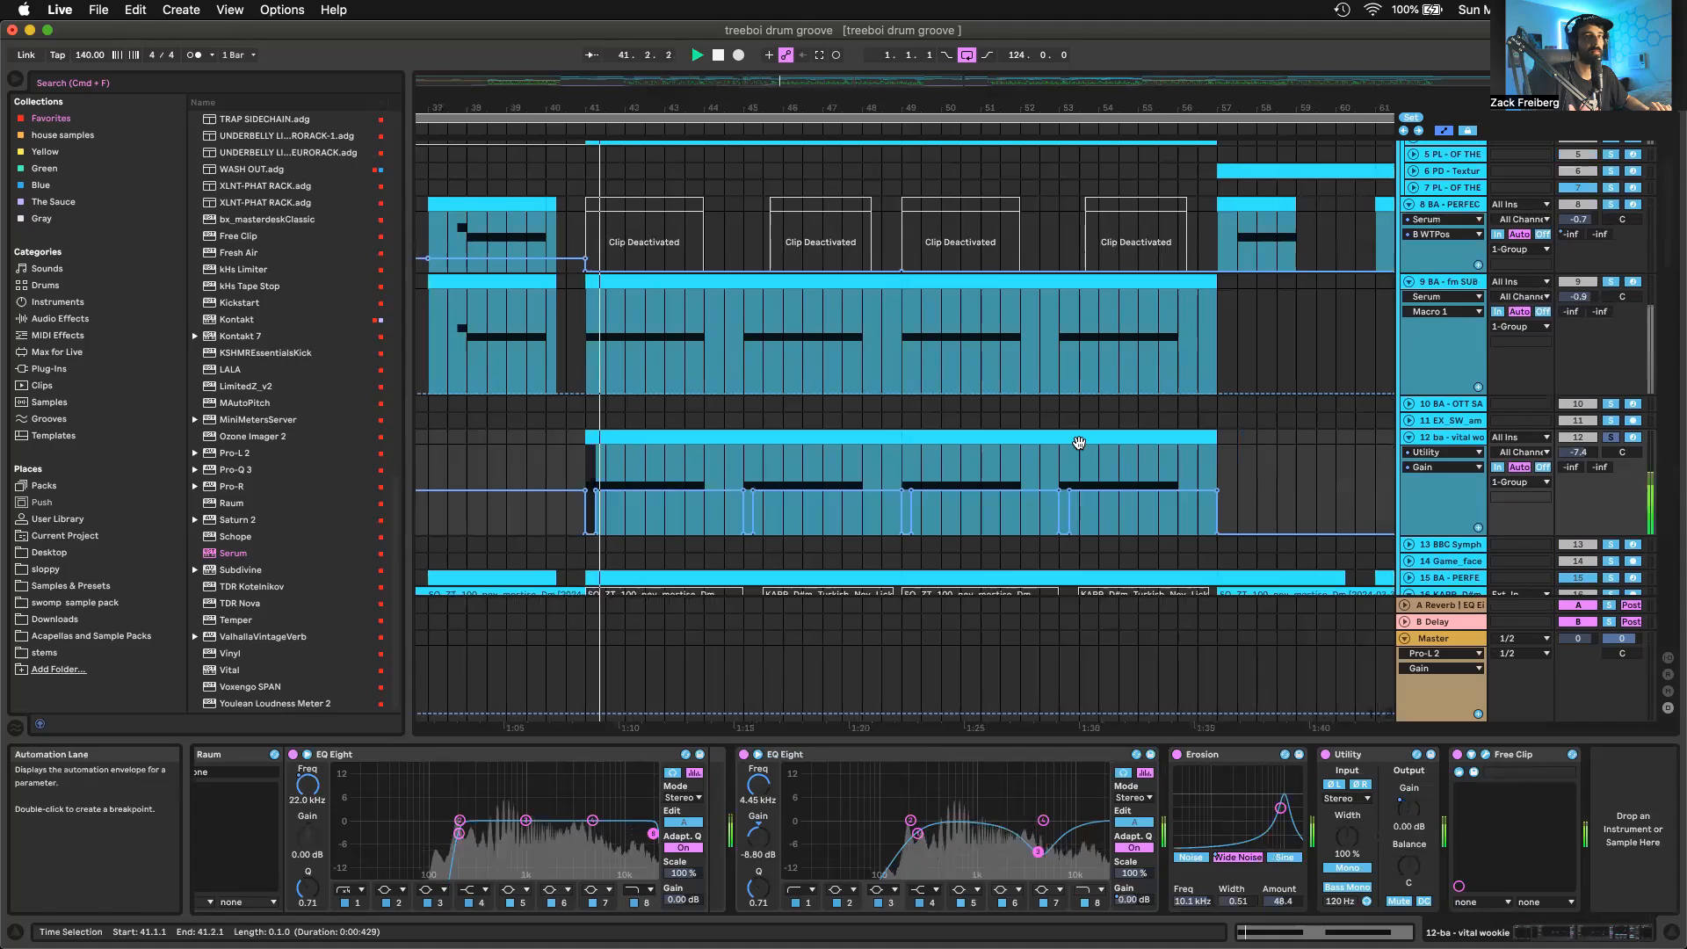
left_click(1034, 439)
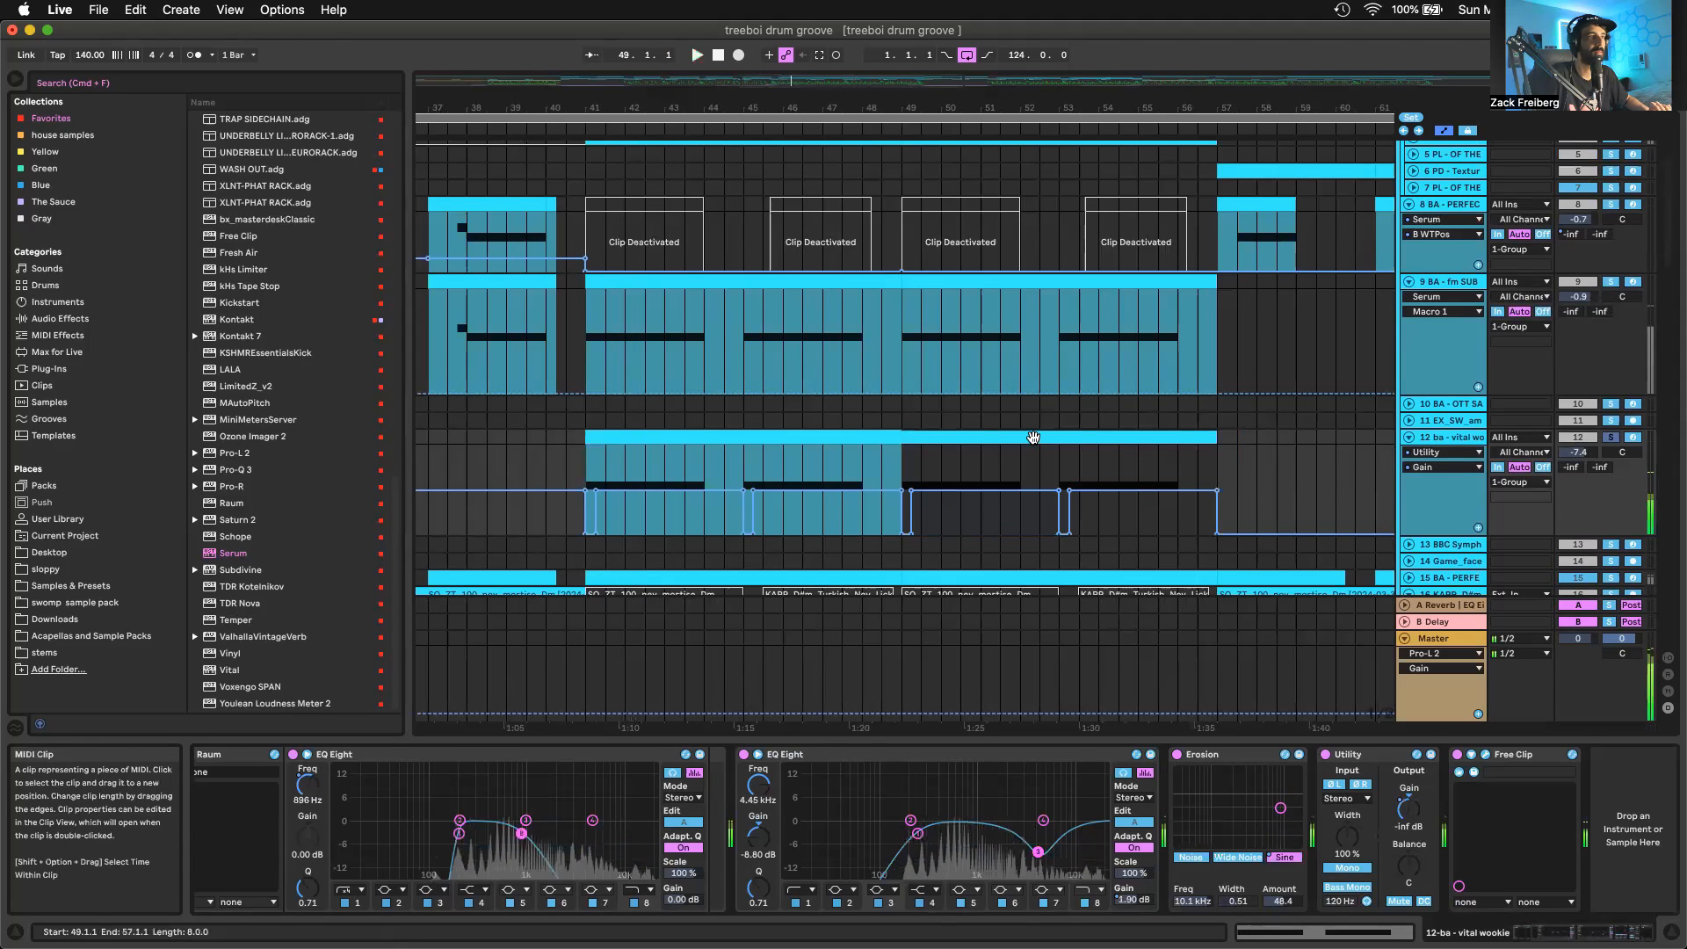
key("space")
key("space")
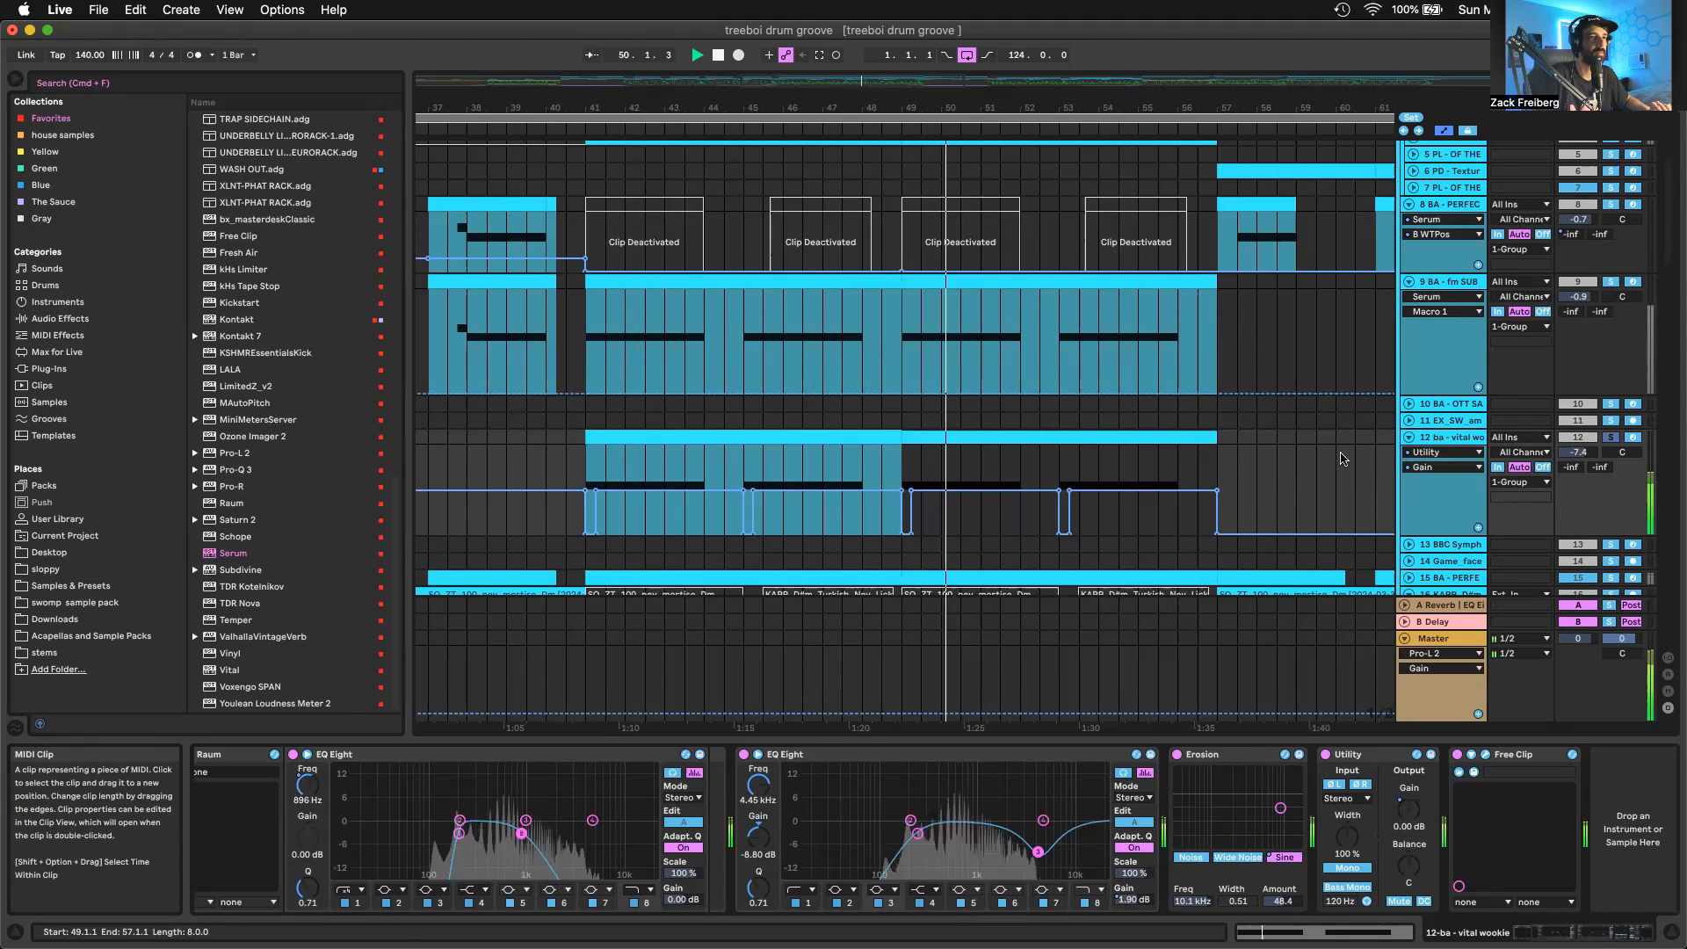
key("space")
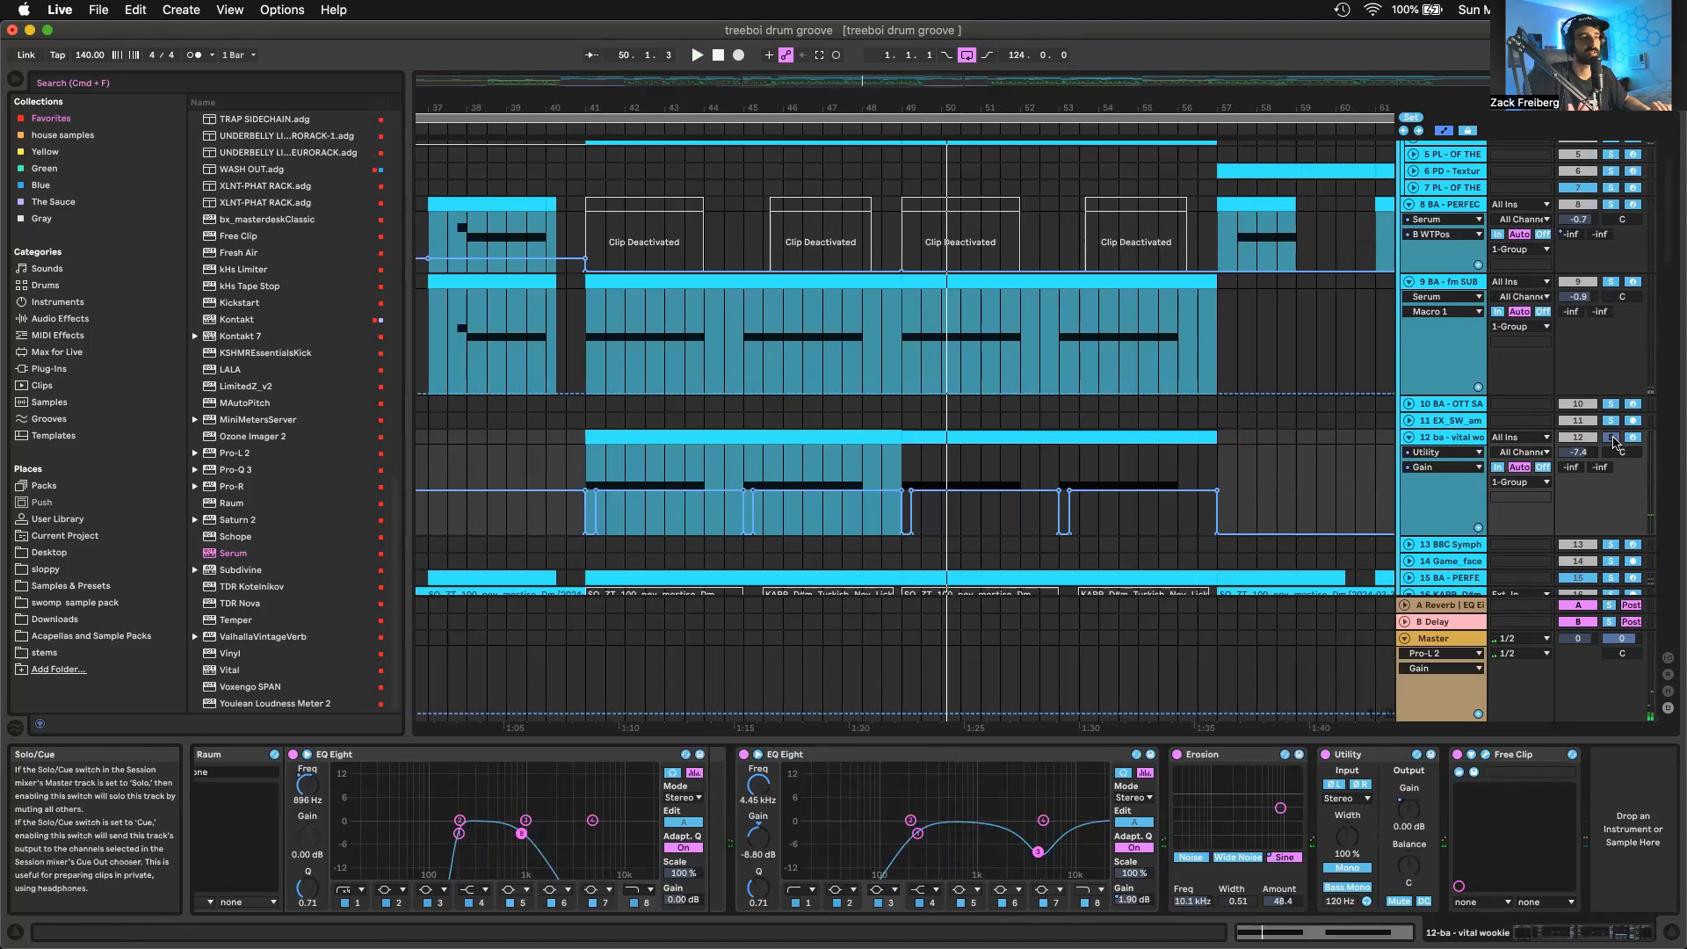
key("space")
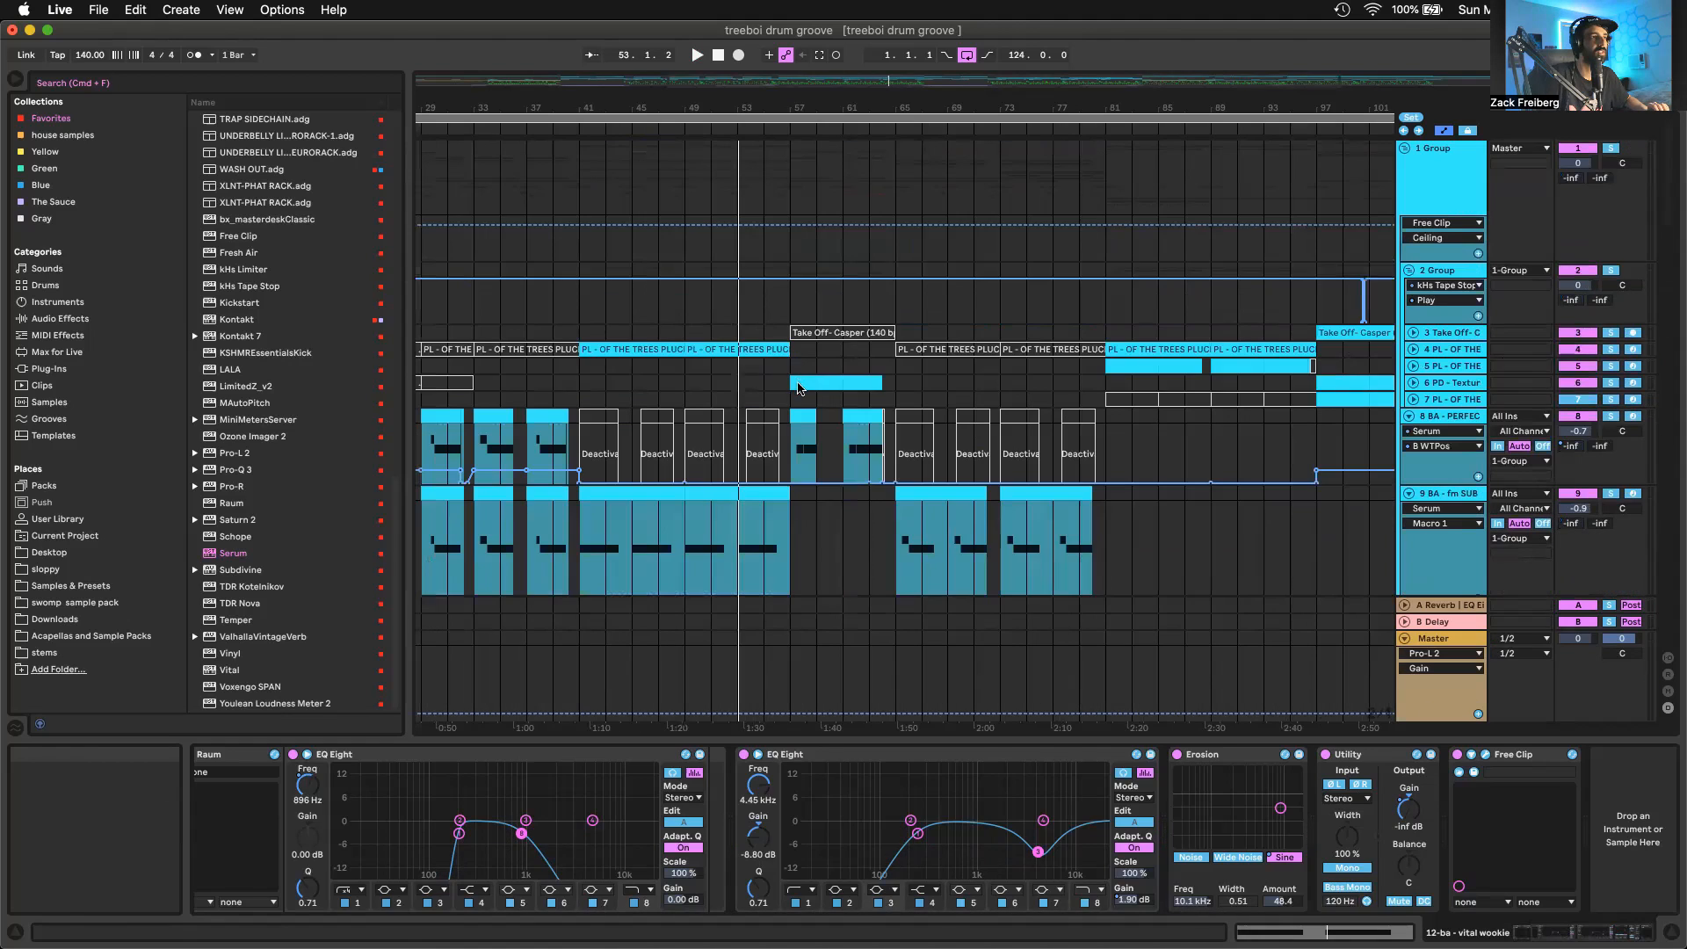
Audition the full arrangement from bar 57
left_click(801, 382)
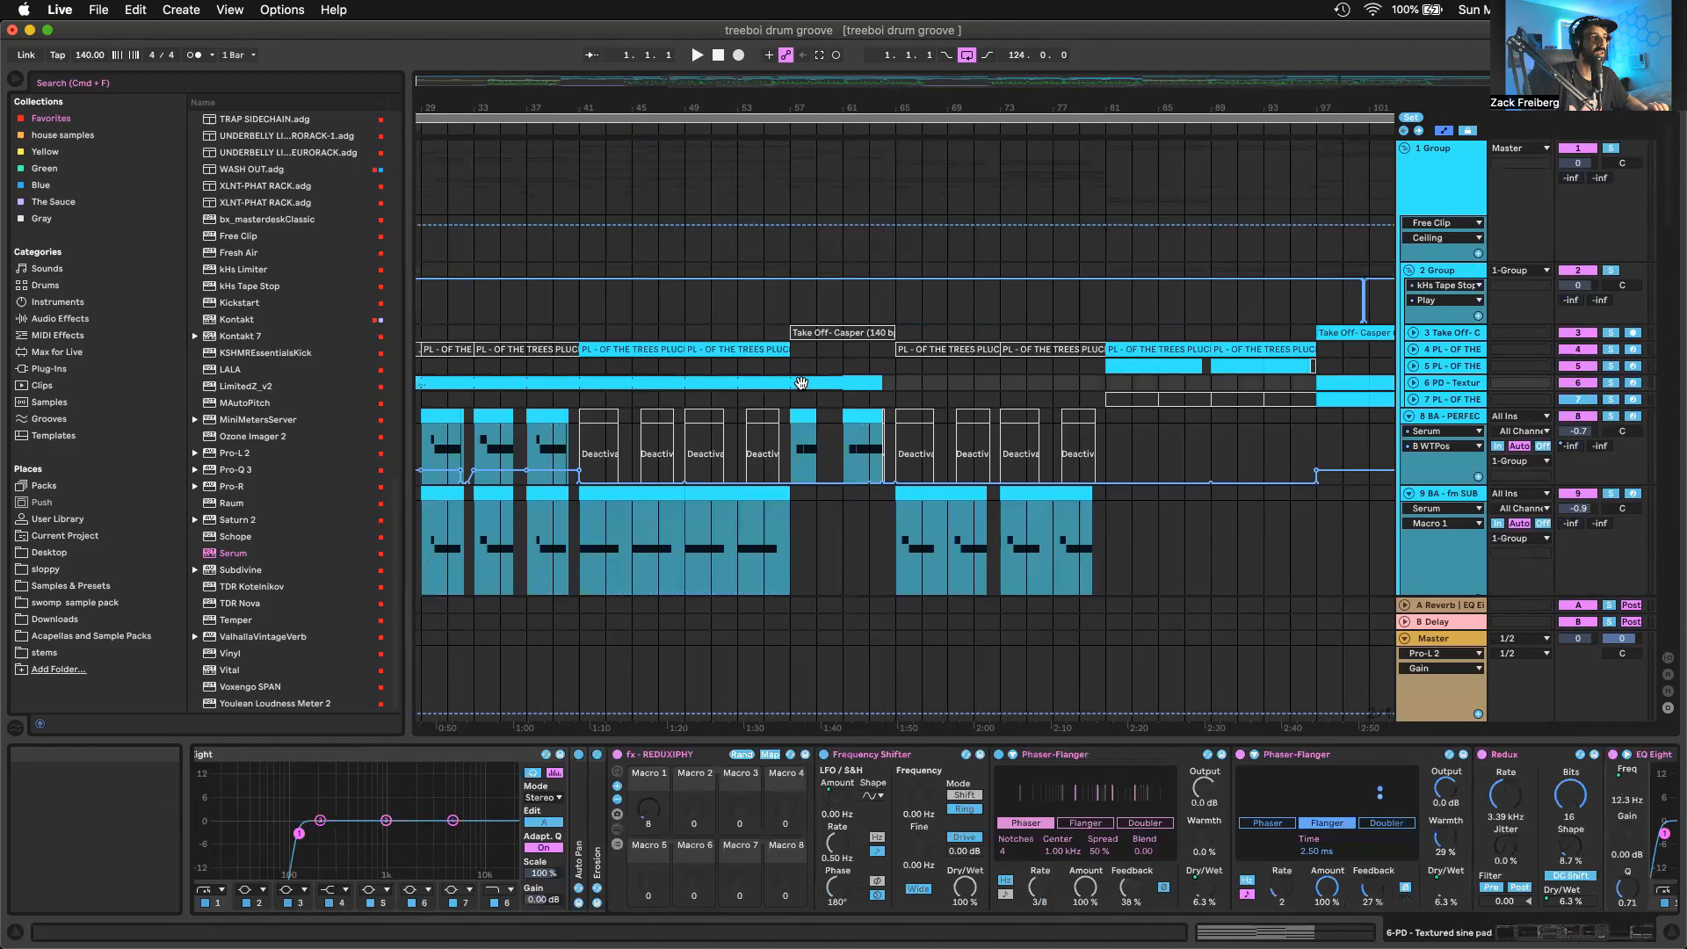
left_click(801, 369)
key("space")
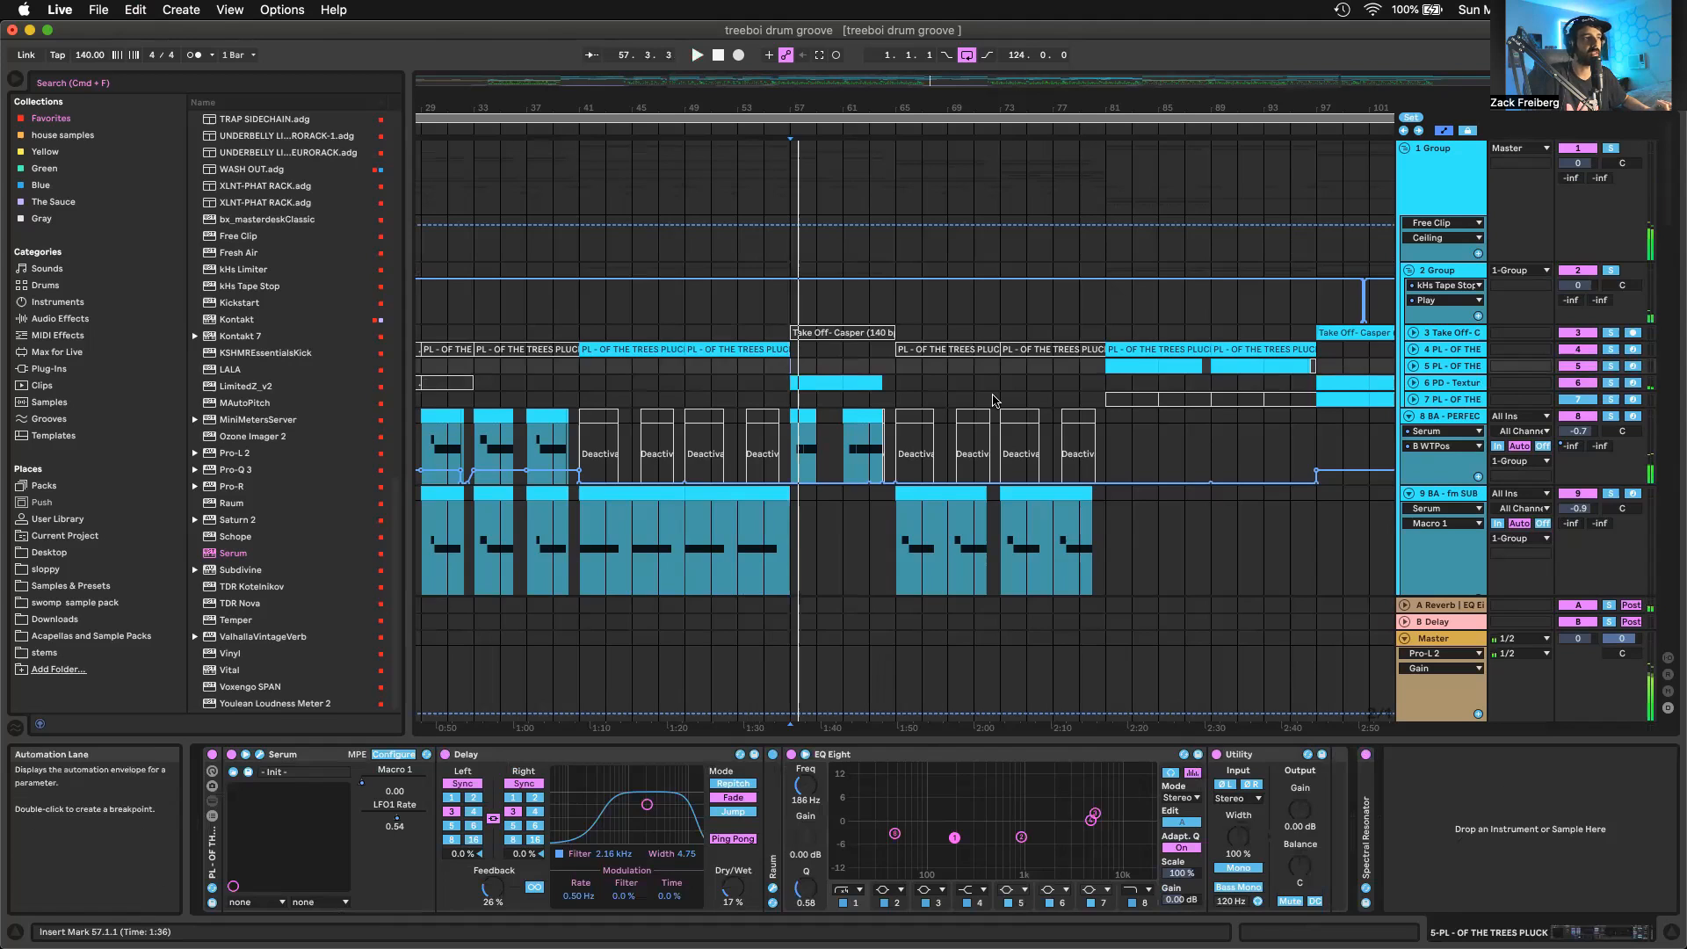
scroll(998, 401, "down", 3)
scroll(545, 398, "down", 2)
Select the Textured sine pad clip at bar 17 and play the arrangement from there
left_click(539, 382)
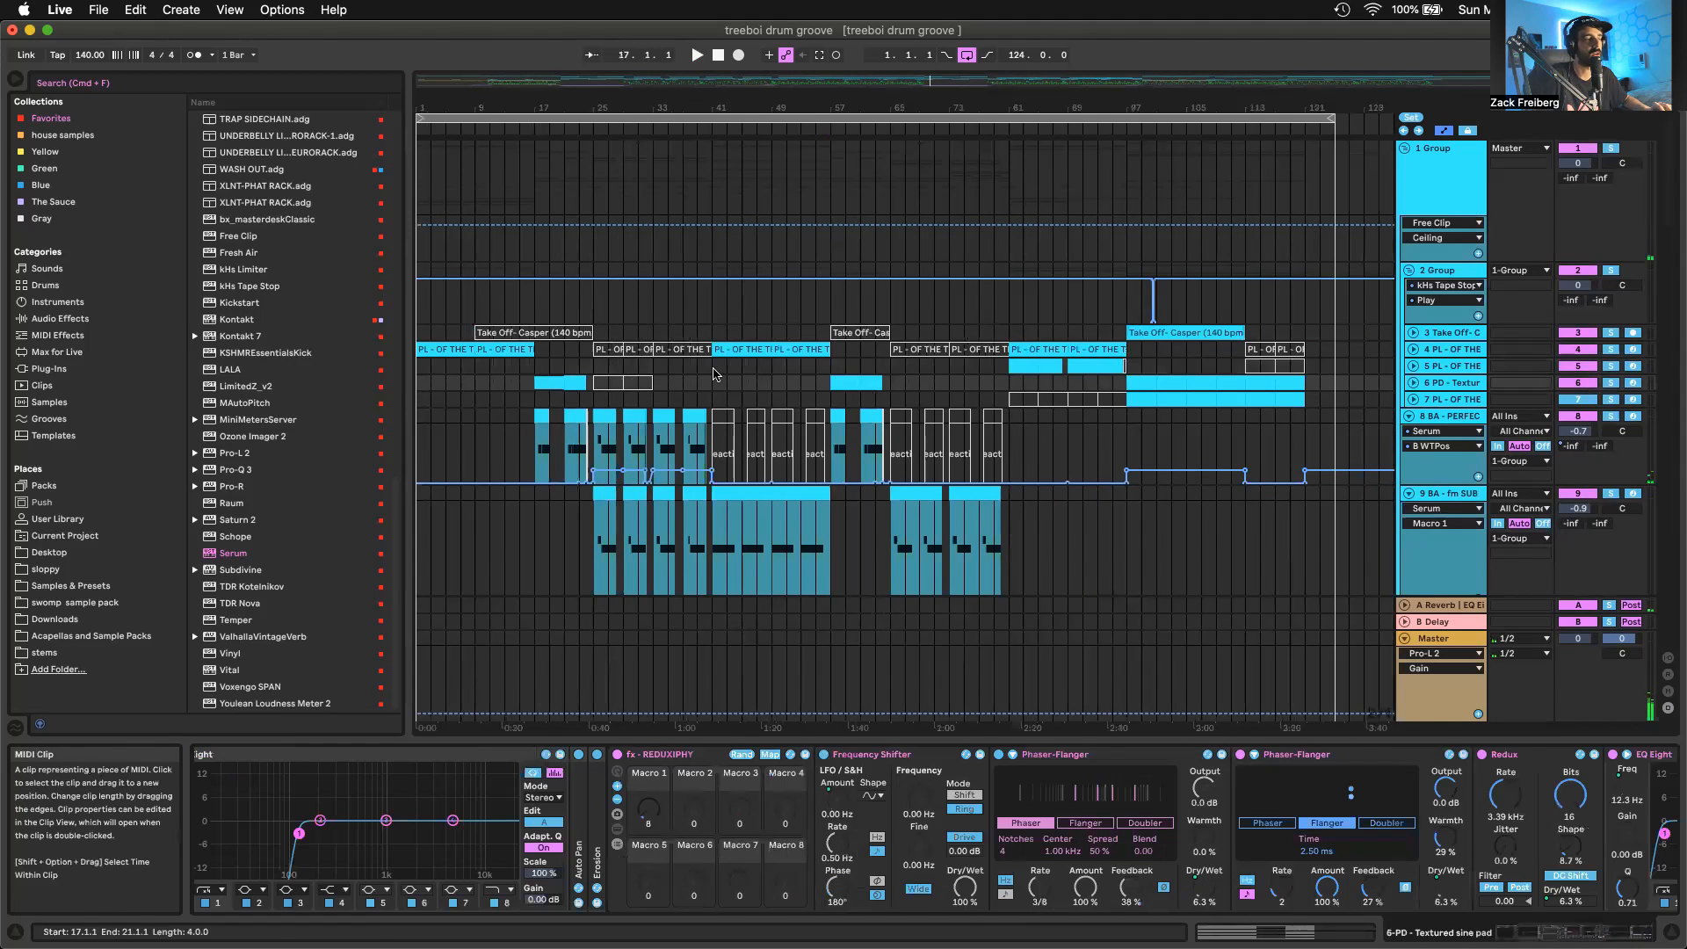
scroll(821, 347, "down", 5)
scroll(821, 347, "down", 6)
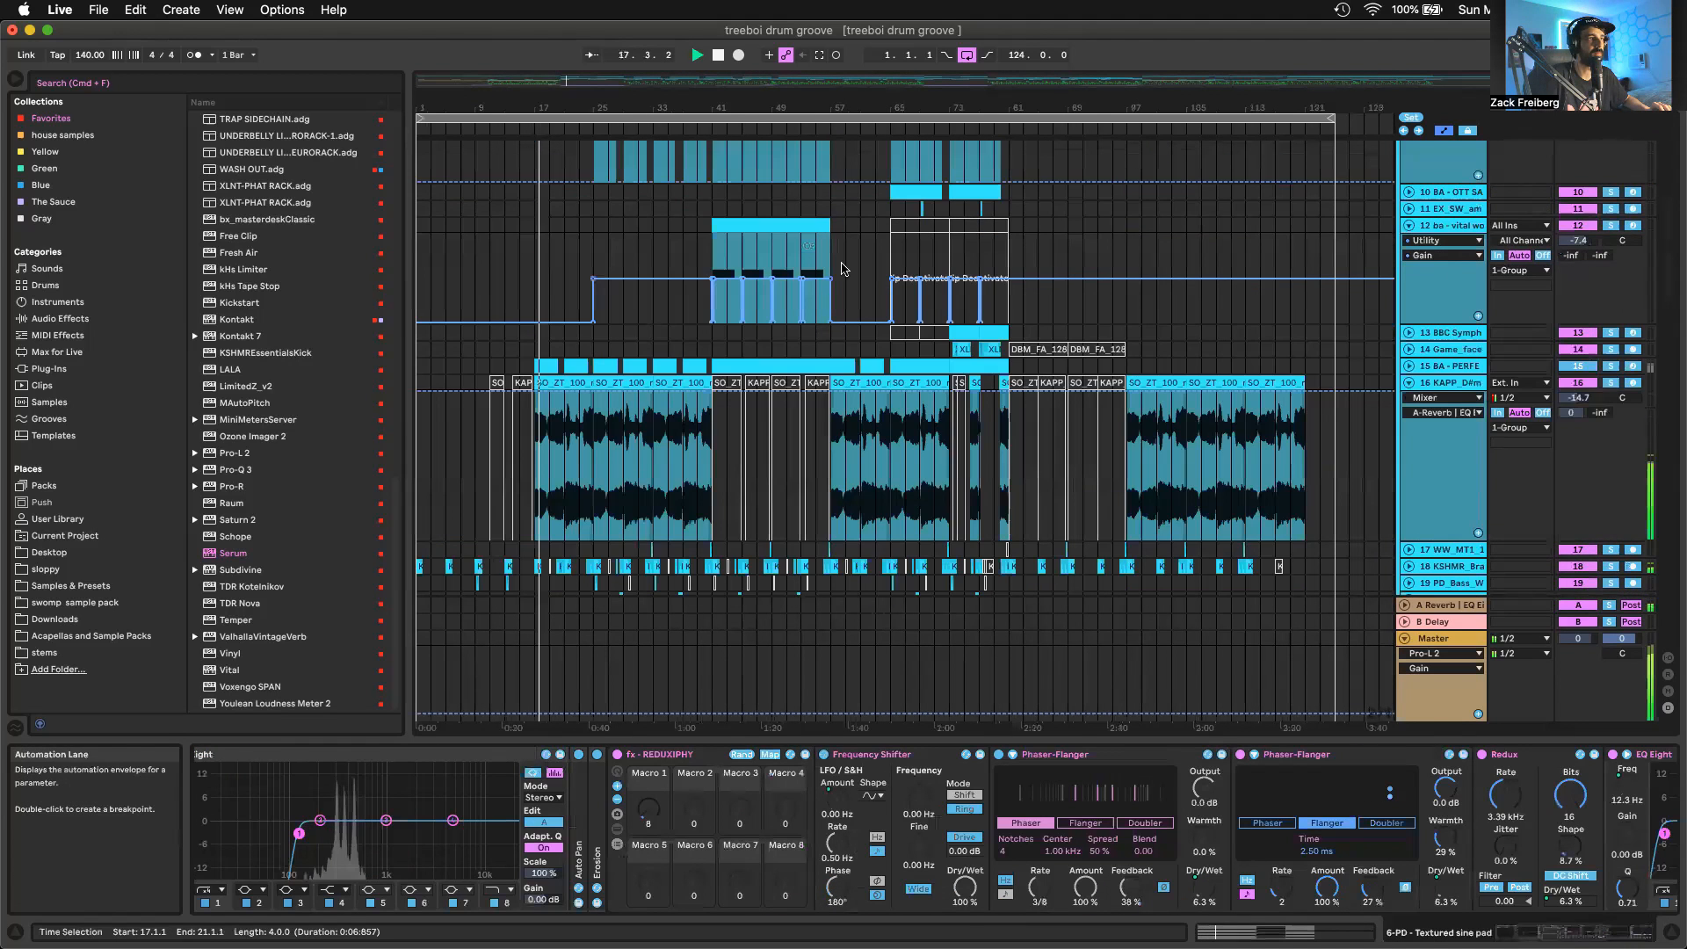
Play the section from the Textured sine pad clip at bar 57 and review which layers are active there
scroll(835, 368, "up", 10)
left_click(841, 332)
key("space")
key("space")
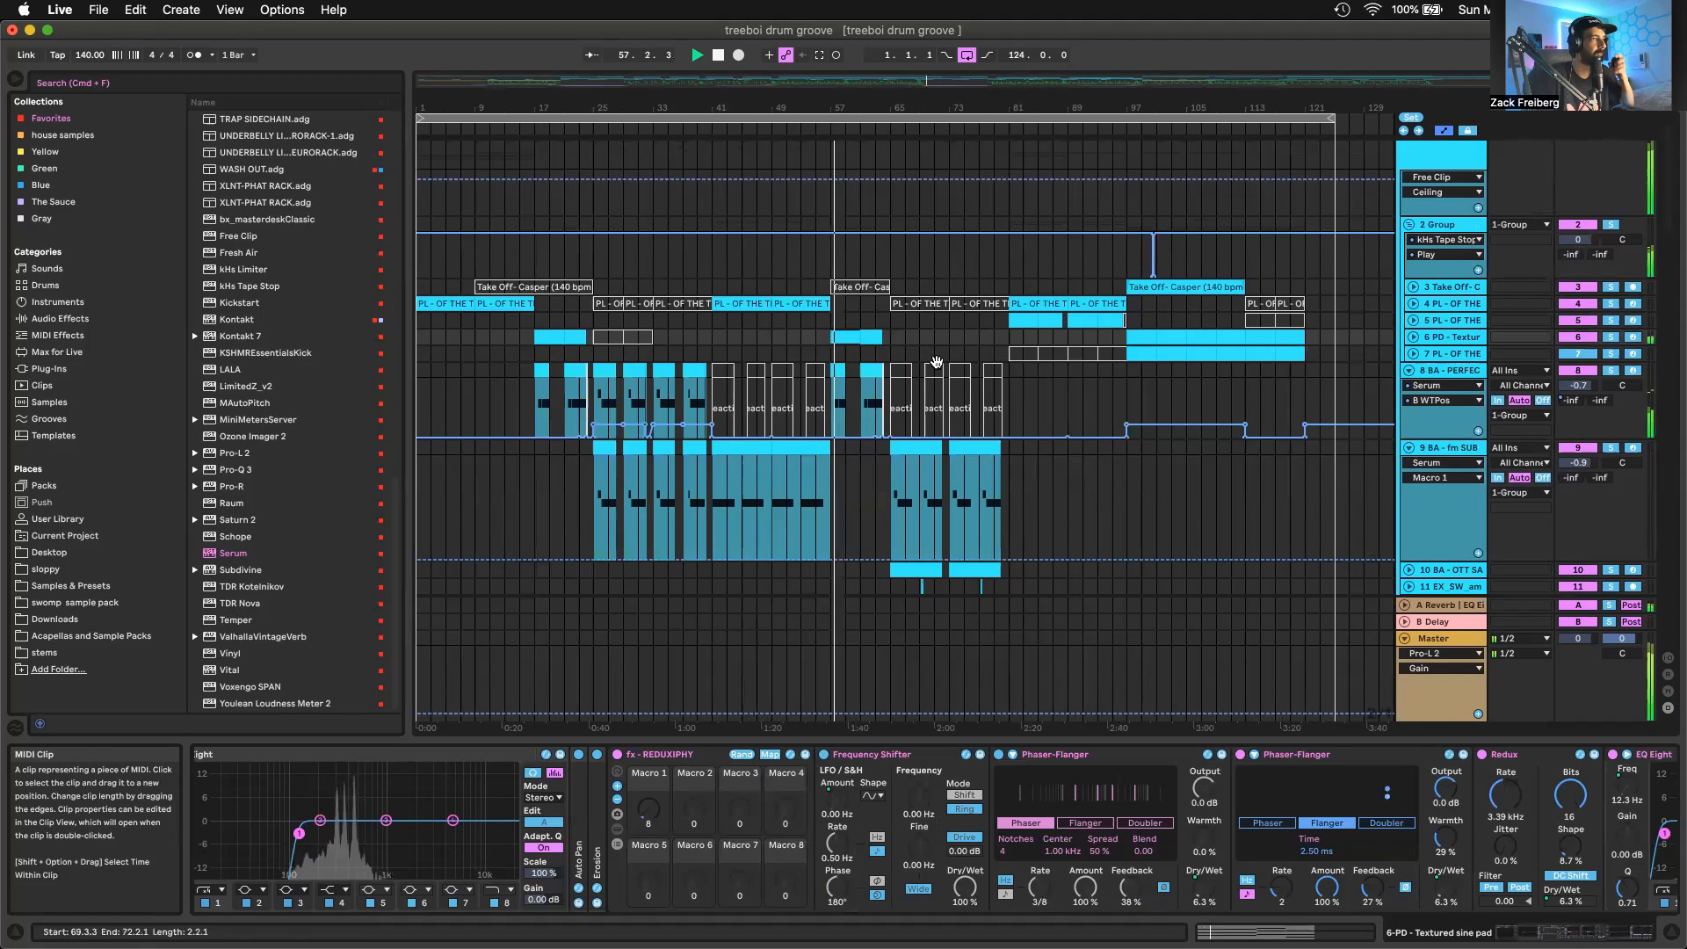
scroll(936, 364, "down", 9)
scroll(905, 413, "down", 5)
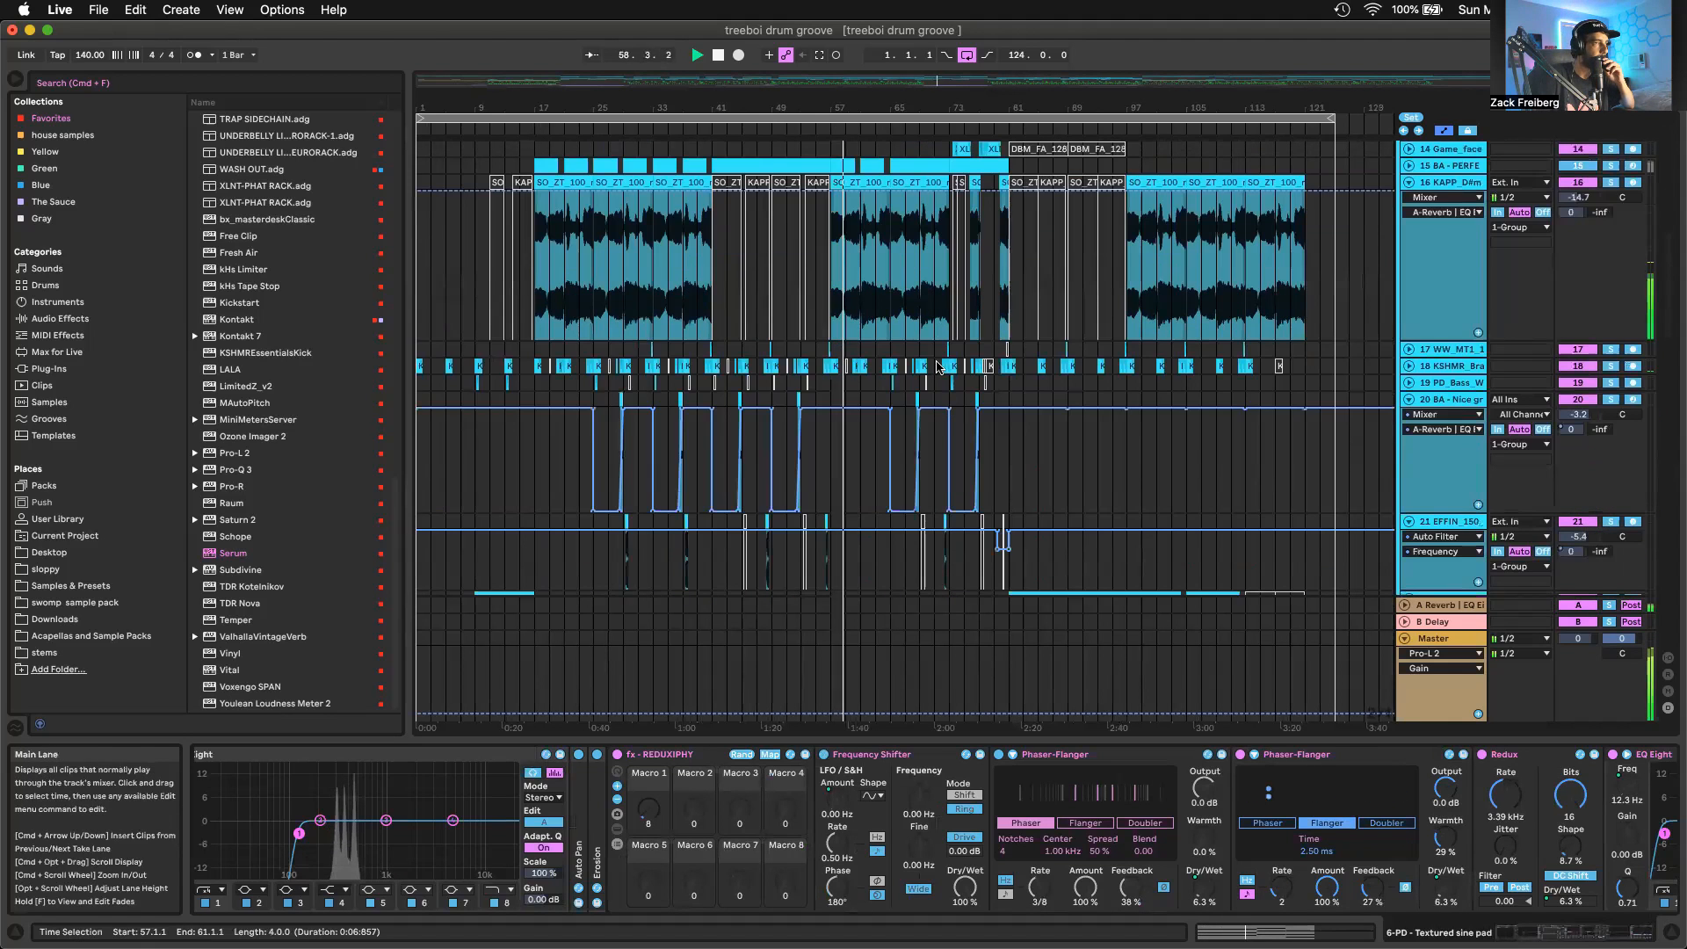
scroll(879, 396, "up", 10)
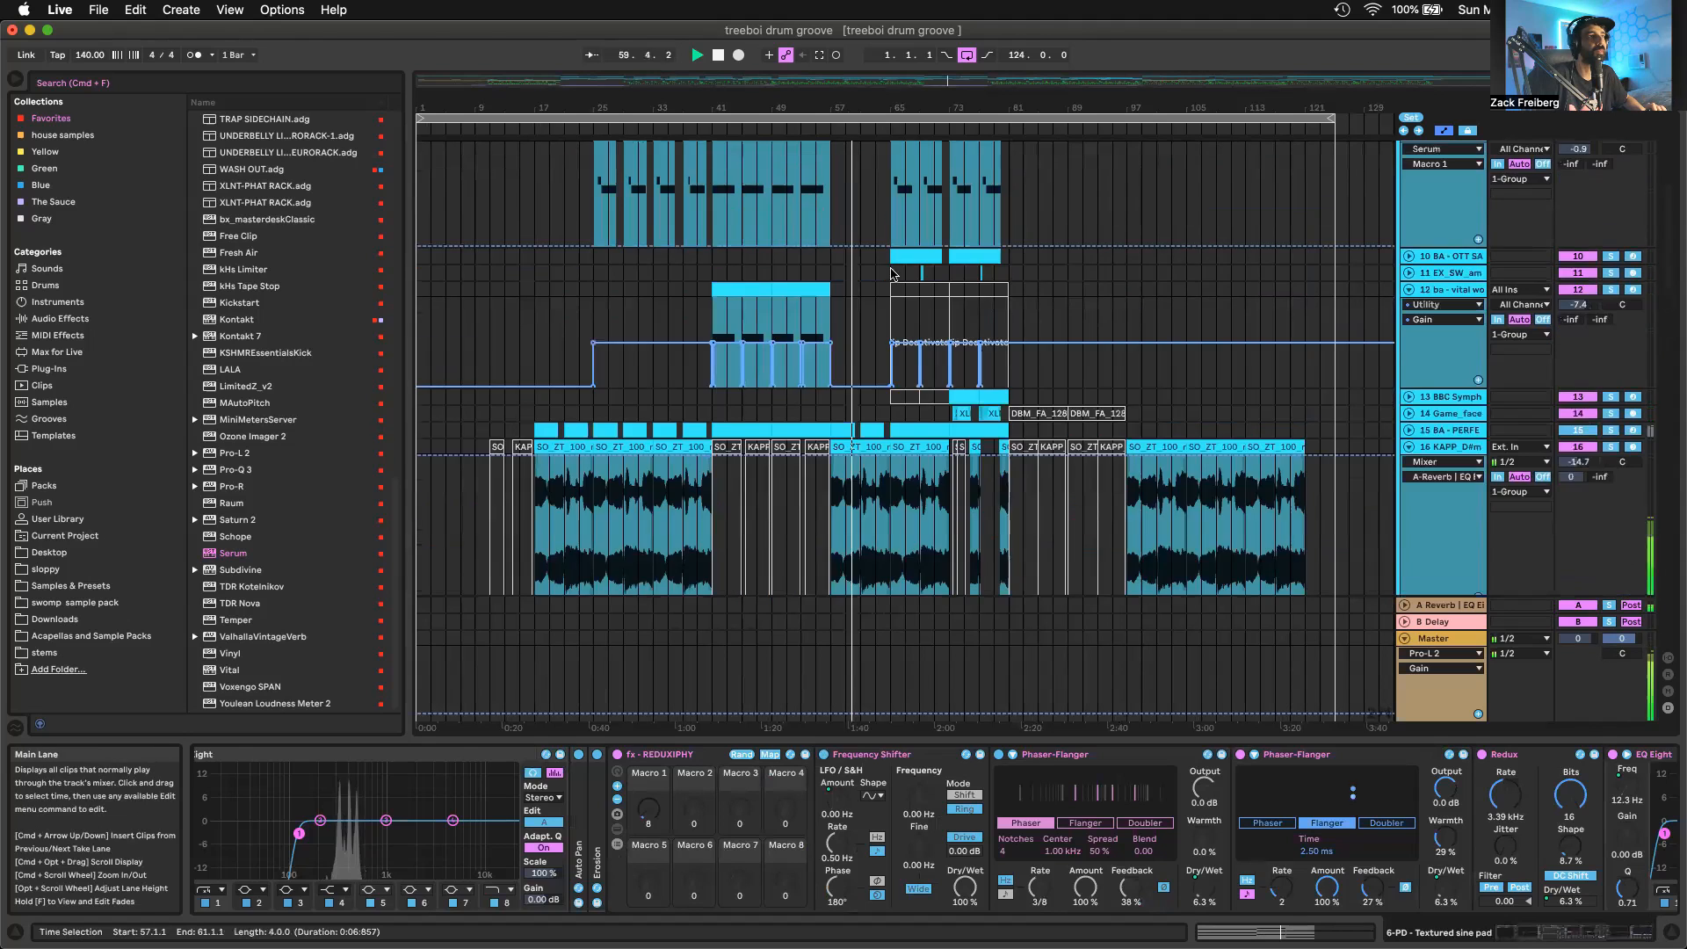
key("space")
Place the insert marker at bar 65 and fold the expanded bass, vital wookie, KAPP and Nice growl tracks from 8 to 20
left_click(890, 313)
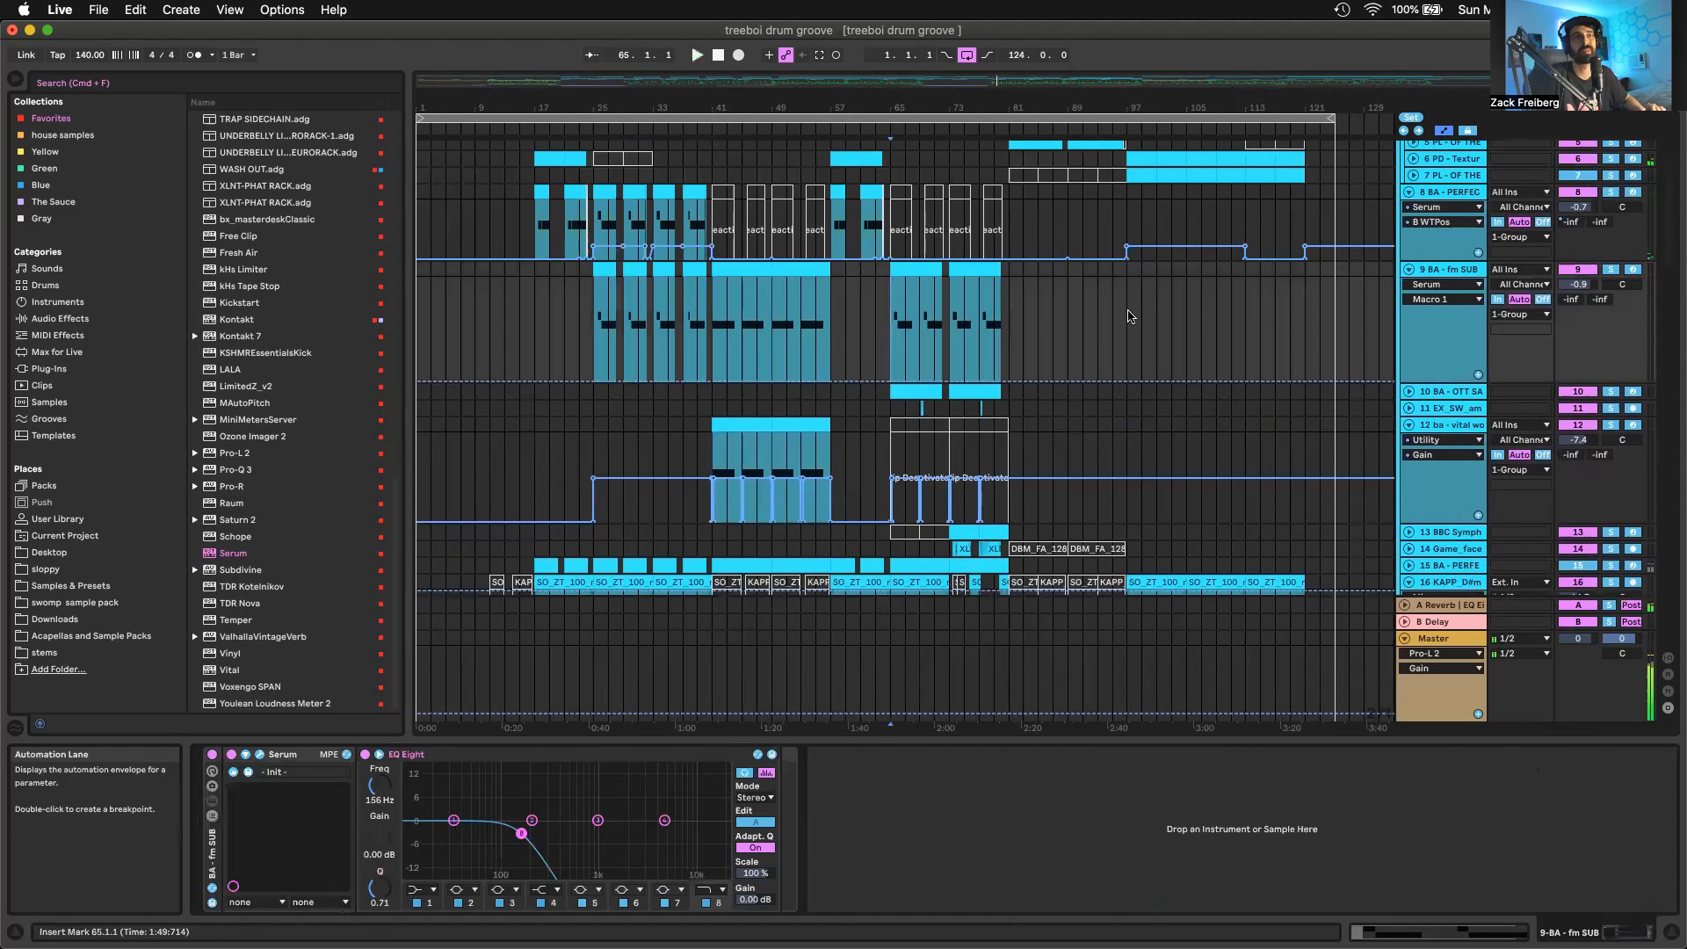
left_click(1408, 193)
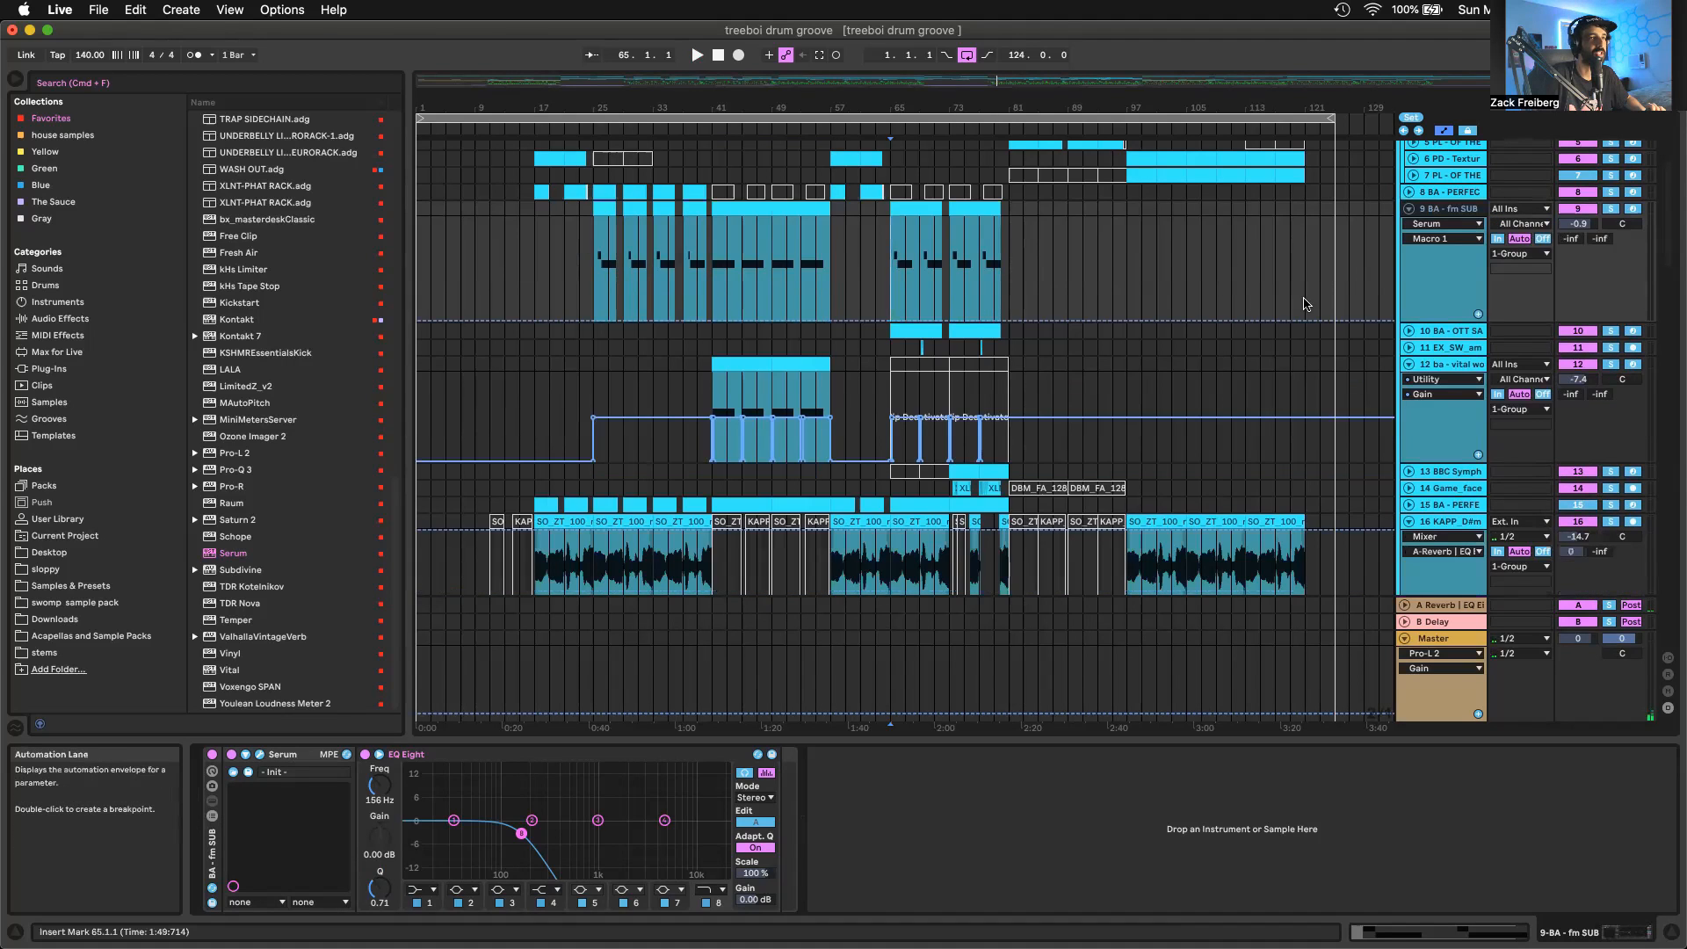
left_click(1408, 209)
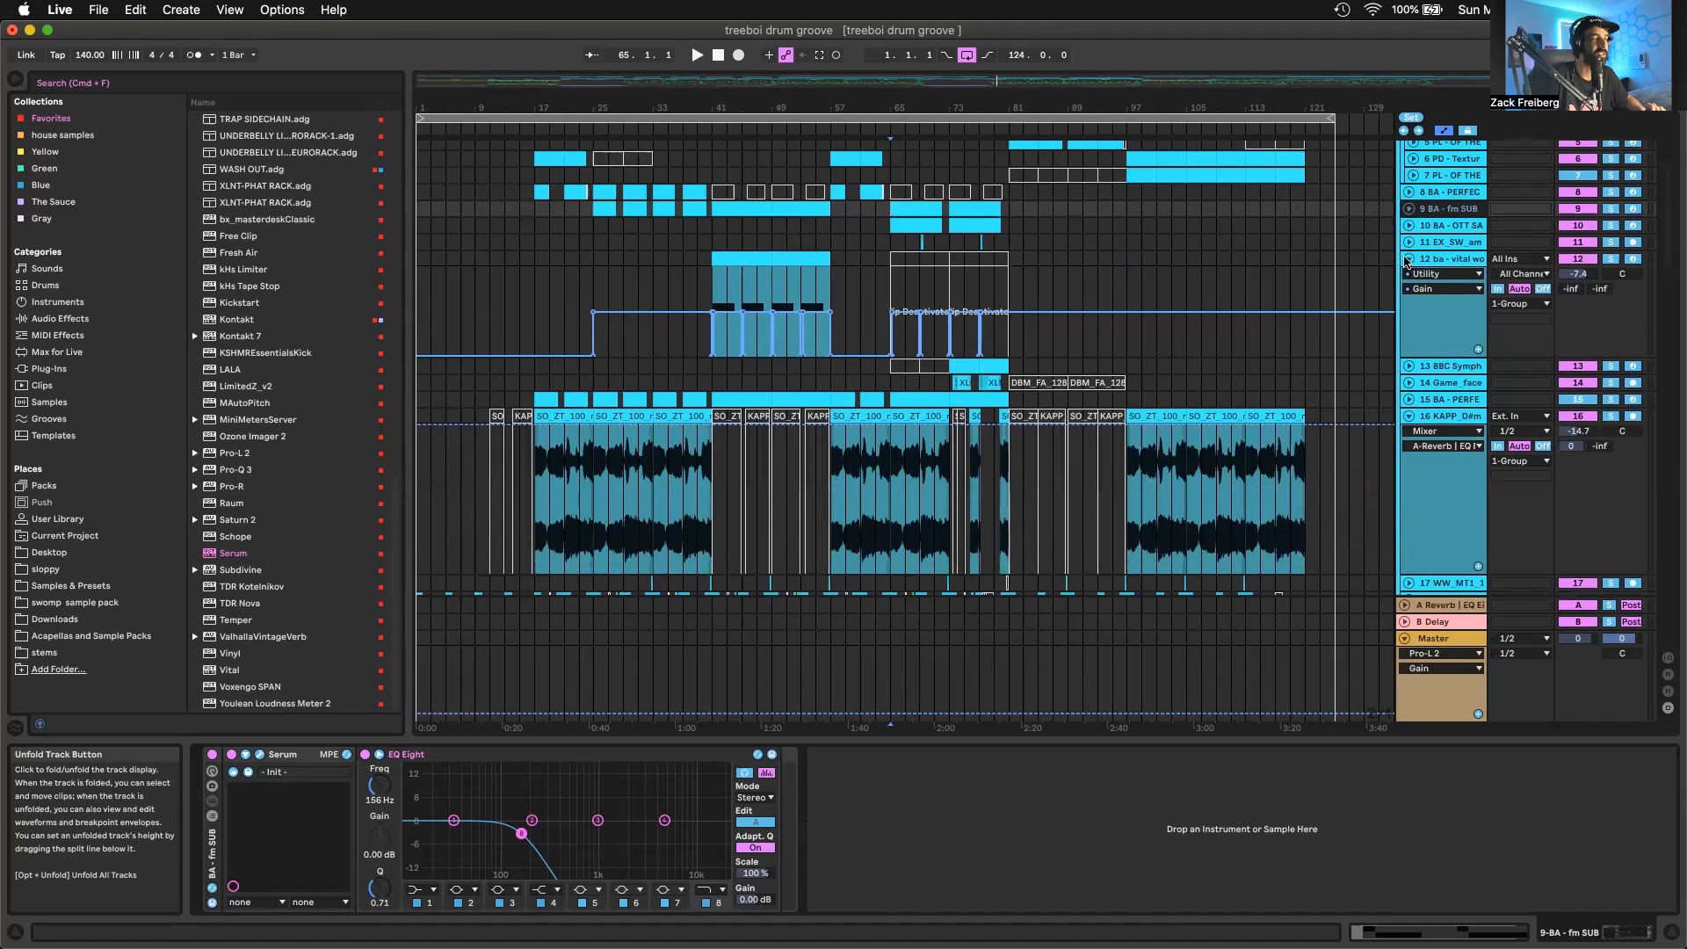
left_click(1408, 261)
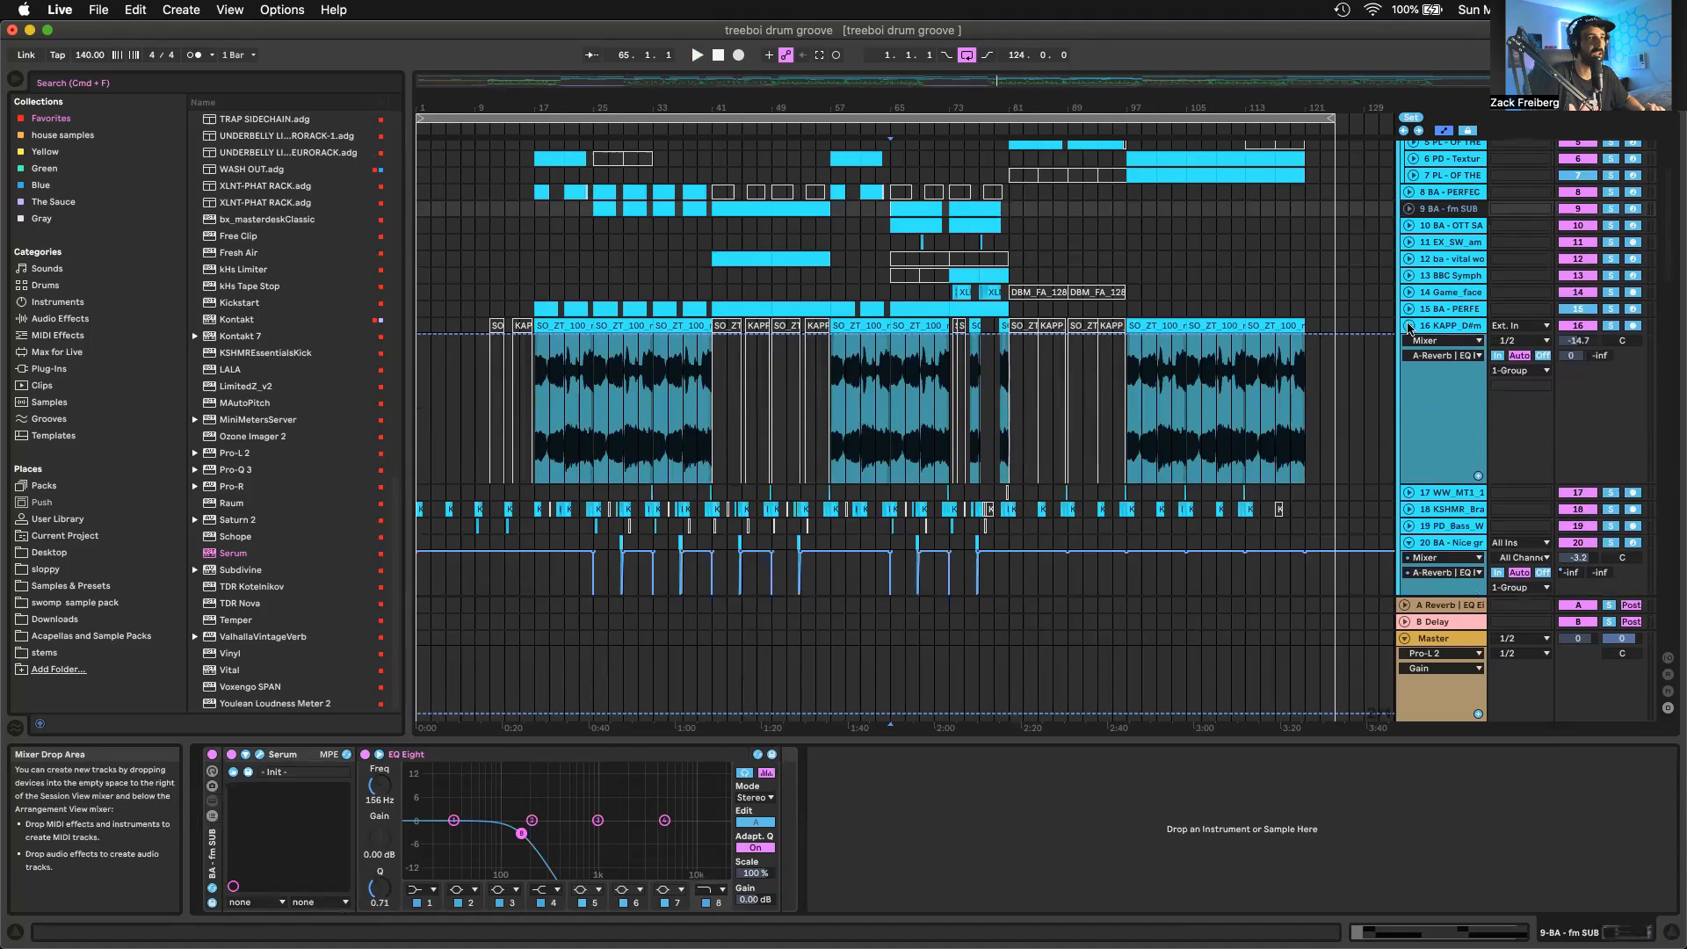
left_click(1408, 325)
left_click(1408, 393)
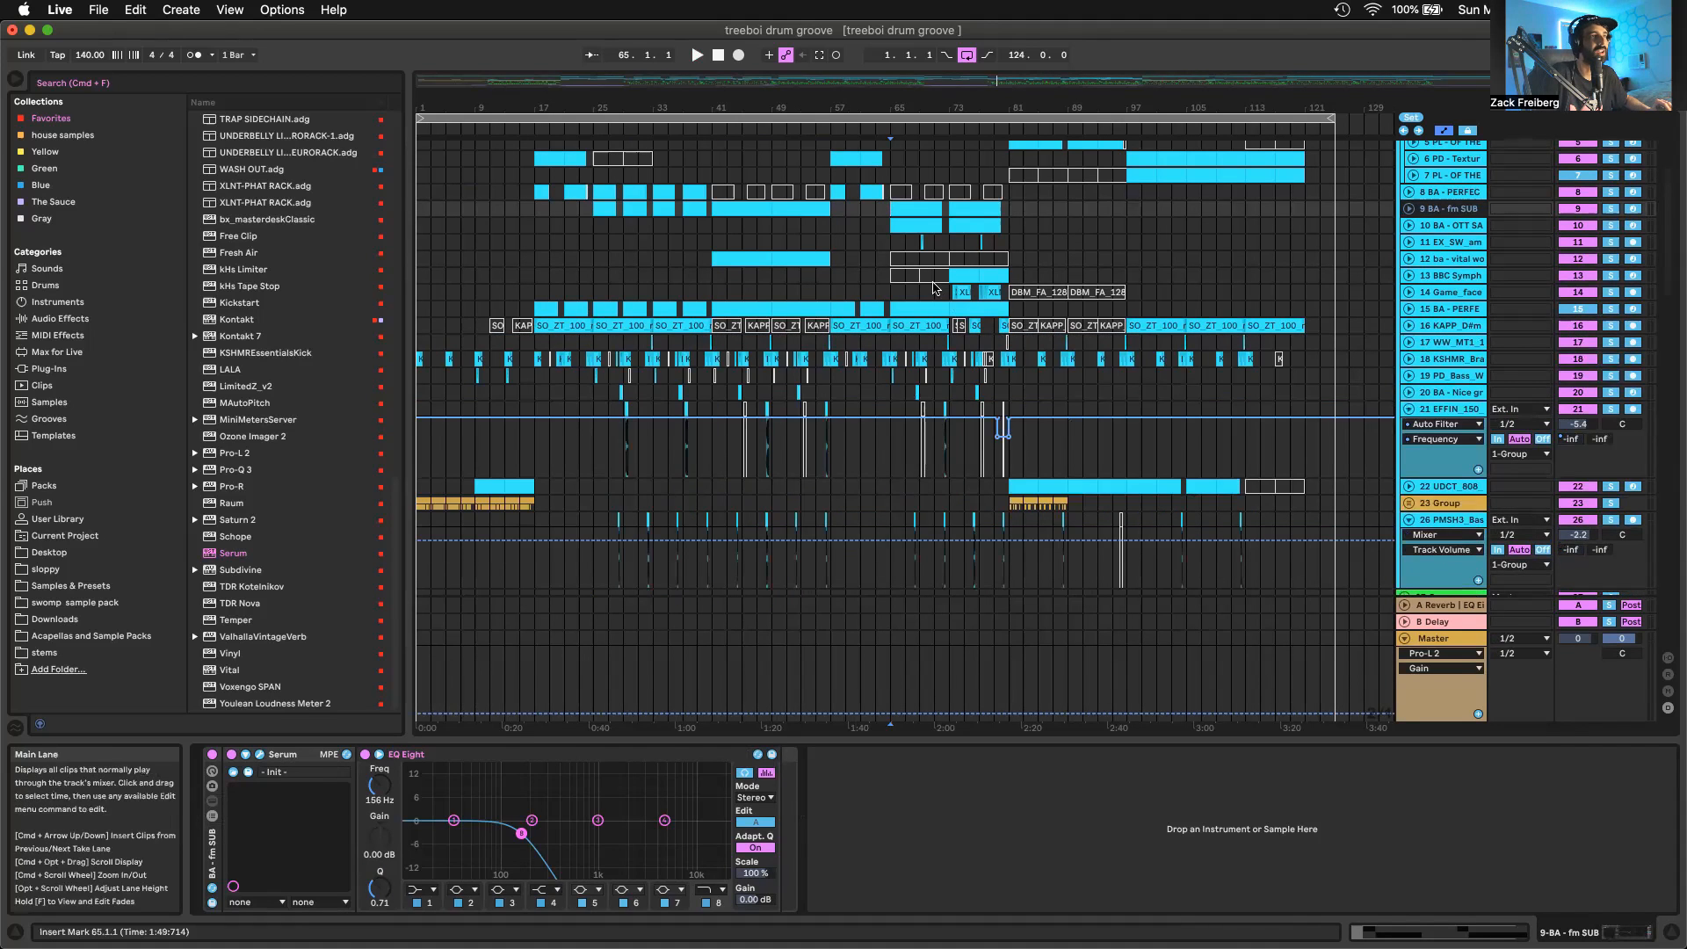
Audition the drop from bar 65 while examining its bass, fill, vocal and drum layers across the tracks
scroll(905, 247, "up", 5)
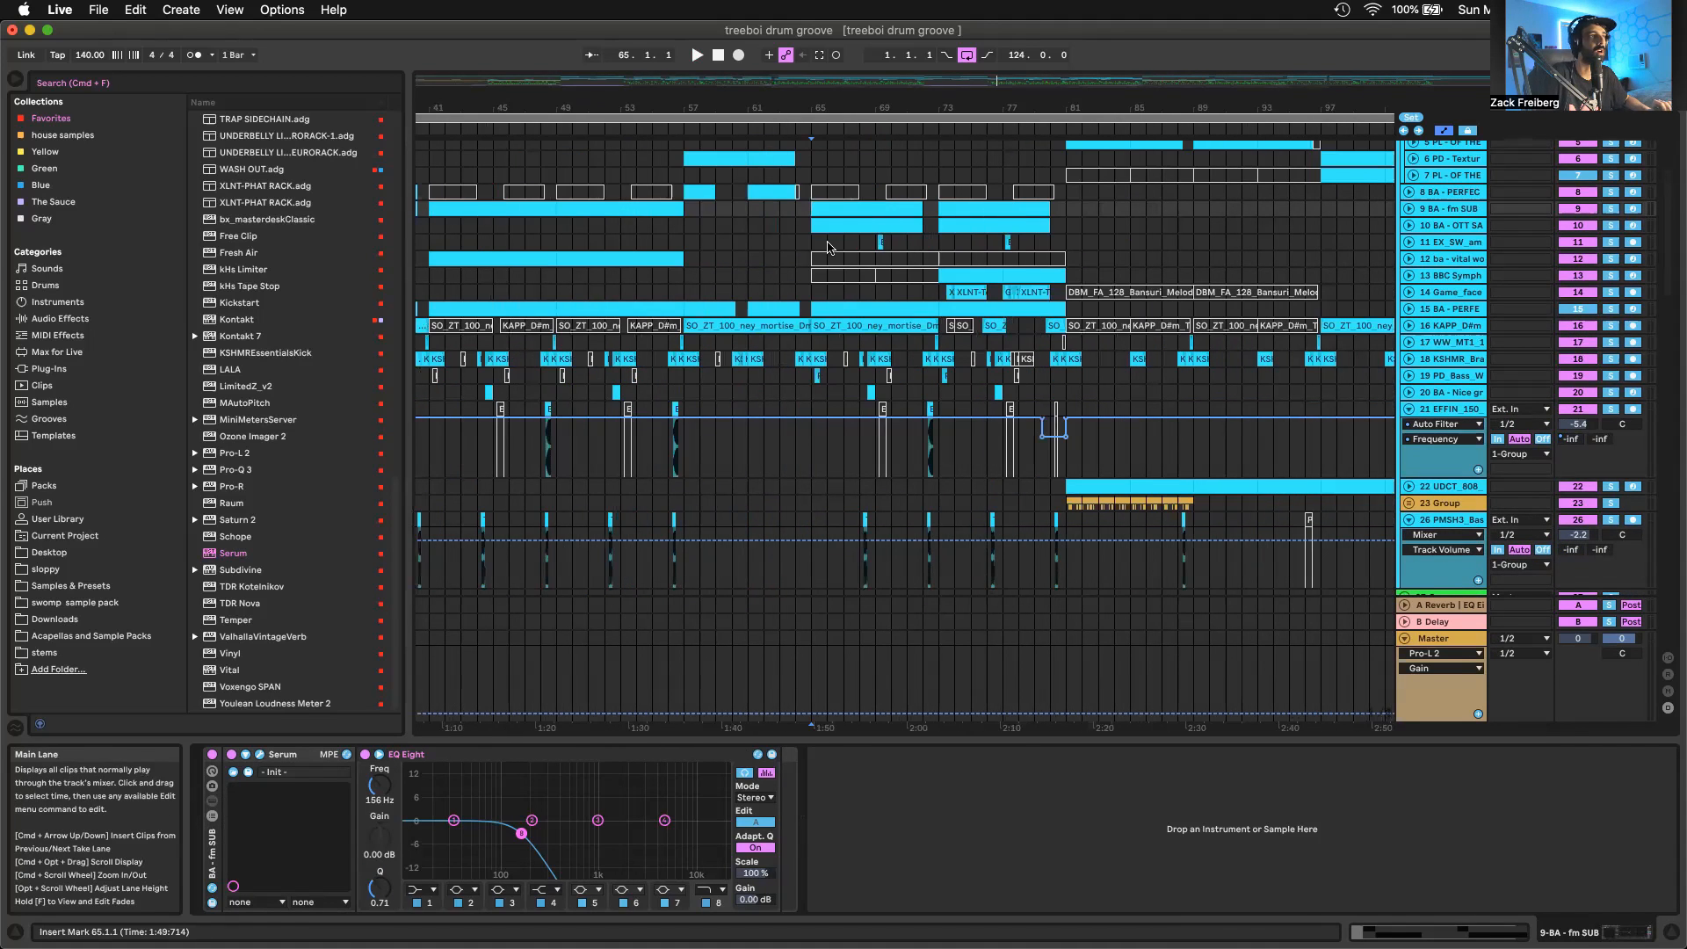
key("space")
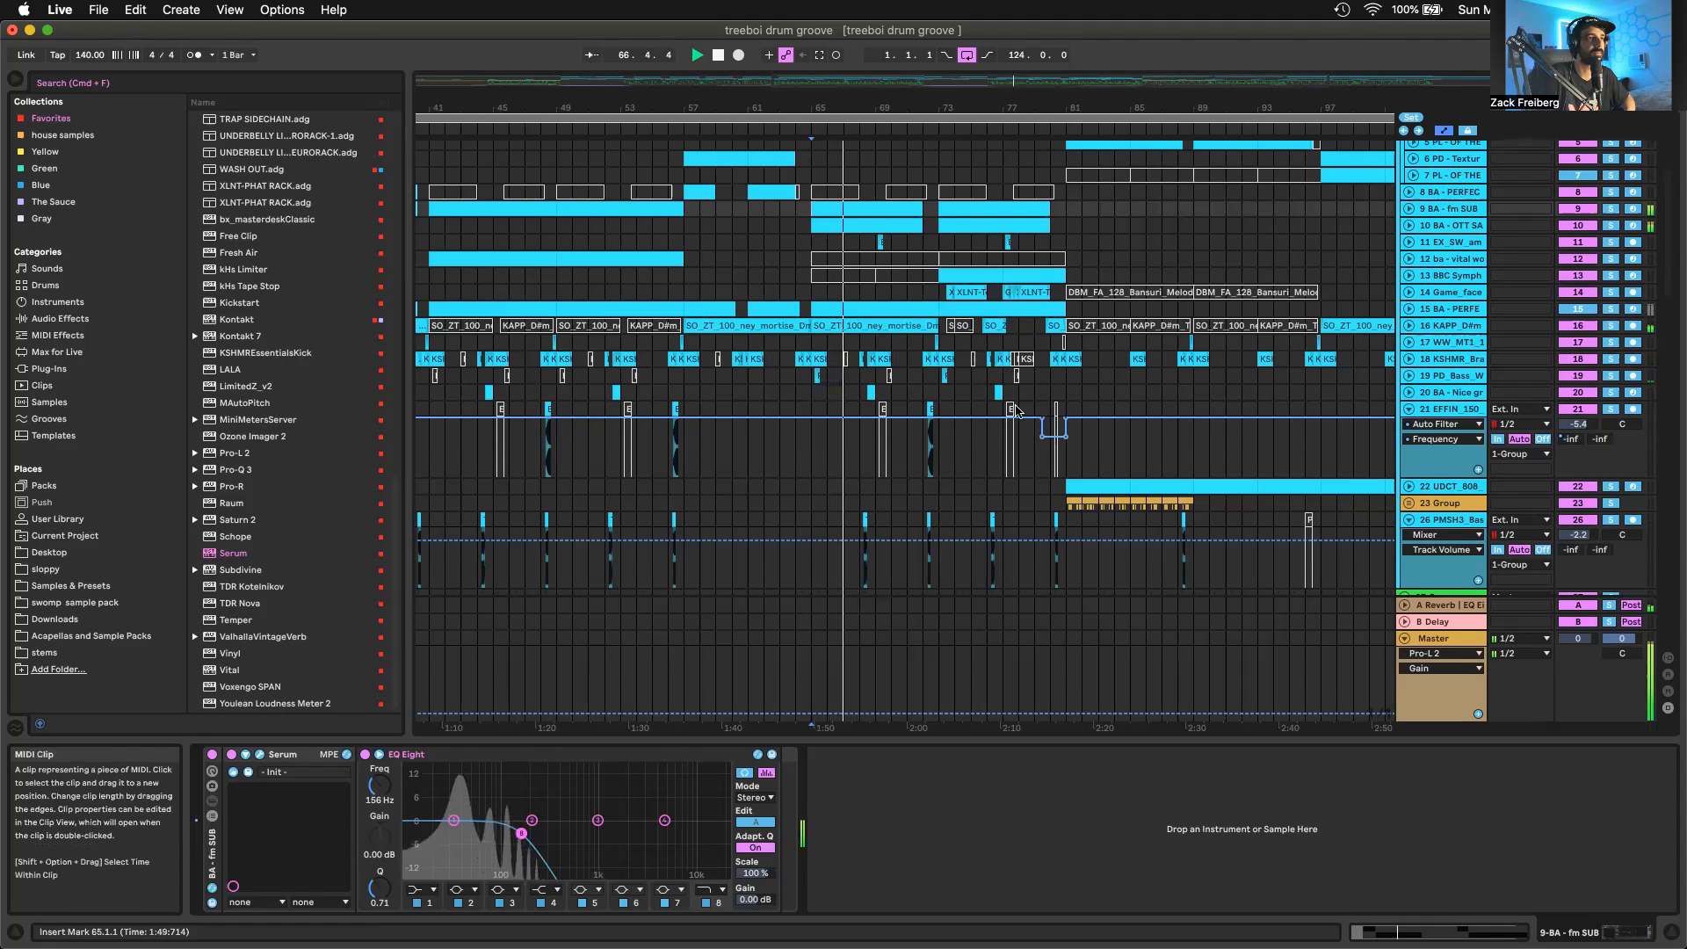
scroll(1016, 411, "down", 3)
scroll(1017, 411, "down", 3)
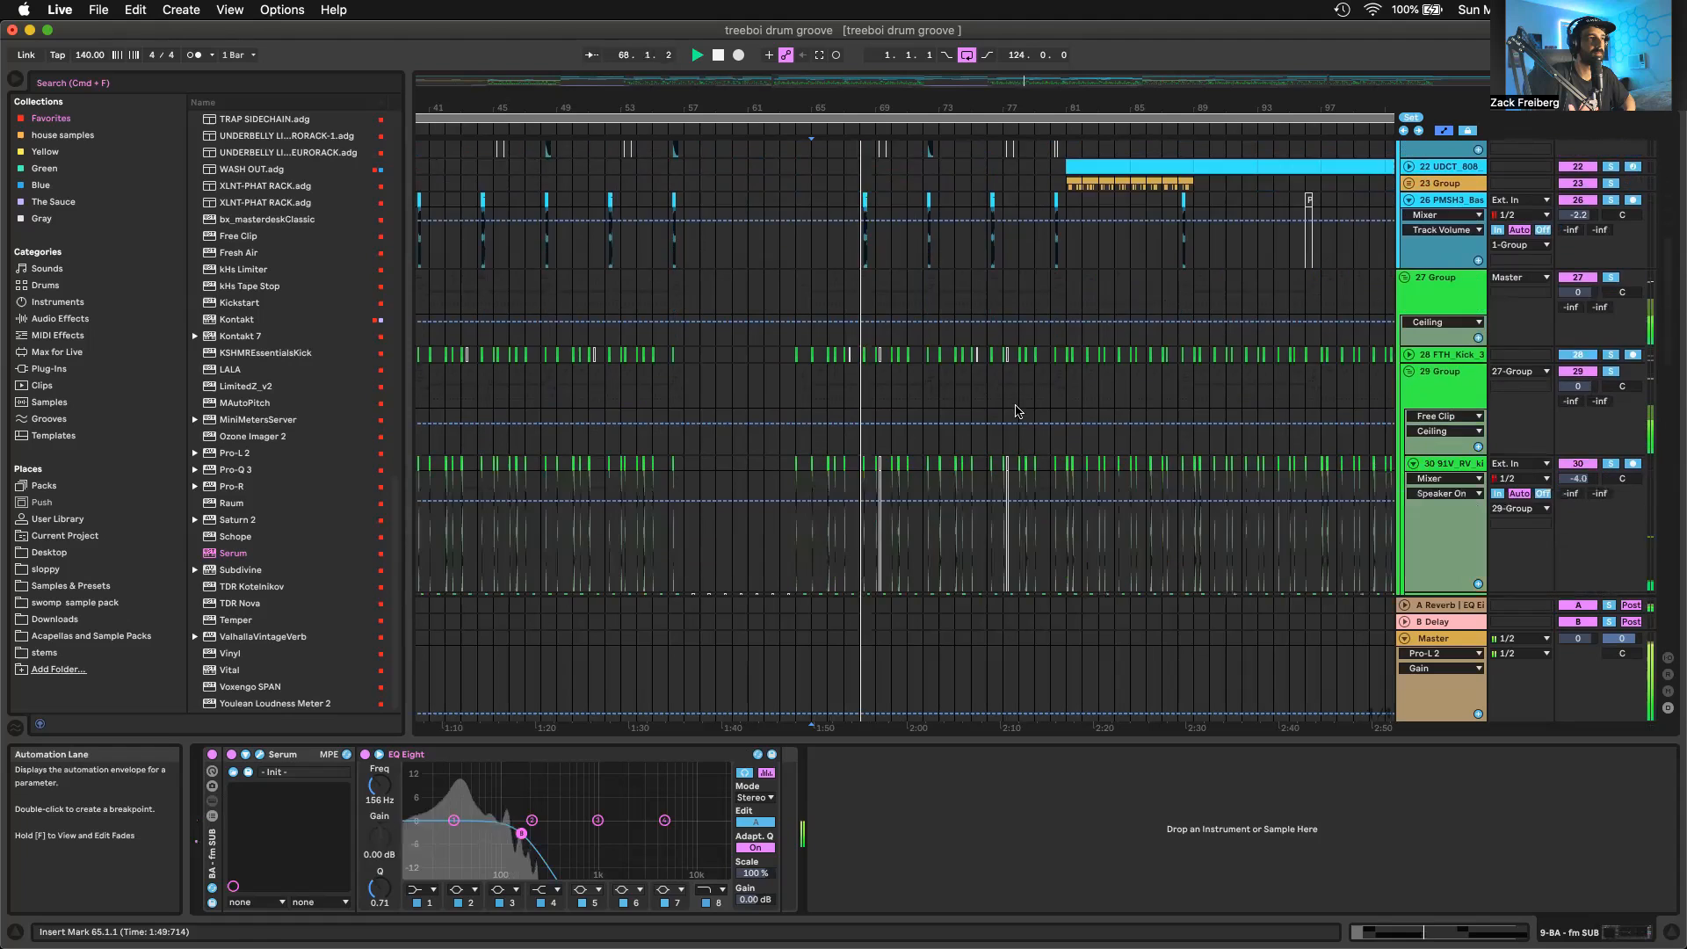
scroll(1016, 411, "down", 10)
scroll(1017, 412, "down", 5)
scroll(1017, 411, "down", 5)
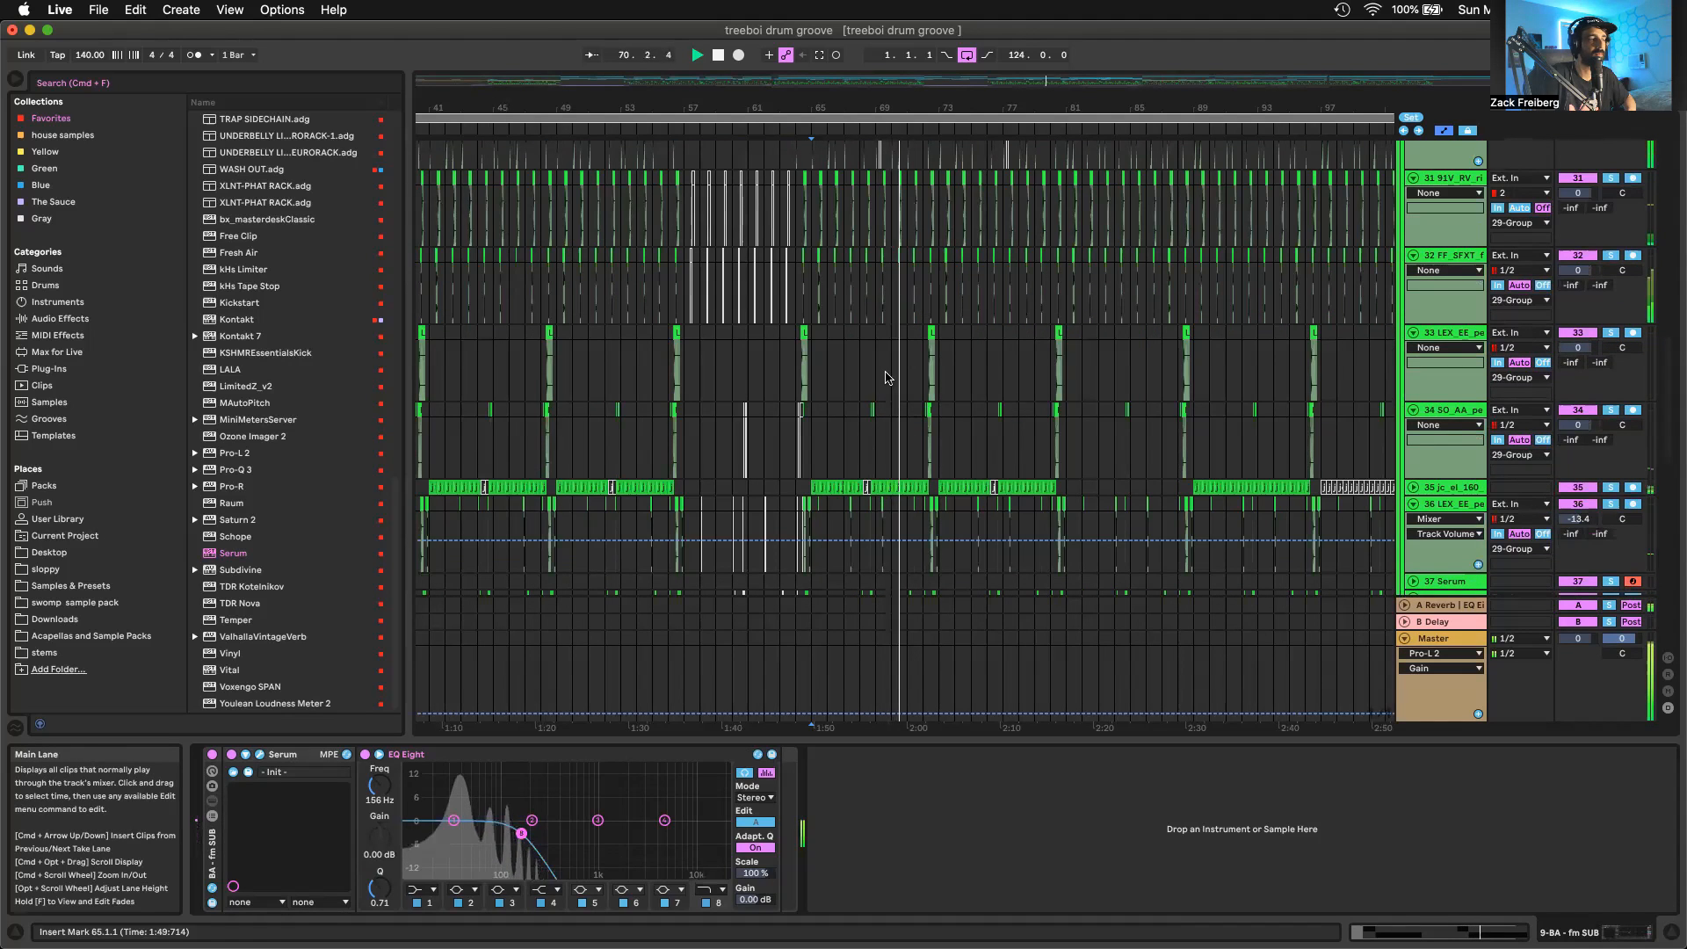
scroll(835, 422, "down", 1)
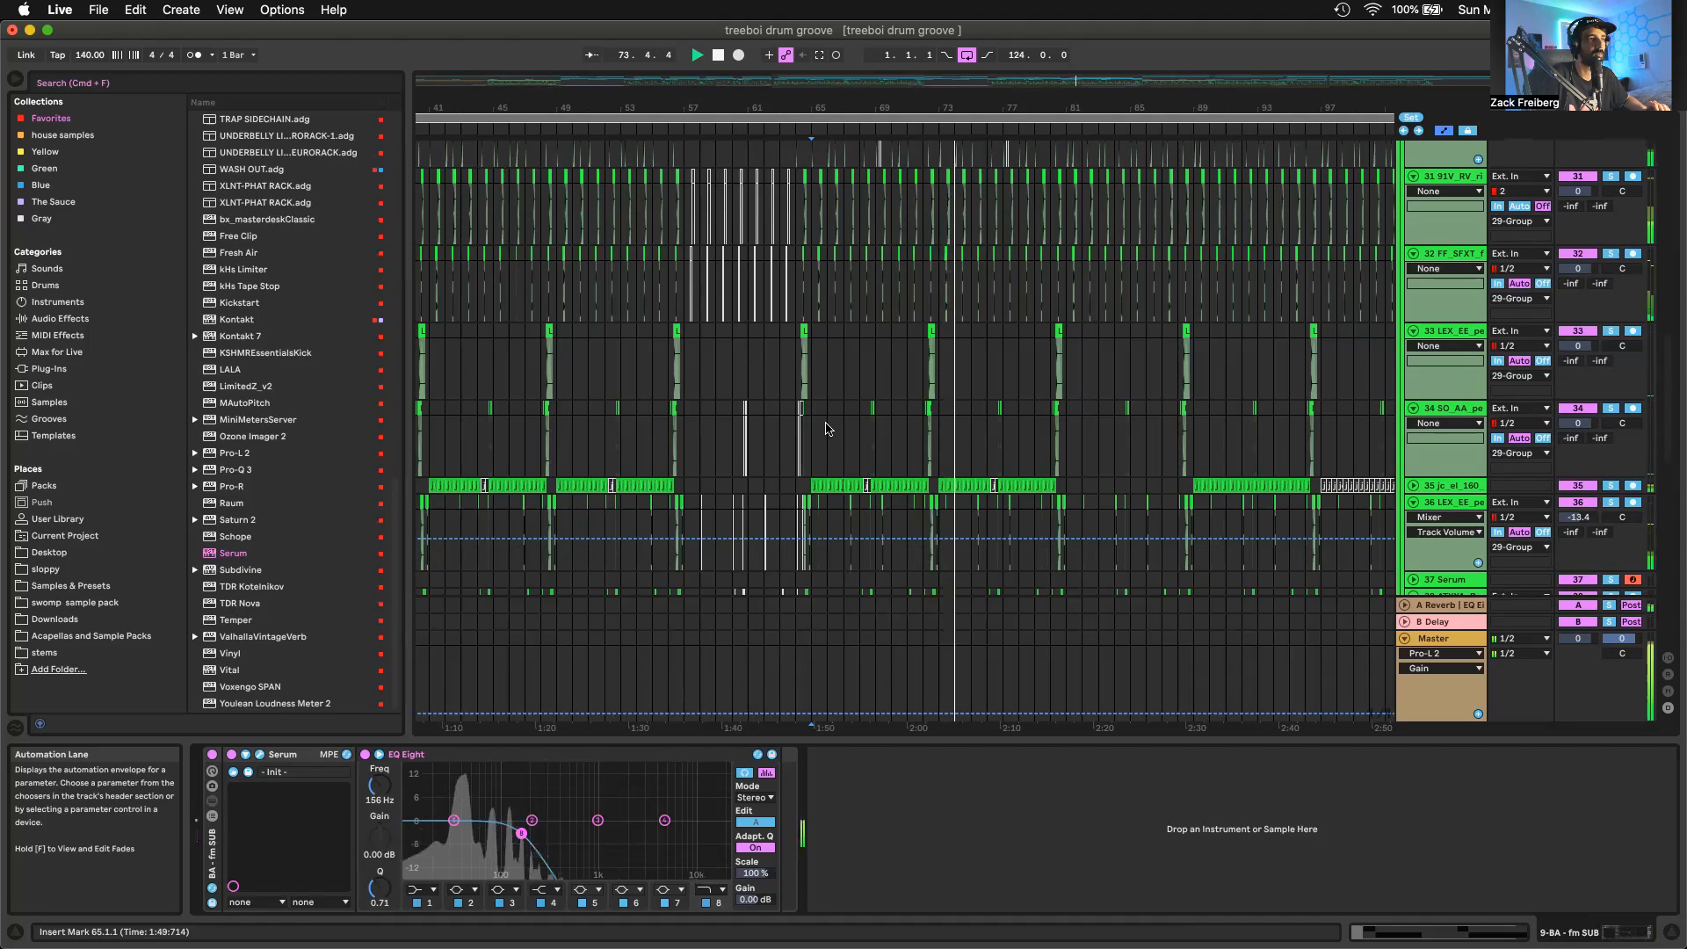
scroll(826, 429, "down", 5)
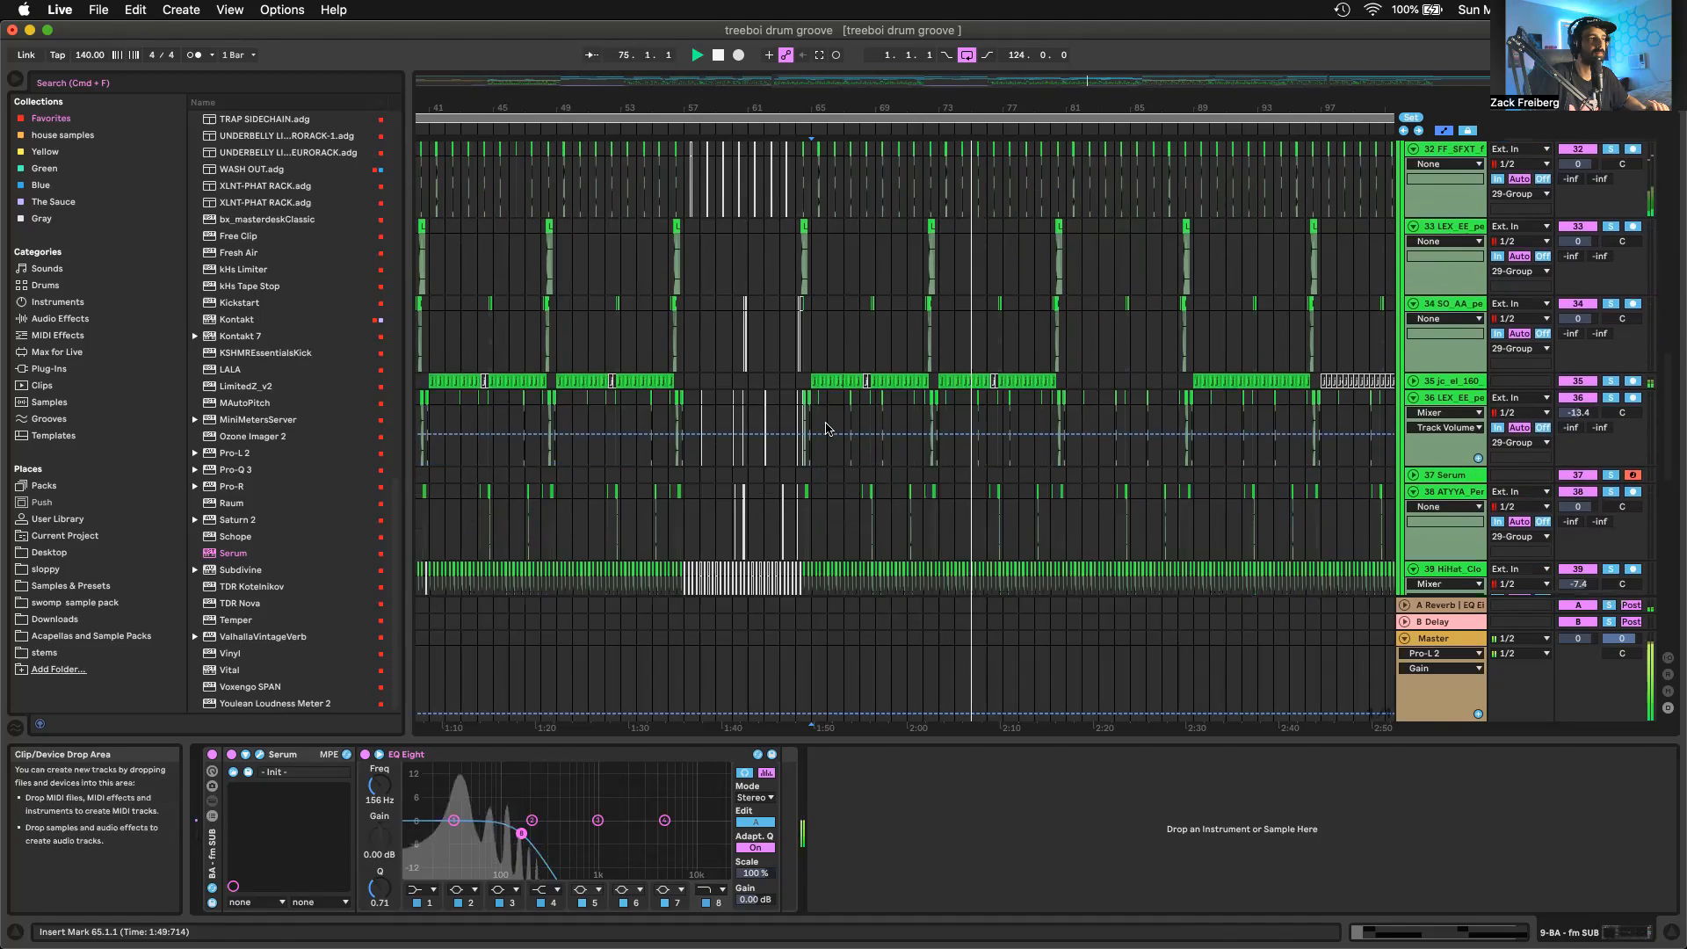
scroll(826, 428, "up", 15)
scroll(880, 295, "up", 2)
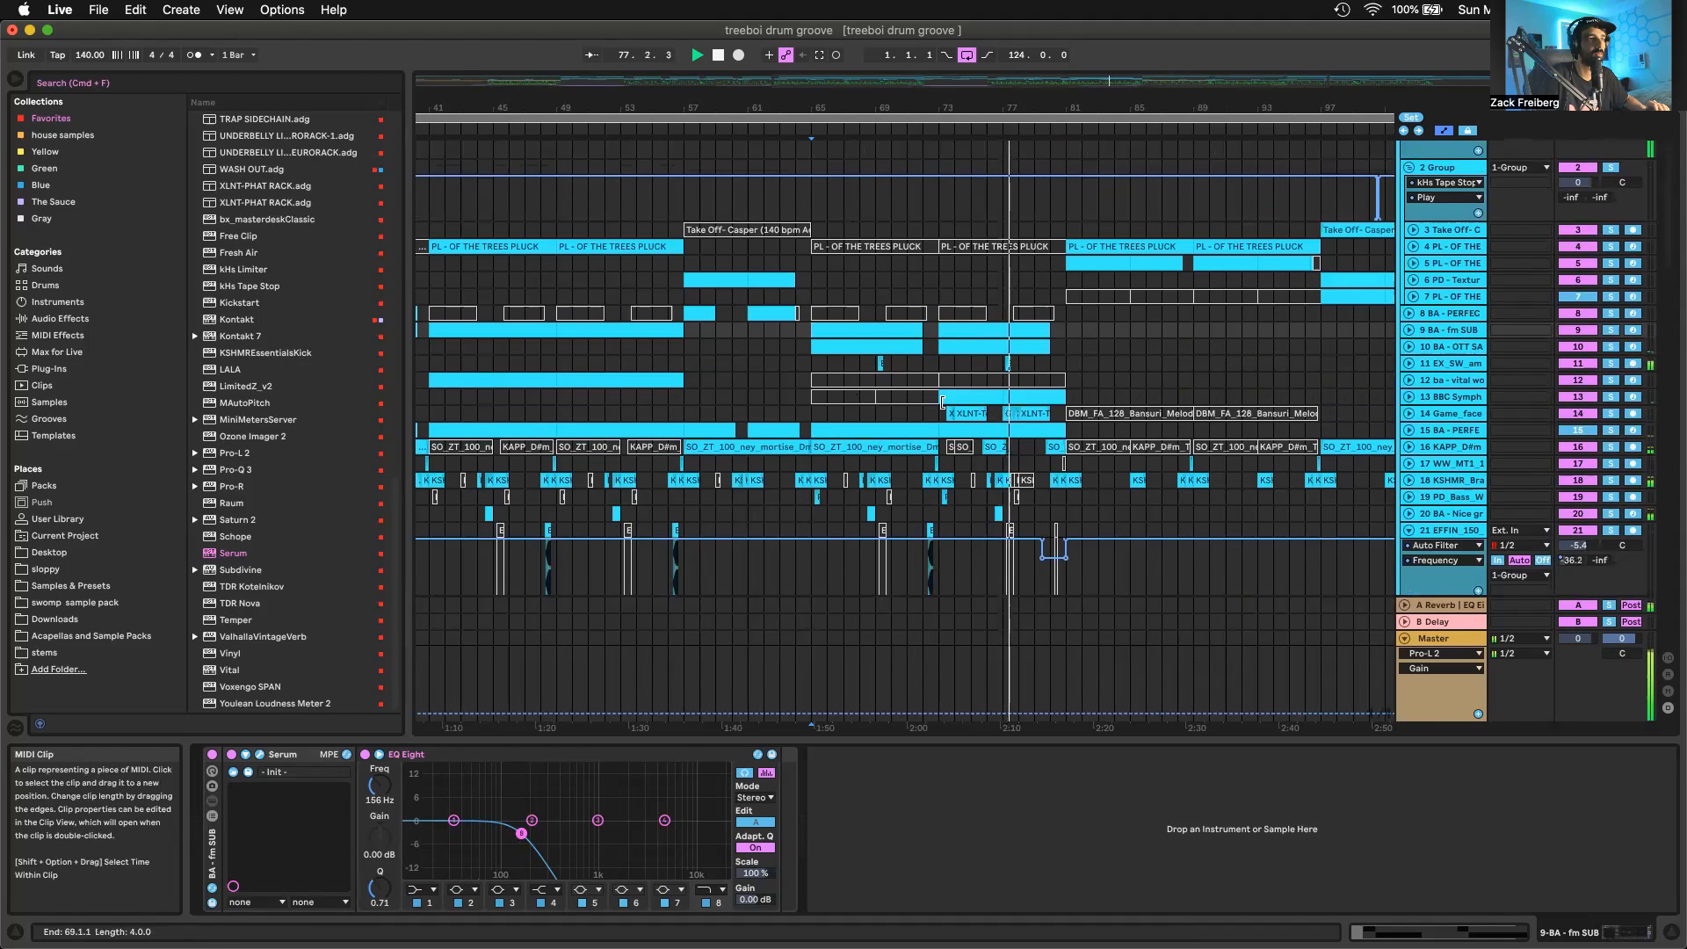
Unfold the OTT SAW SINE track, inspect its clip at bar 65, and open the Serum window from its device chain
left_click(829, 343)
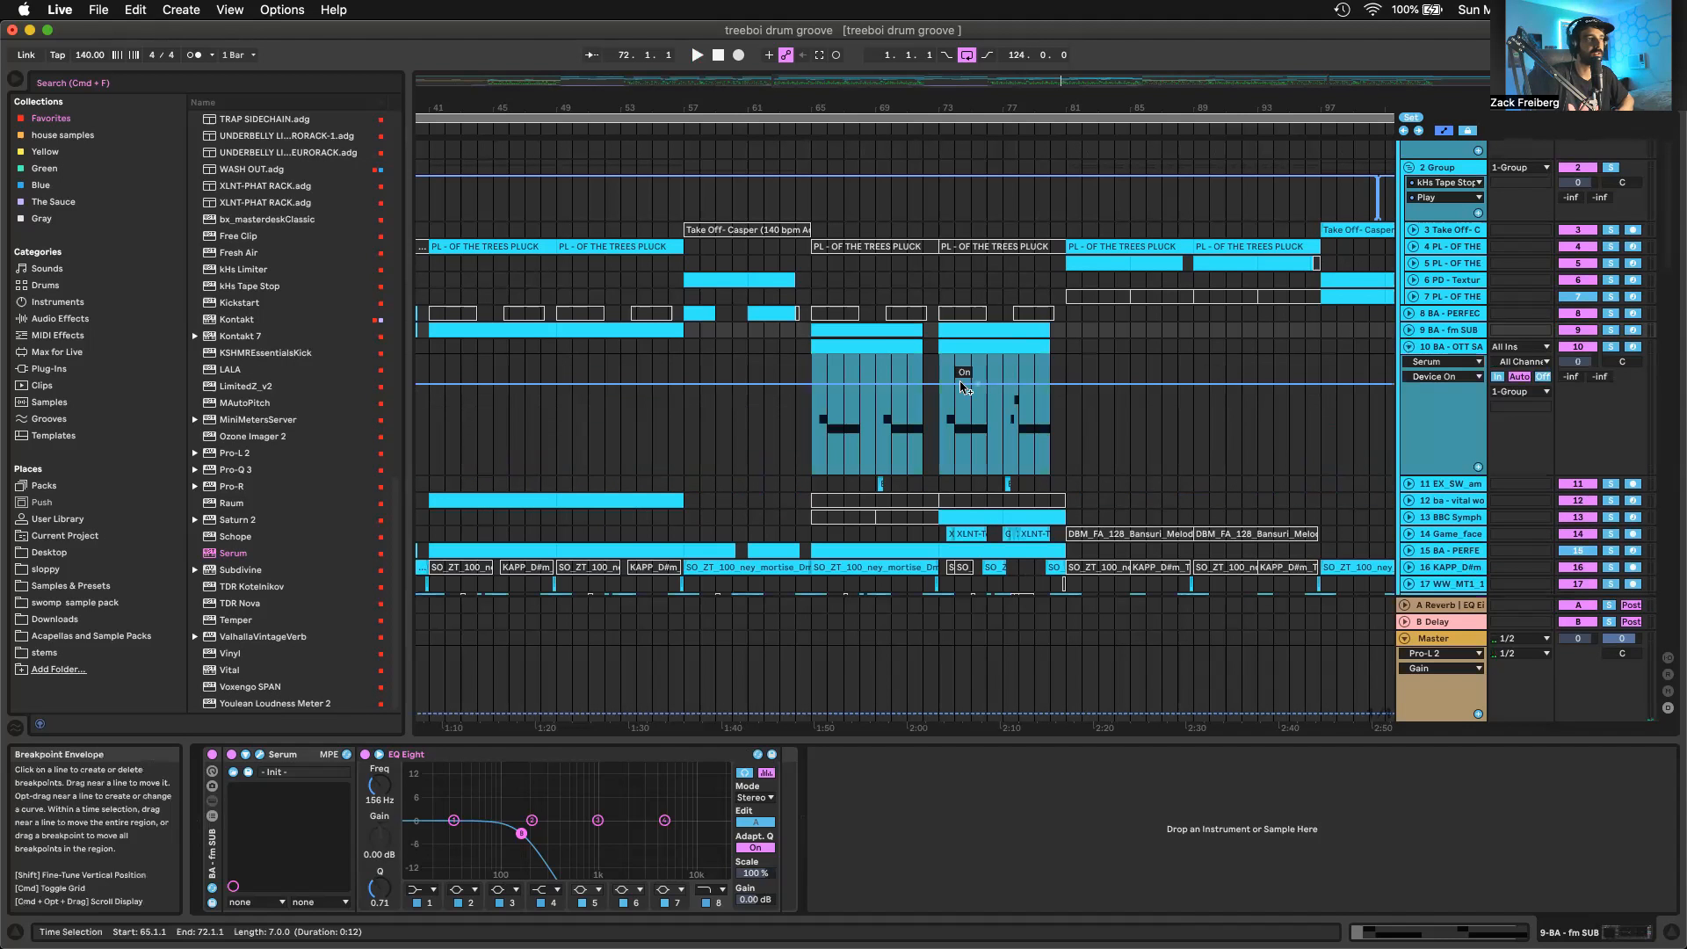
left_click(880, 346)
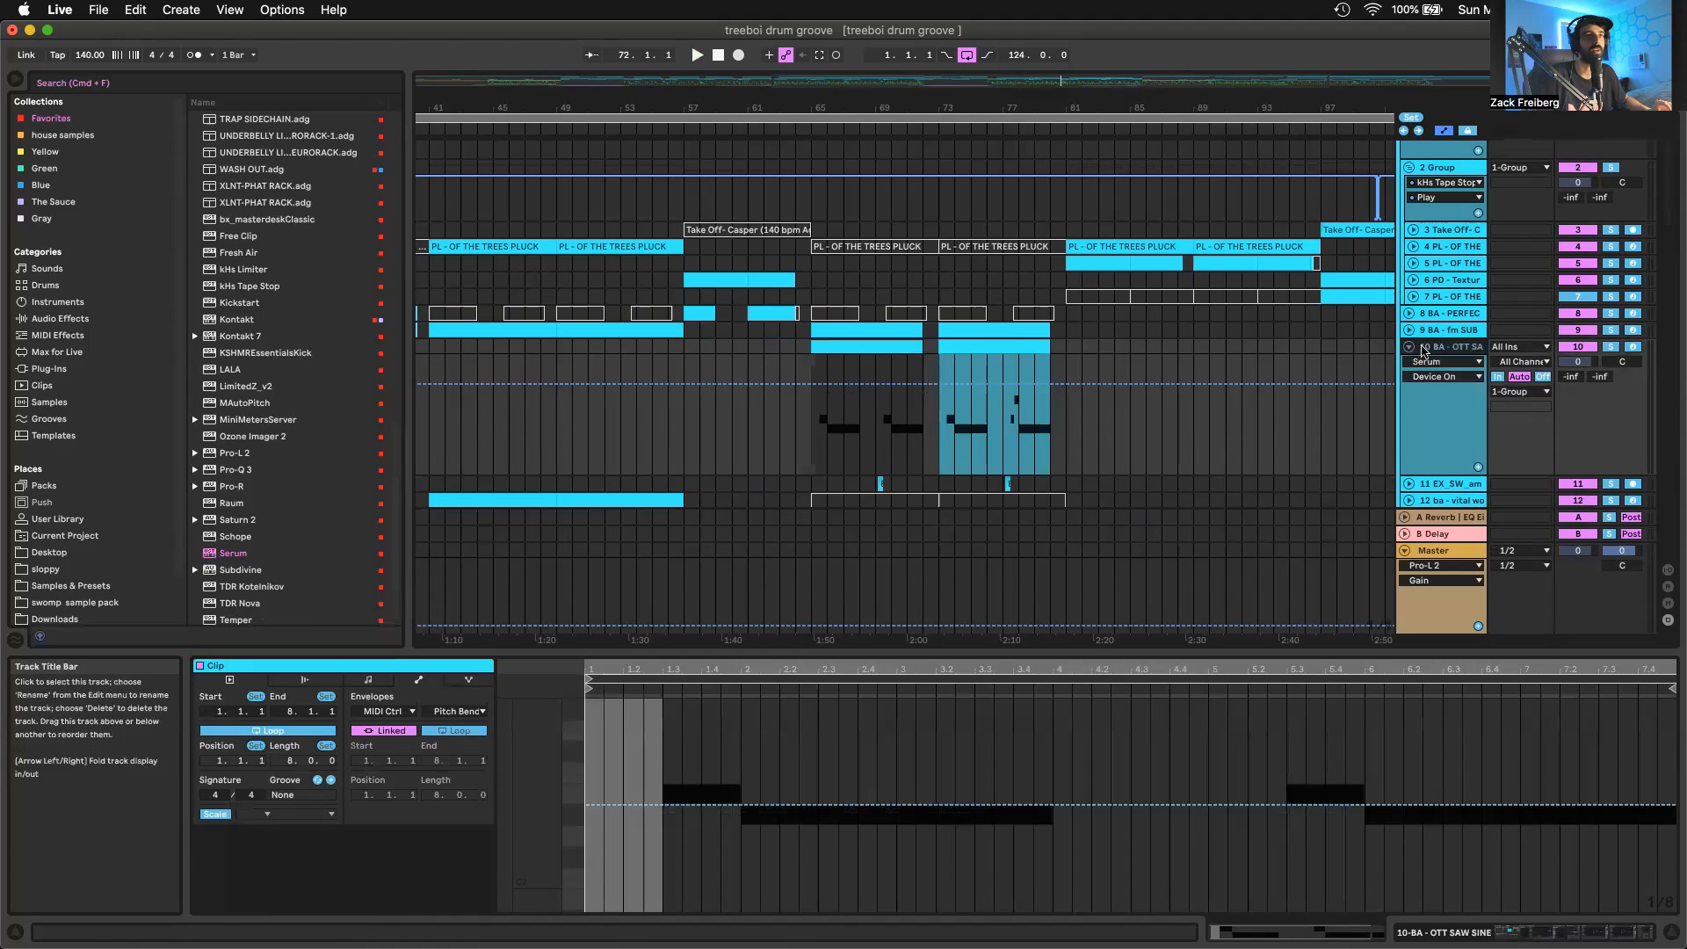
left_click(1441, 346)
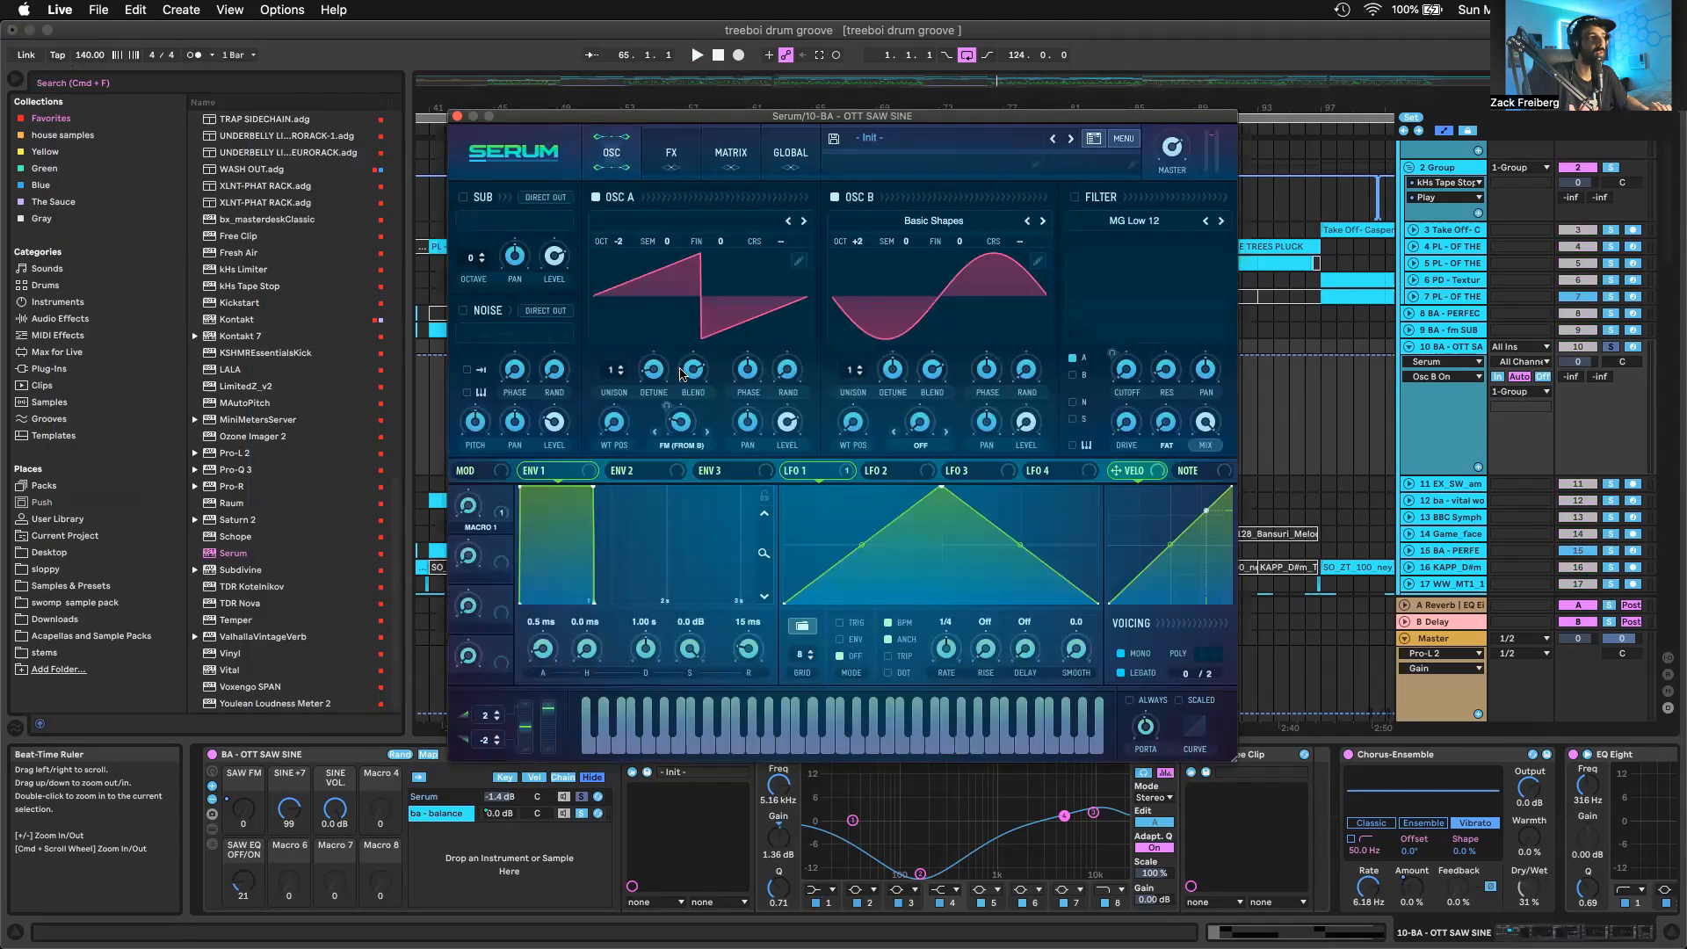
Examine oscillator A's FM (From B) amount and oscillator B's level in Serum, and audition the patch from bar 65
left_click(684, 425)
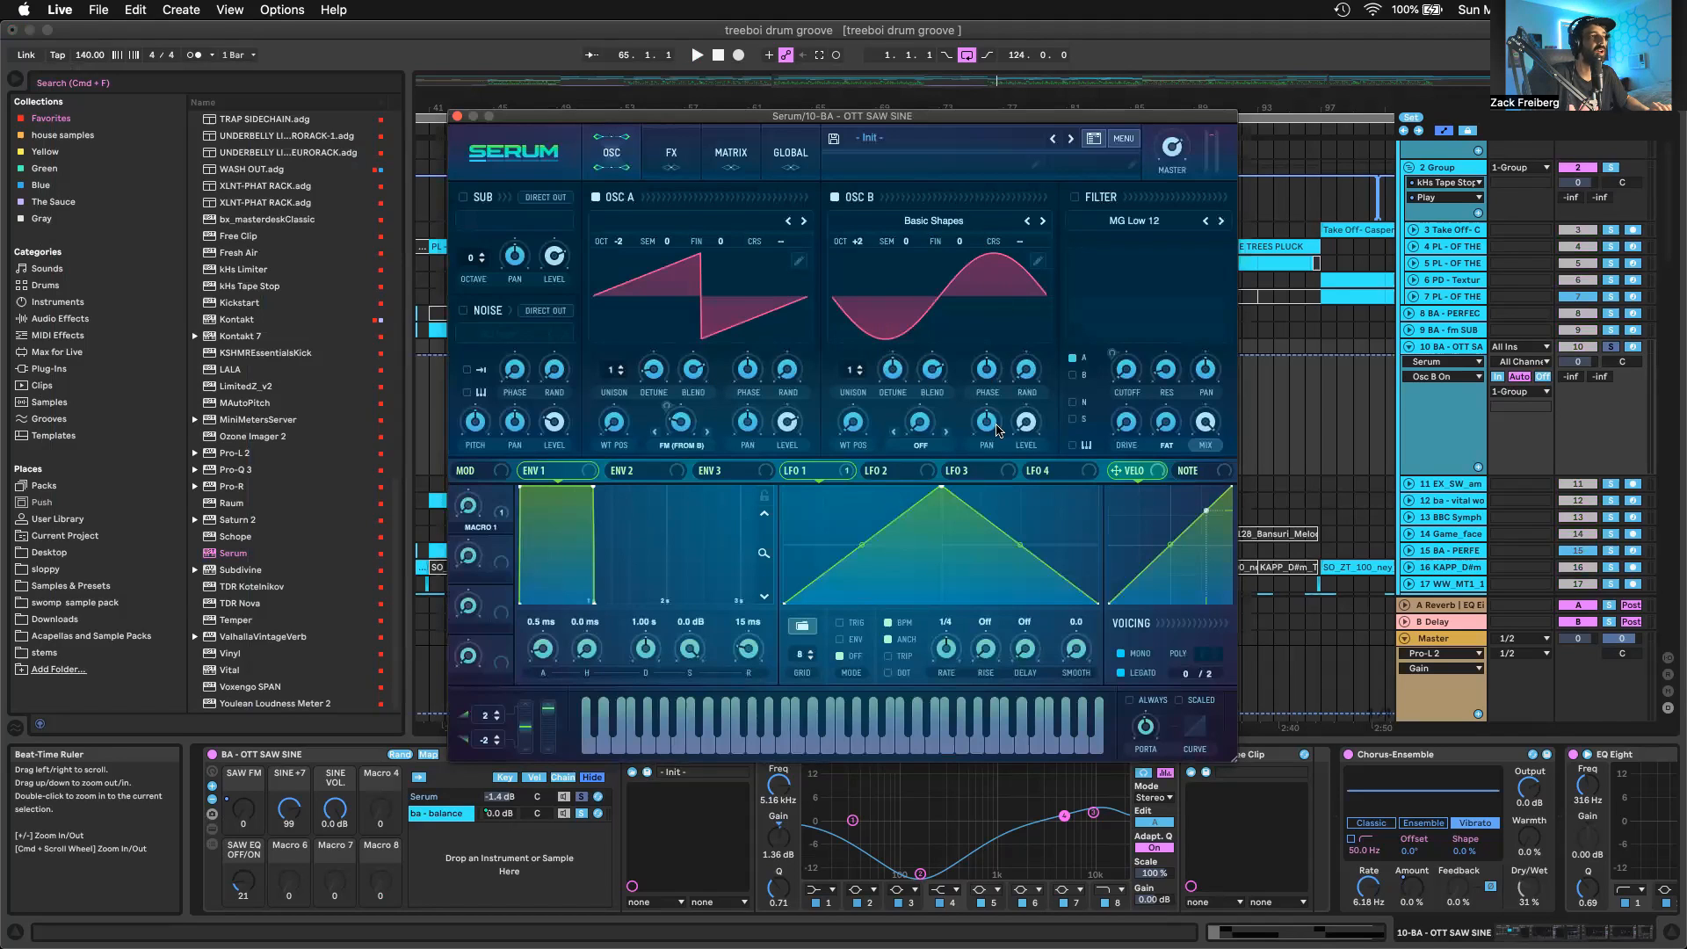
left_click(1030, 431)
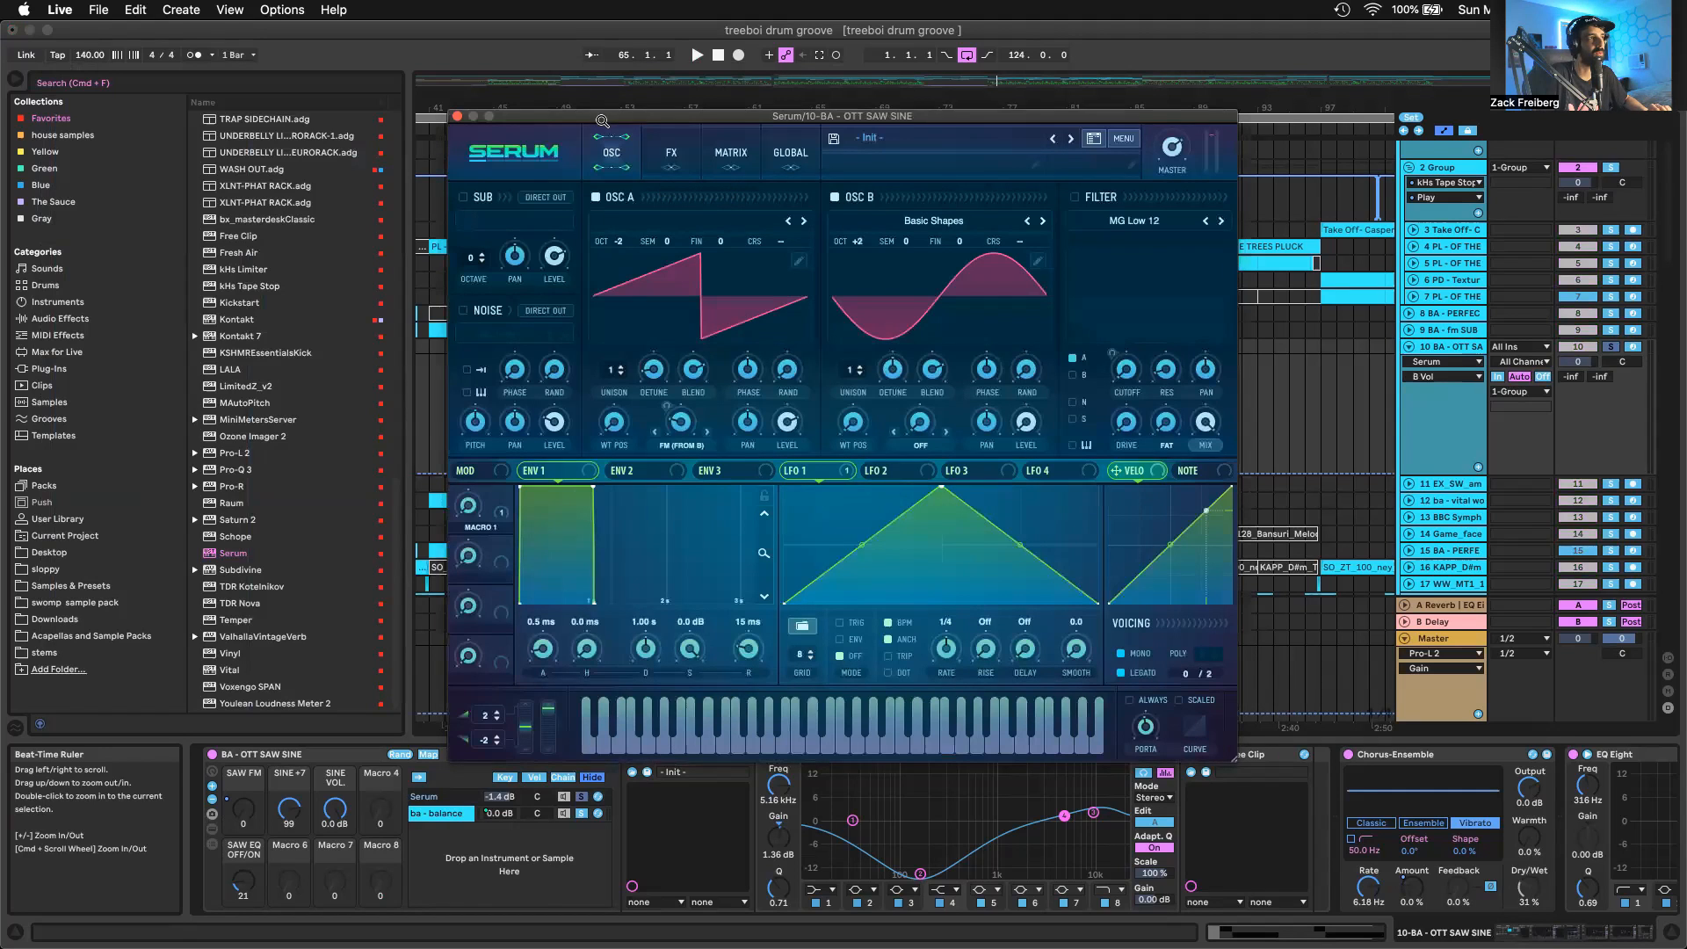
key("space")
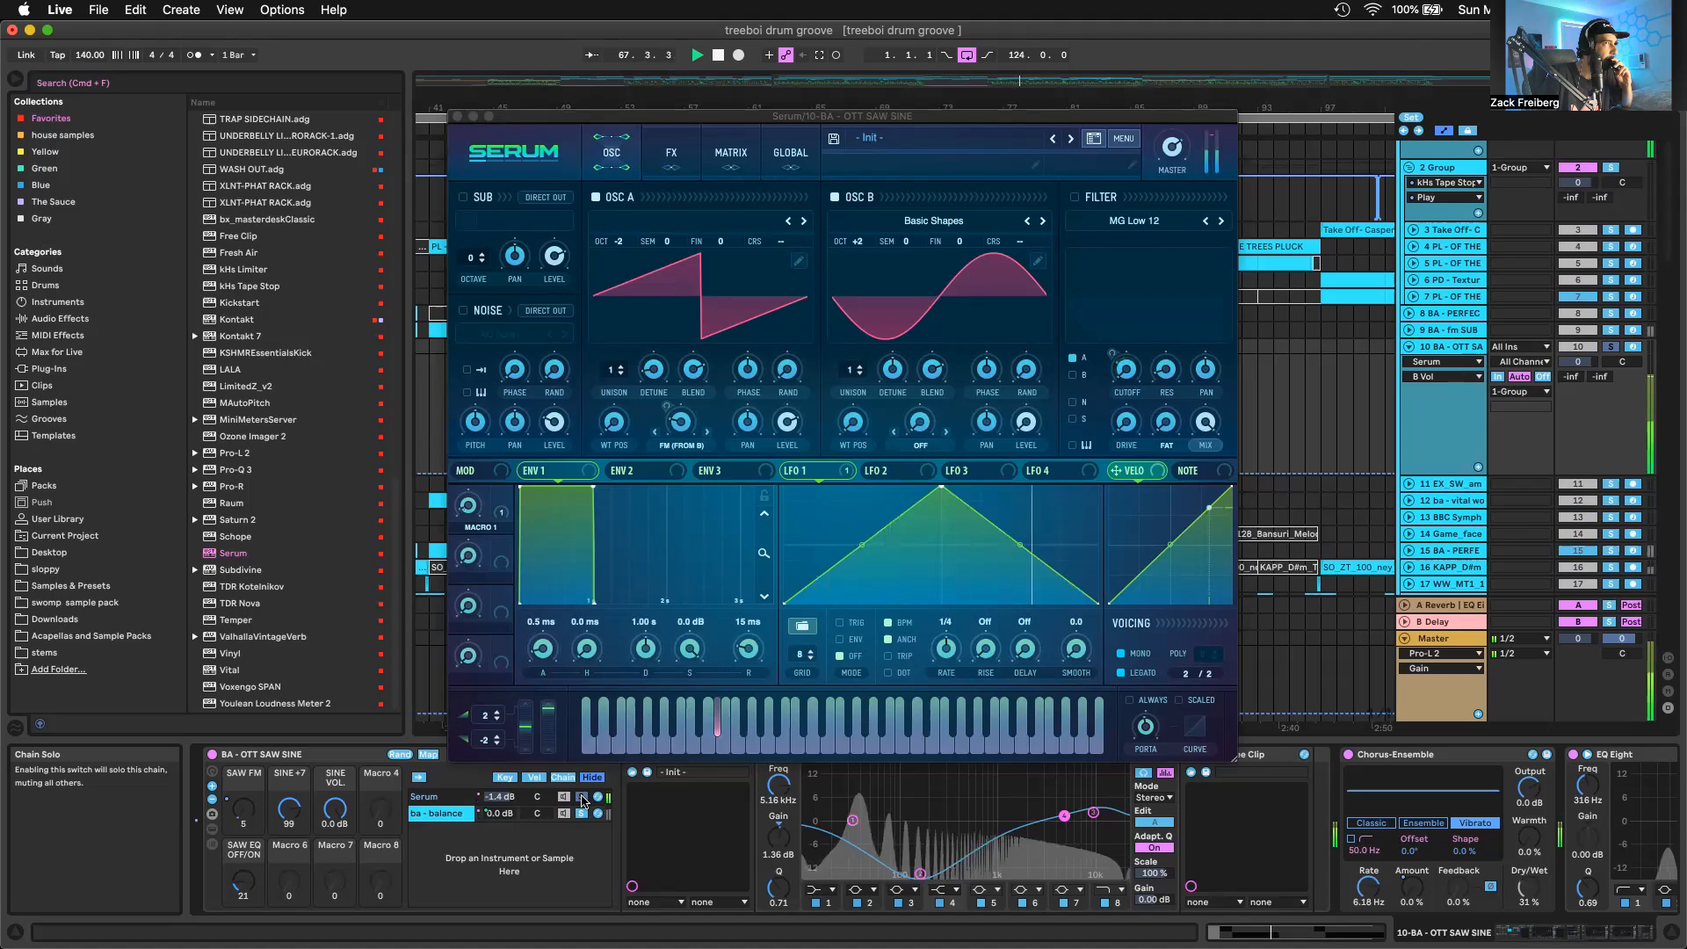
key("space")
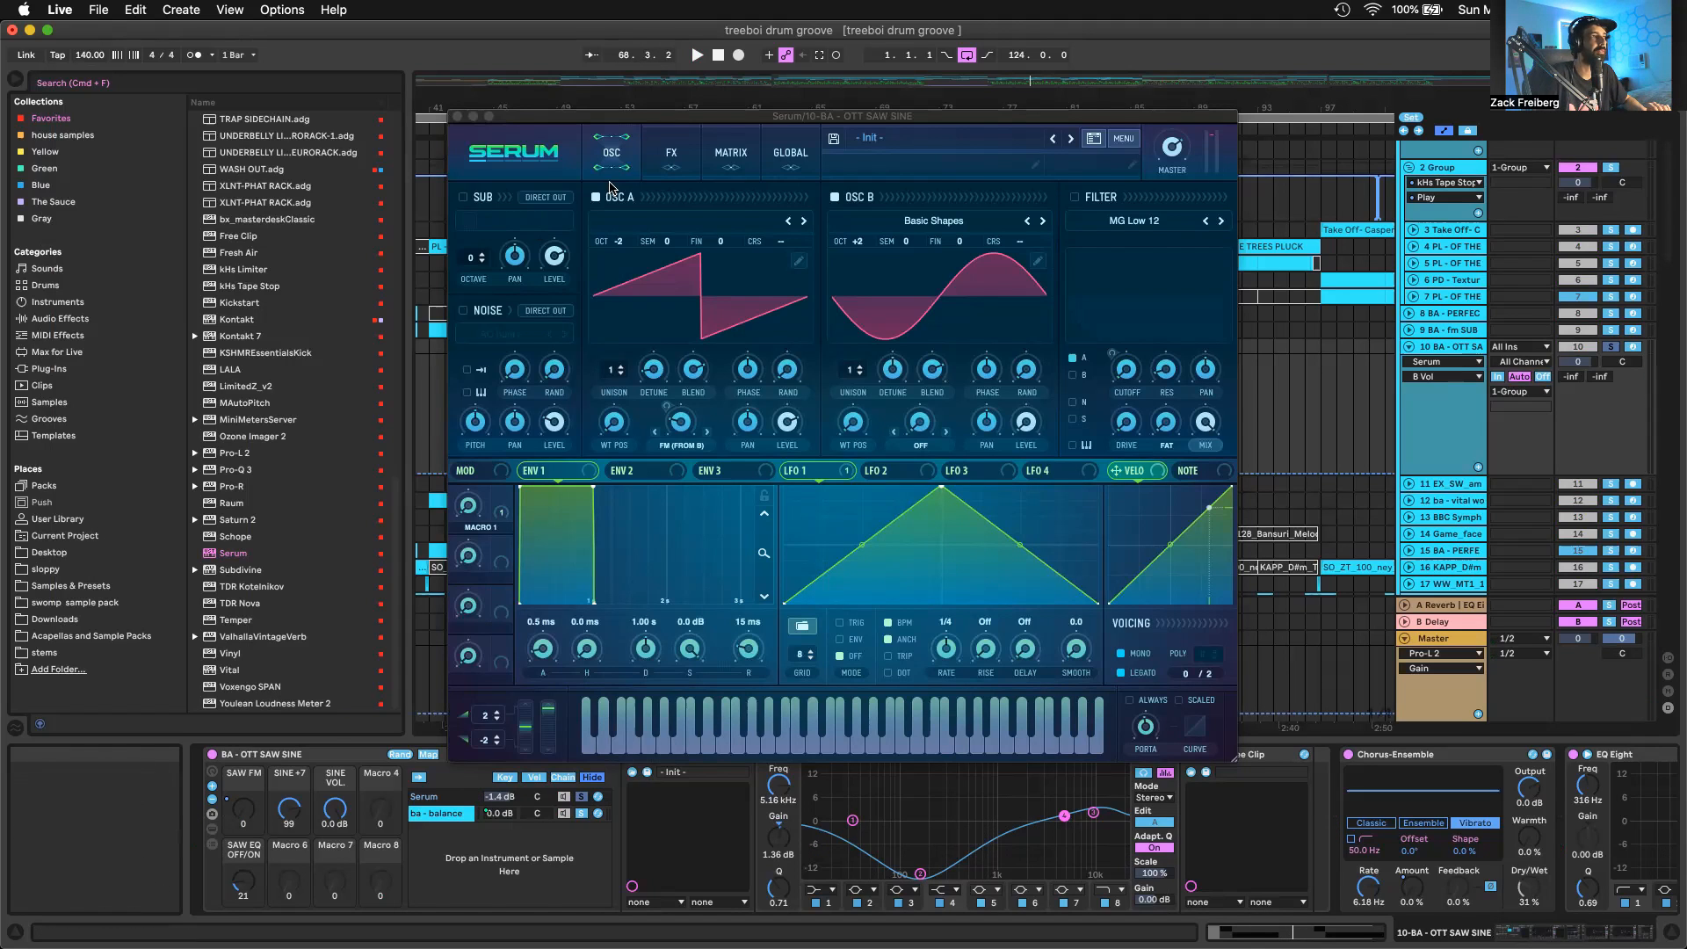
Check Serum's effects page and the modulation destinations assigned to Macro 1
left_click(671, 152)
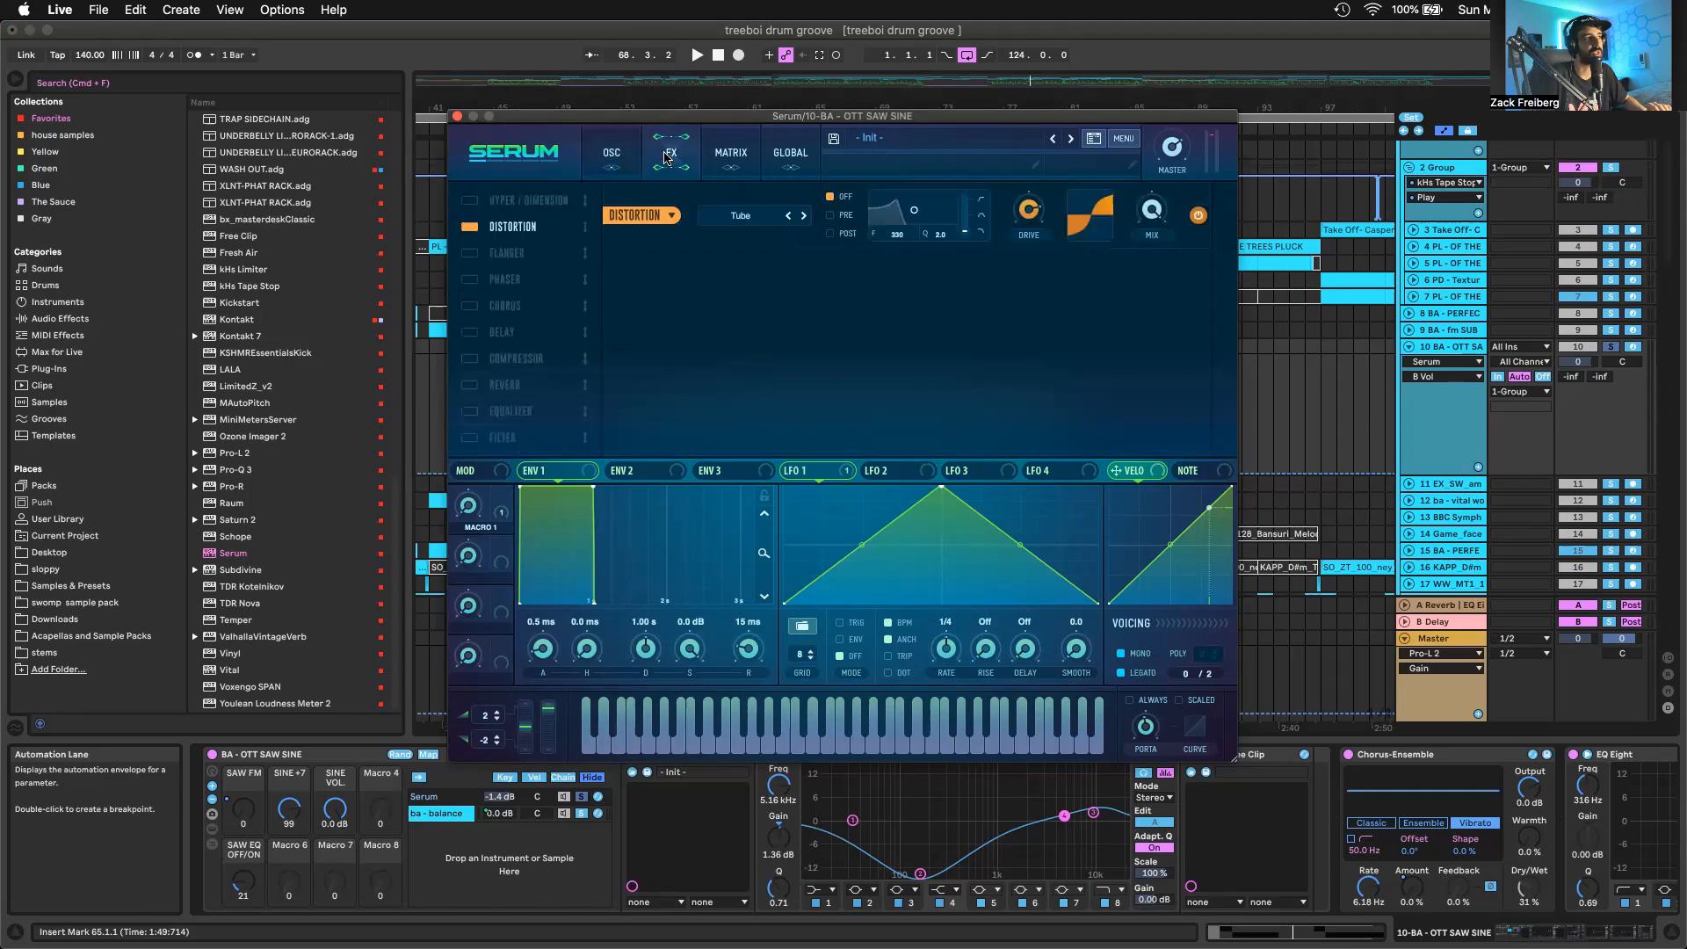
left_click(612, 151)
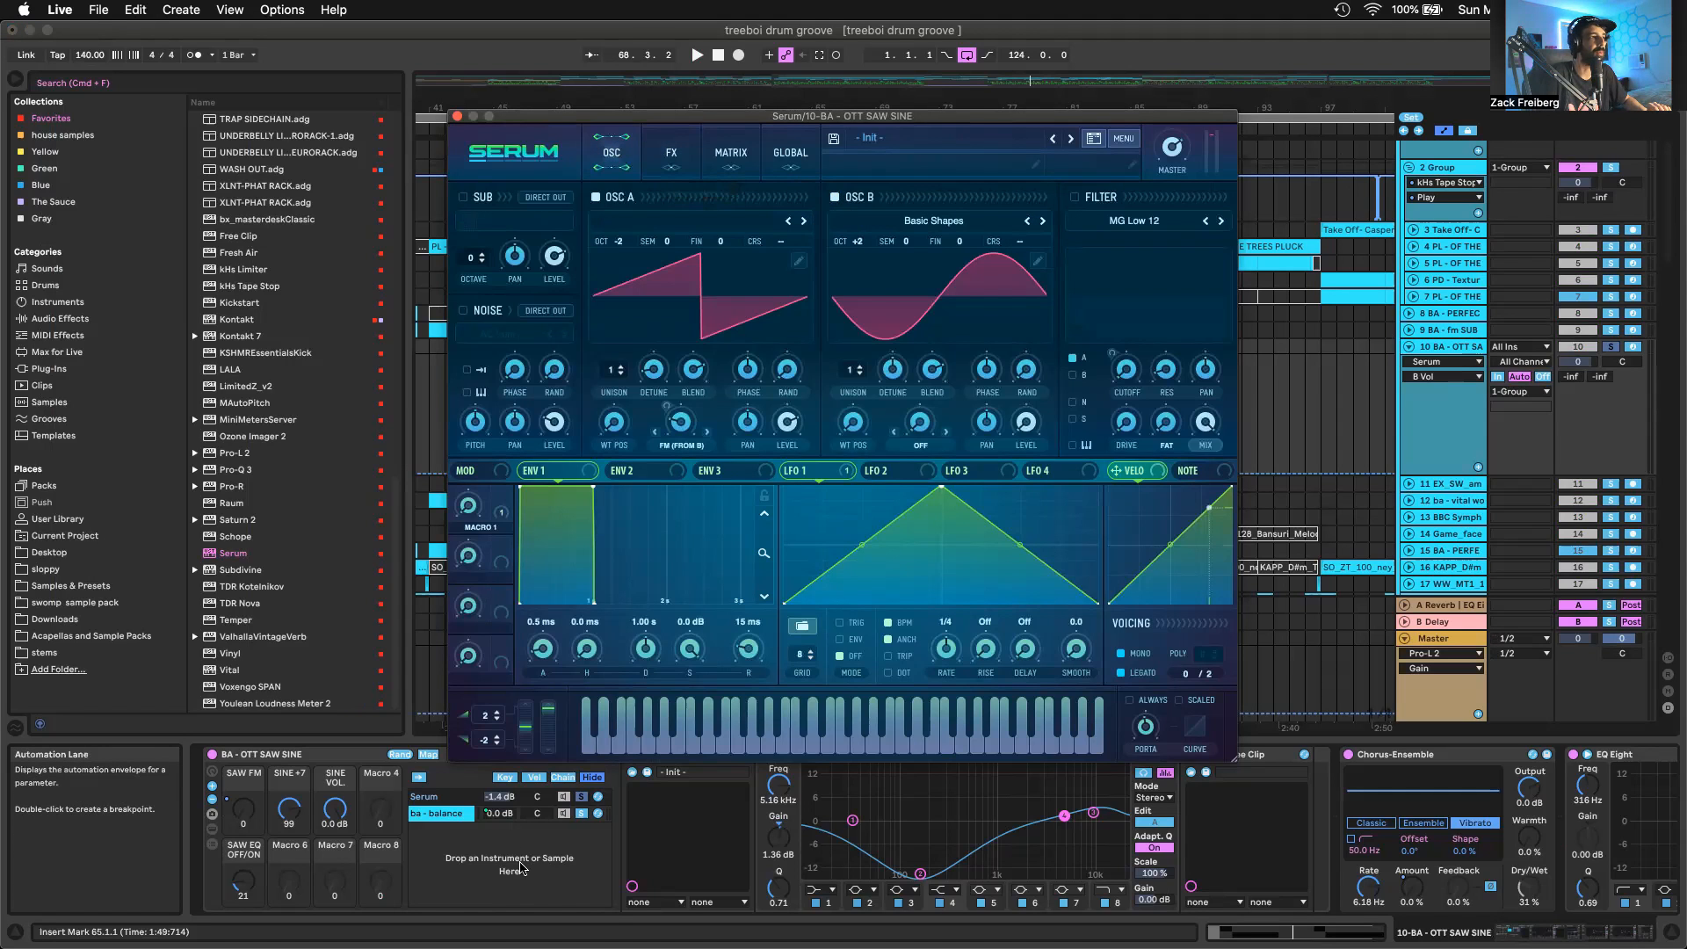
right_click(502, 496)
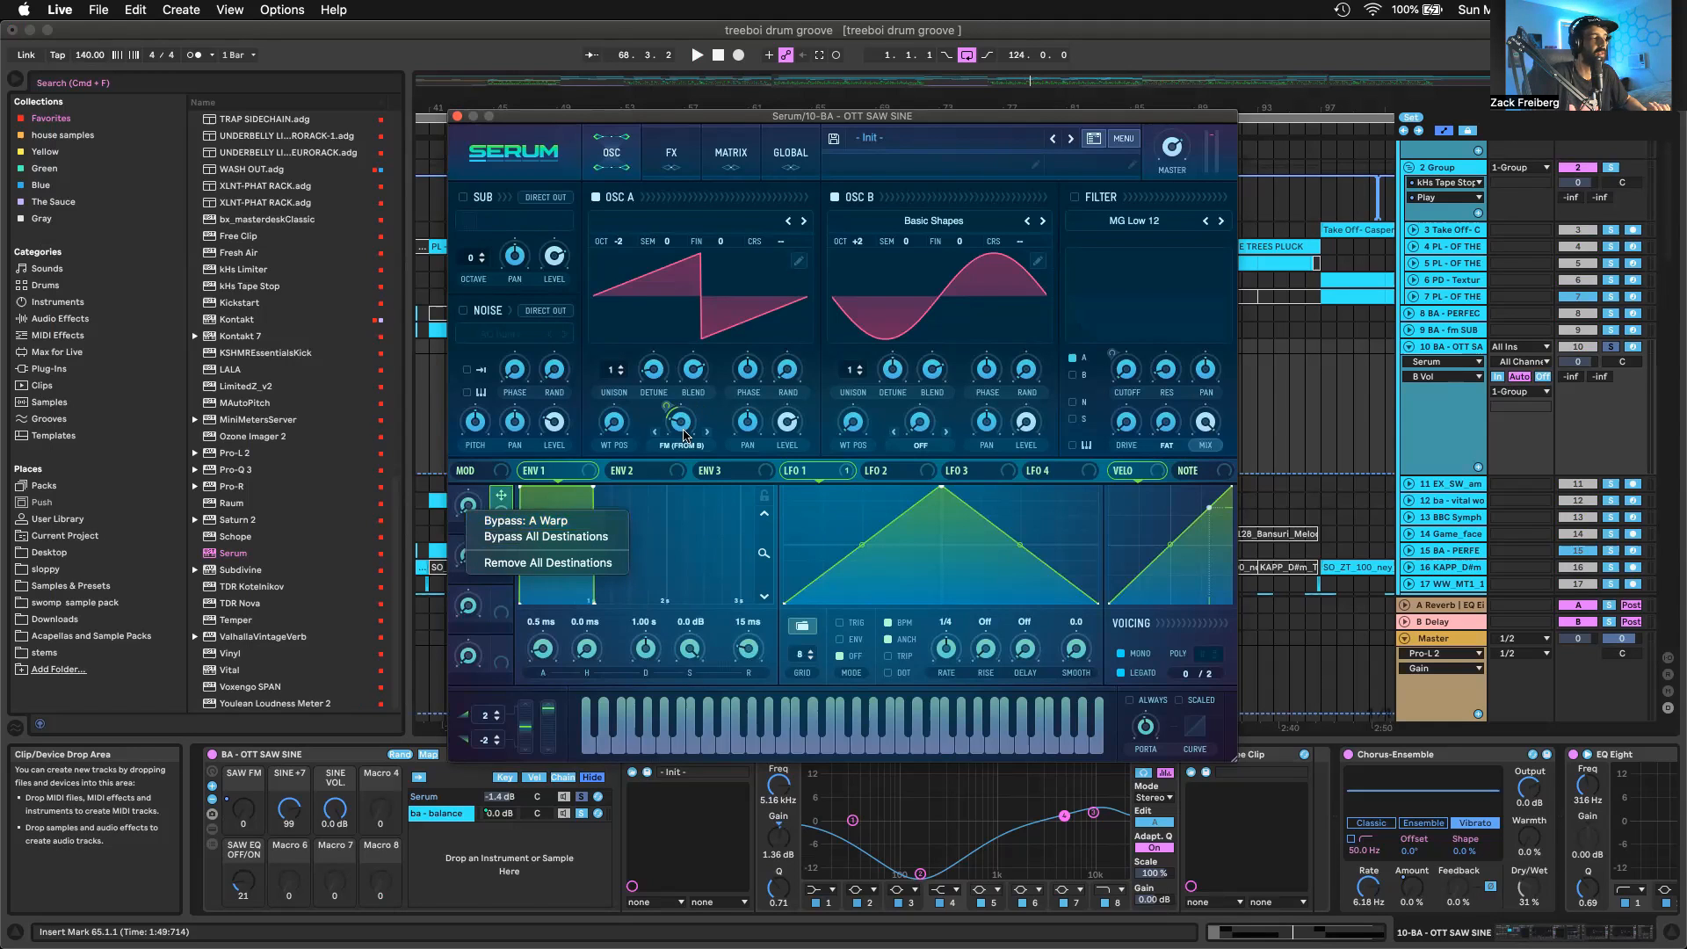
left_click(495, 501)
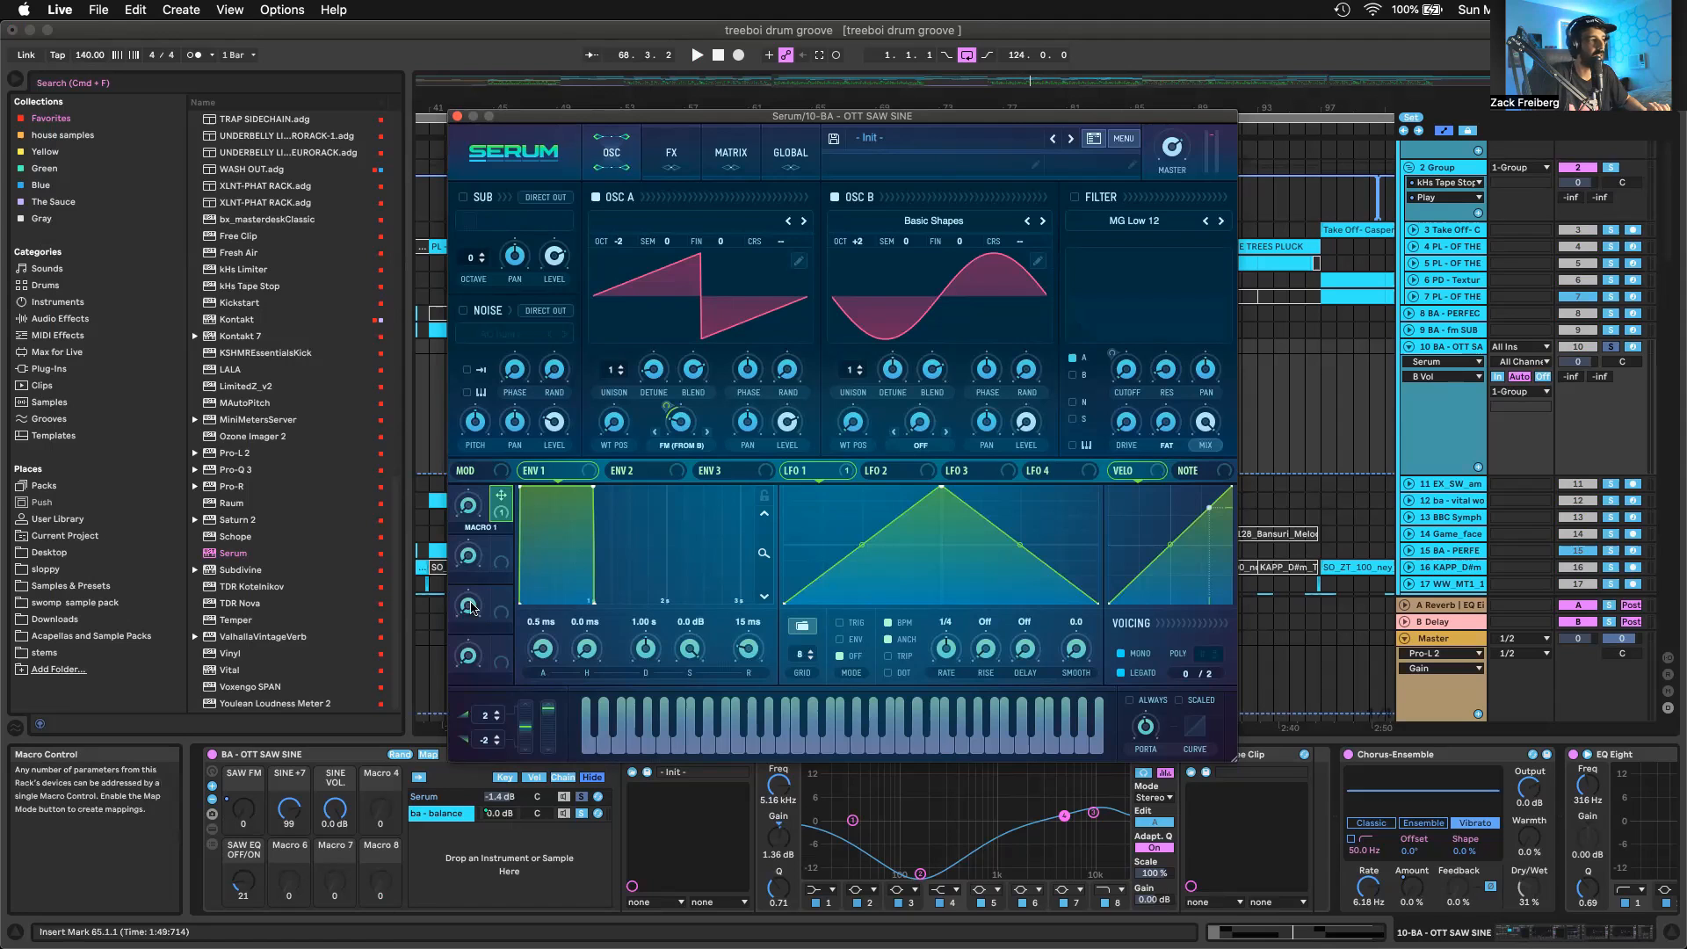
Expose Macro 1 on the saw chain's Serum device, check its rack macro mapping, and check oscillator A's FM (From B) modulator
left_click_drag(695, 118, 695, 101)
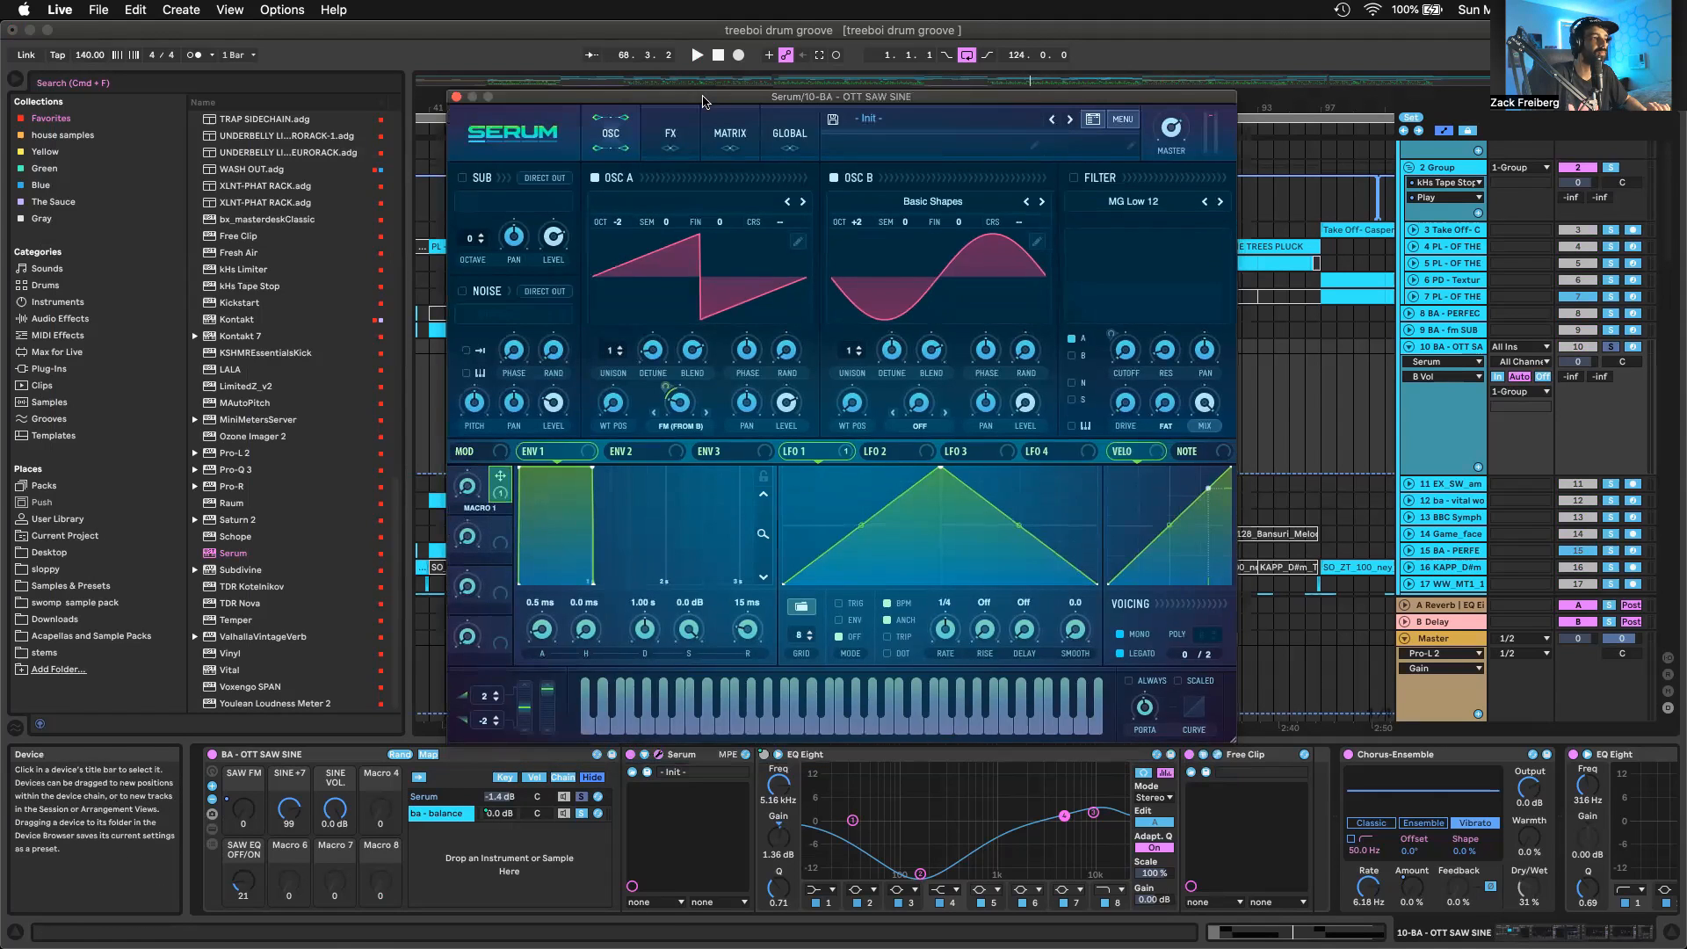
left_click(644, 753)
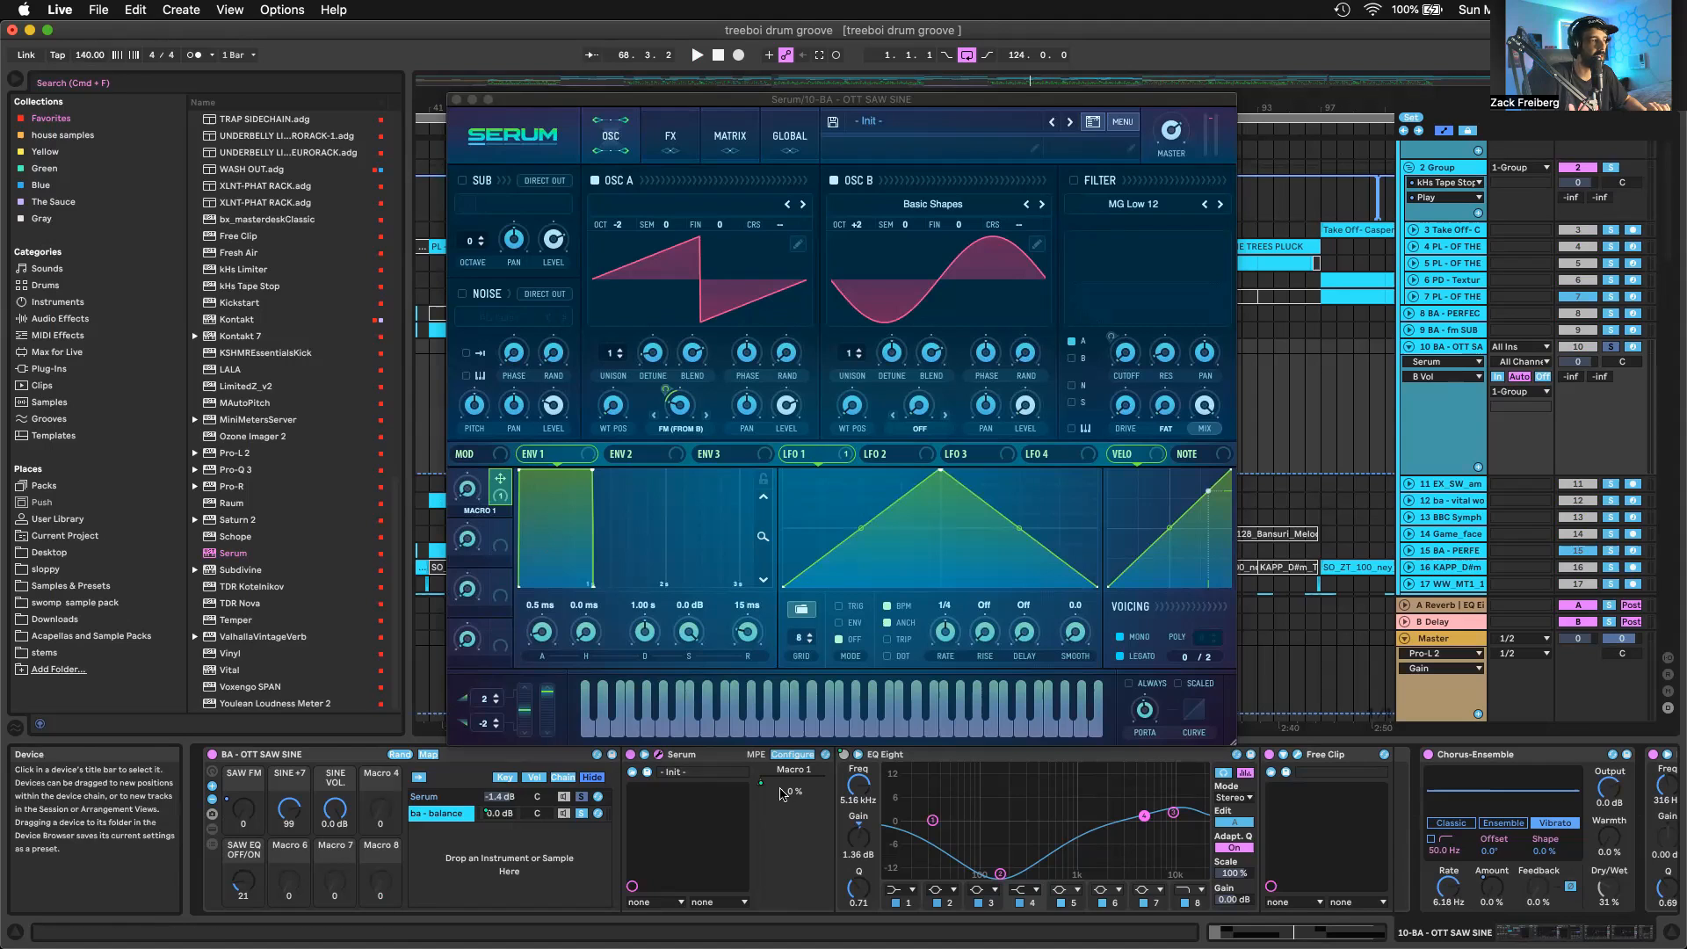
right_click(761, 788)
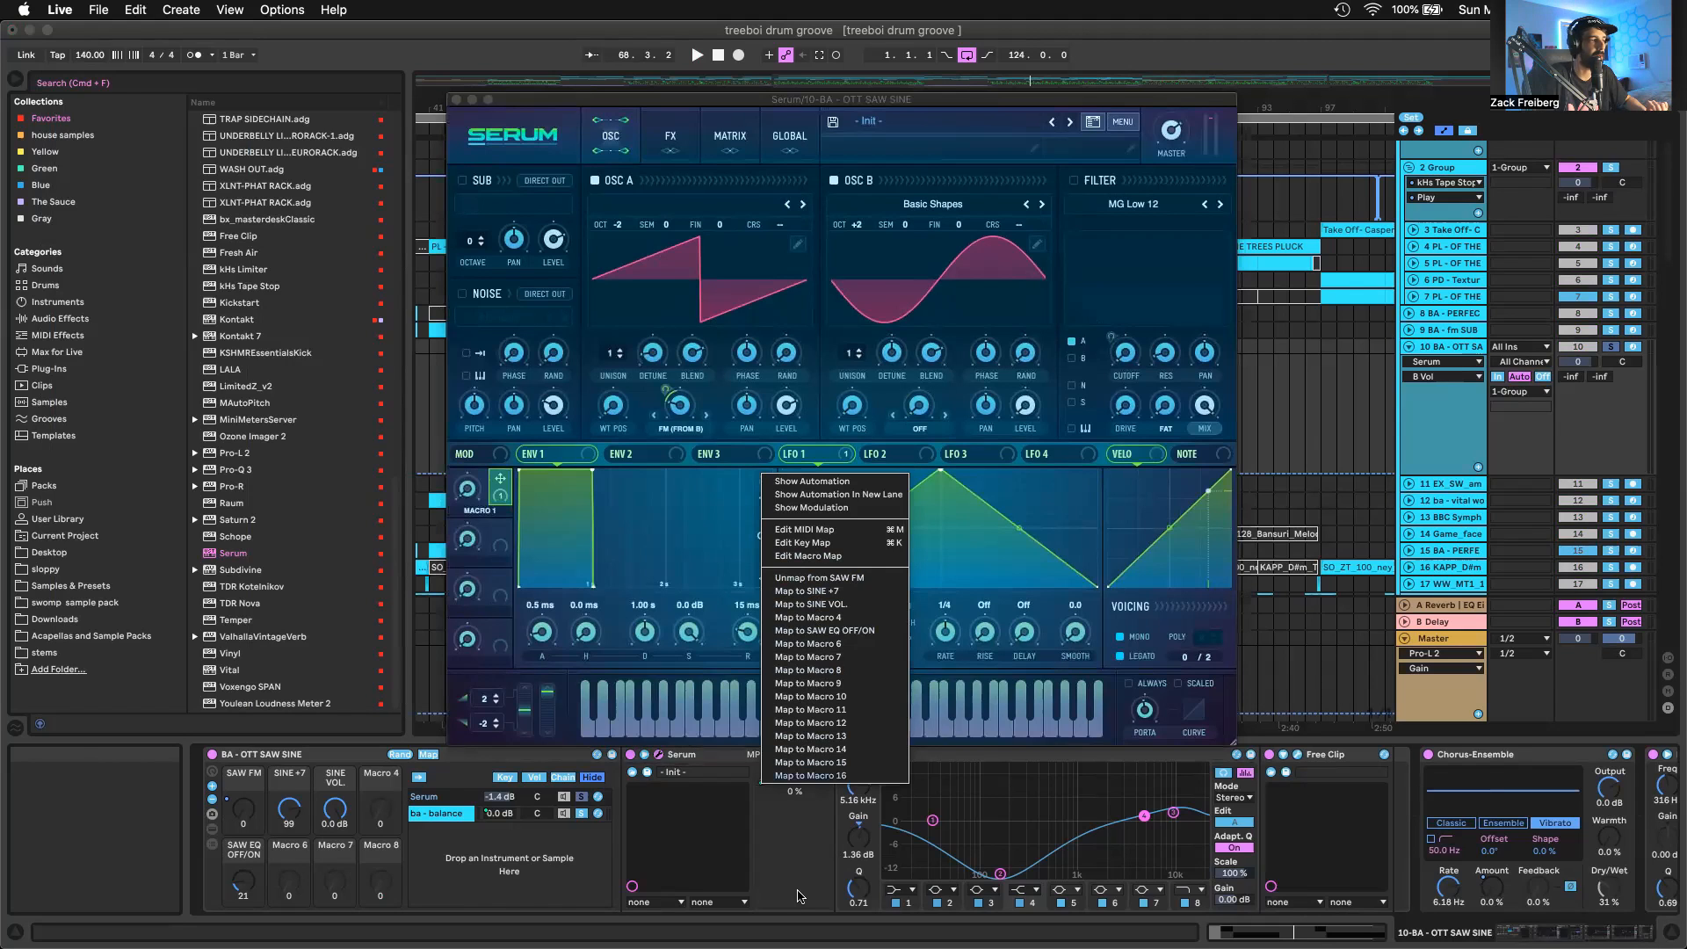
left_click(798, 893)
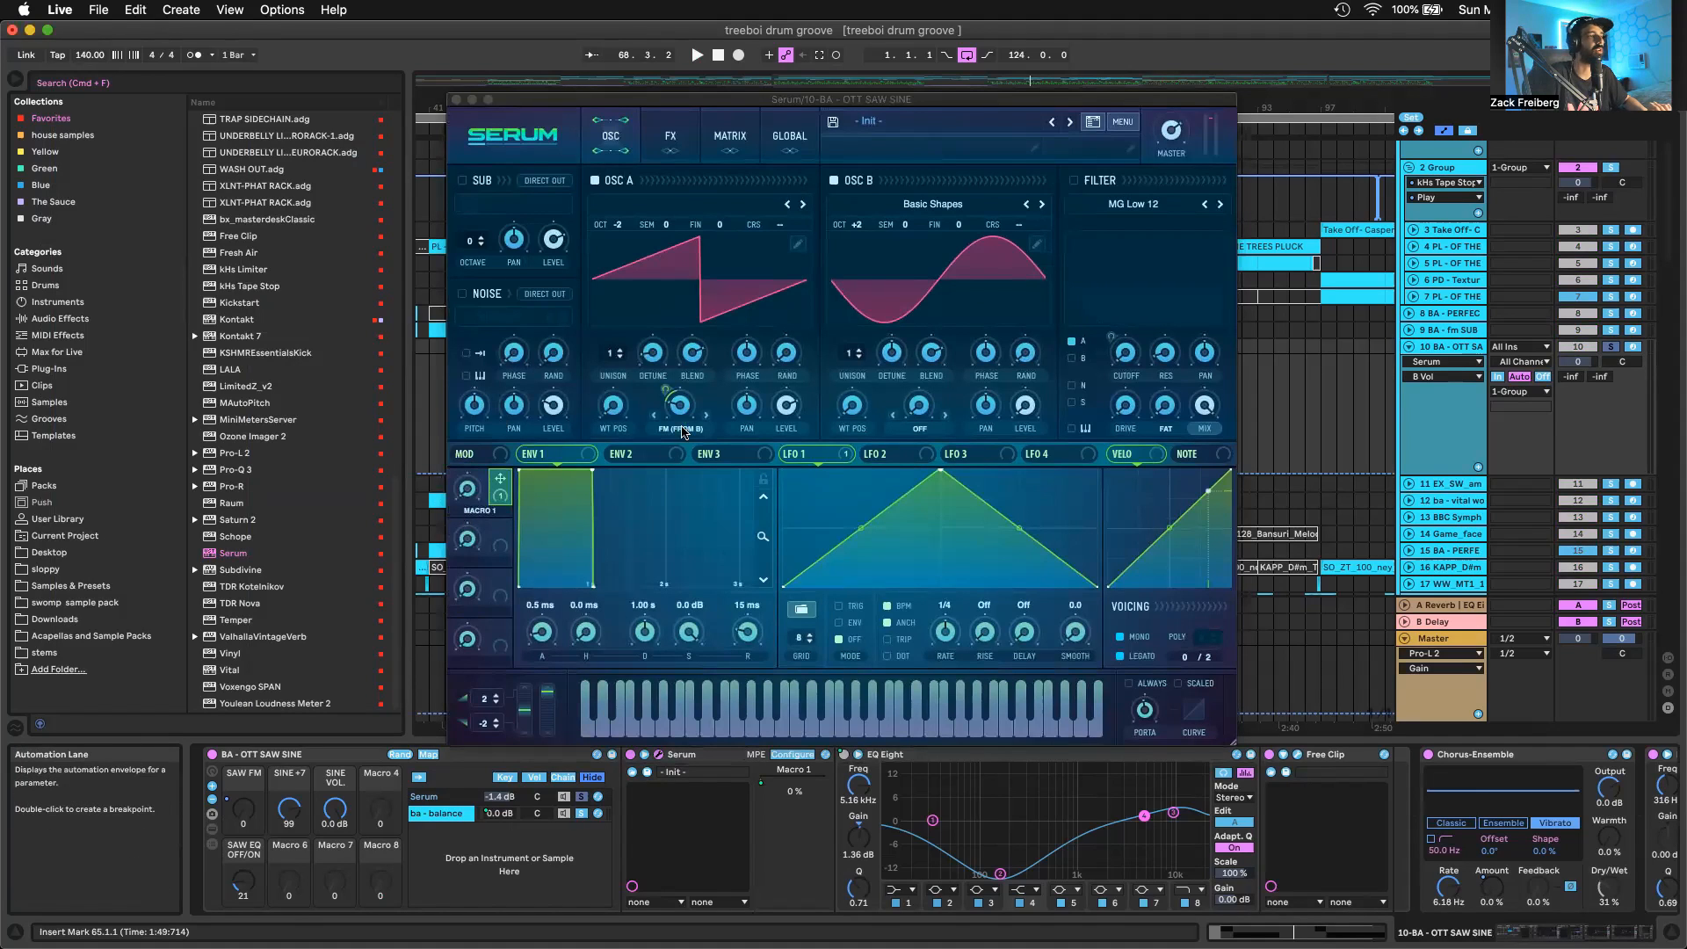
mouse_move(680, 402)
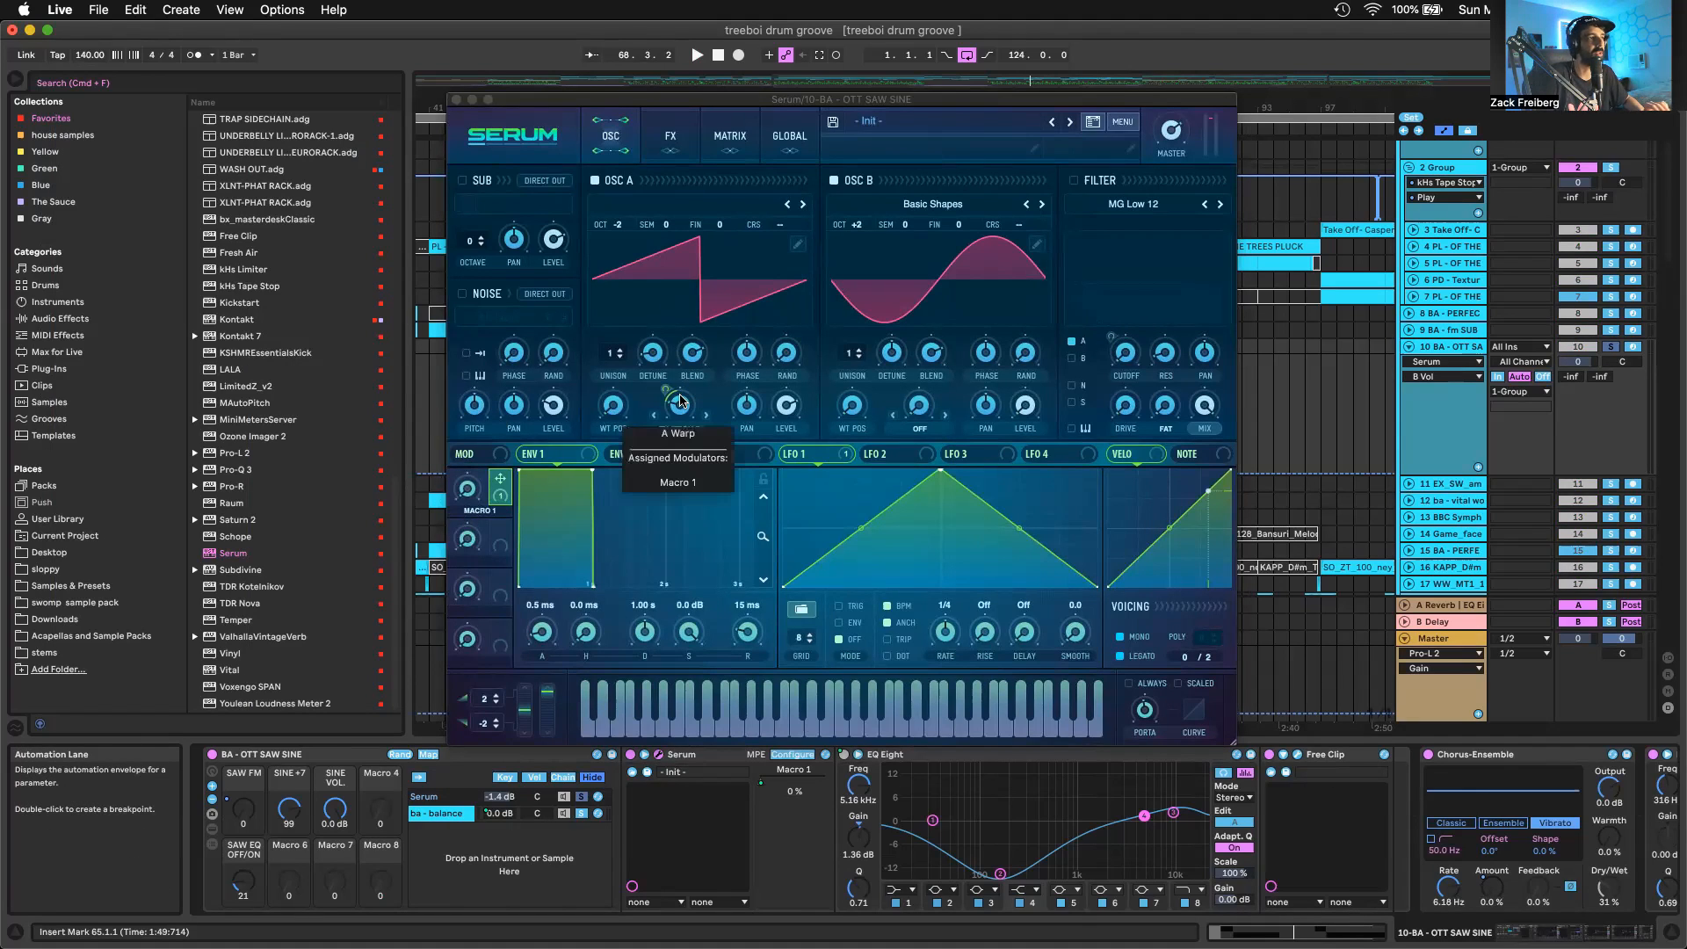
key("super+w")
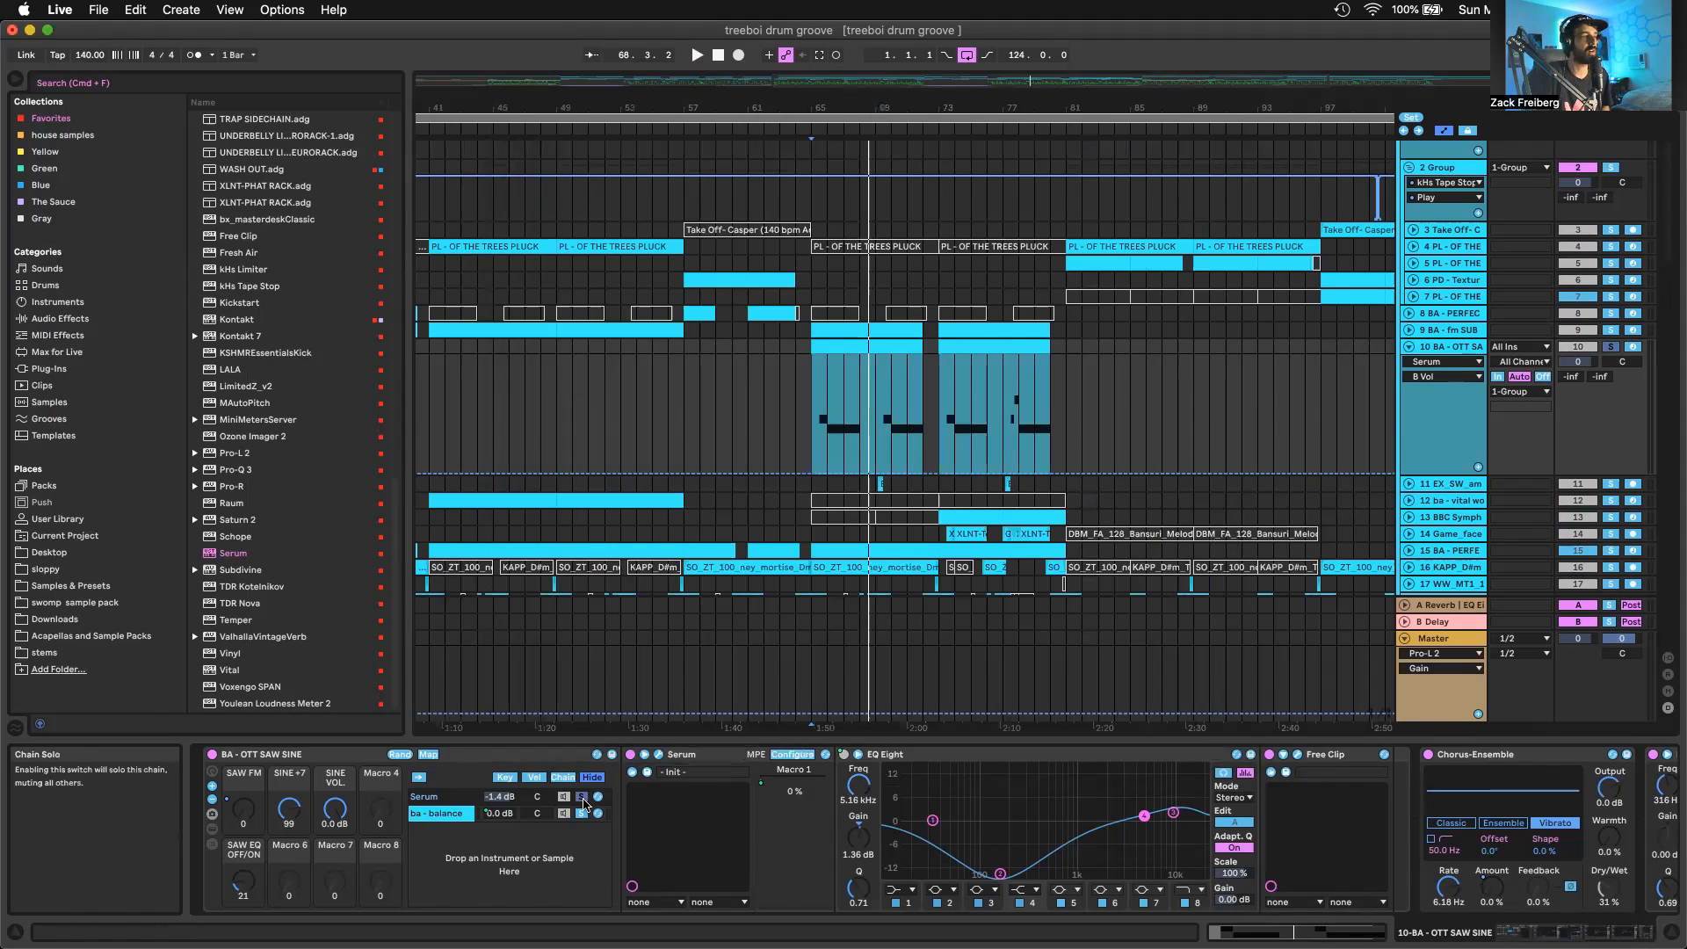
Open Serum in the ba - balance chain, examine oscillator B's level modulation and the sub oscillator switch, and audition the patch
left_click(458, 797)
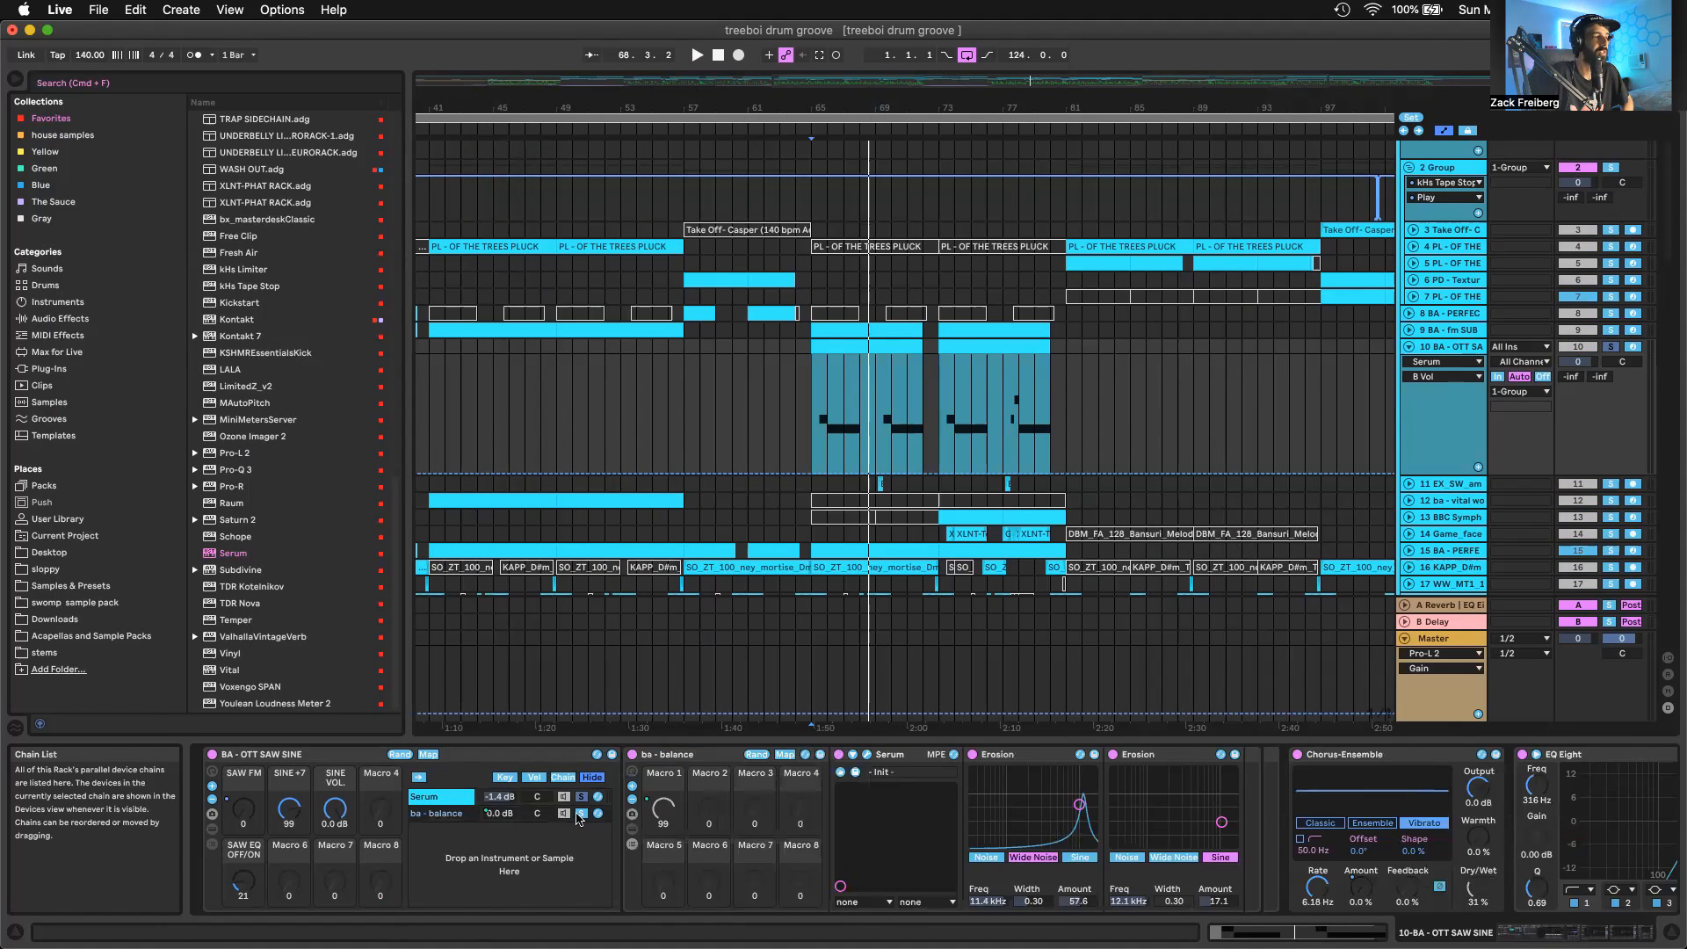
left_click(868, 755)
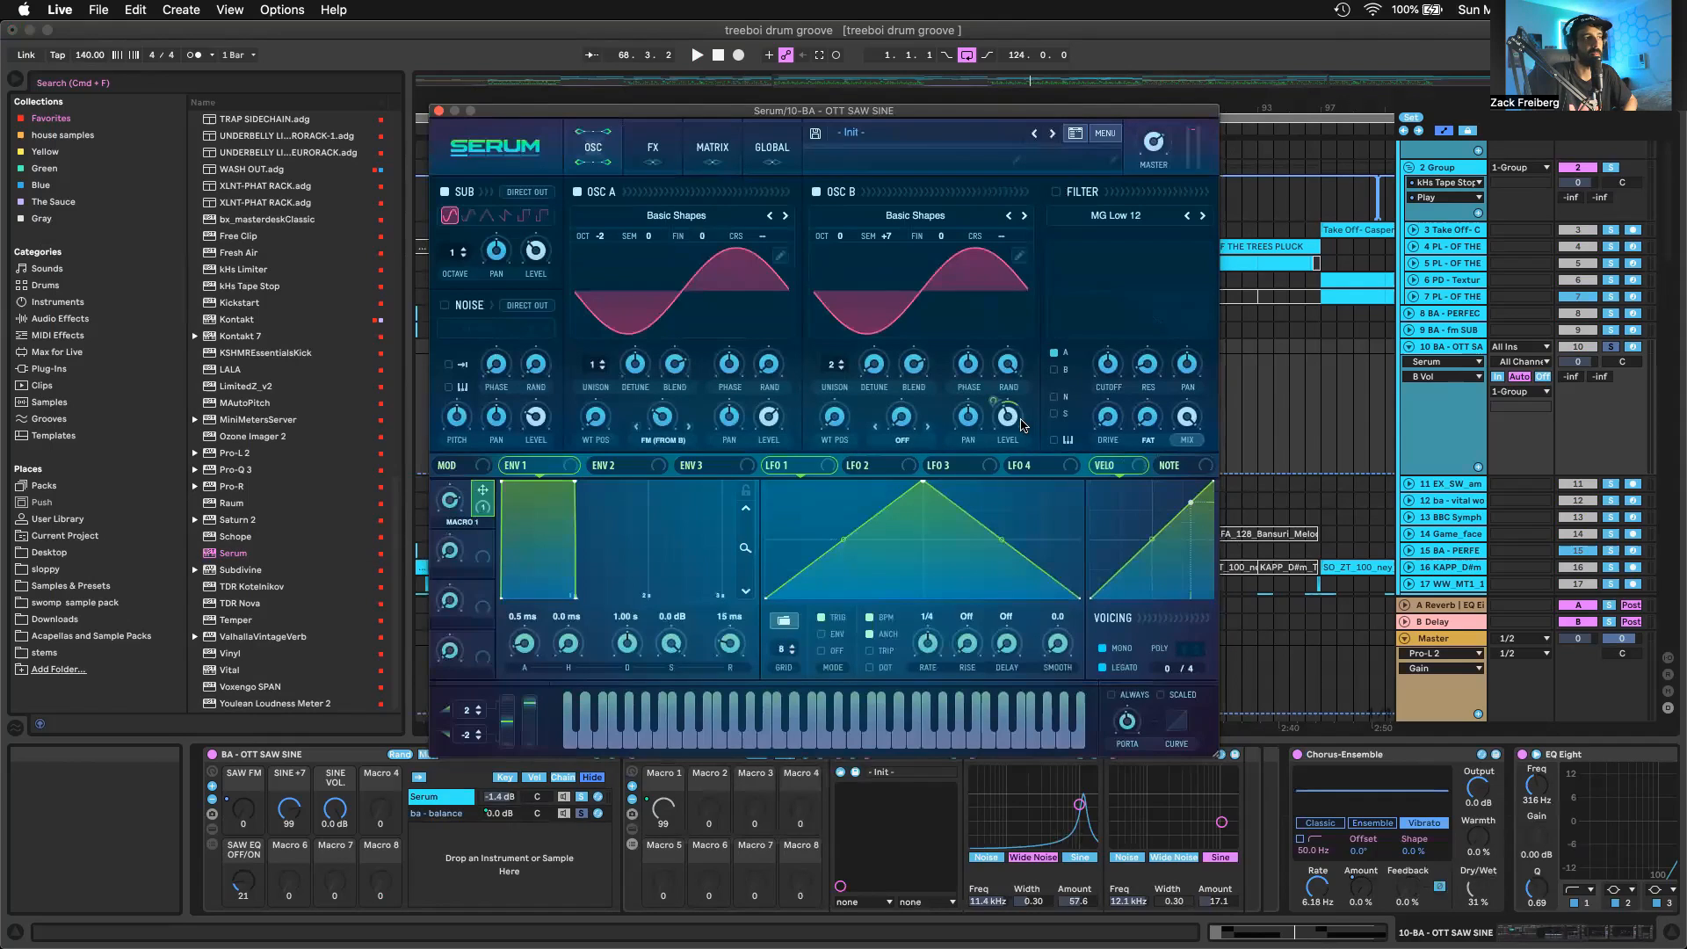
mouse_move(1006, 416)
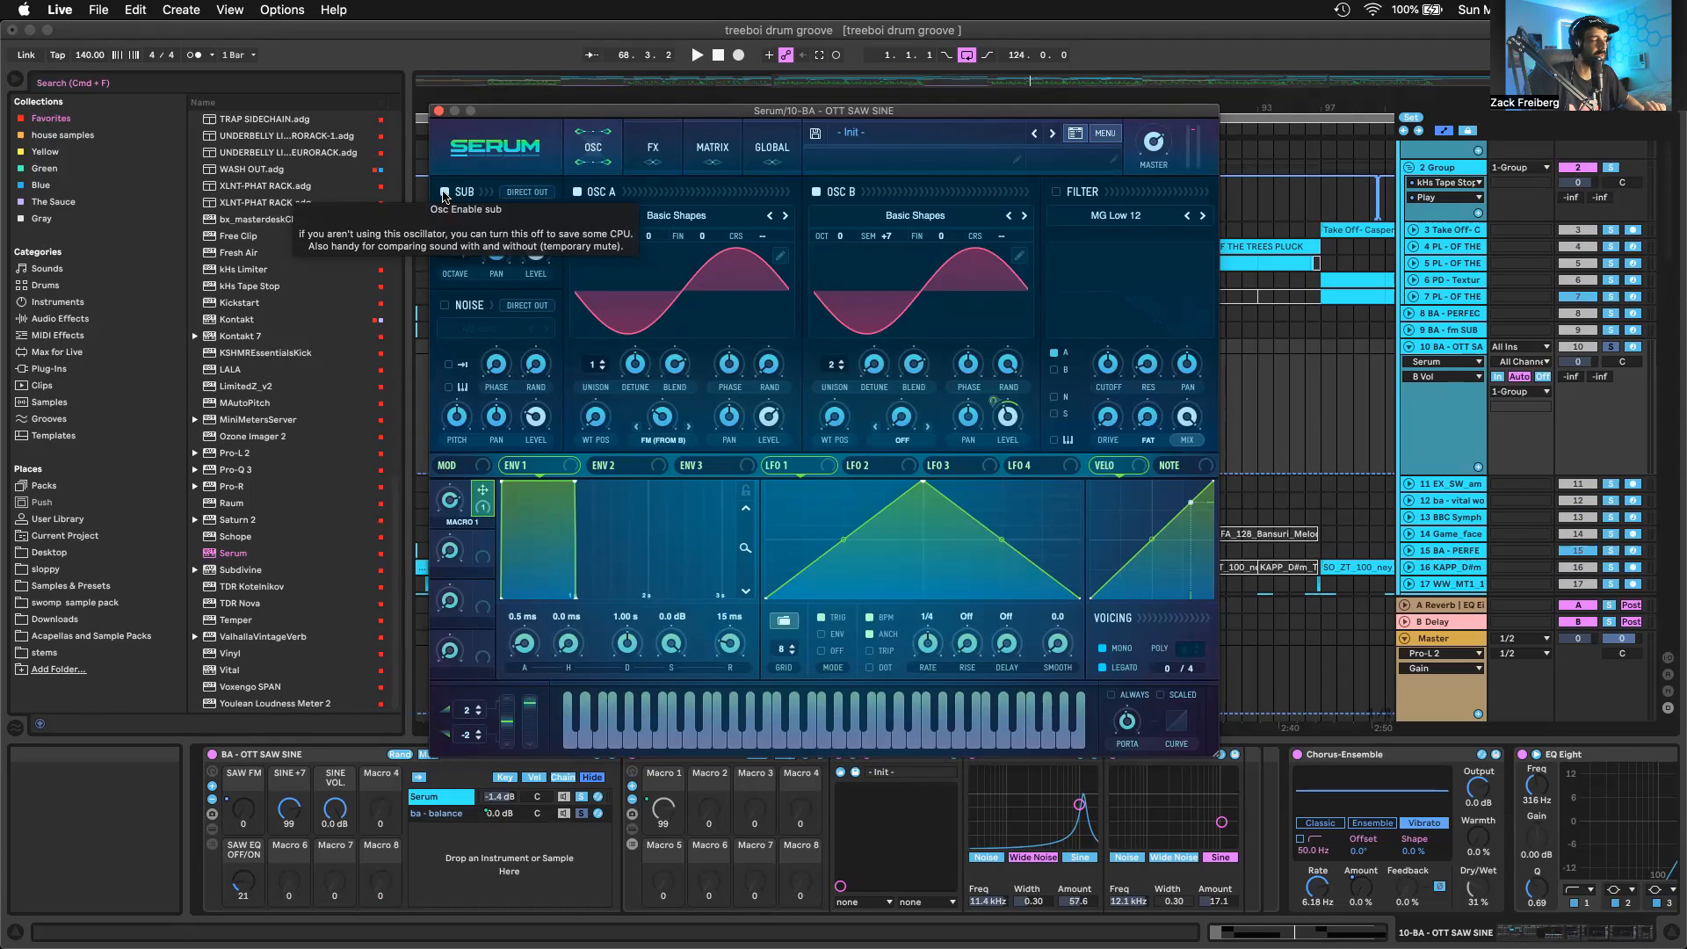
left_click(444, 194)
key("space")
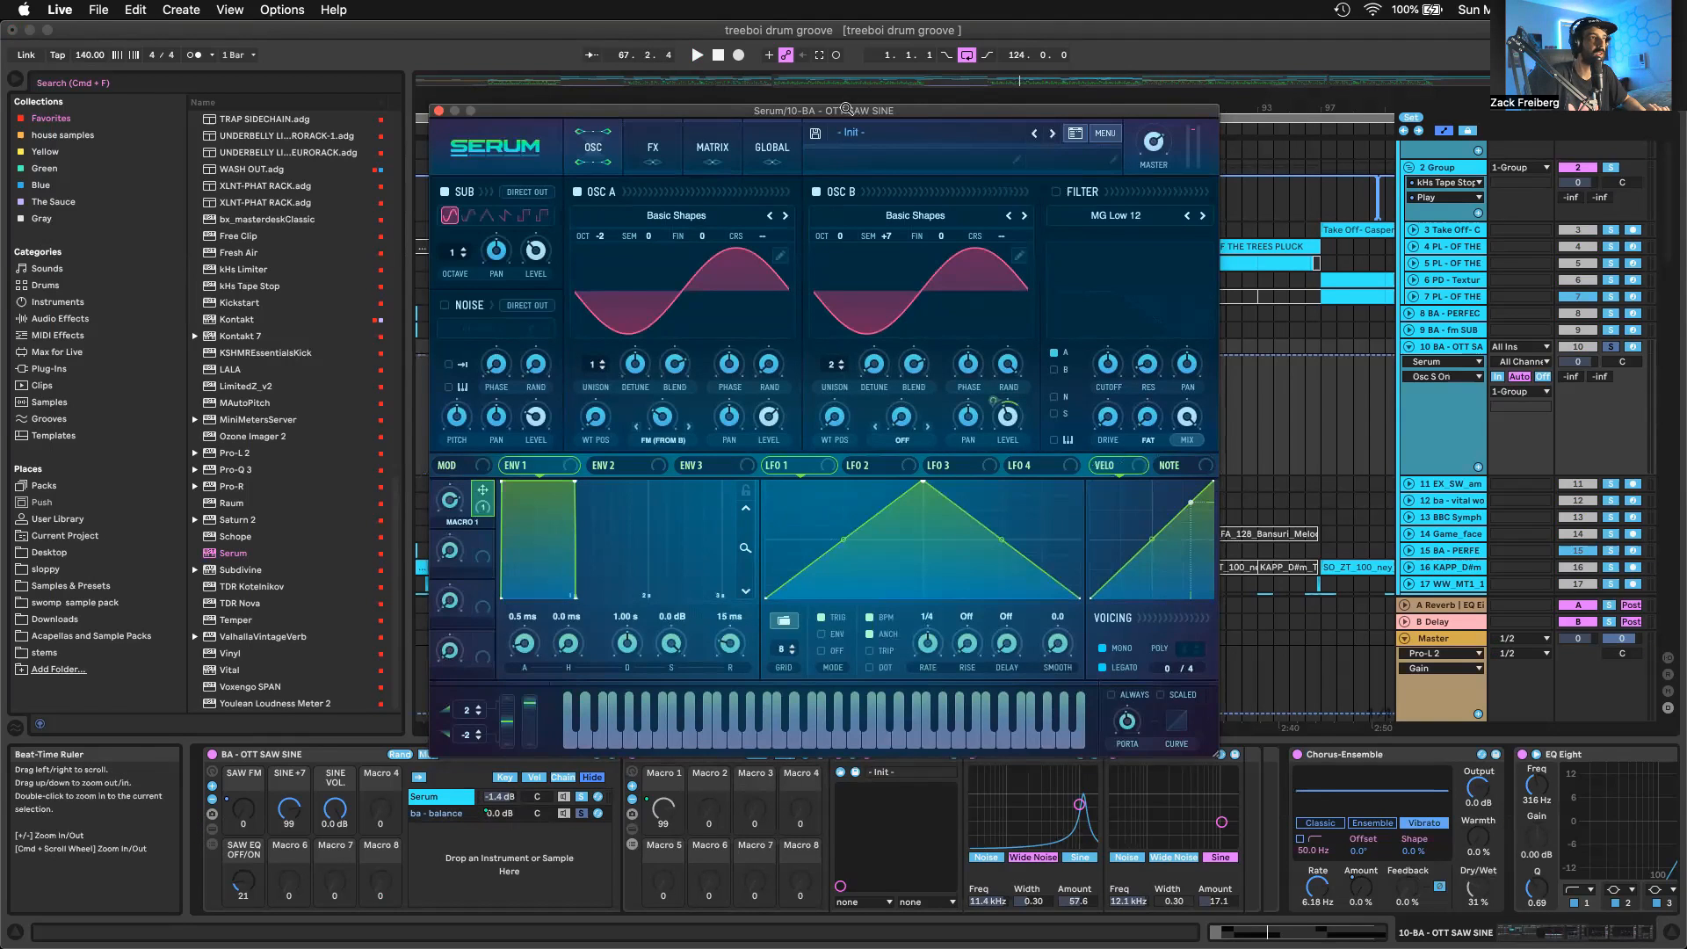
Check the rack macro mapping of ba - balance's Macro 1, and show the SINE VOL. and SAW EQ OFF/ON automation lanes
left_click_drag(615, 111, 623, 28)
left_click(865, 754)
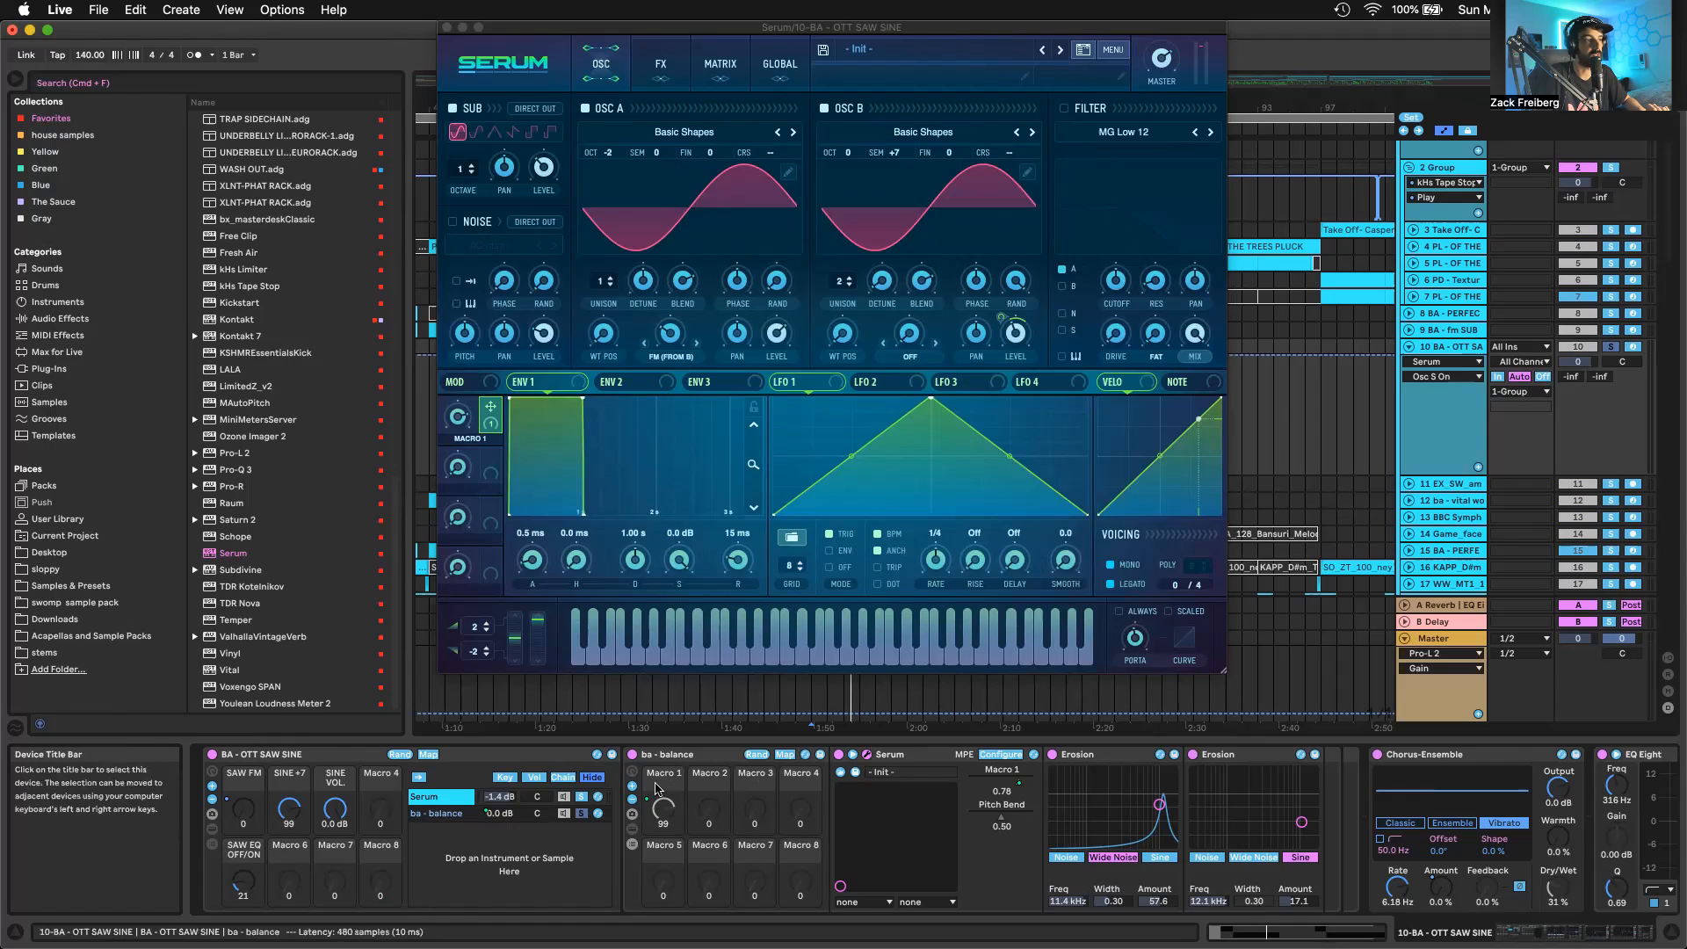
right_click(658, 810)
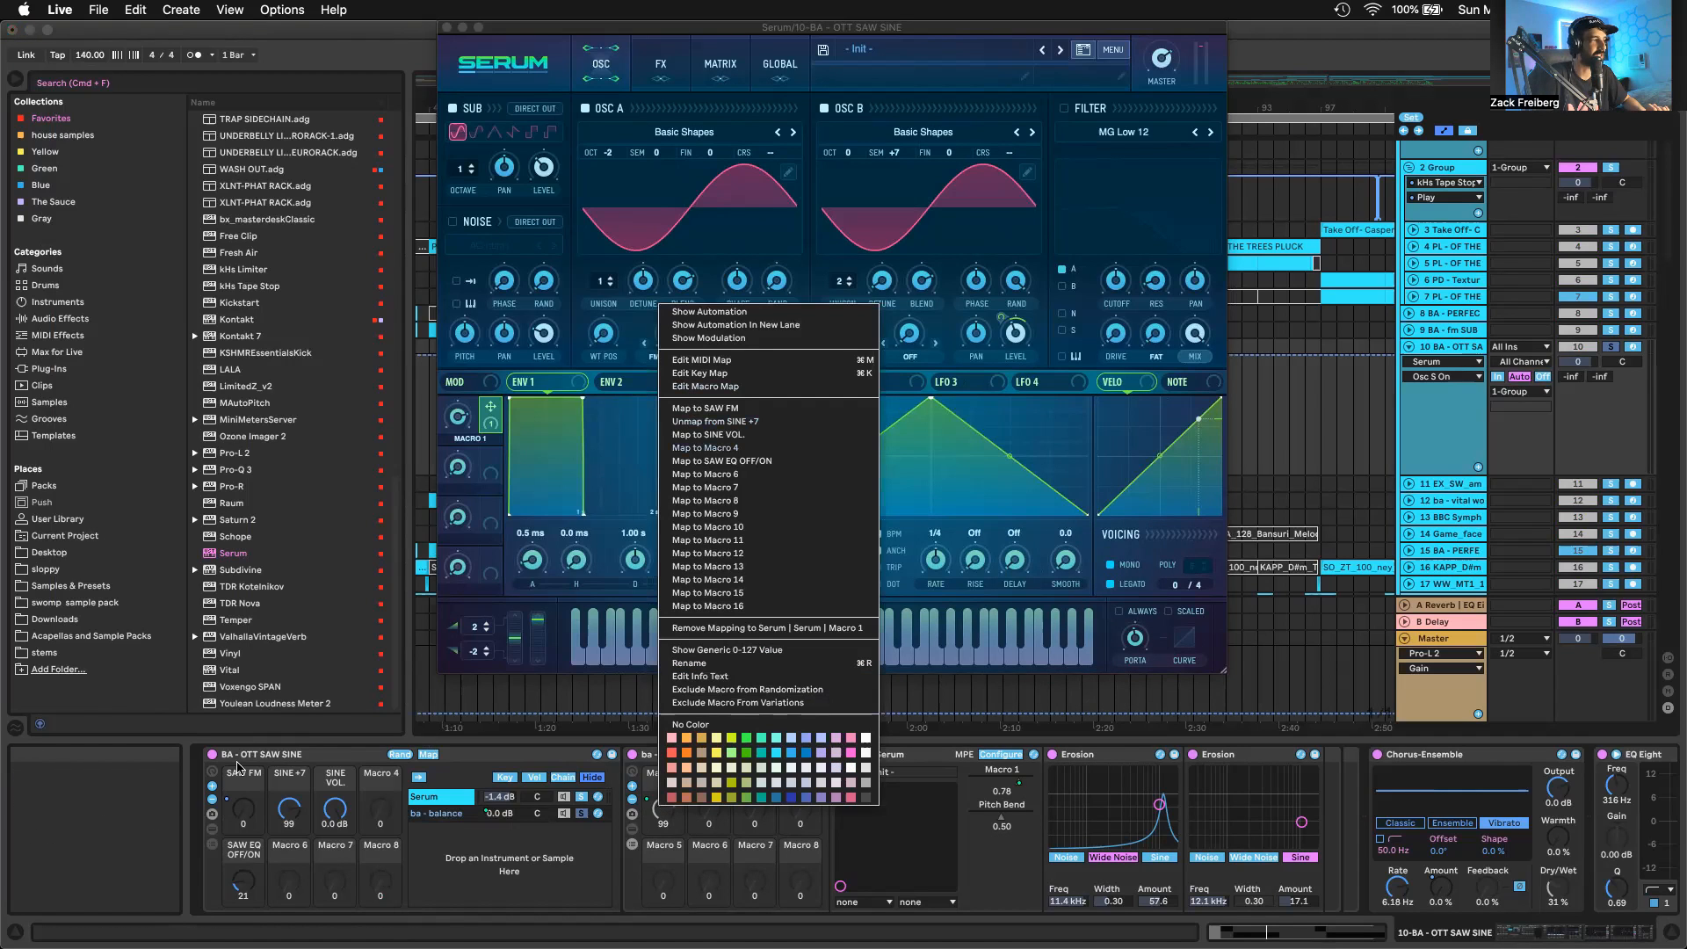
left_click(292, 779)
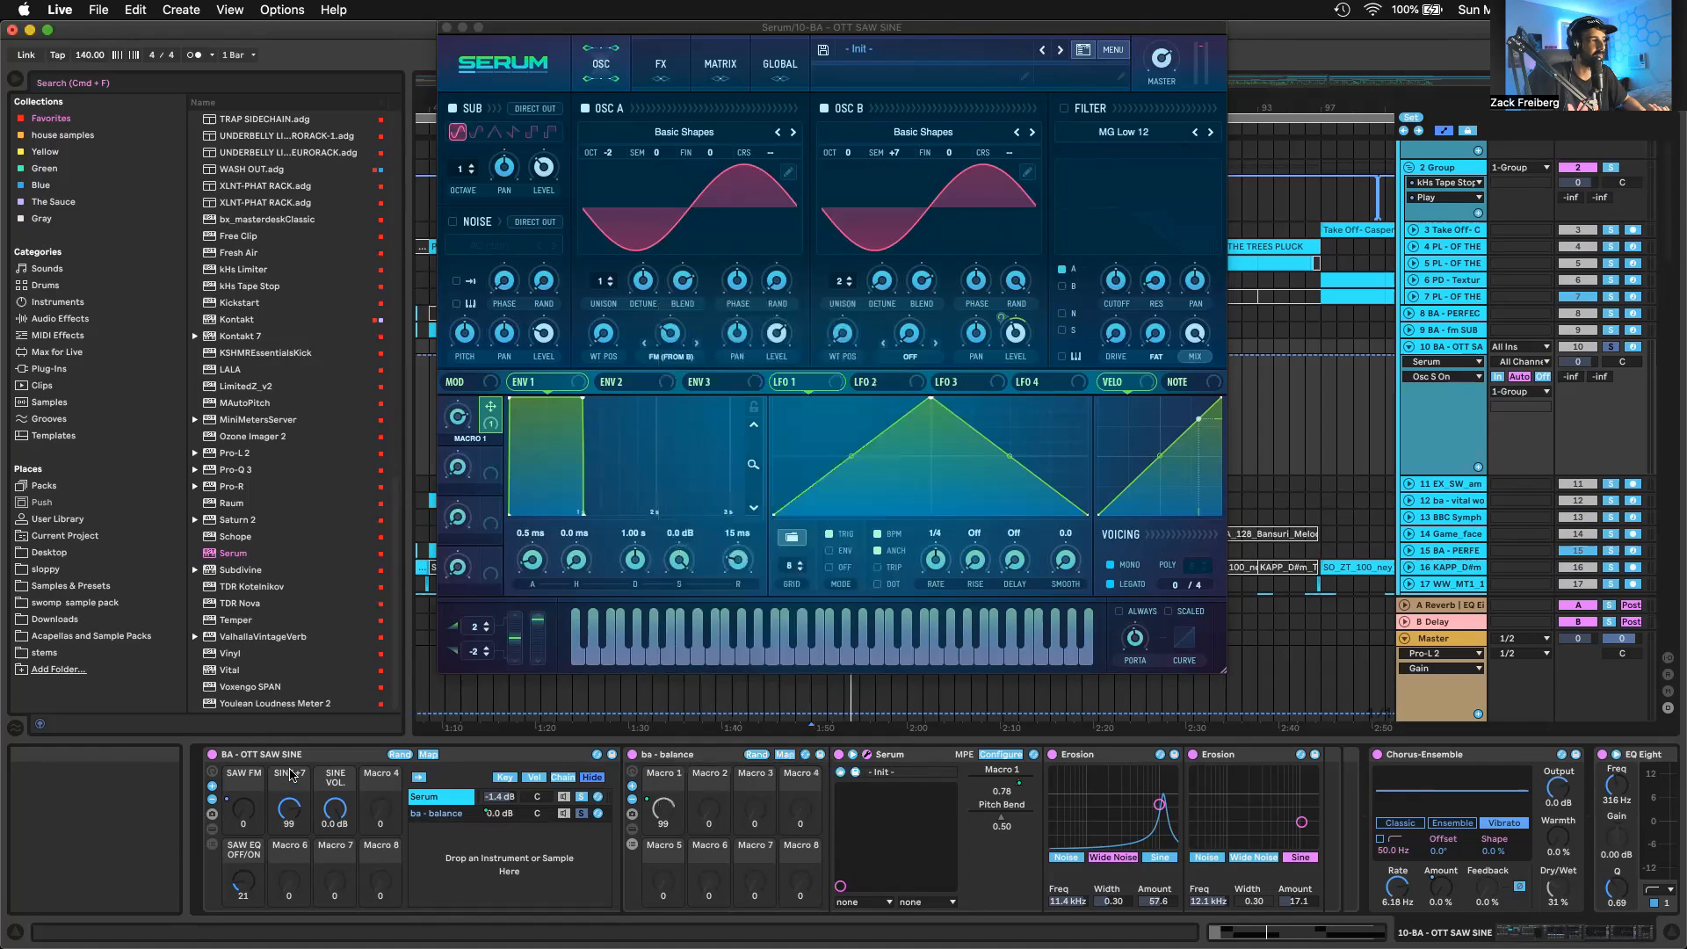
left_click(335, 812)
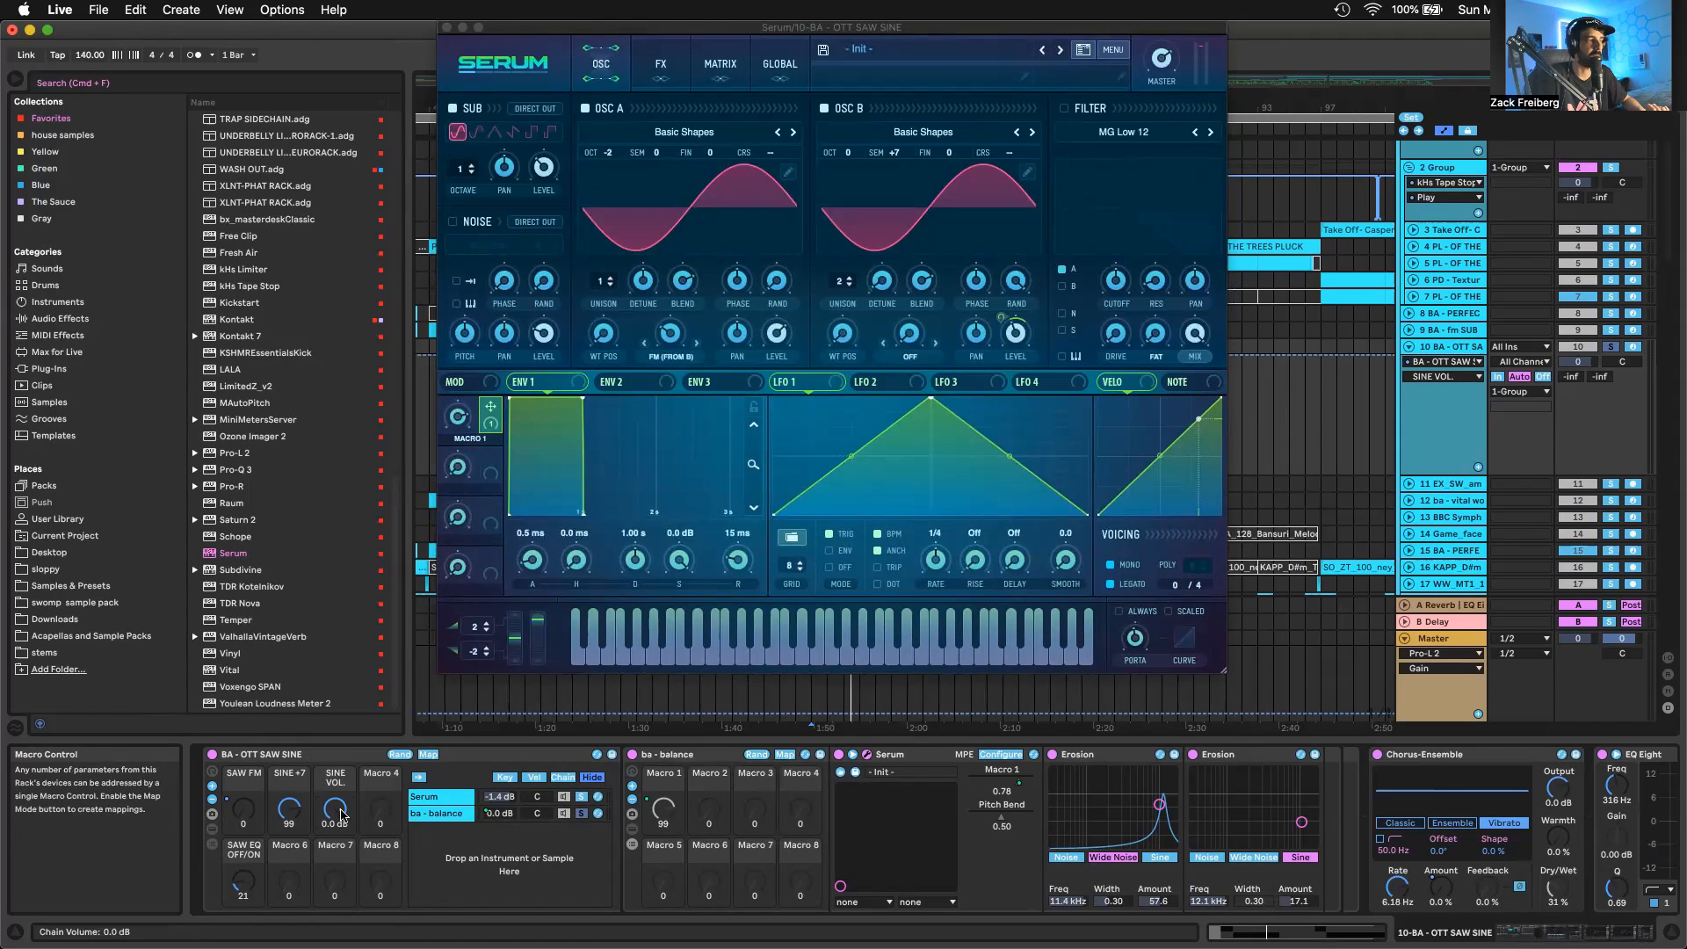
left_click(247, 884)
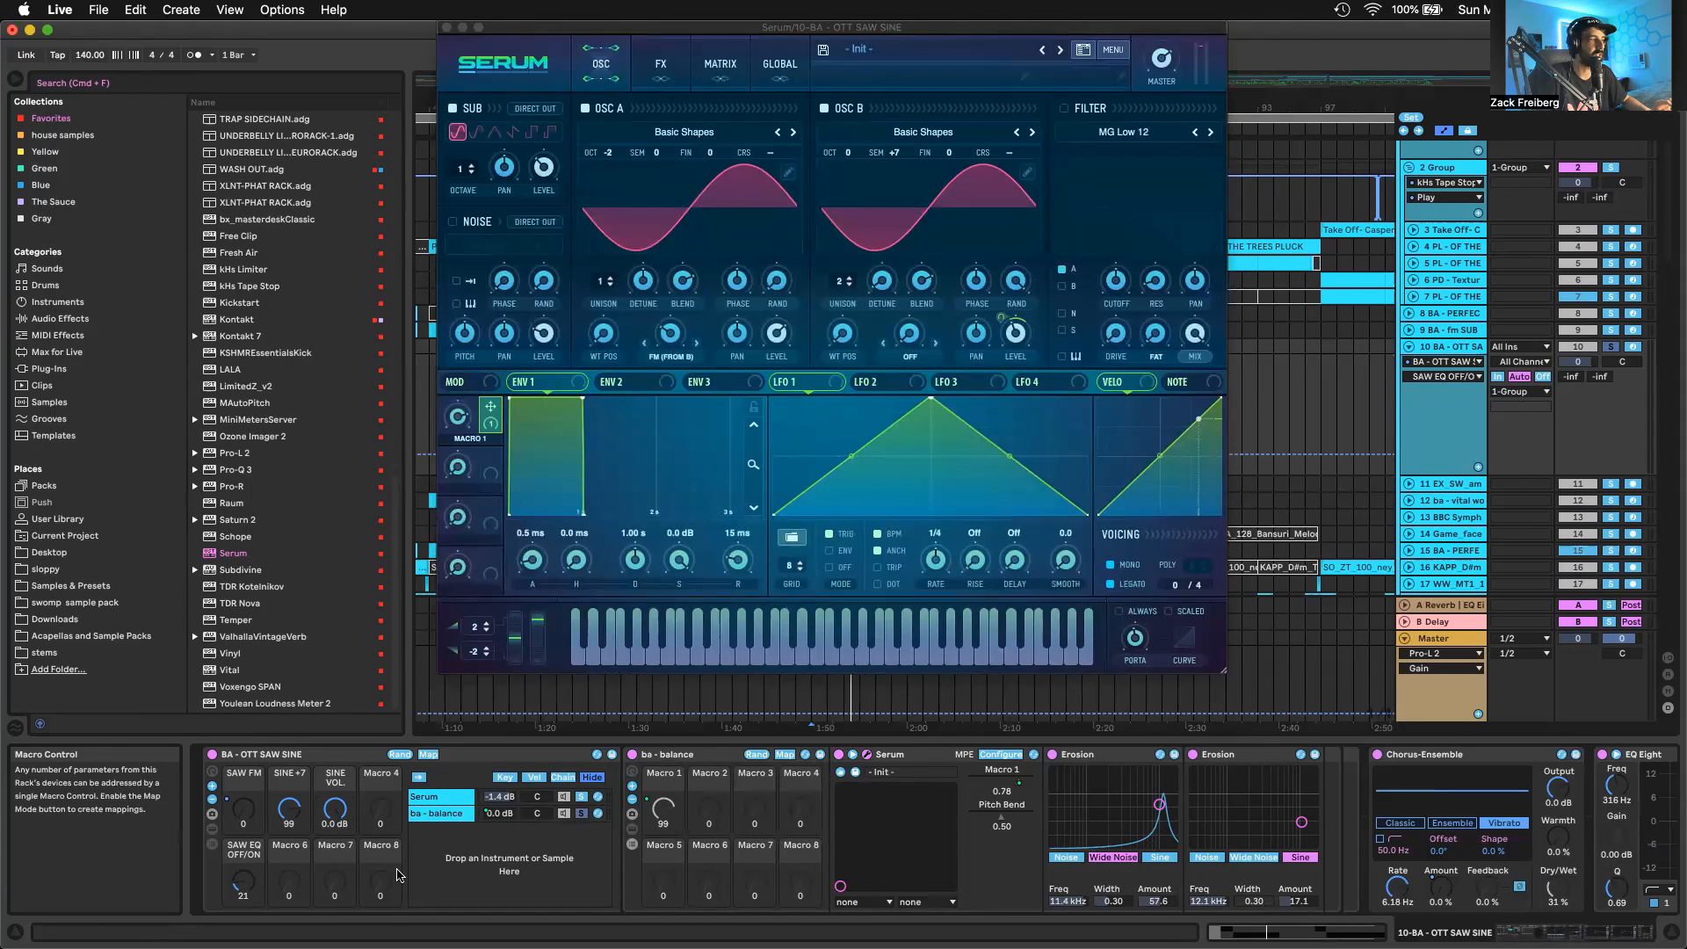
Display the rack's macro mappings and examine the Serum chain's EQ Eight assigned to SAW EQ OFF/ON
left_click(472, 795)
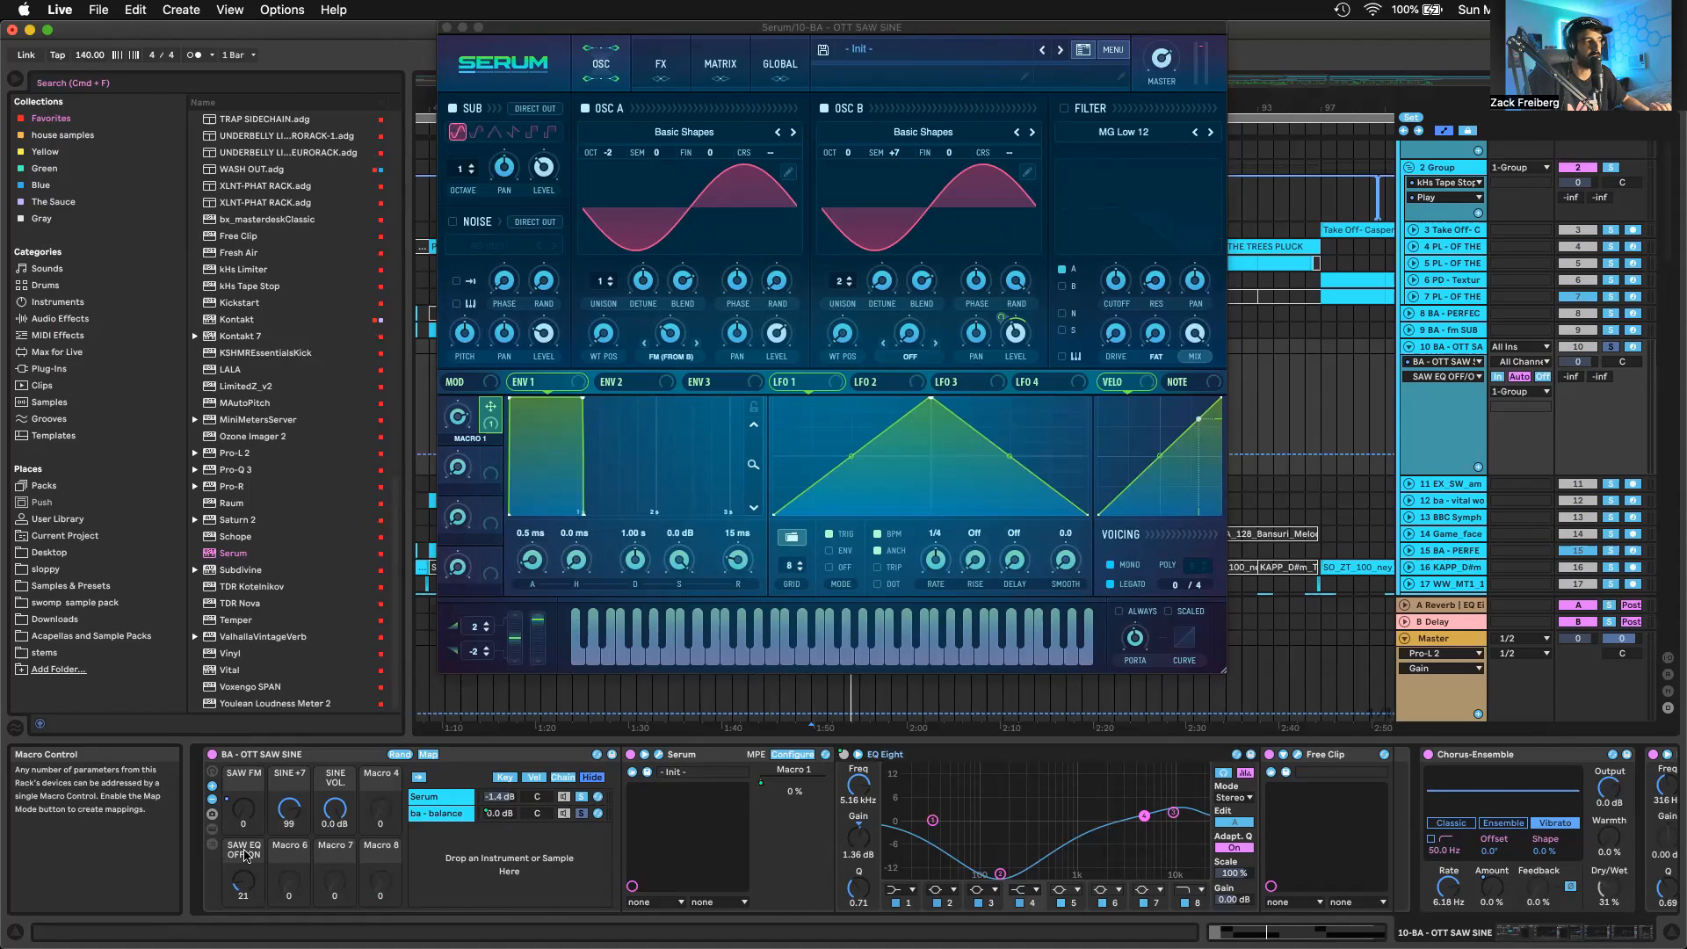
scroll(996, 776, "right", 3)
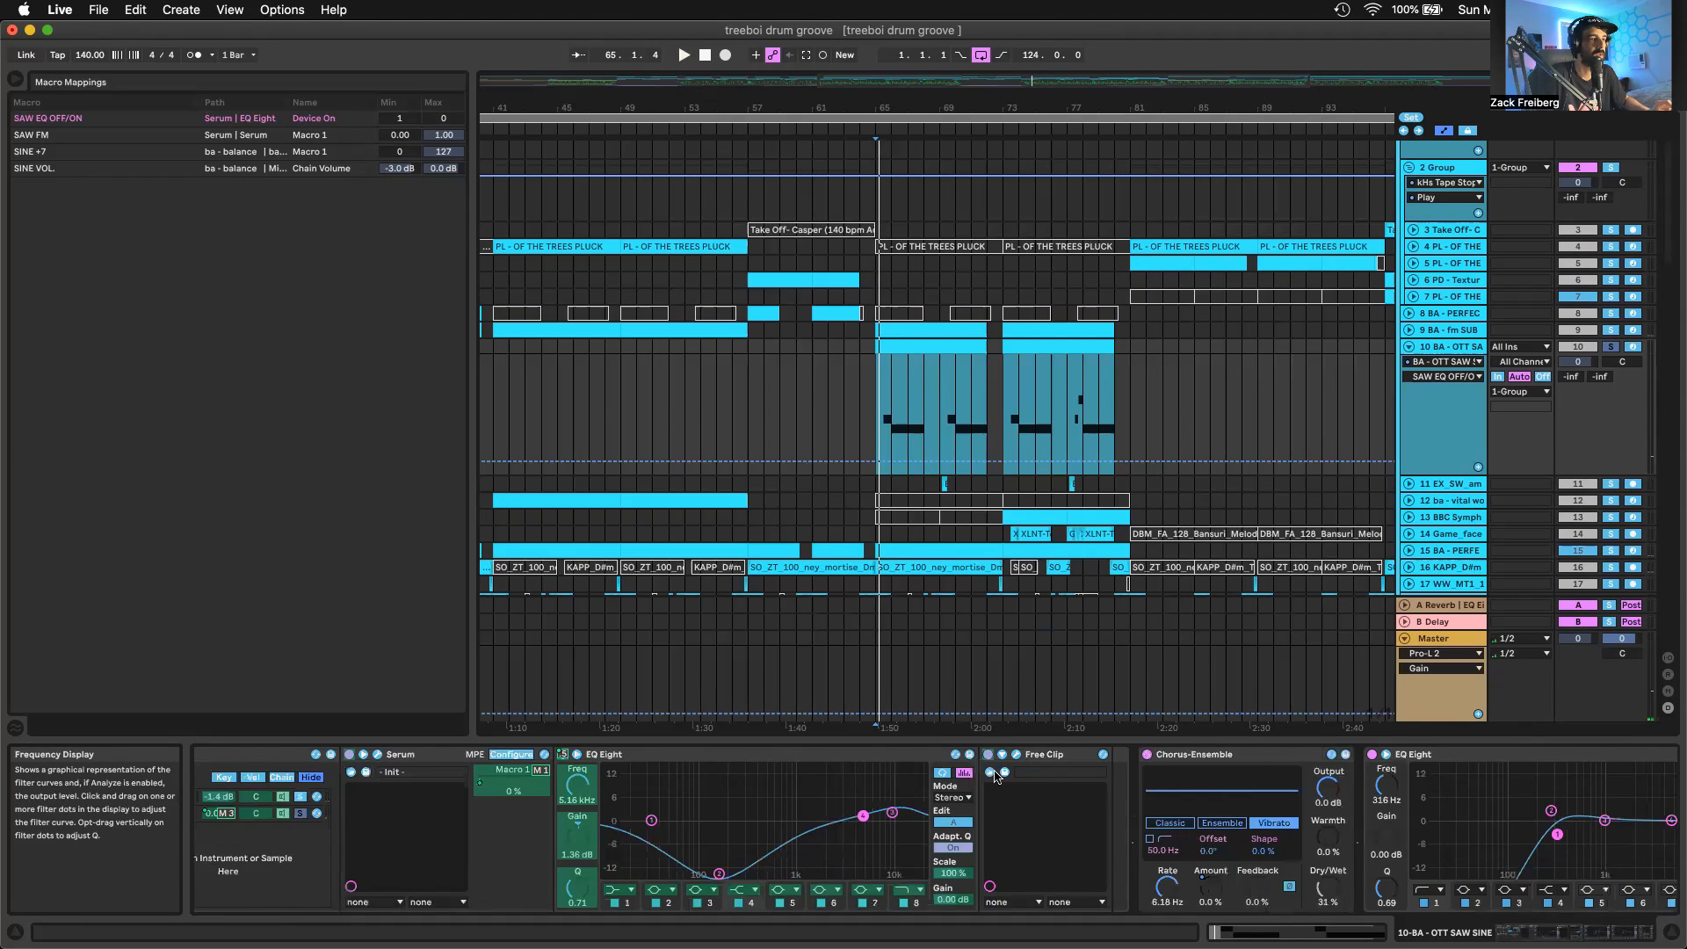
scroll(984, 766, "right", 2)
scroll(970, 773, "right", 5)
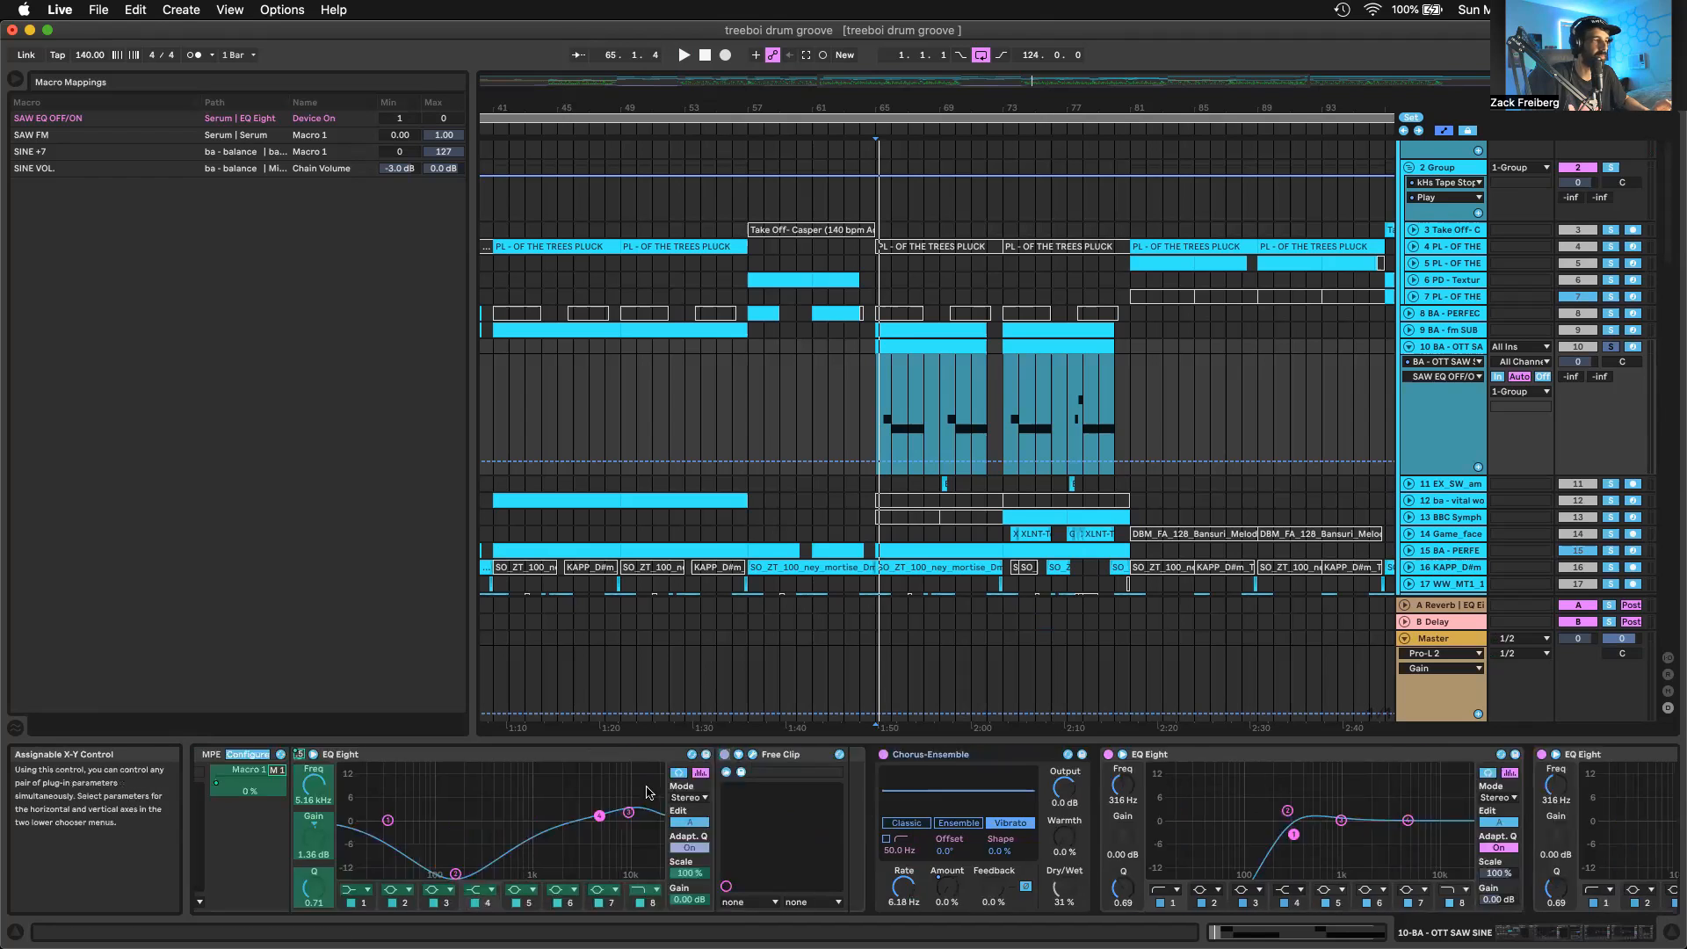
scroll(647, 791, "left", 8)
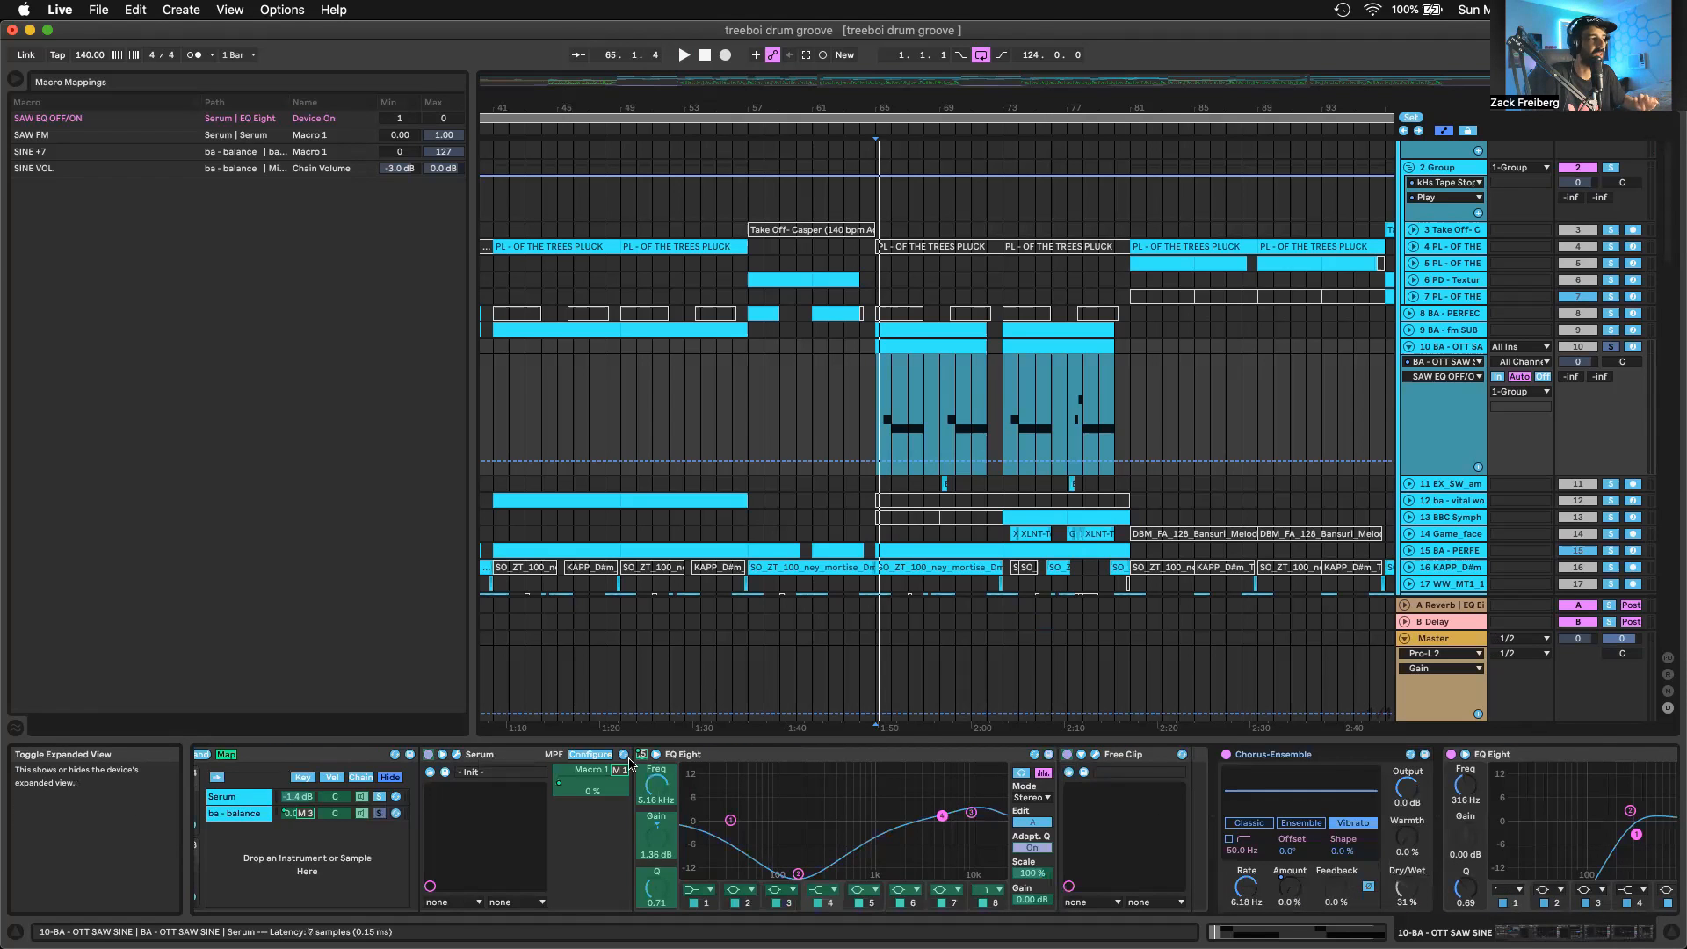
left_click(258, 797)
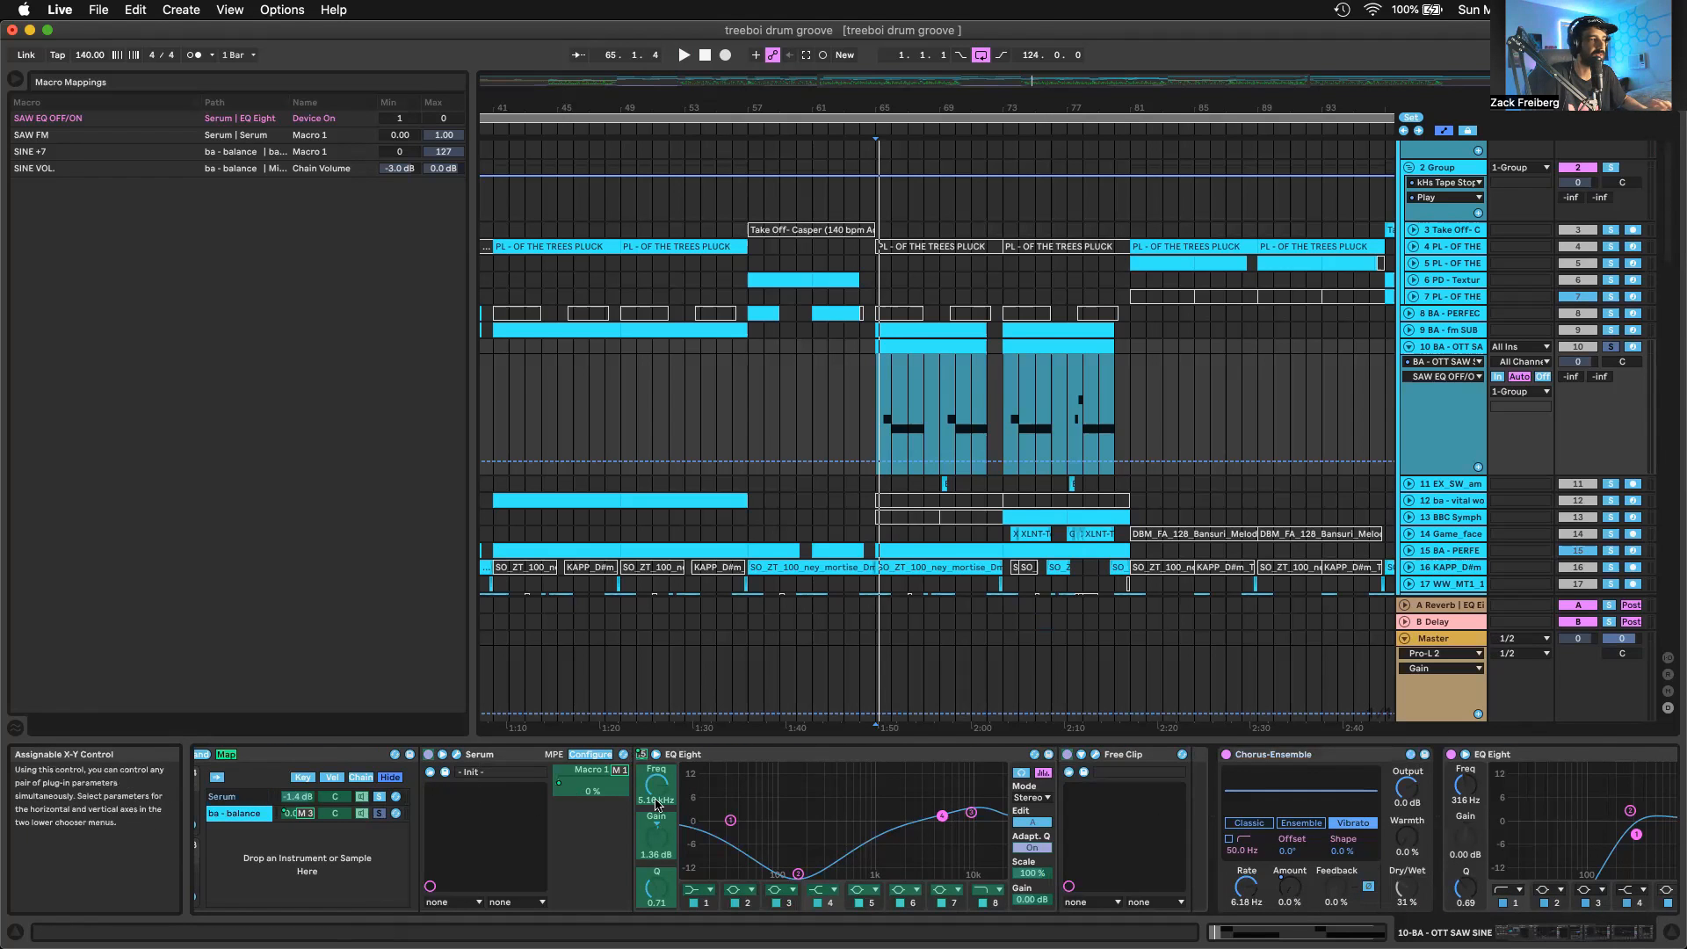
Show the Chorus-Ensemble Amount automation on the OTT SAW SINE track, audition it from bar 71, and close the macro mappings
scroll(729, 758, "right", 10)
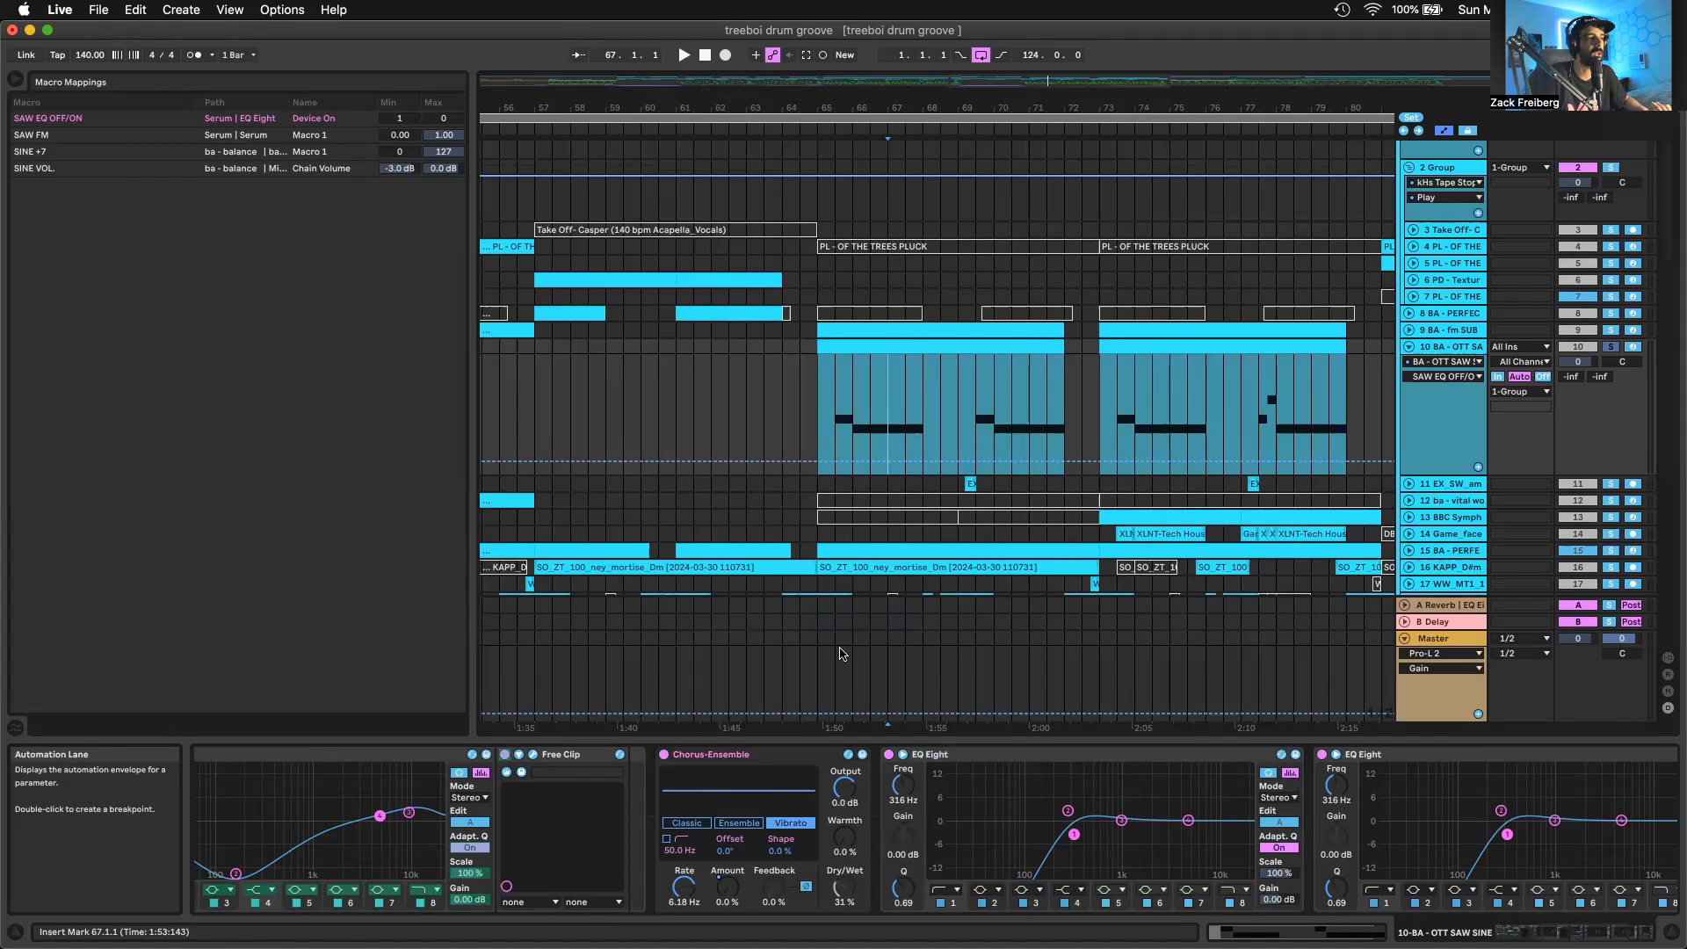
left_click(805, 827)
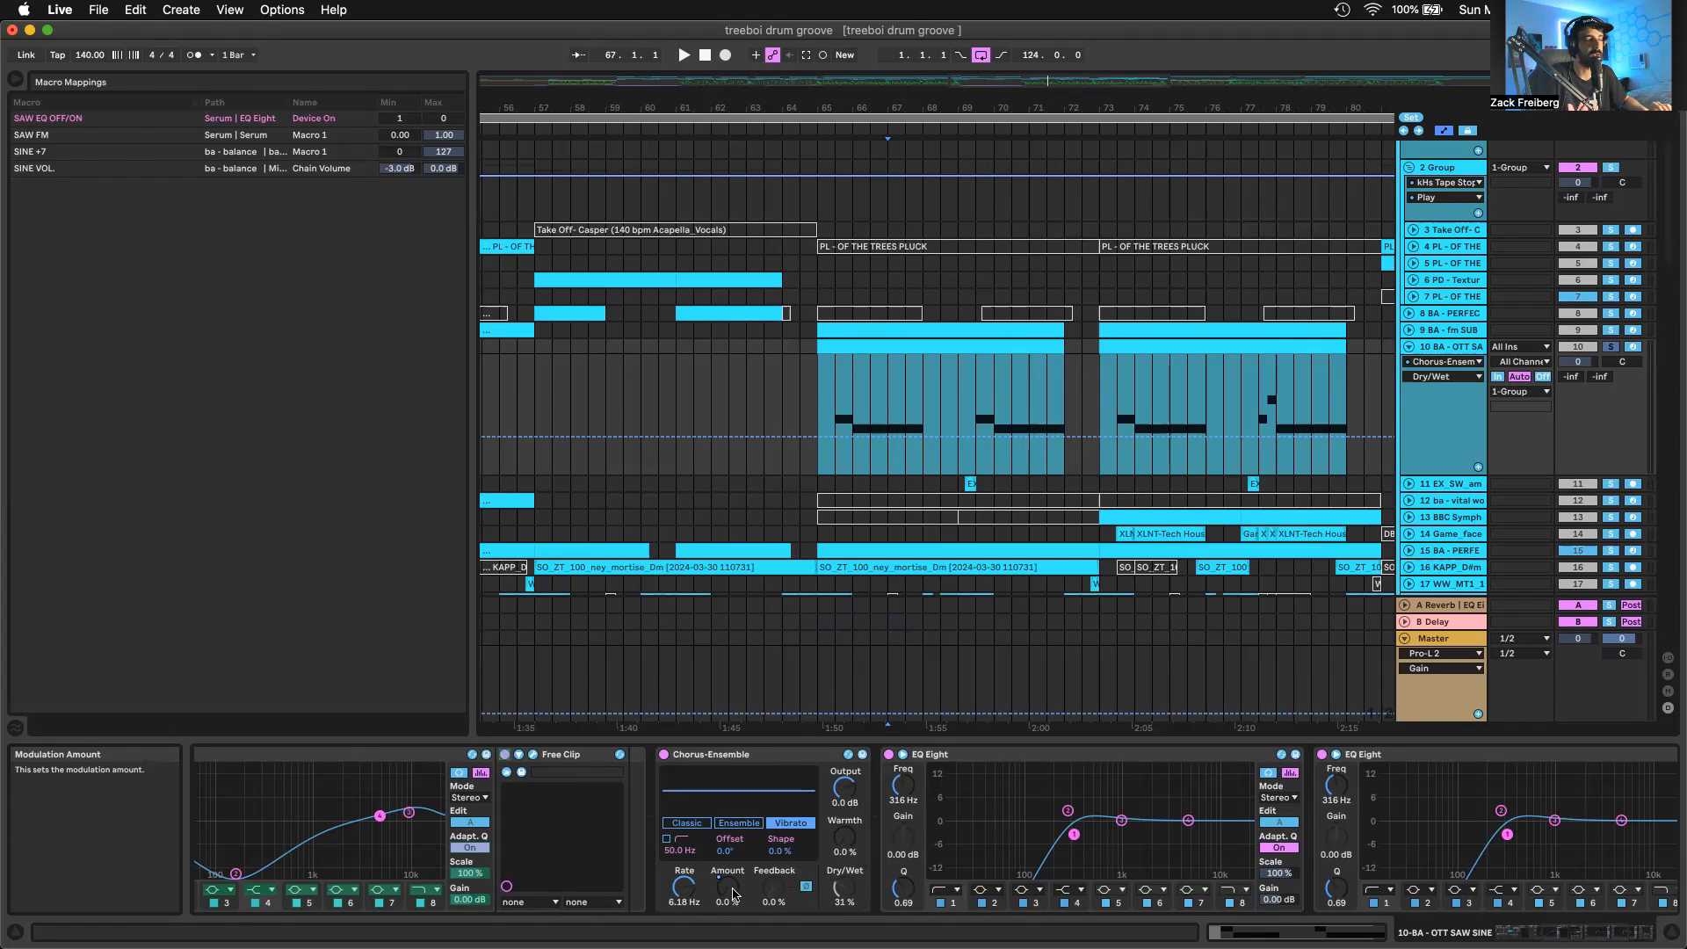
left_click(732, 890)
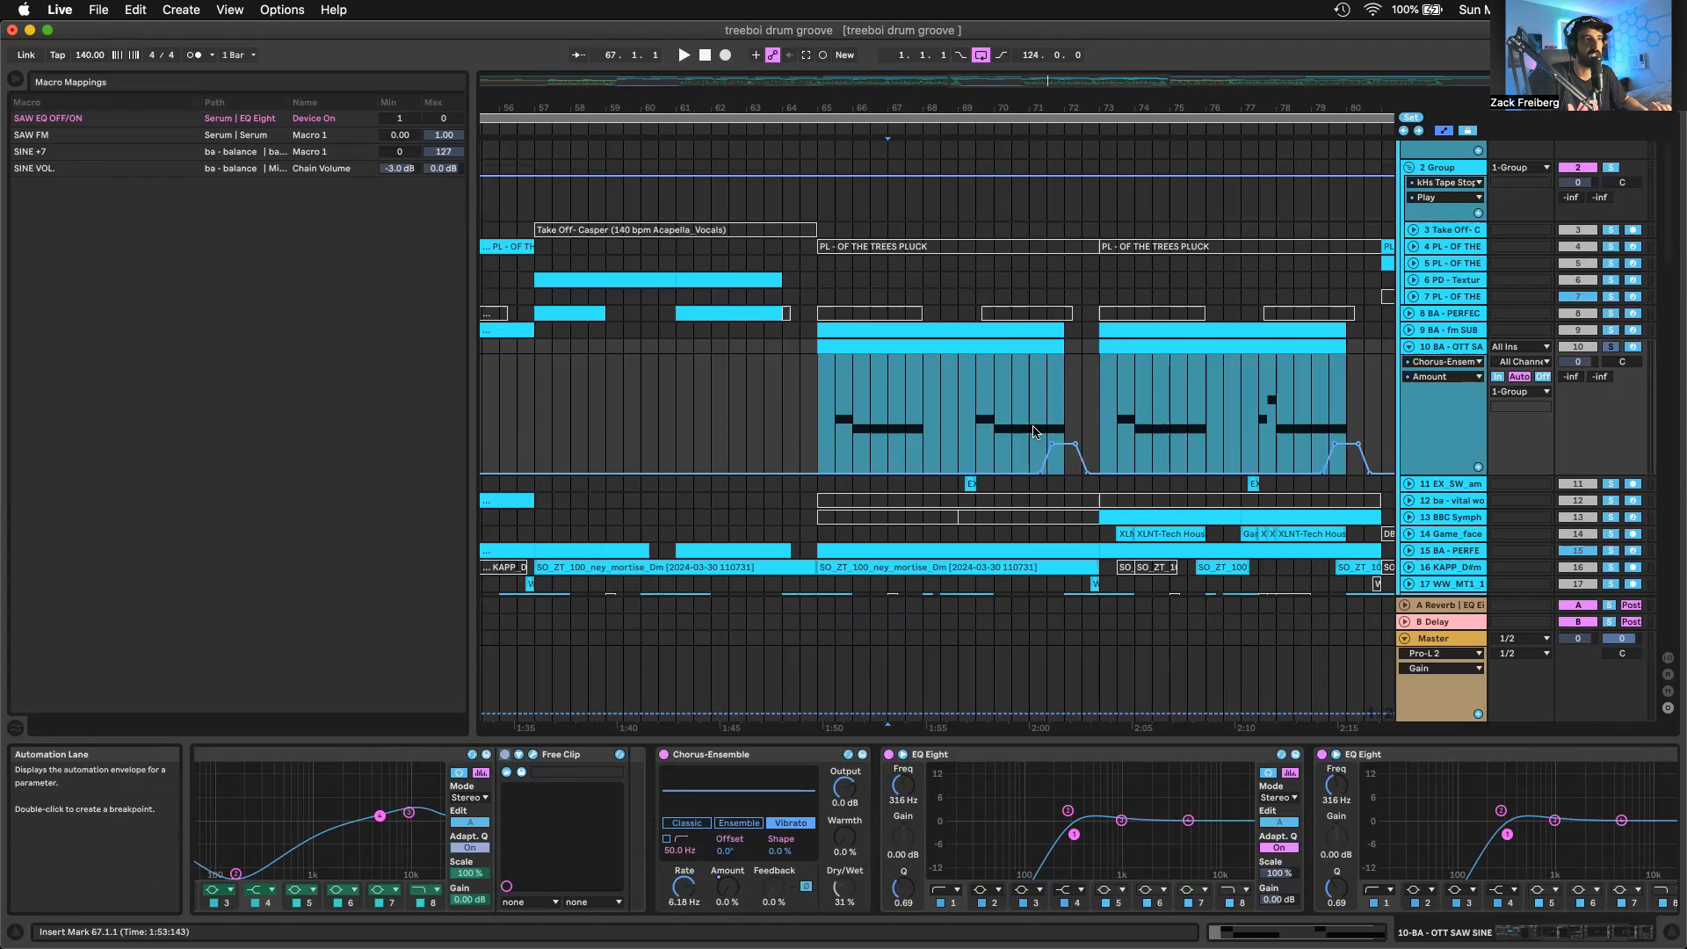
left_click_drag(1031, 425, 1063, 425)
key("space")
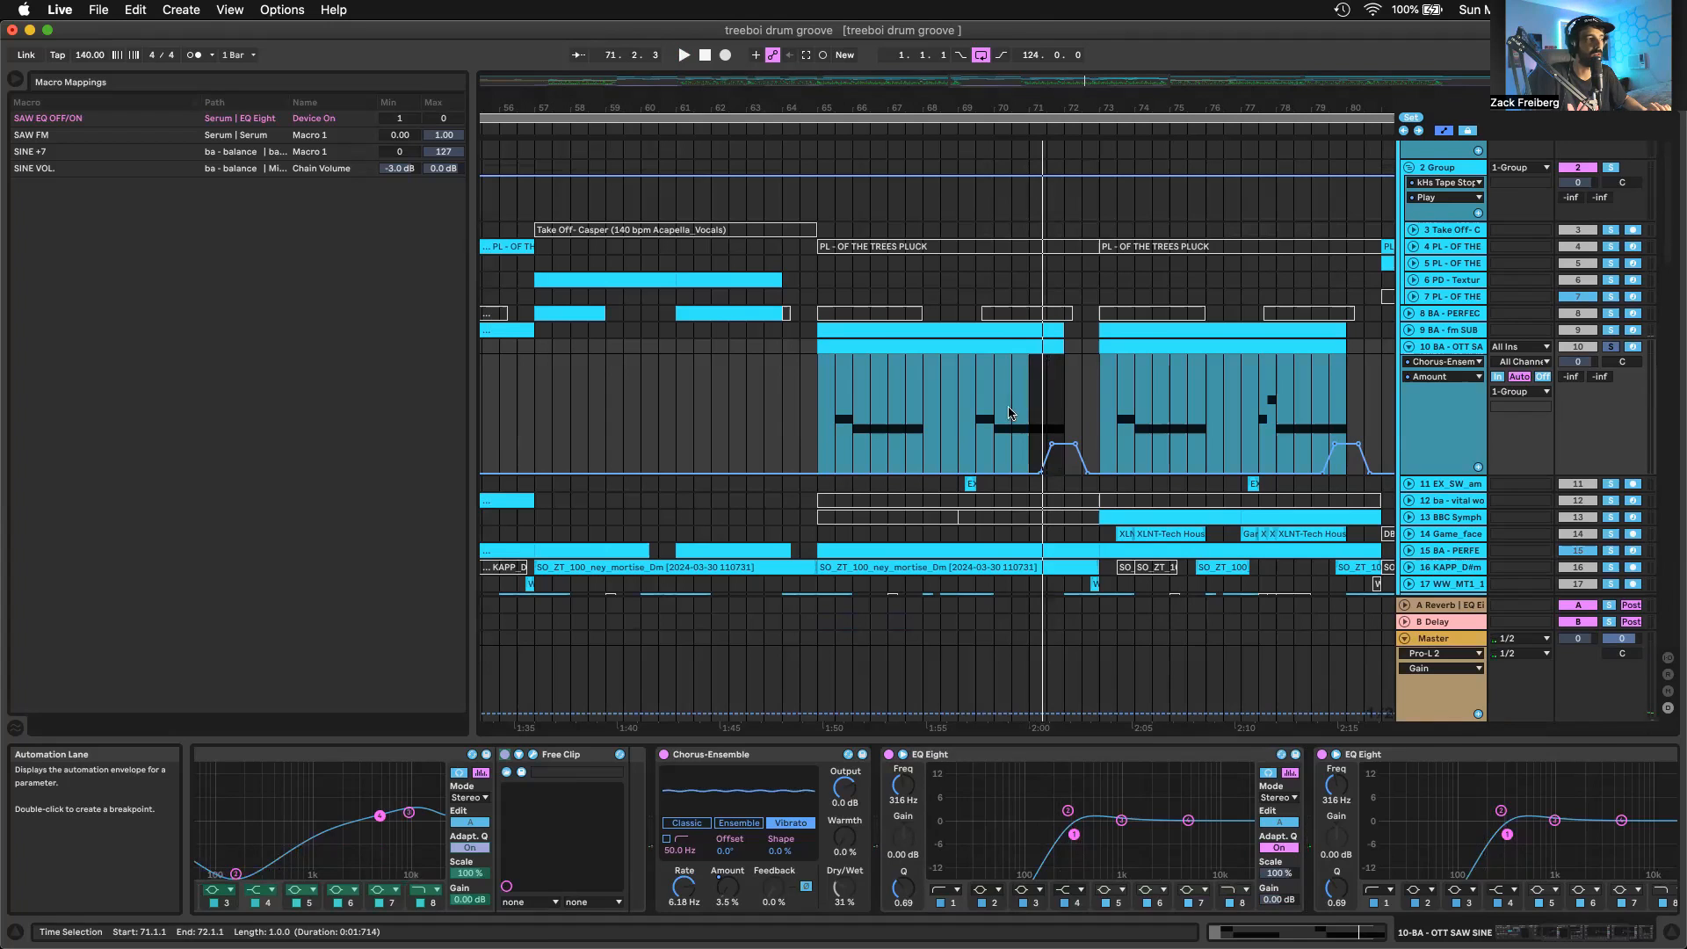
key("space")
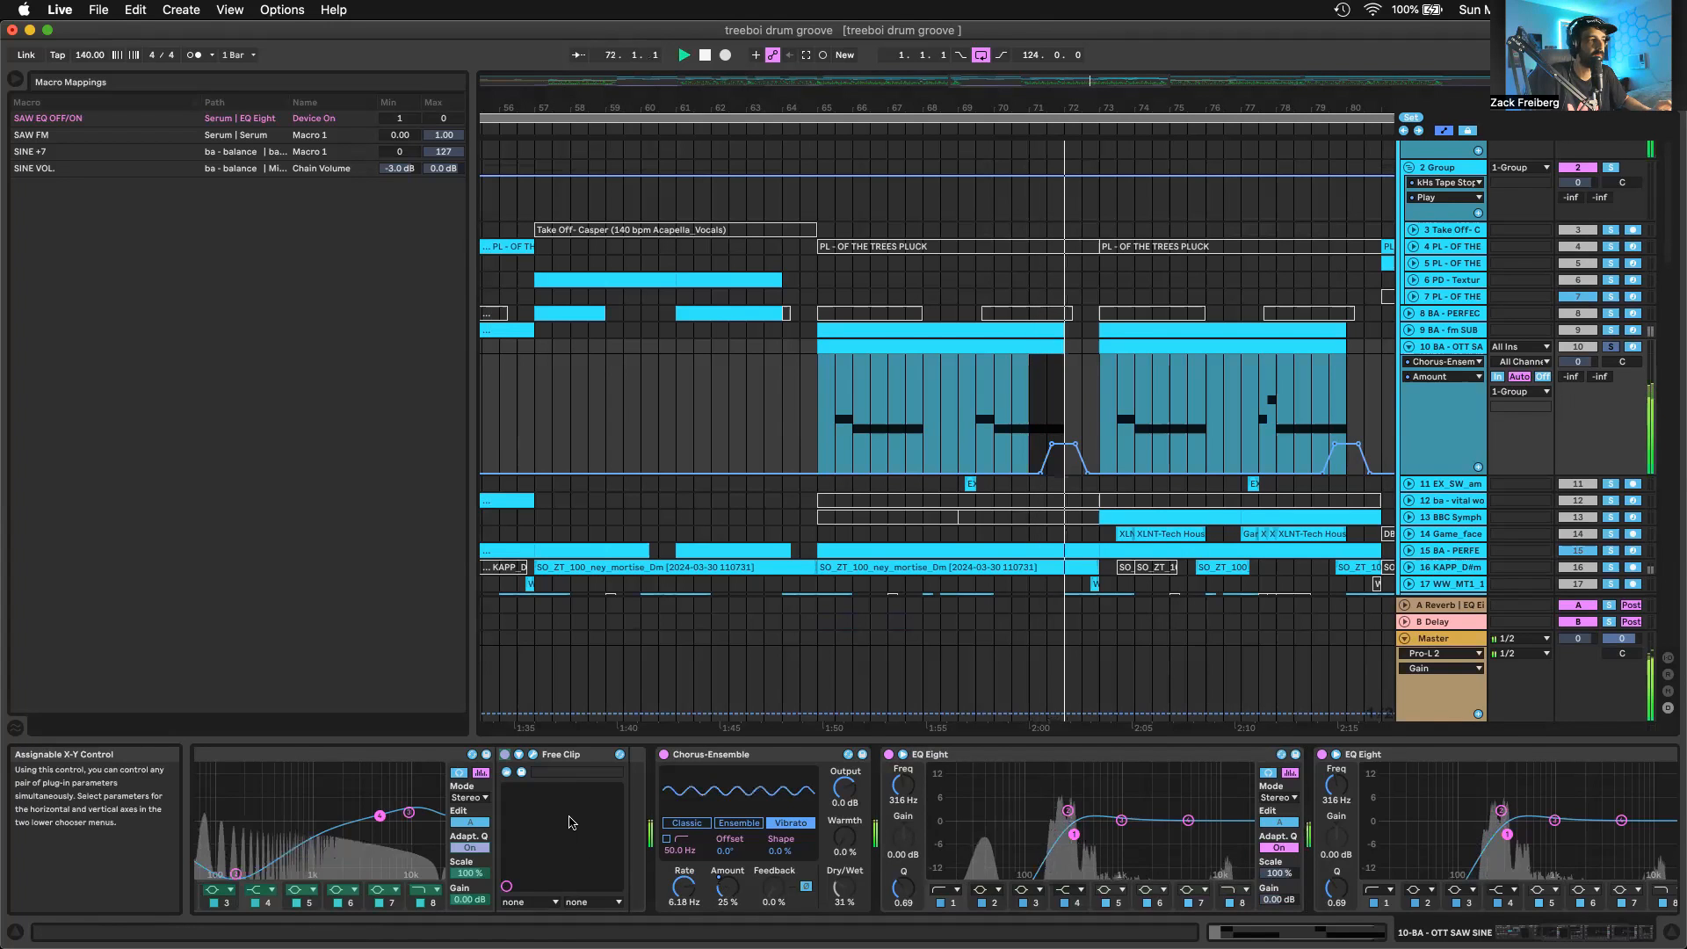
key("space")
key("super+alt+b")
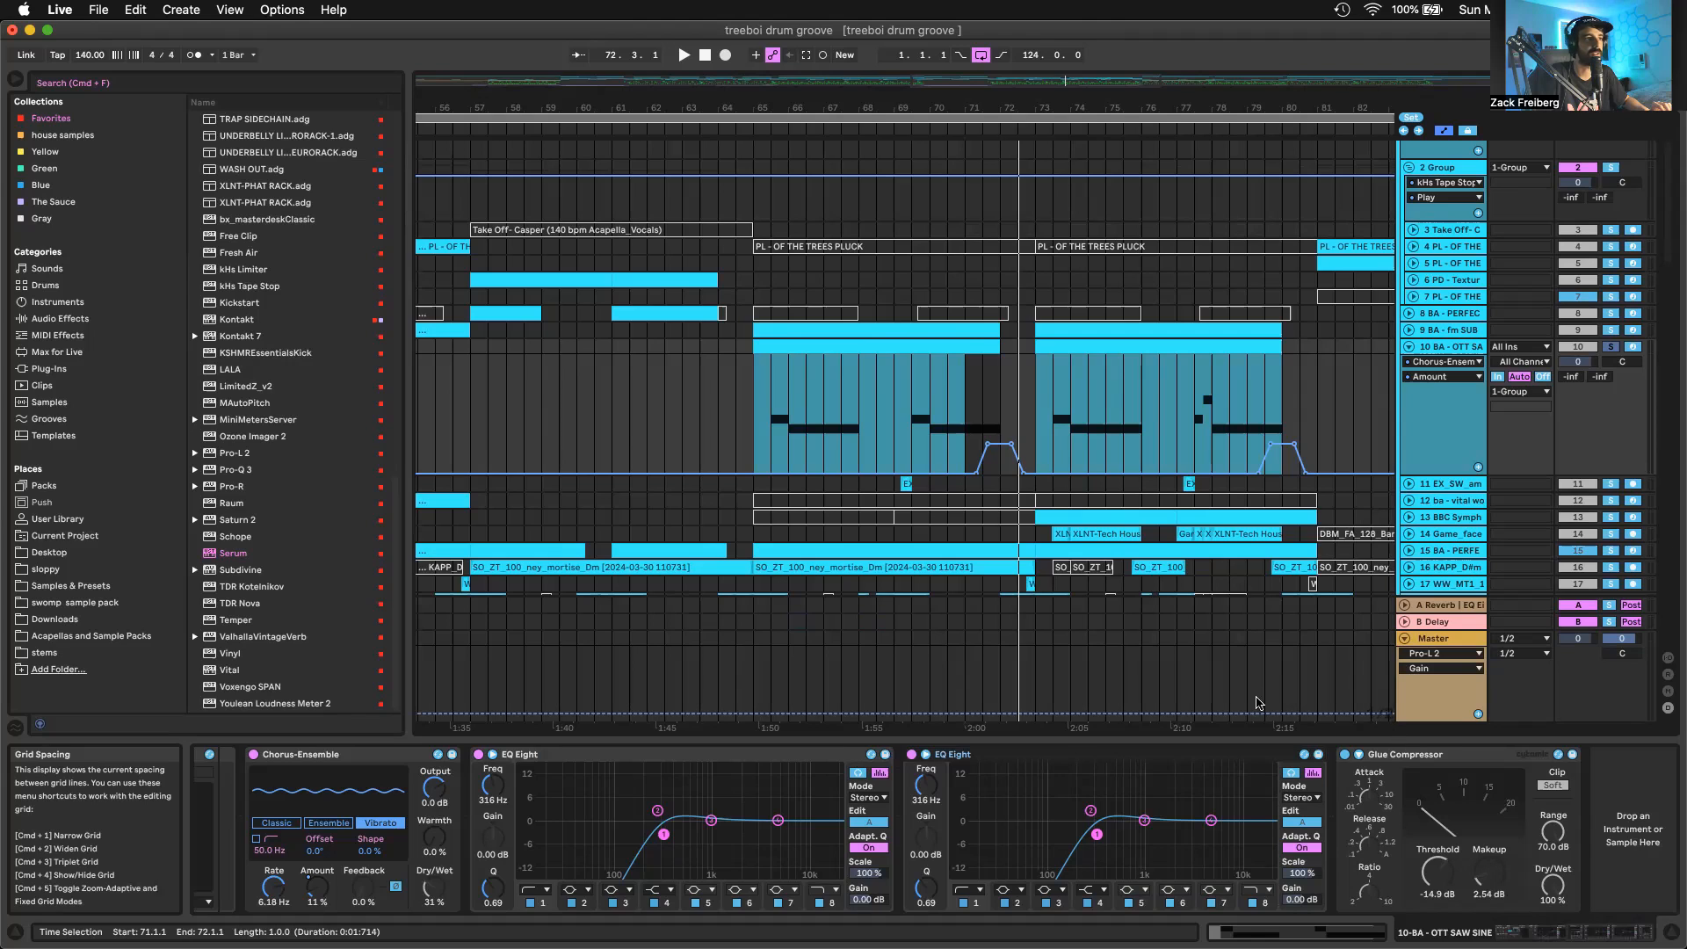
Unsolo the ba - balance chain in the OTT SAW SINE rack and audition the layered bass from bar 65
left_click(963, 335)
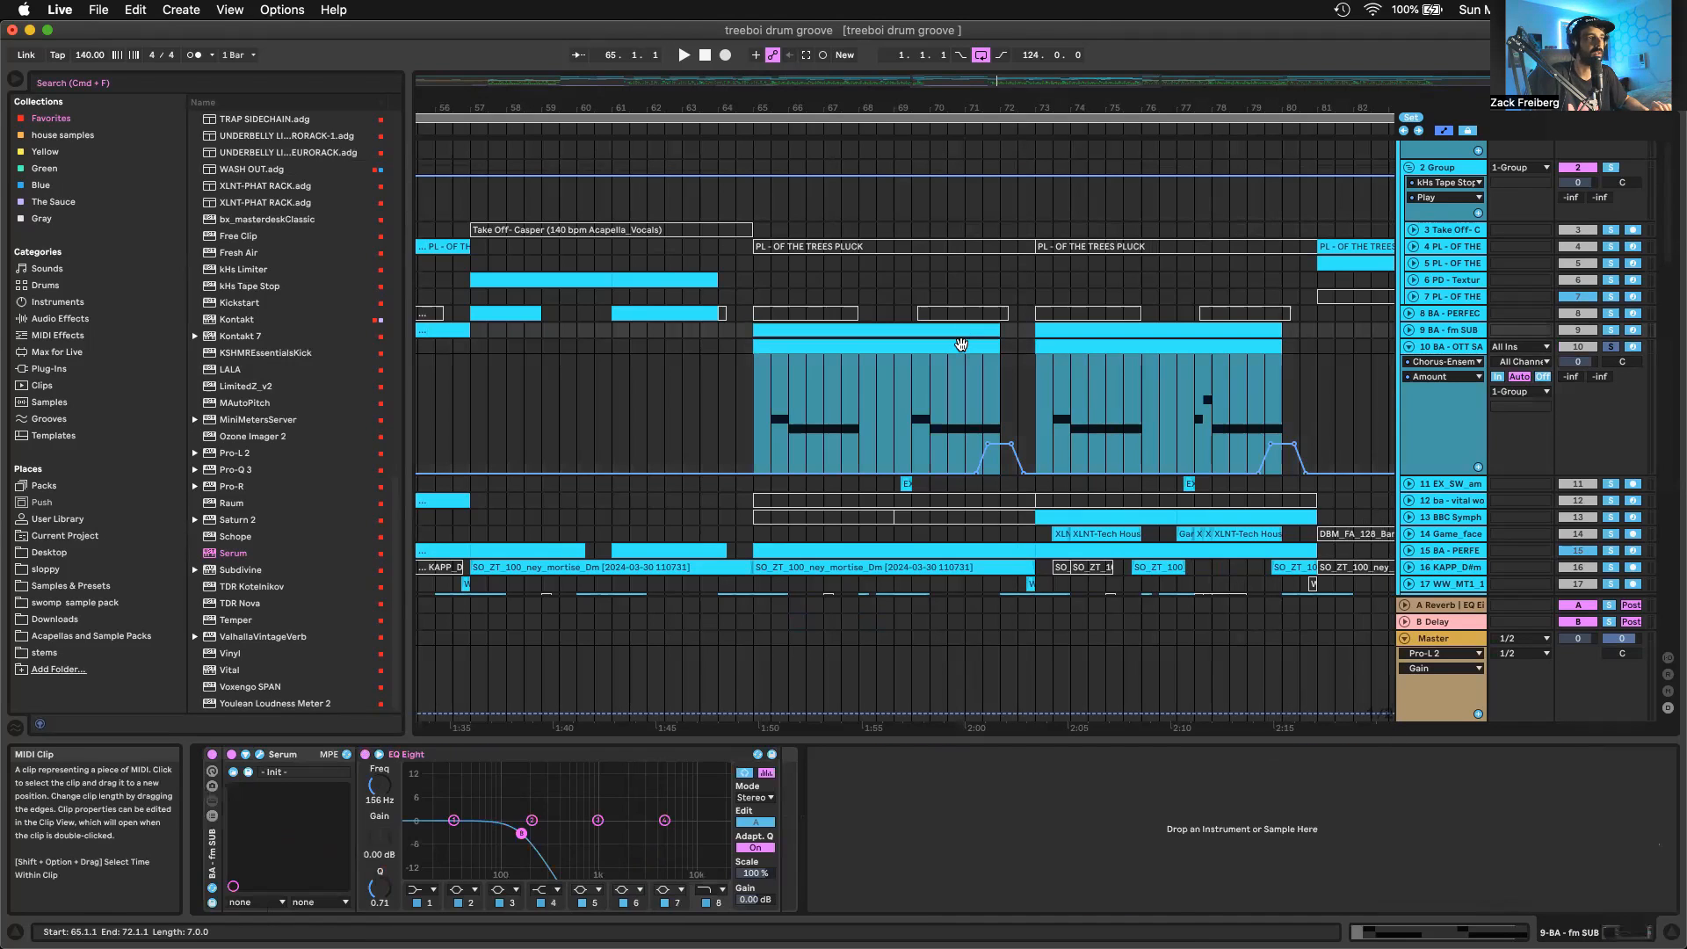
left_click(961, 344)
scroll(887, 373, "down", 3)
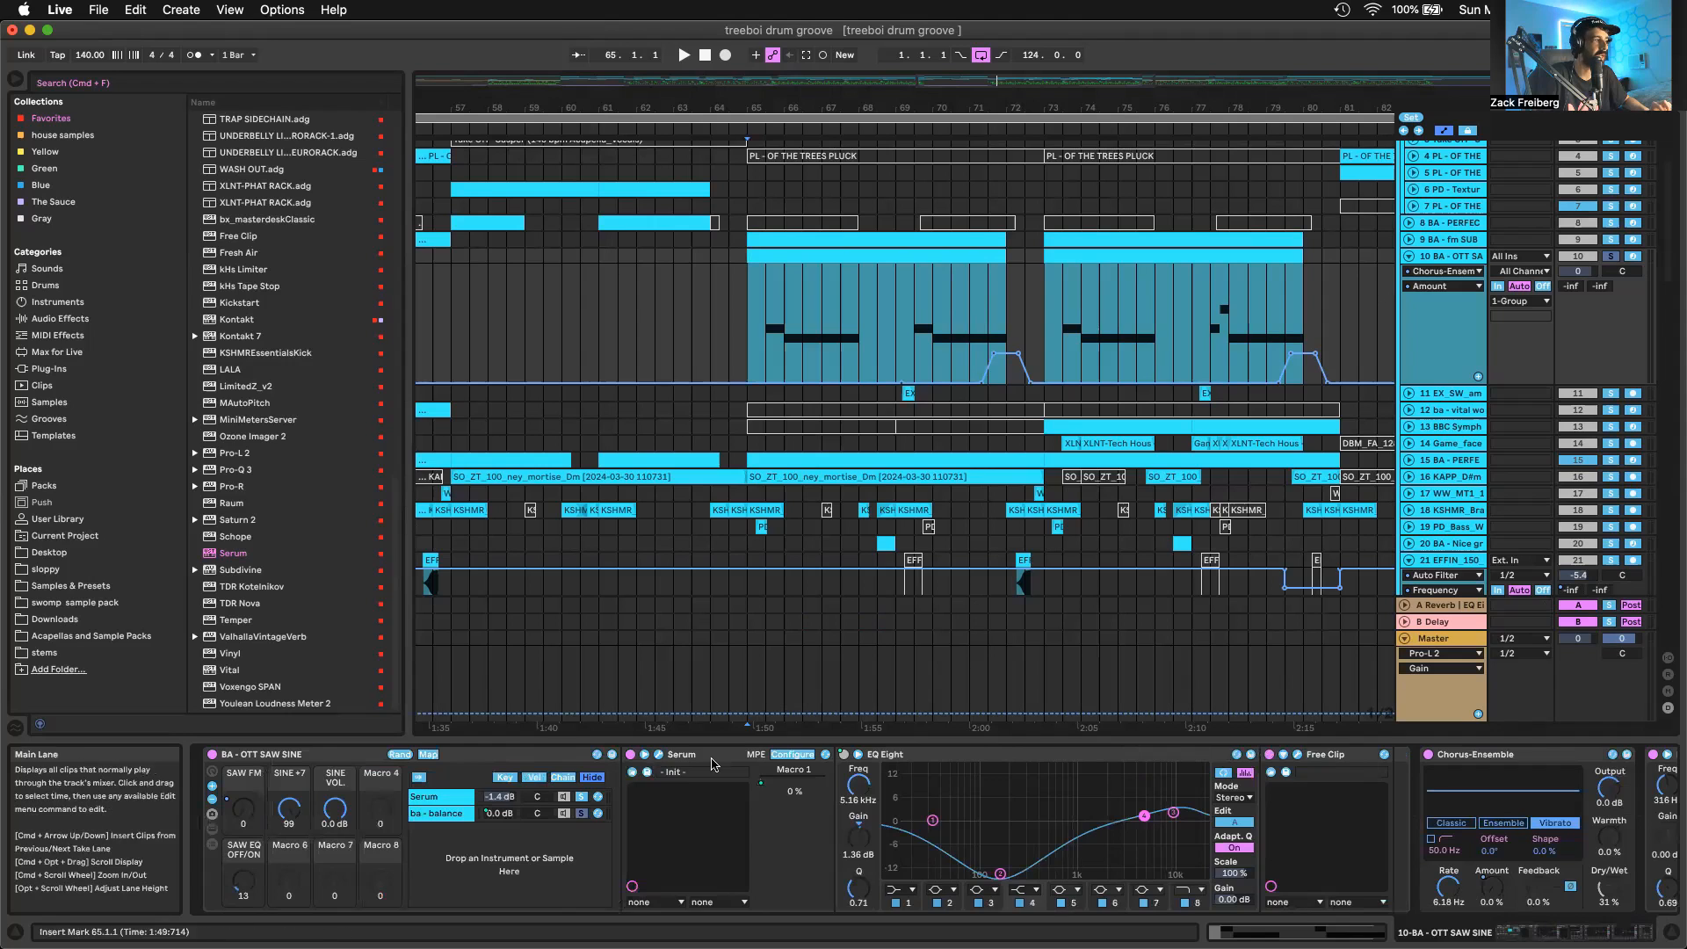
left_click(580, 814)
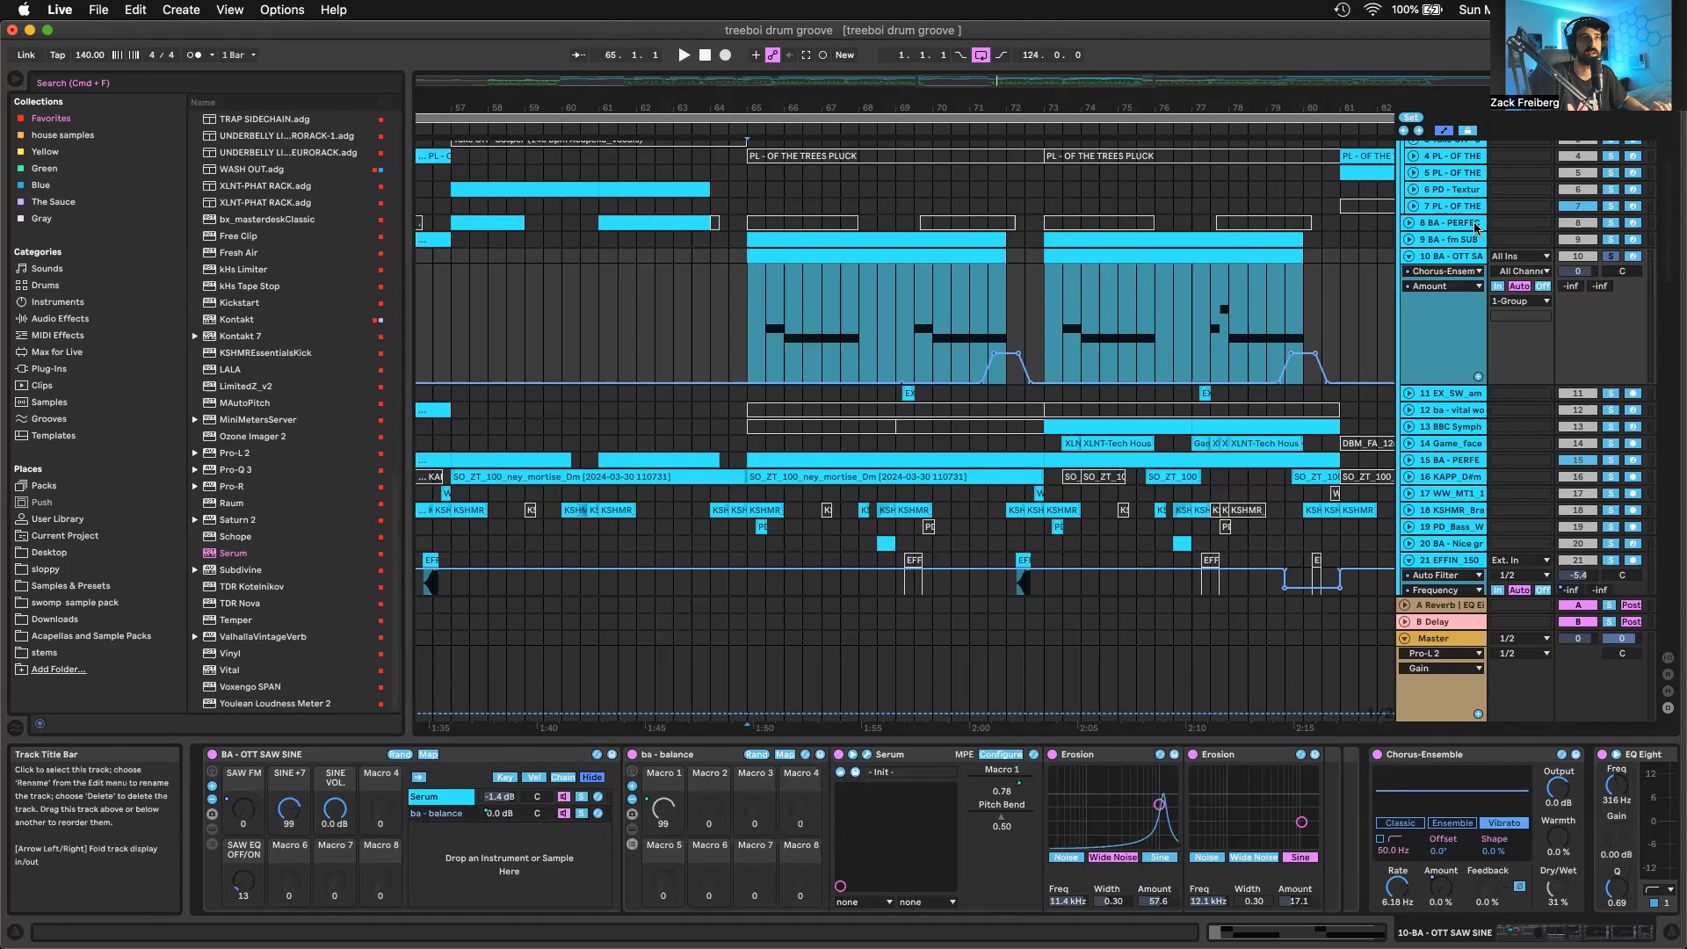
key("space")
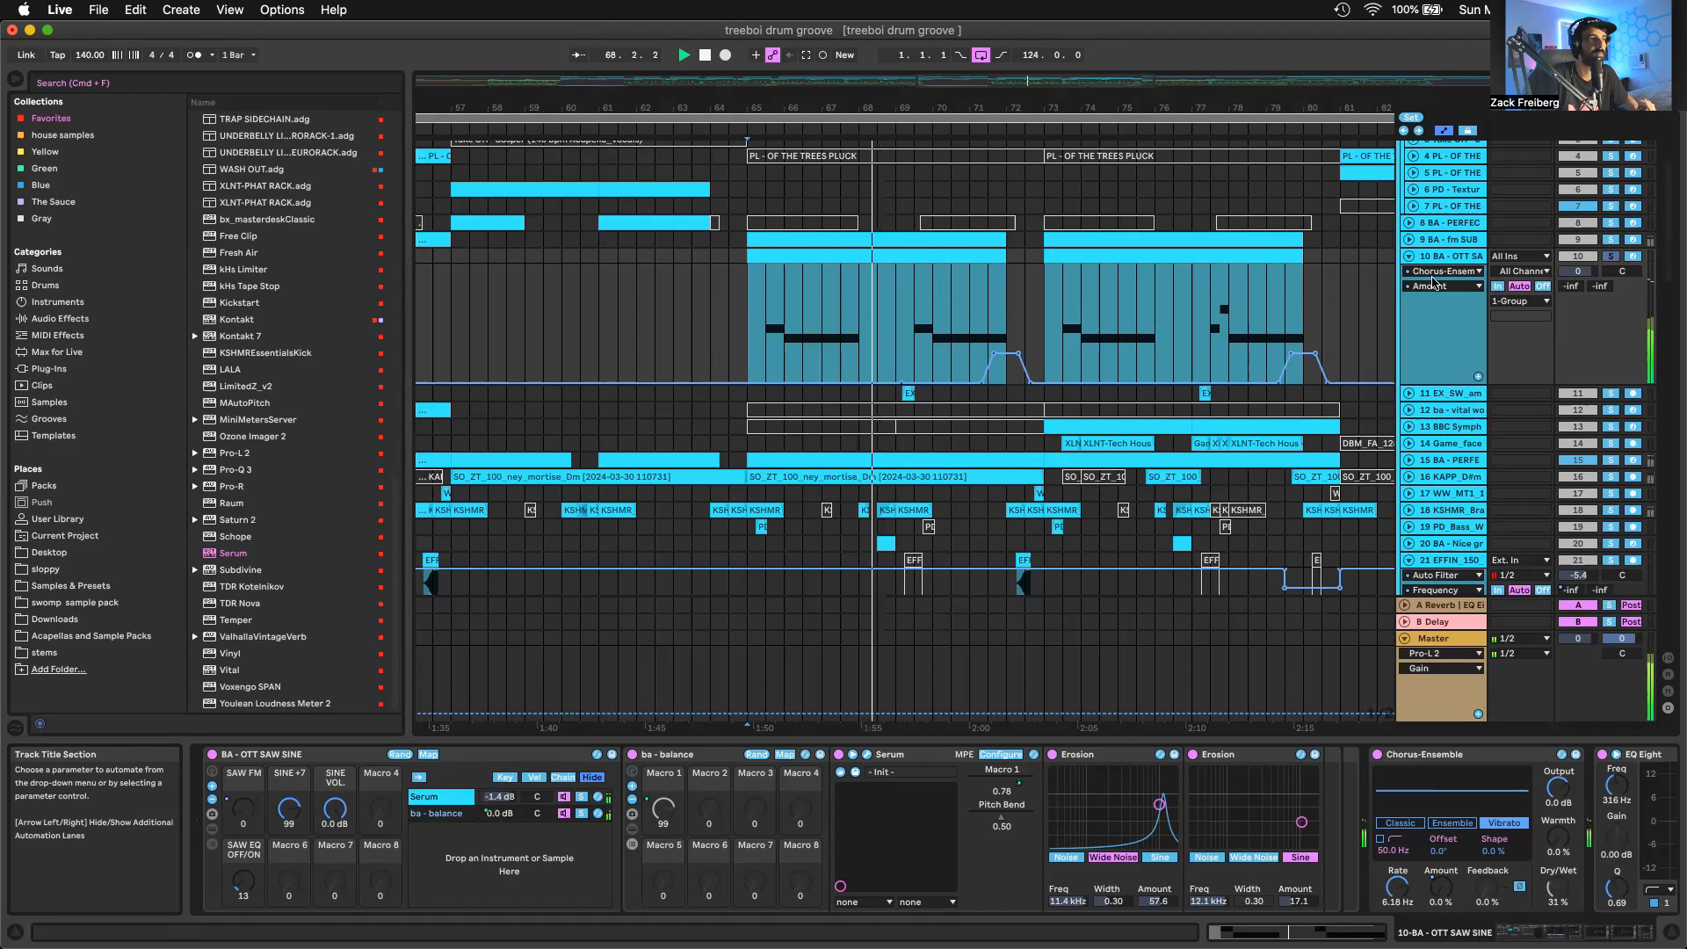
key("space")
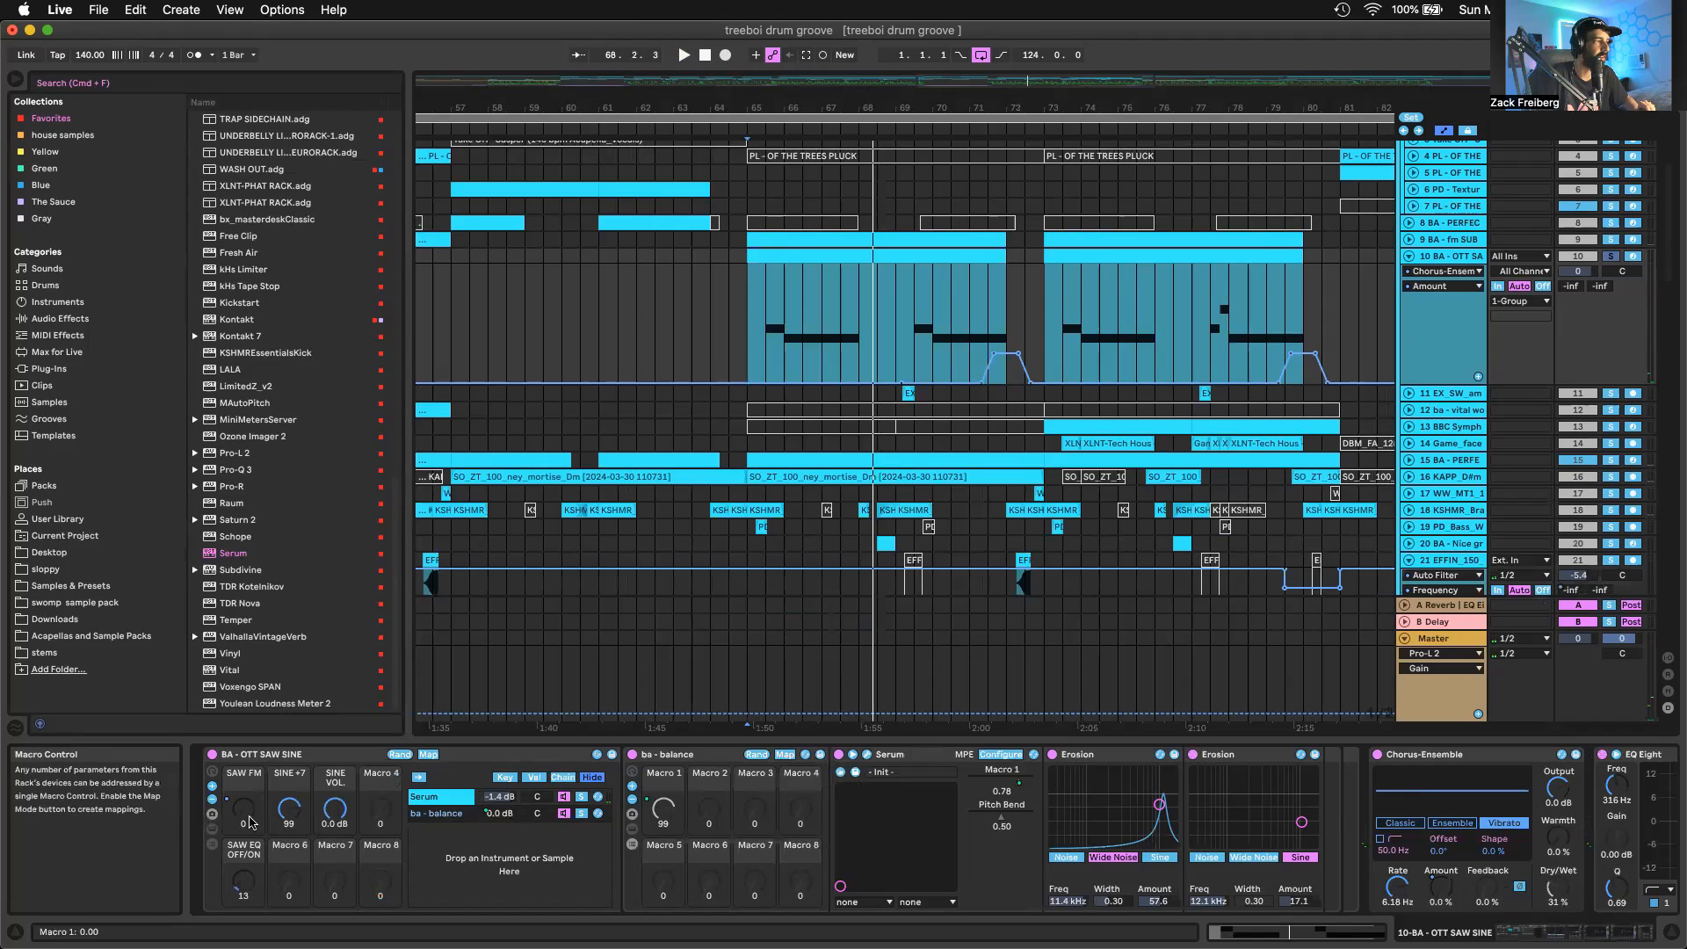
Show the SAW FM macro automation on the OTT SAW SINE track and inspect the ramp leading into bar 68
left_click(249, 821)
scroll(834, 320, "up", 5)
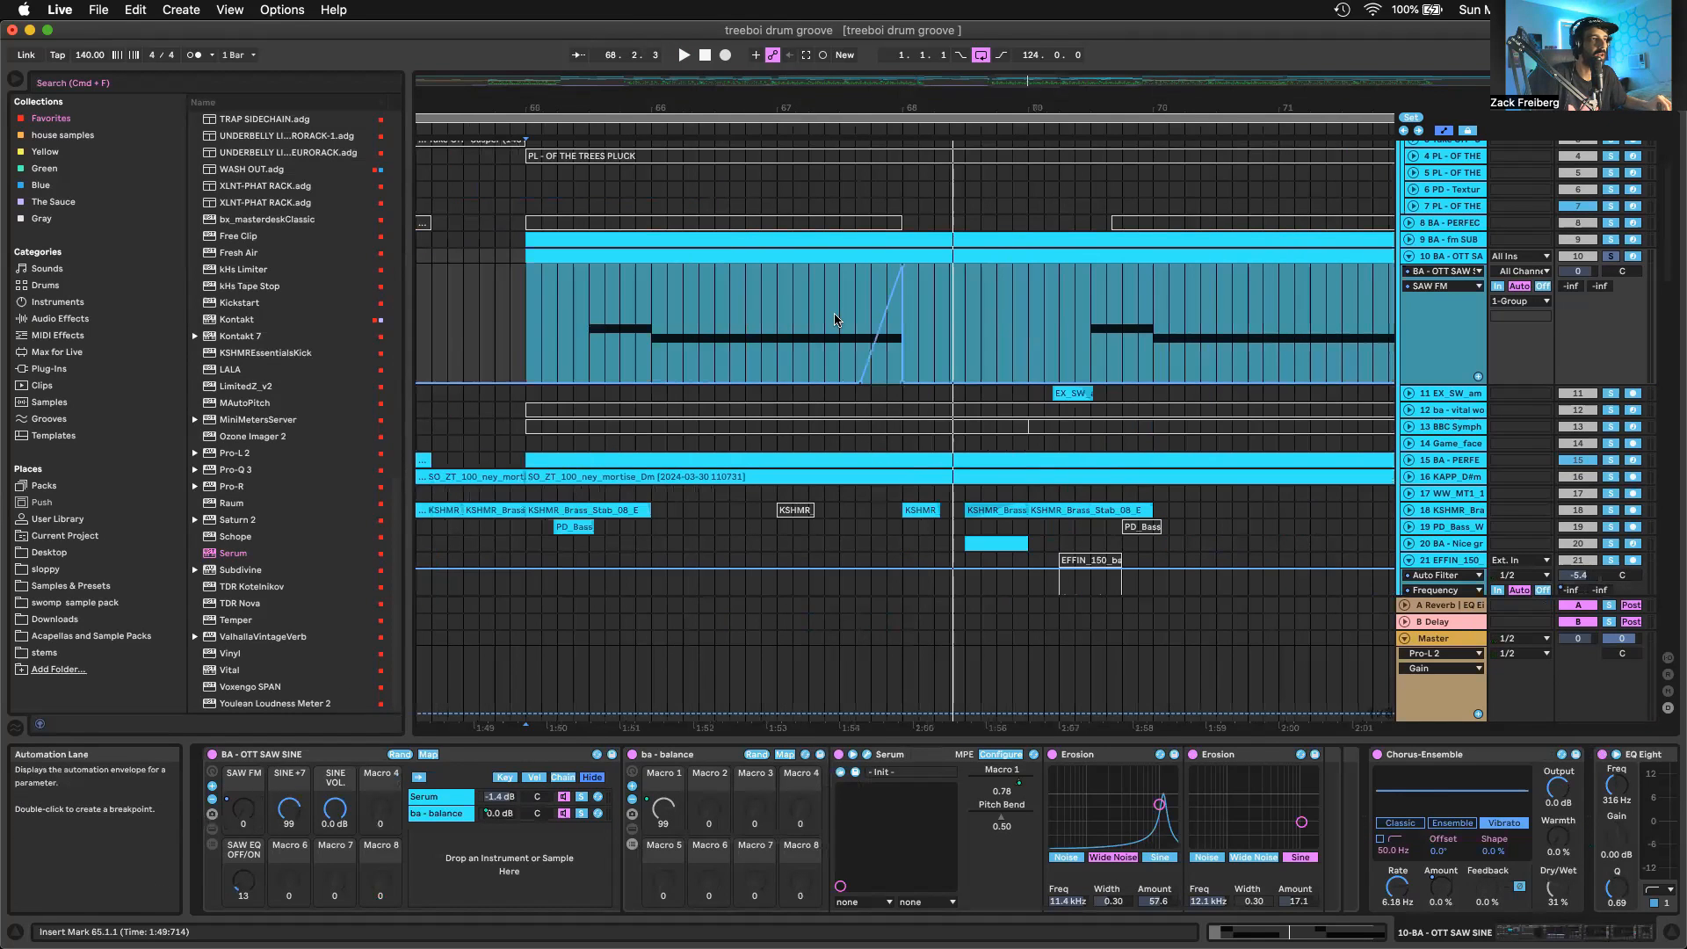
left_click(837, 318)
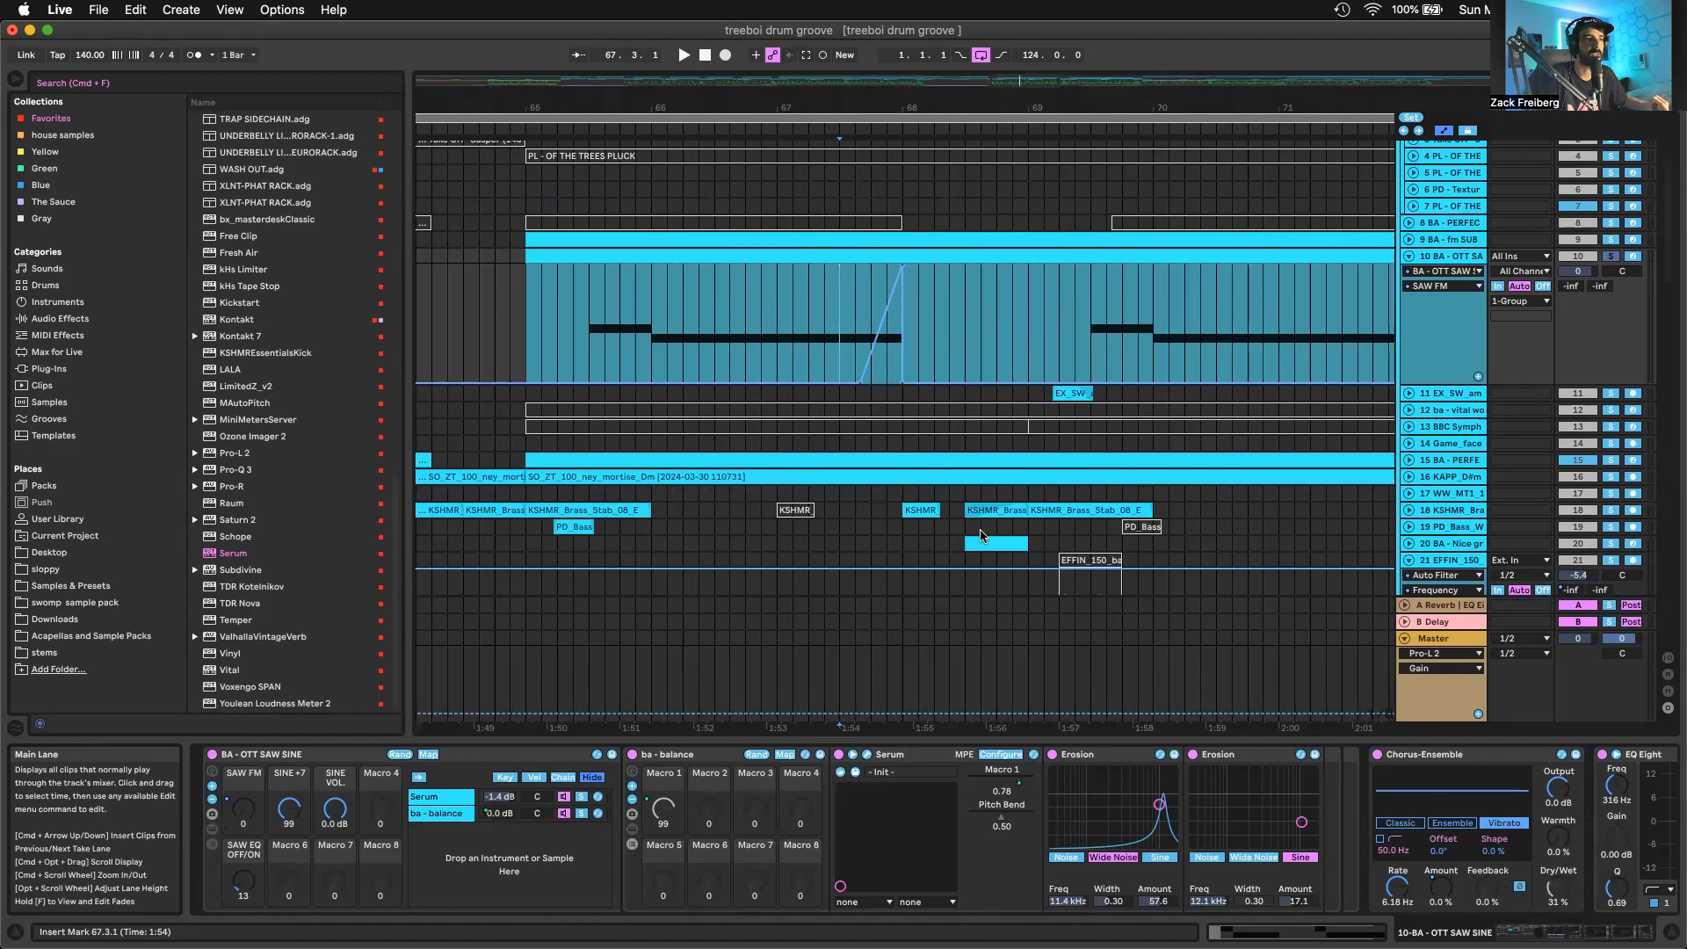
Activate the EFFIN_150 bass fill clip at bar 69 on track 21 and audition it
scroll(982, 536, "down", 3)
left_click(1079, 463)
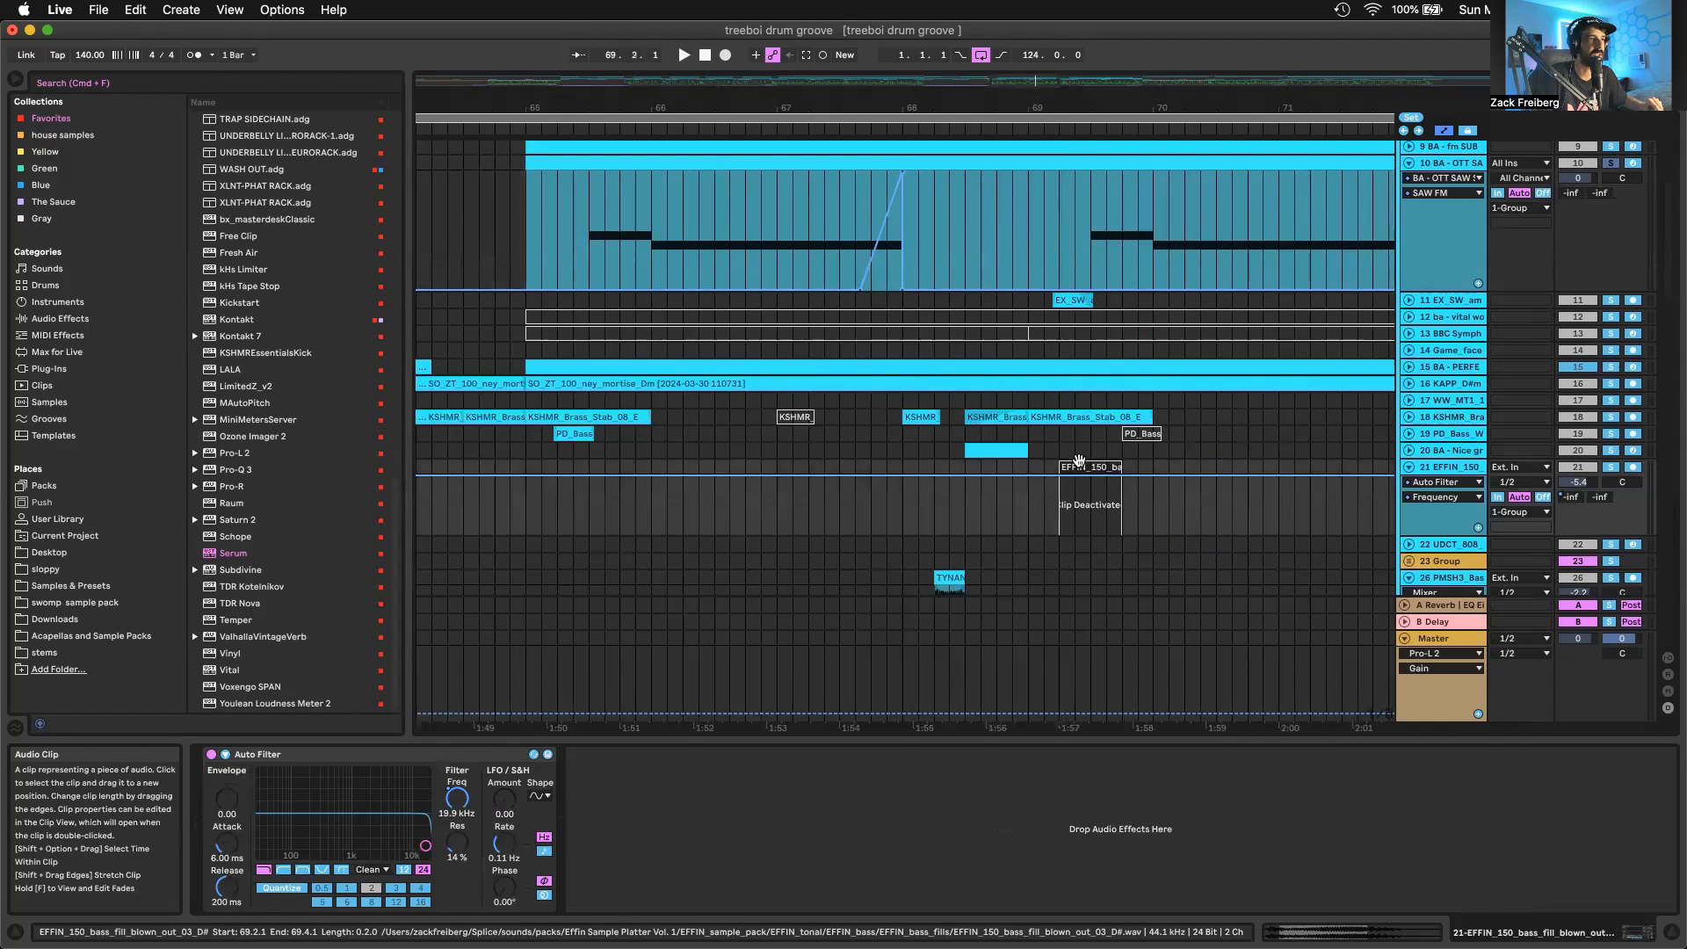
key("space")
key("0")
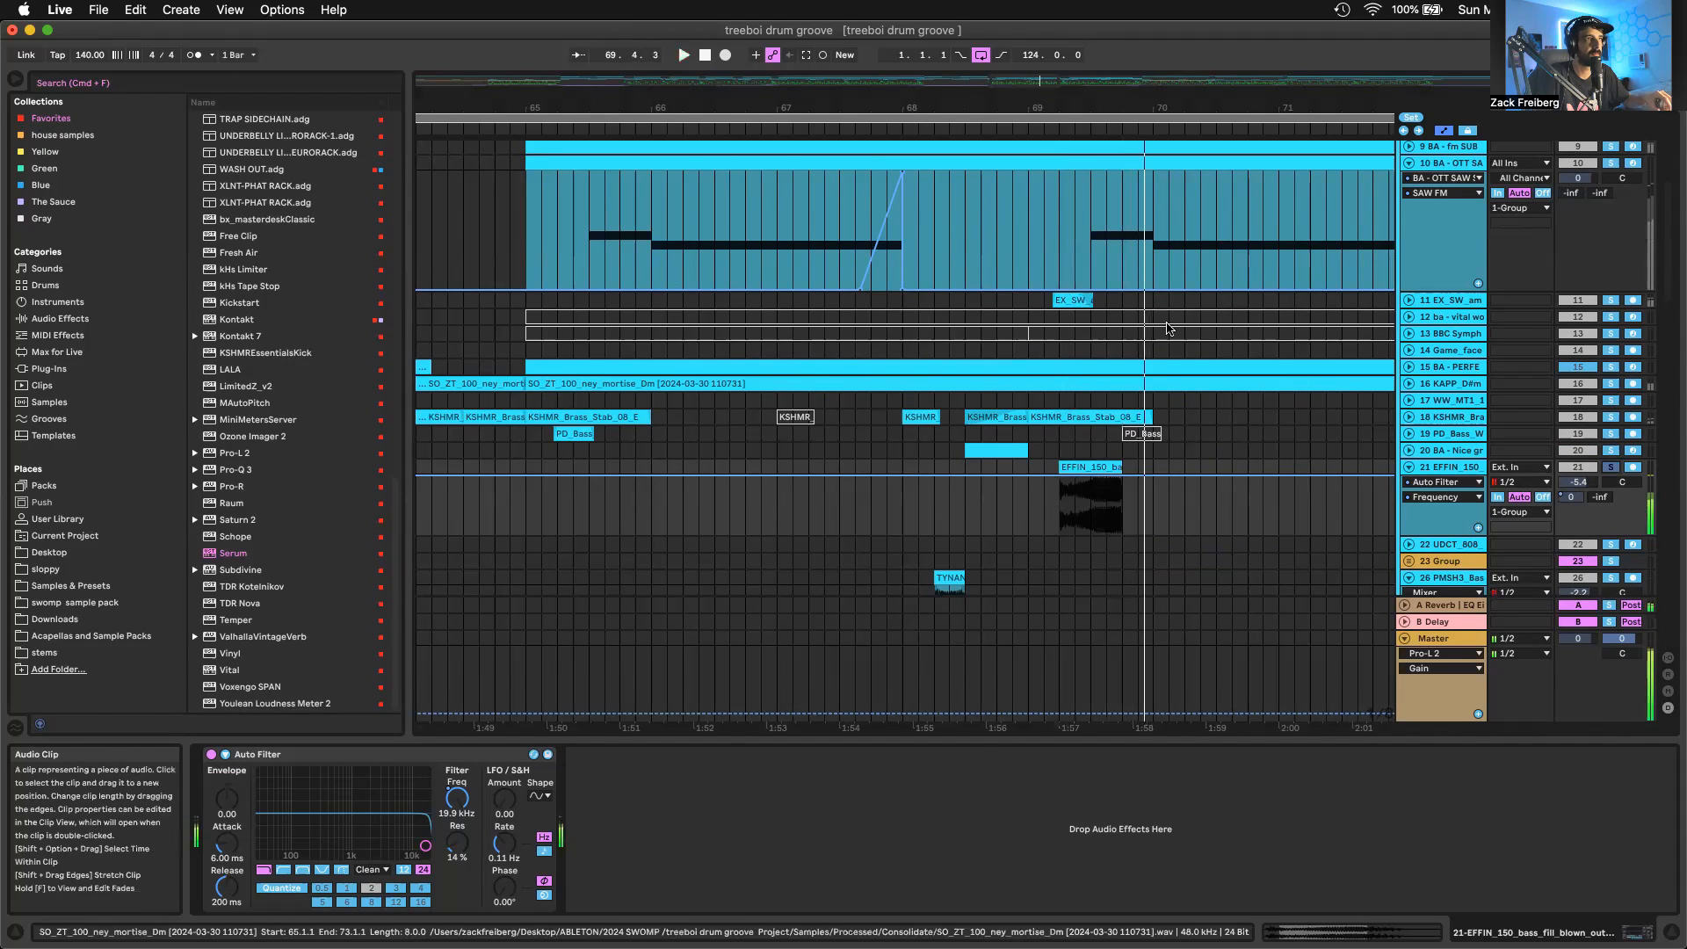
Show the Serum chain's patch in the OTT SAW SINE rack, audition the FM ramp from bar 67.3, and close the plug-in window
key("space")
left_click(842, 181)
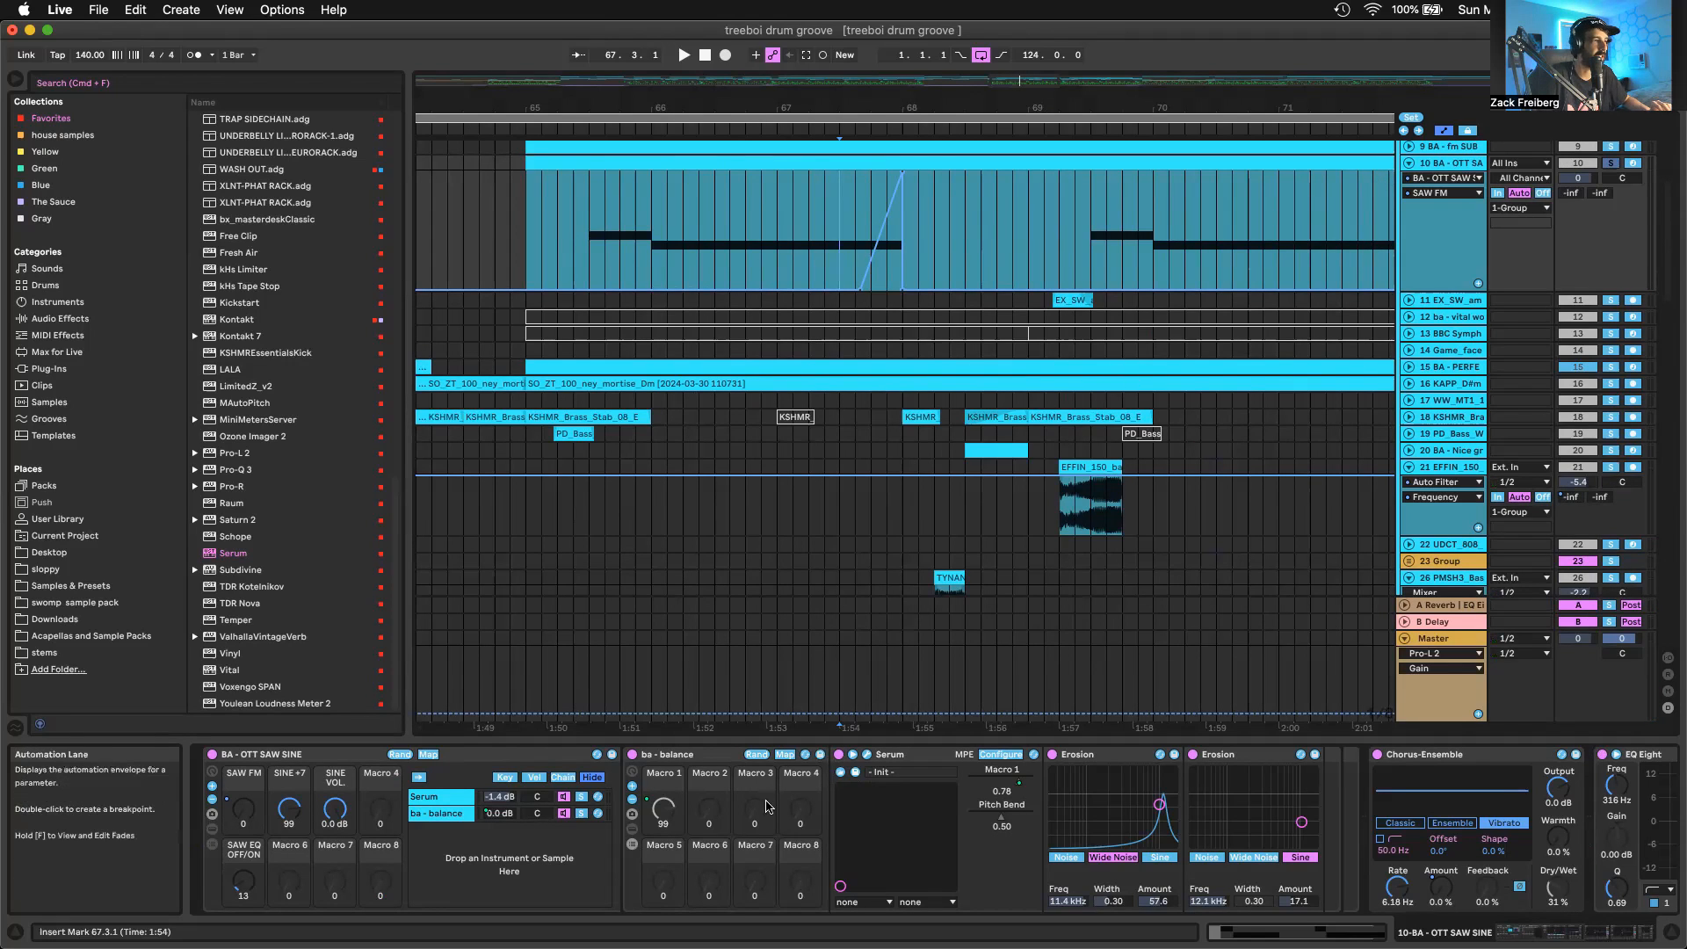
left_click(460, 809)
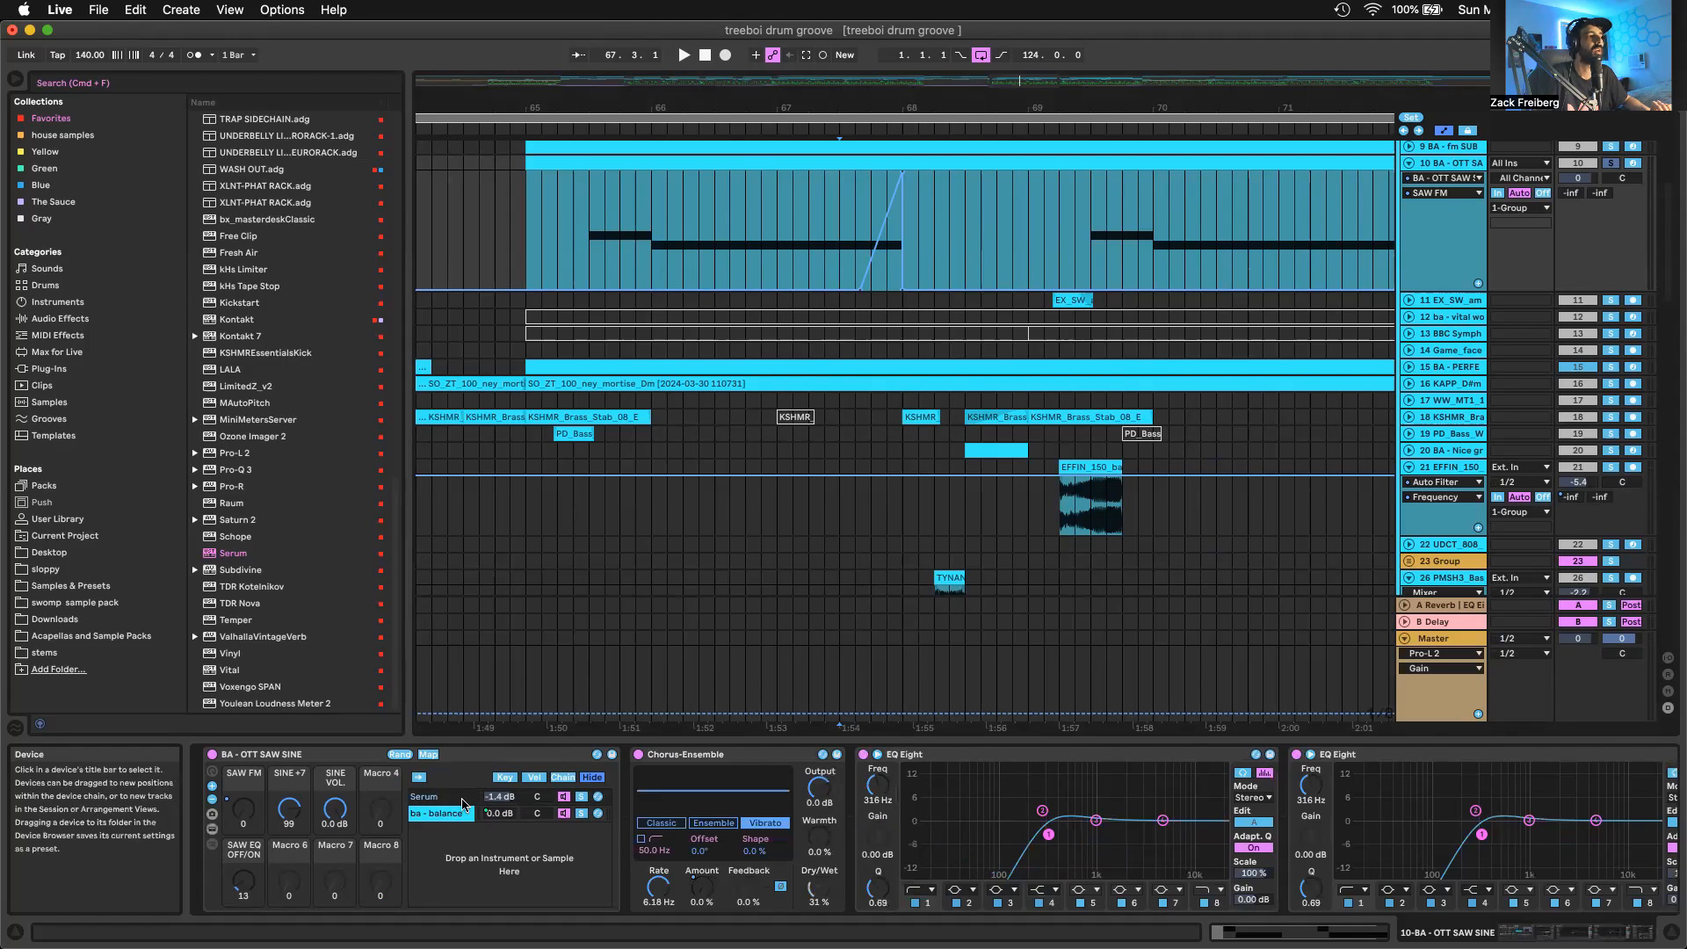
left_click(443, 796)
left_click(646, 753)
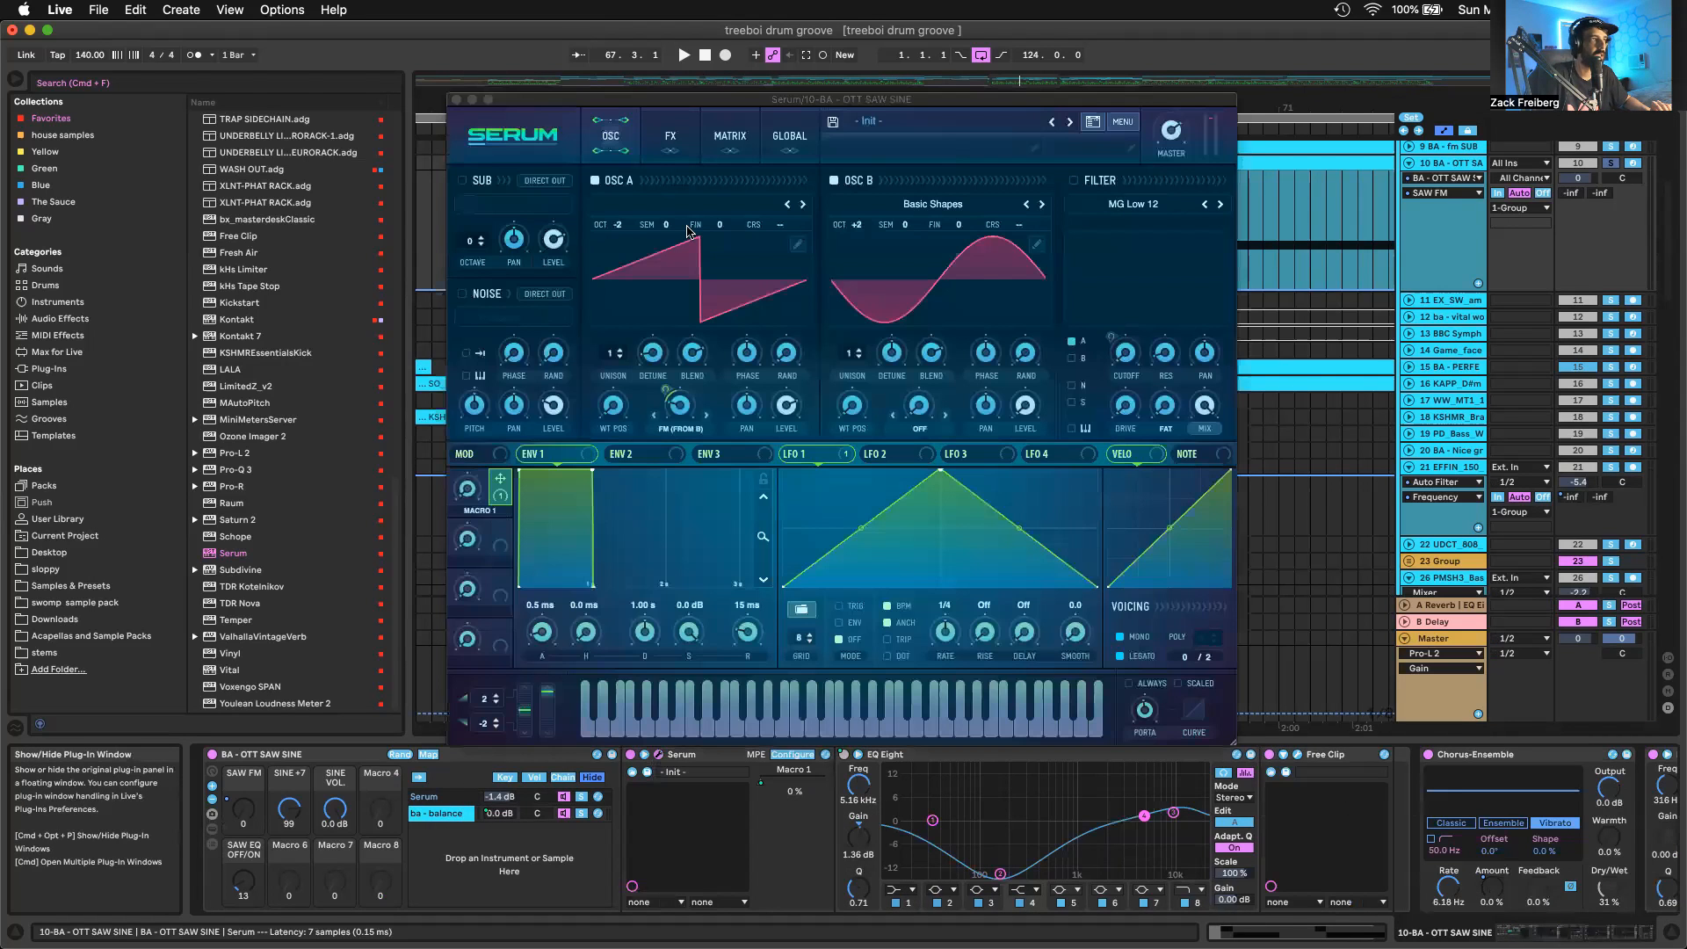
key("space")
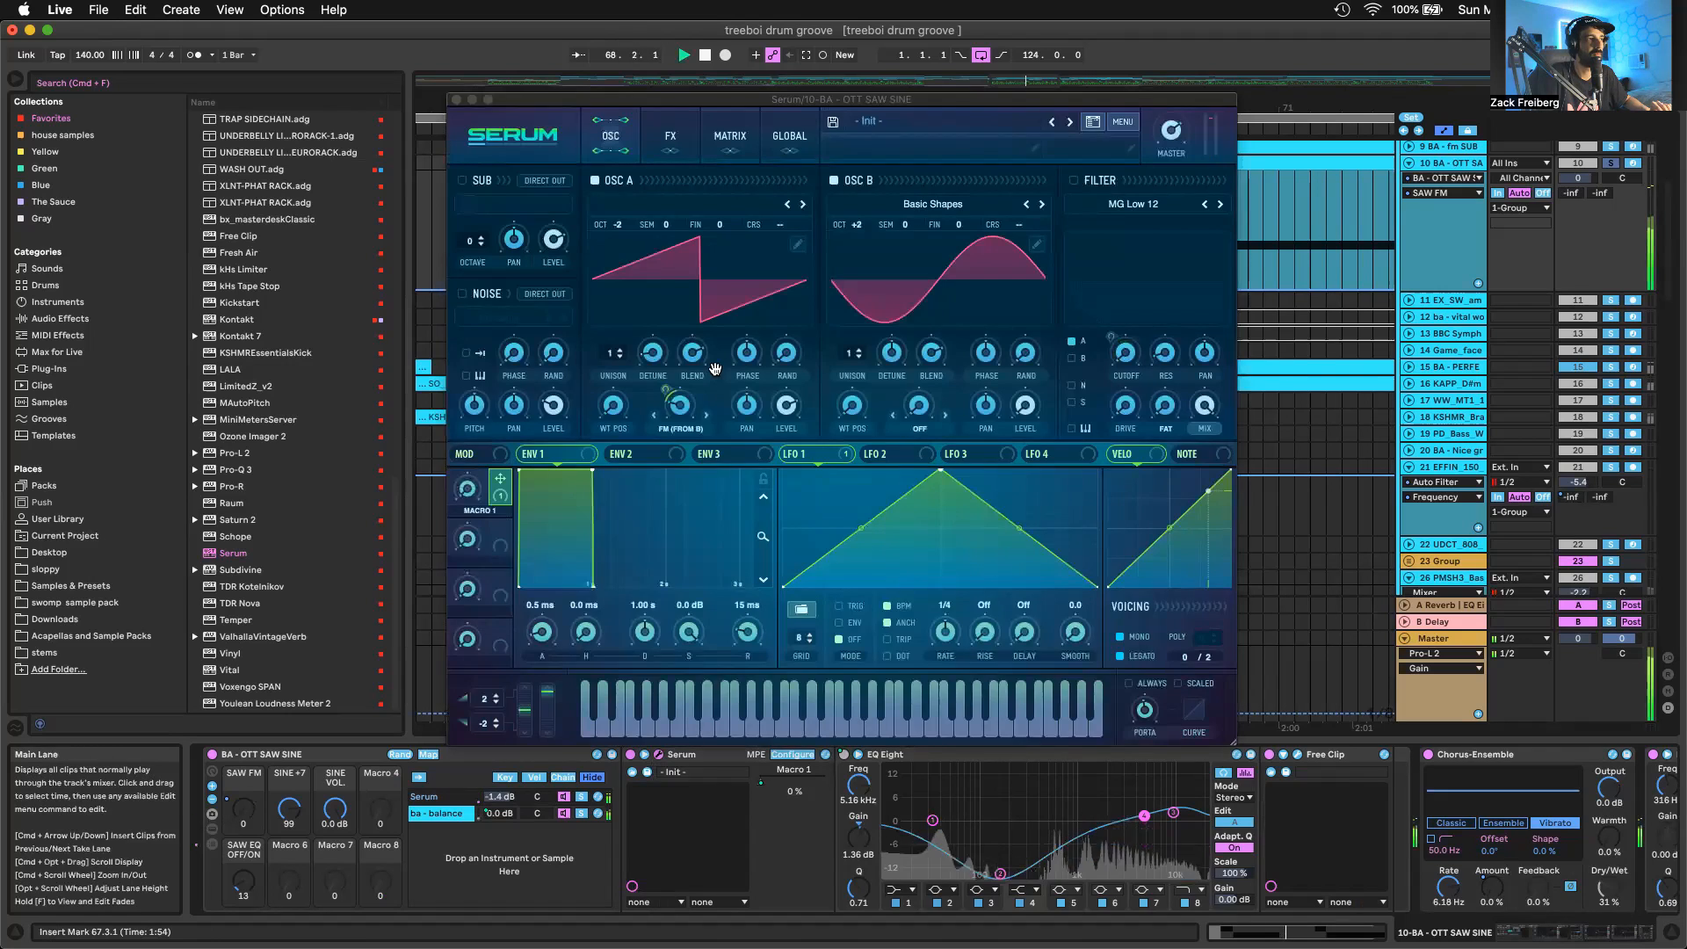
key("space")
key("super+alt+p")
Unsolo the OTT SAW SINE track, audition the full arrangement from bar 65, and unfold the BBC Symphony Orchestra track
left_click(763, 165)
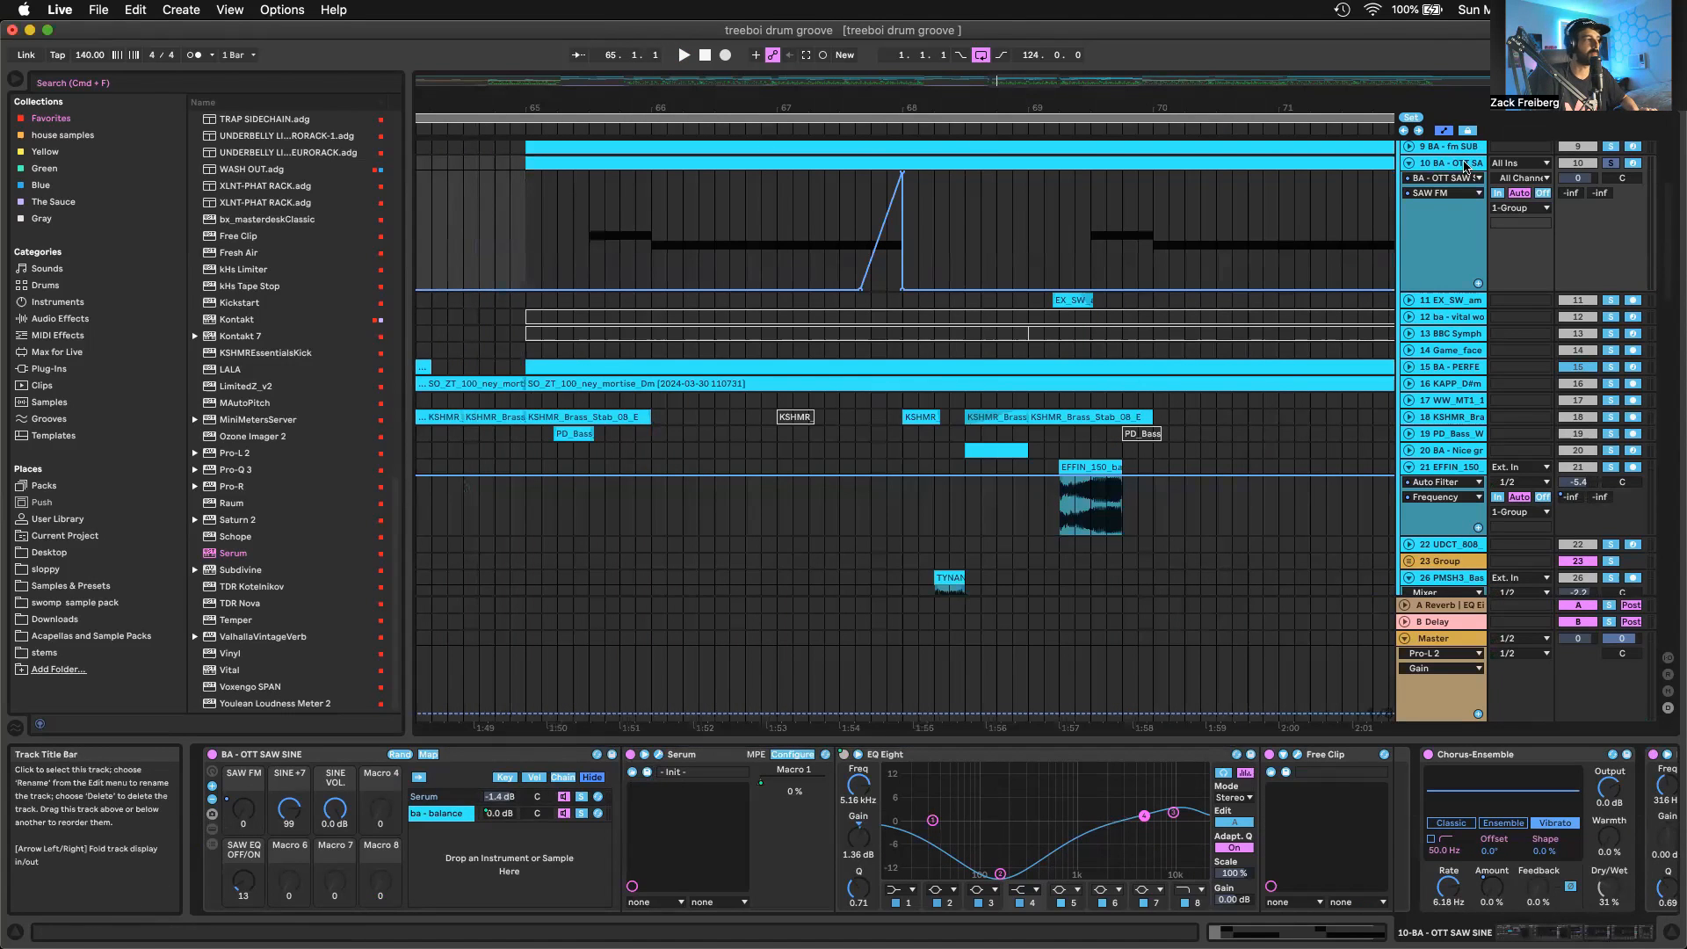
key("space")
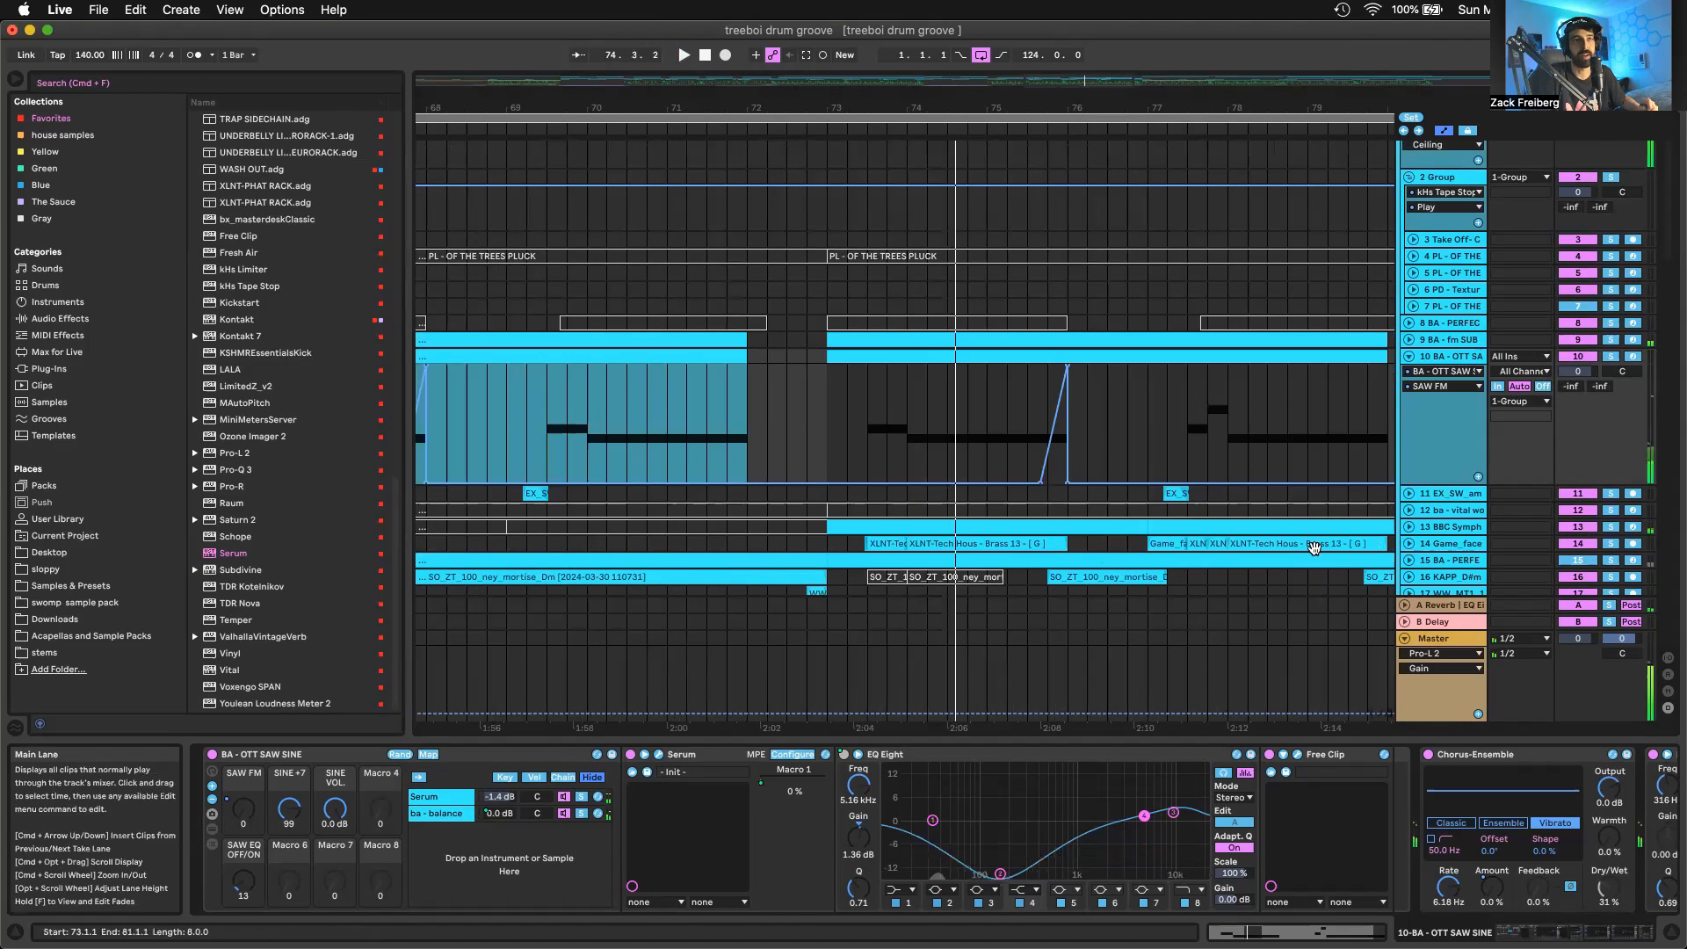
left_click(1409, 528)
scroll(899, 534, "down", 4)
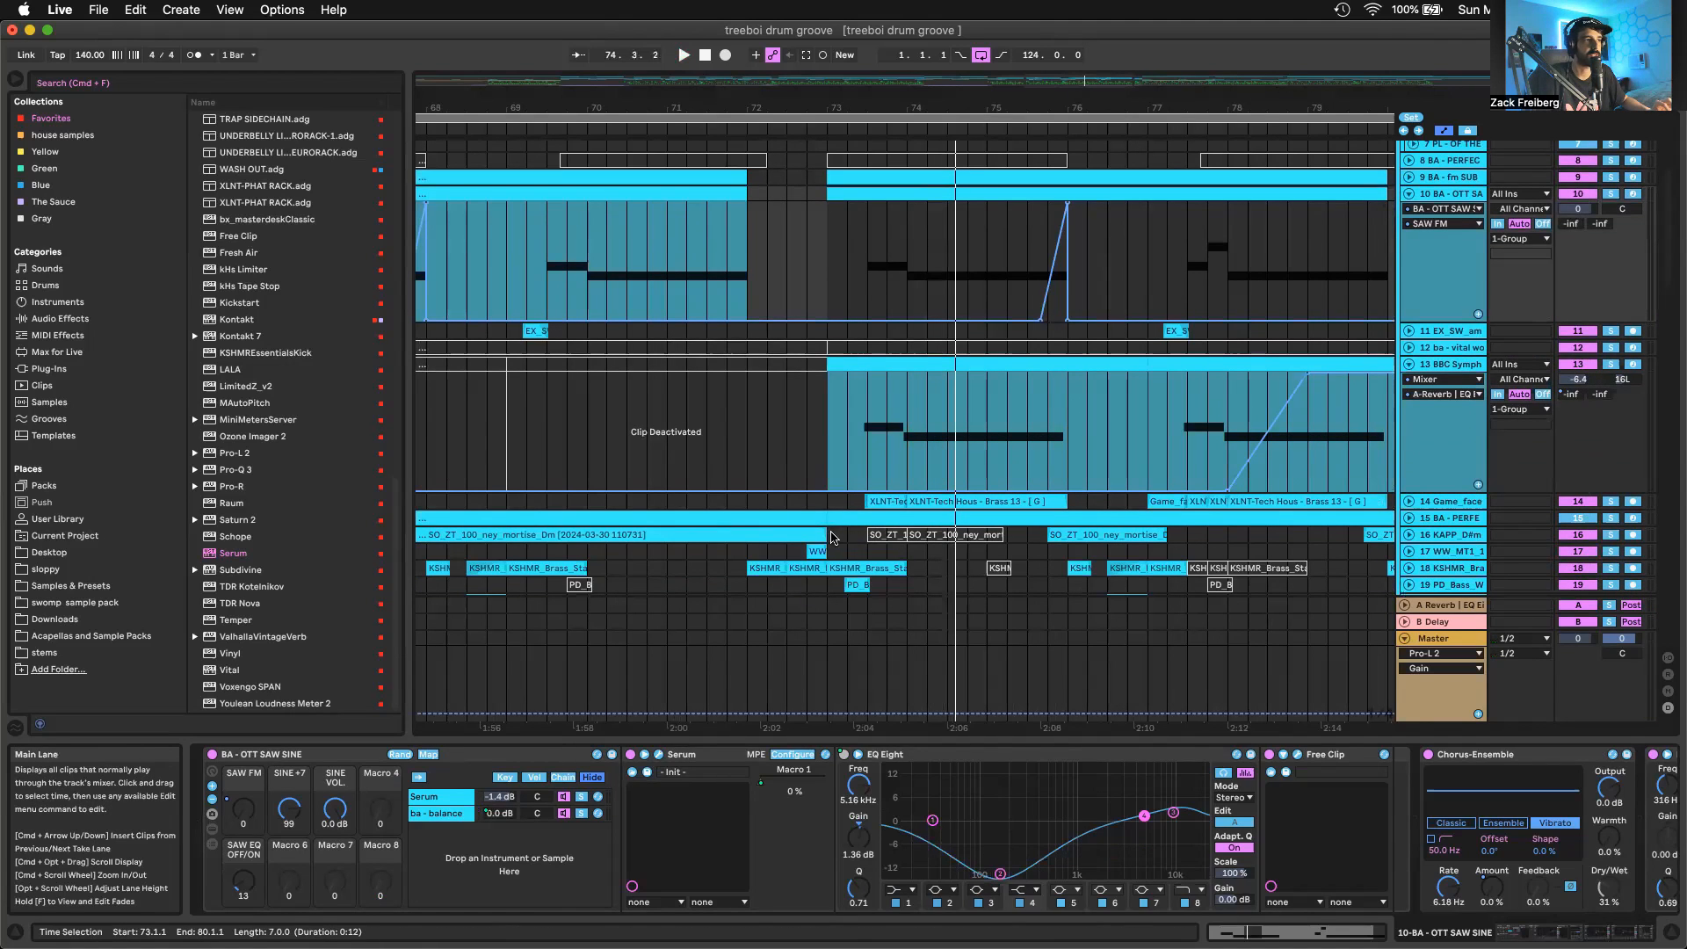
Inspect the ney clip leading into bar 77 on track 16 and the brass clip at bar 73.3 on track 14
left_click(1028, 535)
left_click(1052, 535)
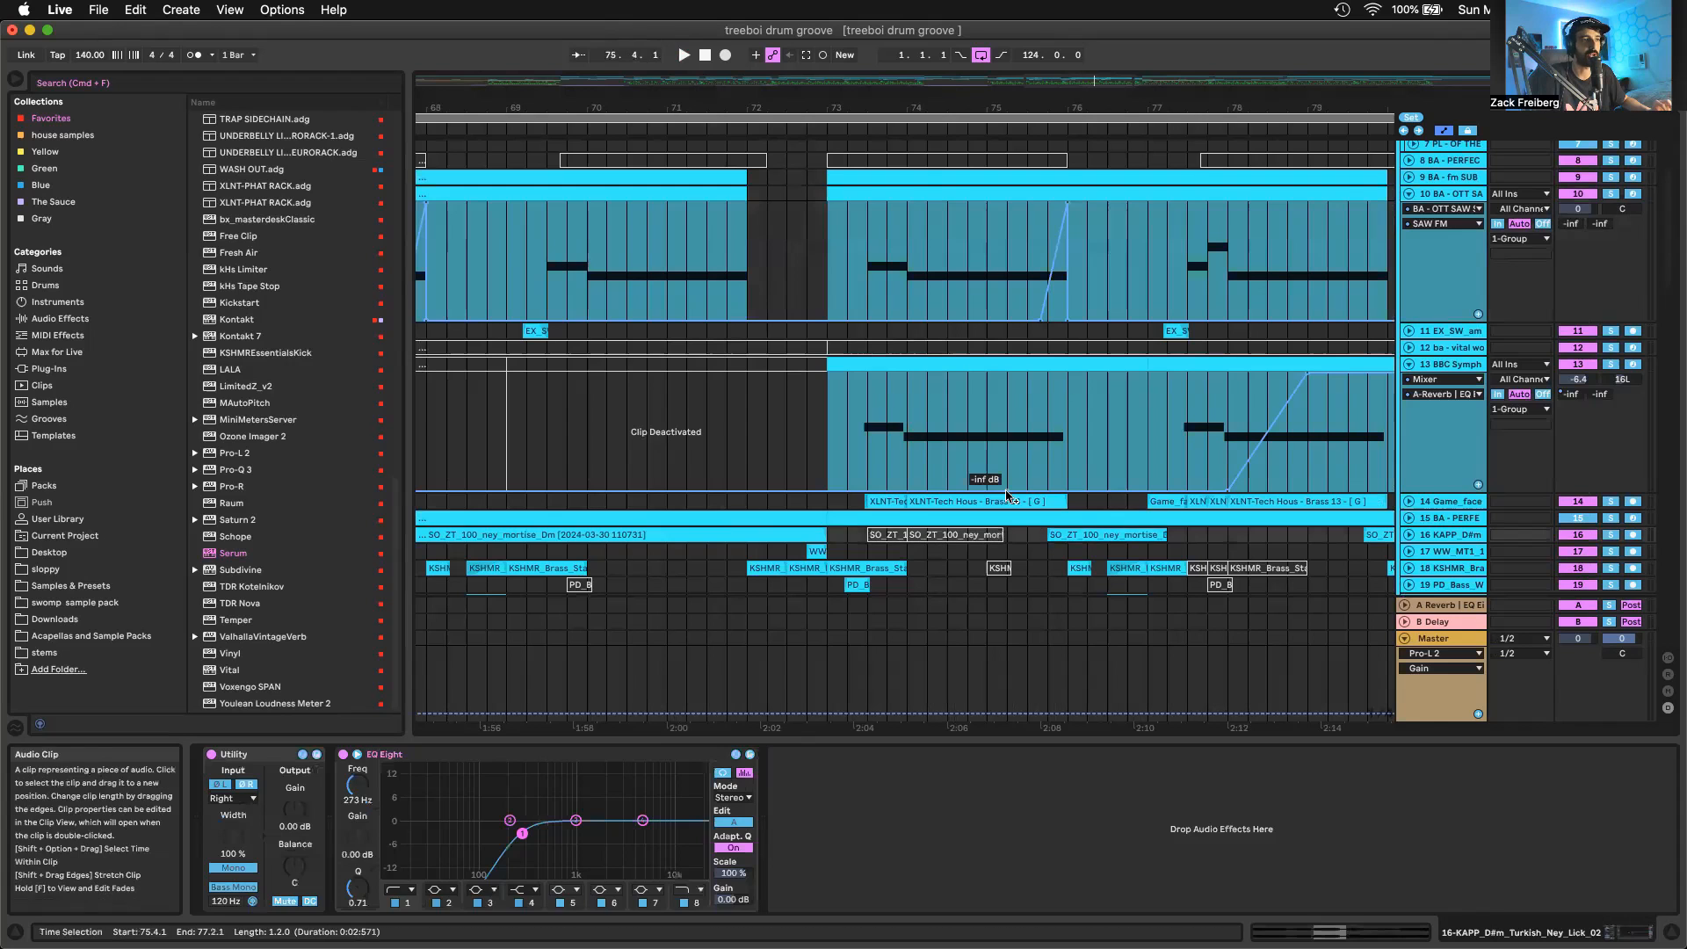
scroll(865, 439, "down", 1)
left_click(886, 499)
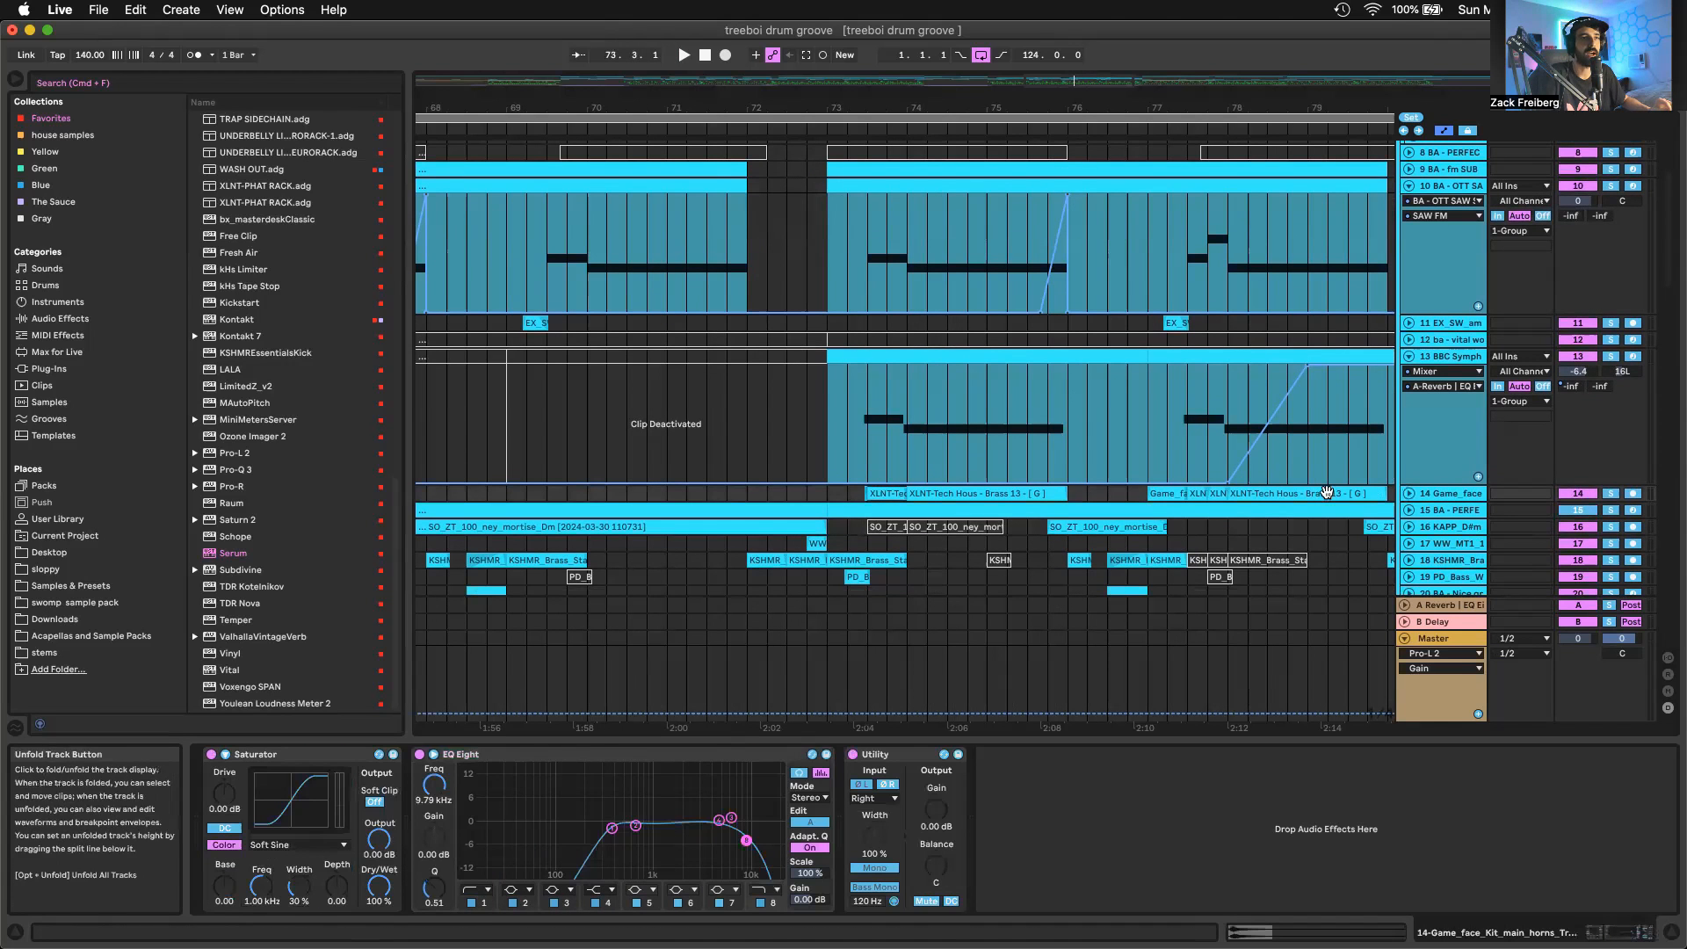
scroll(902, 354, "up", 5)
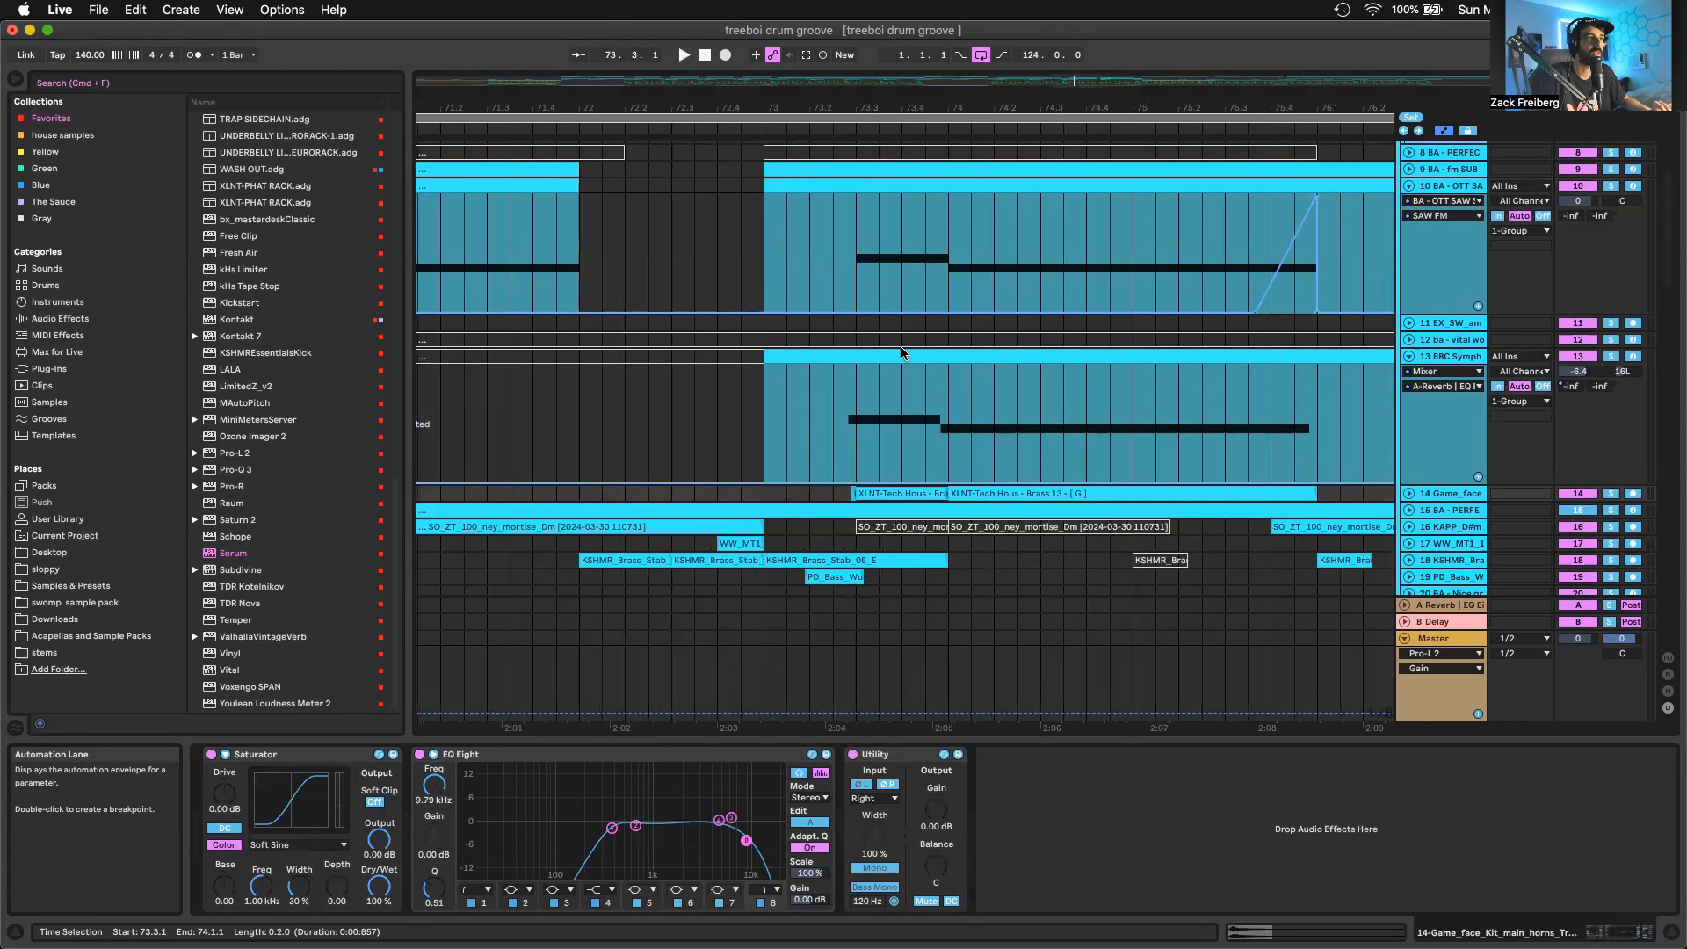
Show the BBC Symphony Orchestra plug-in for the clip at bar 73, and inspect the curve types of its Saturator
left_click(902, 353)
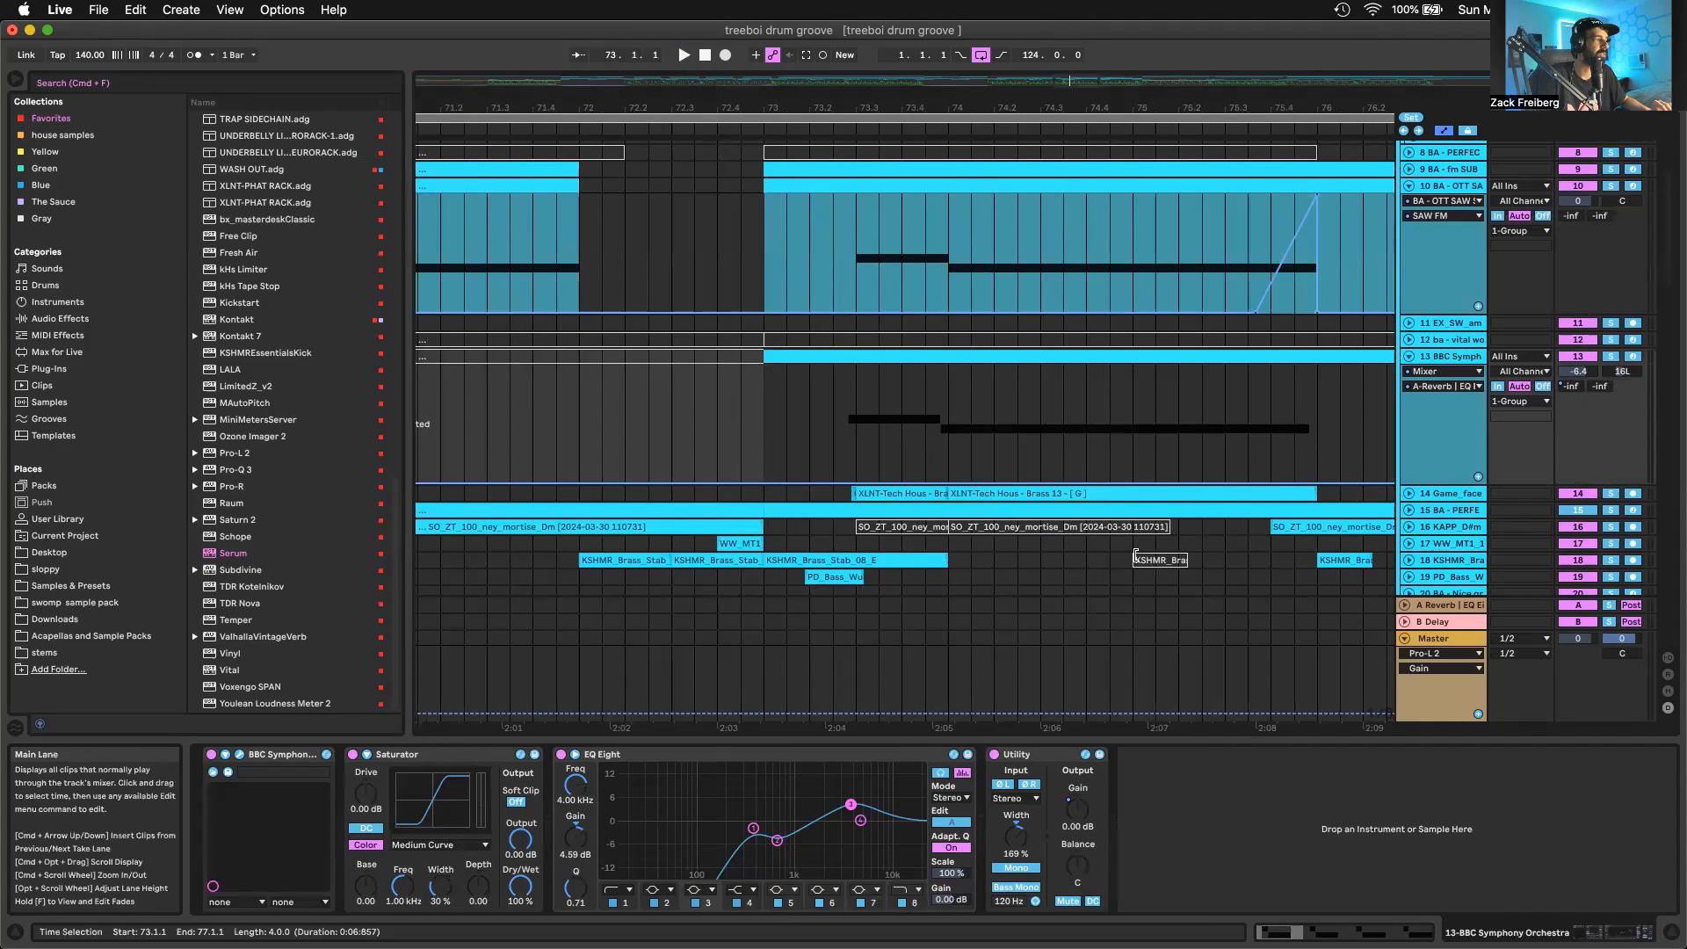
left_click(241, 756)
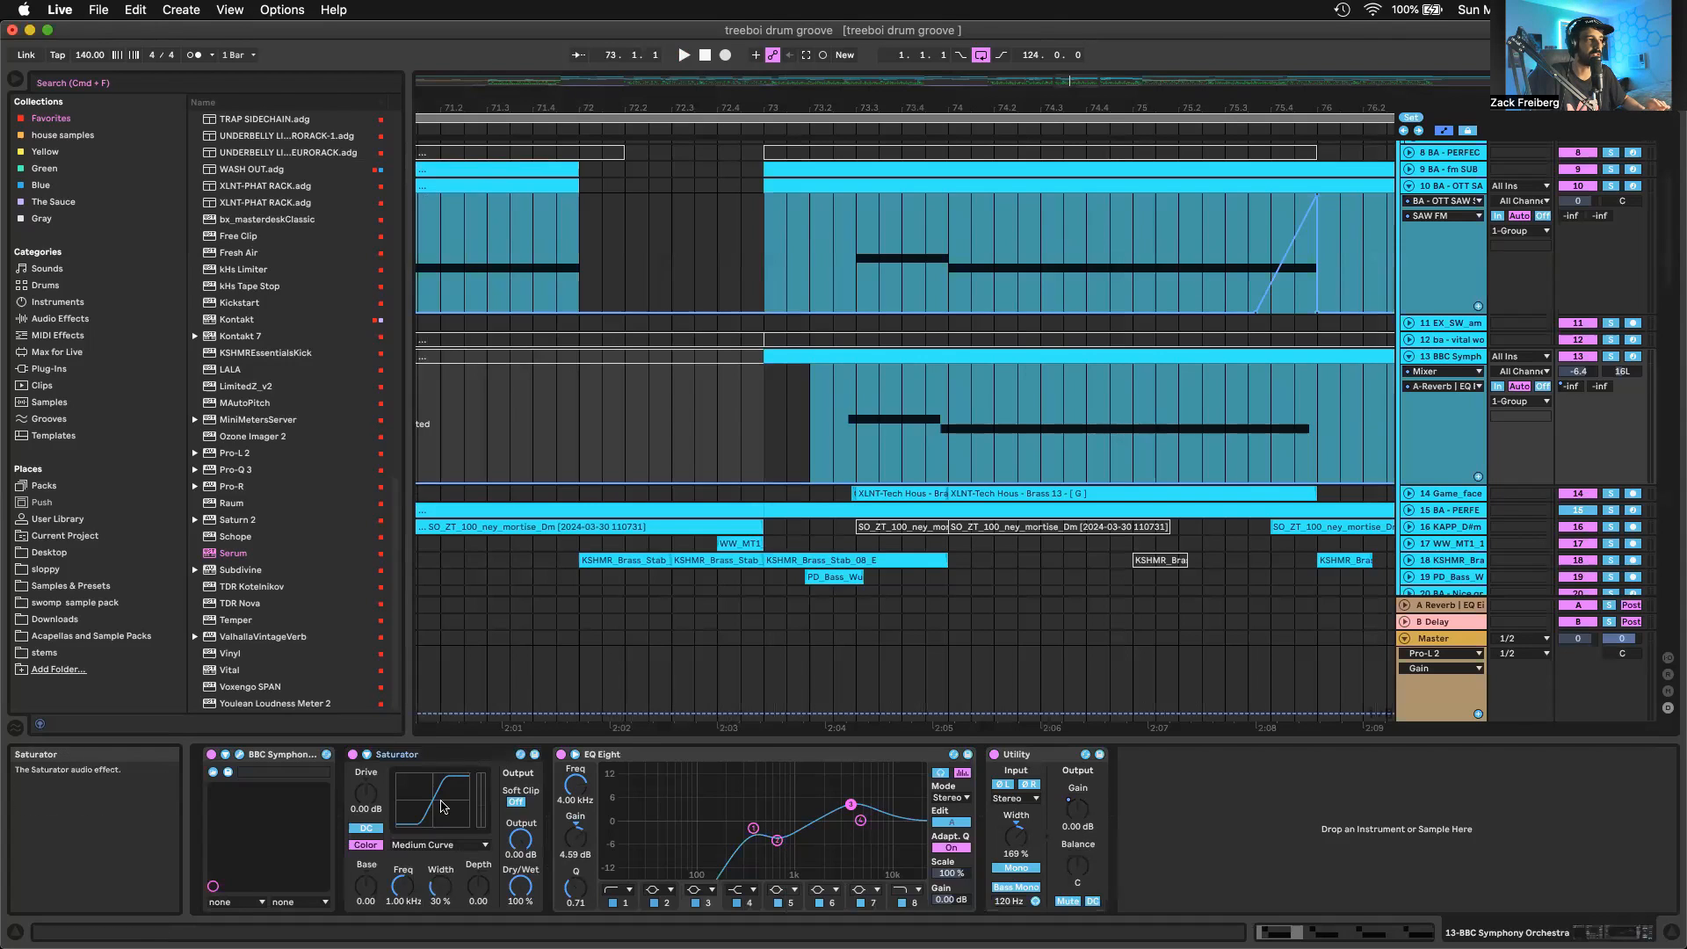
left_click(438, 843)
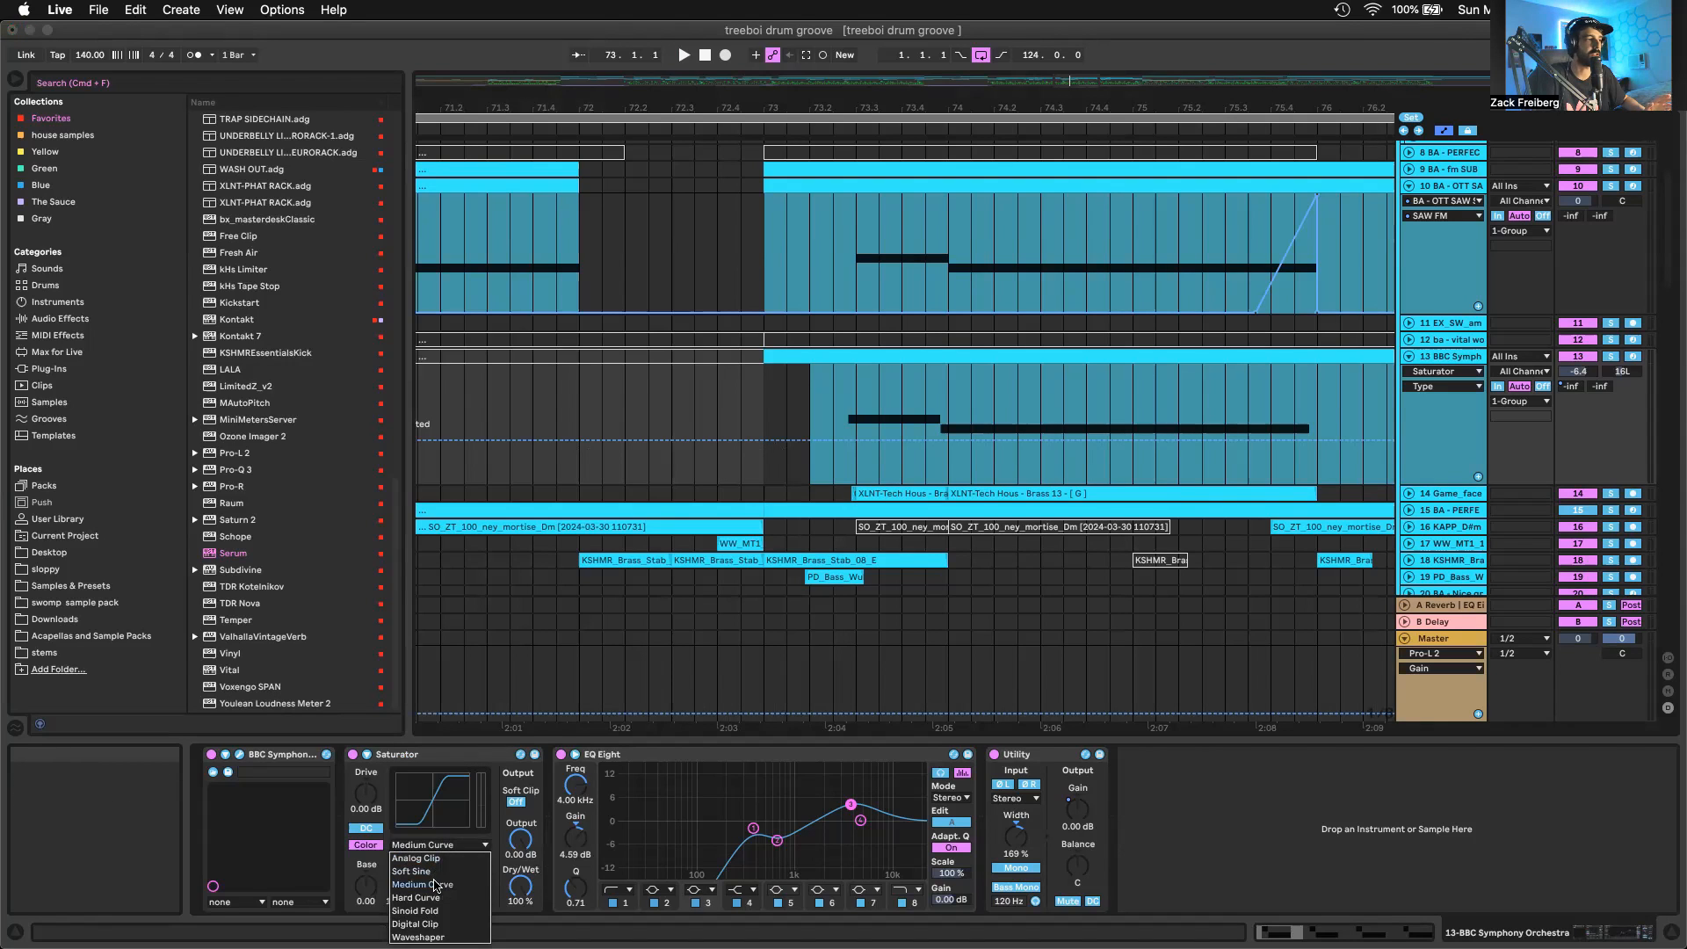
left_click(499, 809)
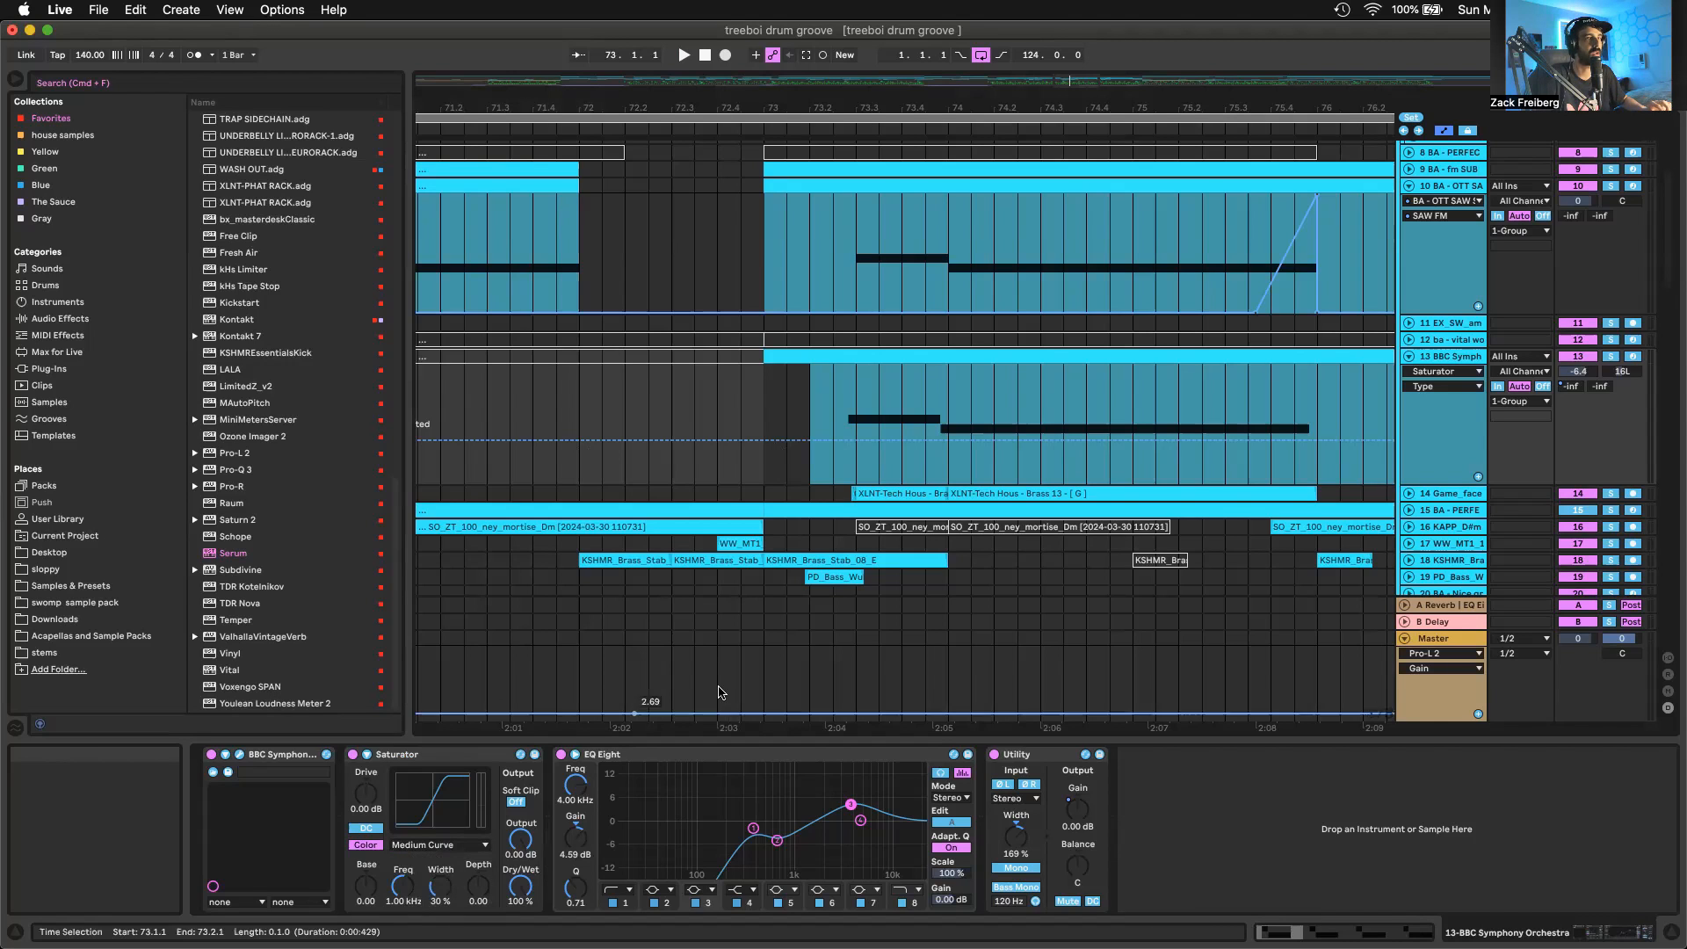
Audition the soloed BBC Symphony Orchestra track from bar 73, comparing the Saturator bypassed and active
left_click(362, 756)
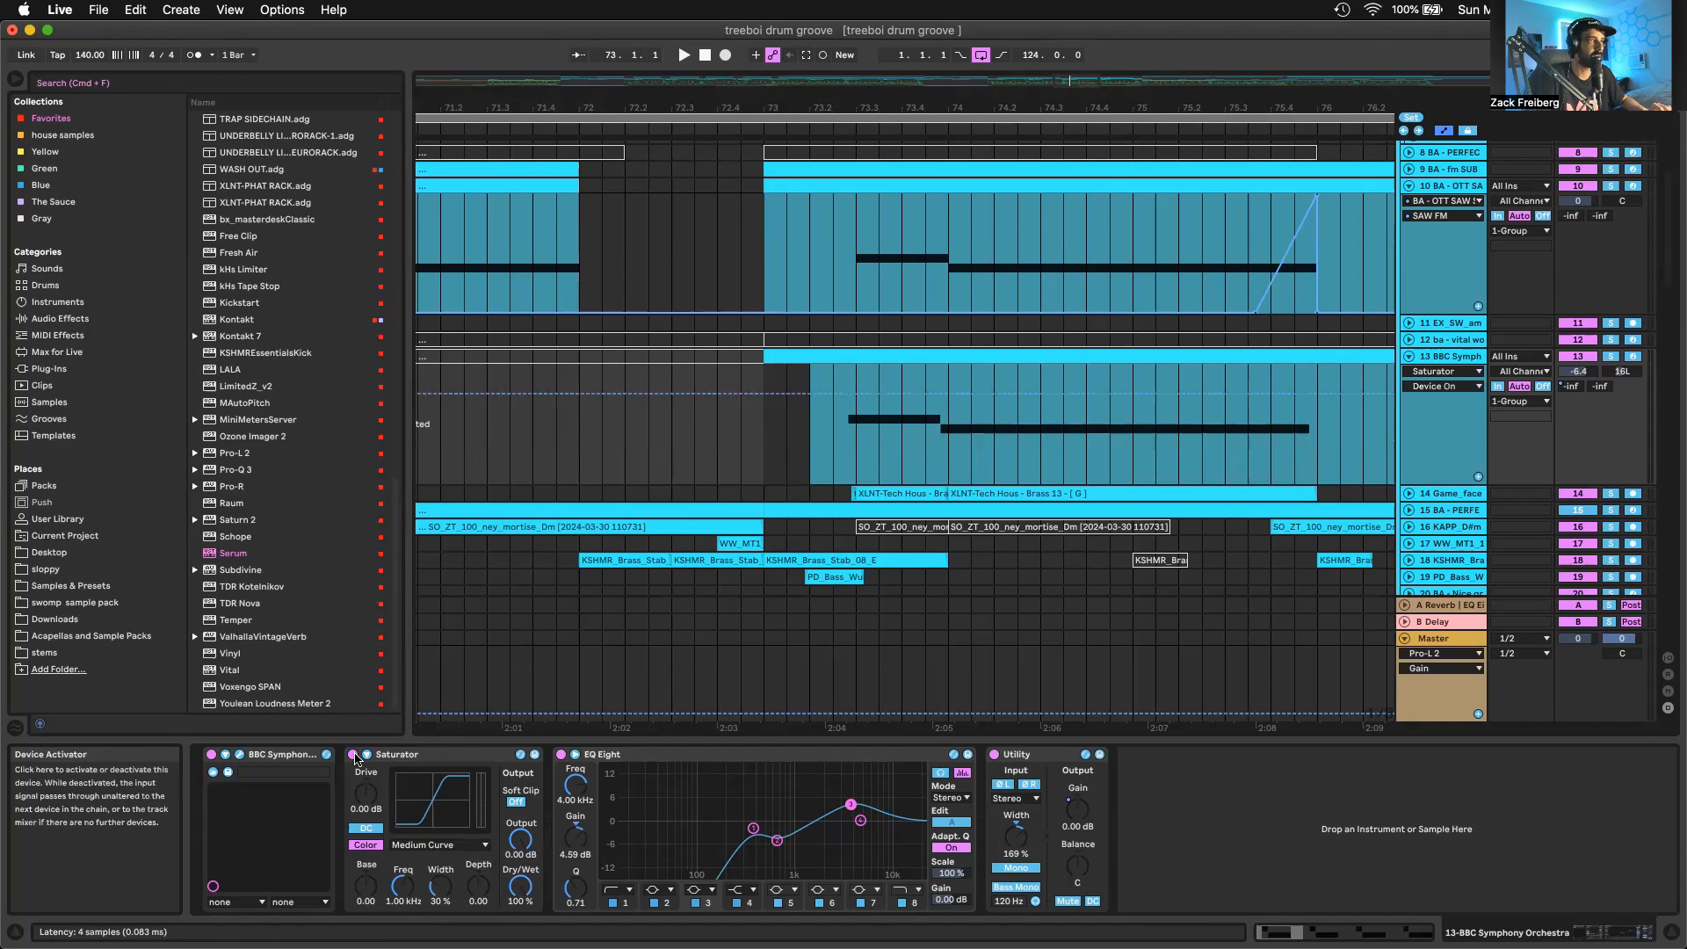
key("space")
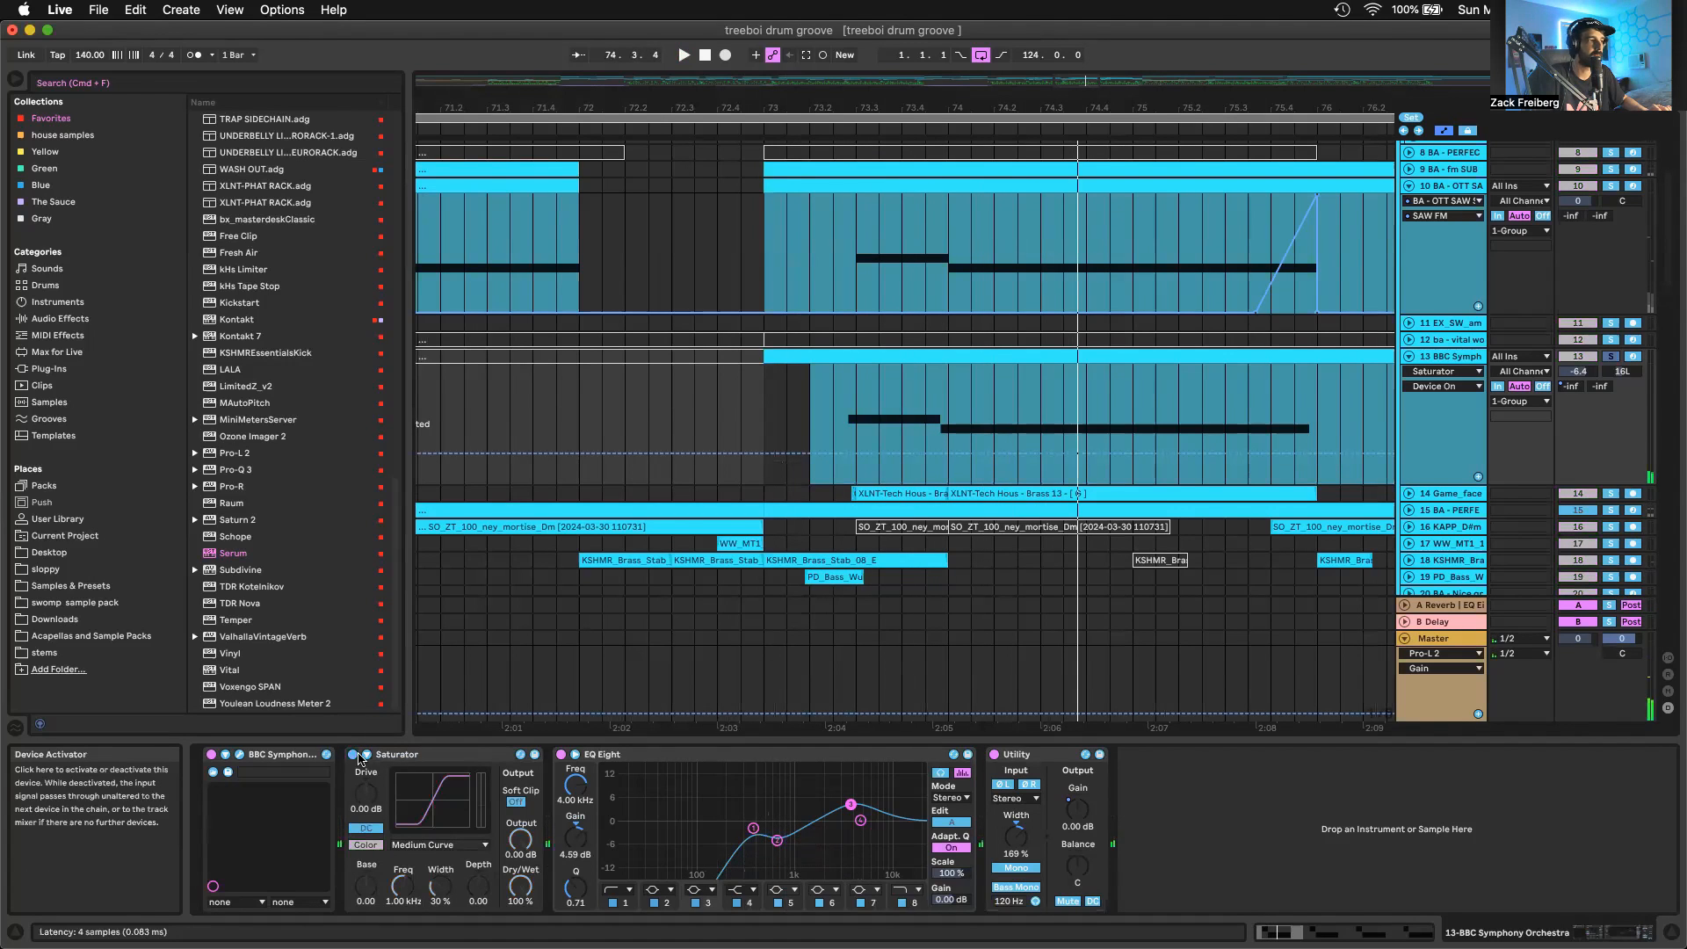
key("space")
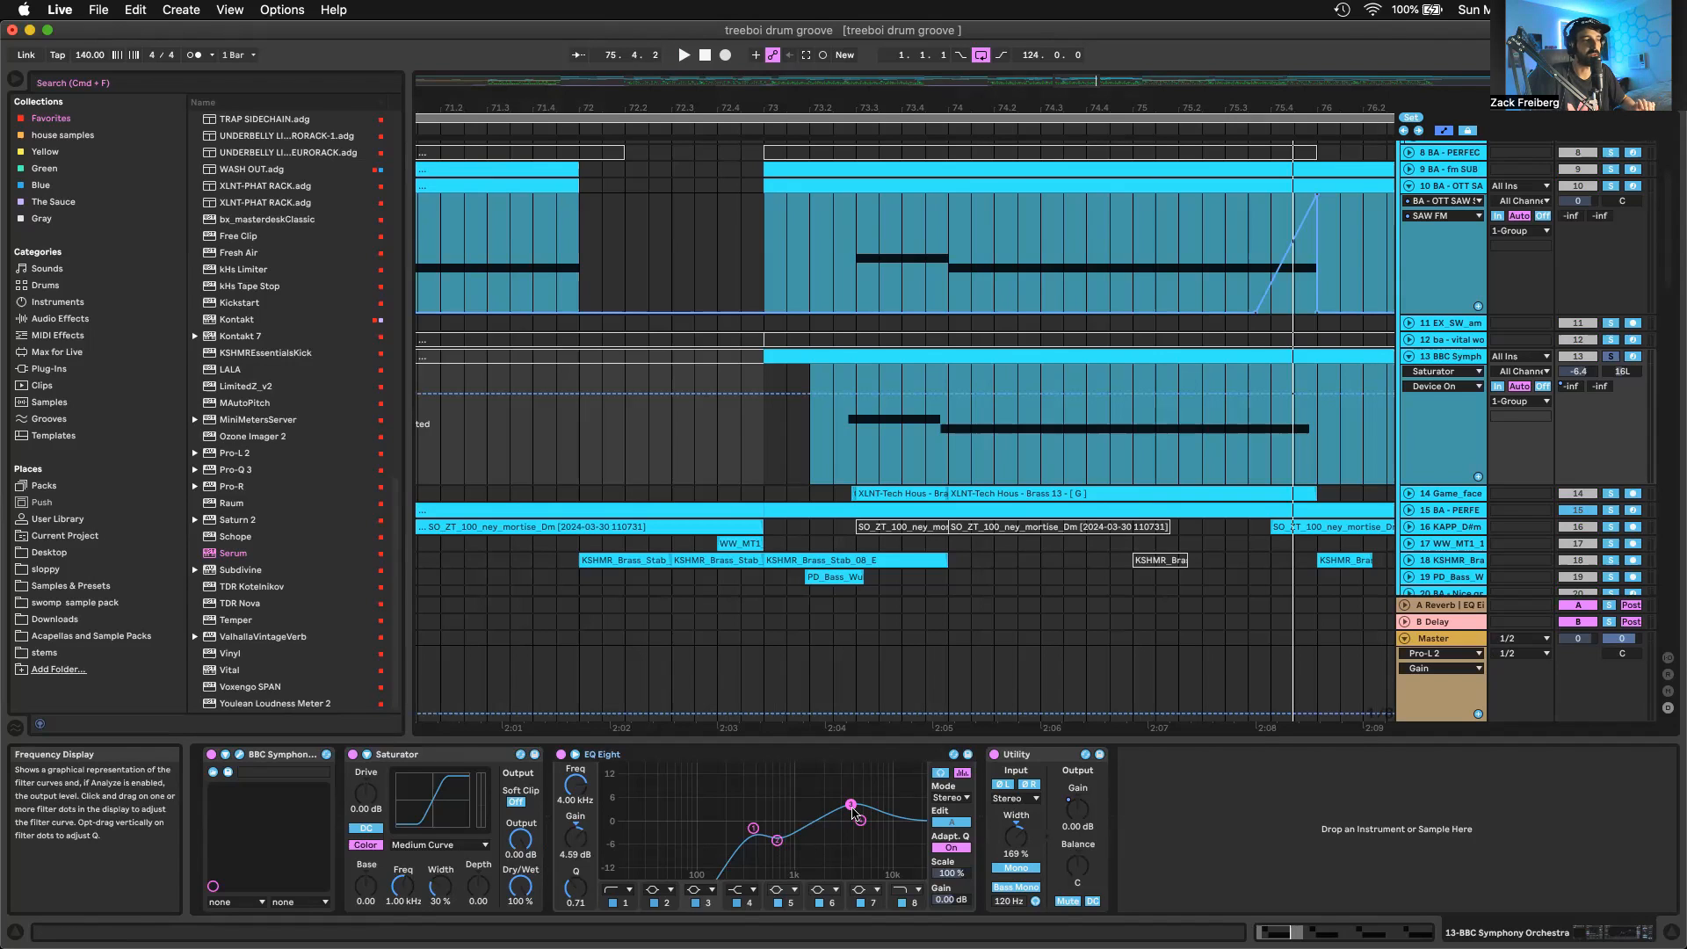
Inspect the EQ Eight bands on the BBC Symphony Orchestra track and audition the part with the EQ bypassed and active
left_click(752, 829)
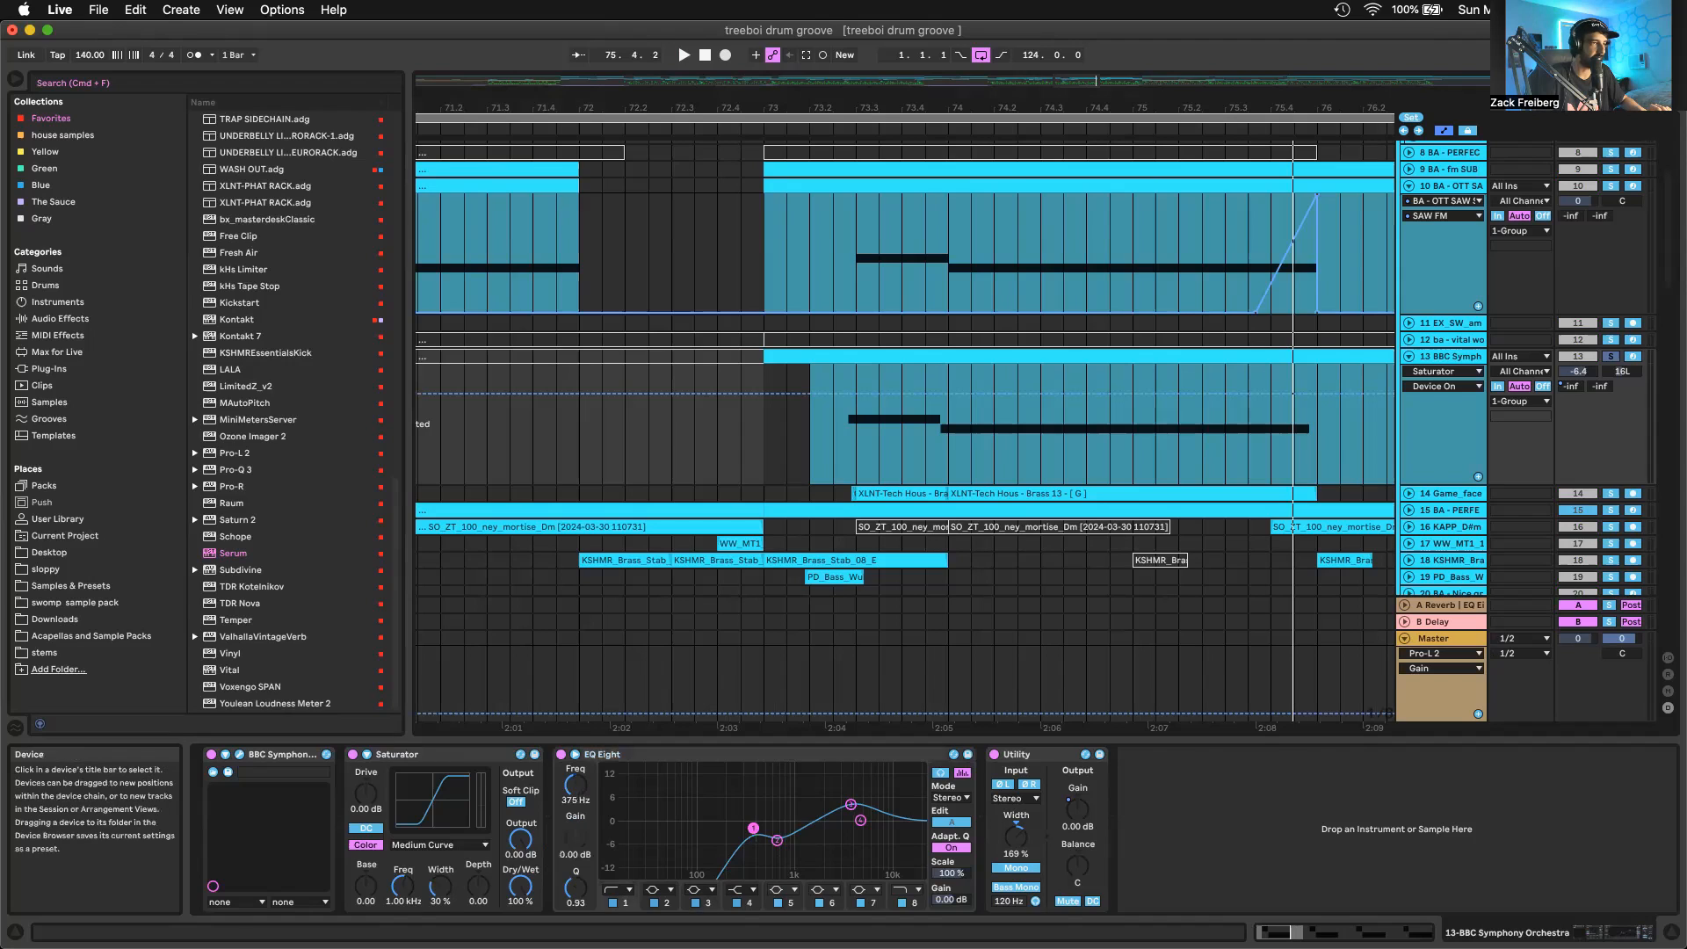
left_click(777, 840)
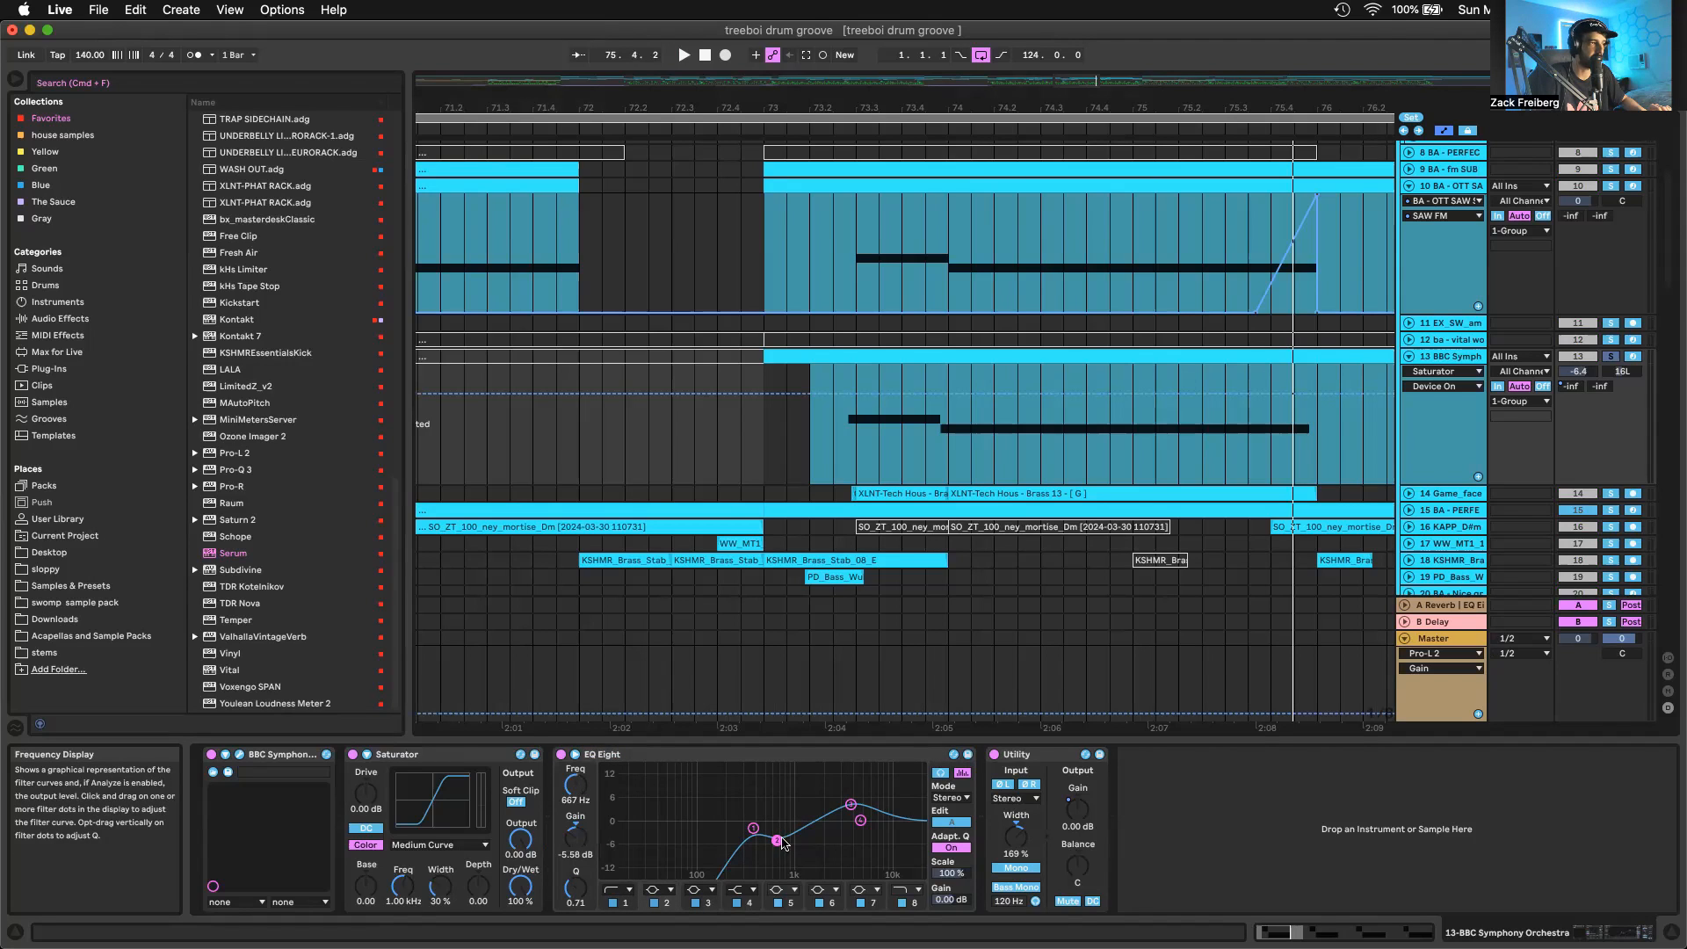
left_click(850, 805)
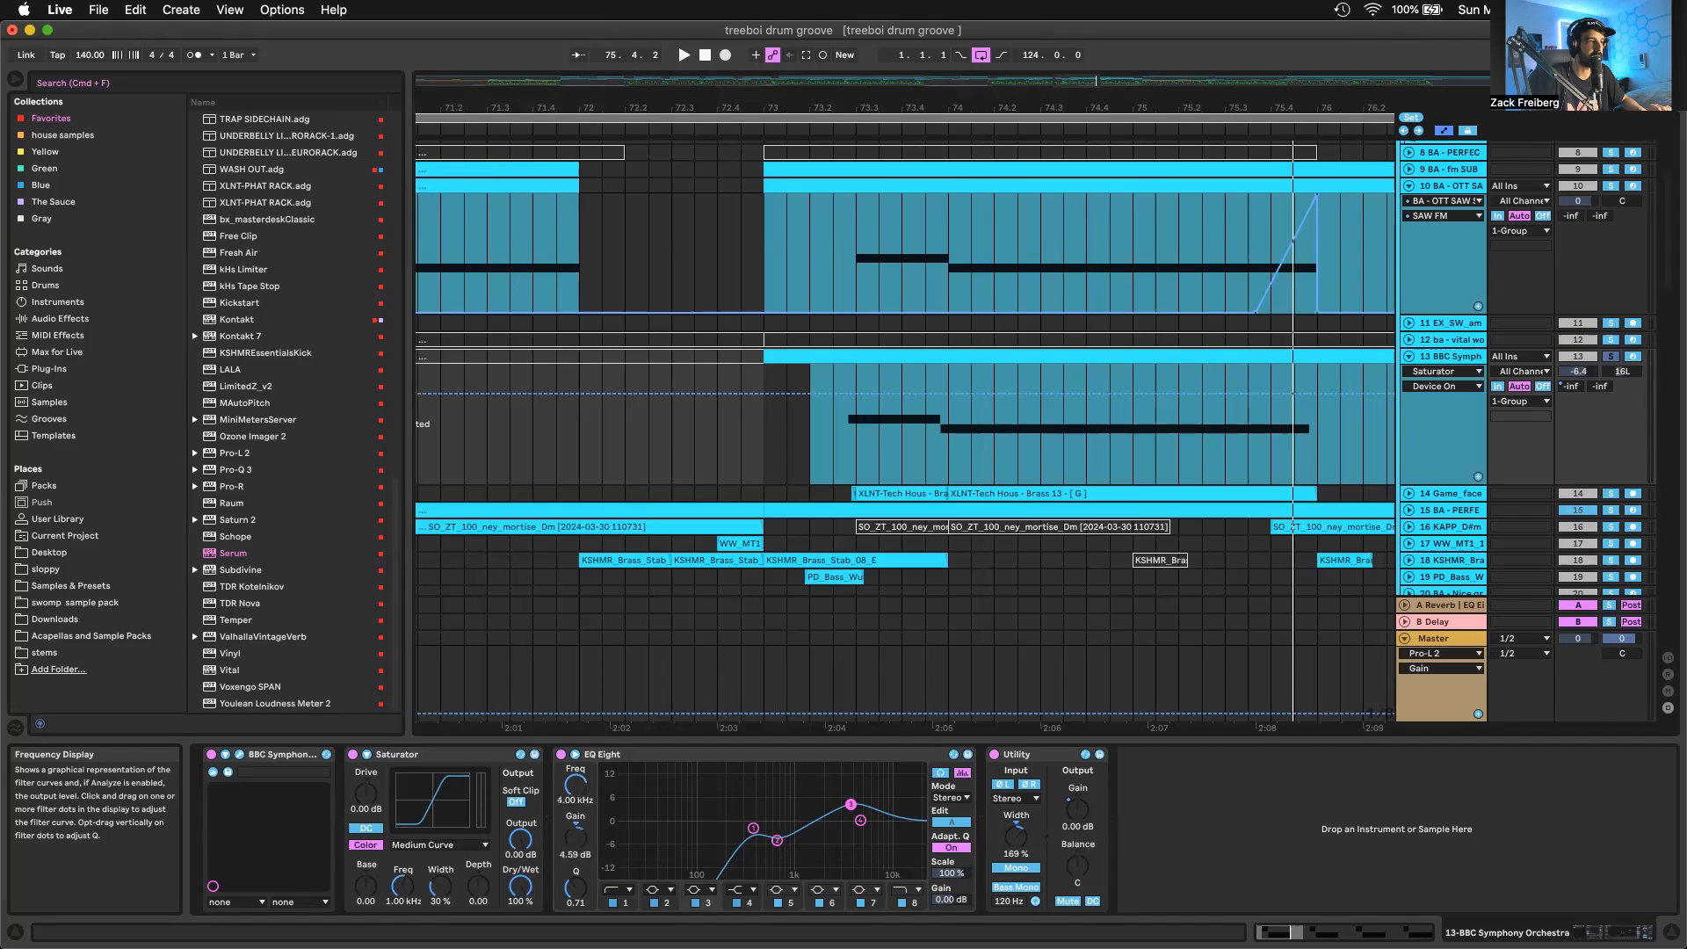
left_click(562, 756)
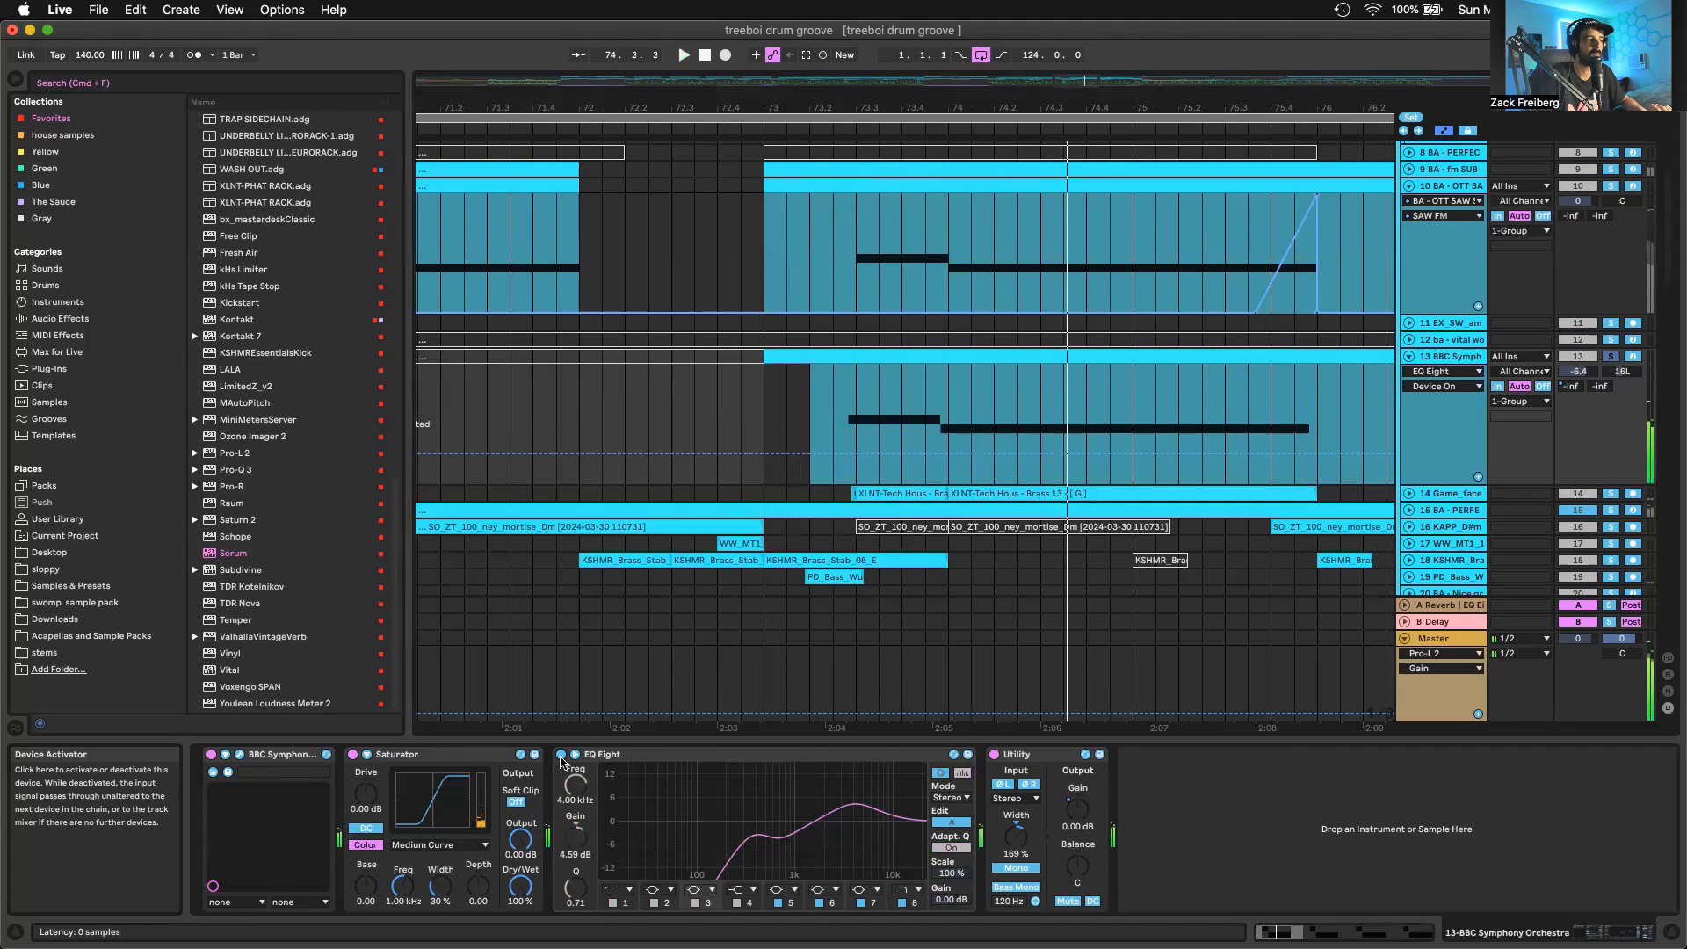
left_click(562, 756)
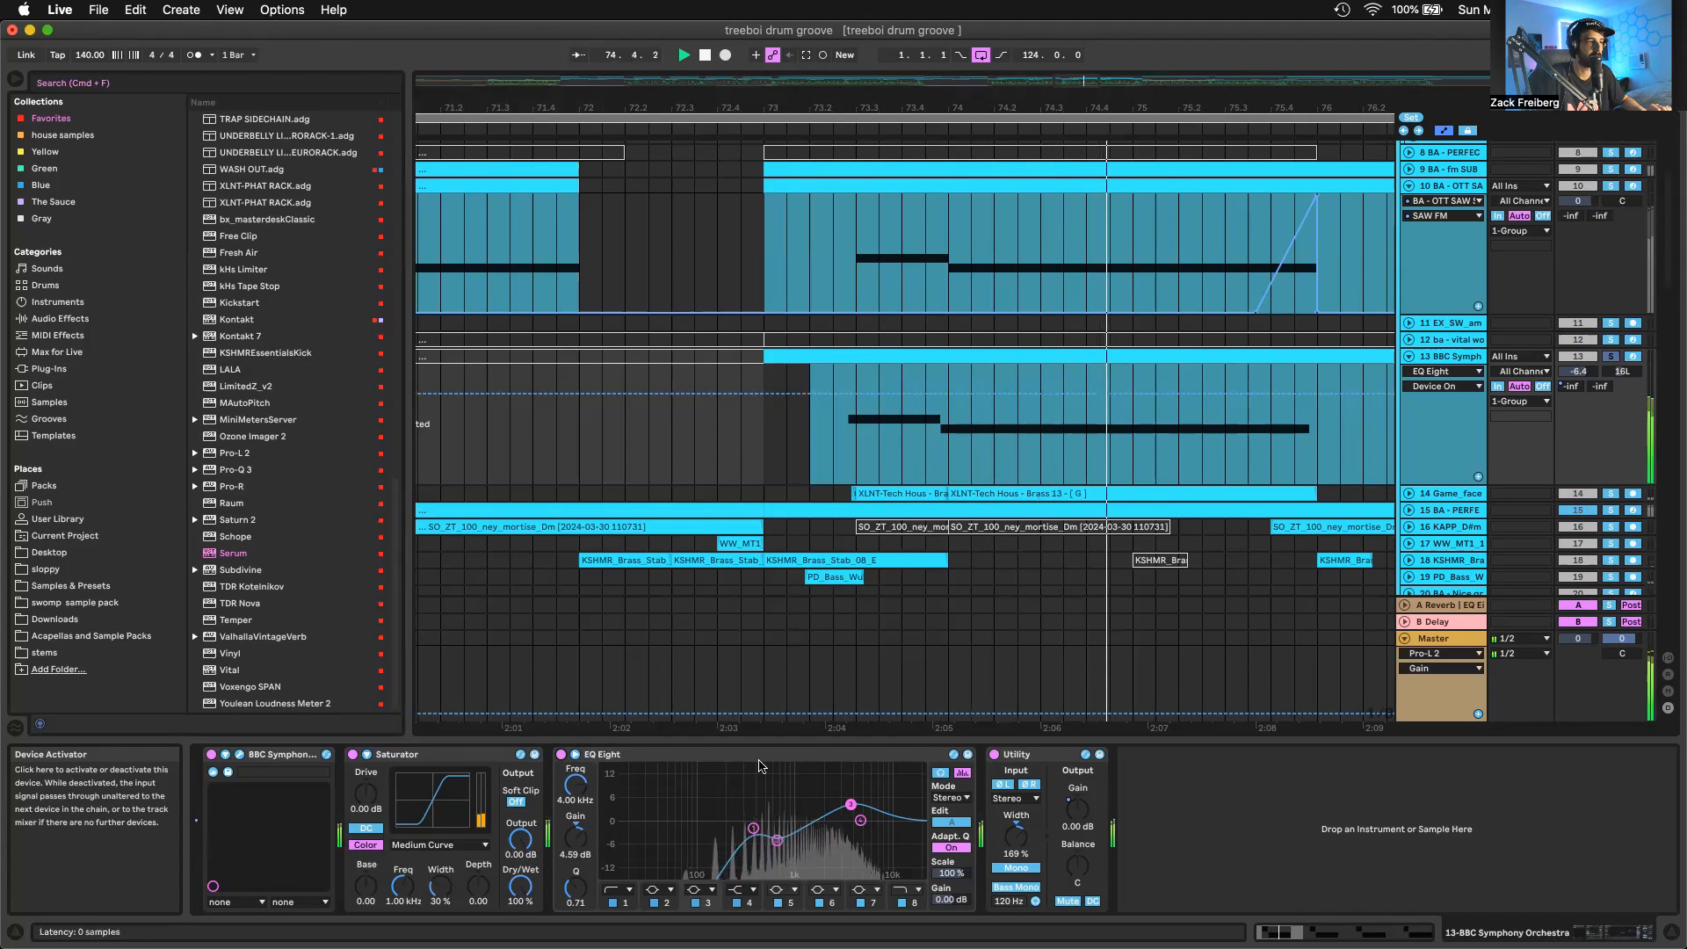
key("space")
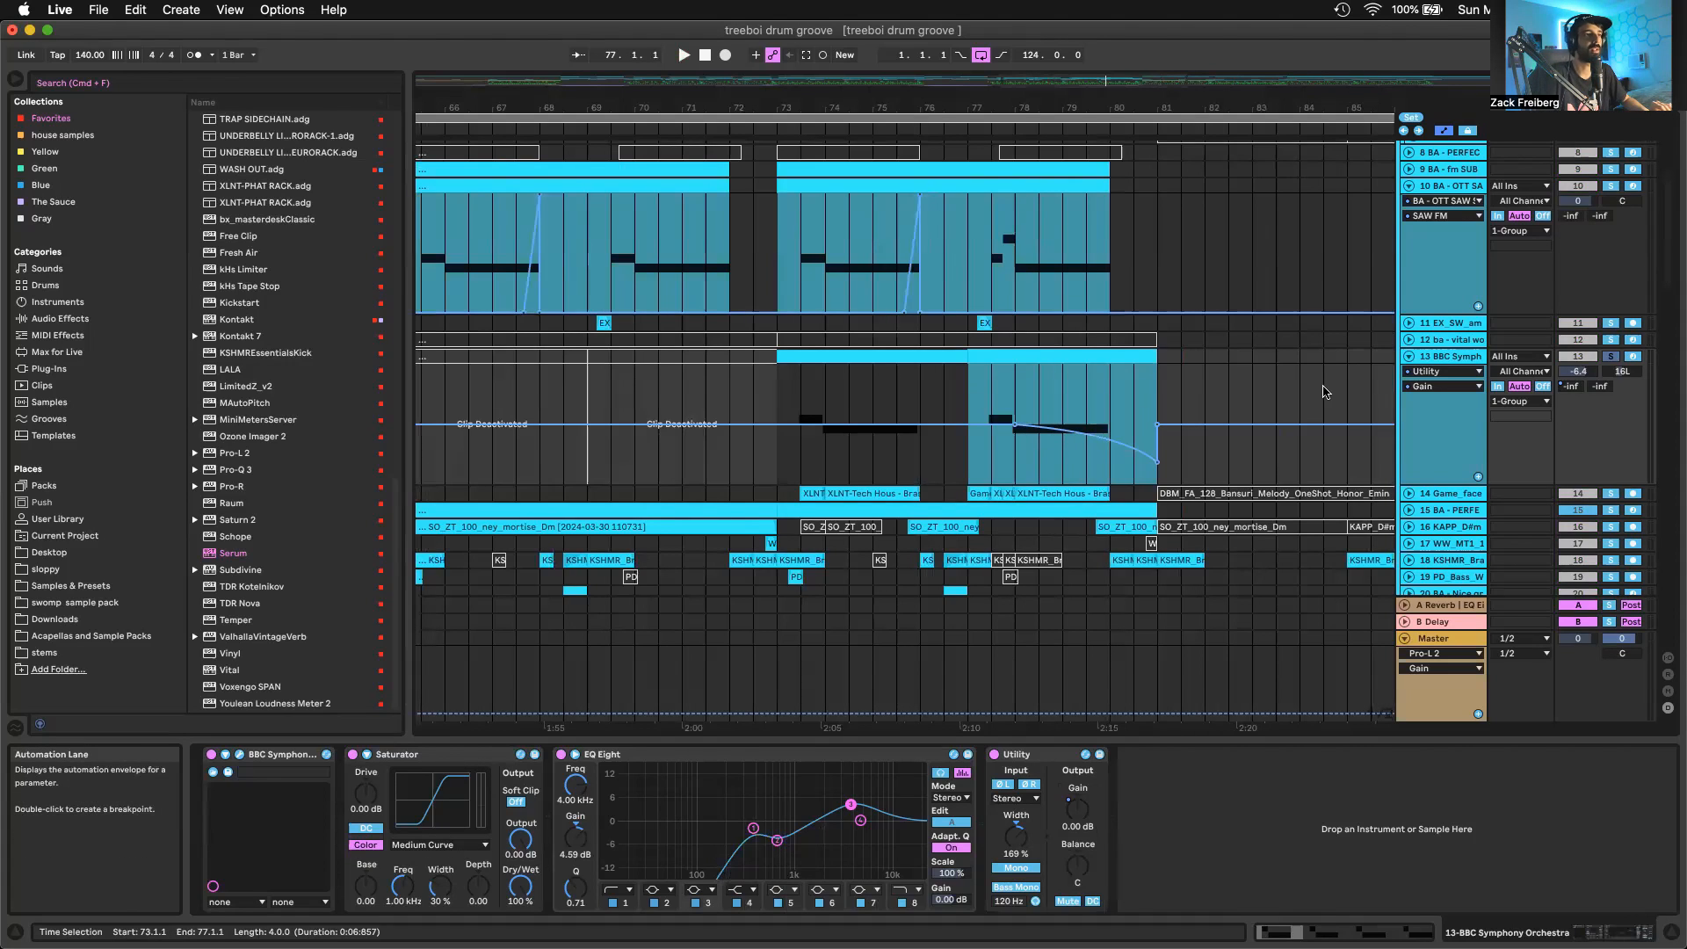
Show the A-Reverb send automation and the track panning lane on the BBC Symphony Orchestra track
left_click(1571, 387)
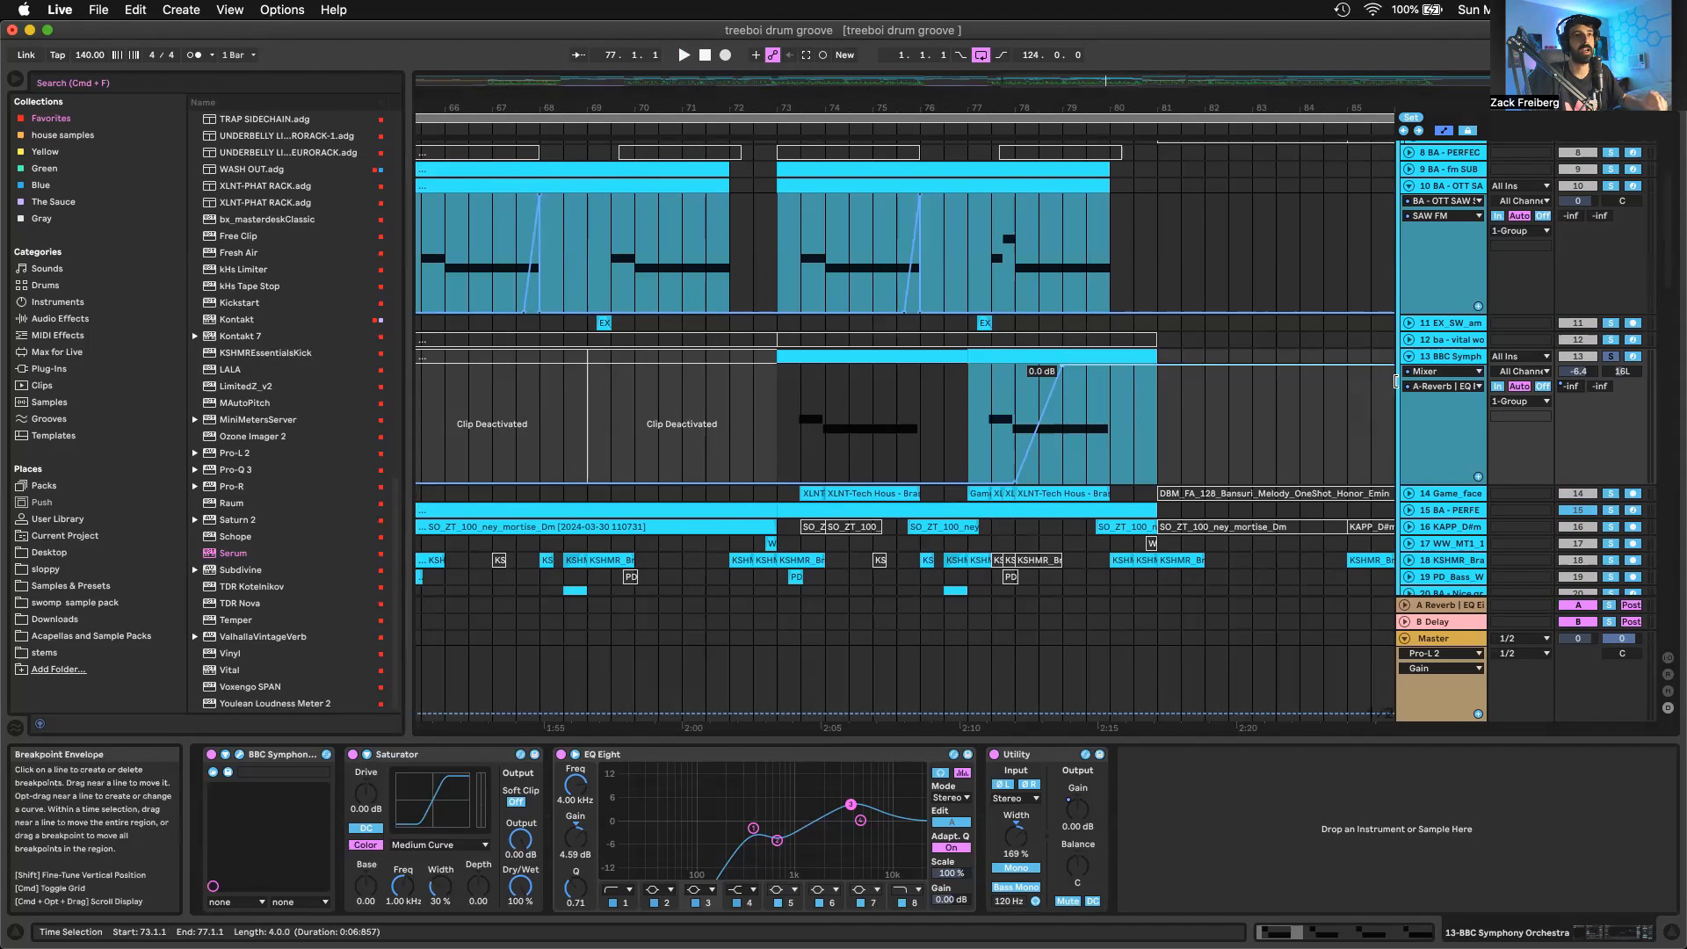
left_click(1615, 375)
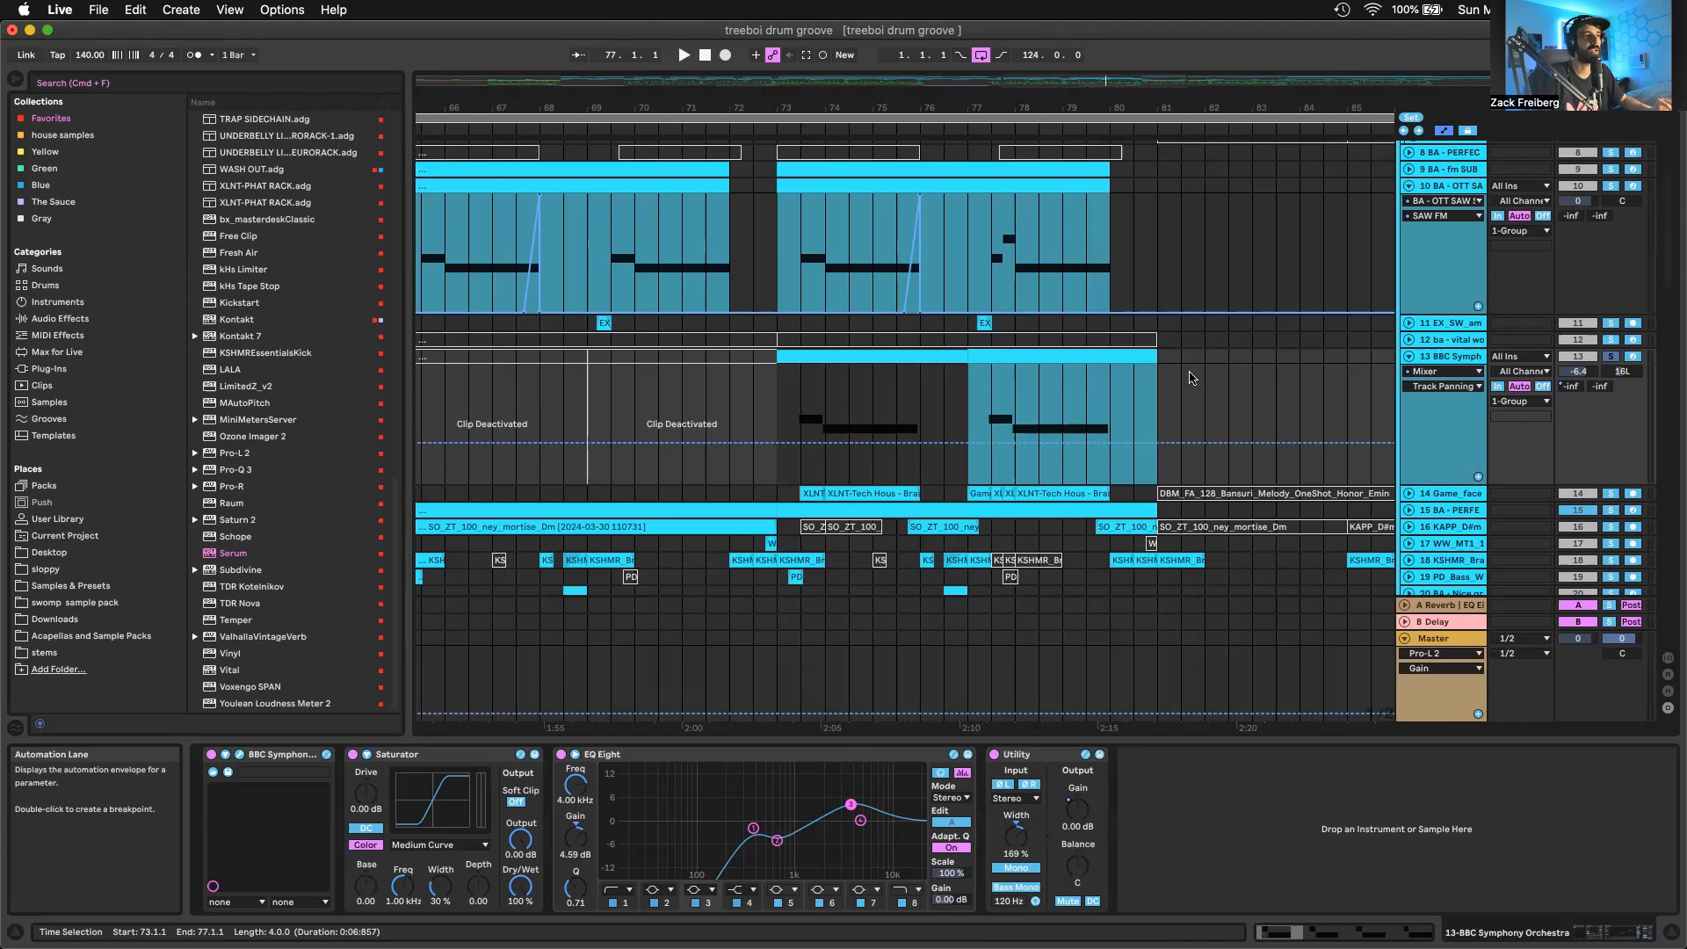
Unfold the Game_face horns track and inspect the XLNT-Tech Hous Brass 13 clip and the short trombone loop clip just before bar 73.3
scroll(1157, 413, "down", 1)
left_click(810, 494)
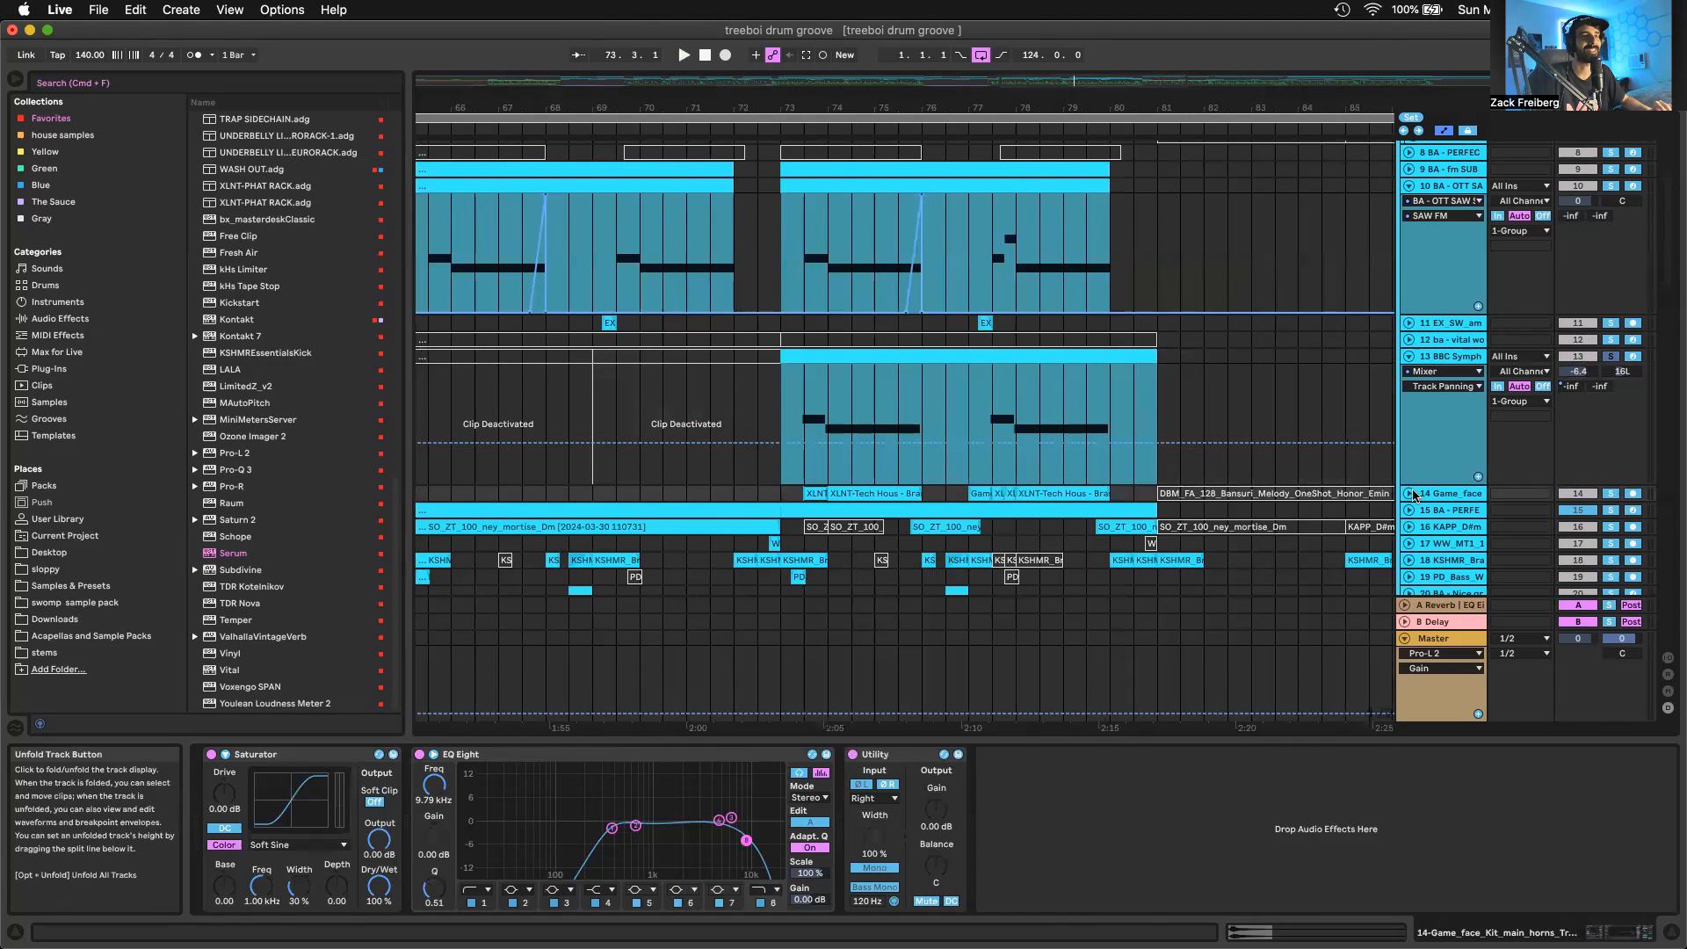
left_click(1408, 493)
scroll(827, 495, "up", 3)
double_click(812, 492)
scroll(817, 484, "up", 3)
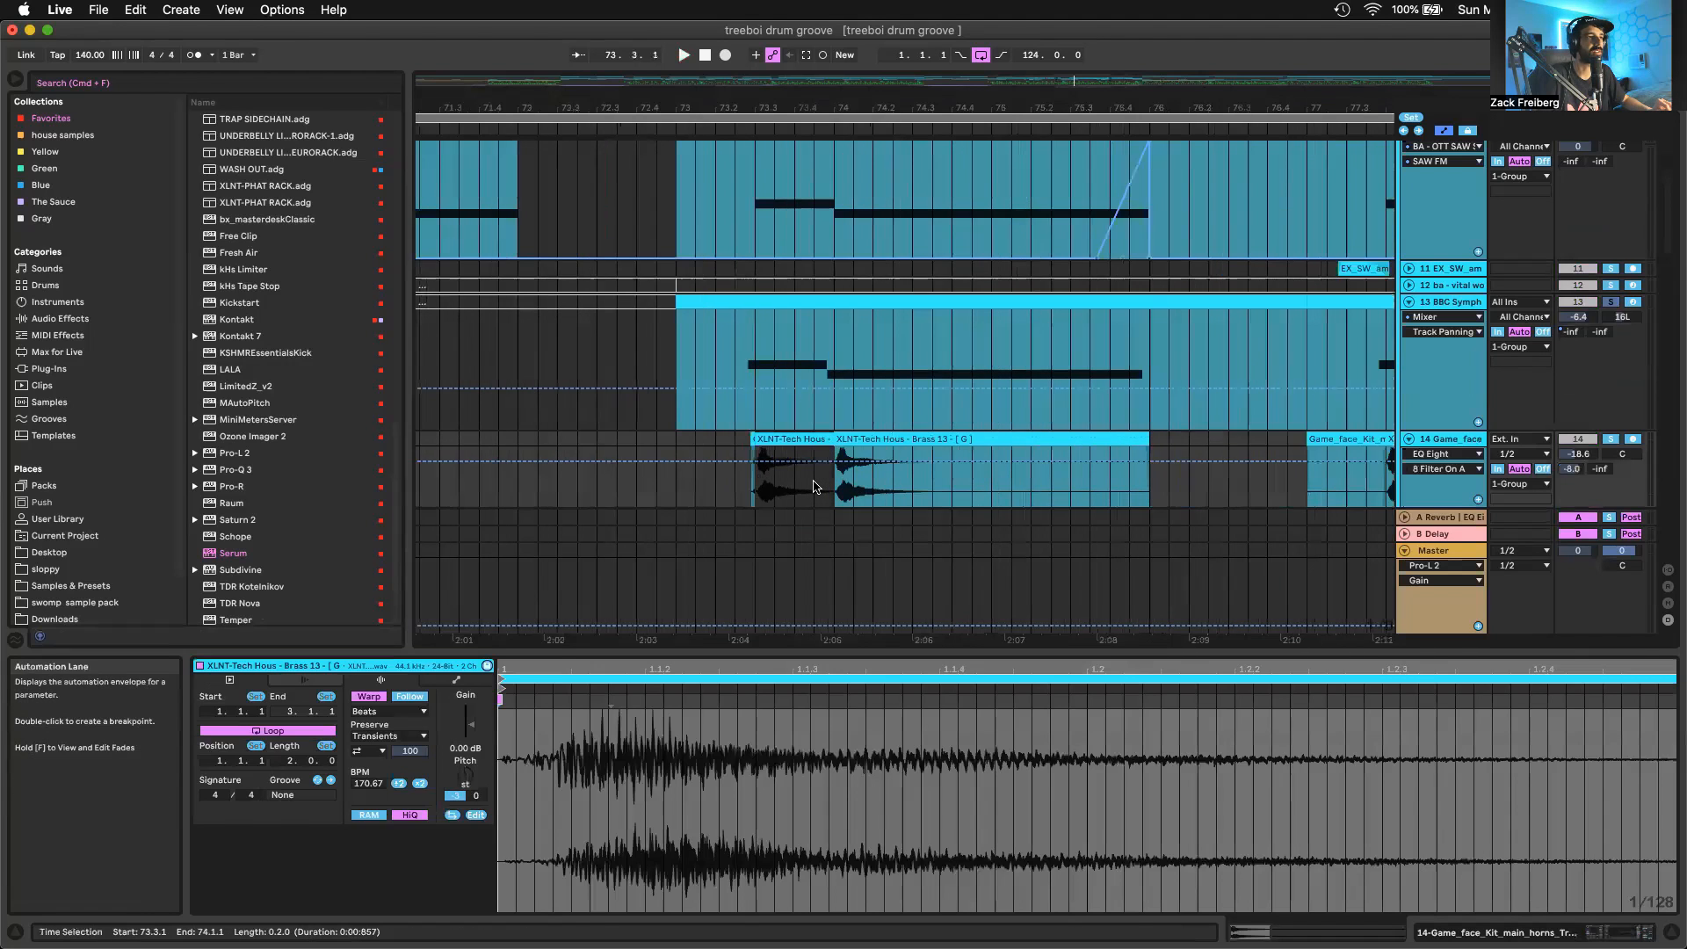
scroll(804, 474, "down", 2)
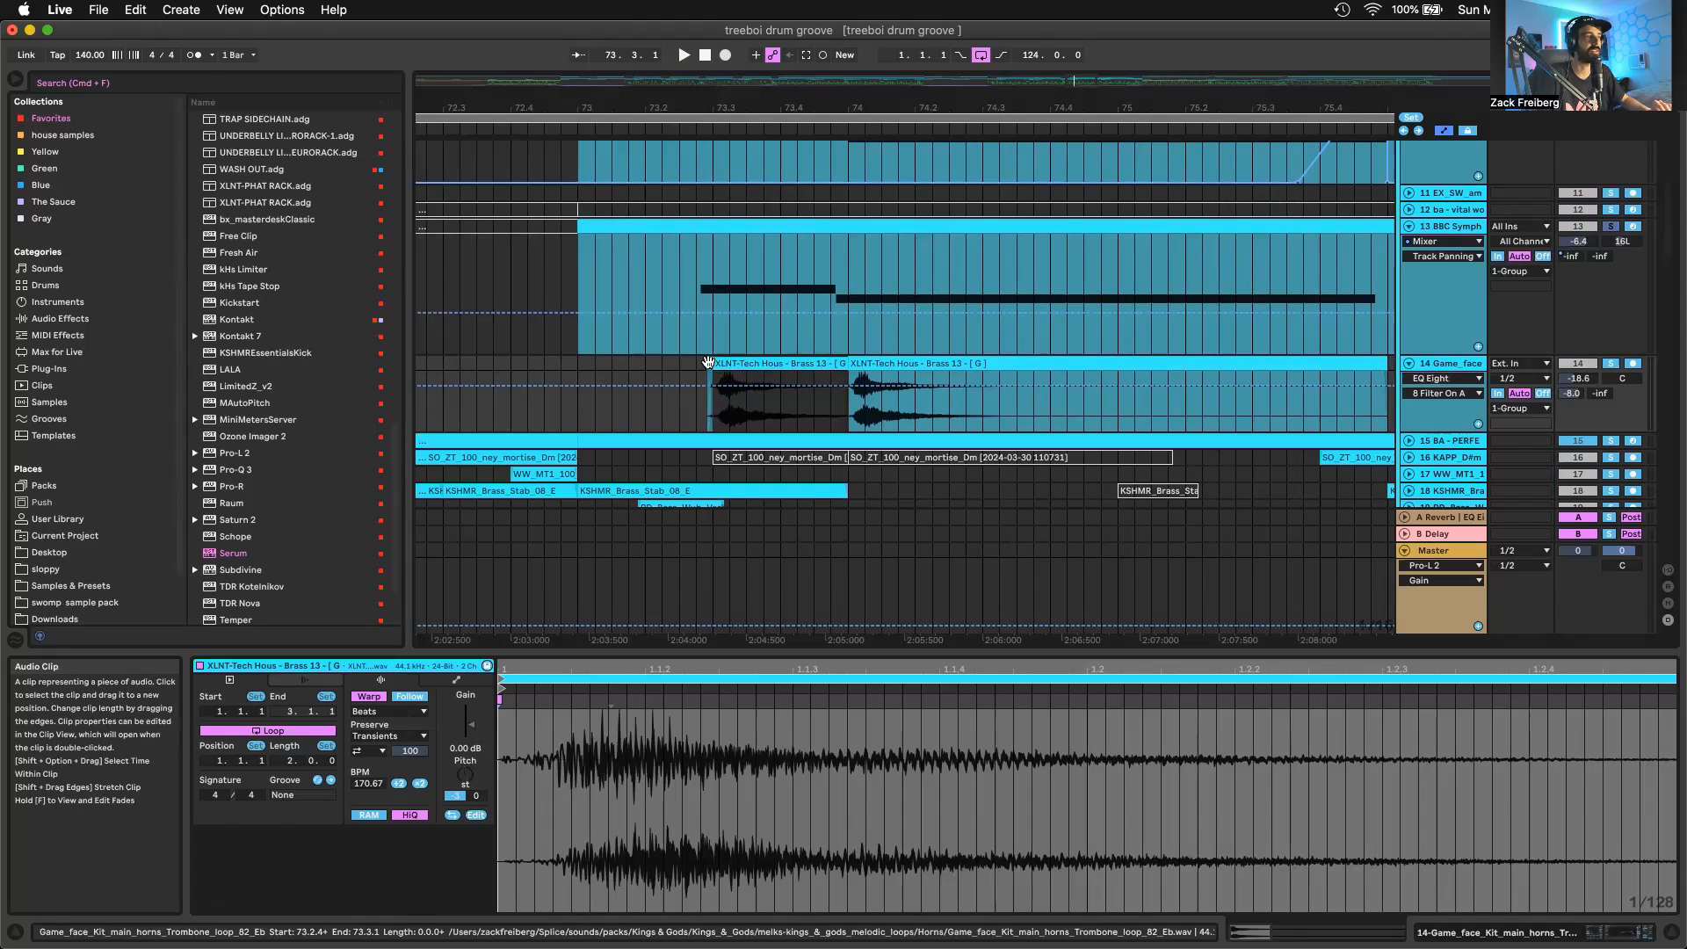
left_click(708, 363)
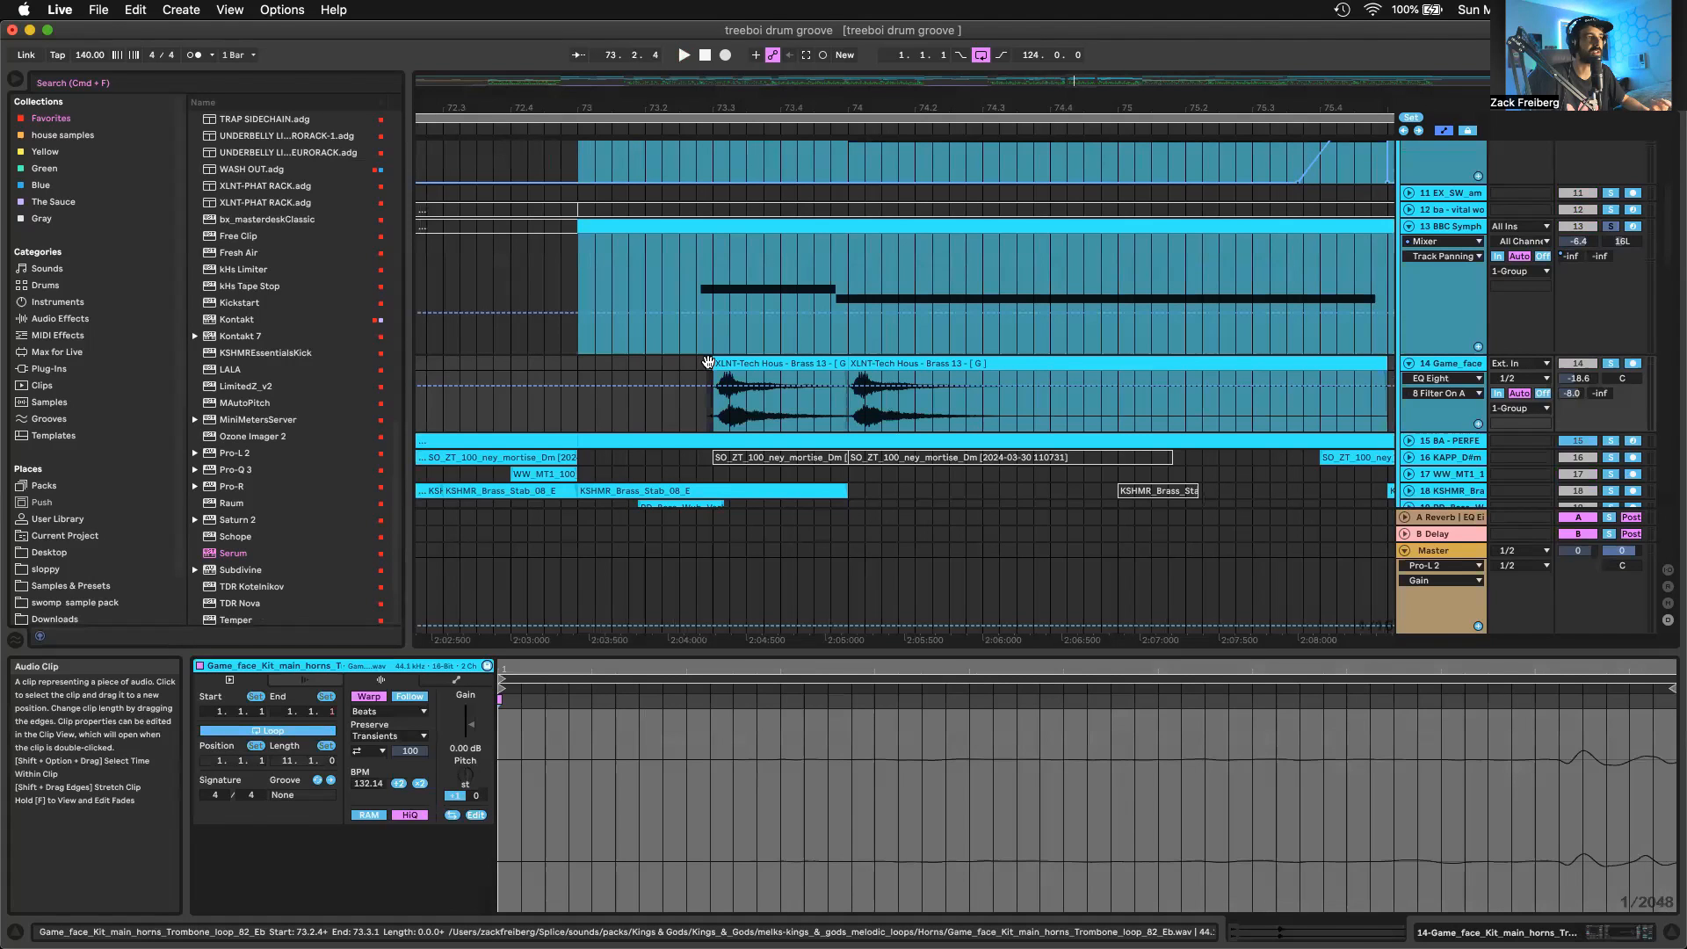
scroll(708, 362, "down", 2)
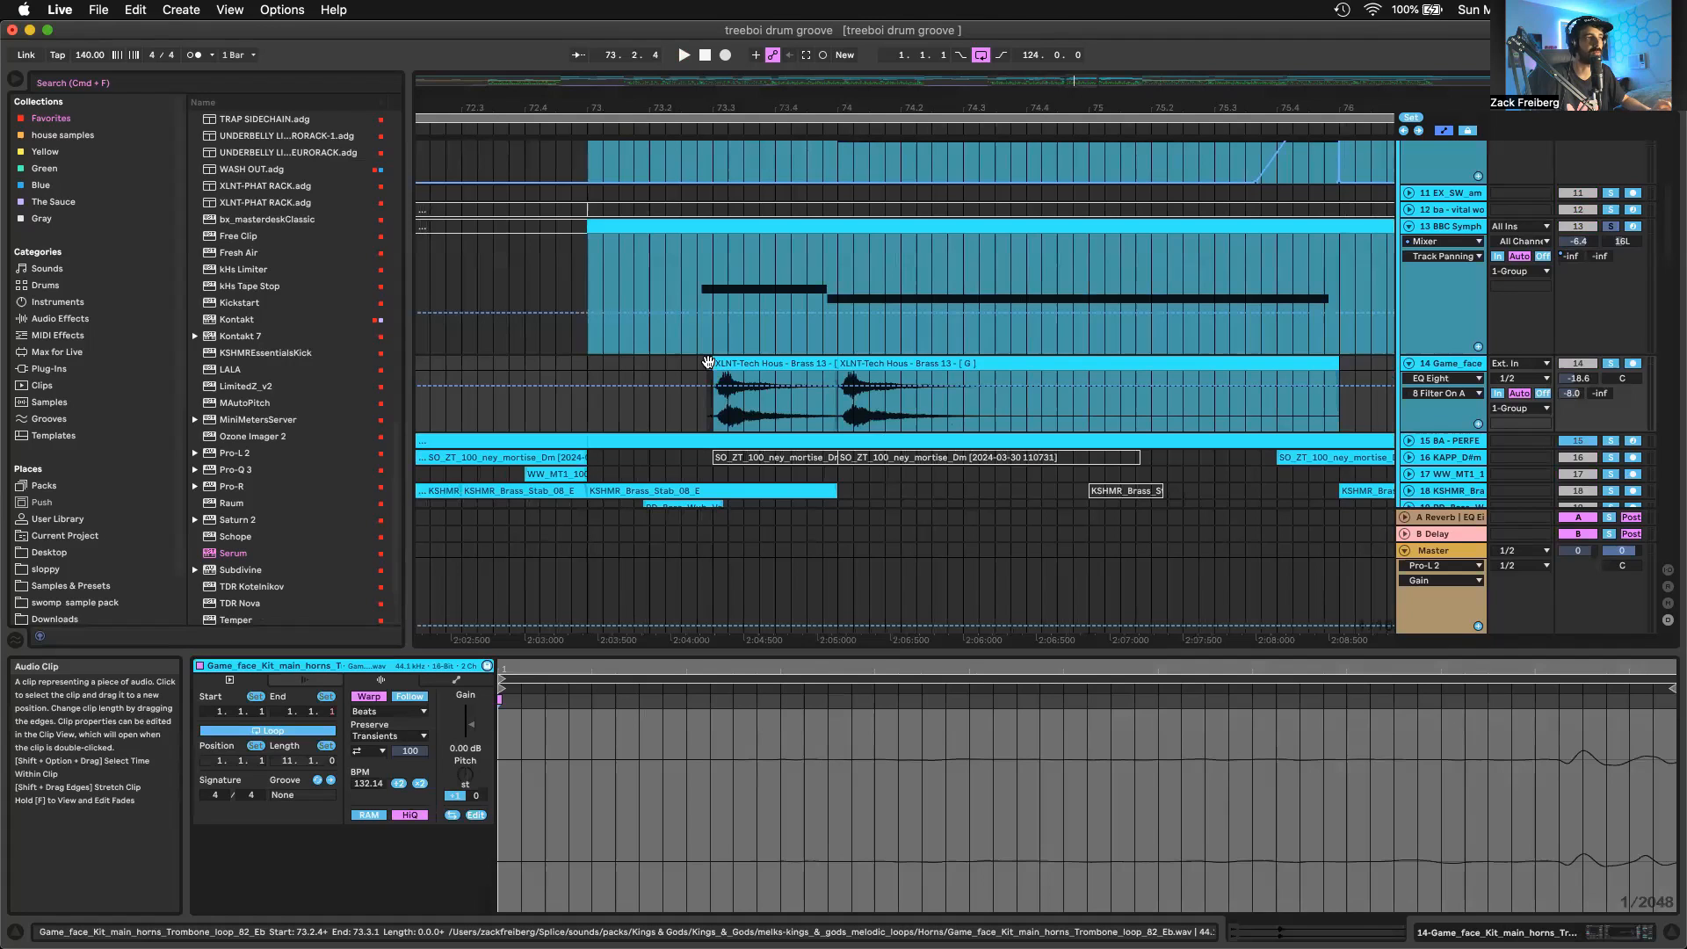
Find the jc_el_160 hi-hat loop on track 35, solo and unfold the track, and inspect its clip at bar 73
scroll(708, 362, "down", 3)
scroll(708, 362, "right", 1)
scroll(881, 436, "down", 15)
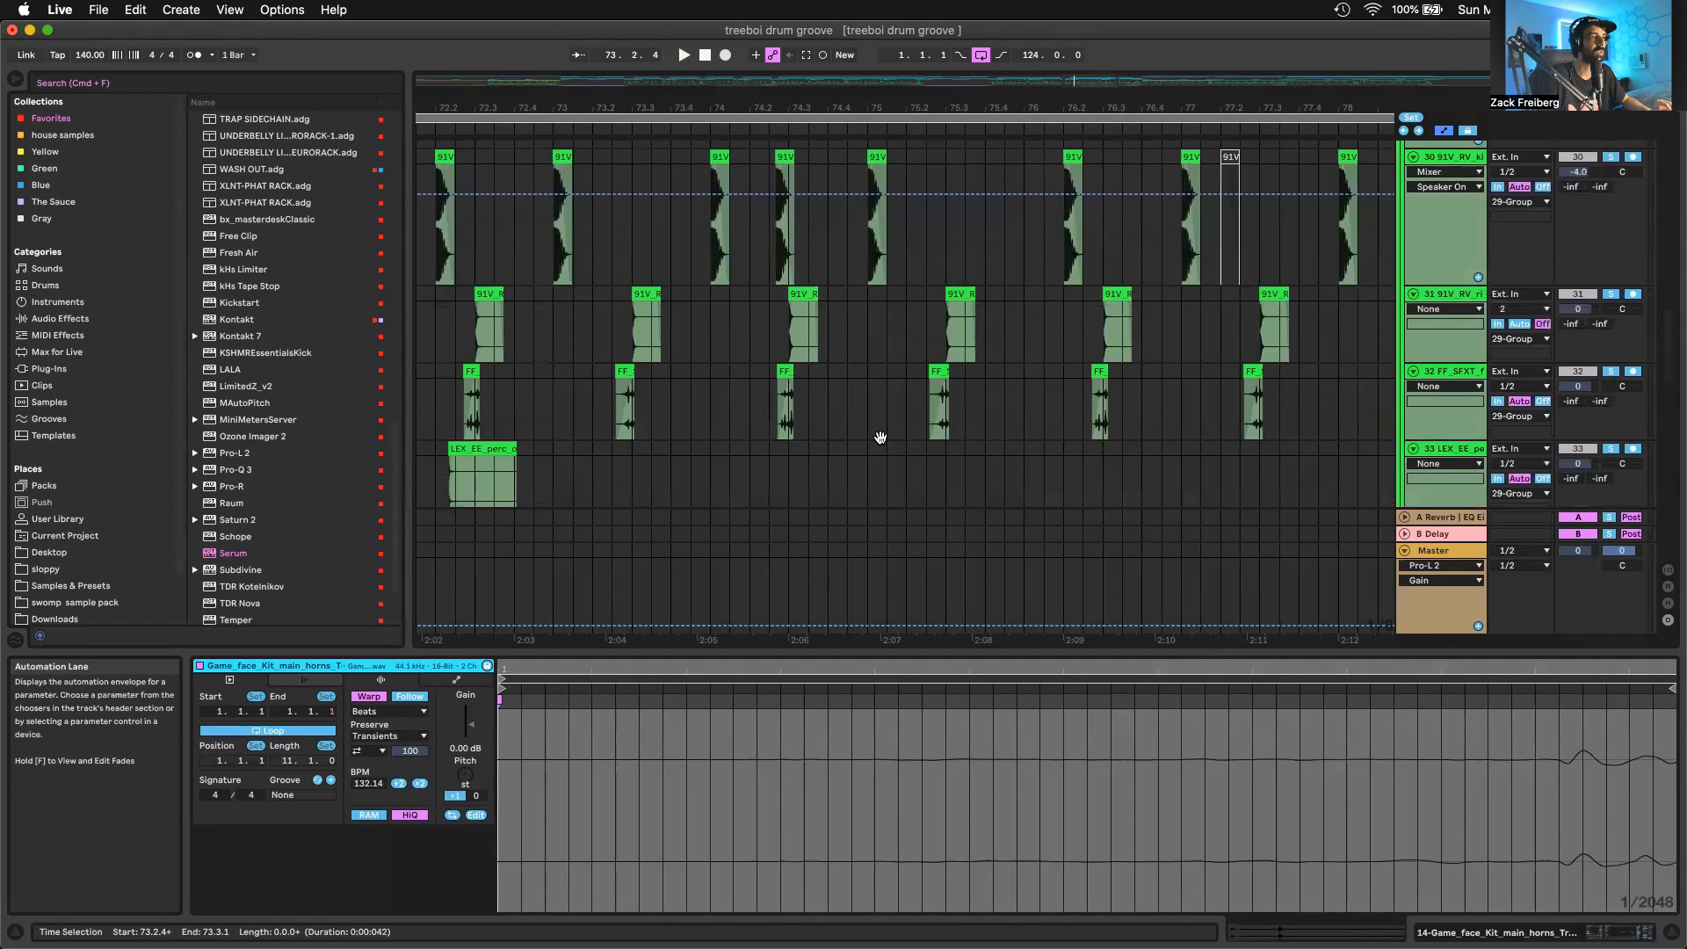
scroll(892, 357, "up", 15)
scroll(893, 356, "down", 3)
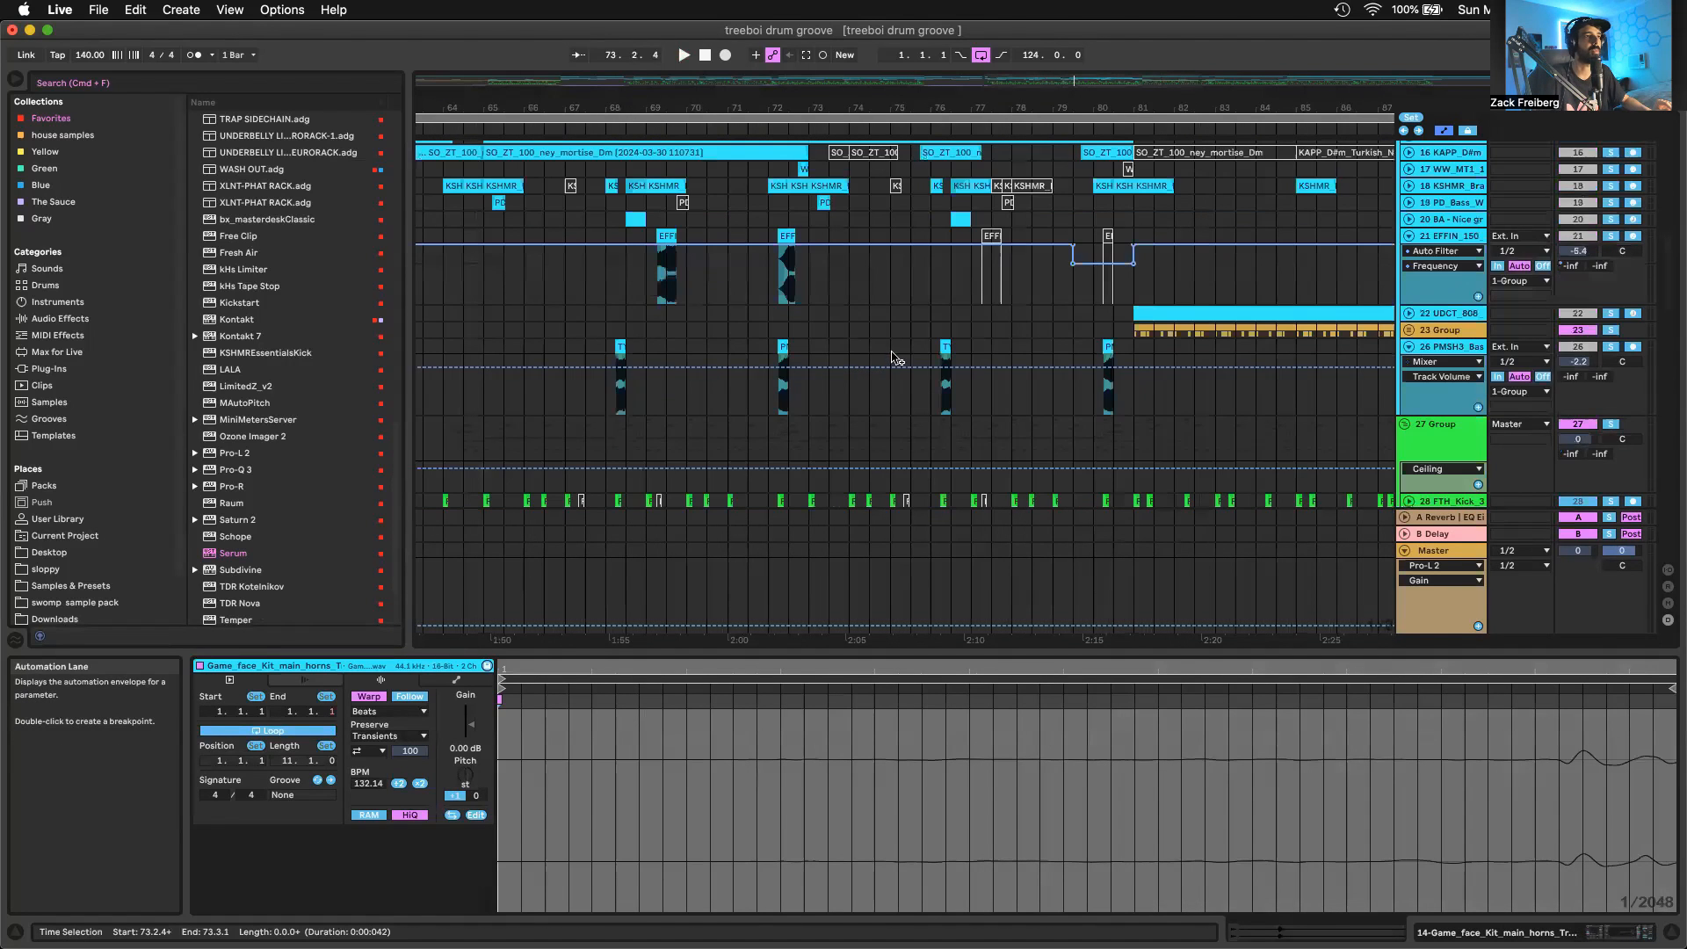
scroll(892, 357, "down", 15)
left_click(801, 382)
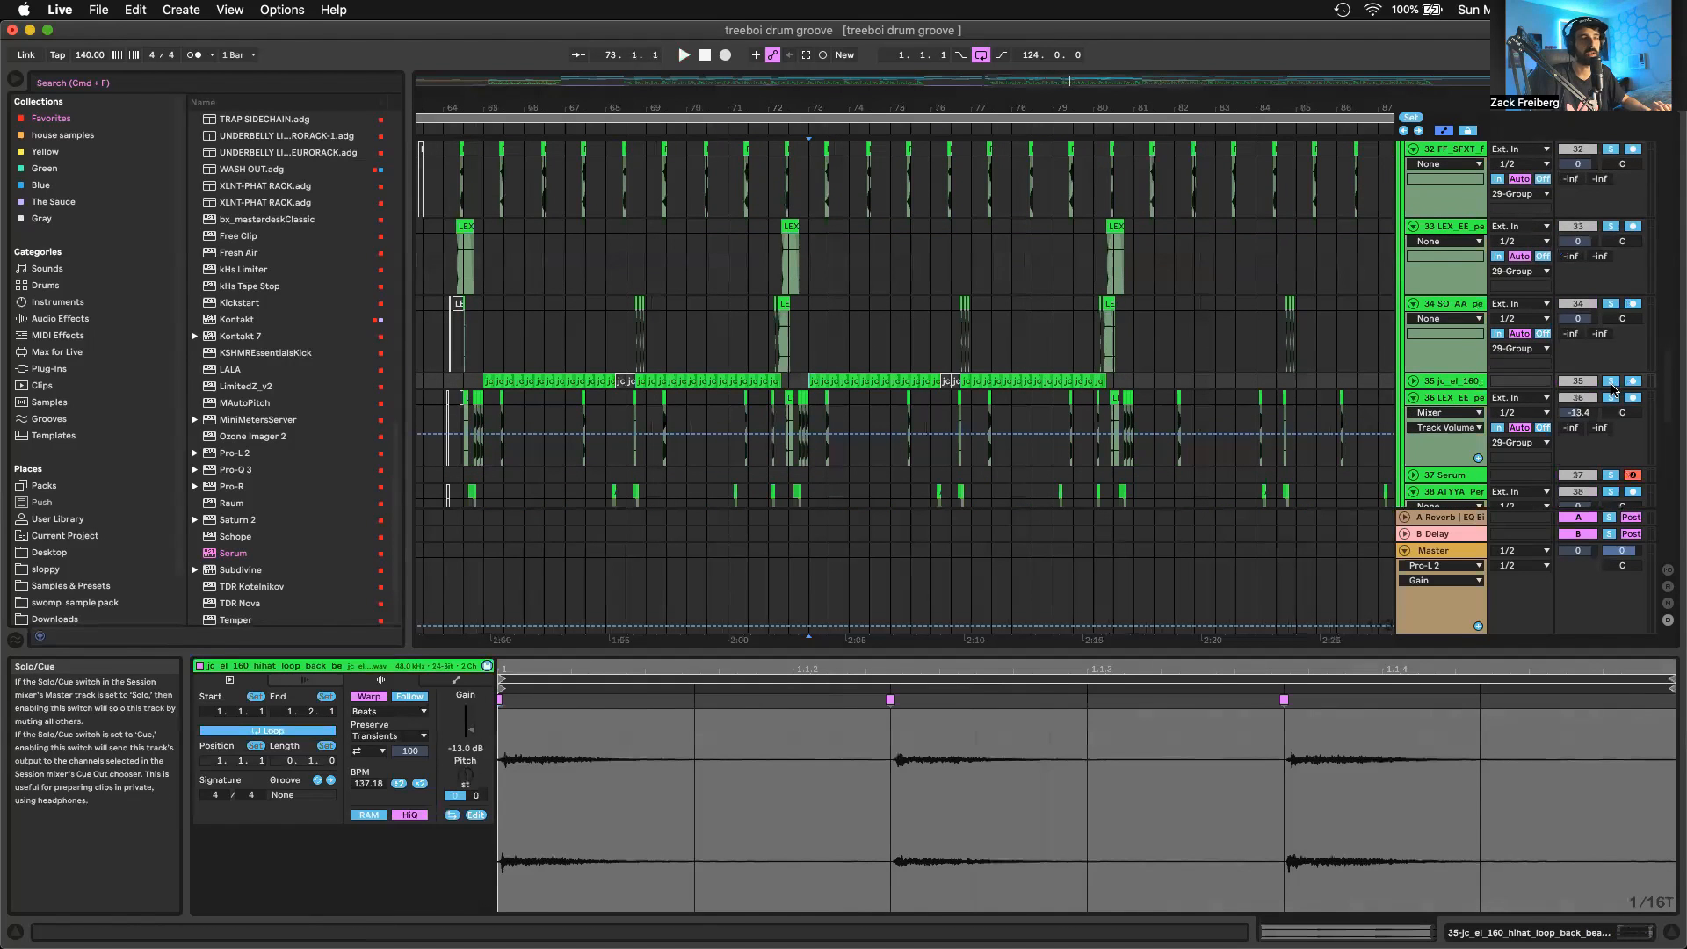
left_click(1413, 380)
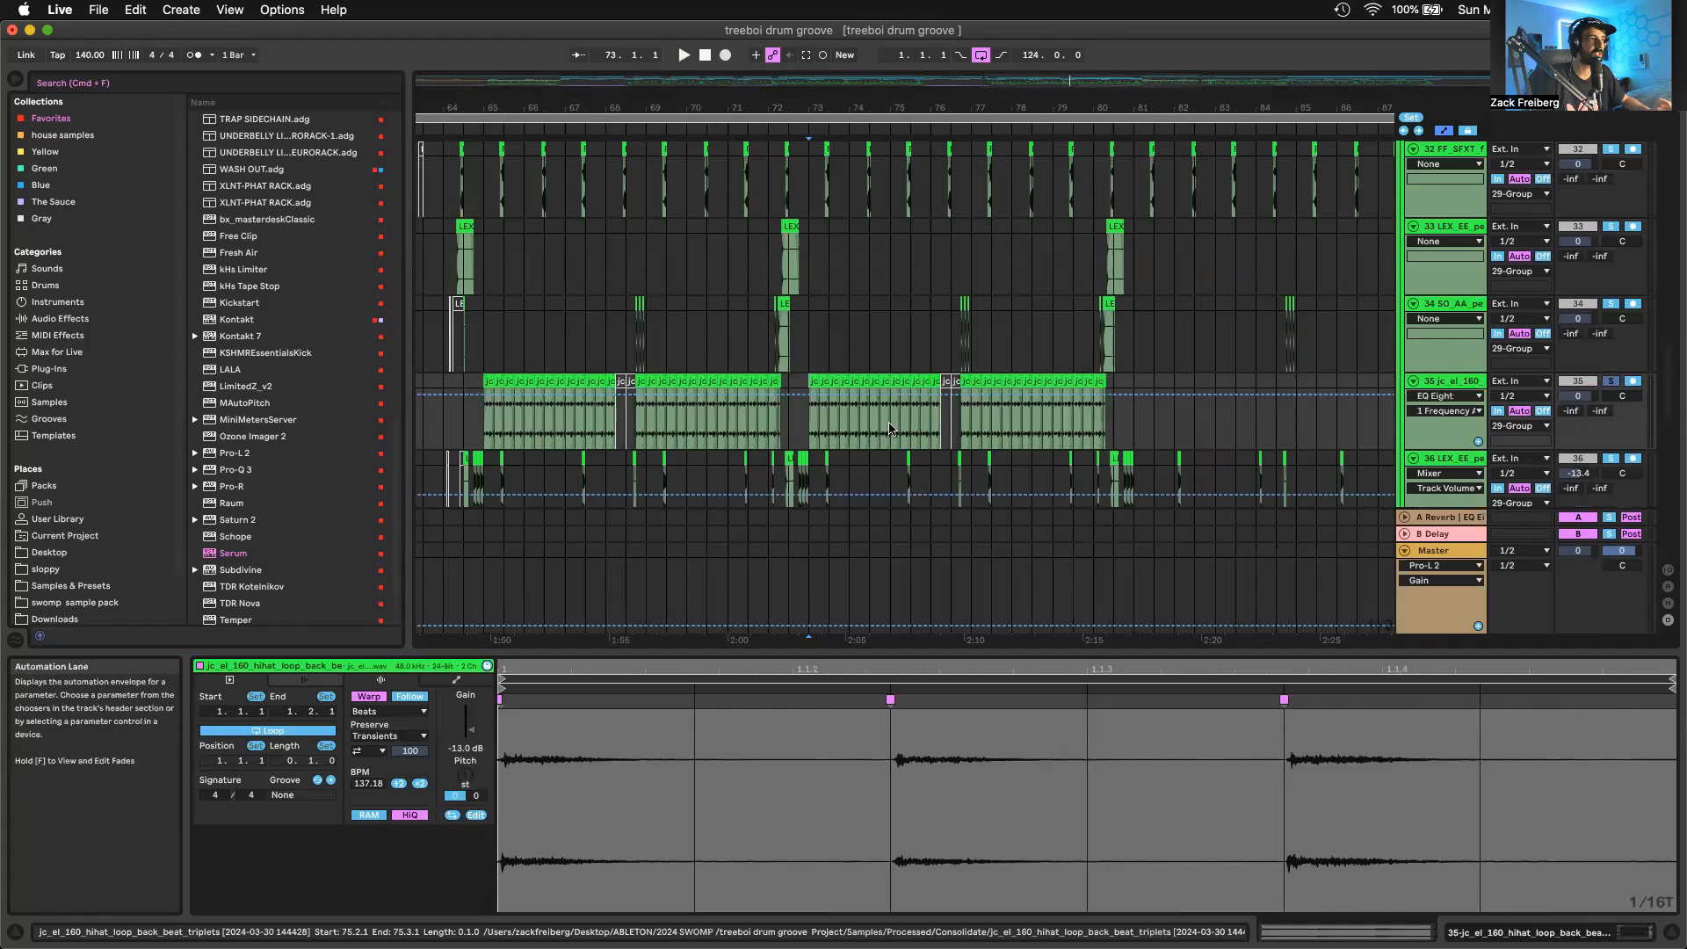
scroll(795, 424, "up", 10)
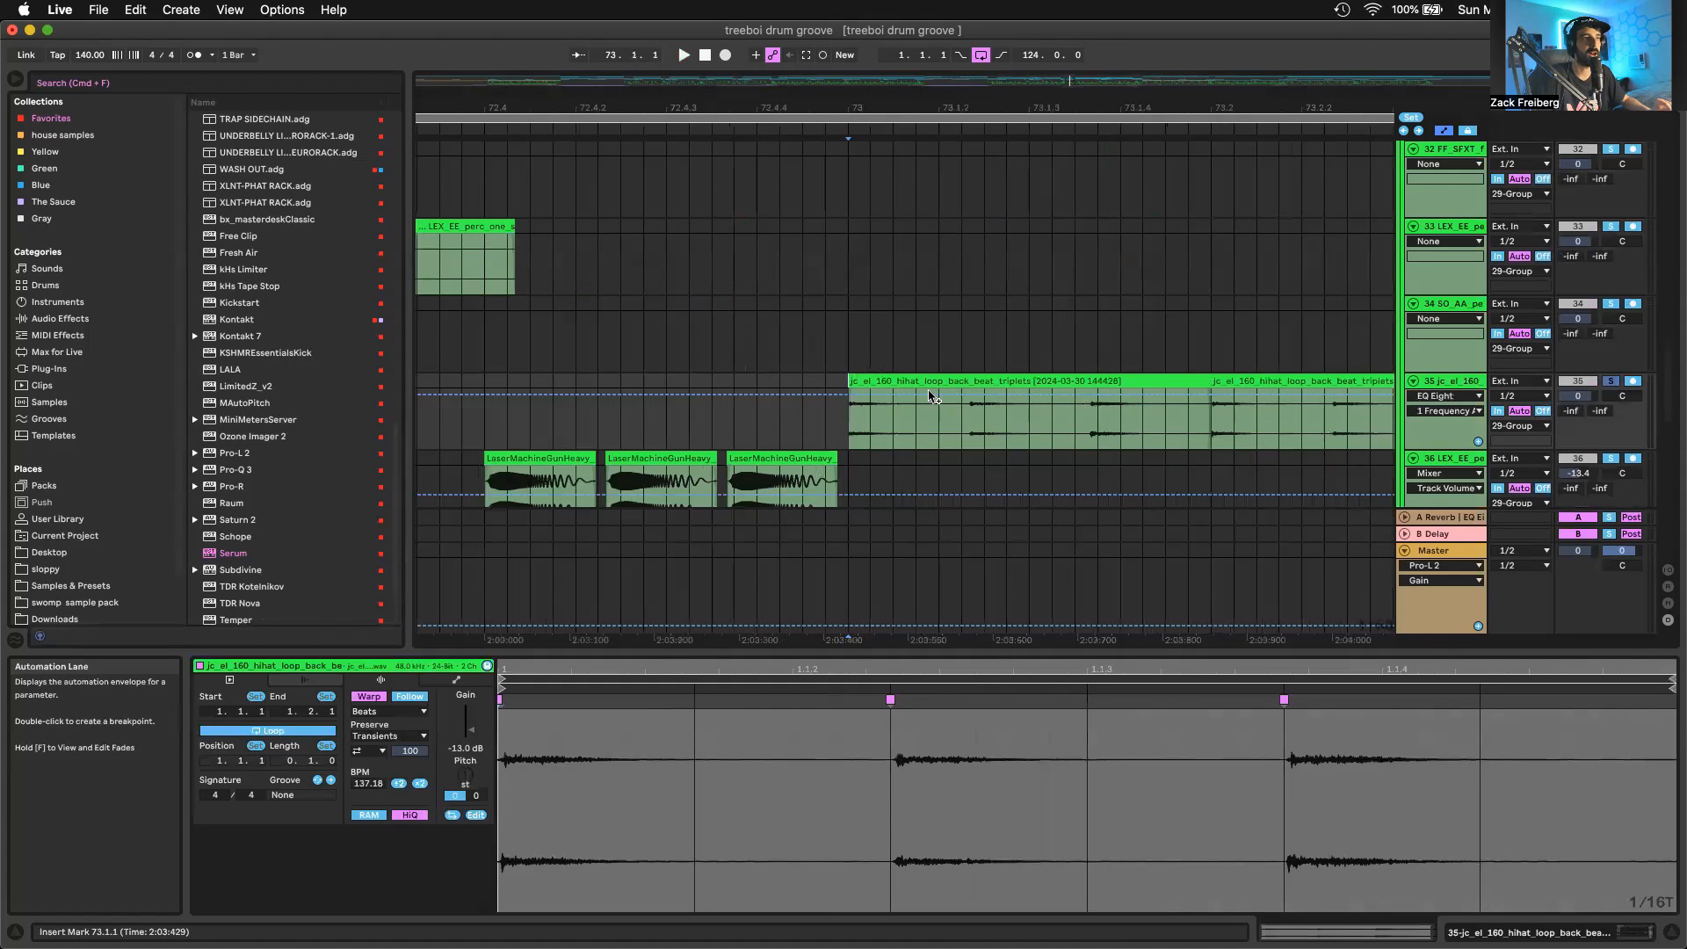
Select the first jc_el_160 hi-hat triplet loop clip at bar 73 on track 35 and examine its start and repeats
scroll(941, 439, "left", 1)
scroll(941, 443, "down", 2)
scroll(892, 376, "right", 2)
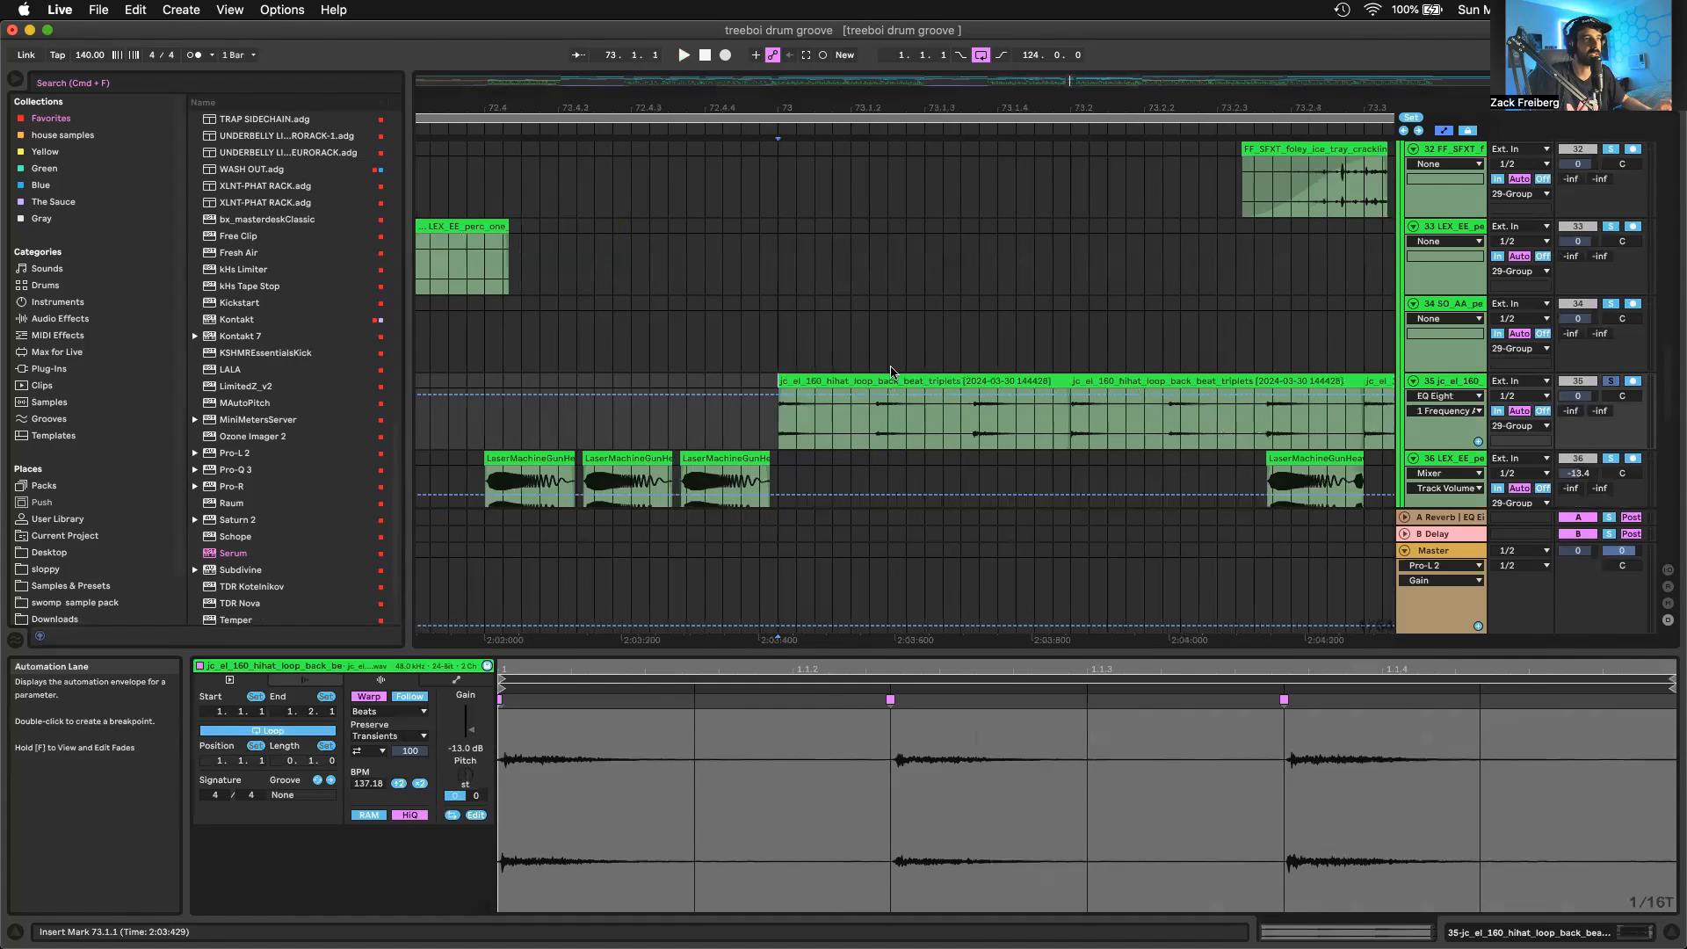
left_click(890, 374)
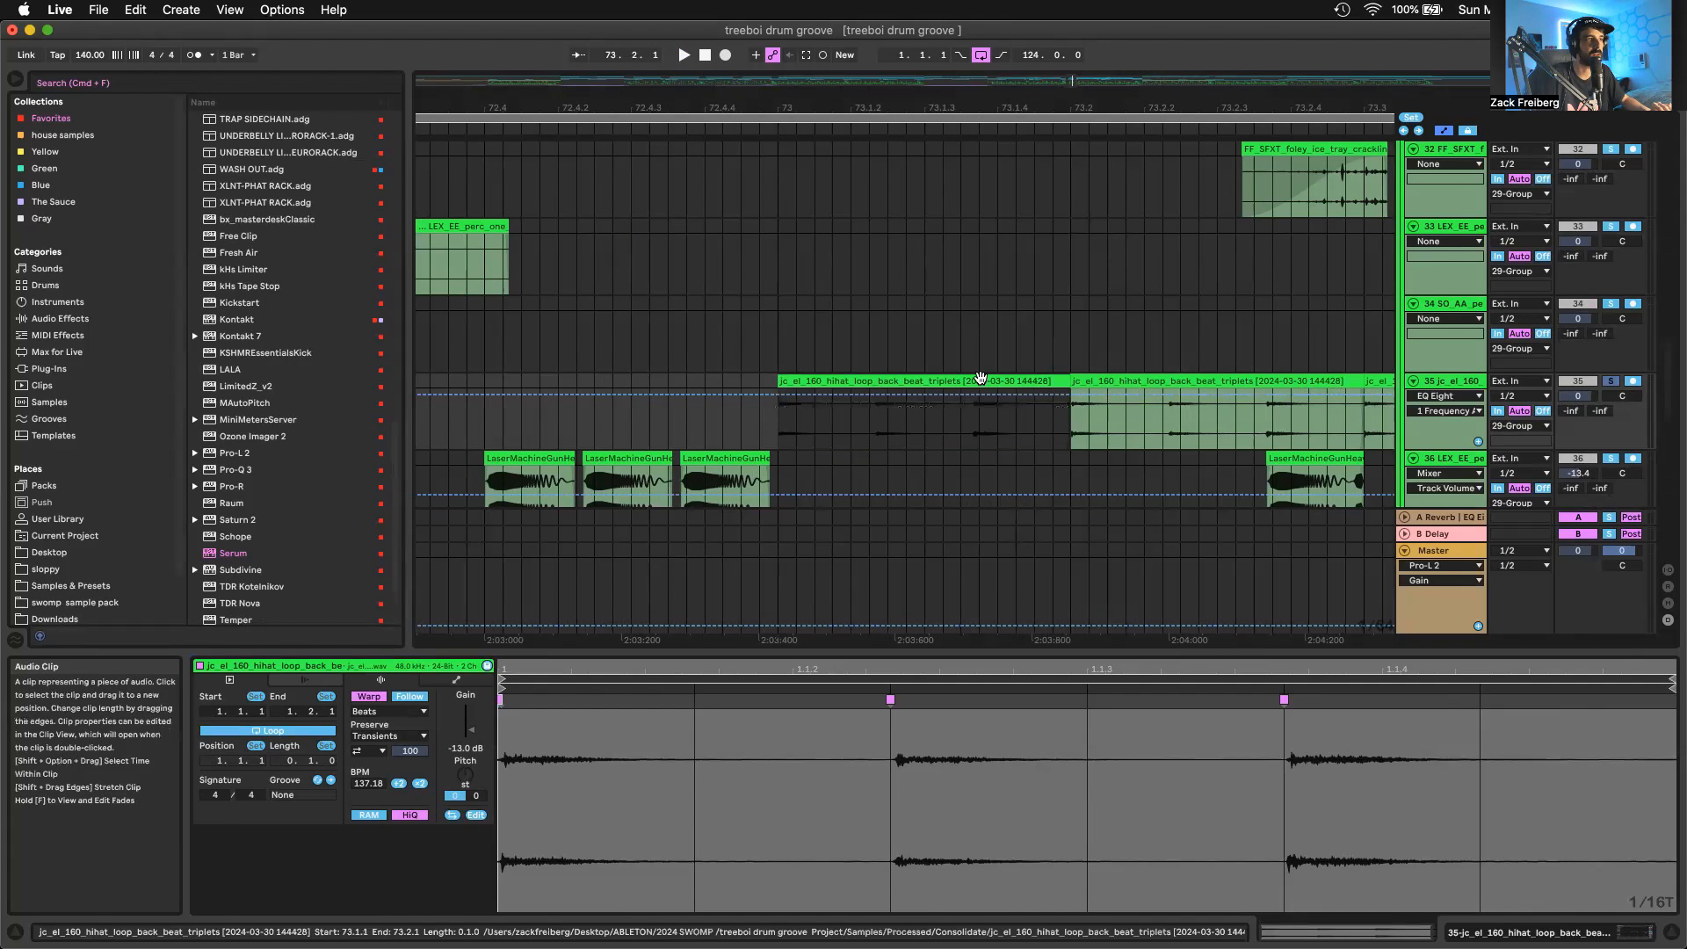
scroll(864, 433, "down", 4)
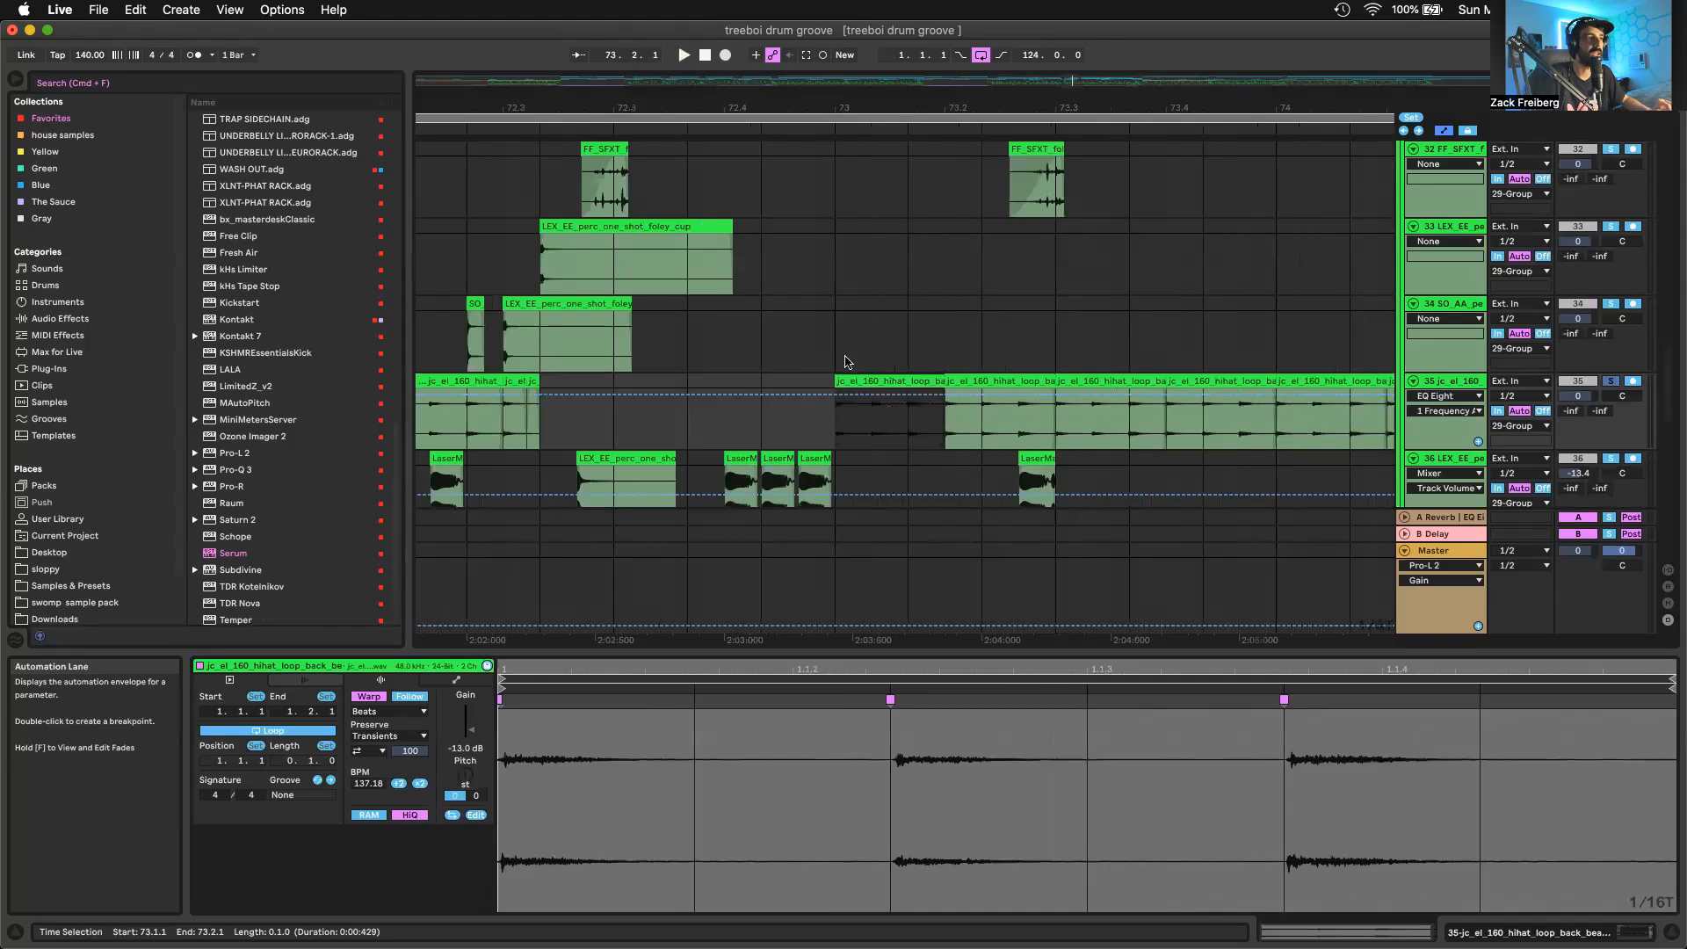
scroll(826, 497, "up", 10)
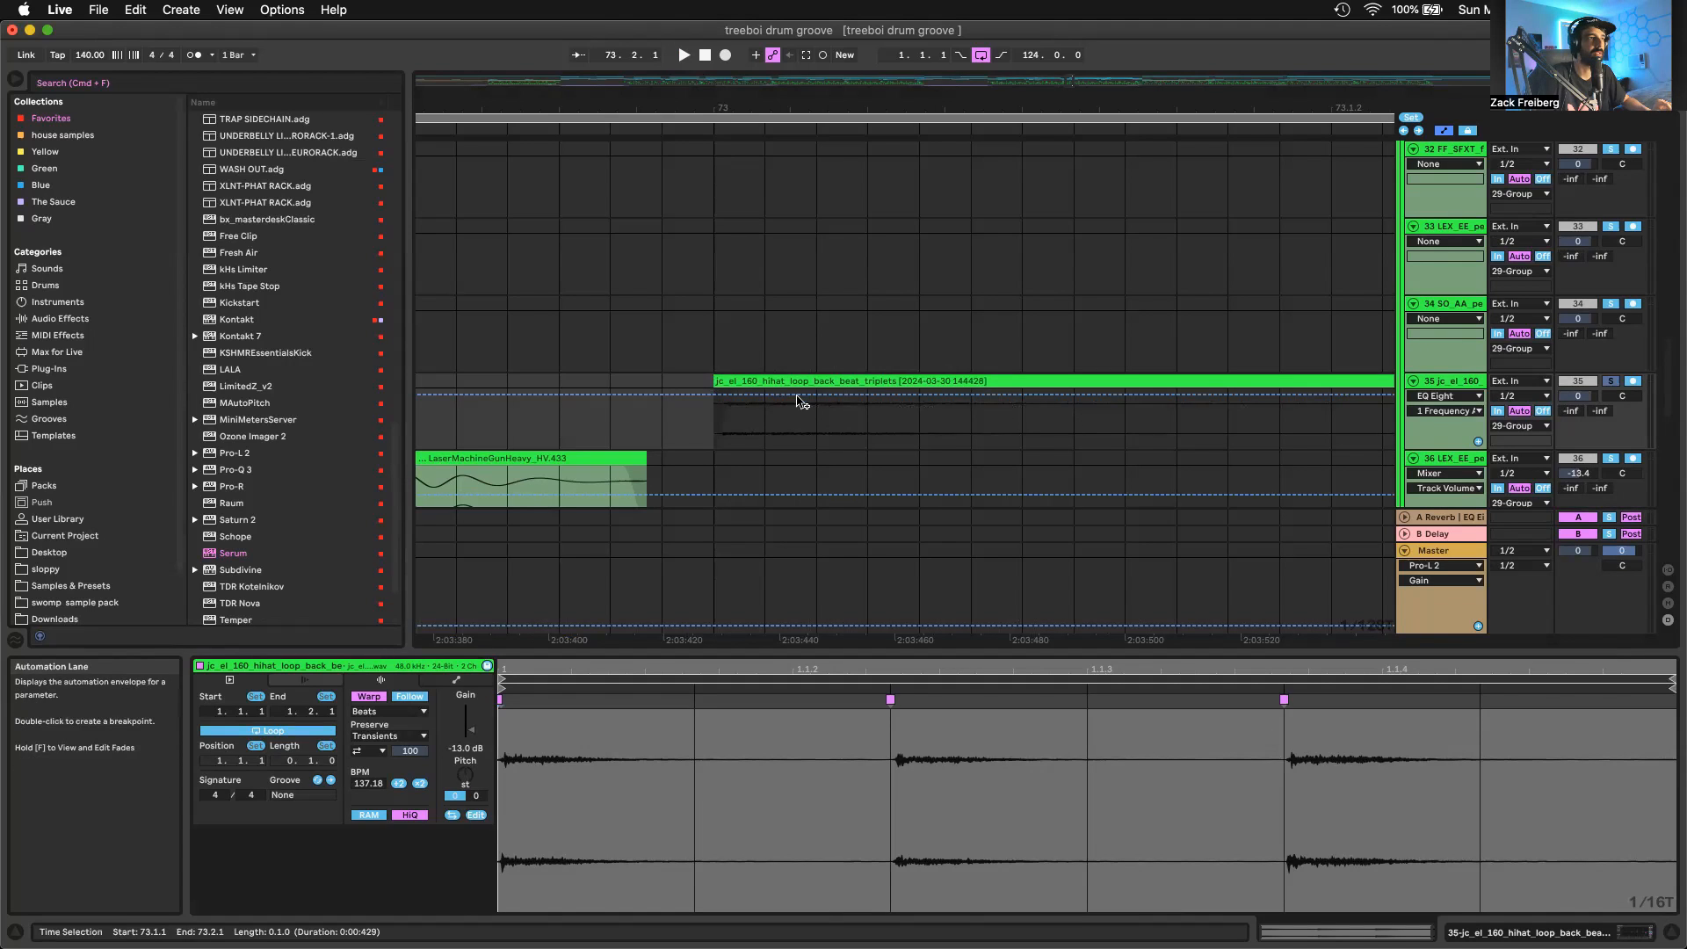
left_click_drag(829, 381, 773, 386)
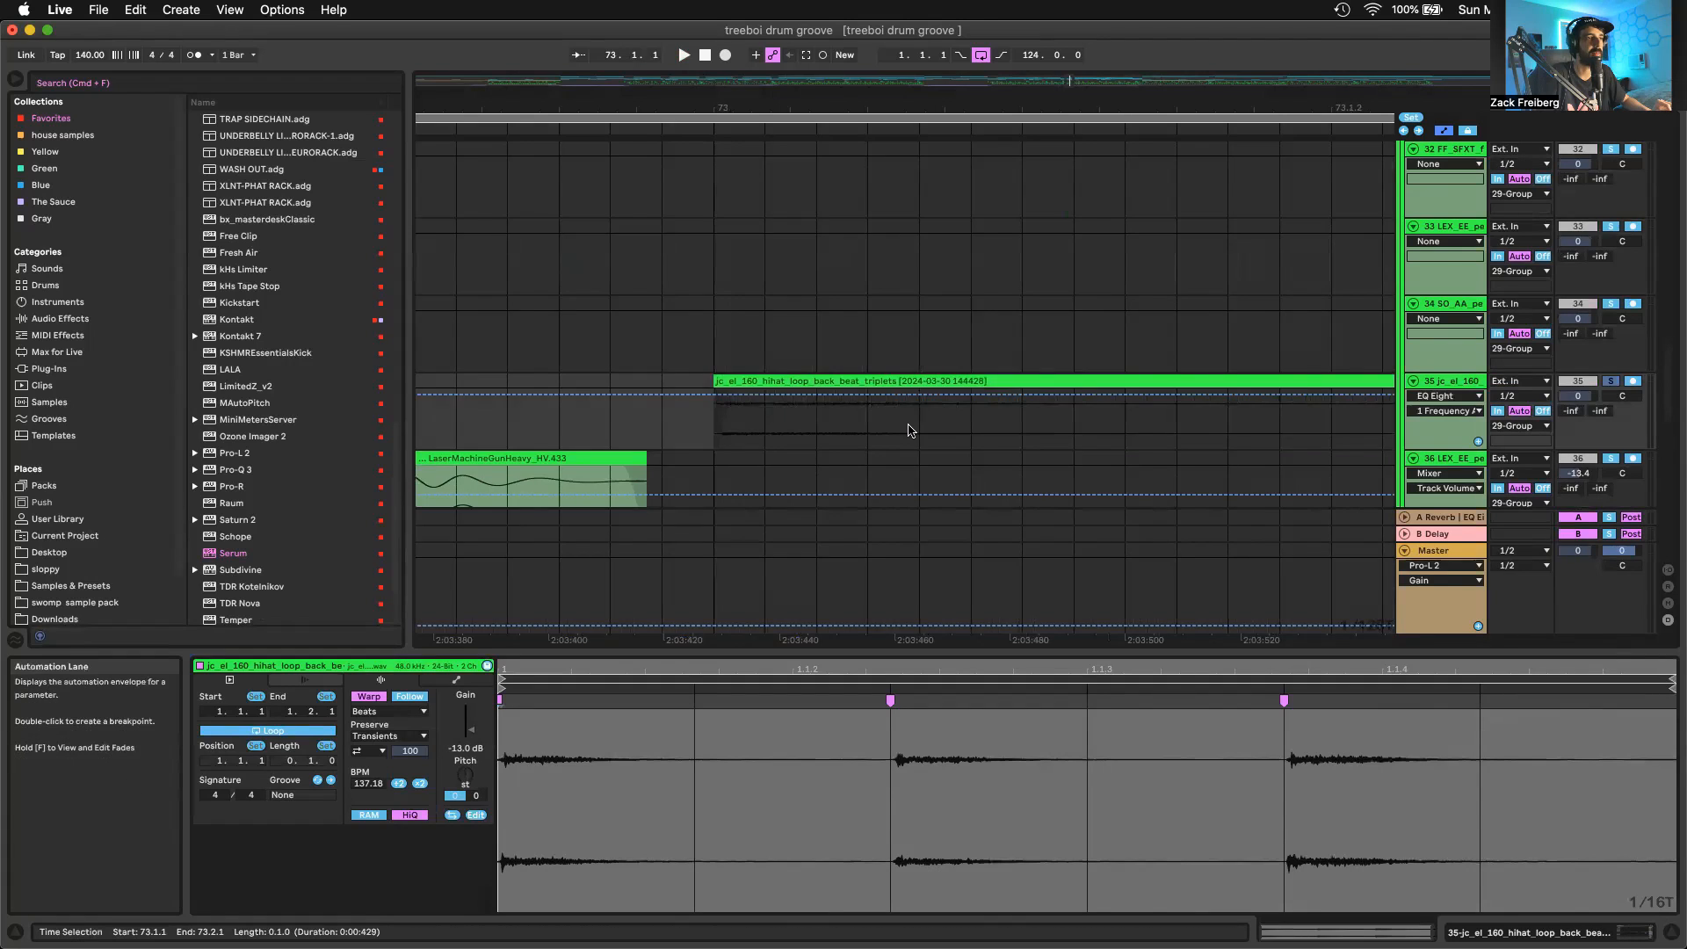
scroll(910, 429, "down", 3)
scroll(910, 429, "right", 3)
scroll(910, 430, "down", 3)
scroll(910, 430, "down", 4)
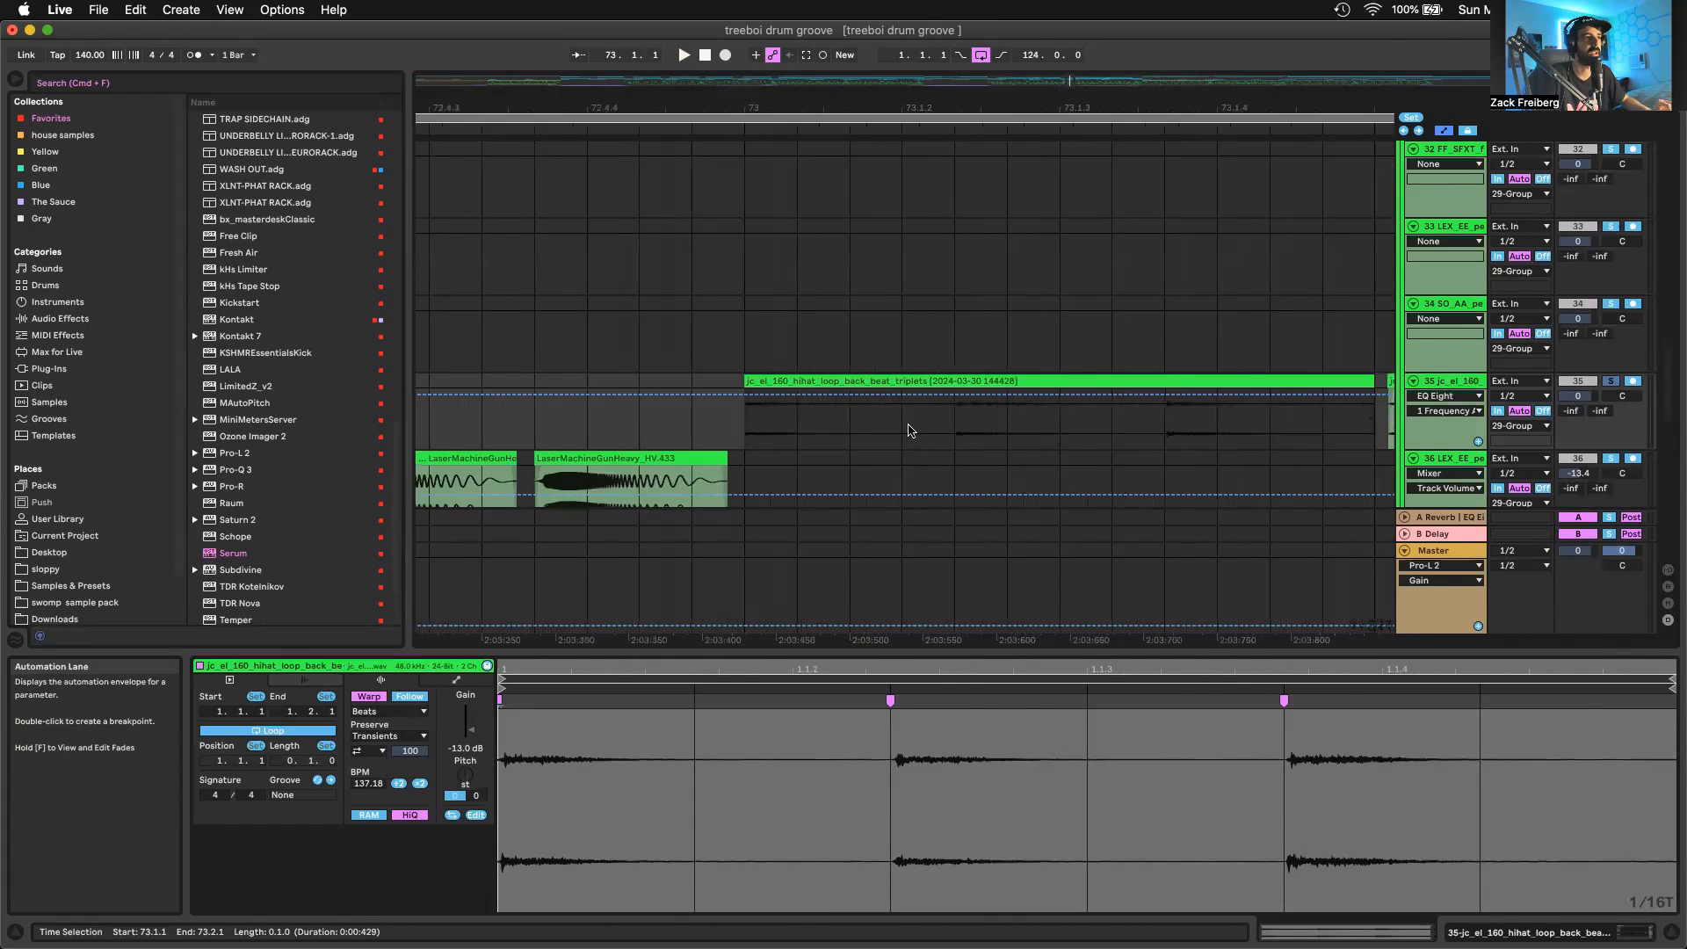
scroll(910, 429, "right", 2)
Show the EQ Eight on the hi-hat loop track and audition the loop with the EQ bypassed and active
key("shift+Tab")
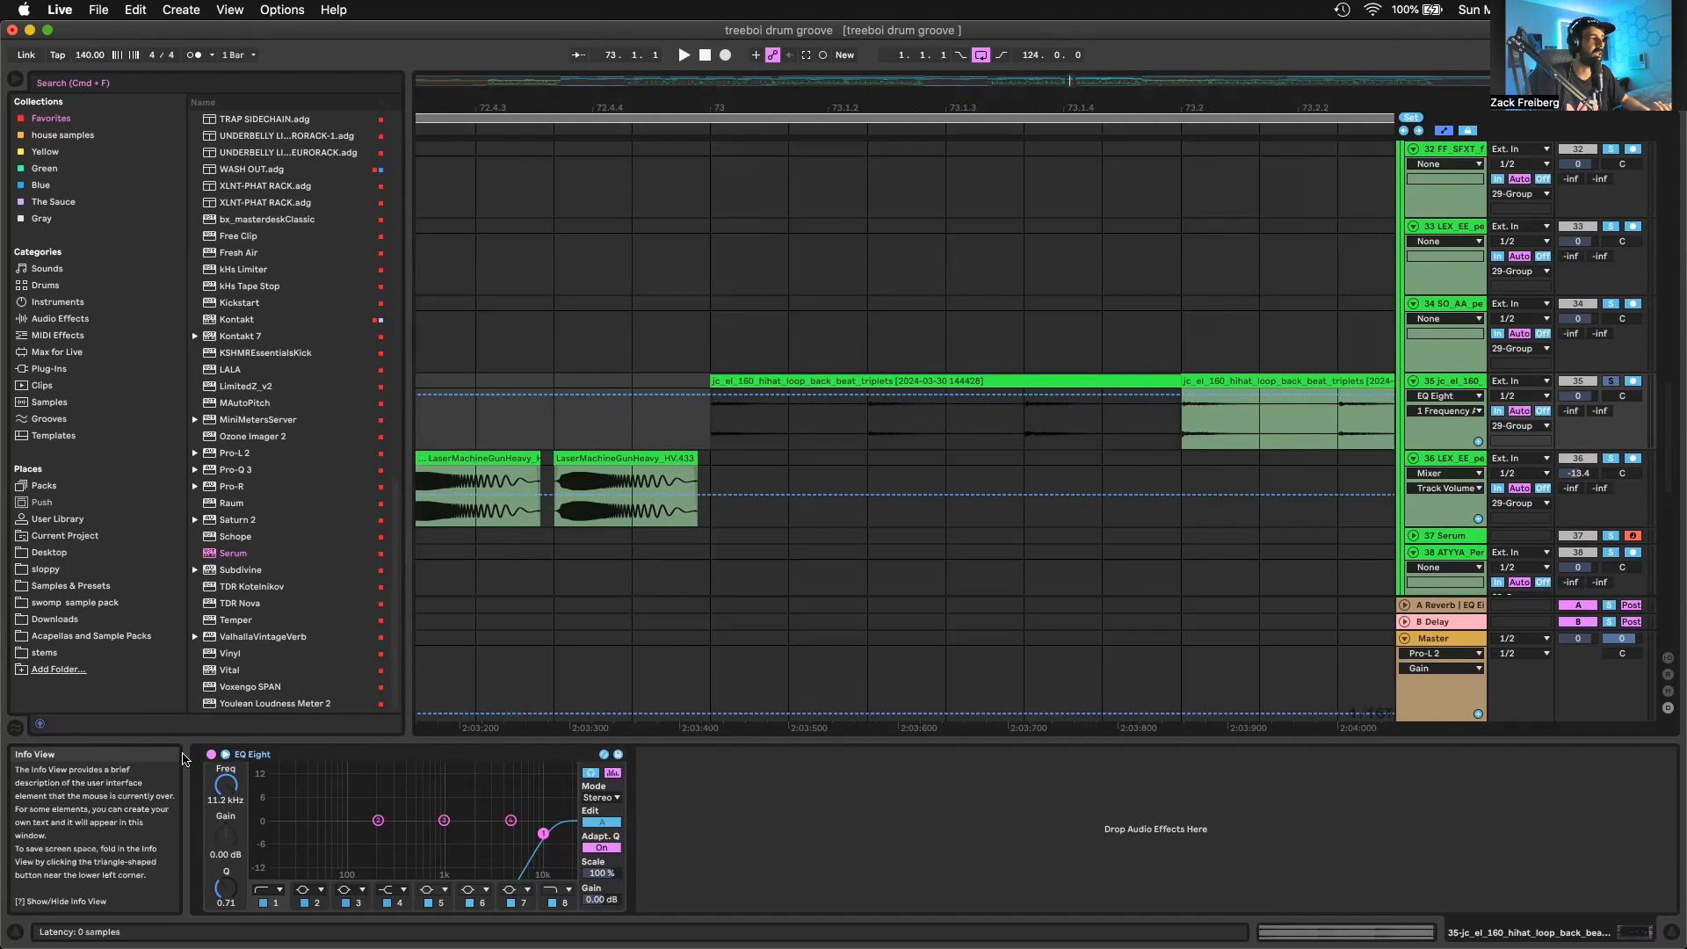
left_click(212, 756)
left_click(212, 756)
key("space")
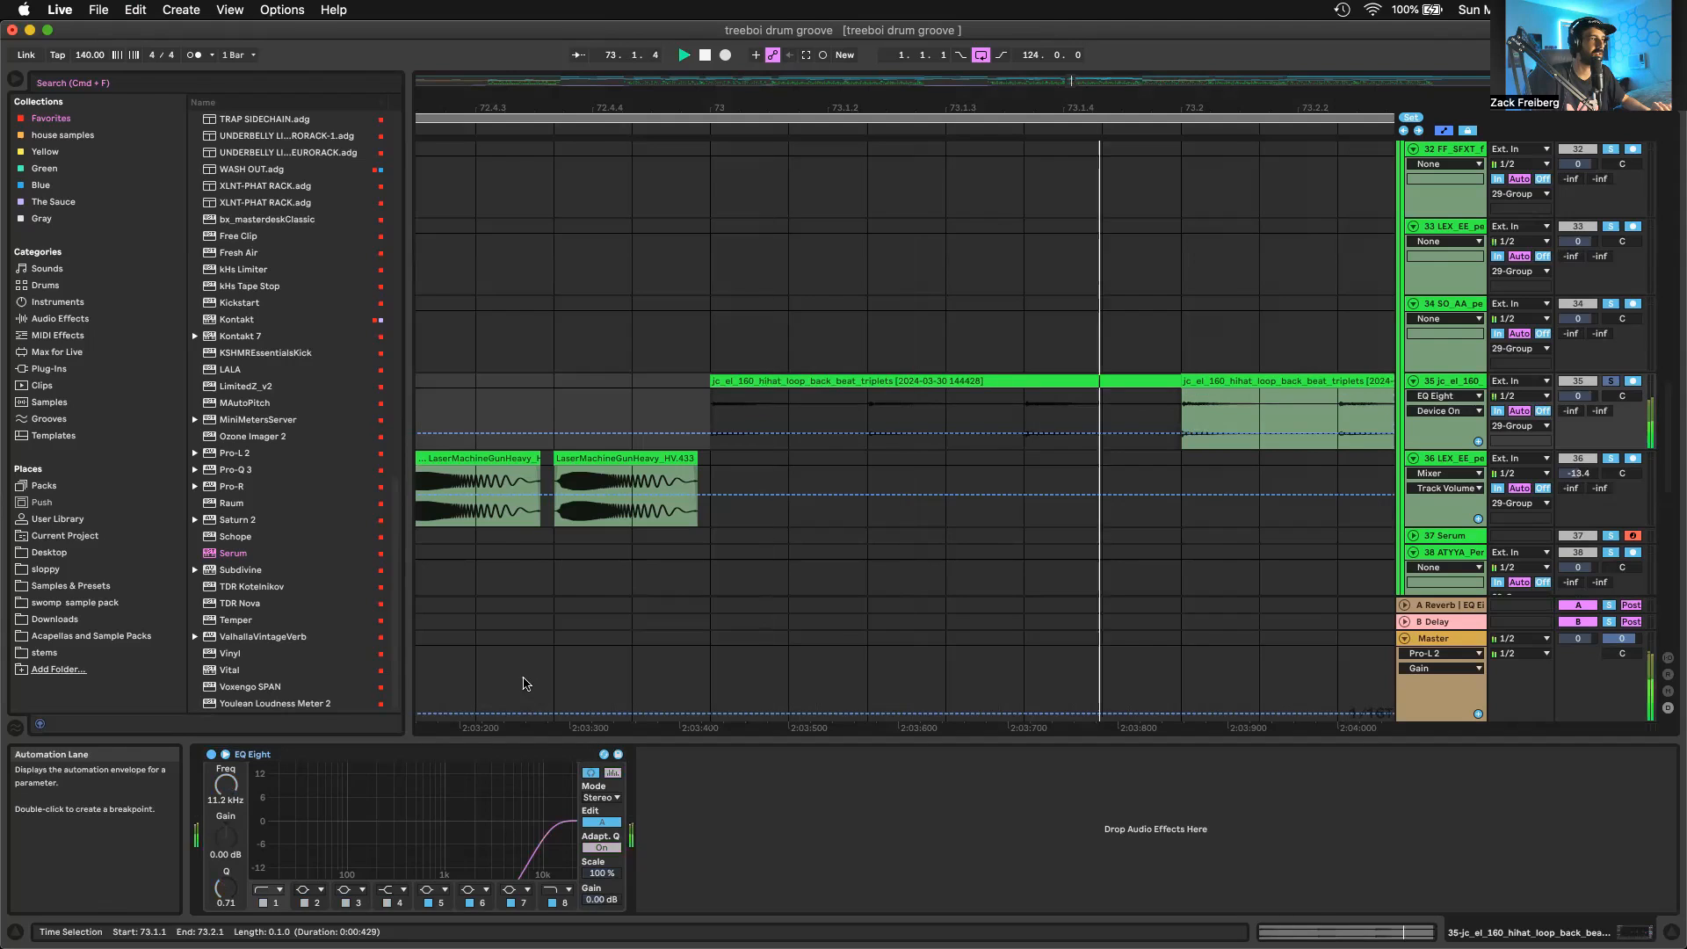
left_click(212, 754)
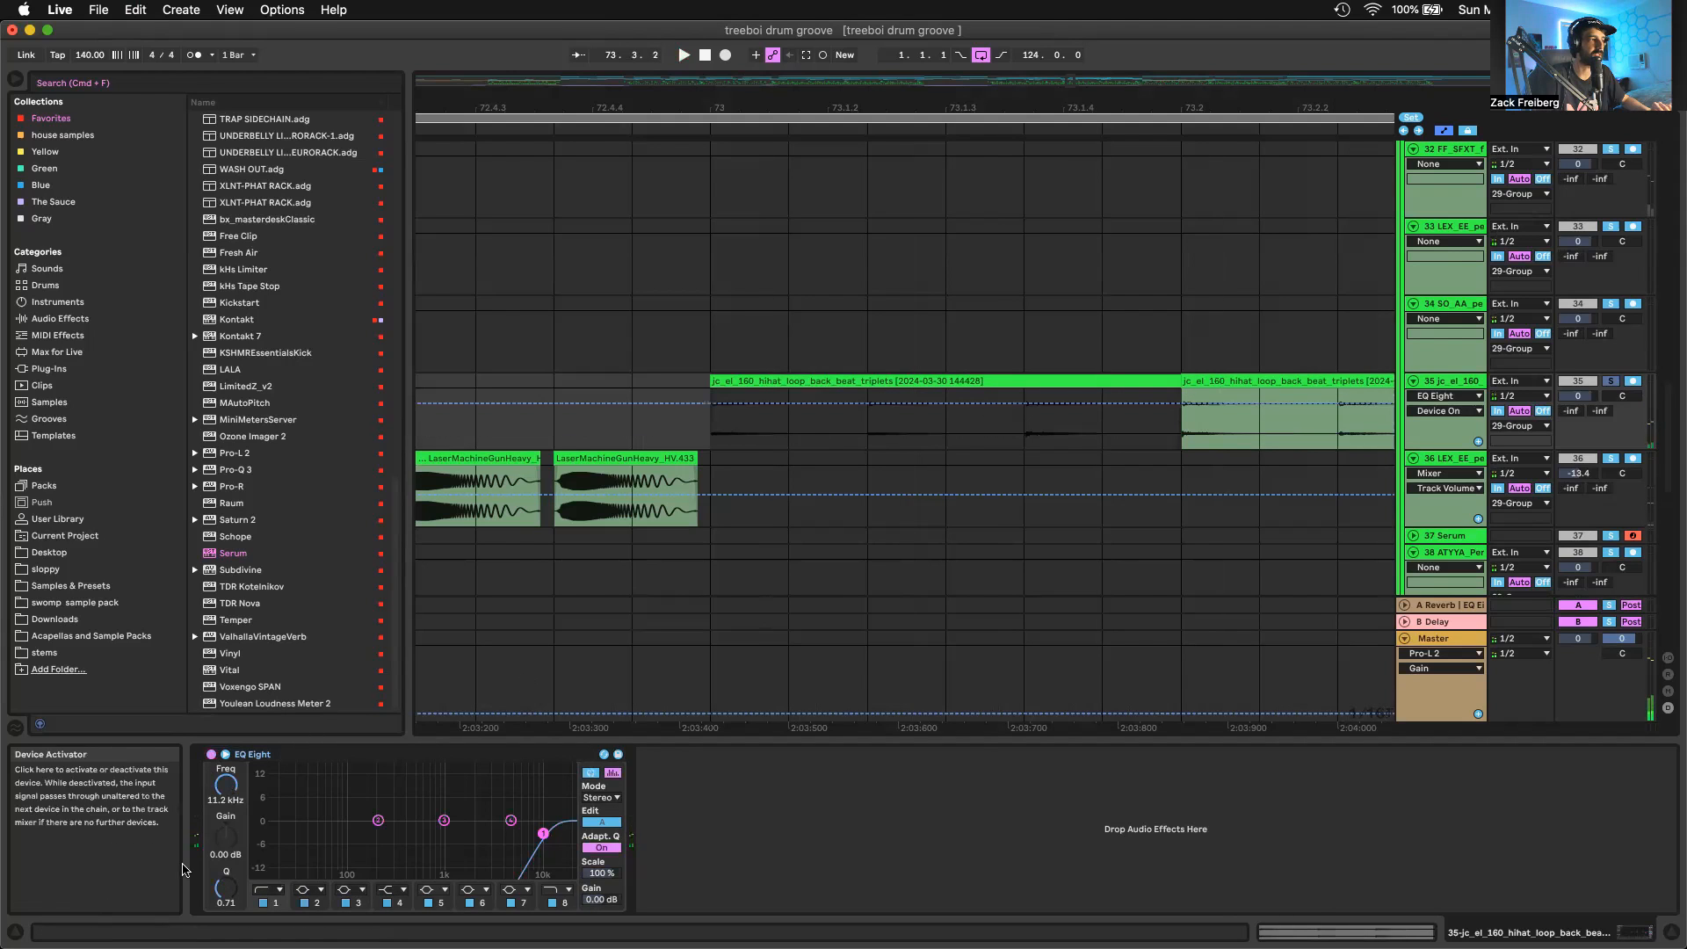
key("space")
key("space")
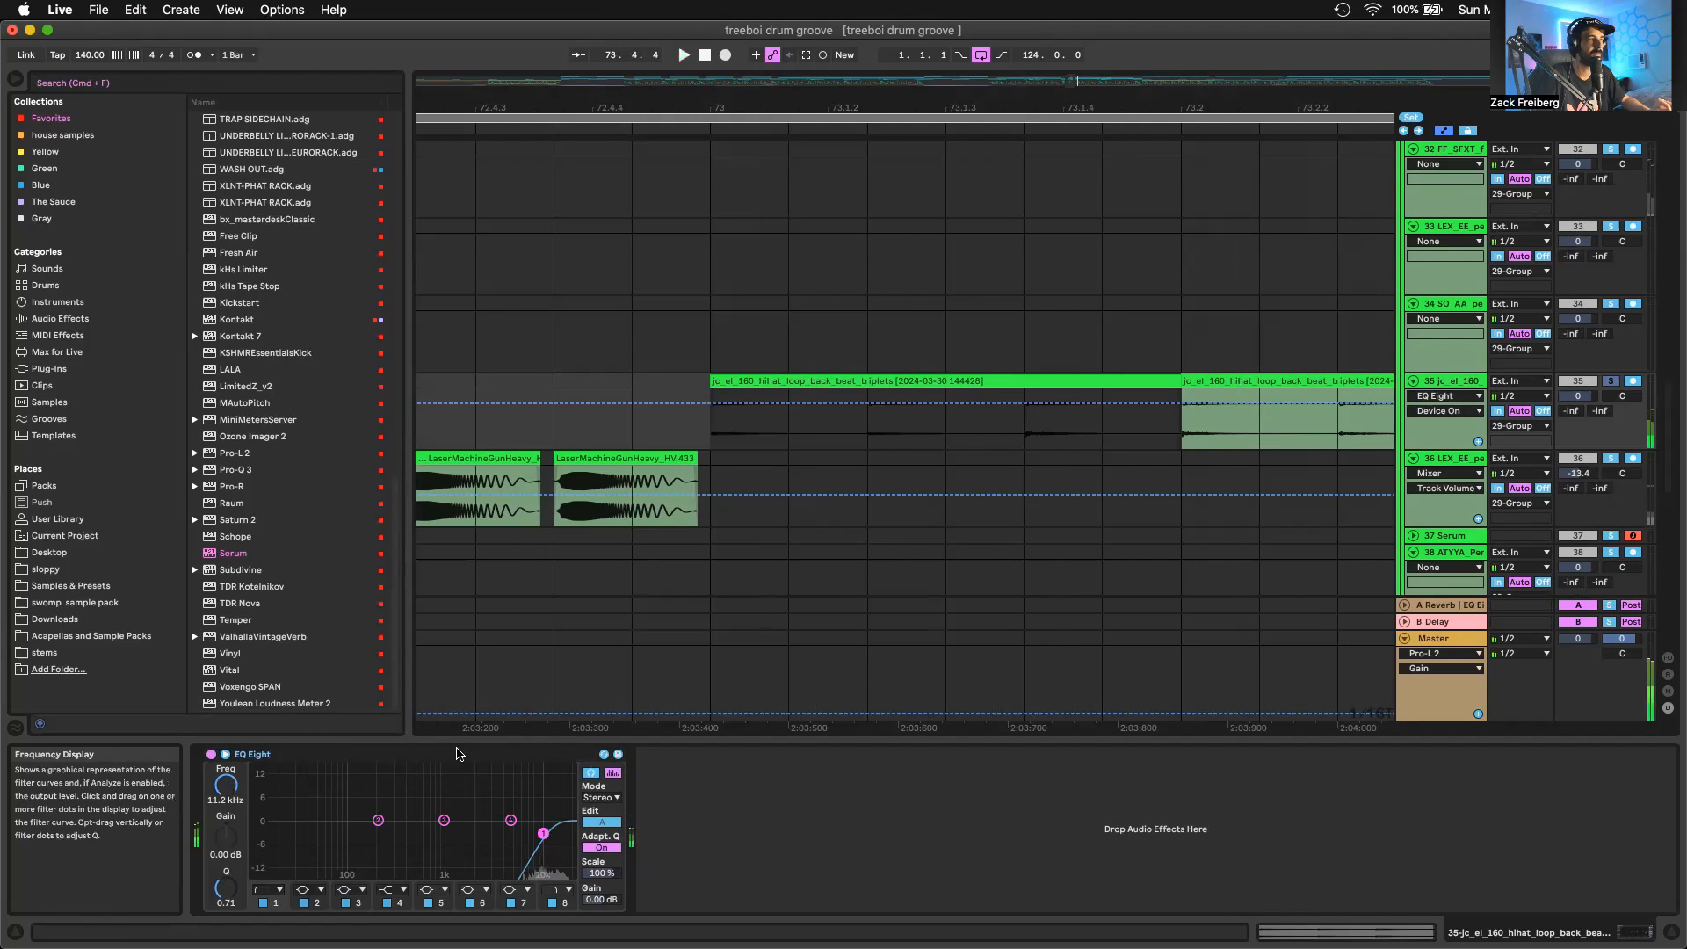
Find the EX_SW barred owl hoot clip just after bar 69 on track 11, solo the track and audition the clip
scroll(820, 568, "down", 8)
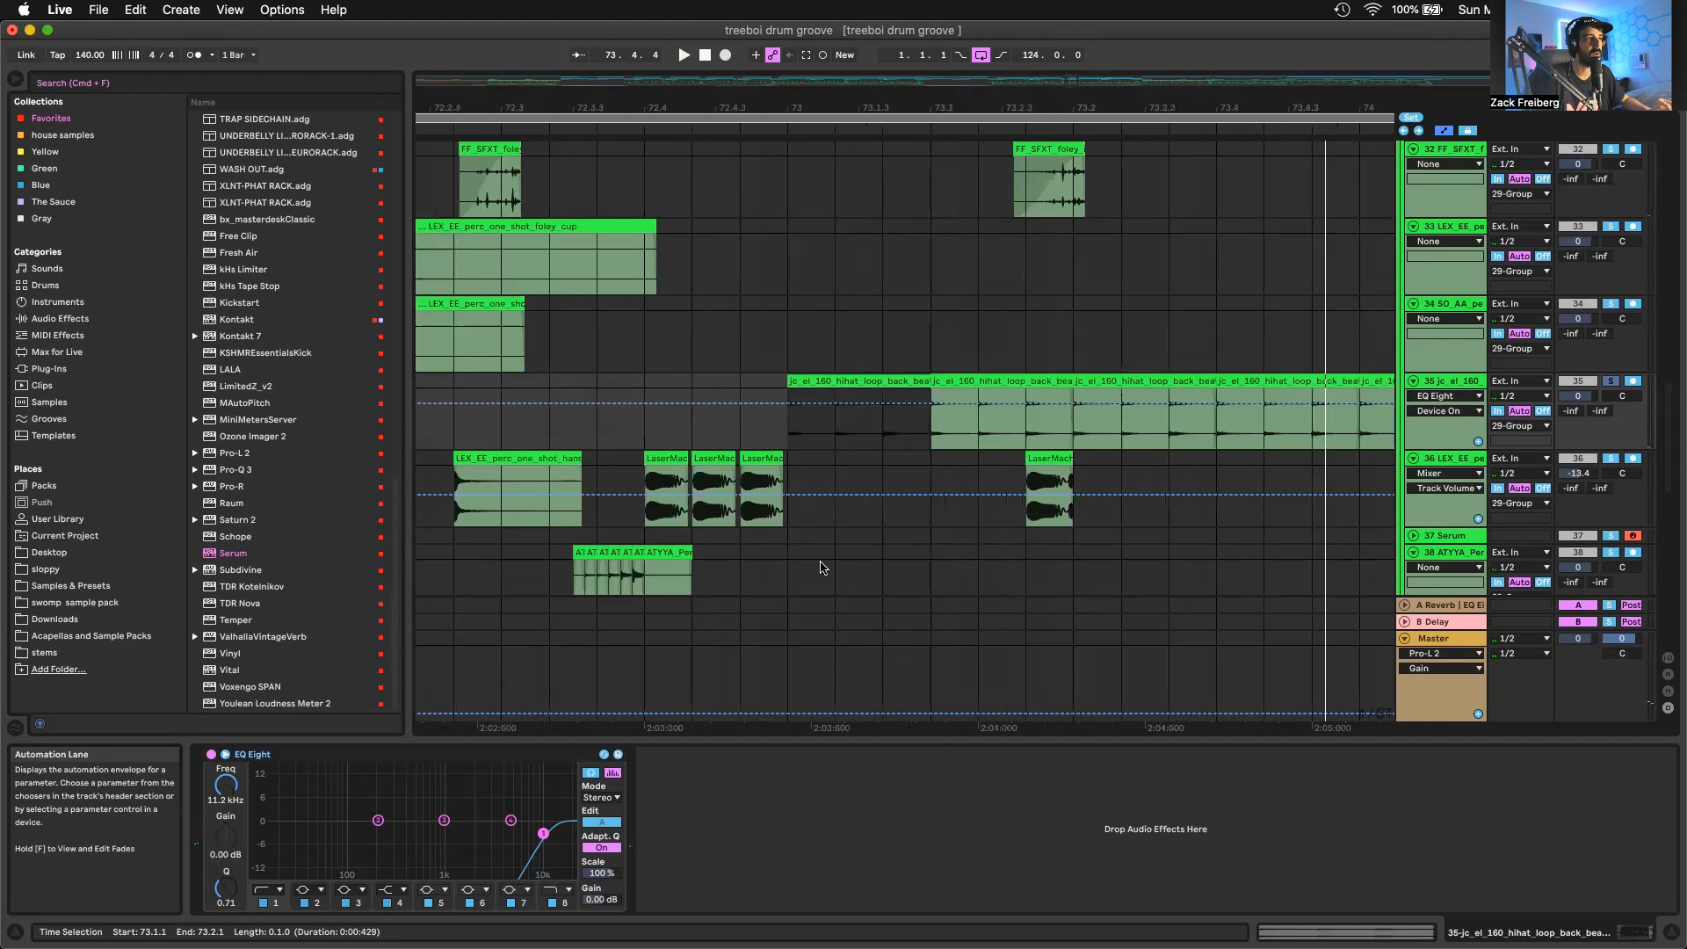
scroll(826, 346, "up", 10)
scroll(941, 418, "down", 10)
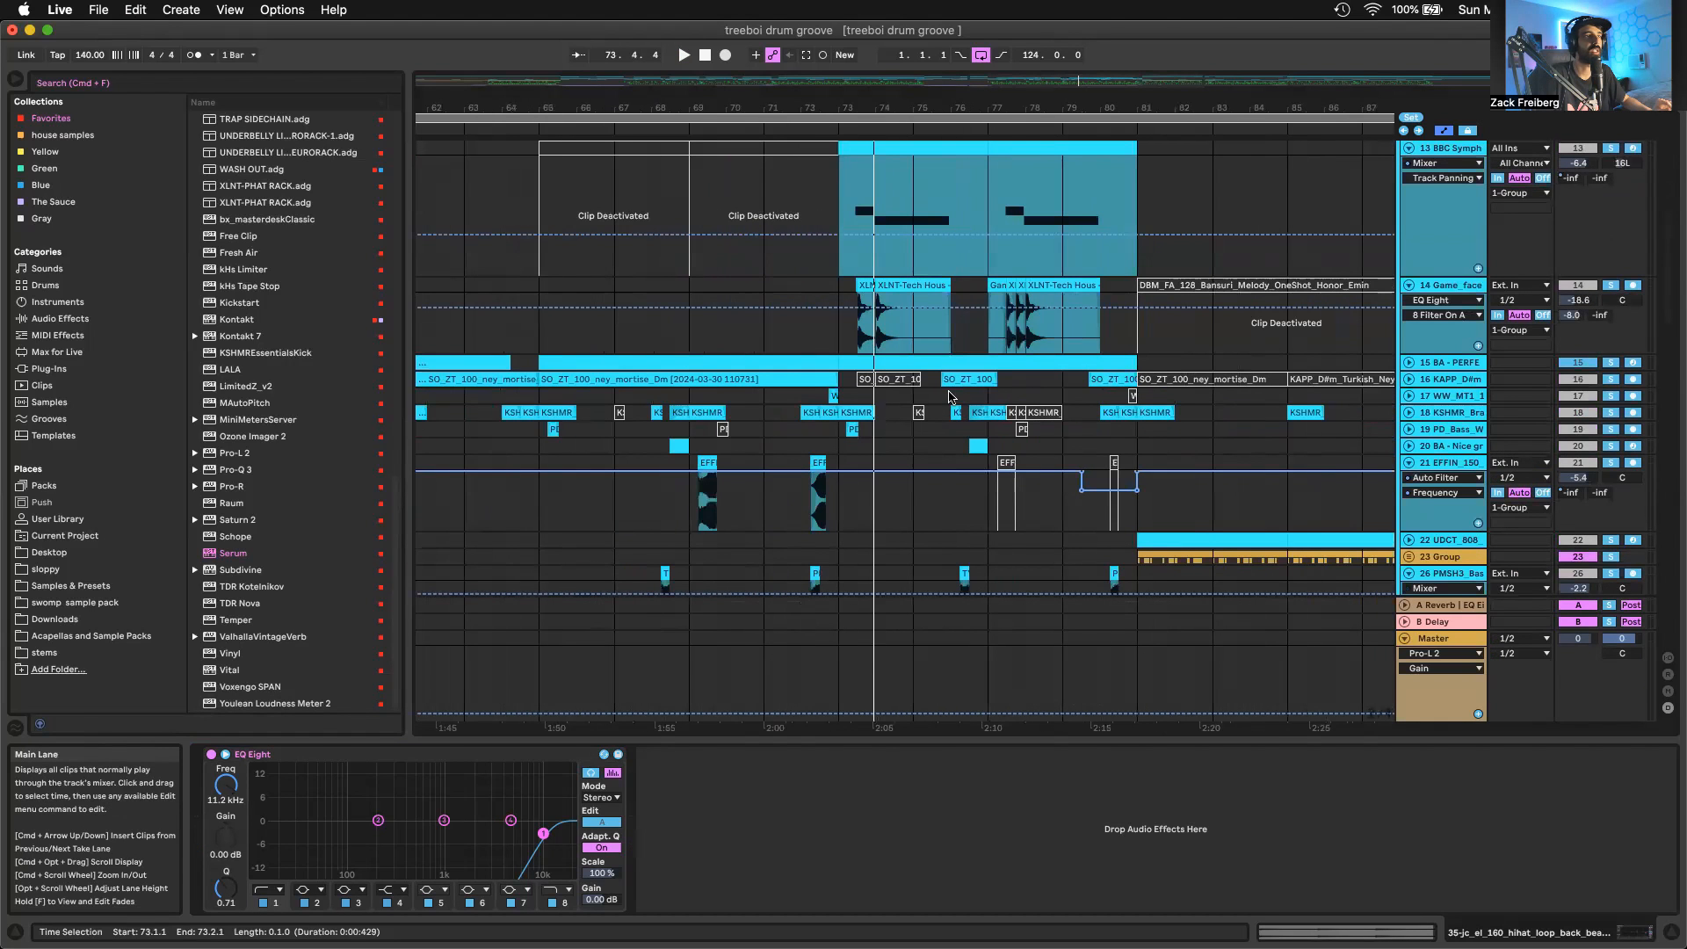
scroll(931, 369, "up", 10)
scroll(914, 351, "down", 8)
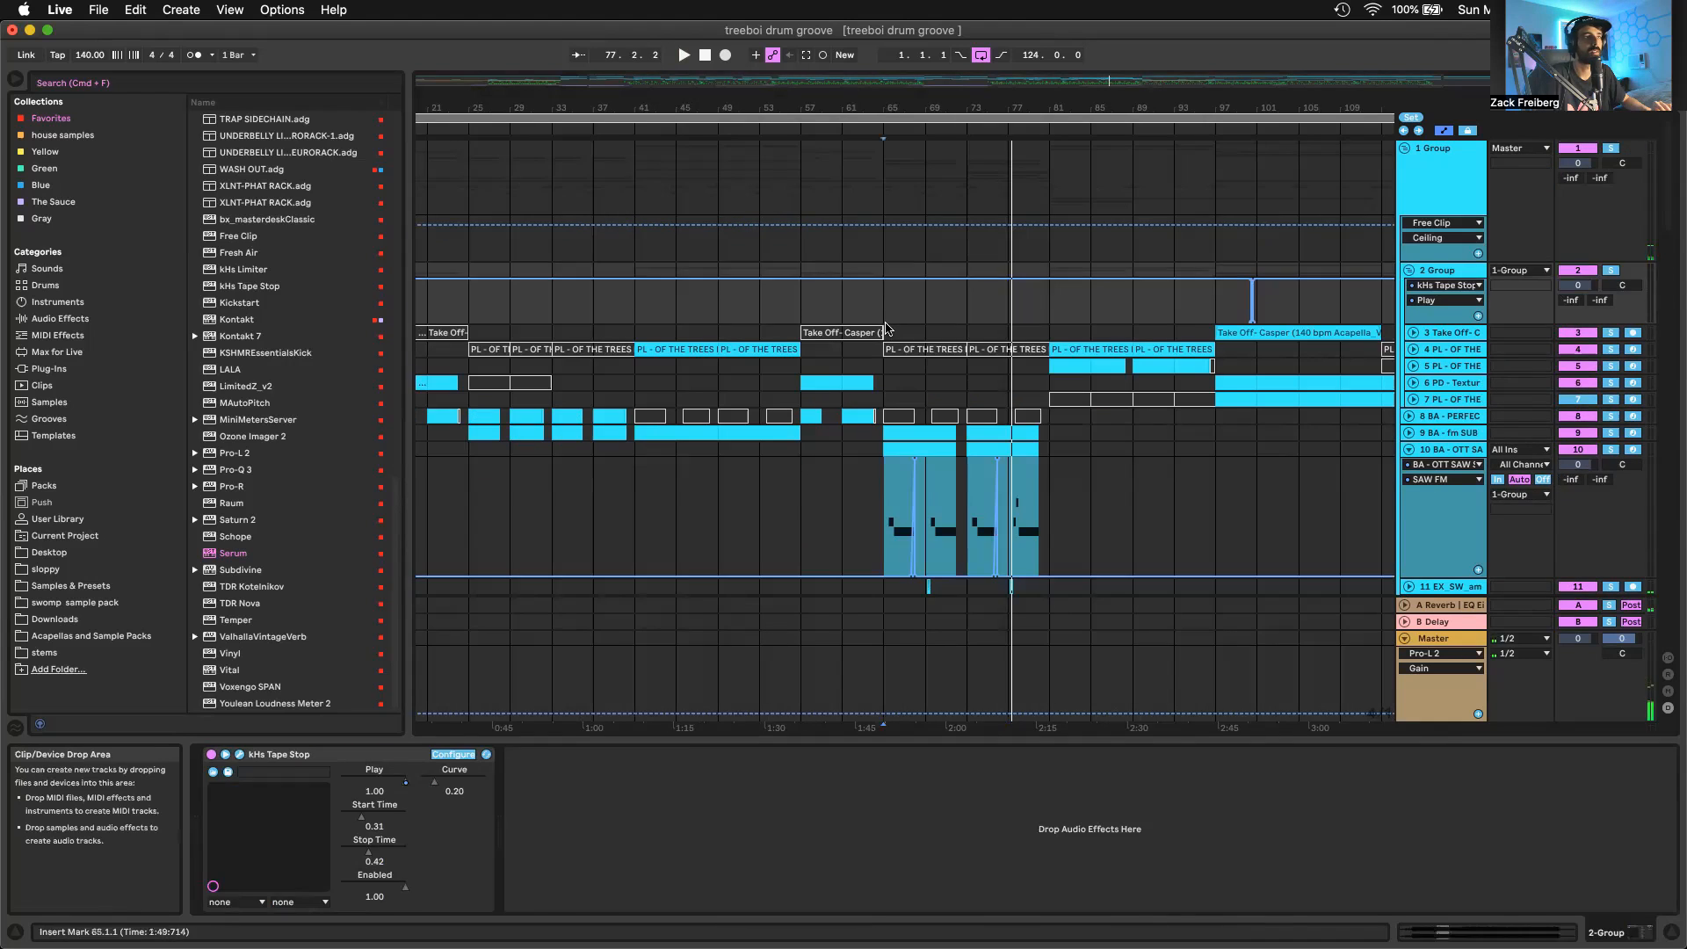
left_click(884, 329)
scroll(885, 330, "down", 10)
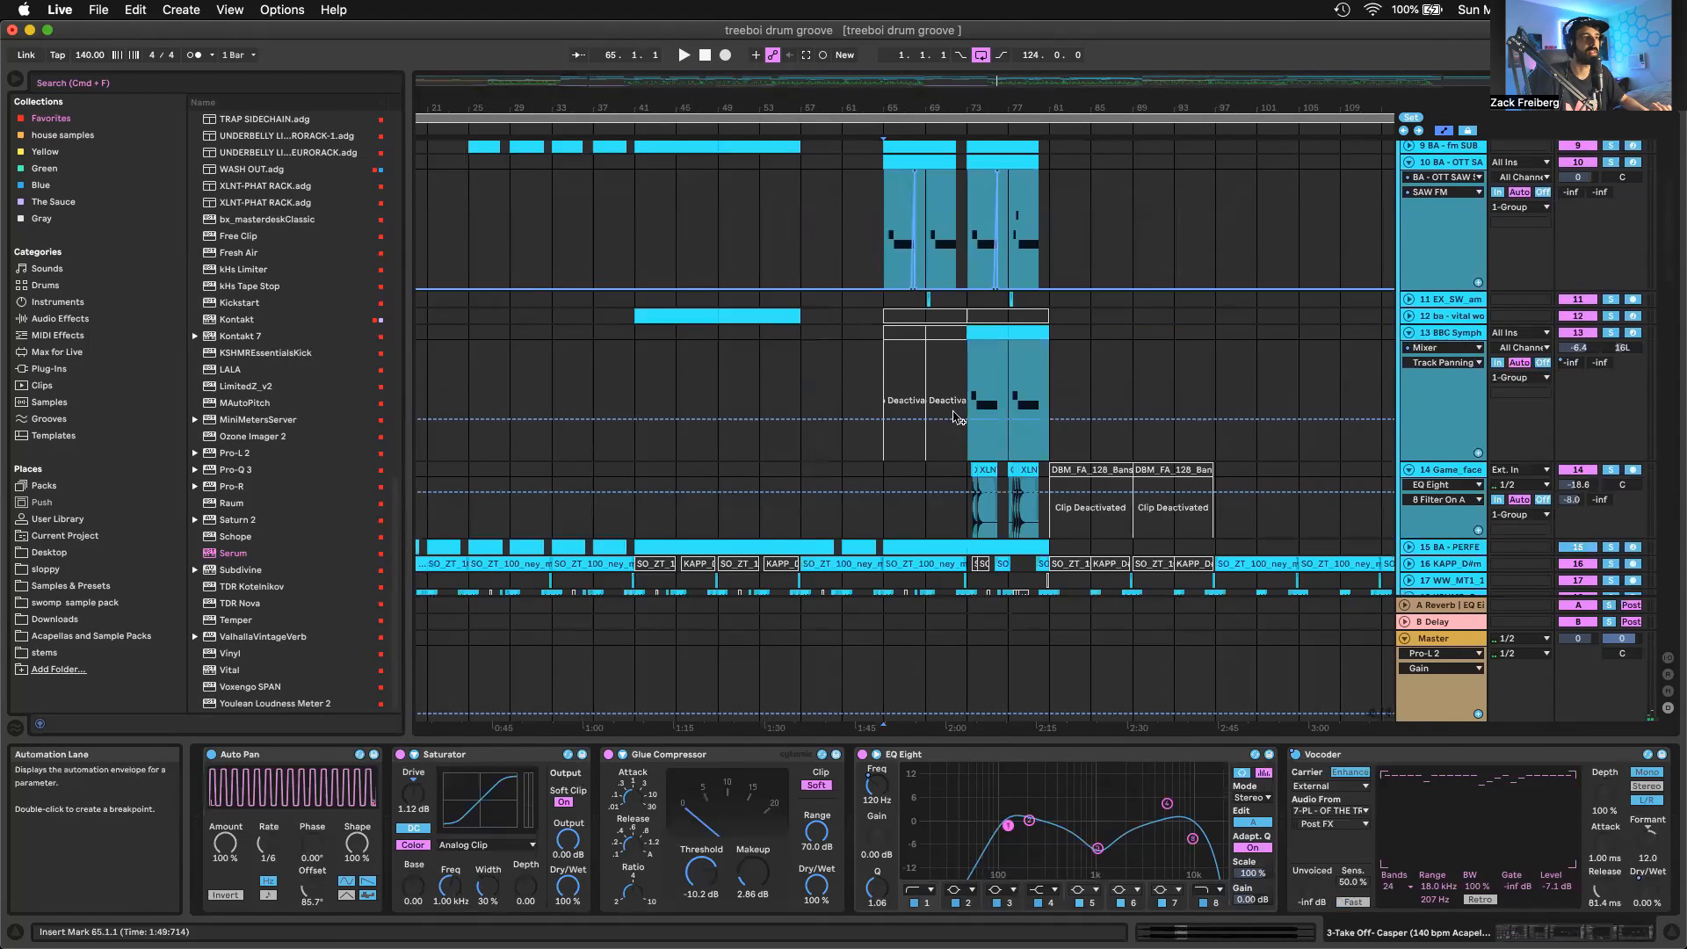
scroll(952, 392, "up", 4)
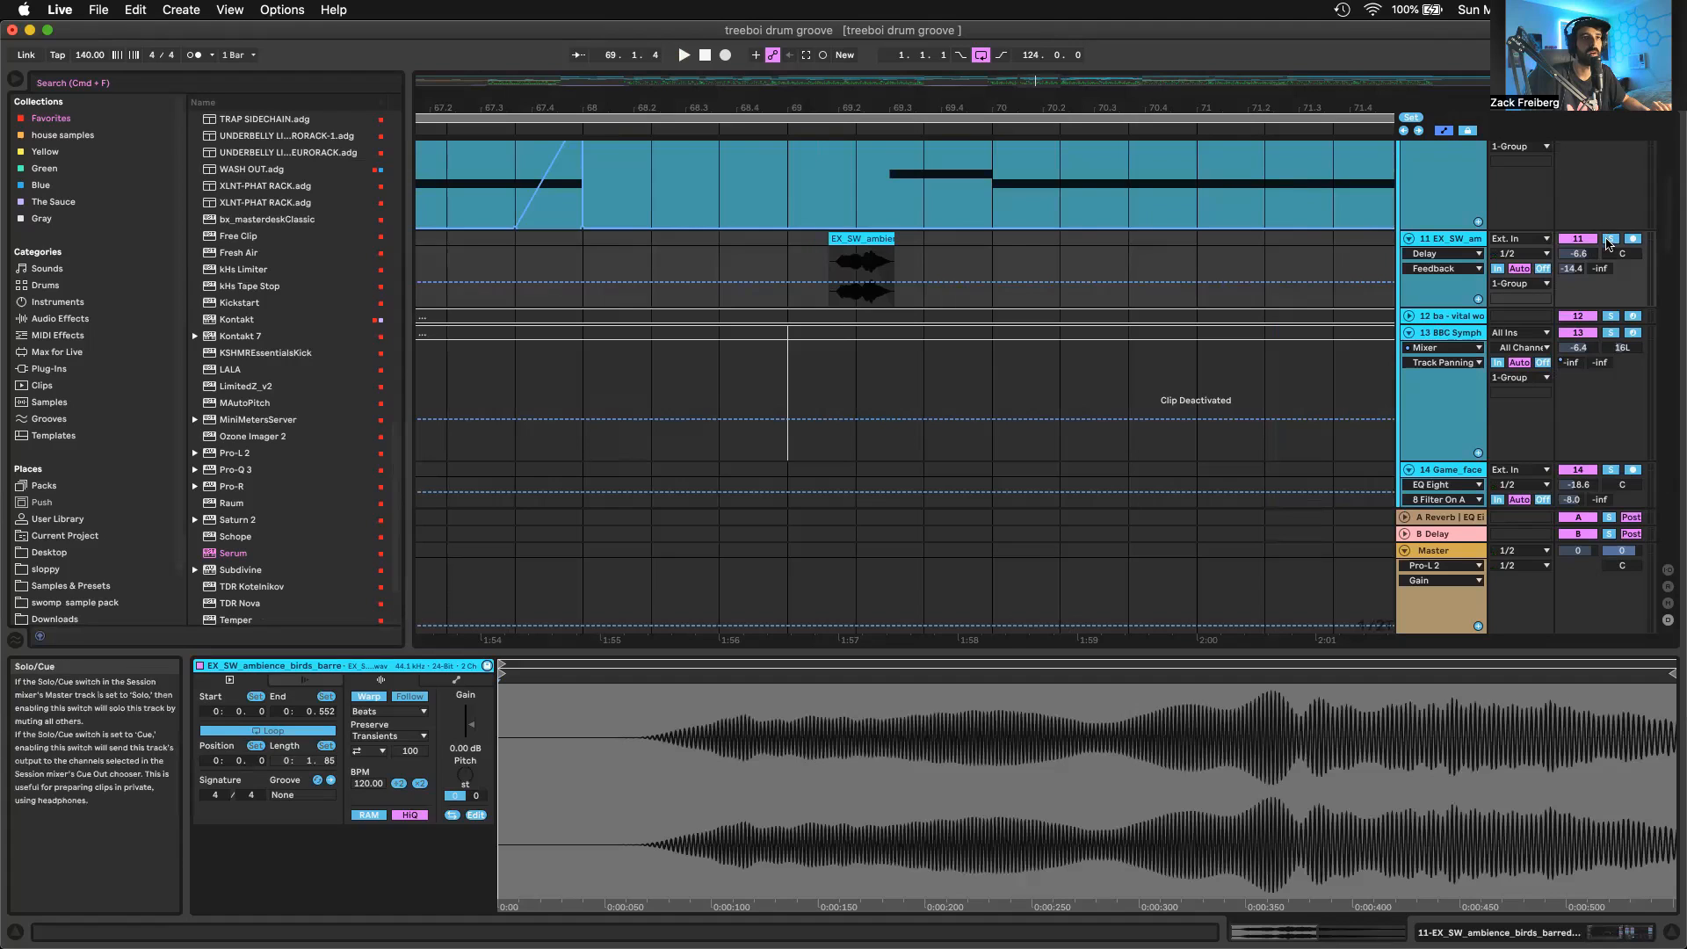
left_click(1609, 239)
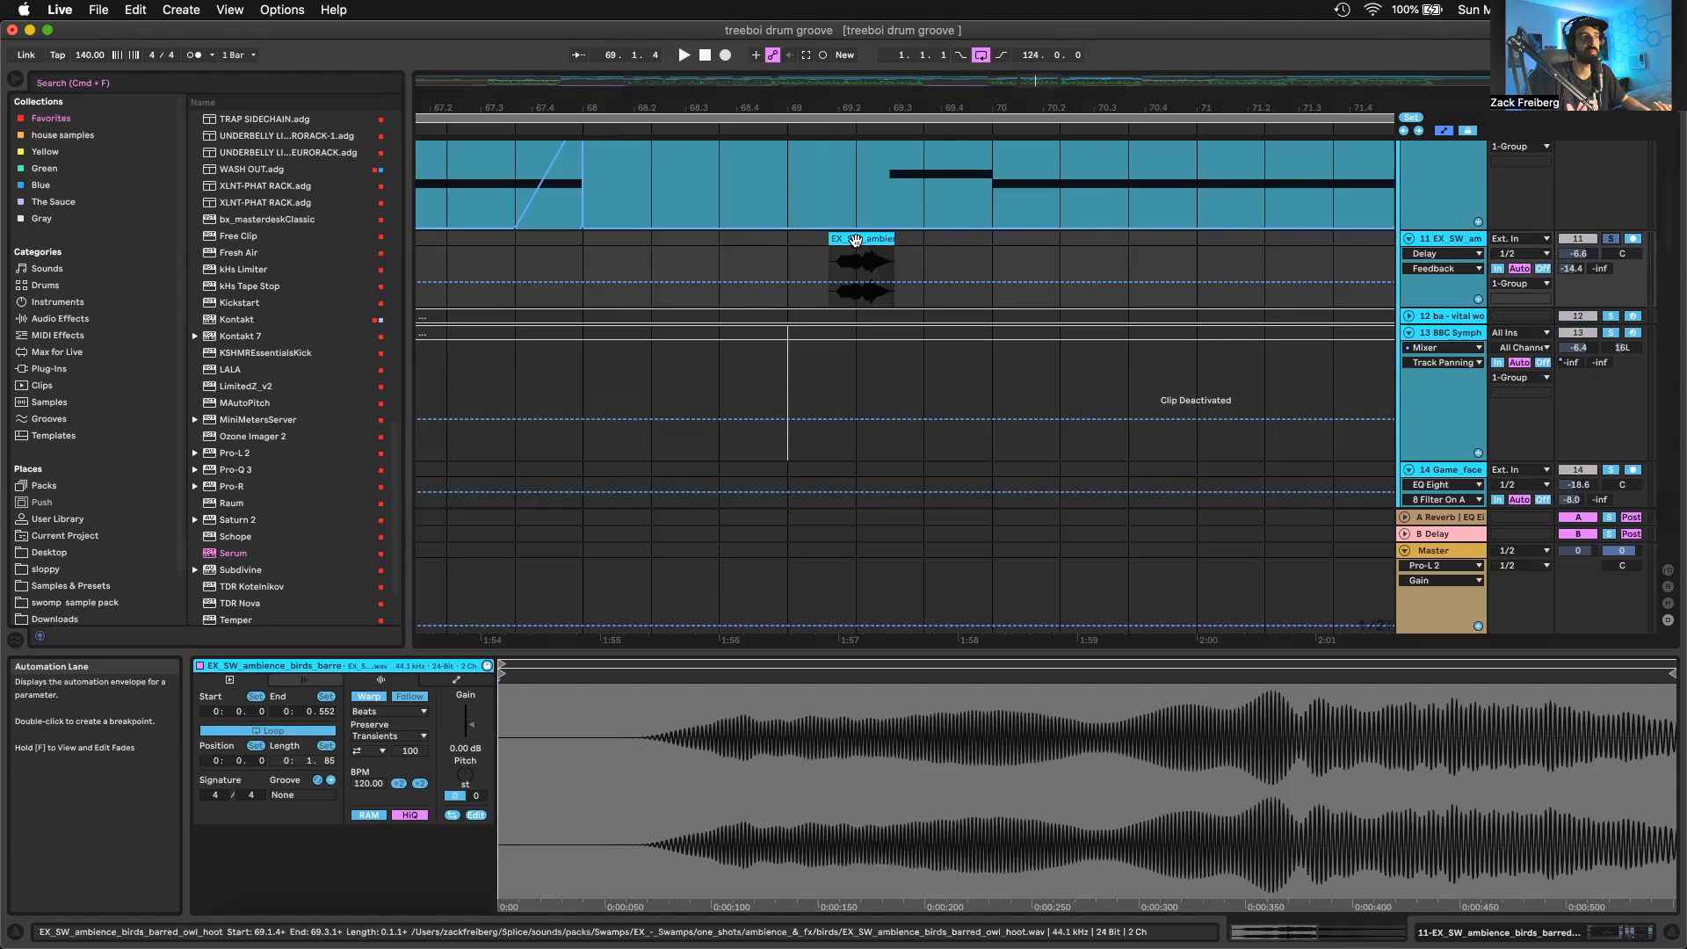
key("space")
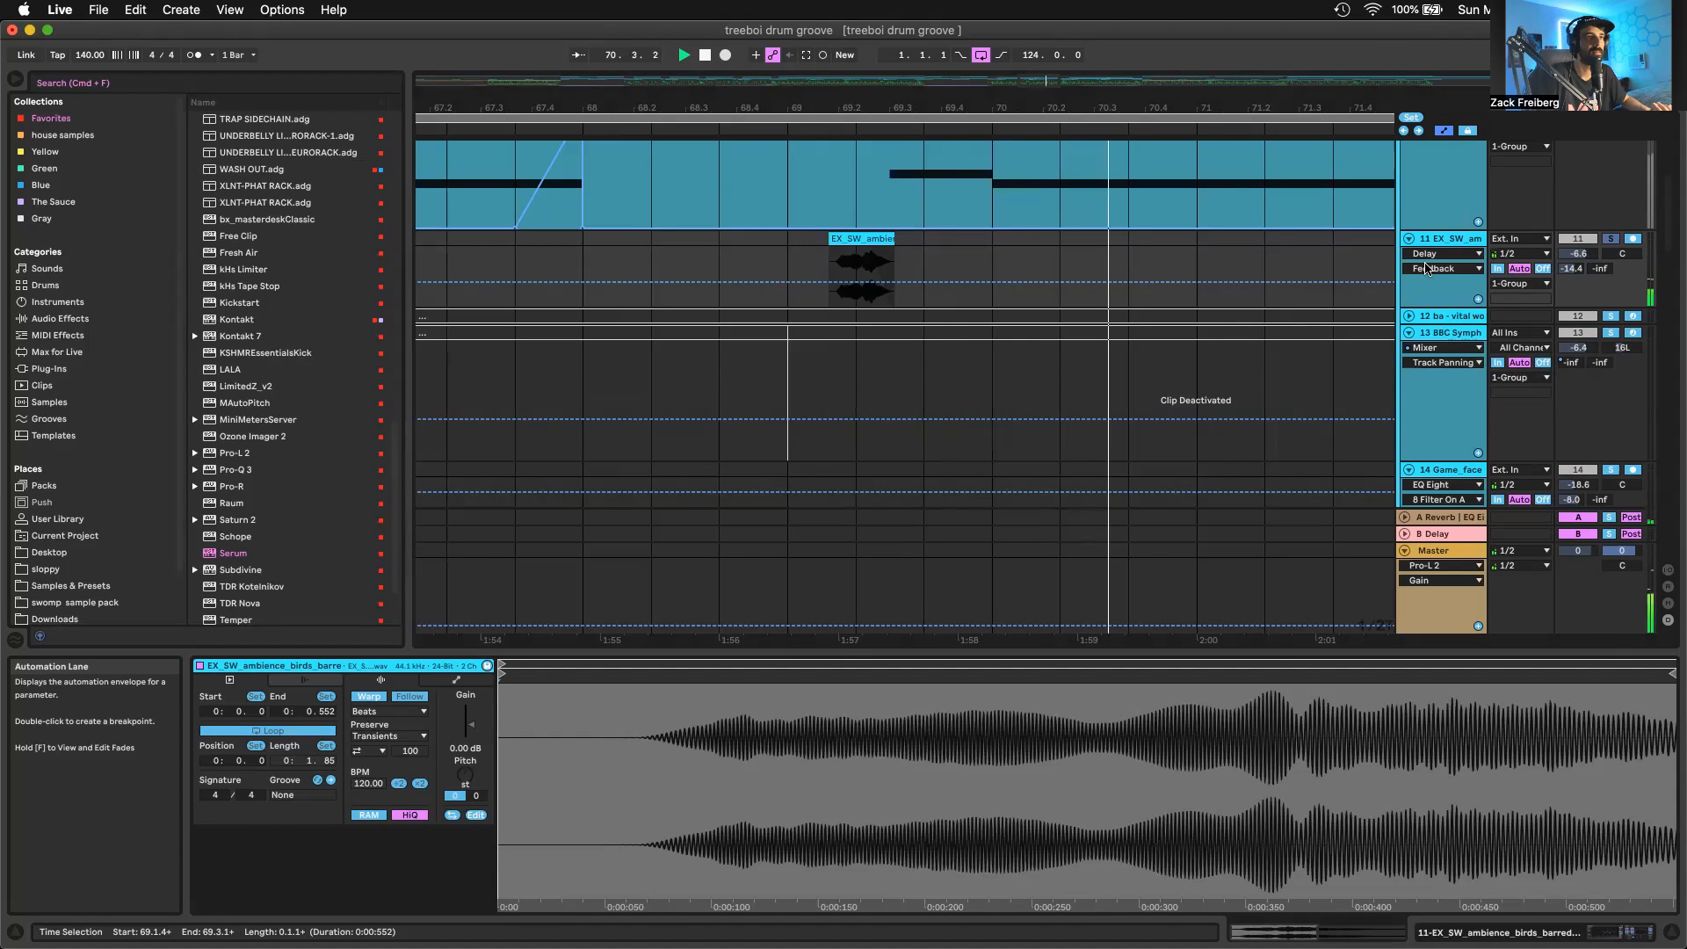
Show the EQ Eight and Delay on the owl hoot track and play the hoot unsoloed in the full mix
key("shift+Tab")
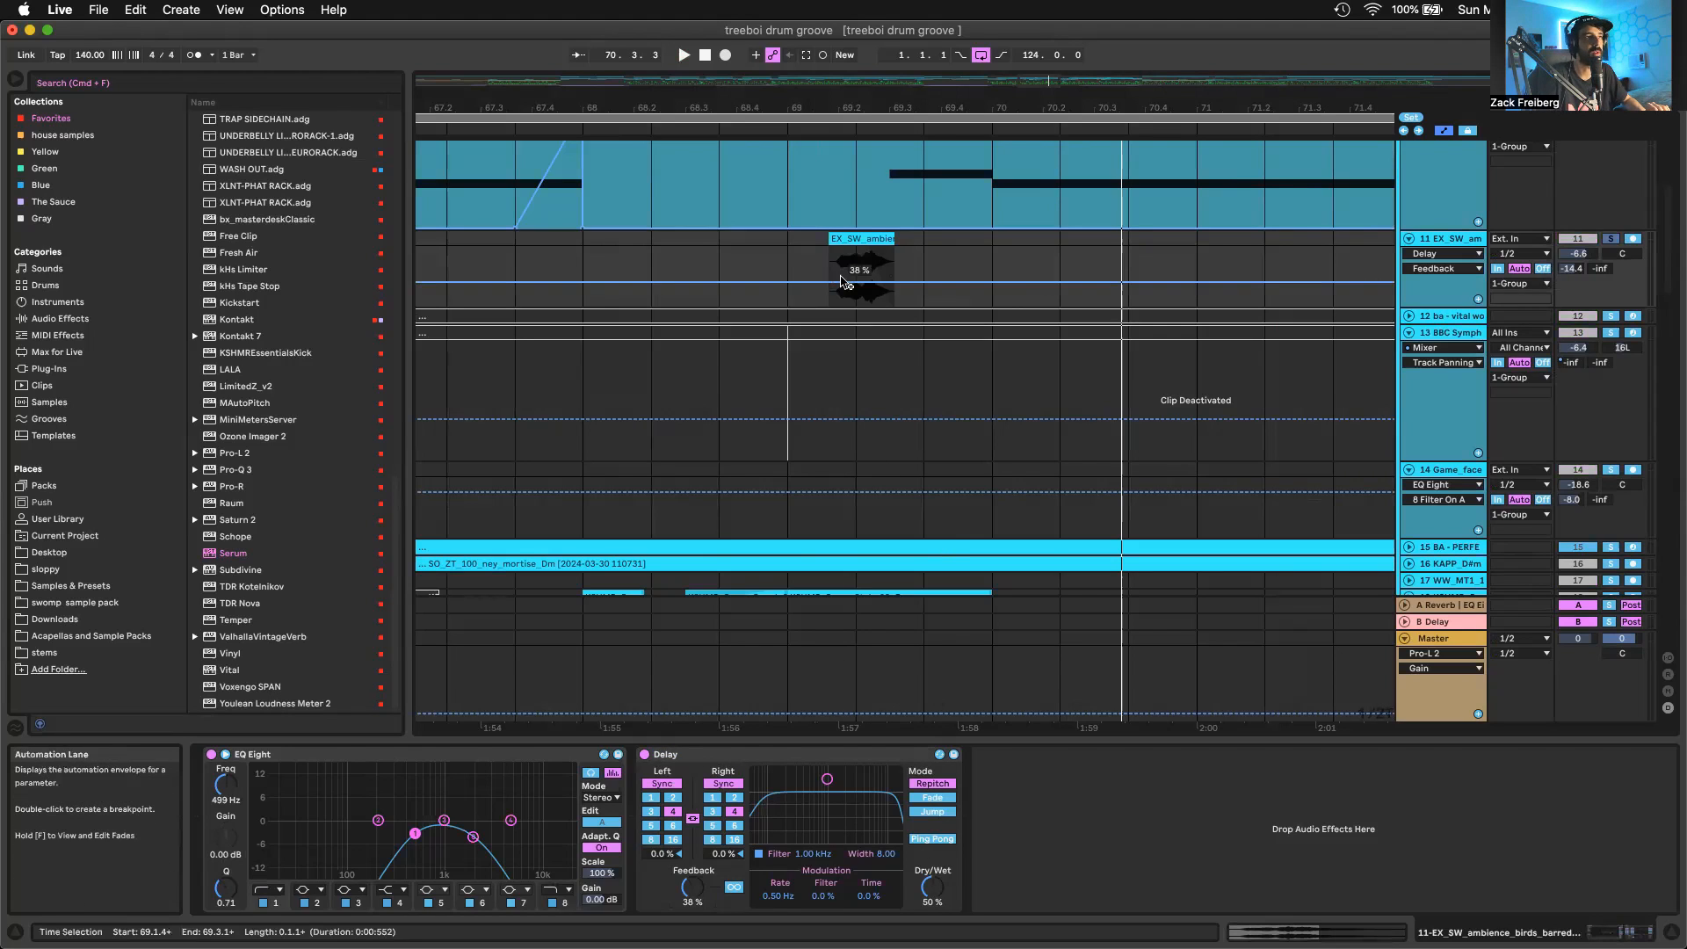
scroll(1081, 509, "down", 5)
scroll(1097, 249, "right", 2)
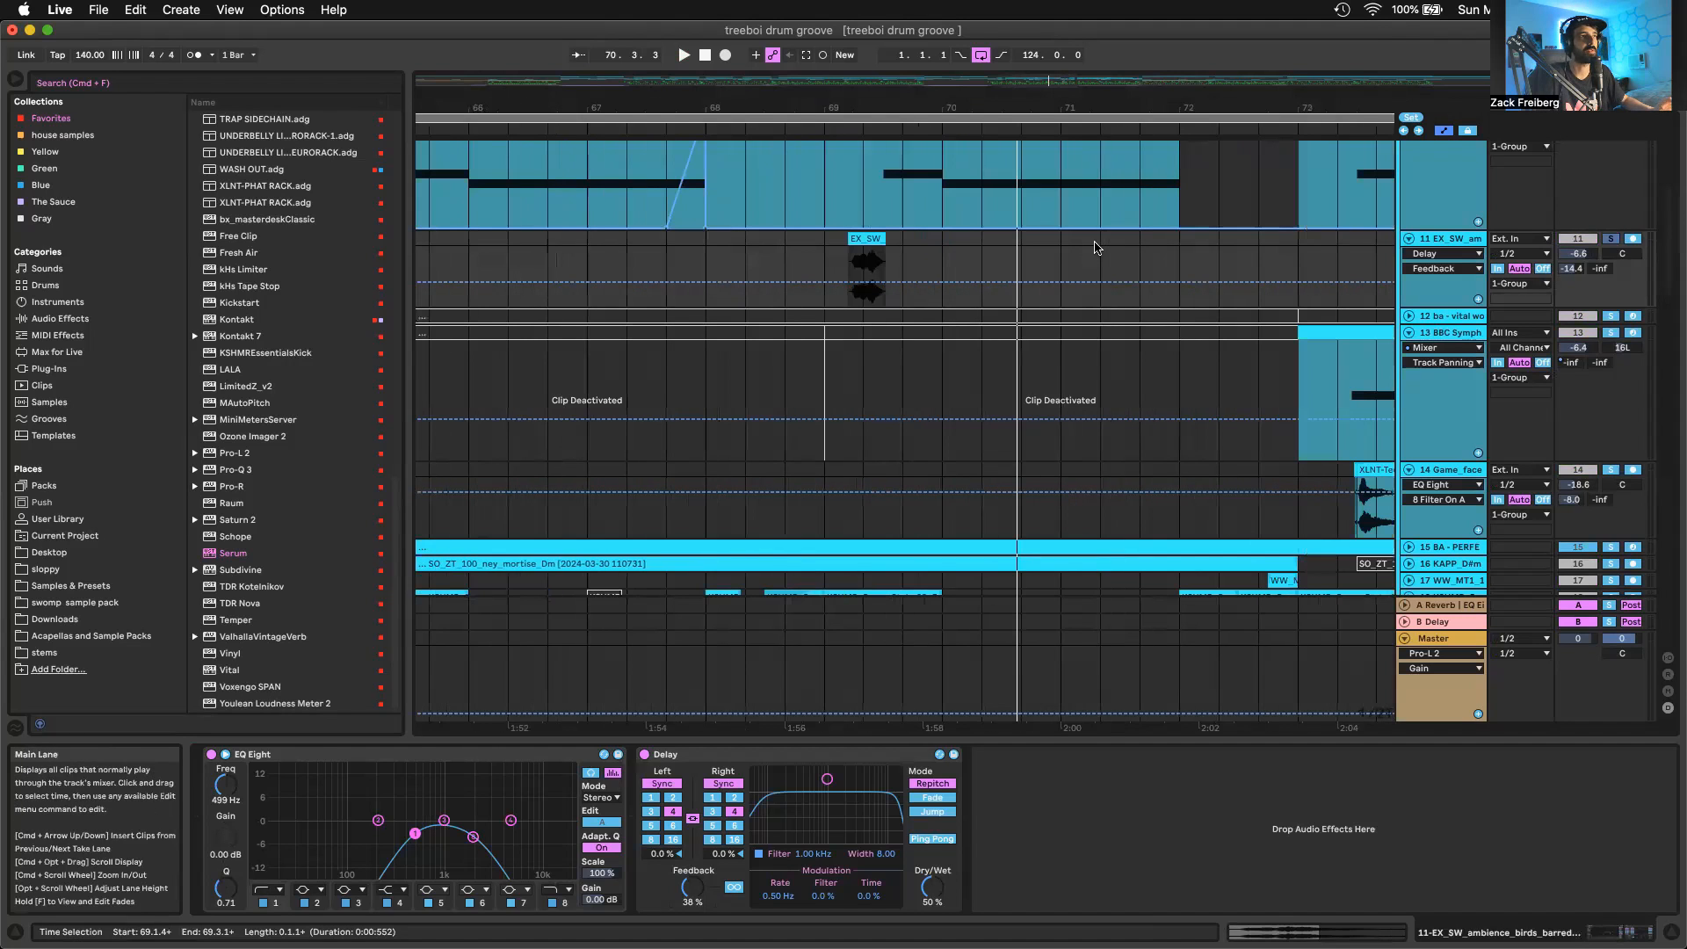
key("space")
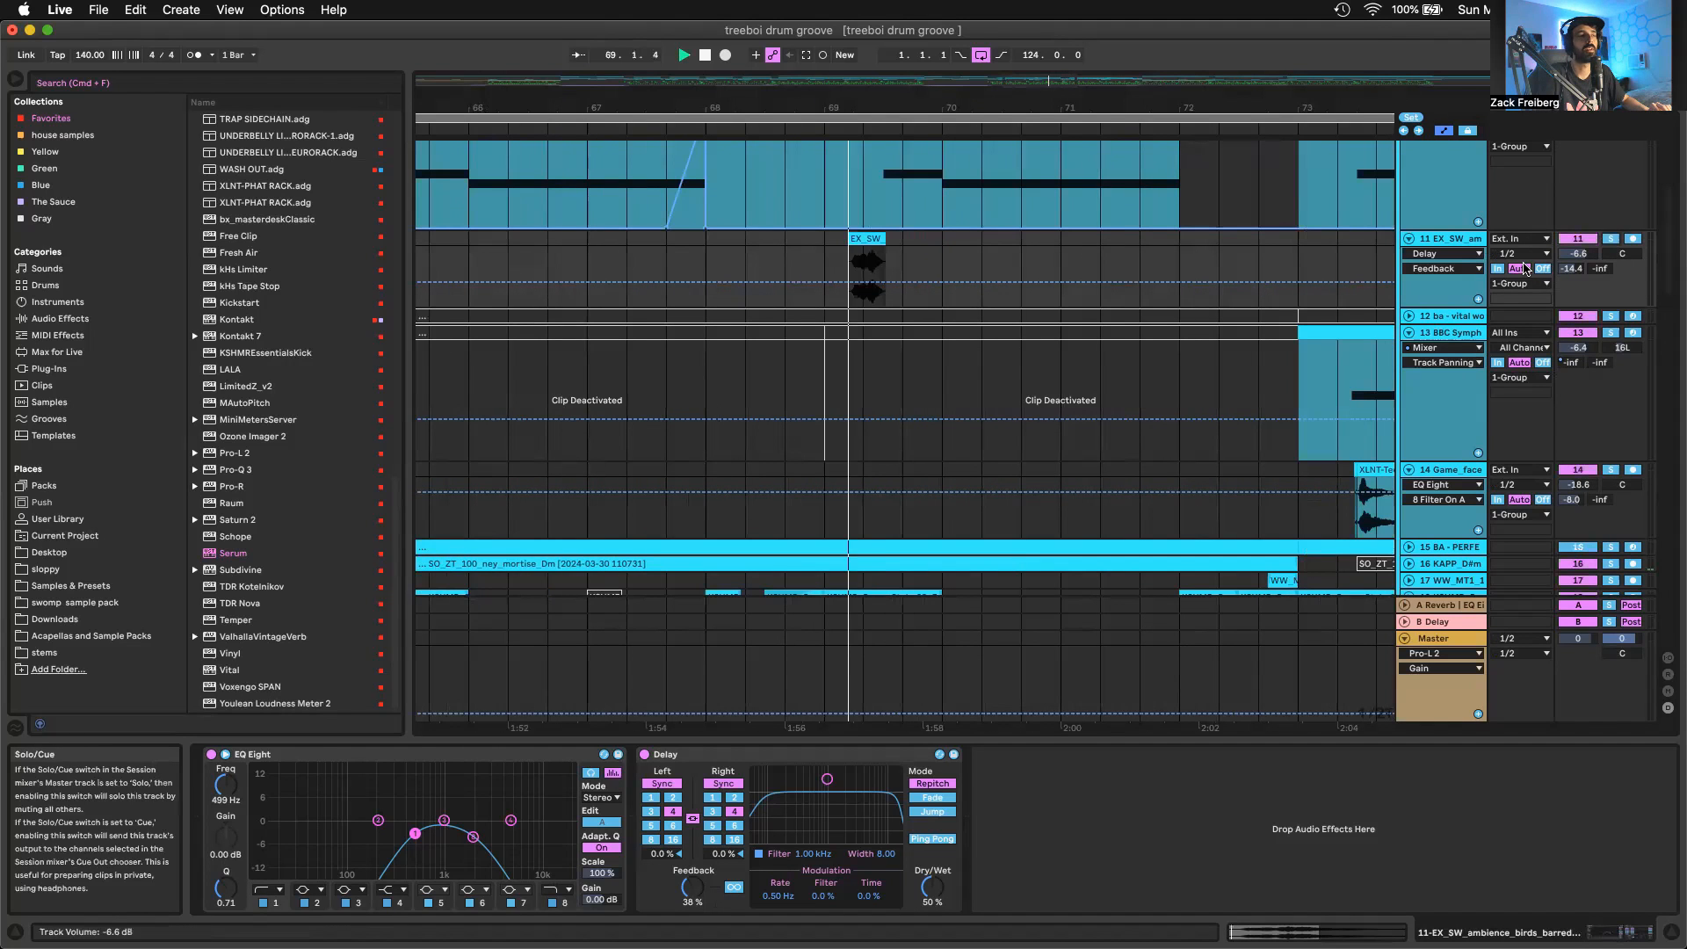
scroll(1300, 297, "up", 4)
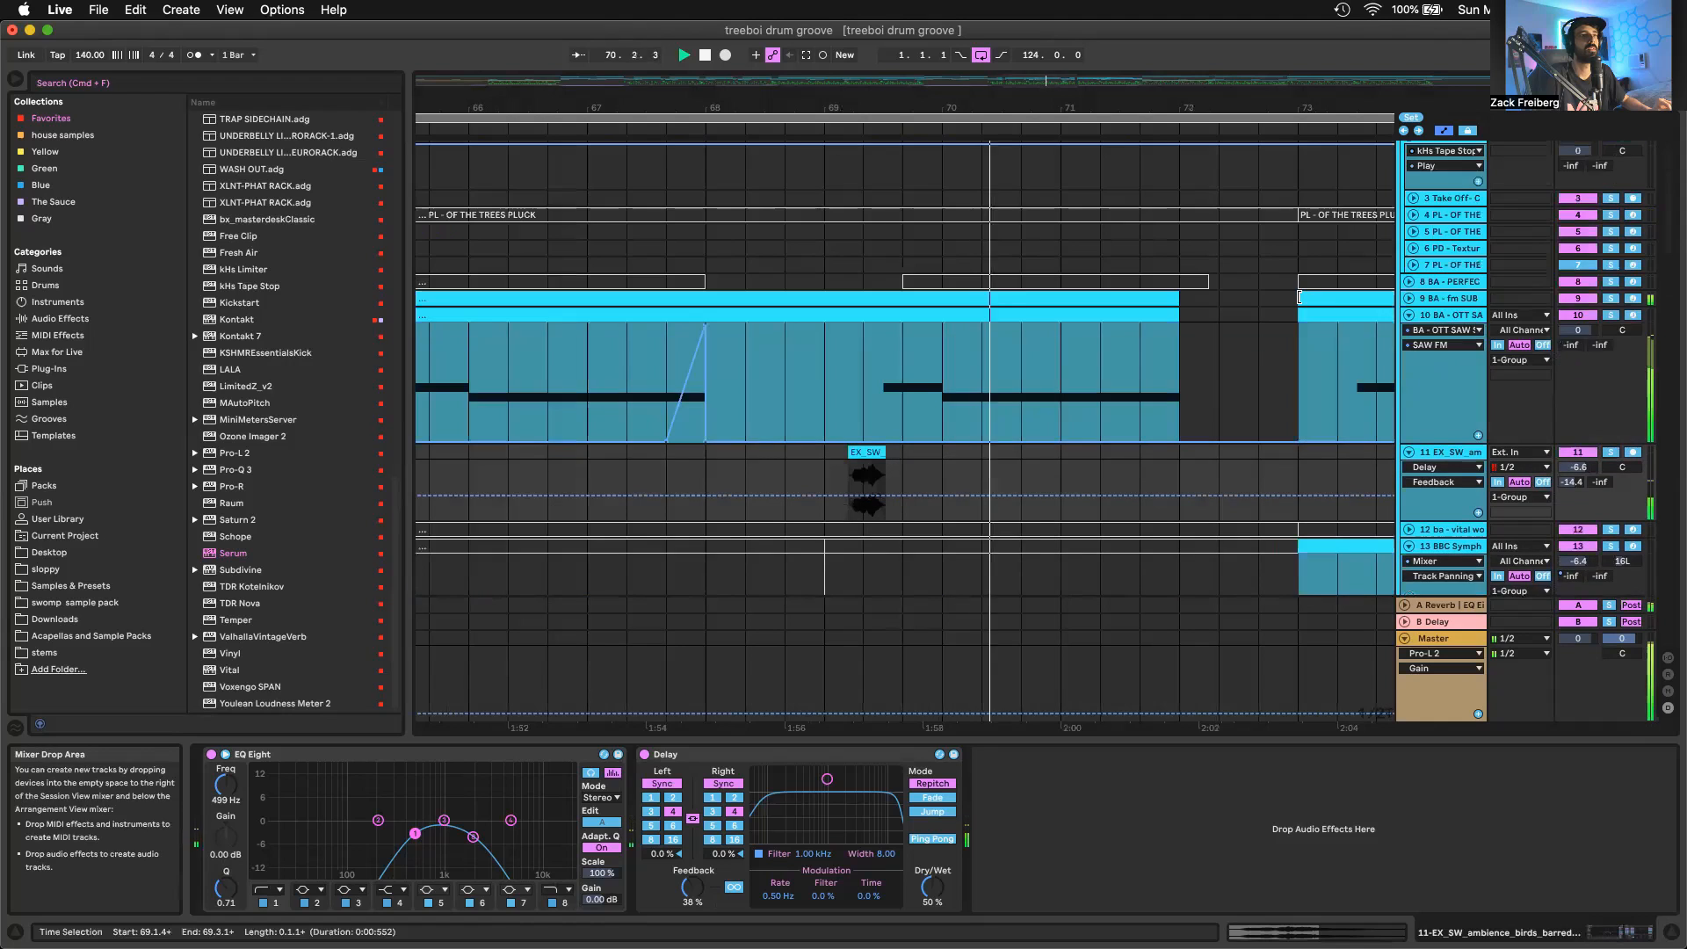
scroll(1284, 317, "down", 4)
scroll(1280, 334, "down", 8)
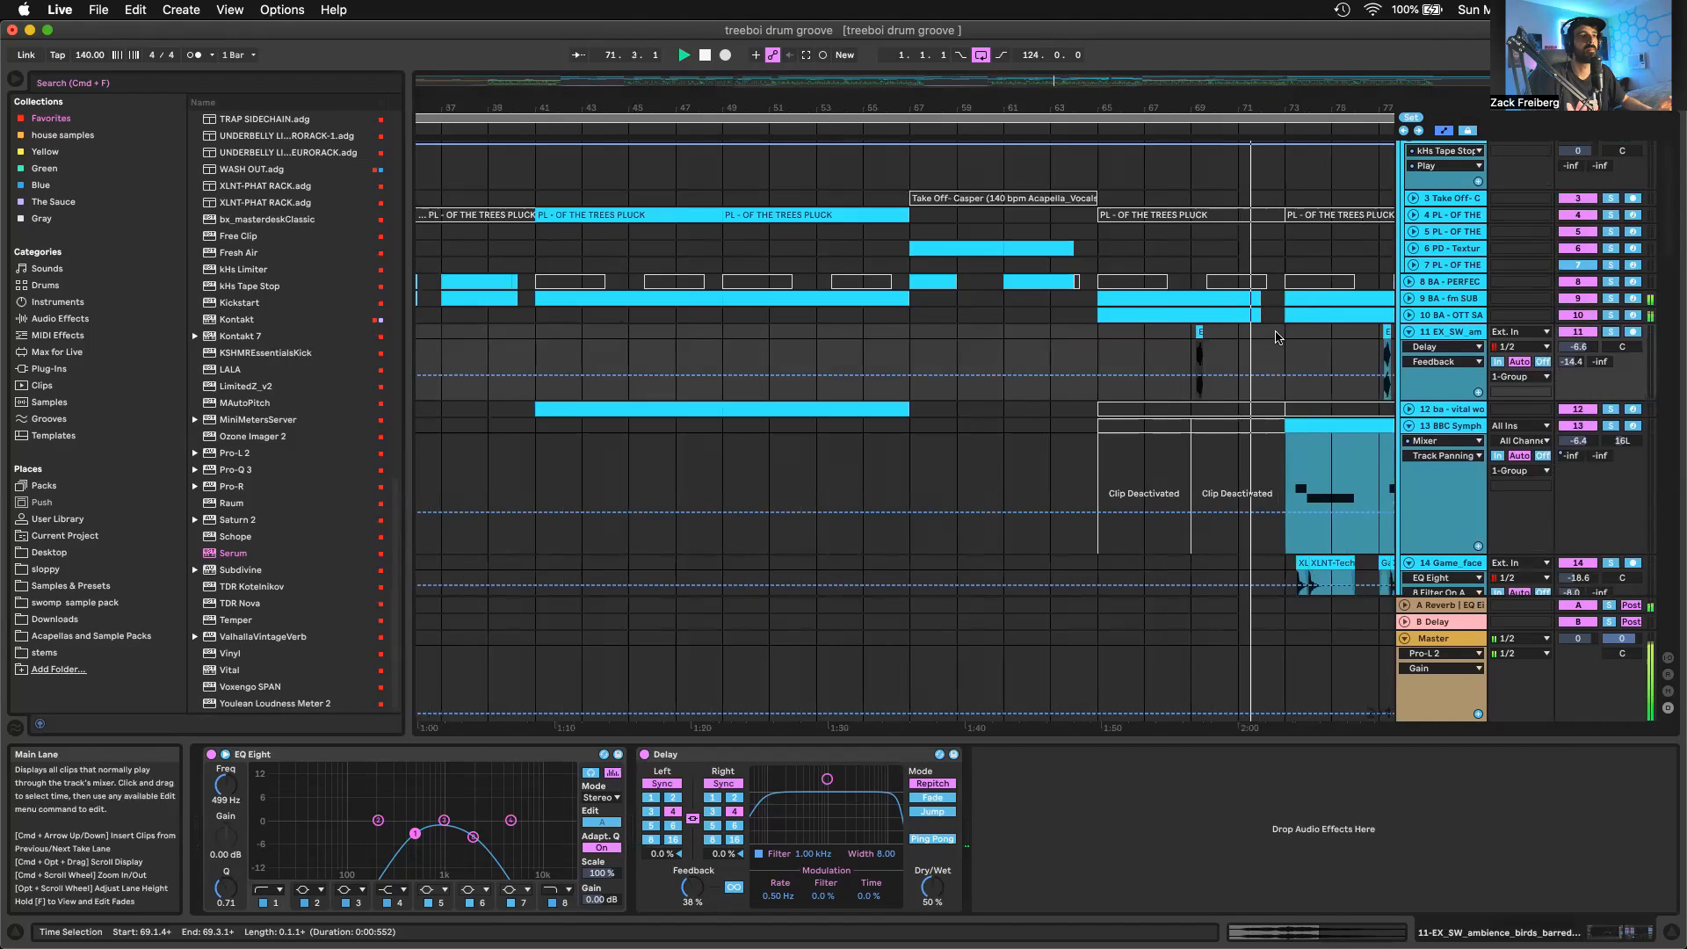
scroll(1278, 336, "right", 10)
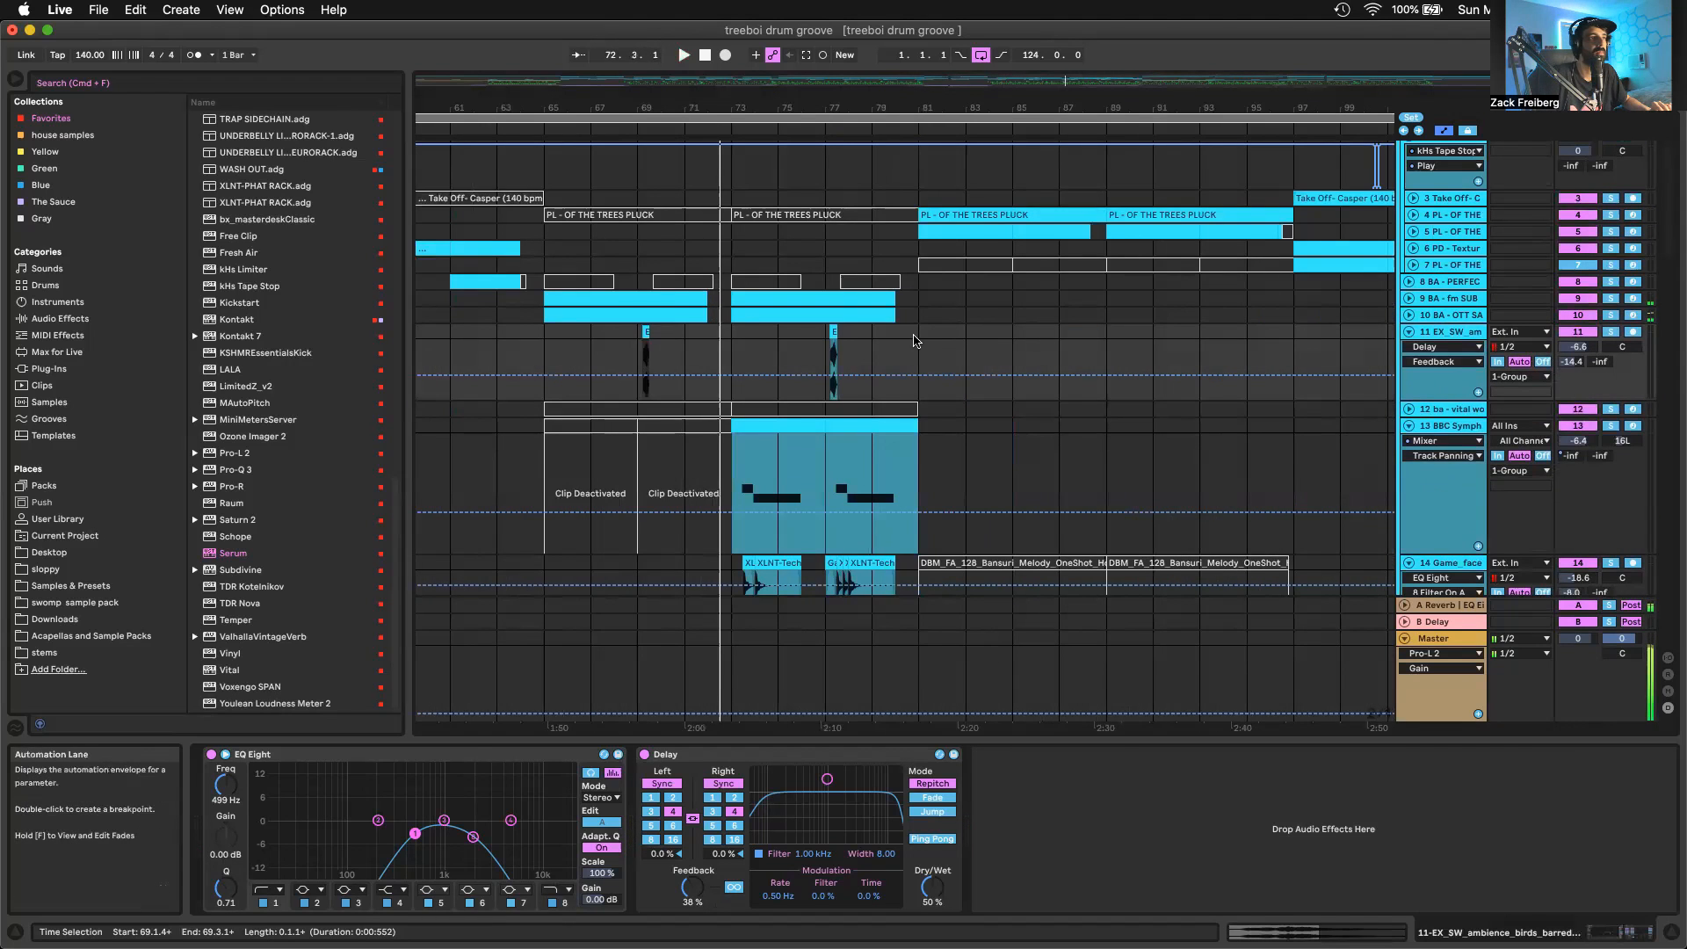
Play the arrangement from bar 81 and unfold the PL - OF THE TREES PLUCK track to view its notes and EQ automation
left_click(914, 341)
left_click_drag(1098, 80, 1161, 101)
key("space")
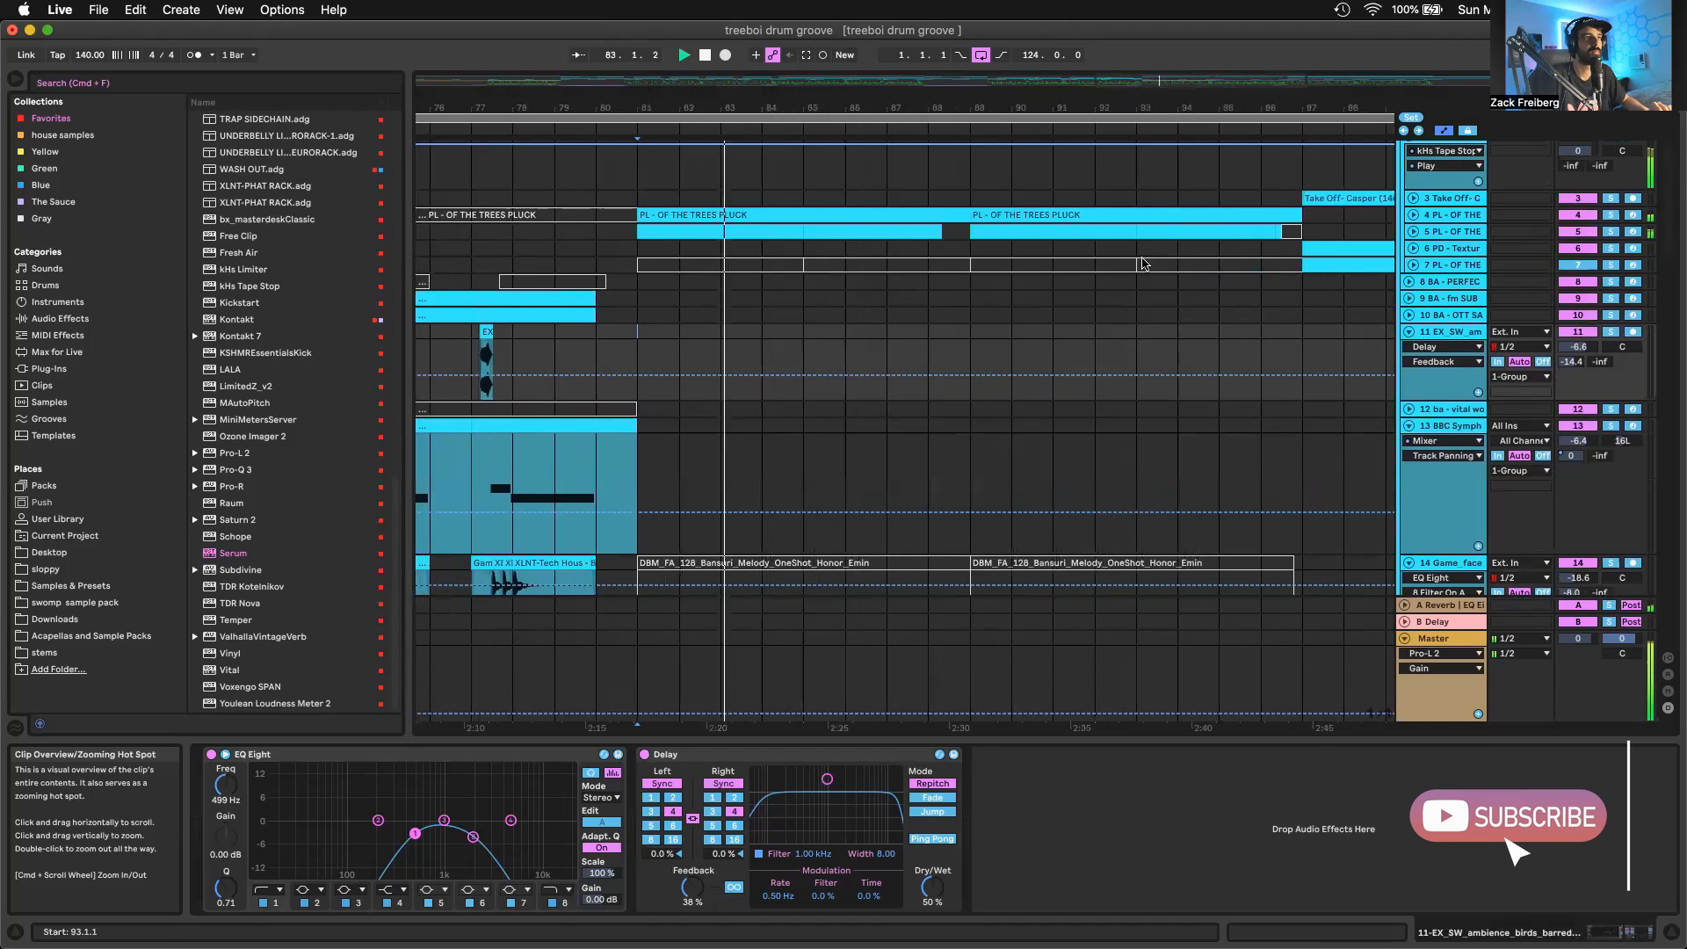
scroll(1142, 264, "up", 2)
left_click(1413, 275)
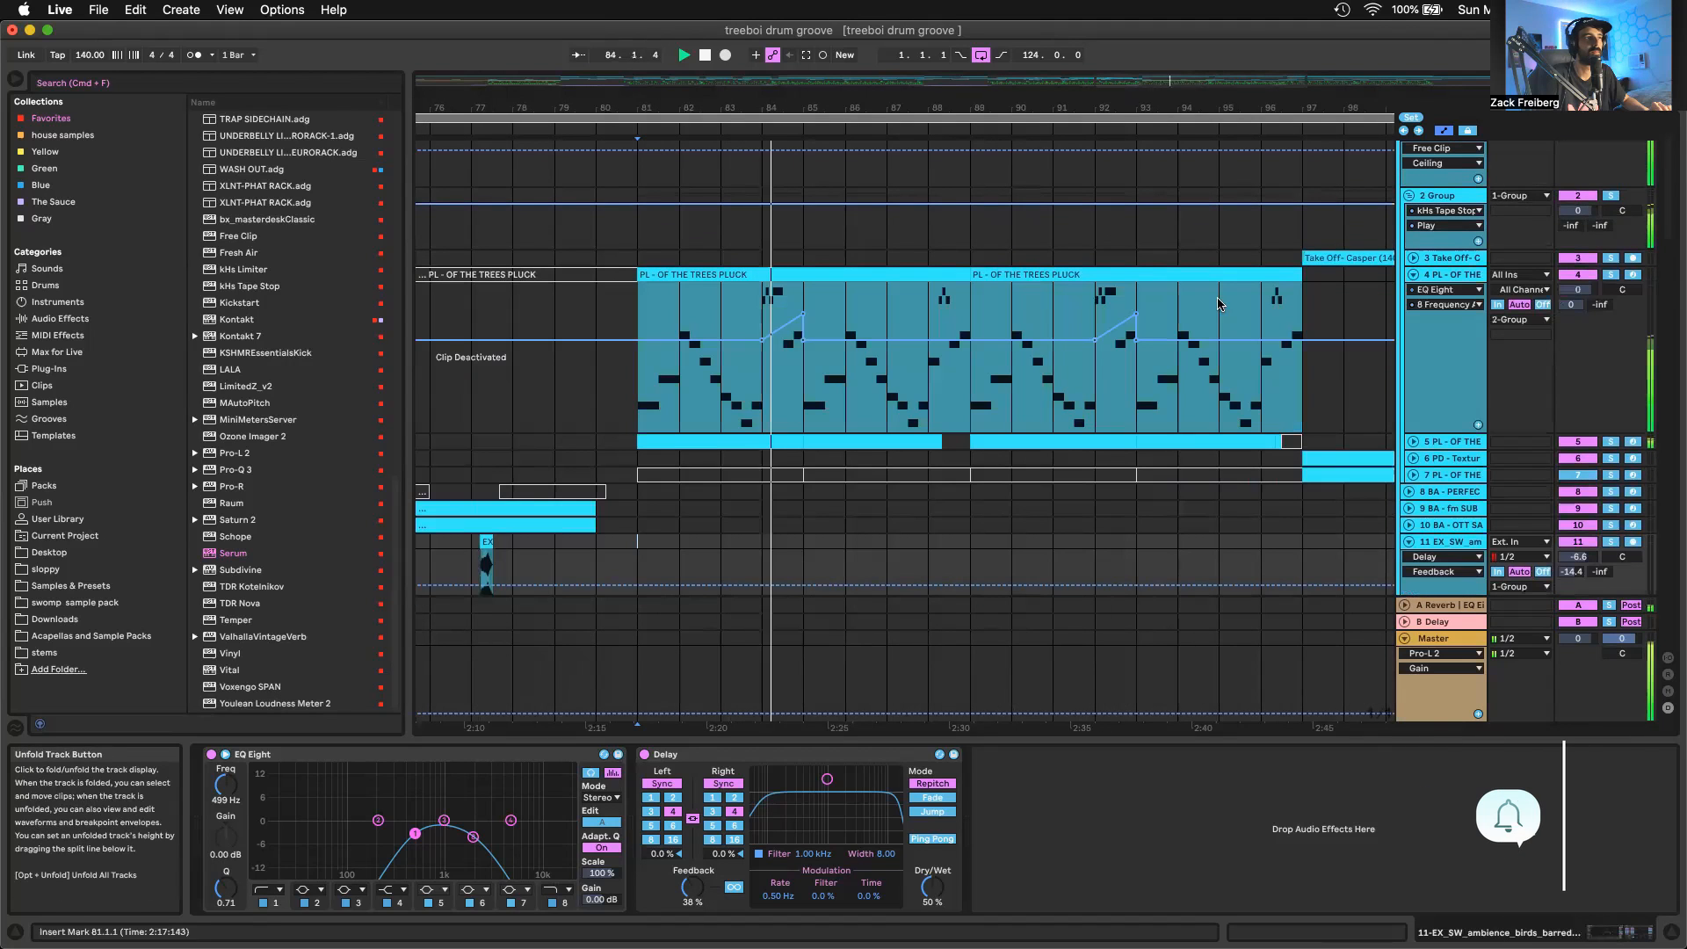
scroll(823, 272, "down", 3)
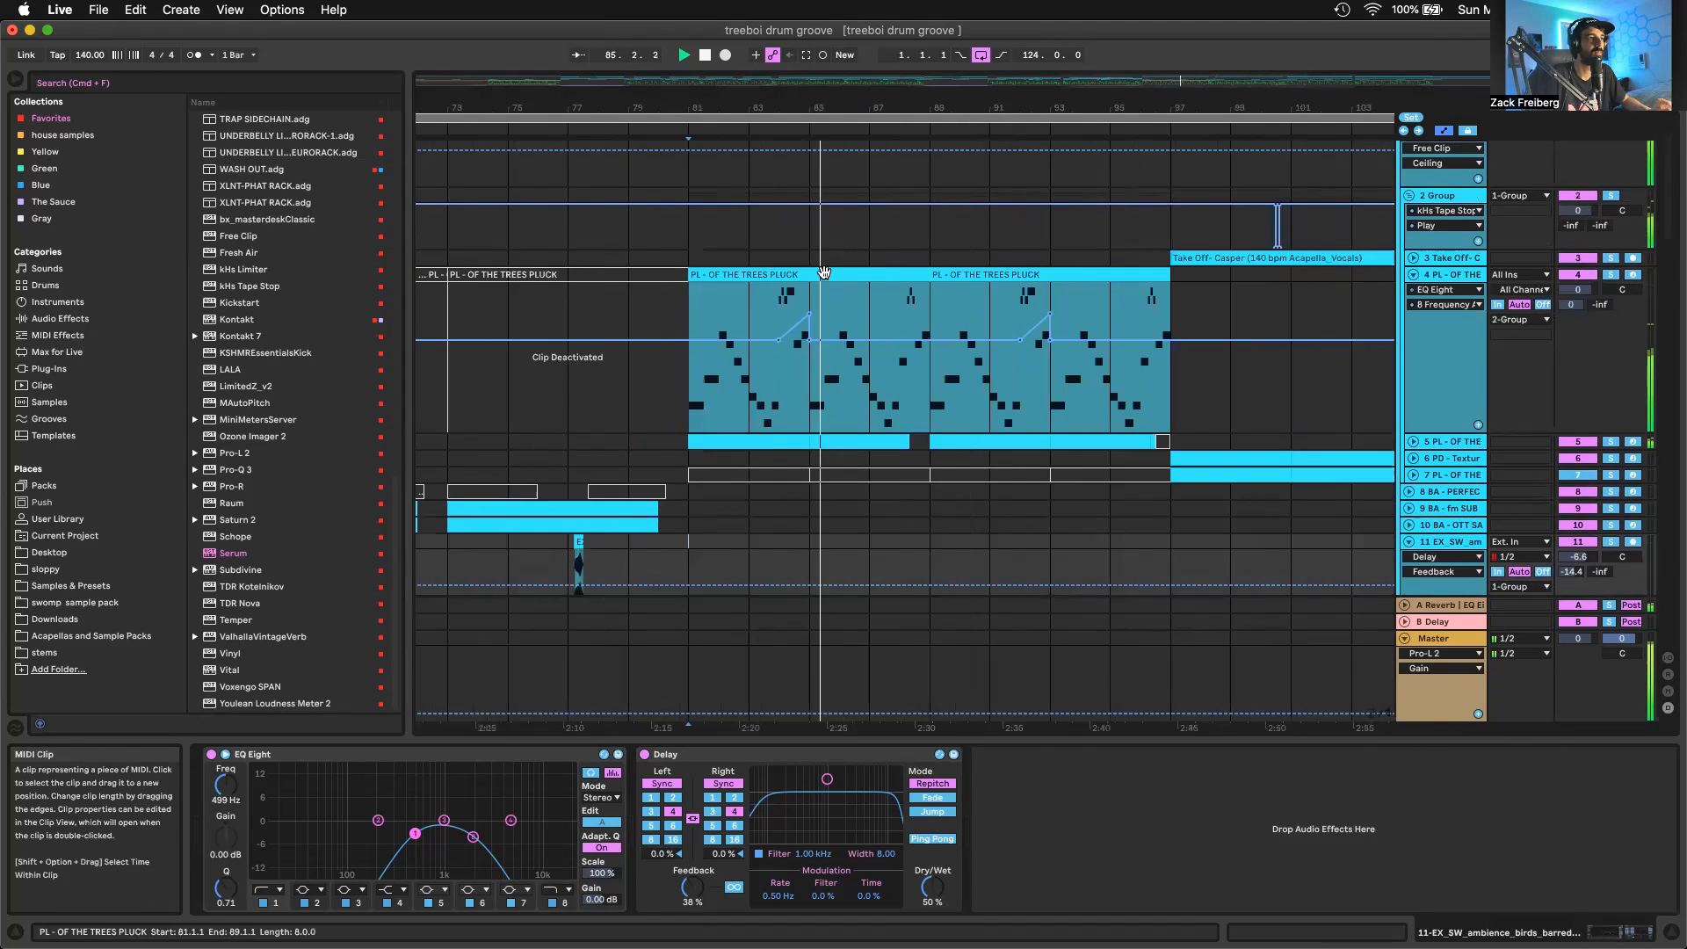
scroll(823, 272, "left", 2)
scroll(944, 395, "down", 15)
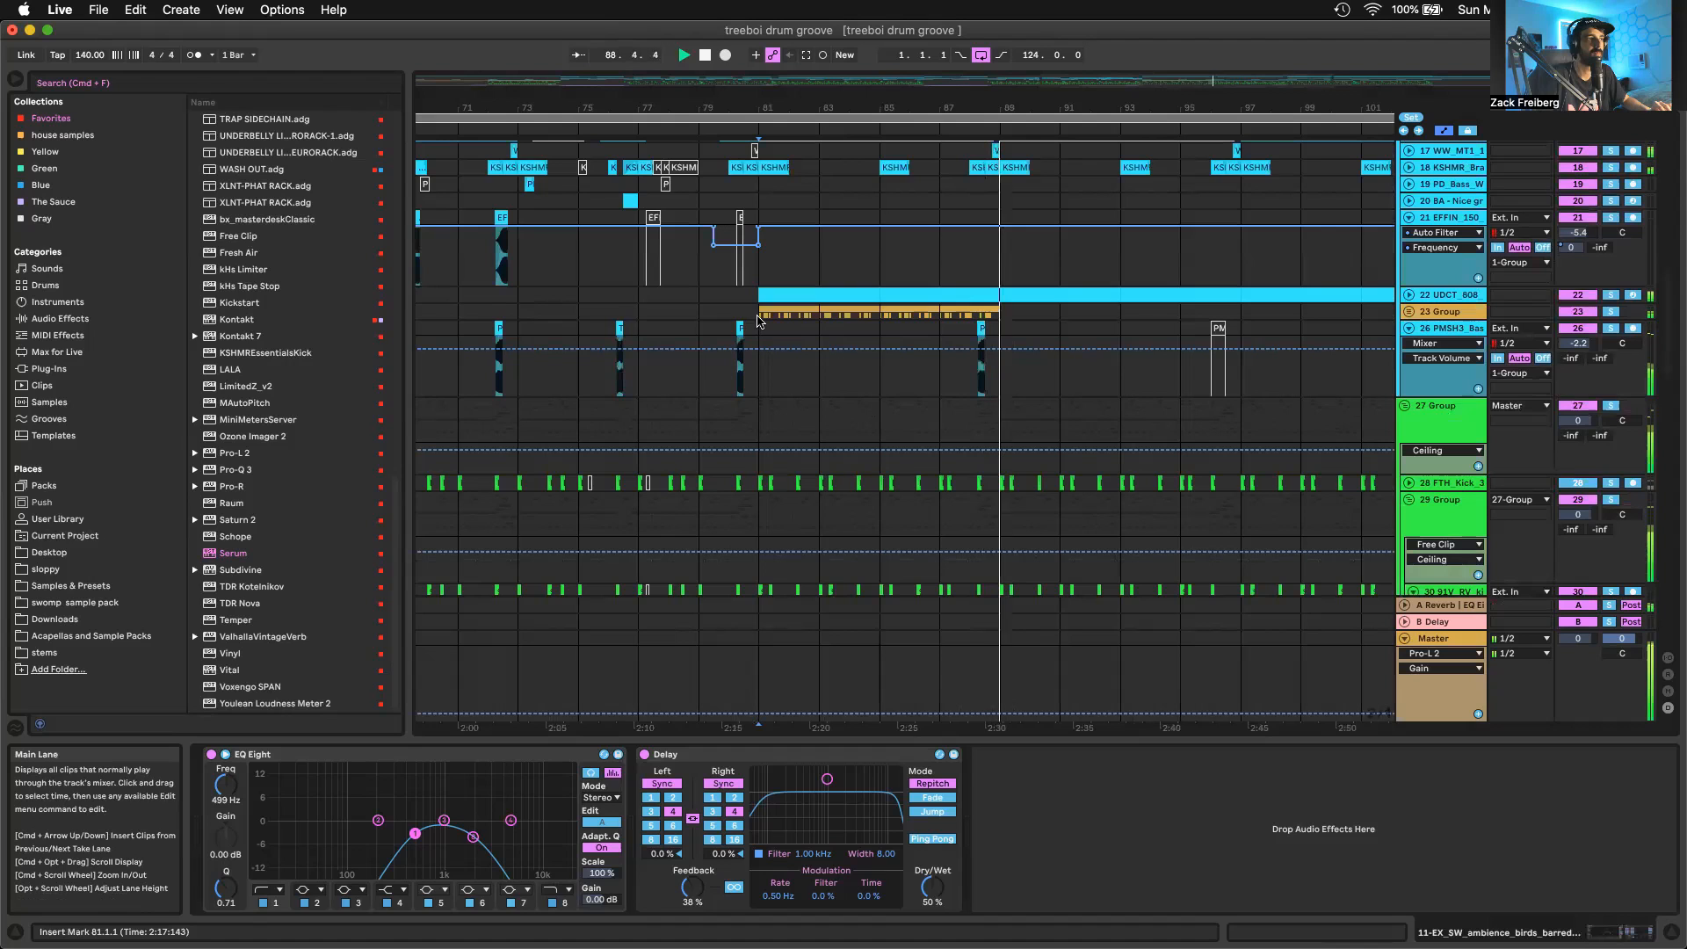
Stop playback, unfold group 23 and inspect the clips and device chains of its two 21 Savage acapella tracks from bar 81
key("space")
left_click(1428, 311)
left_click(1408, 312)
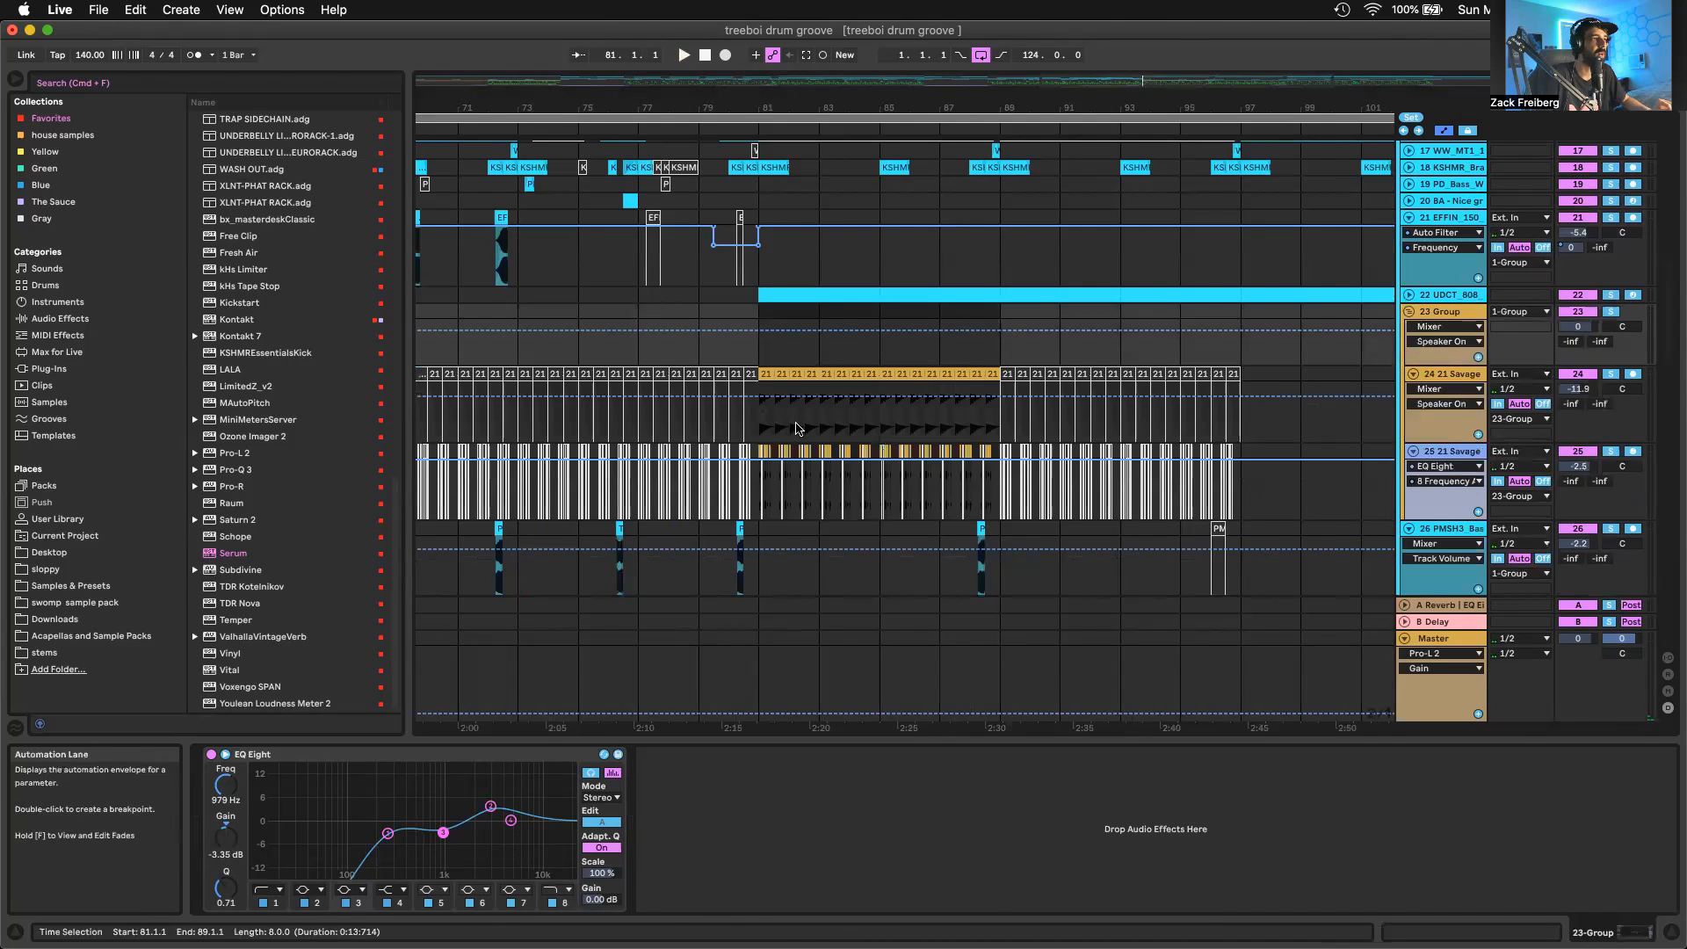
scroll(800, 426, "up", 10)
scroll(799, 426, "up", 3)
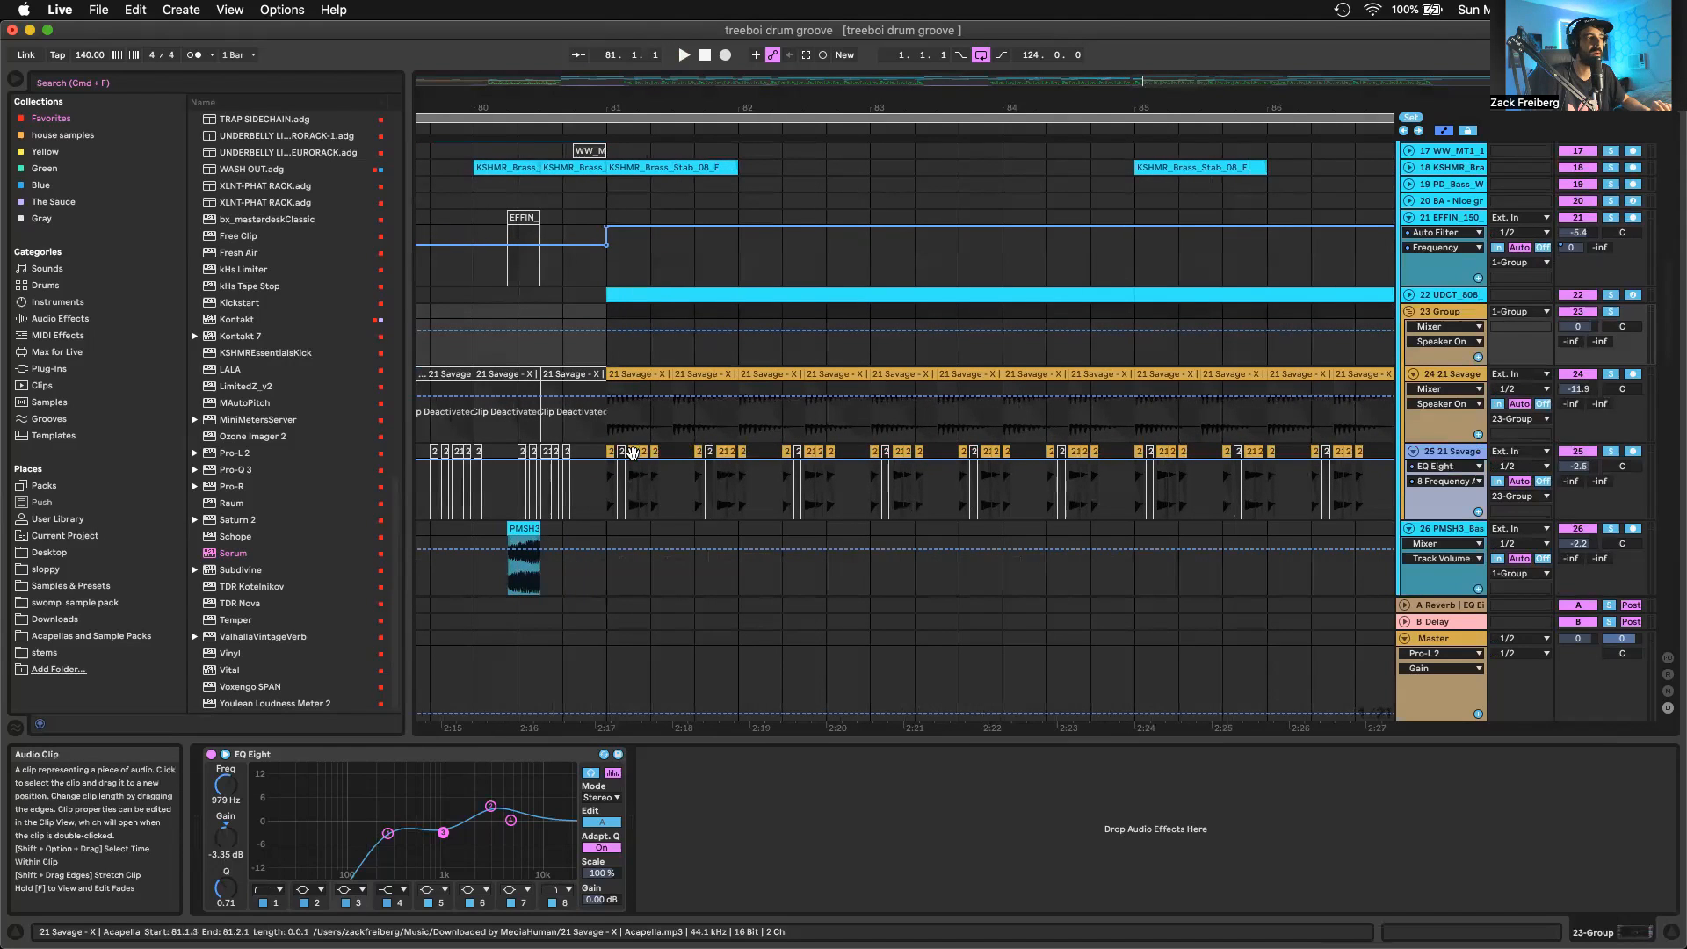
left_click(607, 447)
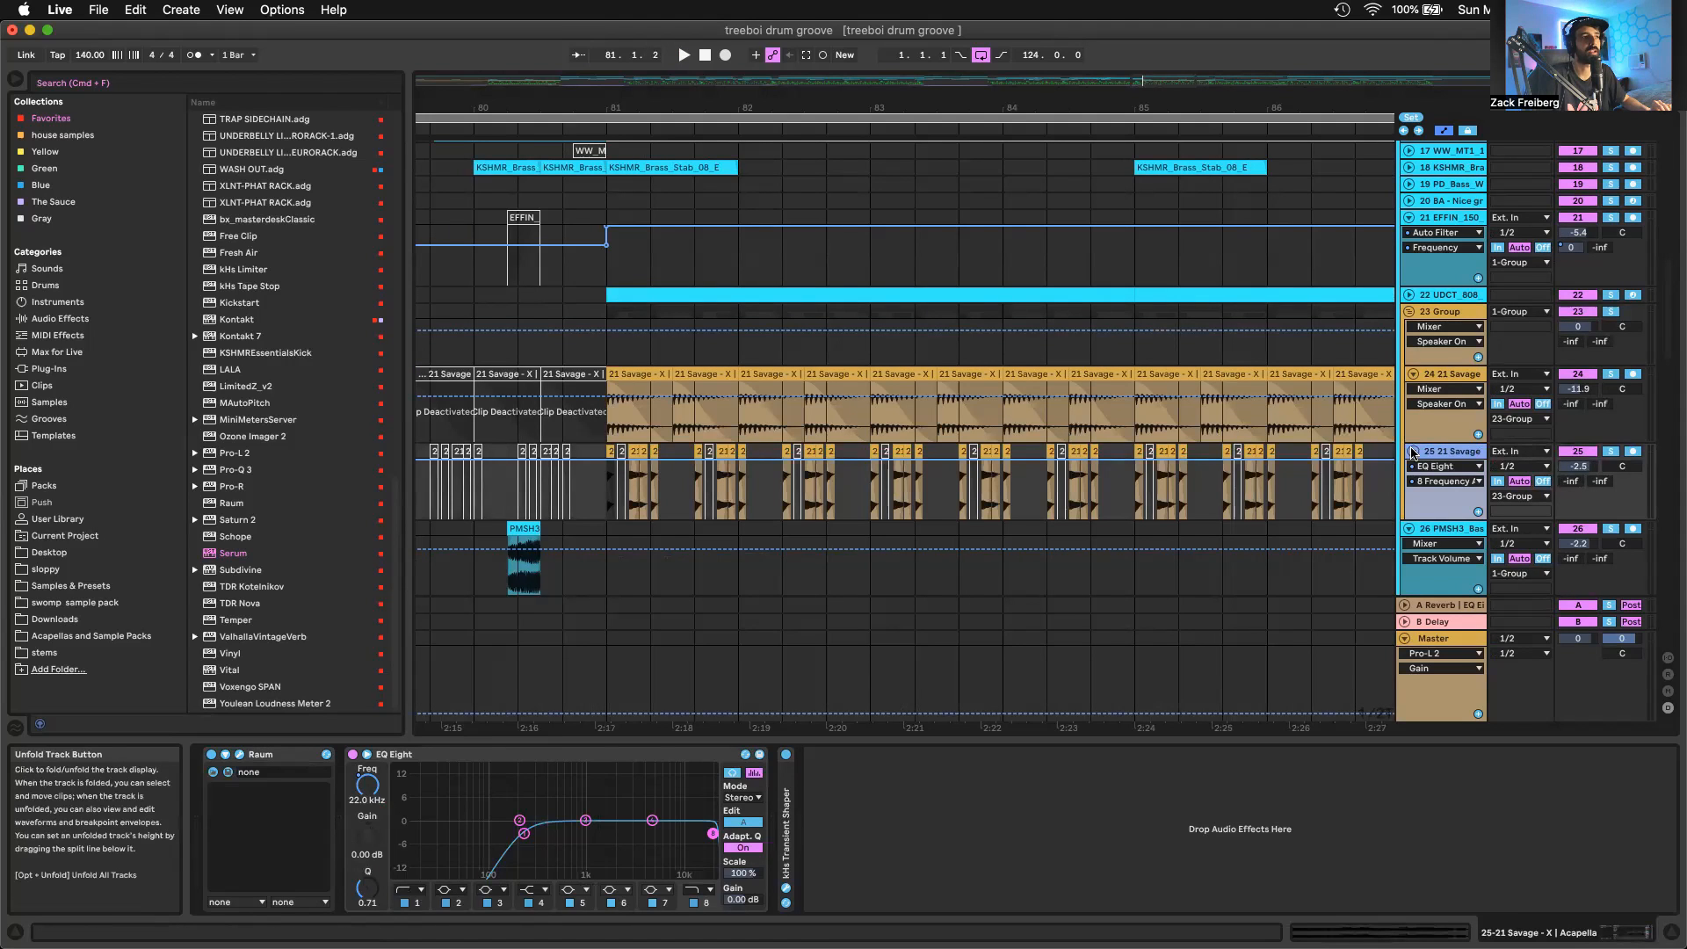
left_click(1447, 373)
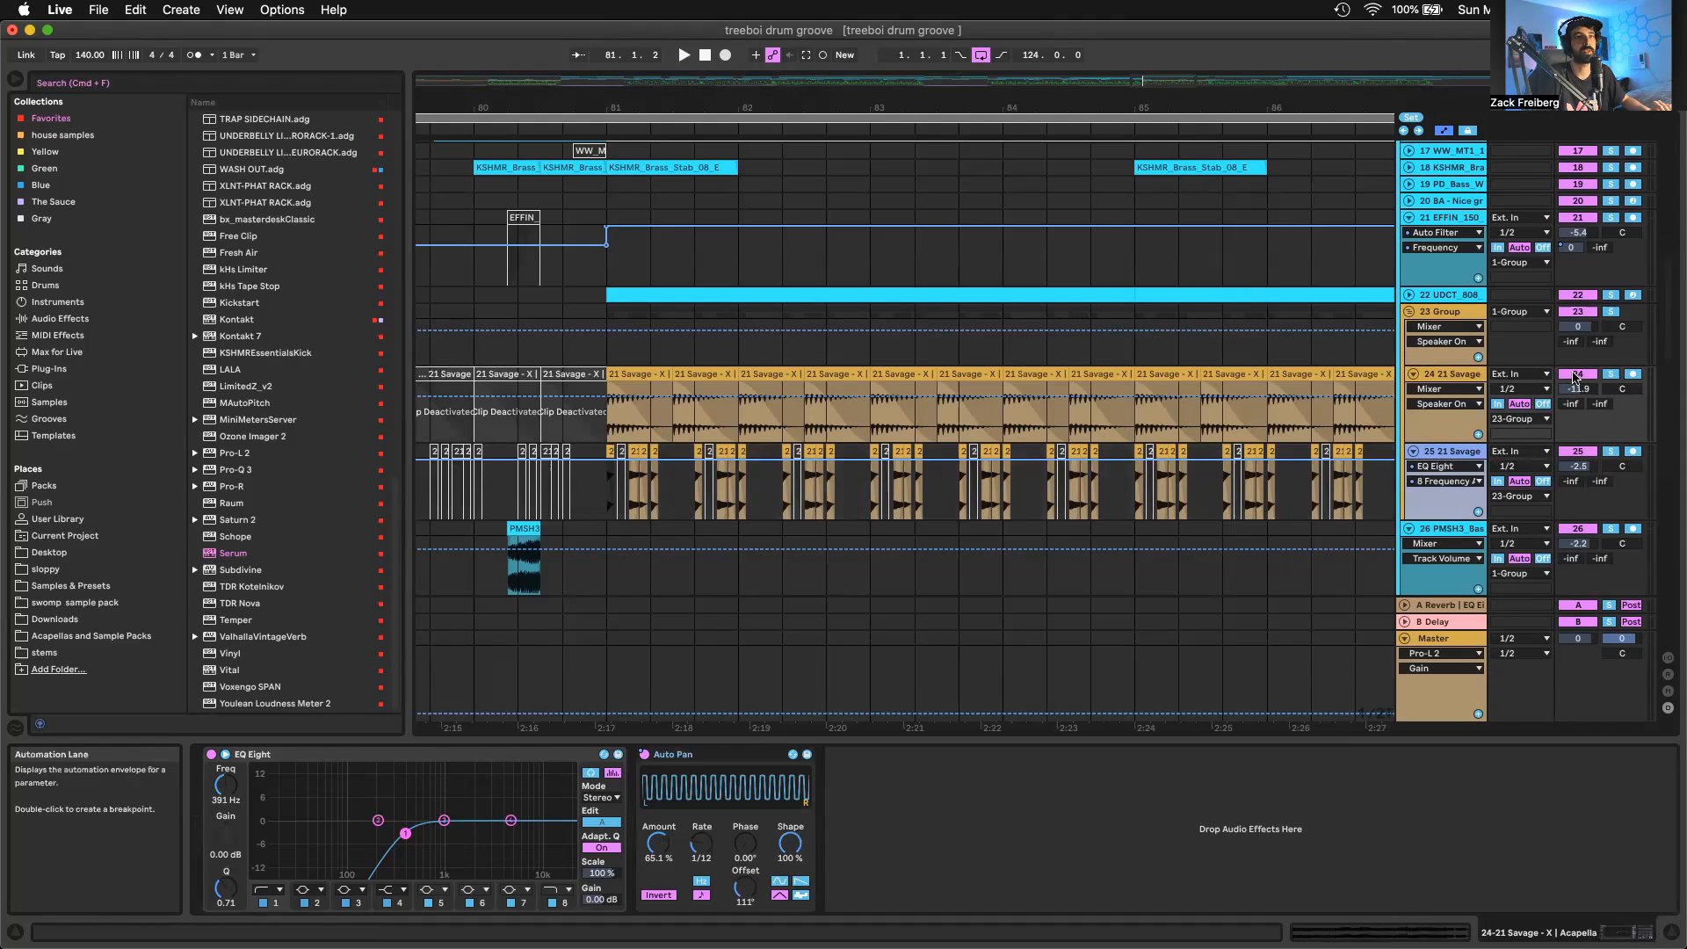
Solo 21 Savage acapella track 24, select its first clip at bar 81 and set the Auto Pan offset to 0.00°
left_click(1608, 375)
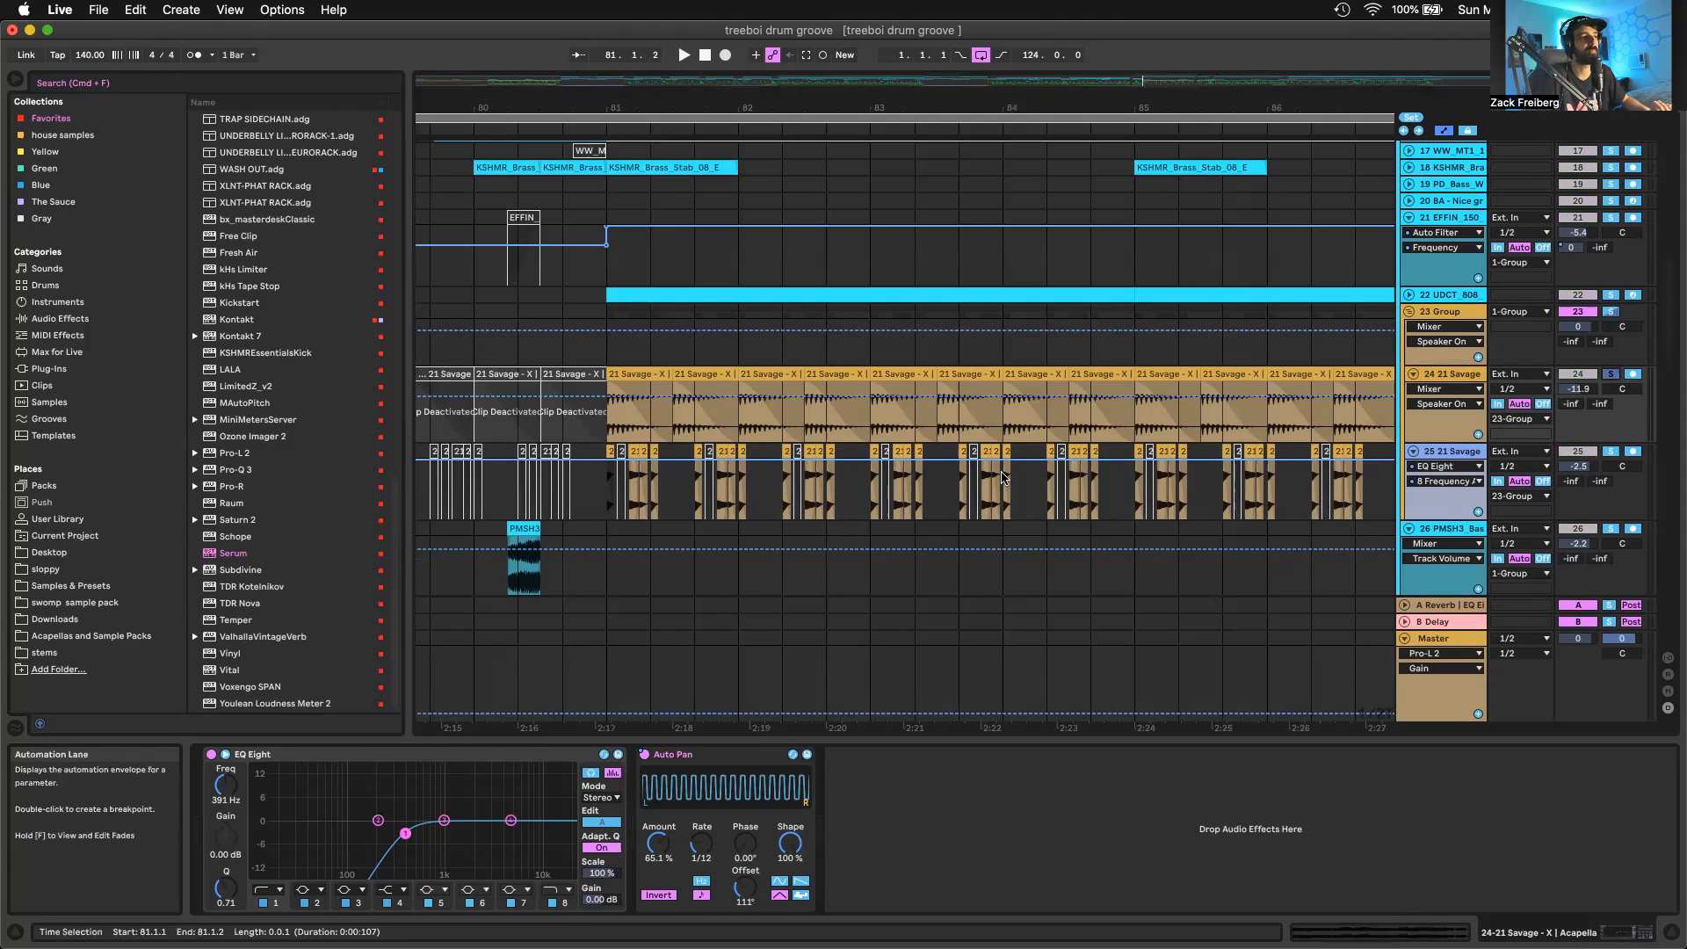
left_click(708, 370)
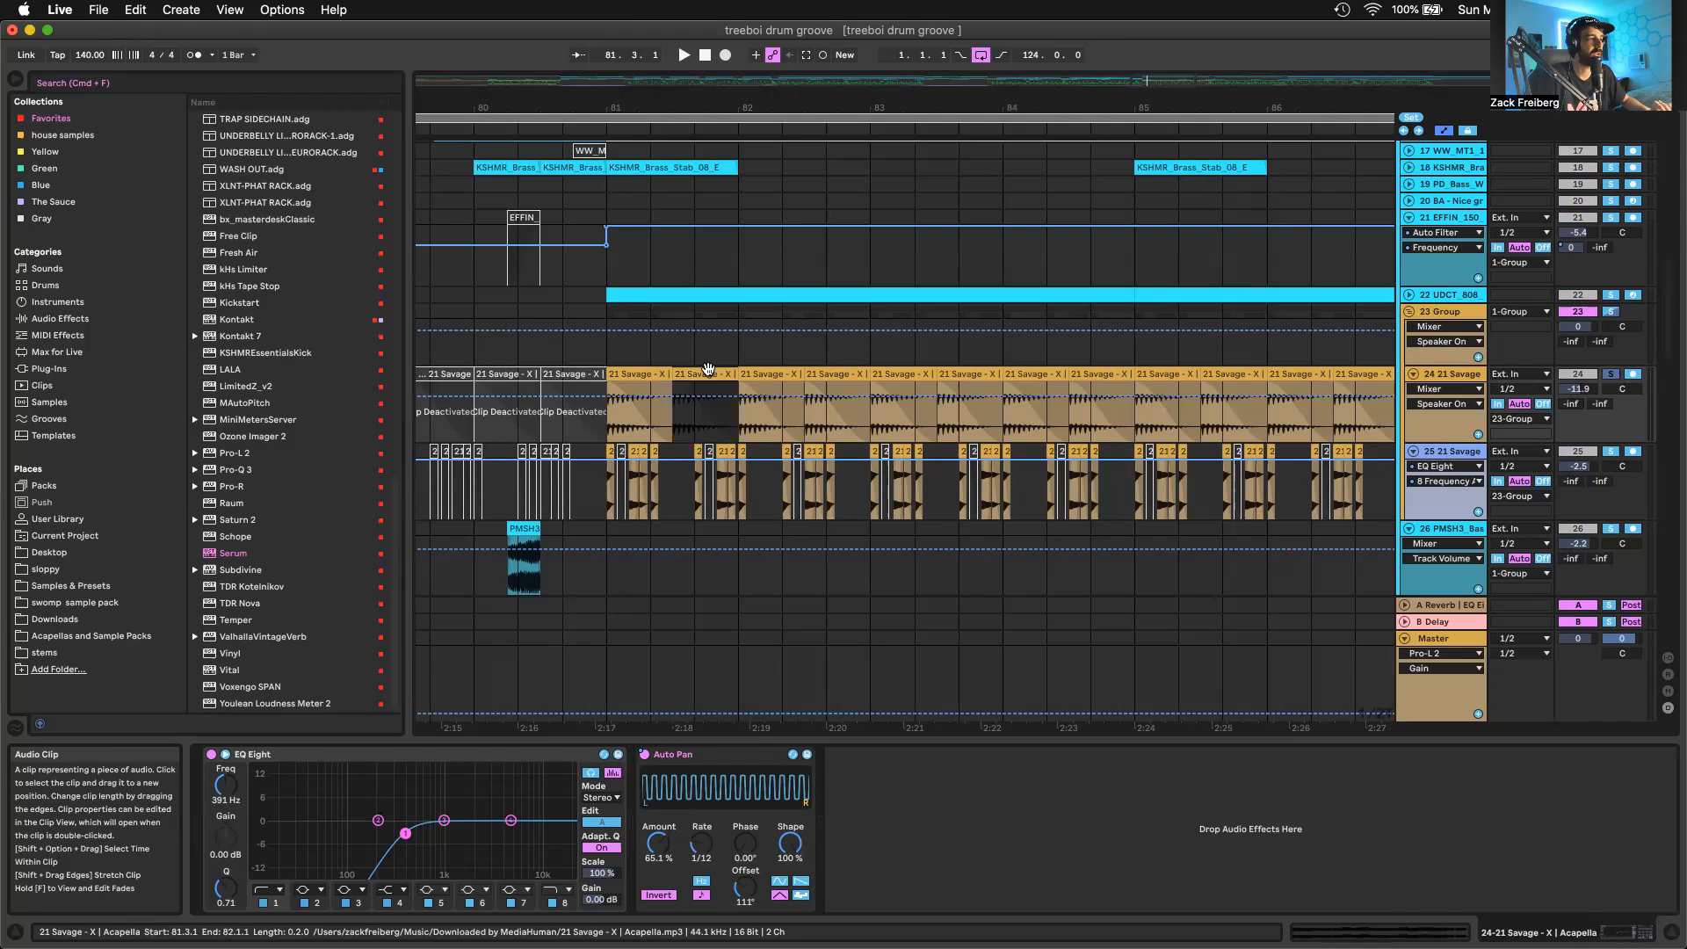
left_click(643, 371)
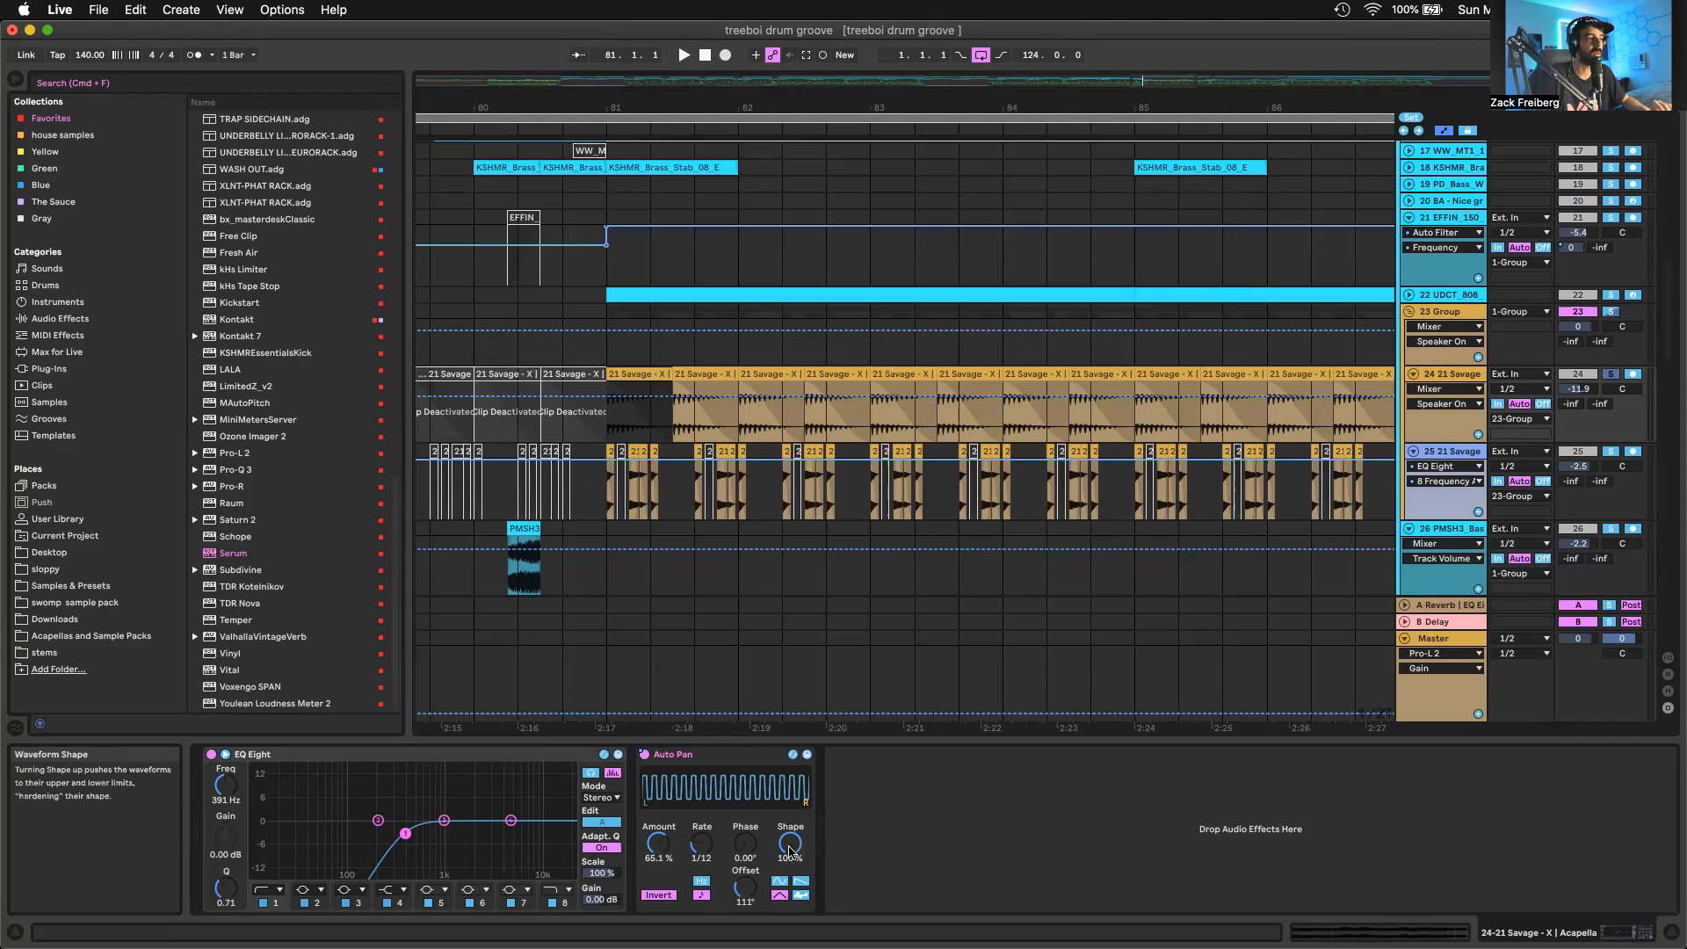
left_click(789, 845)
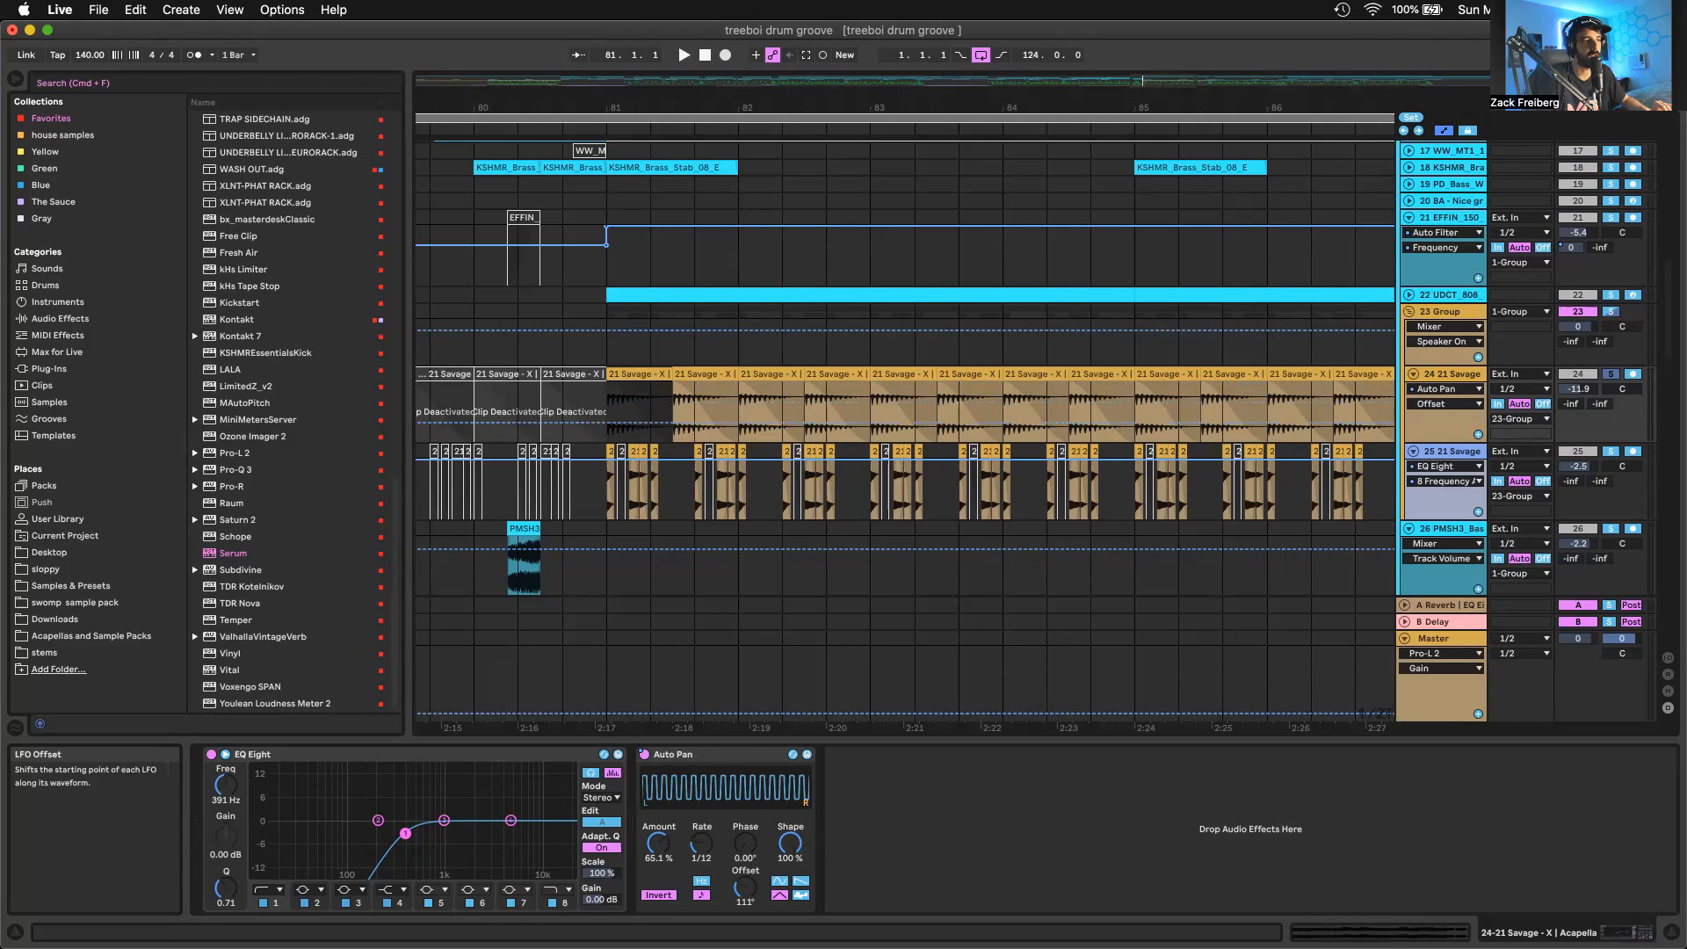
left_click_drag(745, 887, 744, 937)
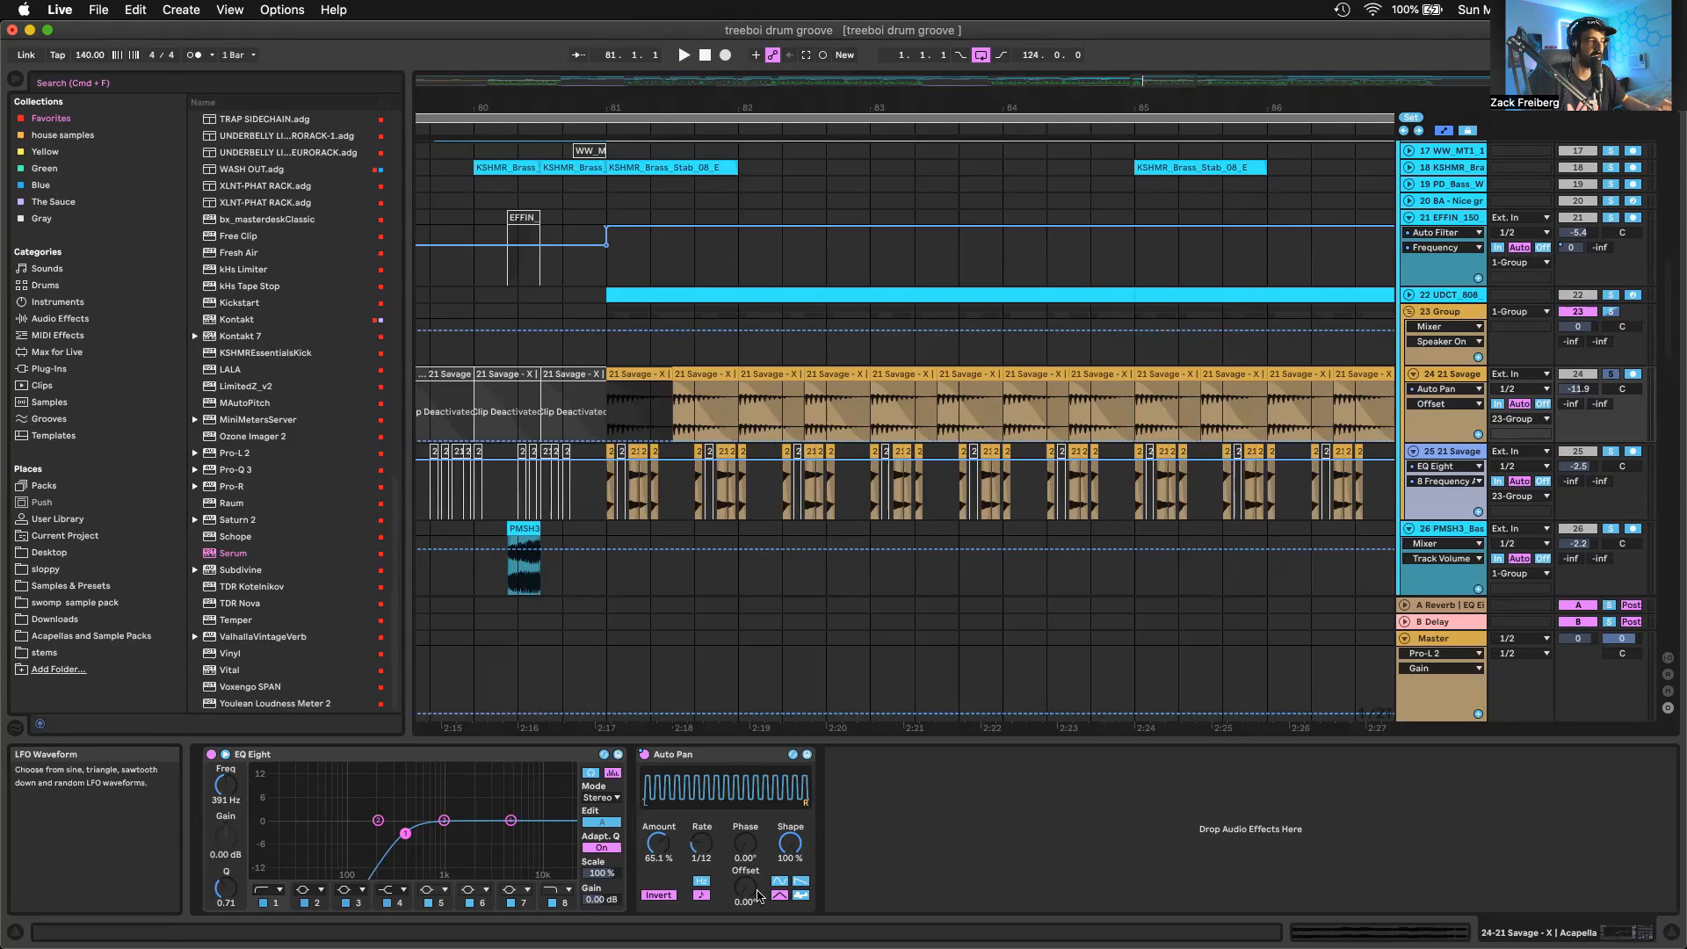
Set the Auto Pan offset to 111° on the soloed 21 Savage acapella track and audition it from bar 81
left_click_drag(751, 892, 749, 875)
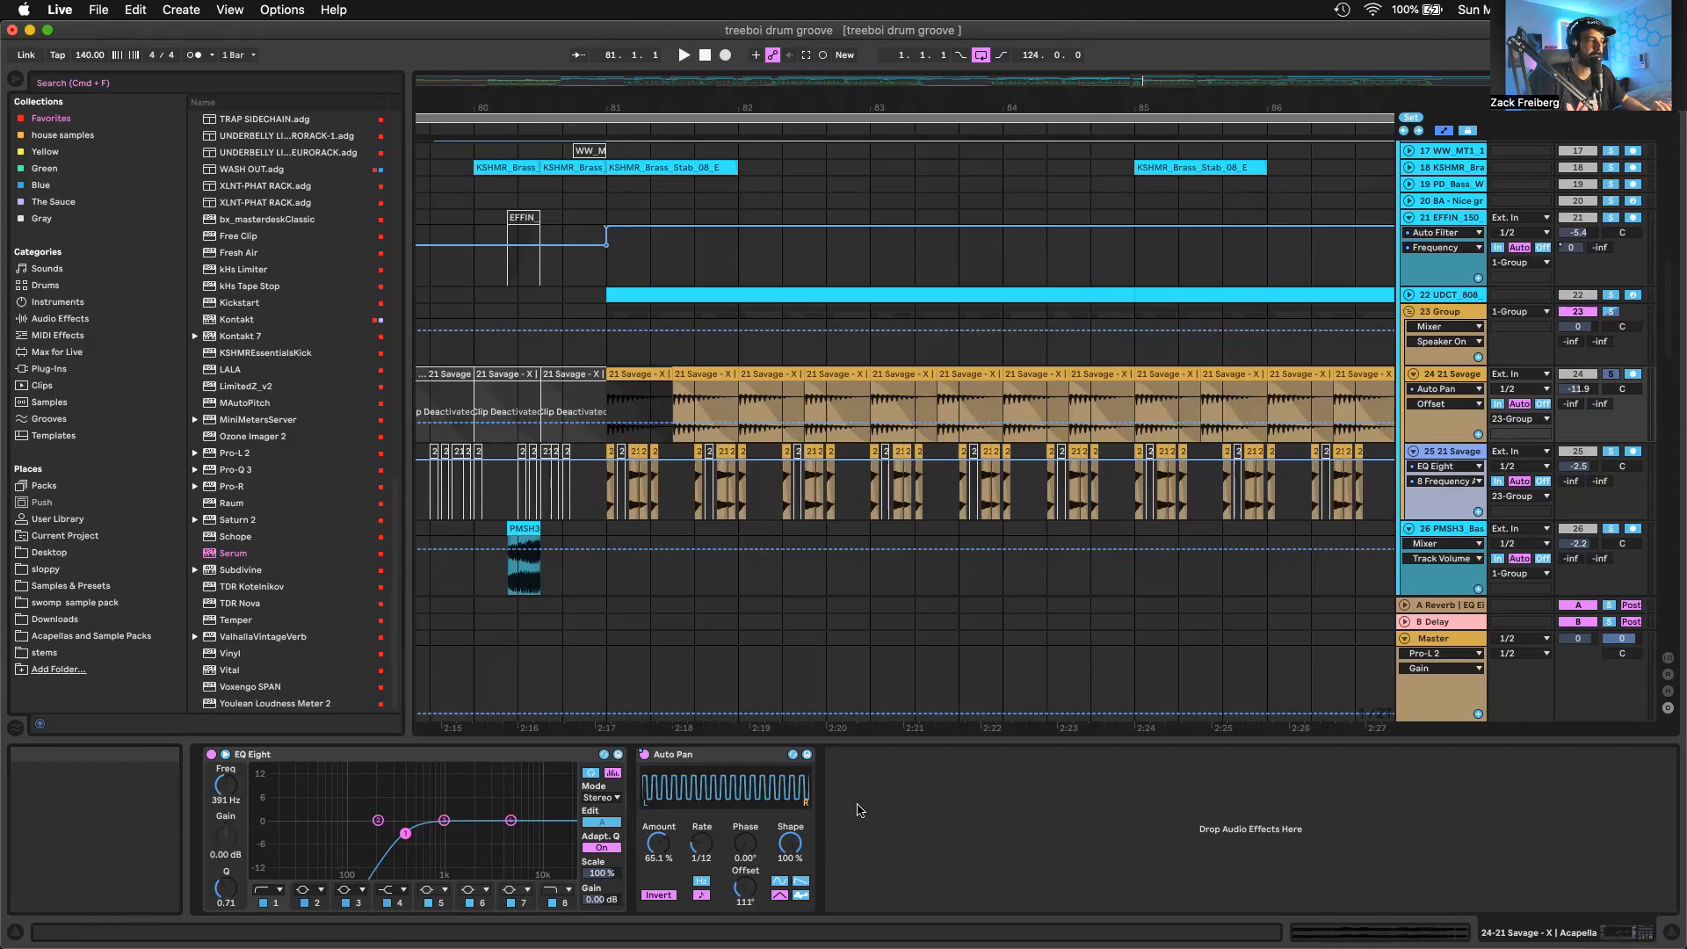
key("space")
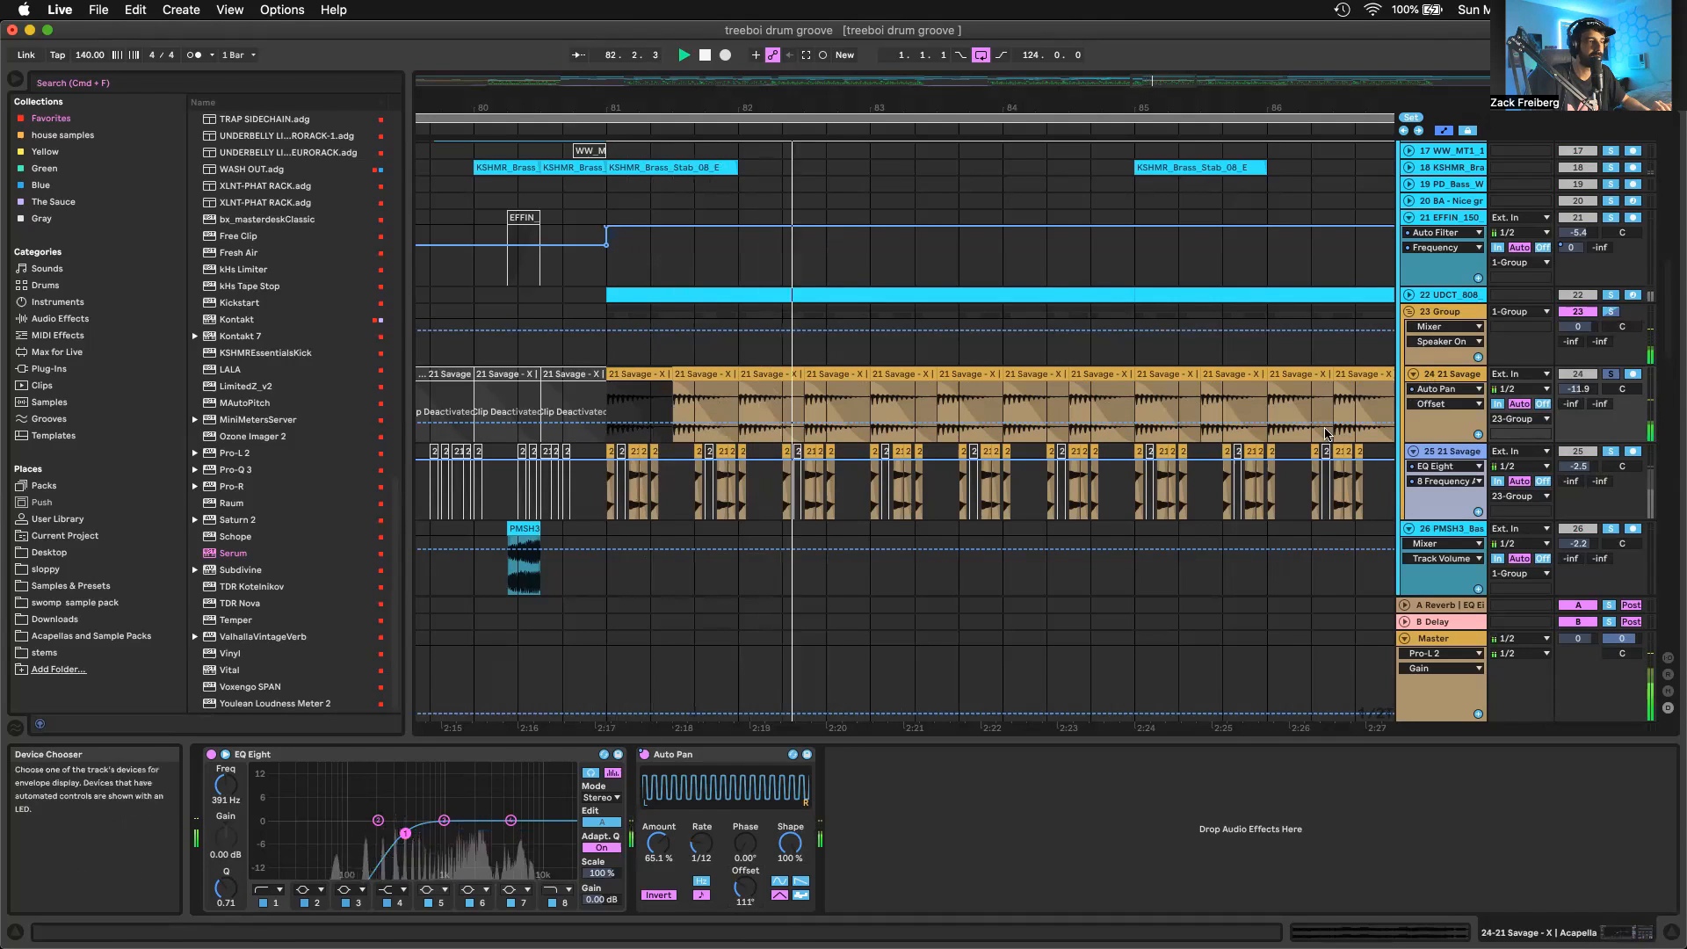
key("space")
Unfold the UDCT_808 track and look over its clips across the whole arrangement and around bar 81
scroll(861, 680, "down", 5)
scroll(861, 680, "up", 2)
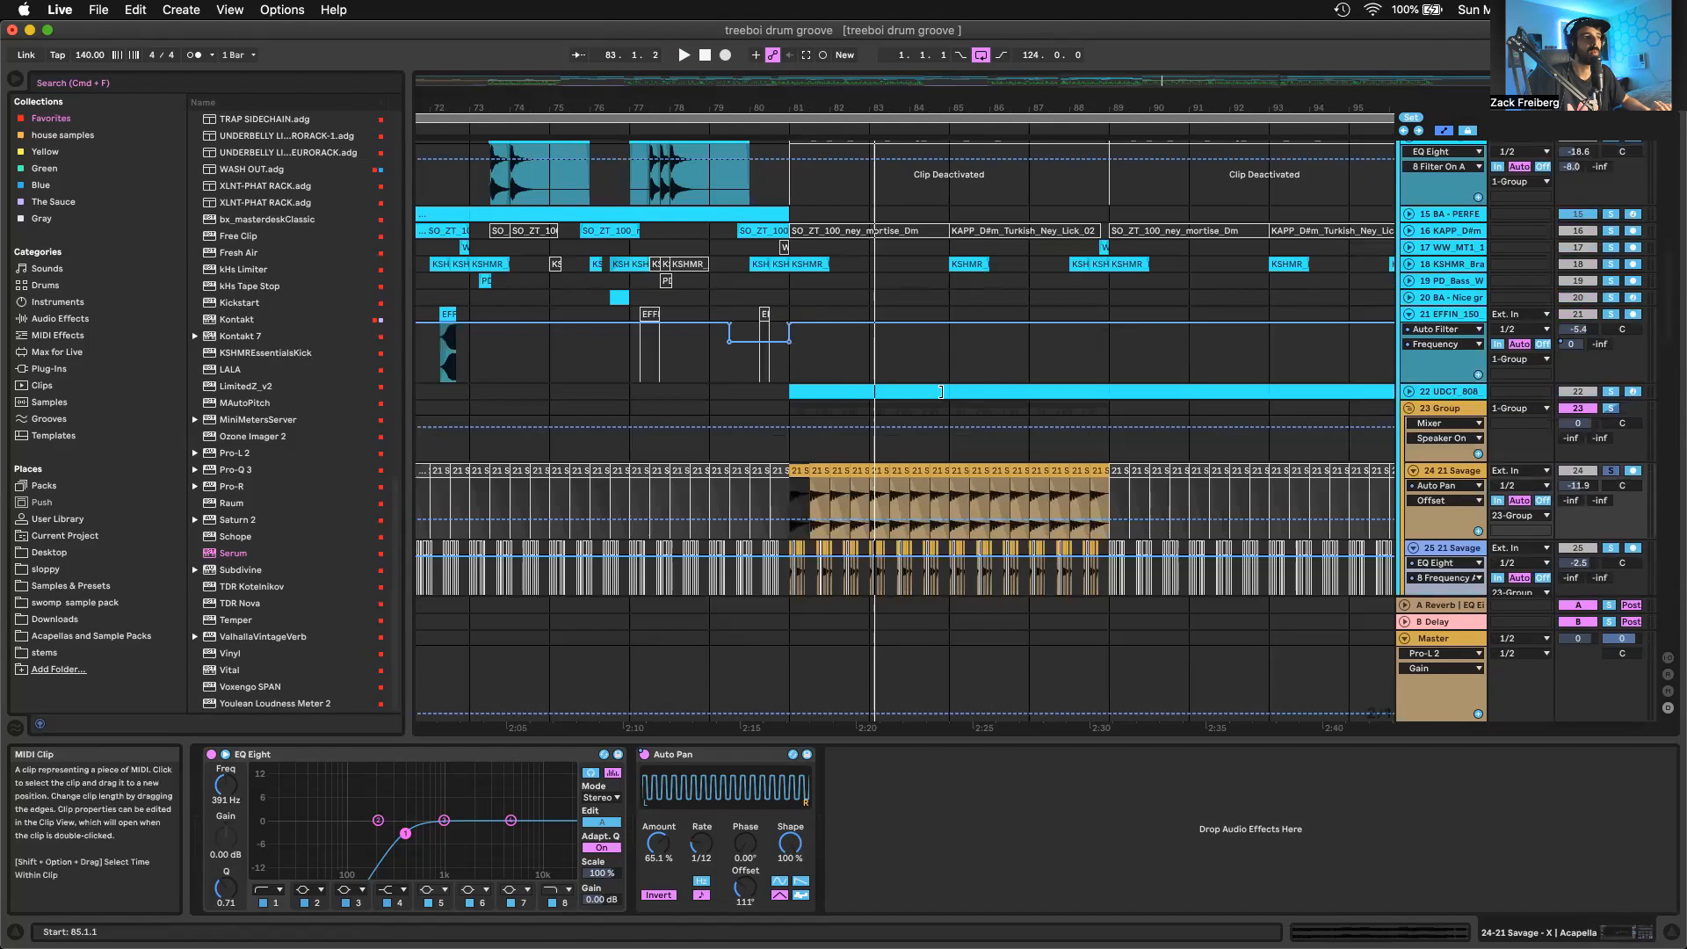
left_click(1054, 391)
left_click(1408, 391)
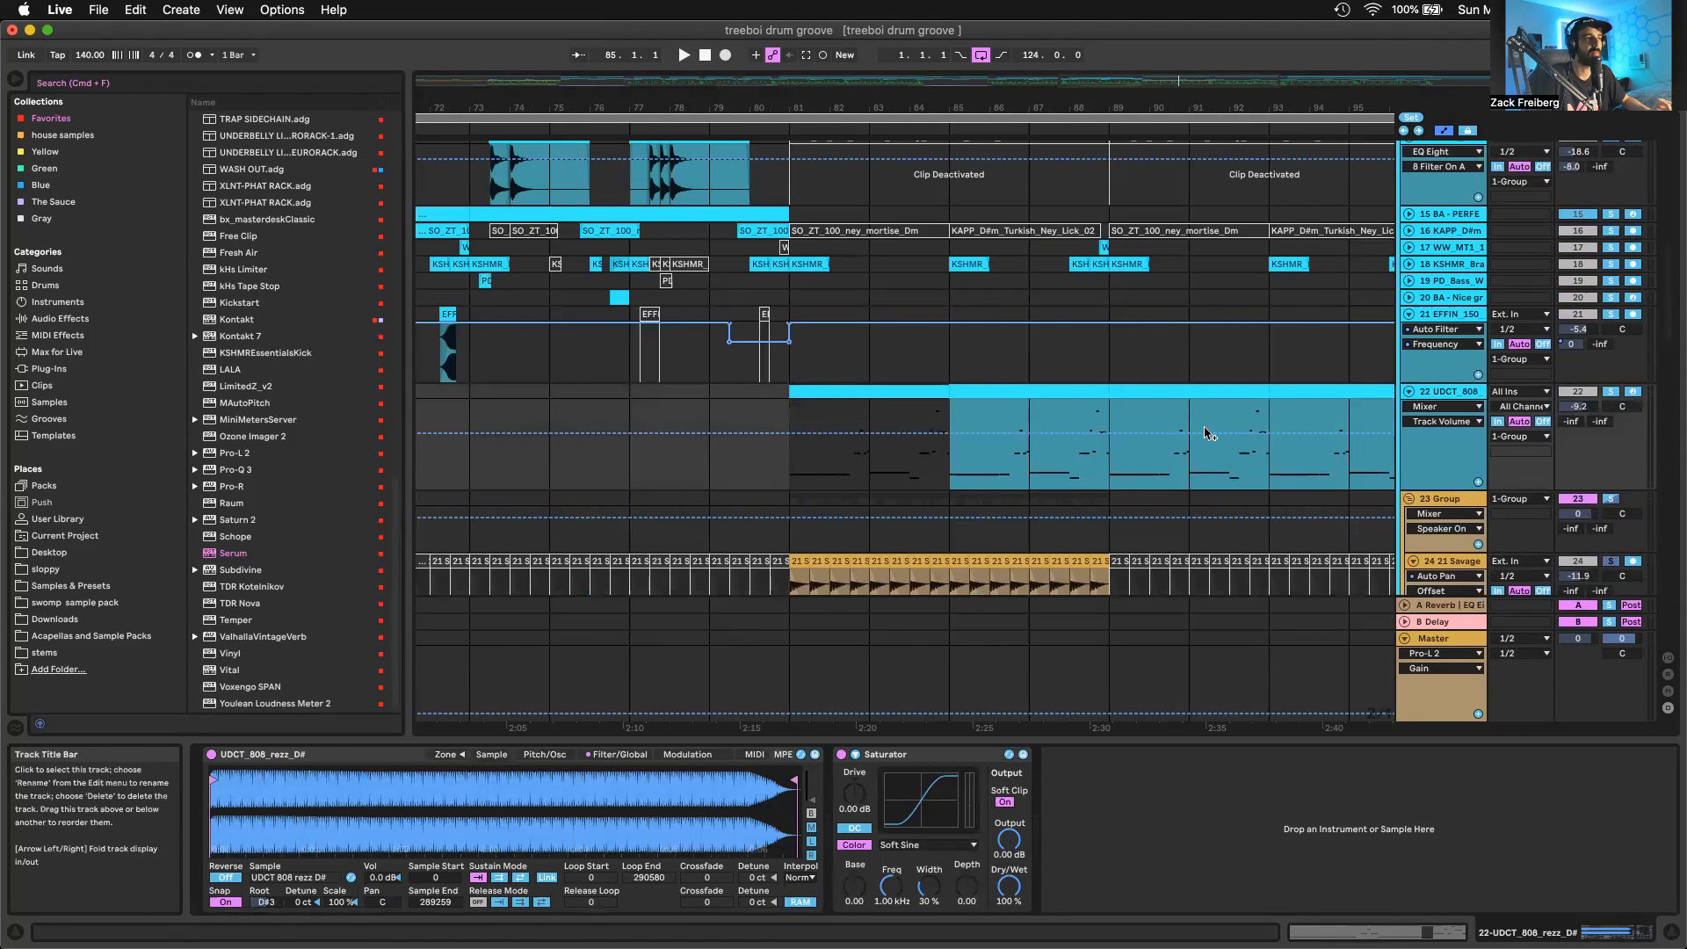
scroll(1208, 432, "down", 2)
scroll(1208, 432, "down", 4)
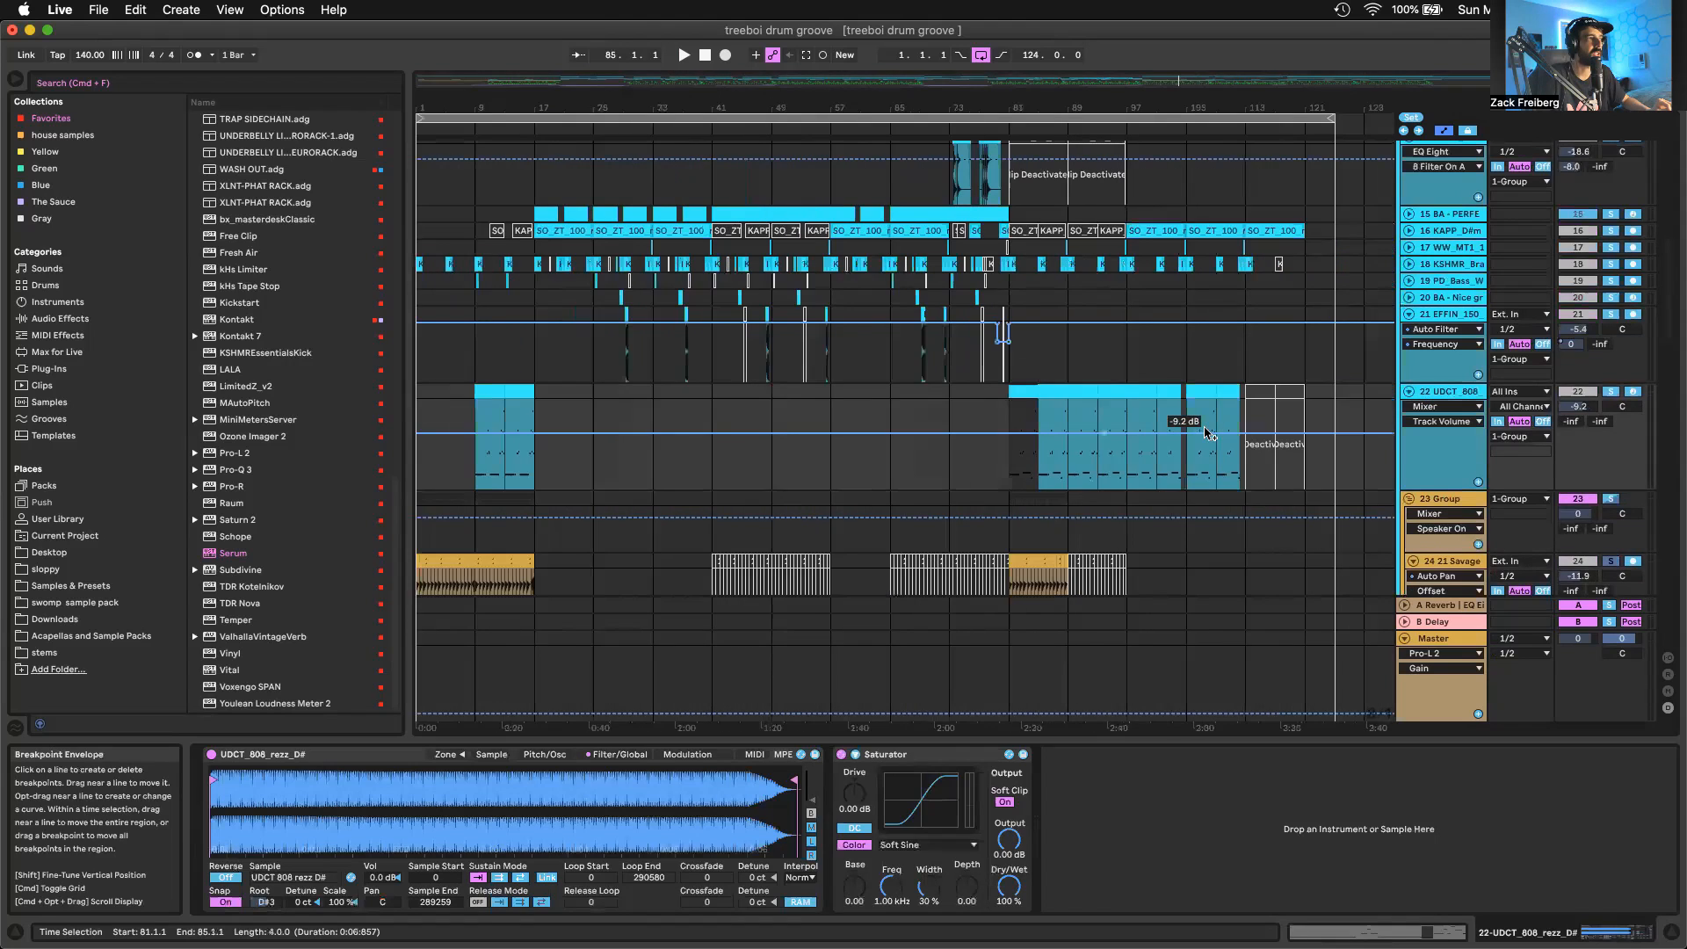
scroll(843, 409, "up", 6)
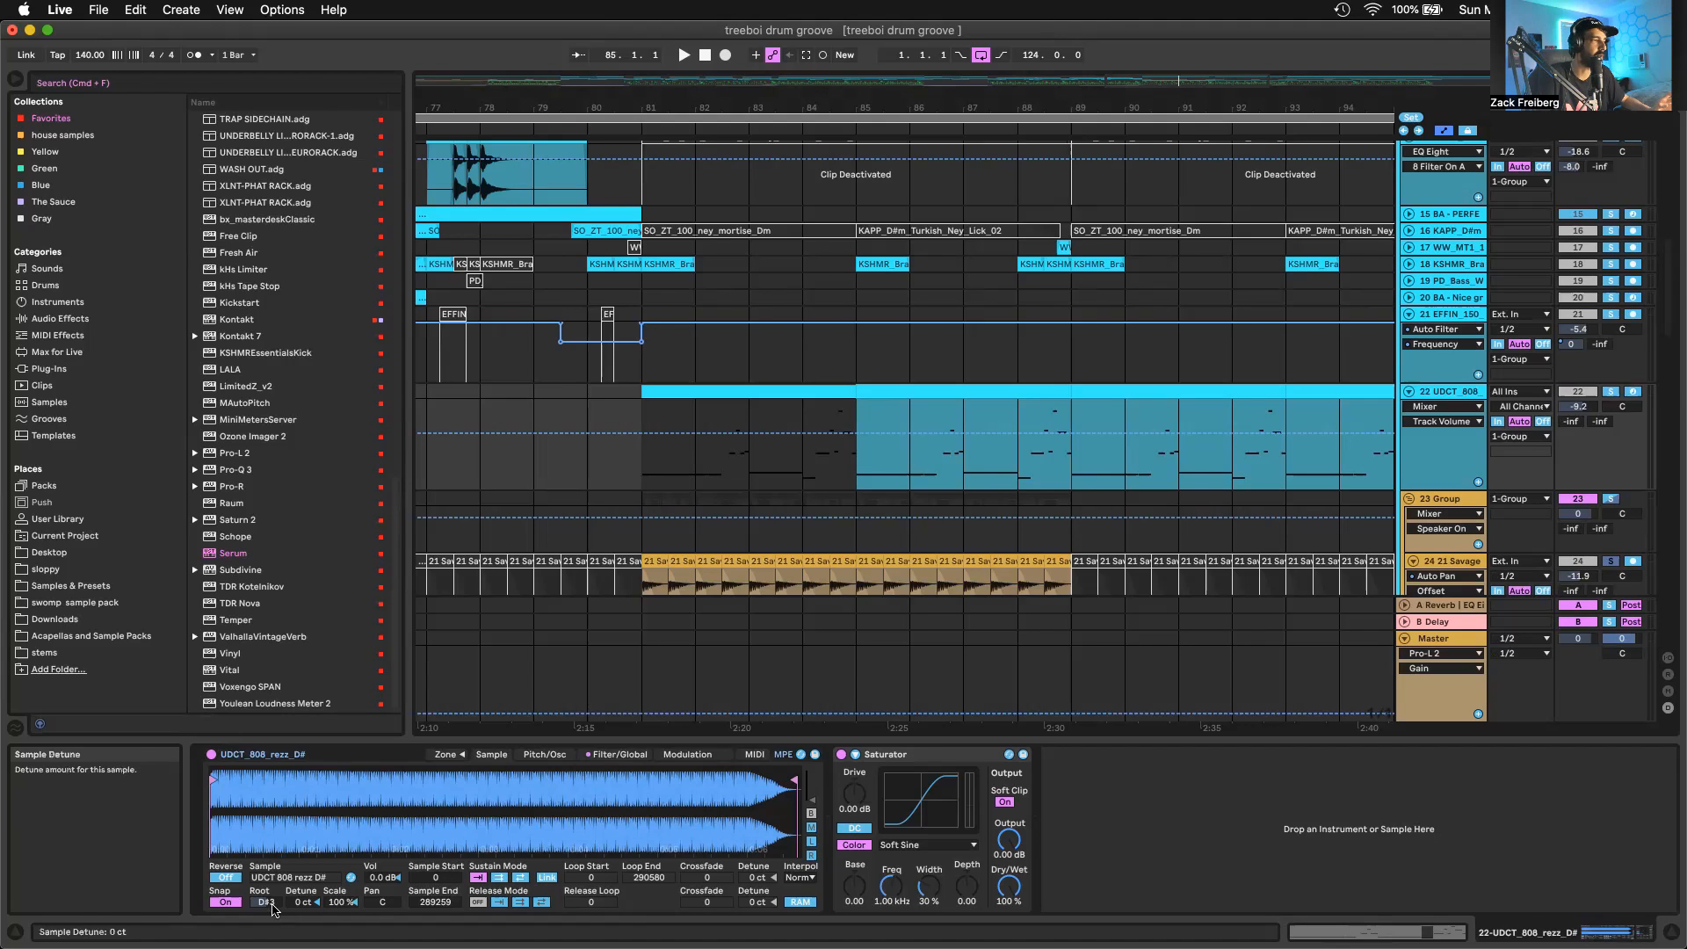
Inspect the 808 sampler's pitch envelope, glide and filter circuit settings, plus the Saturator's available curve types
left_click(545, 754)
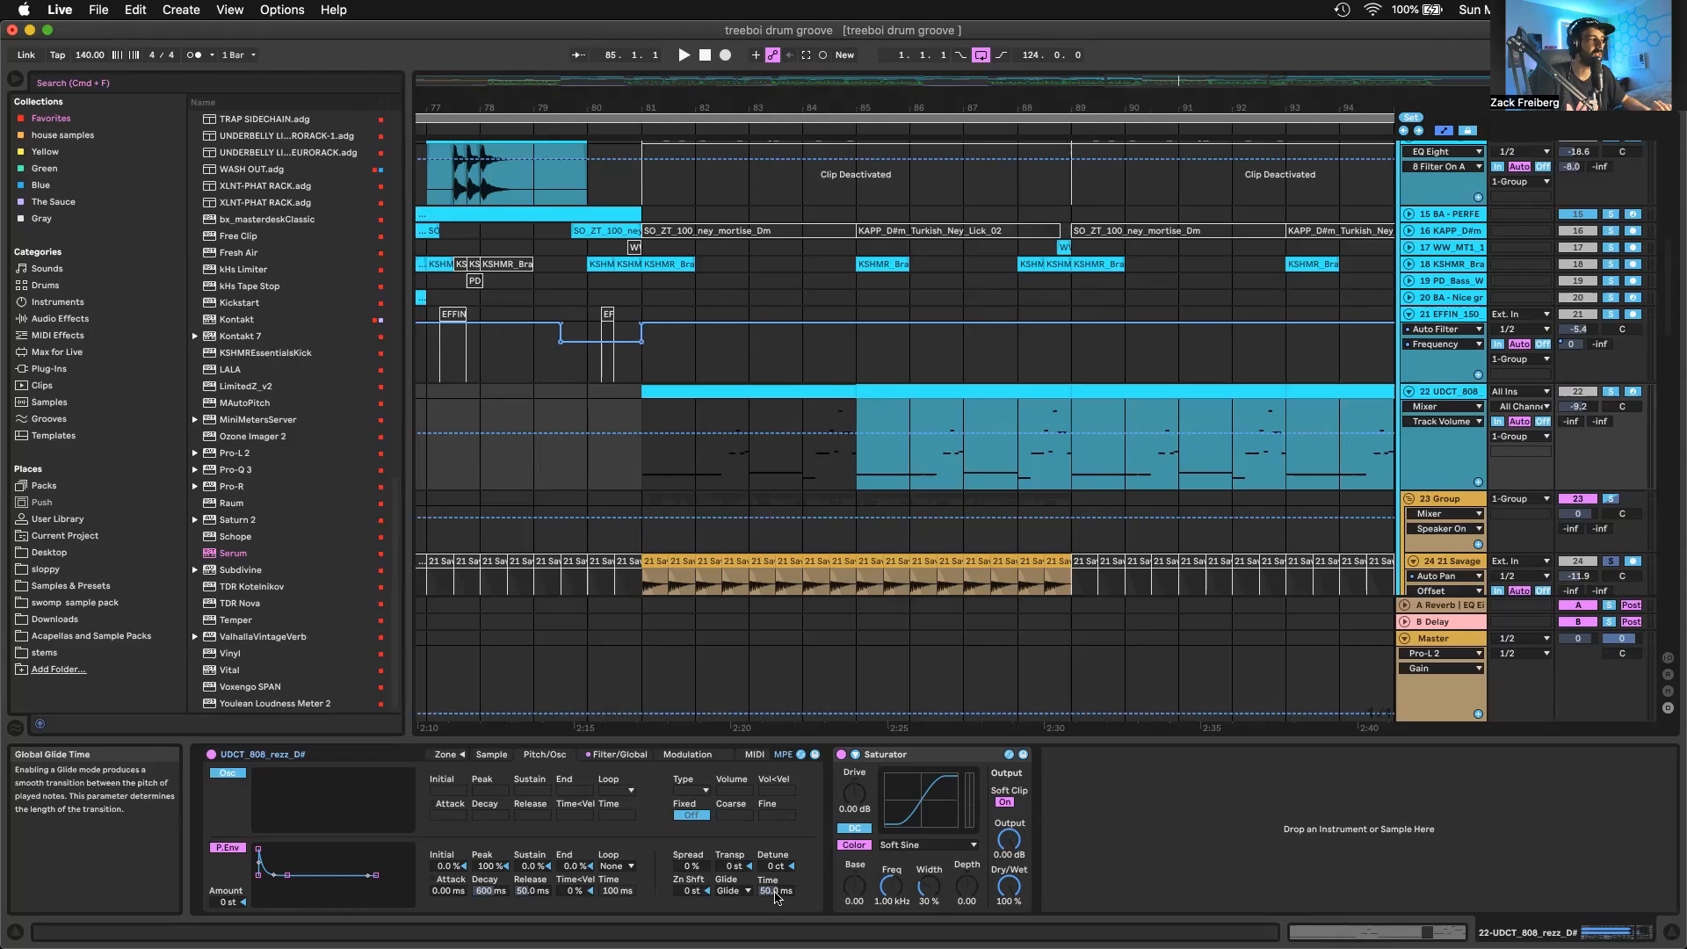
left_click(620, 754)
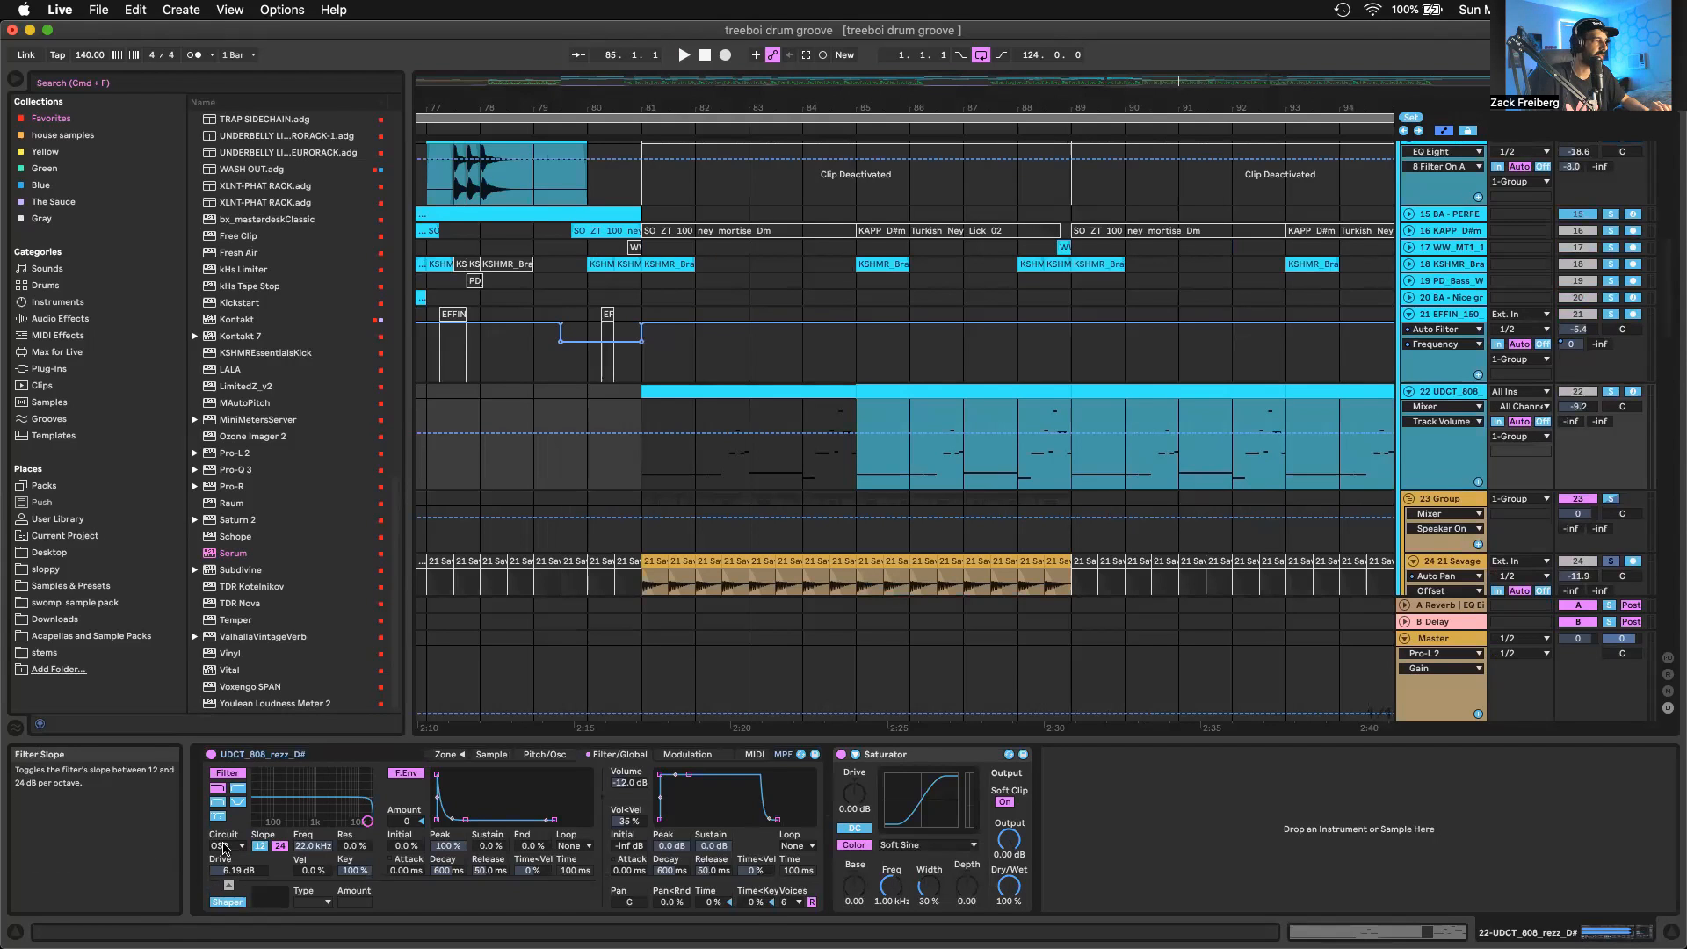
left_click(224, 845)
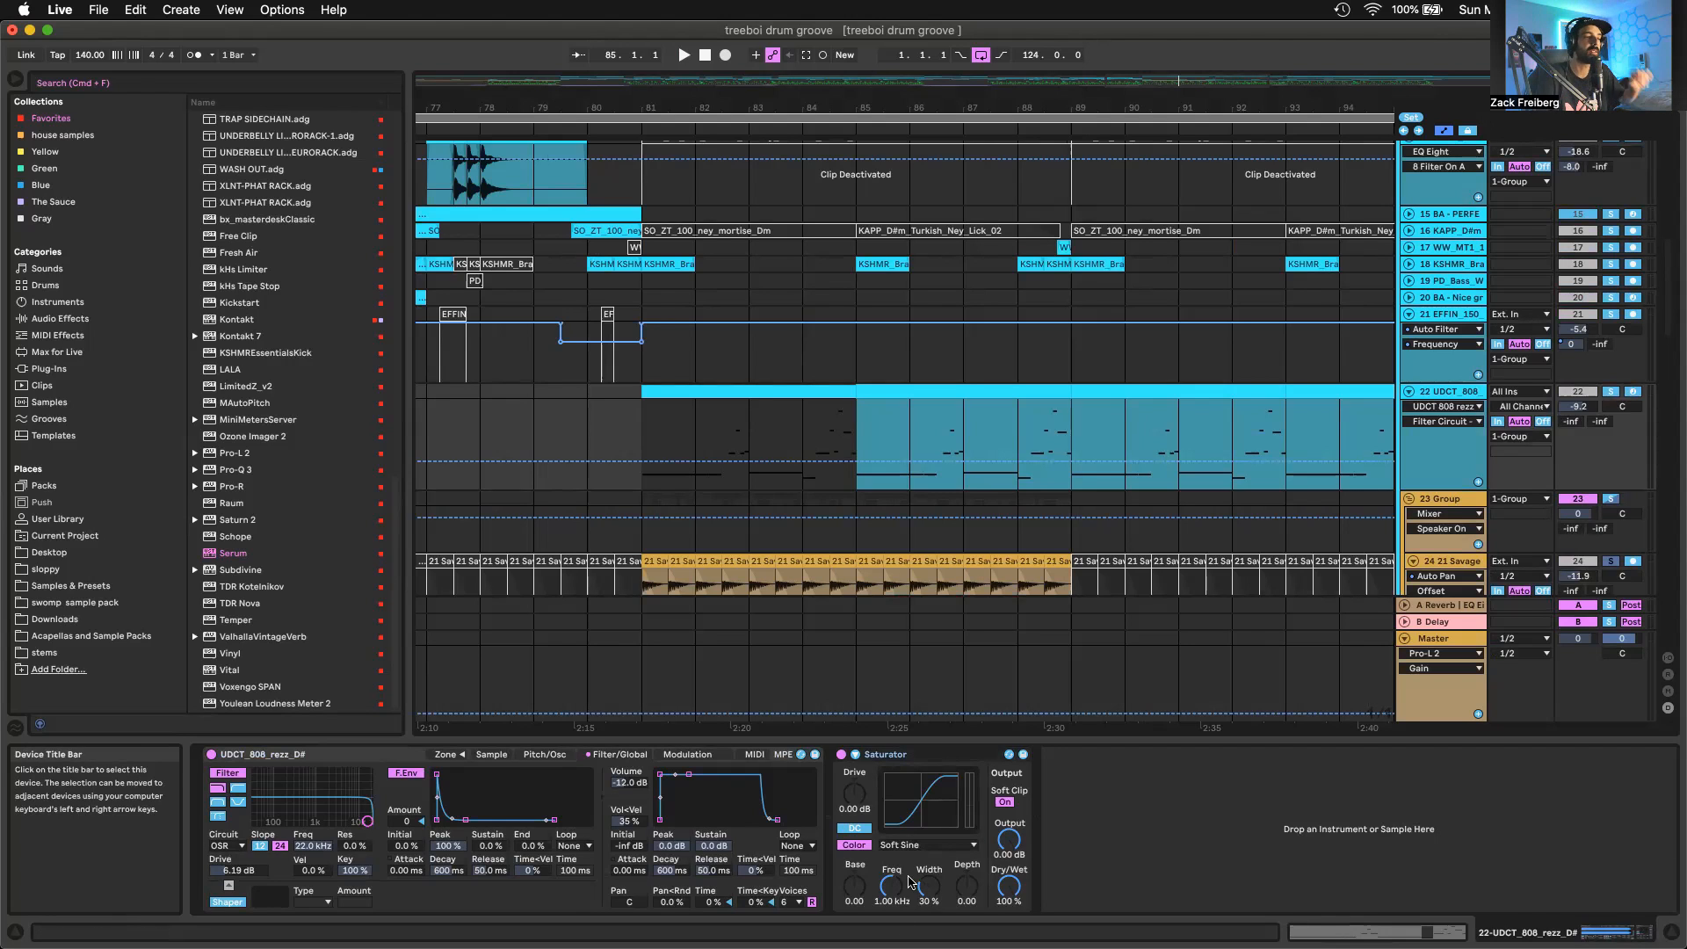
left_click(922, 847)
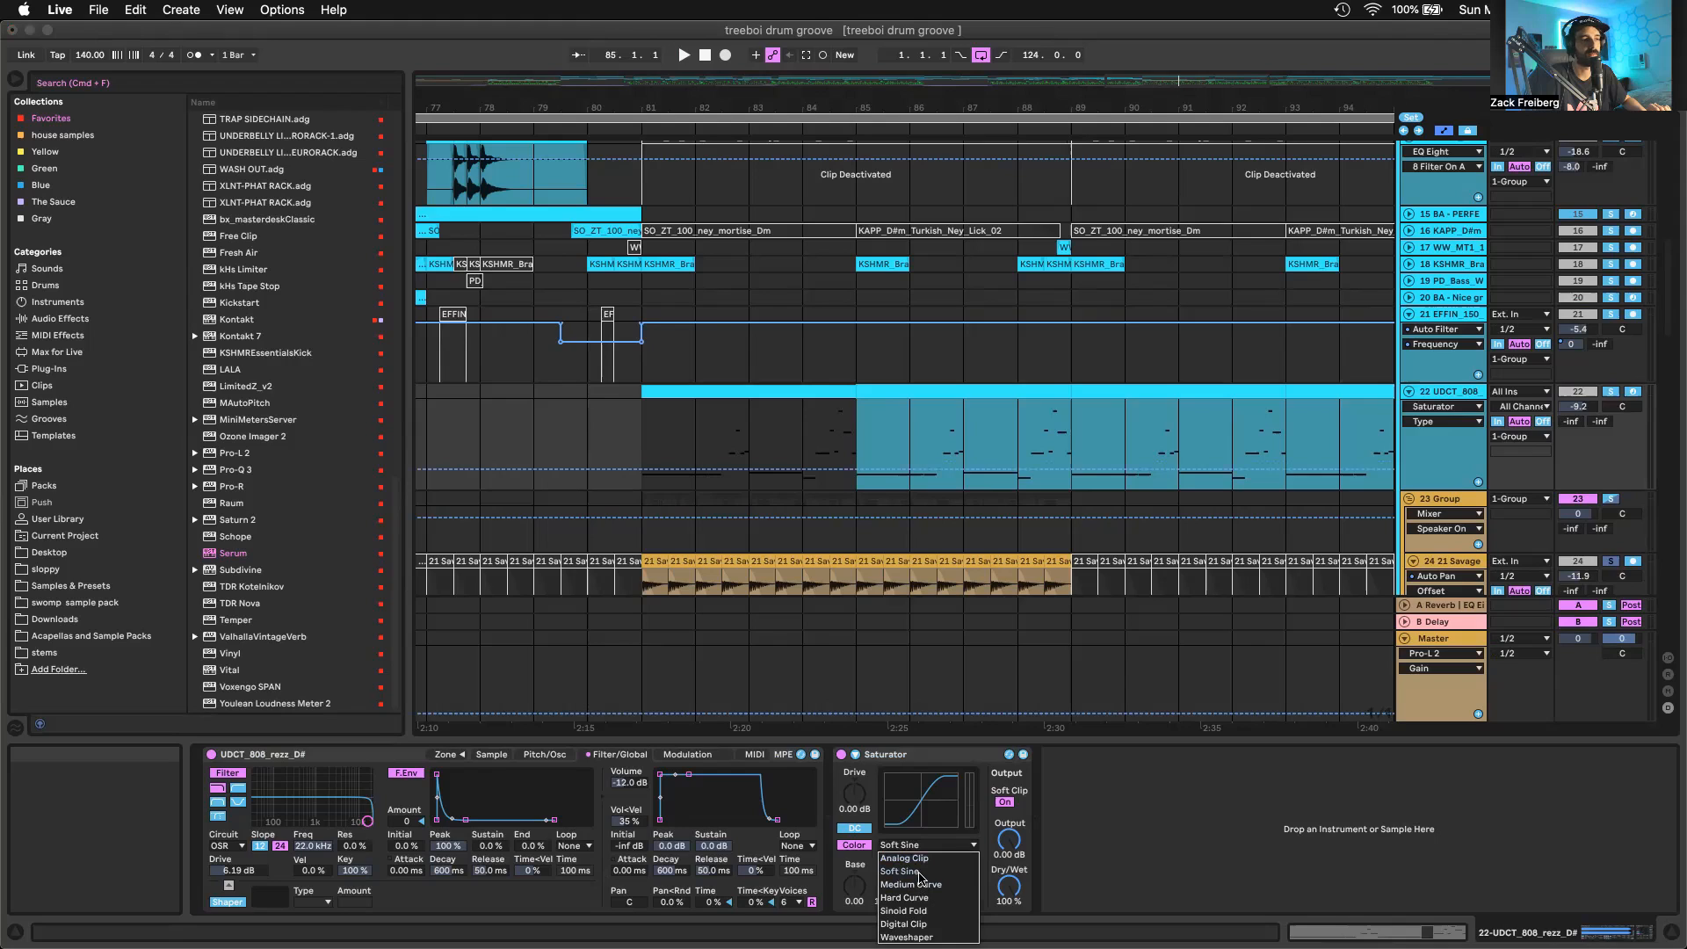
left_click(931, 837)
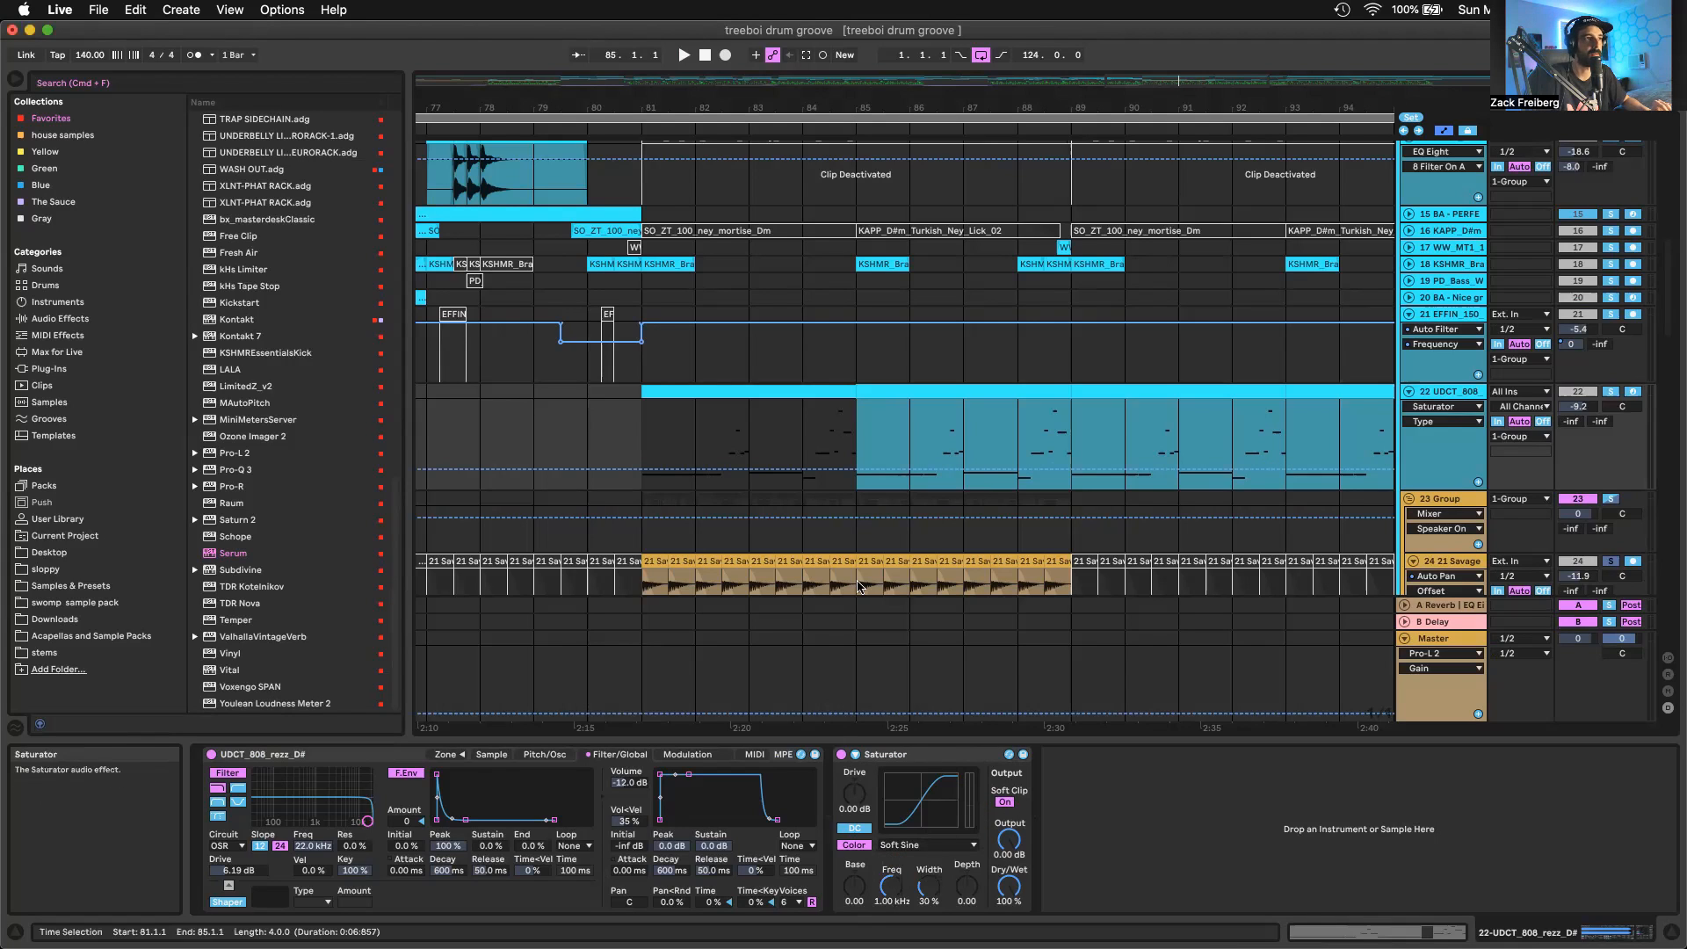
Solo the UDCT_808 track instead of the acapella and play it from bar 81
key("minus")
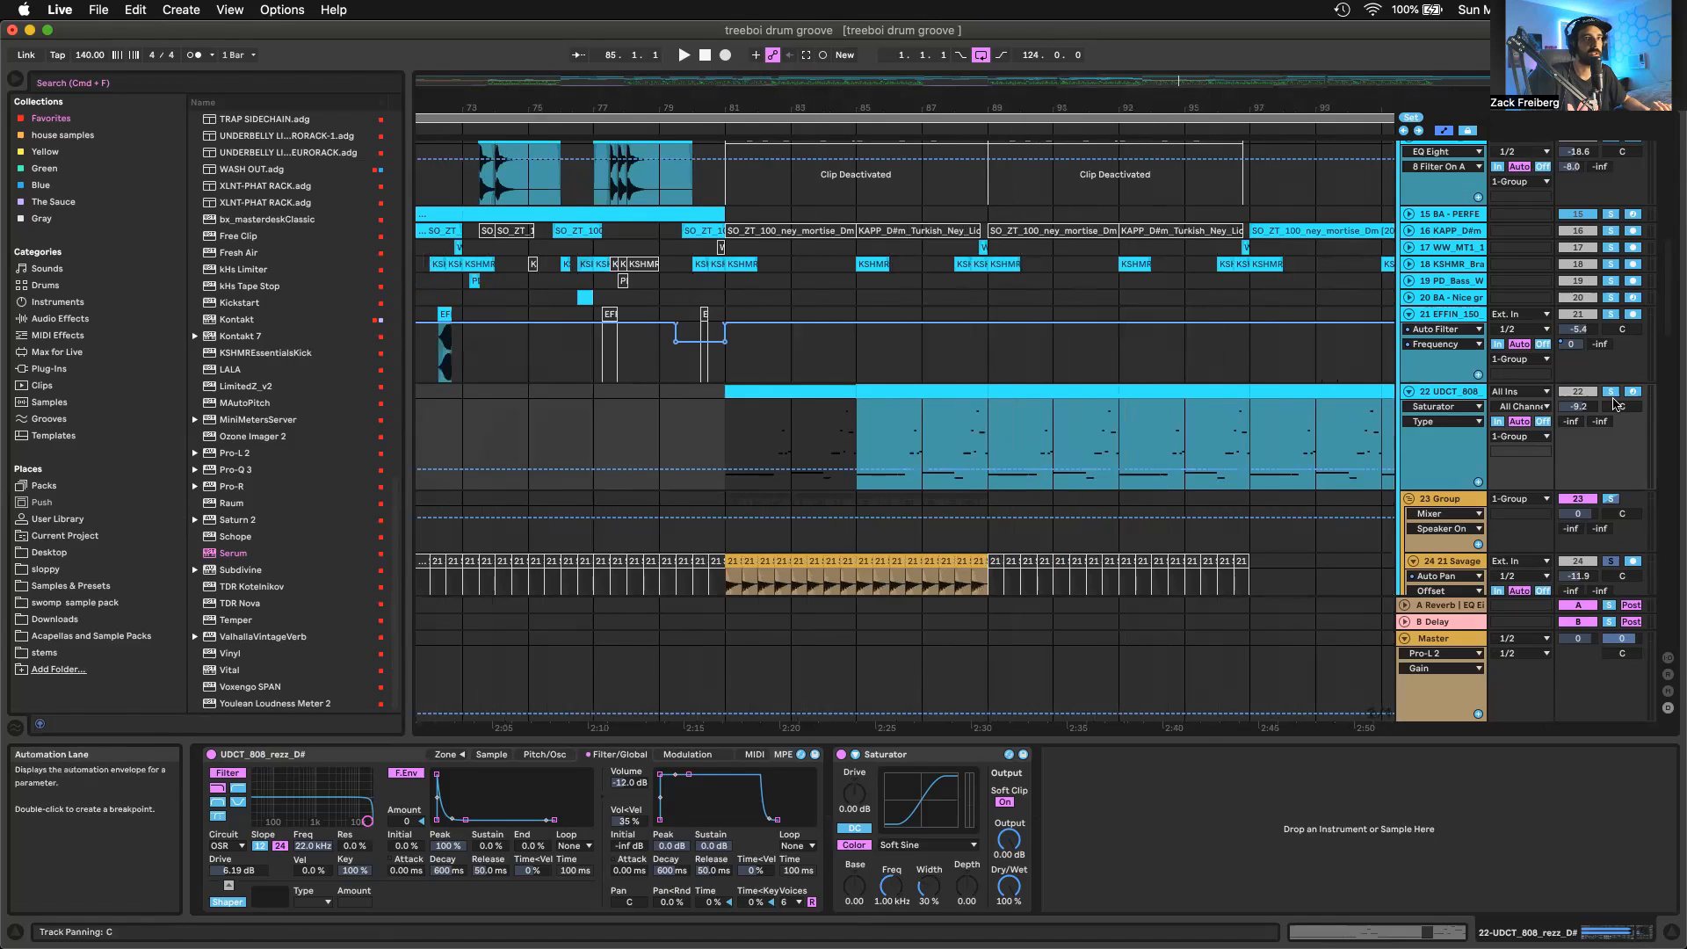
key("space")
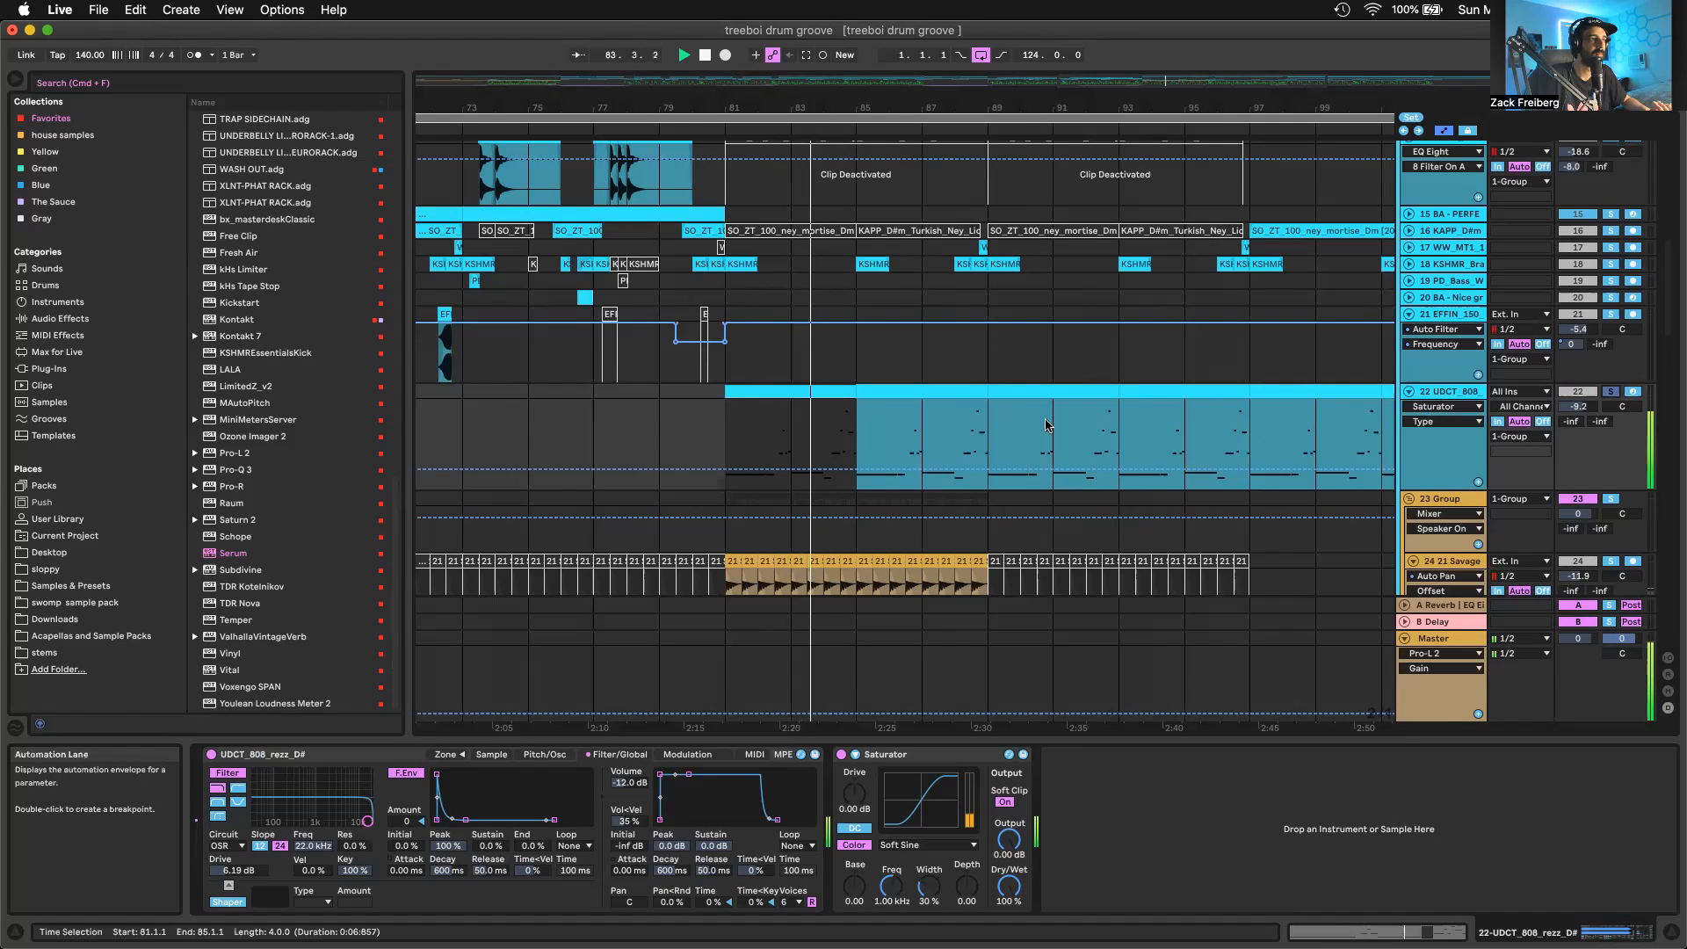
scroll(747, 425, "up", 3)
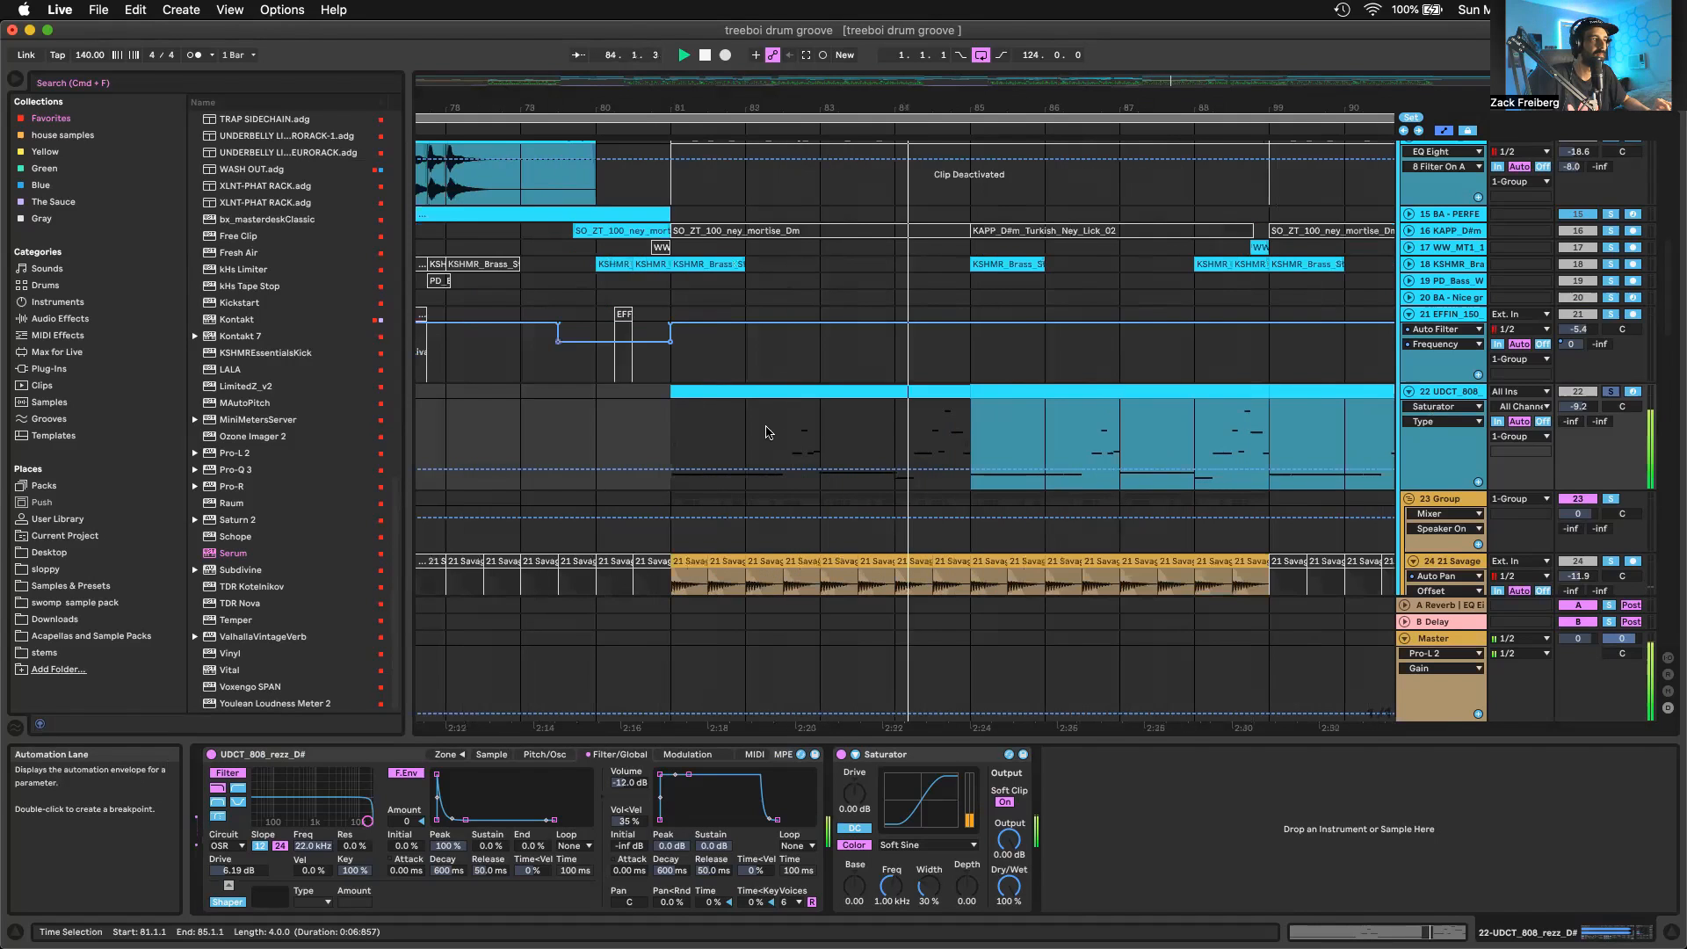
Open the 808 clip at bar 81, check its triplet grid around the notes from 2.3.1 to 3.1.1, and play it
double_click(825, 429)
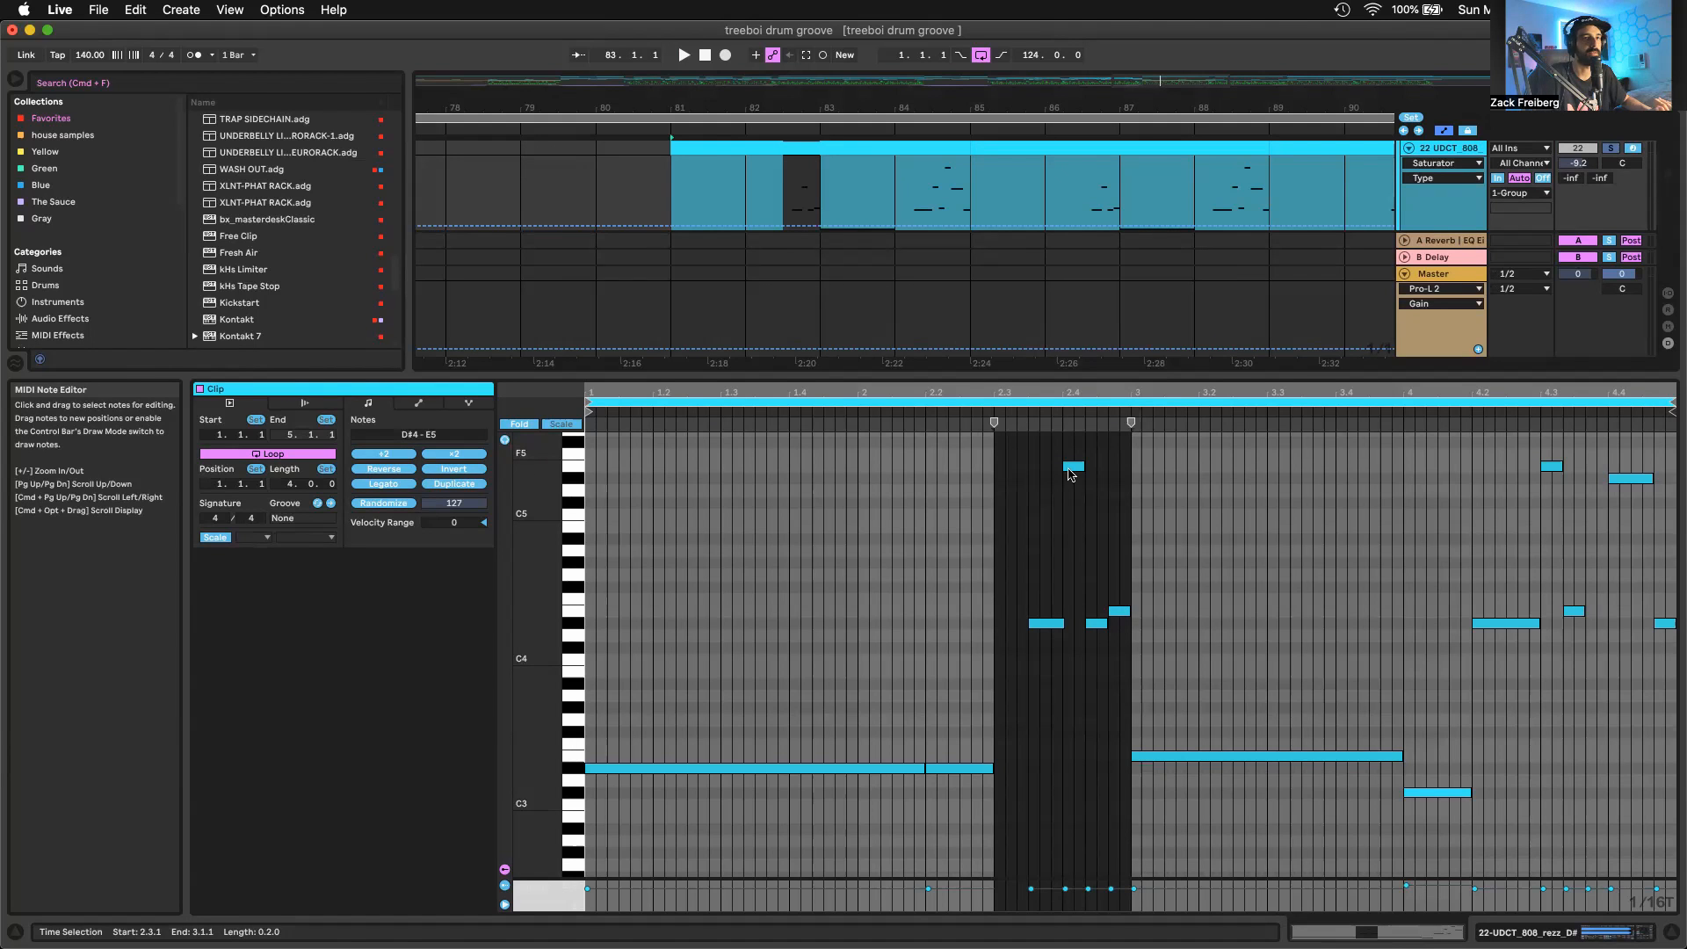
scroll(1002, 562, "up", 5)
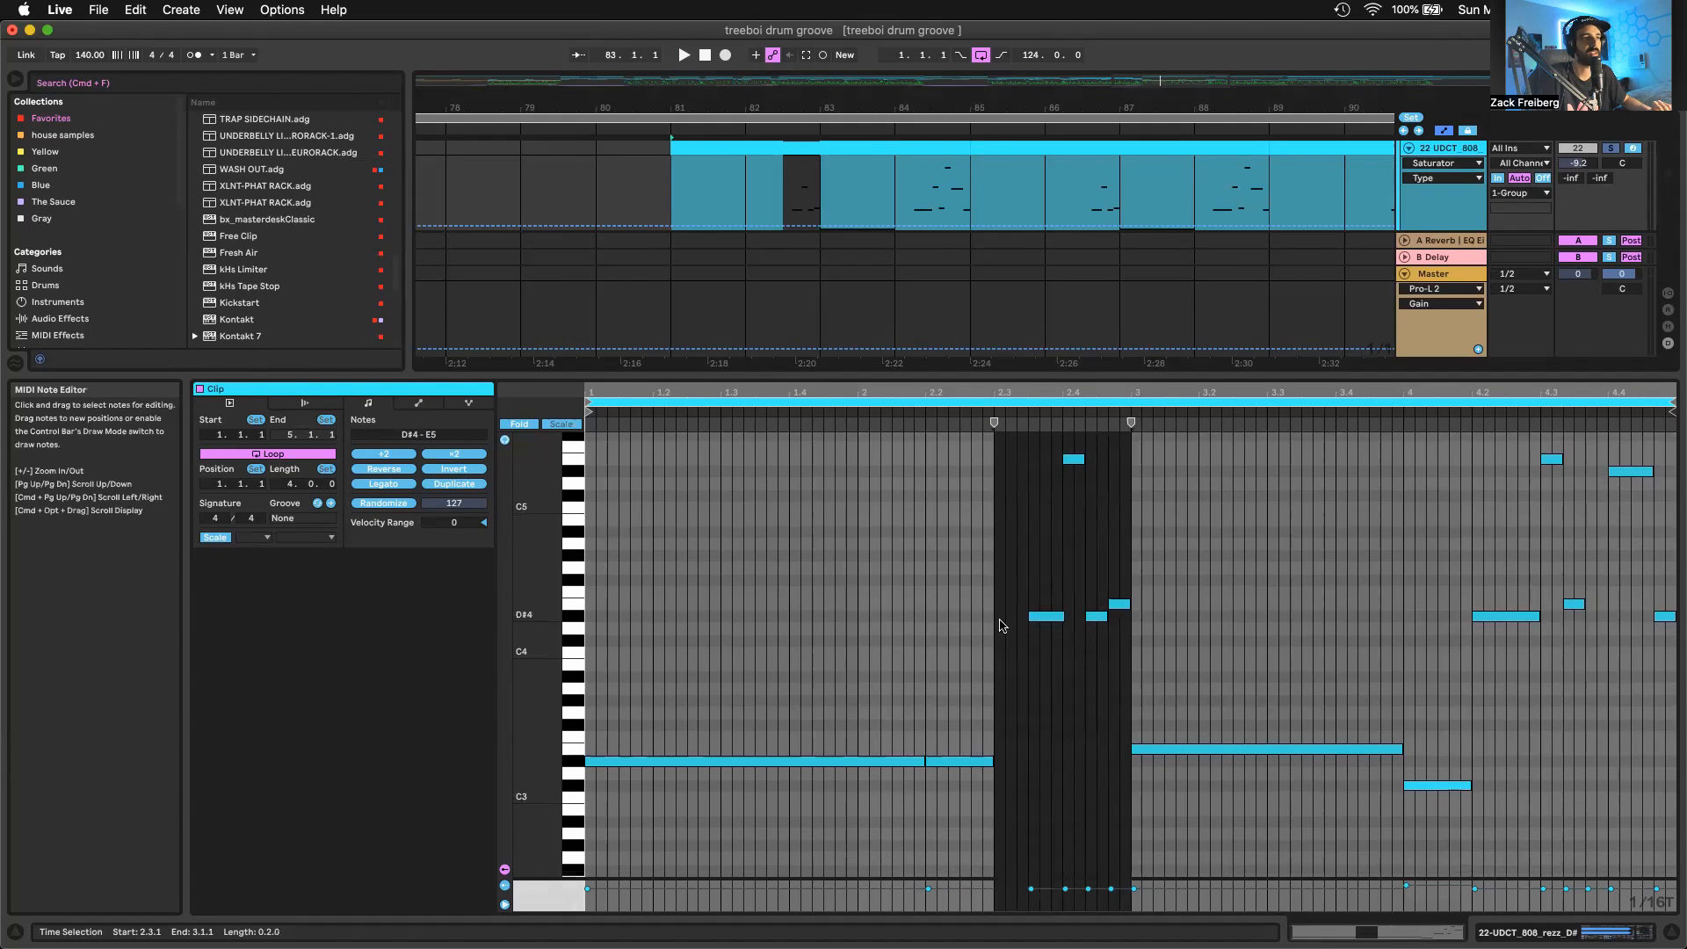
scroll(998, 582, "down", 3)
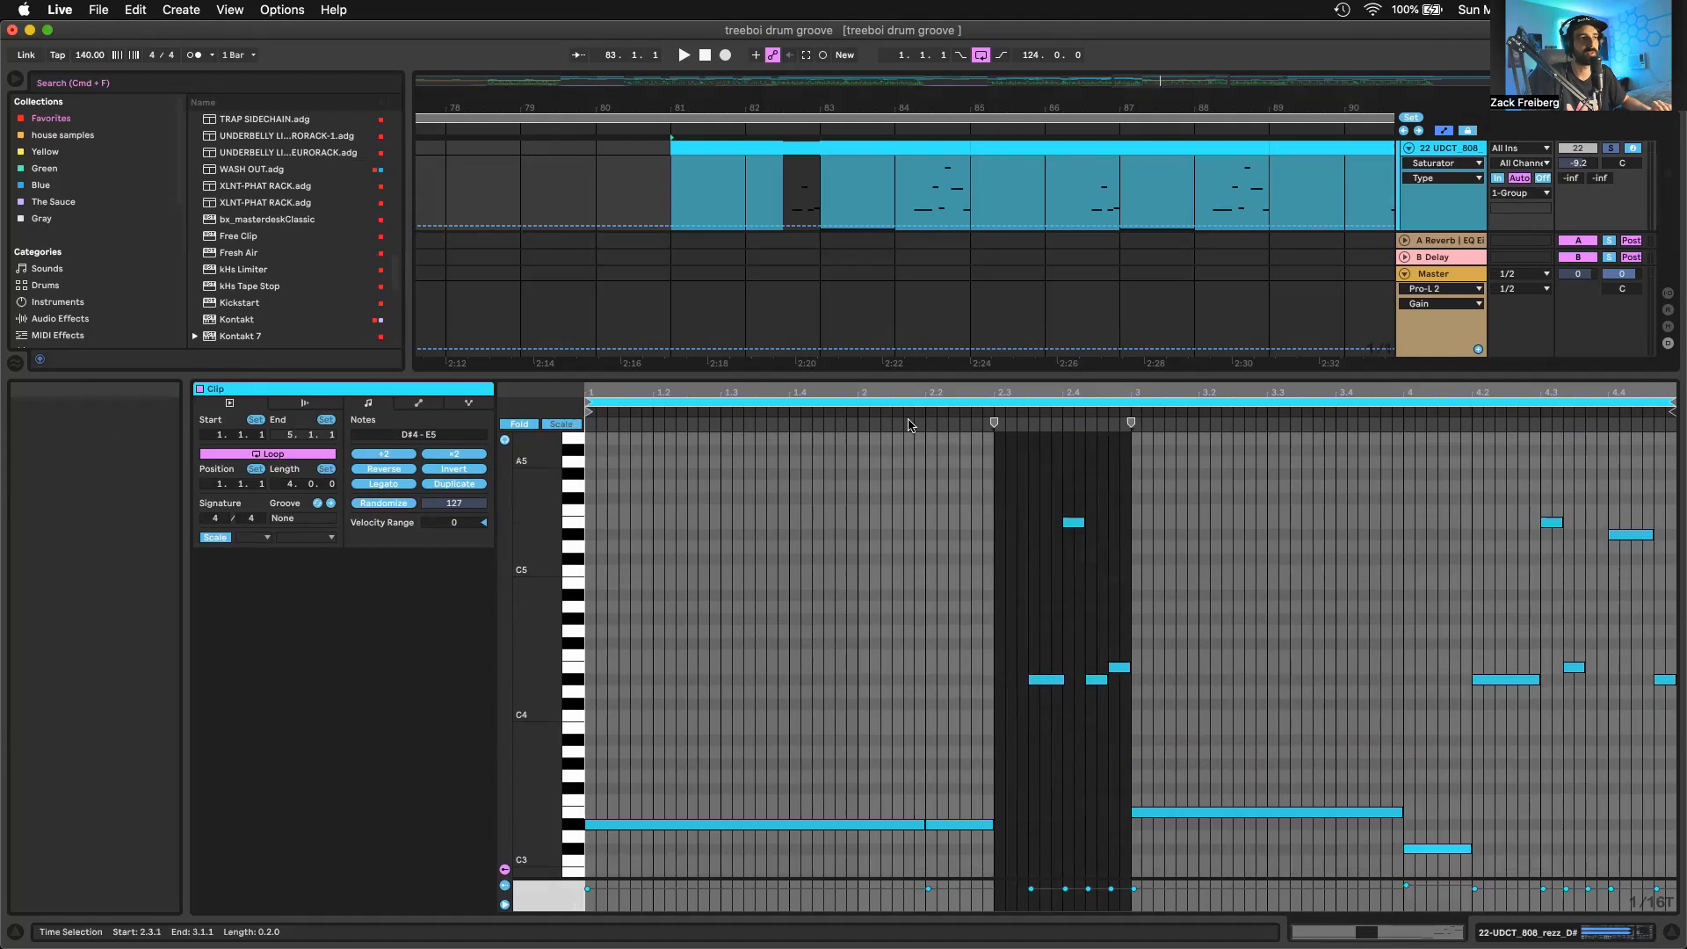
right_click(960, 589)
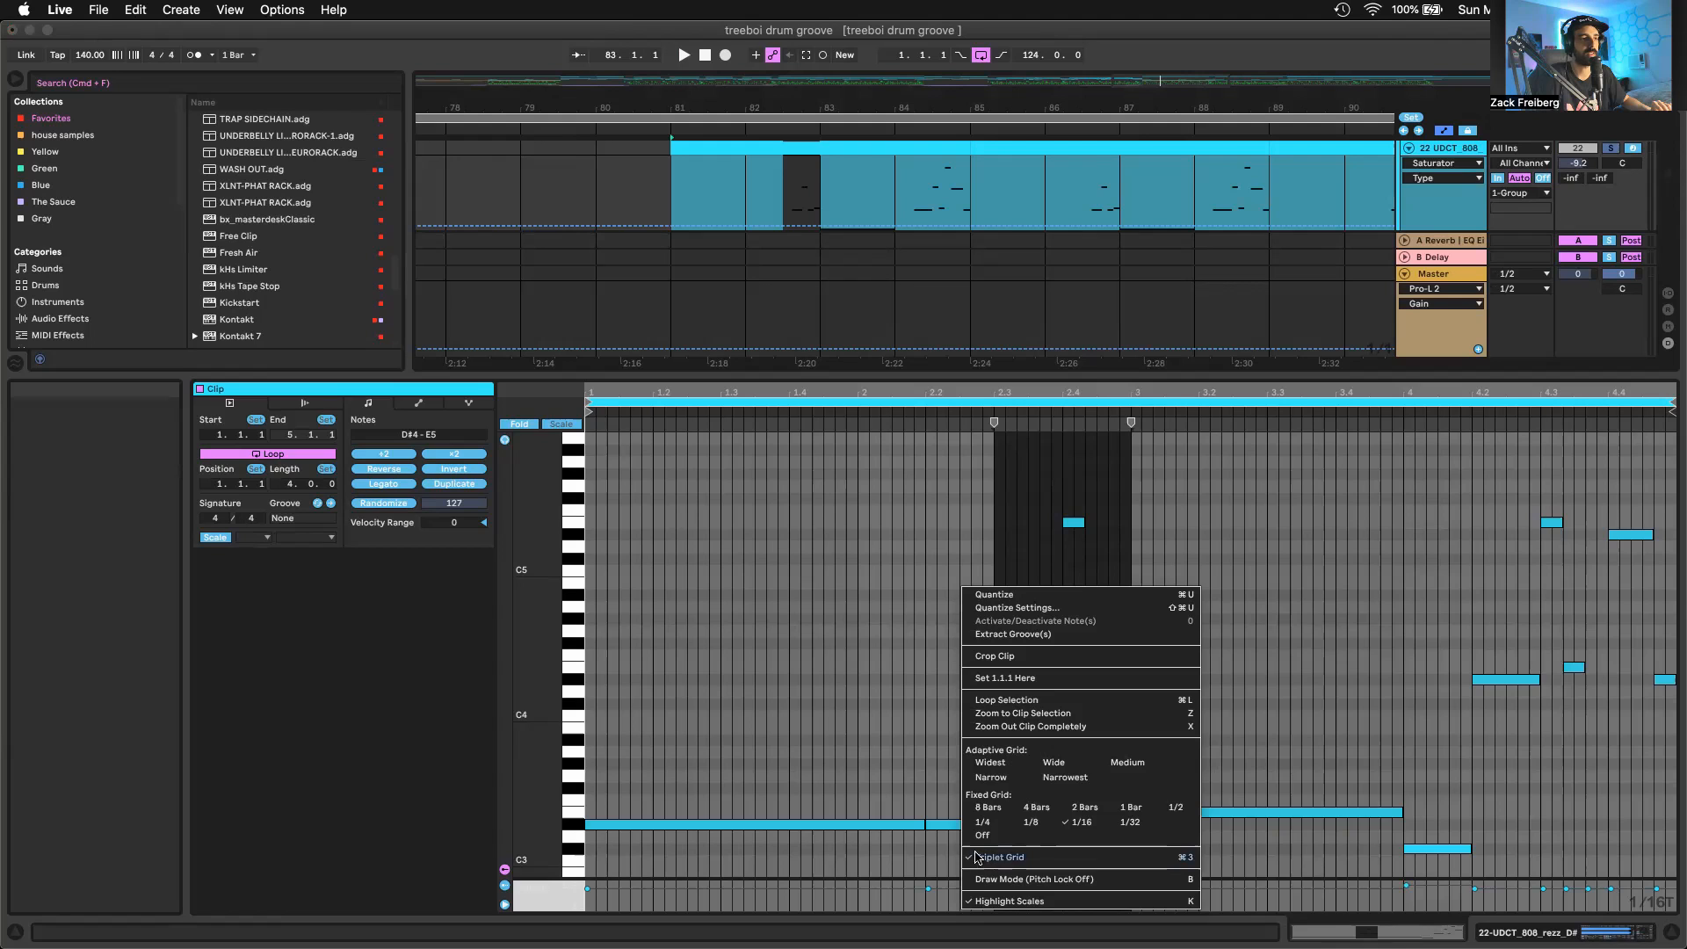
left_click(811, 569)
key("space")
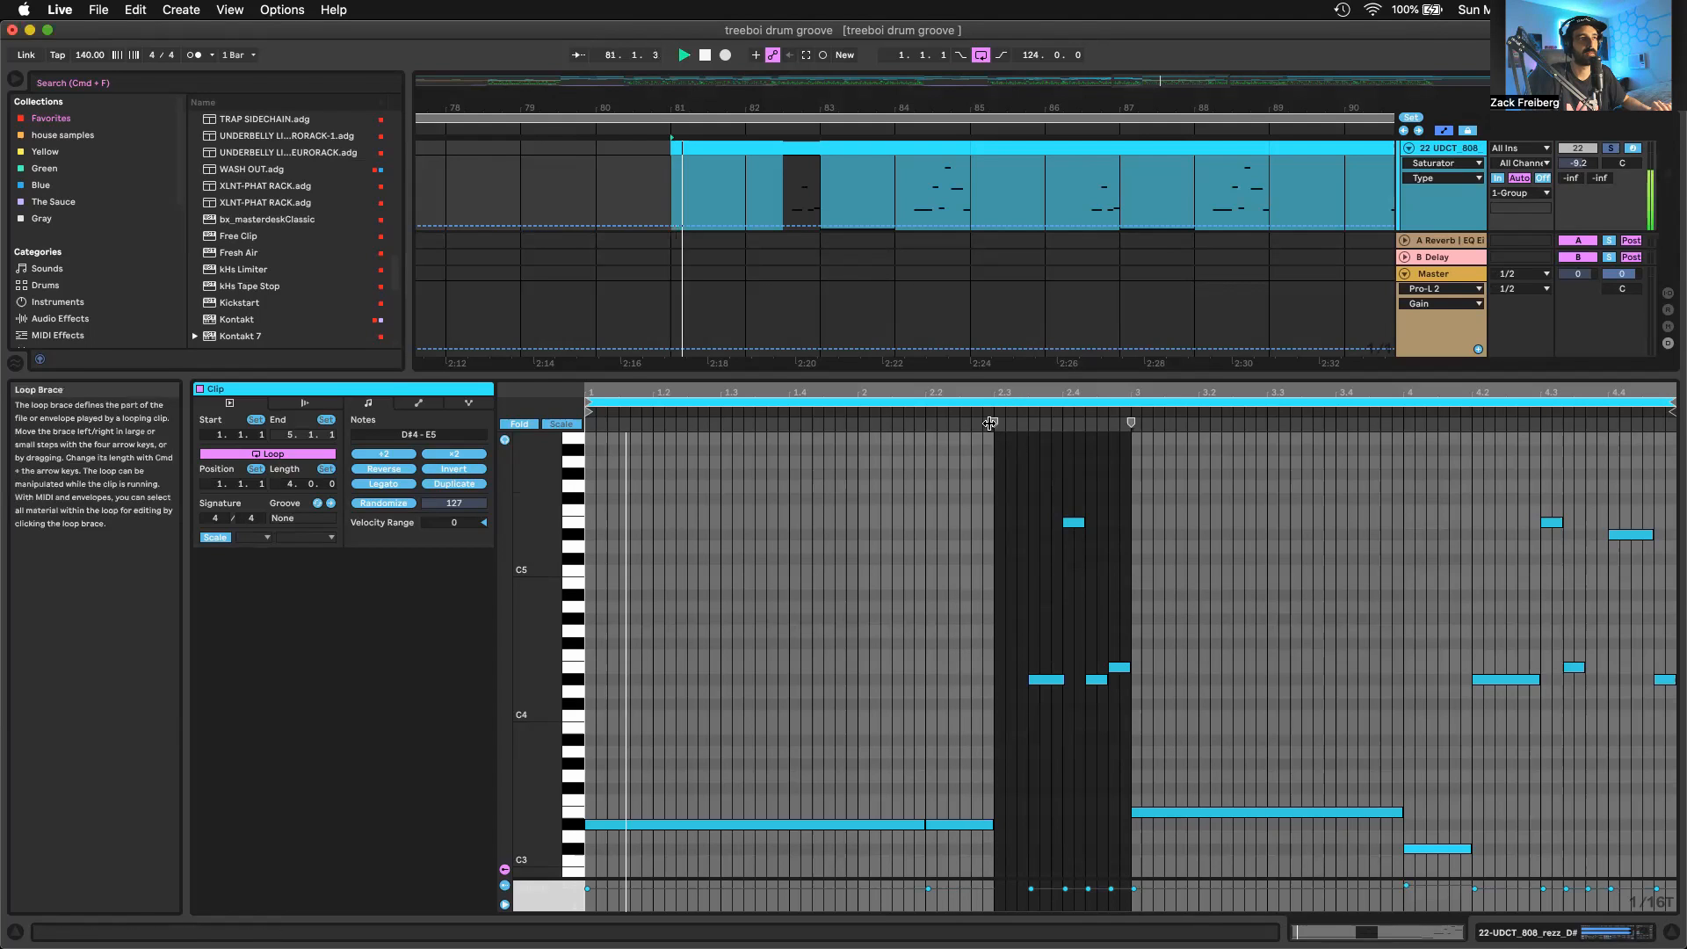
left_click(984, 411)
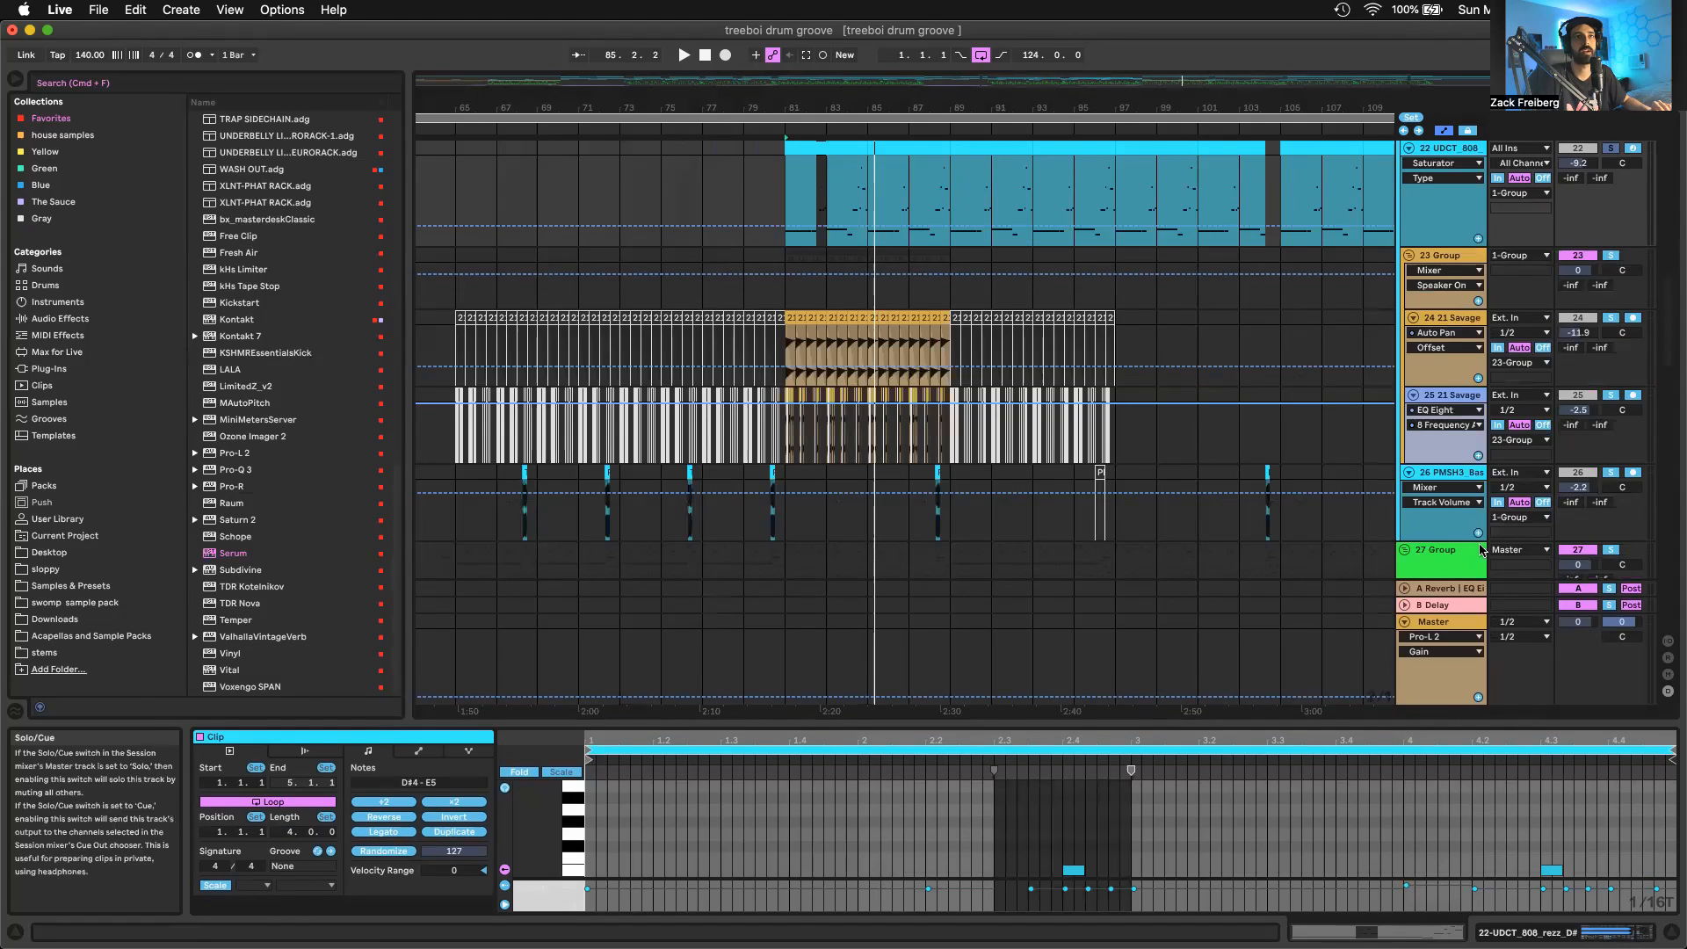
Solo drum group 27 together with the UDCT_808 track and audition them from bar 81 while looking over the other tracks
scroll(1558, 313, "down", 5)
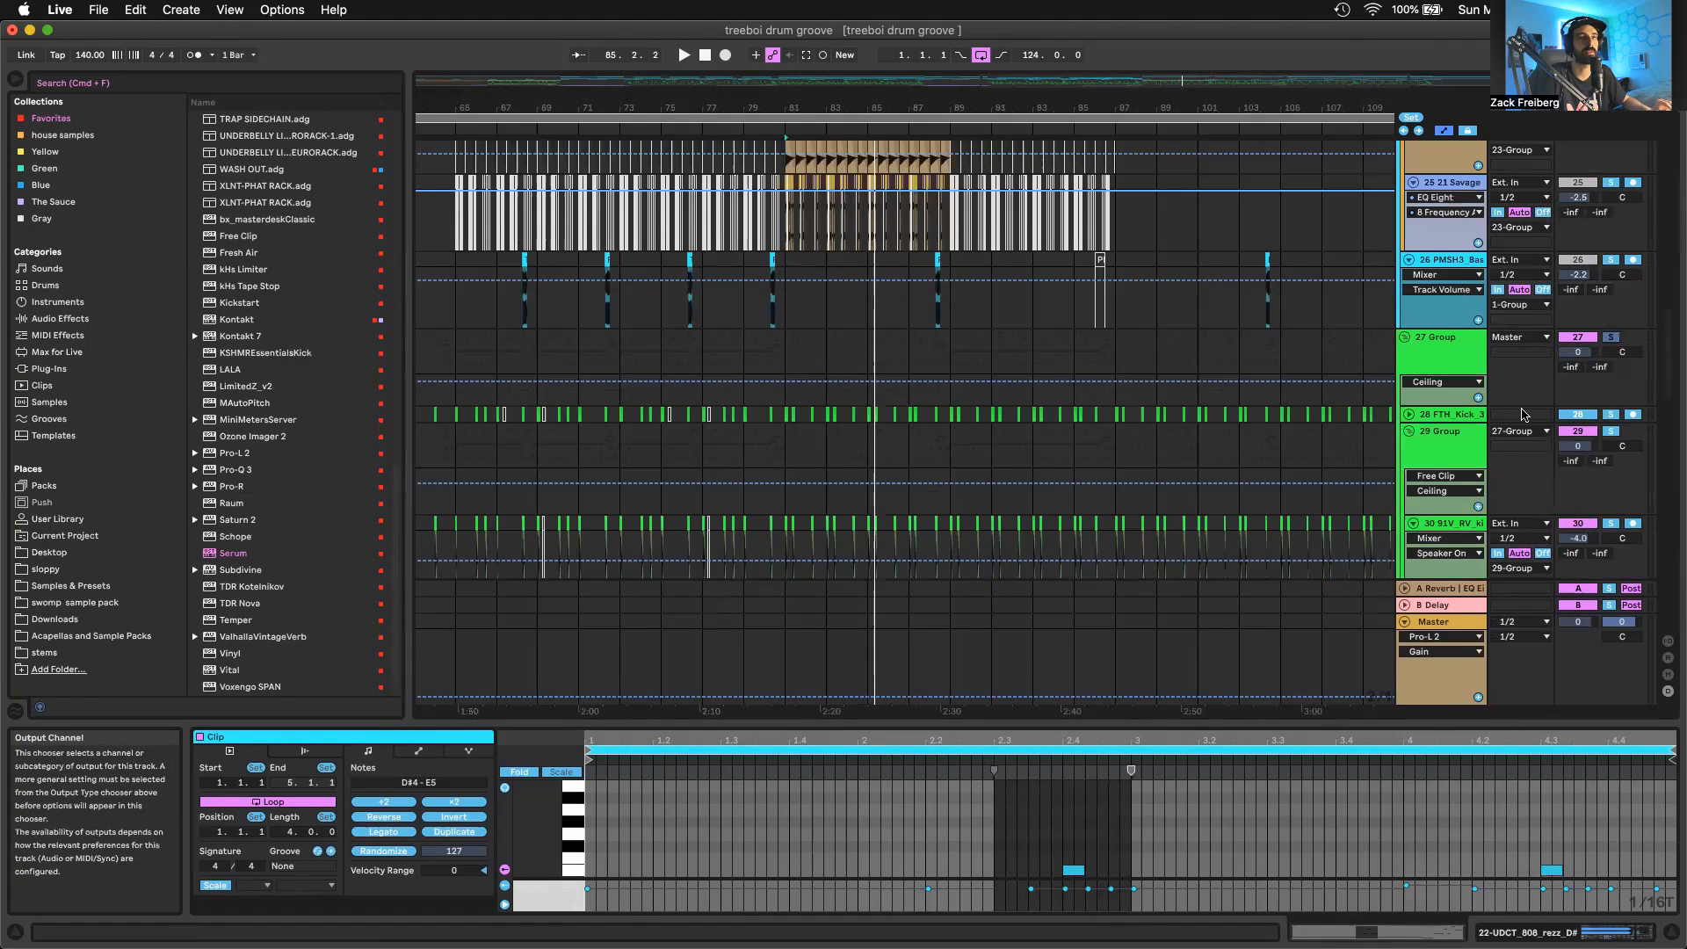
scroll(1537, 424, "up", 5)
key("space")
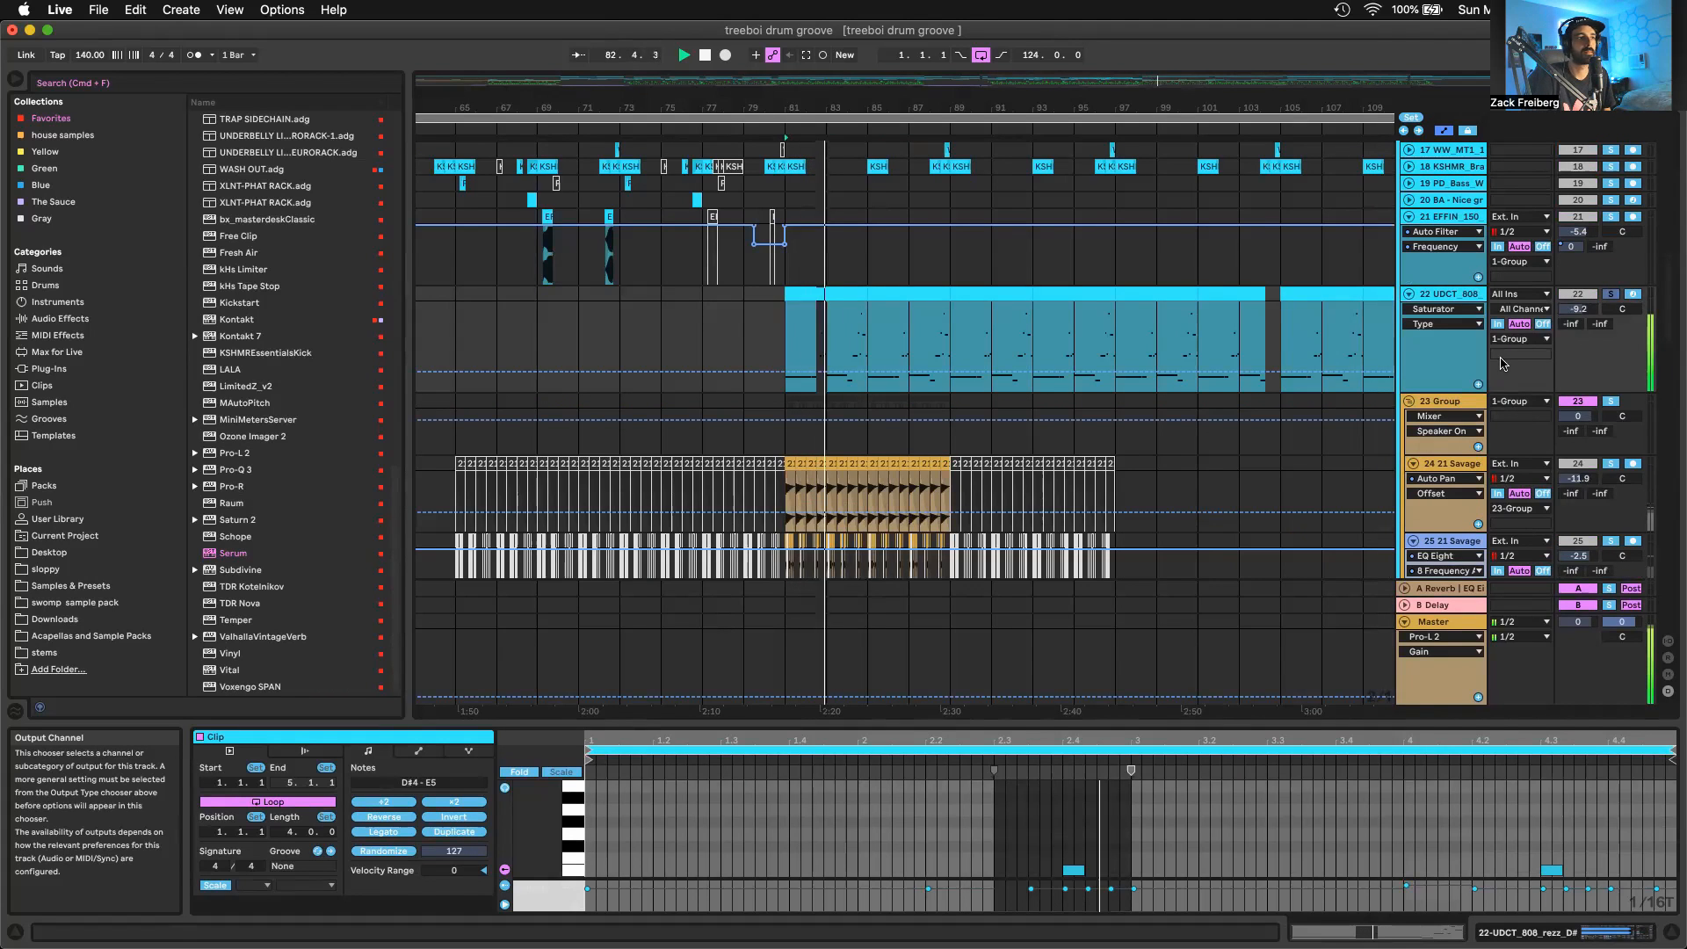
scroll(1528, 353, "up", 5)
scroll(1538, 409, "down", 7)
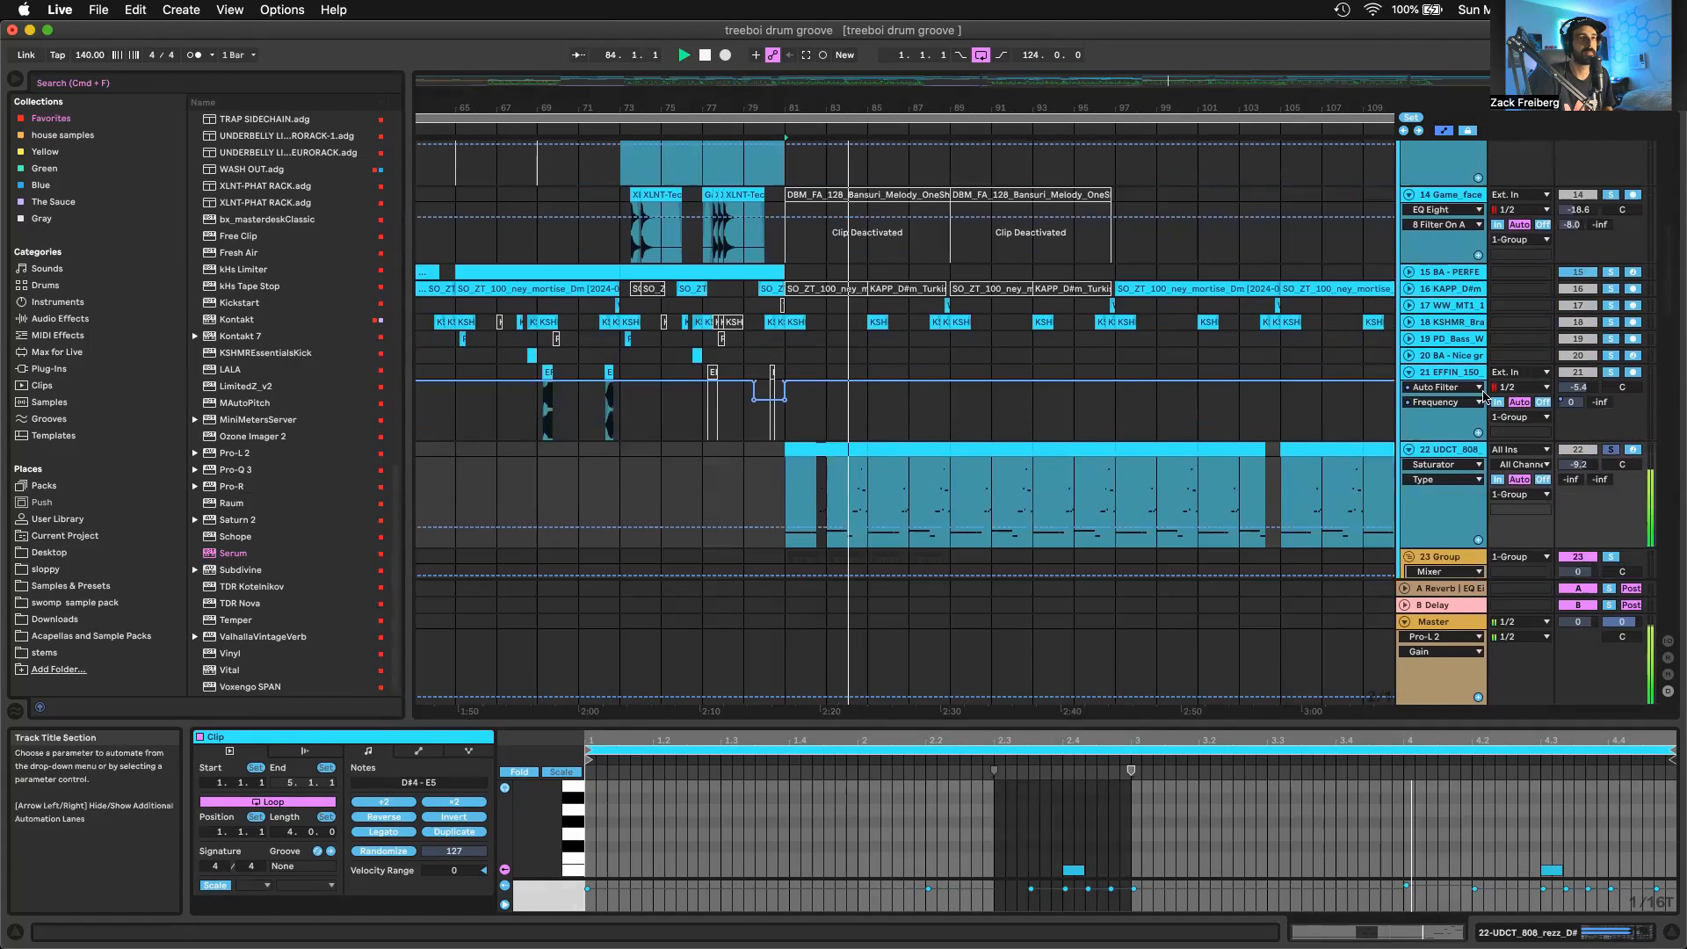
scroll(1585, 418, "up", 10)
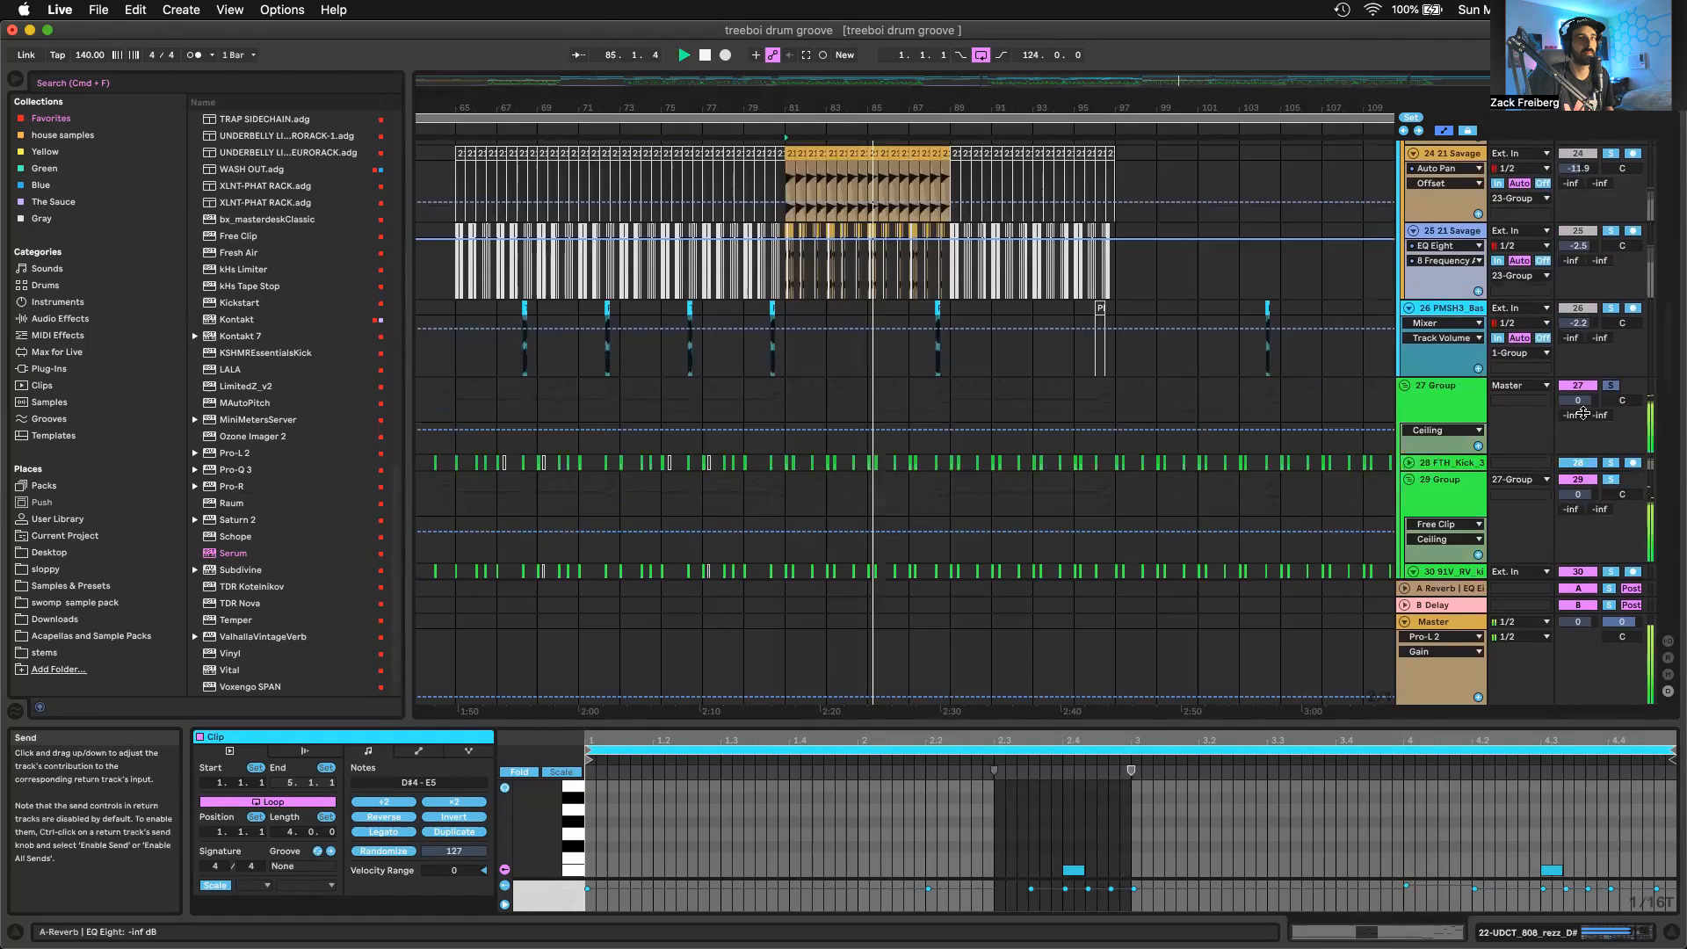
scroll(1586, 418, "up", 7)
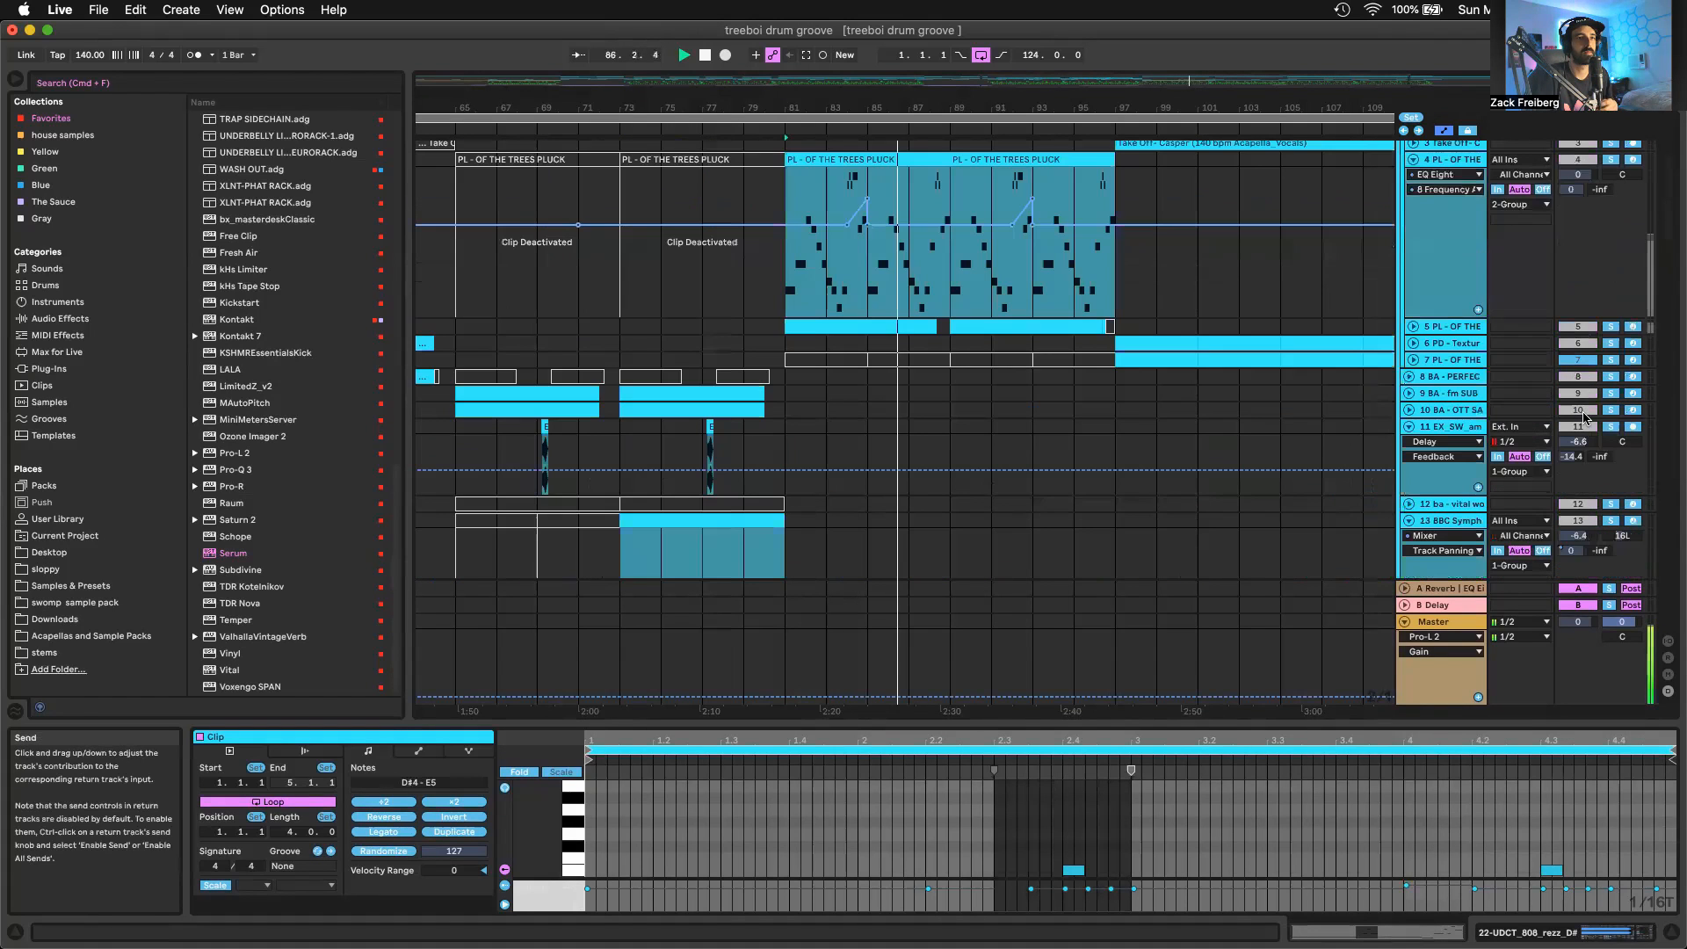
scroll(1581, 411, "up", 3)
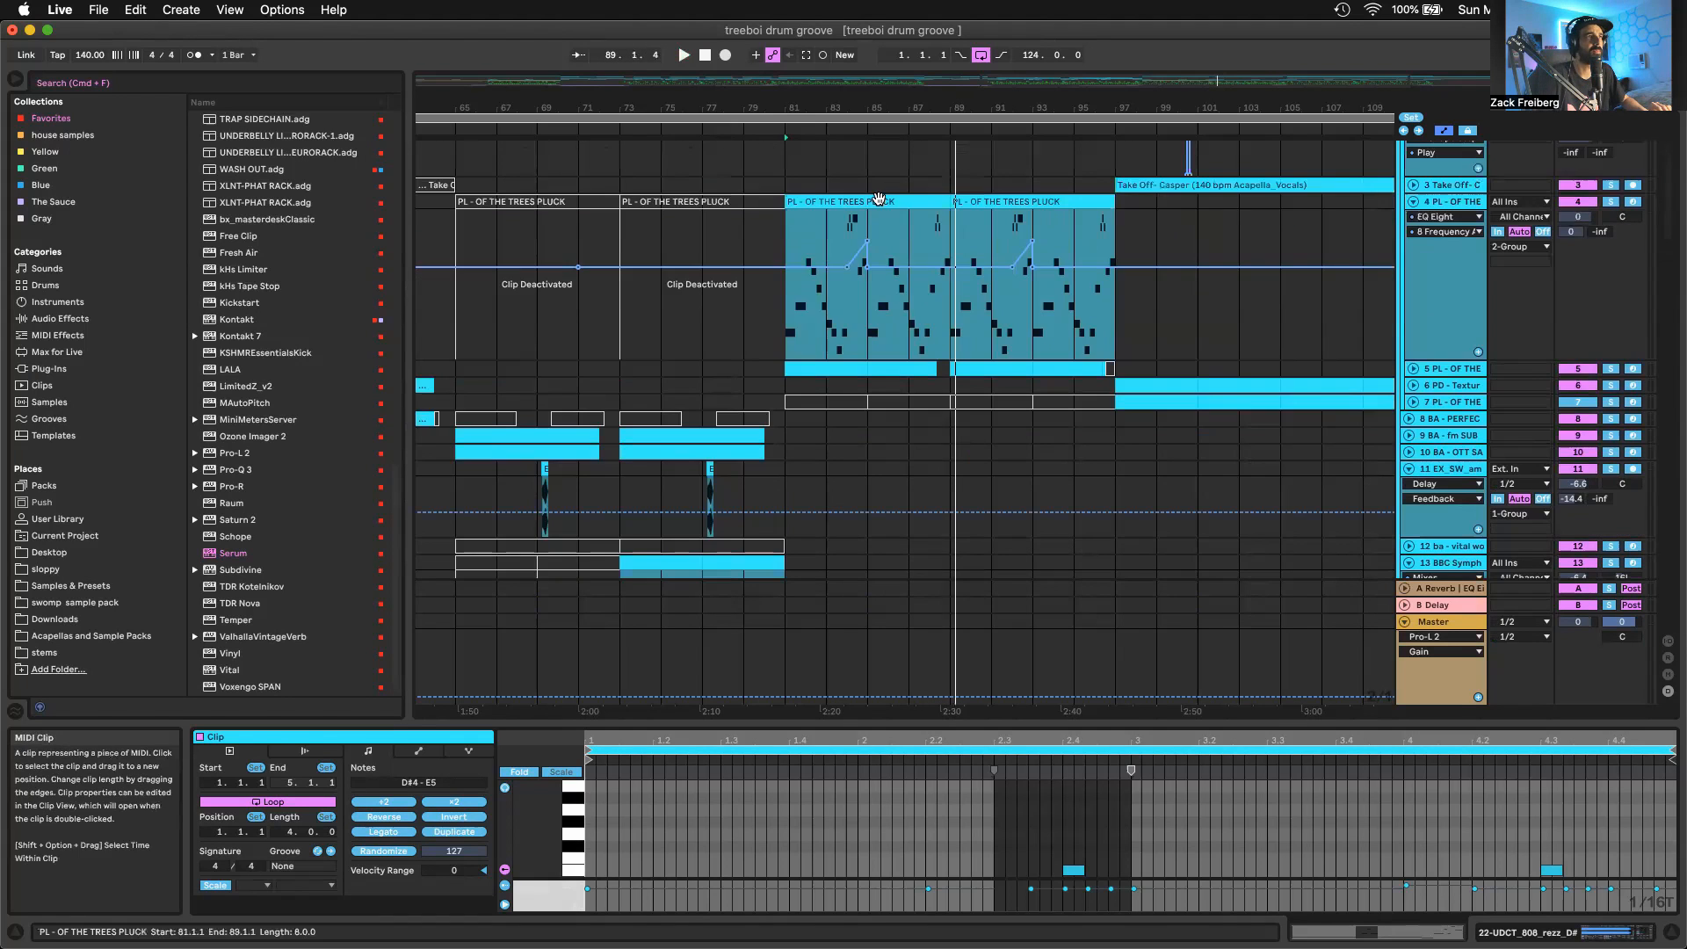
Stop playback, clear the solos and examine the notes of the PL - OF THE TREES PLUCK clip at bar 81 in an enlarged note editor
left_click(914, 201)
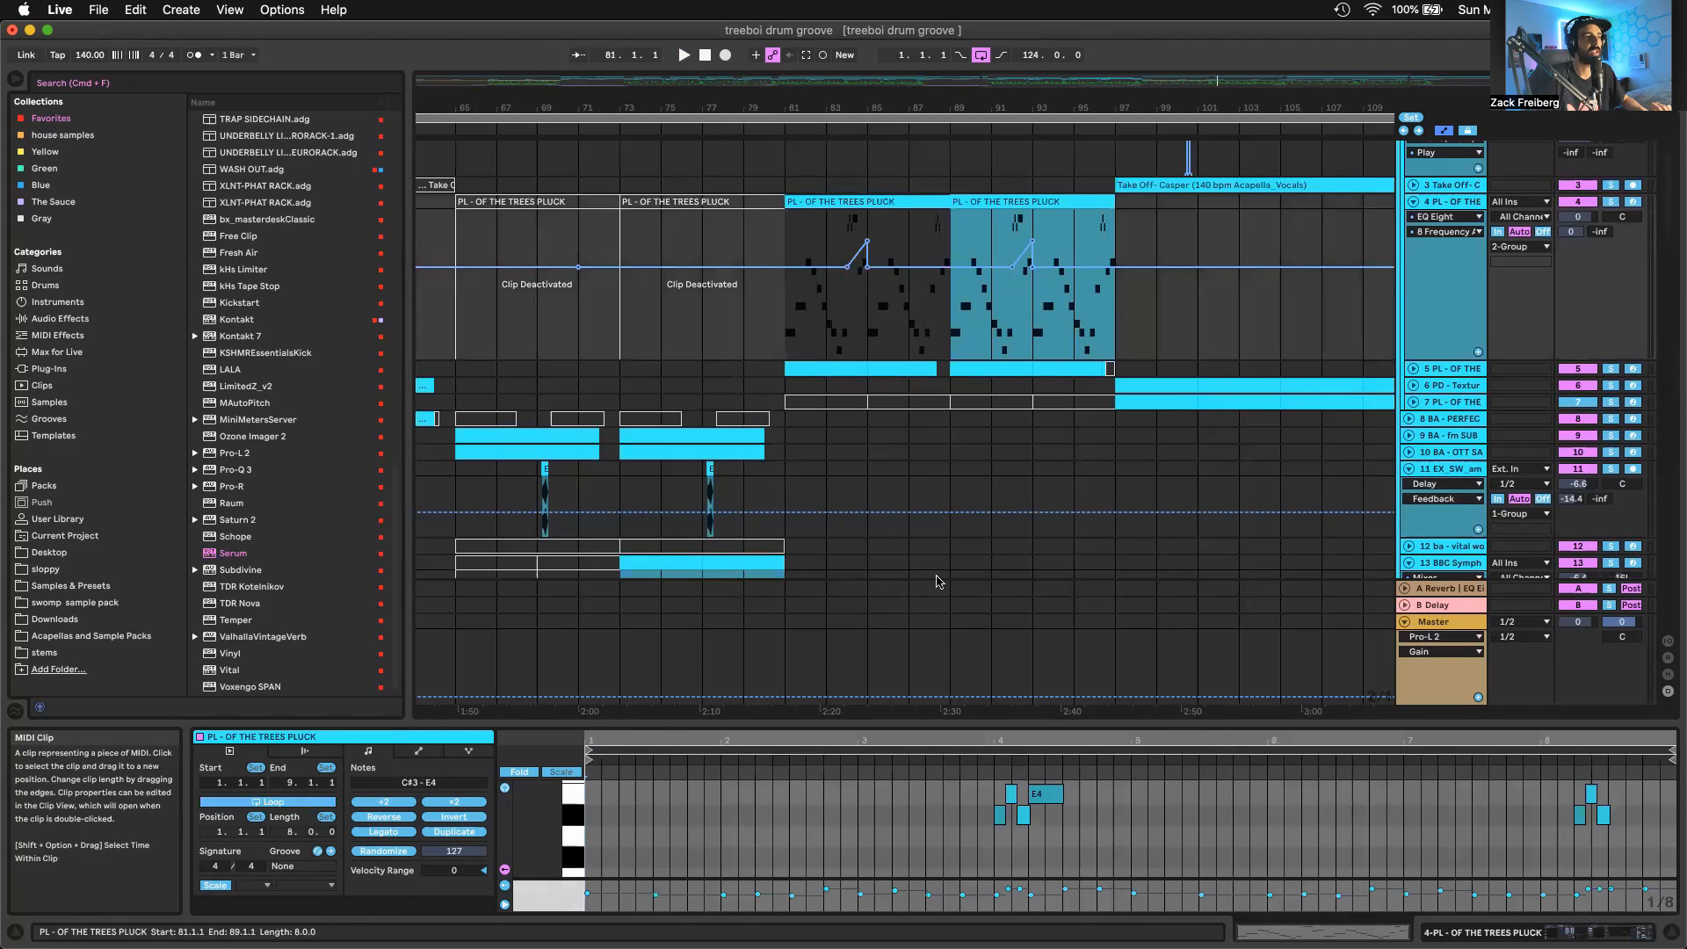
left_click_drag(930, 722, 932, 345)
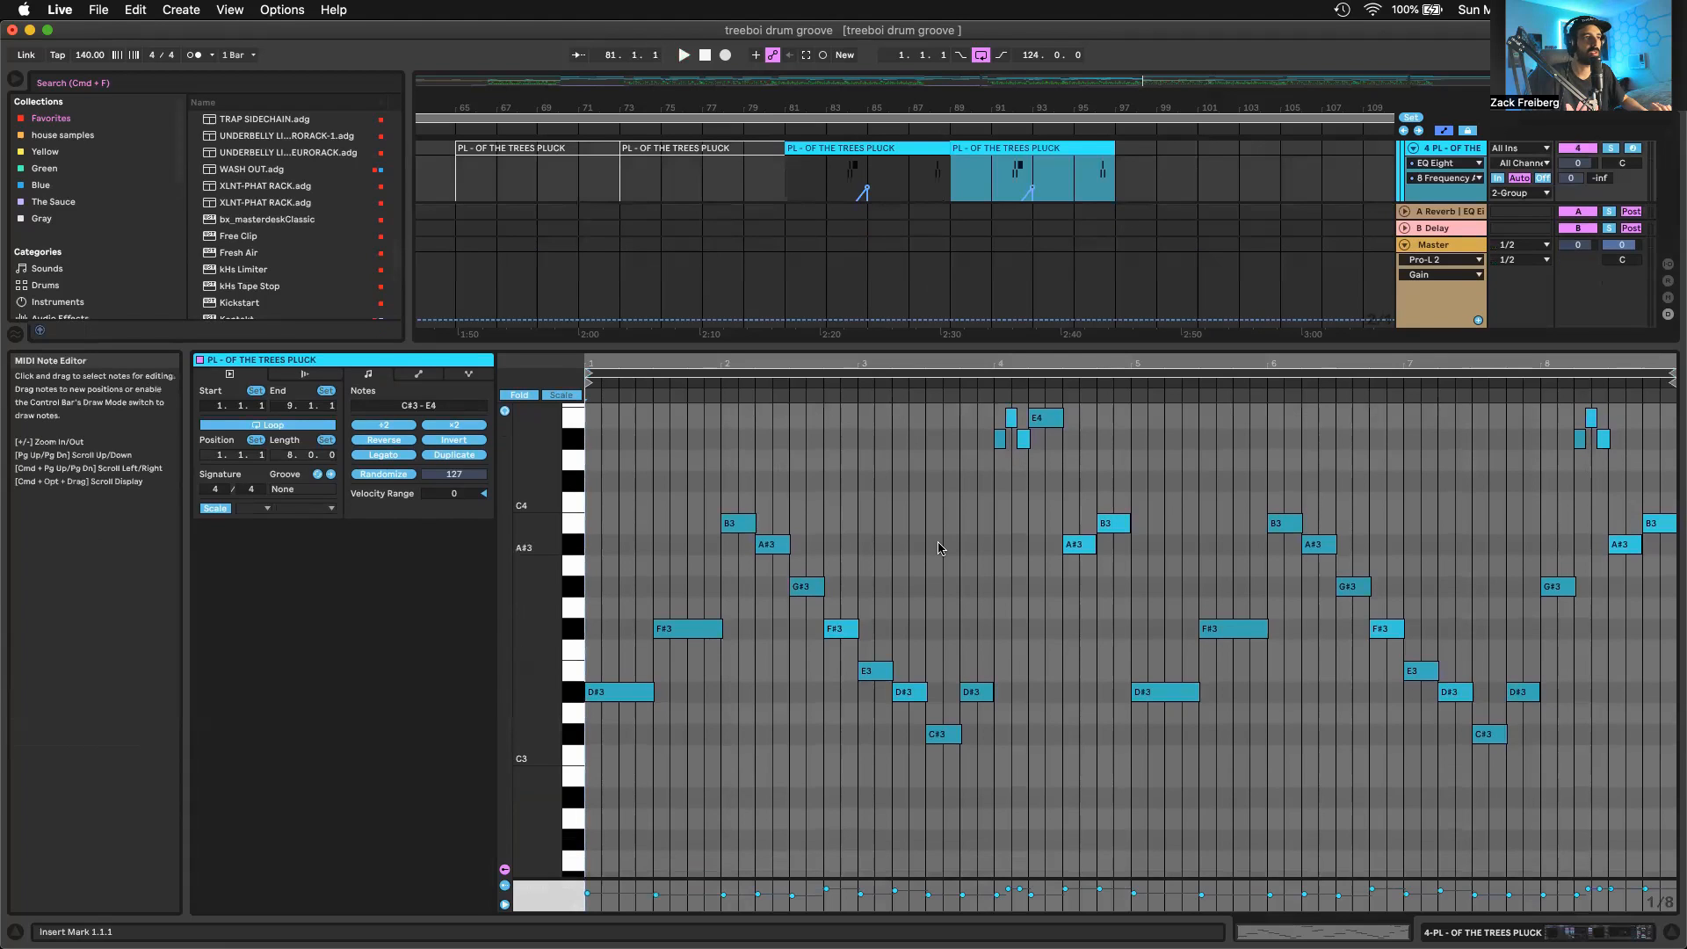
scroll(938, 548, "down", 1)
scroll(939, 419, "up", 3)
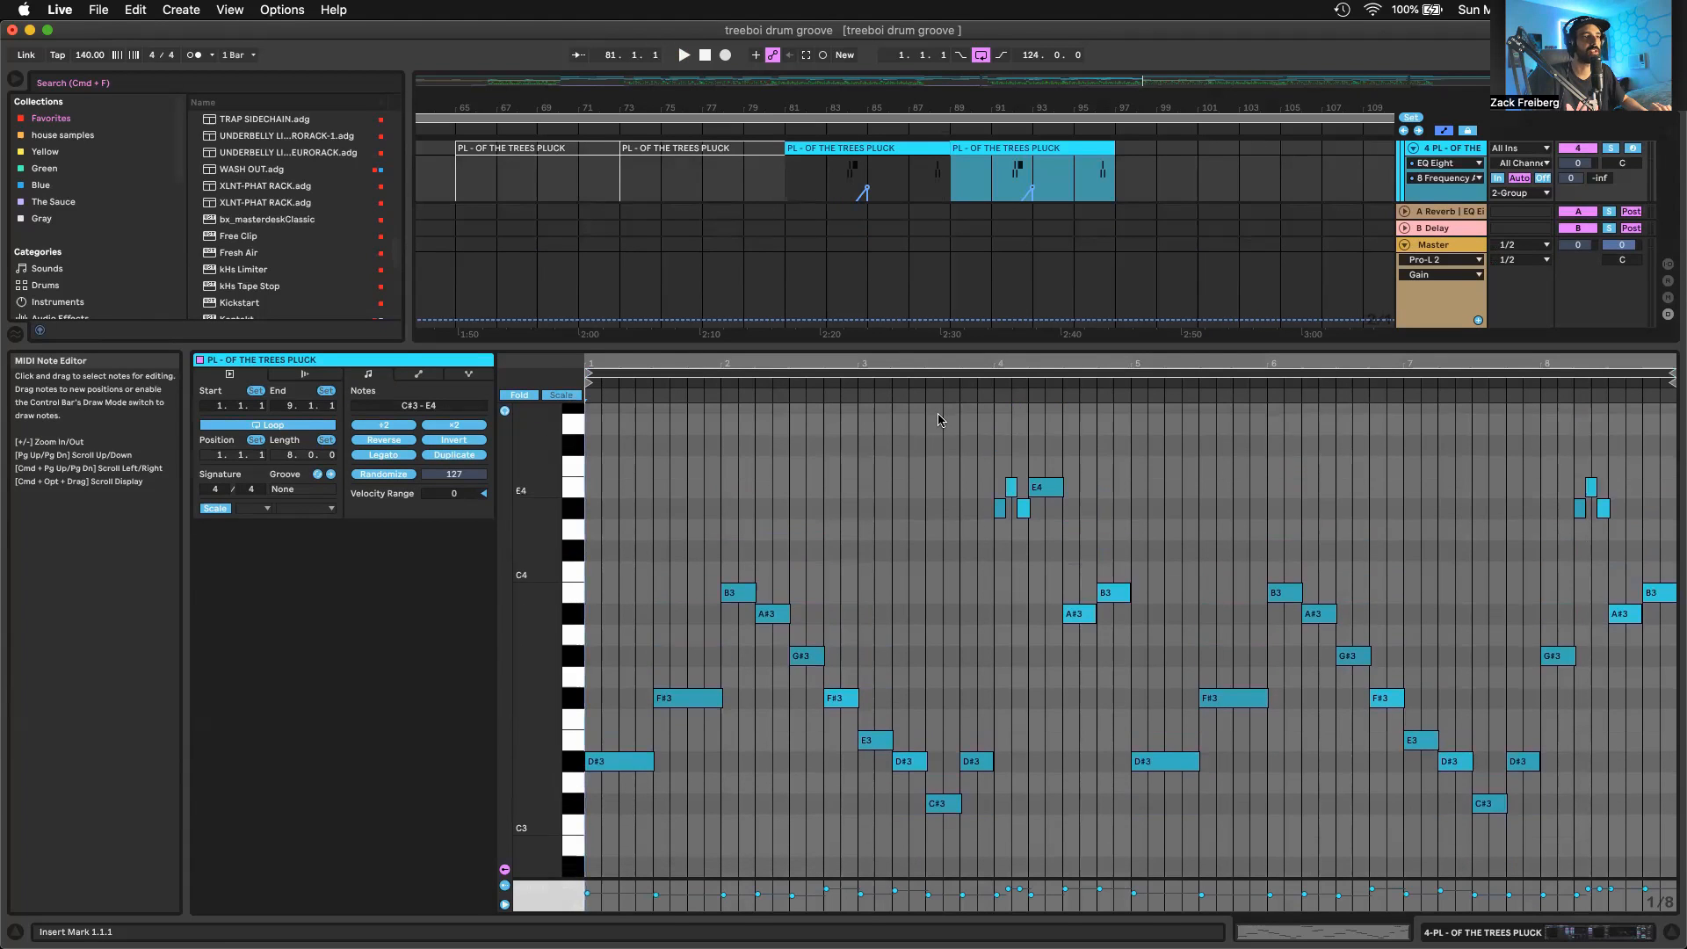
scroll(939, 420, "down", 3)
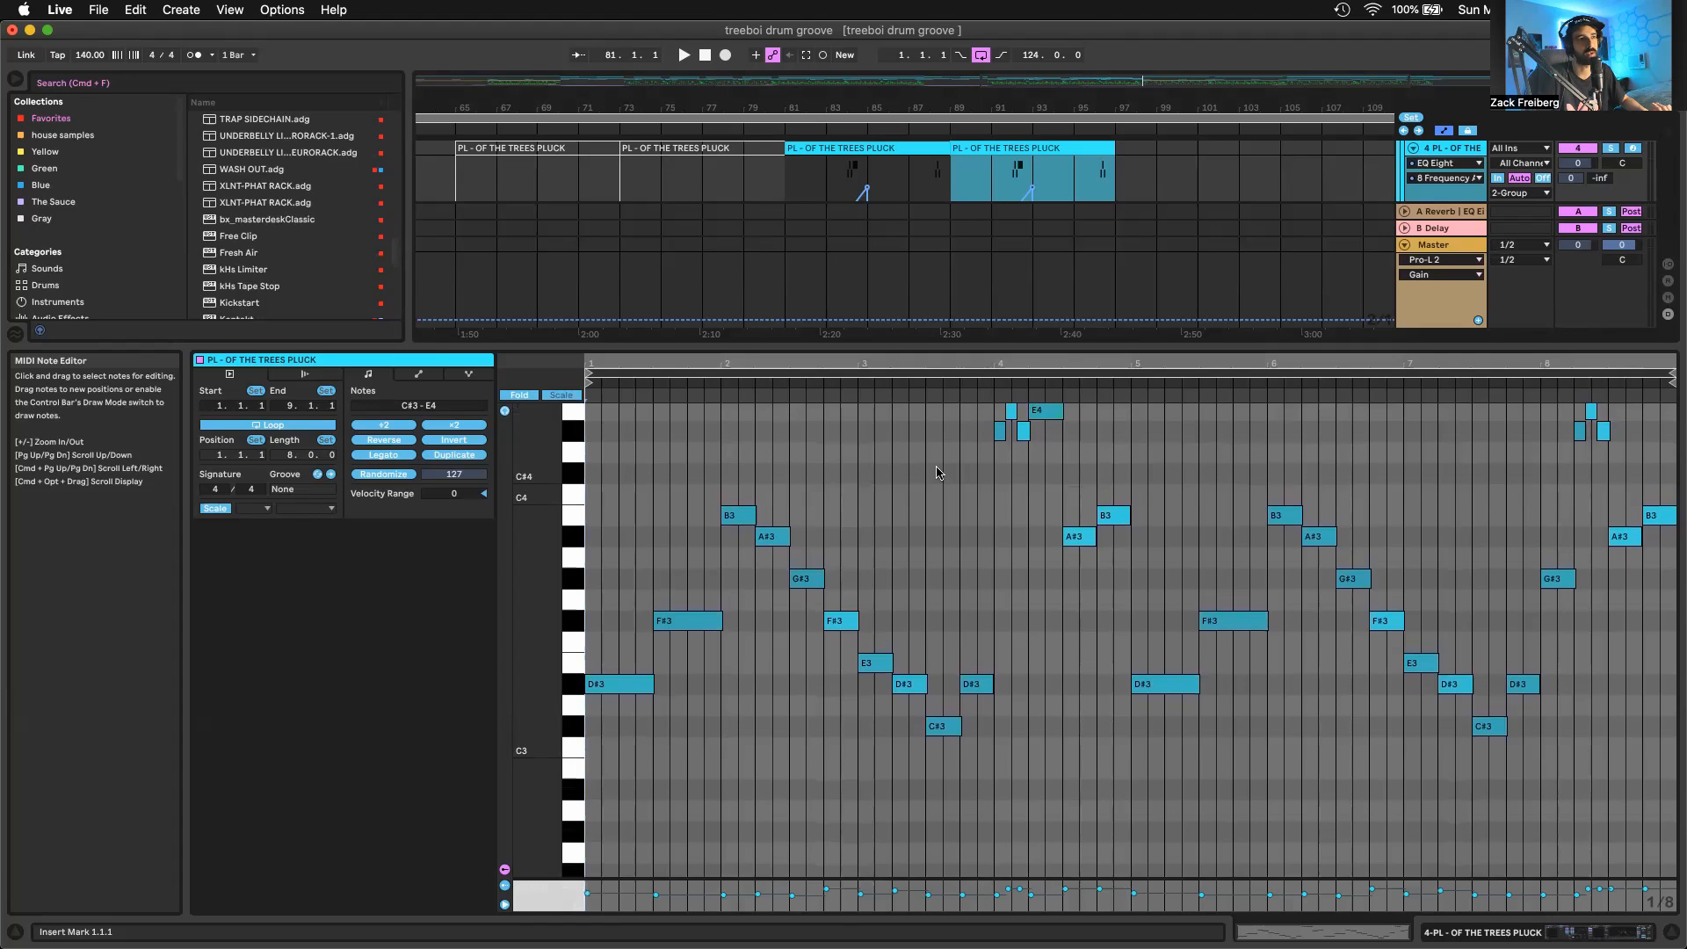
scroll(937, 473, "up", 1)
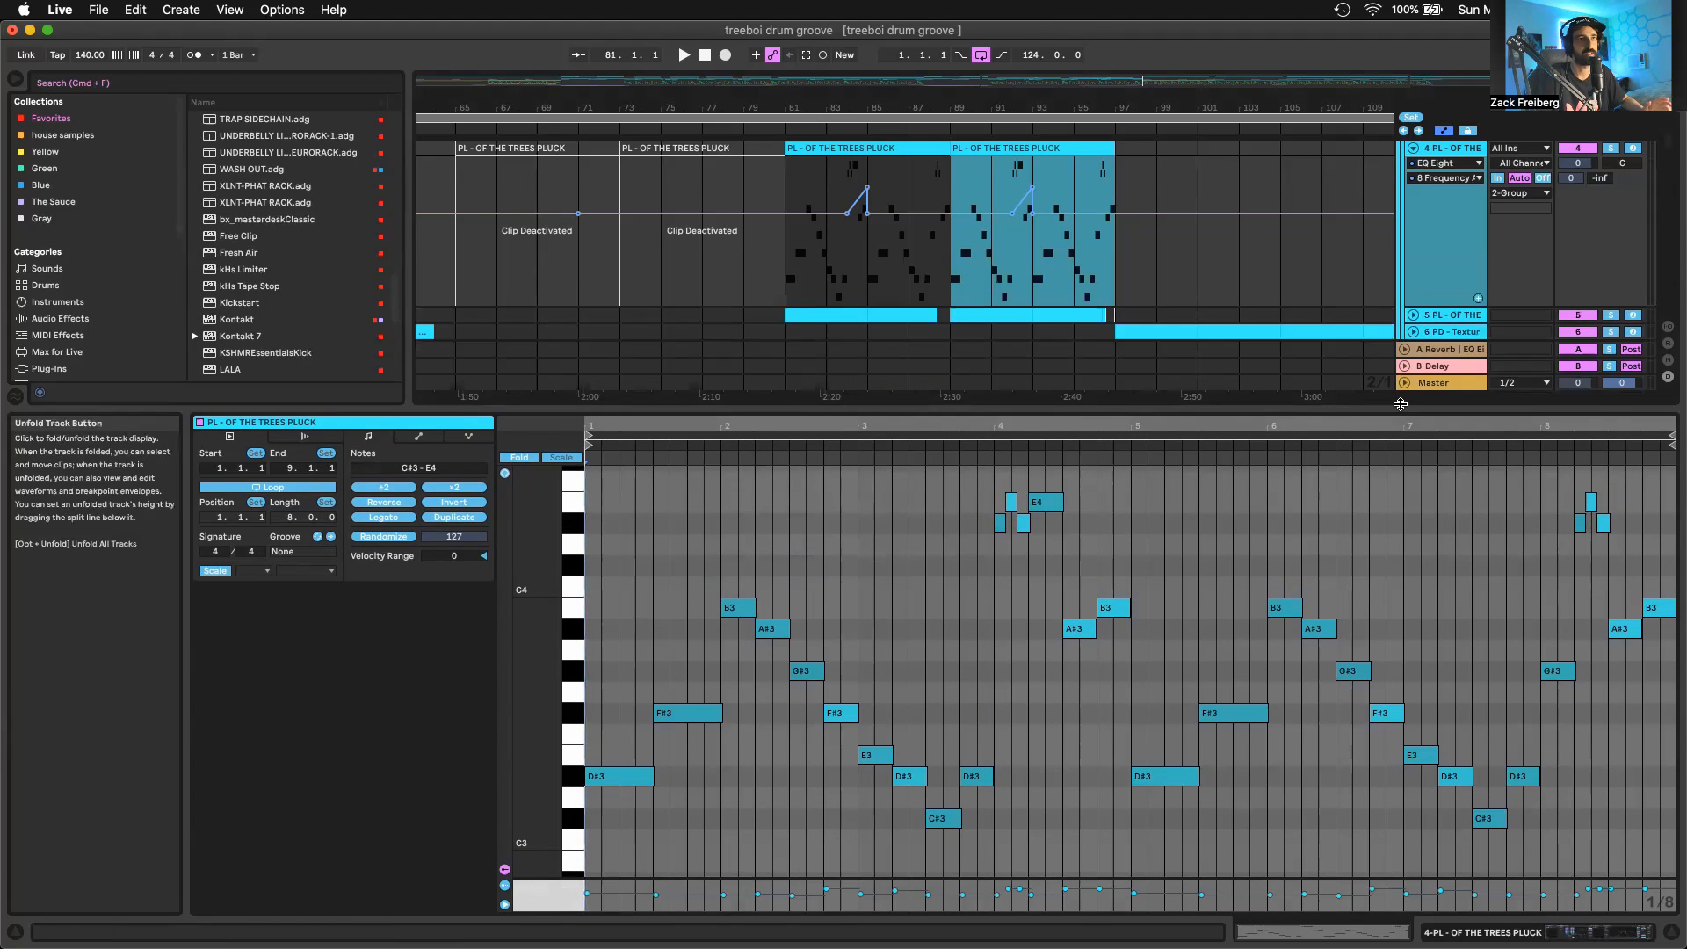
Shrink the note editor, show more of the arrangement and audition the PL - OF THE TREES PLUCK track soloed from bar 81
left_click_drag(1400, 408, 1401, 487)
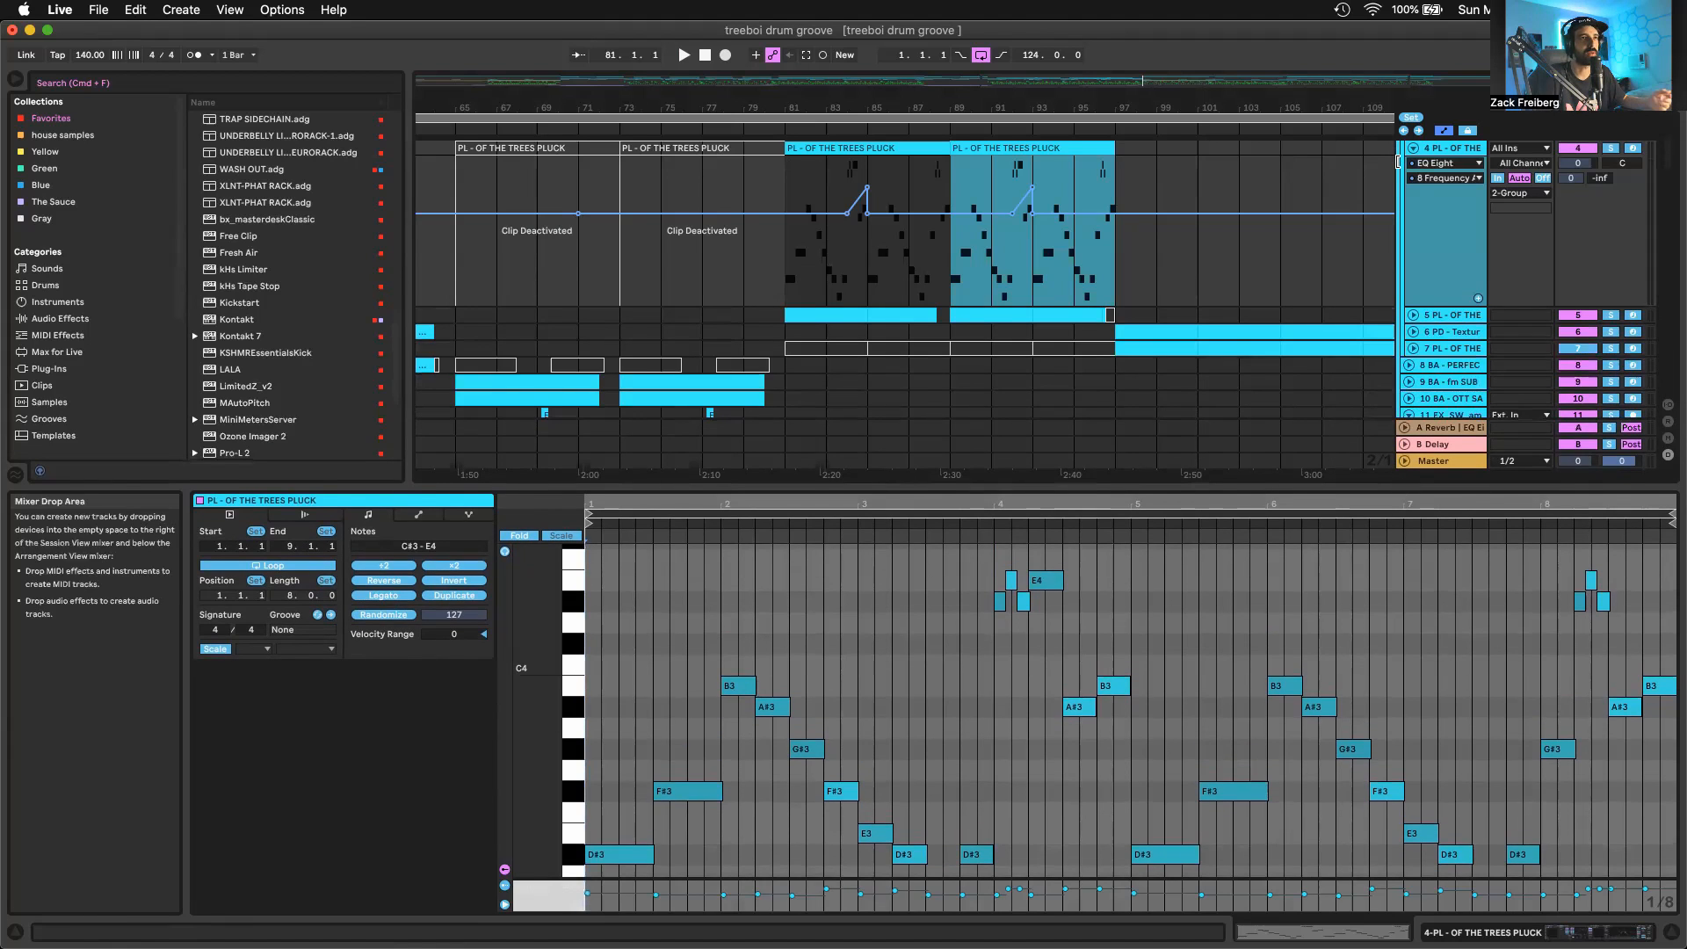
scroll(1367, 161, "up", 1)
mouse_move(1238, 82)
left_mouse_down()
mouse_move(1238, 40)
mouse_move(1224, 72)
left_mouse_up()
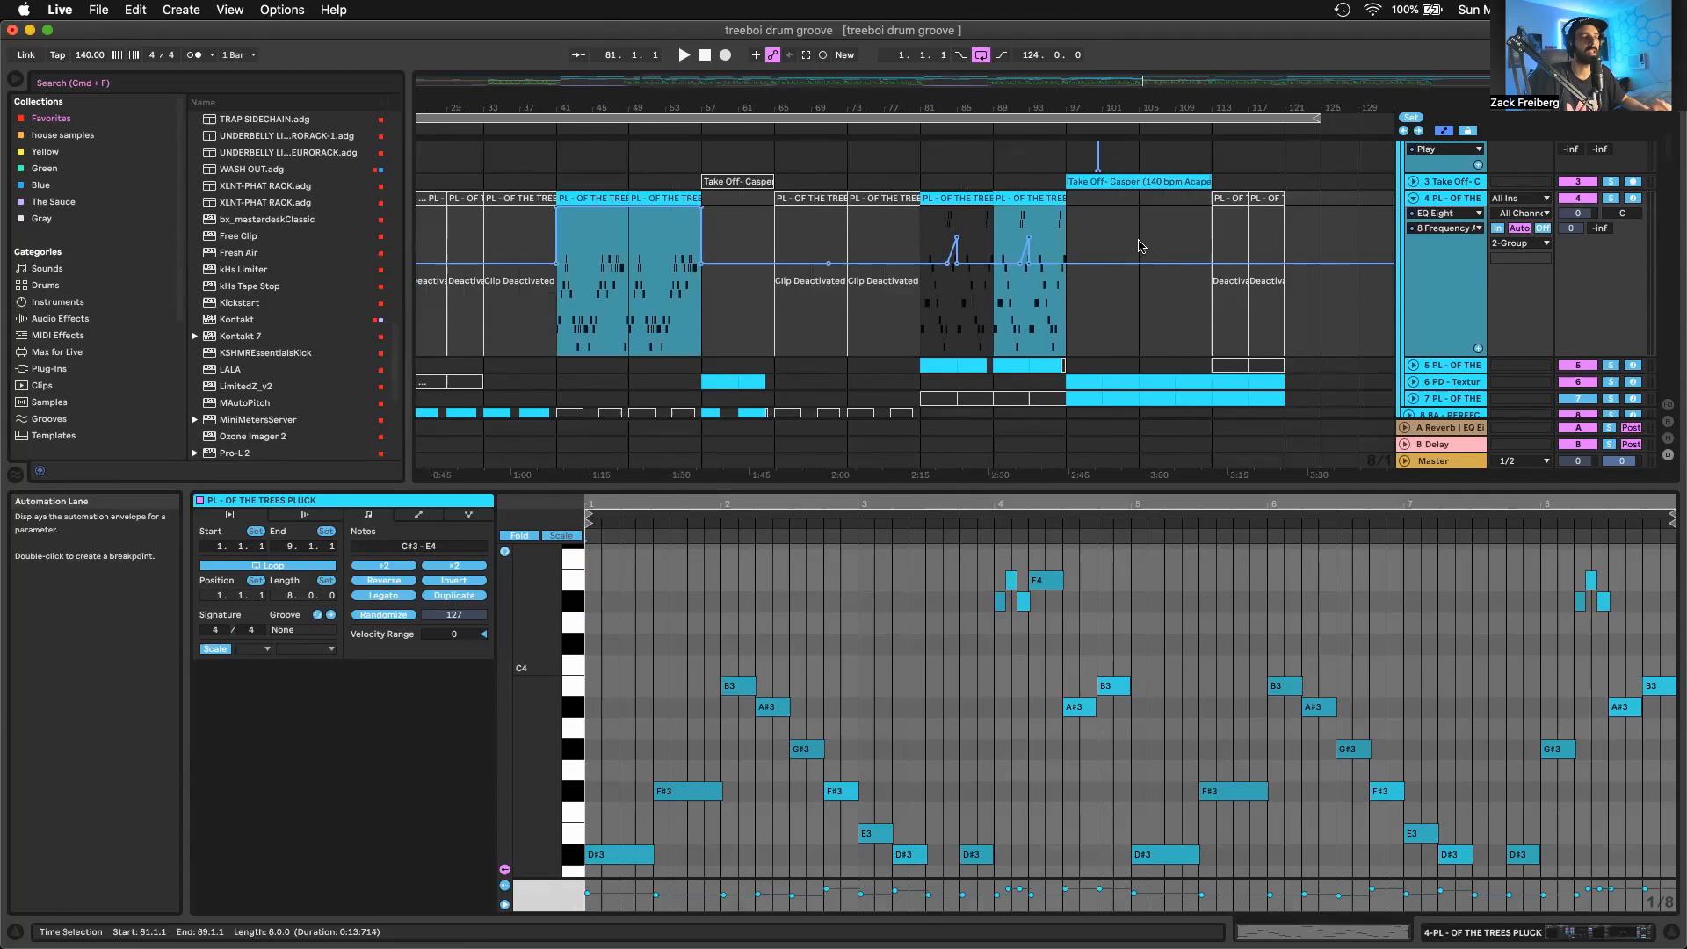
left_click(1611, 199)
key("space")
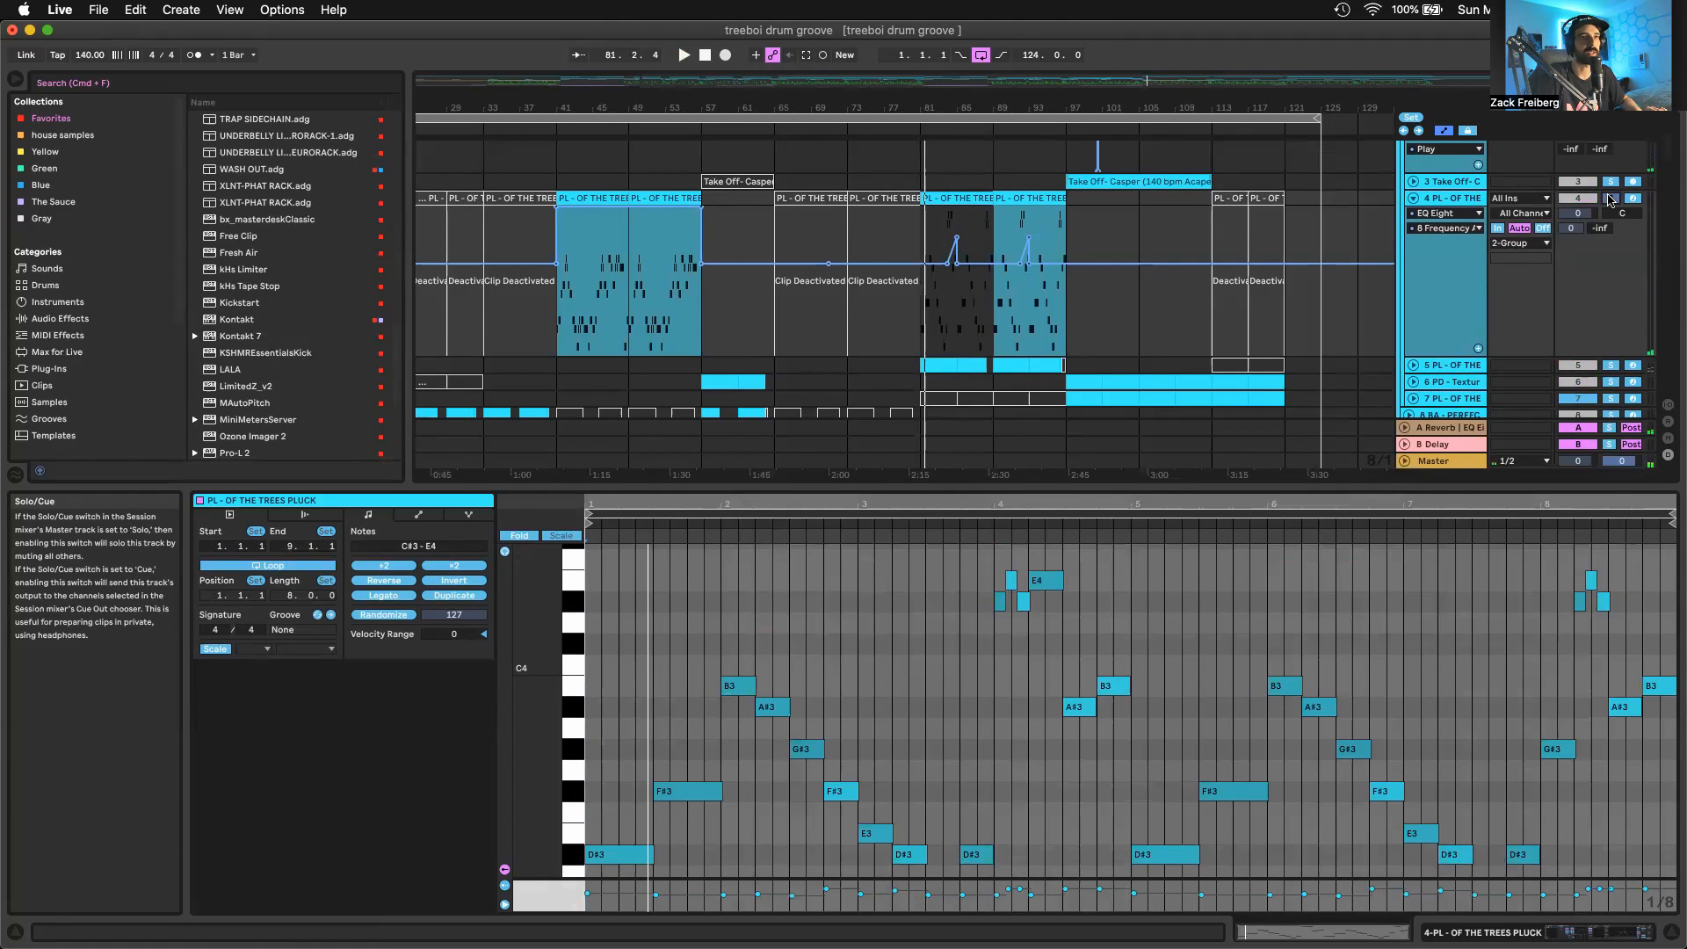
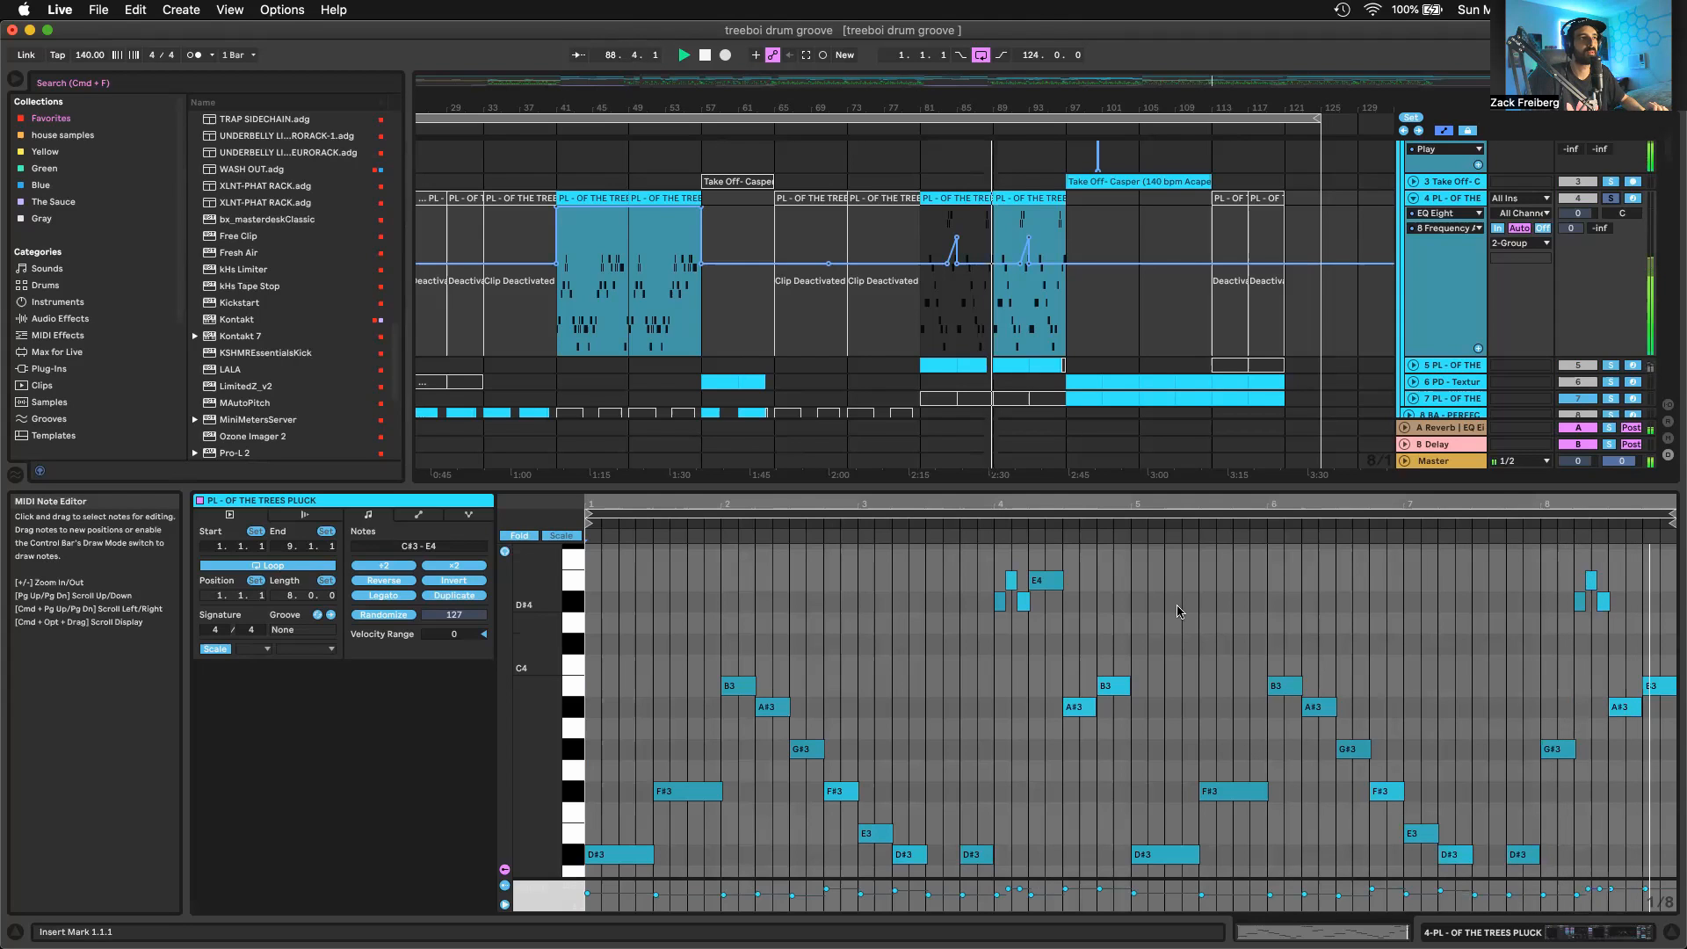
Open the bar 81 clip on track 5, the second PL - OF THE TREES PLUCK track, unfold that track and audition it soloed
left_click(938, 364)
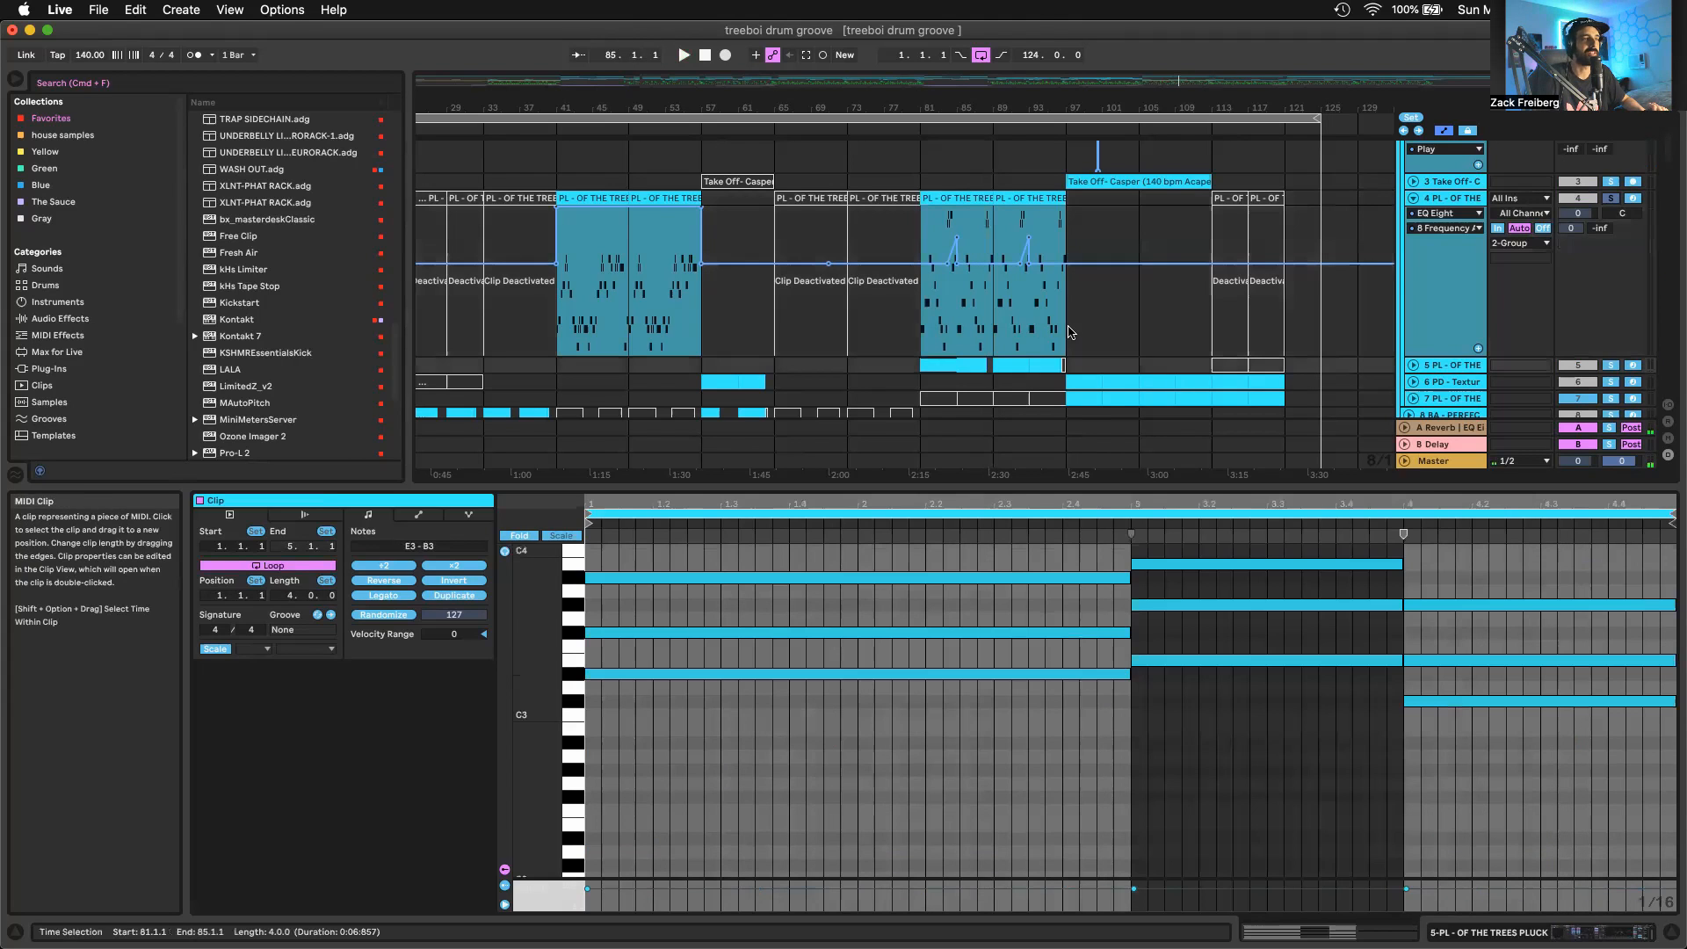
left_click(1415, 365)
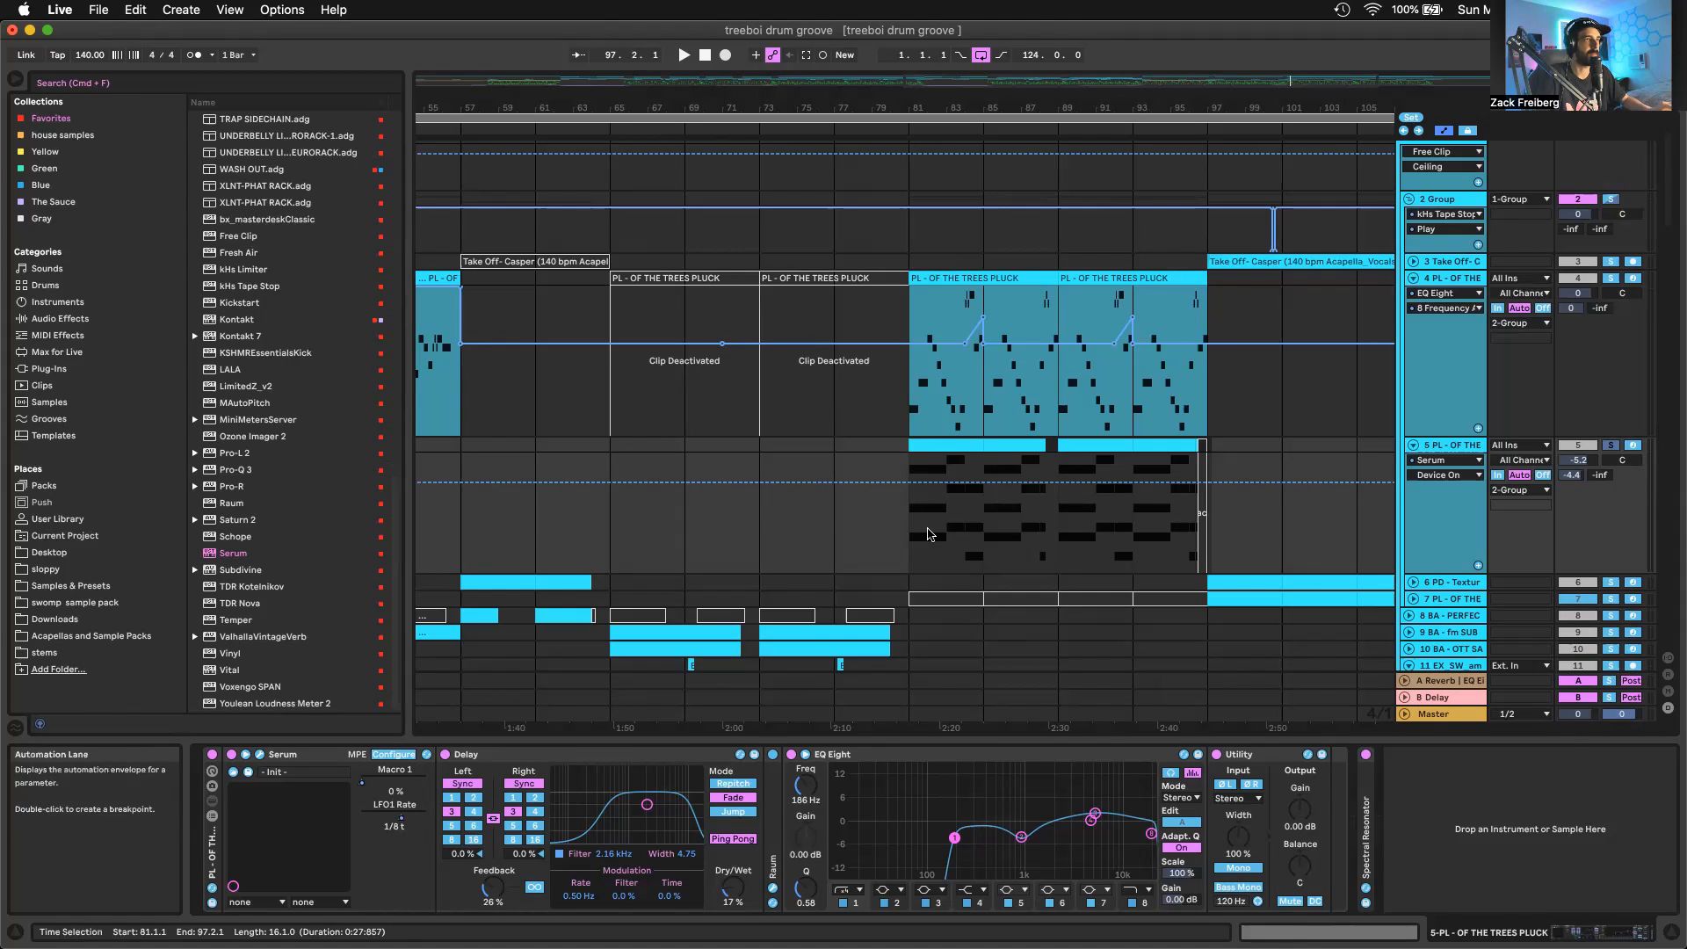
left_click(934, 442)
key("space")
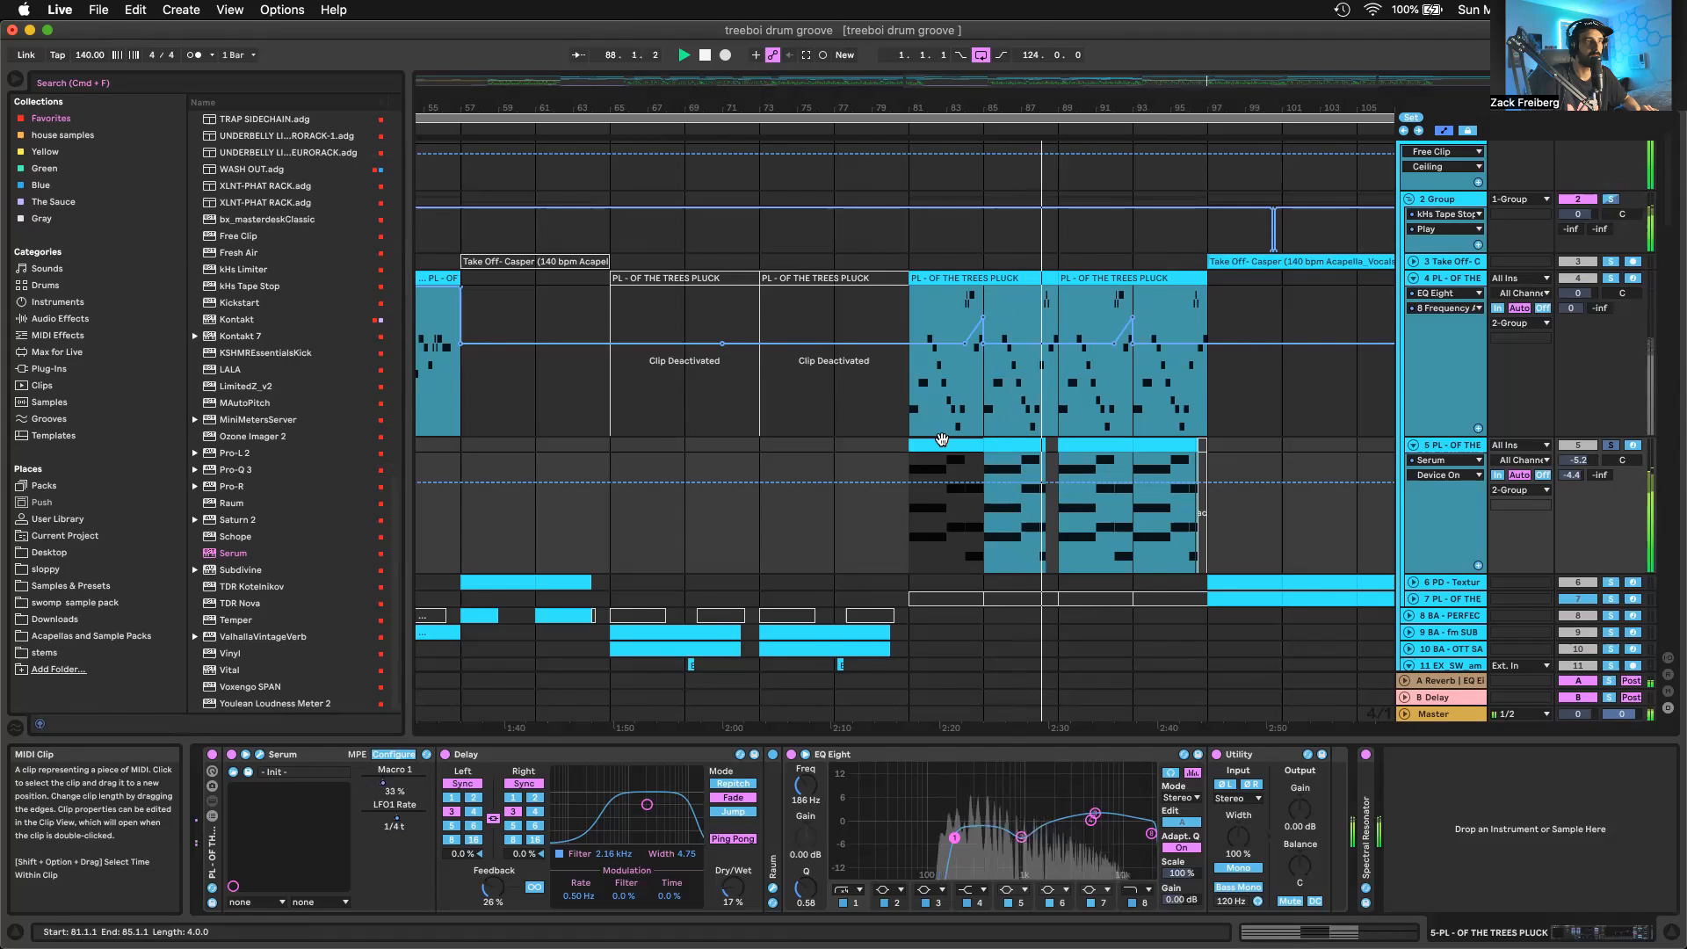
key("space")
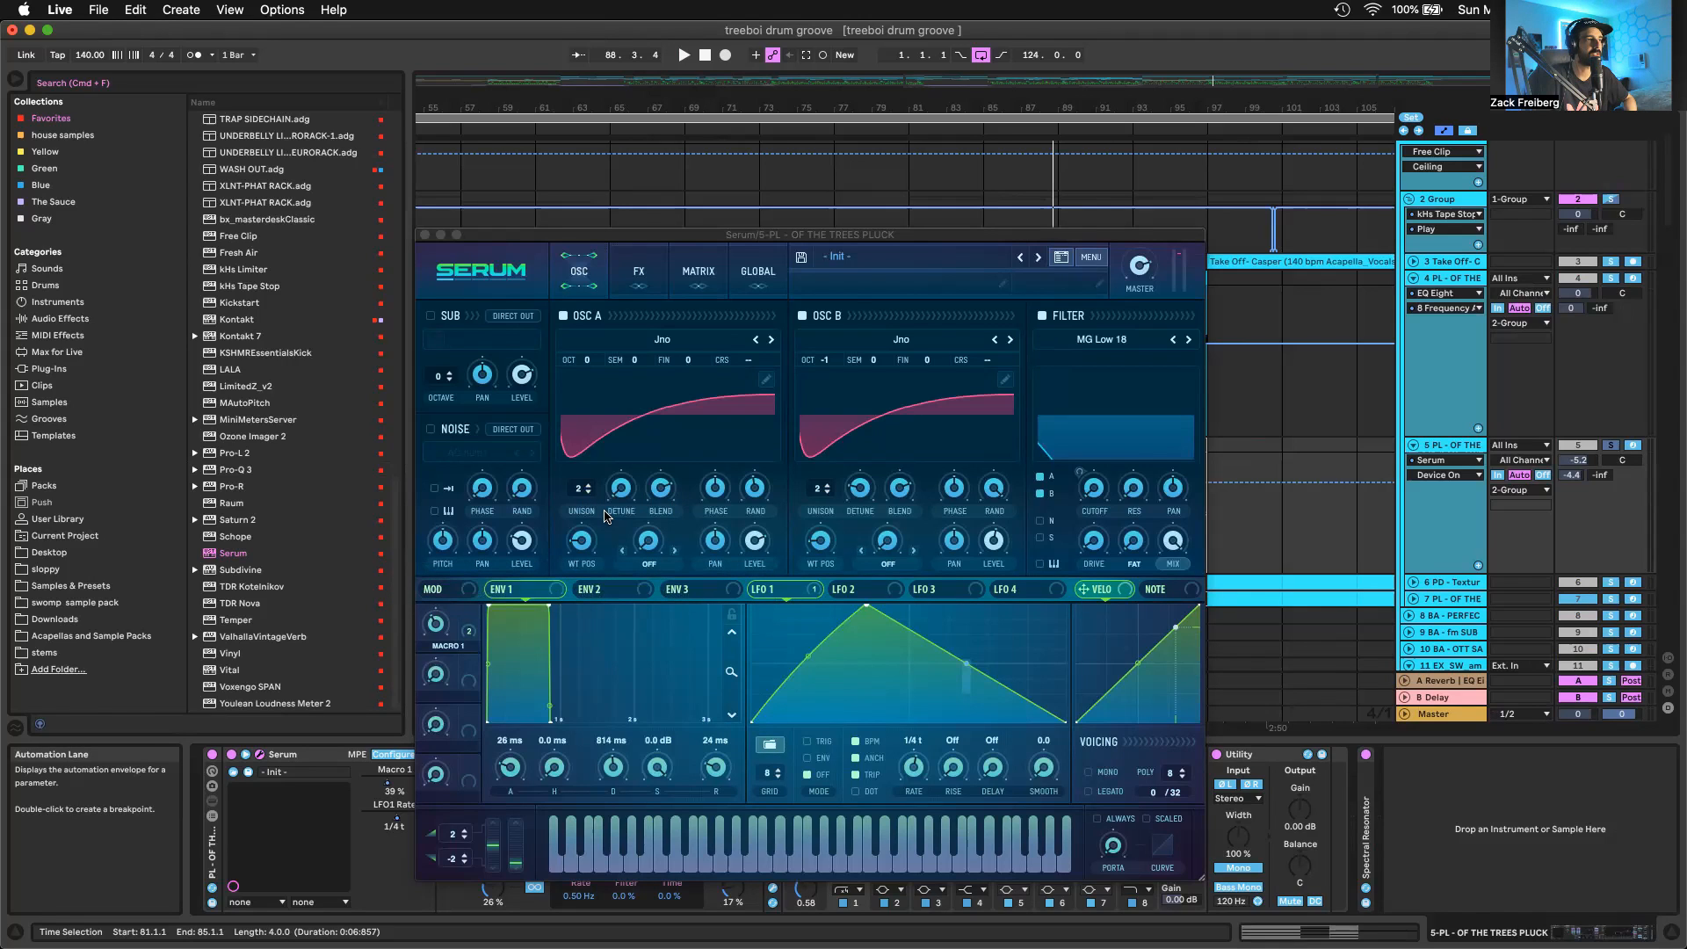
Check both Serum oscillators' random phase and level, and set LFO 1 to TRIG mode with a 1/256 rise
left_click(753, 490)
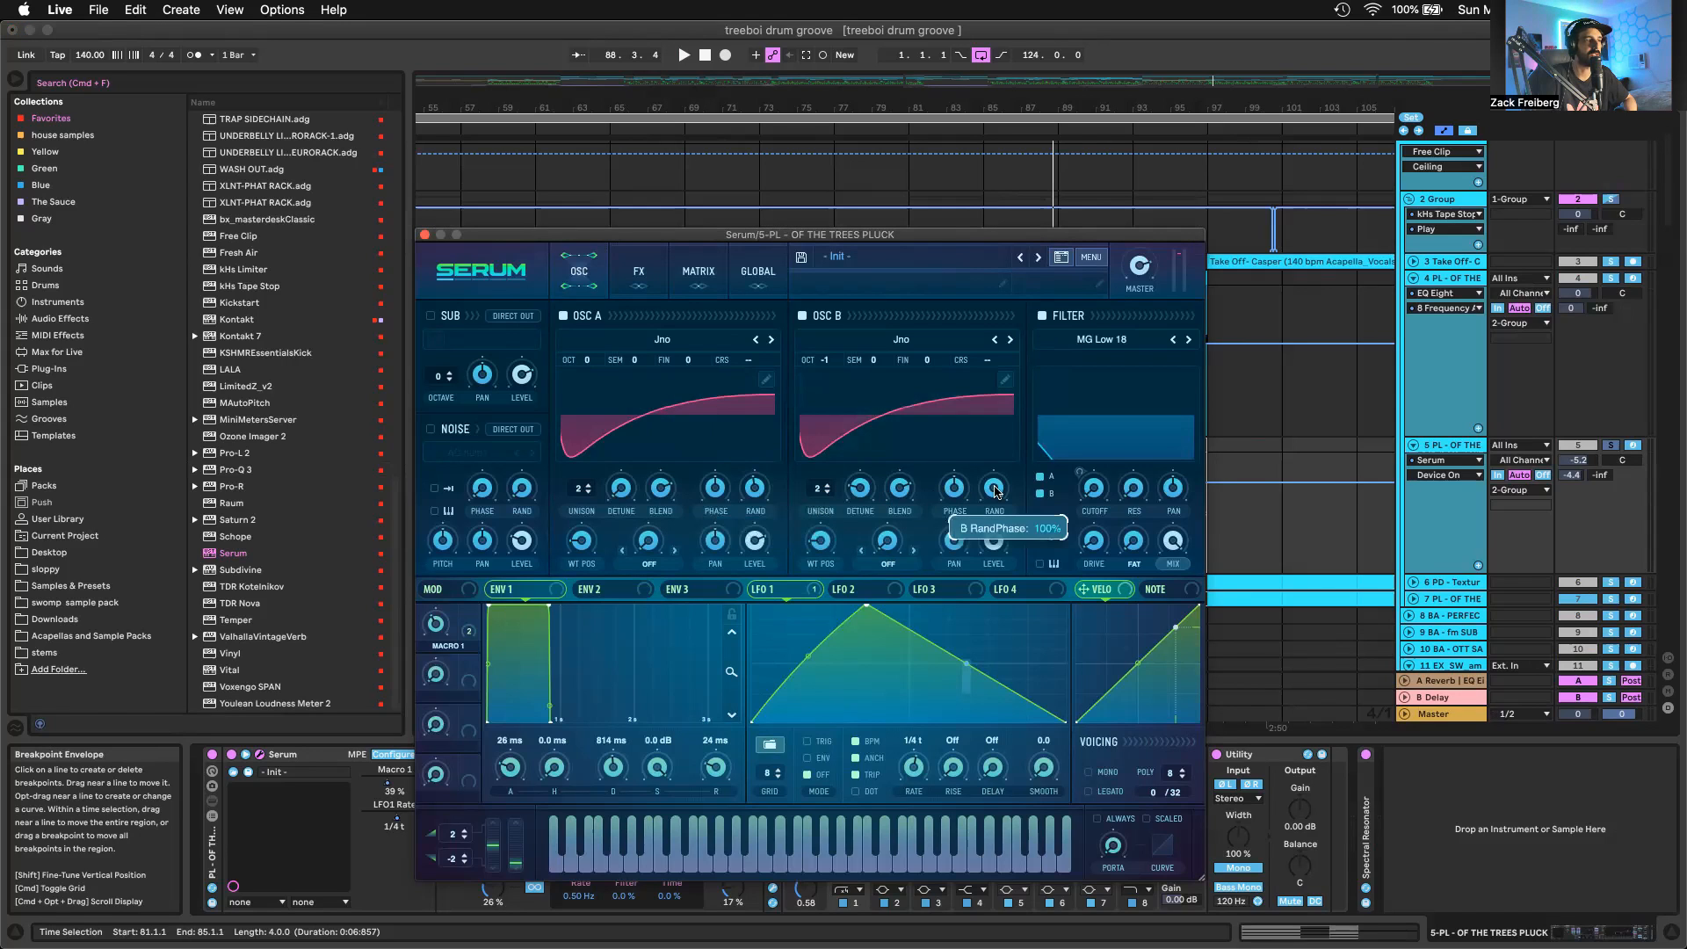
mouse_move(756, 545)
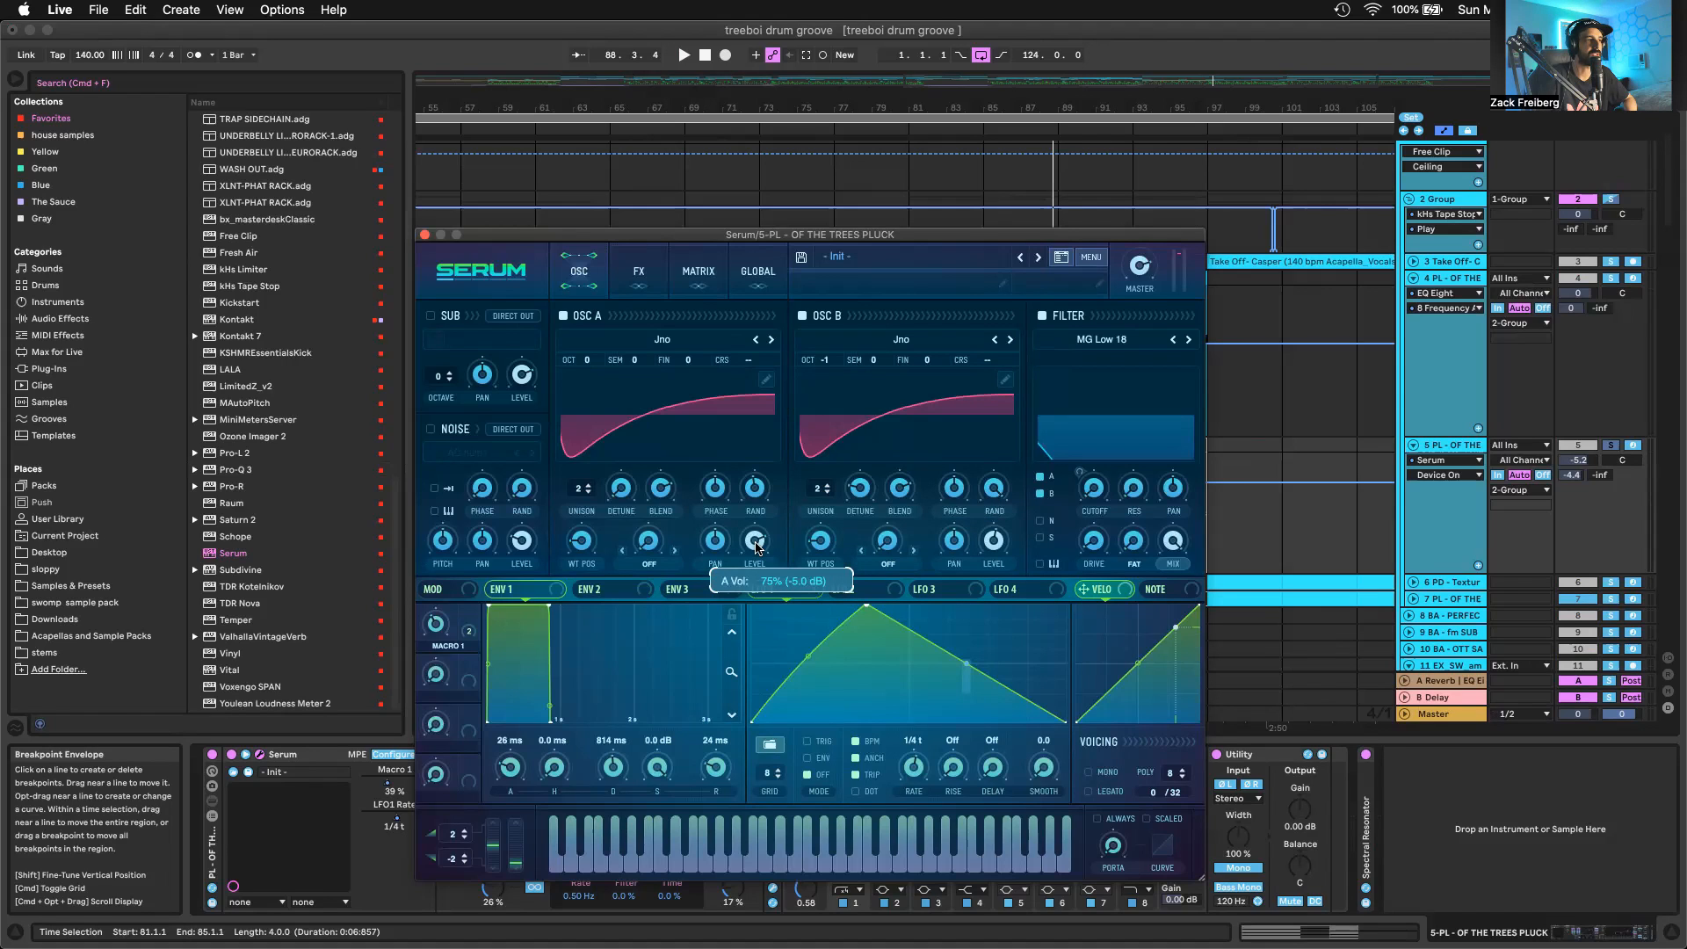
mouse_move(1003, 543)
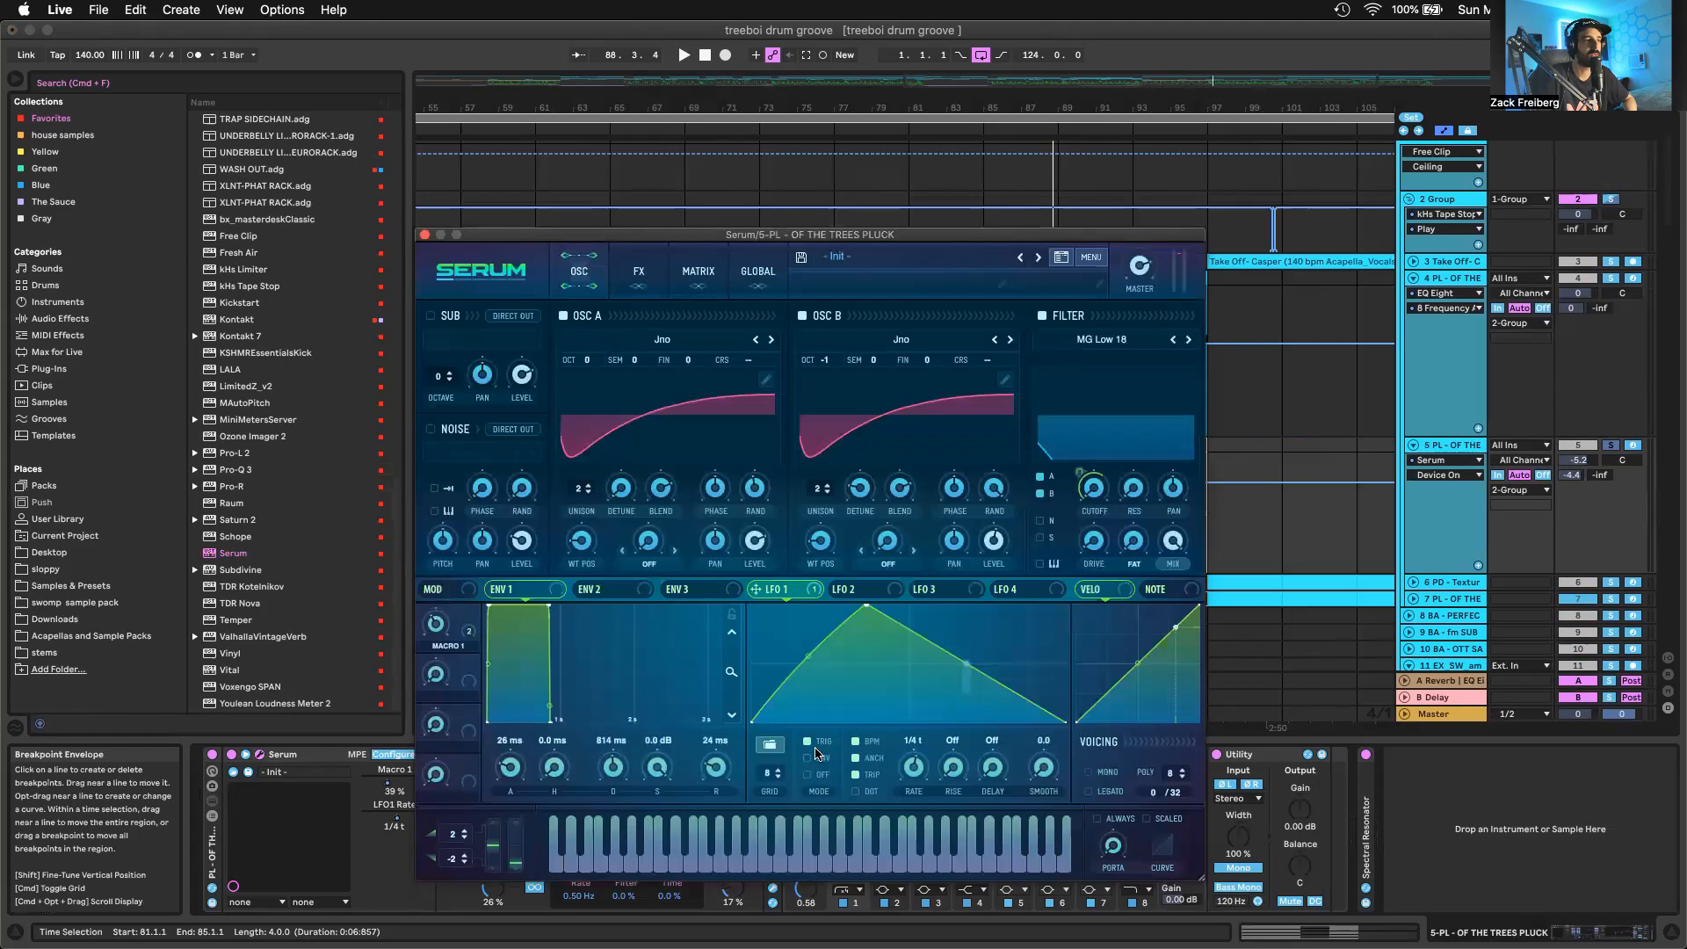
left_click_drag(949, 763, 905, 780)
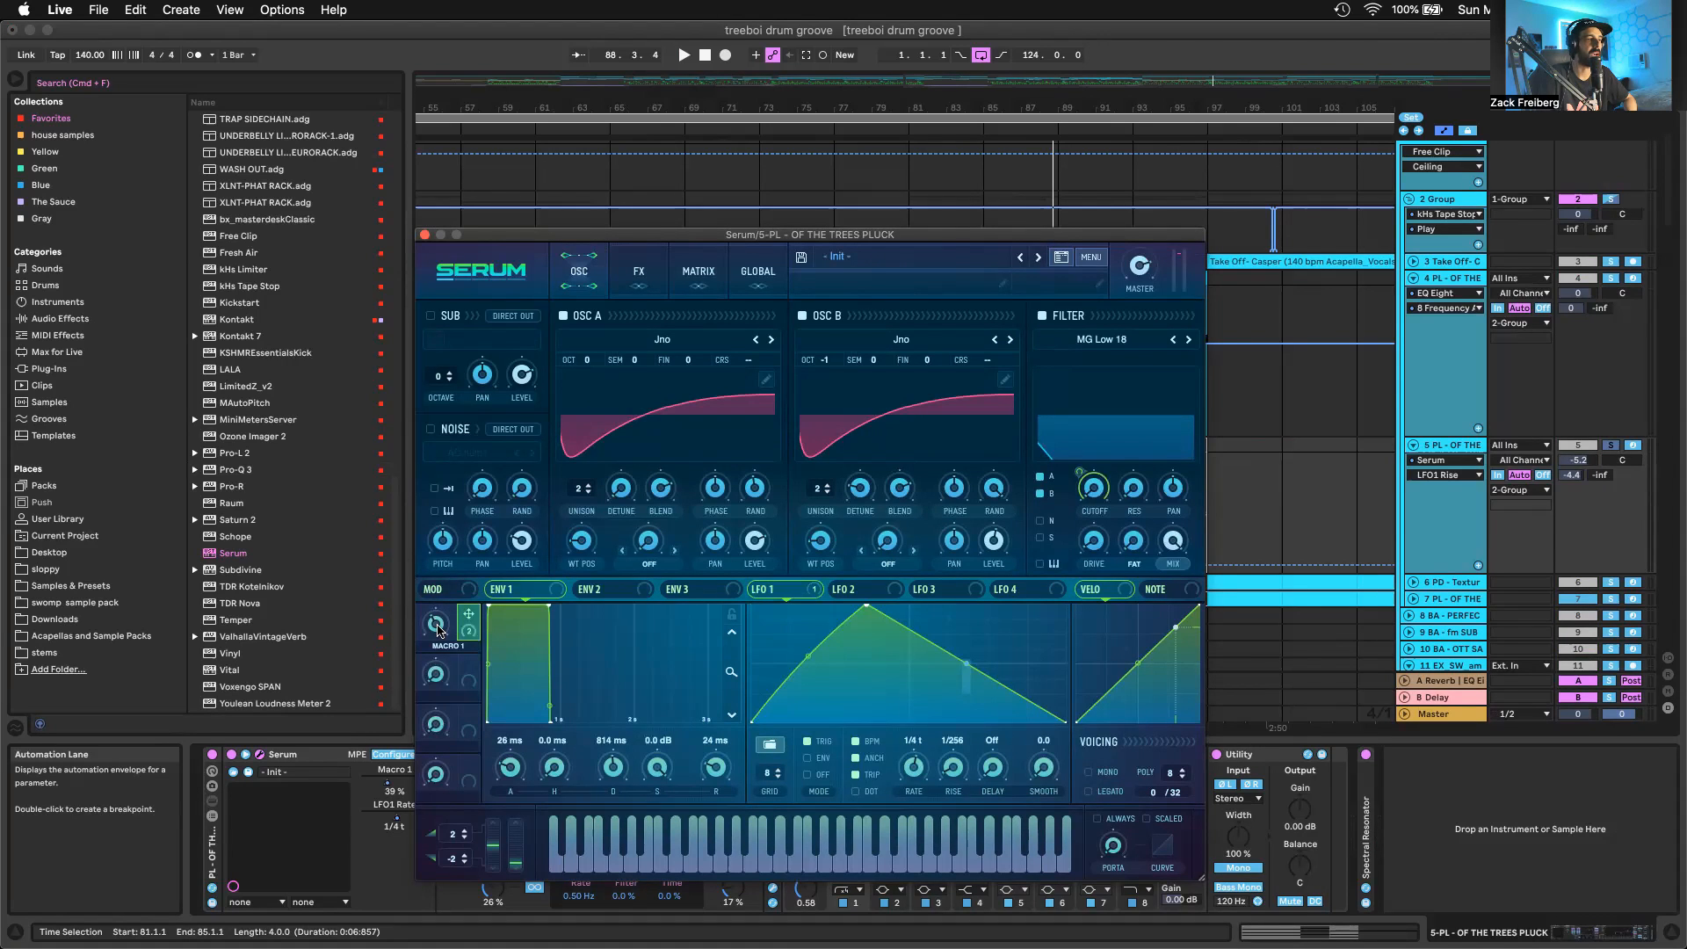
Check which destinations Macro 1 modulates in Serum and bend LFO 1's falling slope inward
mouse_move(466, 613)
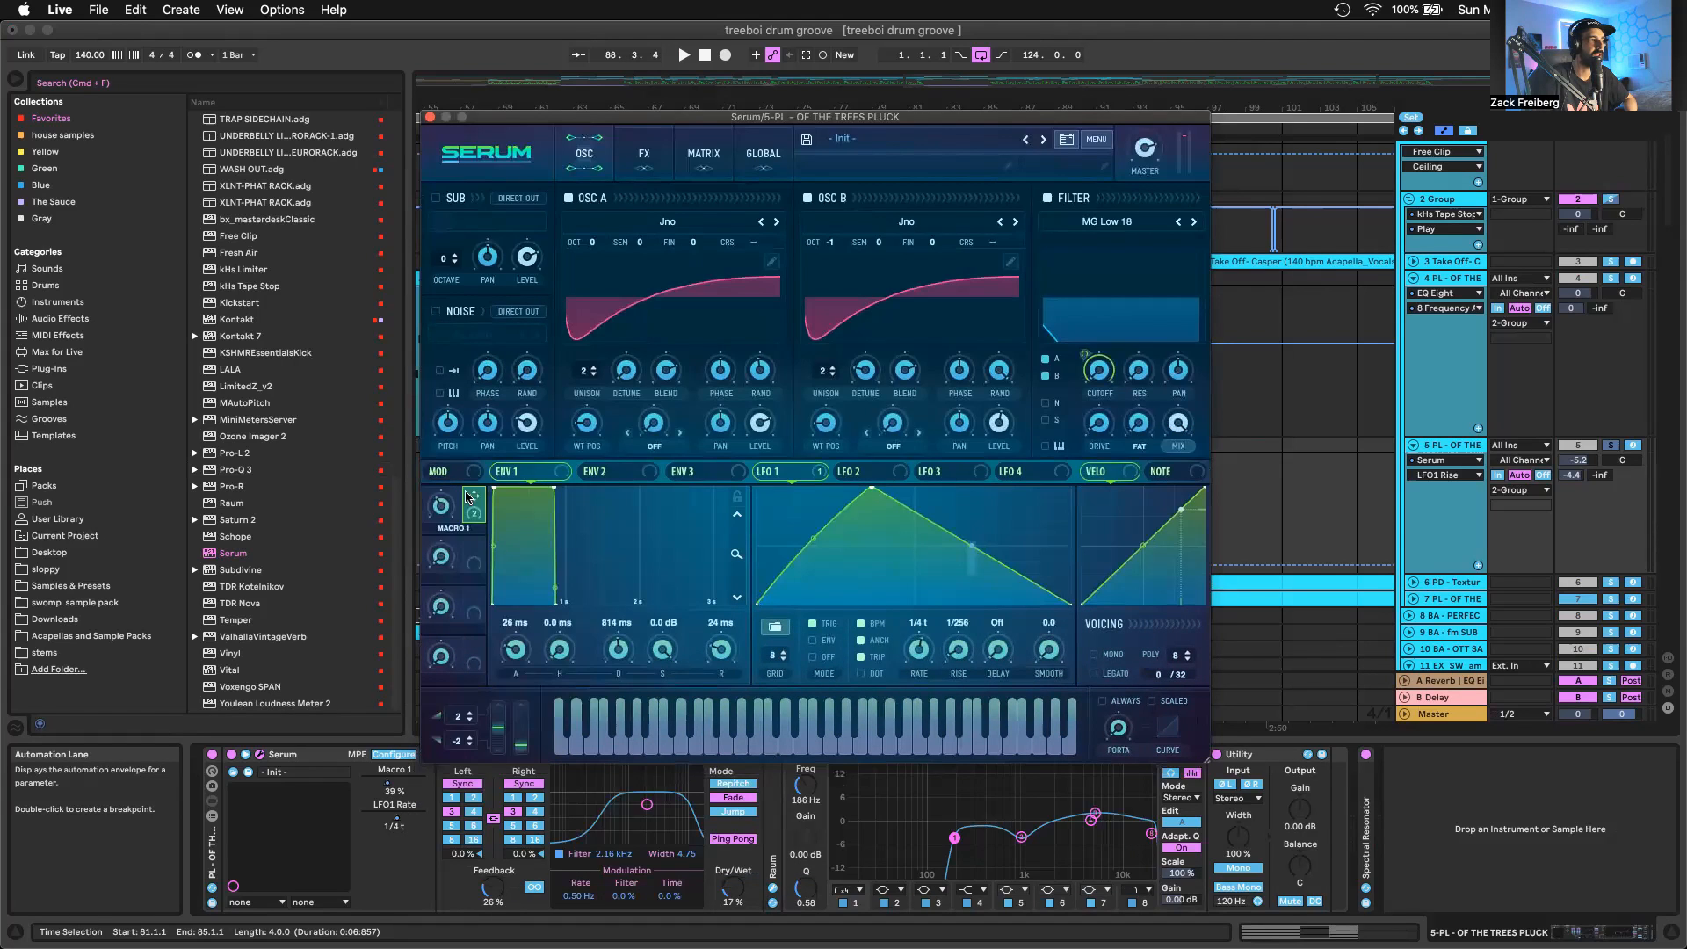
right_click(469, 498)
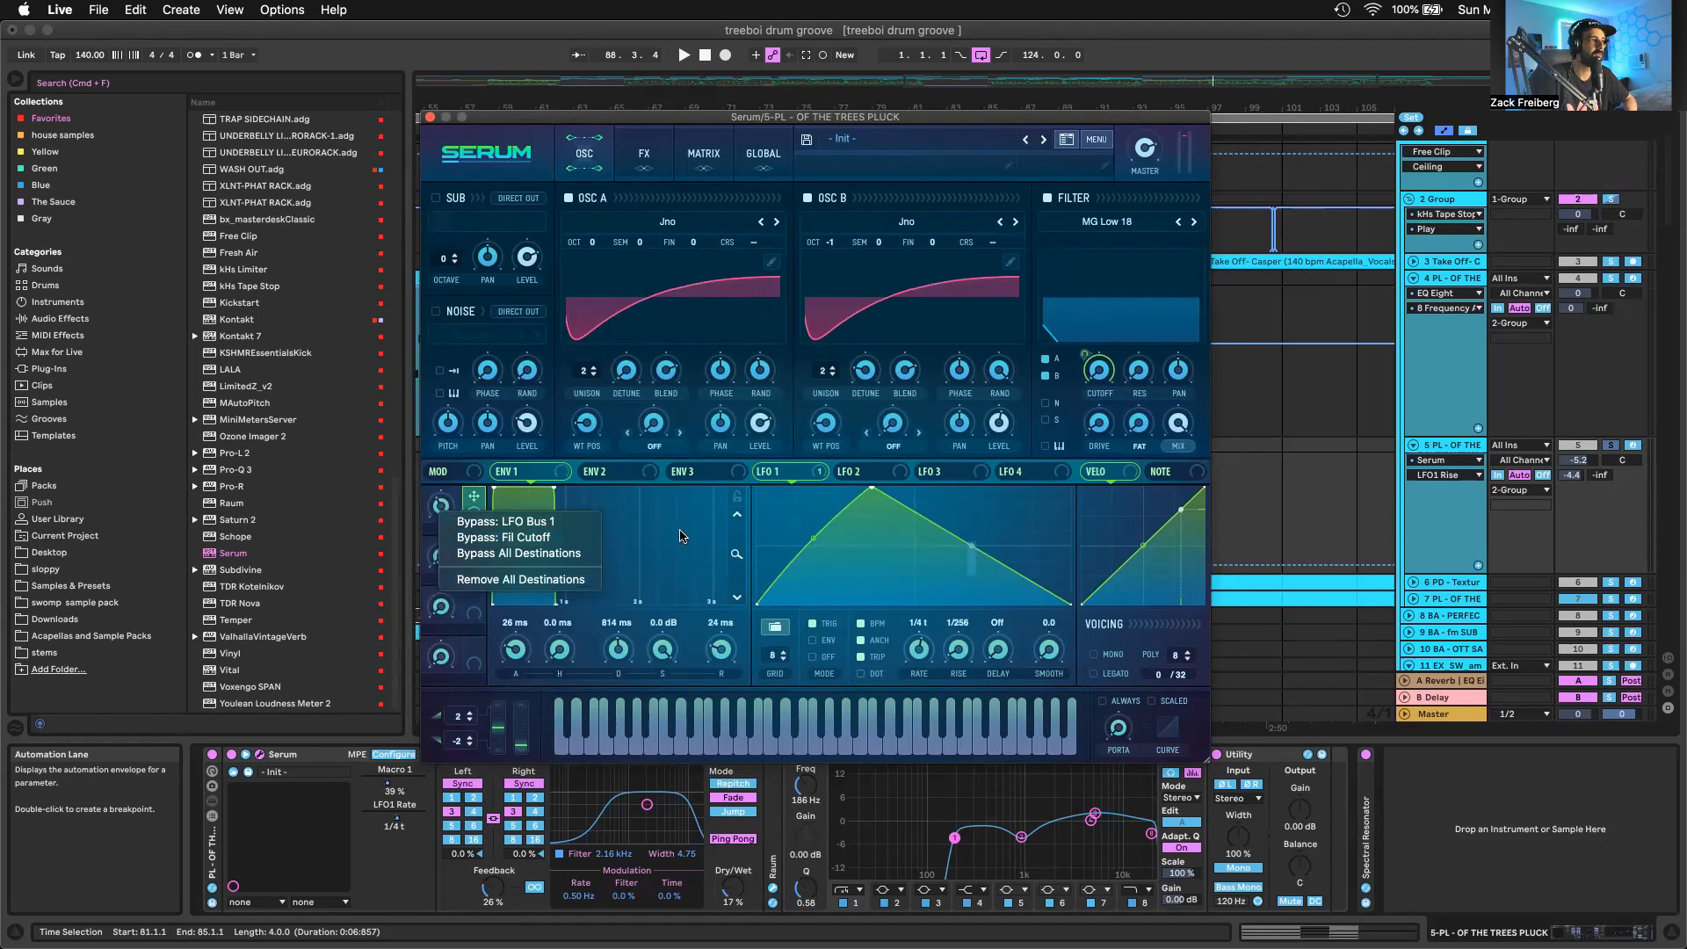
left_click(970, 548)
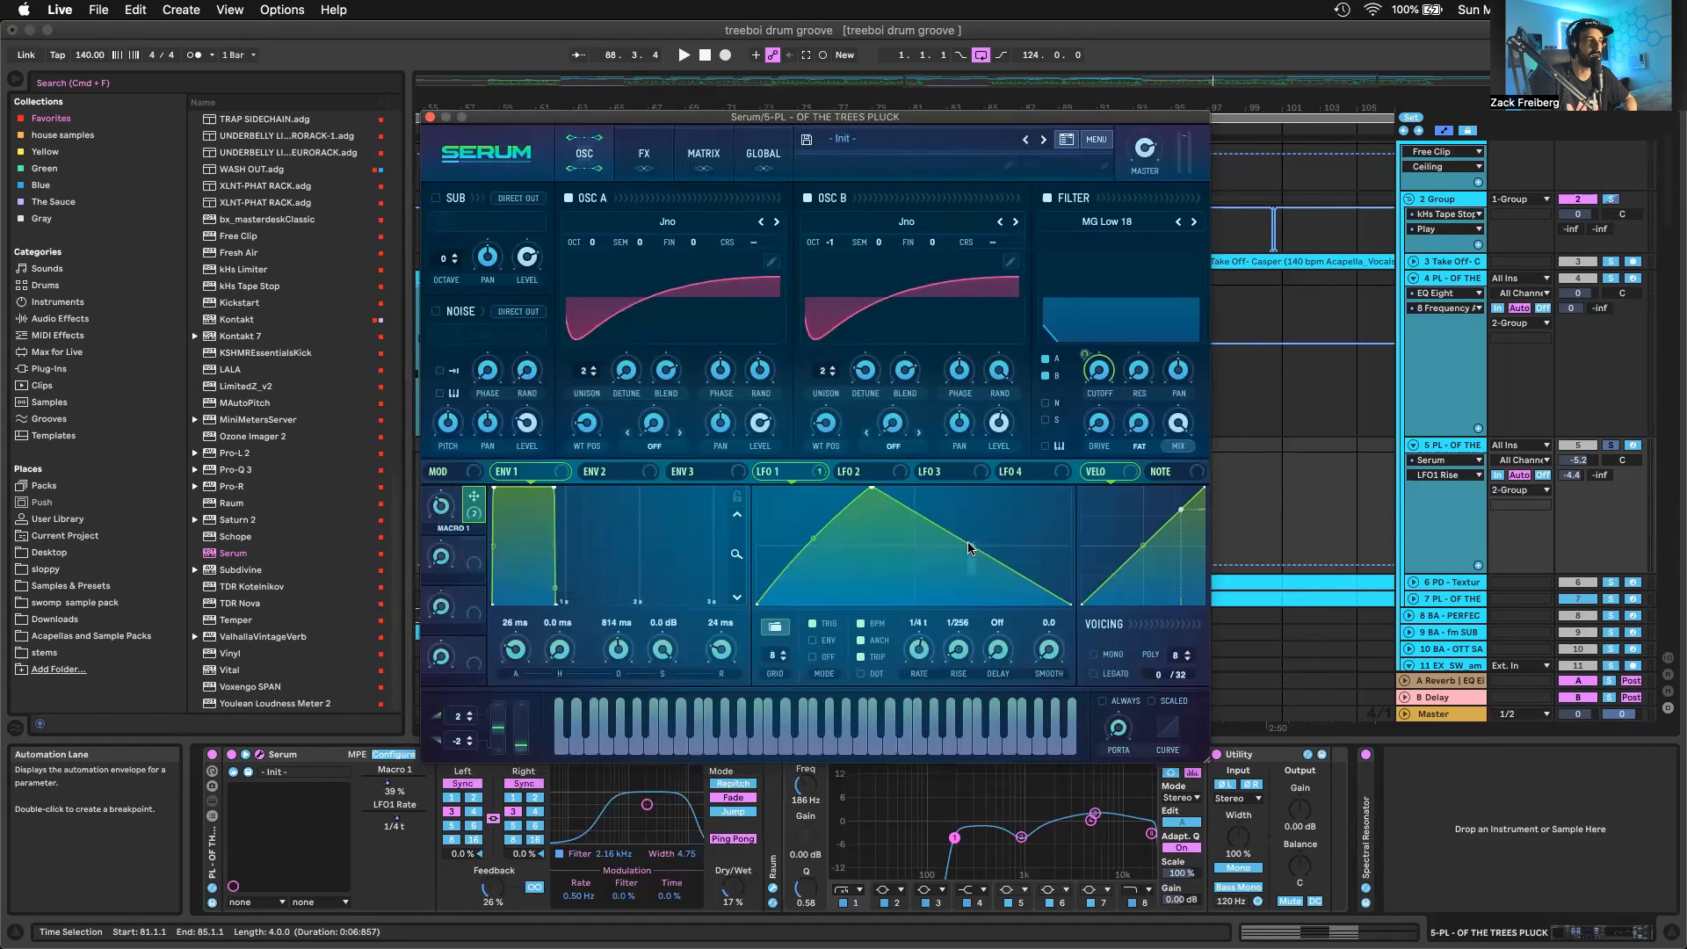
Show Macro 1's automation on track 5, look over Serum's effects page and close the plug-in window
left_click(440, 508)
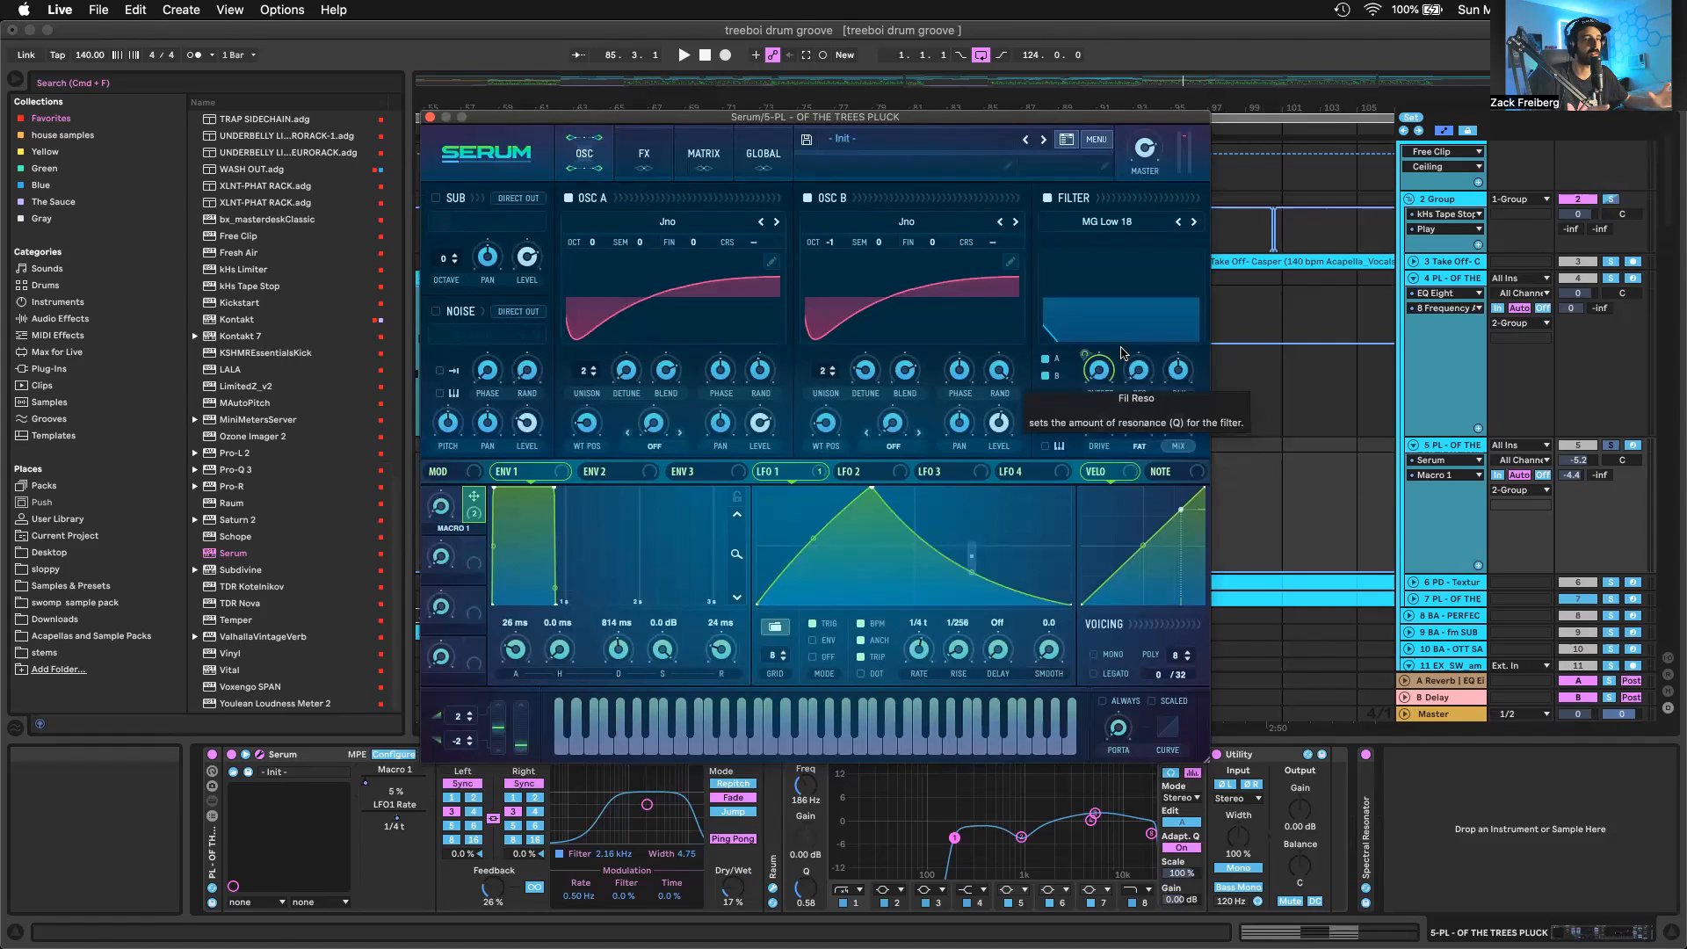
left_click(644, 154)
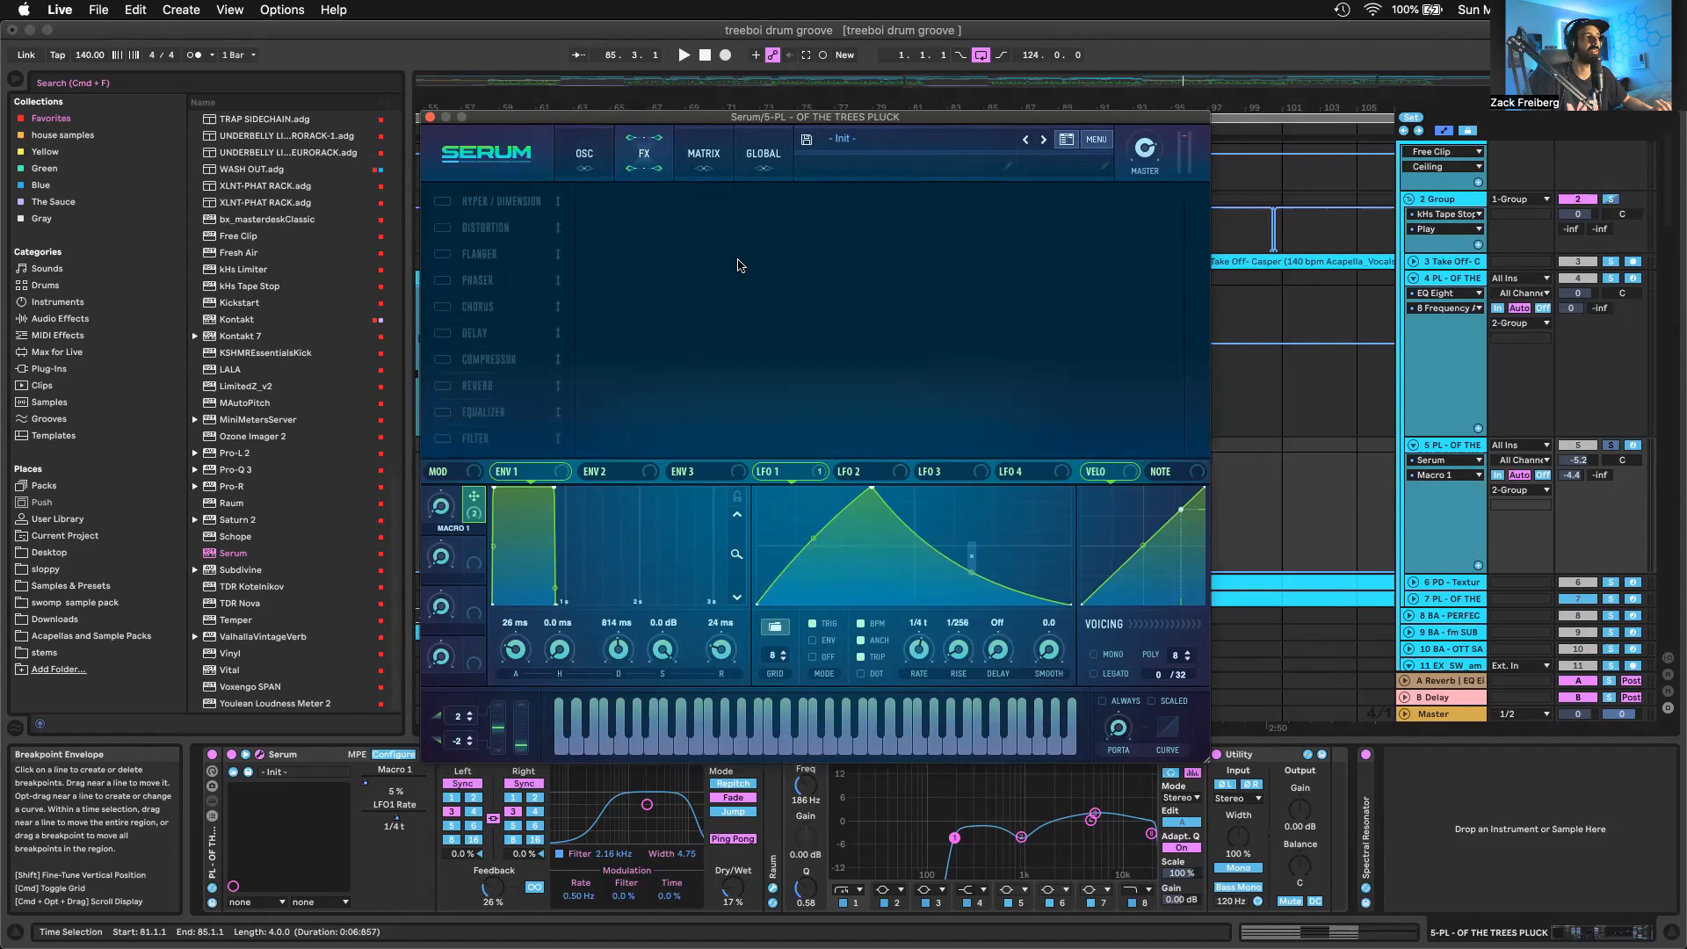
left_click(431, 117)
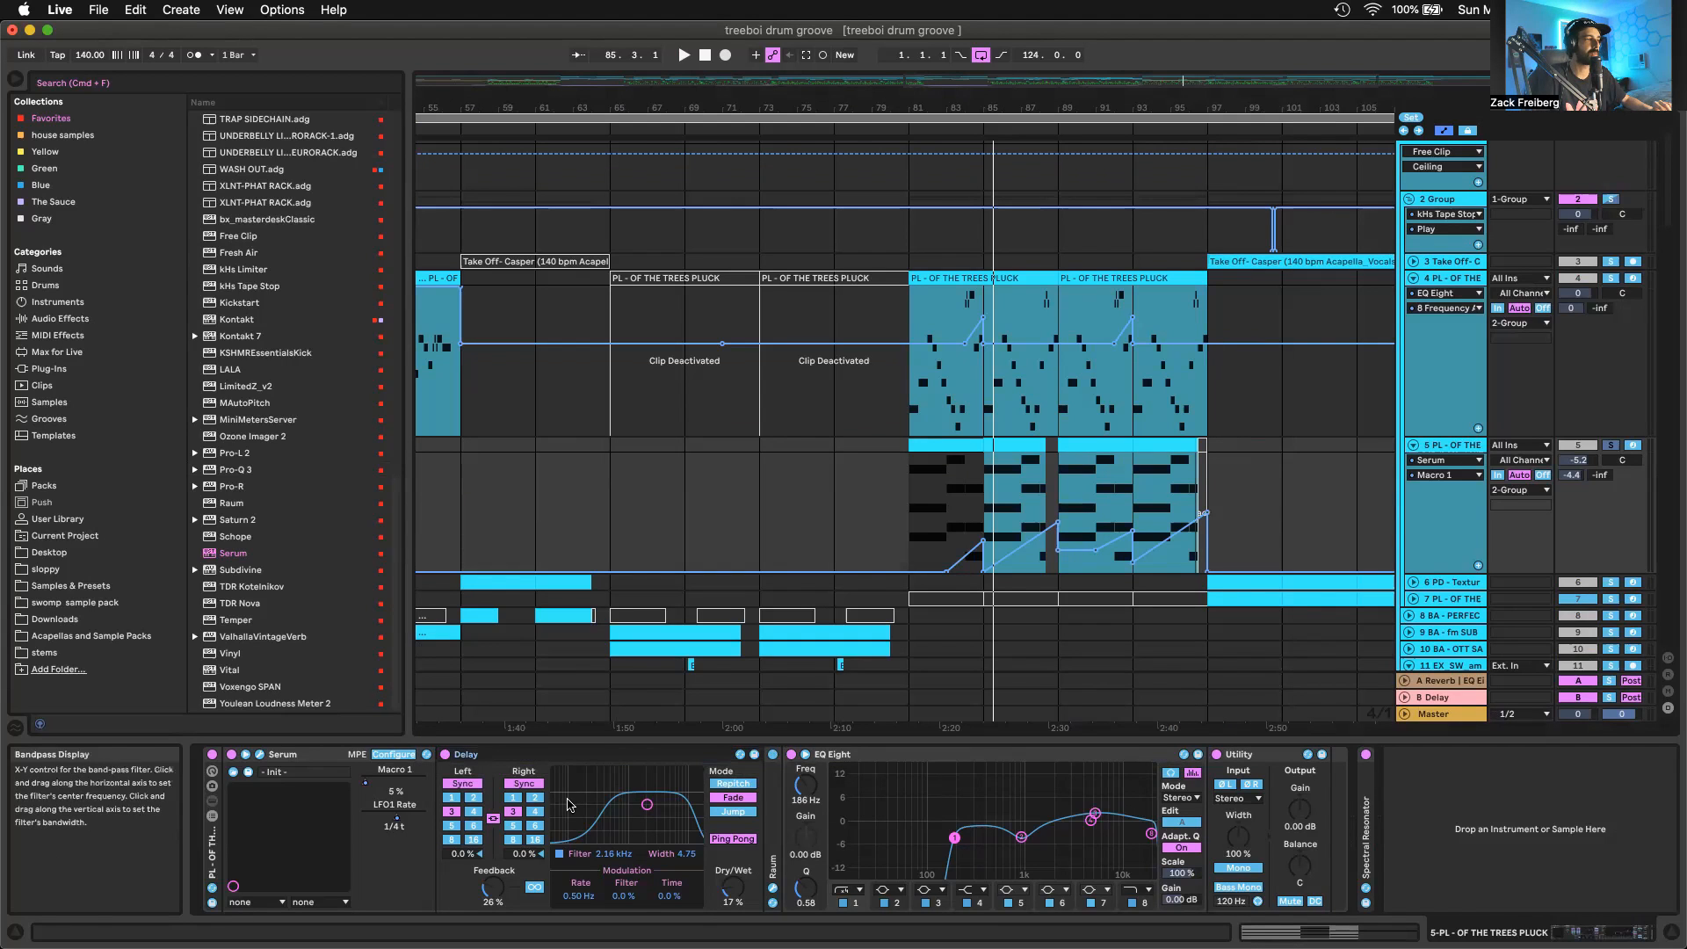
Examine the Delay's dry/wet and feedback, and the EQ Eight's midrange cut and high-frequency boost on track 5
left_click(733, 886)
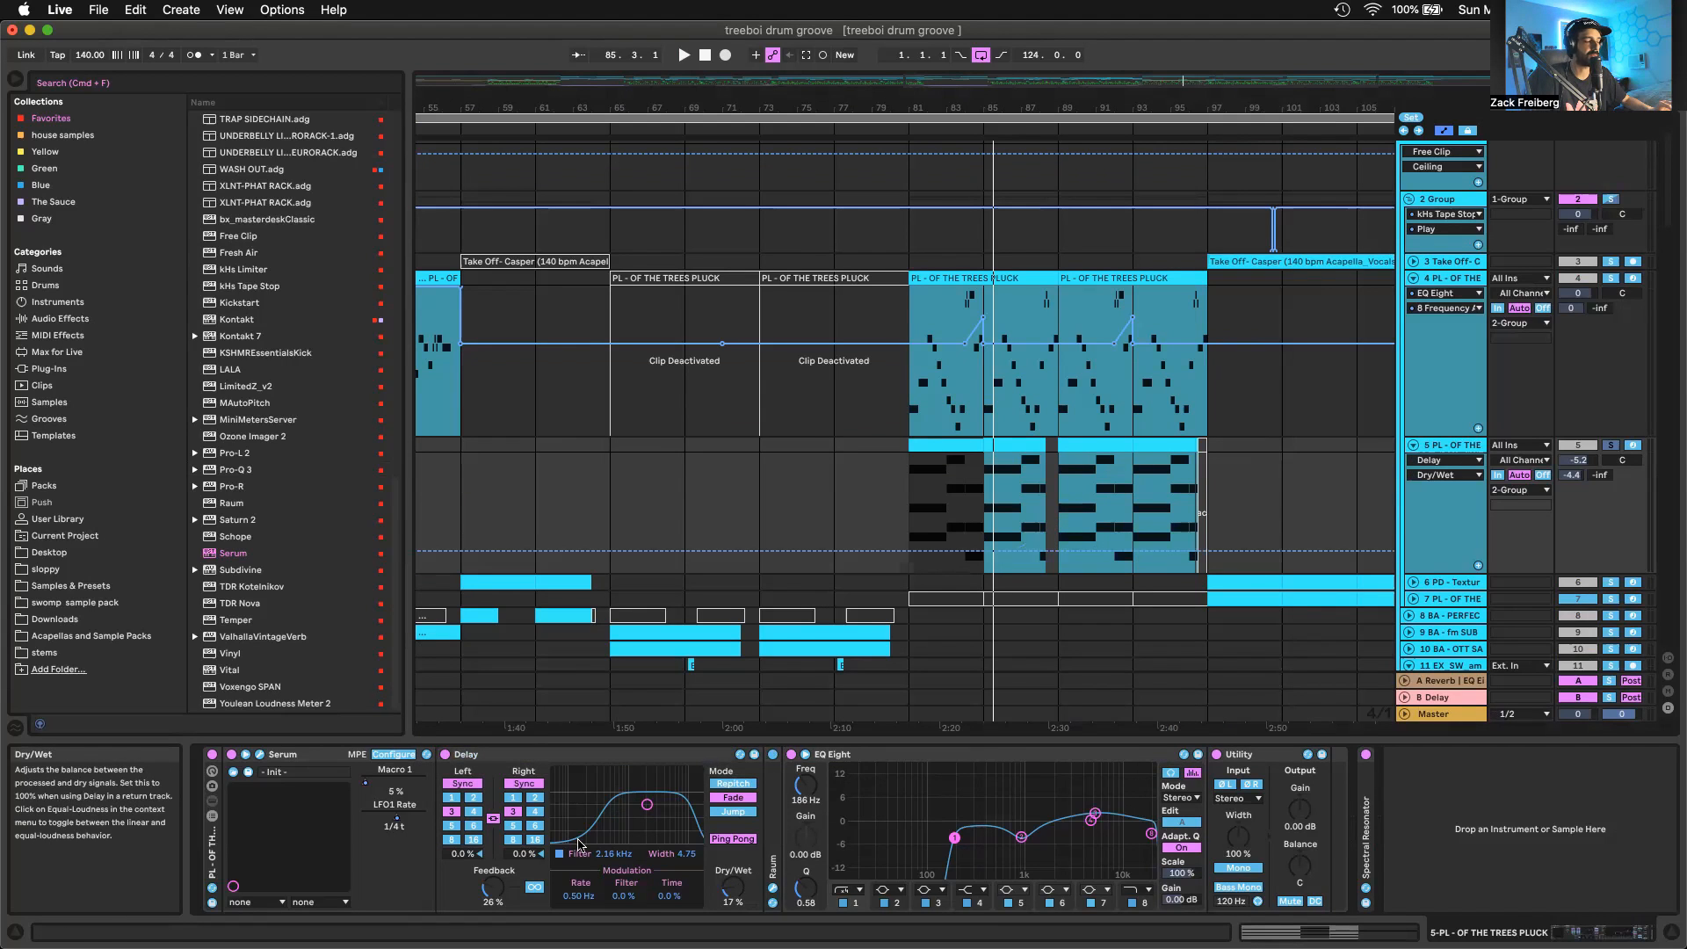
left_click(494, 889)
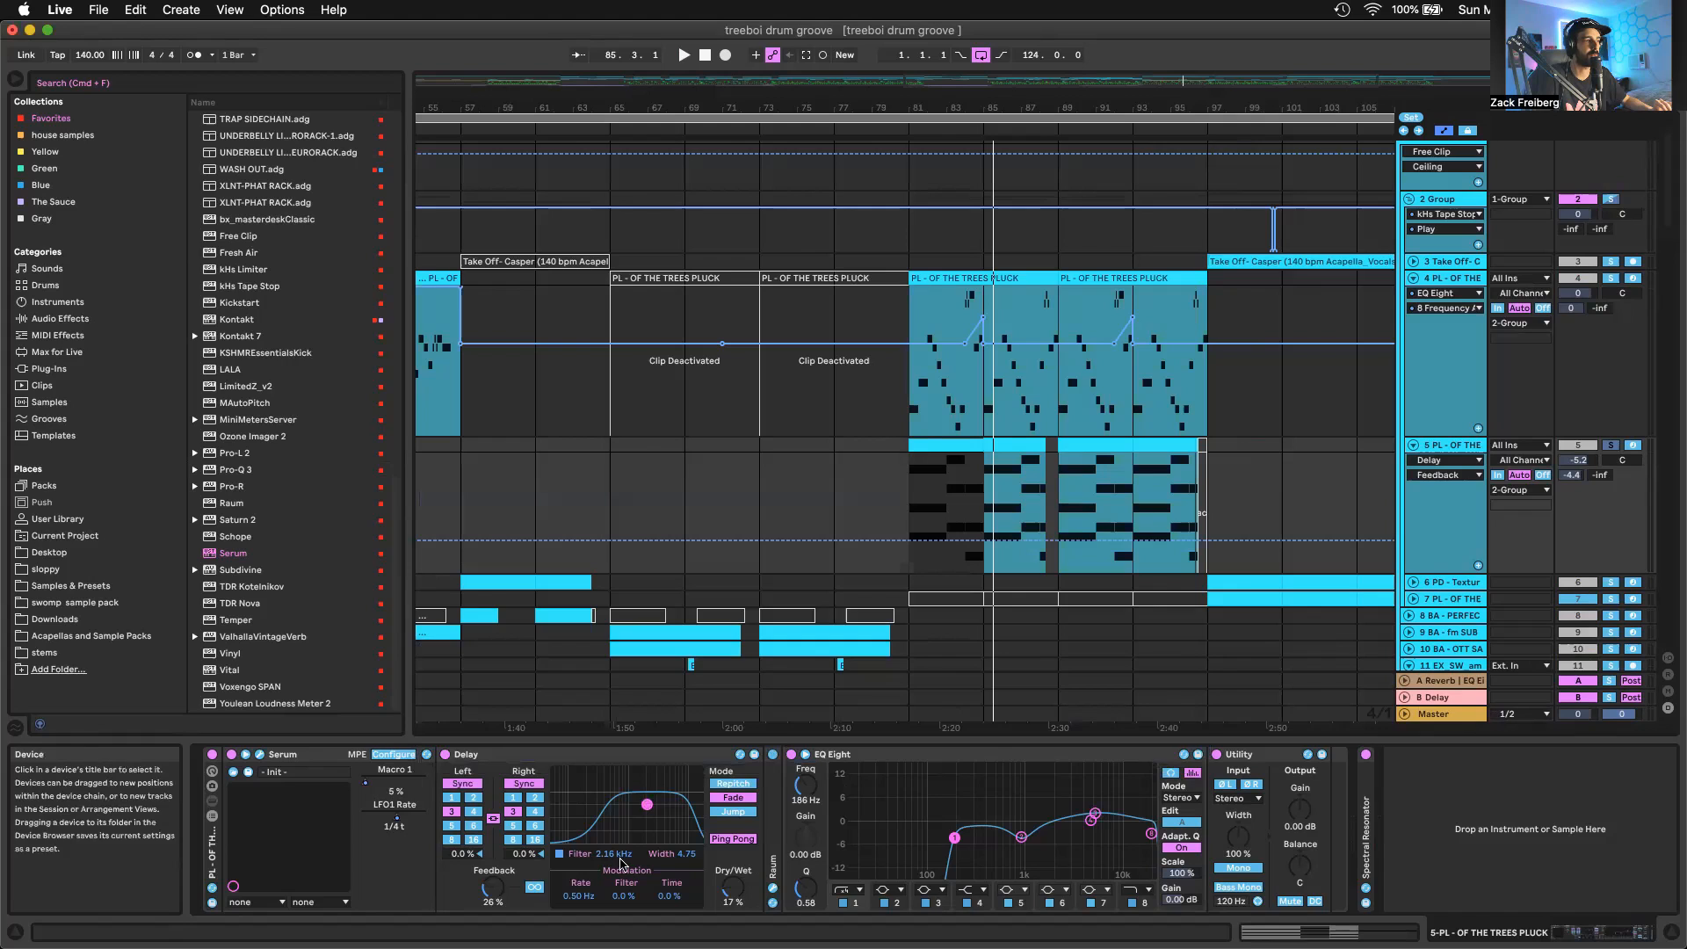
double_click(848, 754)
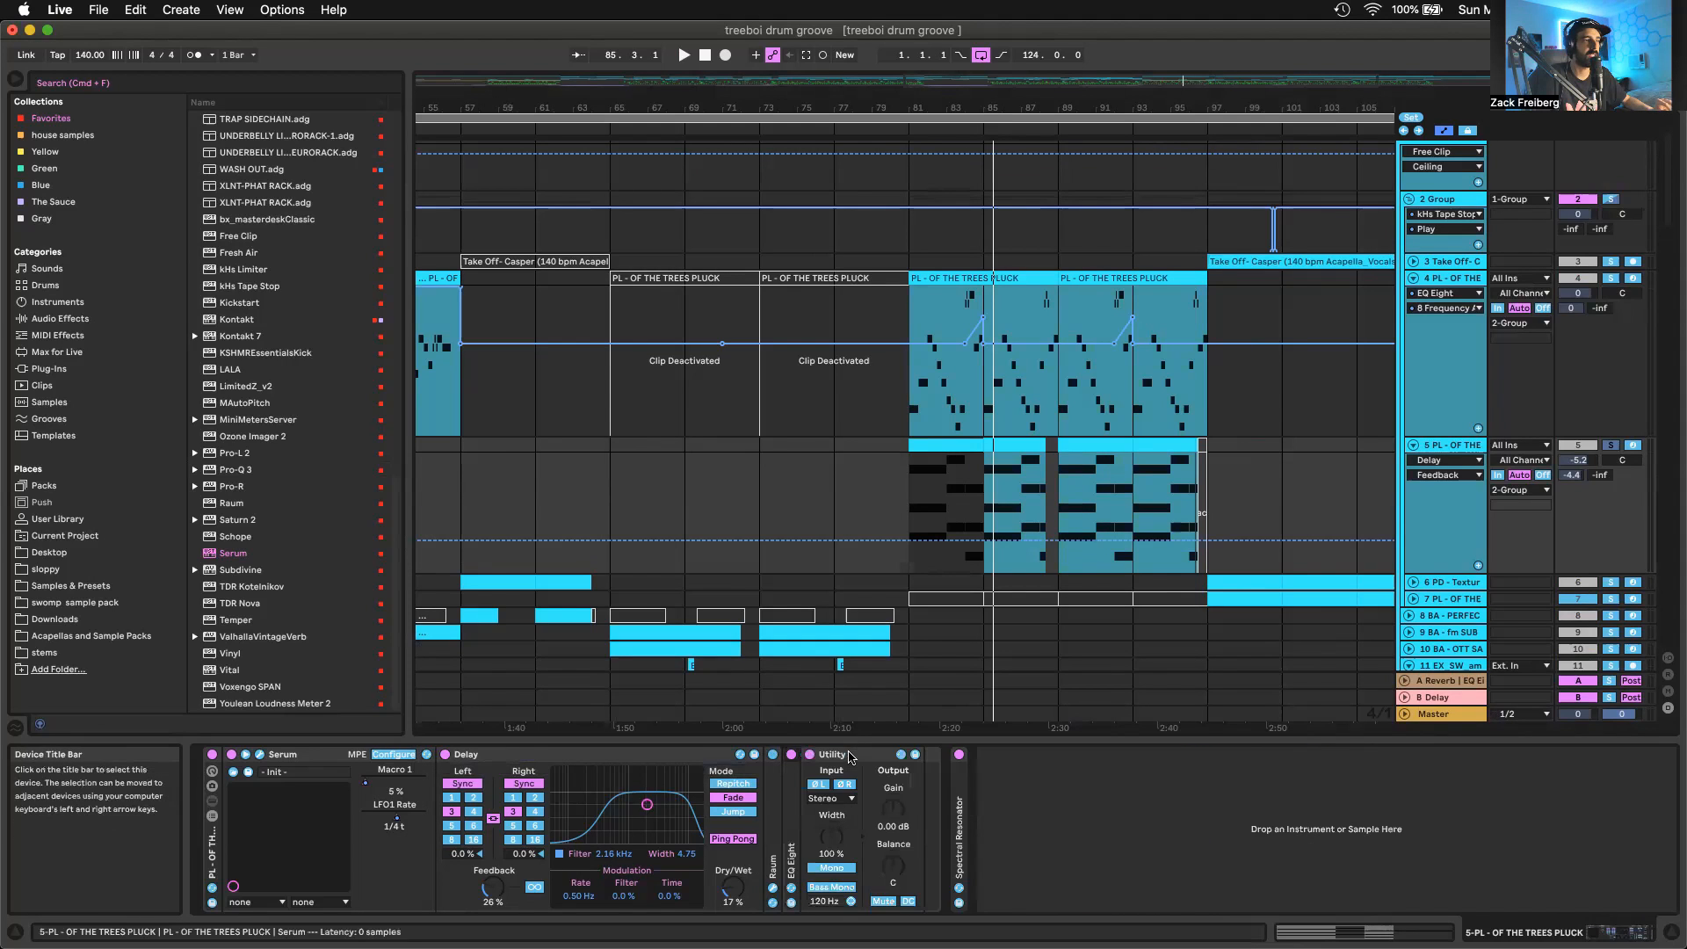
double_click(792, 801)
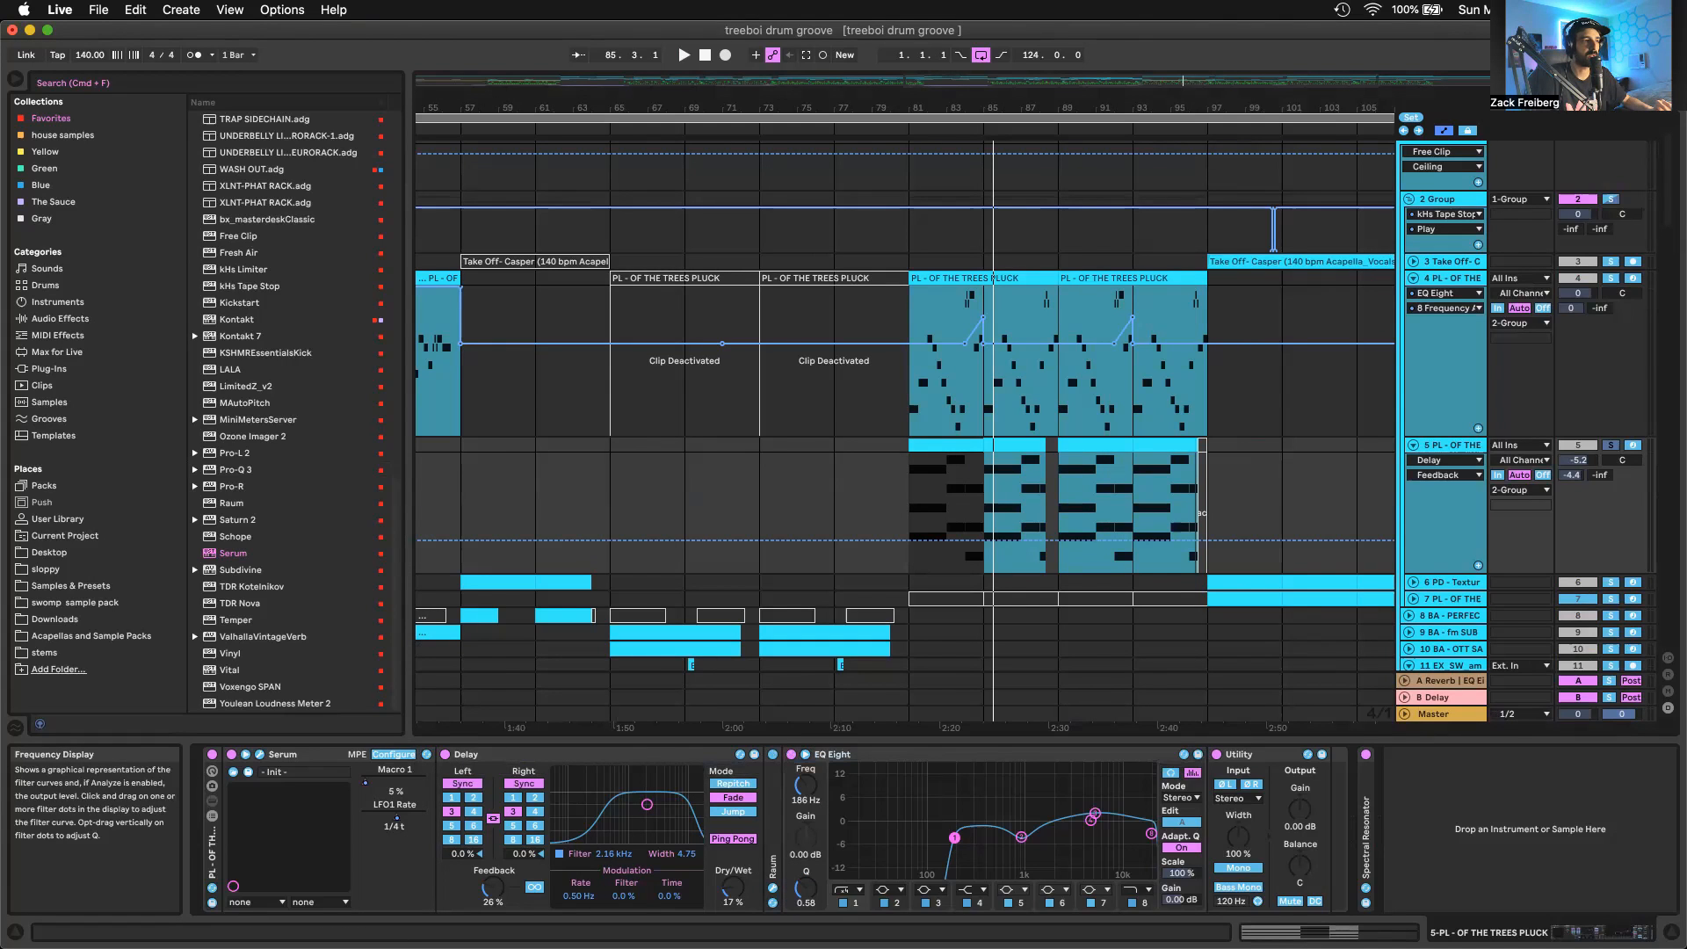
left_click(1023, 836)
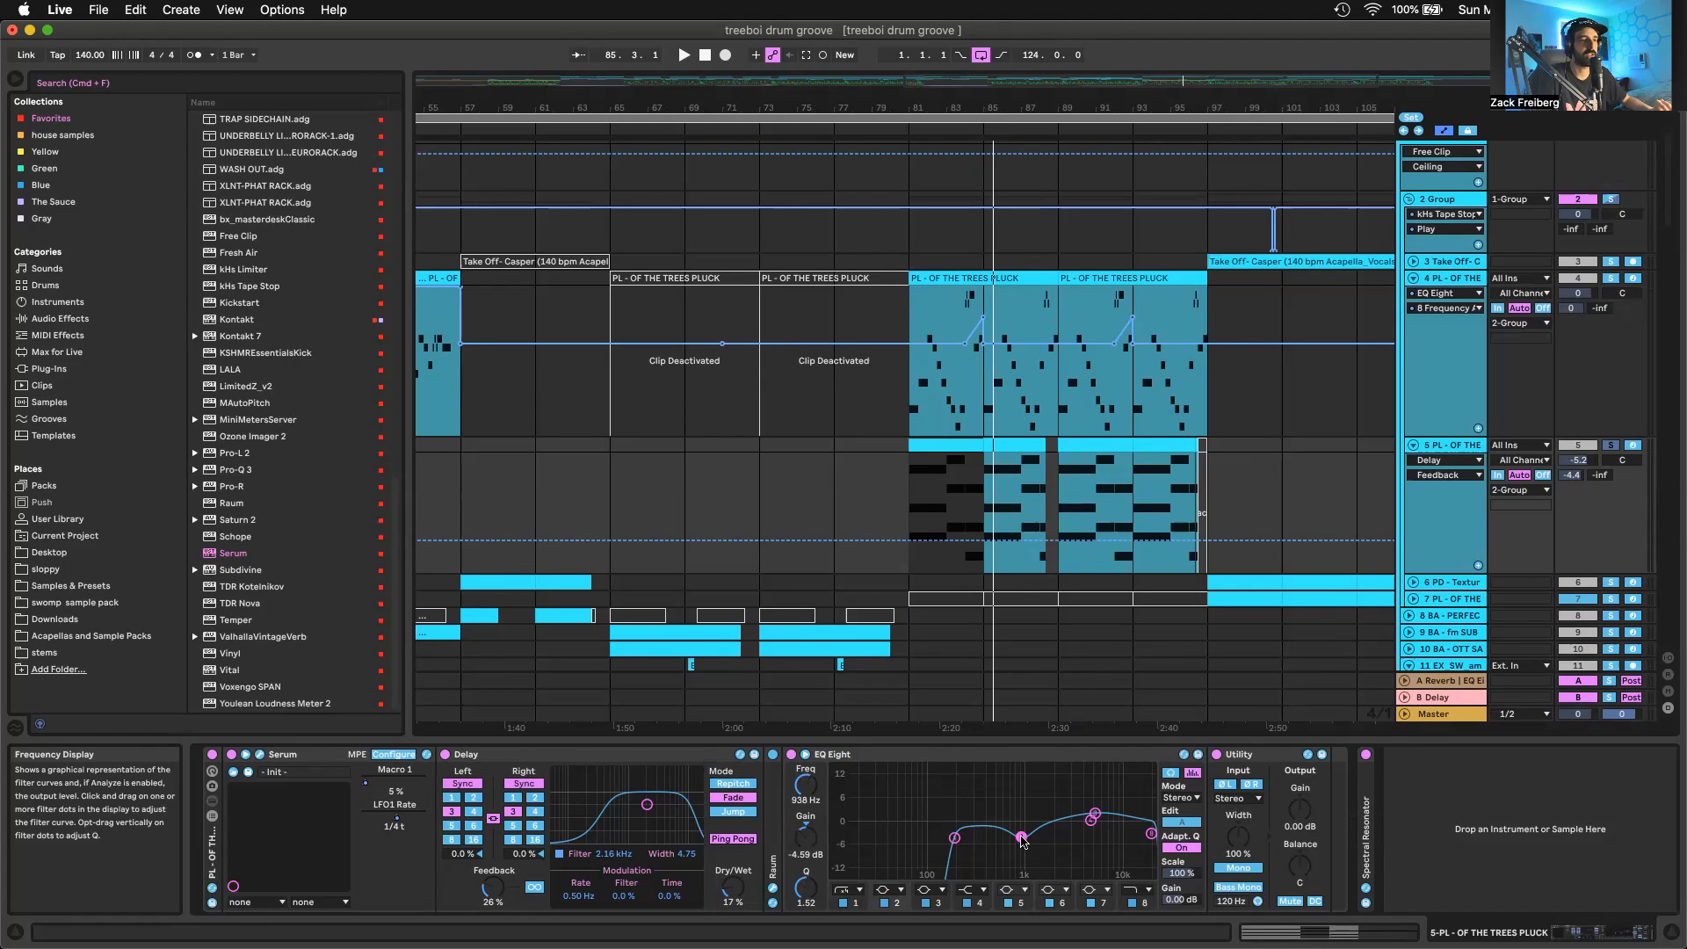
left_click(1095, 814)
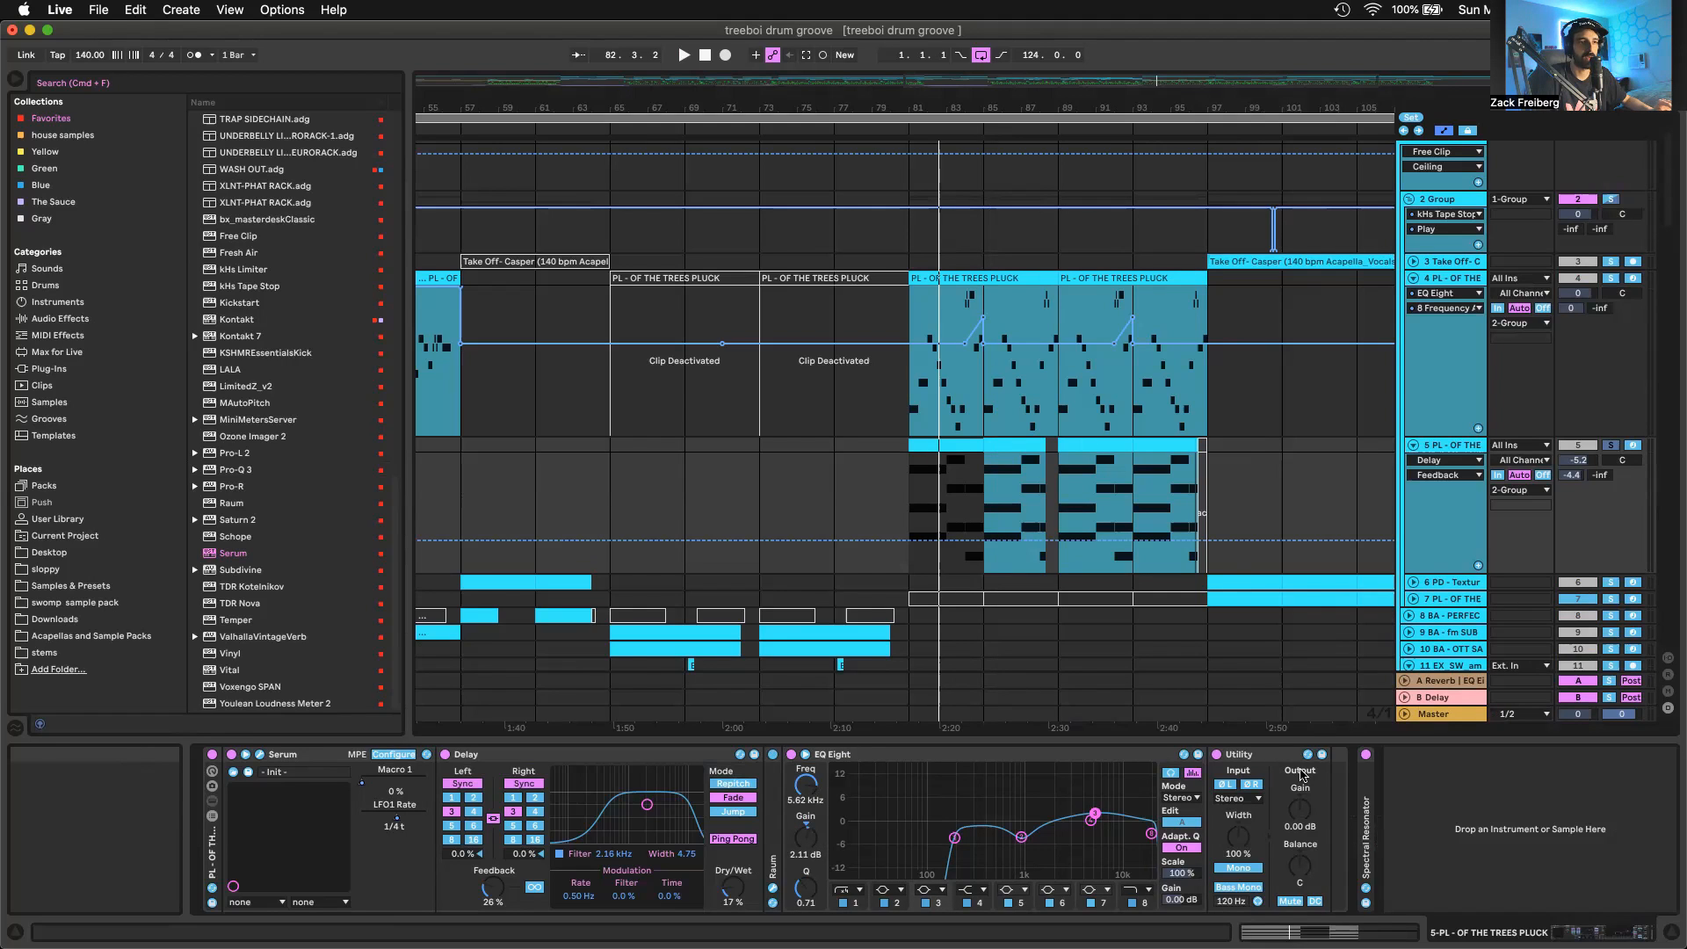
Expand Spectral Resonator, choose 5-PL - OF THE TREES PLUCK as its MIDI source and show its Decay automation
double_click(1365, 778)
scroll(1442, 779, "right", 5)
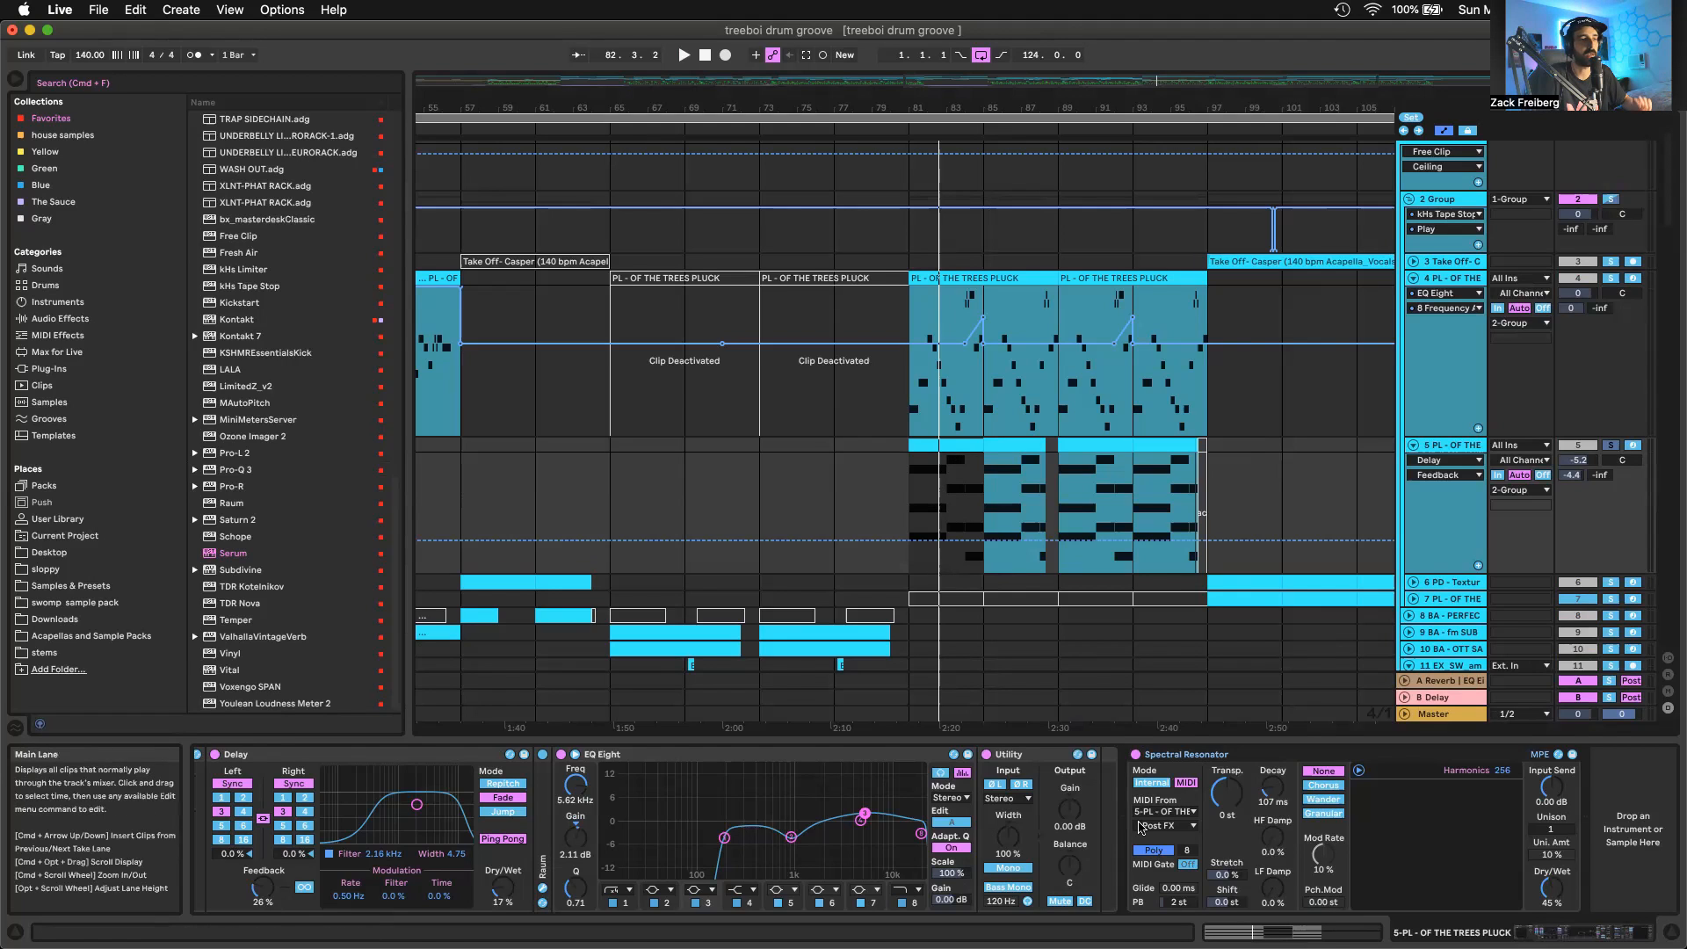
left_click(1161, 813)
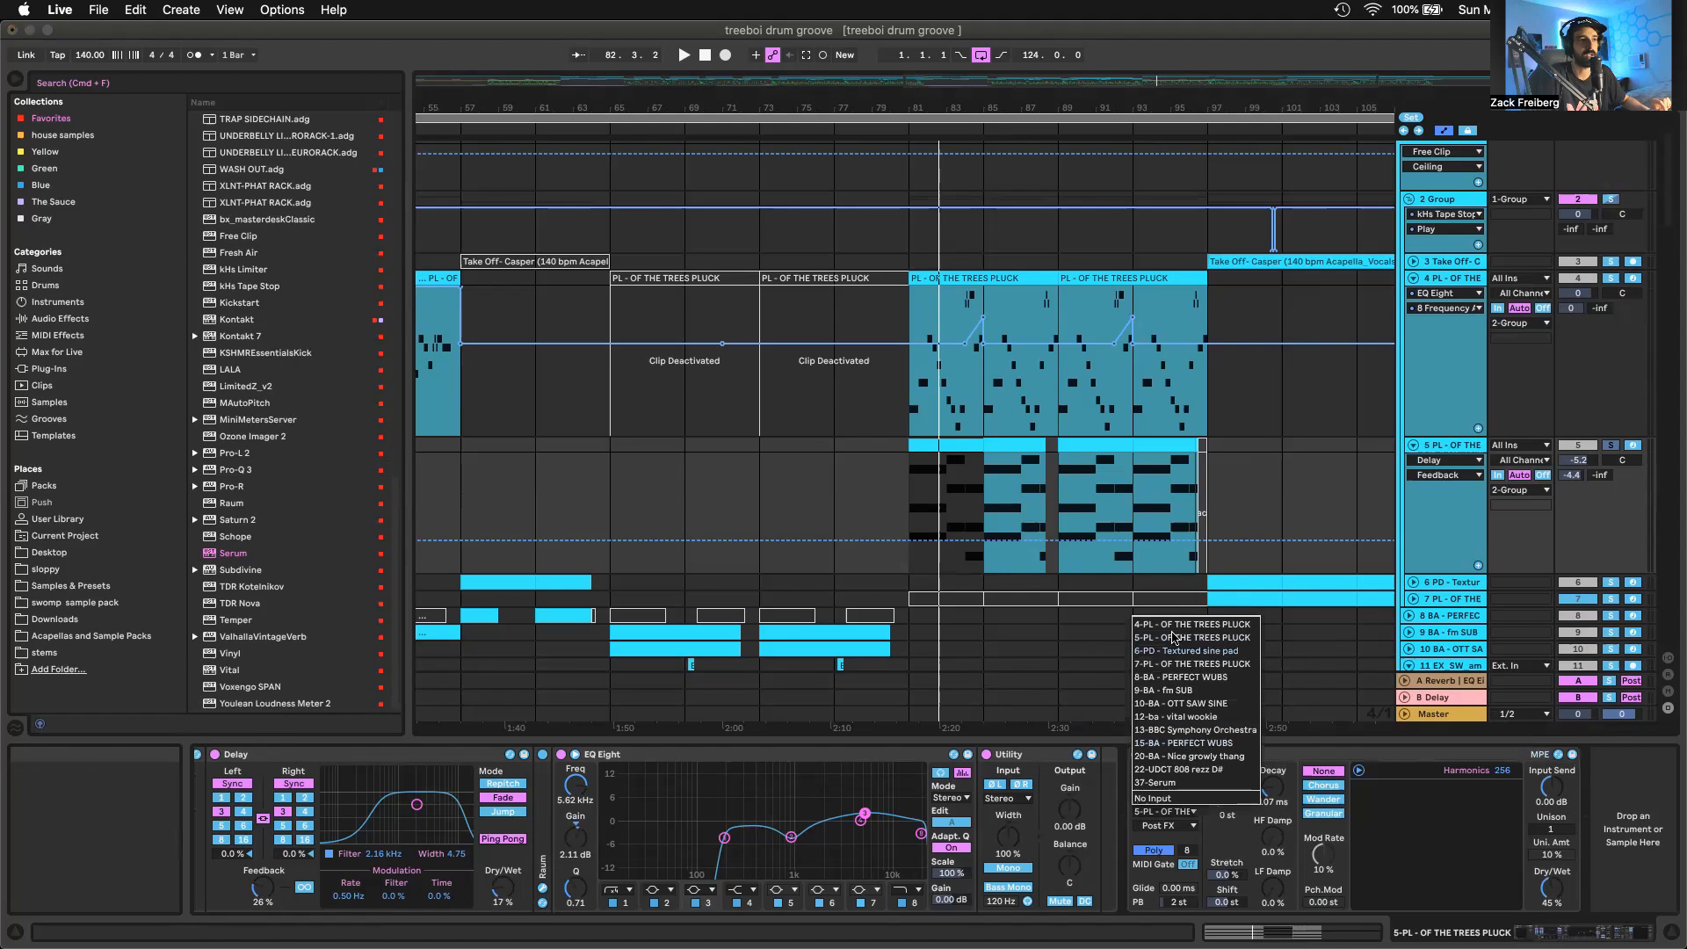
left_click(1173, 637)
left_click(1272, 784)
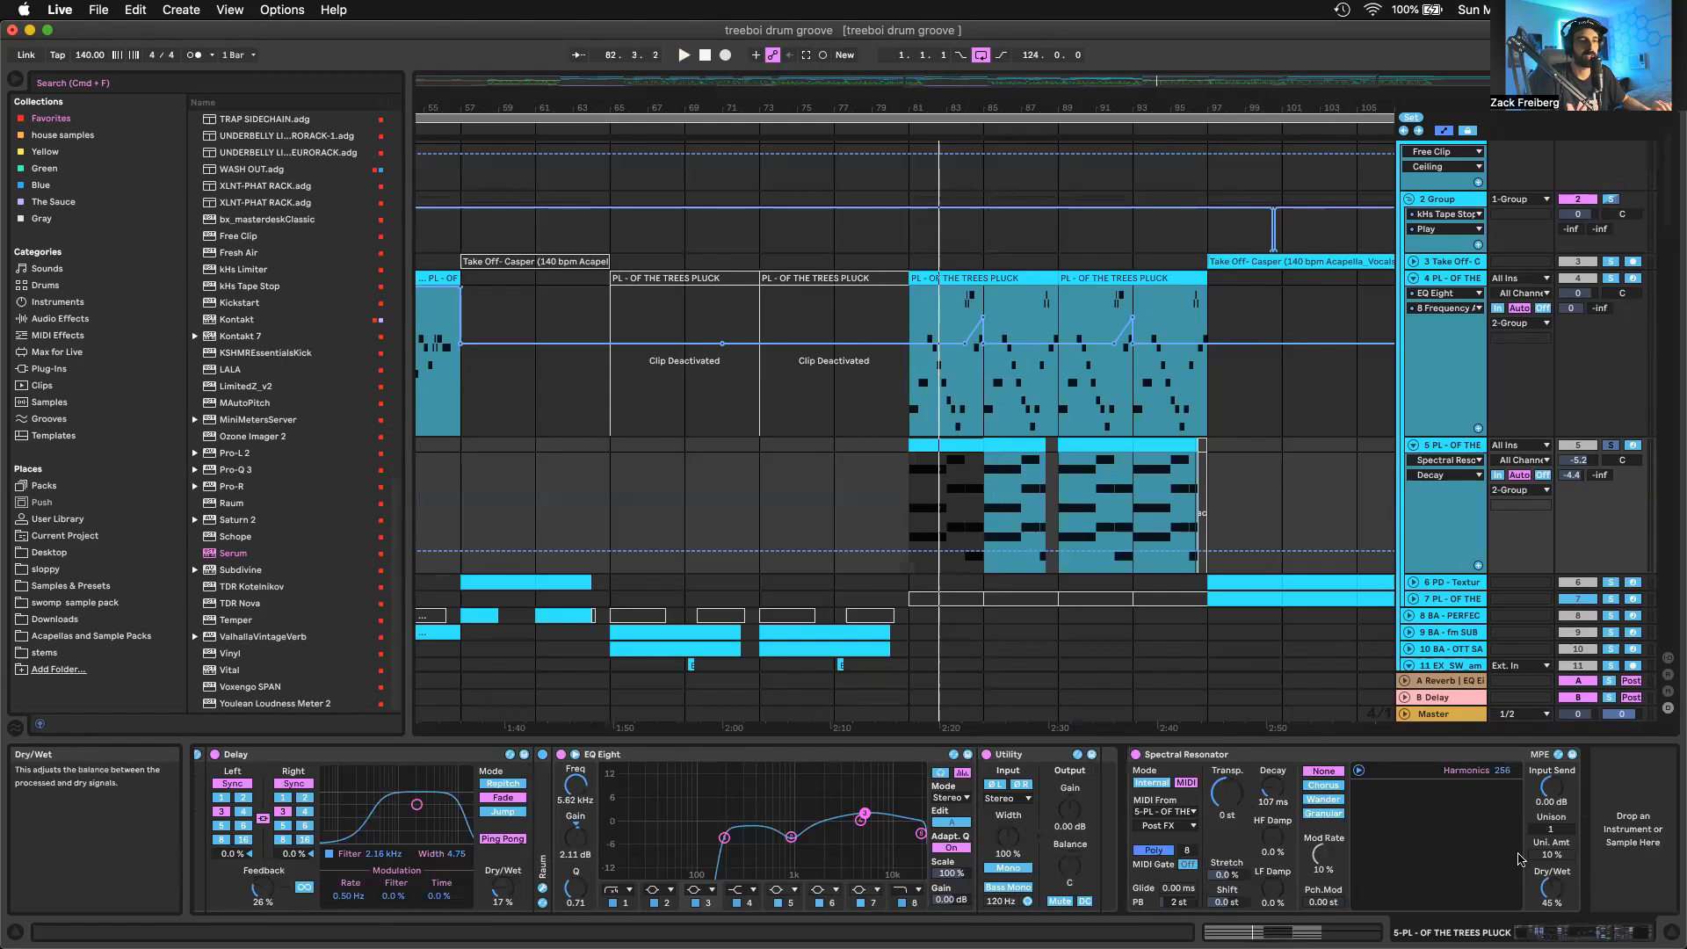
Audition track 5 from bar 81 with Spectral Resonator bypassed and enabled for comparison, and collapse the device
key("space")
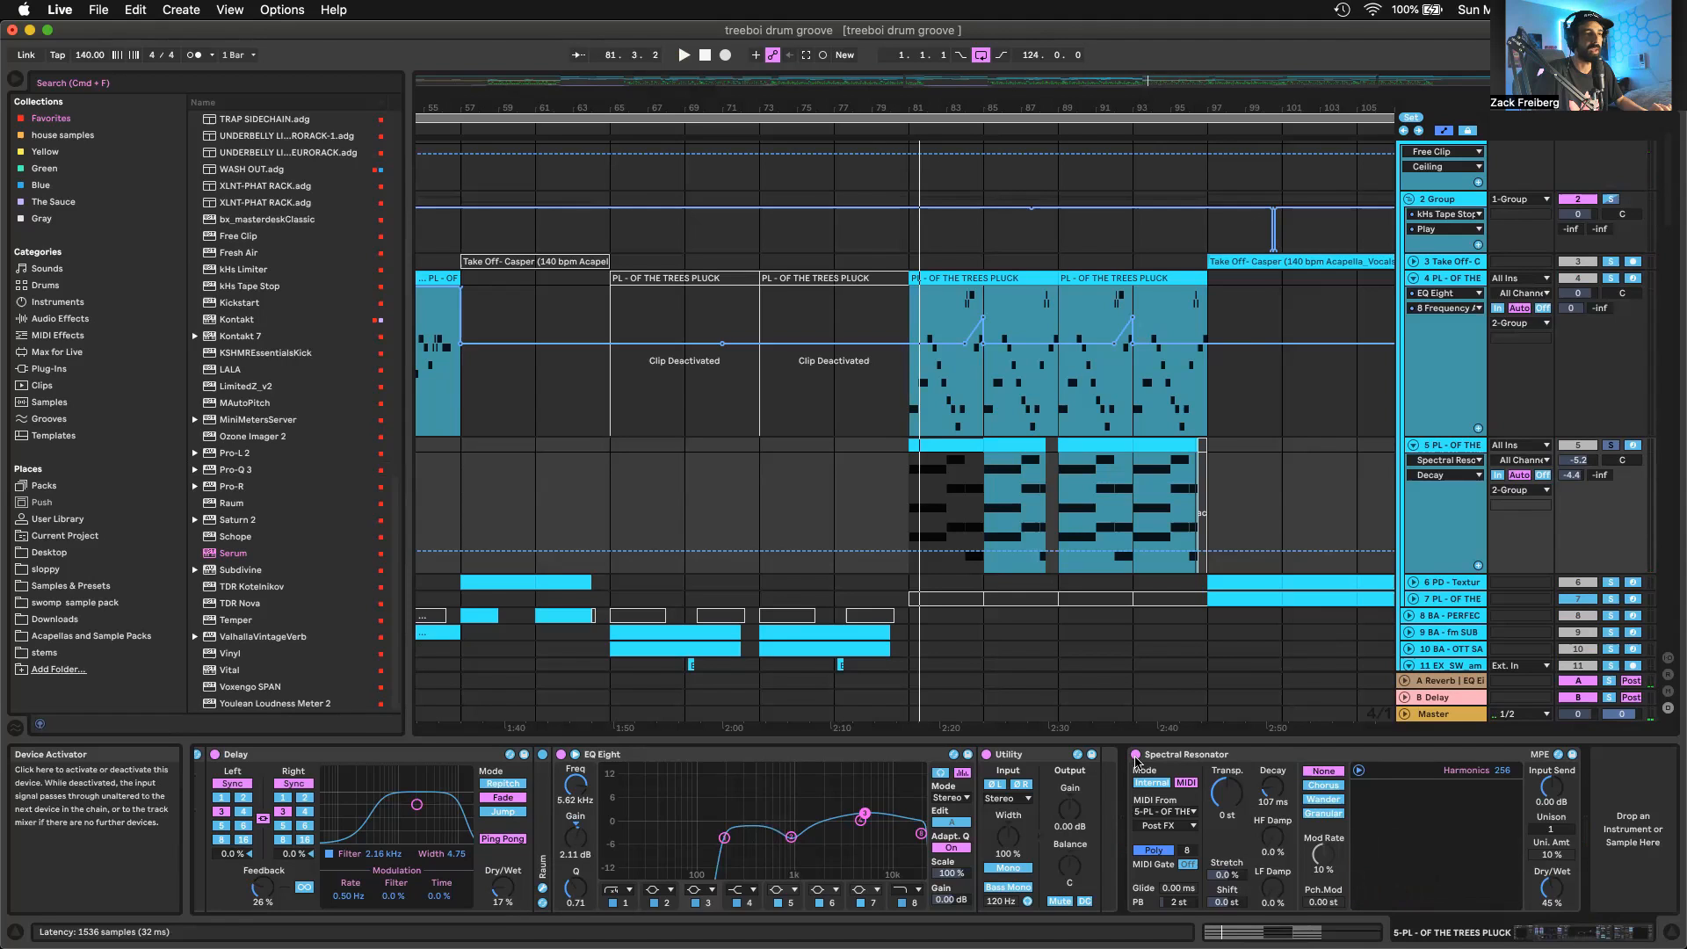
left_click(1135, 755)
key("space")
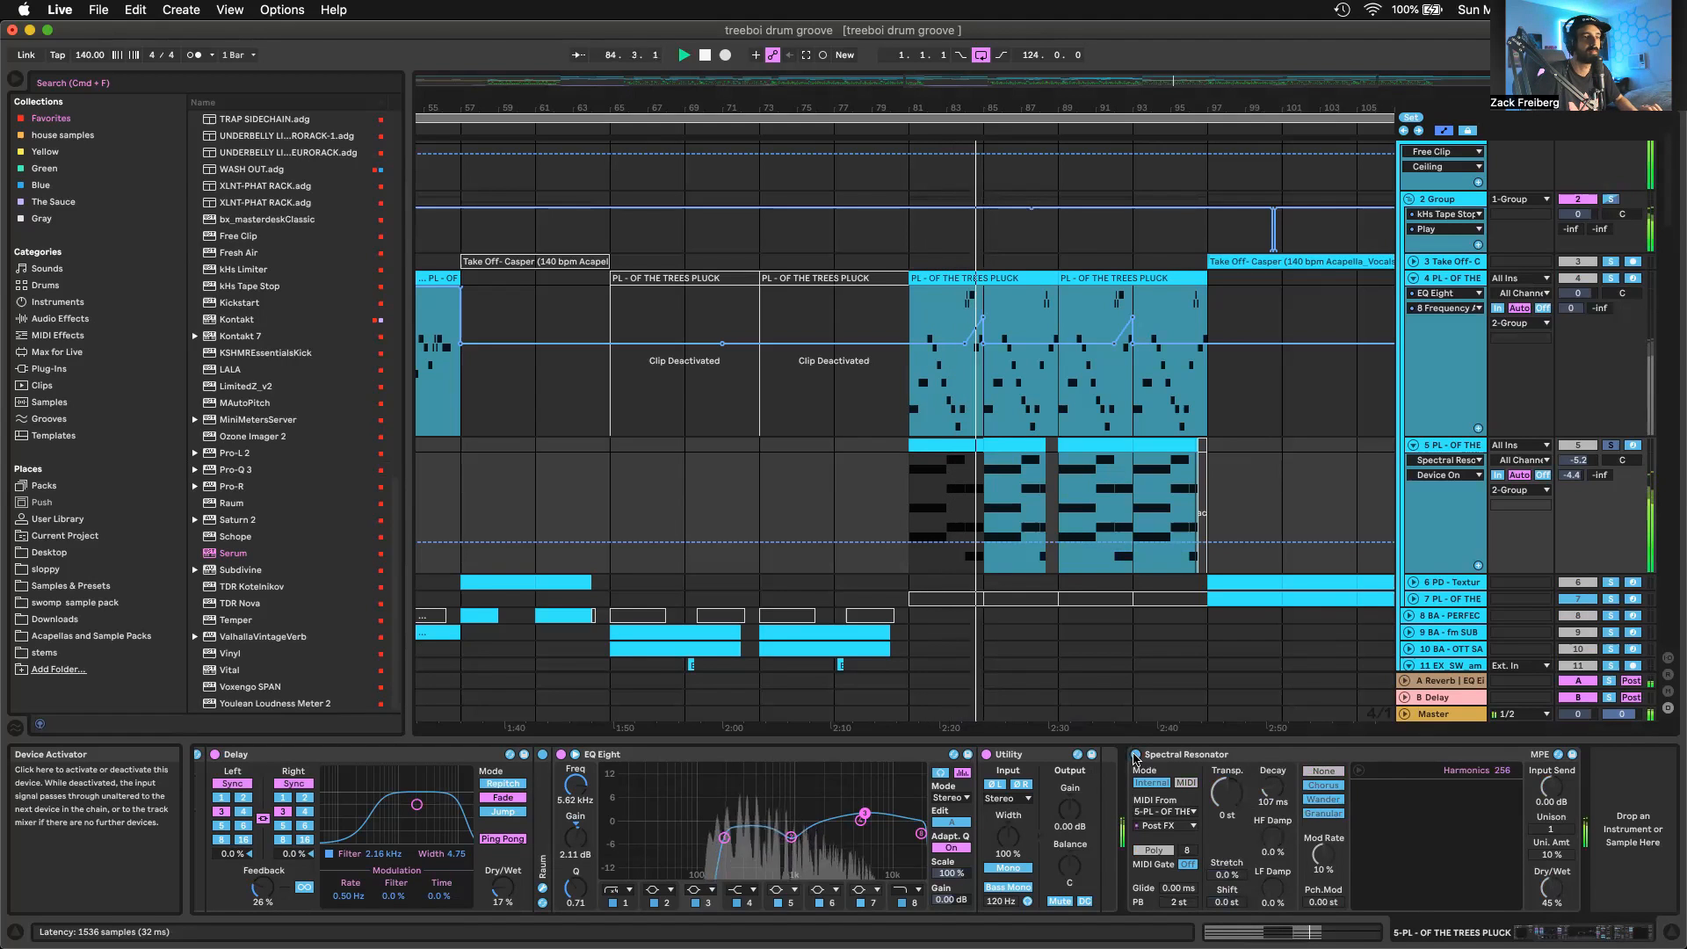
left_click(1135, 755)
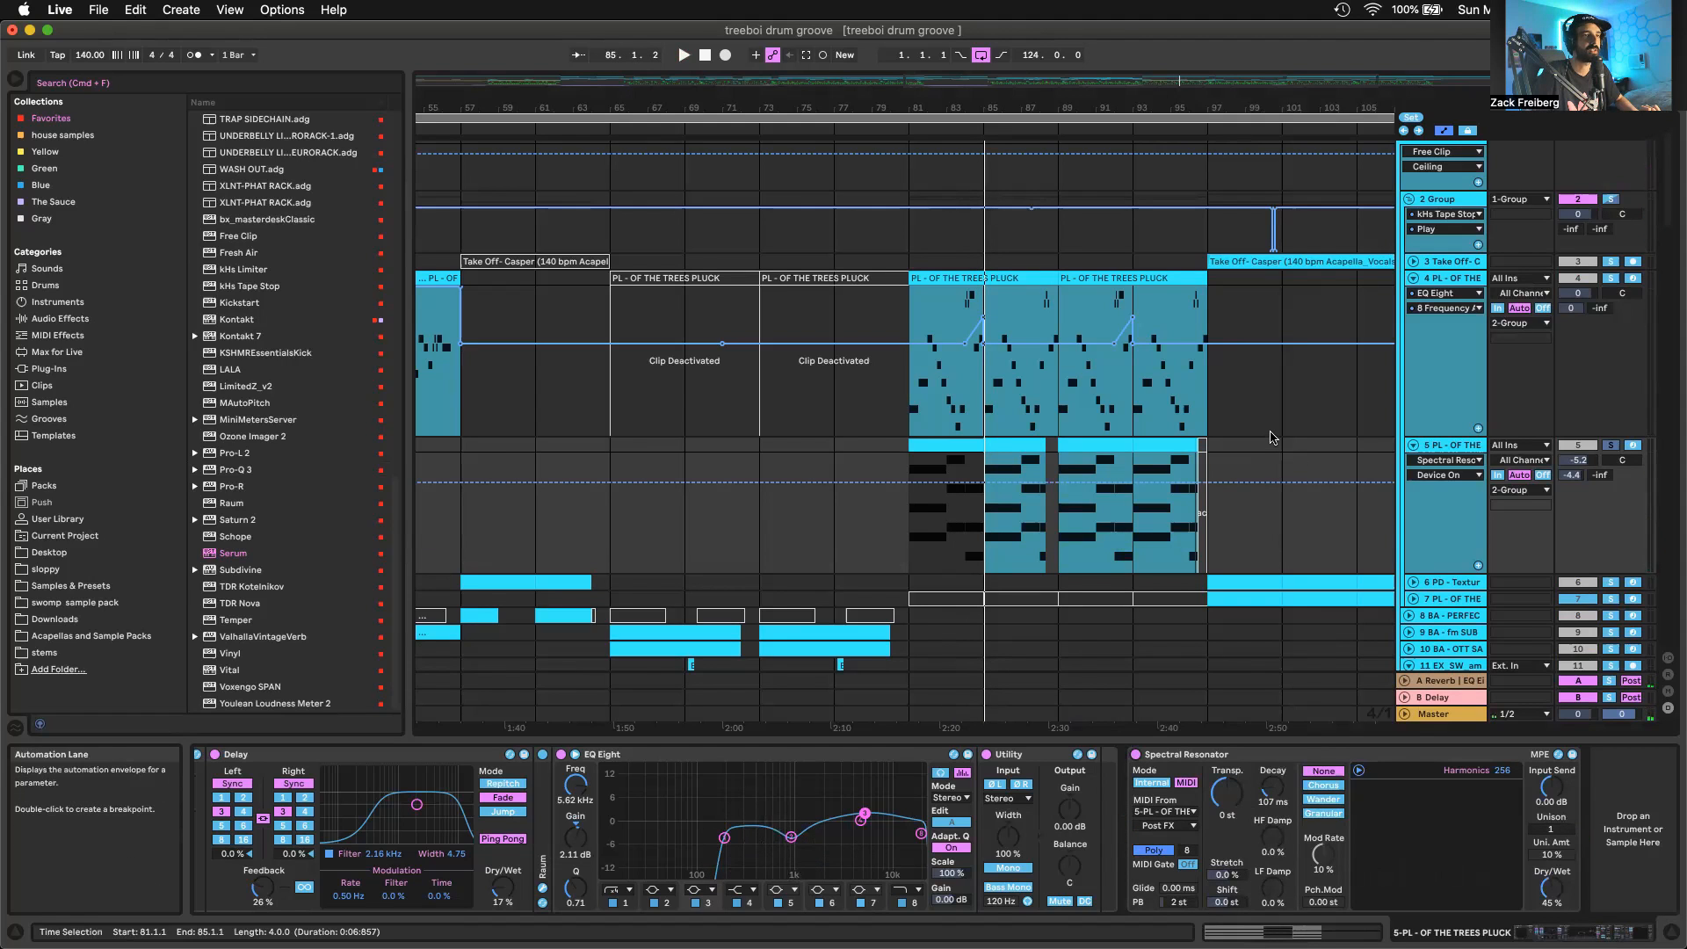
key("space")
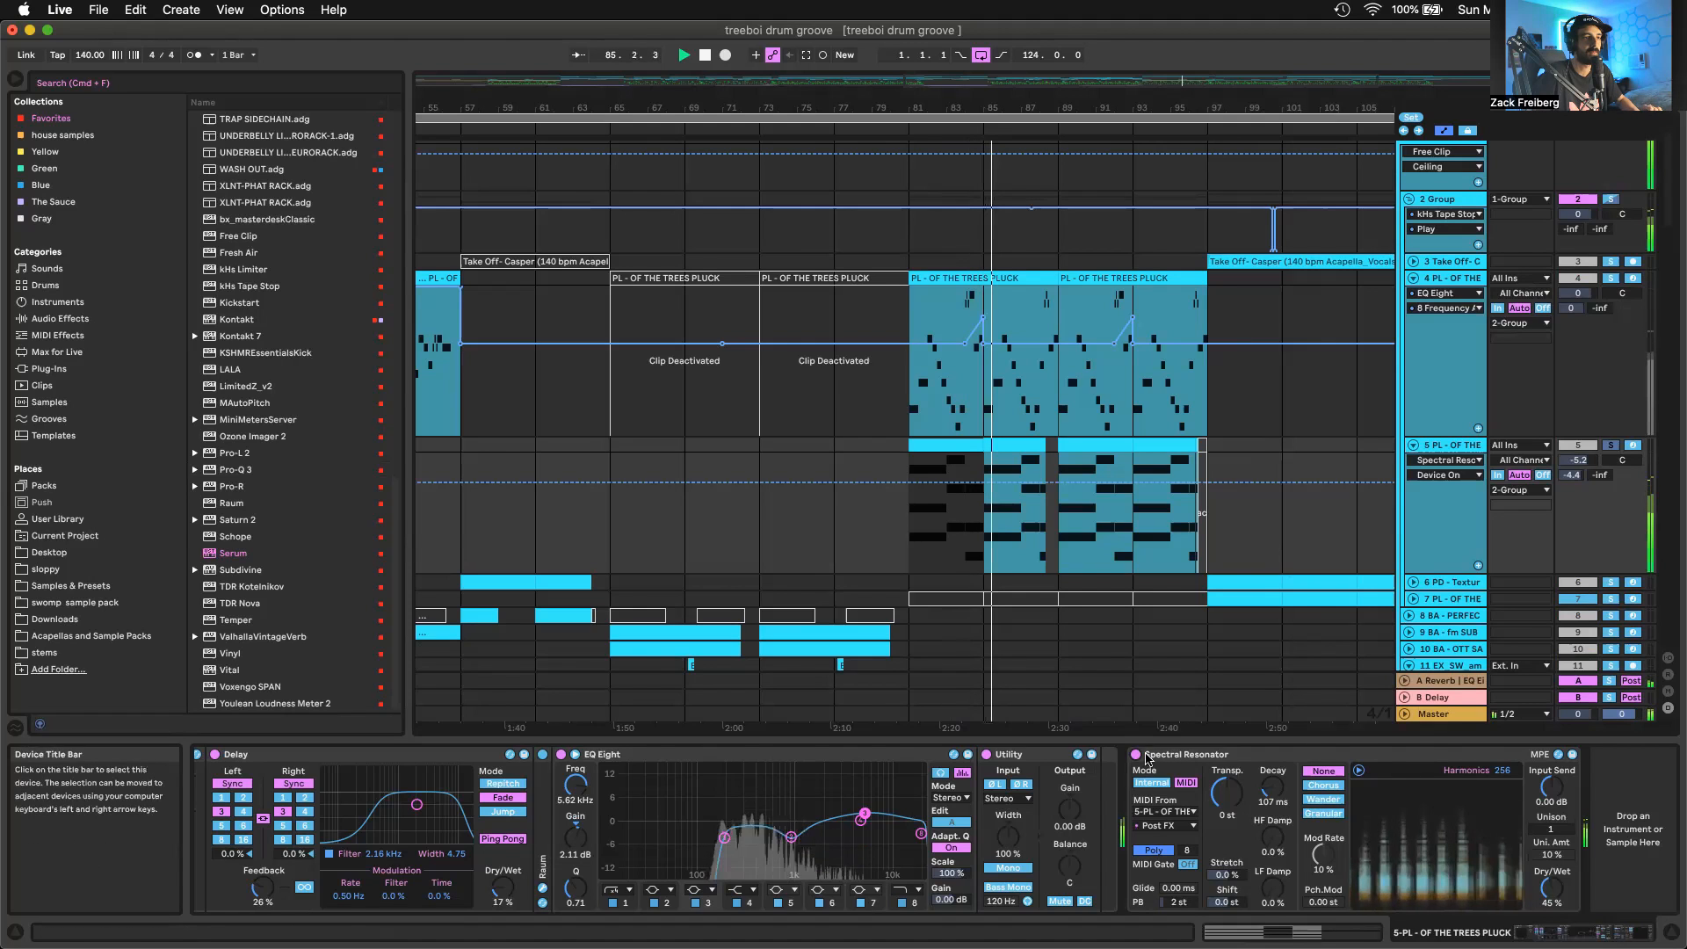
left_click(1153, 758)
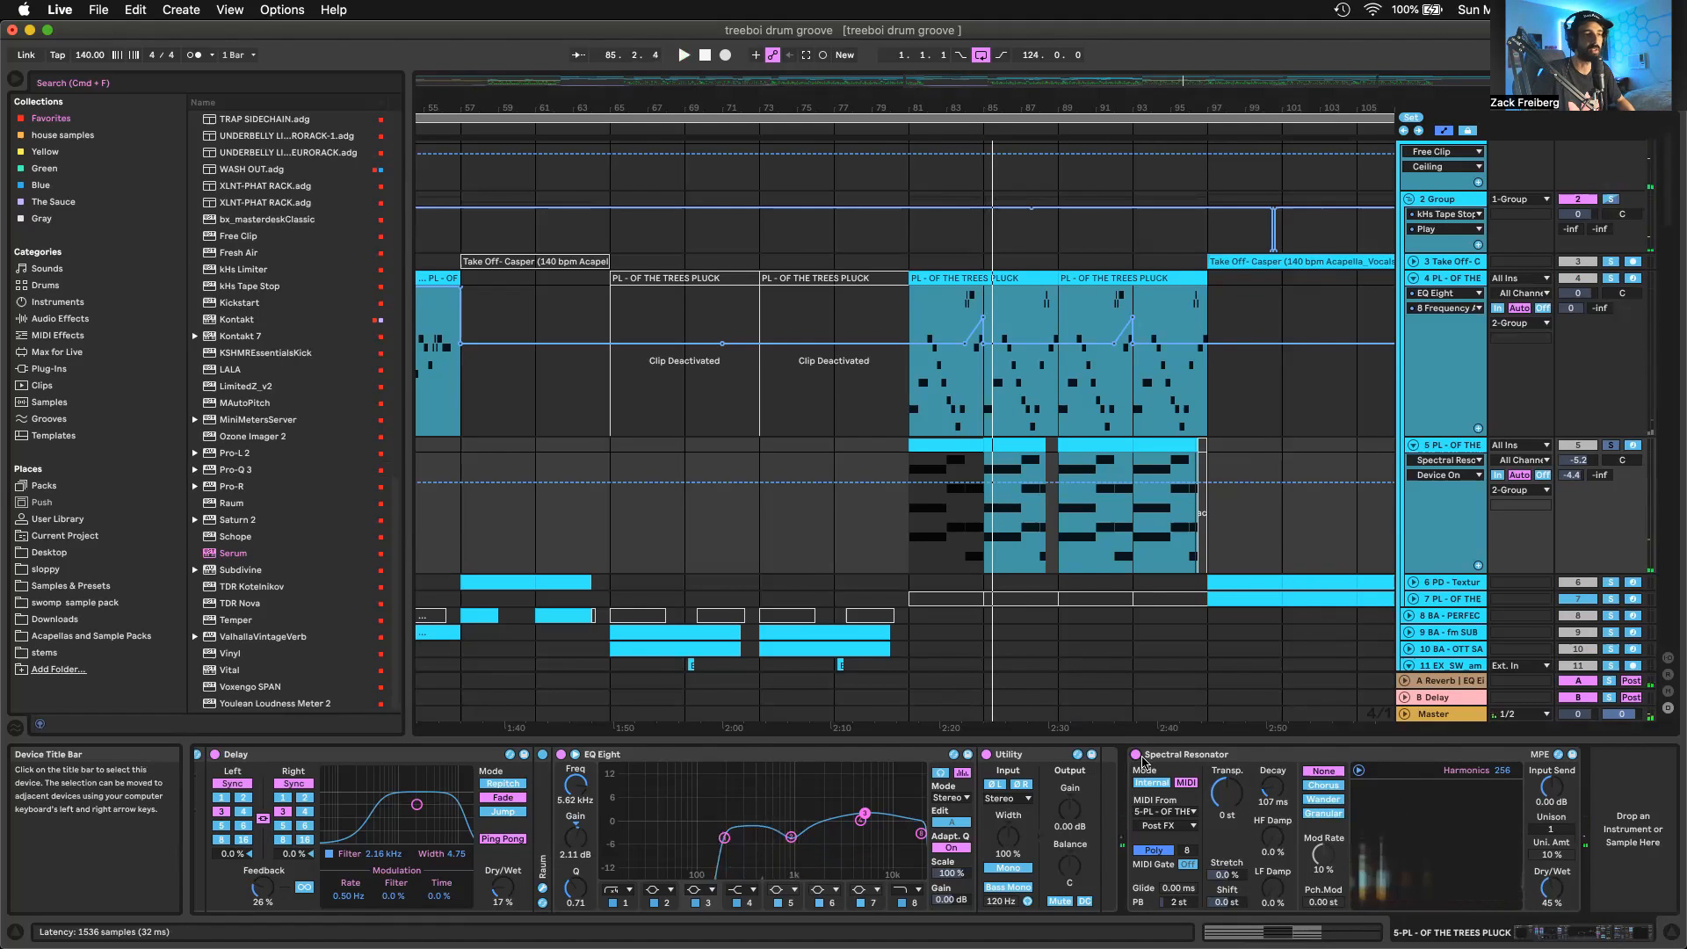
key("Delete")
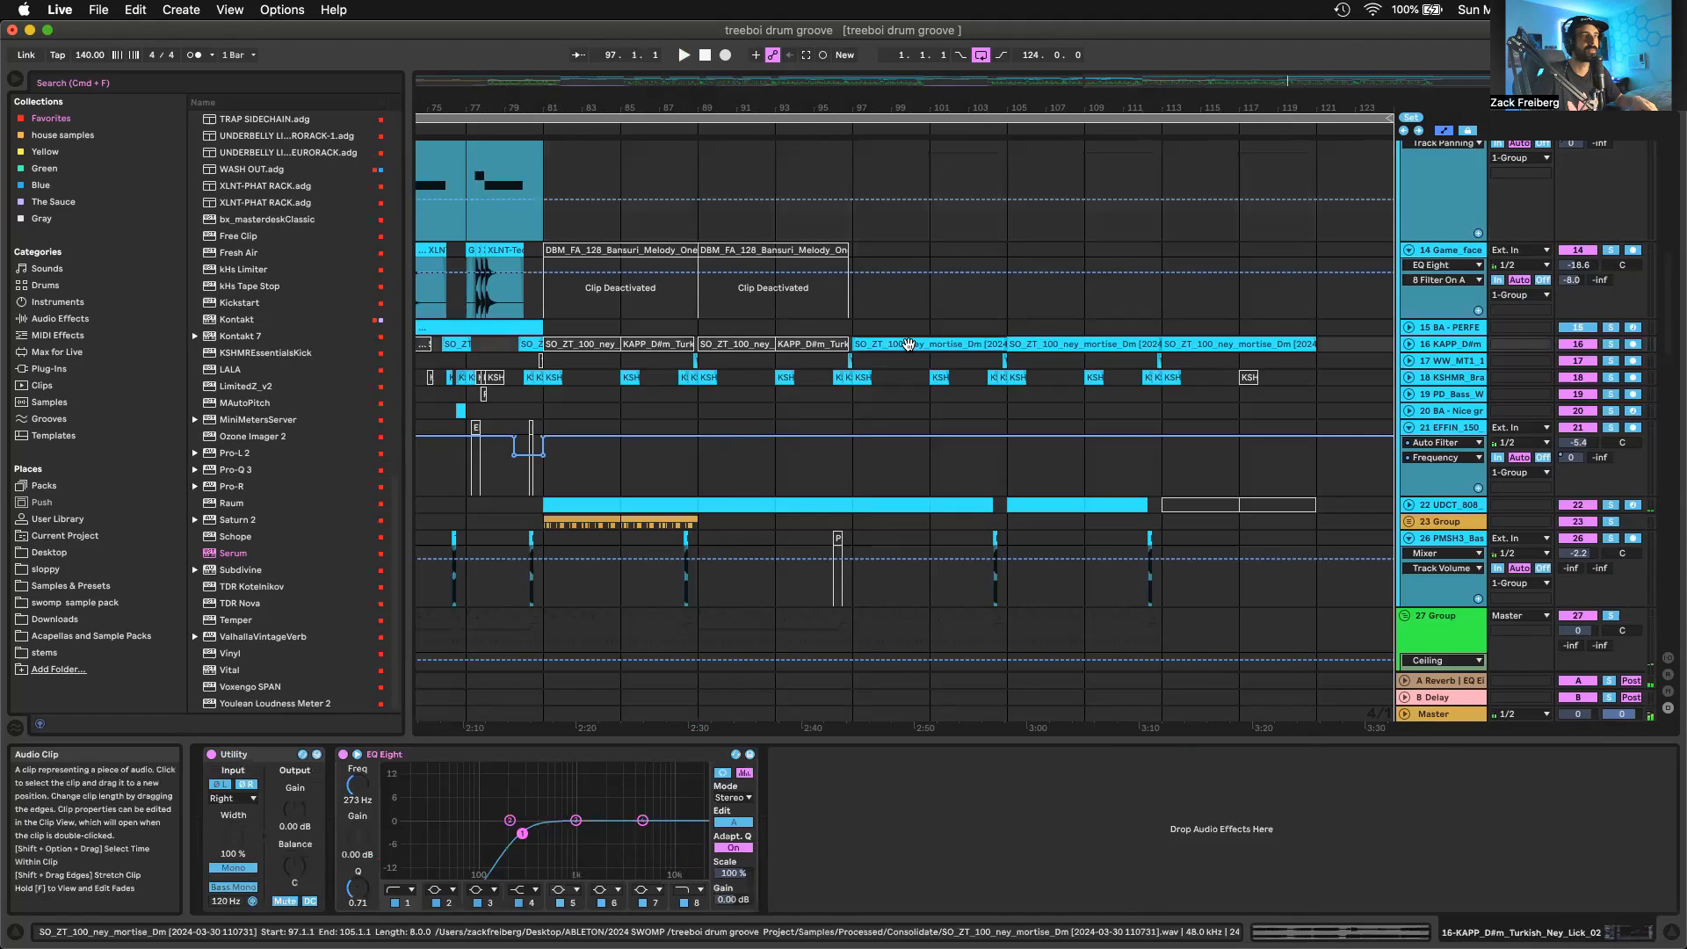
Look over the other tracks around bar 97, select the PD - Textured sine pad clip at bar 101 and unfold its track
scroll(908, 344, "down", 15)
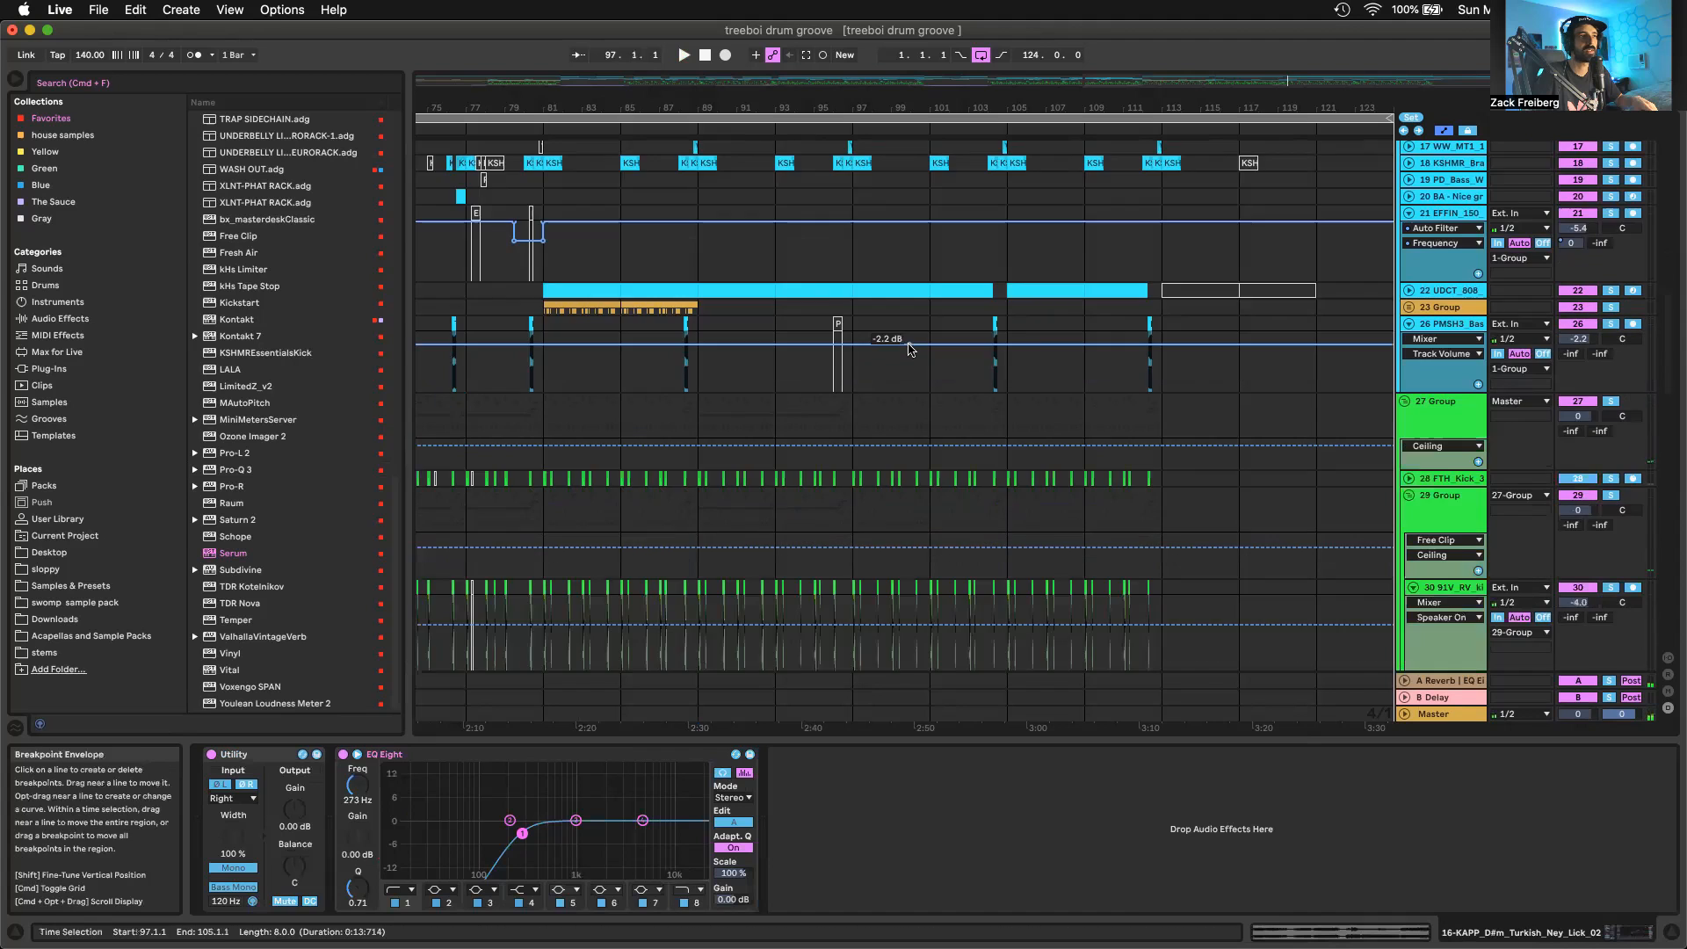
scroll(861, 332, "up", 15)
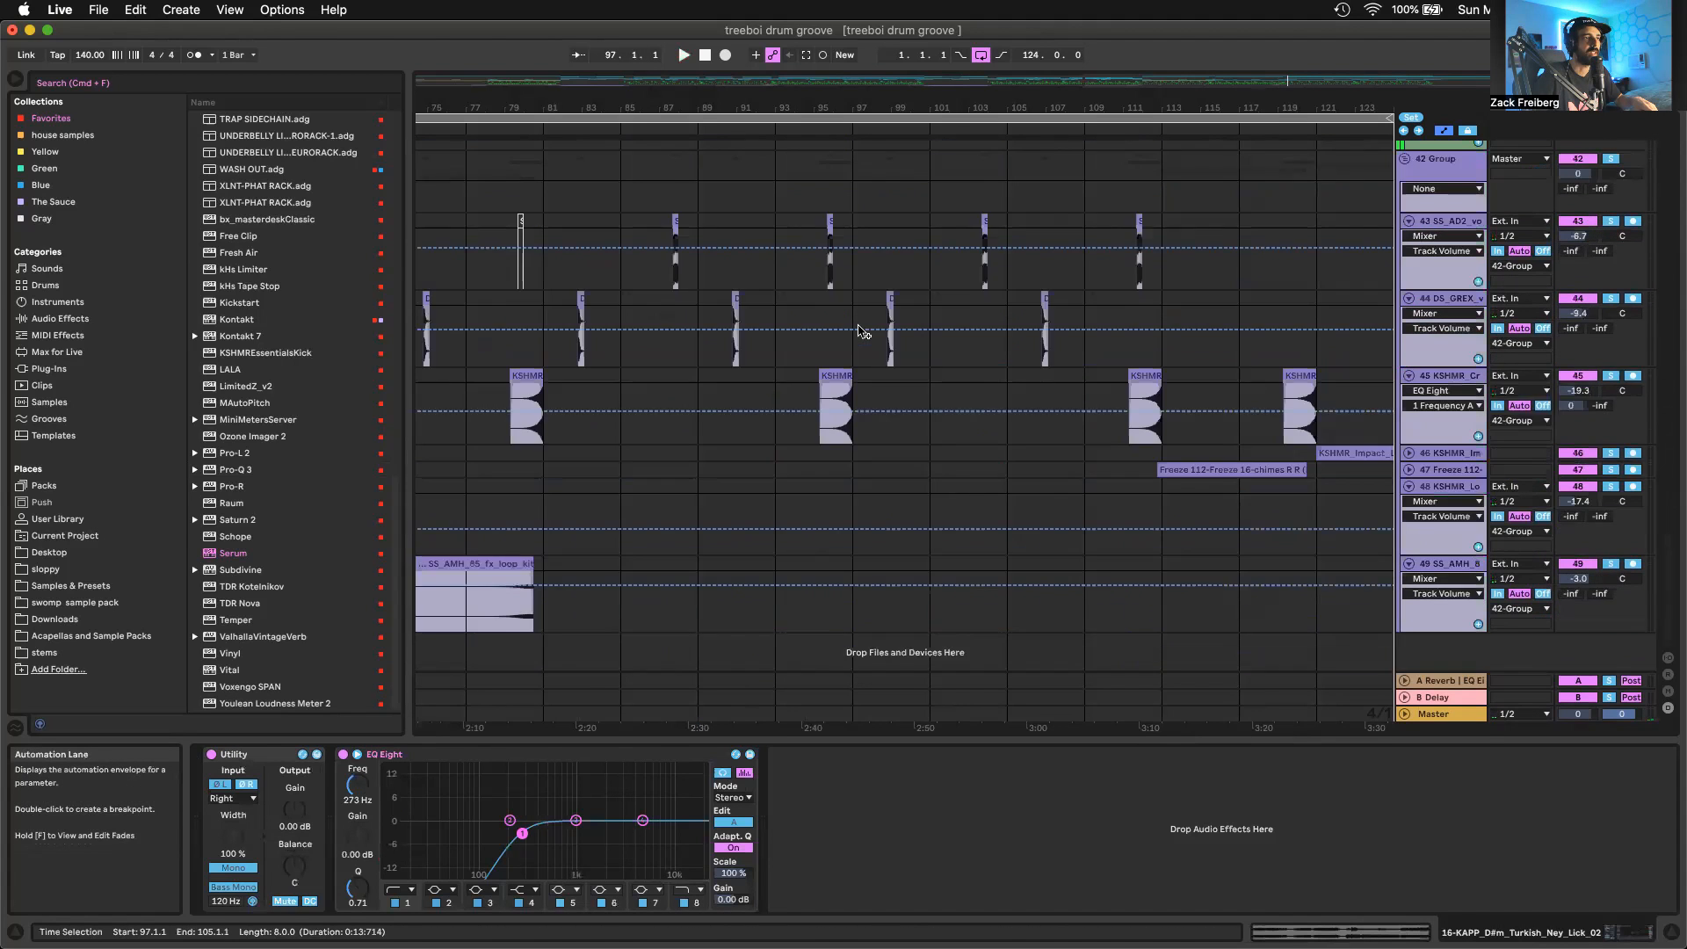
scroll(859, 329, "up", 5)
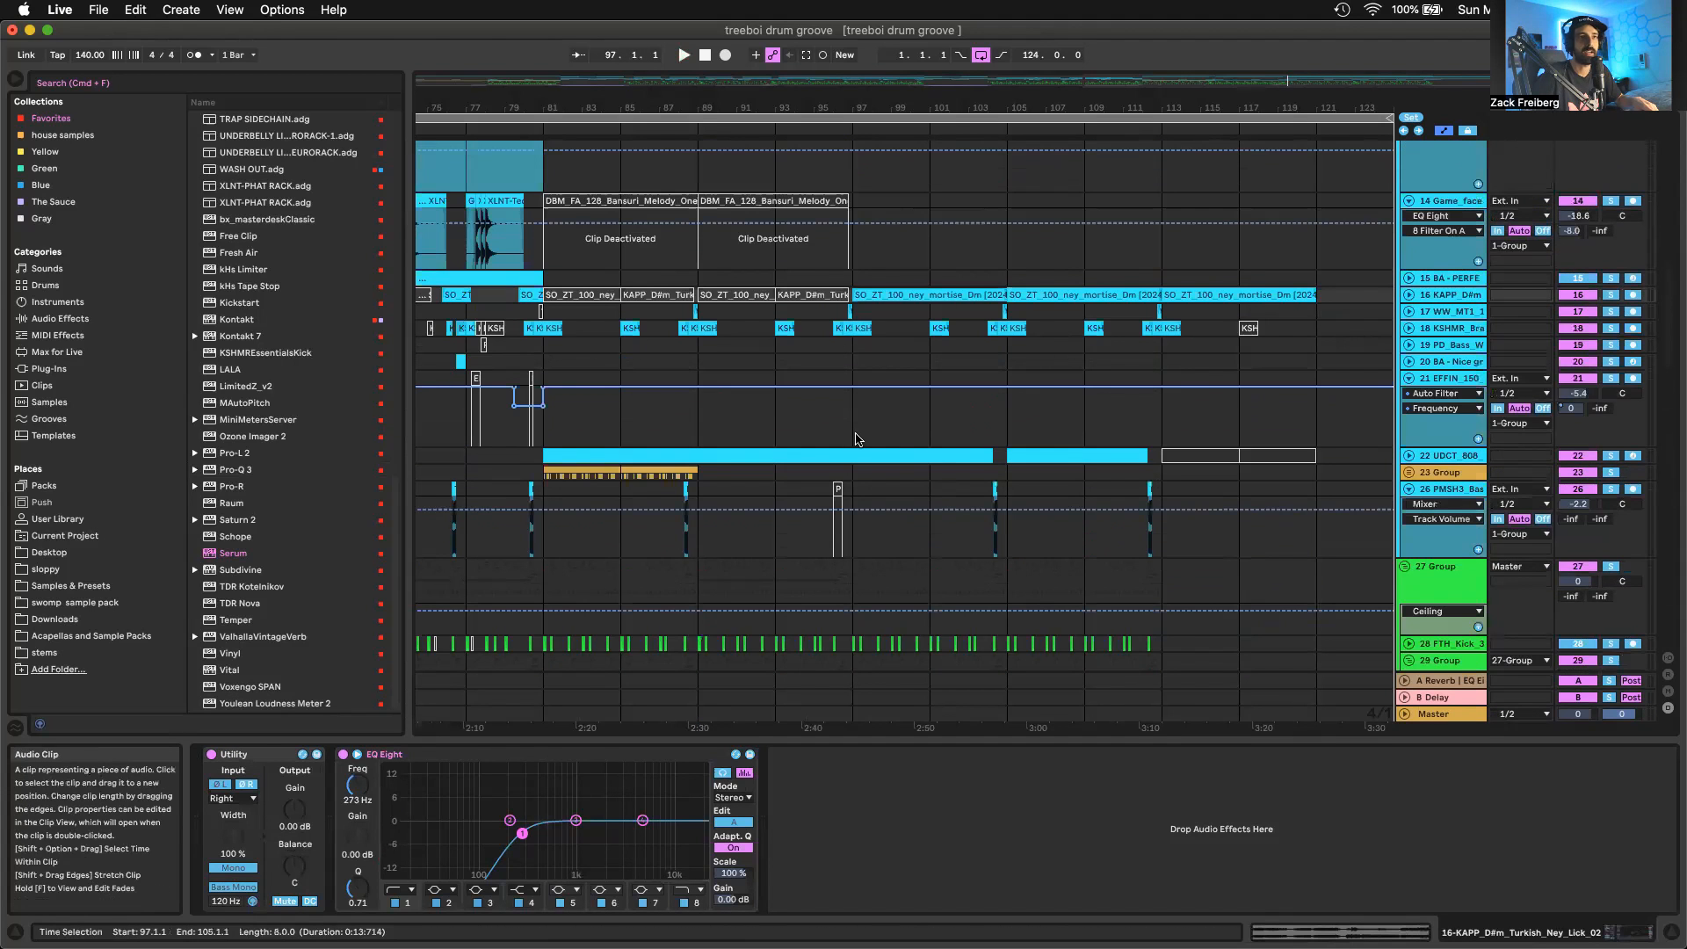
scroll(891, 434, "up", 15)
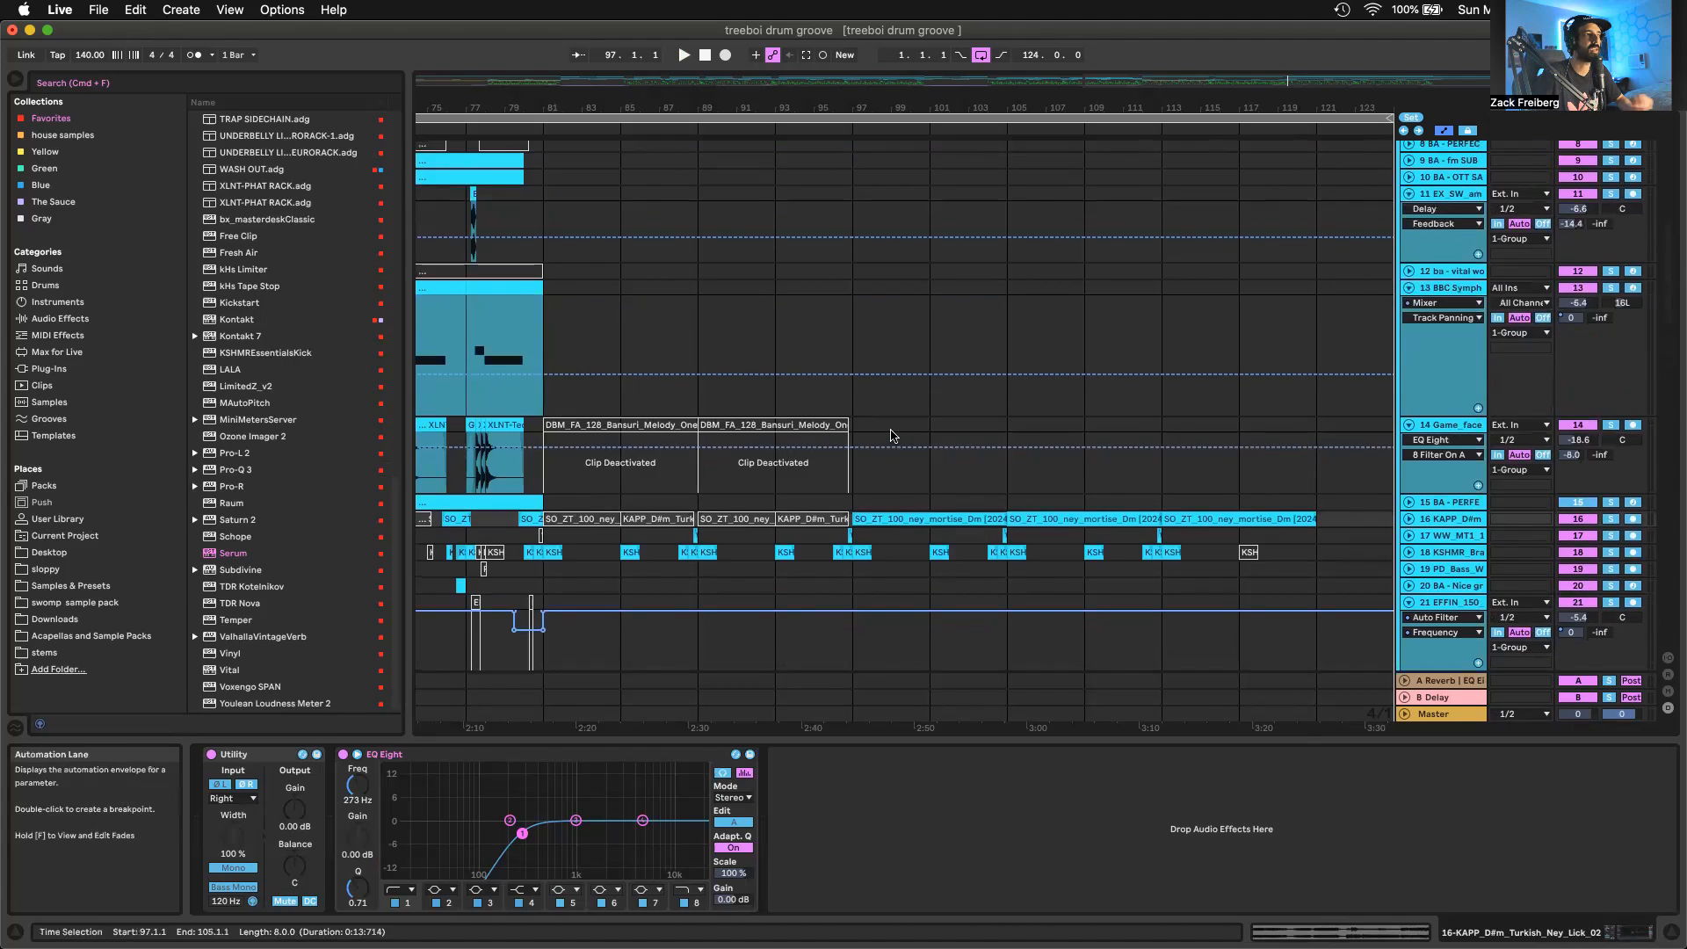
left_click_drag(844, 413, 766, 401)
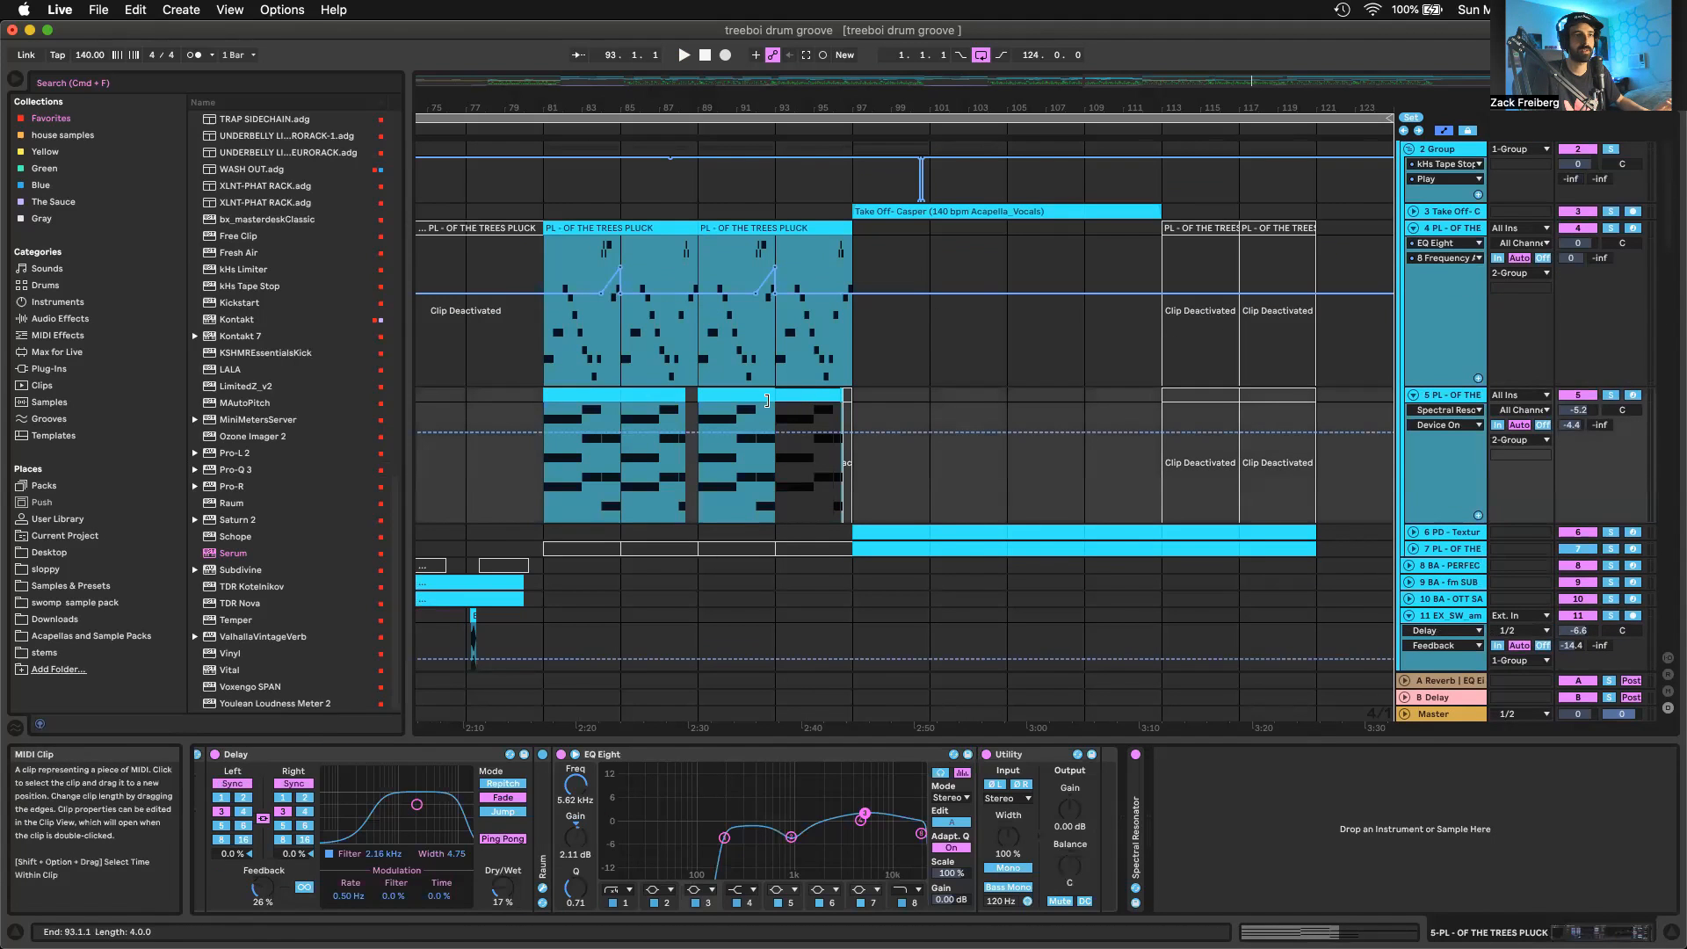
left_click(1098, 538)
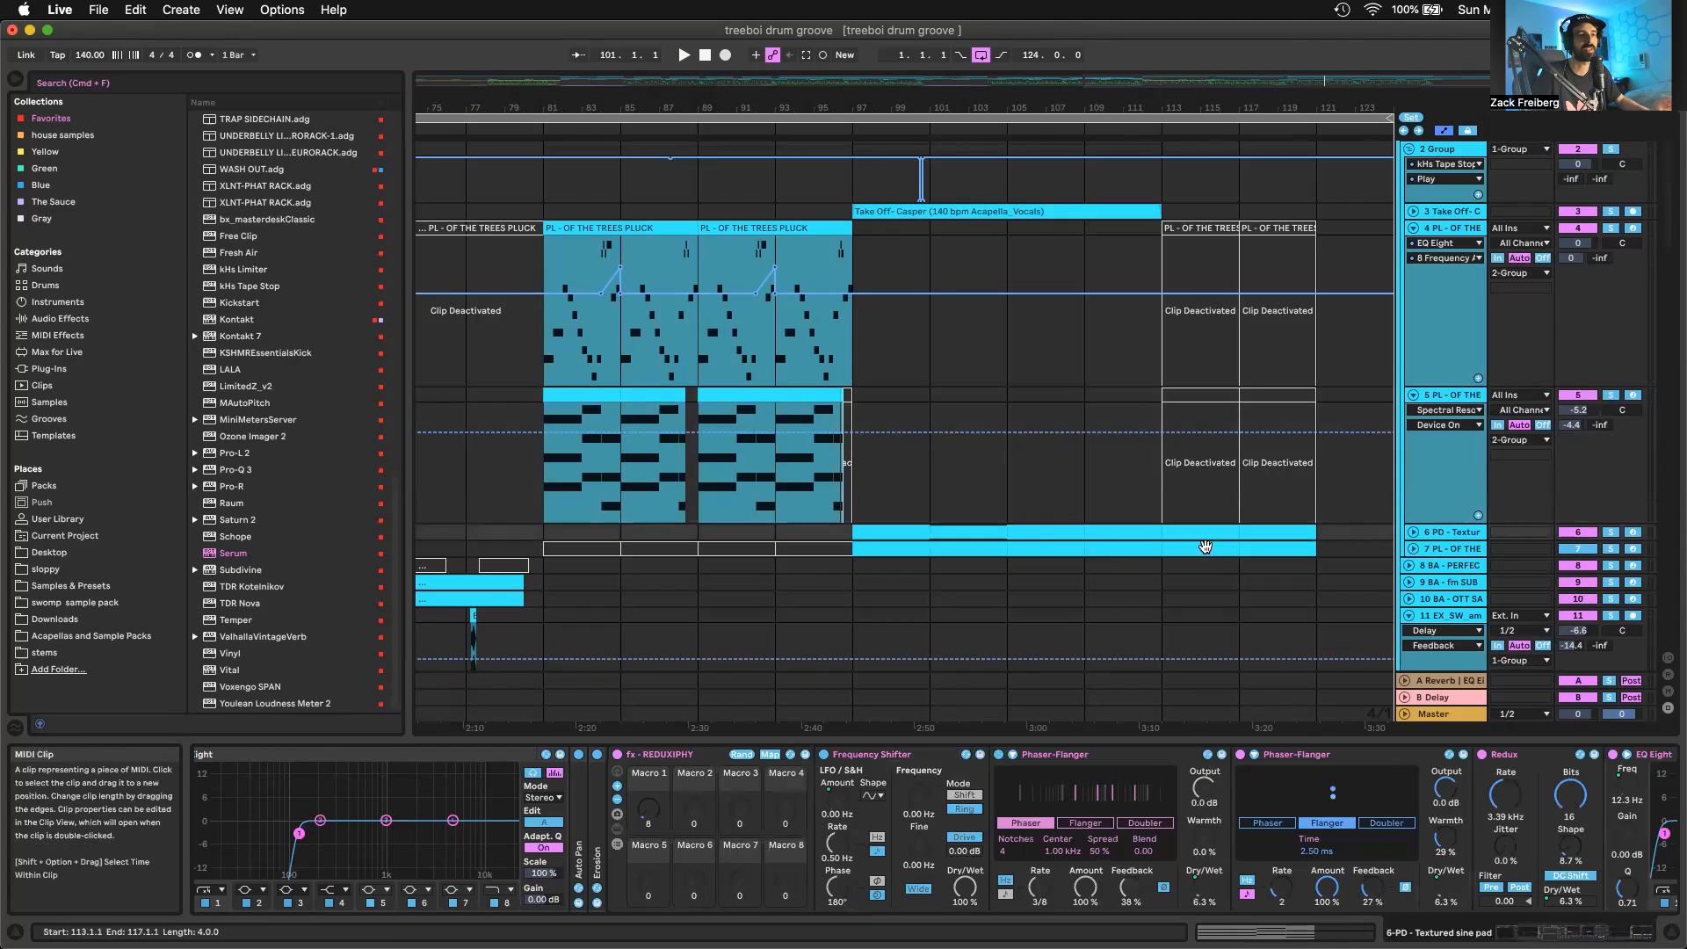
left_click(1413, 533)
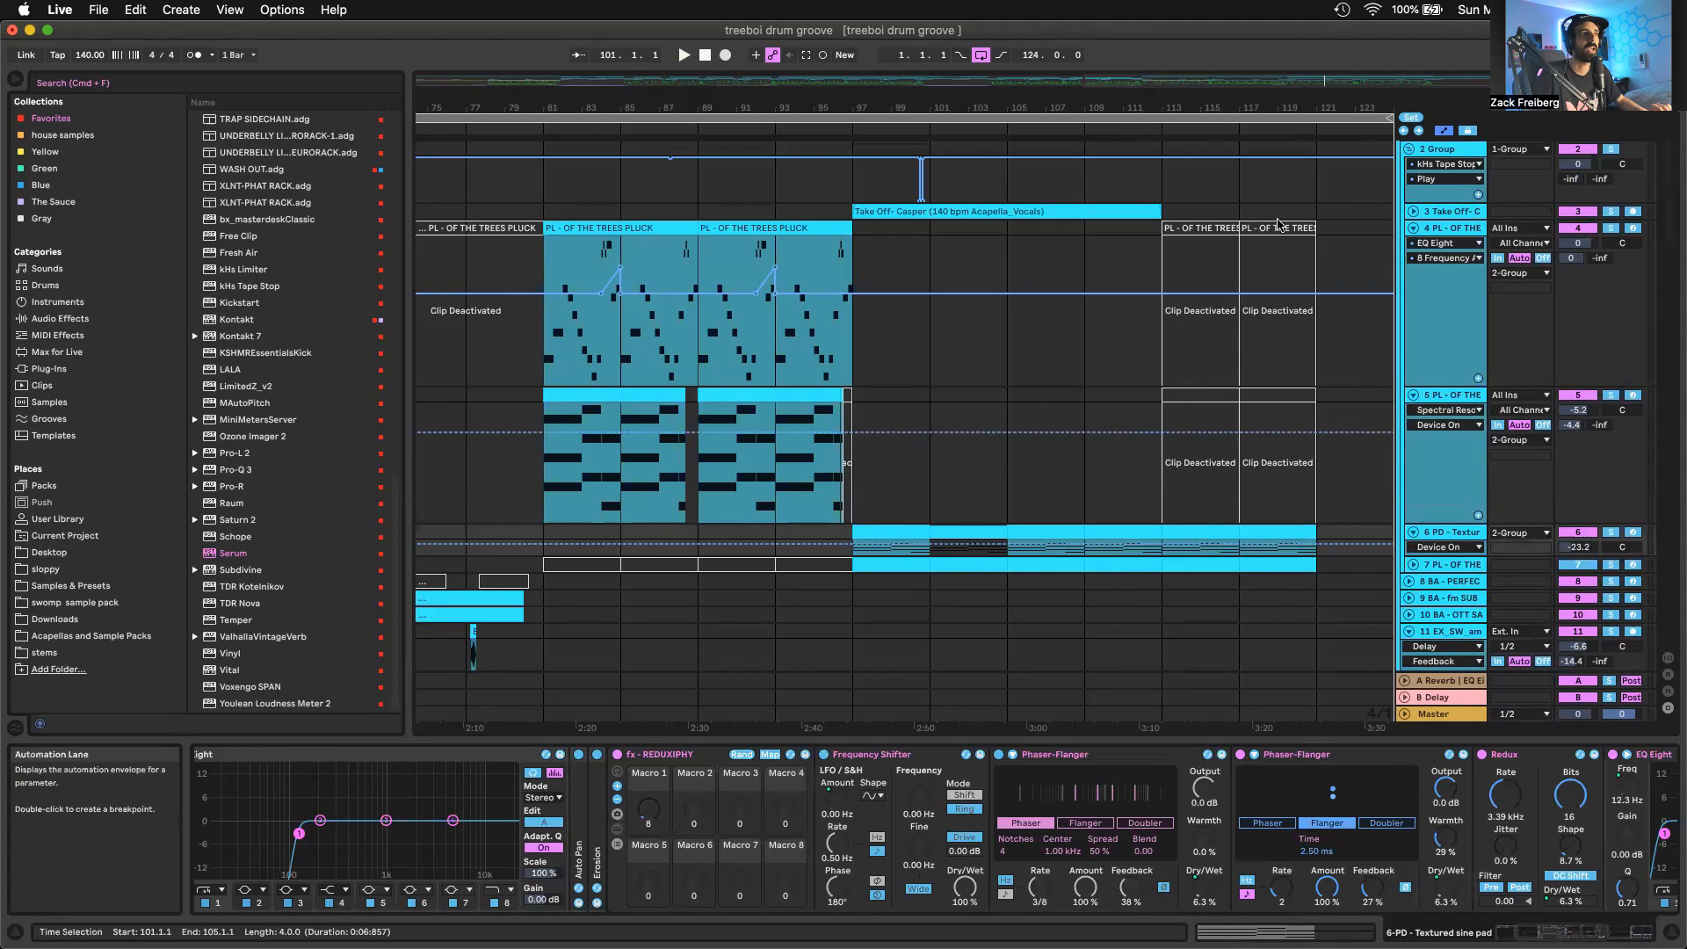
Select track 7, PL - OF THE TREES PLUCK, below the textured pad and unfold it to show its clips
left_click(1129, 210)
left_click(925, 565)
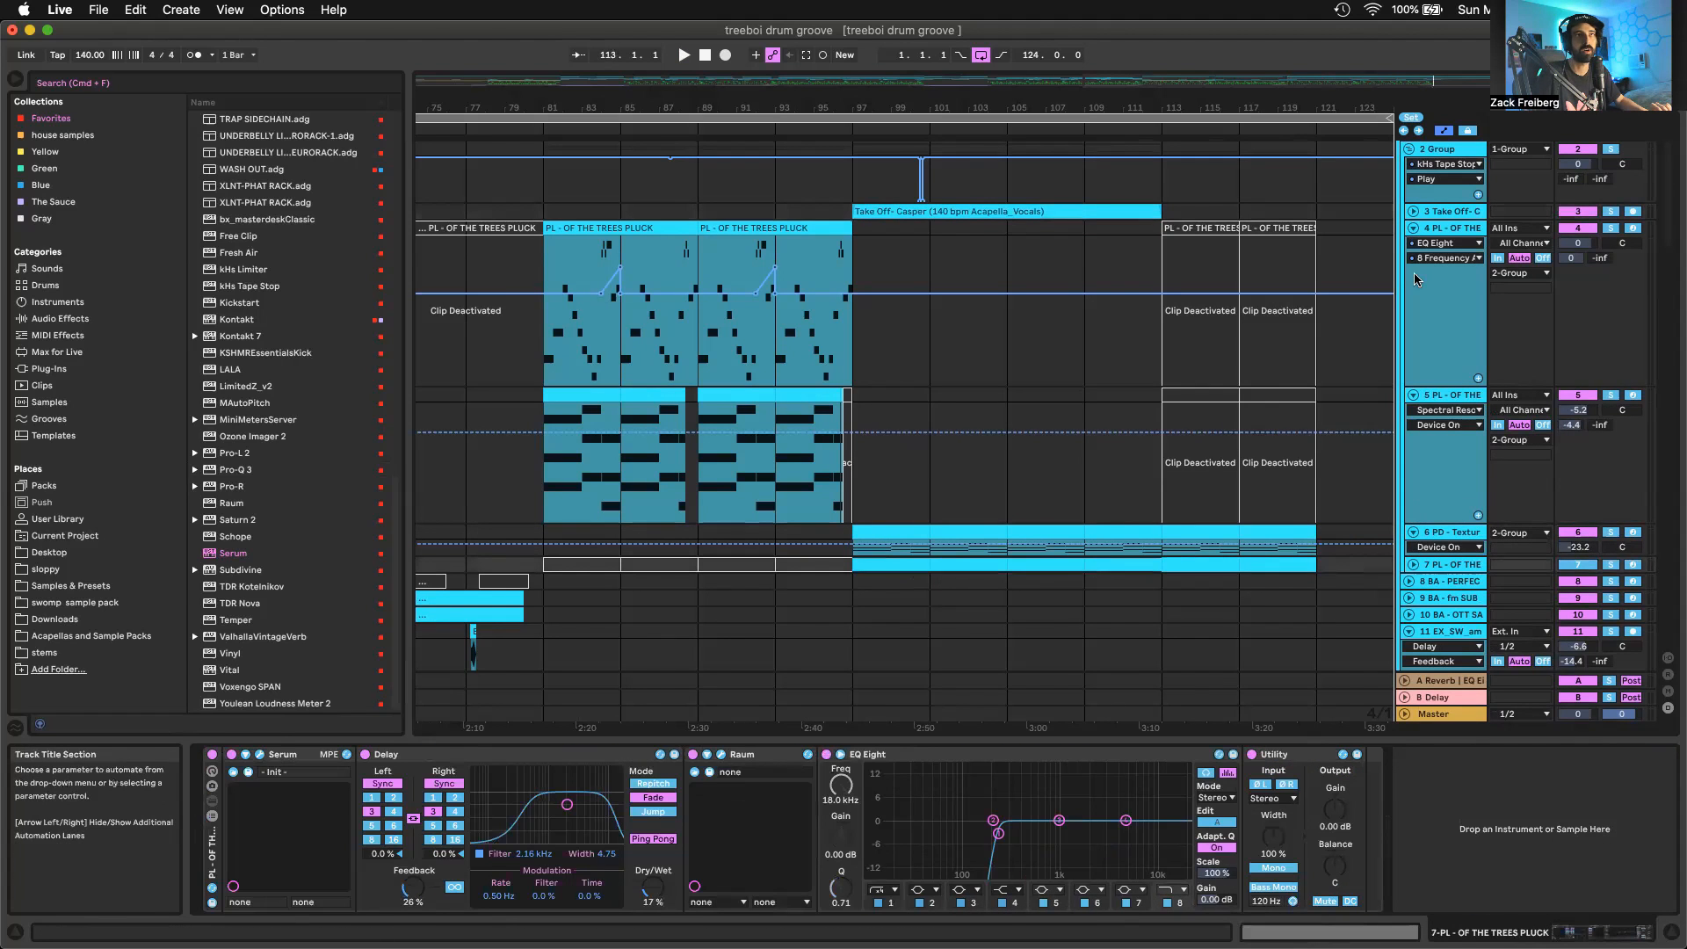
left_click(1412, 564)
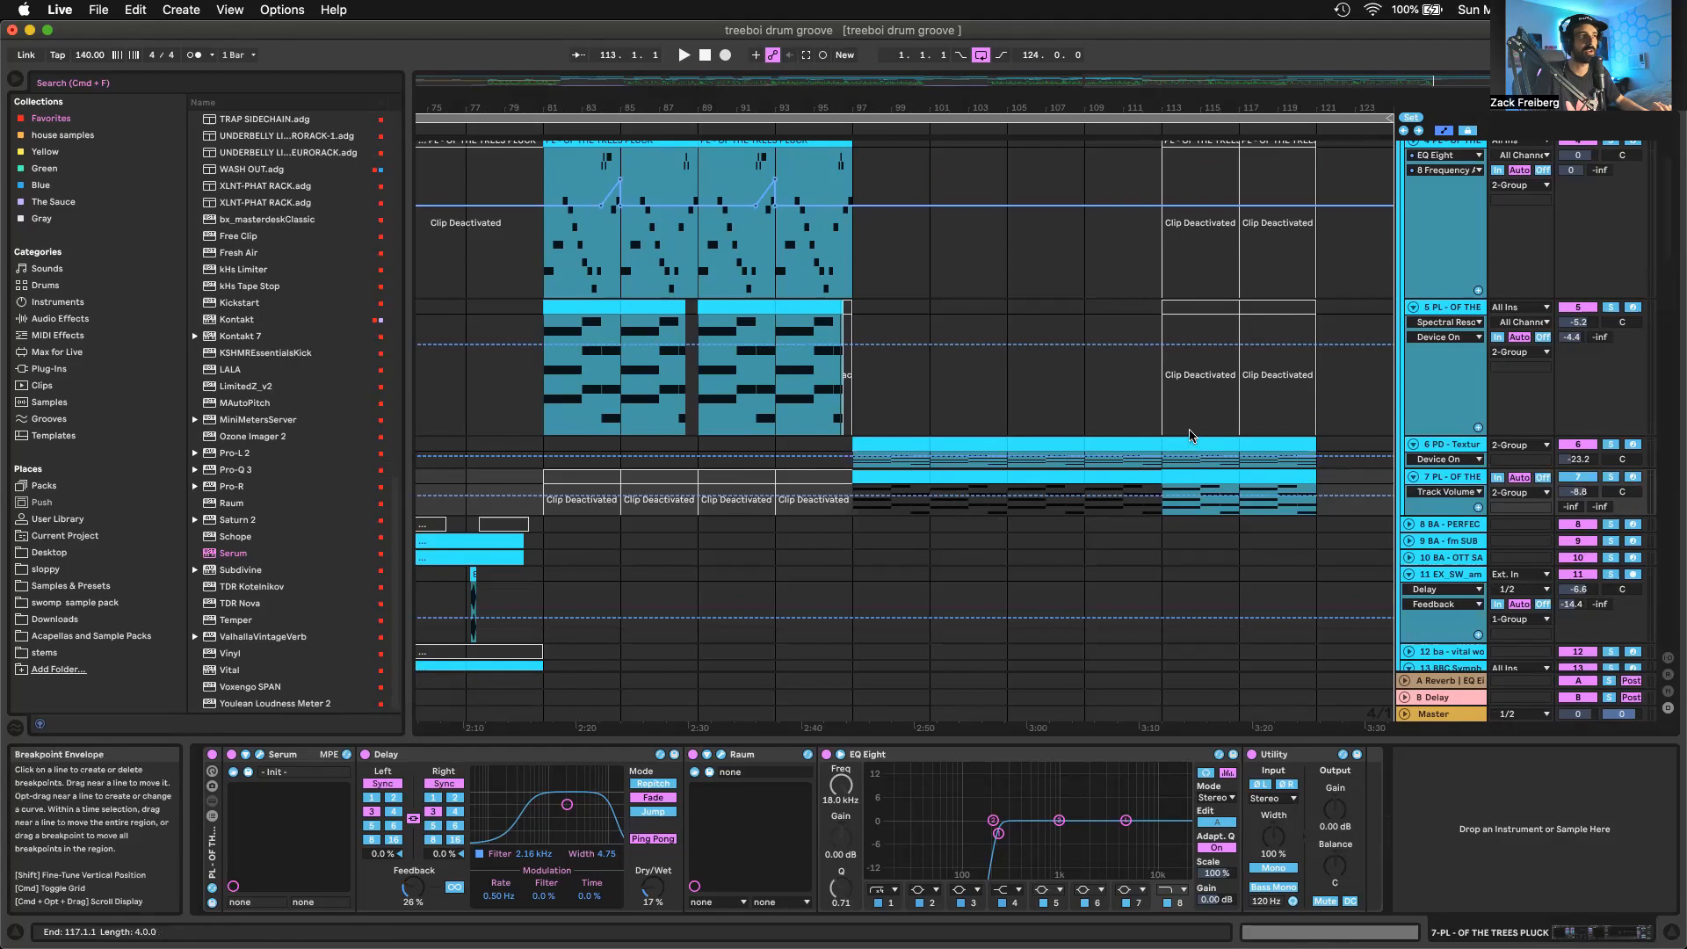
Audition the track 5 pluck clip from bar 89, soloing that track during playback
left_click(733, 307)
key("space")
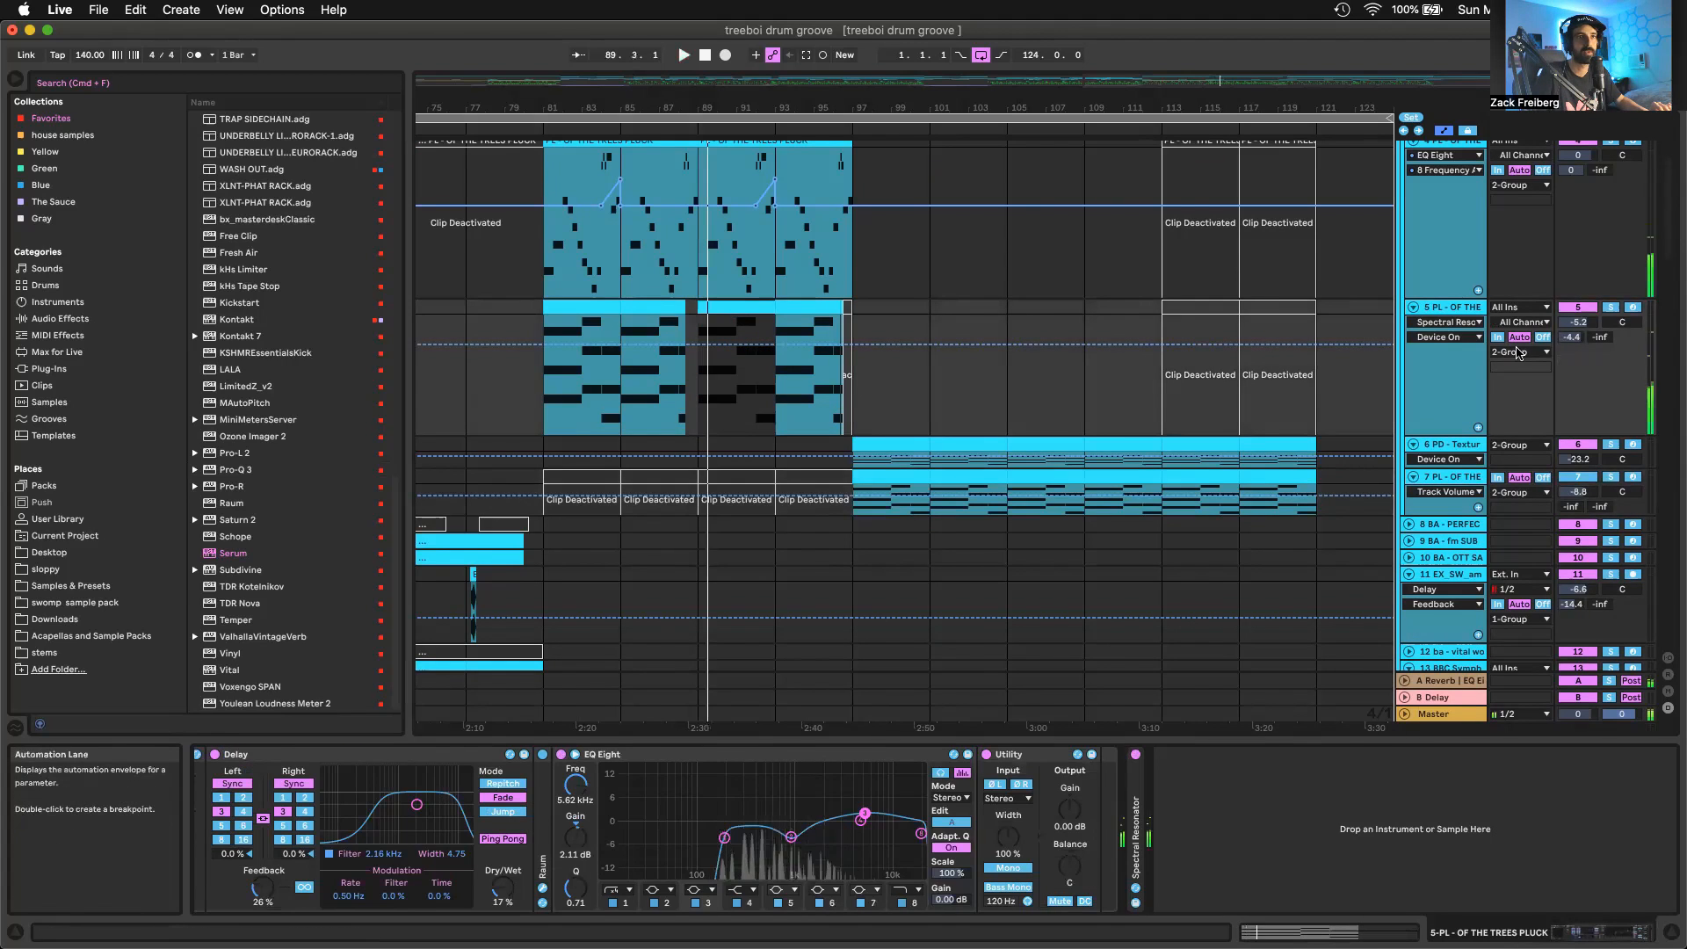
left_click(1610, 308)
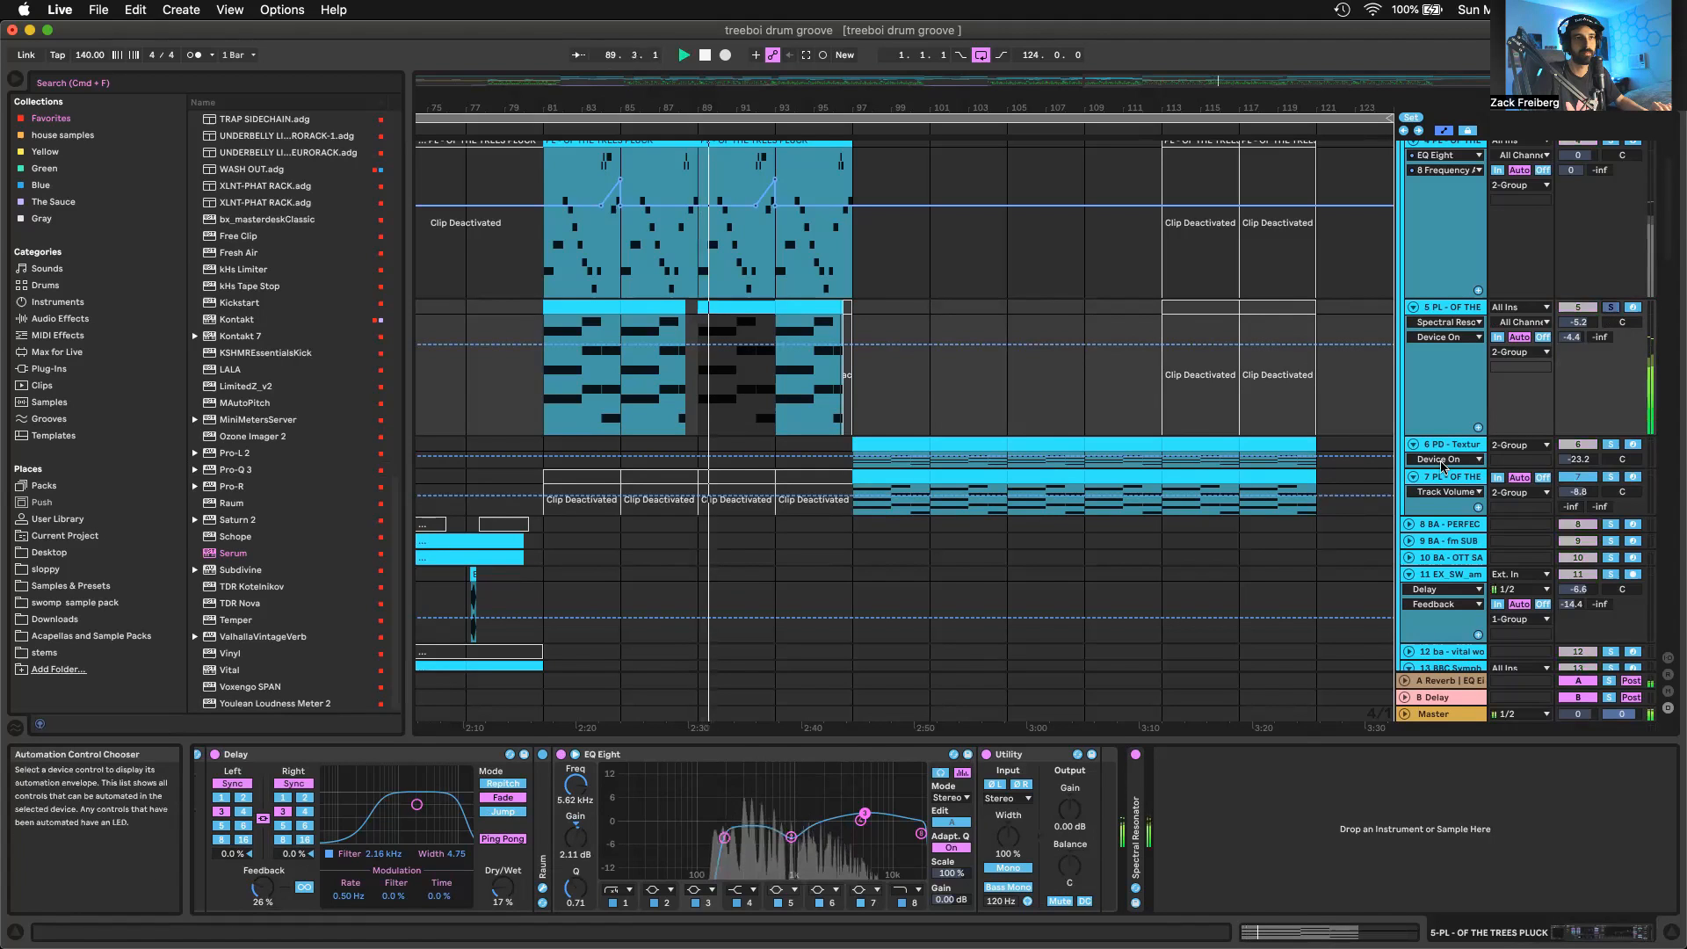
Select the track 7 clip at bar 101 and examine its Serum patch's oscillators, filter, envelope and effects
left_click(948, 489)
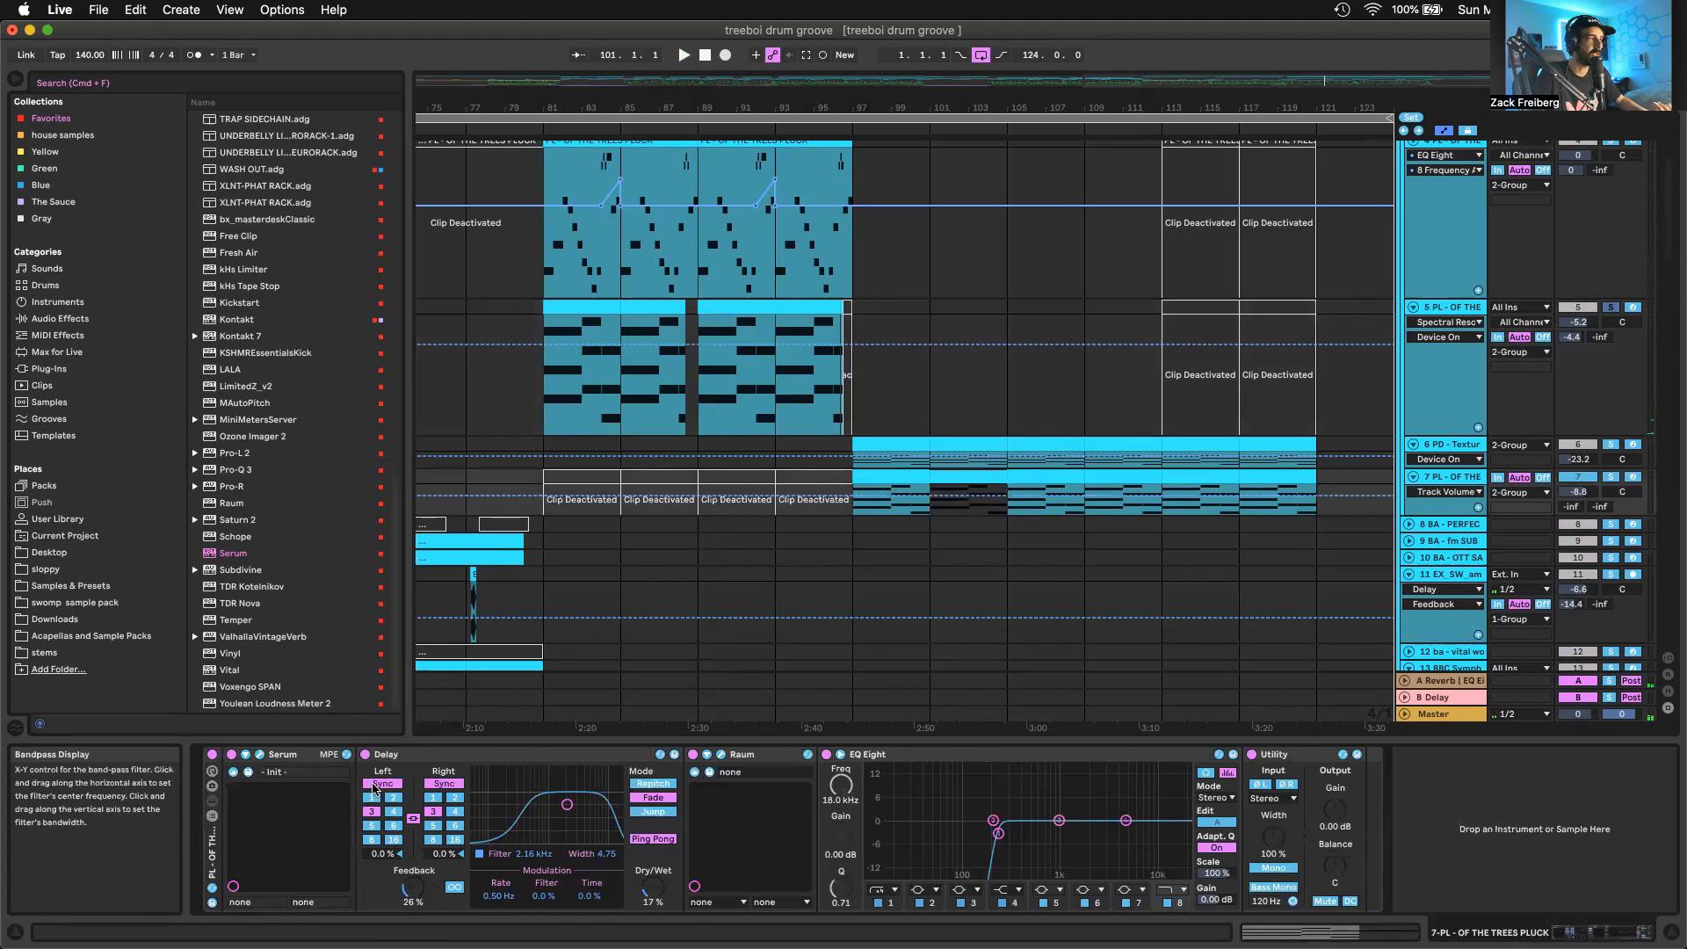
left_click(260, 755)
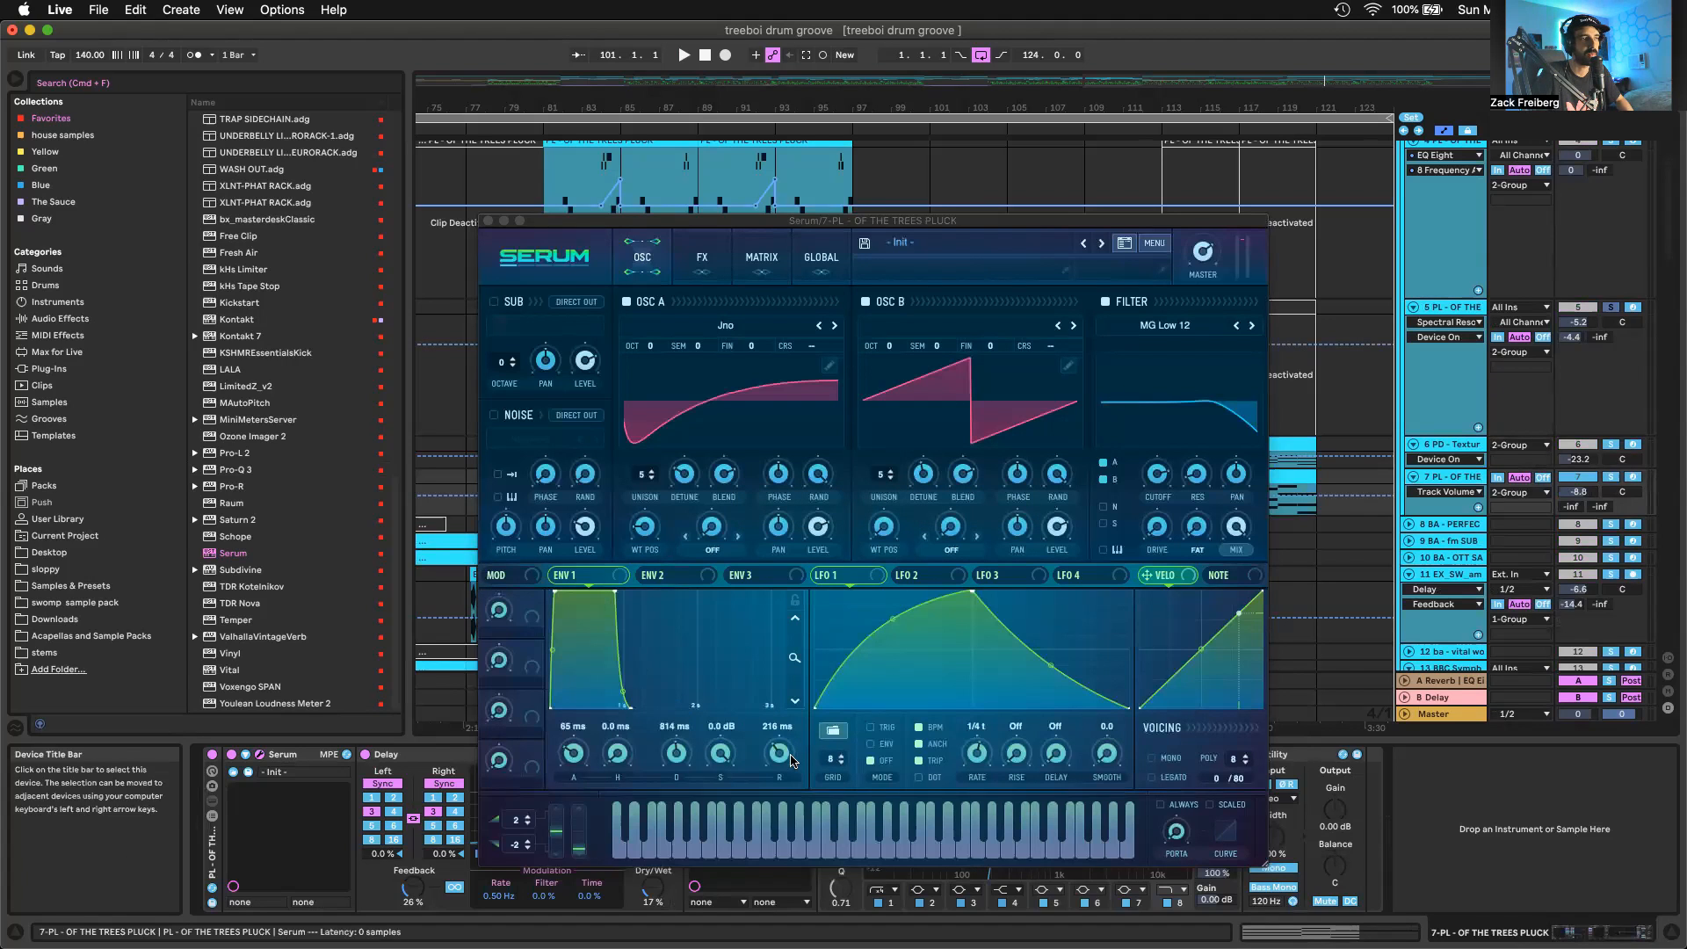
left_click(1156, 481)
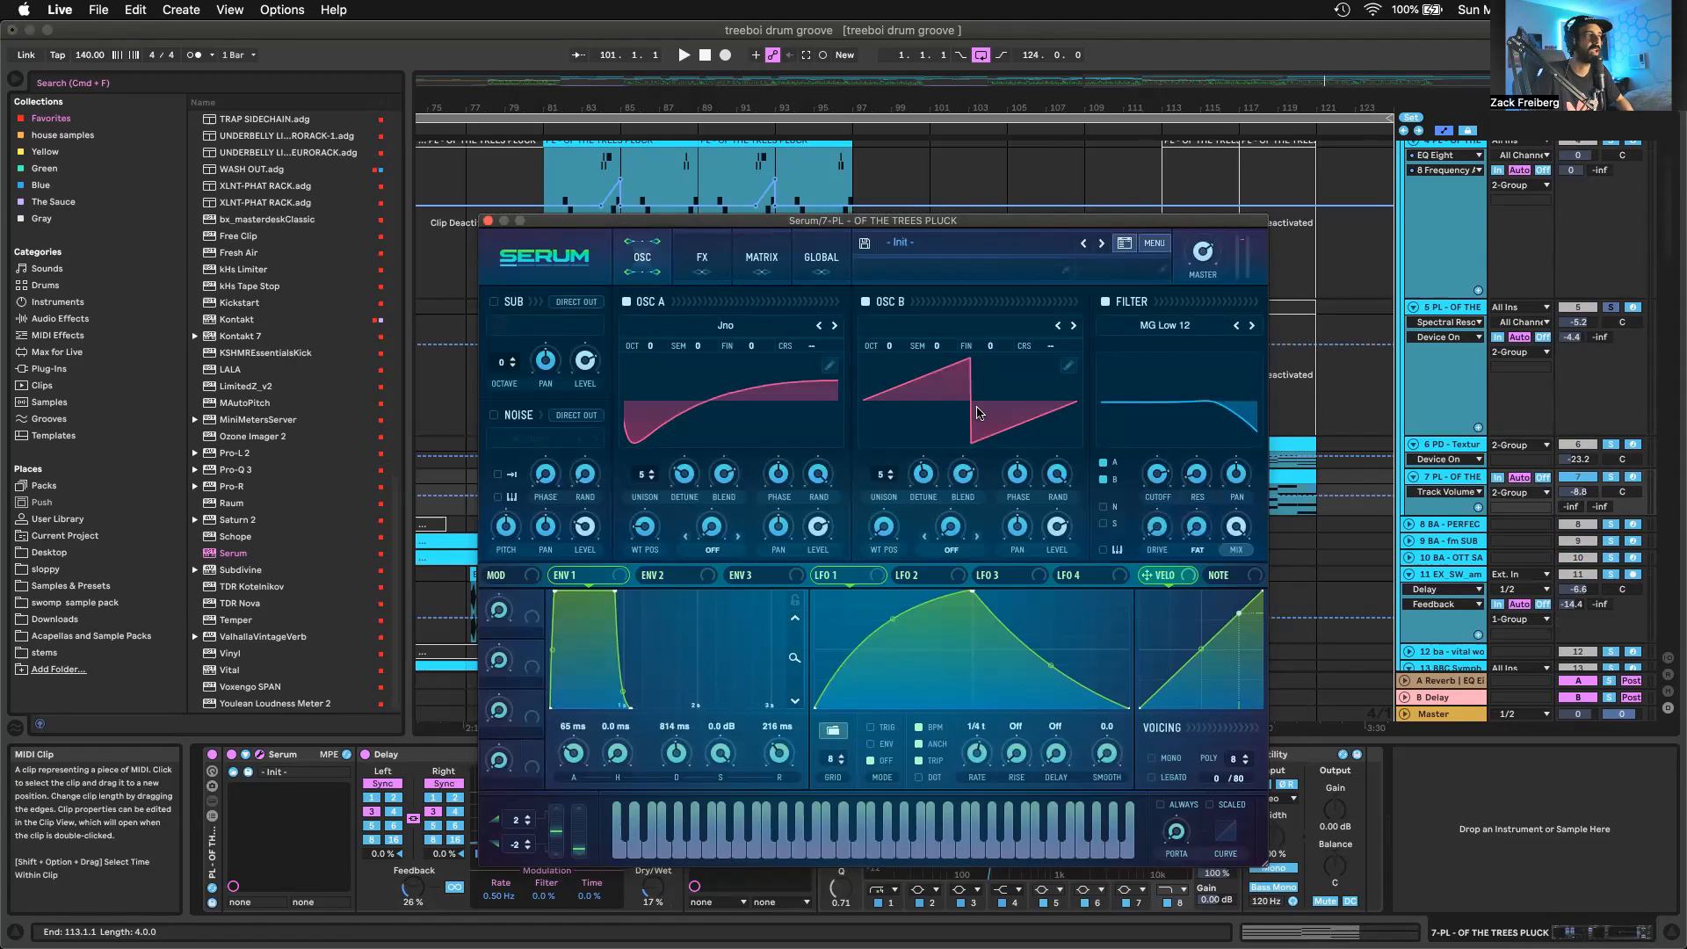
left_click(702, 257)
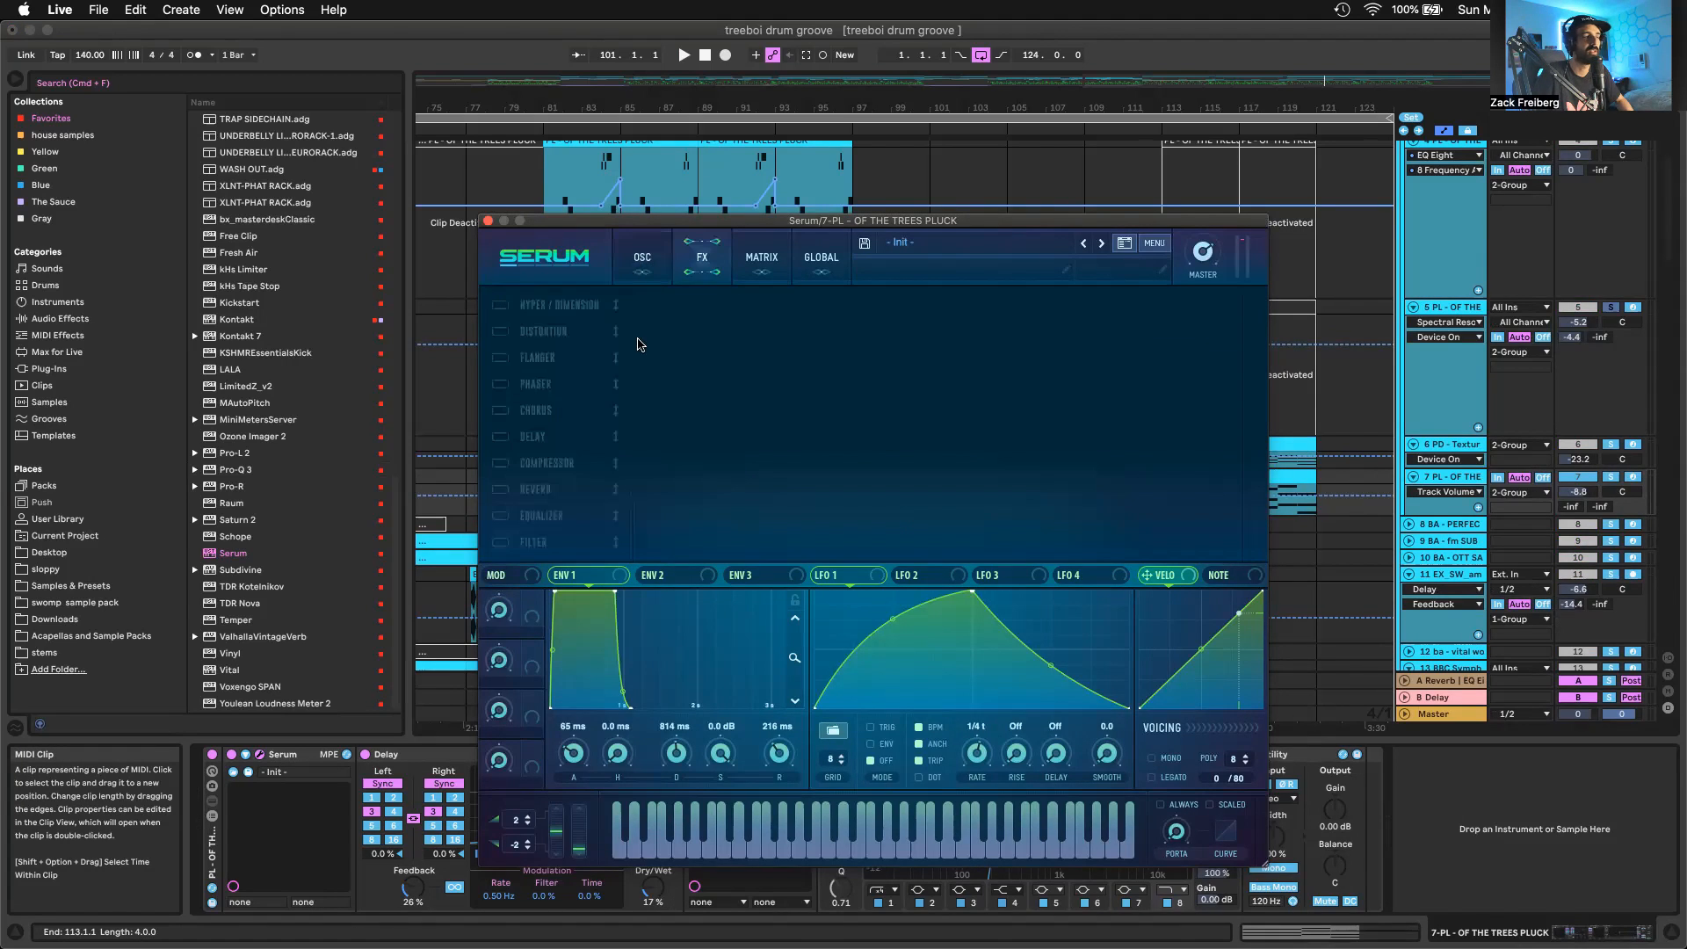
left_click(488, 220)
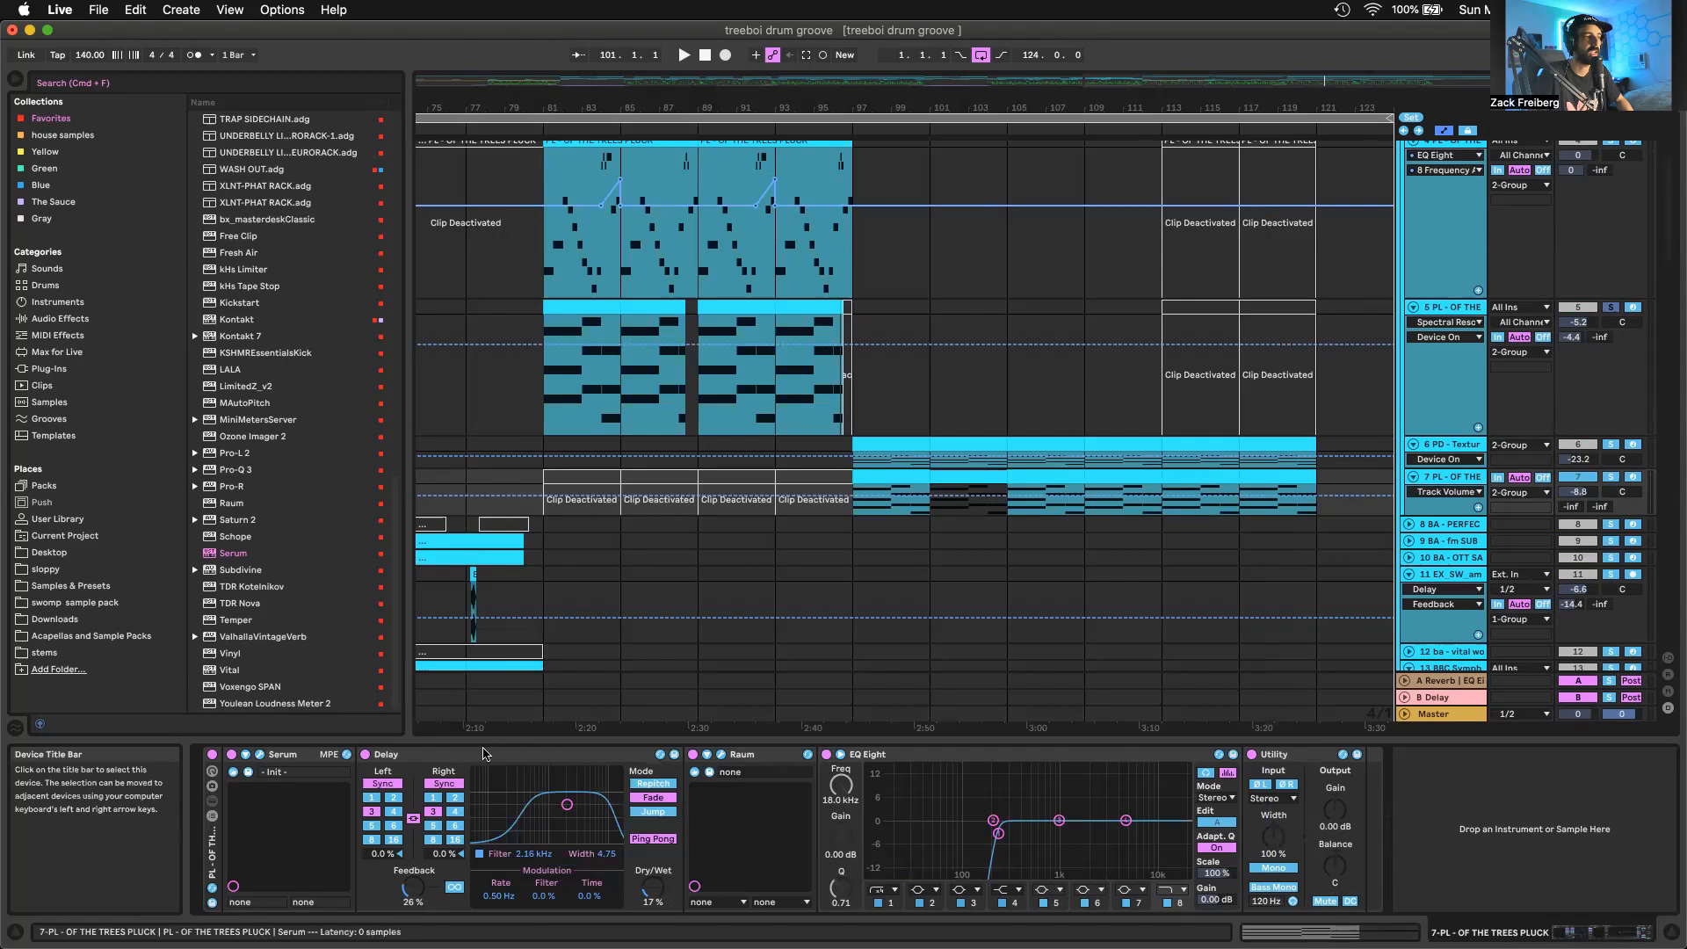
Examine Raum's mix, low cut and decay on track 7, and the low-cut band in its EQ Eight
left_click(721, 754)
left_click(746, 429)
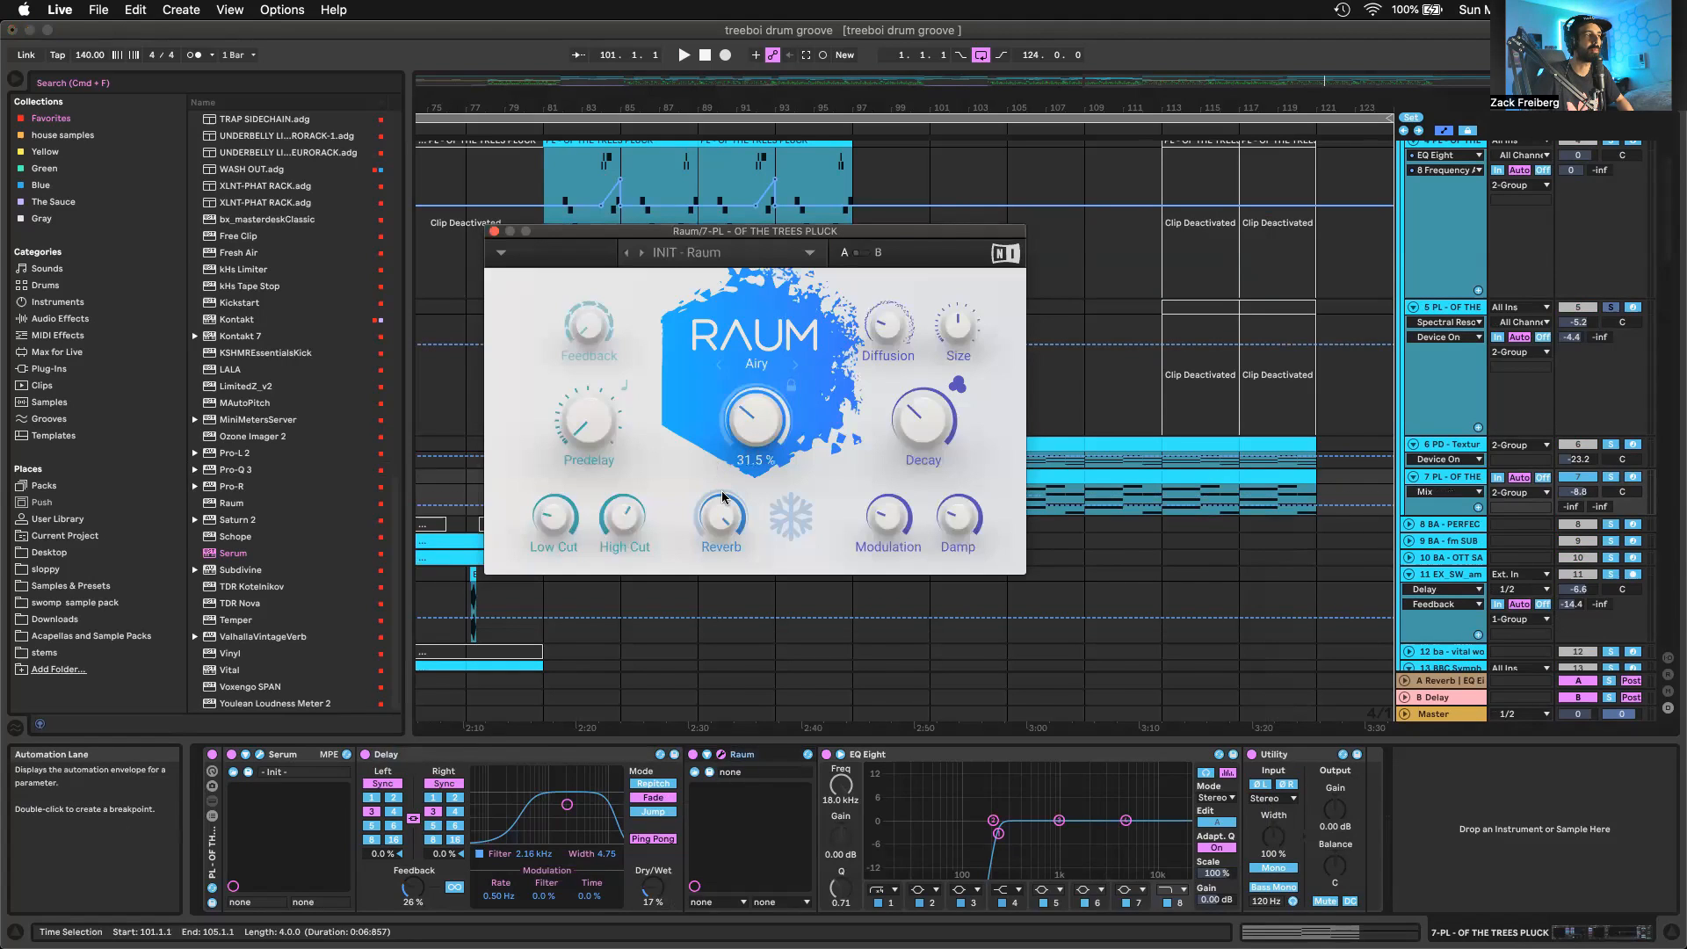
left_click(551, 513)
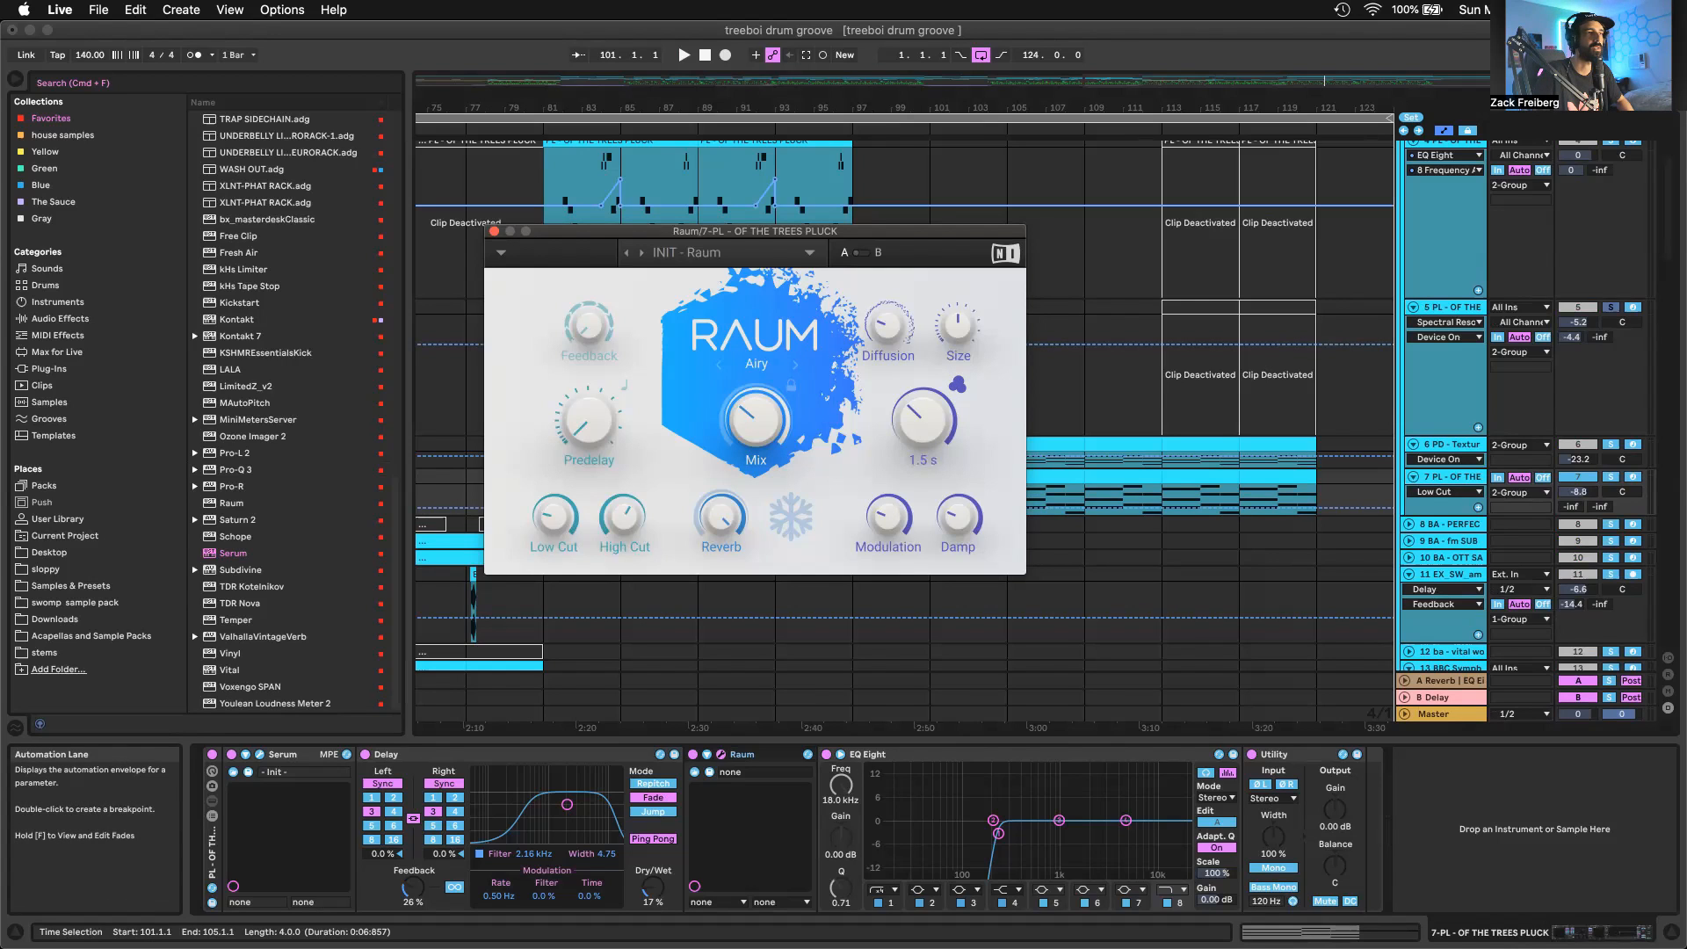
left_click(917, 421)
left_click(495, 231)
scroll(703, 474, "down", 4)
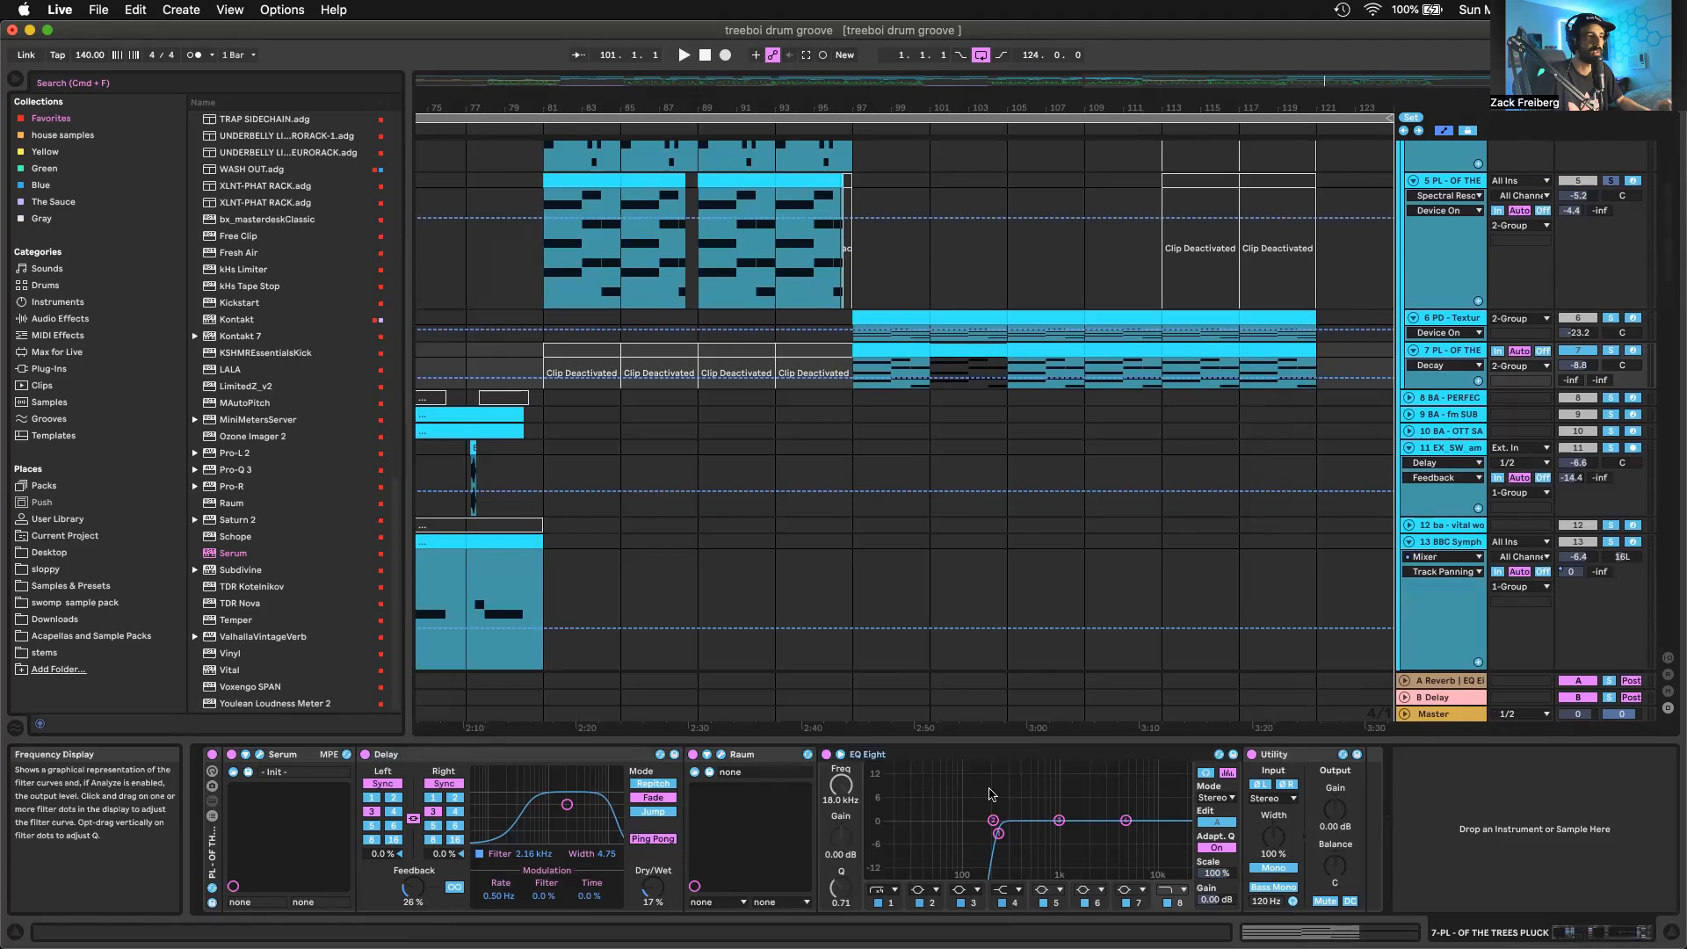
left_click(998, 833)
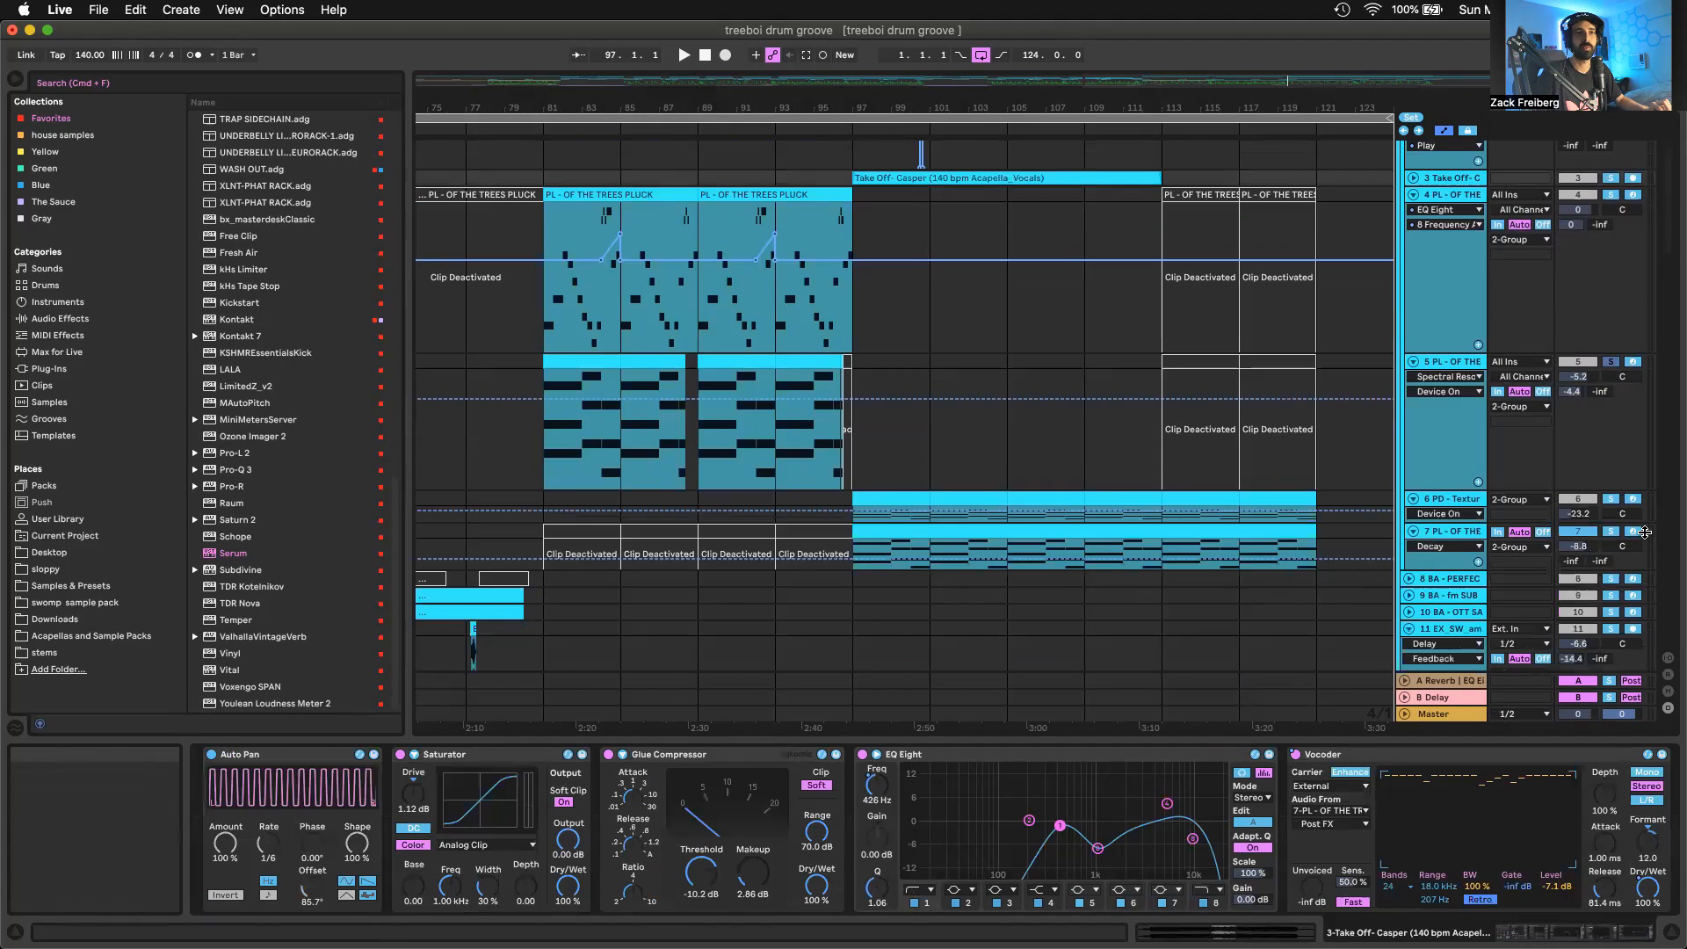
Audition track 7 soloed from bar 97, where it feeds the Vocoder on the Take Off acapella
left_click(1613, 532)
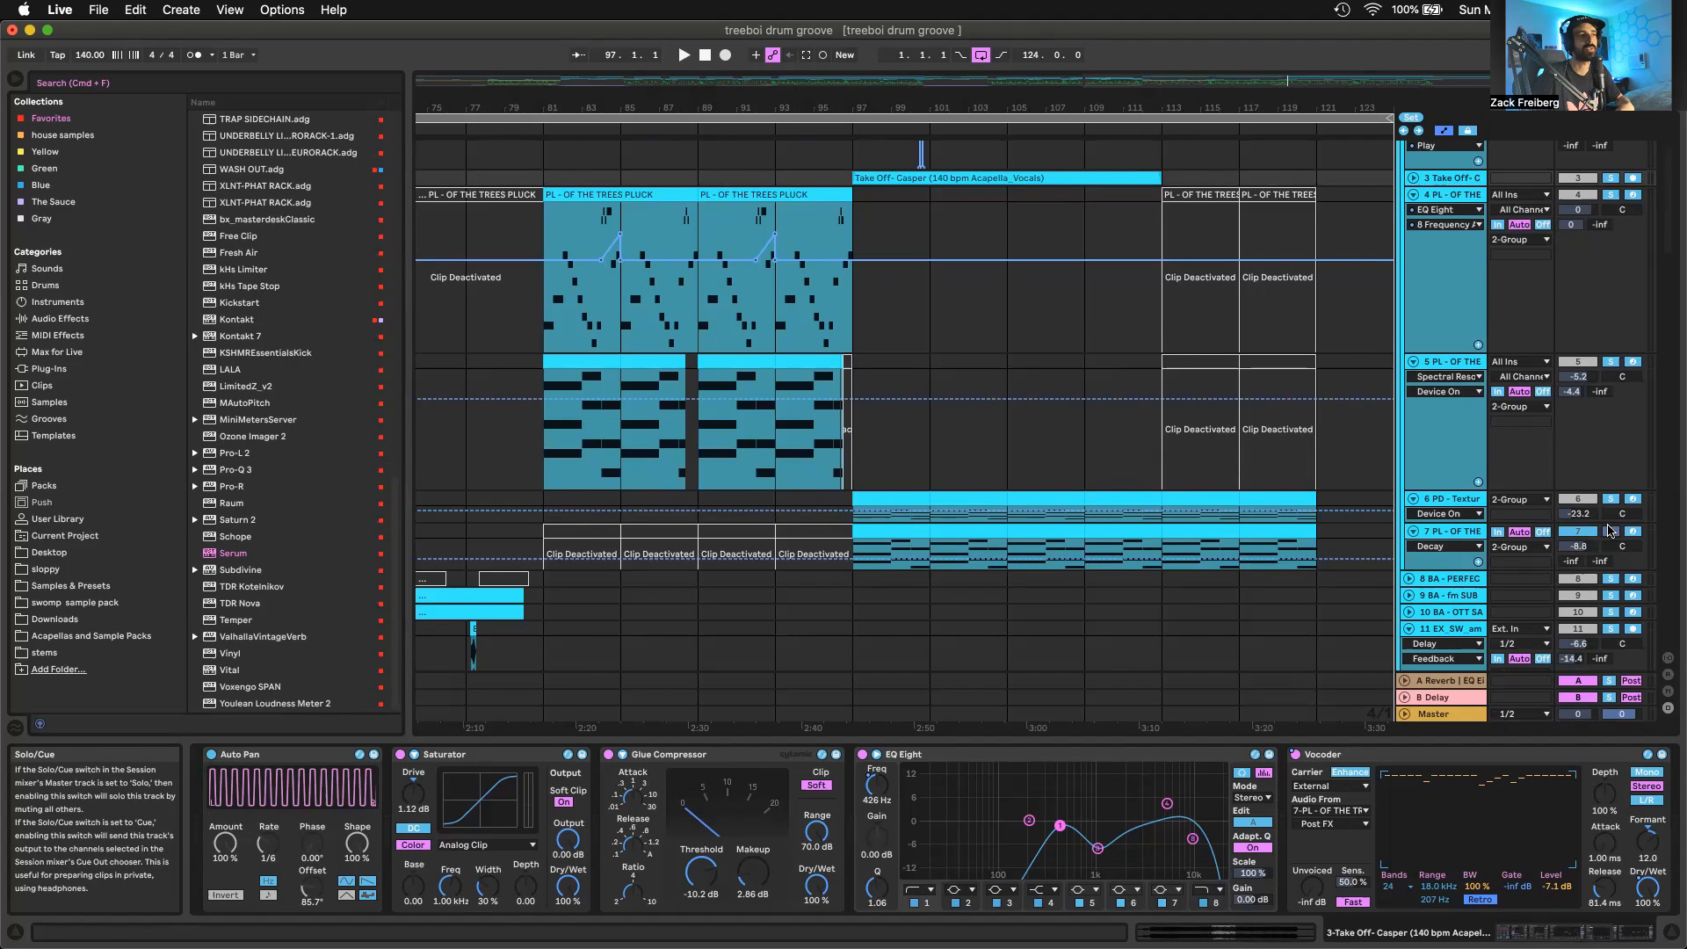
key("space")
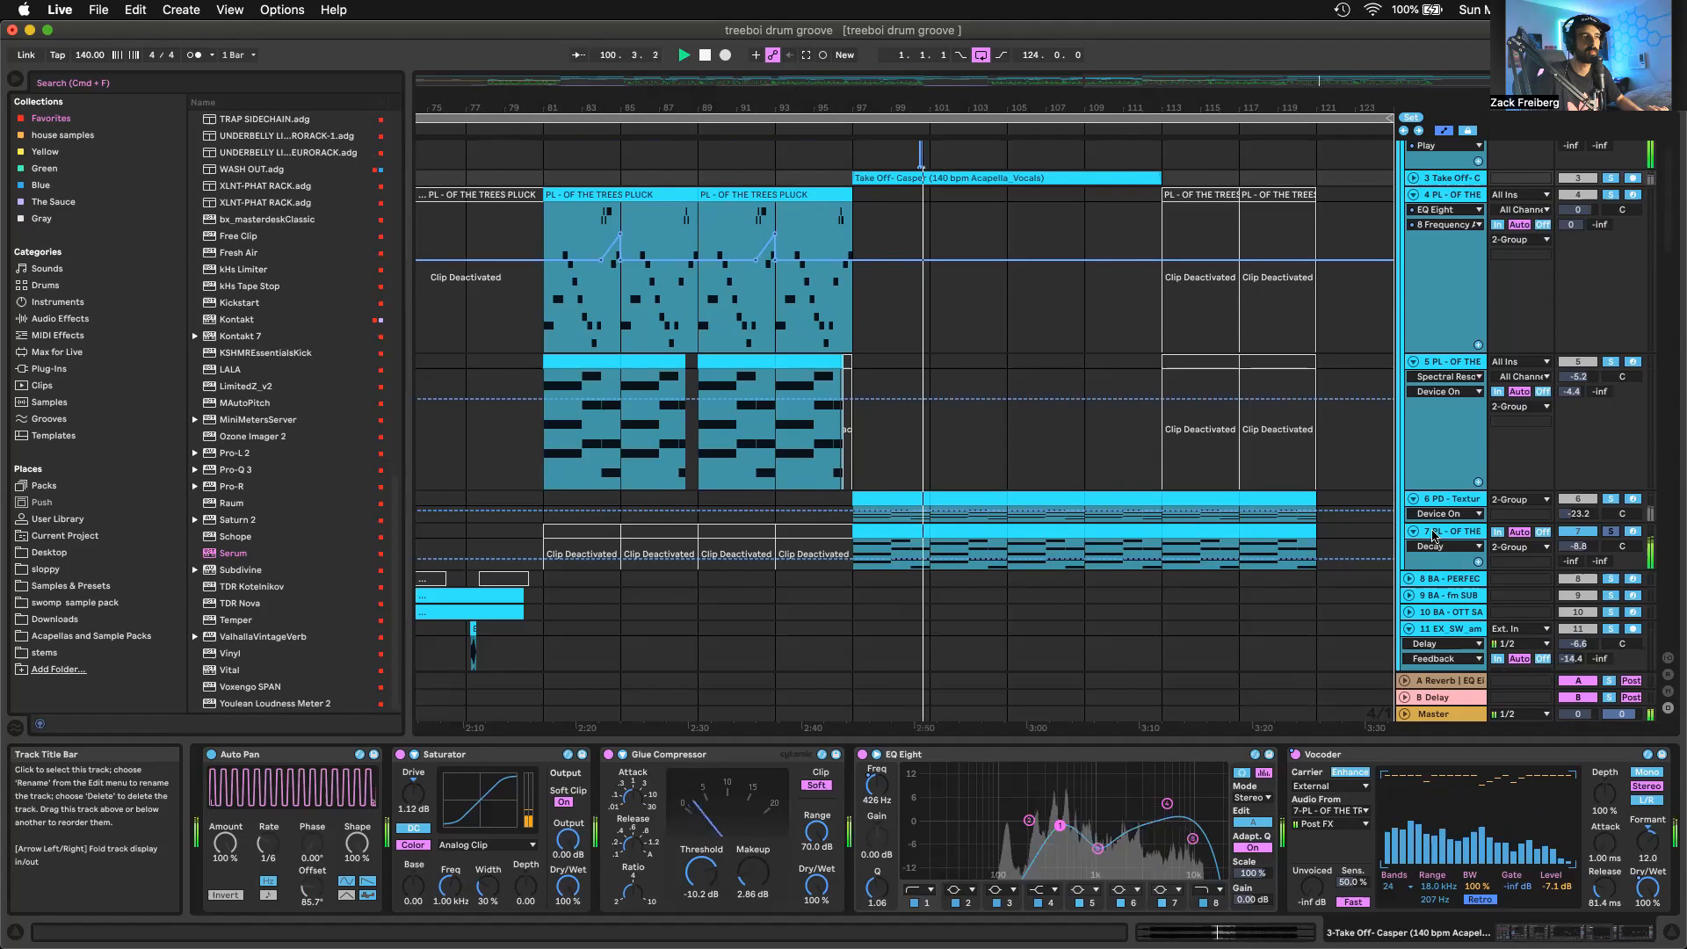
key("space")
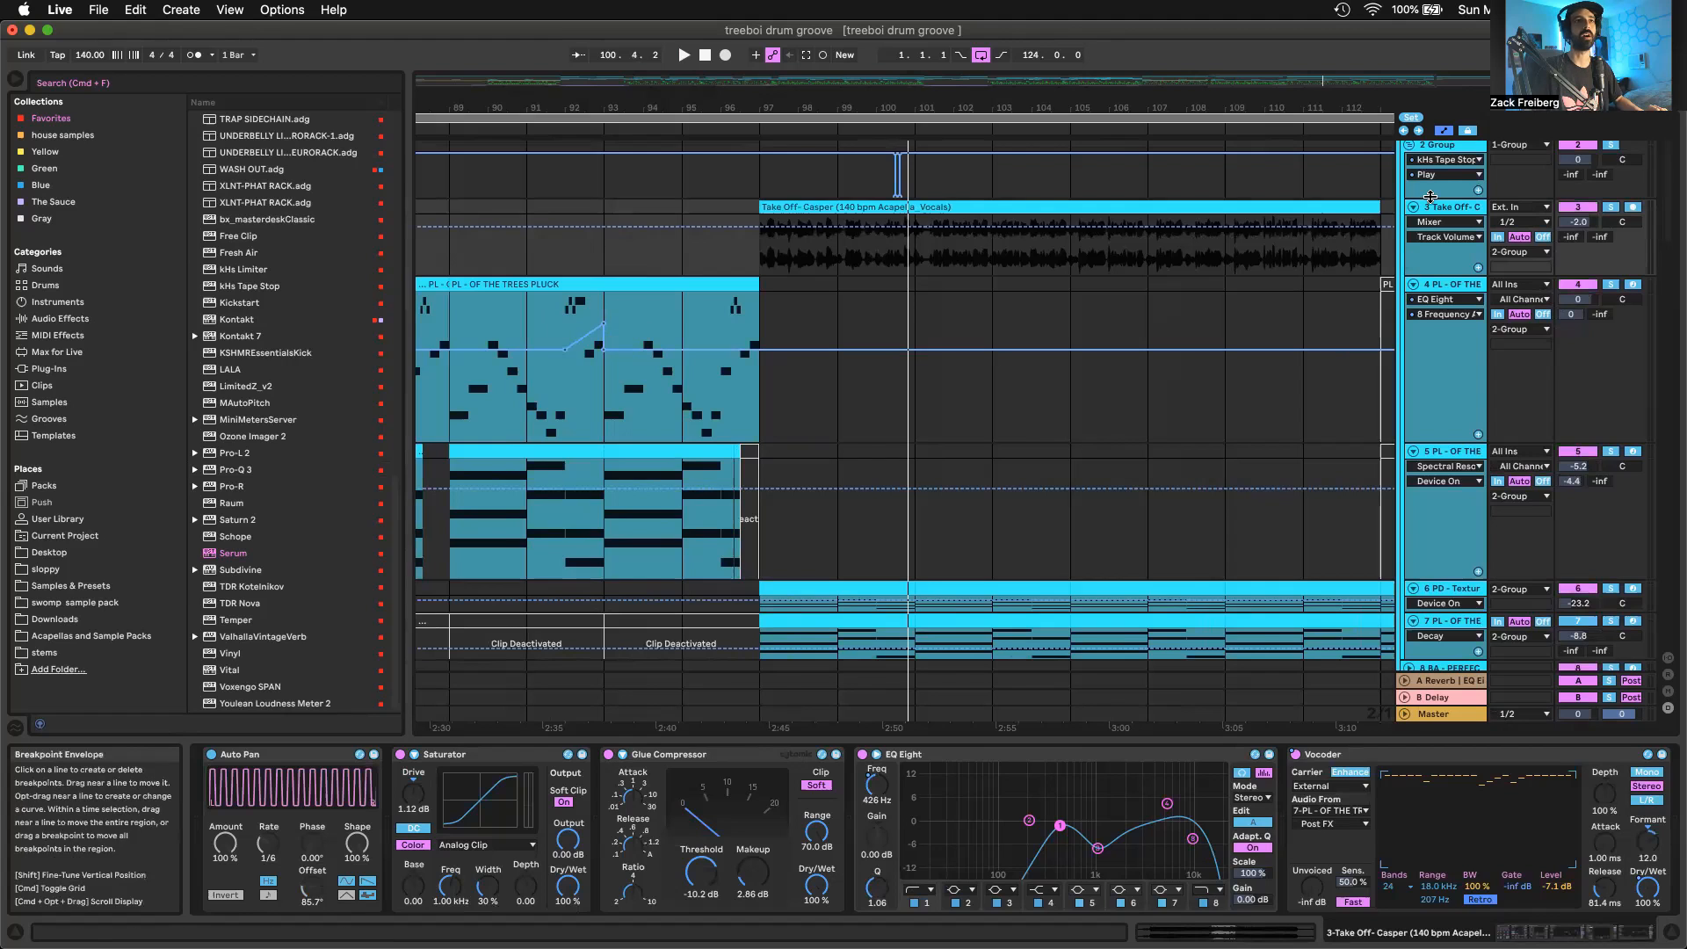
Examine the Vocoder on track 3: its External carrier, the track 7 audio source and the number of bands
scroll(875, 831, "right", 6)
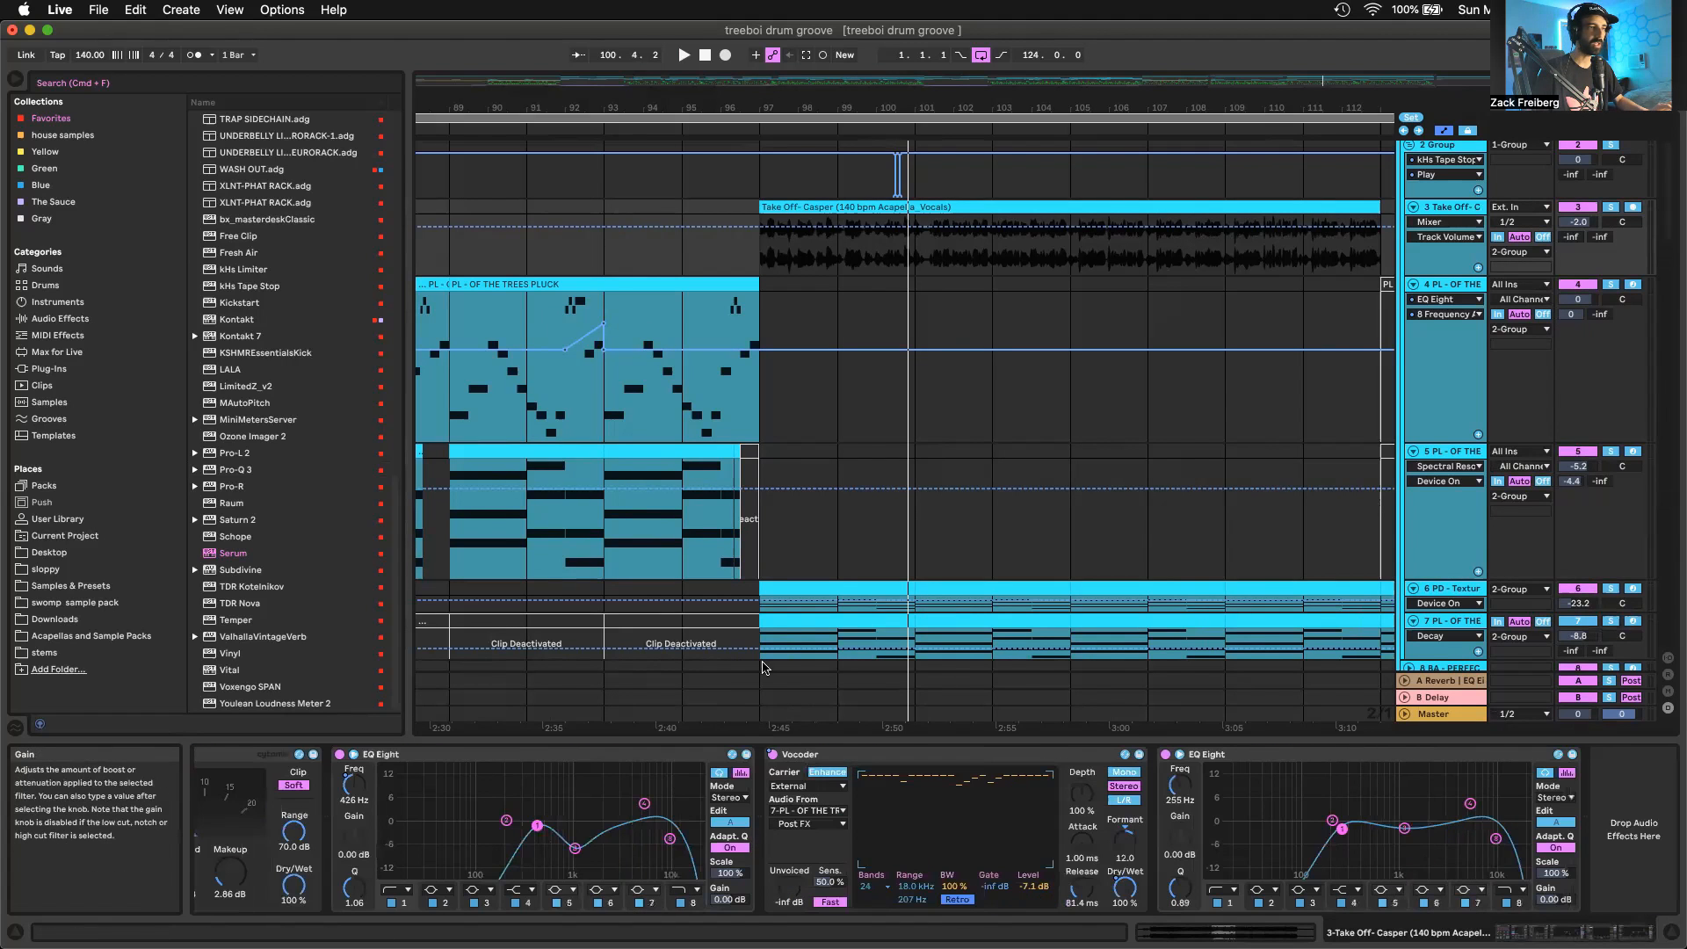
left_click(812, 787)
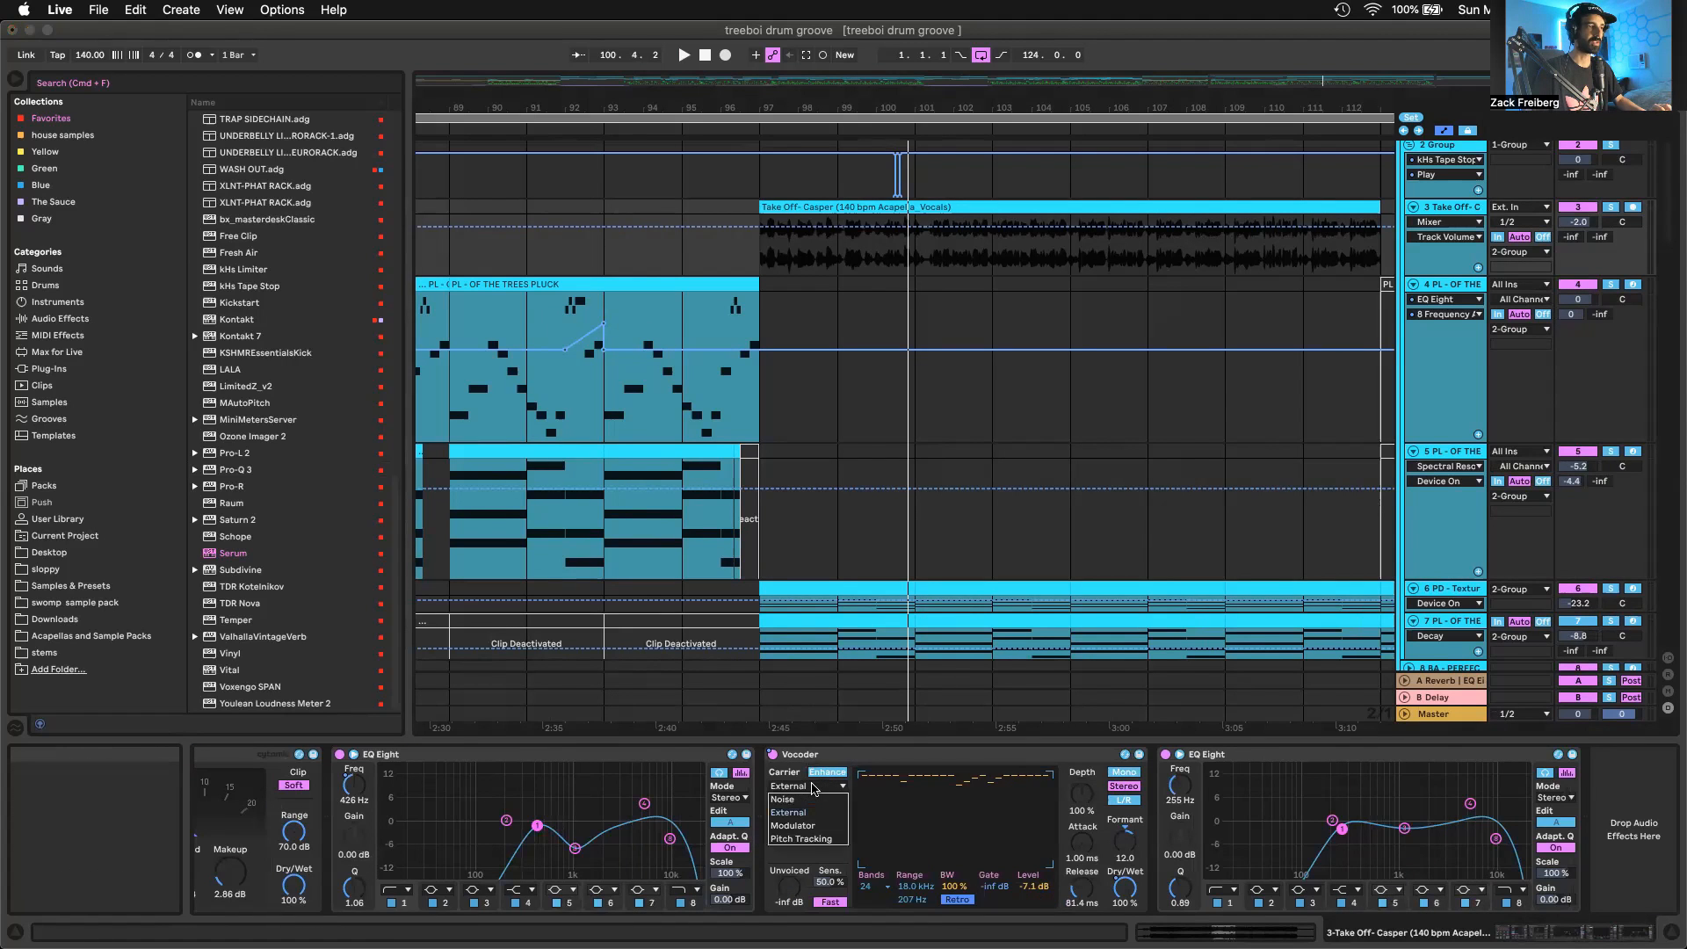
left_click(806, 812)
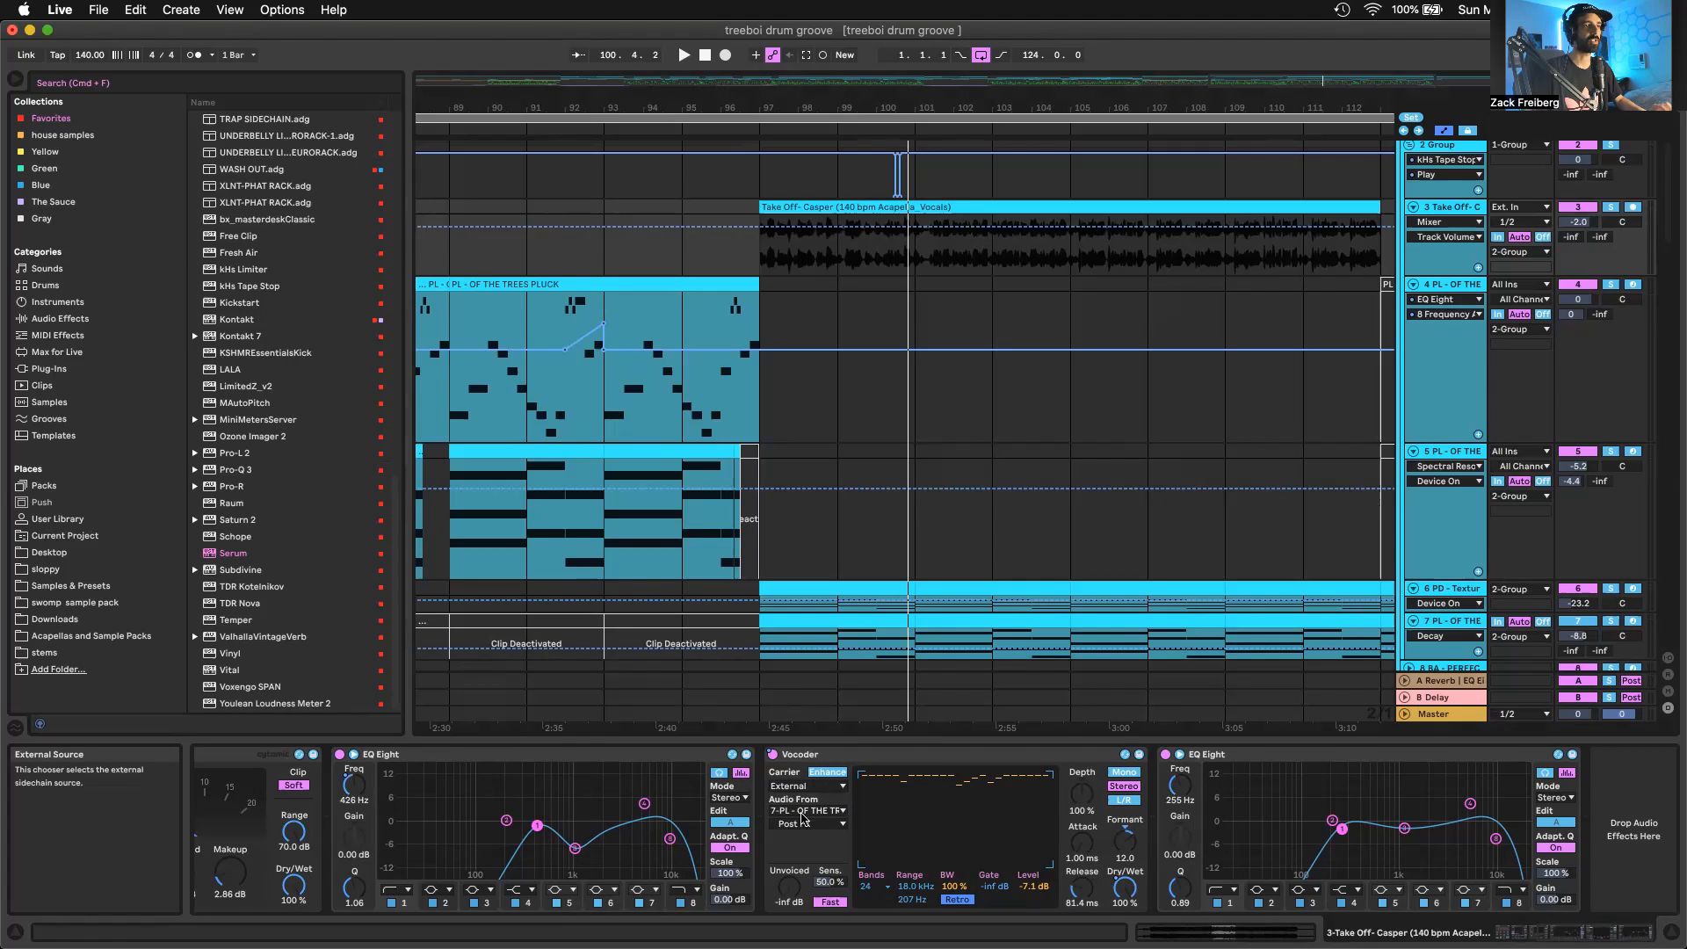
scroll(891, 720, "down", 4)
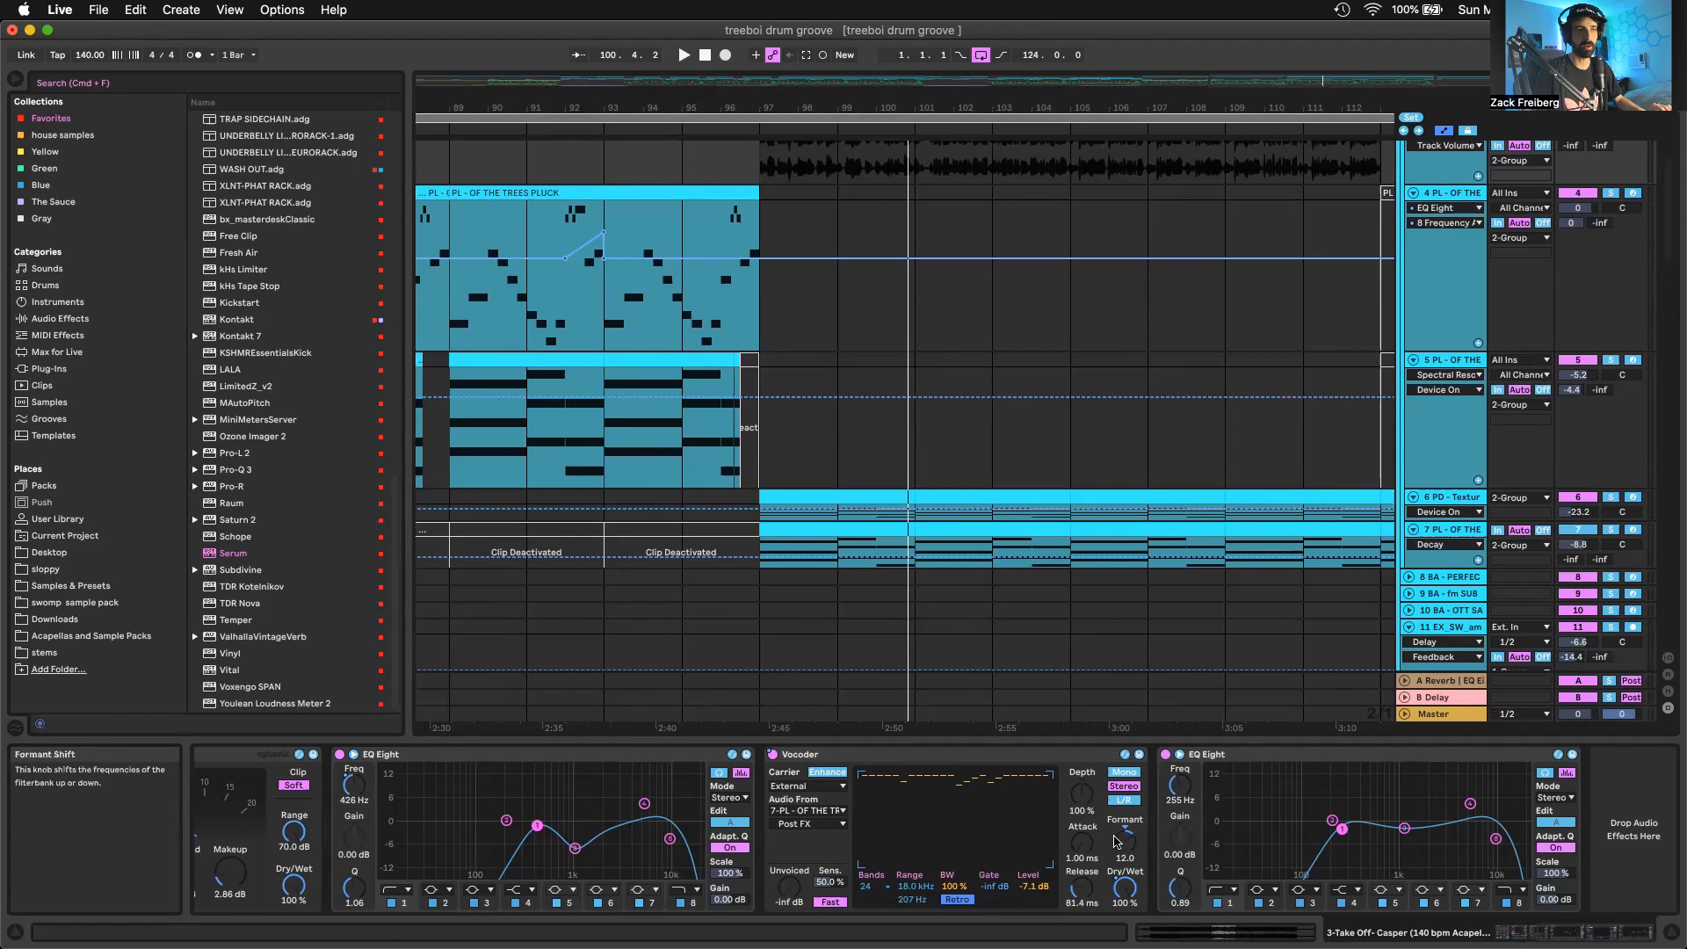
left_click(876, 889)
left_click(876, 889)
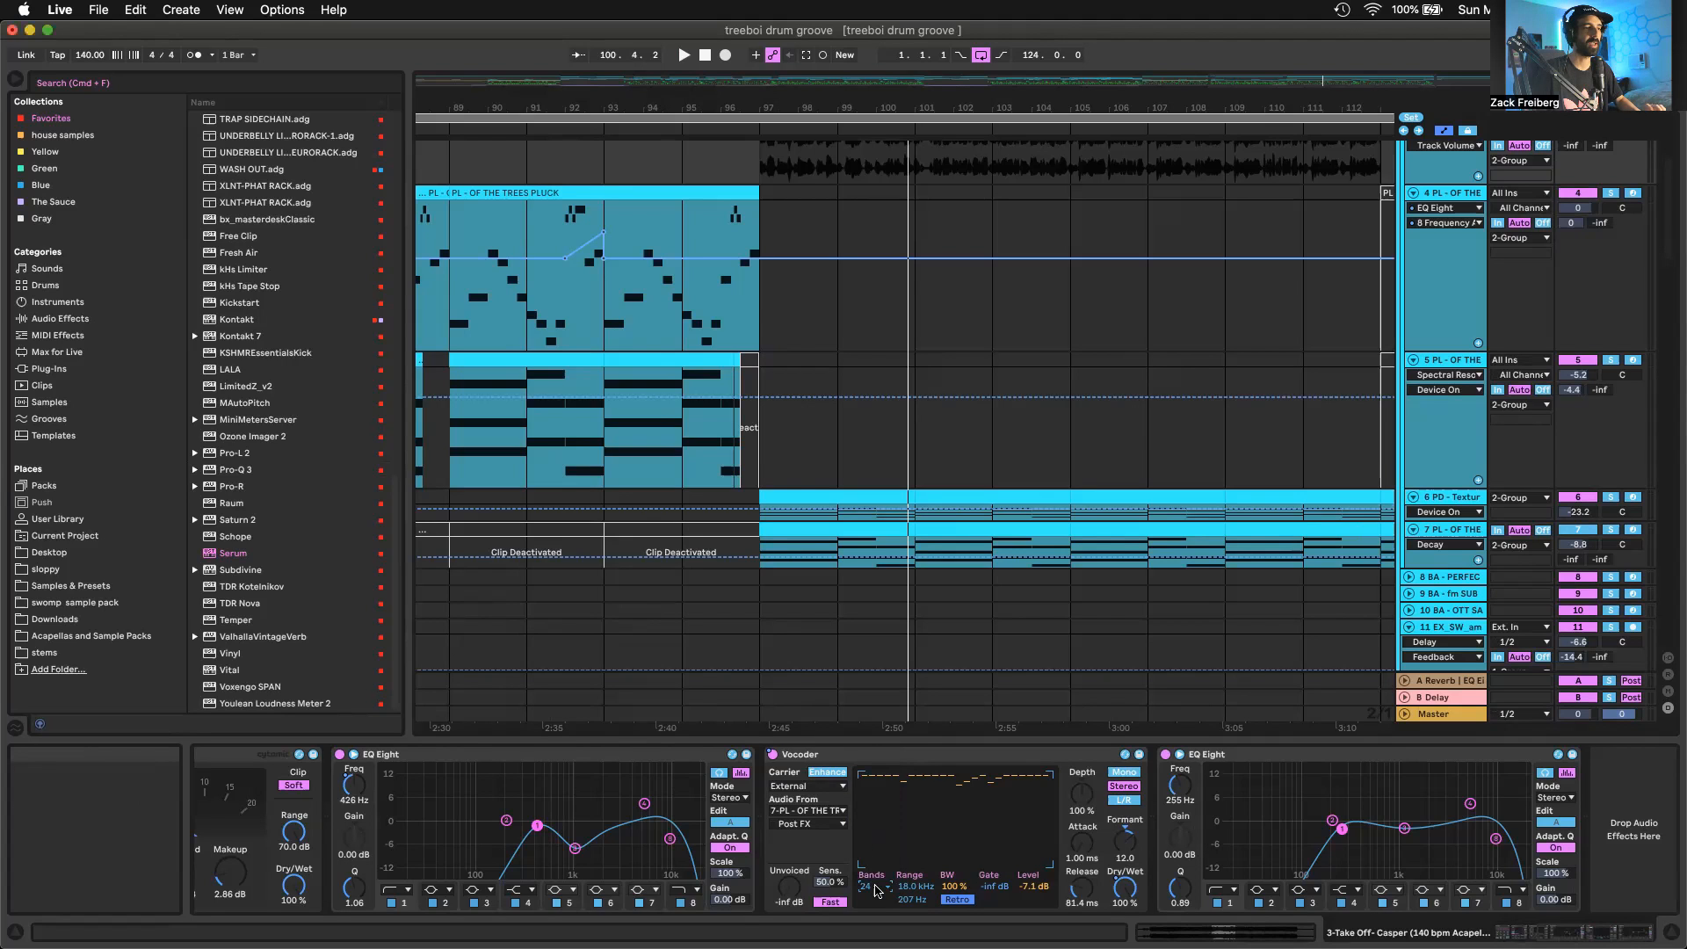
left_click(917, 902)
left_click_drag(917, 901, 917, 903)
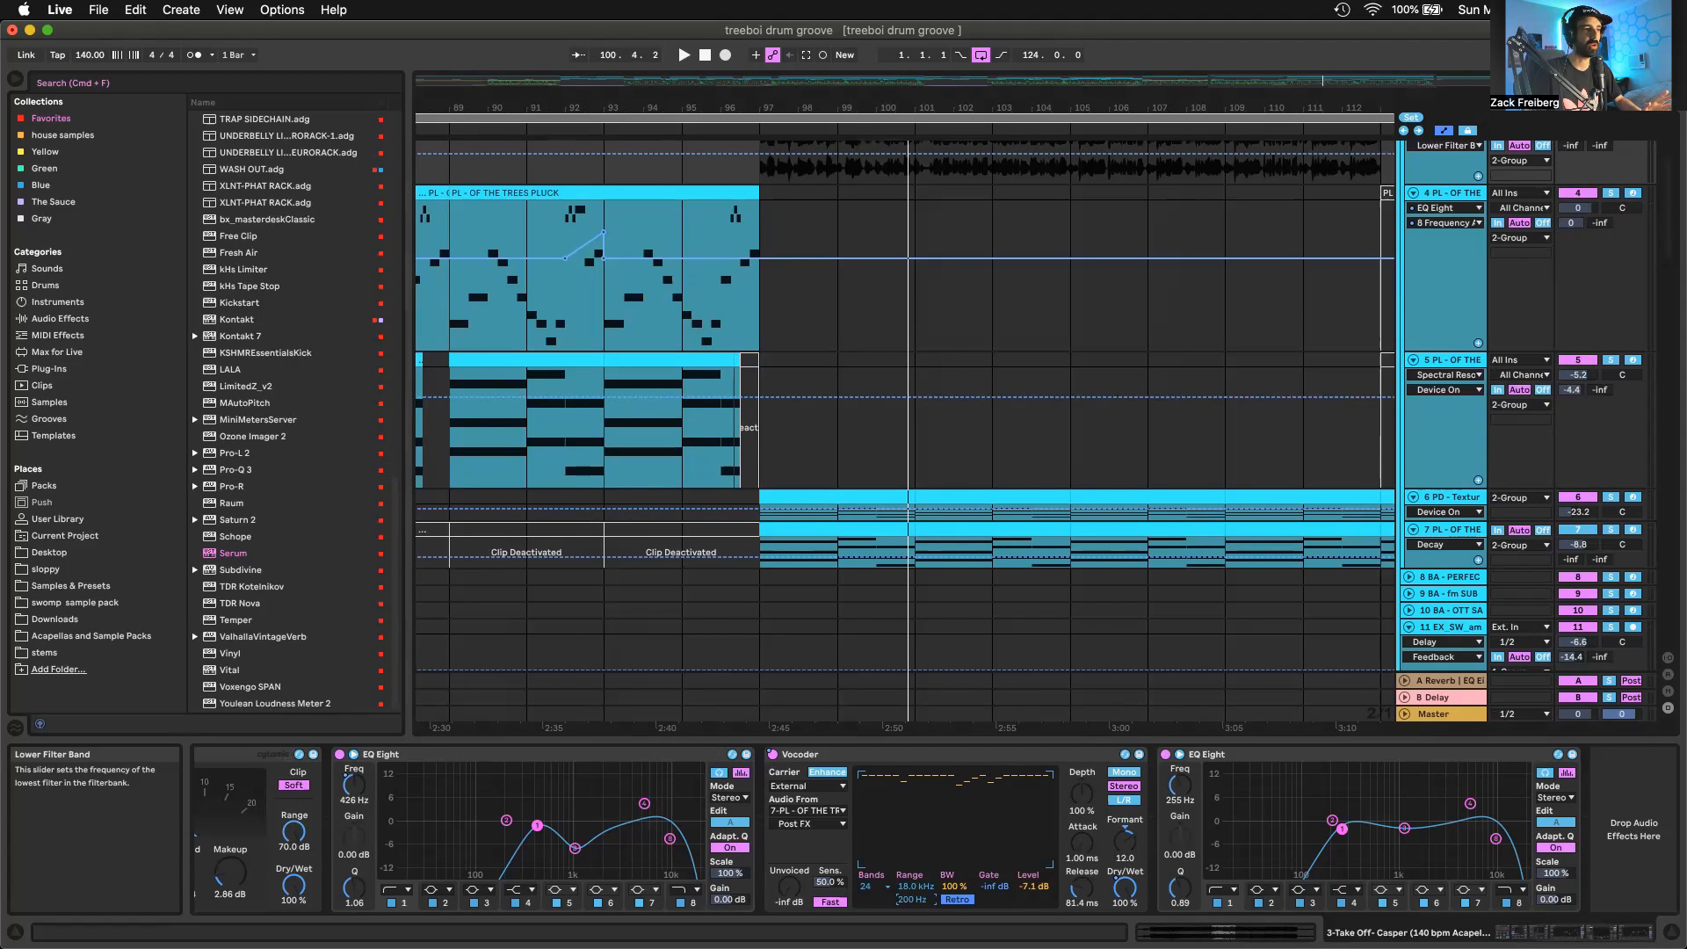
key("super+z")
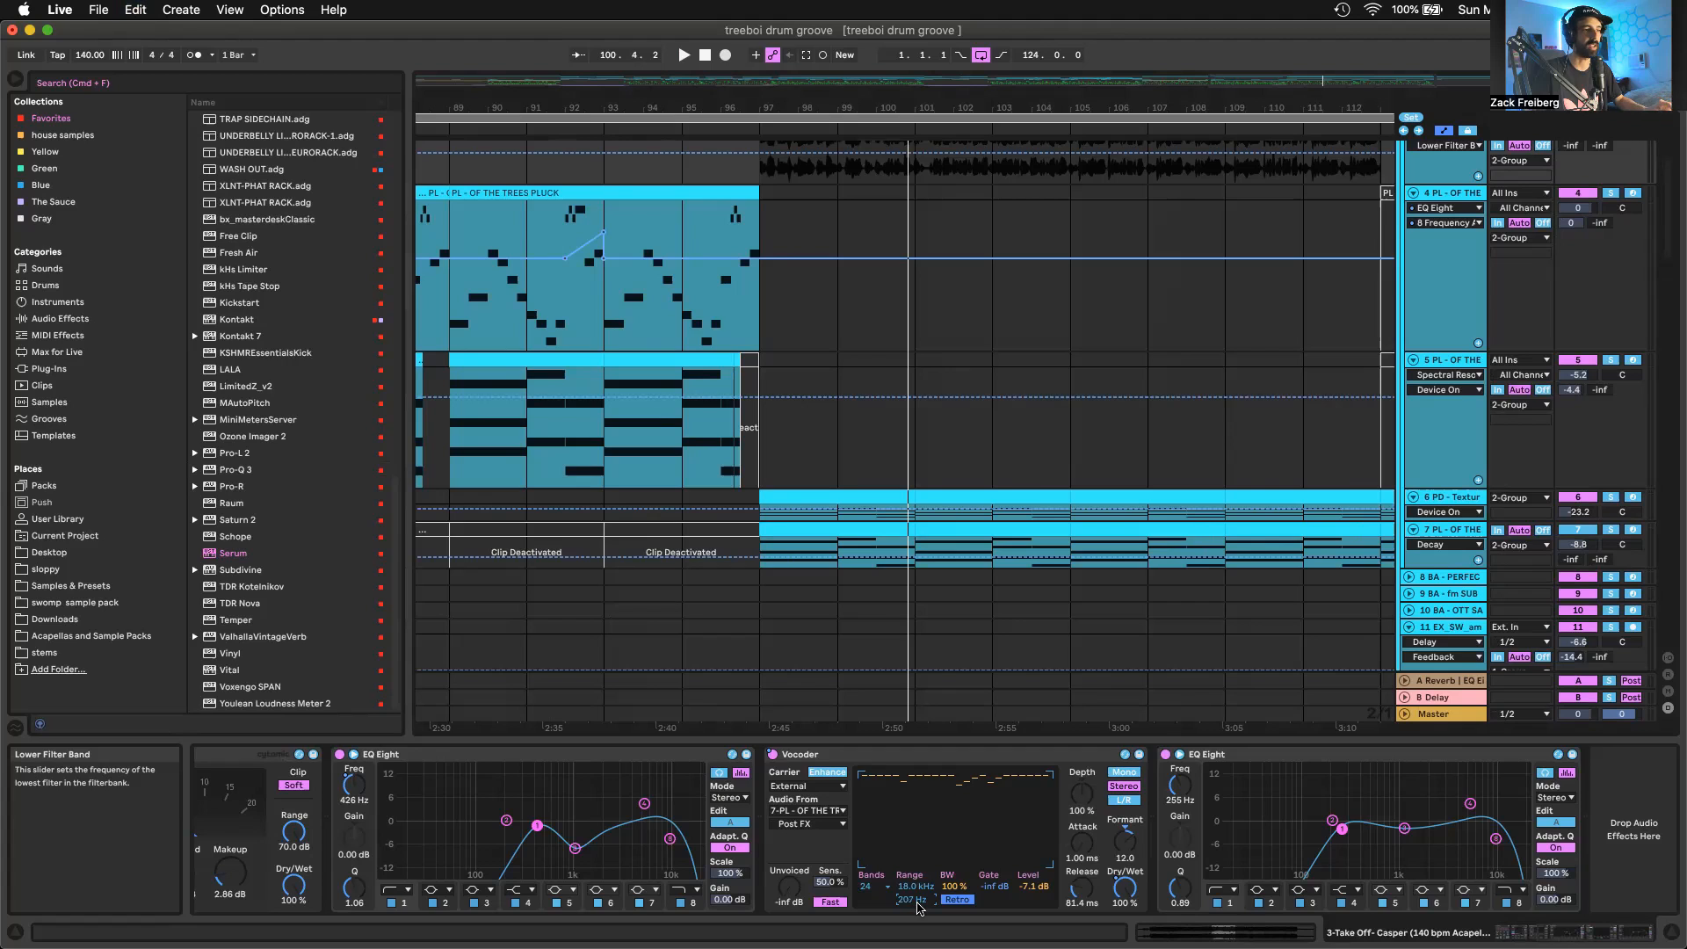
Examine track 3's Saturator soft clipping and the Glue Compressor's threshold
scroll(676, 870, "left", 5)
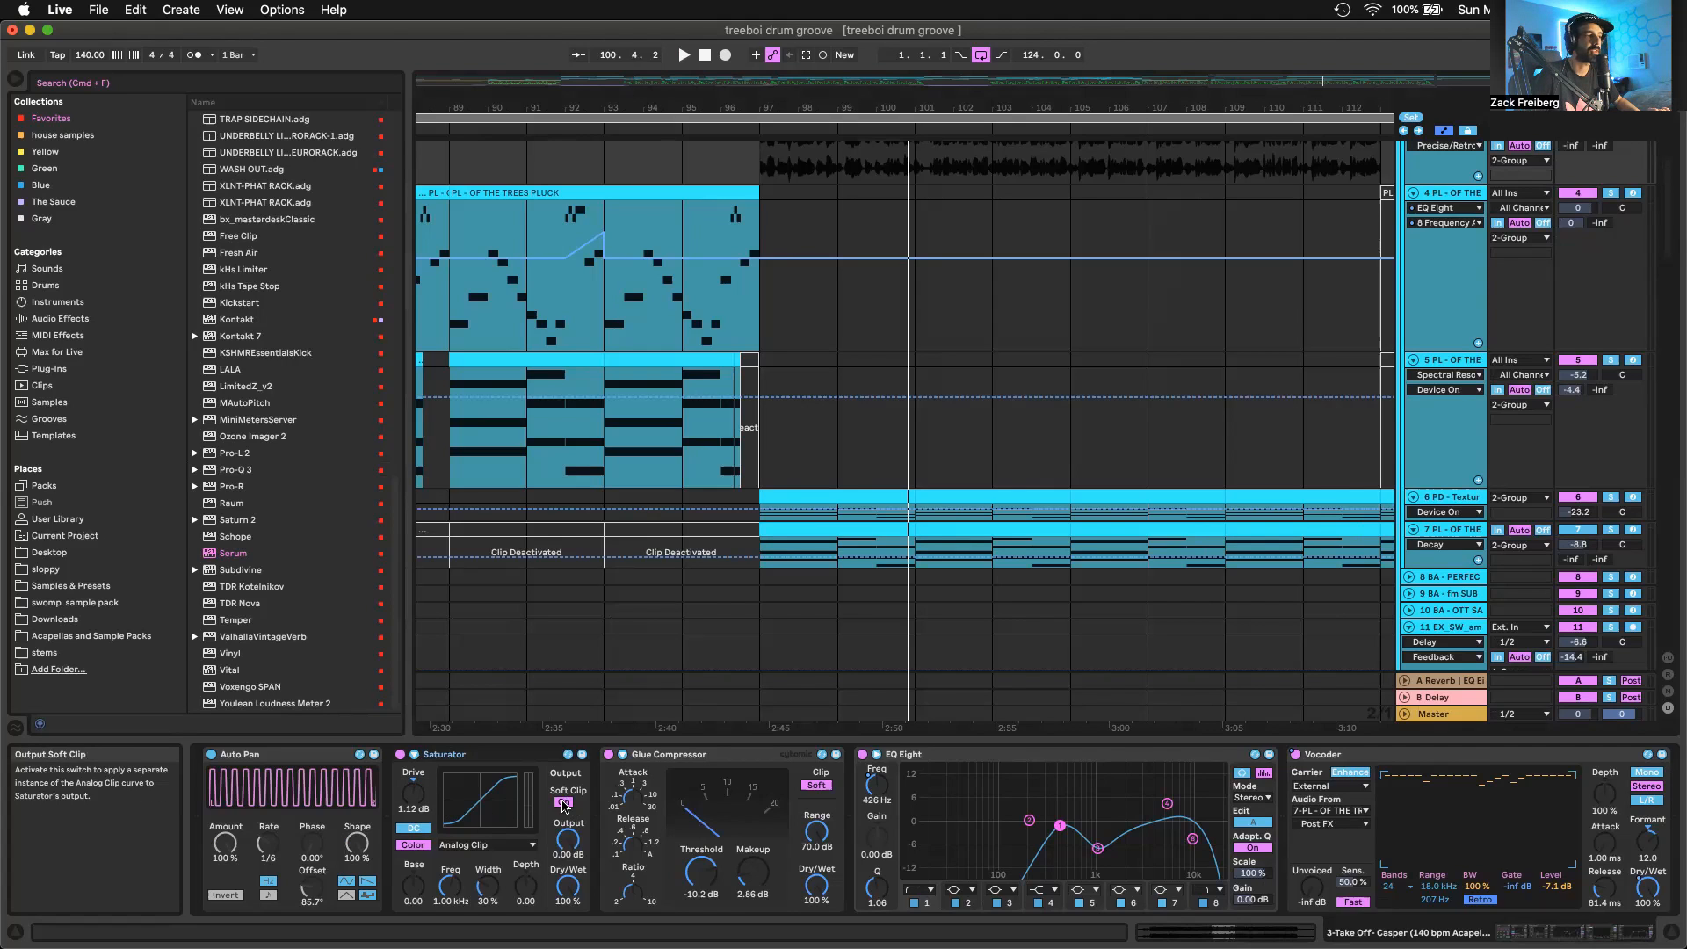
scroll(694, 843, "right", 1)
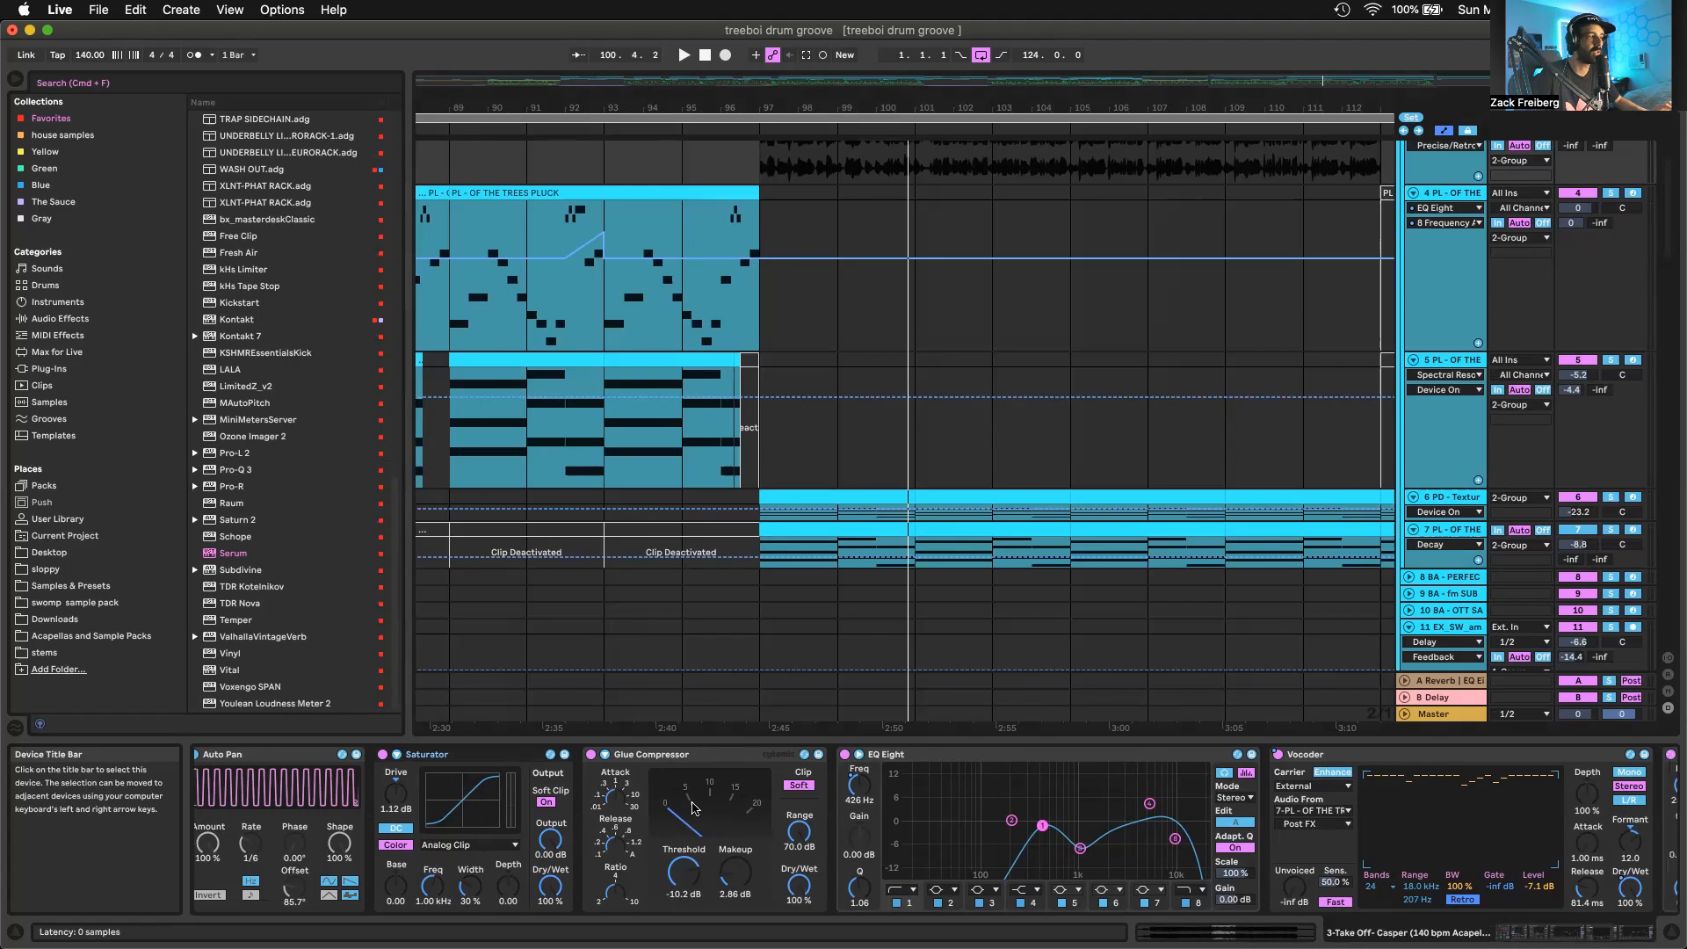
left_click(686, 875)
scroll(686, 875, "right", 3)
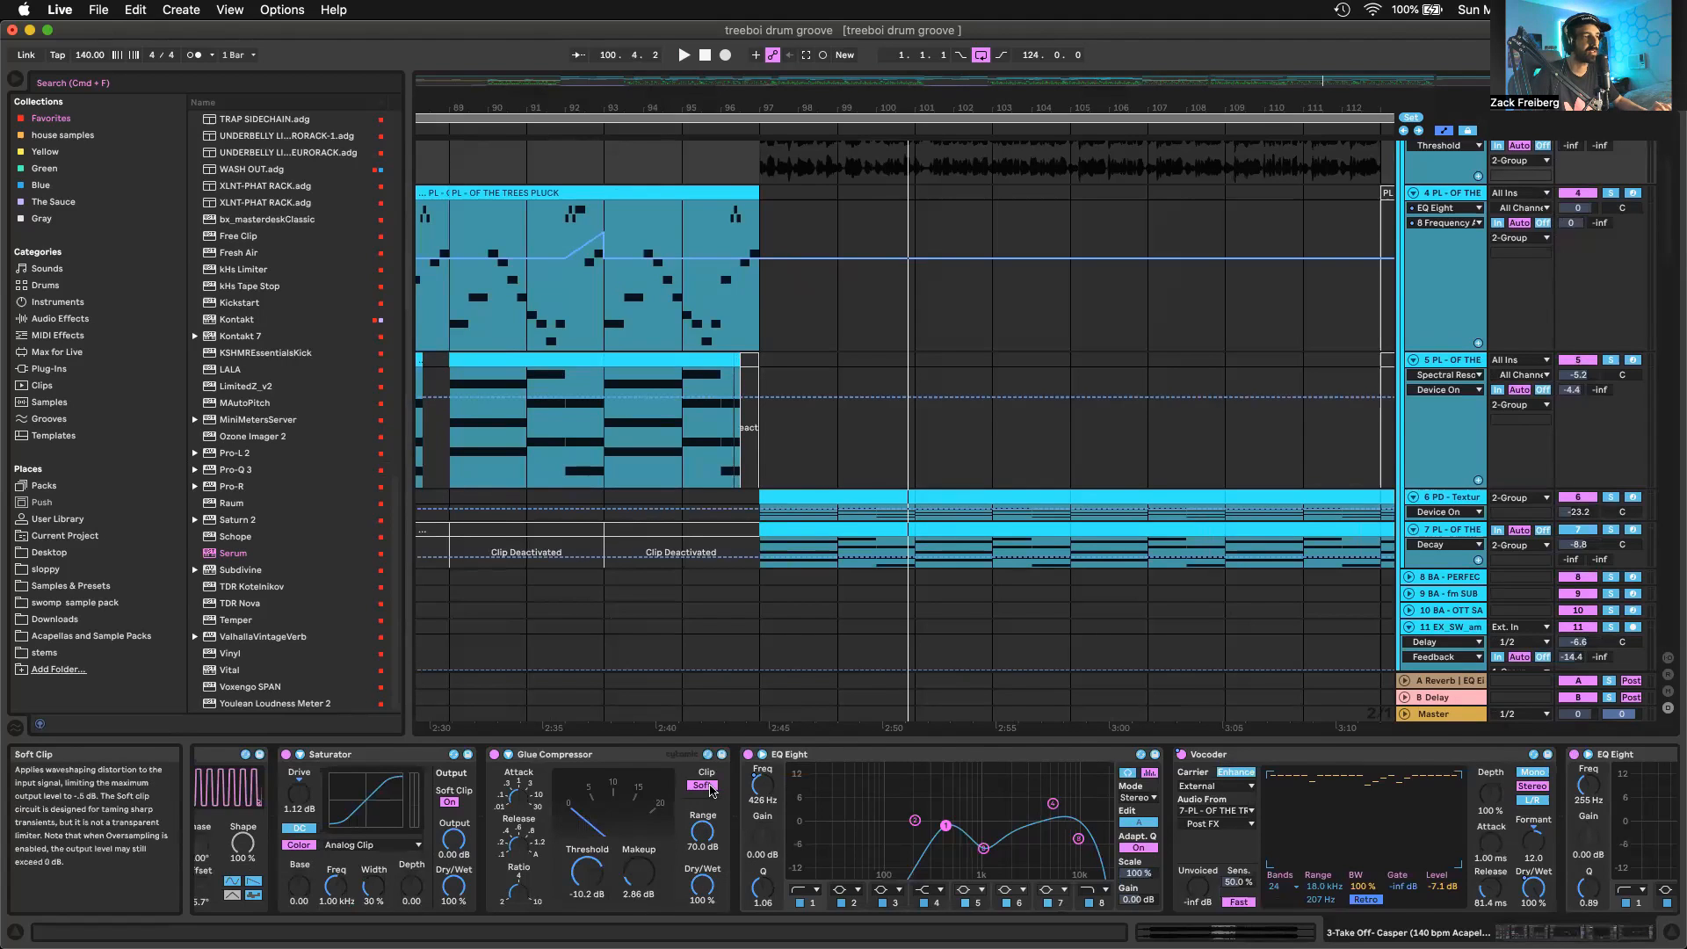
Show the first EQ Eight's band 1 frequency automation on track 3, and inspect the second EQ Eight's midrange cut
left_click(768, 796)
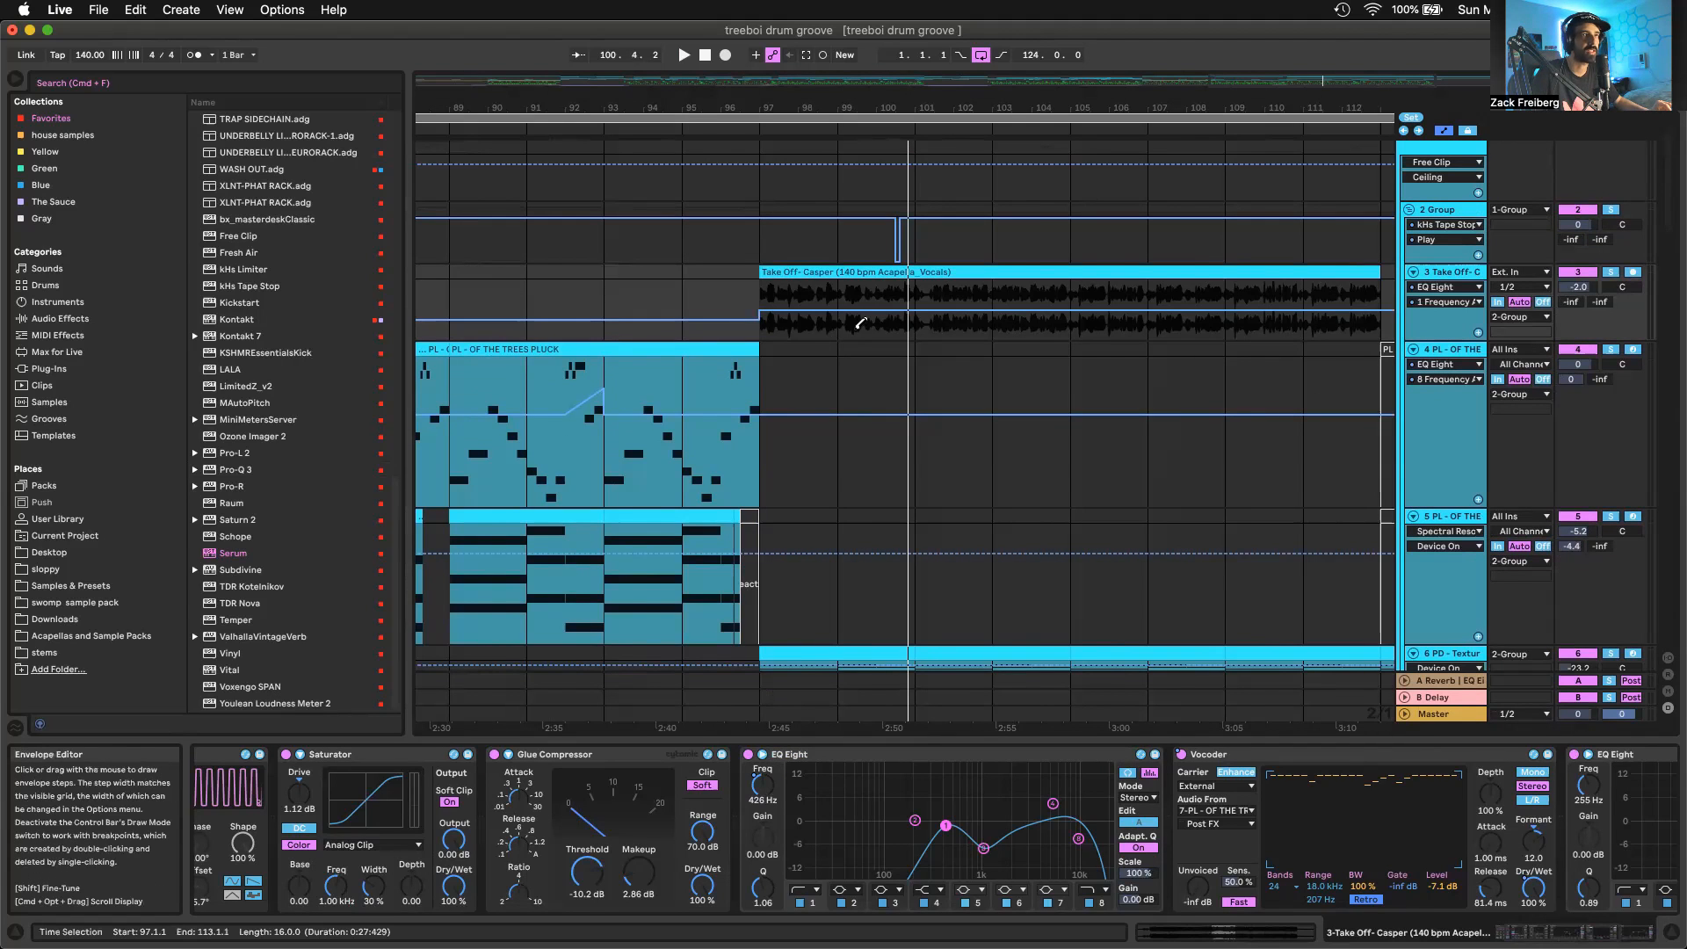
scroll(859, 323, "down", 5)
scroll(861, 323, "left", 3)
key("b")
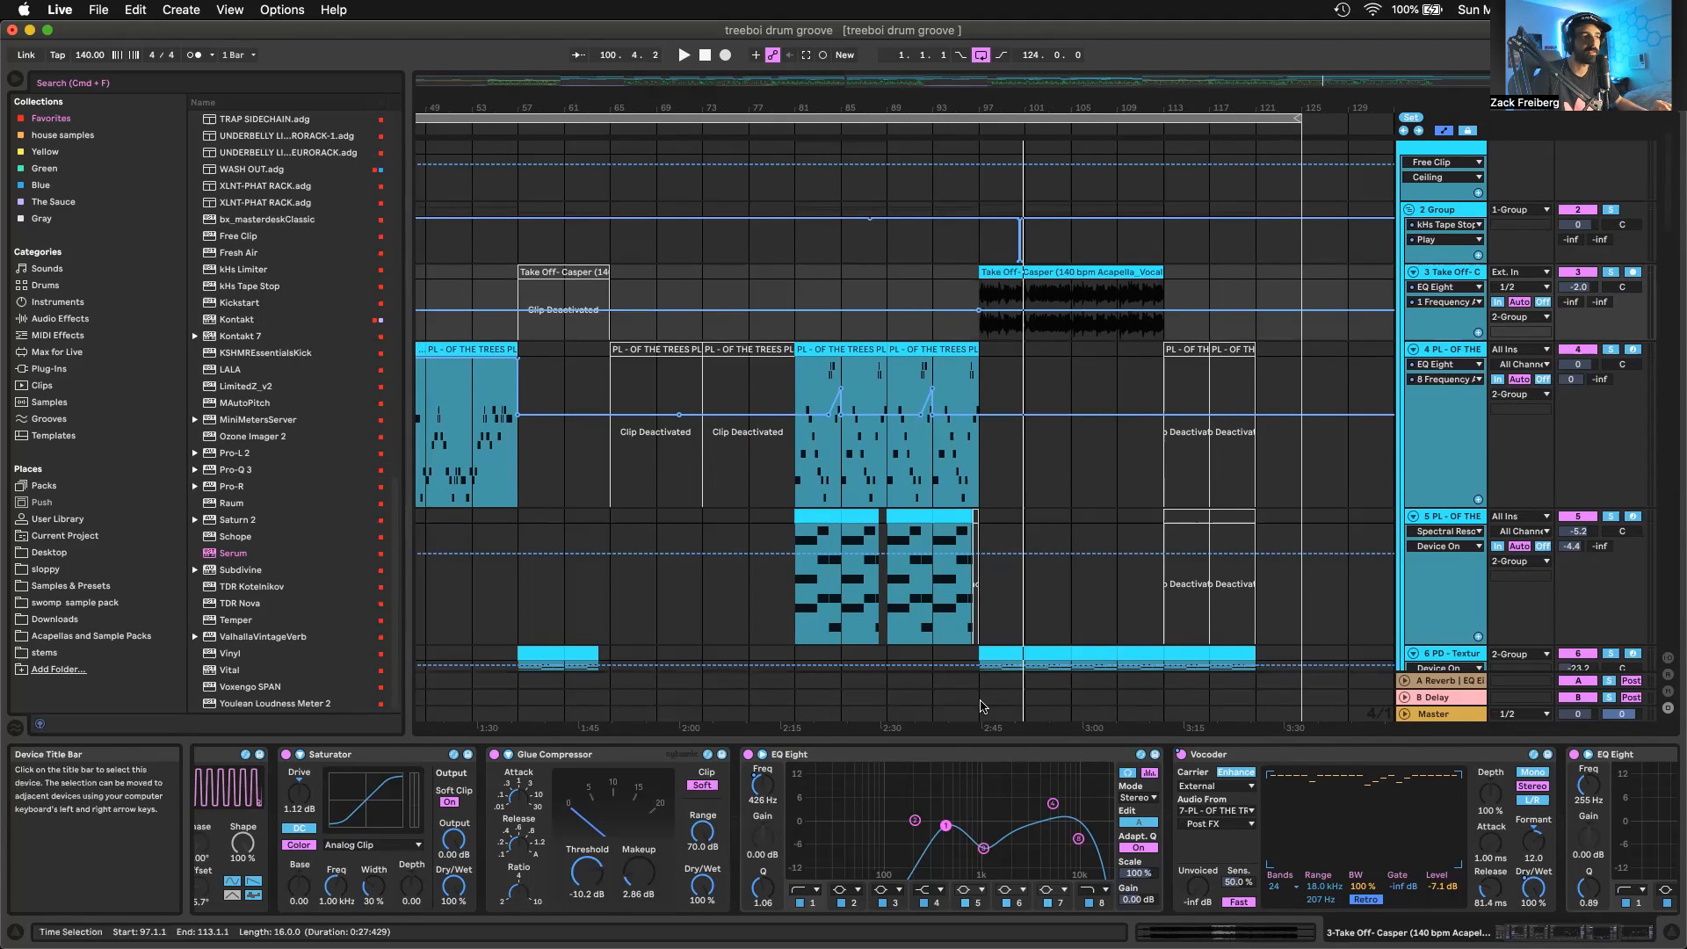
scroll(1046, 308, "up", 5)
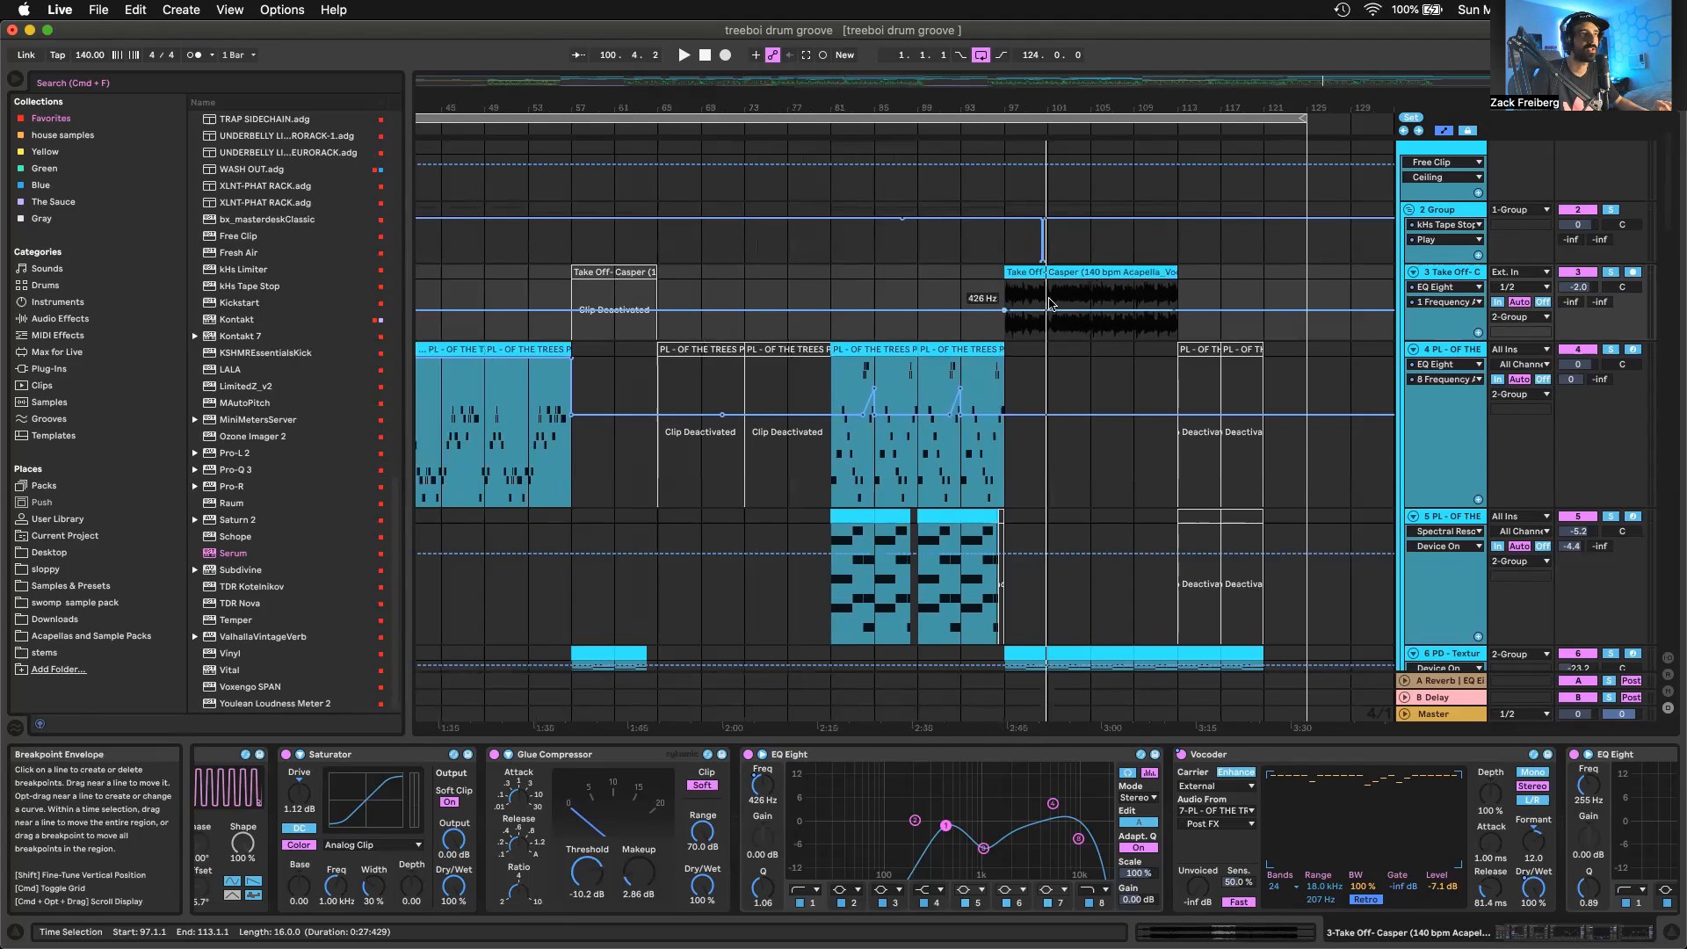
scroll(1435, 849, "right", 3)
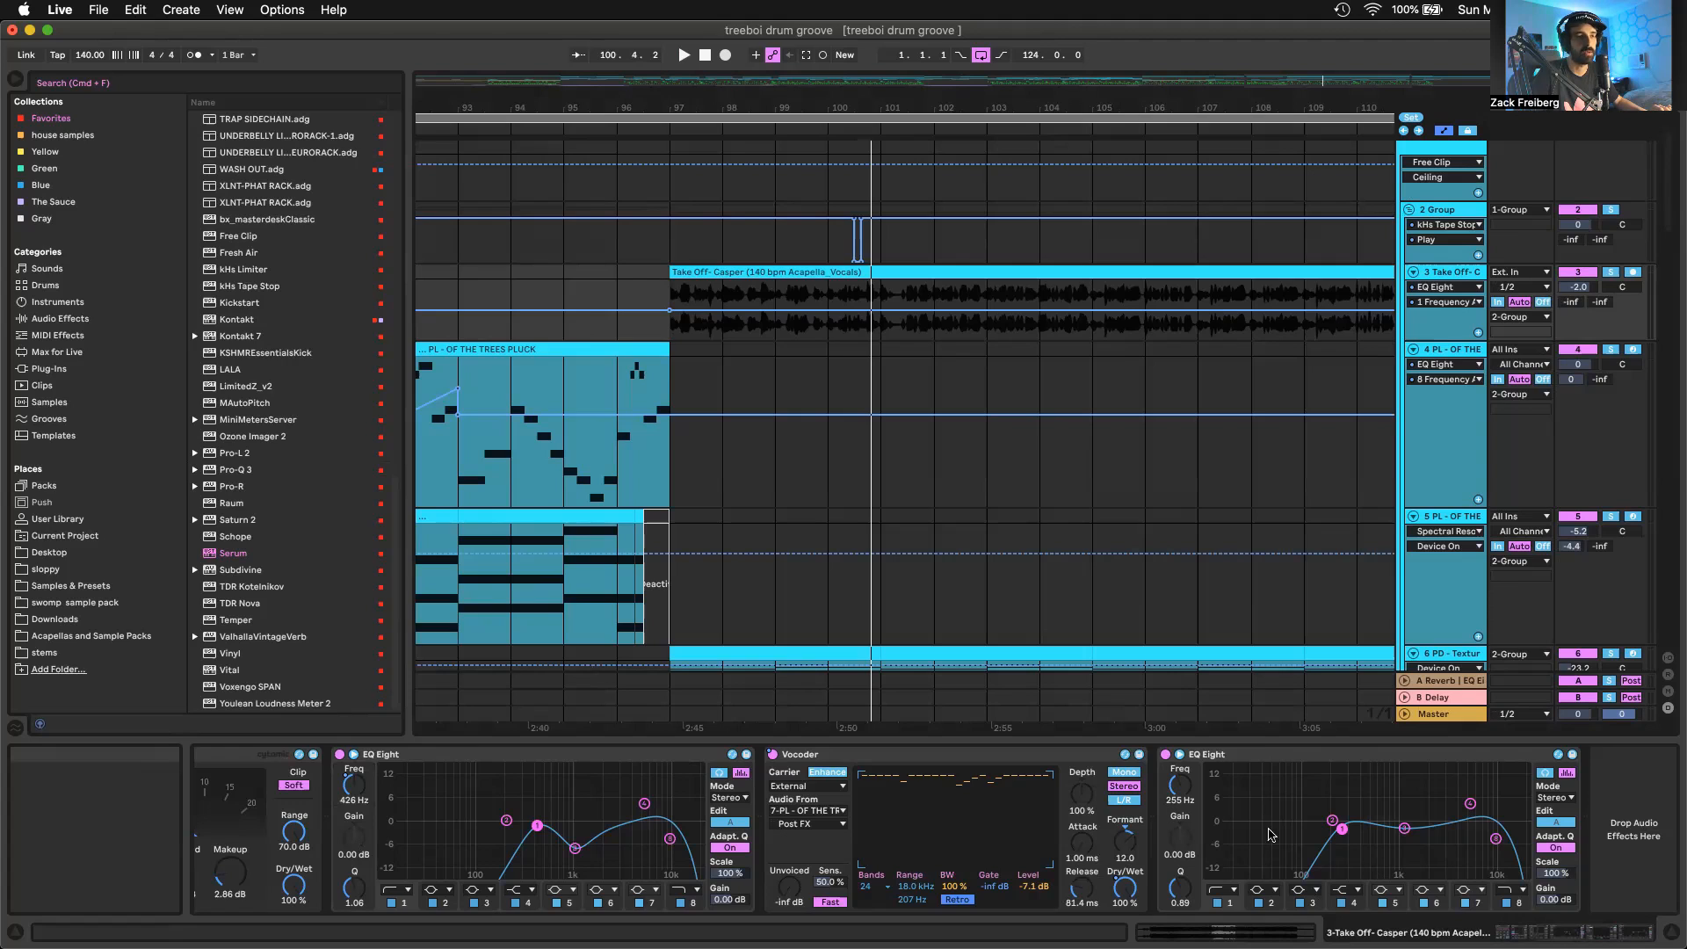
left_click(1403, 829)
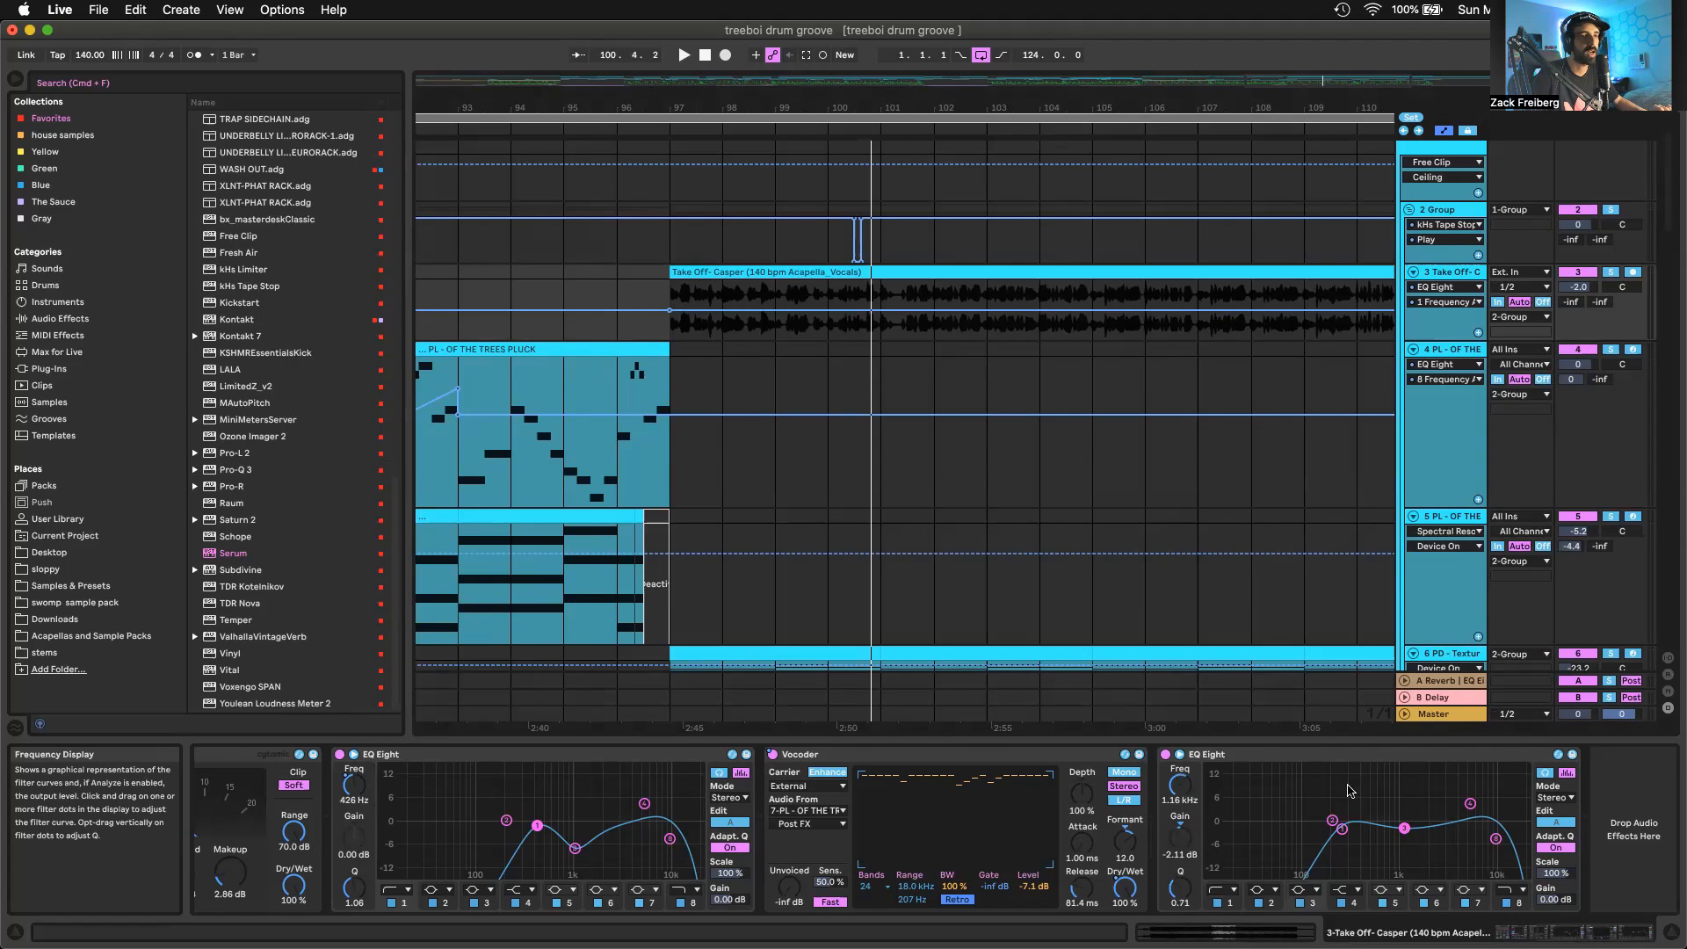
Inspect the kHs Tape Stop's Play automation on 2 Group around bar 100, and play the arrangement from bar 97
left_click(1465, 210)
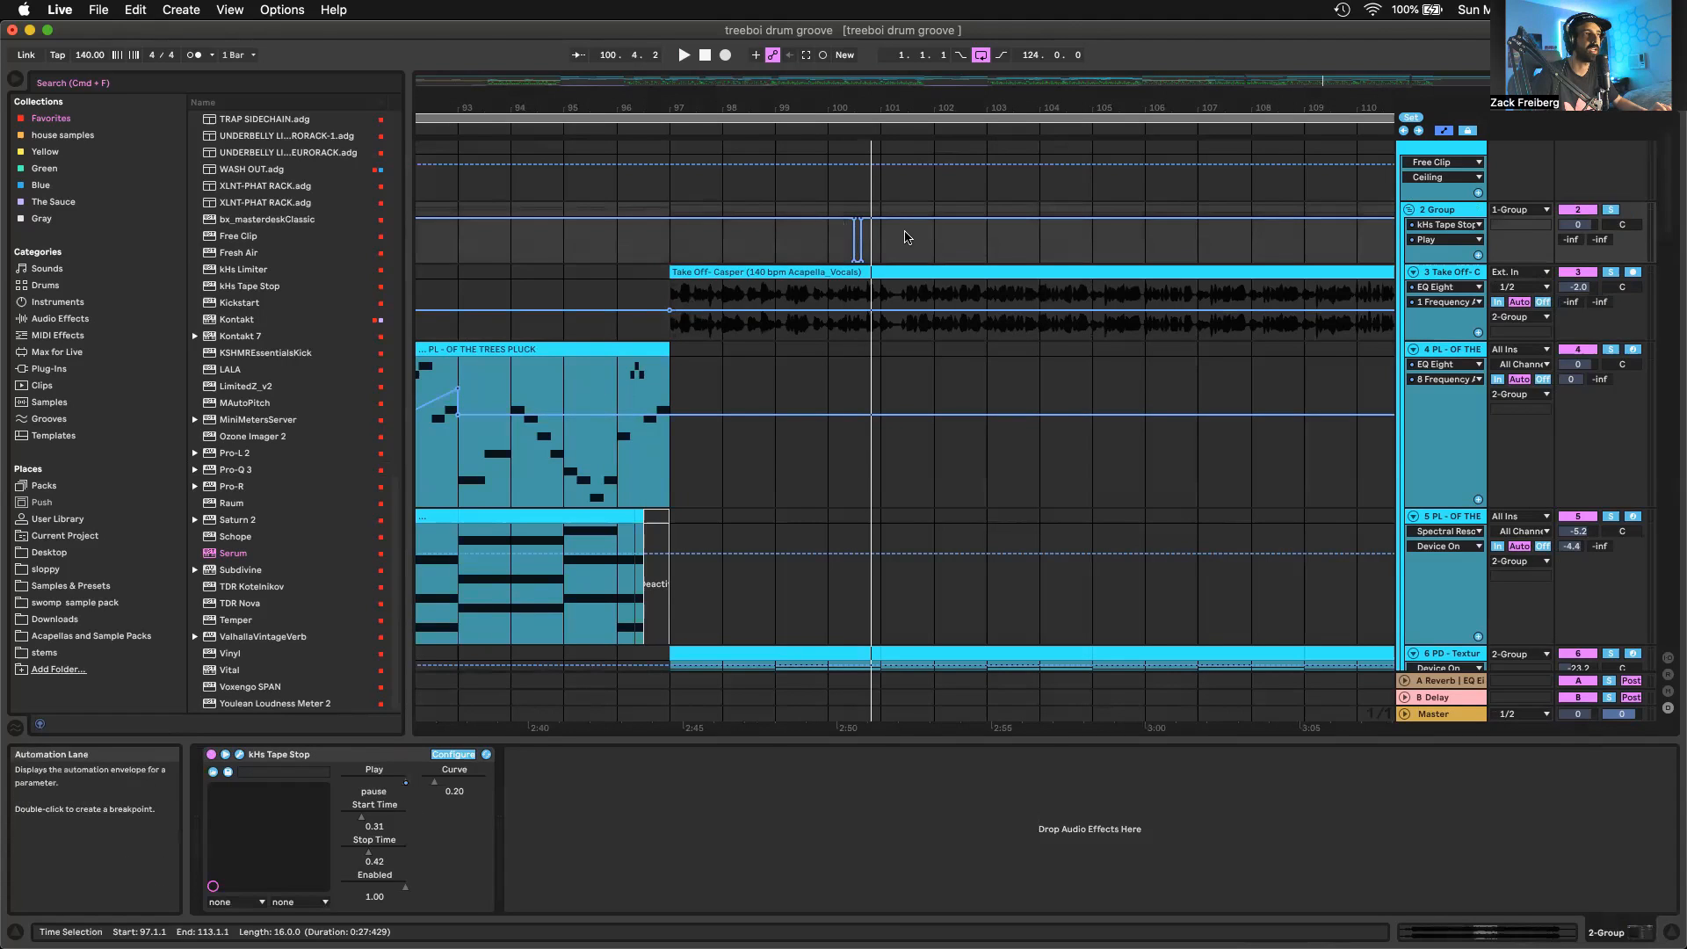
left_click(852, 245)
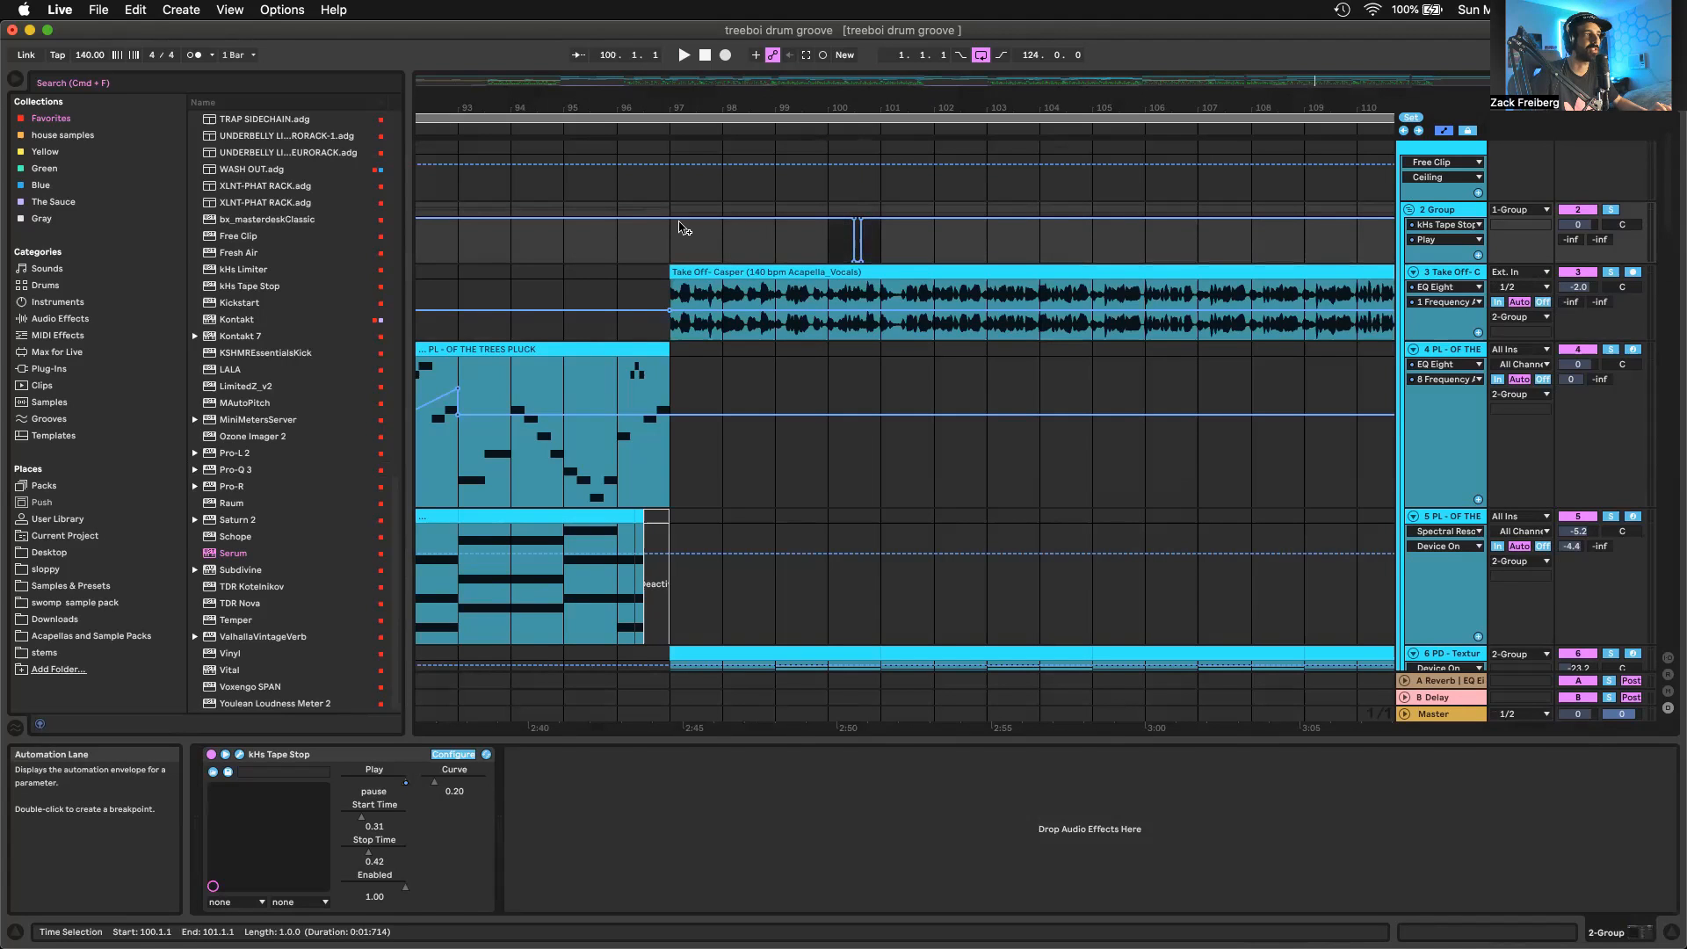
left_click_drag(683, 228, 1074, 237)
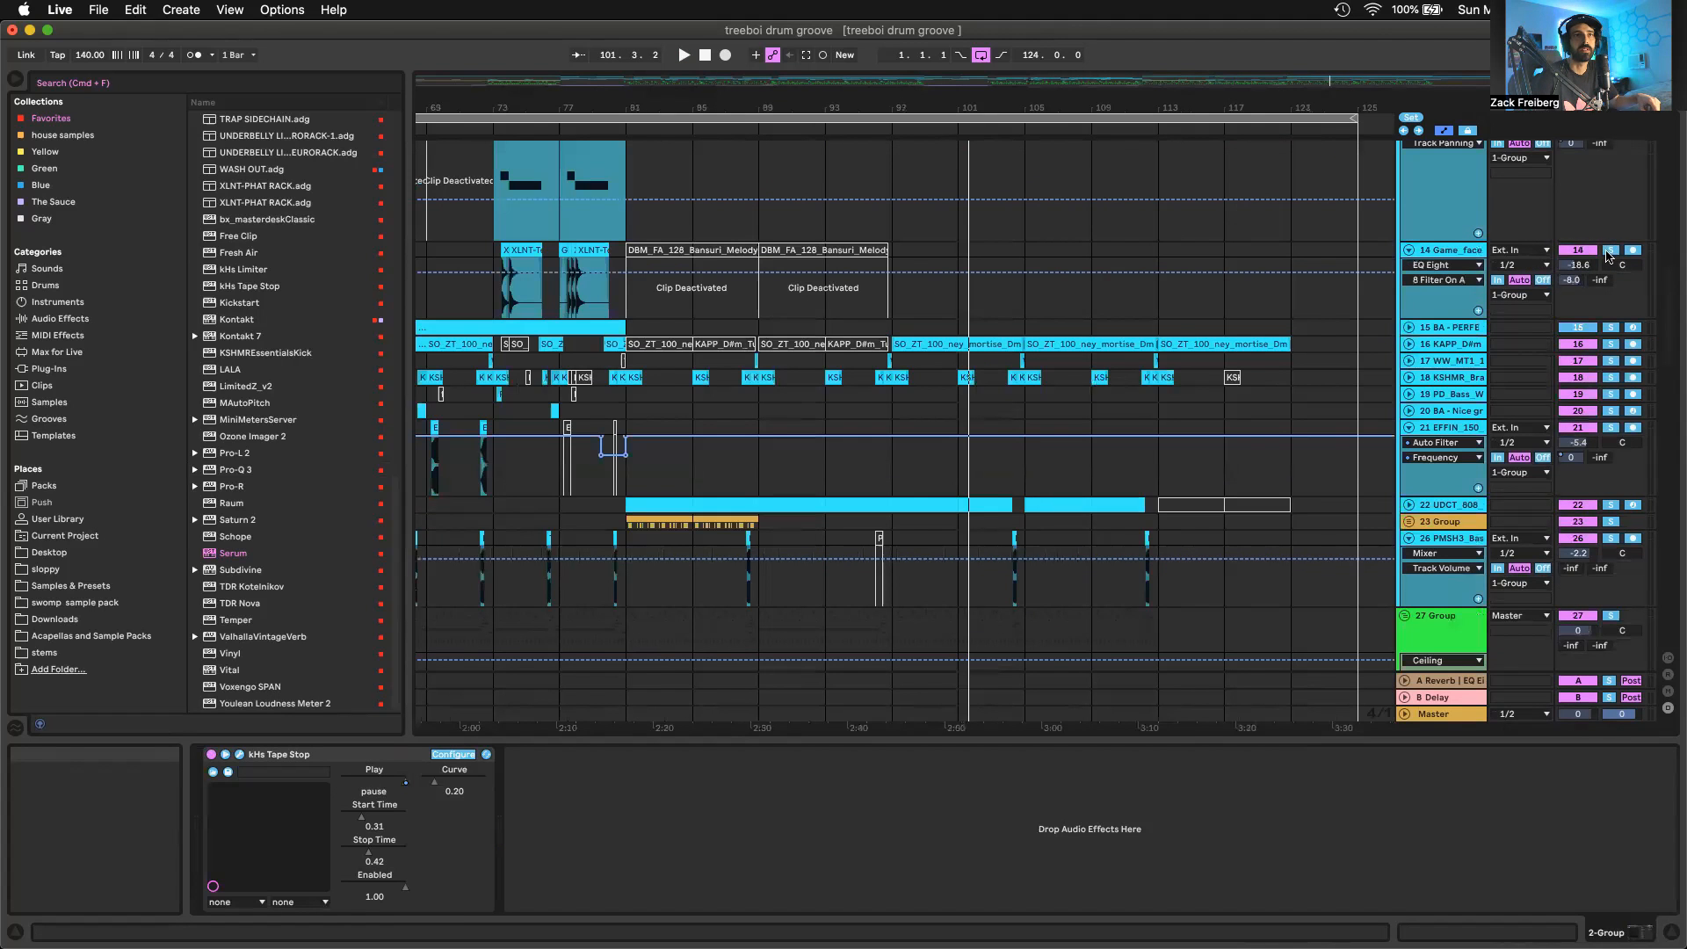
key("space")
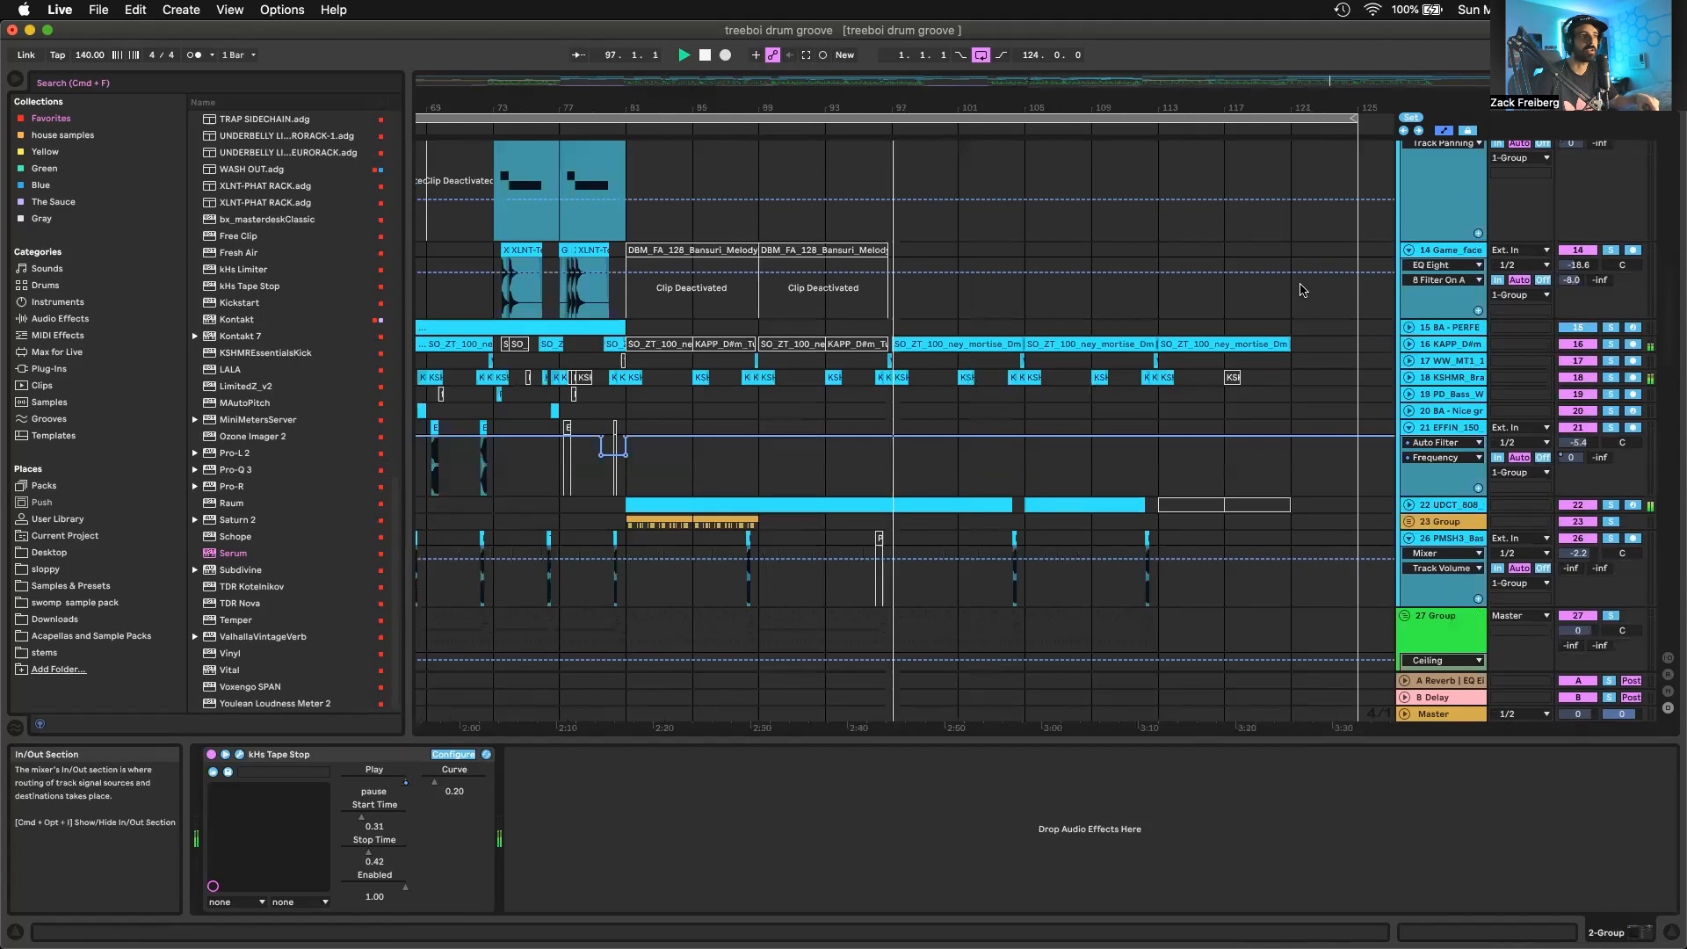
Fold track 21 and select the pluck clip on track 7 from bar 97 to bar 105
left_click(1409, 428)
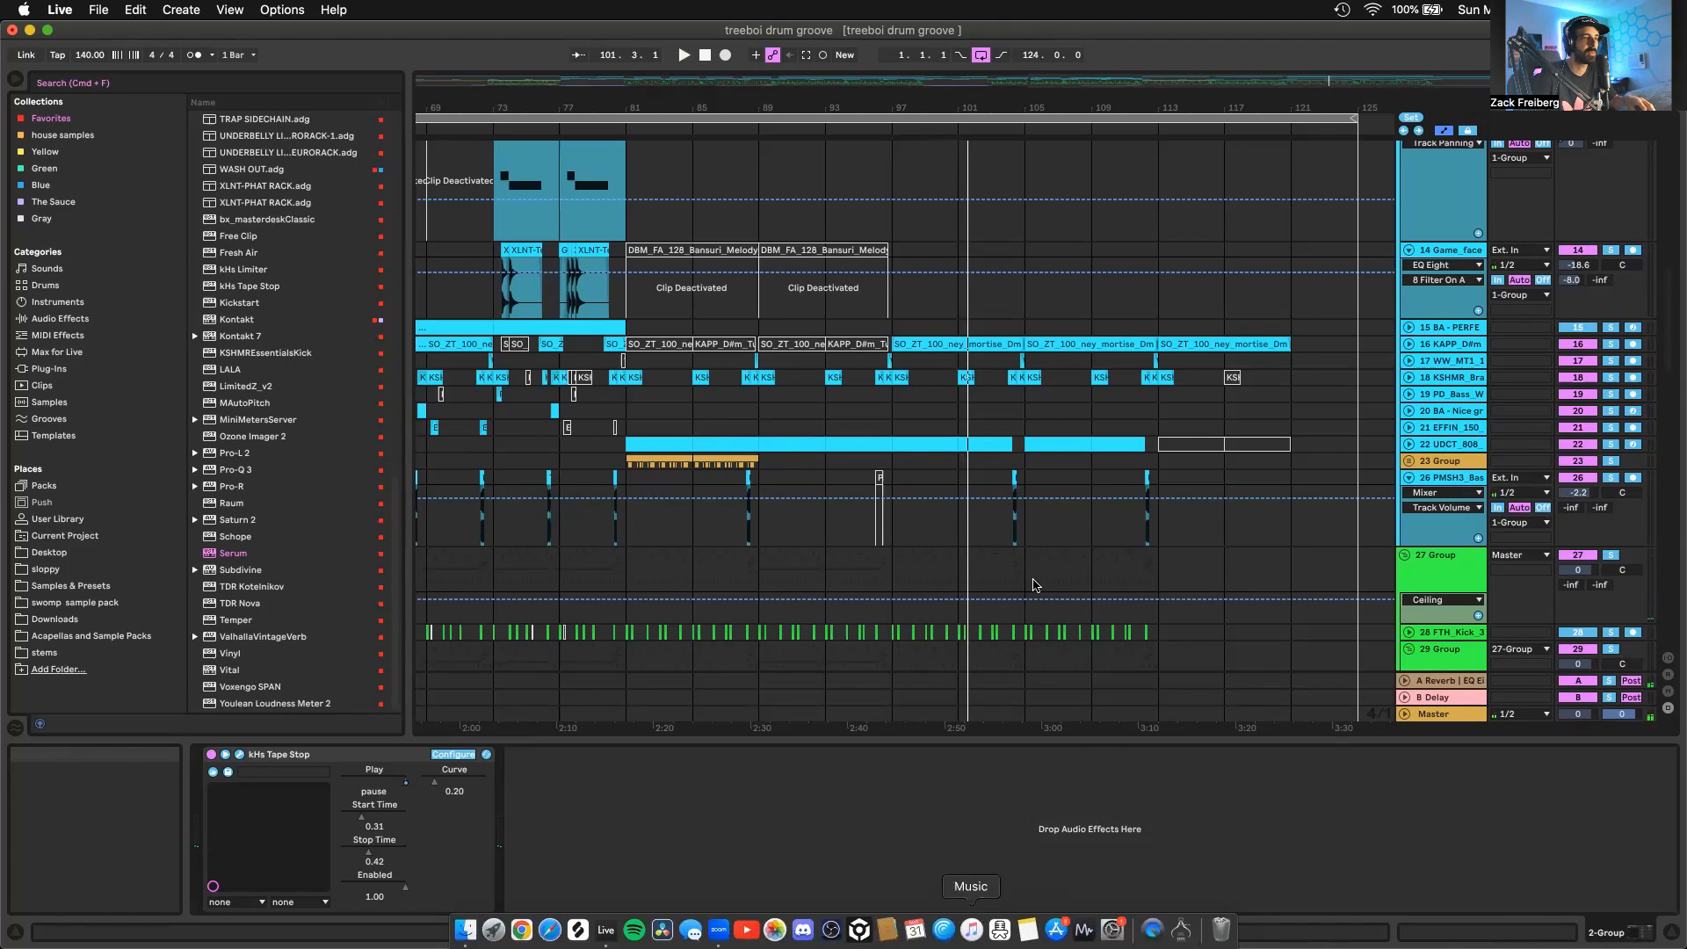
scroll(1036, 584, "up", 10)
left_click(947, 319)
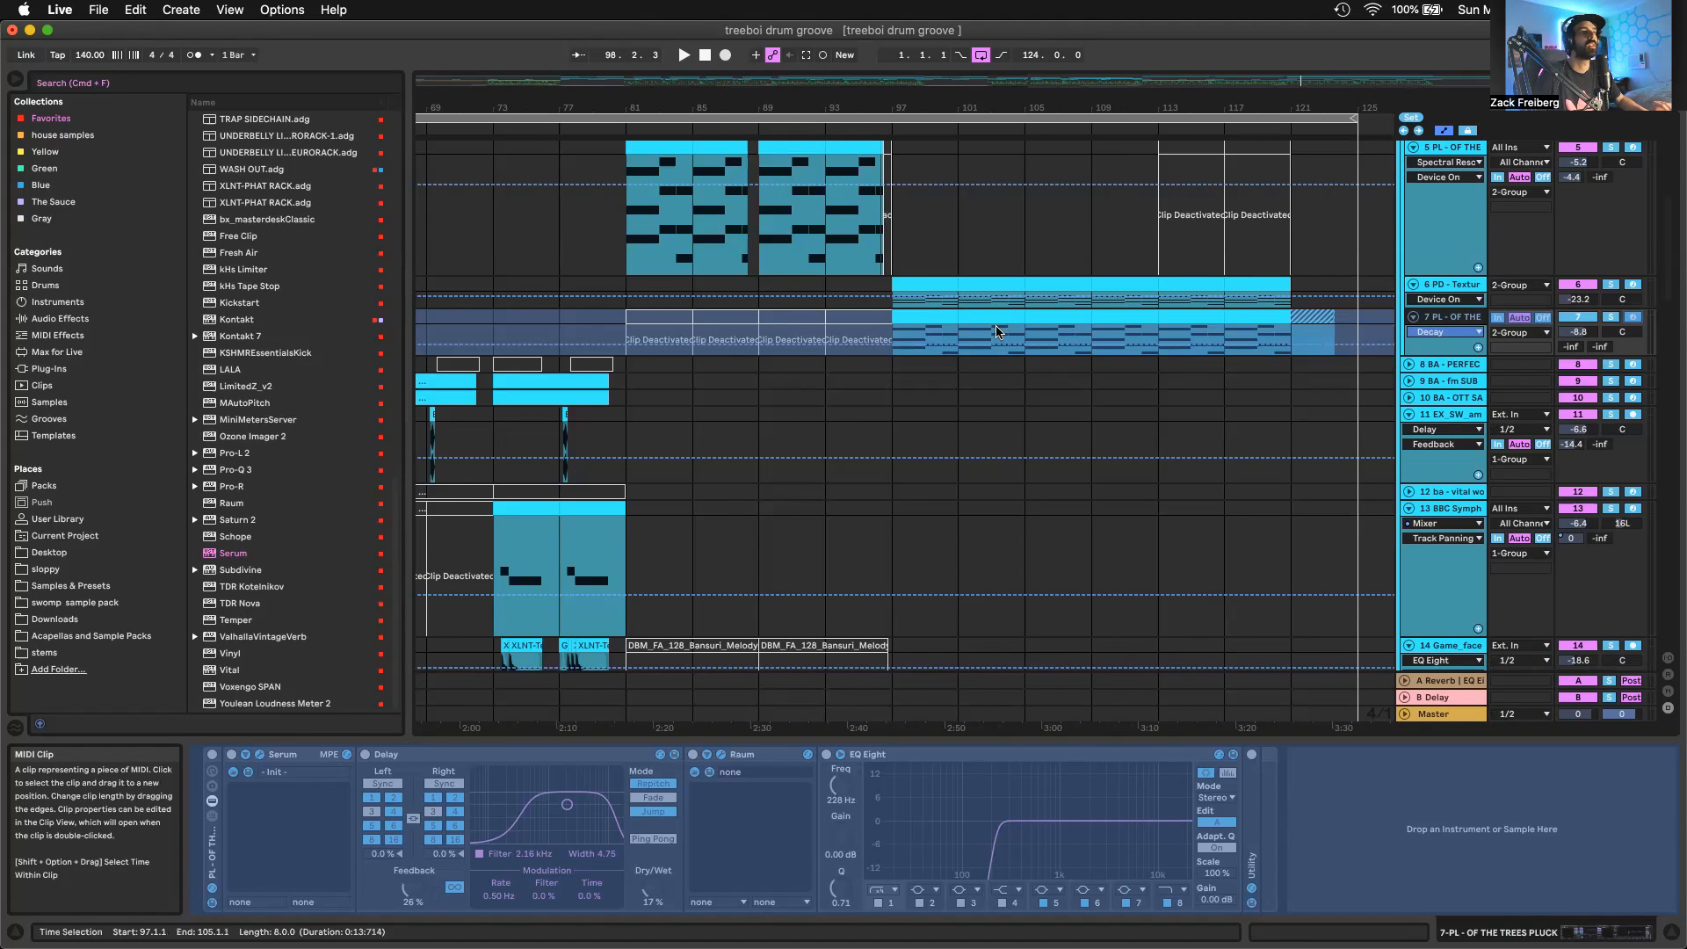
Fold percussion tracks 36 and 38 and hi-hat track 39 inside the green drum group
scroll(999, 332, "down", 5)
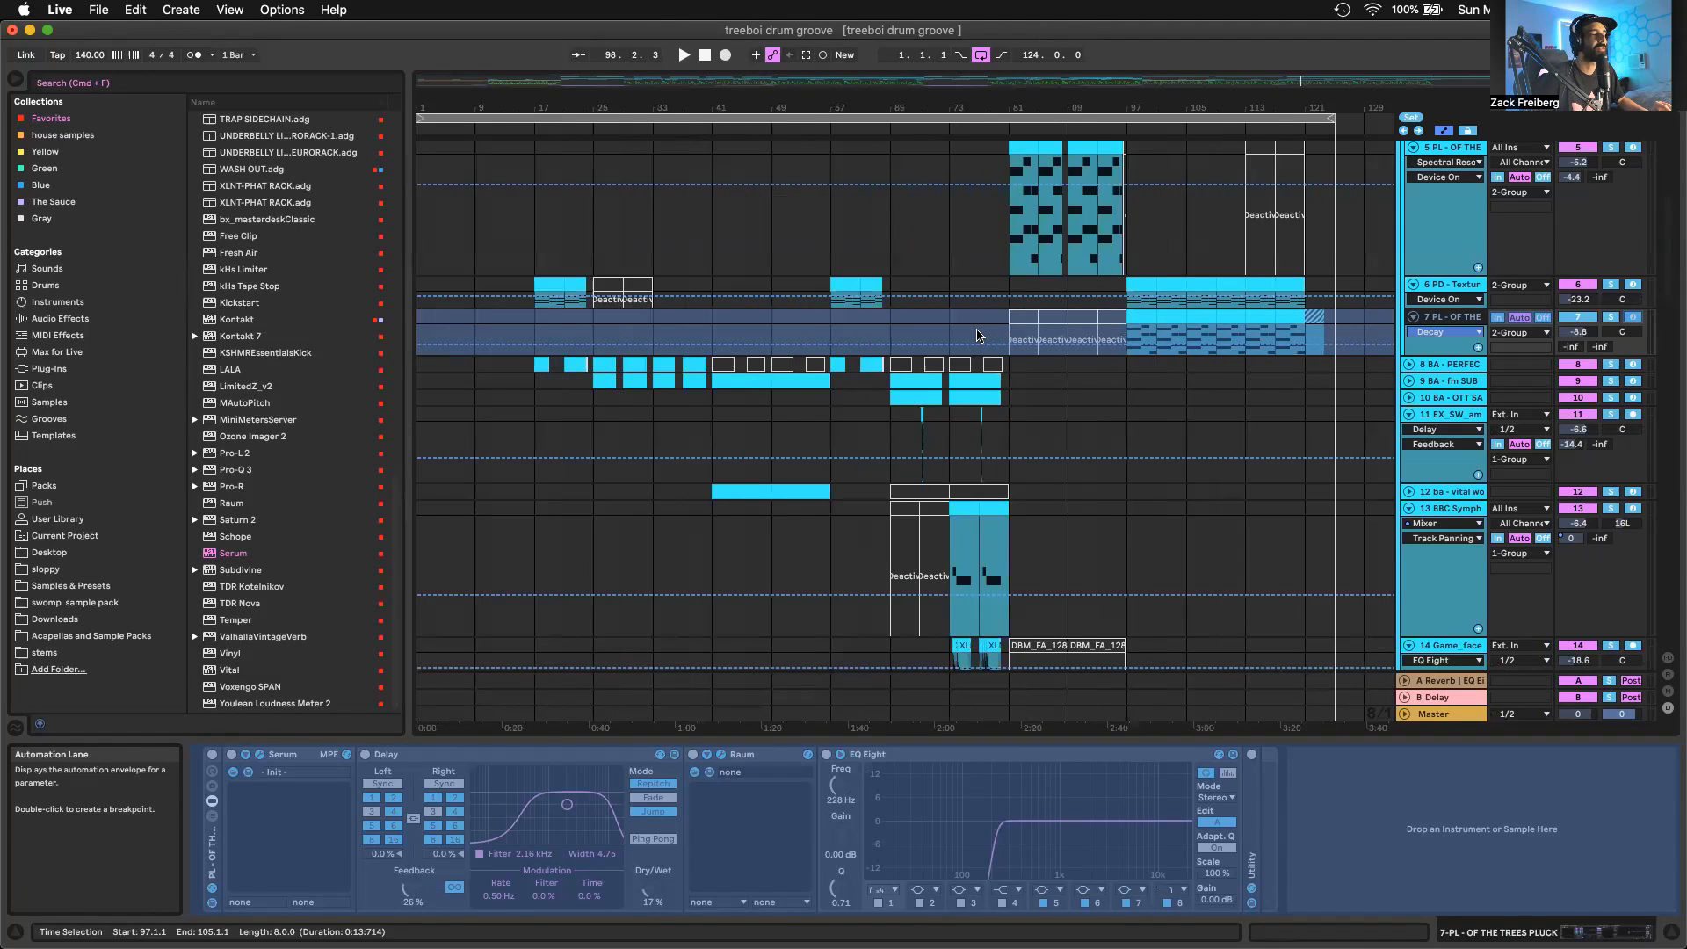
scroll(981, 369, "down", 15)
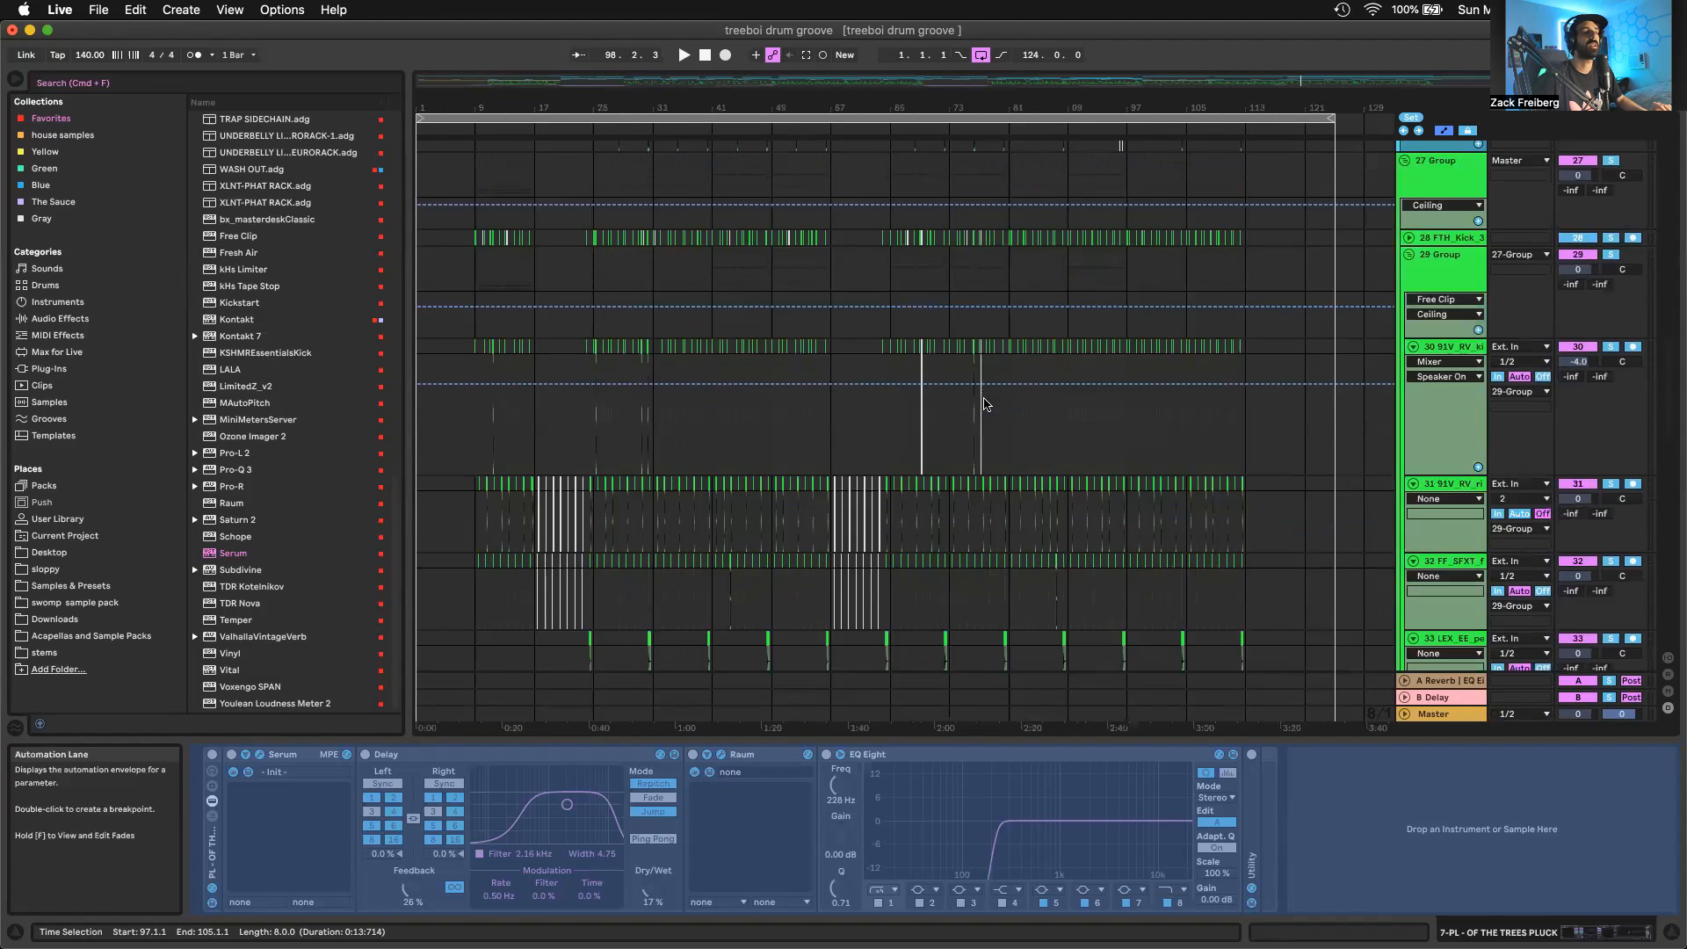
scroll(984, 404, "down", 5)
scroll(1421, 408, "down", 5)
left_click(1413, 394)
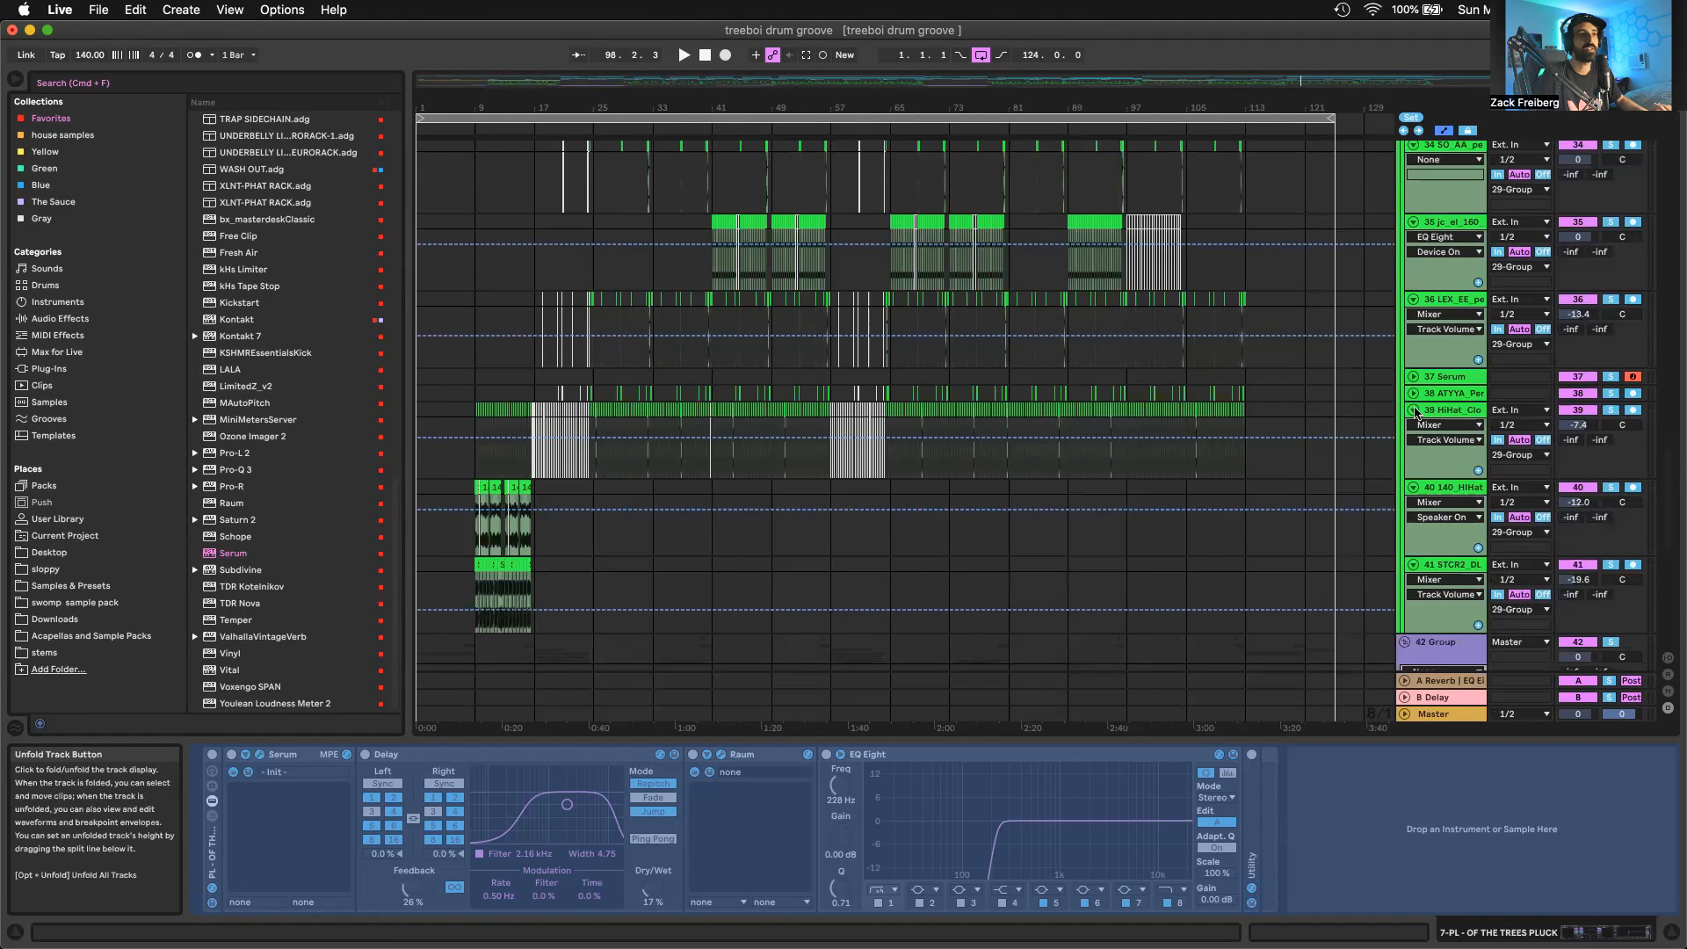
left_click(1413, 410)
scroll(1414, 412, "up", 3)
left_click(1413, 416)
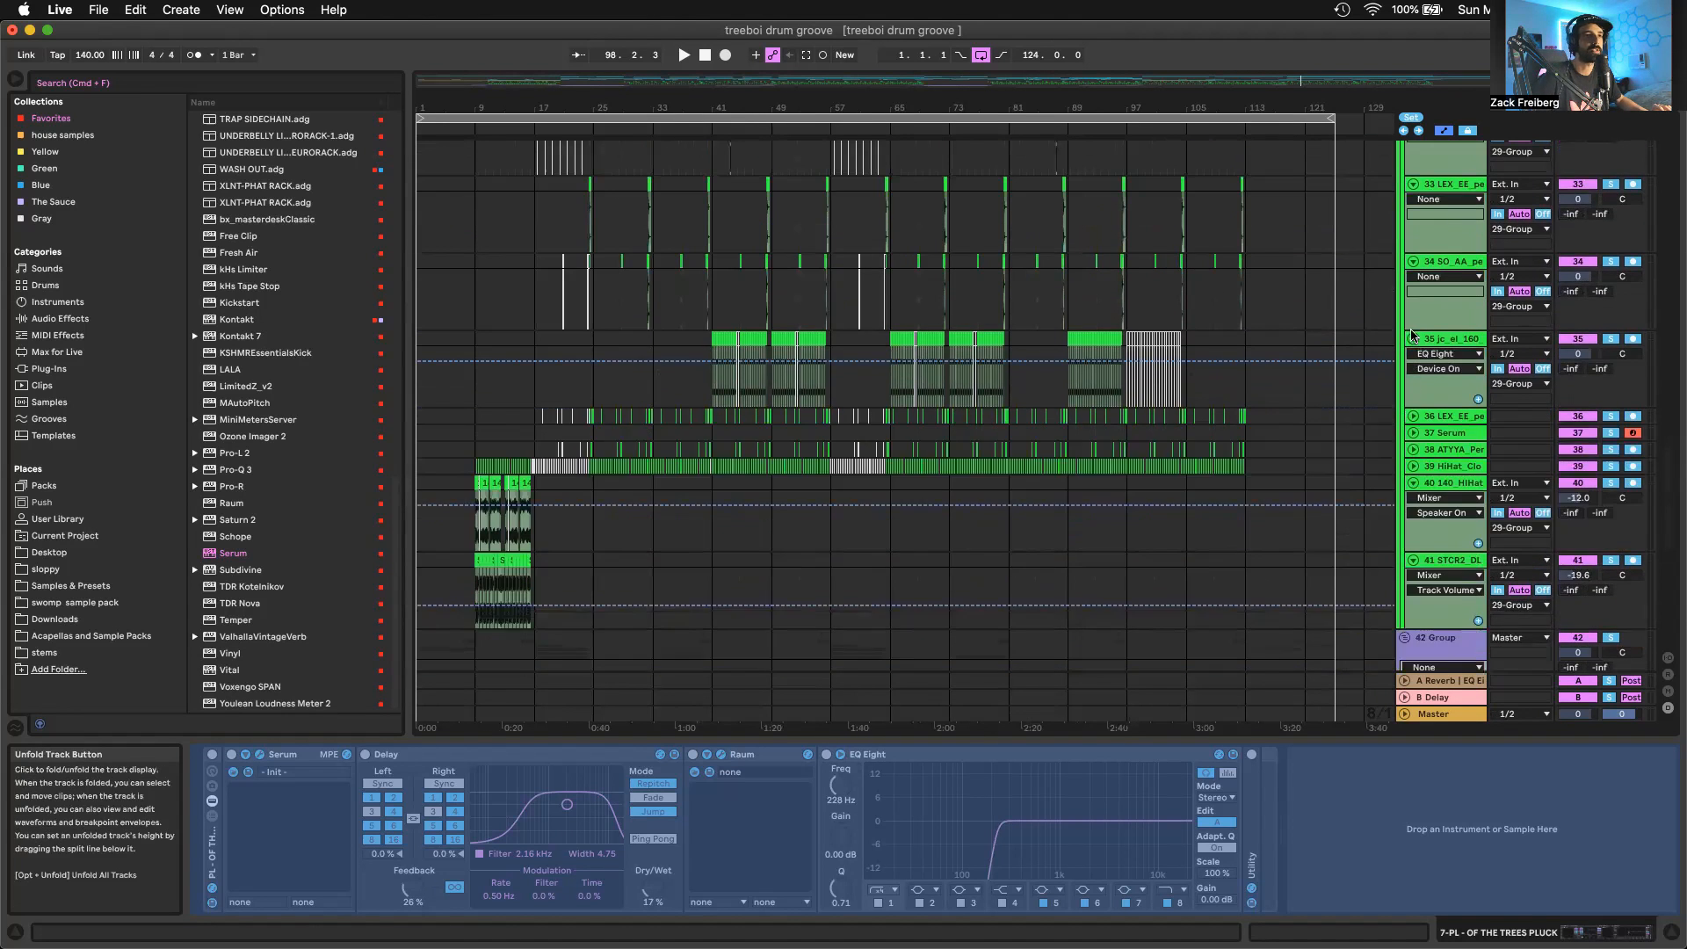
Fold drum tracks 30 through 35 so each takes up only a single compact row
left_click(1413, 338)
scroll(1412, 333, "up", 4)
left_click(1413, 331)
scroll(1410, 325, "up", 5)
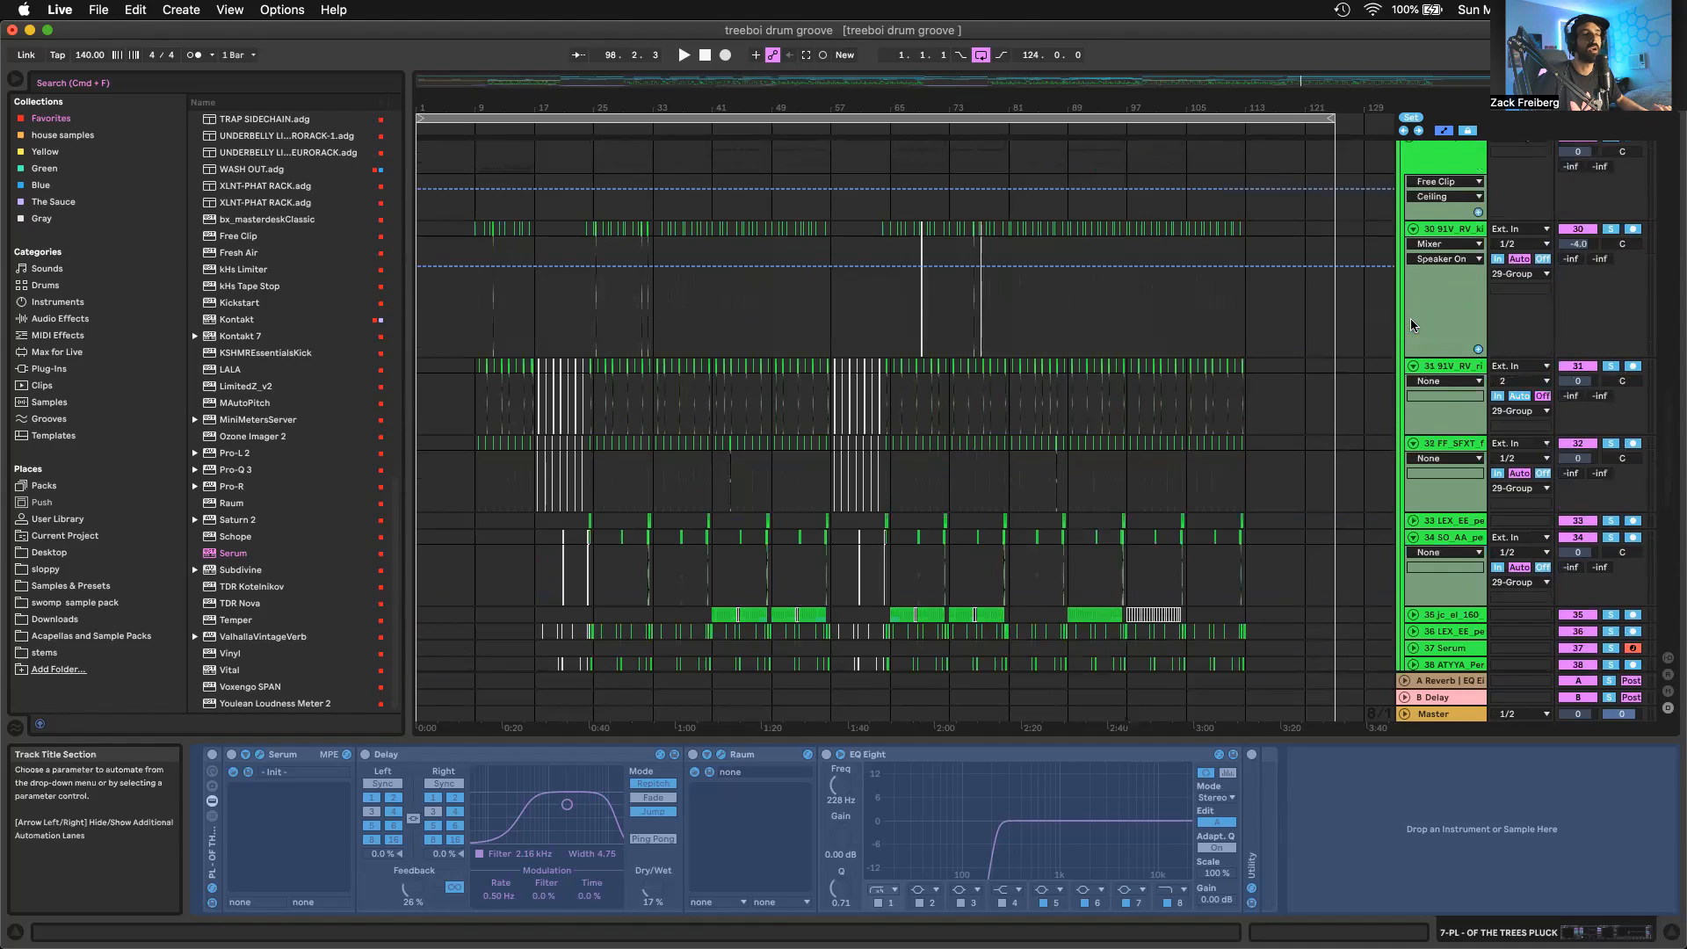
left_click(1412, 229)
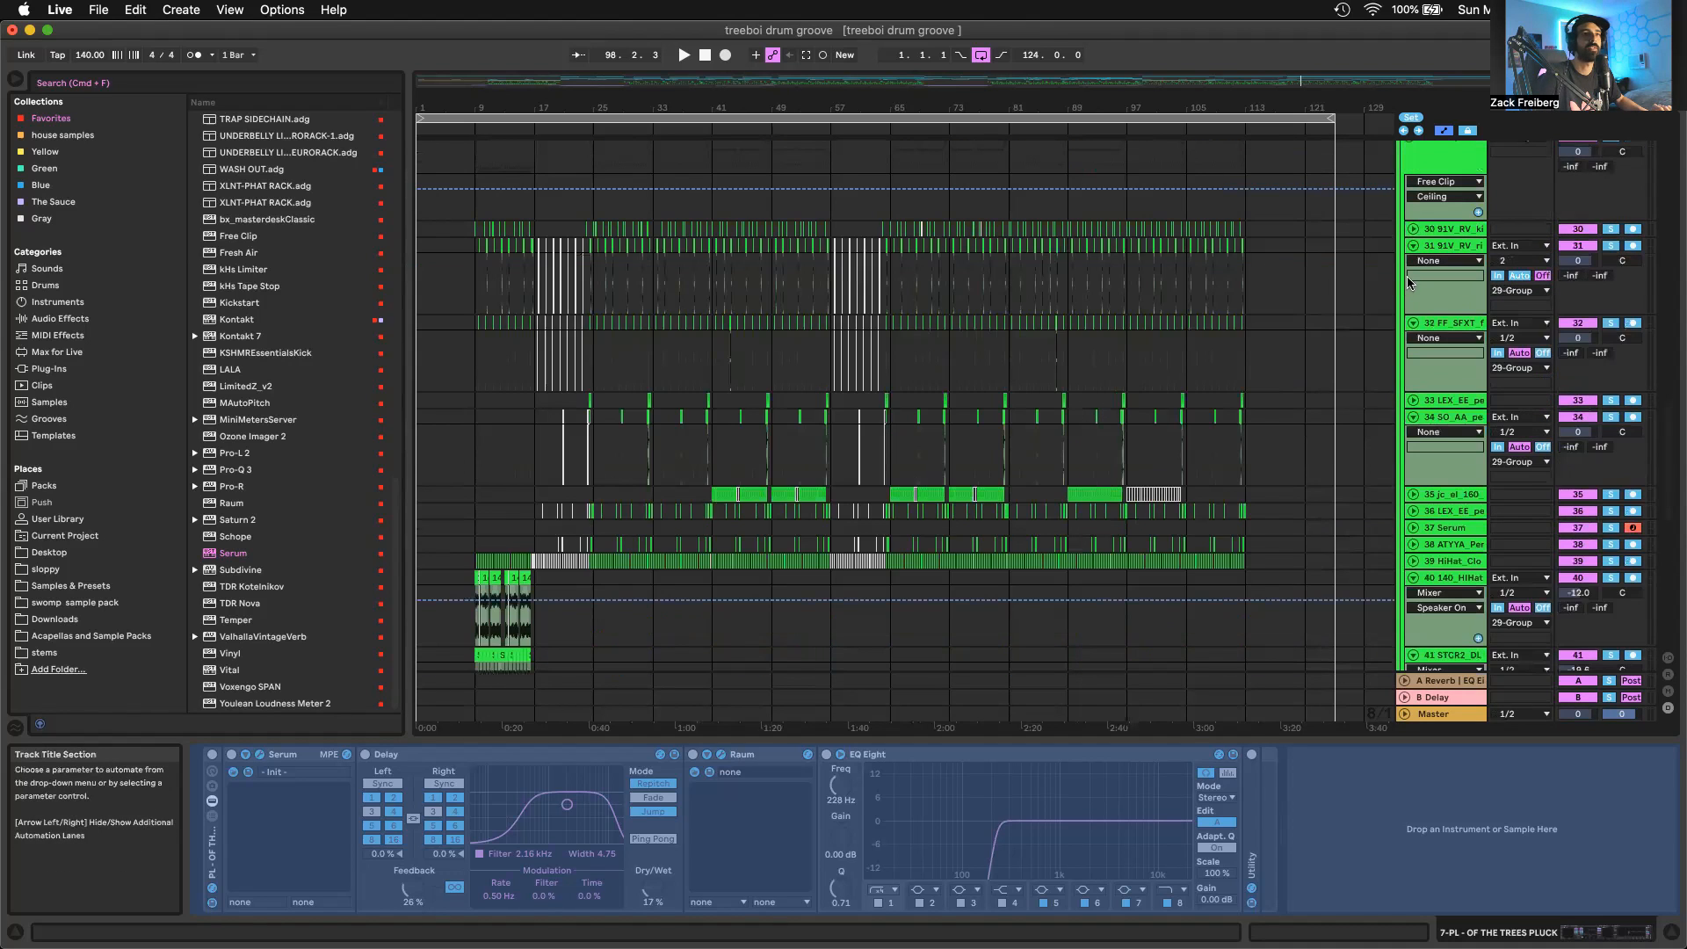
left_click(1413, 245)
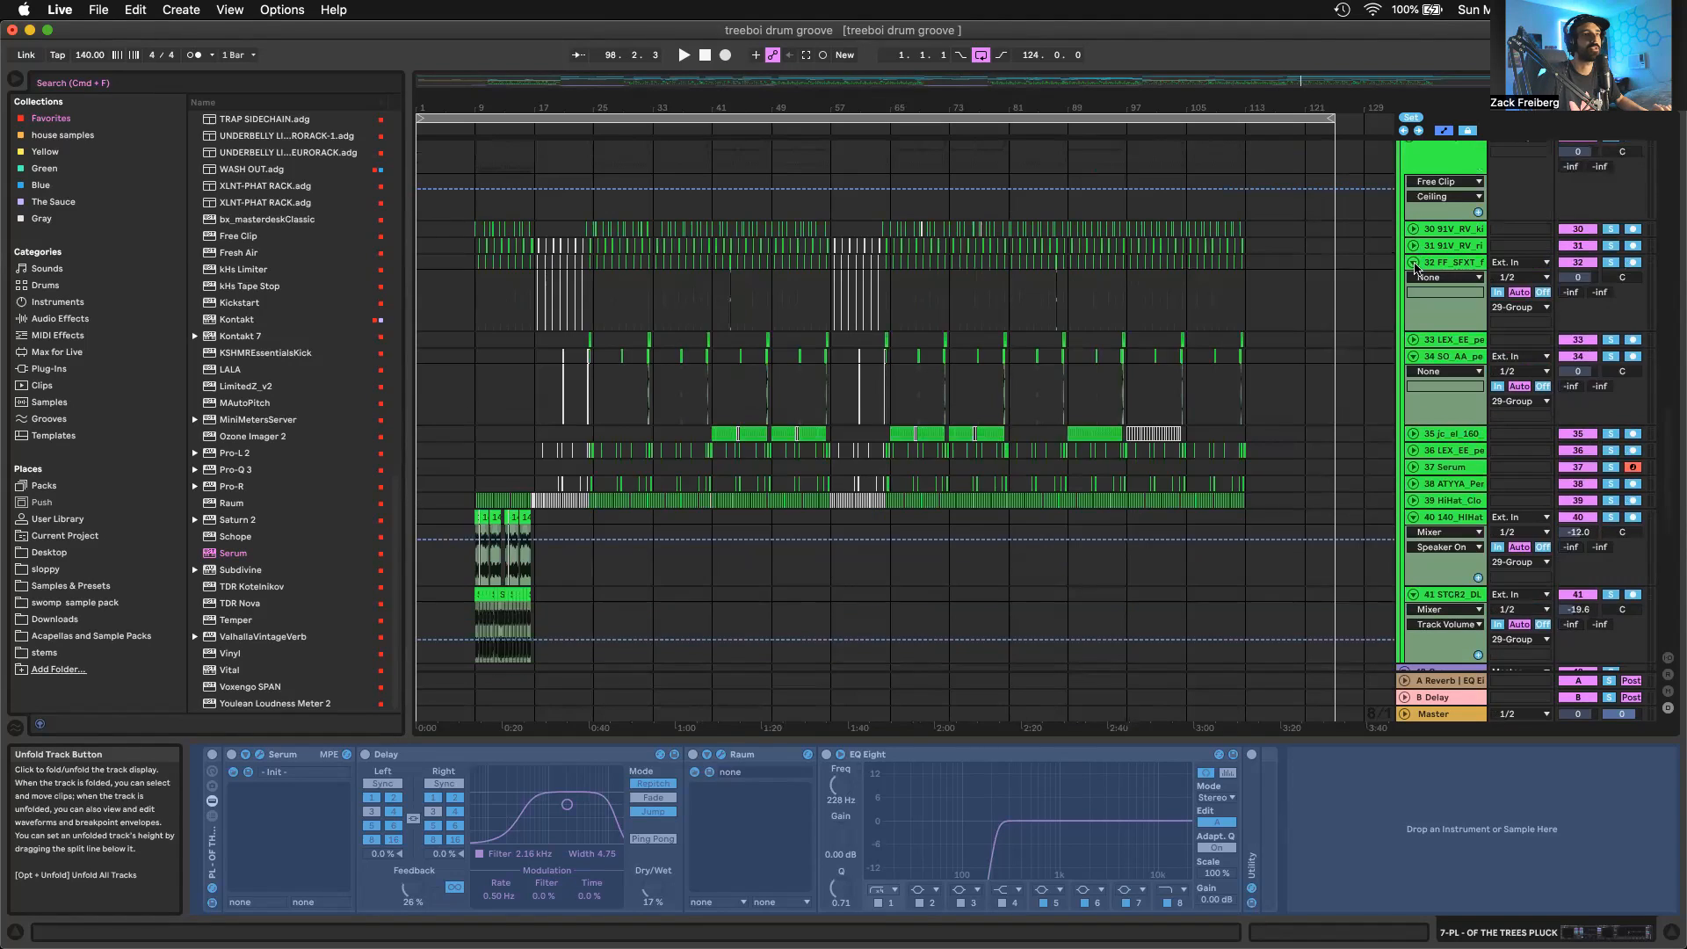
left_click(1414, 262)
left_click(1413, 295)
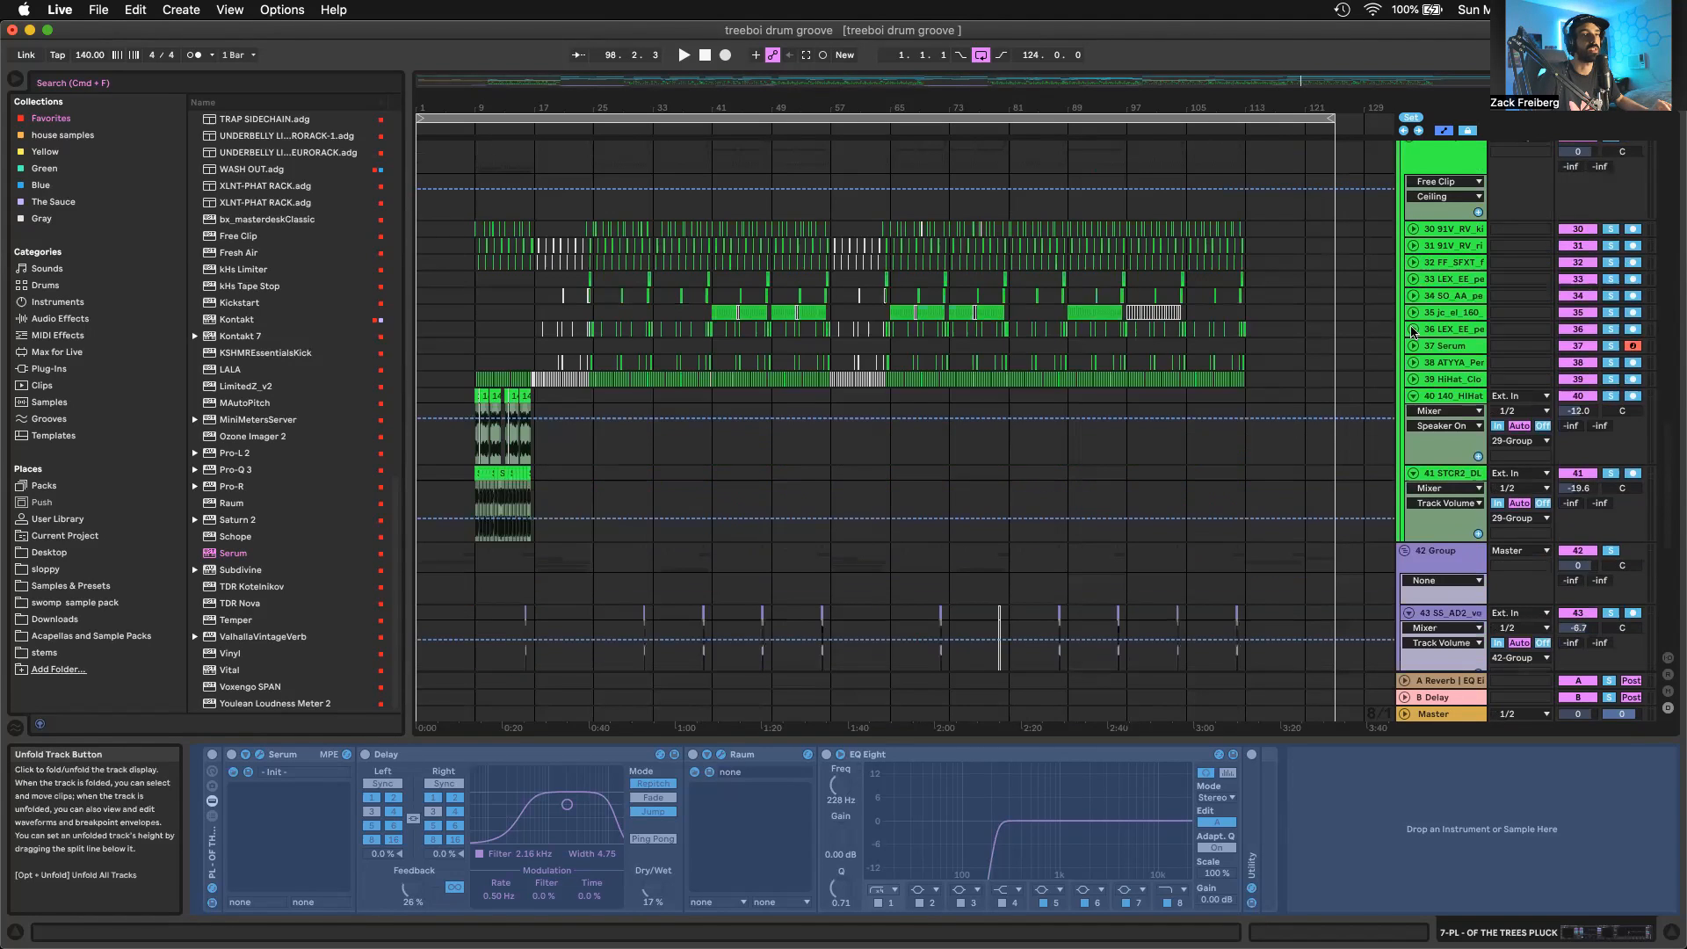
Fold tracks 40 and 41 at the end of the drum group, and collapse 42 Group
left_click(1413, 395)
left_click(1413, 413)
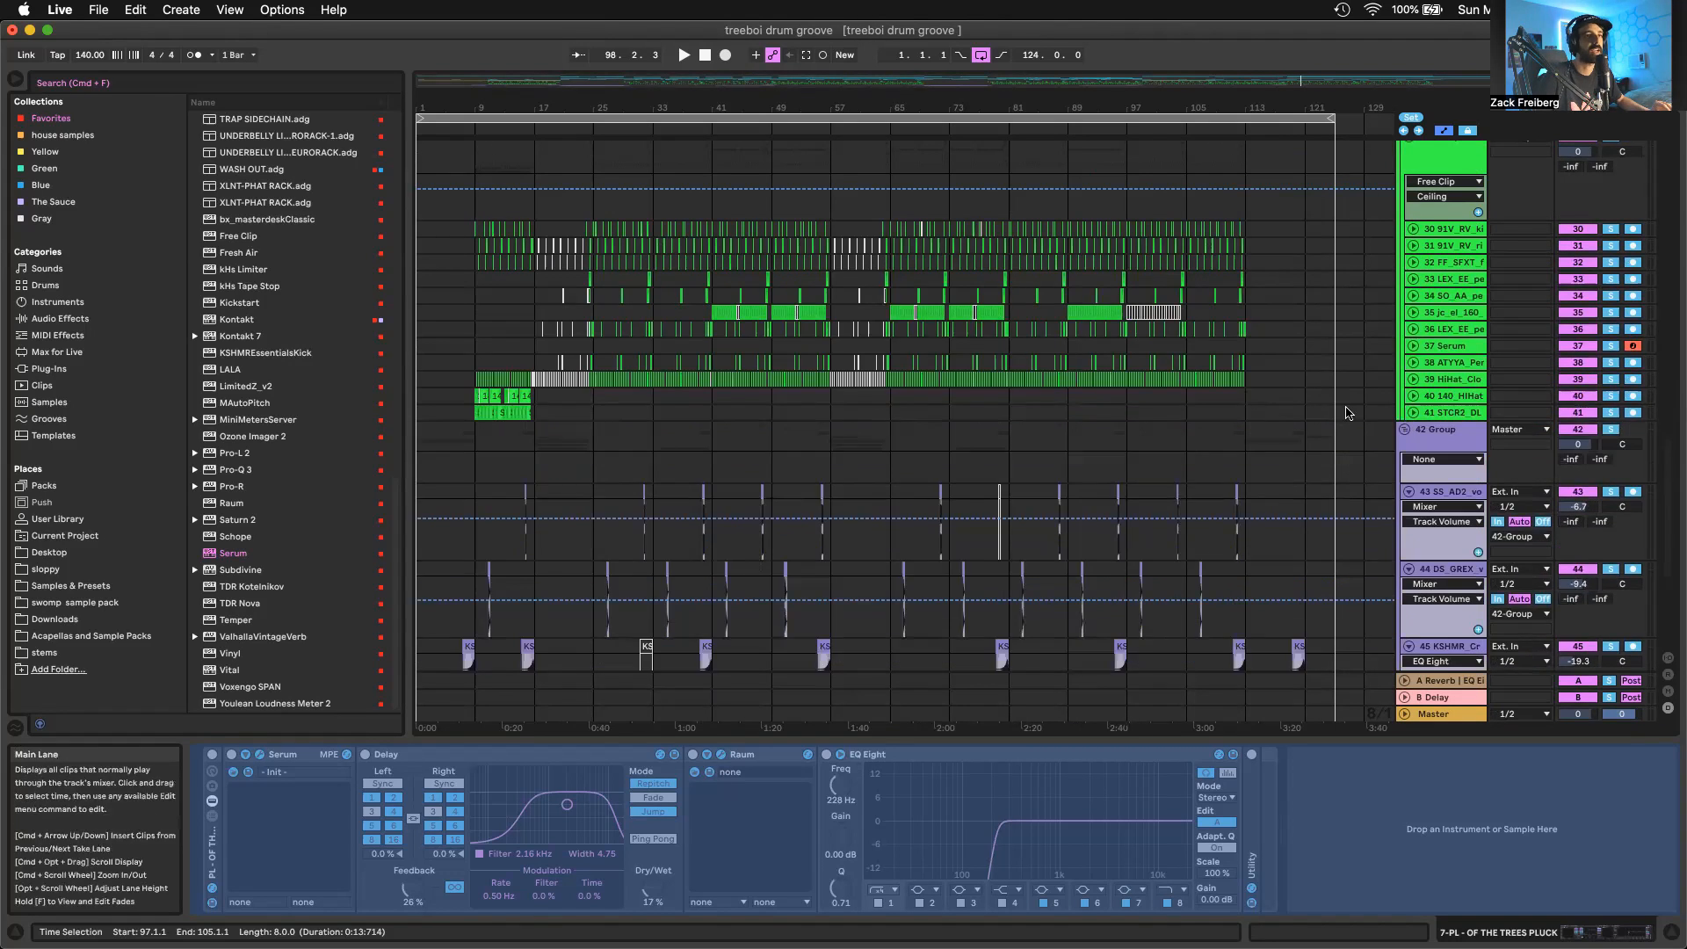
left_click(1404, 428)
scroll(1403, 399, "up", 10)
scroll(1403, 400, "up", 10)
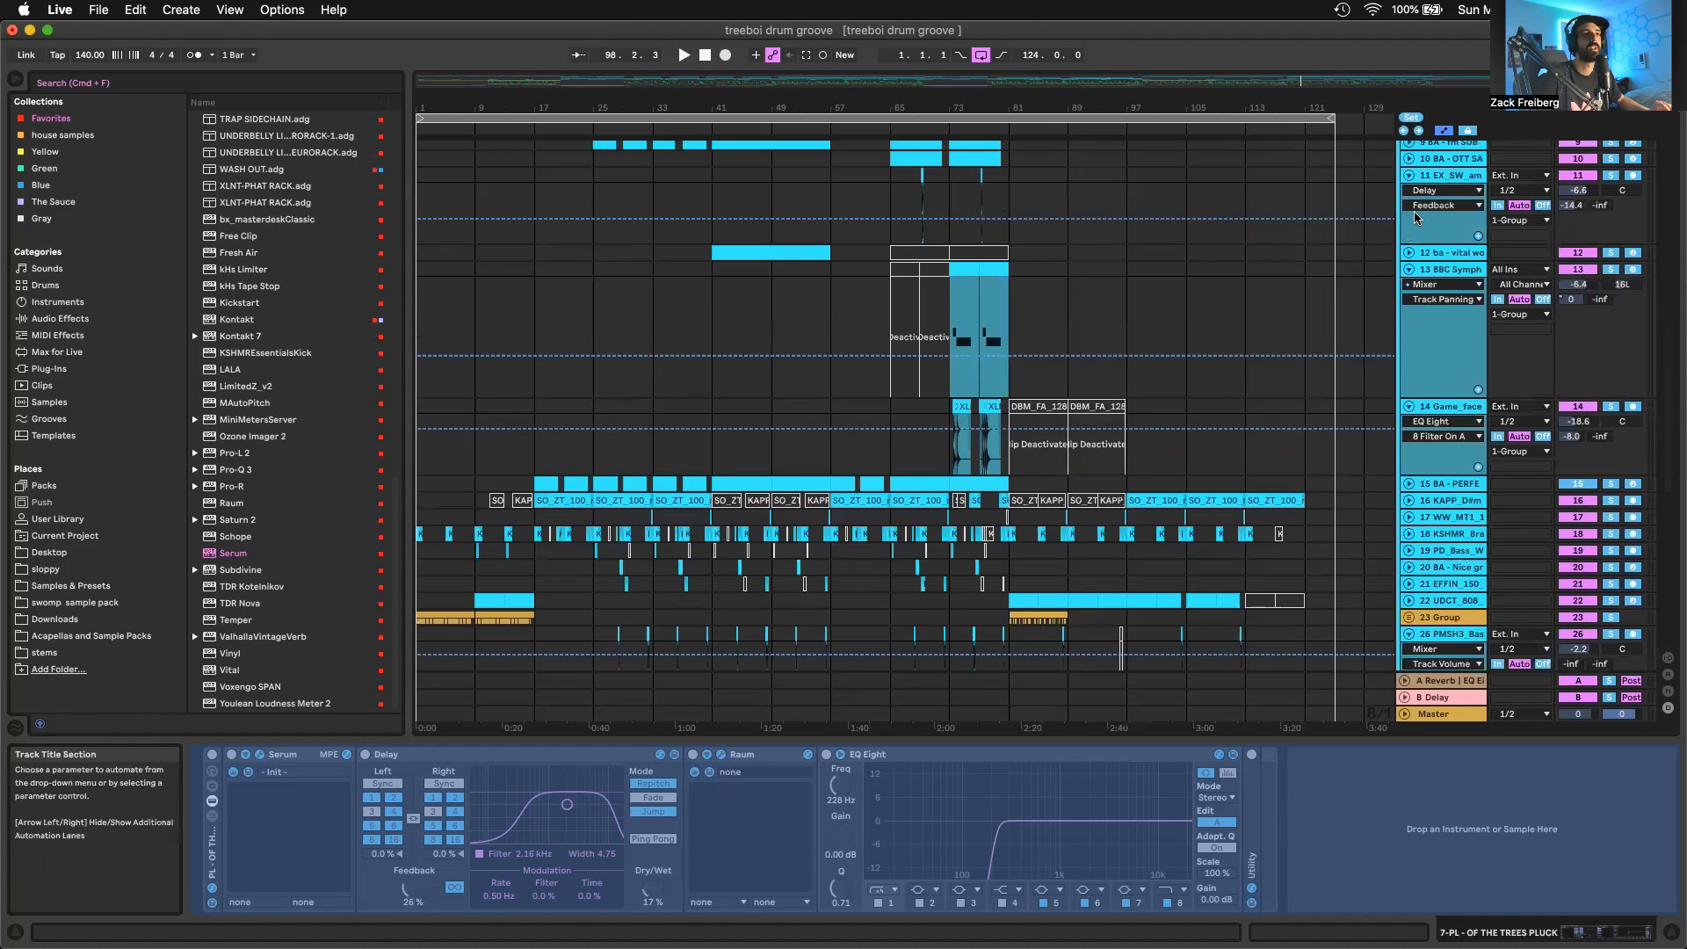